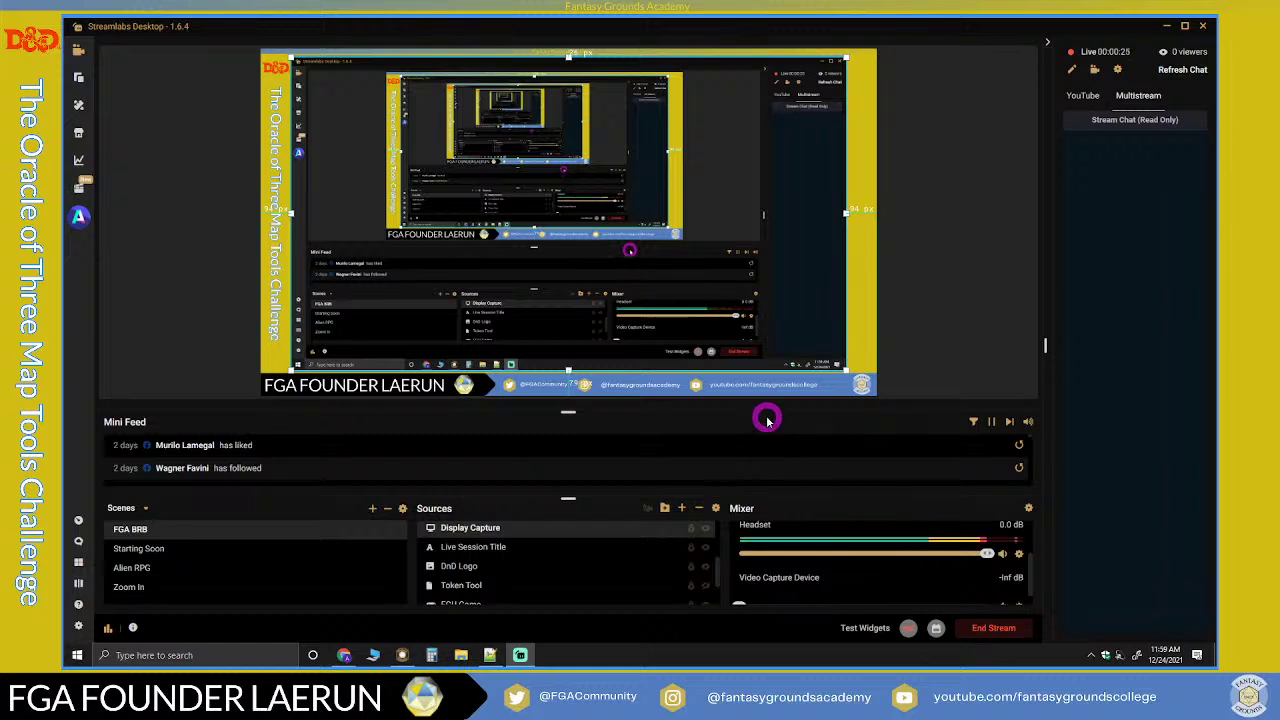
Step: Bring the Chrome window with the Fantasy Grounds home page in front of Streamlabs
left_click(344, 655)
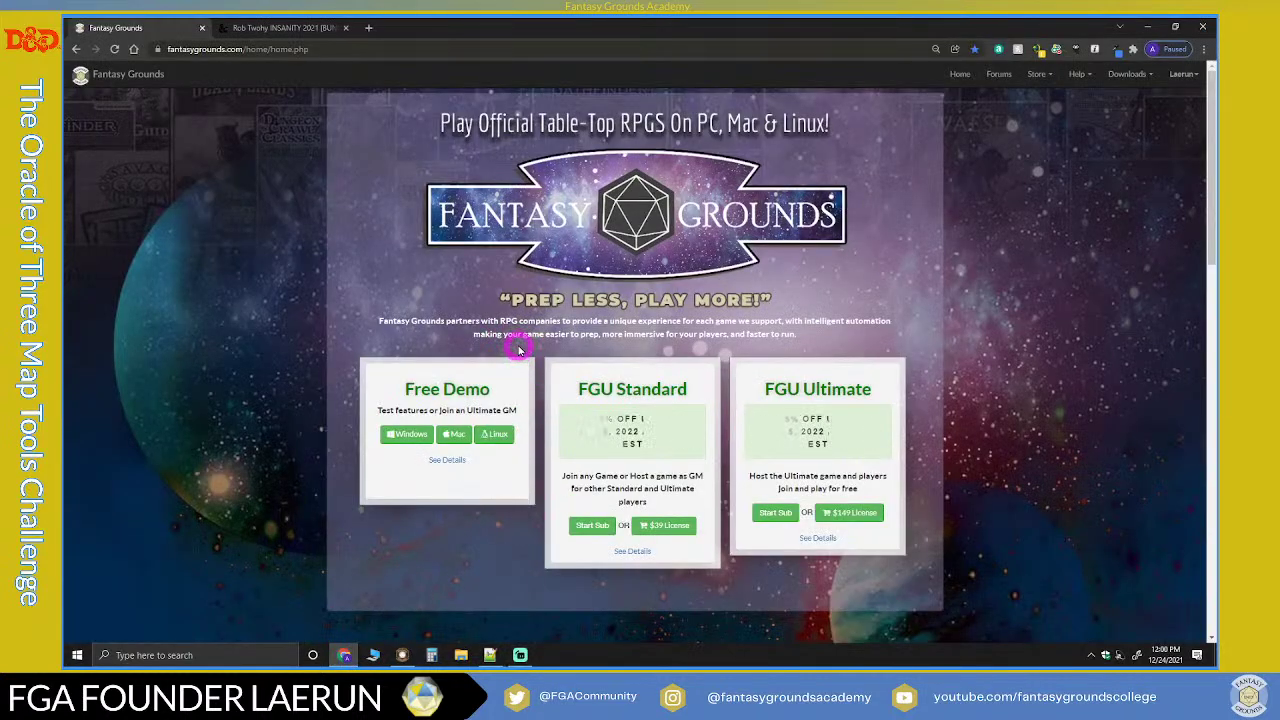
Step: Review the Free Demo, $39 Standard and $149 Ultimate license offers, then open the Store menu
scroll(555, 383, "down", 1)
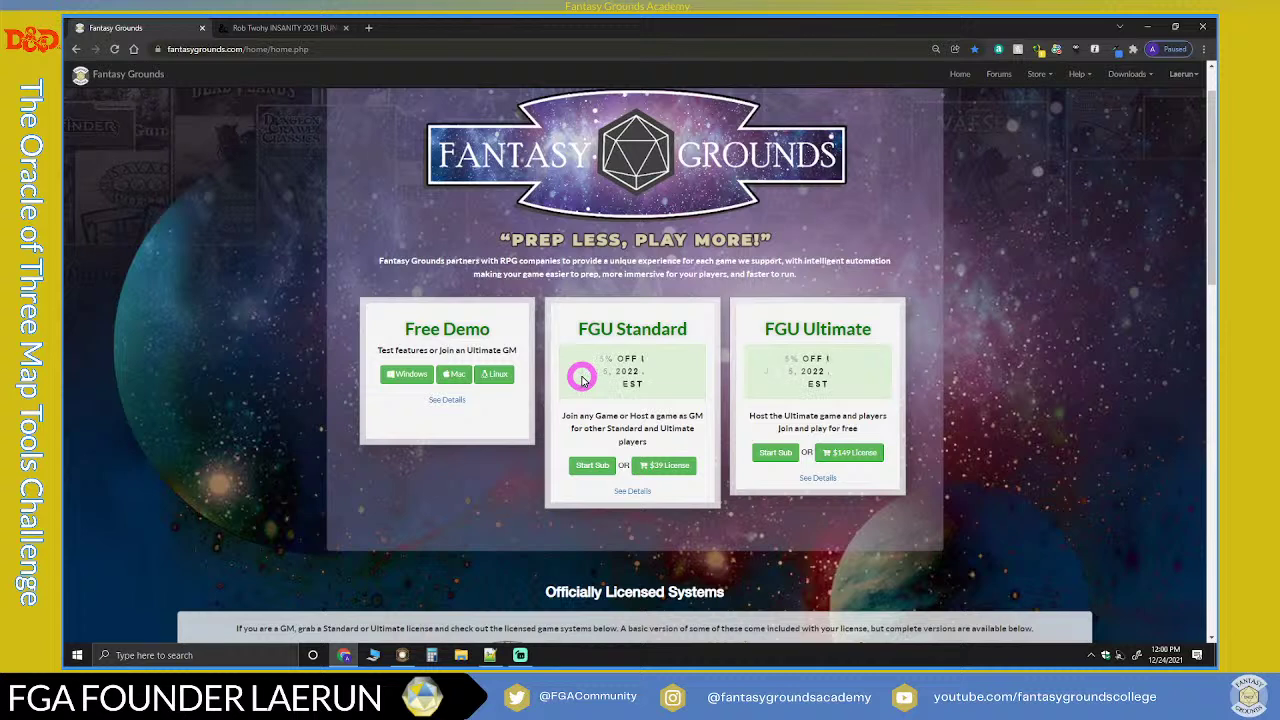
mouse_move(583, 380)
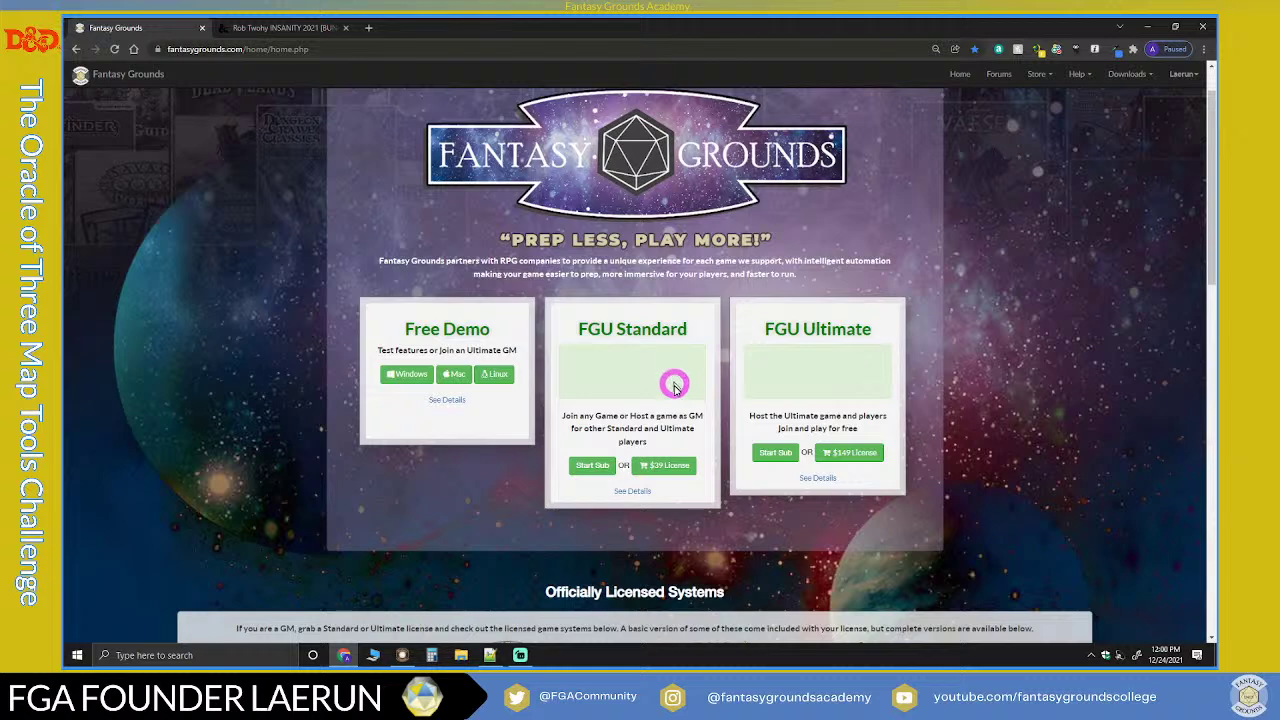
scroll(663, 429, "down", 2)
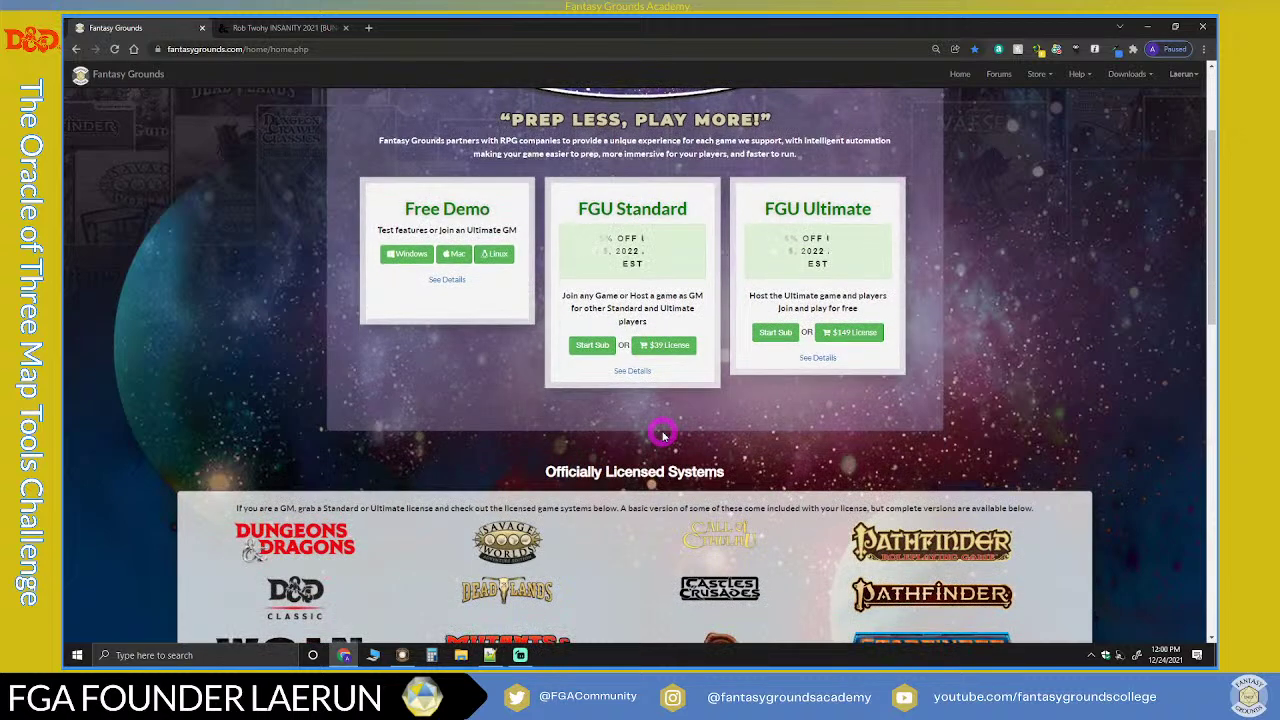
scroll(663, 434, "up", 2)
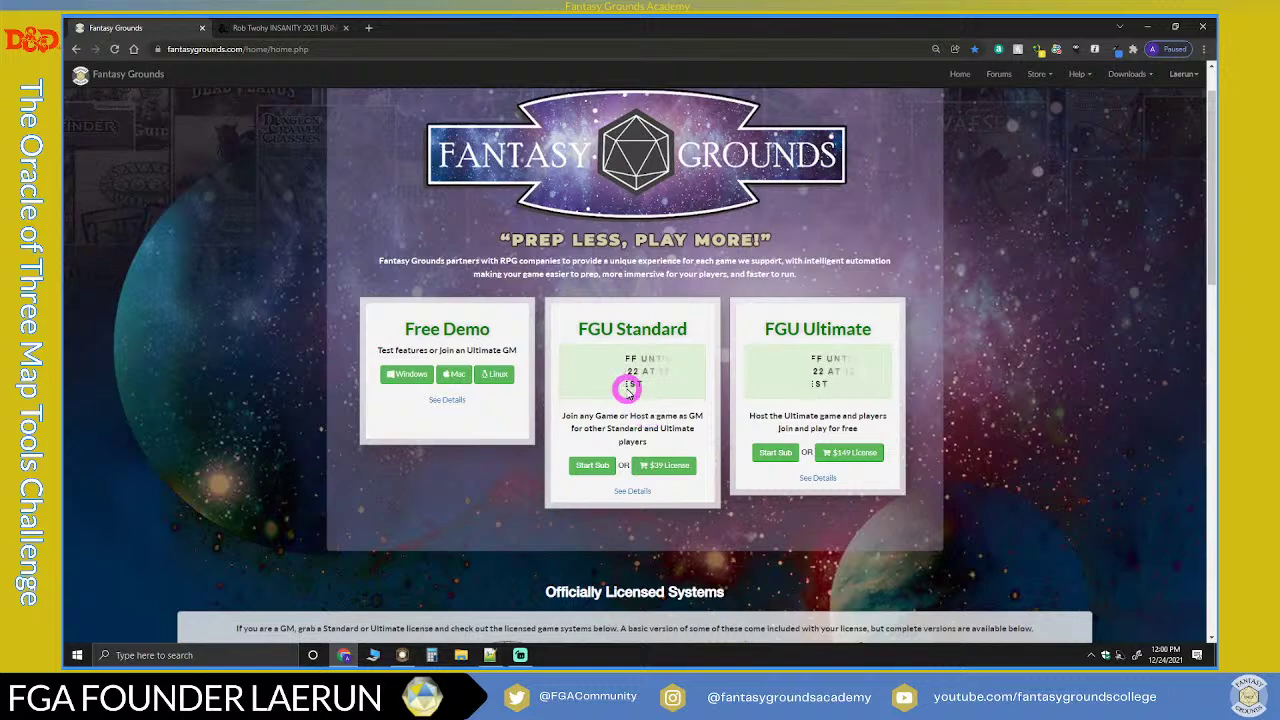
scroll(635, 382, "up", 1)
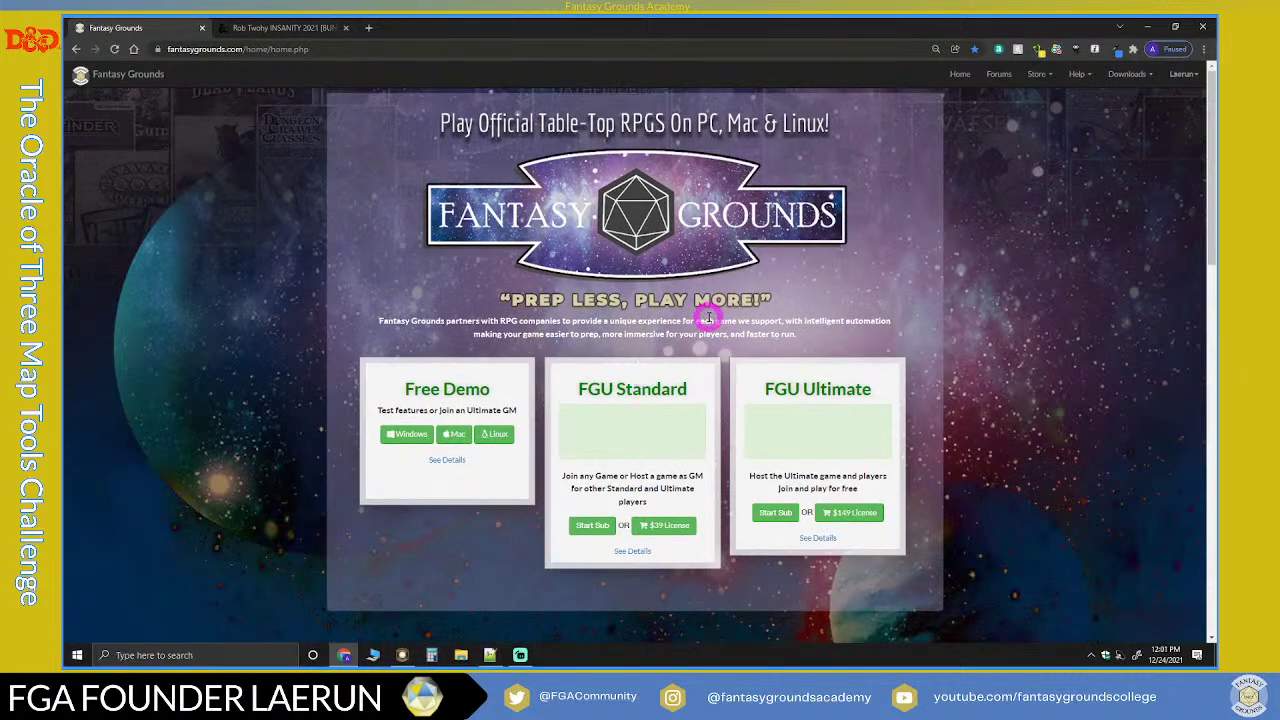
left_click(1040, 74)
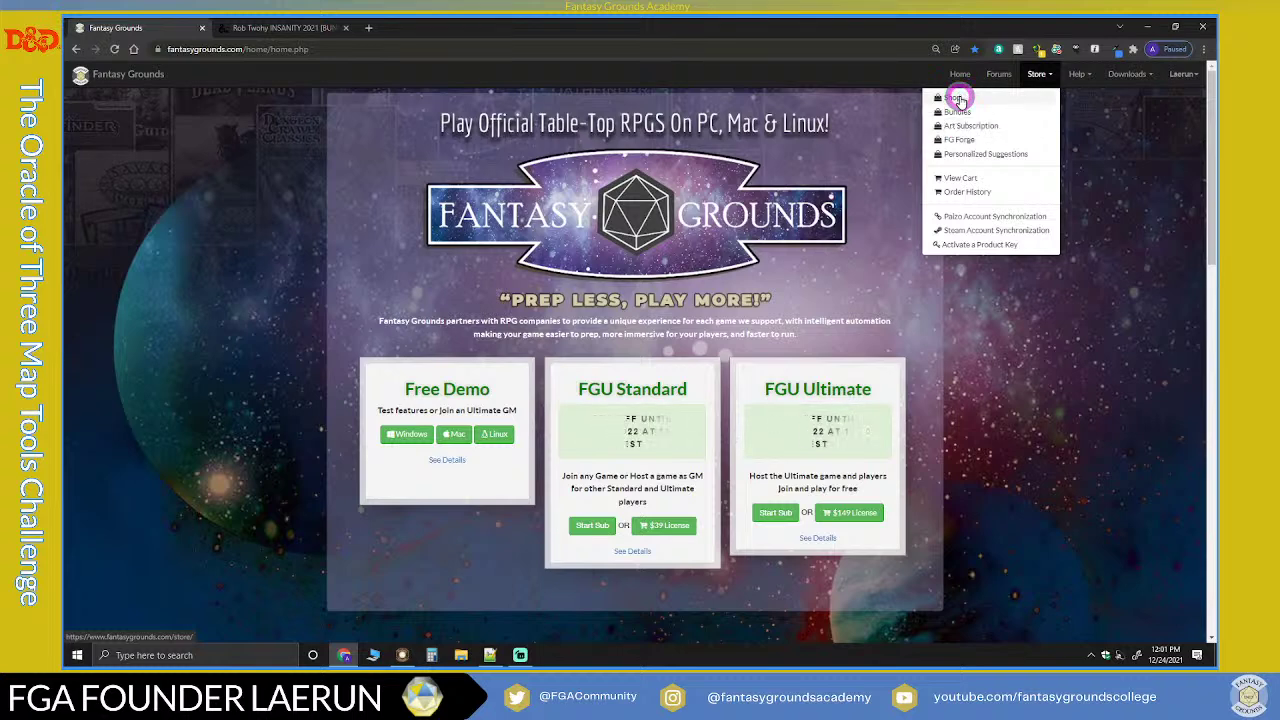
Step: Go to the Fantasy Grounds Unity Store page and browse the sale add-ons before returning to the top
left_click(1040, 76)
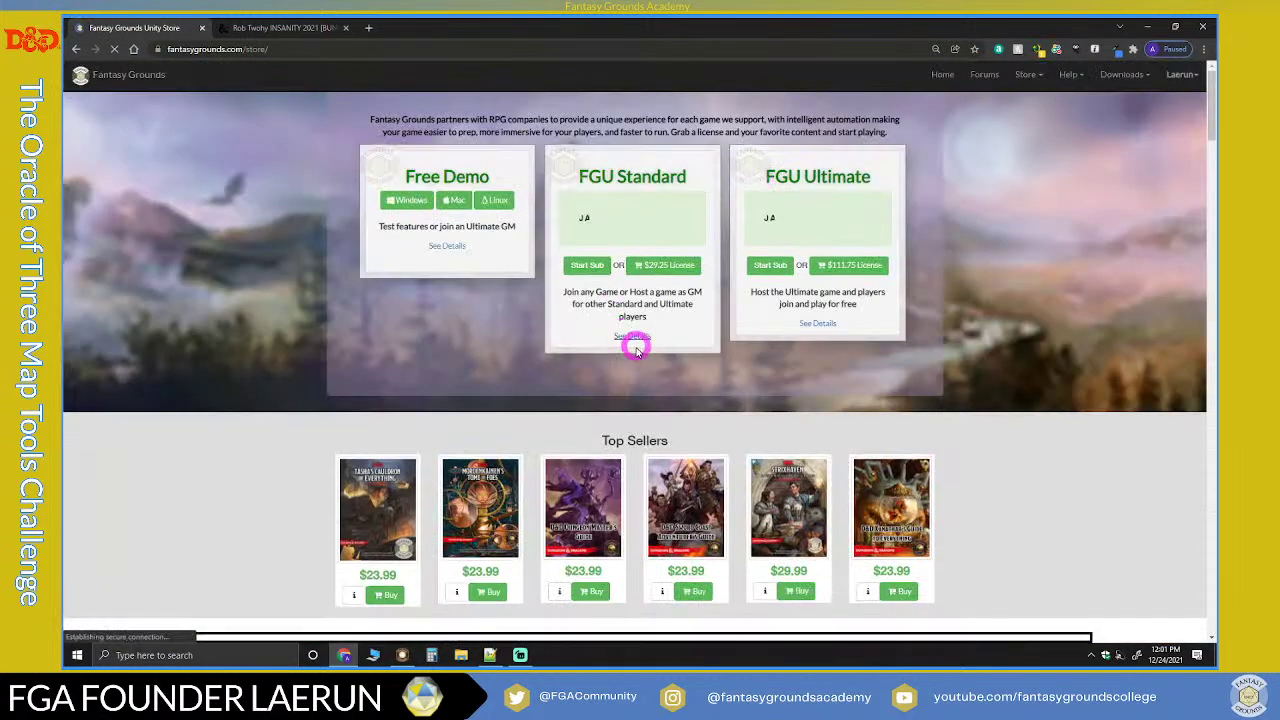
scroll(636, 343, "down", 3)
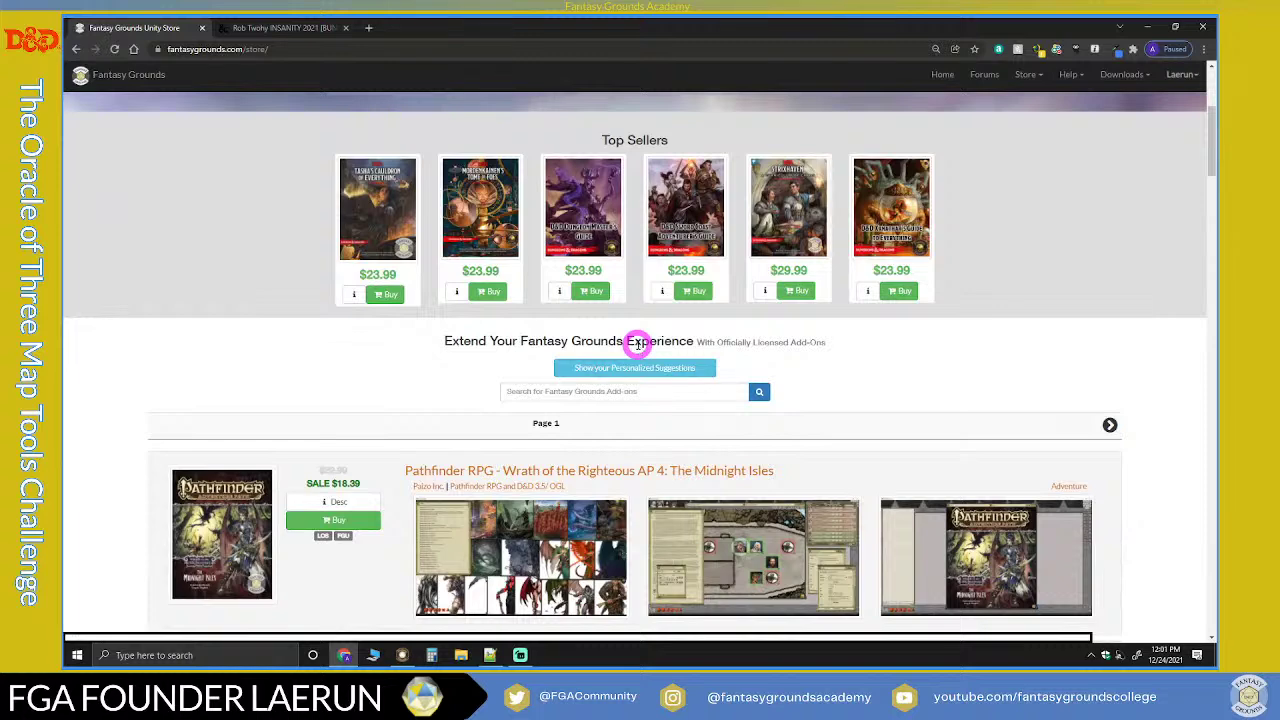
scroll(638, 343, "down", 1)
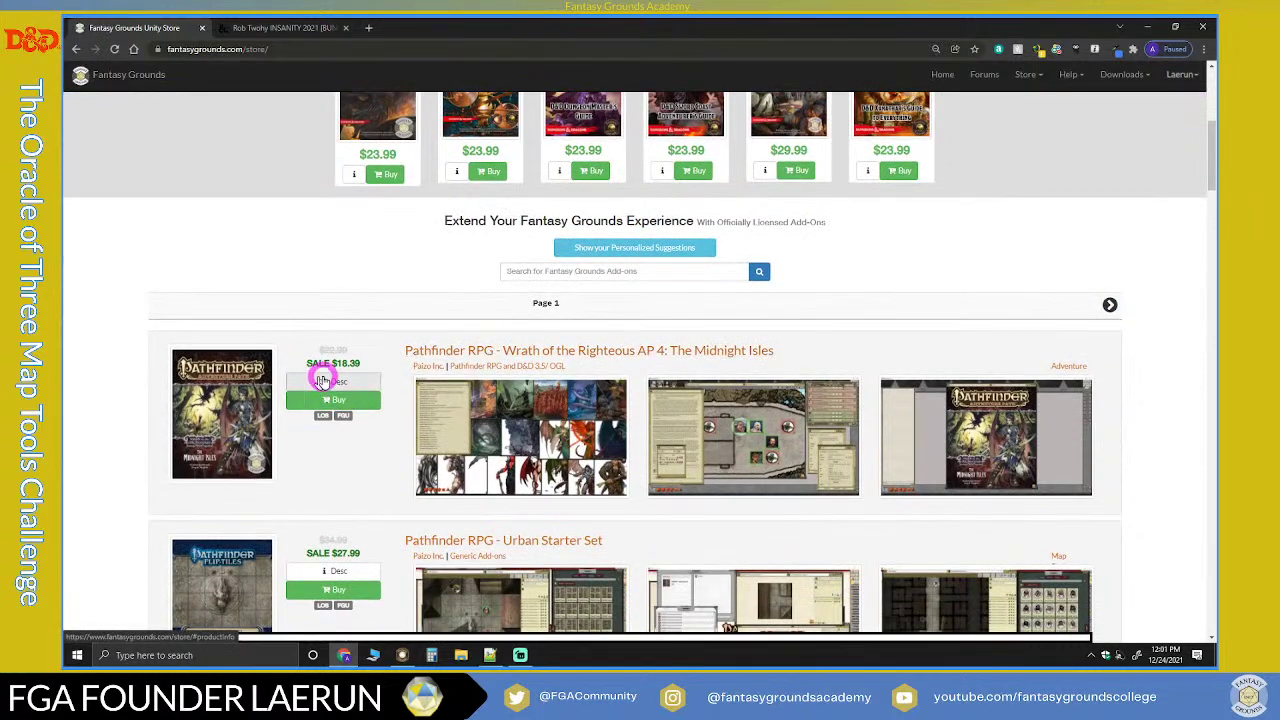
scroll(330, 380, "down", 2)
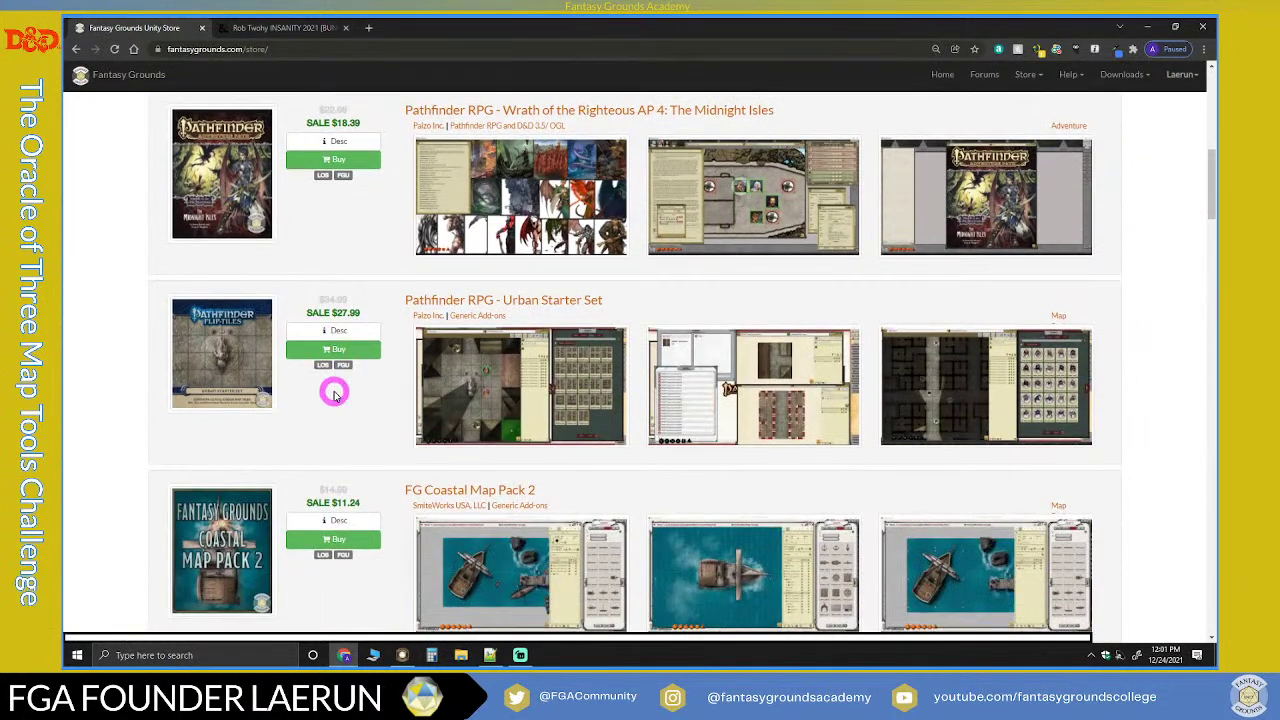
scroll(335, 395, "down", 3)
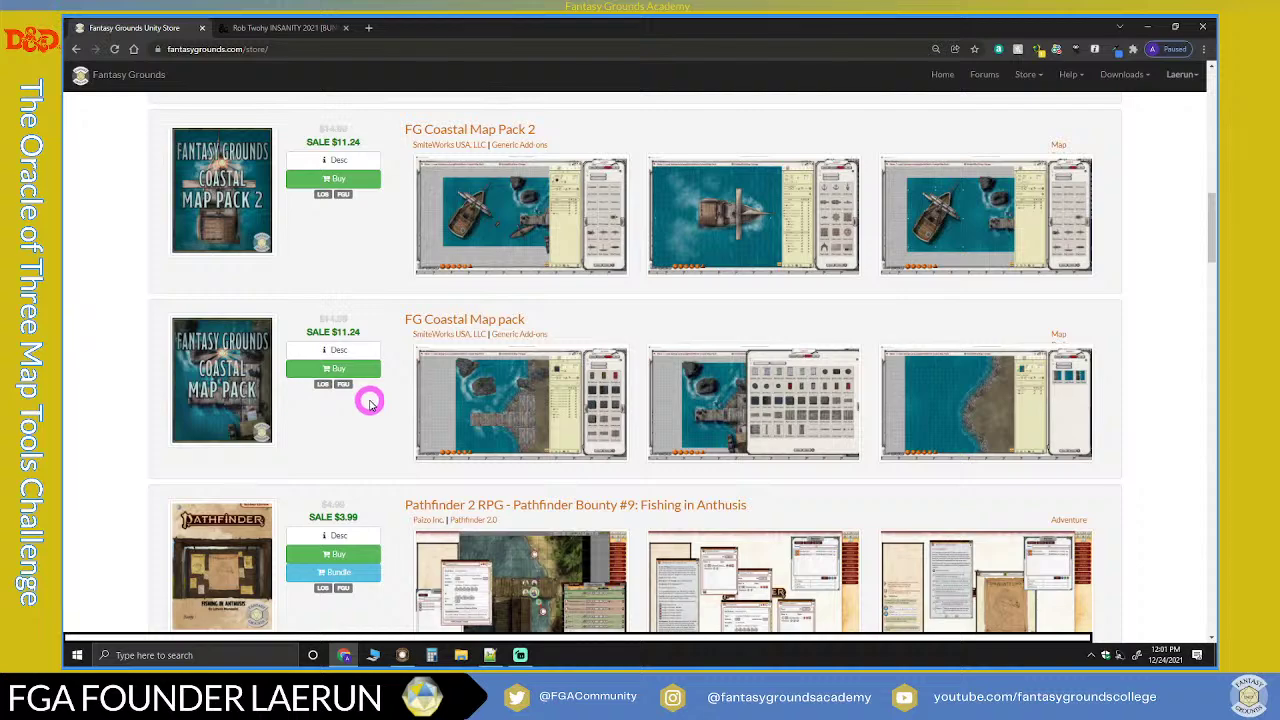
scroll(370, 402, "down", 3)
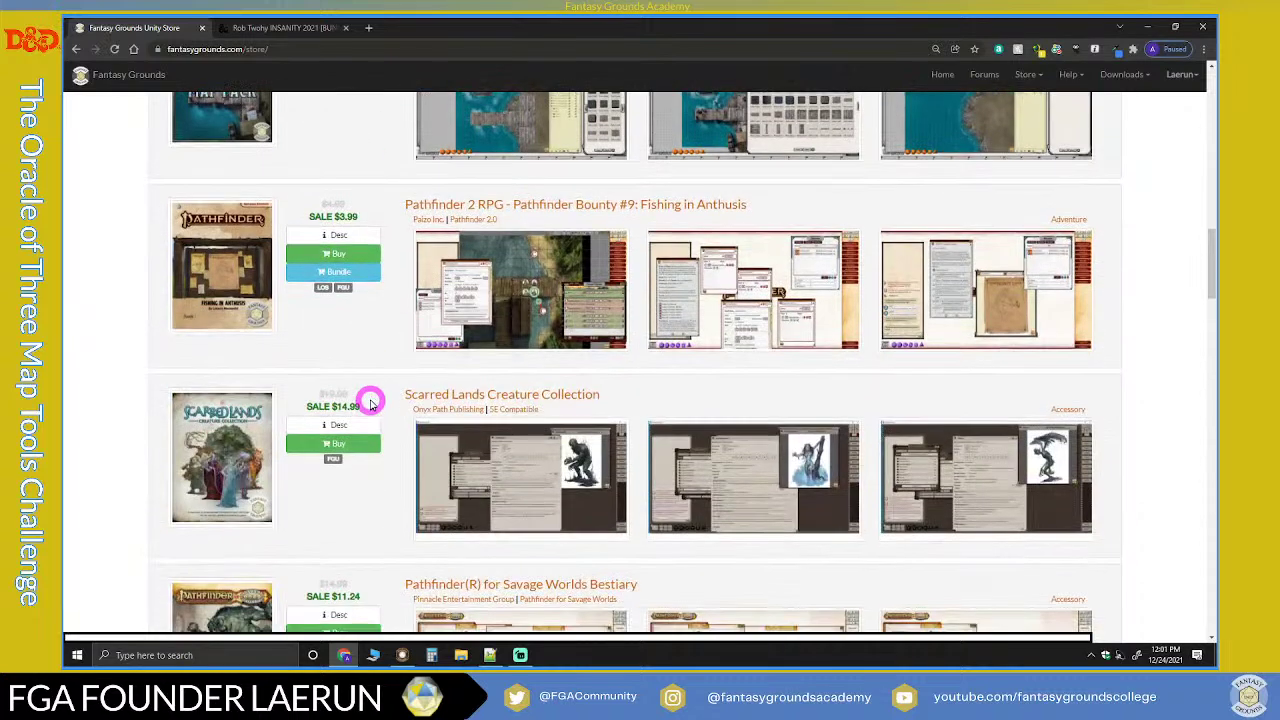
scroll(370, 402, "down", 3)
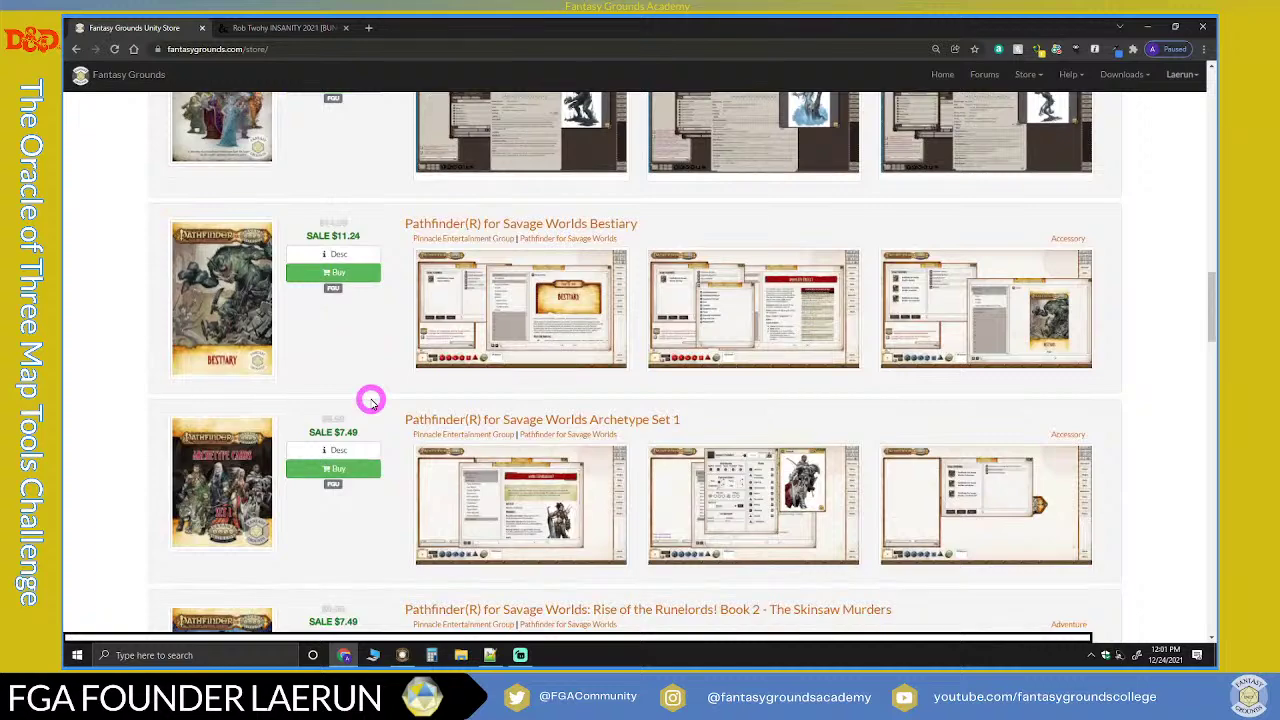
scroll(370, 402, "down", 5)
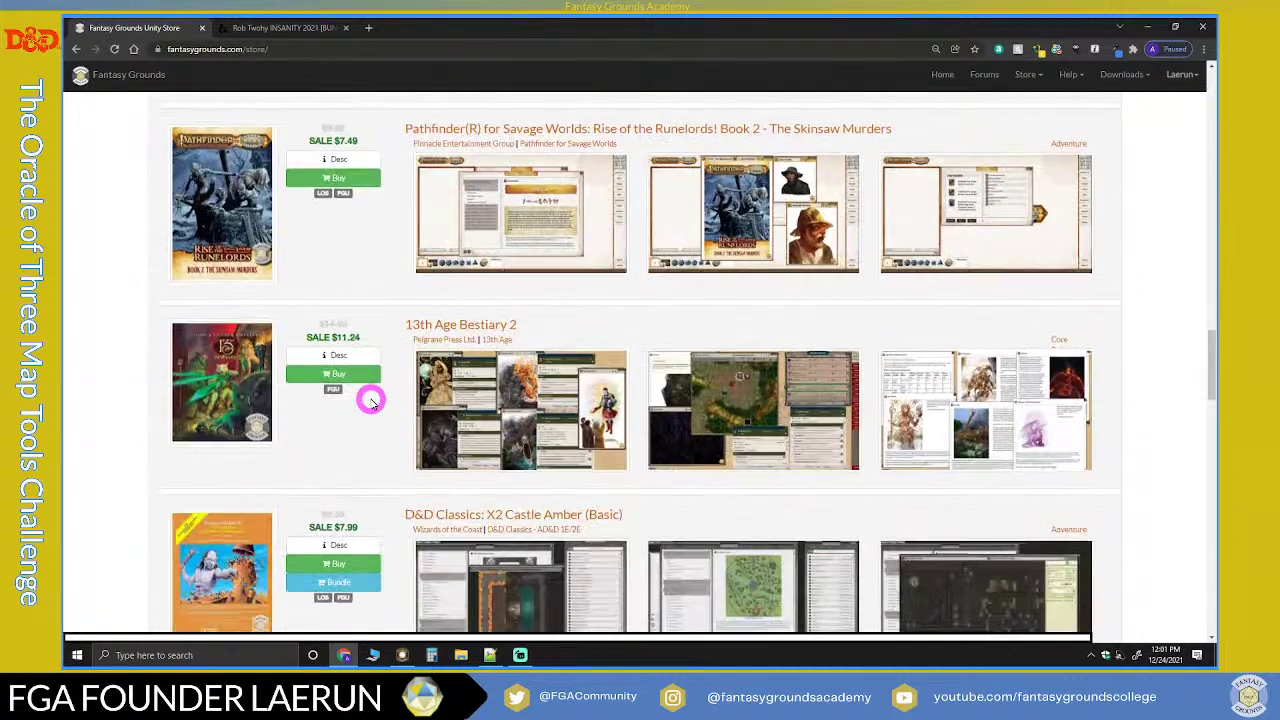
scroll(370, 398, "down", 2)
scroll(371, 329, "up", 12)
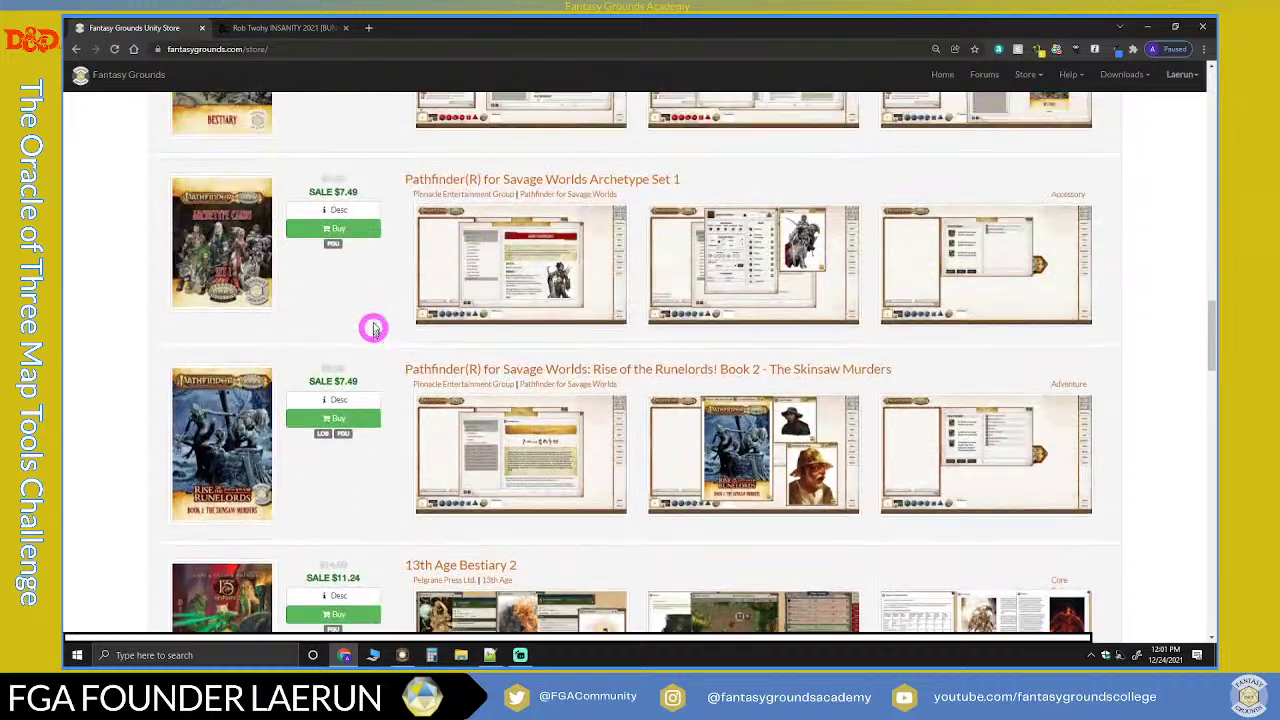
scroll(371, 310, "up", 15)
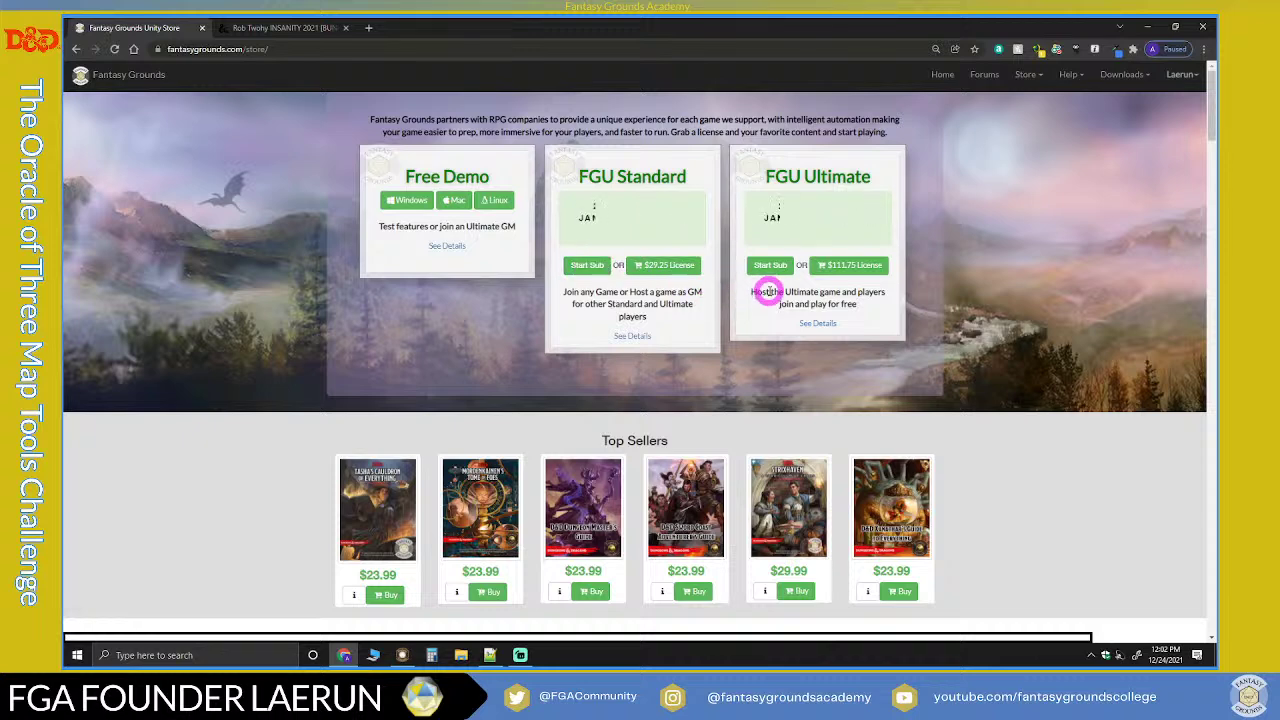
Step: Start an FGU Ultimate subscription from the store page
scroll(766, 289, "down", 1)
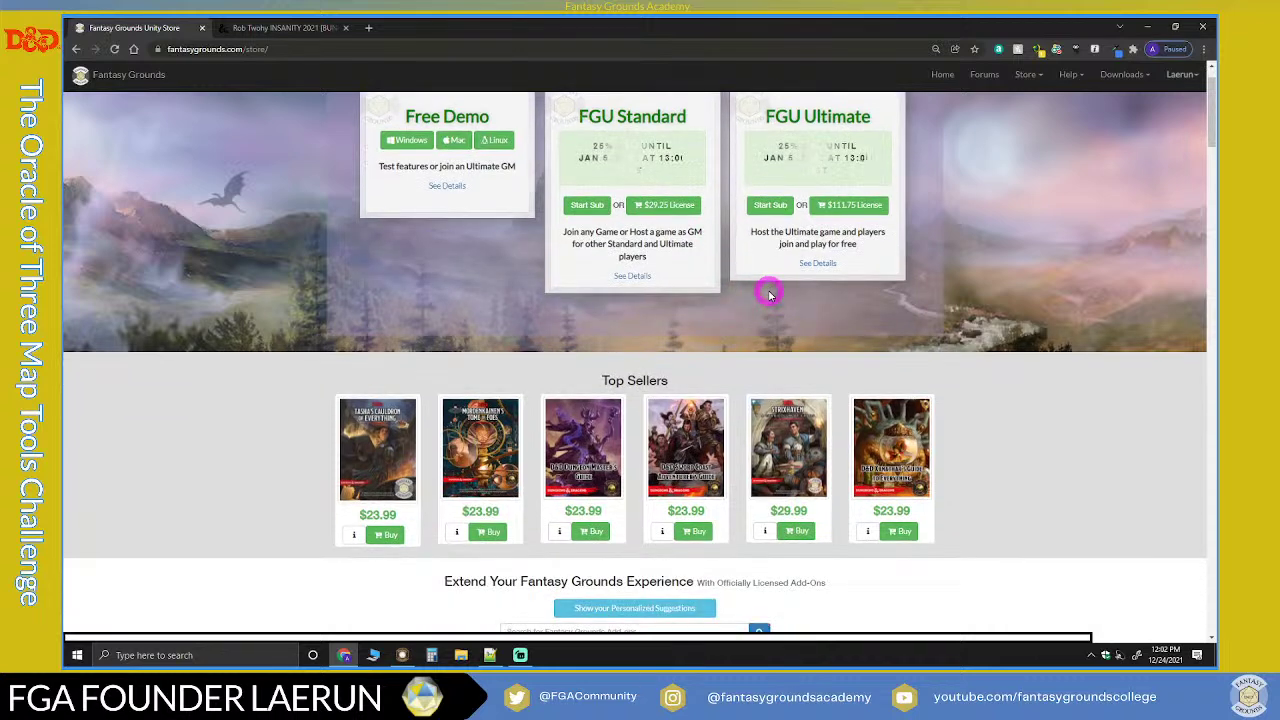
scroll(675, 268, "up", 1)
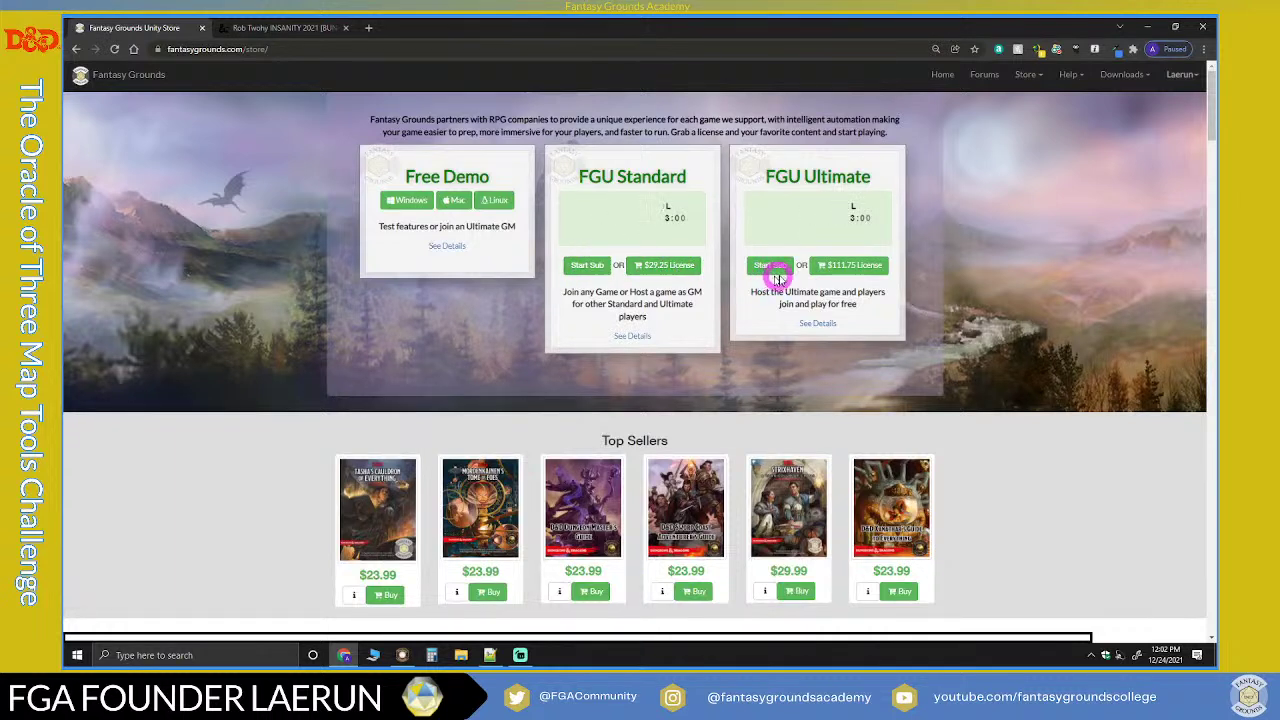
left_click(590, 270)
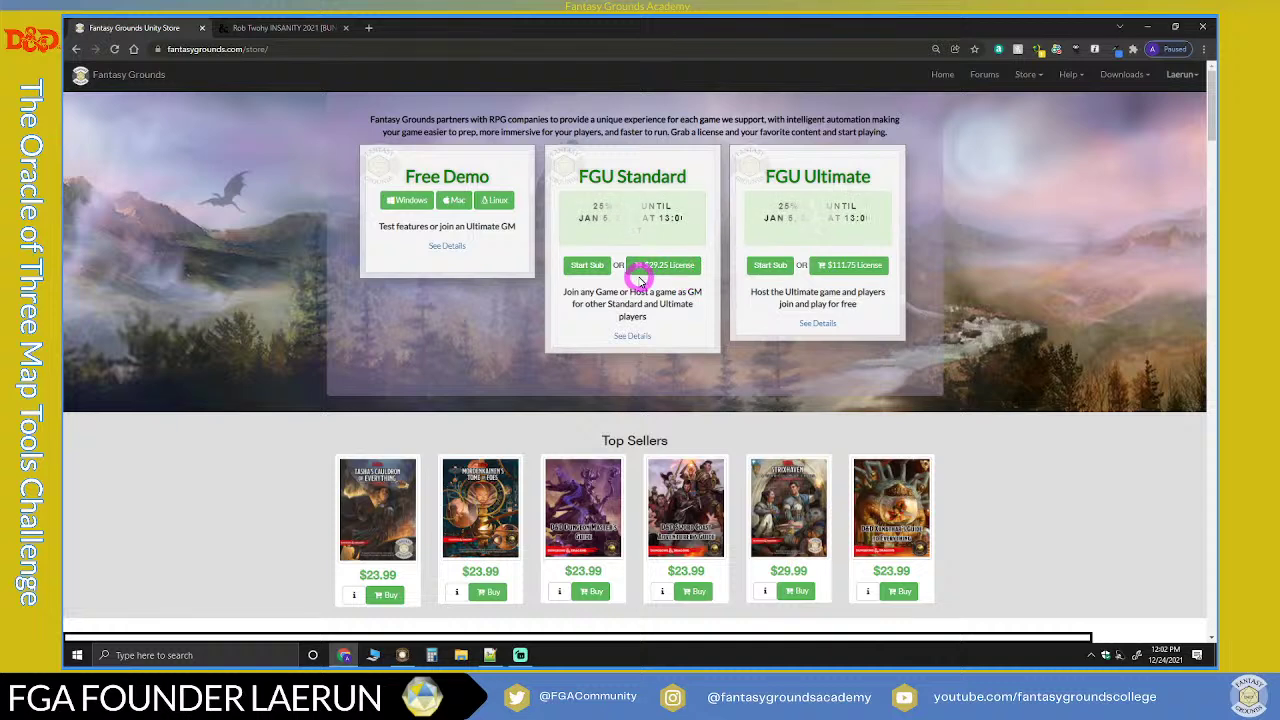
Step: Switch to the DMs Guild tab with the INSANITY 2021 Fantasy Grounds module bundle
scroll(640, 278, "down", 1)
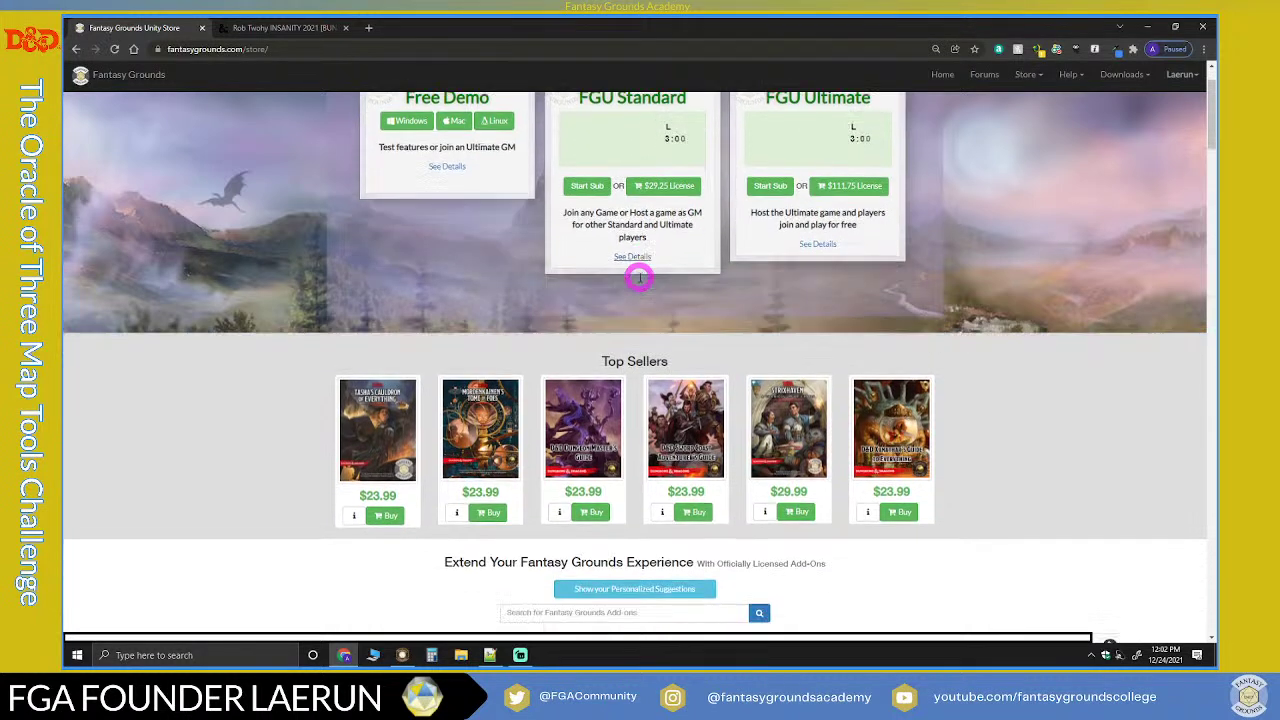
scroll(638, 278, "down", 3)
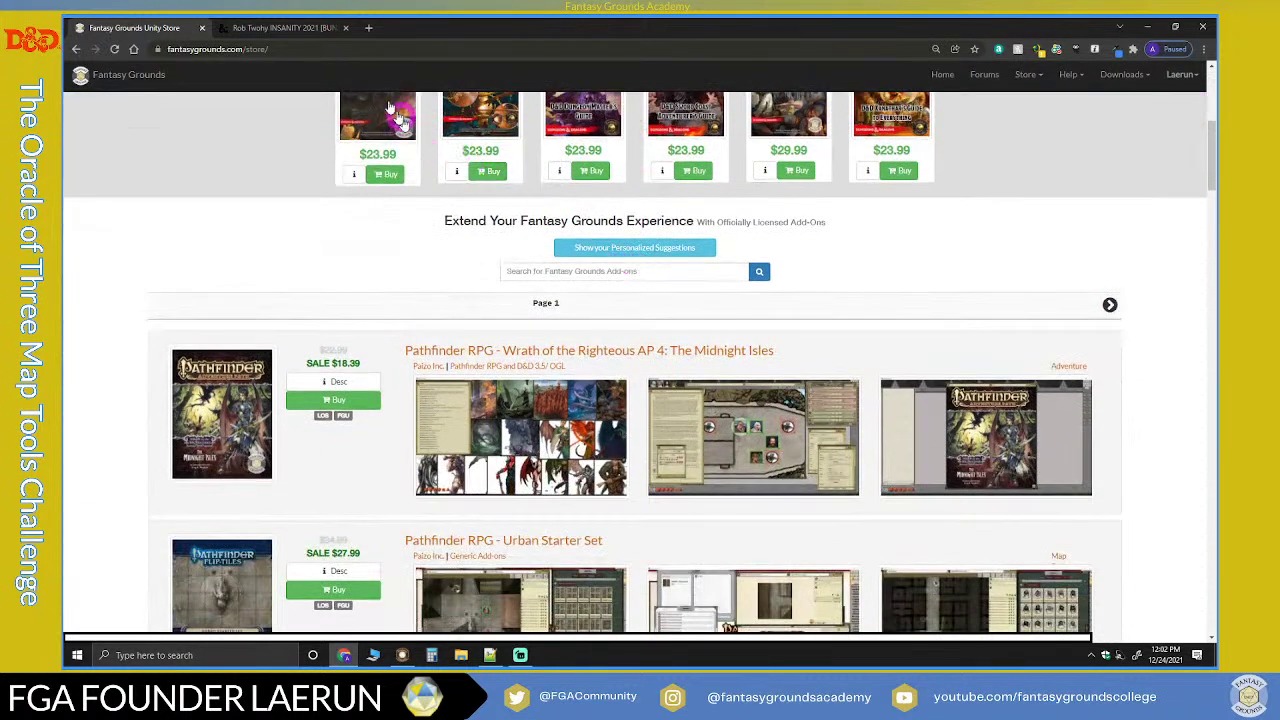
left_click(323, 27)
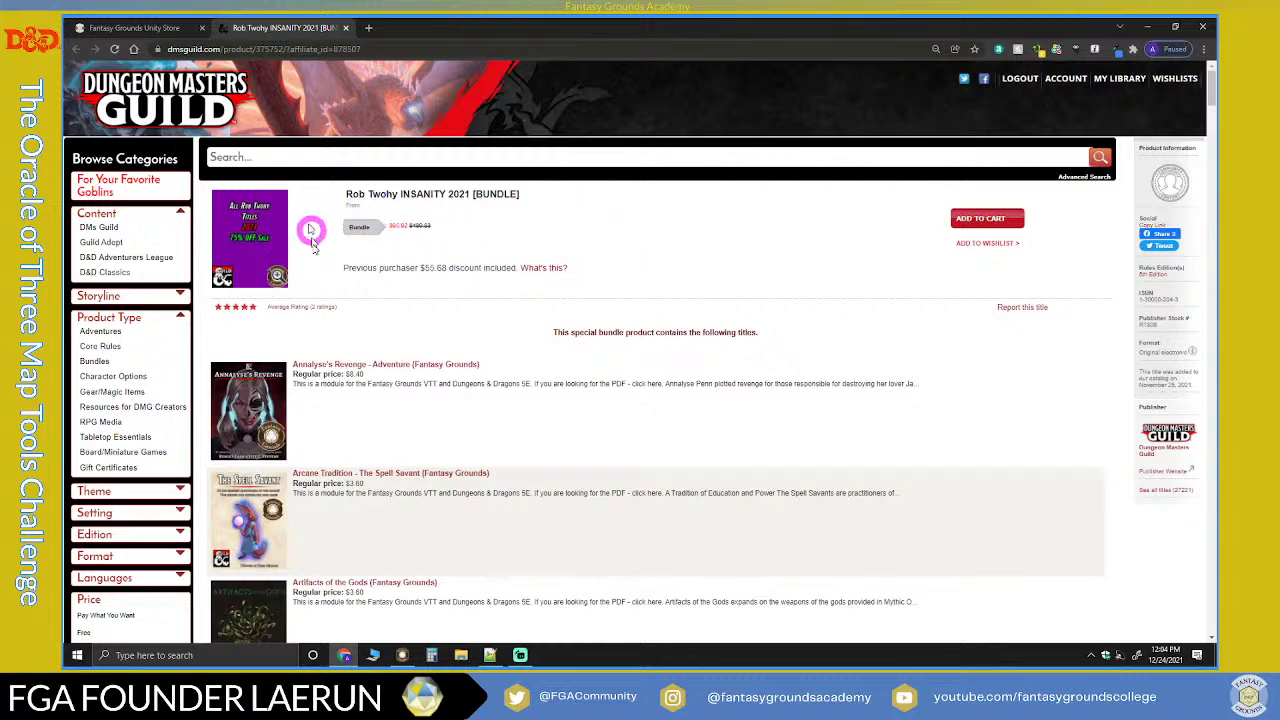
Step: Browse the DMs Guild holiday sale and open the For Your Favorite Goblins listing
scroll(137, 350, "down", 3)
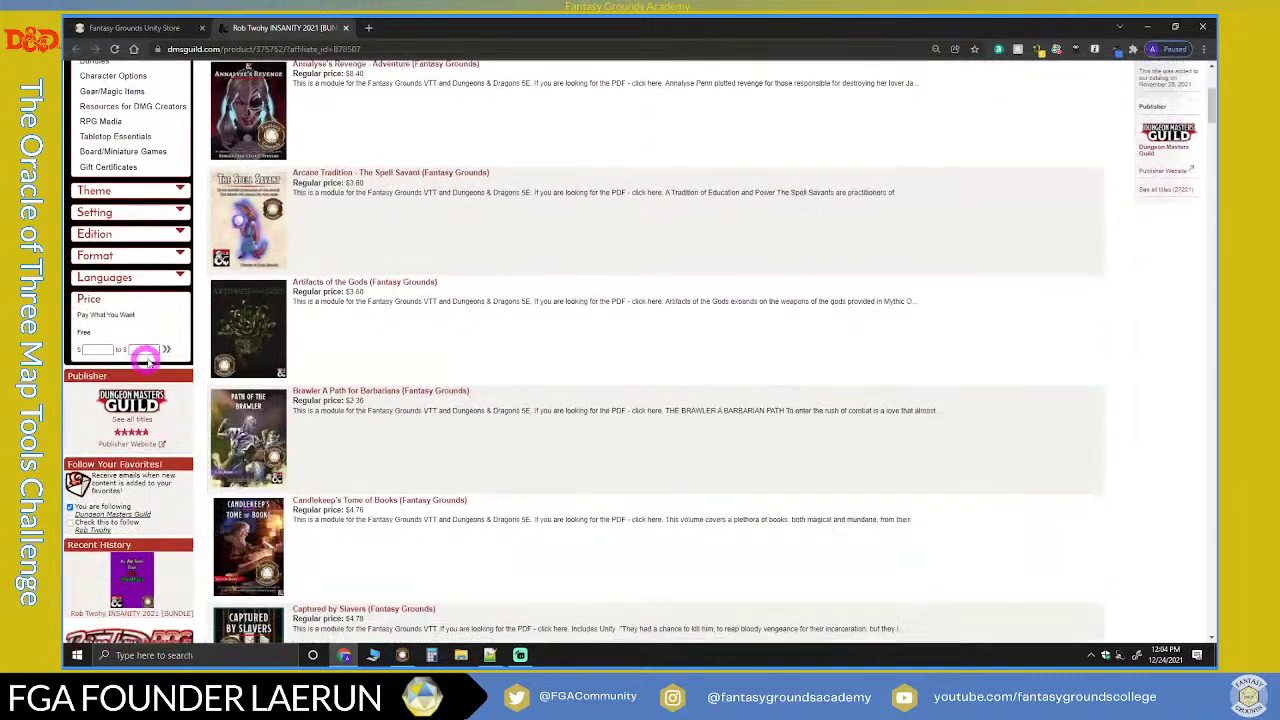
scroll(362, 405, "down", 1)
scroll(362, 405, "down", 2)
scroll(362, 405, "down", 1)
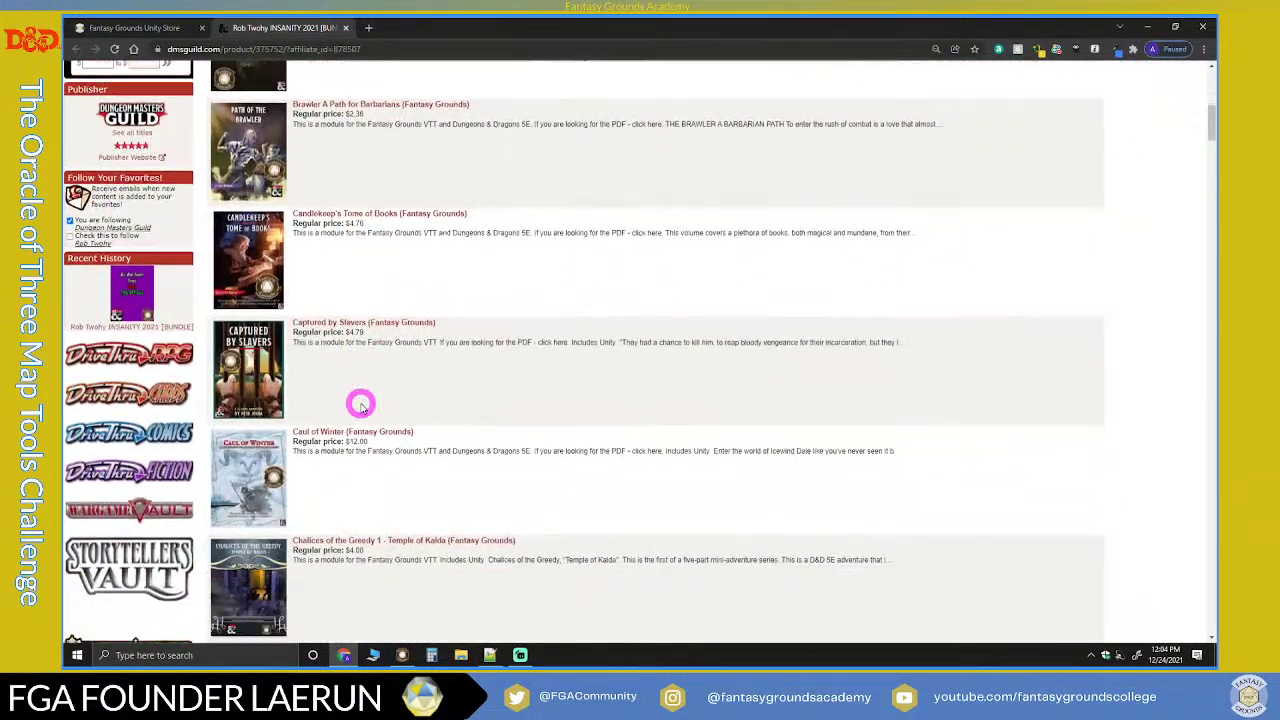
scroll(362, 405, "up", 7)
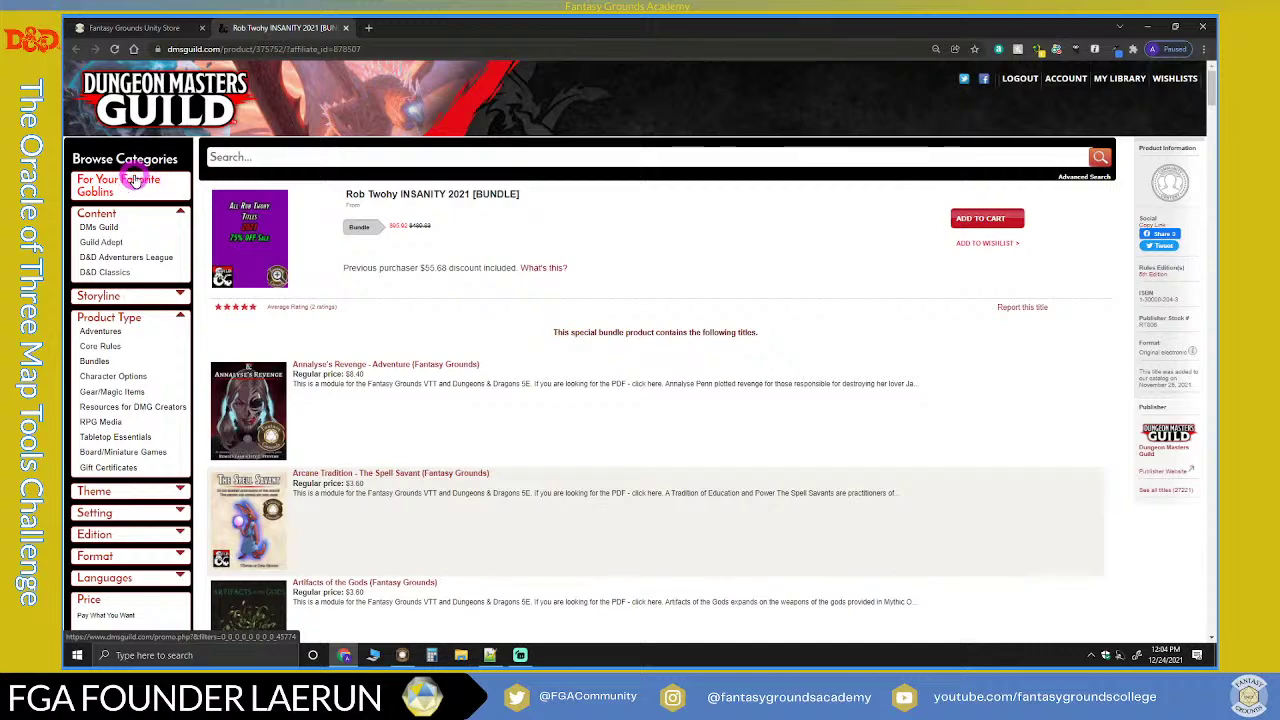
left_click(135, 180)
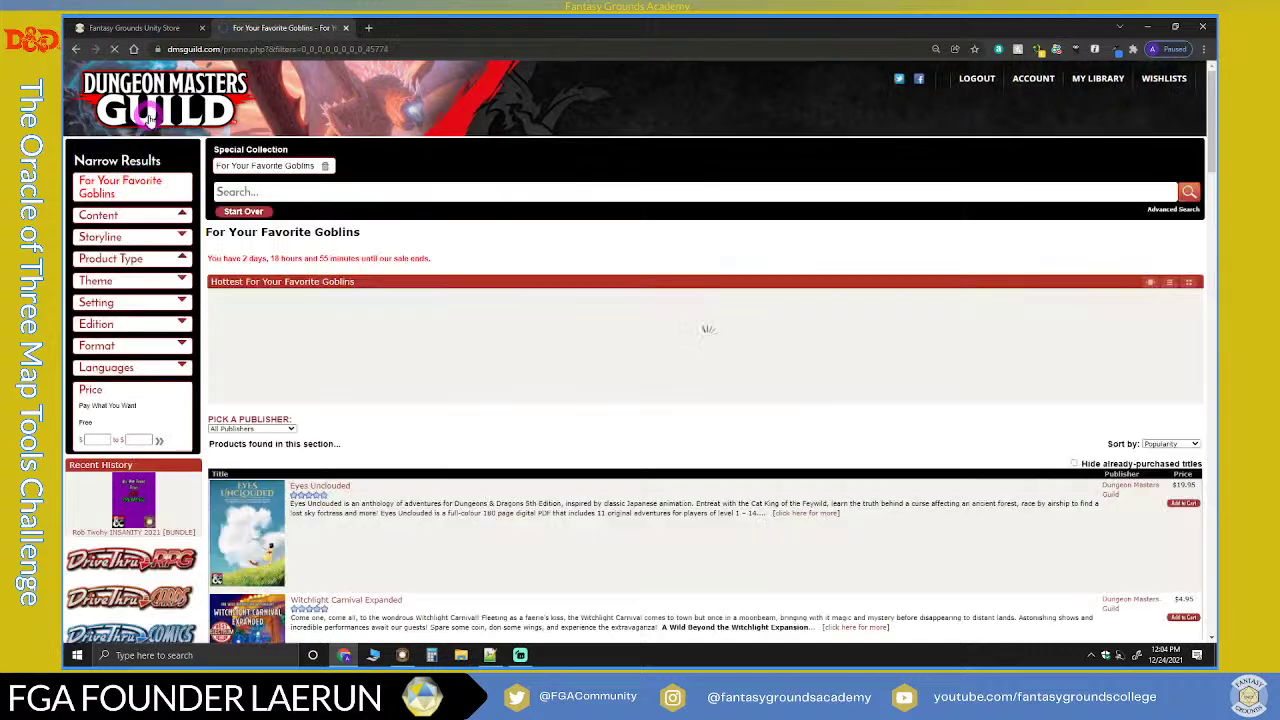
Step: Open the Witchlight Carnival Expanded product page, then bring the Fantasy Grounds launcher forward
scroll(343, 275, "down", 3)
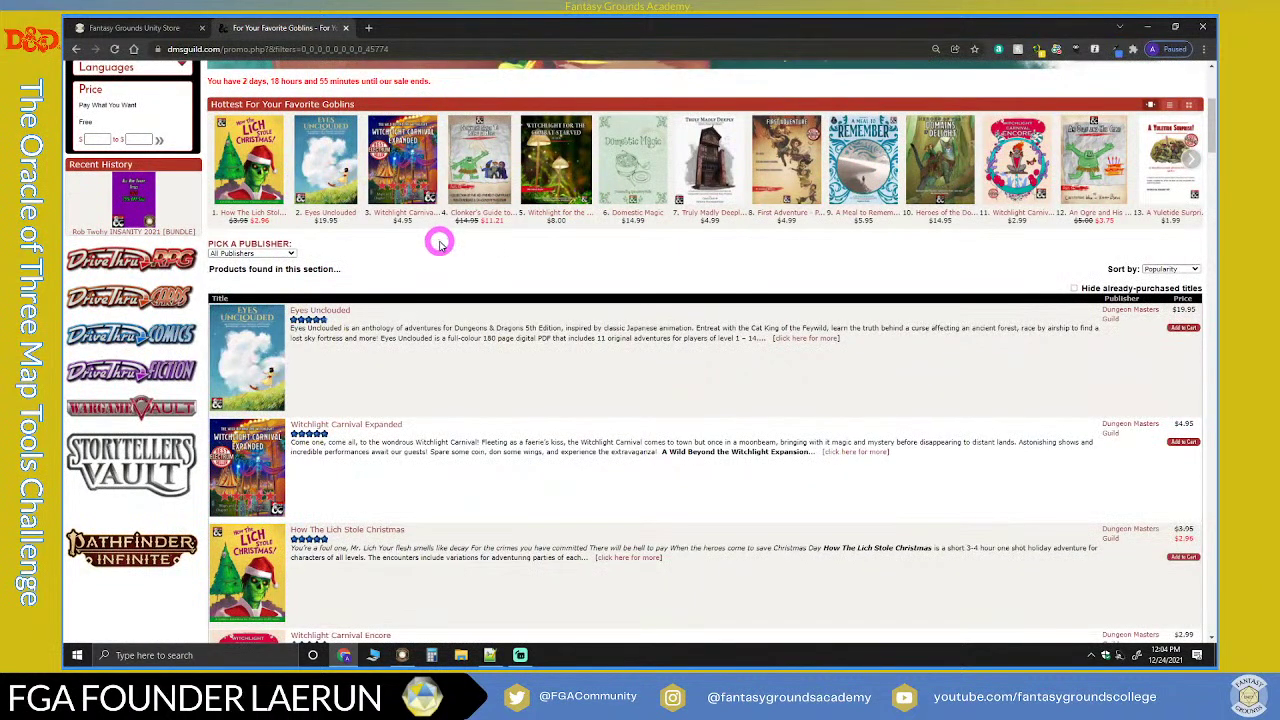
scroll(362, 294, "down", 1)
left_click(366, 306)
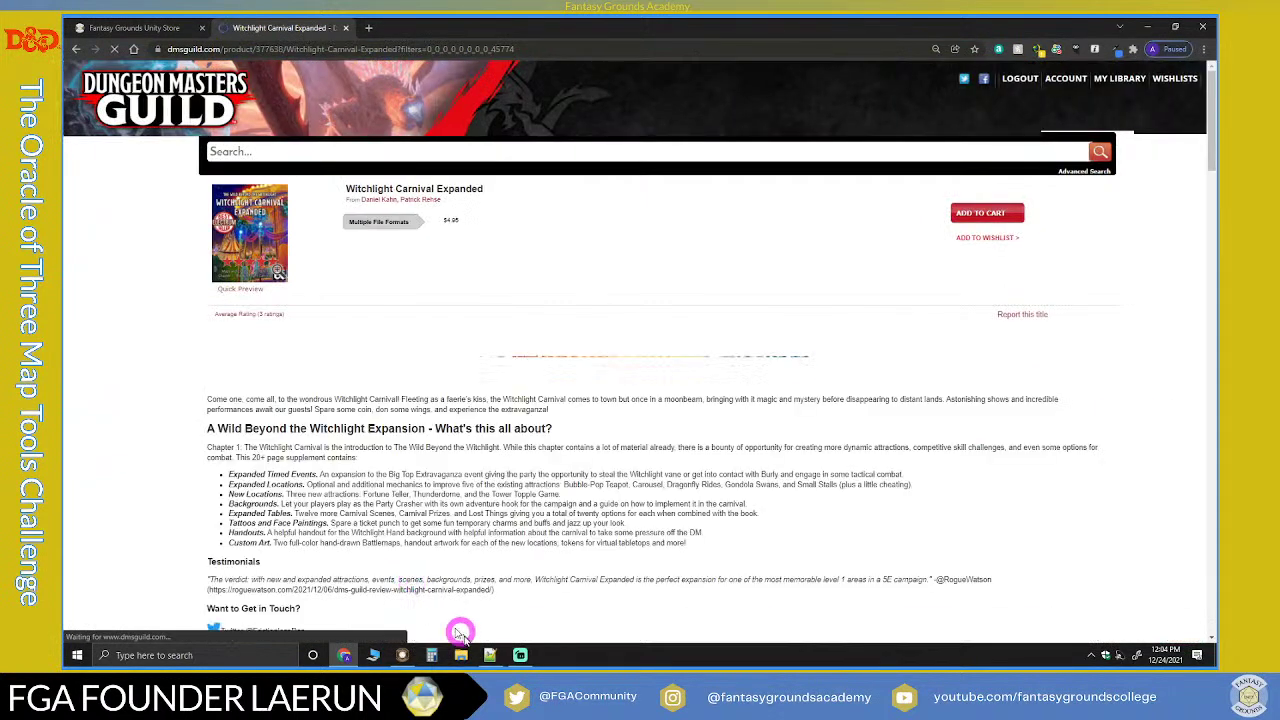
left_click(402, 655)
left_click(471, 222)
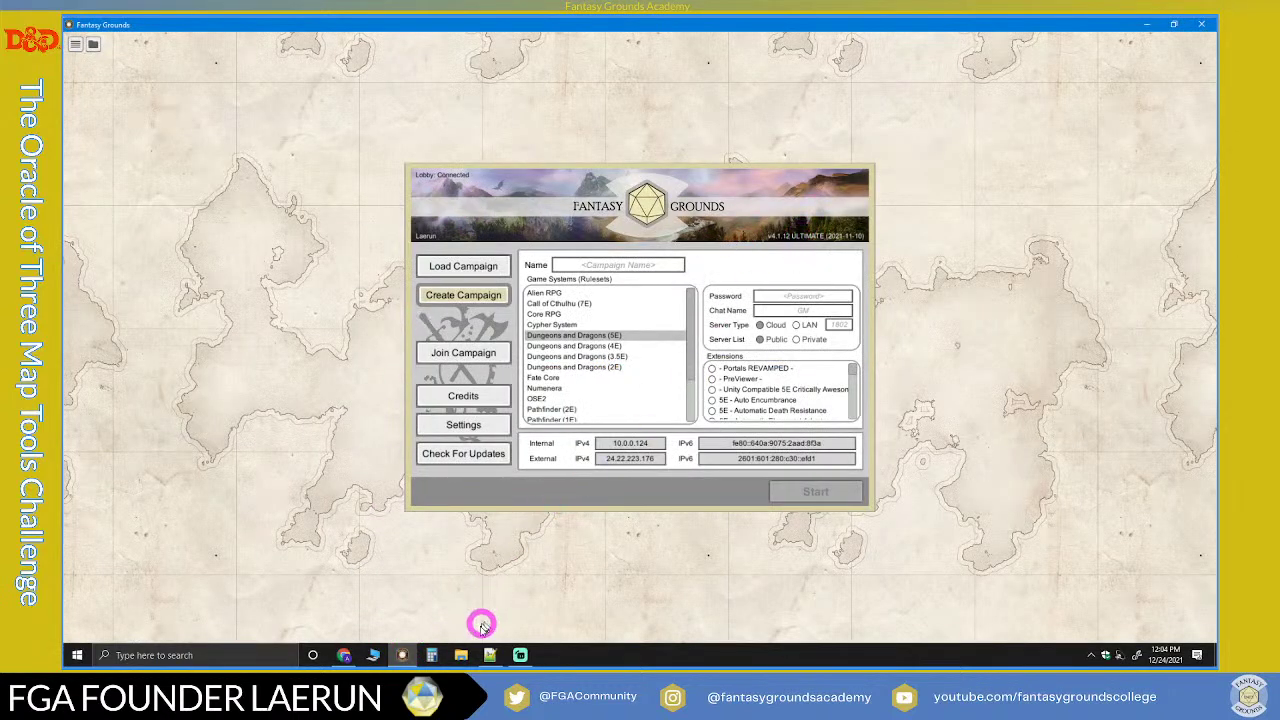
Step: Check the Fantasy Grounds Unity Store tab, then return to the launcher's 5E new-campaign panel
left_click(520, 655)
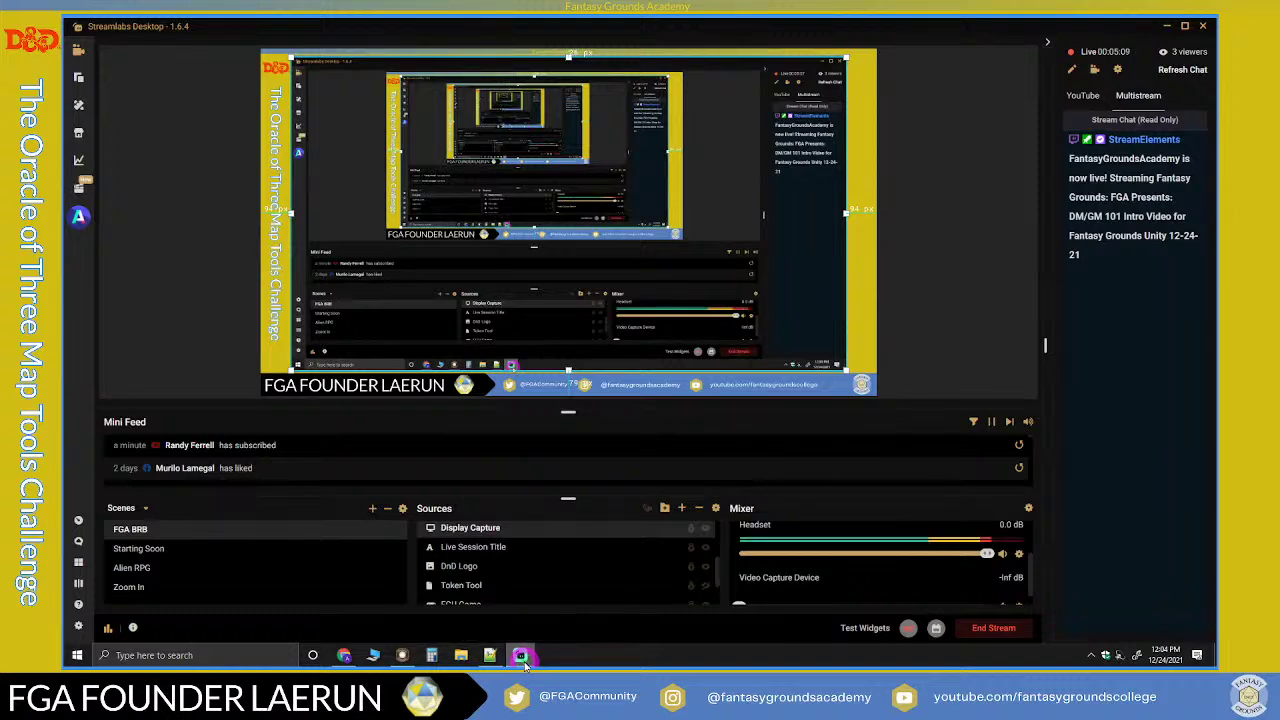
left_click(522, 658)
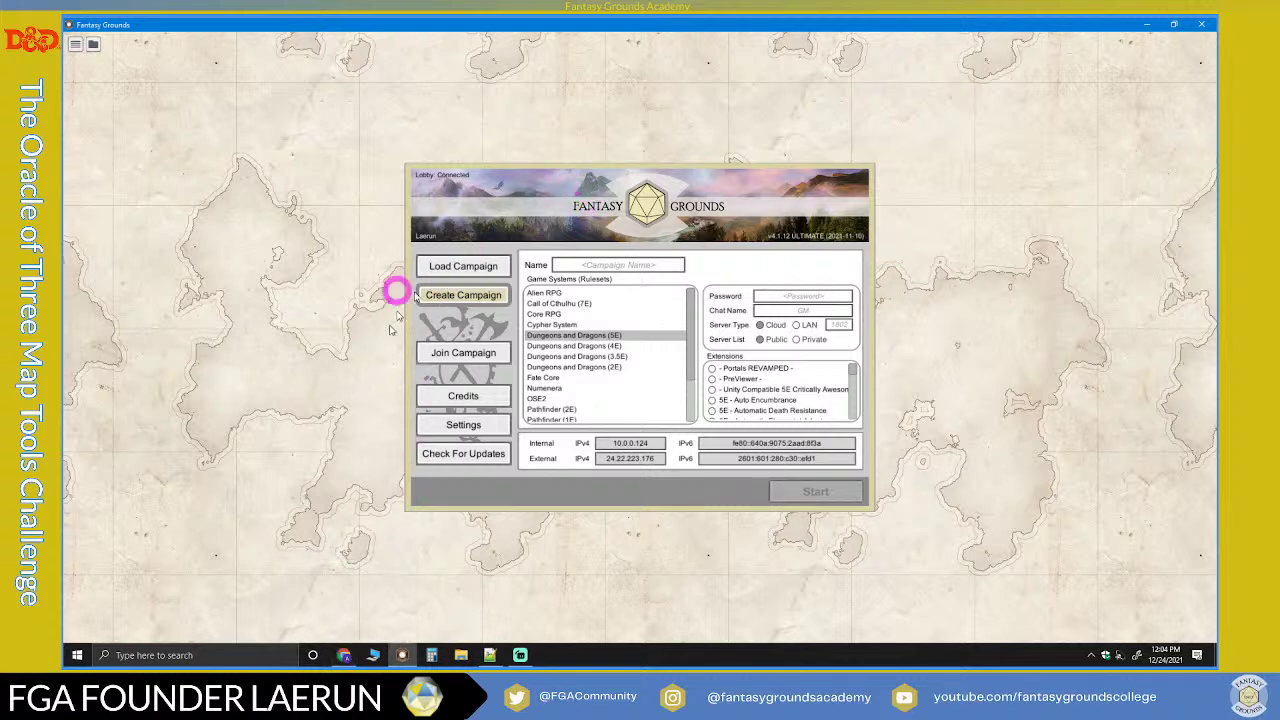
left_click(344, 656)
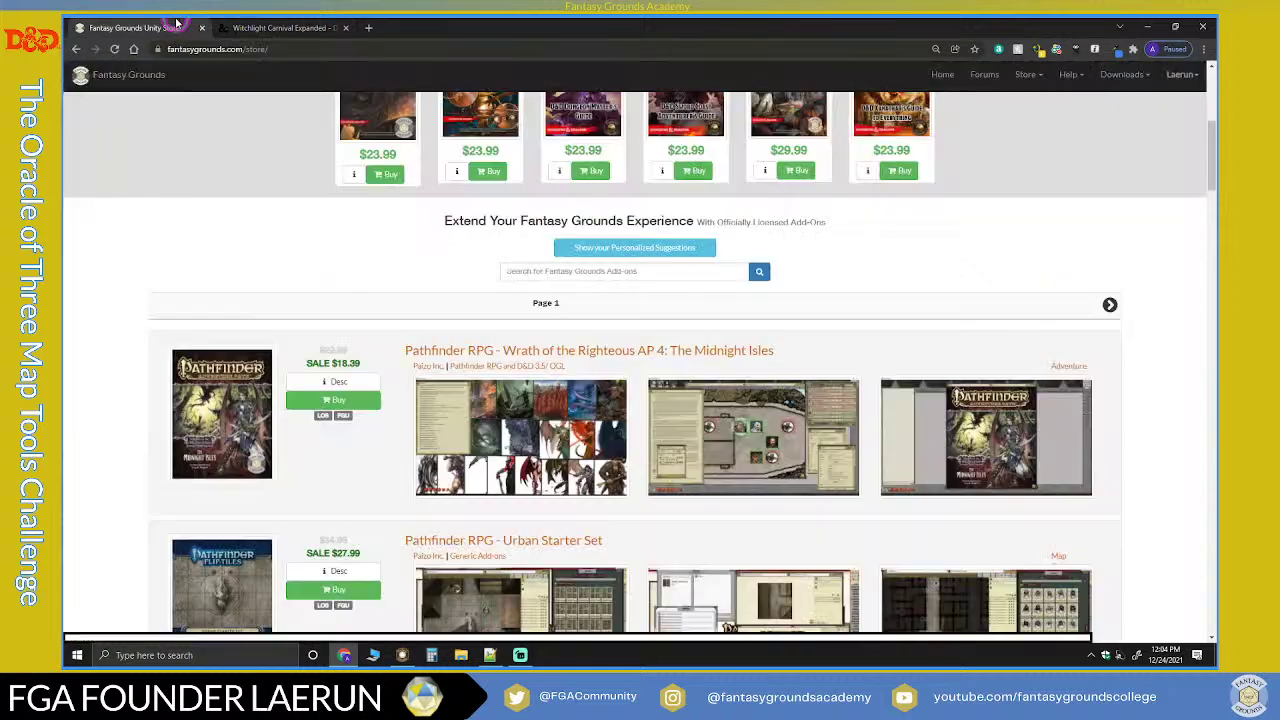
left_click(178, 27)
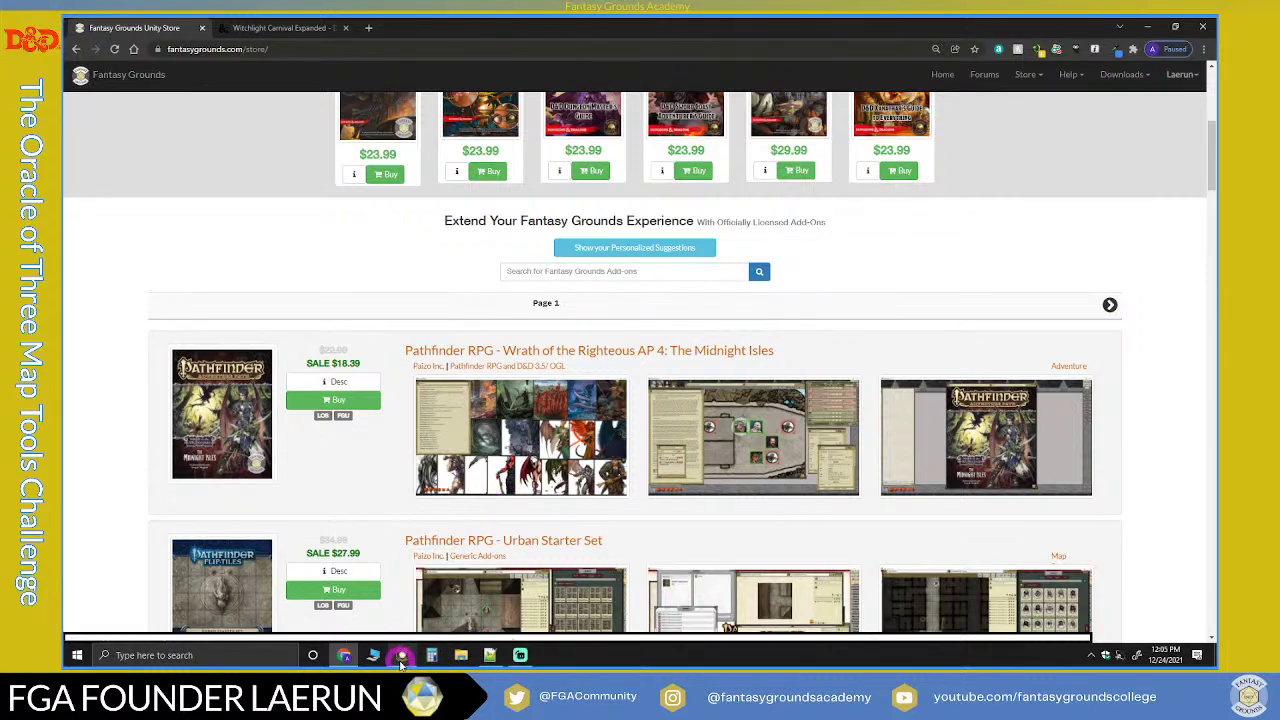
left_click(489, 656)
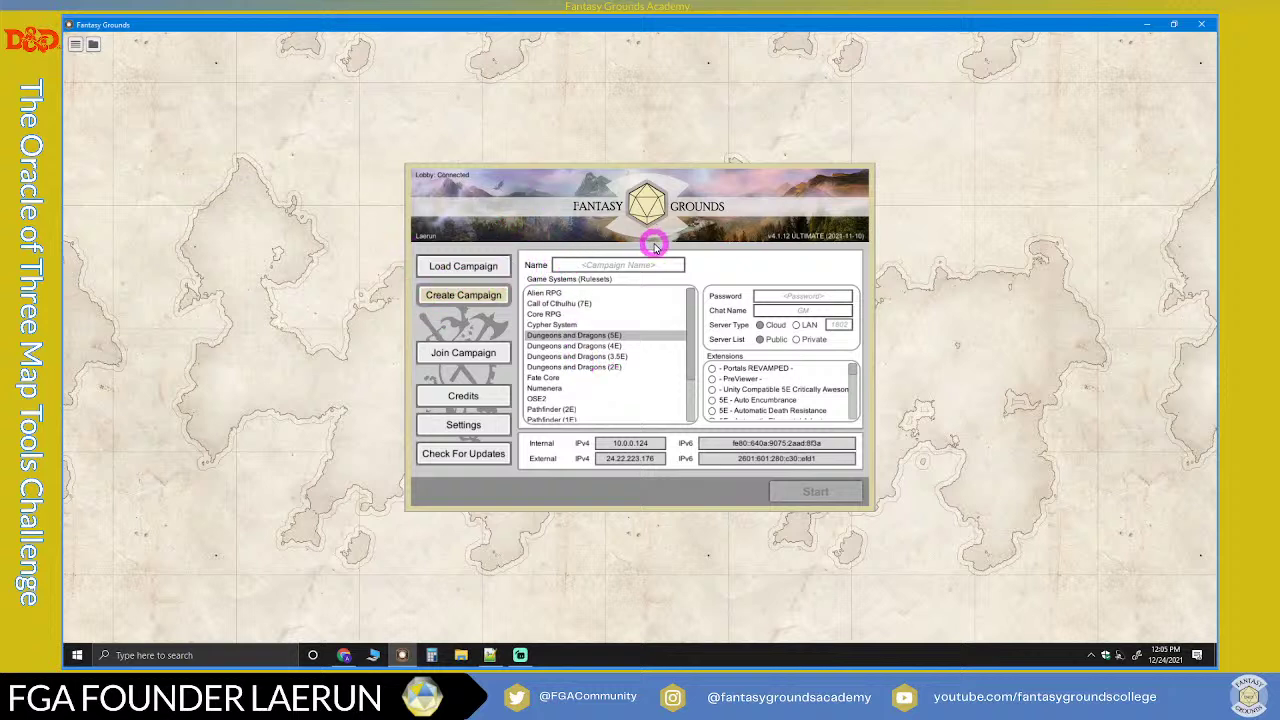
Step: Log in to the Fantasy Grounds account, confirm the Ultimate license, then save and close settings
left_click(461, 426)
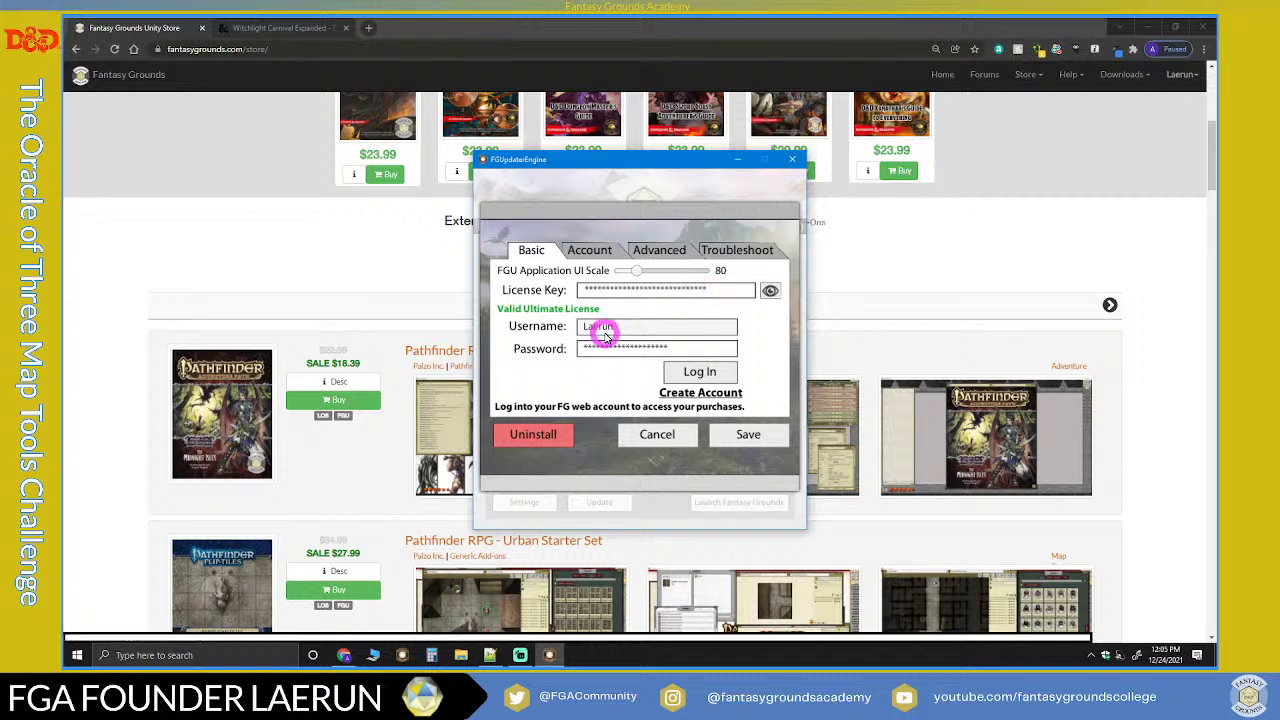
left_click(698, 373)
left_click(750, 435)
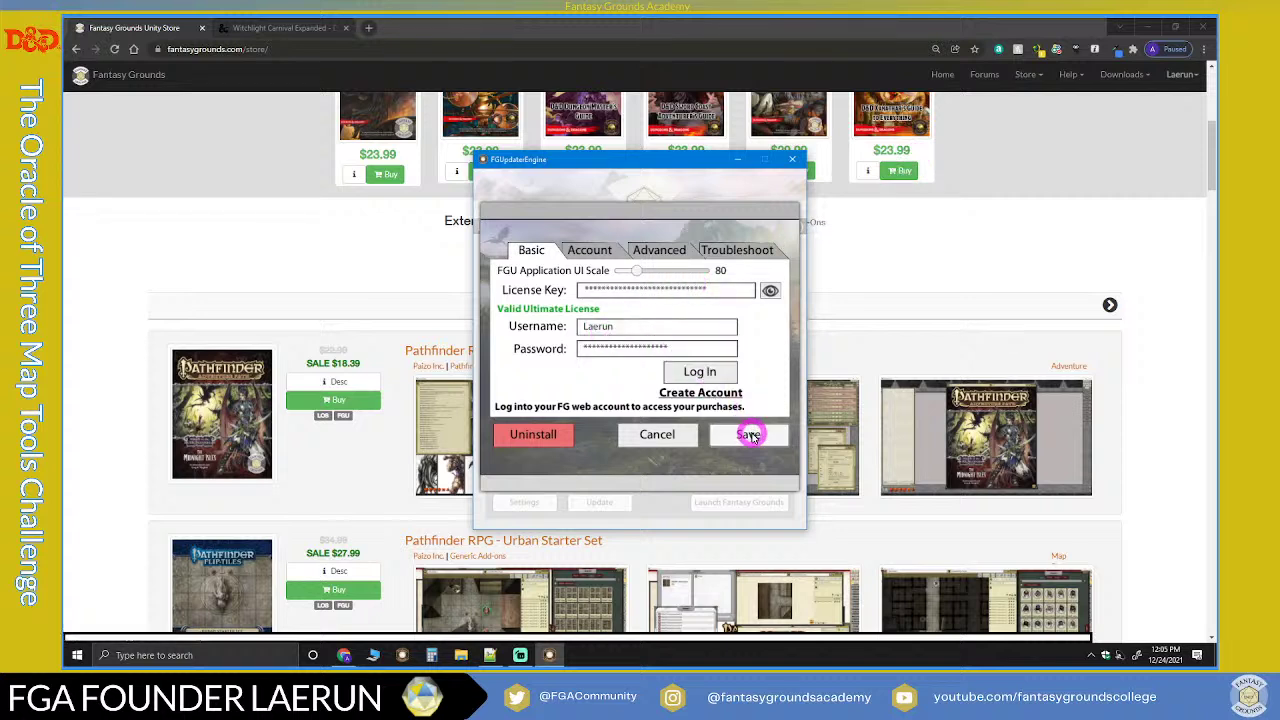
left_click(608, 395)
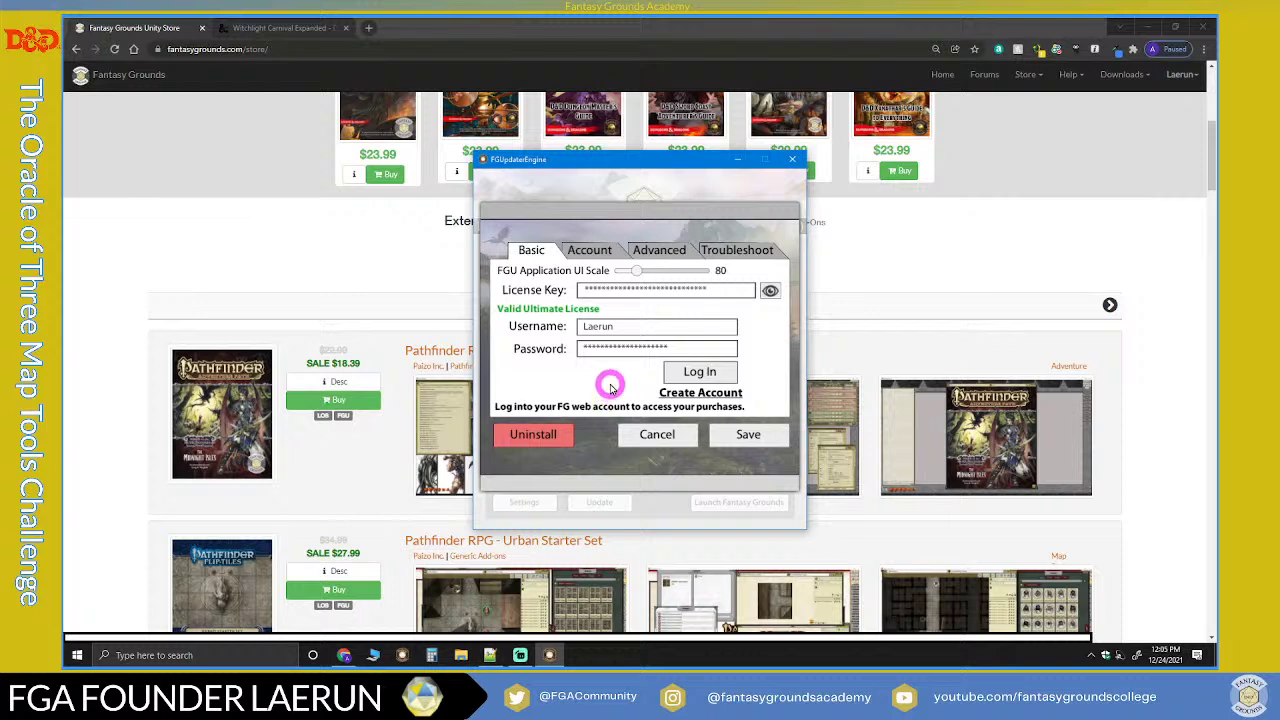
left_click(606, 359)
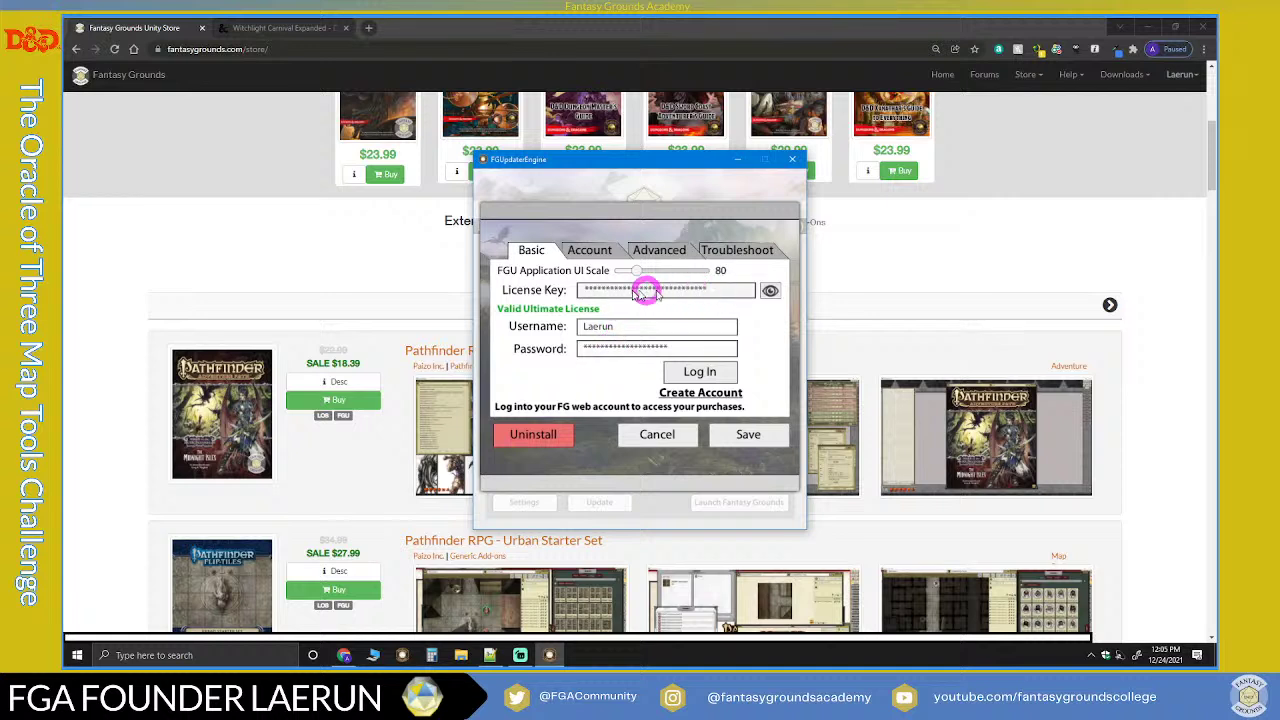
left_click(750, 435)
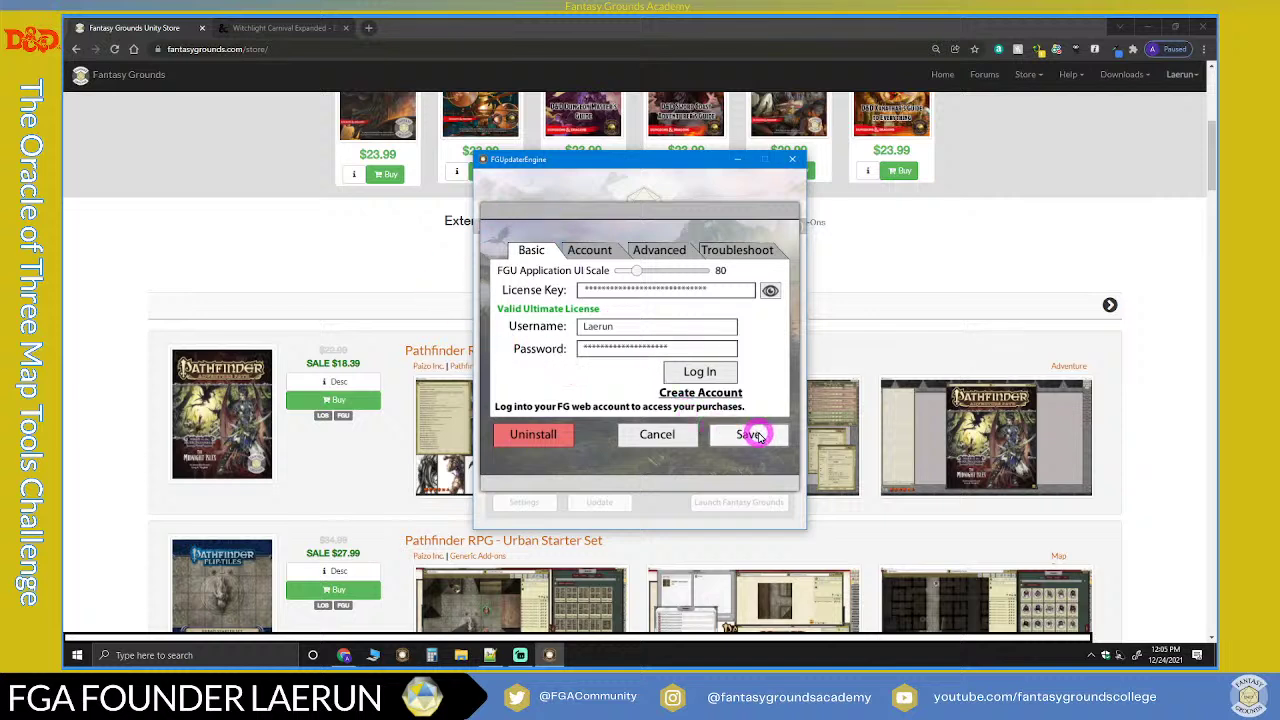
left_click(670, 433)
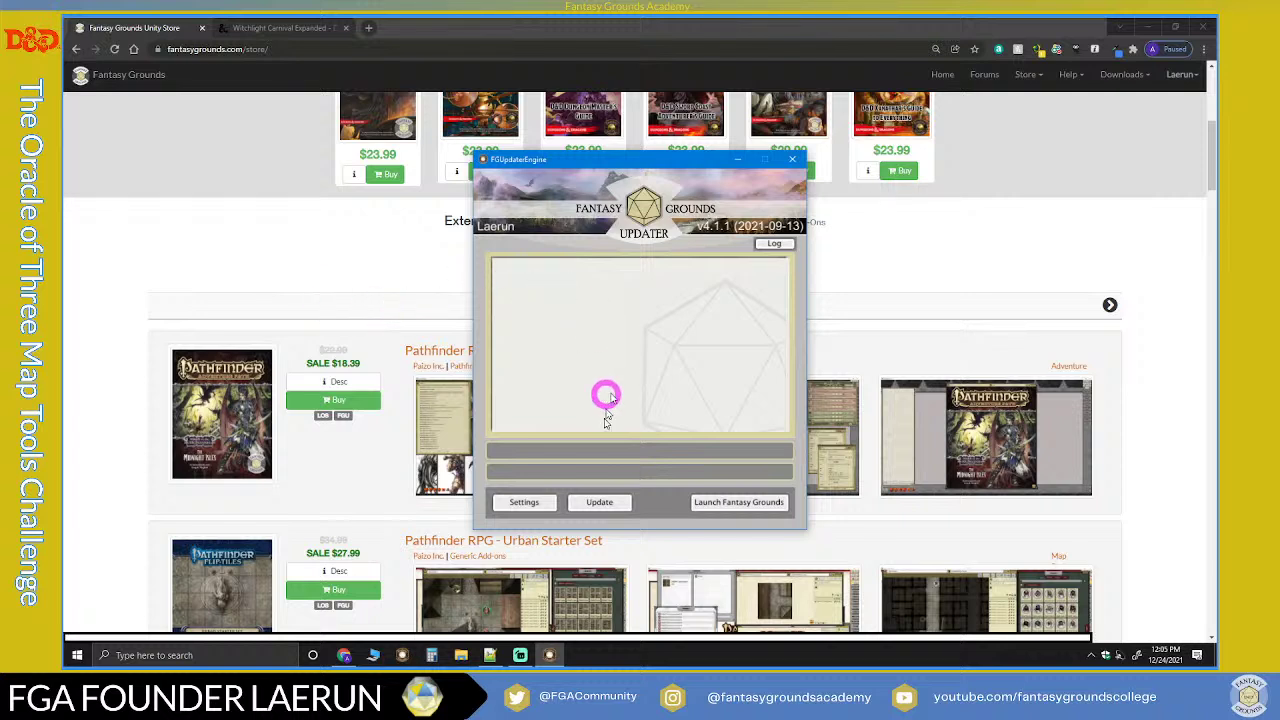
Step: Update all 681 products, then launch Fantasy Grounds once the update completes
left_click(603, 502)
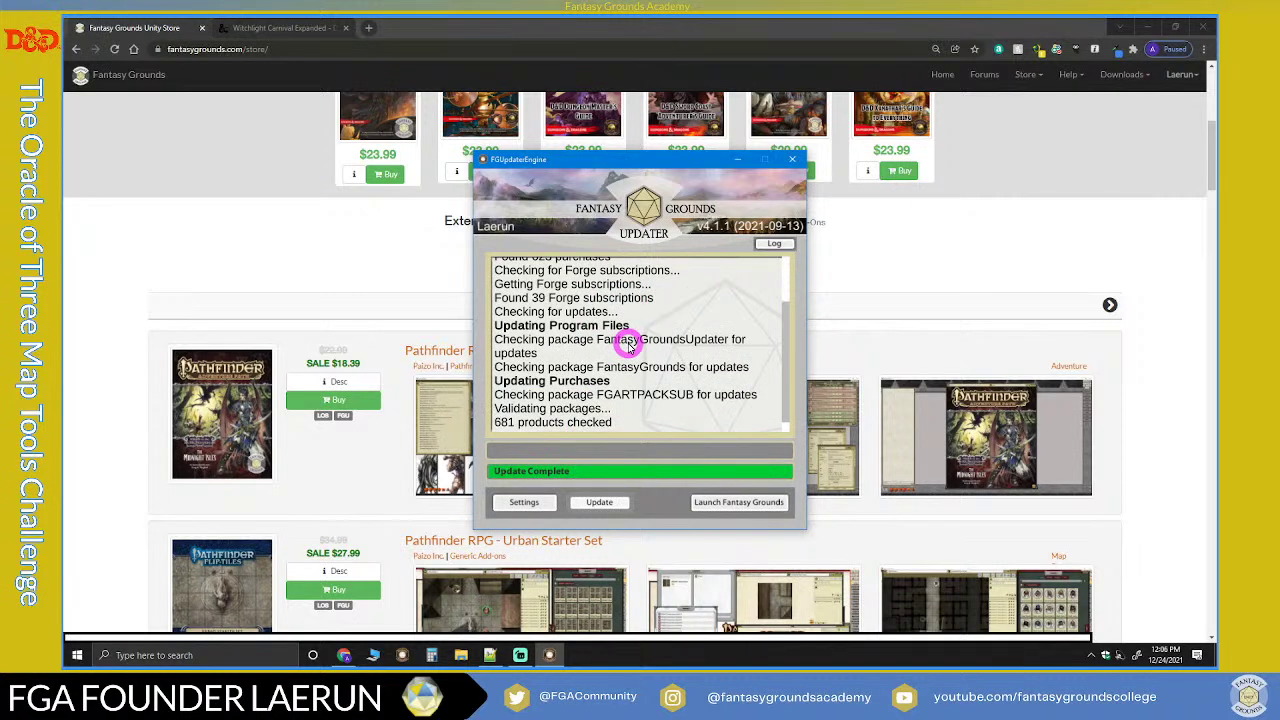
left_click(741, 508)
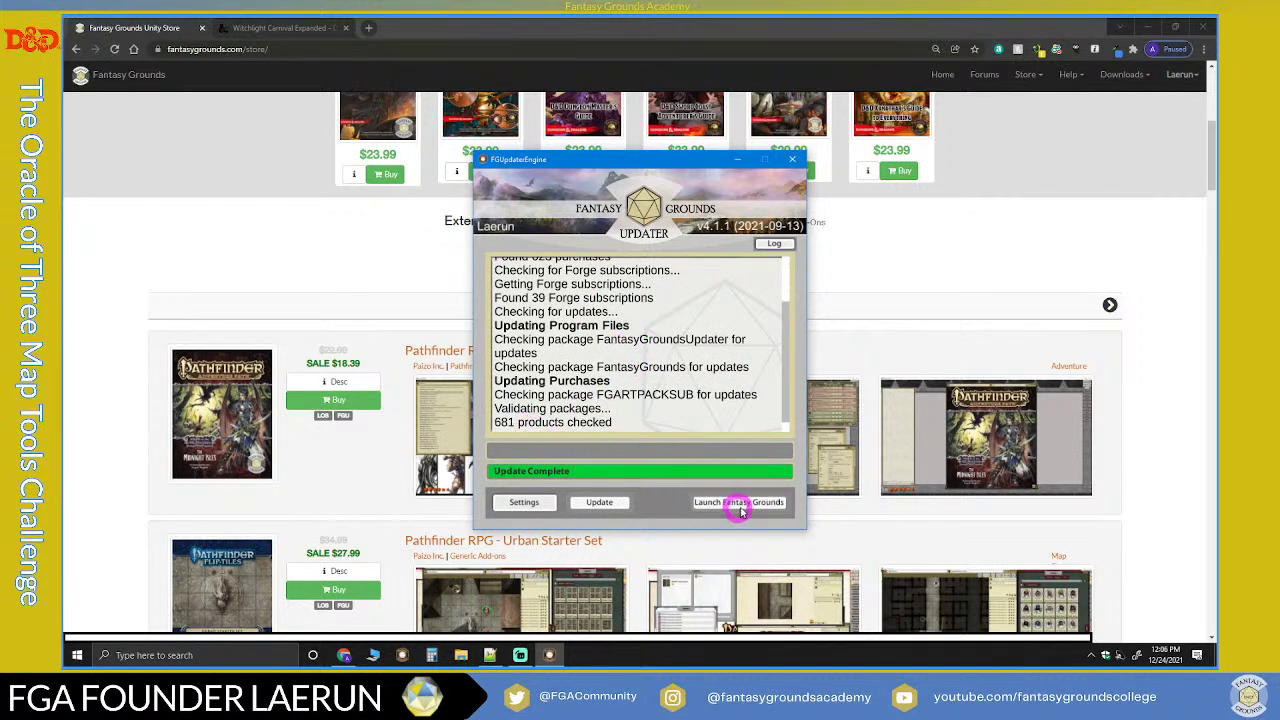
left_click(739, 504)
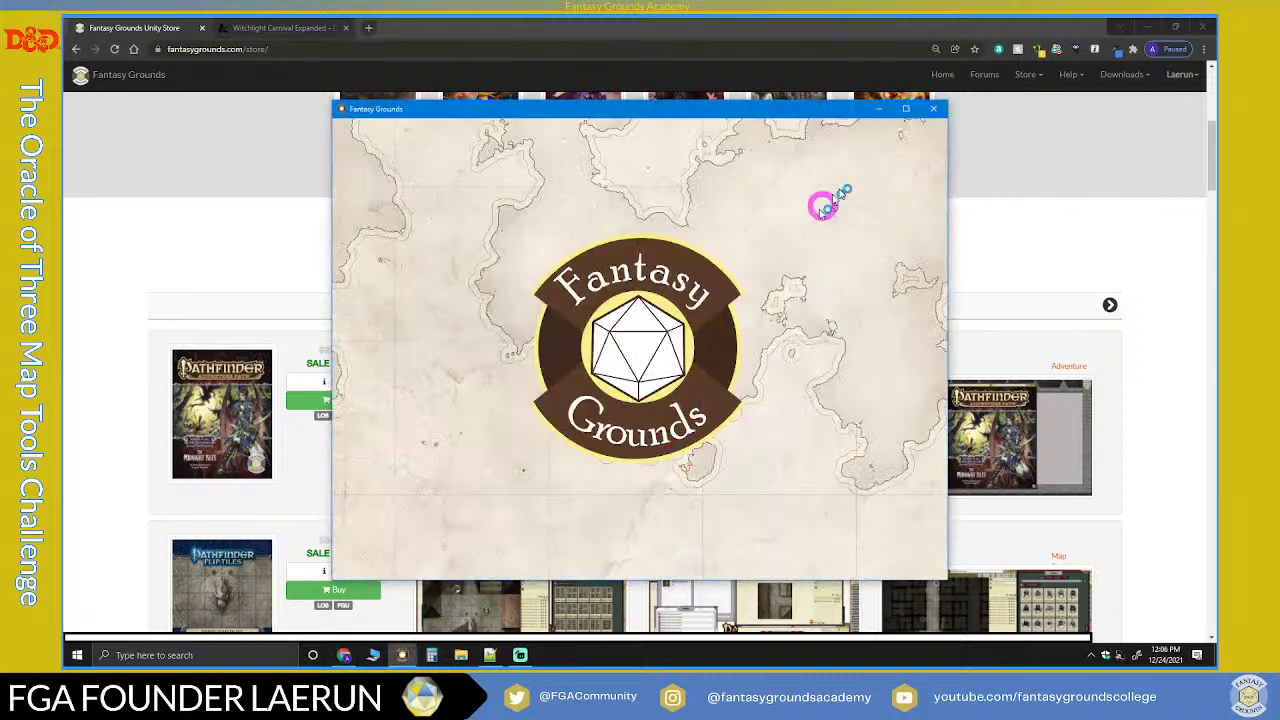
Step: Maximize the Fantasy Grounds window and, once loaded, begin setting up a new campaign
left_click(907, 110)
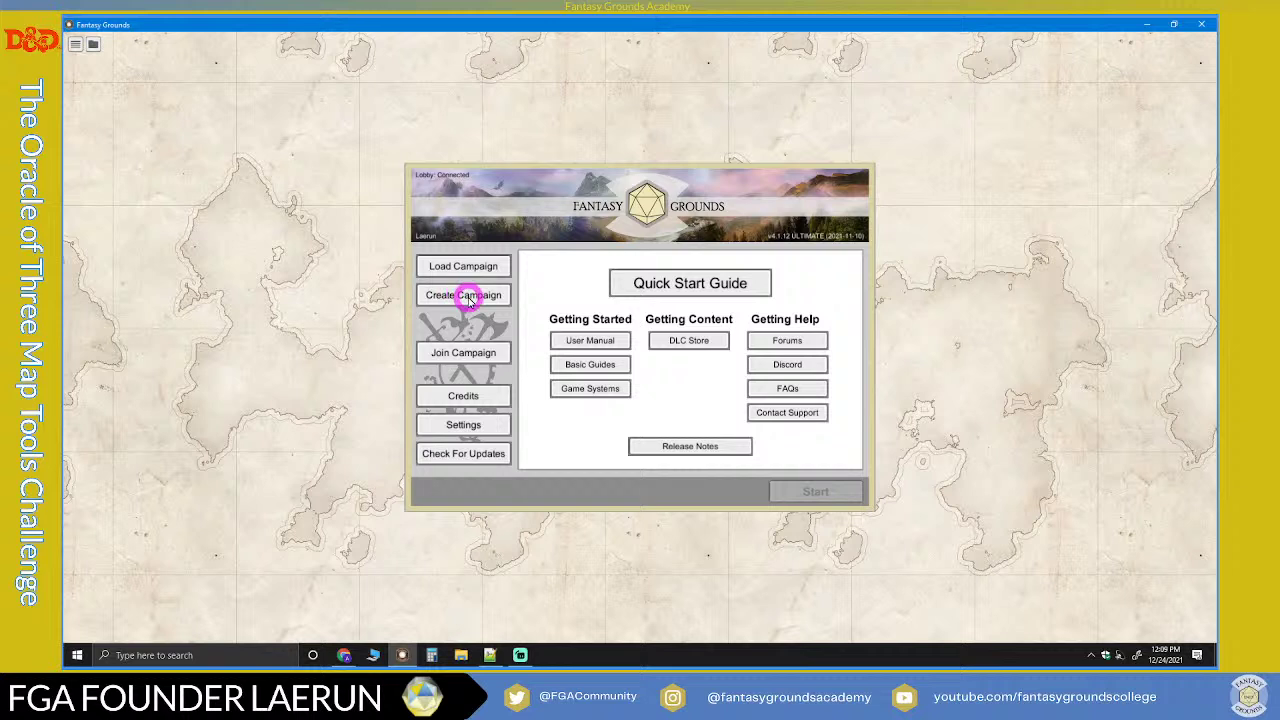
left_click(468, 298)
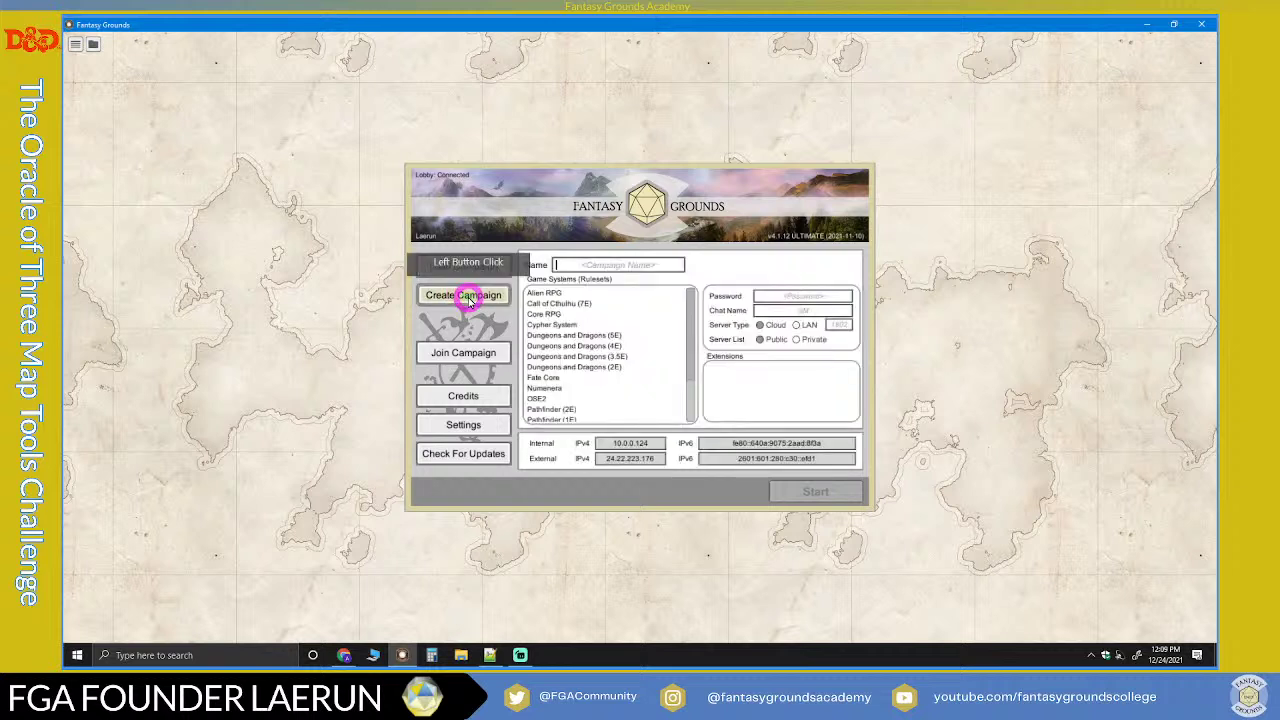
Step: Choose Dungeons and Dragons (5E) from the Game Systems list and focus the blank campaign Name field
left_click(571, 265)
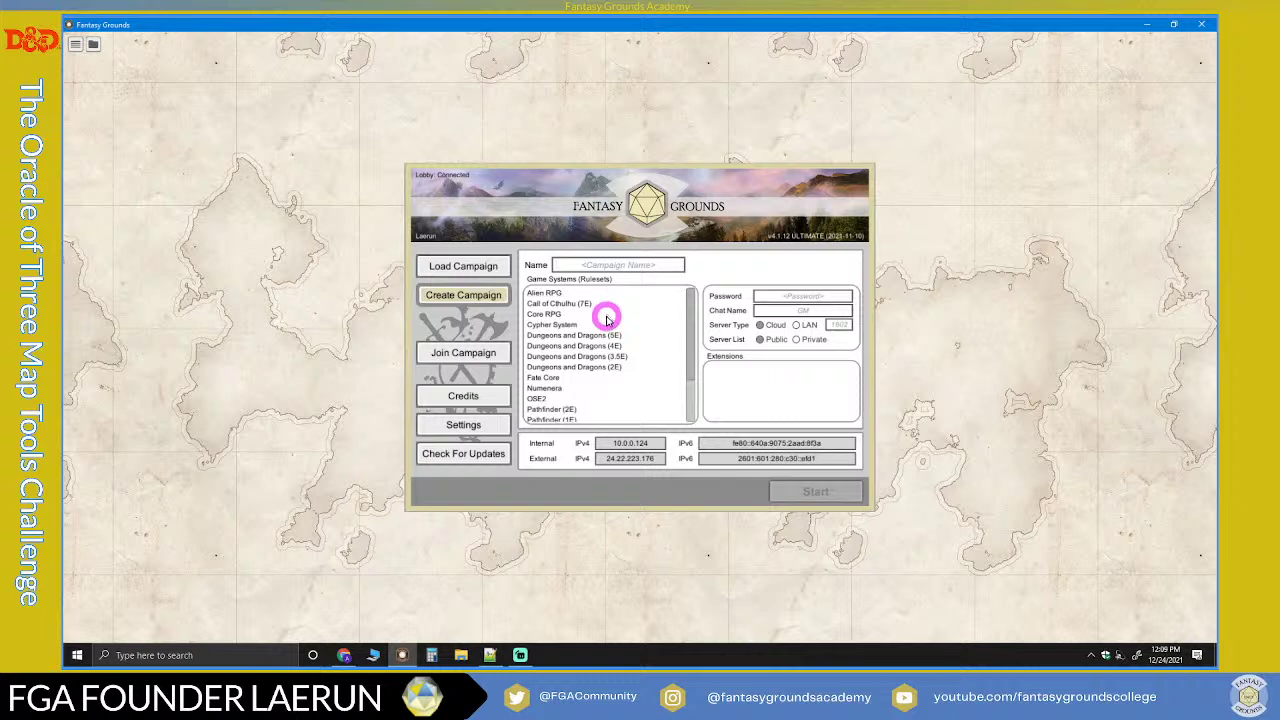
scroll(605, 318, "down", 1)
scroll(590, 369, "down", 1)
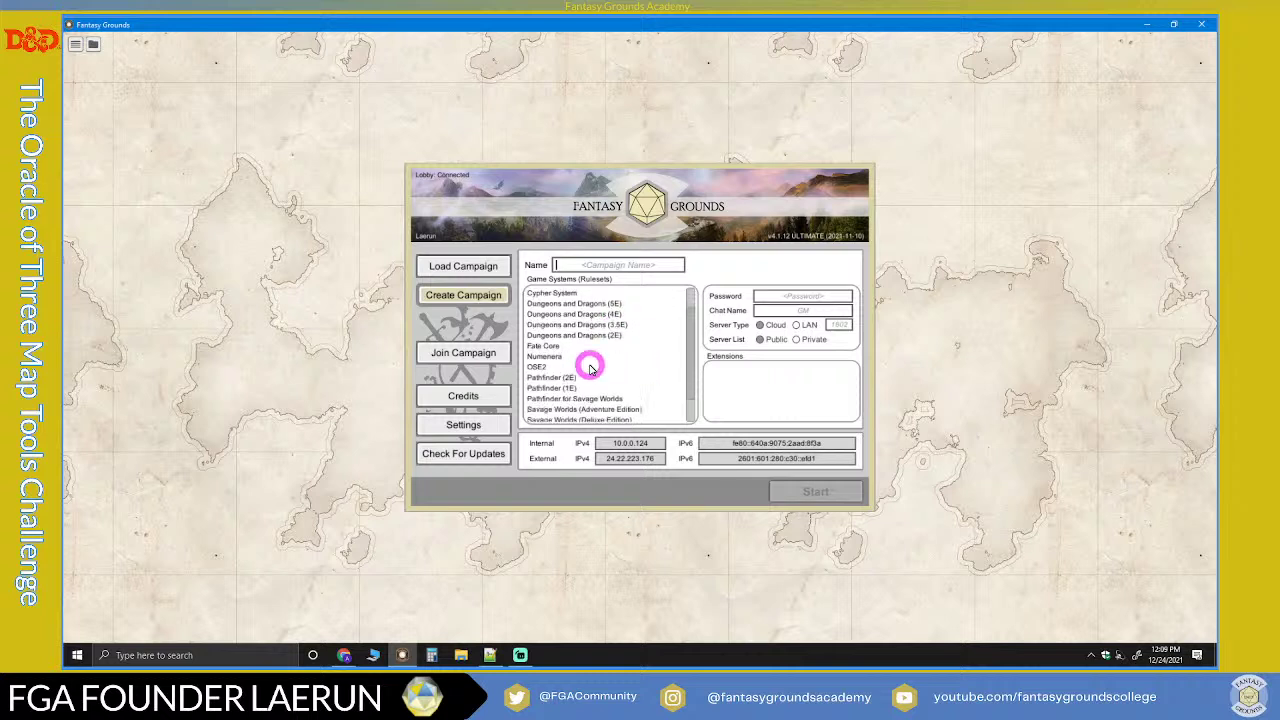
scroll(590, 369, "up", 1)
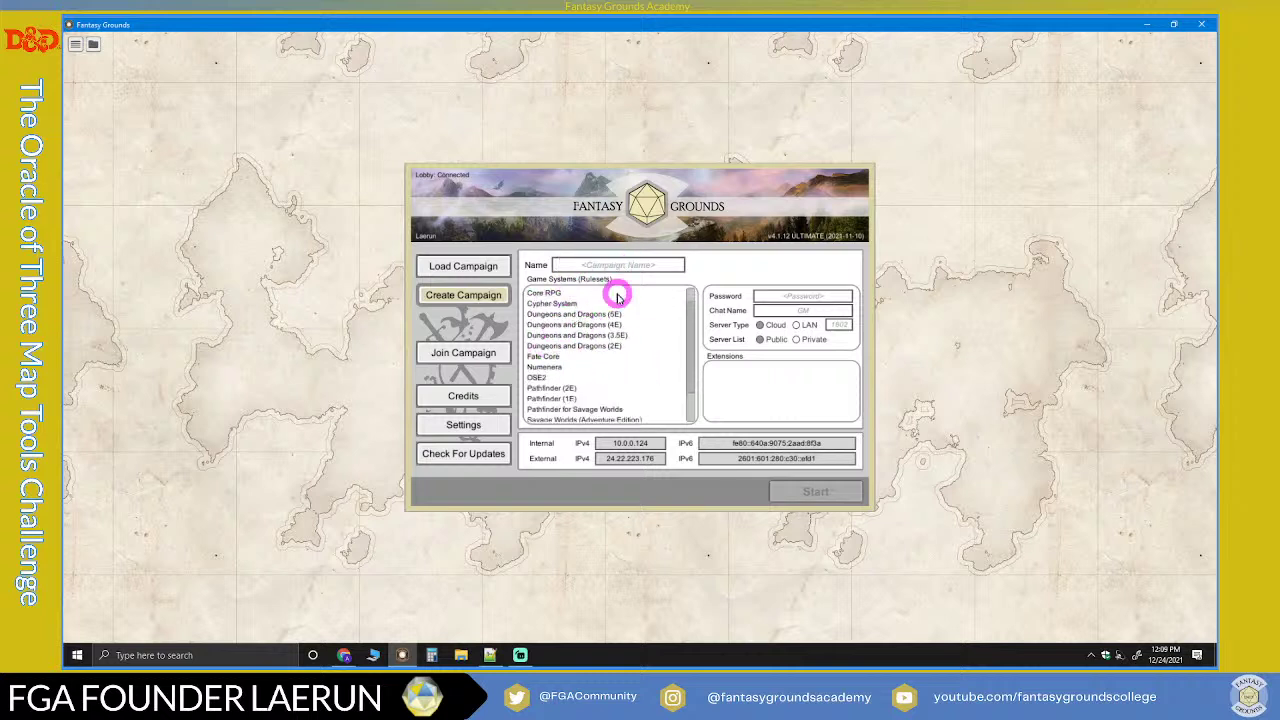
scroll(586, 363, "down", 3)
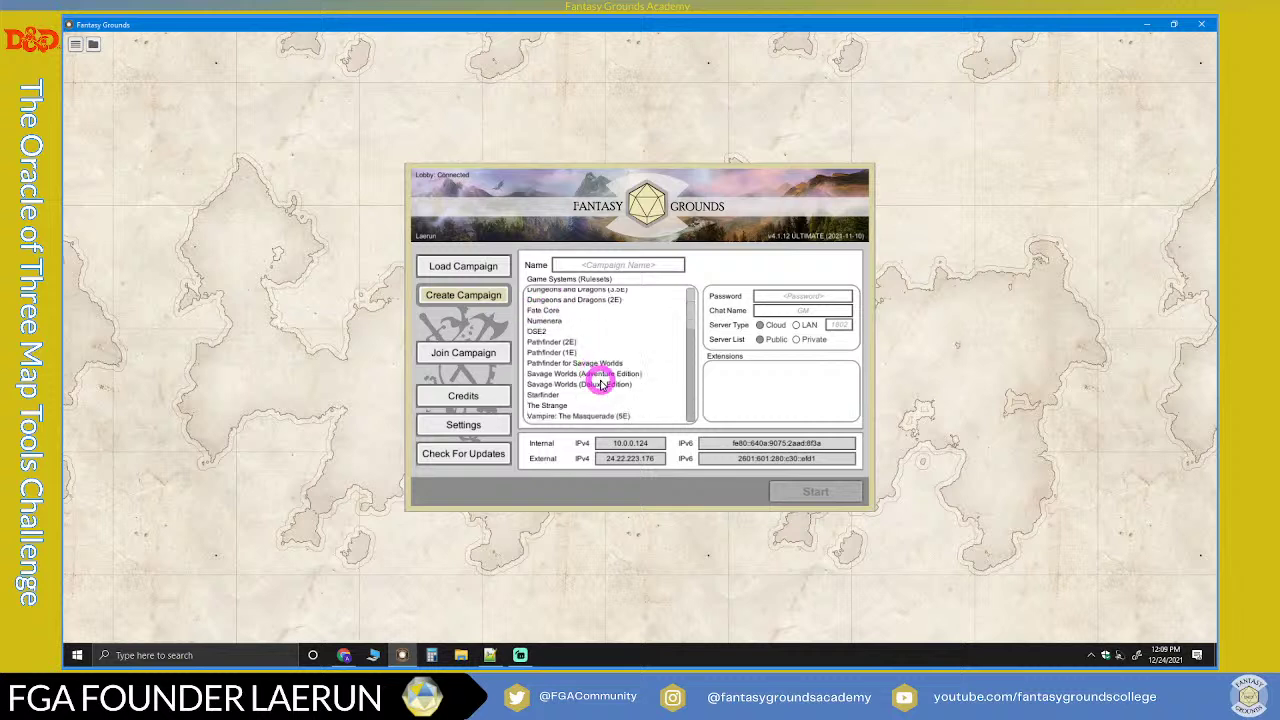
scroll(566, 406, "up", 4)
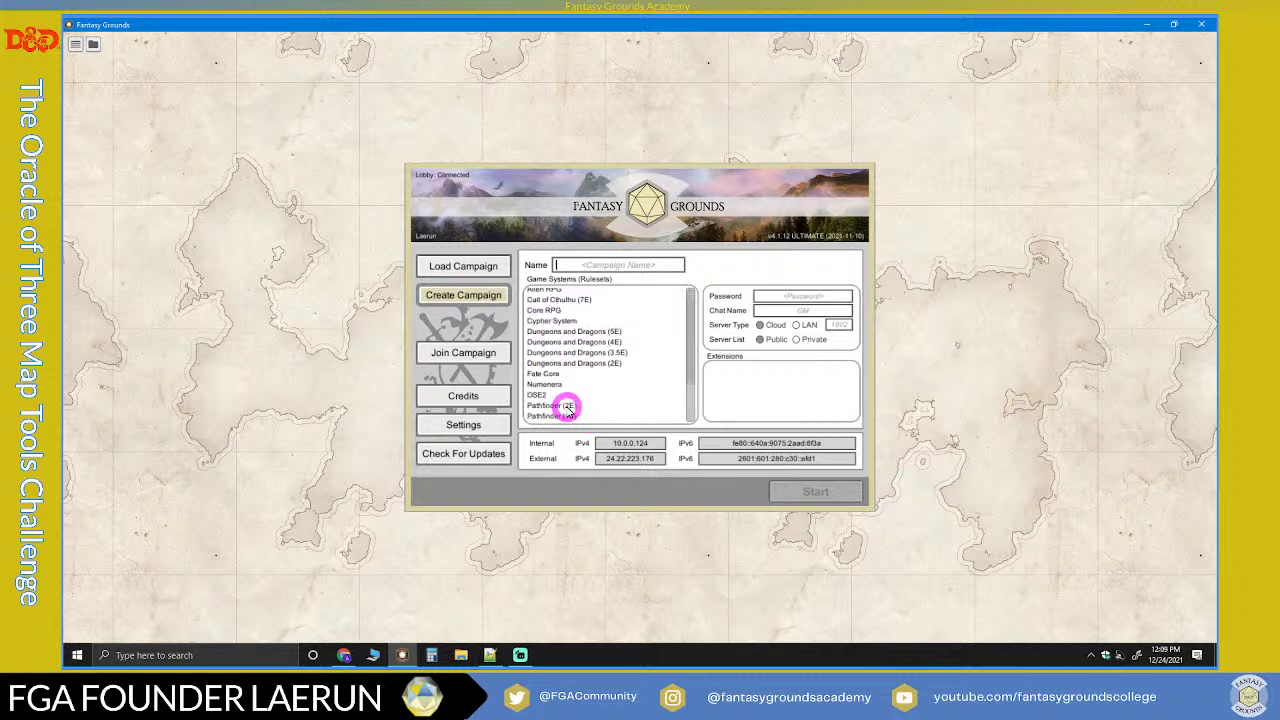
scroll(566, 400, "down", 2)
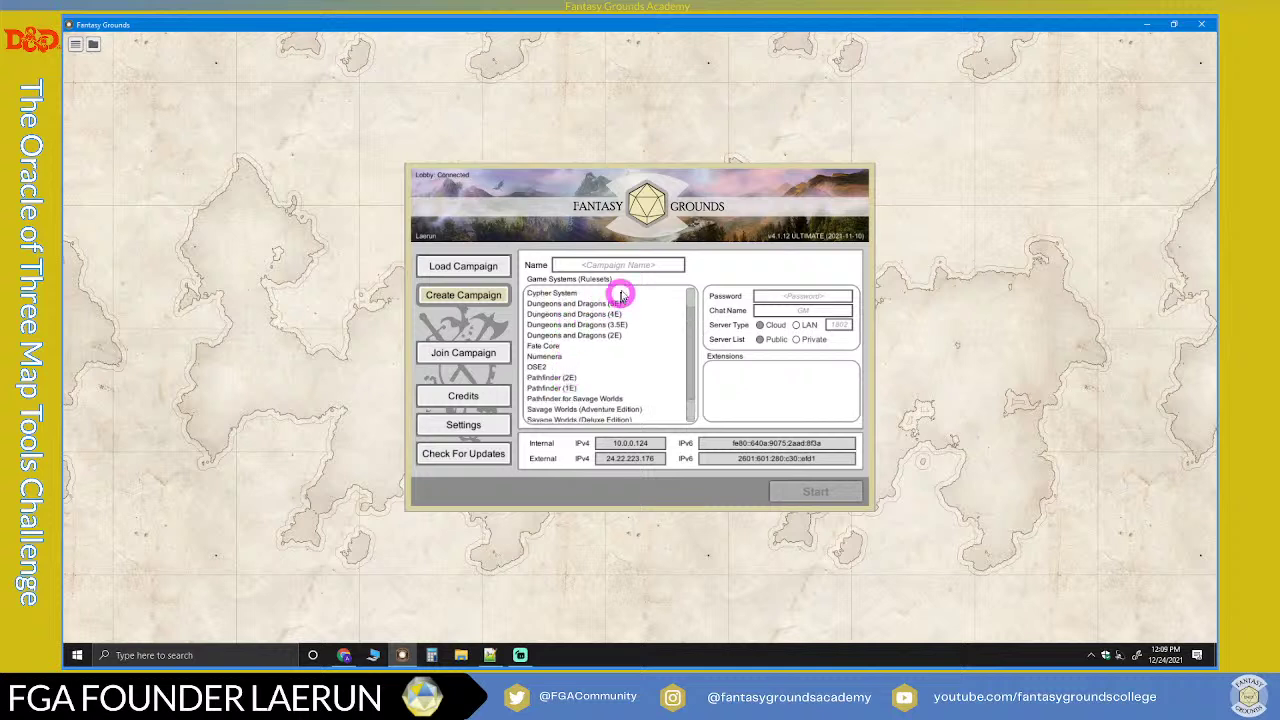
left_click(581, 267)
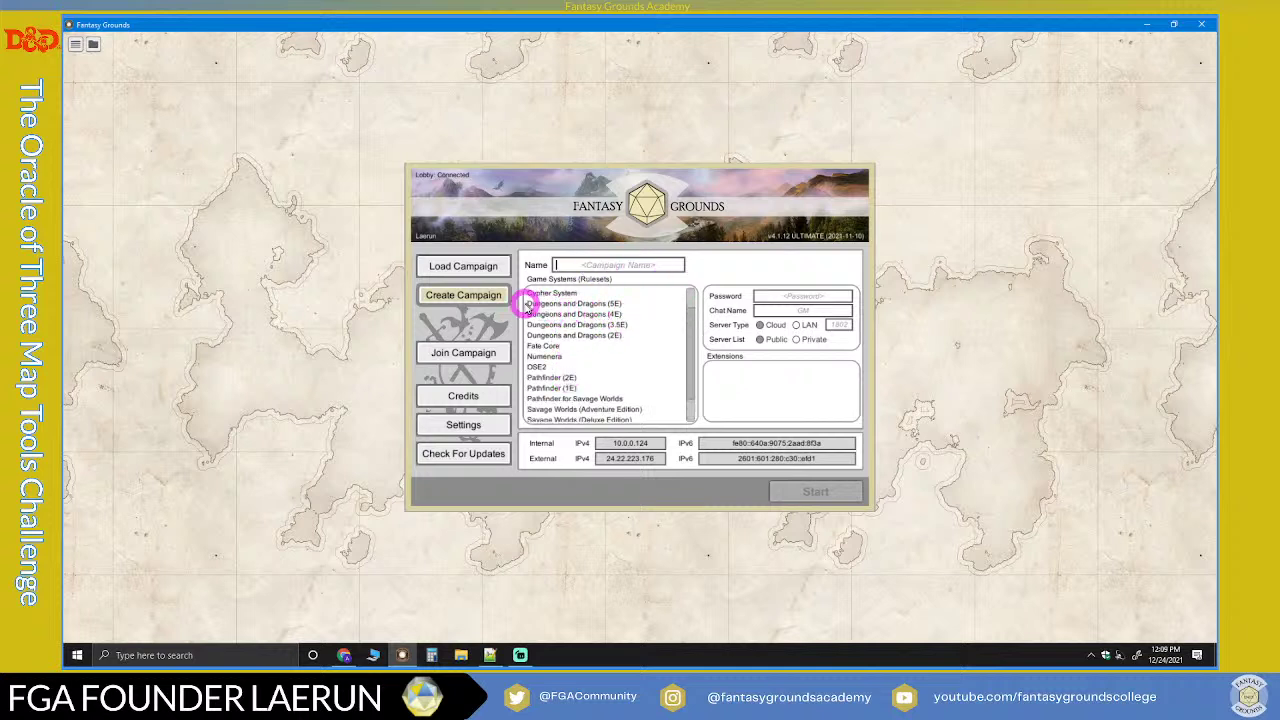
left_click(593, 306)
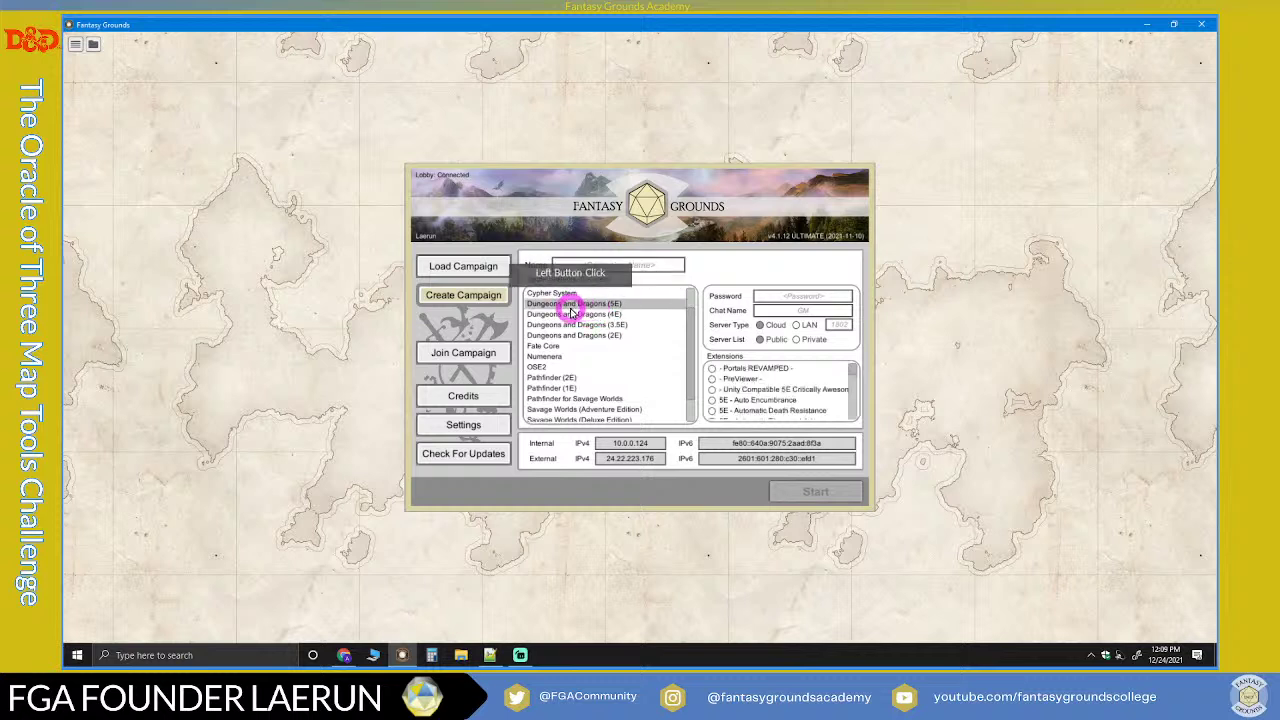
scroll(586, 371, "down", 3)
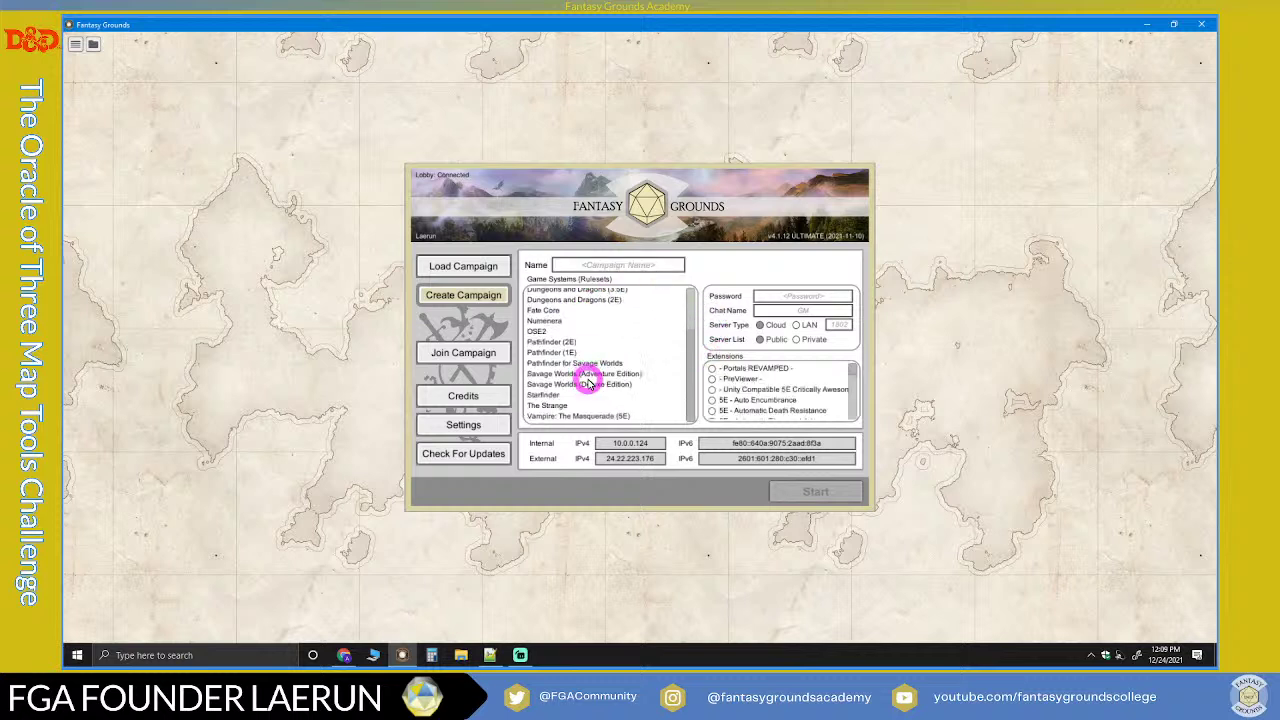
scroll(584, 390, "up", 2)
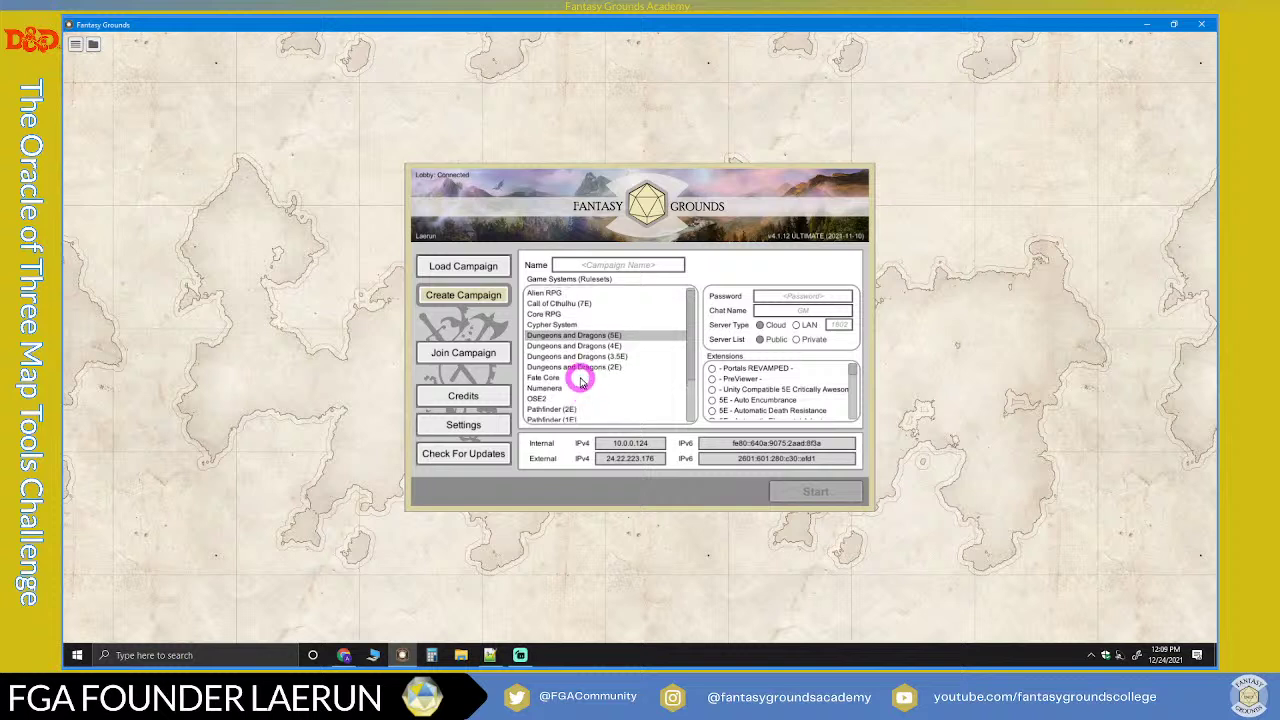
left_click(572, 266)
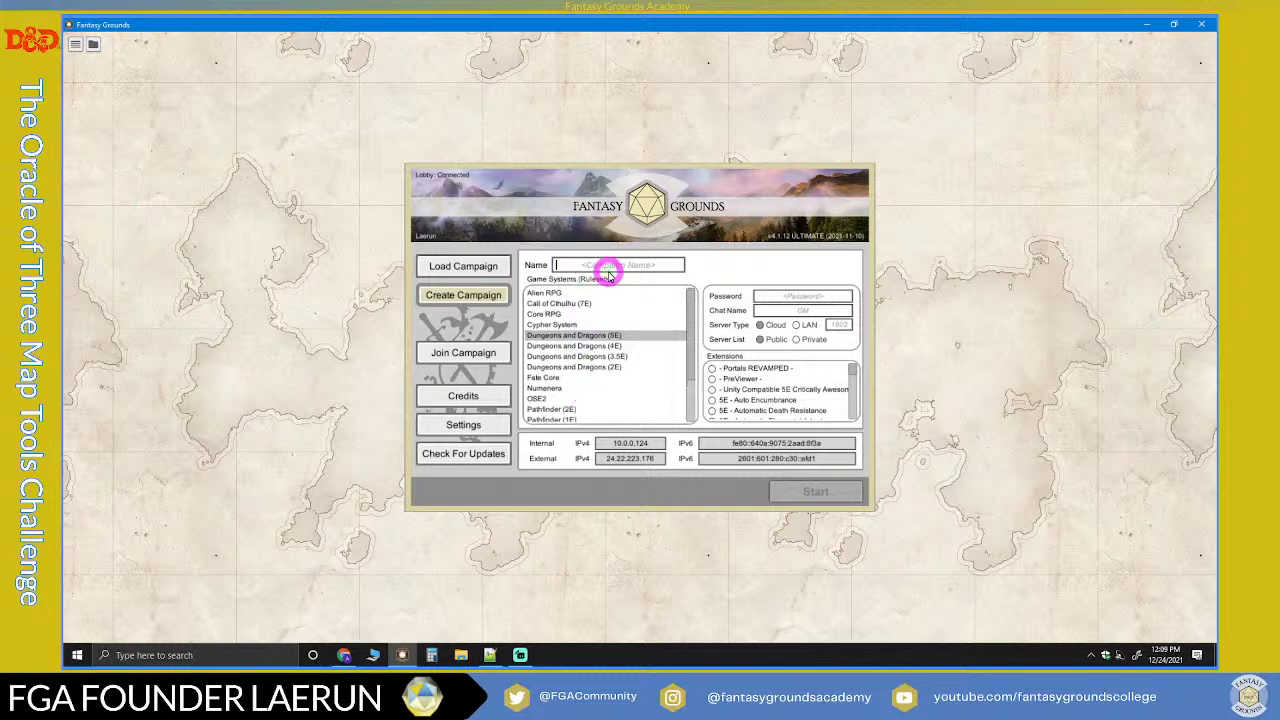
Step: Name the campaign 'DM GM 101 Xmas Edition' and set a campaign password
type("DM GM 101 Xmas Edition")
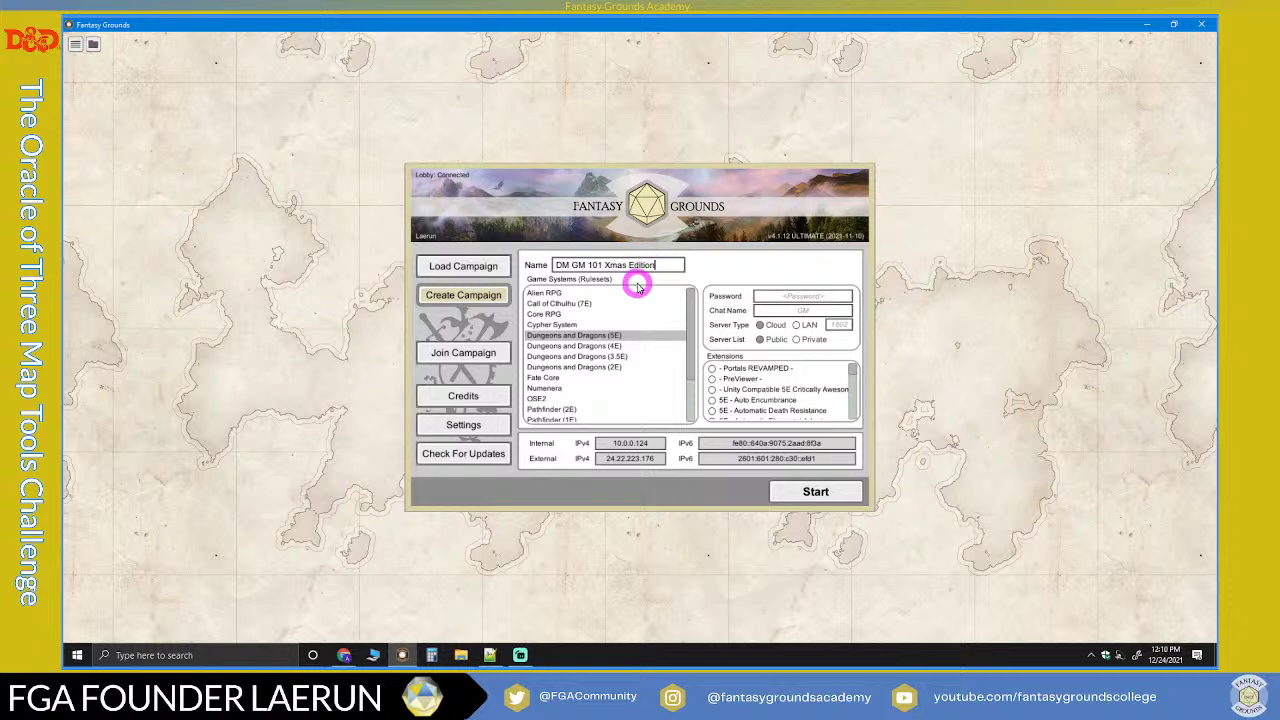
left_click(766, 300)
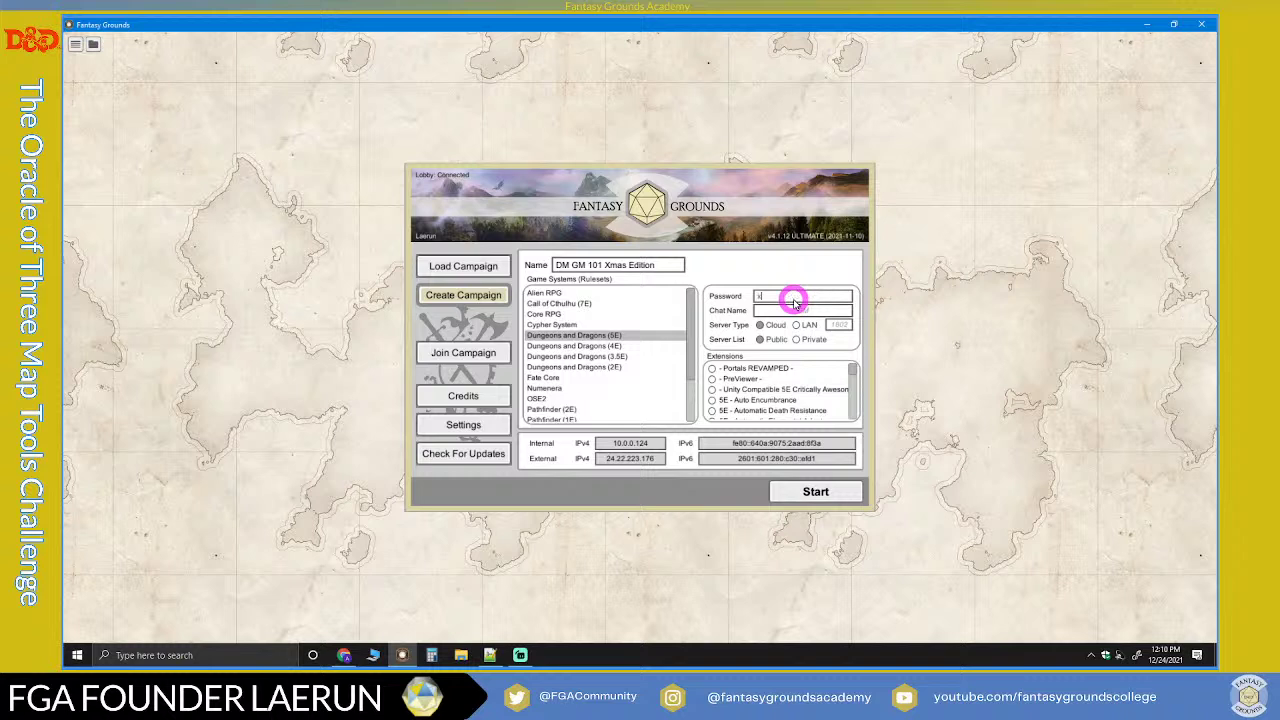
type("xmas")
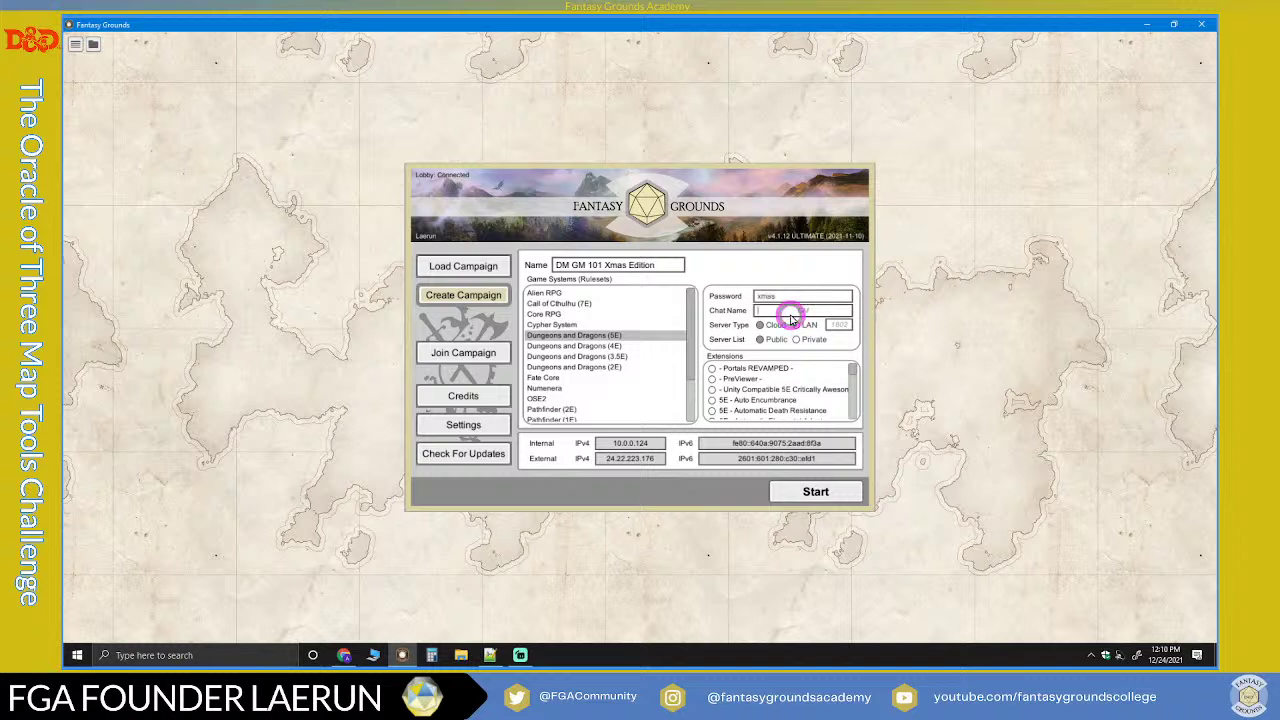
left_click(836, 327)
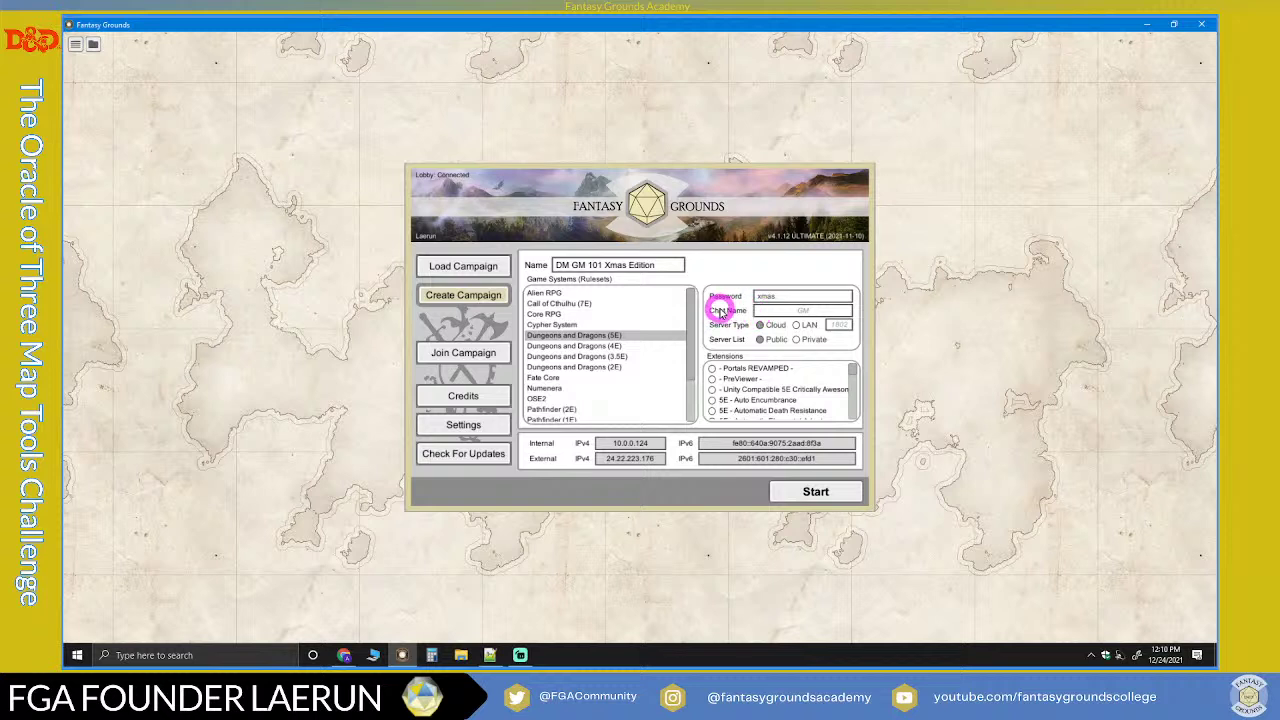
Step: Enter the GM chat name and keep the server type on Cloud
left_click(776, 312)
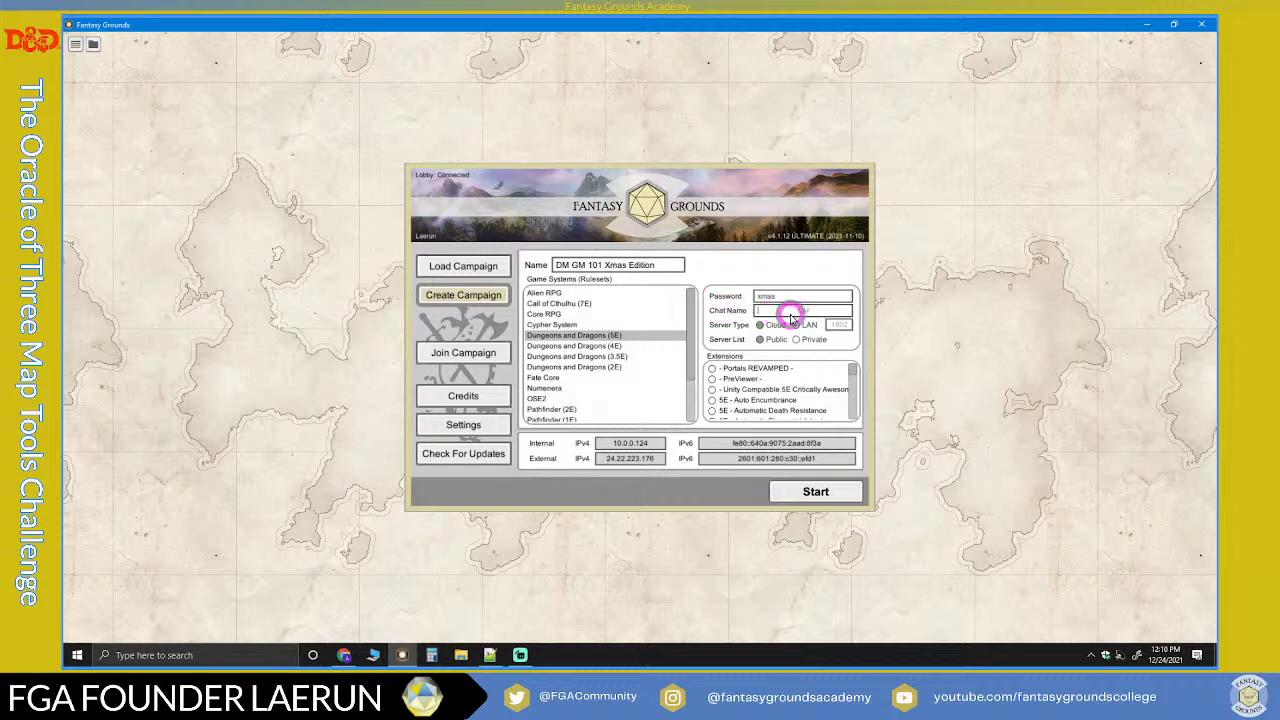
left_click(425, 241)
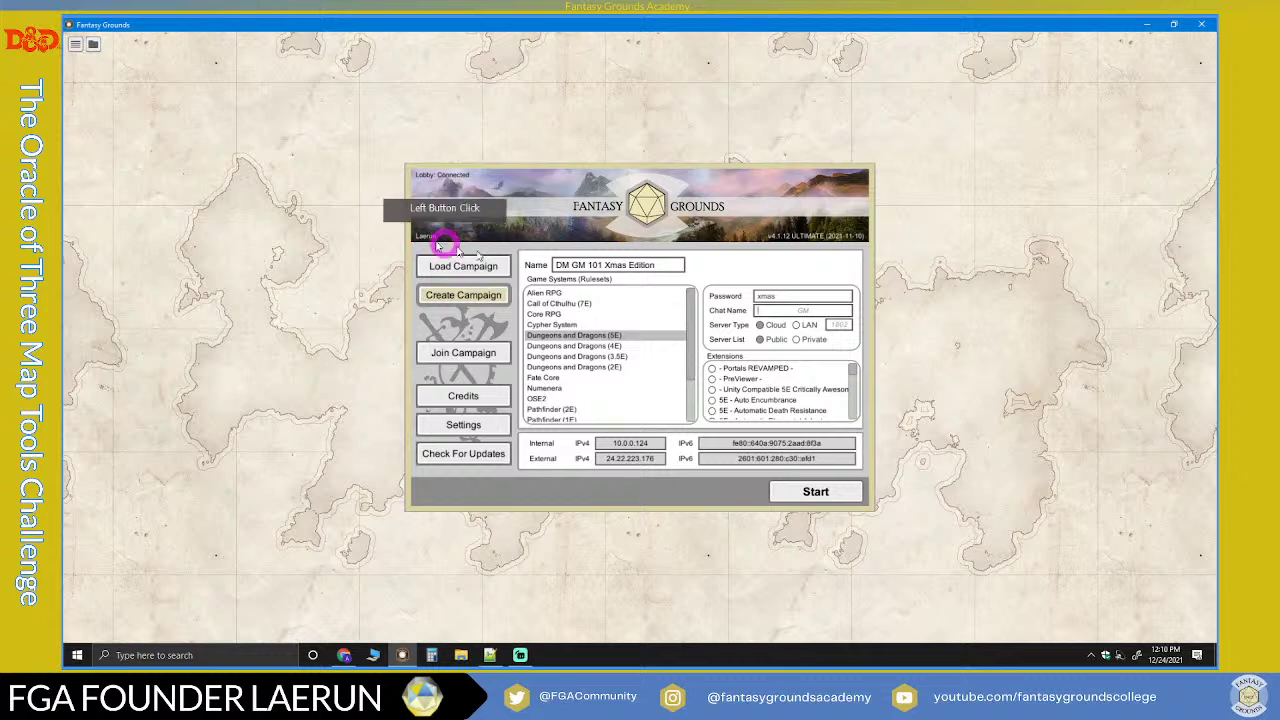
left_click(764, 313)
type("Lae")
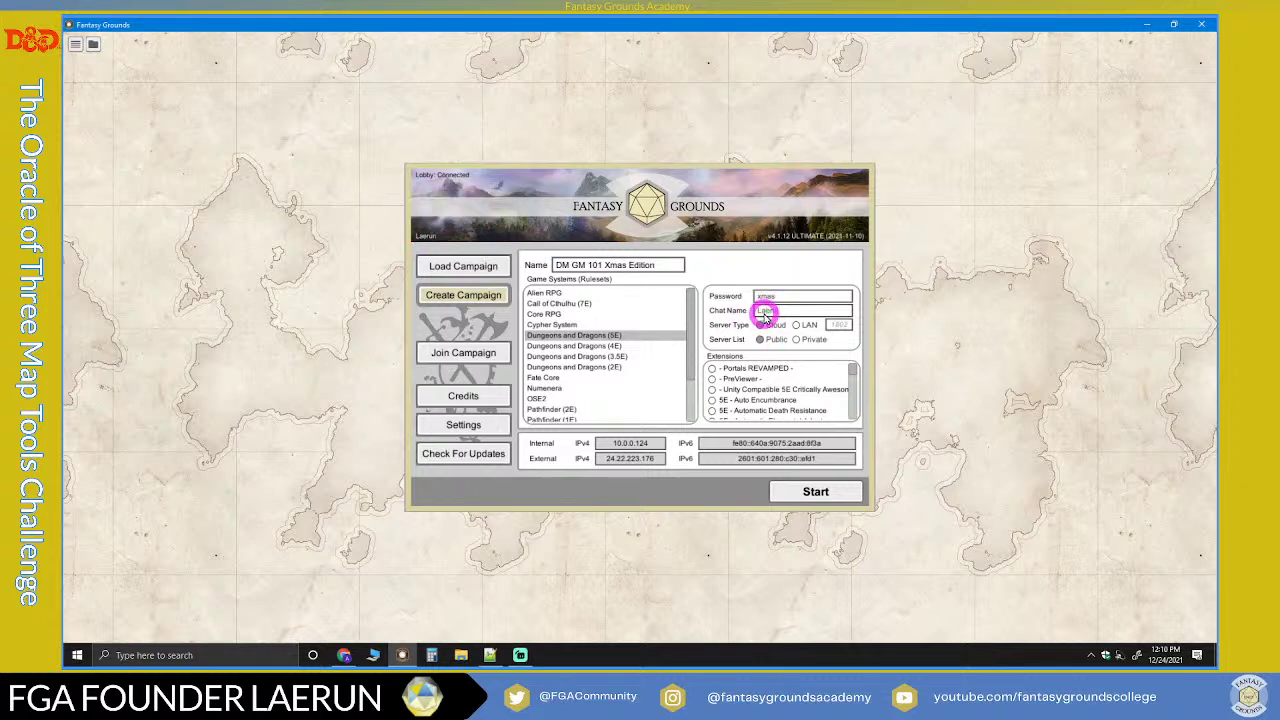
type("run")
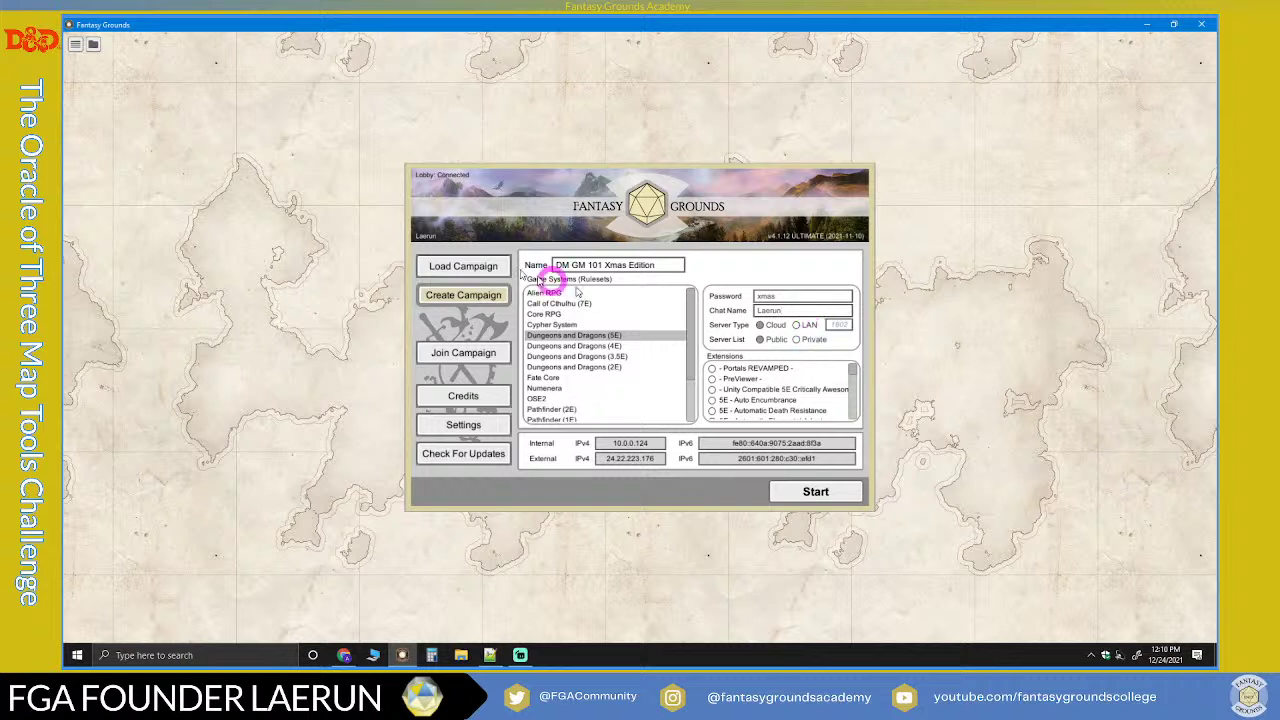
left_click(762, 321)
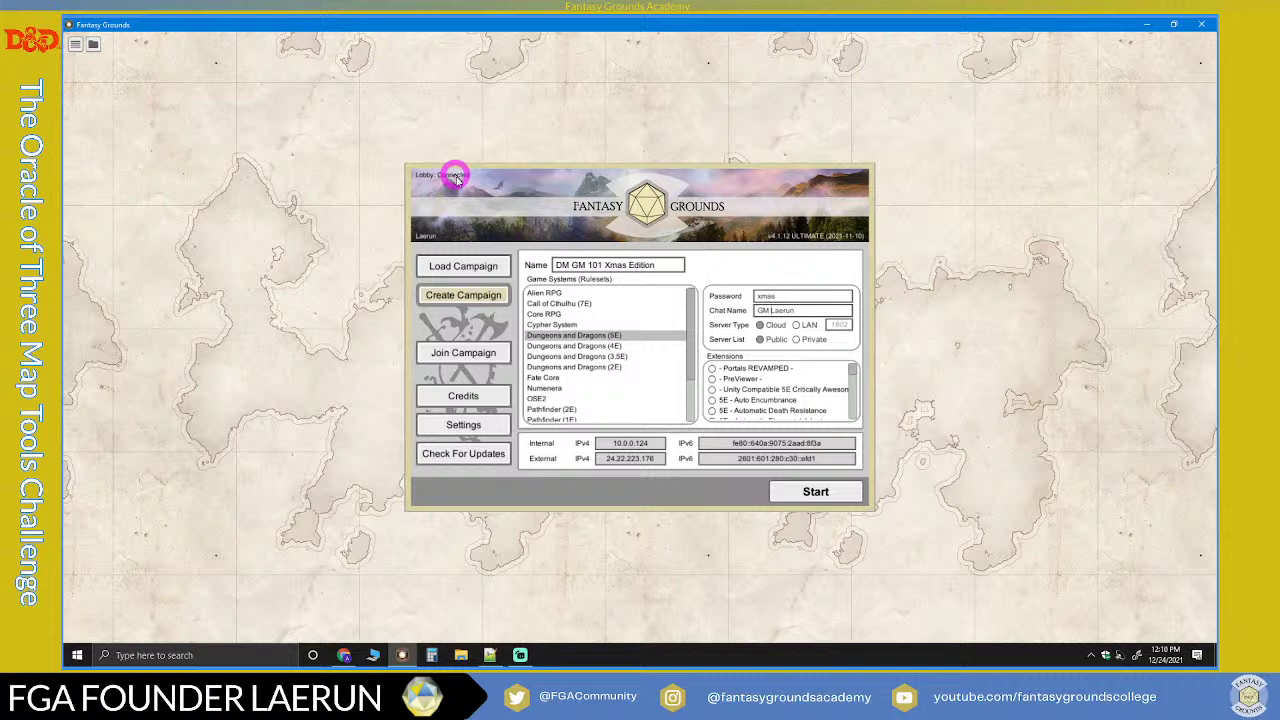
Step: Try Cloud hosting with Private and Public listings, then settle on LAN on port 1802
left_click(797, 325)
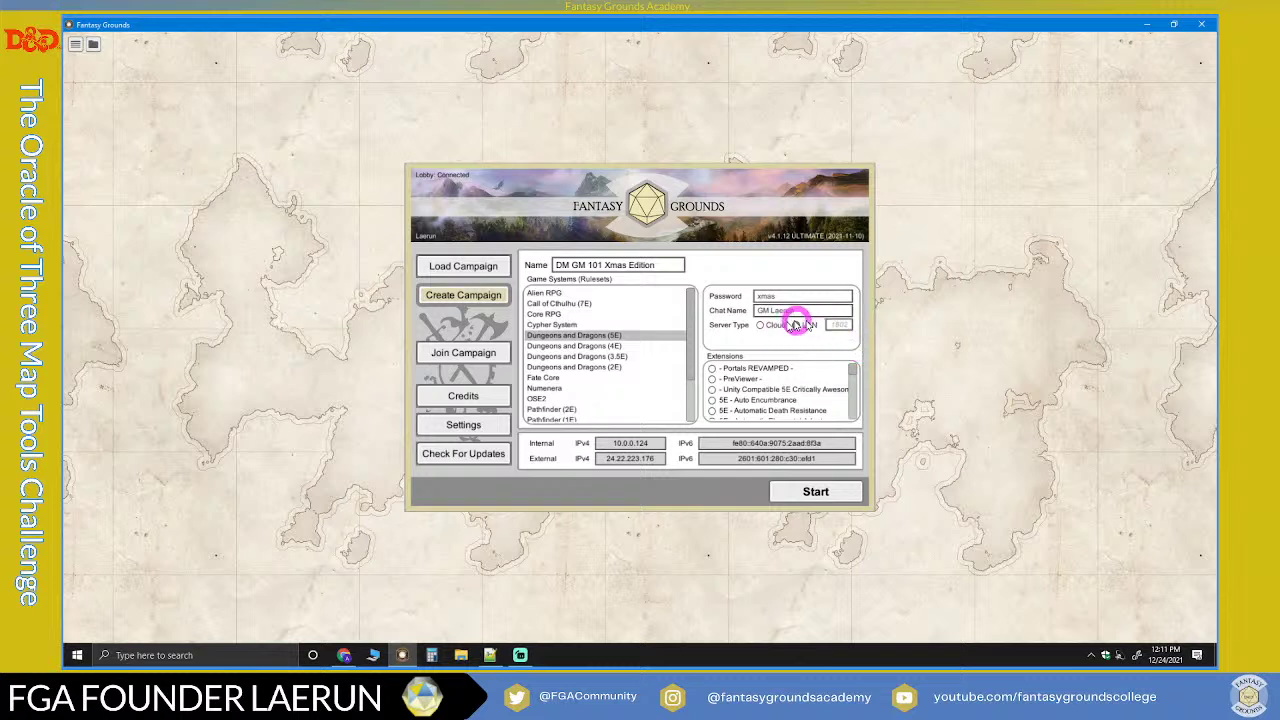
left_click(760, 326)
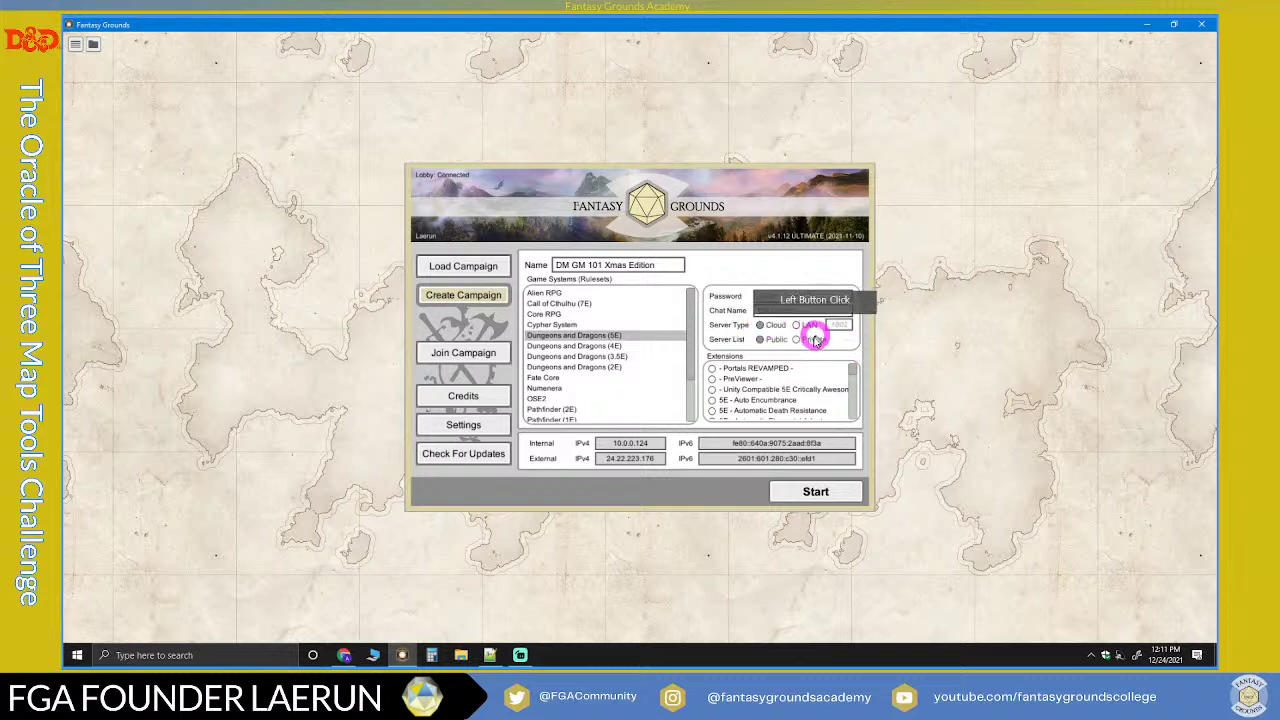
left_click(797, 339)
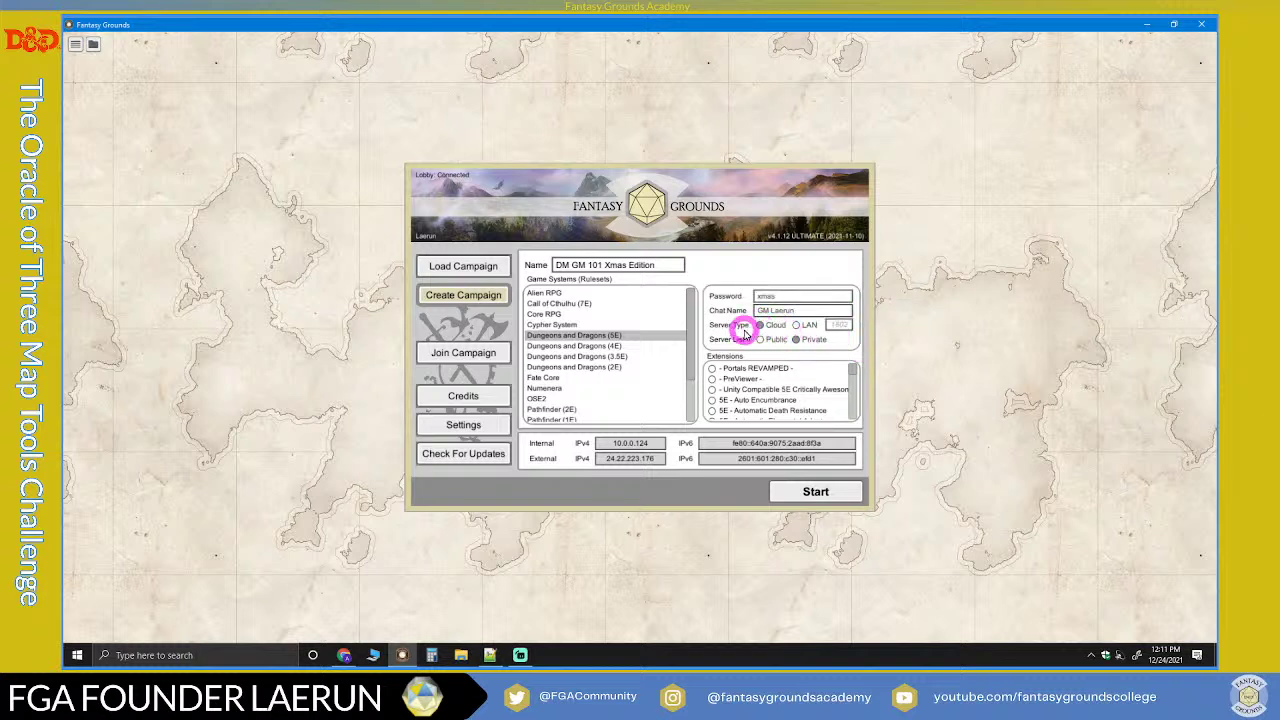
left_click(800, 327)
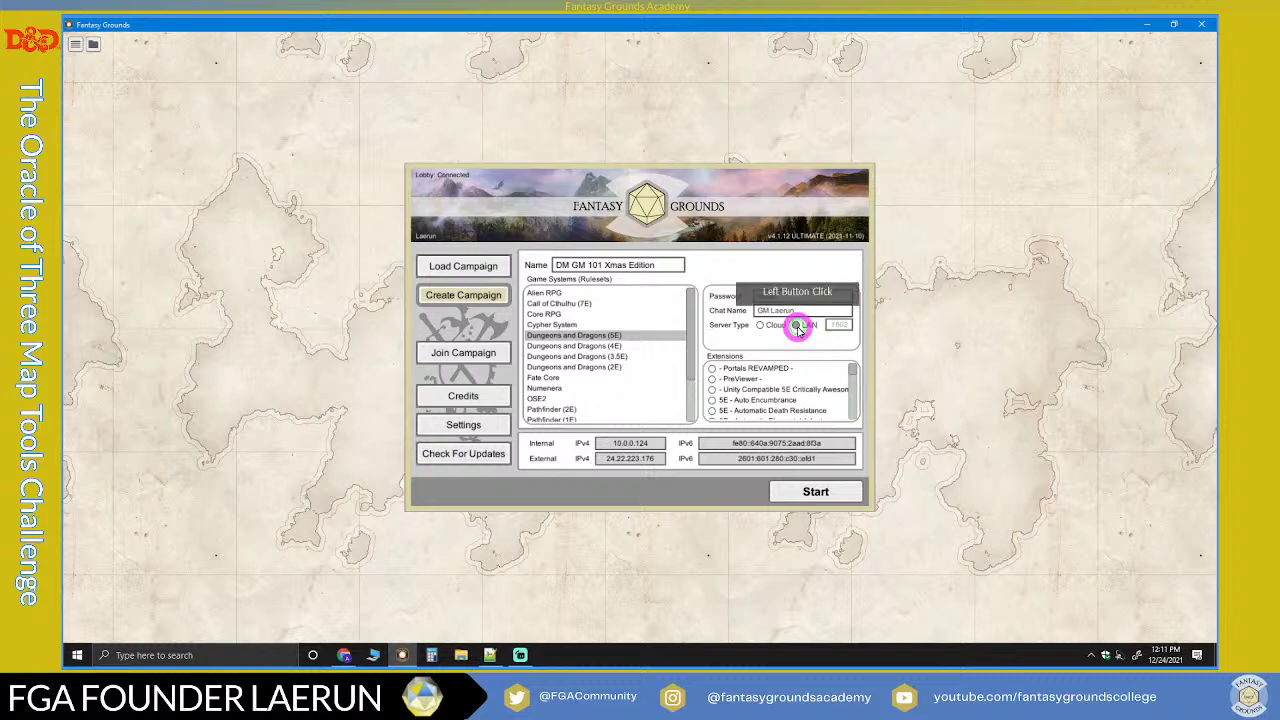
left_click(799, 341)
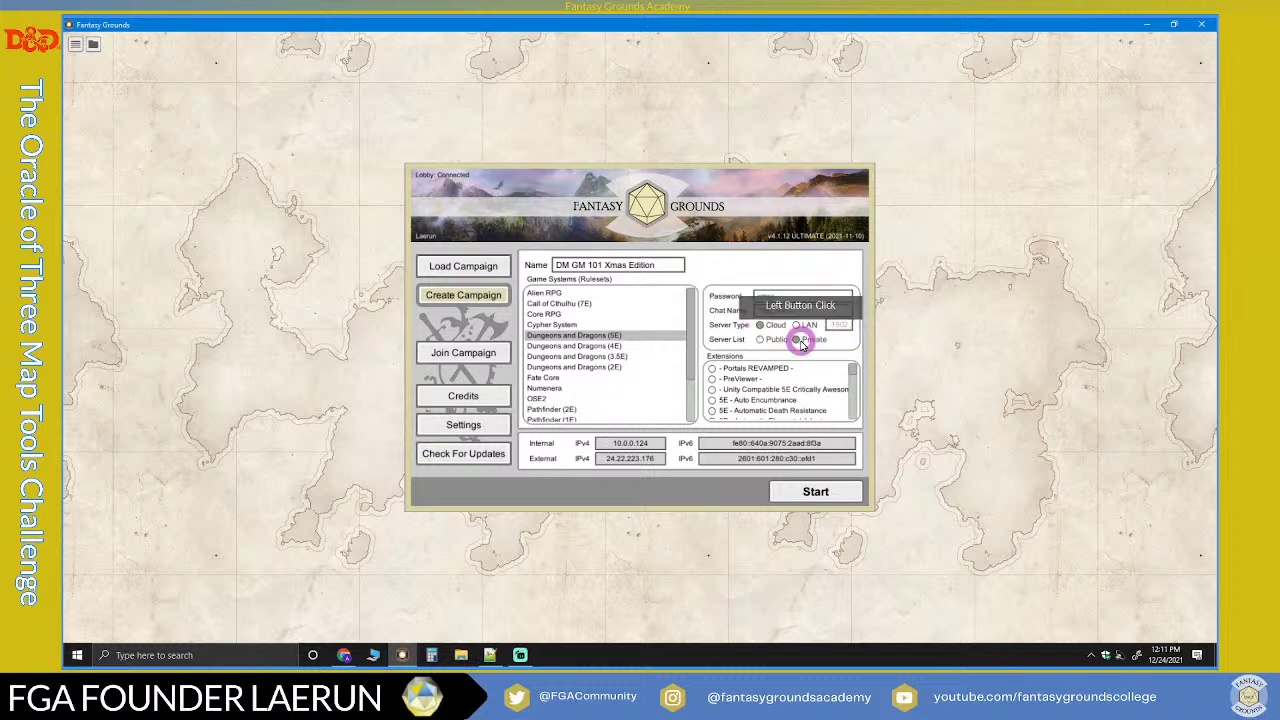
left_click(762, 340)
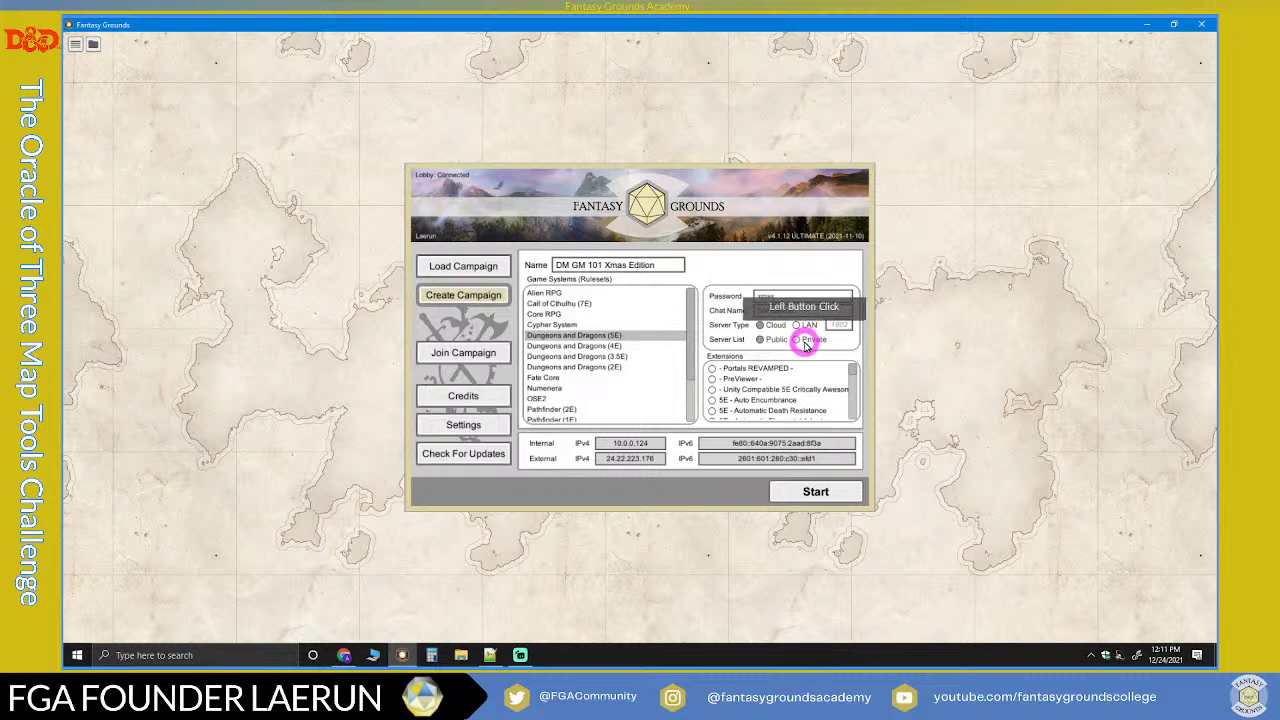
left_click(762, 325)
left_click(799, 325)
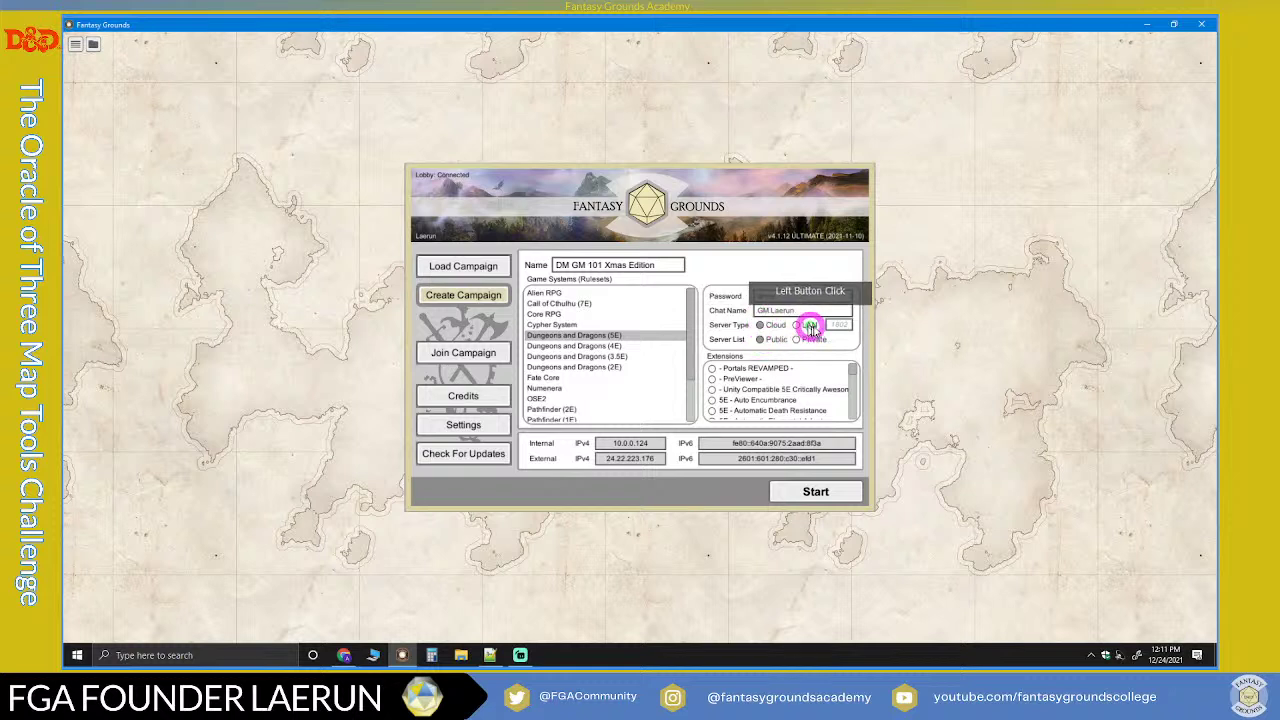
left_click(795, 337)
left_click(798, 326)
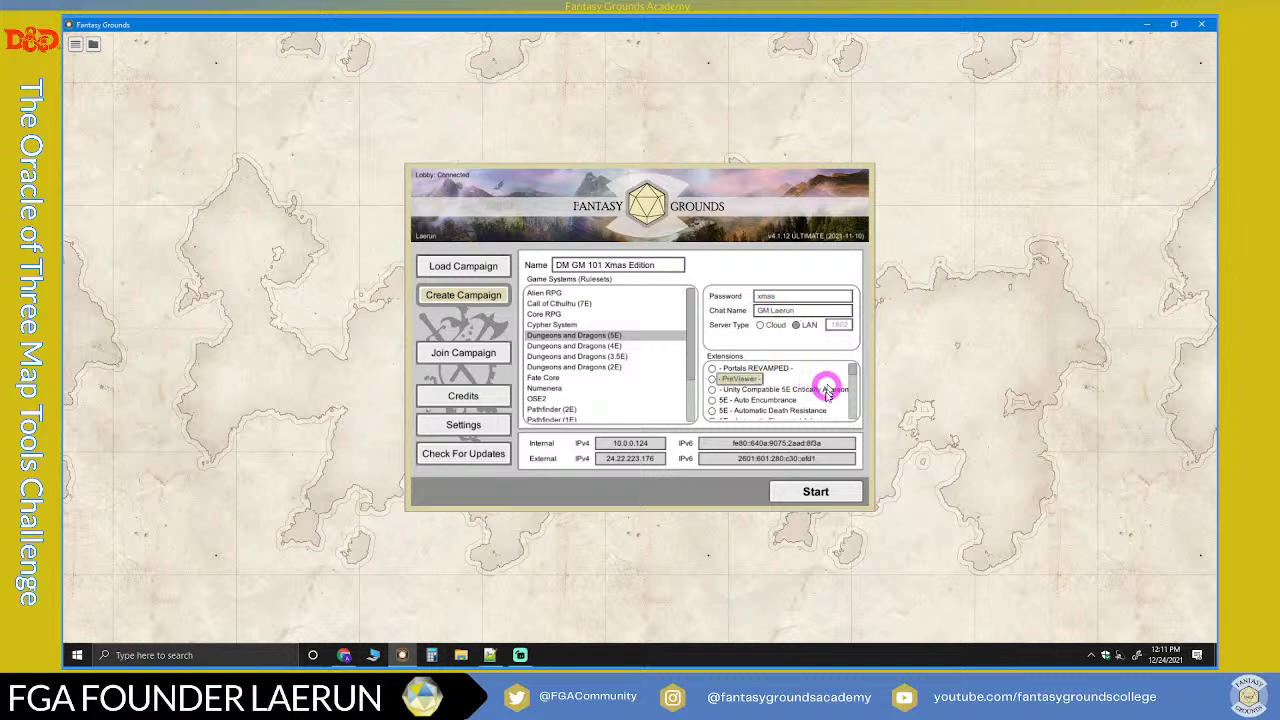
scroll(826, 397, "down", 1)
scroll(824, 390, "up", 1)
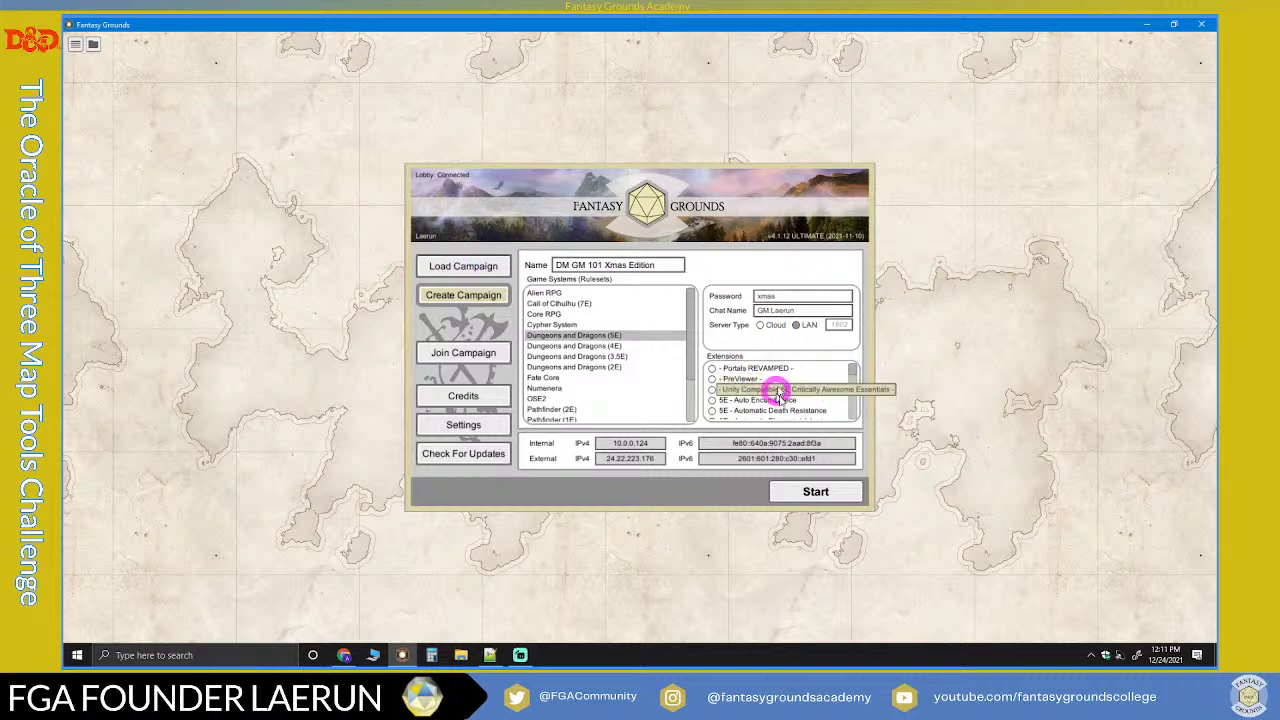
left_click_drag(854, 368, 864, 440)
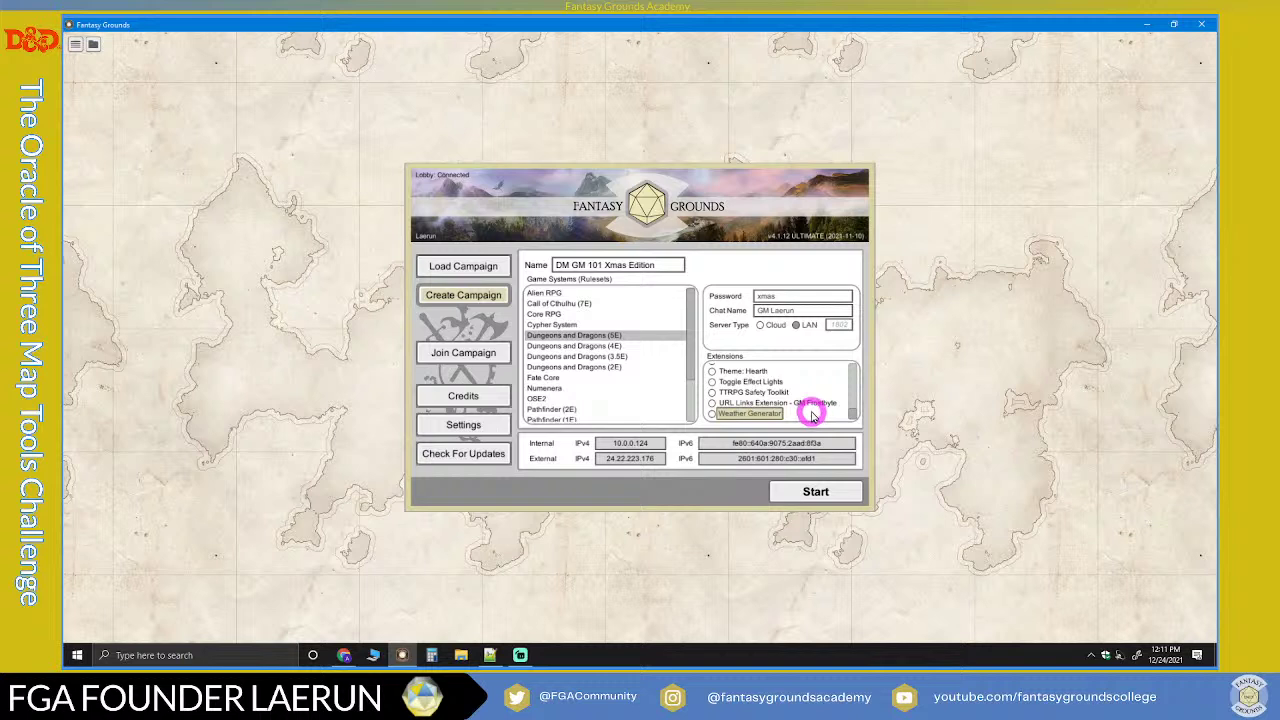
scroll(812, 416, "up", 2)
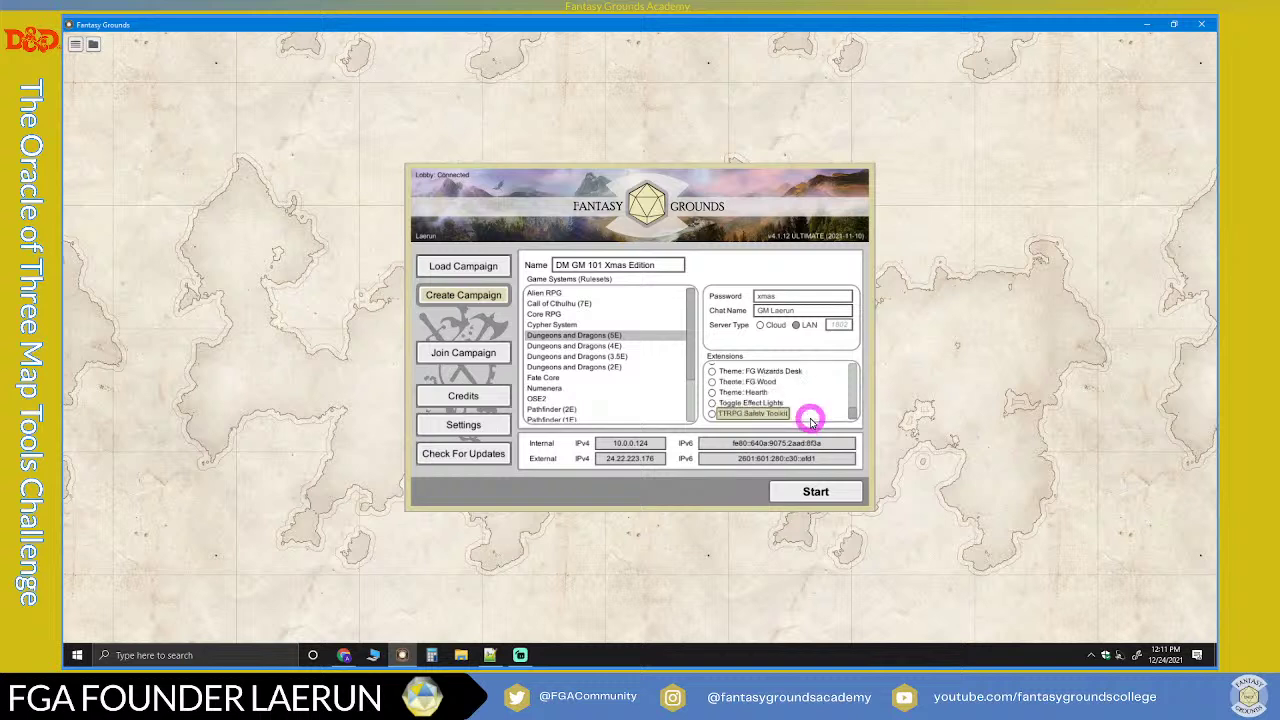
scroll(810, 416, "up", 1)
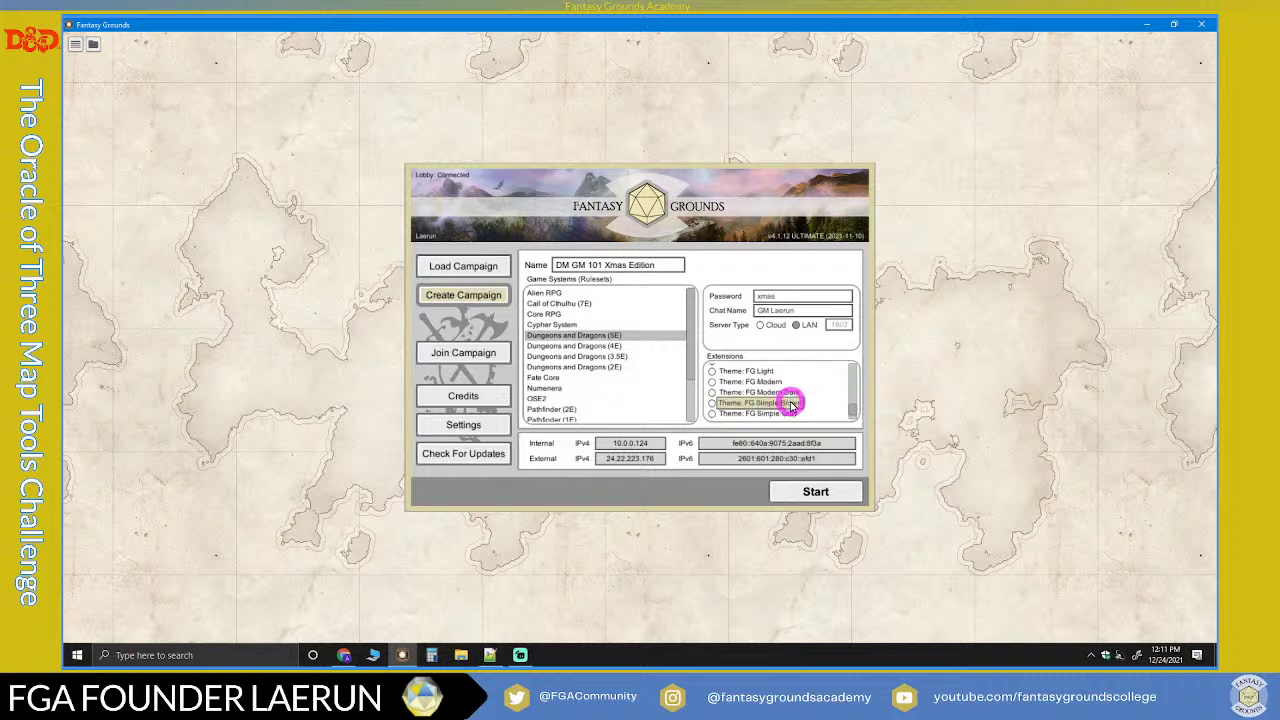
scroll(785, 404, "up", 2)
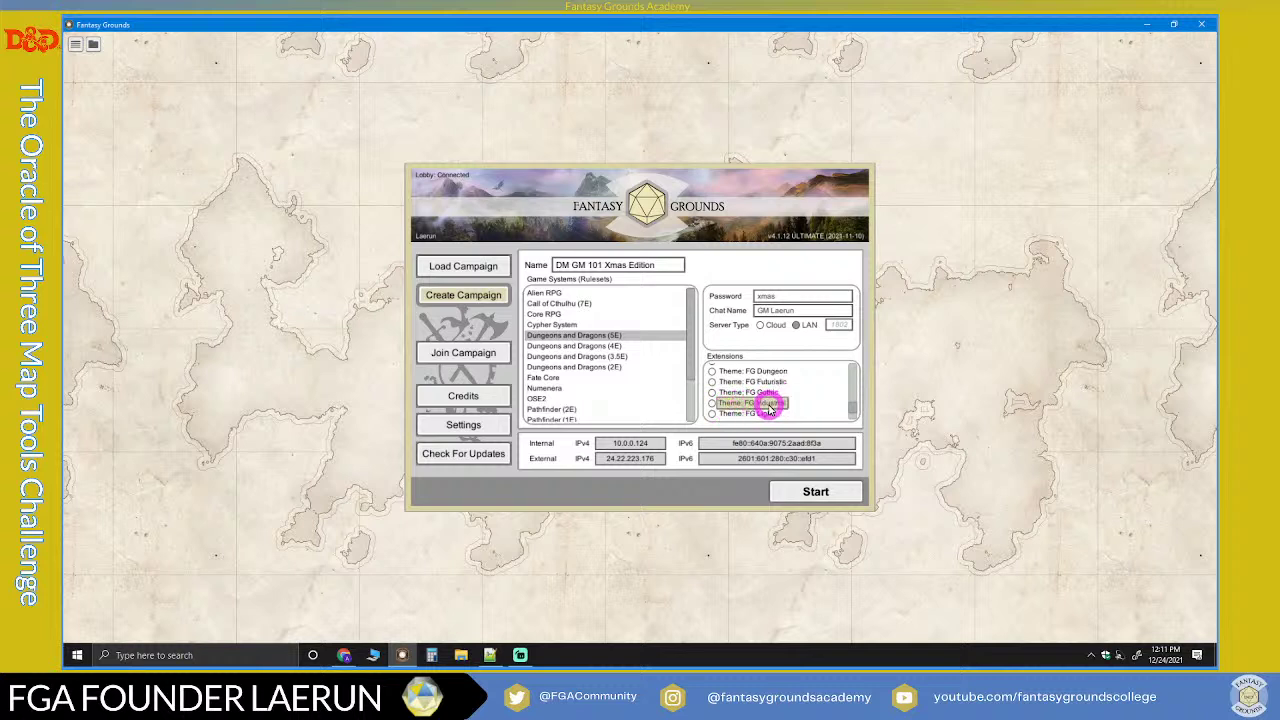
scroll(770, 408, "up", 2)
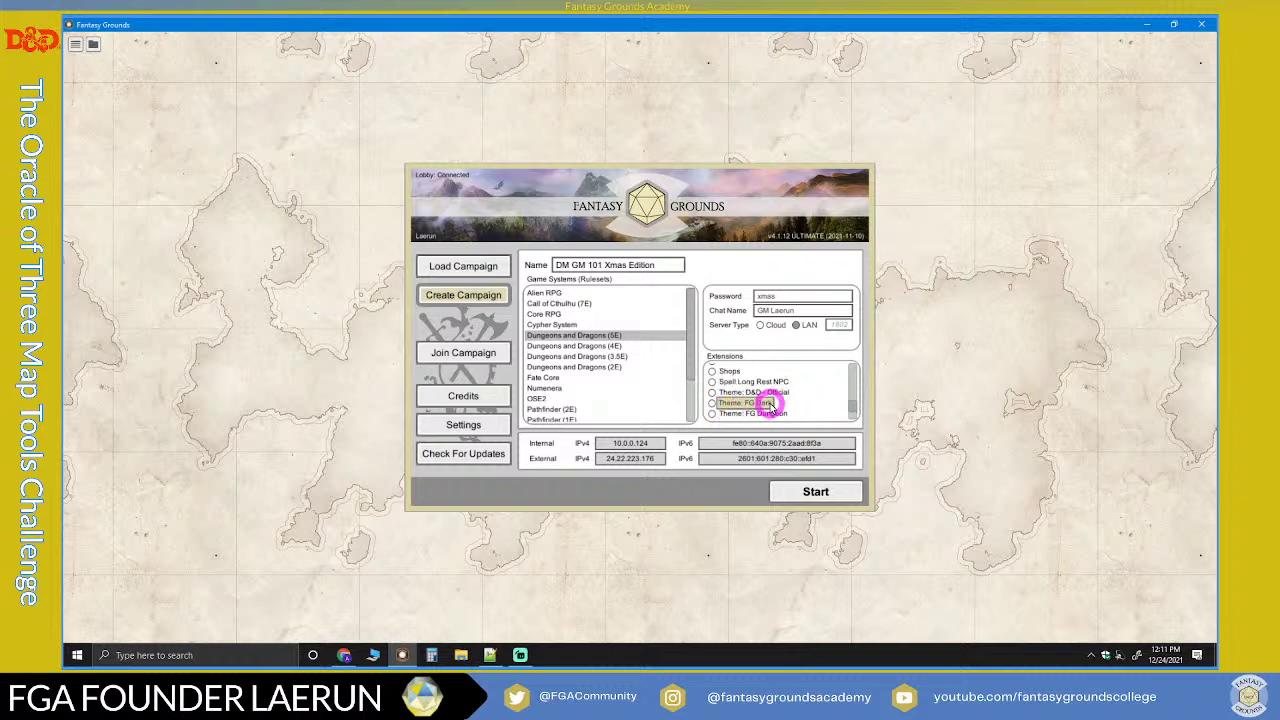
scroll(770, 408, "up", 3)
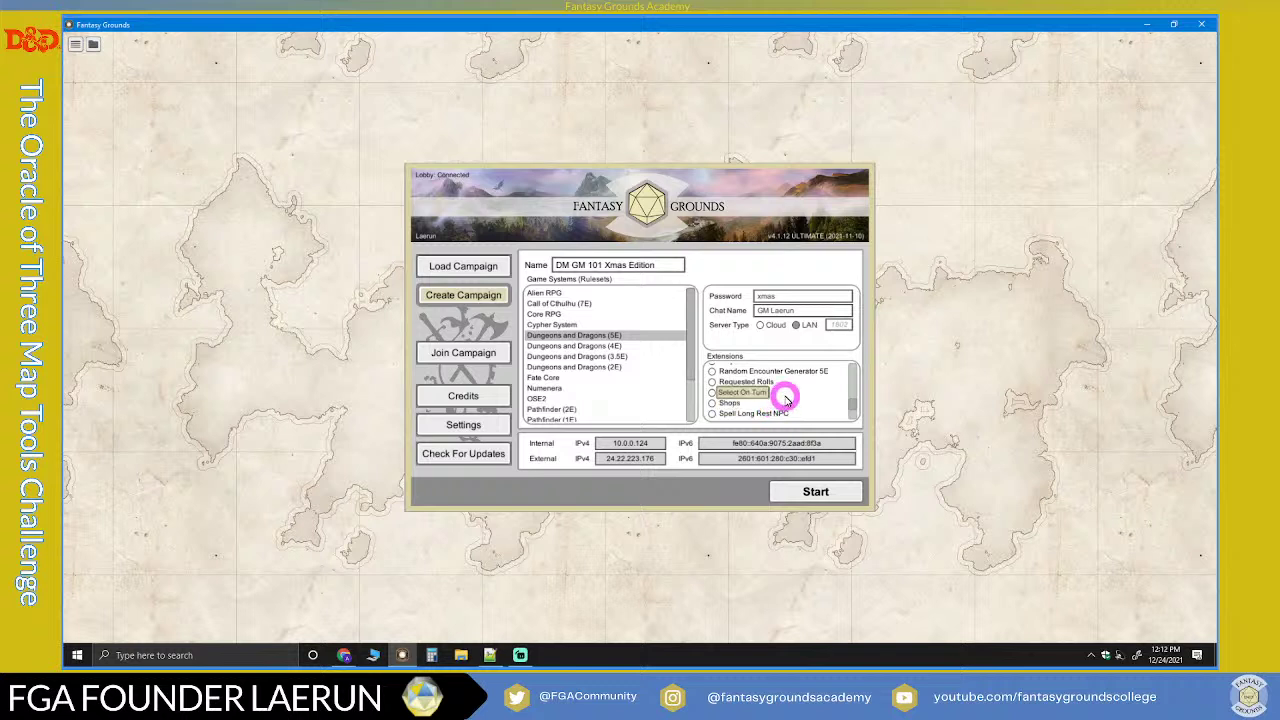
scroll(786, 398, "up", 3)
scroll(786, 399, "up", 1)
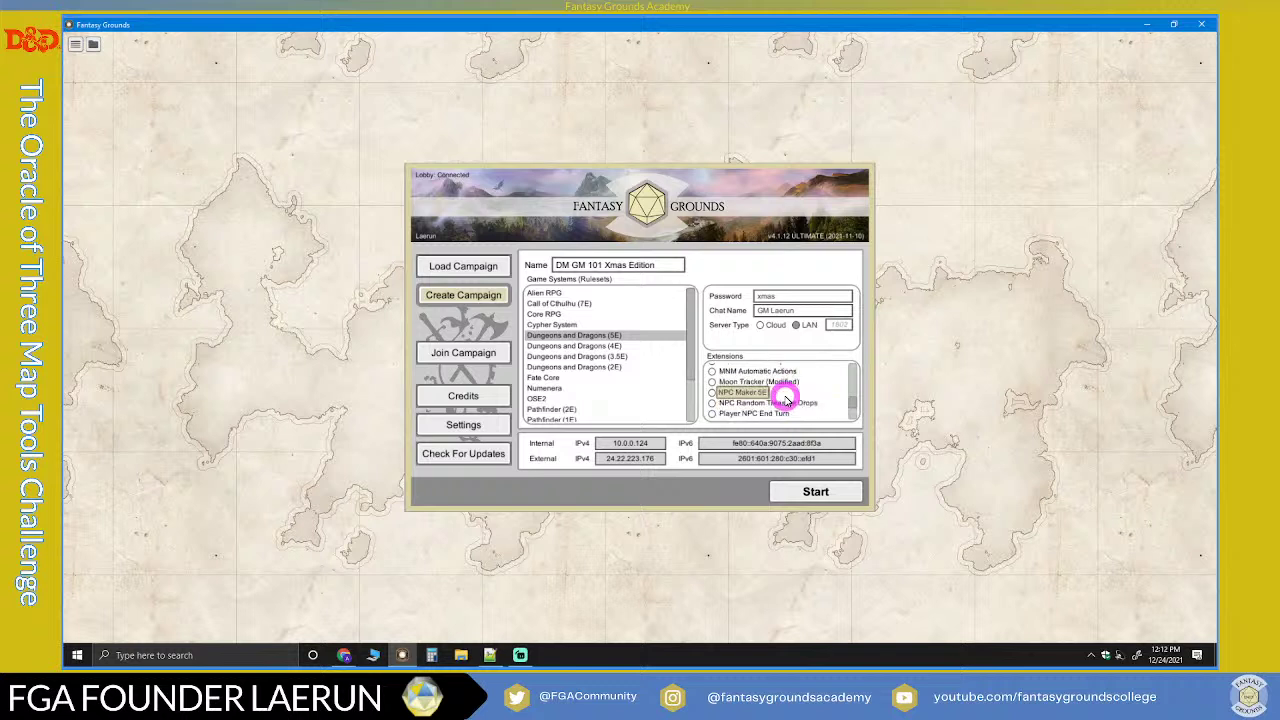
scroll(786, 398, "up", 5)
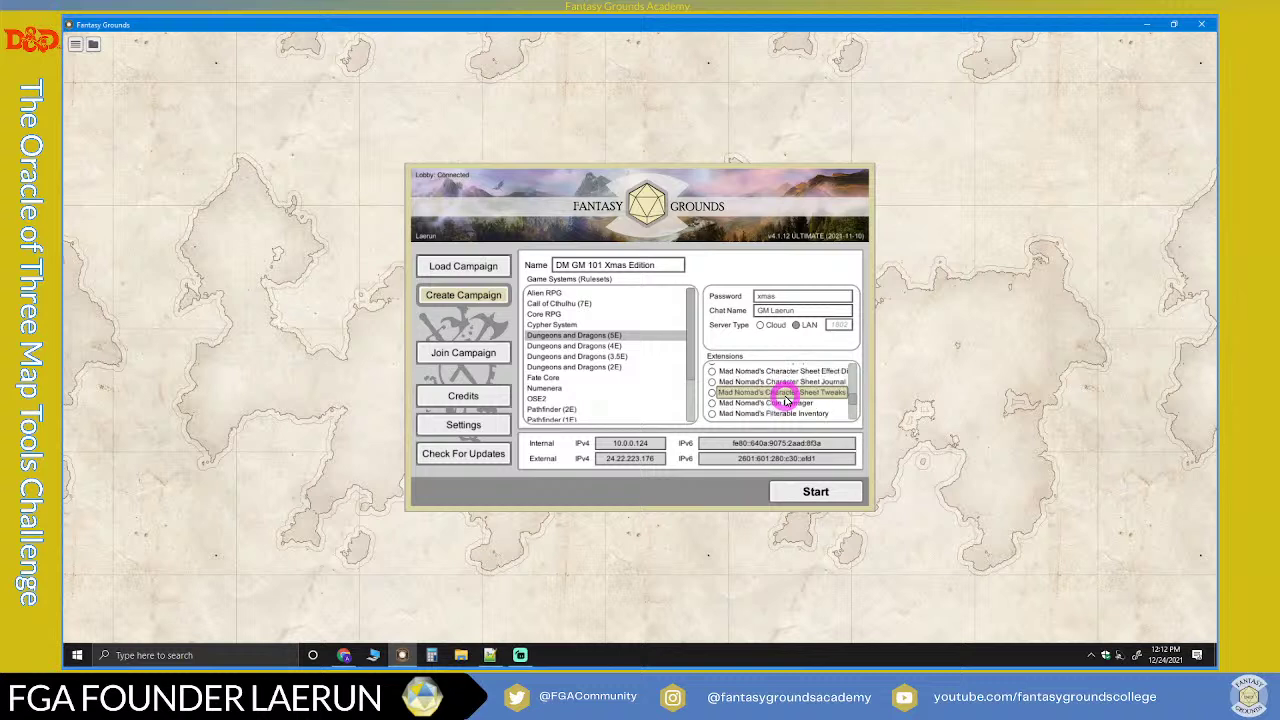
scroll(786, 398, "up", 2)
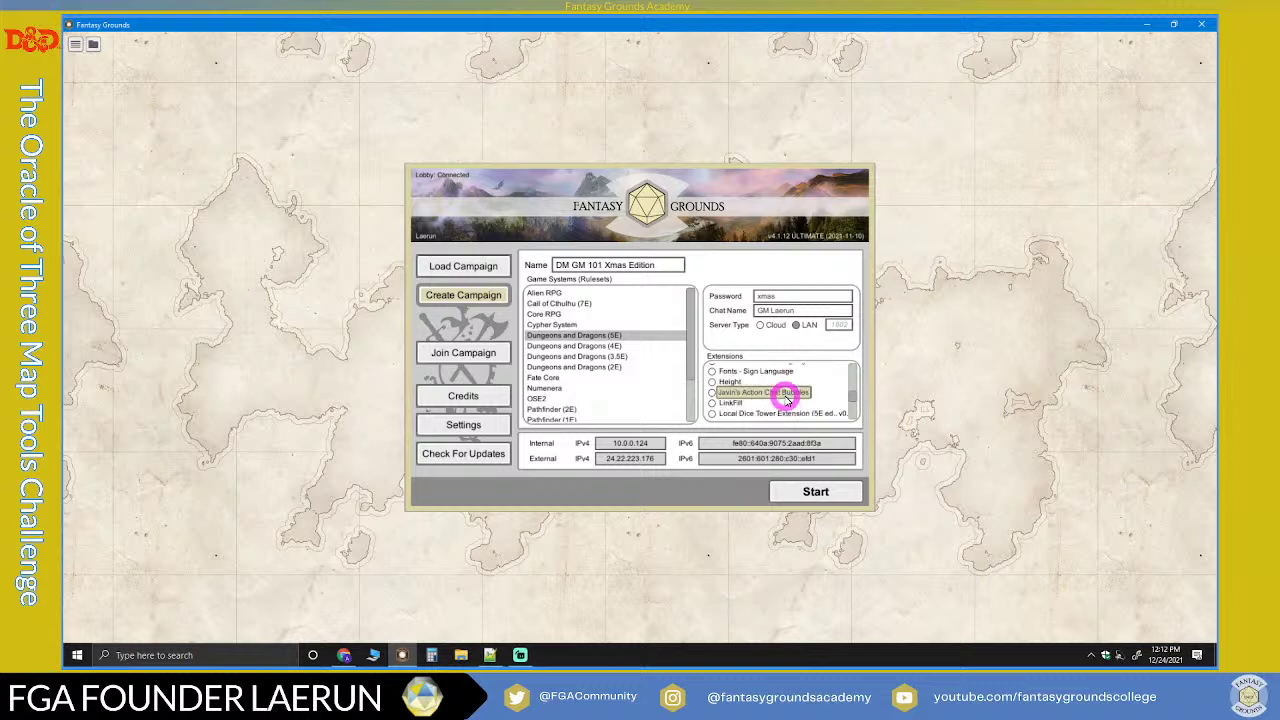
scroll(786, 399, "up", 1)
scroll(786, 399, "up", 2)
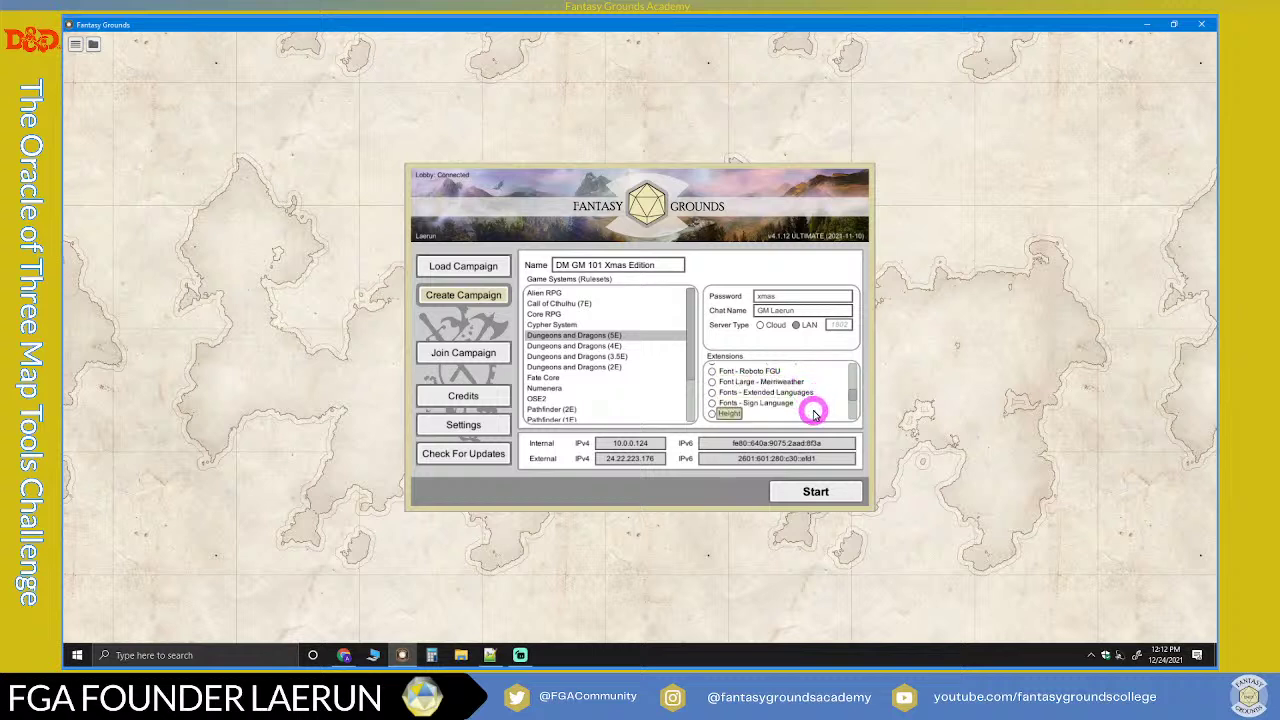
scroll(805, 408, "up", 3)
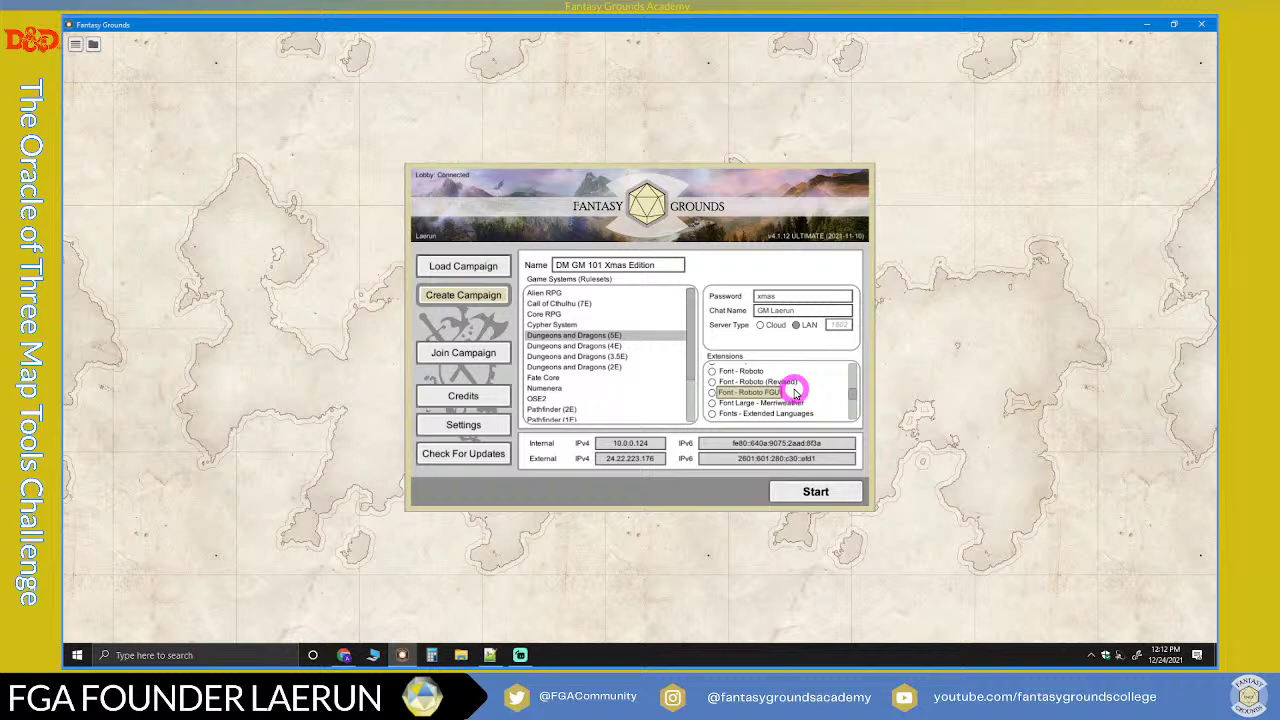
Step: Enable the Font - Roboto (Revised) extension and start the campaign
left_click(713, 382)
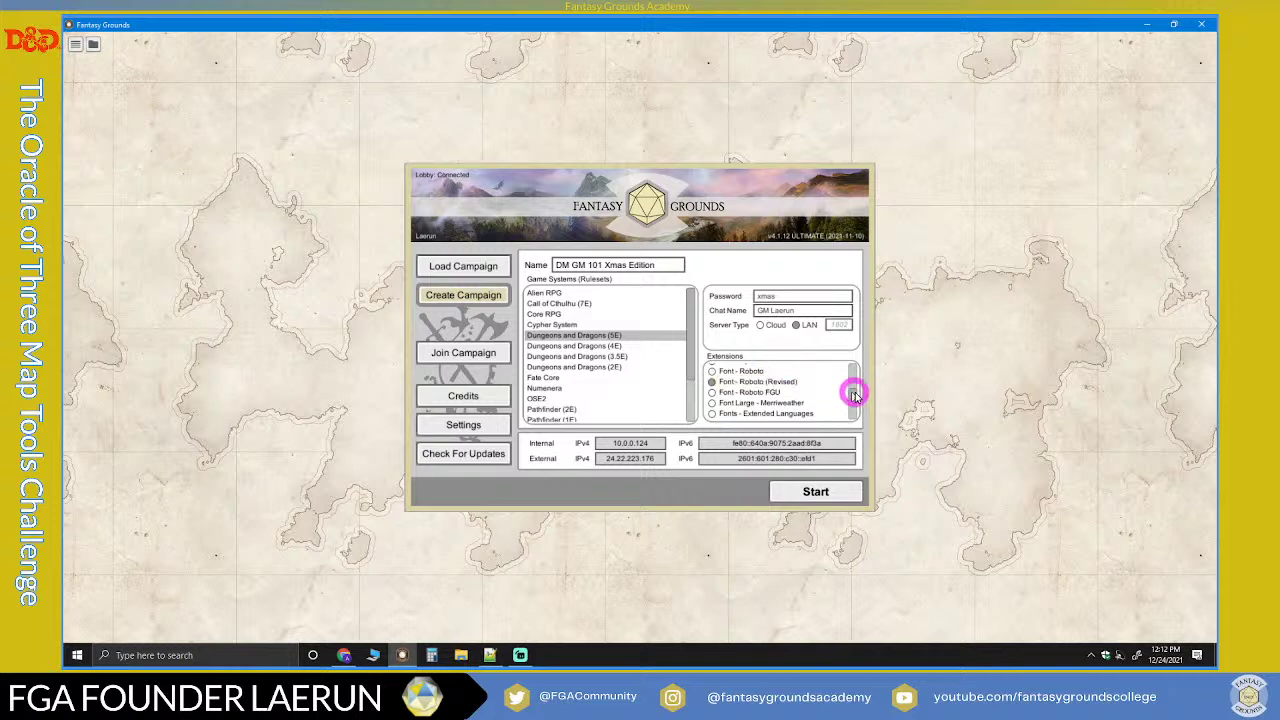
scroll(856, 388, "up", 3)
left_click_drag(856, 388, 771, 411)
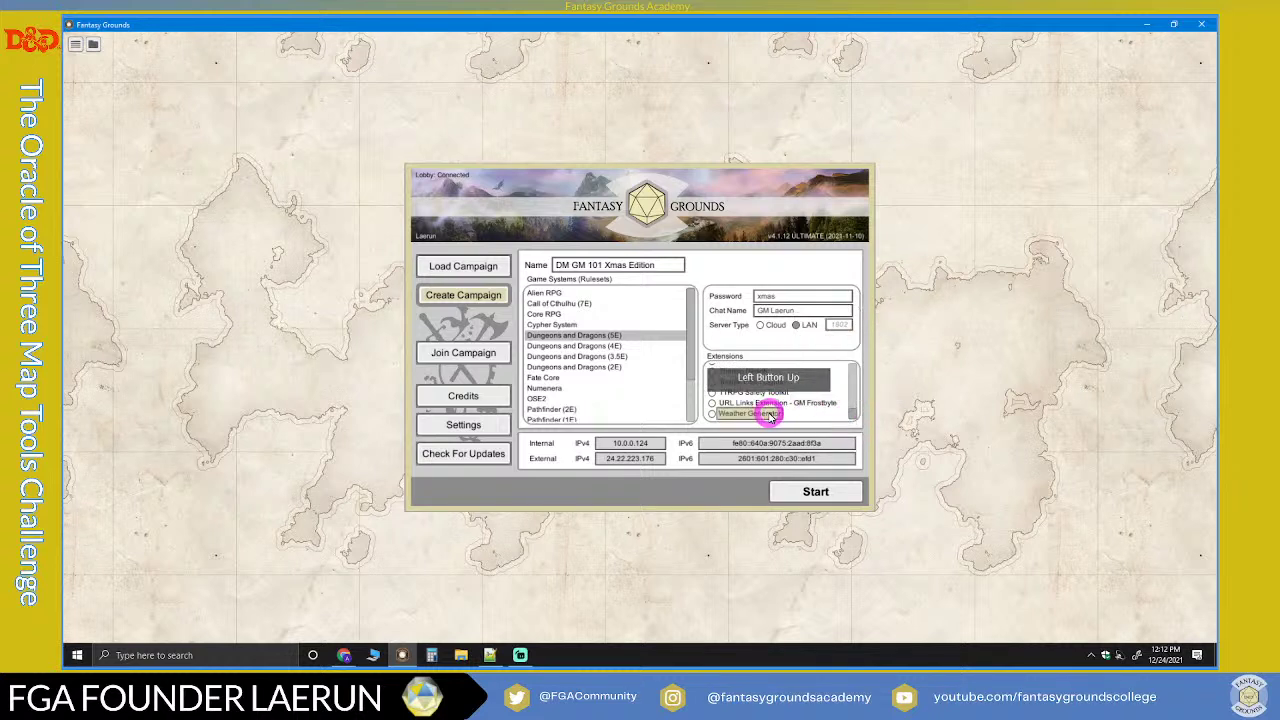
scroll(800, 415, "up", 5)
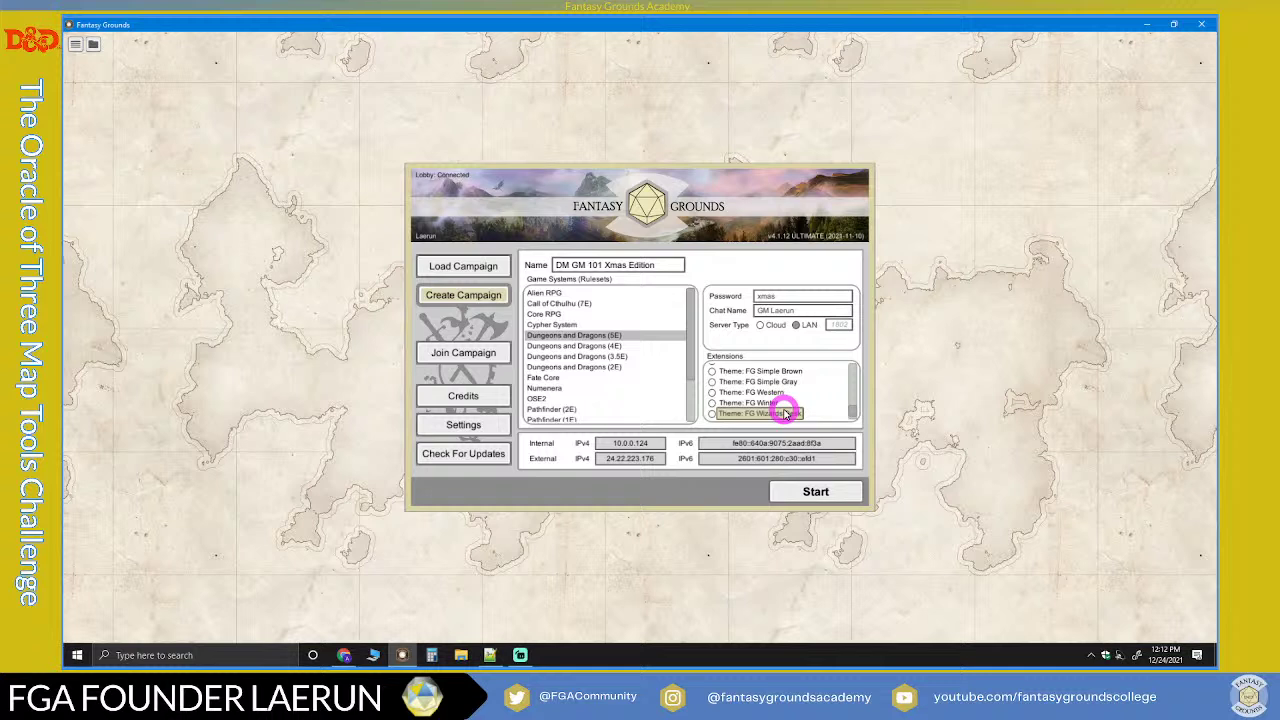
scroll(785, 410, "up", 5)
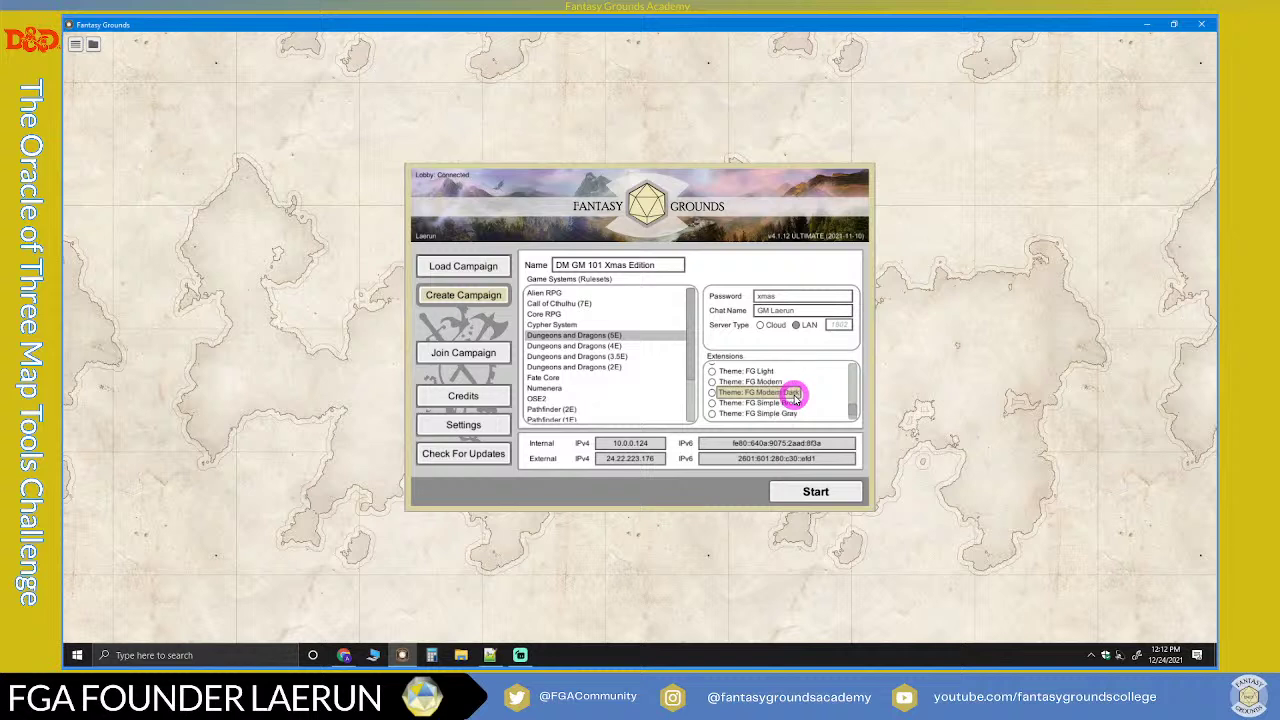
scroll(795, 398, "down", 6)
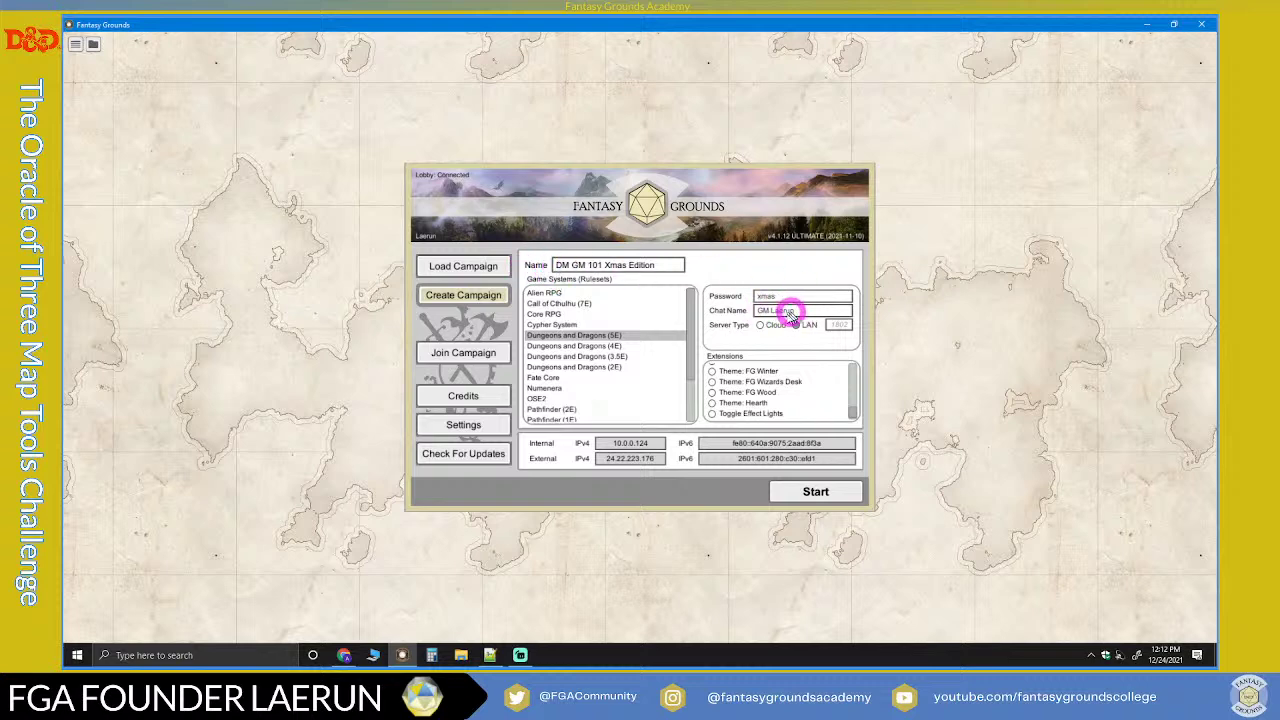
left_click(815, 492)
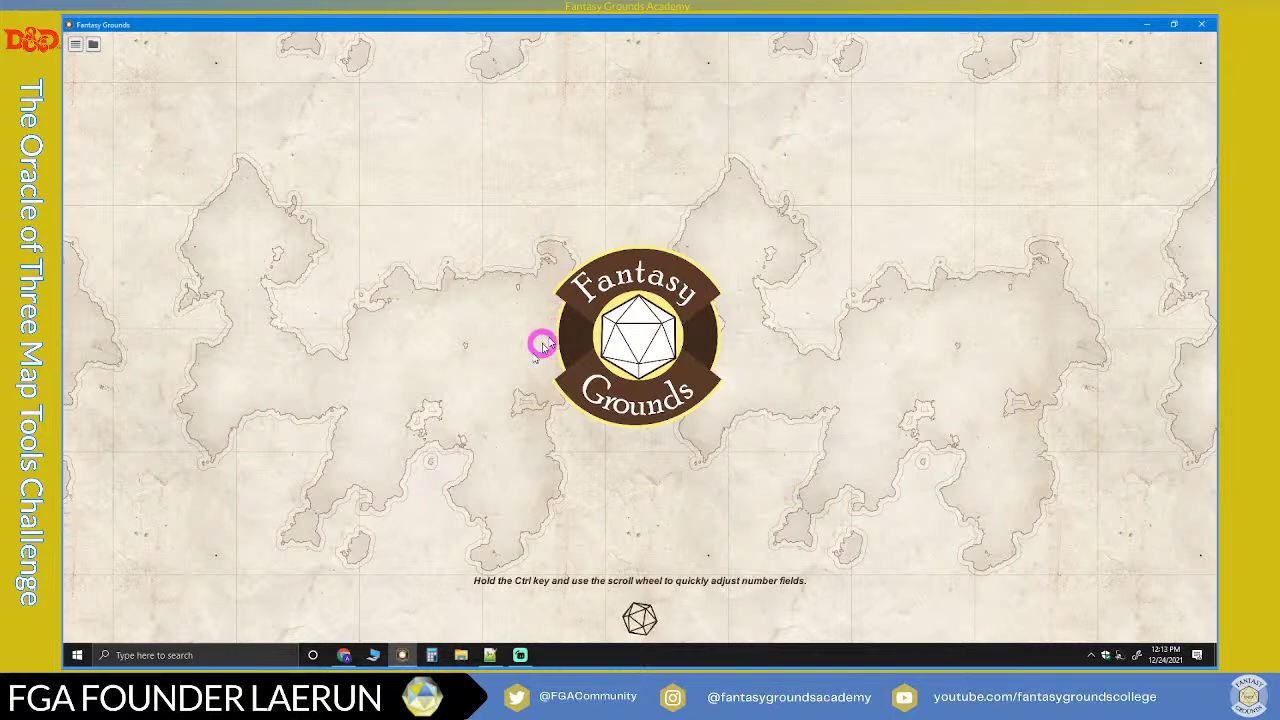
Step: Glance at Chrome, minimise Streamlabs, and bring the Fantasy Grounds campaign back to the front
left_click(346, 655)
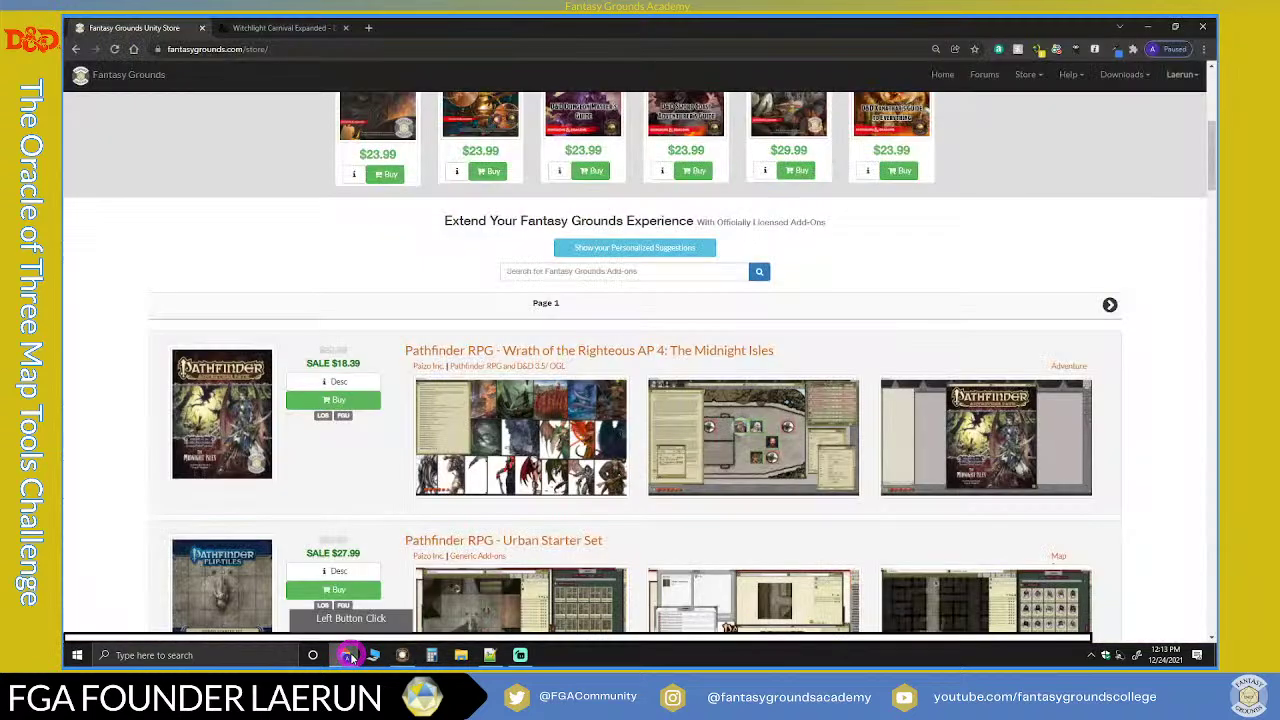
left_click(520, 655)
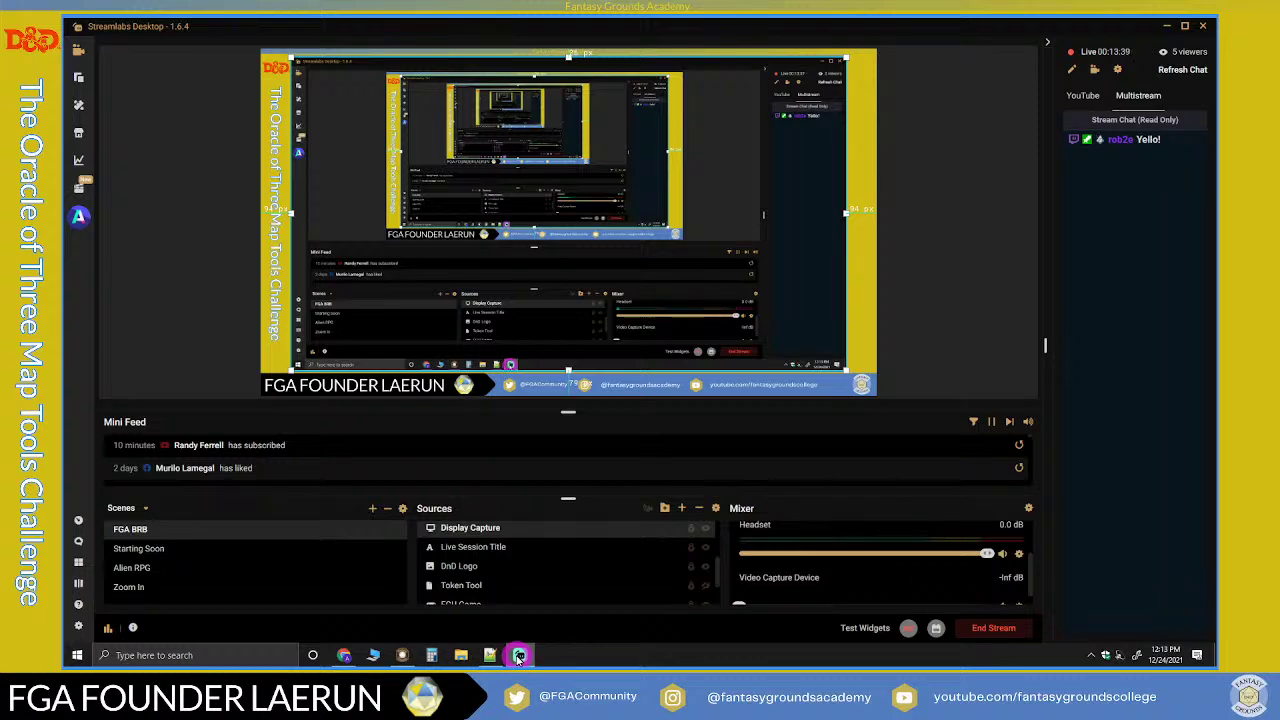
left_click(518, 657)
left_click(405, 659)
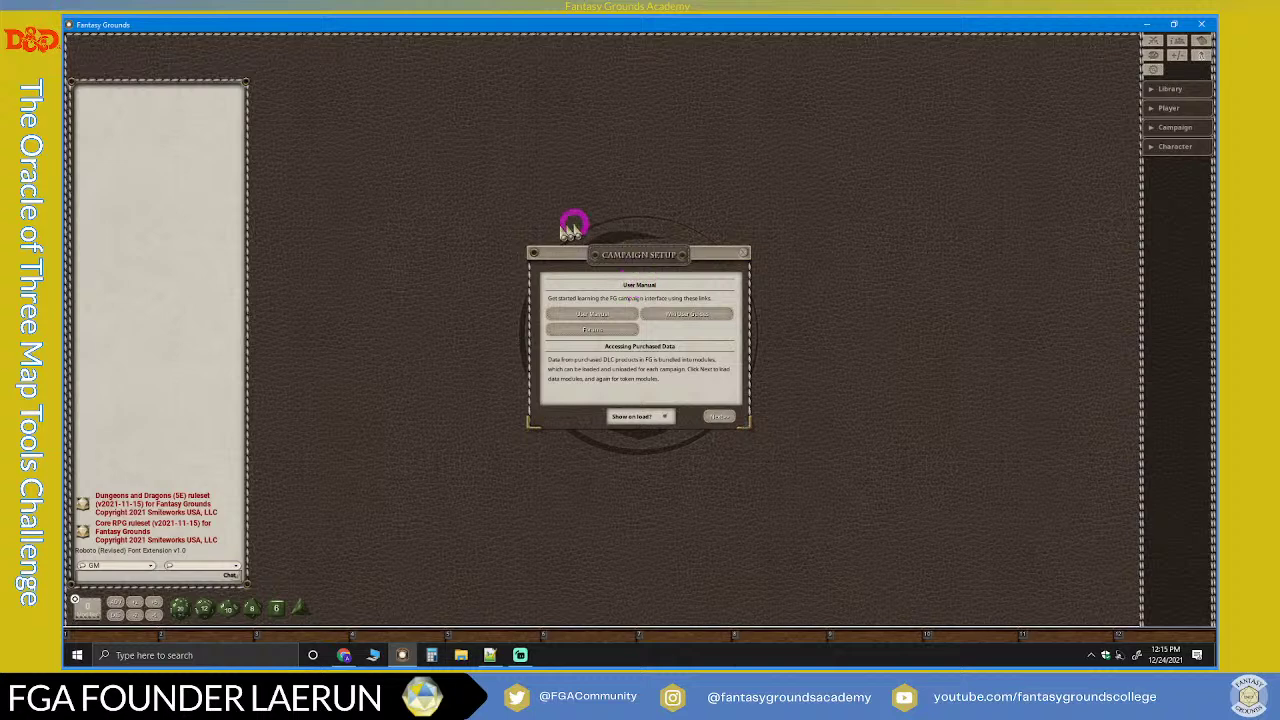
Step: Toggle 'Show on load?' and advance Campaign Setup to the Data Modules page
left_click(634, 419)
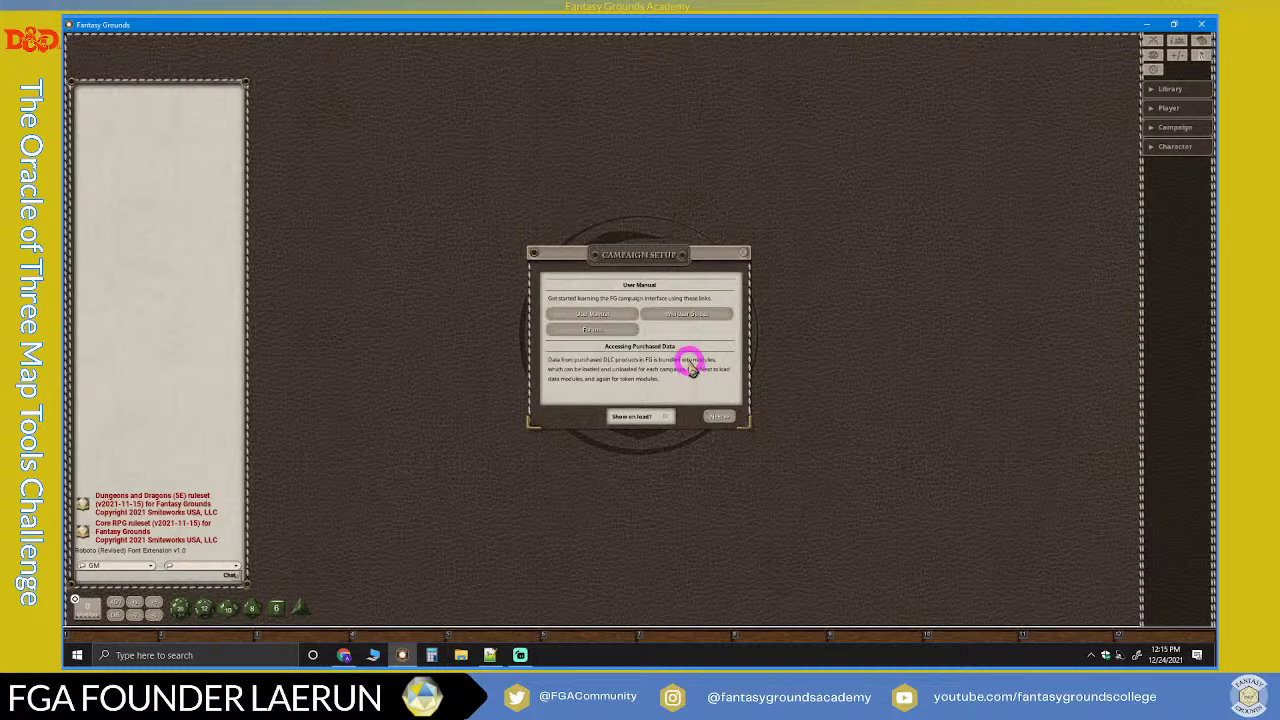
left_click(720, 418)
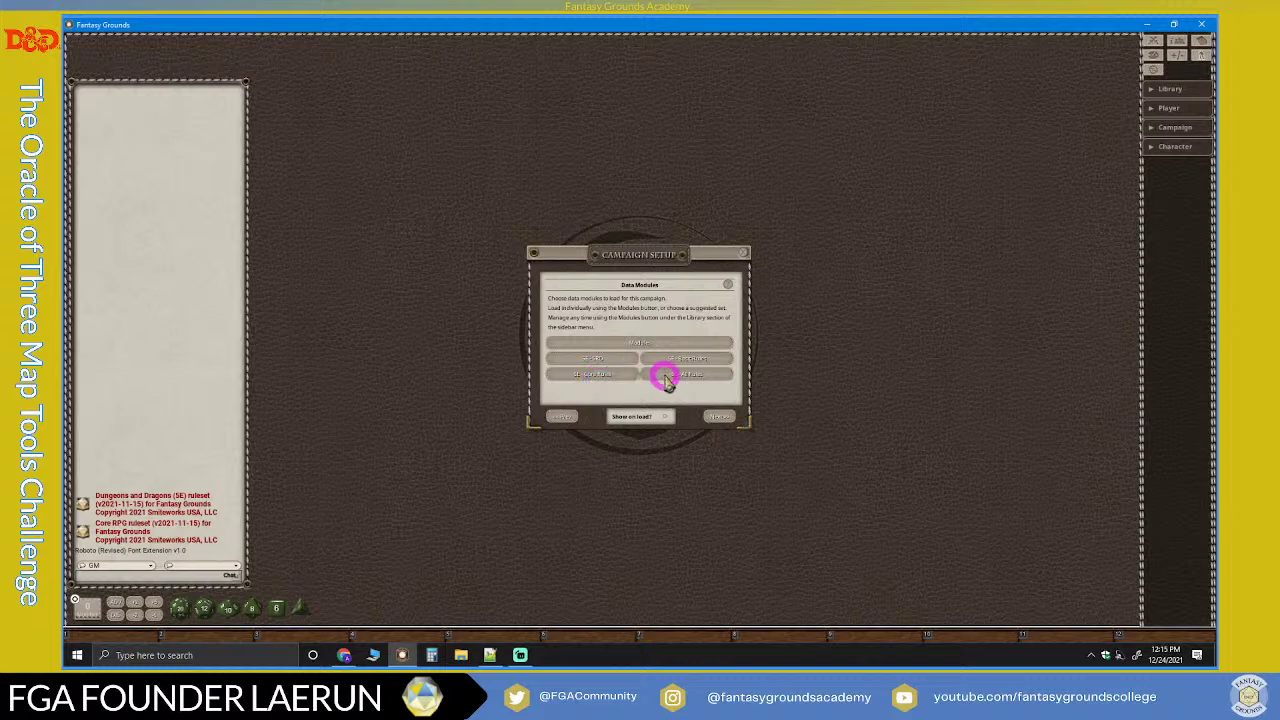
Step: Load the 5E - SRD set with its Bestiary, Data and Magic Items modules
left_click(600, 360)
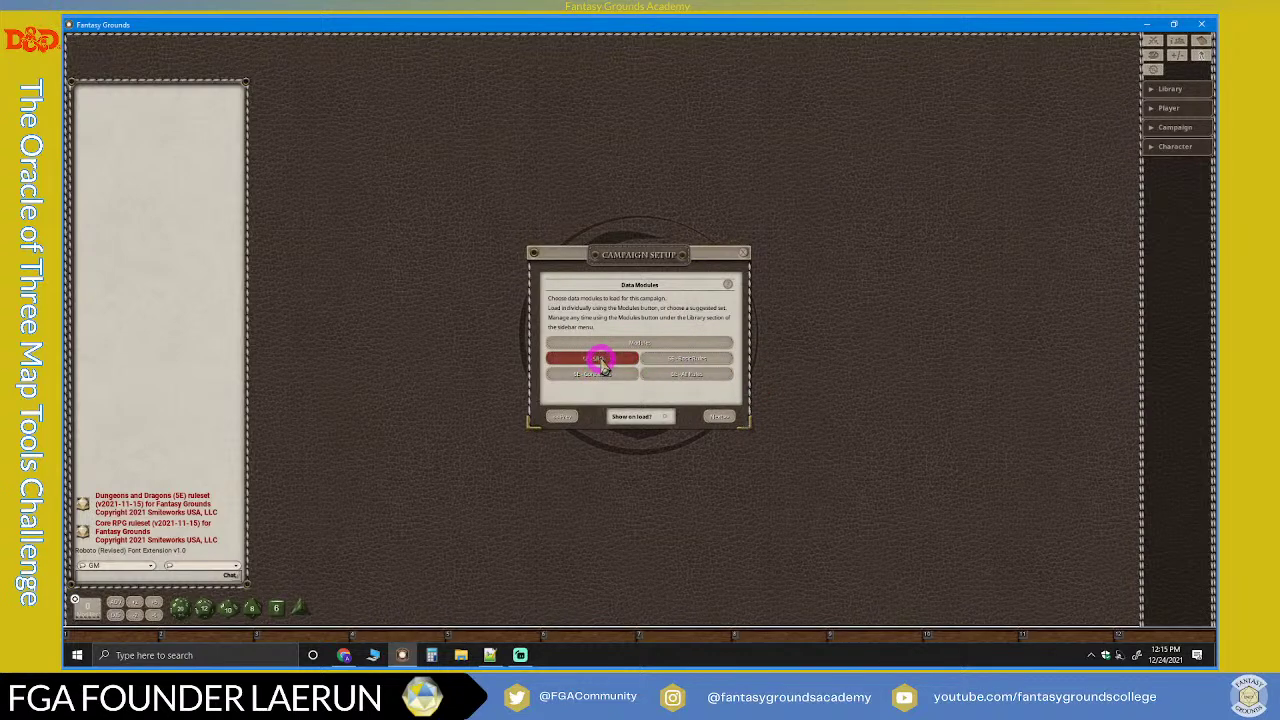
left_click(678, 358)
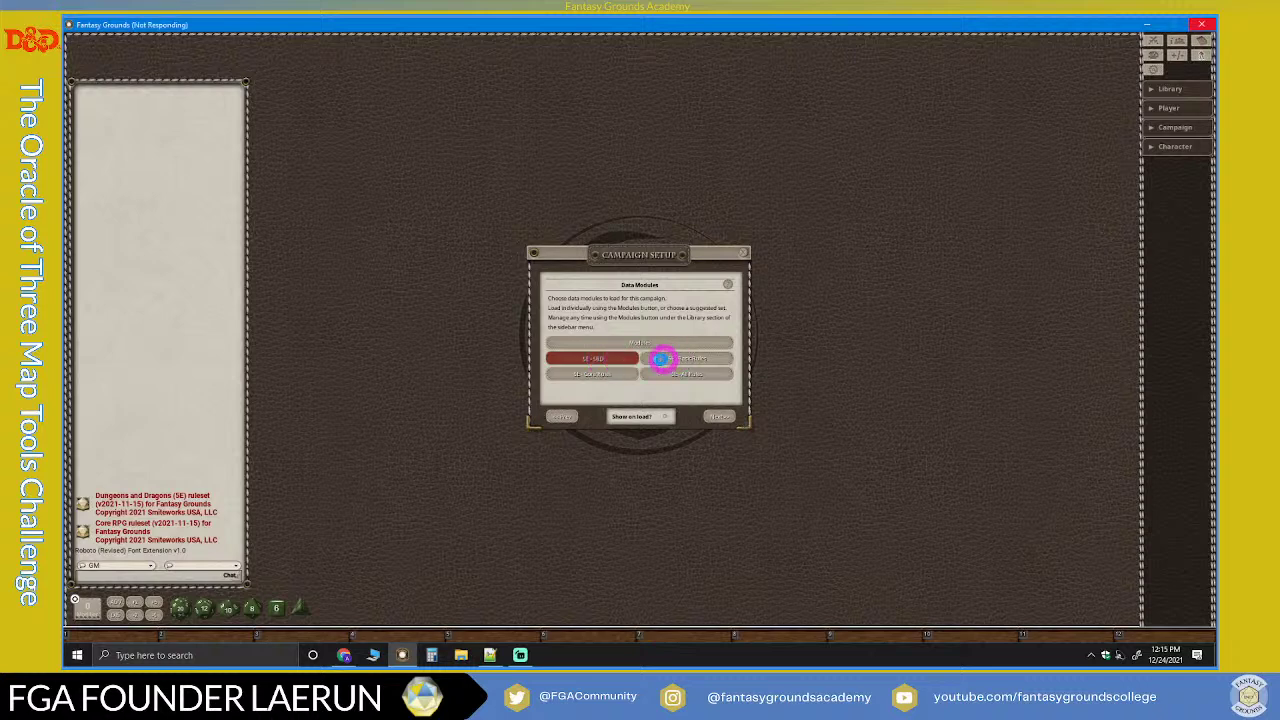
left_click(622, 375)
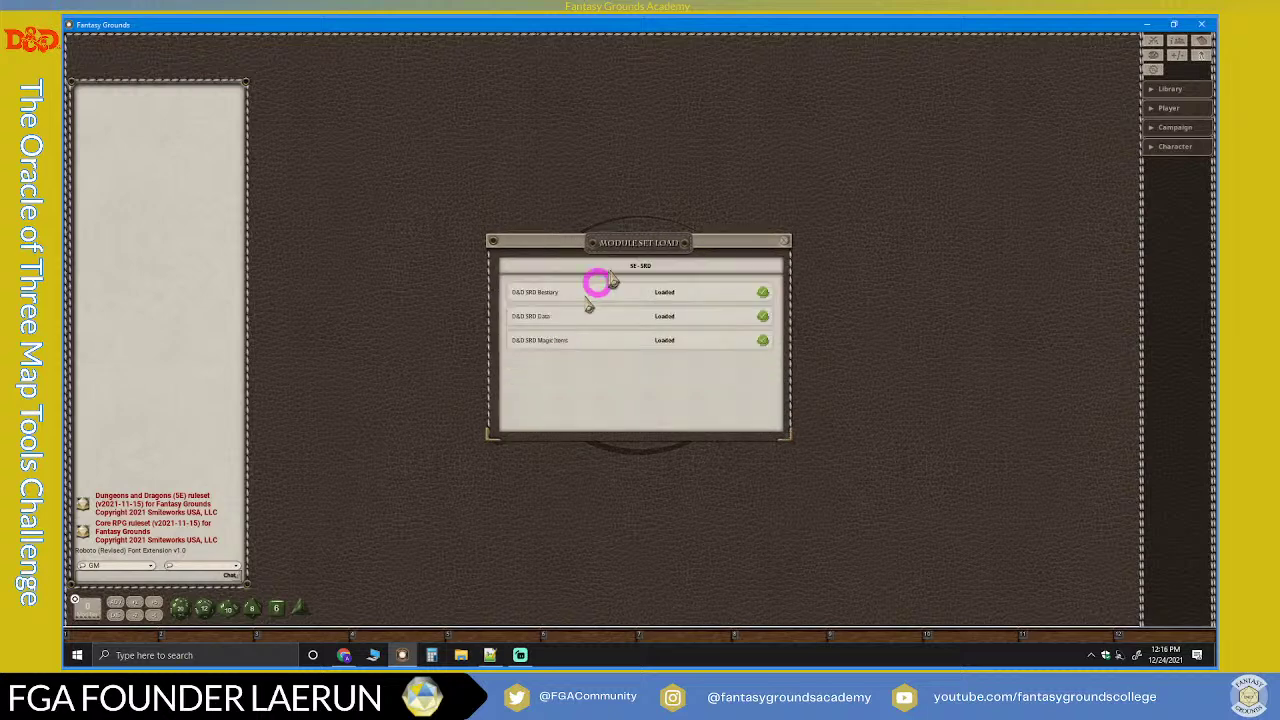
Step: Move the Module Set Load window aside and load the 5E - Basic Rules set
left_click_drag(654, 248, 918, 246)
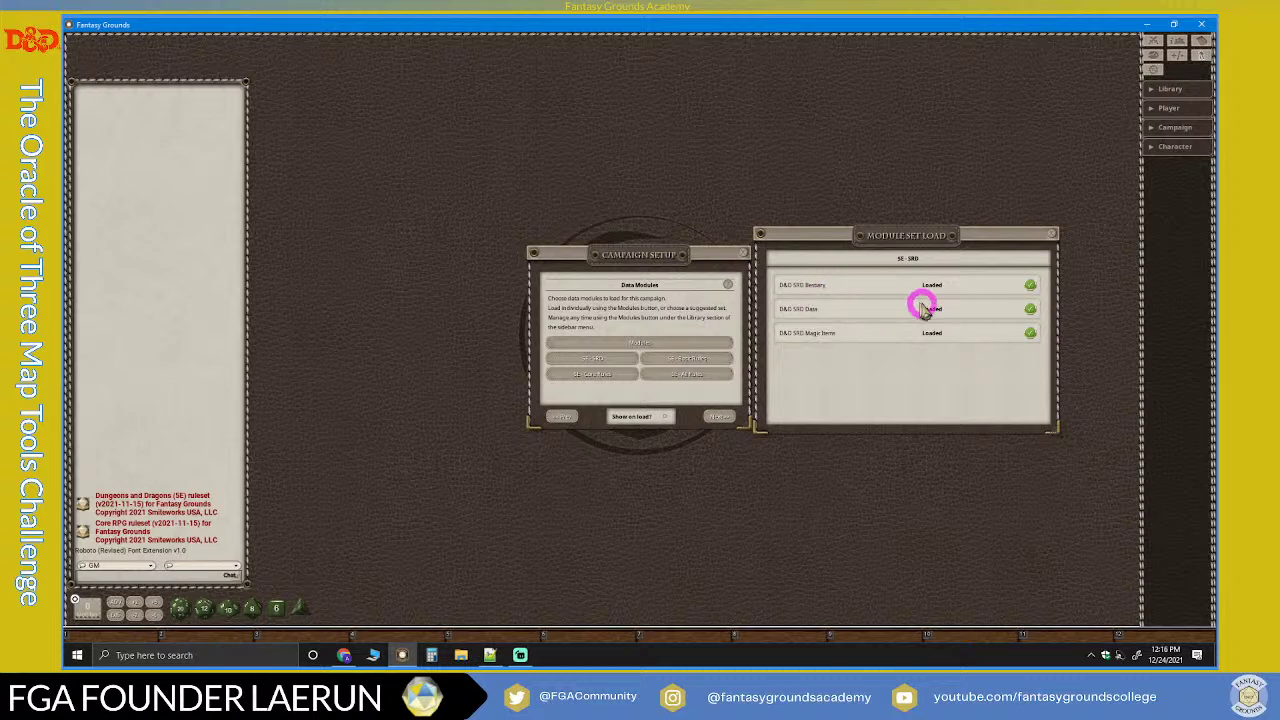
left_click(686, 362)
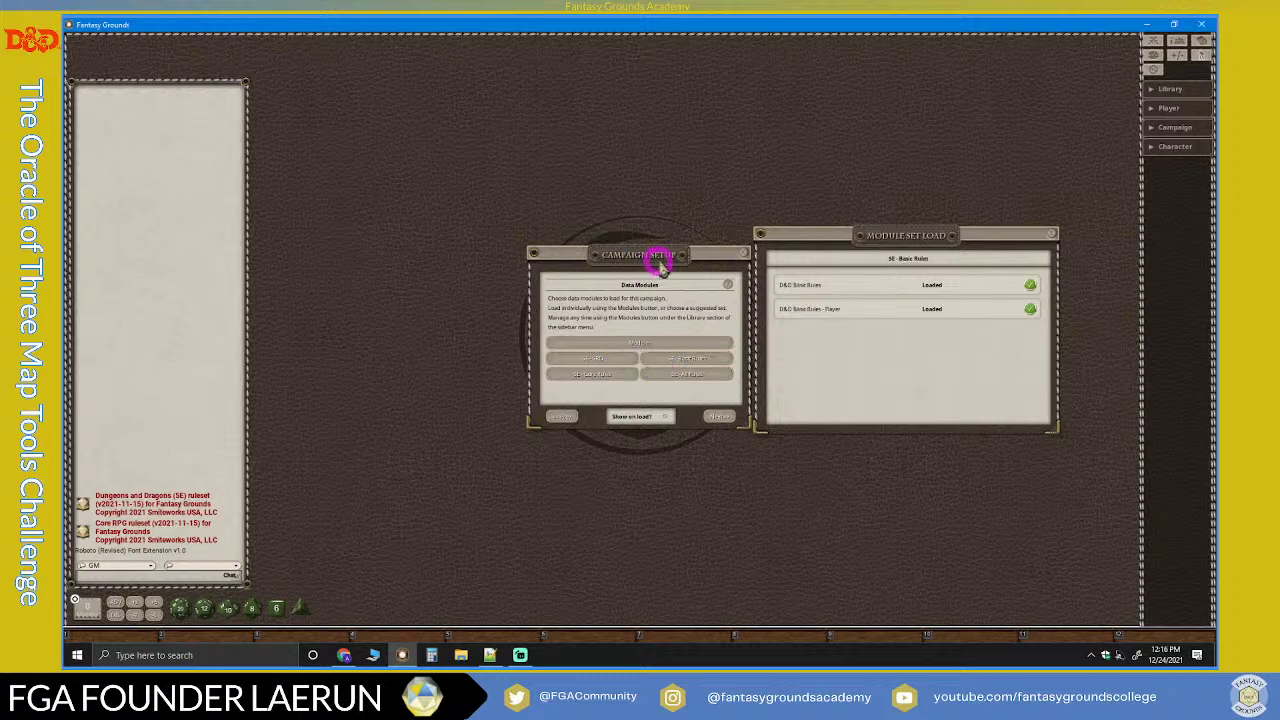
Step: Reposition Campaign Setup and close the Module Set Load window
left_click_drag(664, 262, 651, 245)
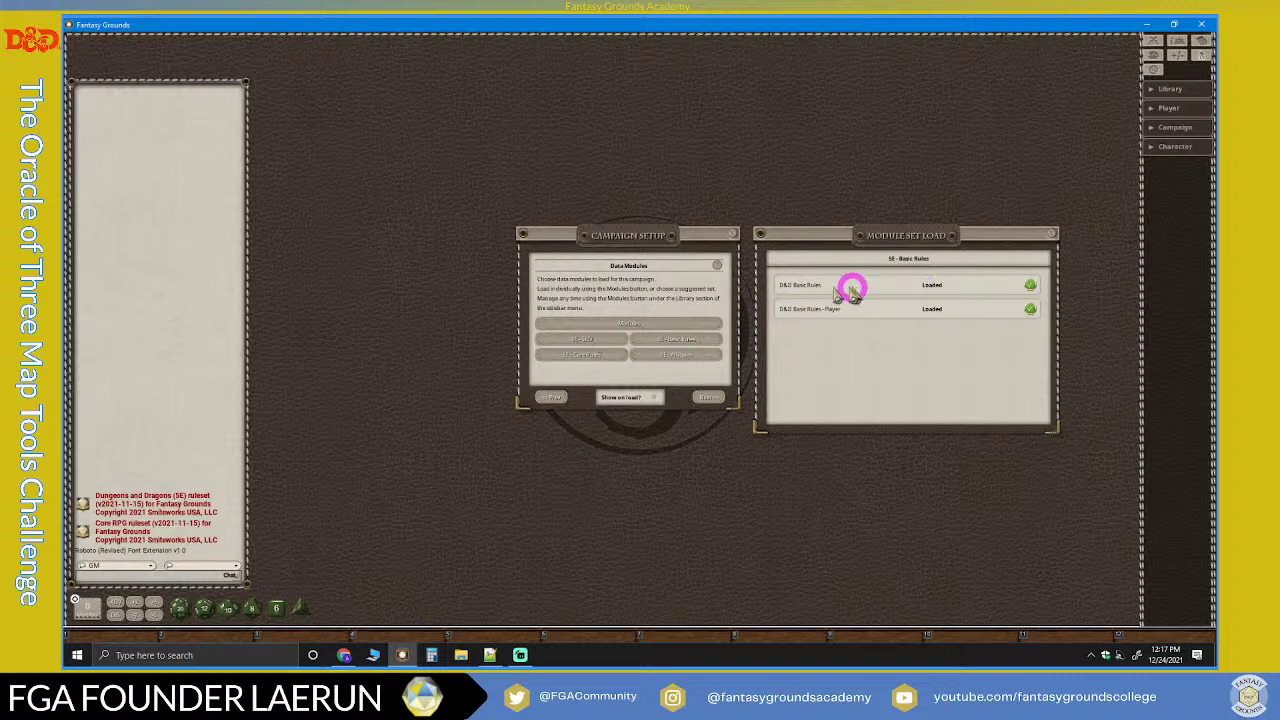
left_click(1049, 238)
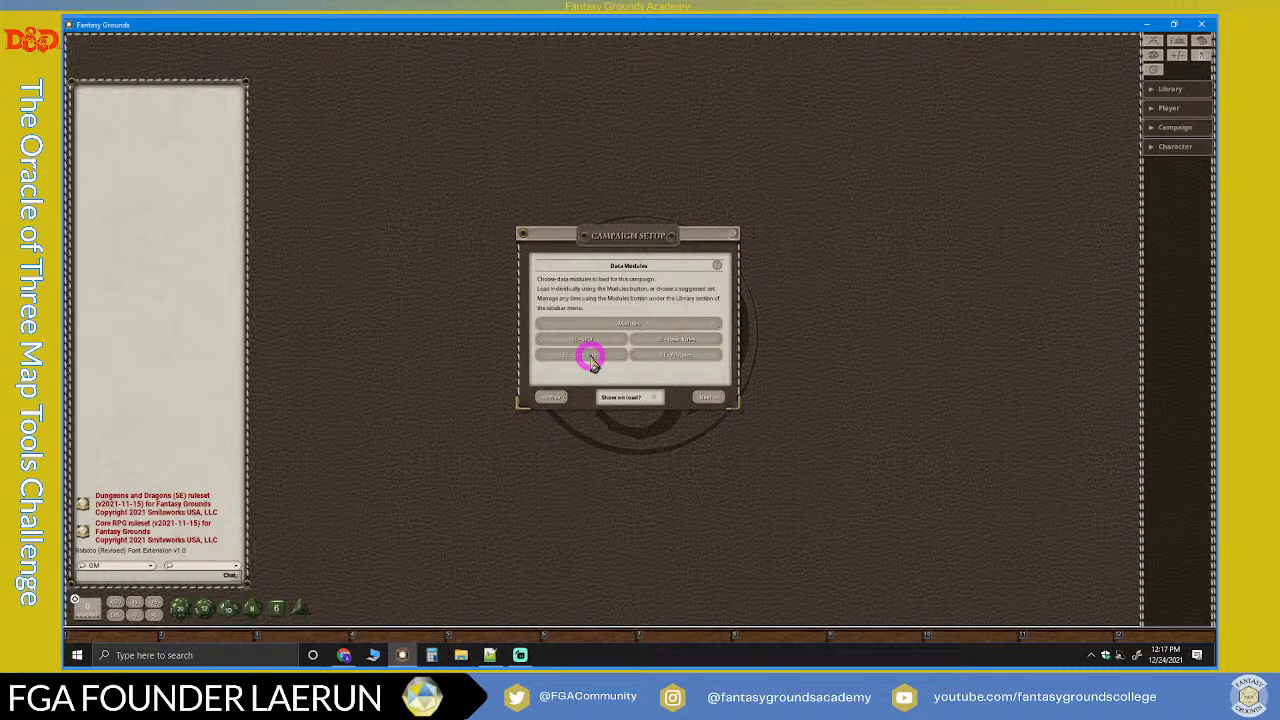
Step: Load the 5E - Core Rules set and bring Streamlabs Desktop to the front
left_click(588, 358)
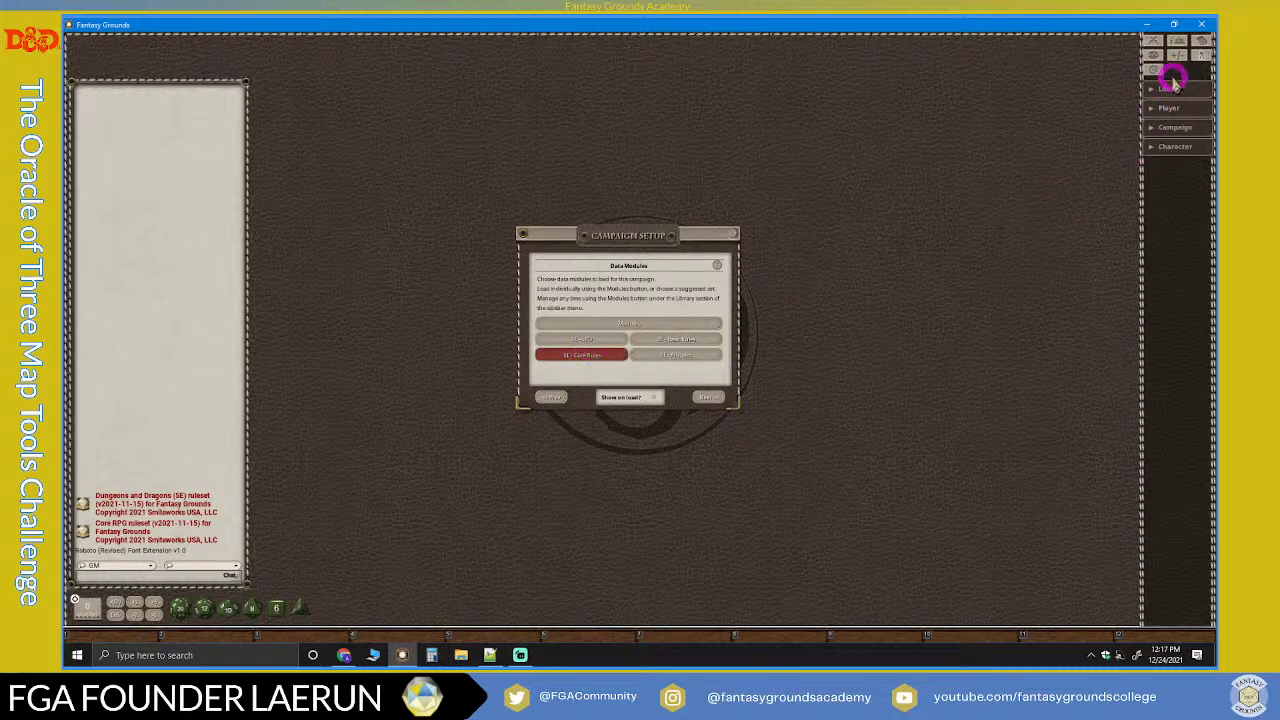
left_click(520, 655)
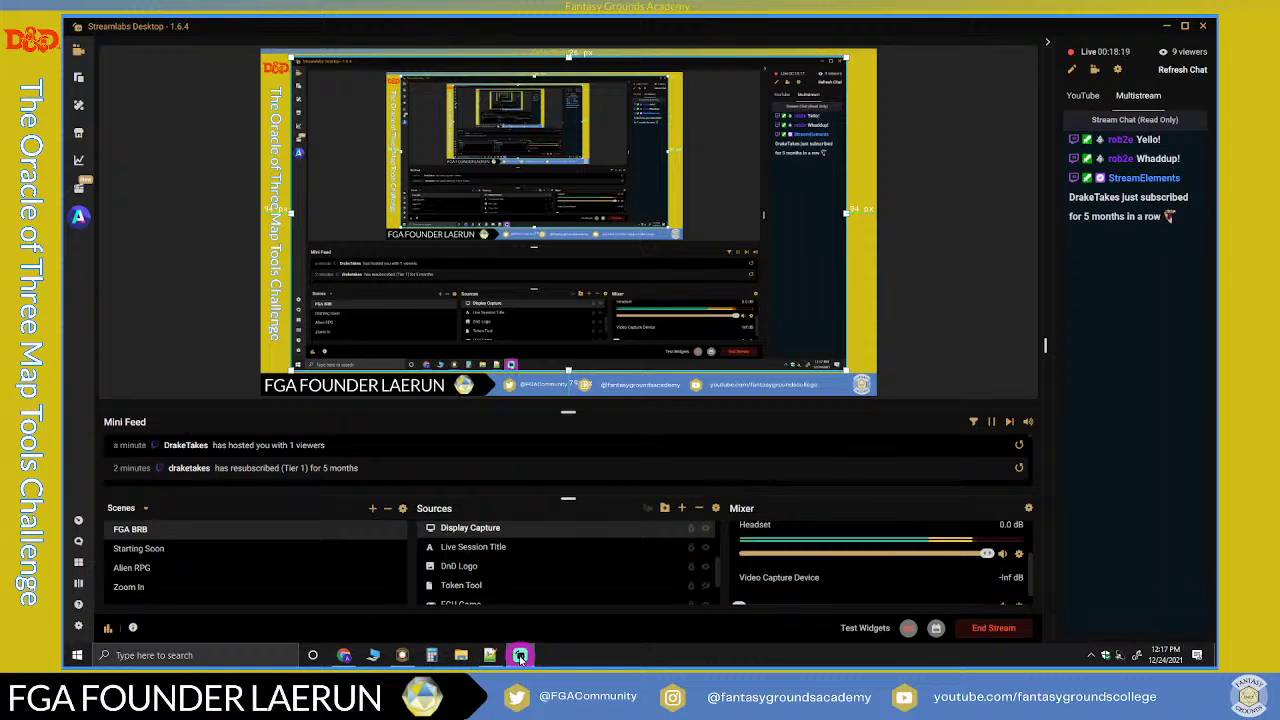
Step: Hide Streamlabs and return to Fantasy Grounds, where the 5E - Core Rules modules show loaded
left_click(520, 655)
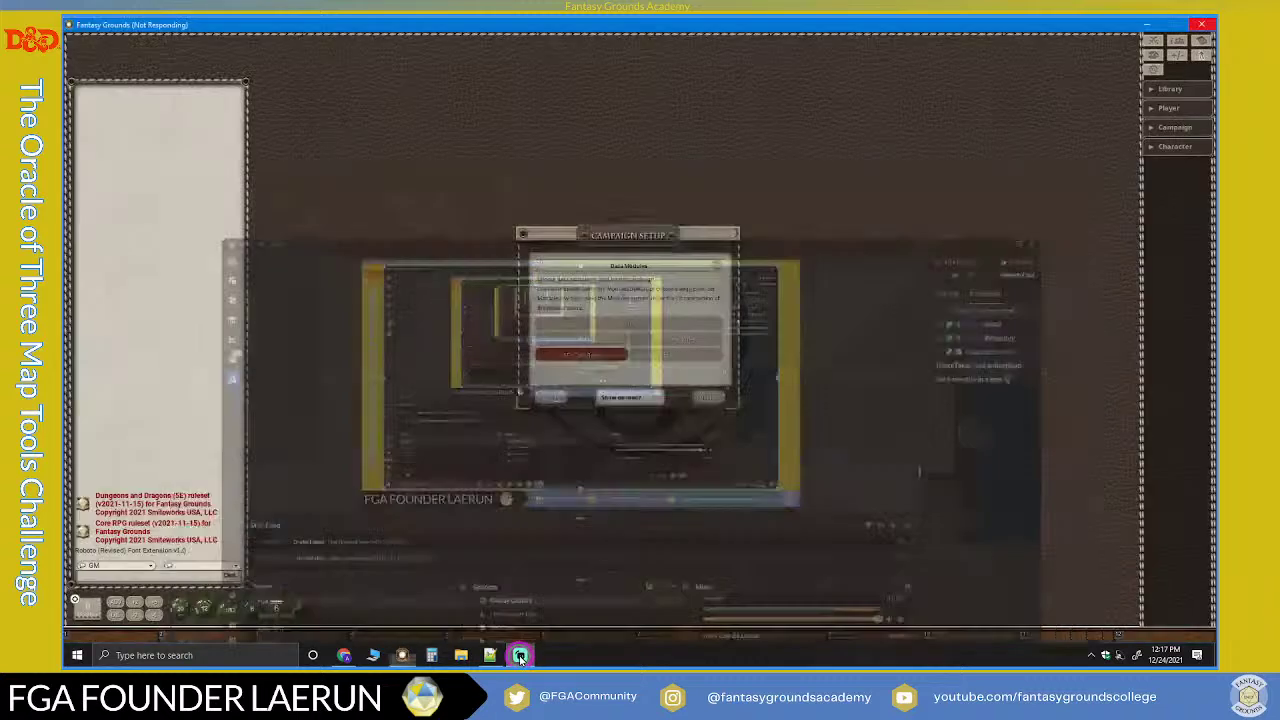
left_click(520, 655)
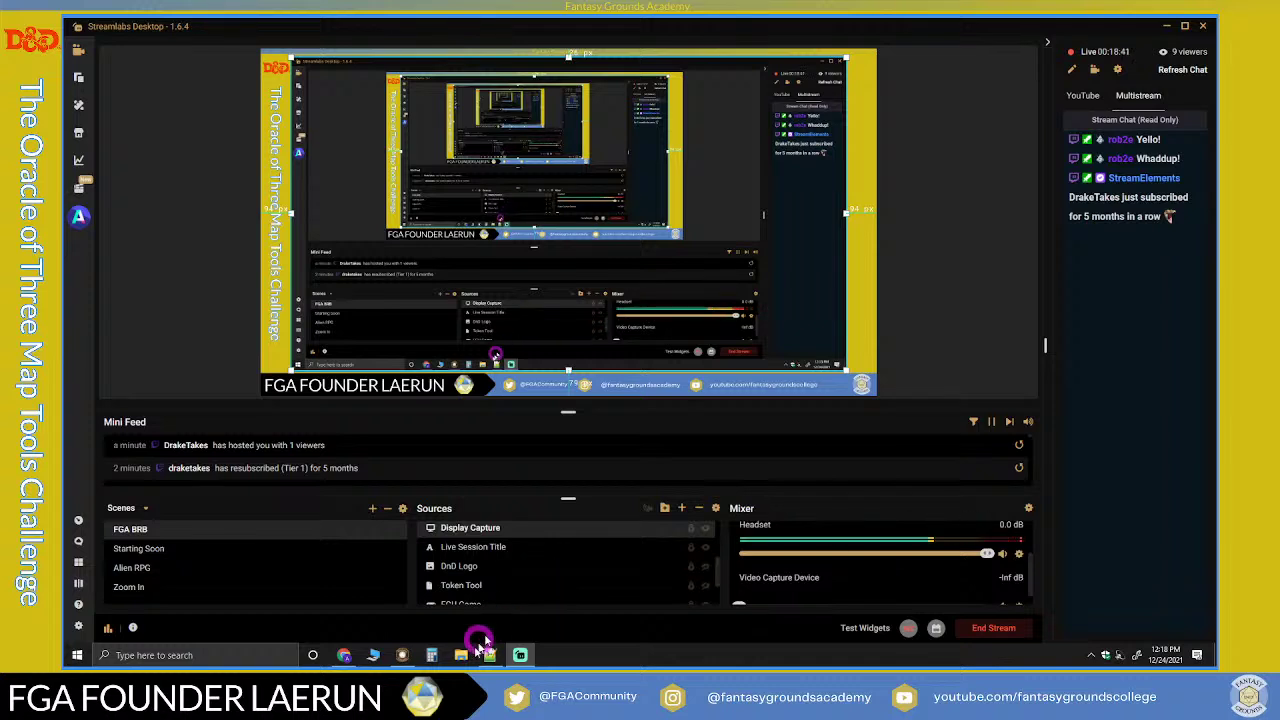
left_click(402, 655)
left_click(537, 552)
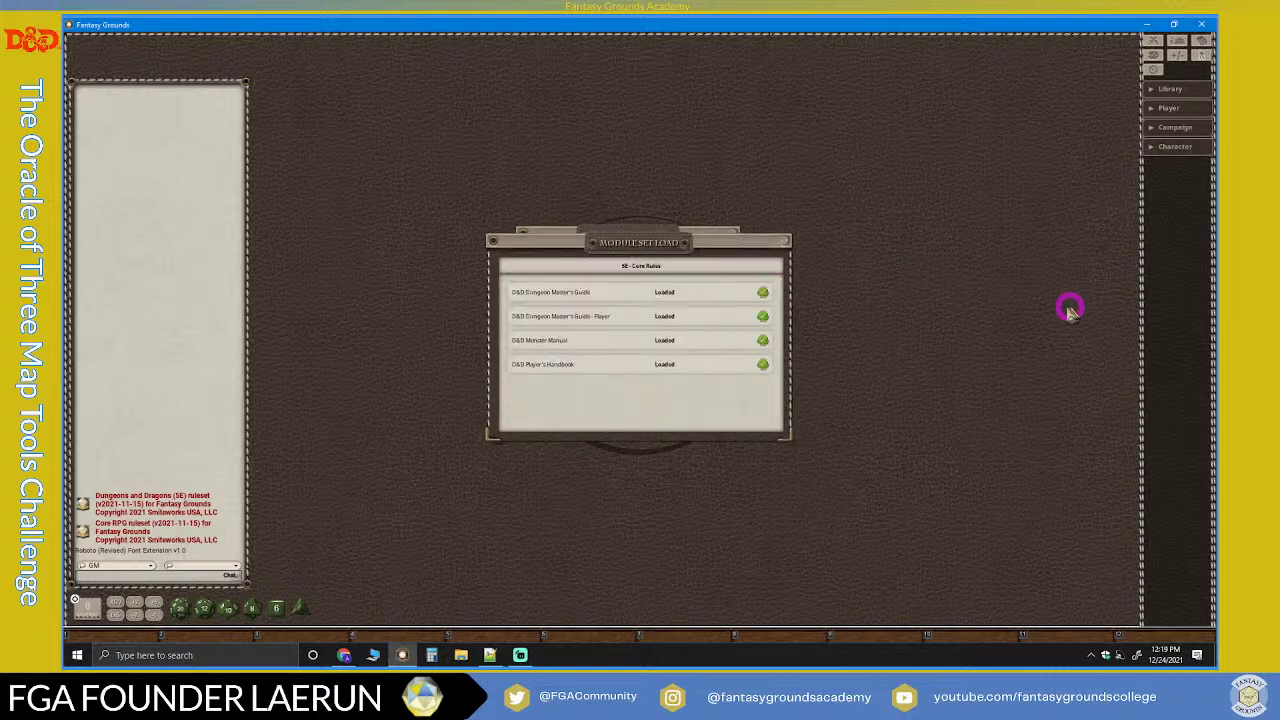
Step: Move the loaded Core Rules module list to the right of Campaign Setup
left_click_drag(622, 248, 894, 246)
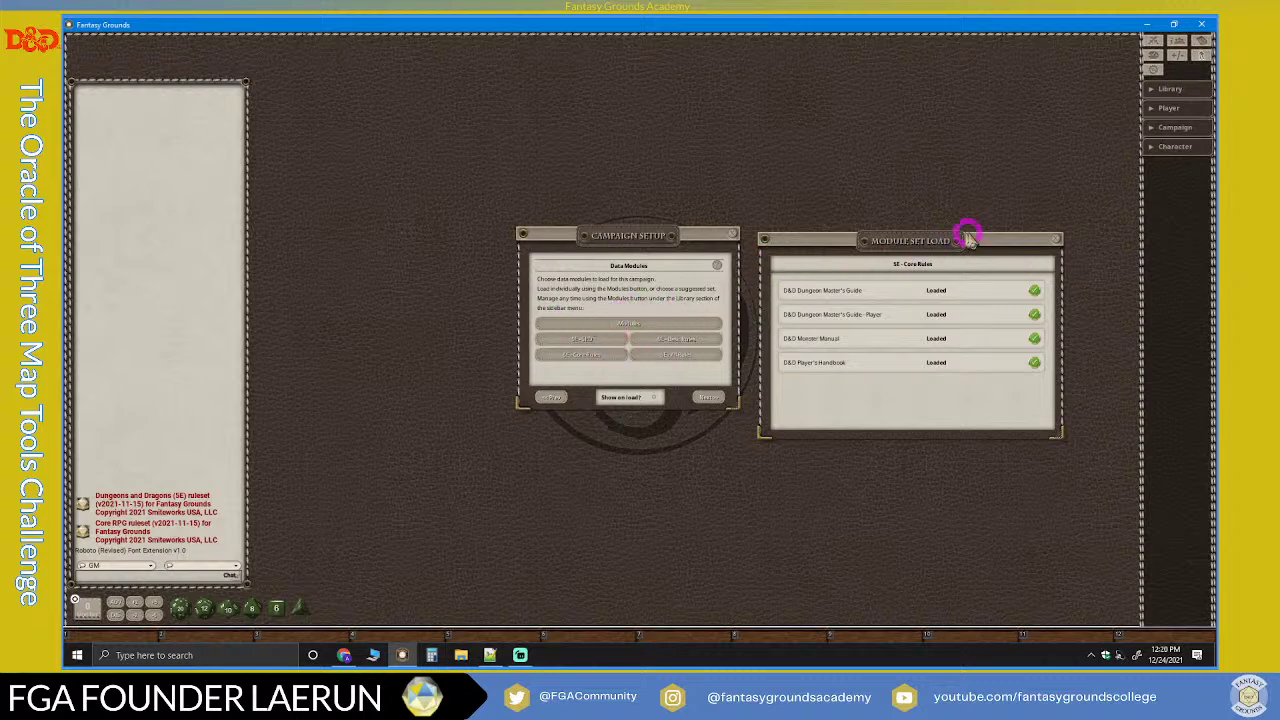
Step: Close the module list, advance setup to Options, and arrange the Options and setup windows
left_click(1057, 239)
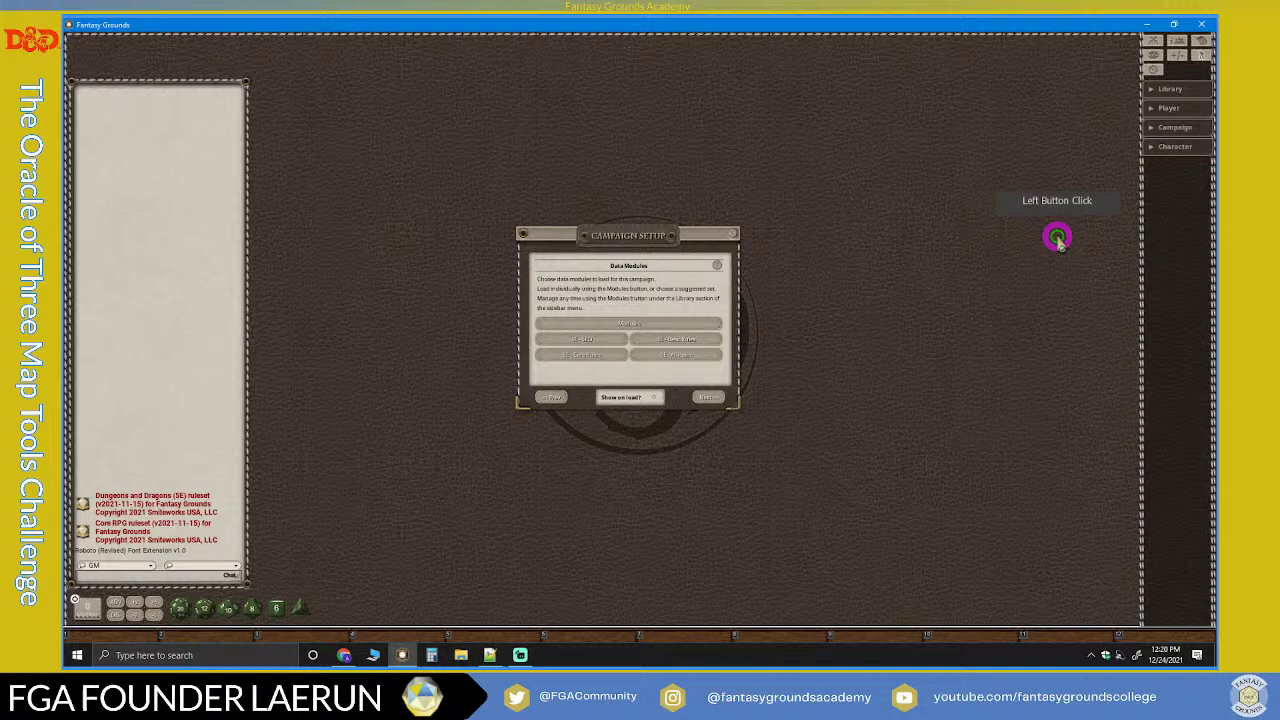
left_click(709, 399)
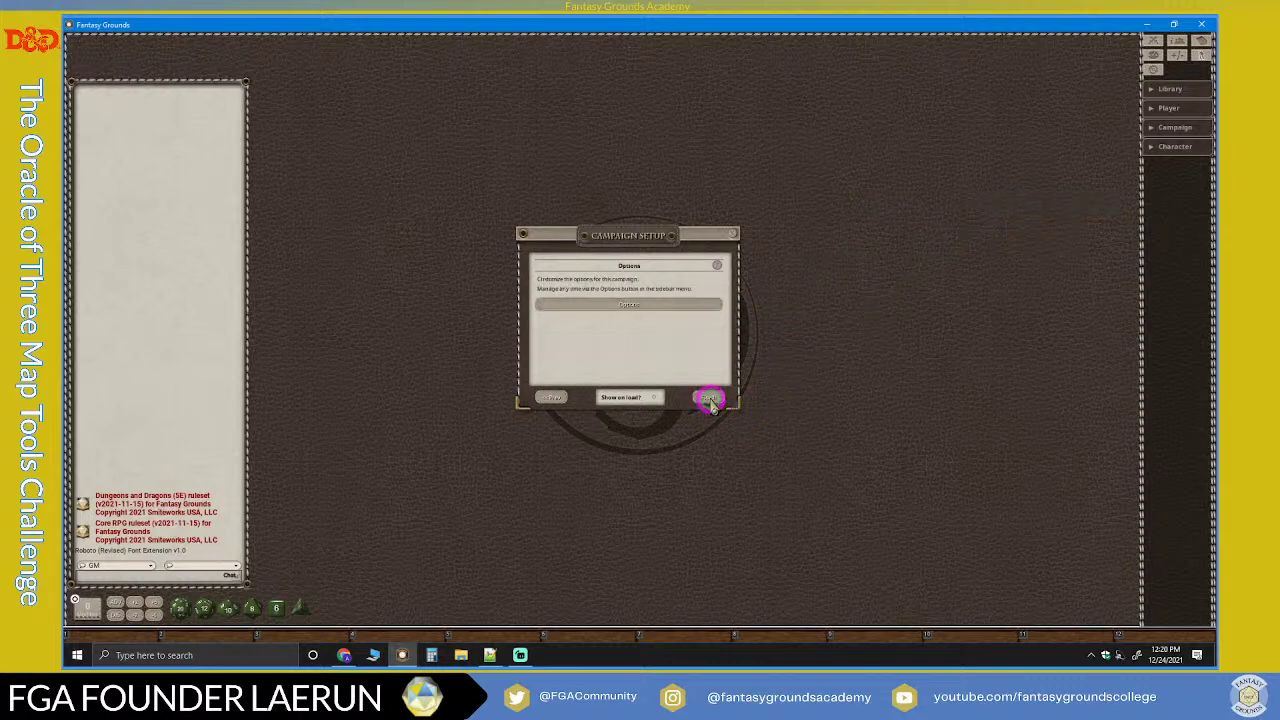
left_click(638, 305)
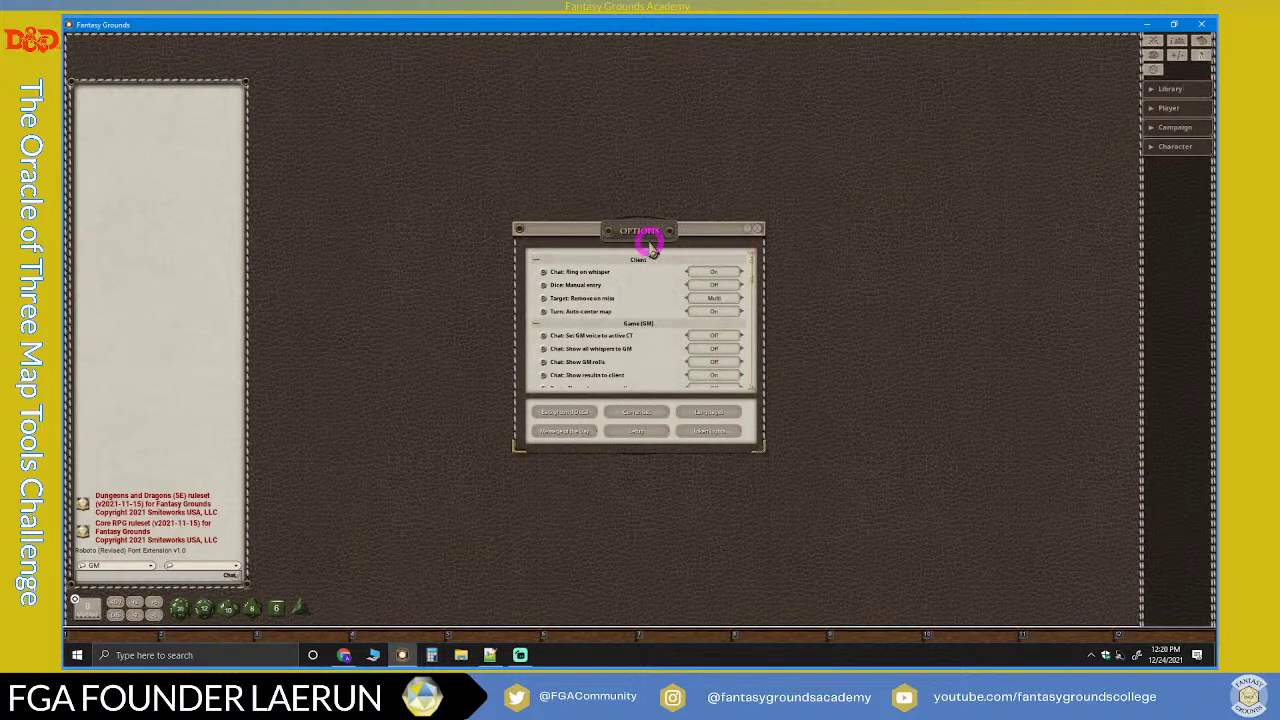
left_click_drag(666, 226, 400, 52)
left_click_drag(651, 233, 646, 80)
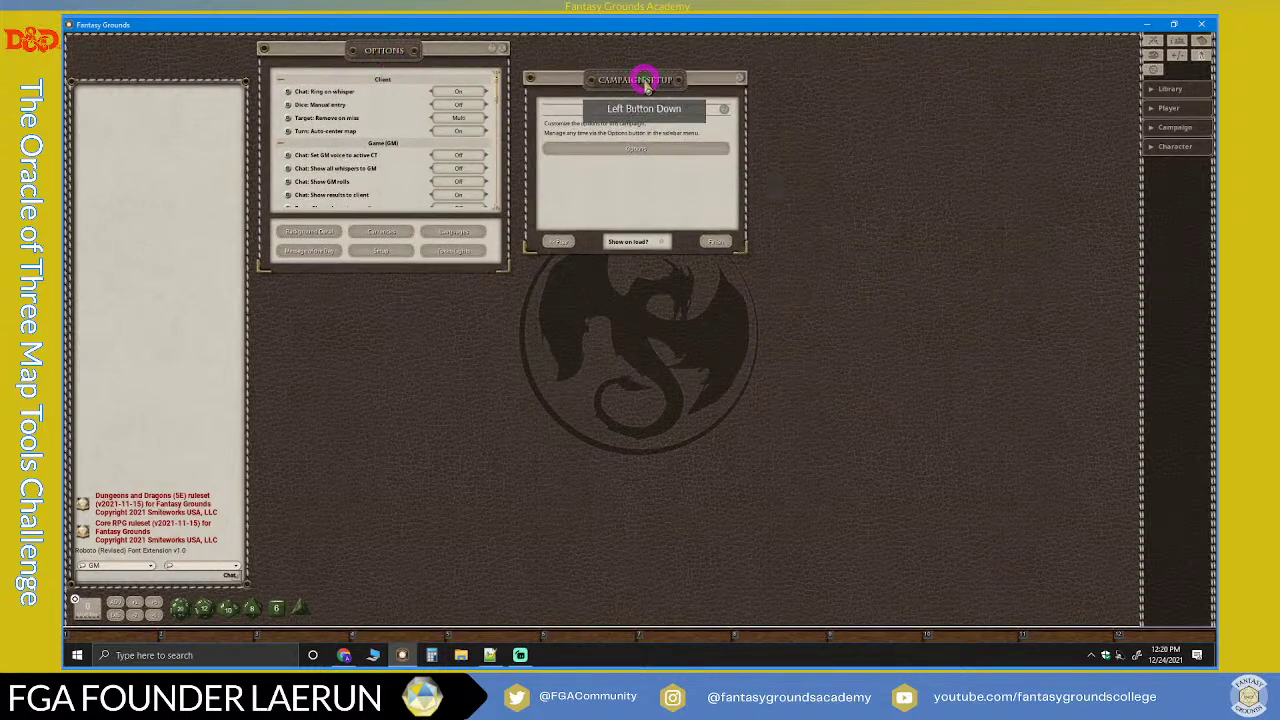
Step: Finish campaign setup, then reopen and close the setup guide, leaving Options open
left_click(716, 242)
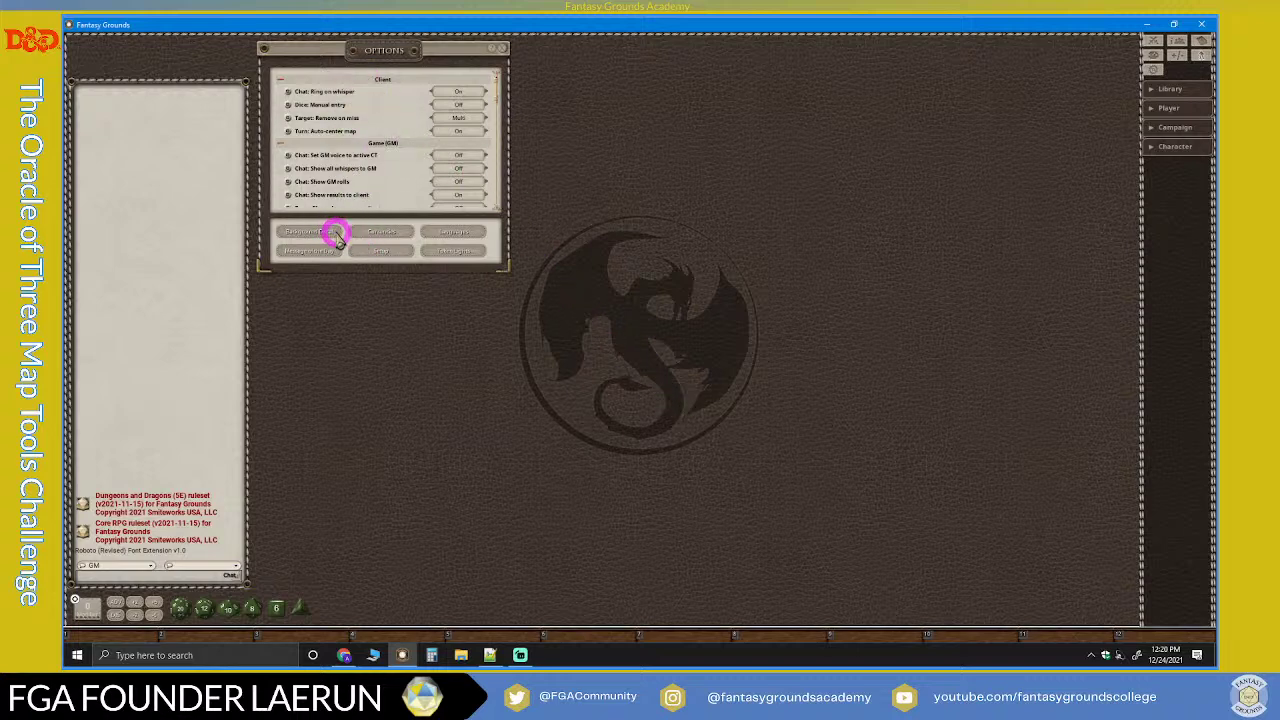
left_click(382, 250)
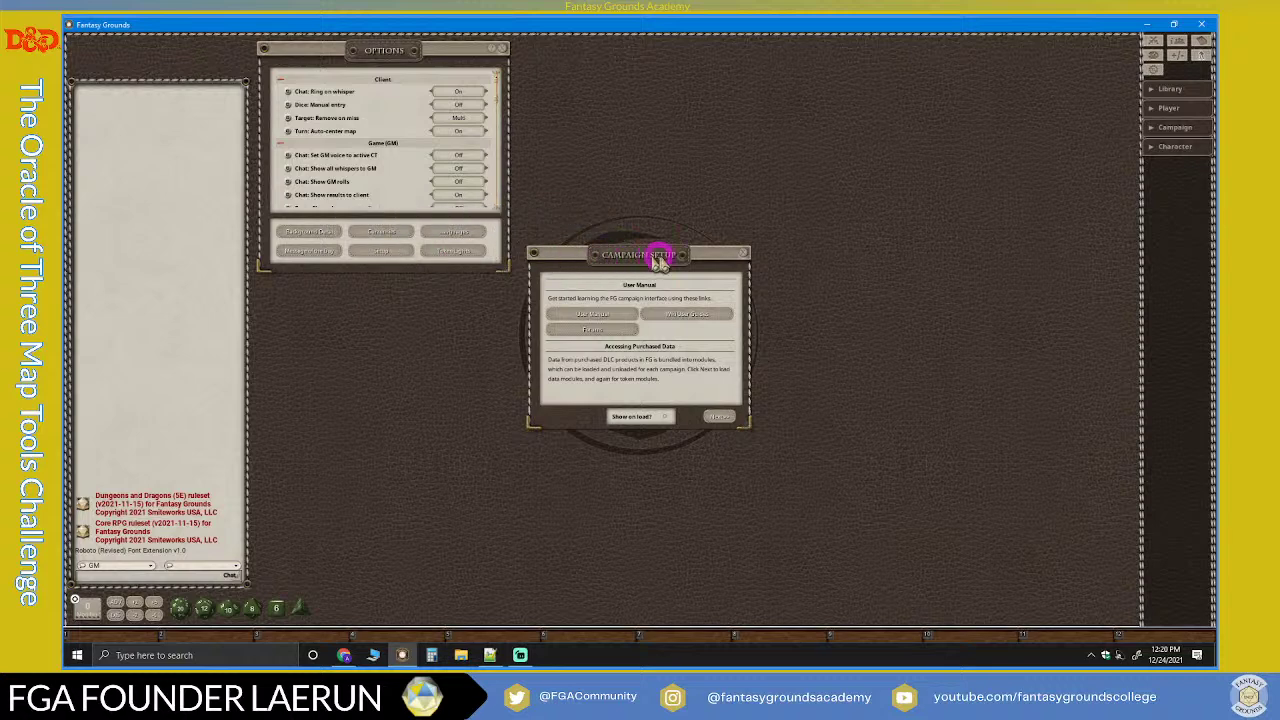
left_click(744, 256)
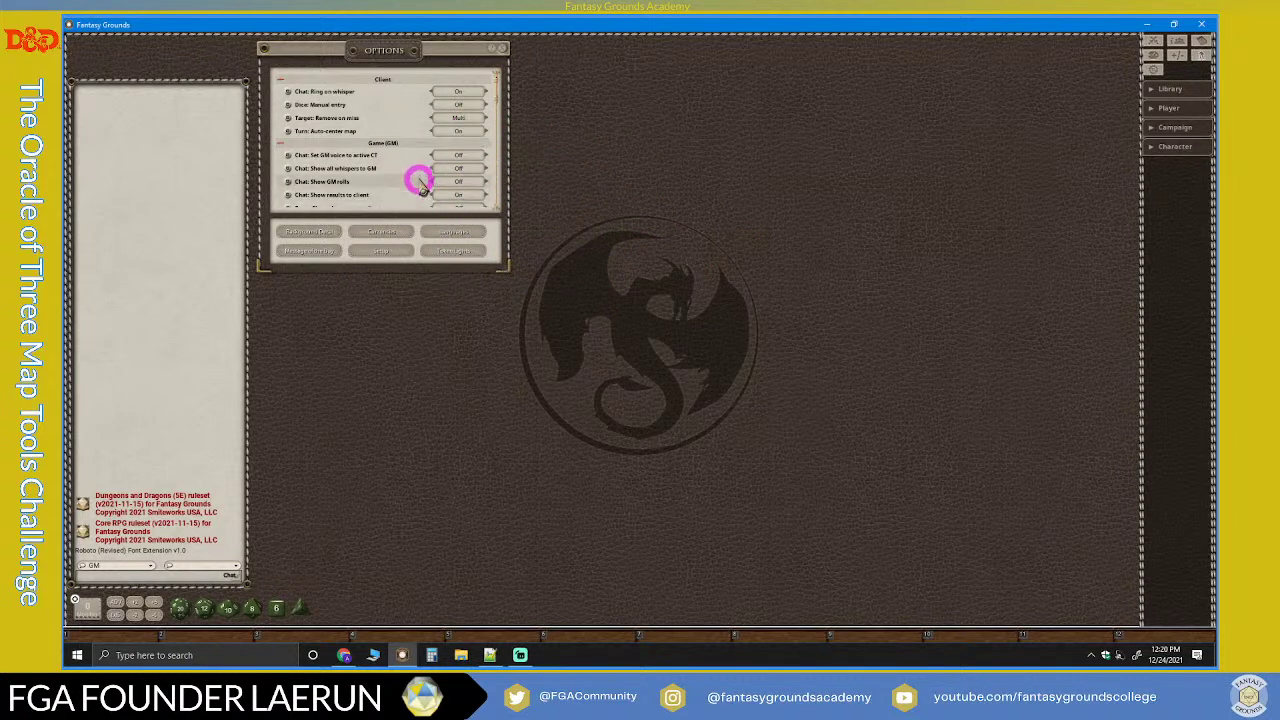
scroll(422, 193, "down", 2)
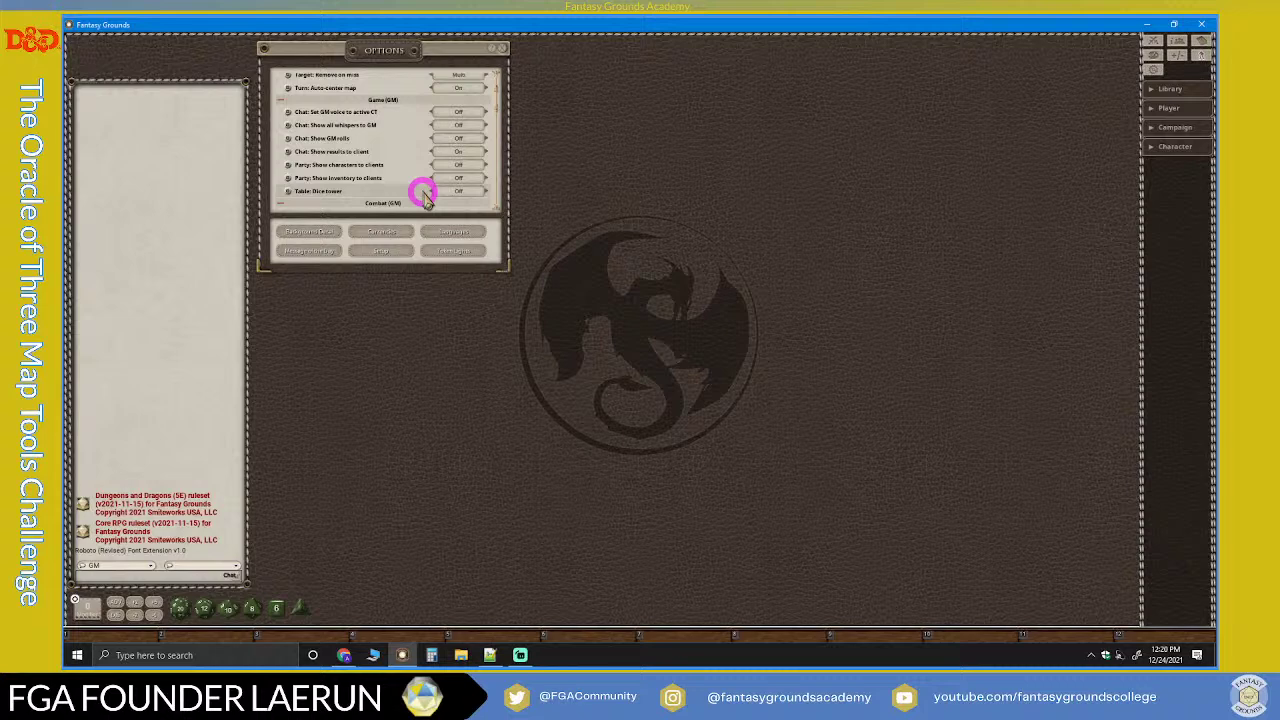
left_click(328, 253)
left_click_drag(543, 246, 571, 51)
left_click_drag(700, 220, 757, 272)
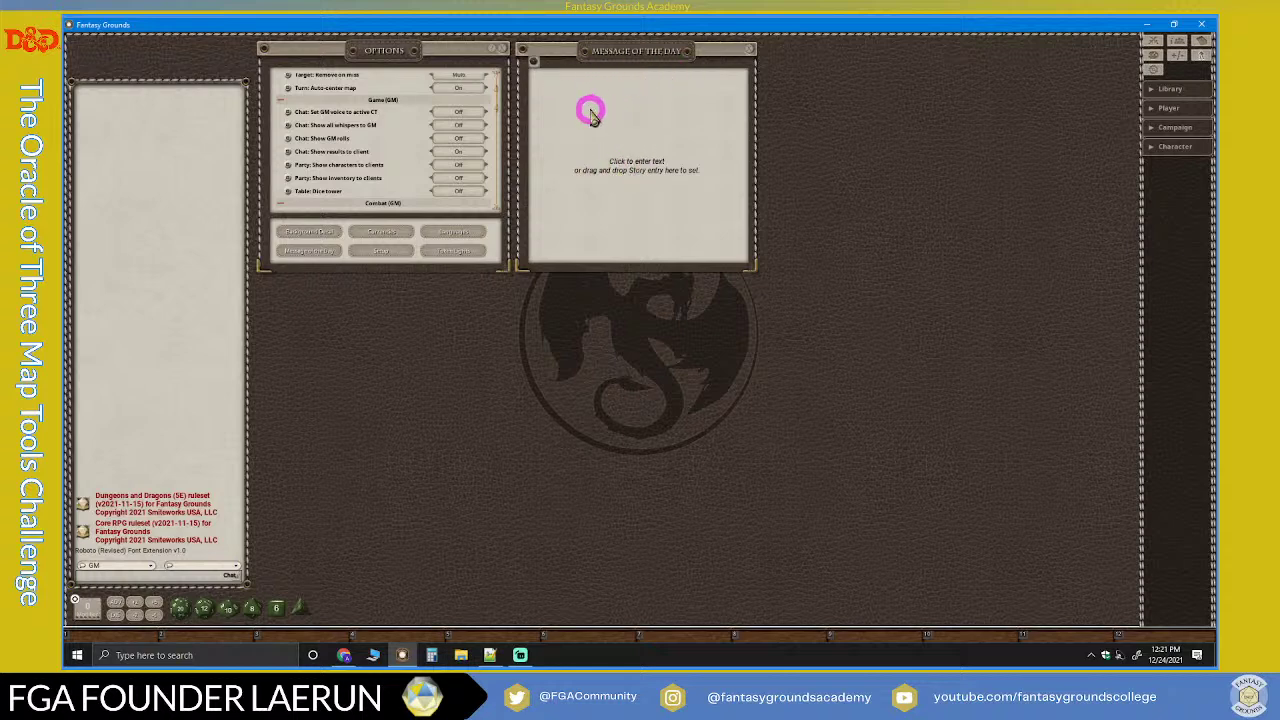
left_click(750, 52)
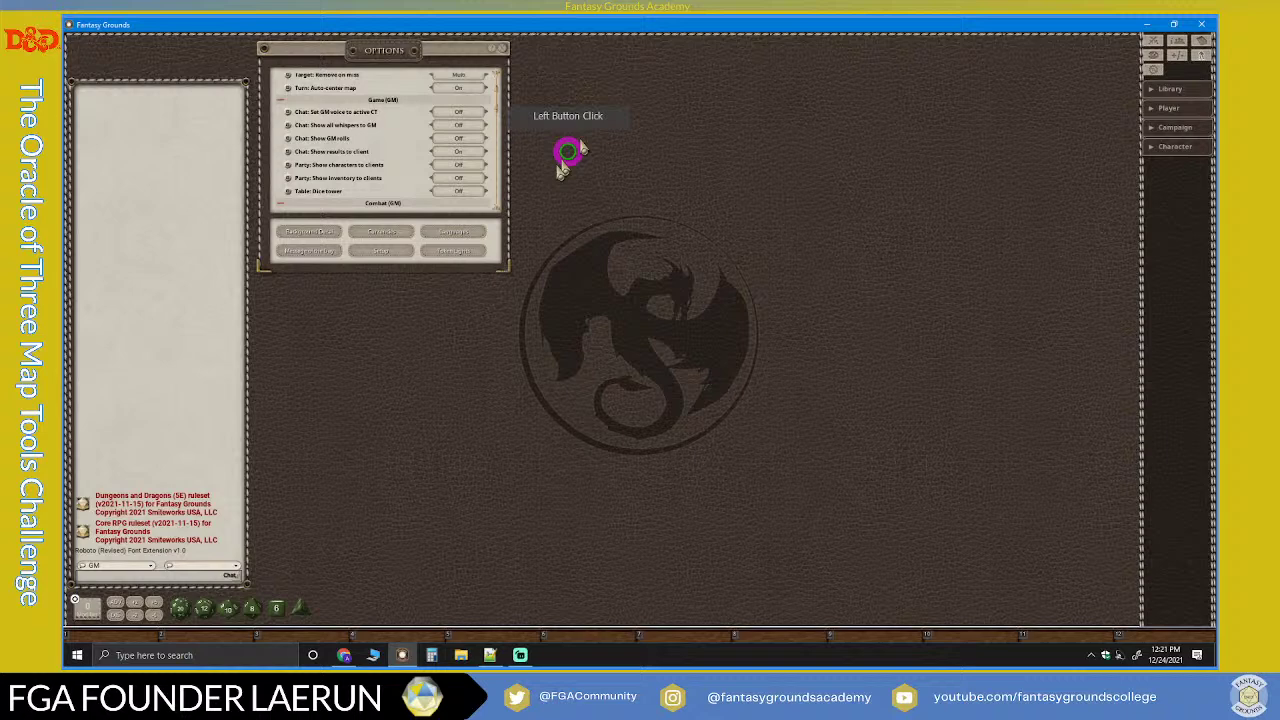
Step: Open a taller Token Lights list and review the Candle light settings (bright 5, dim 10, Flicker)
left_click(453, 256)
left_click_drag(623, 268, 583, 53)
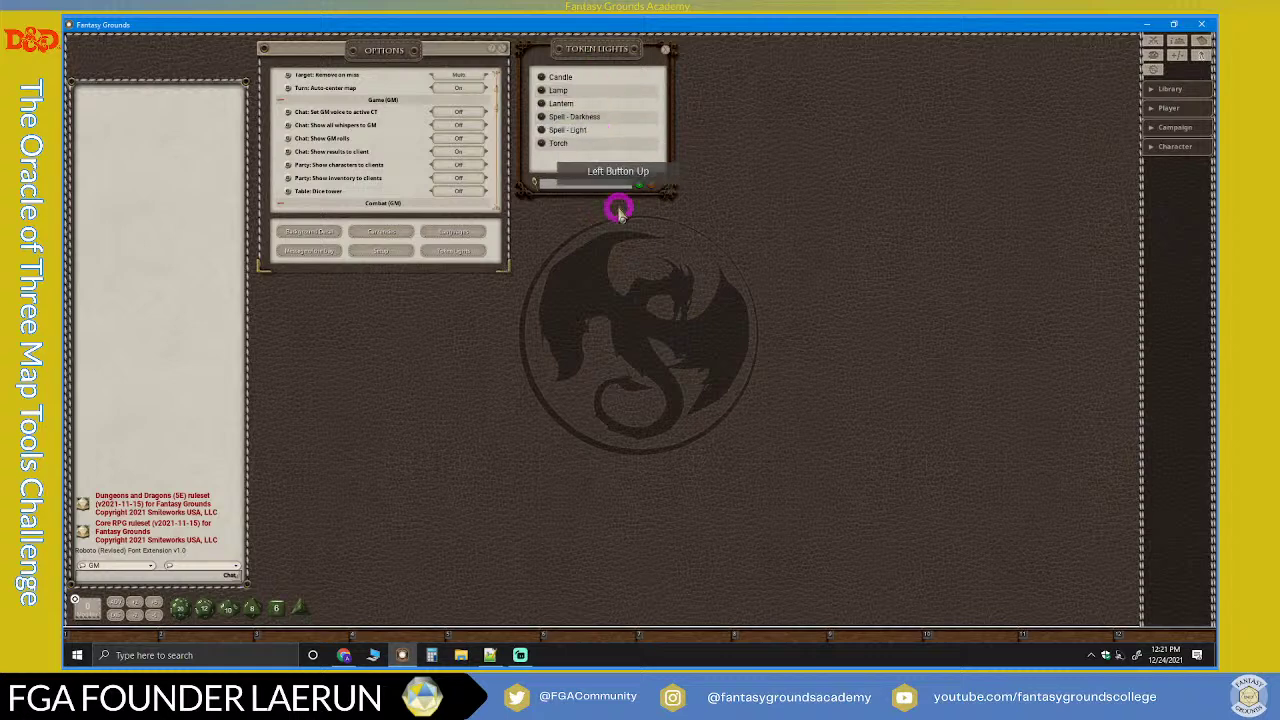
left_click_drag(628, 195, 642, 264)
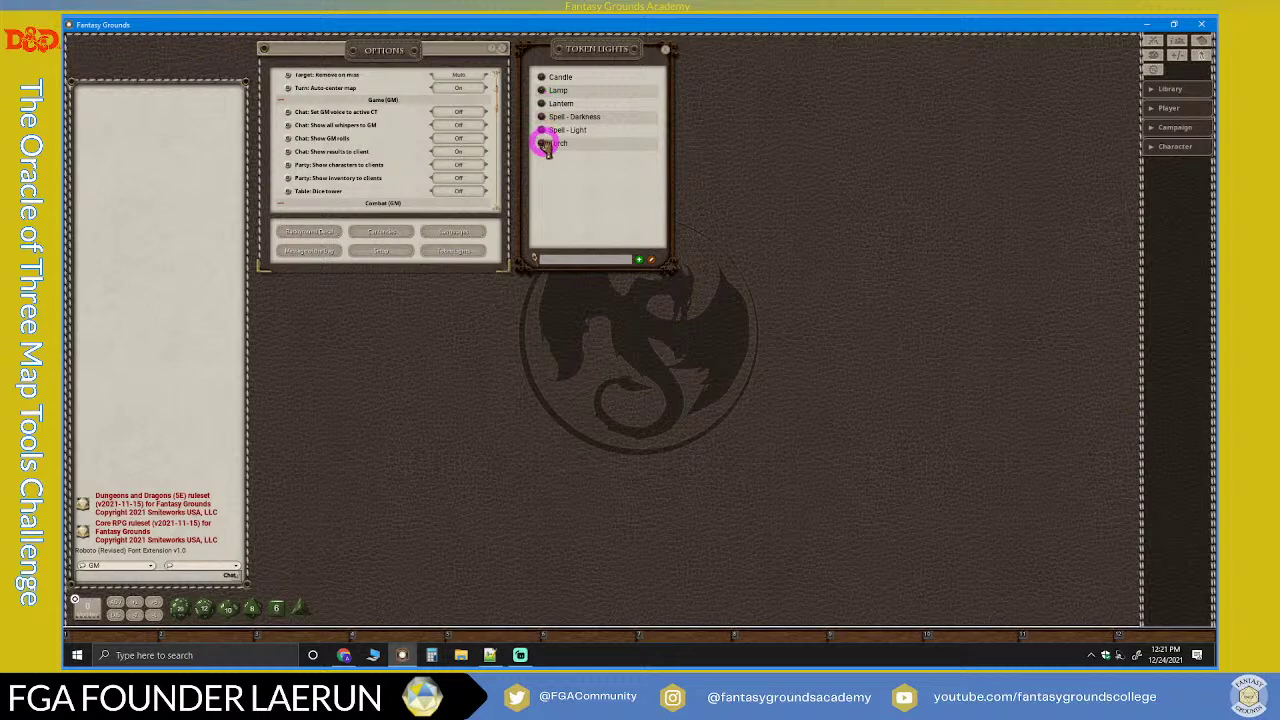
left_click(540, 78)
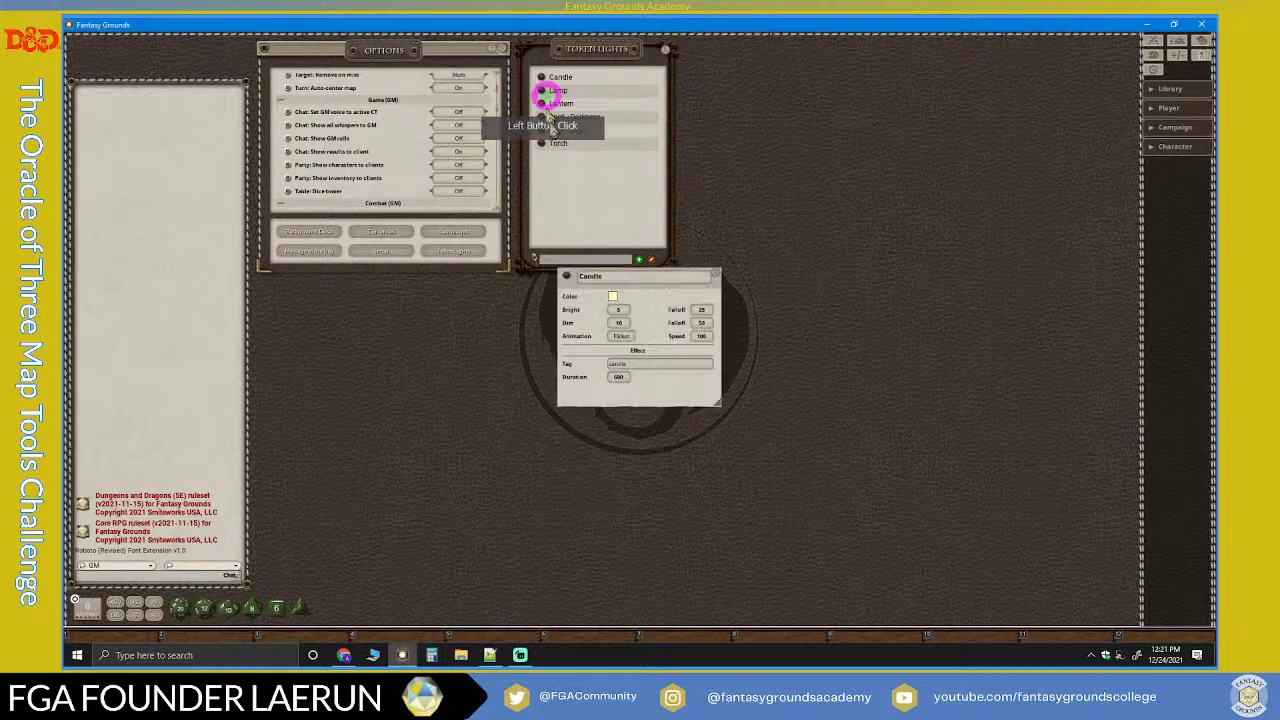
left_click_drag(660, 274, 782, 68)
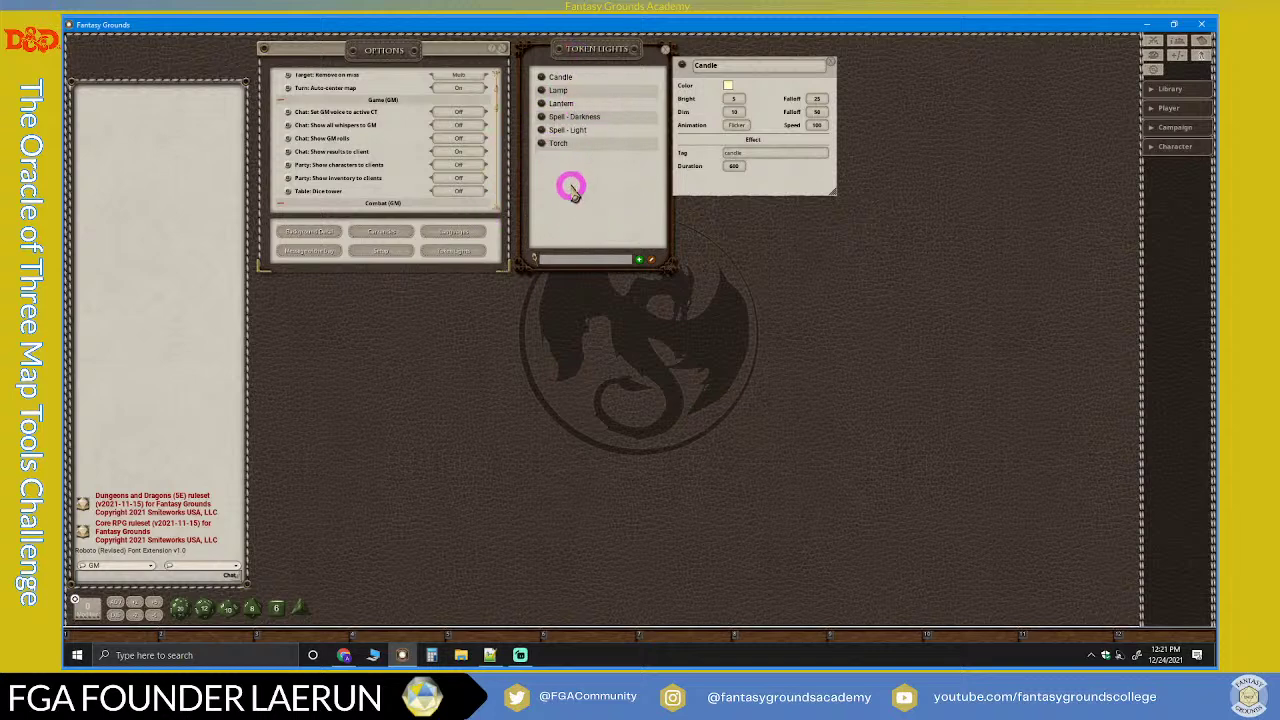
left_click(831, 62)
left_click(664, 48)
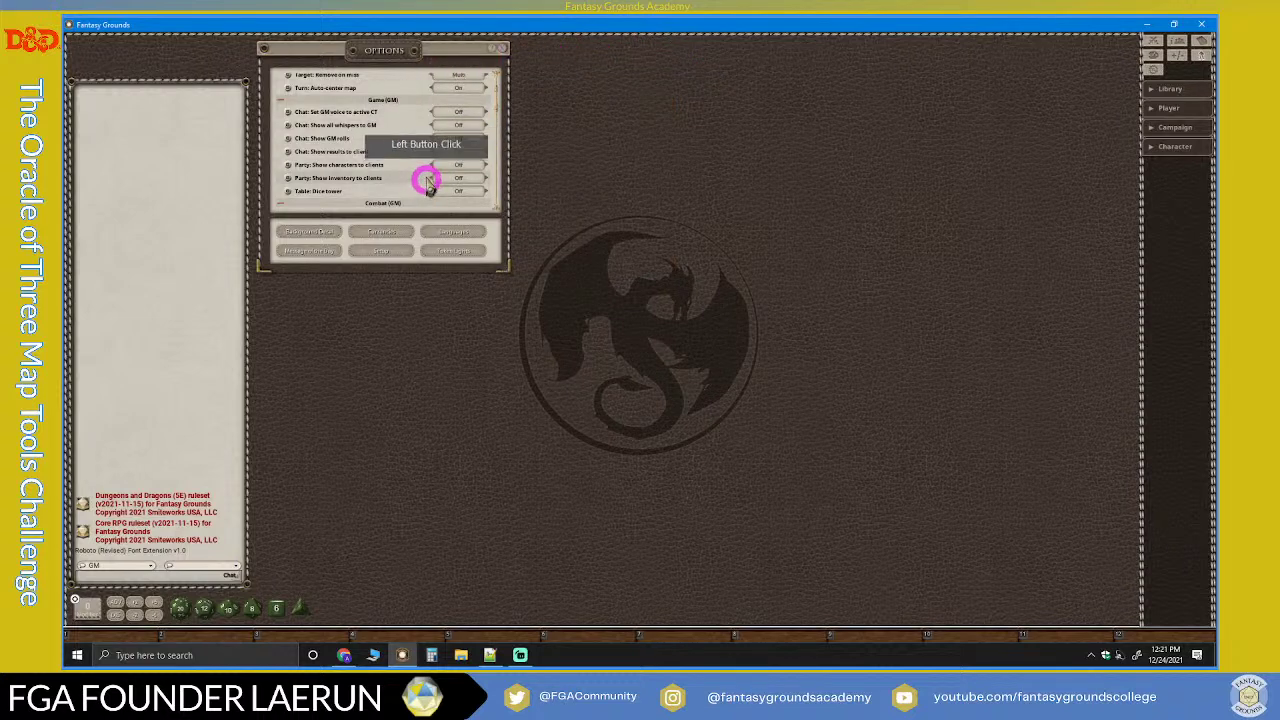
scroll(391, 163, "up", 2)
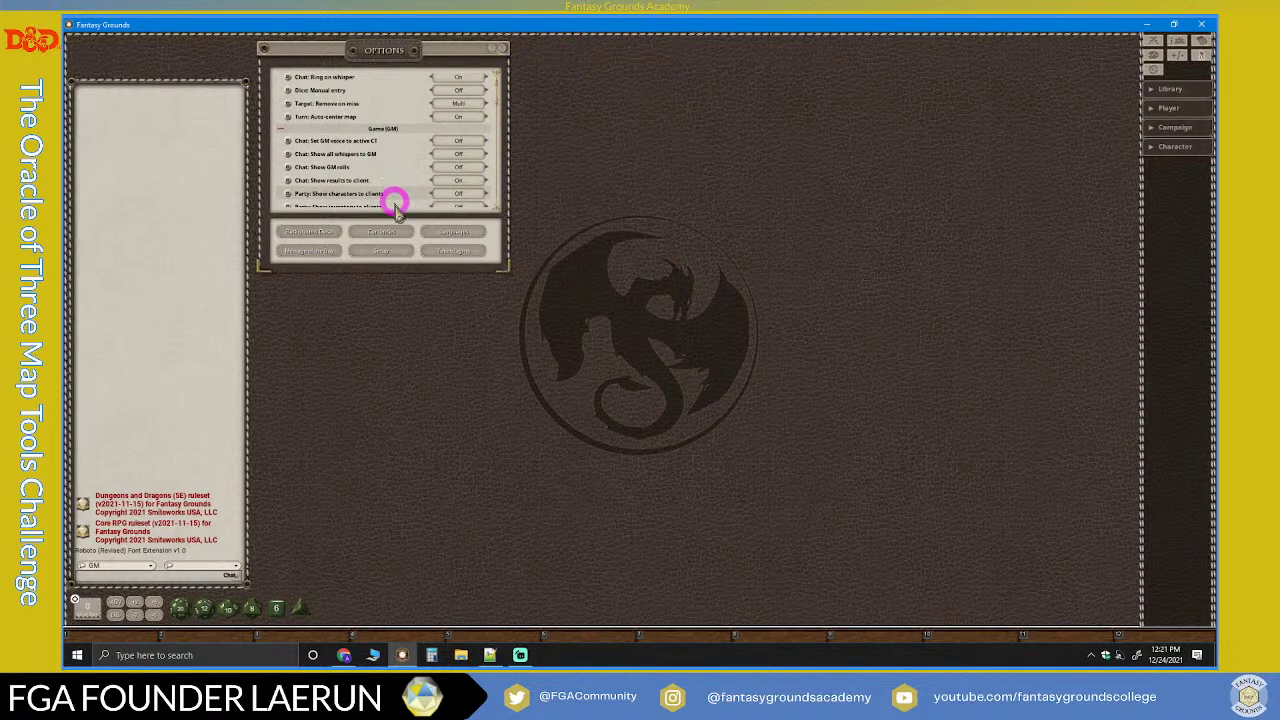
left_click(380, 238)
left_click_drag(583, 249, 582, 152)
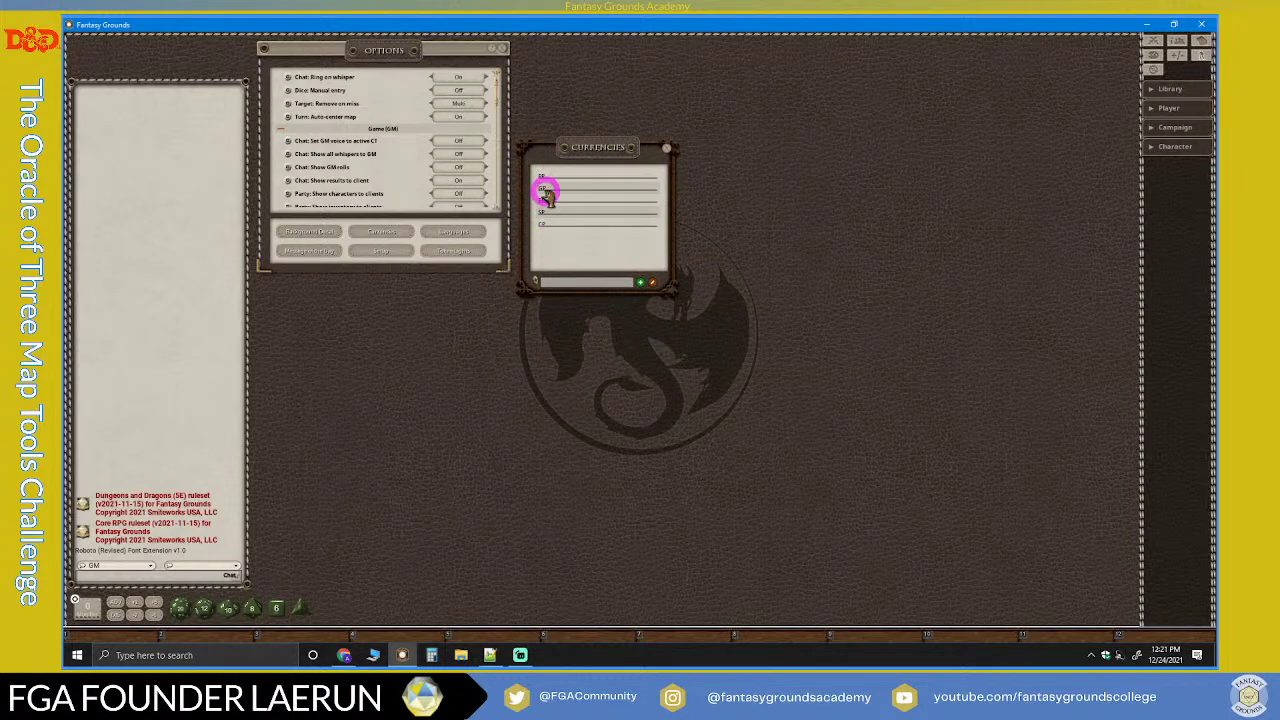
left_click(667, 151)
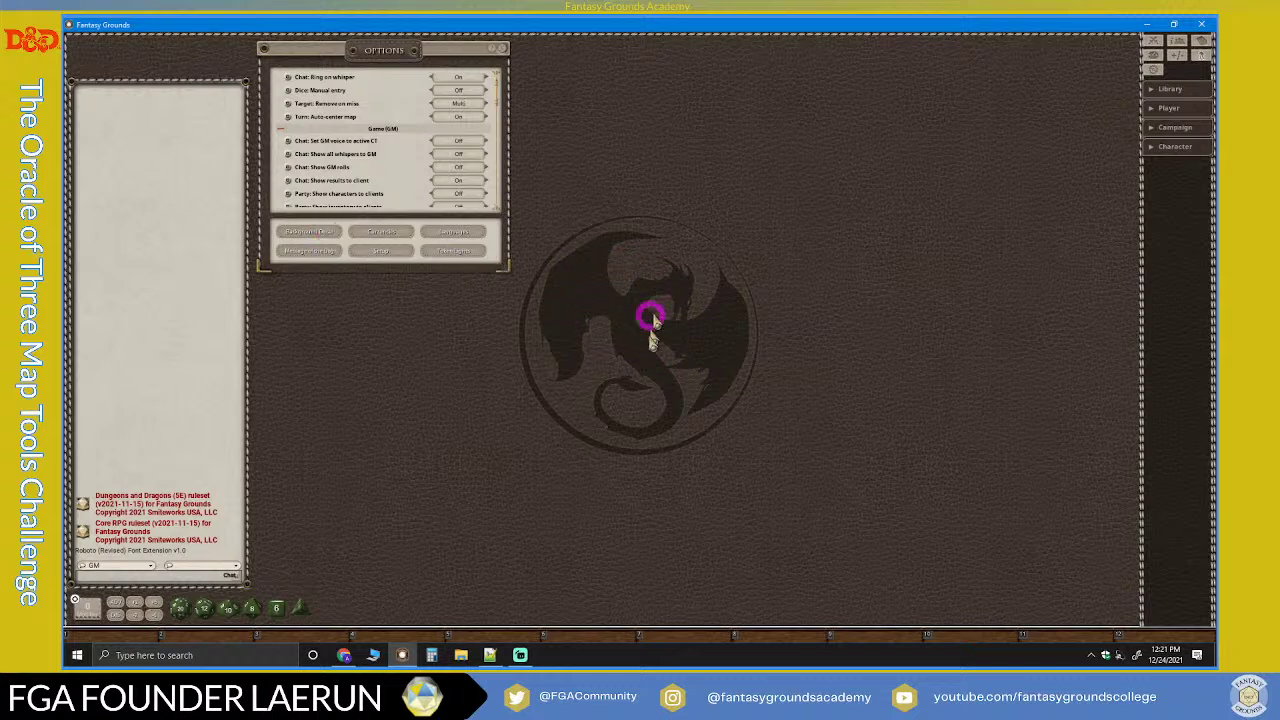
Step: Open the decal picker, move it up, and page forward eight times through the decals
left_click(314, 233)
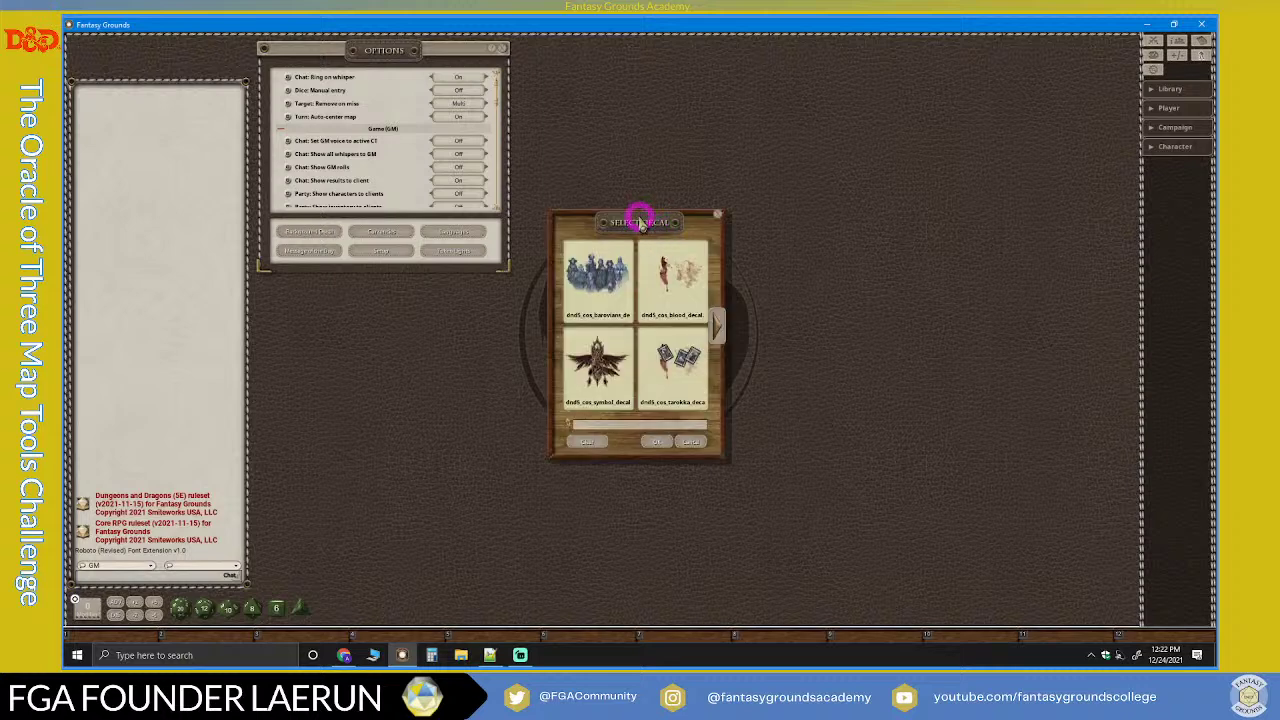
left_click_drag(639, 222, 614, 53)
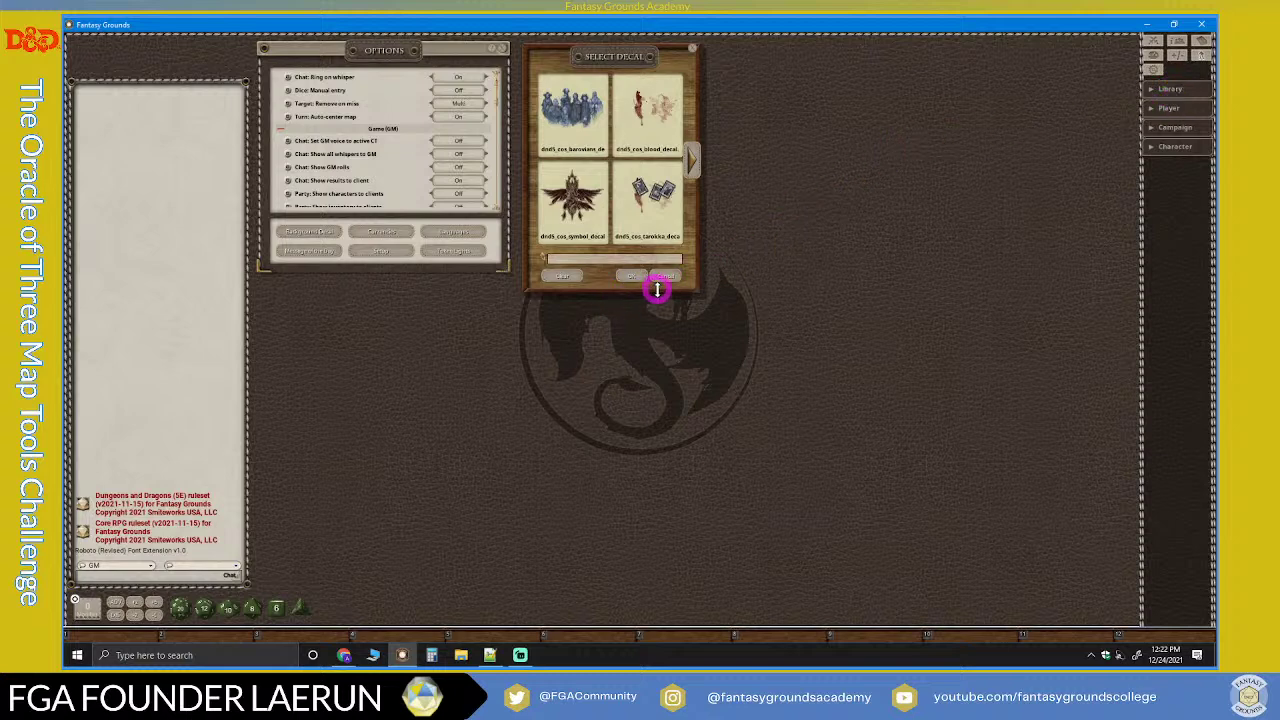
left_click_drag(657, 288, 840, 222)
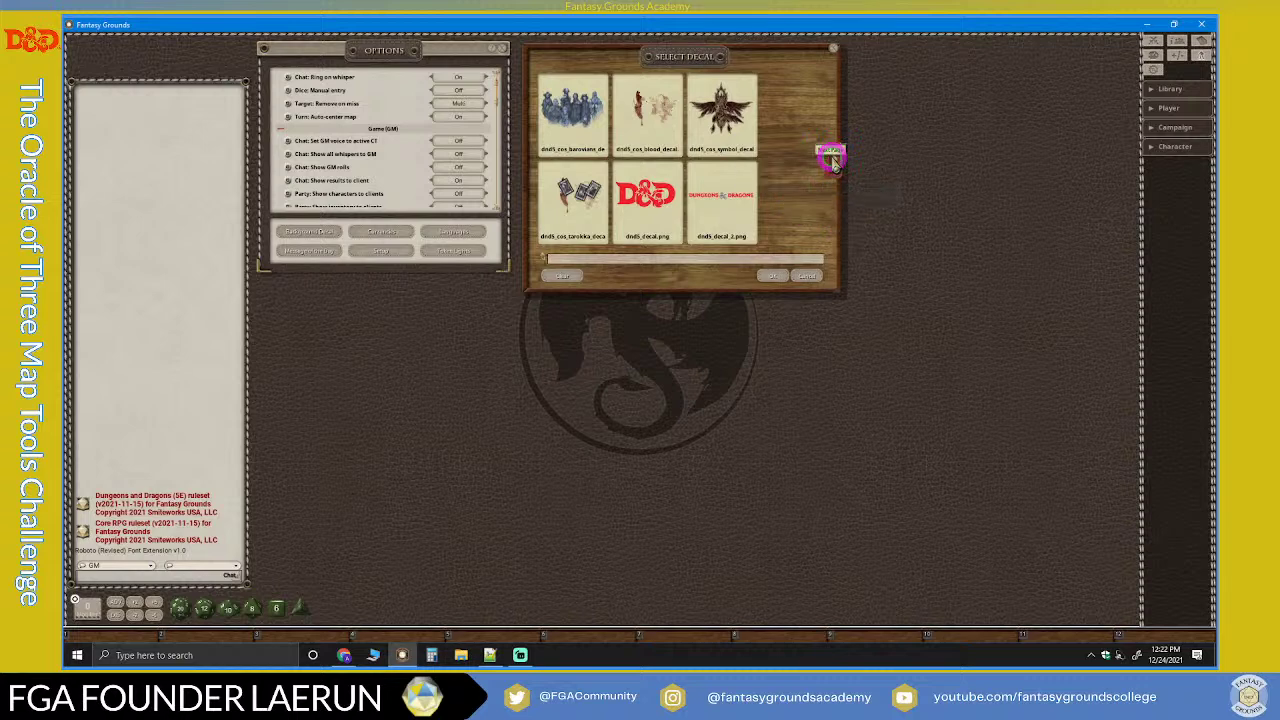
left_click(832, 160)
left_click(832, 160)
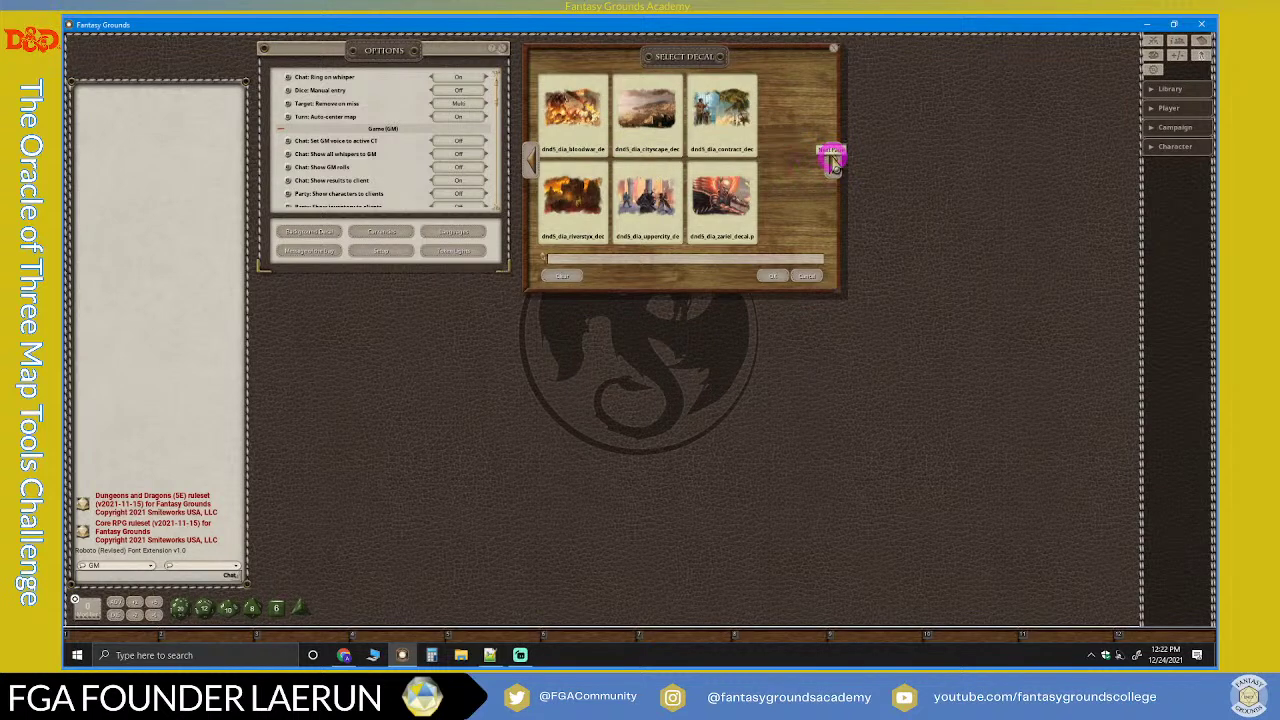
left_click(833, 162)
left_click(833, 162)
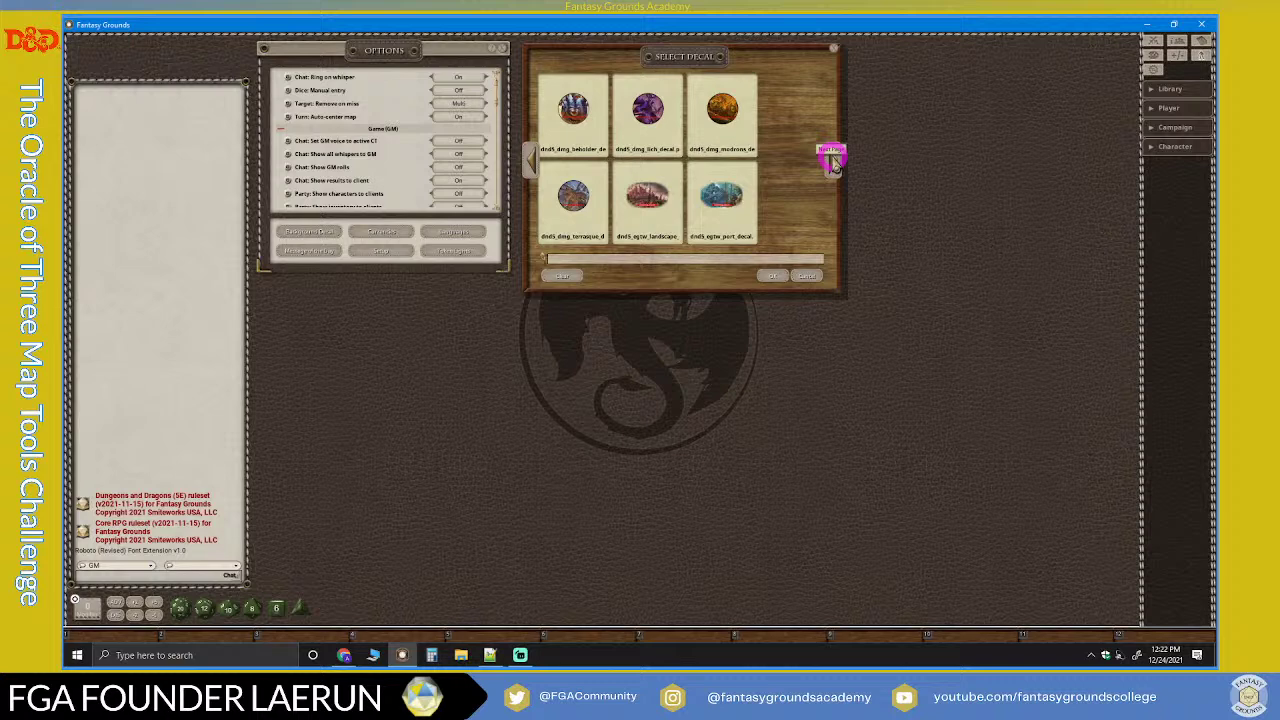
left_click(833, 162)
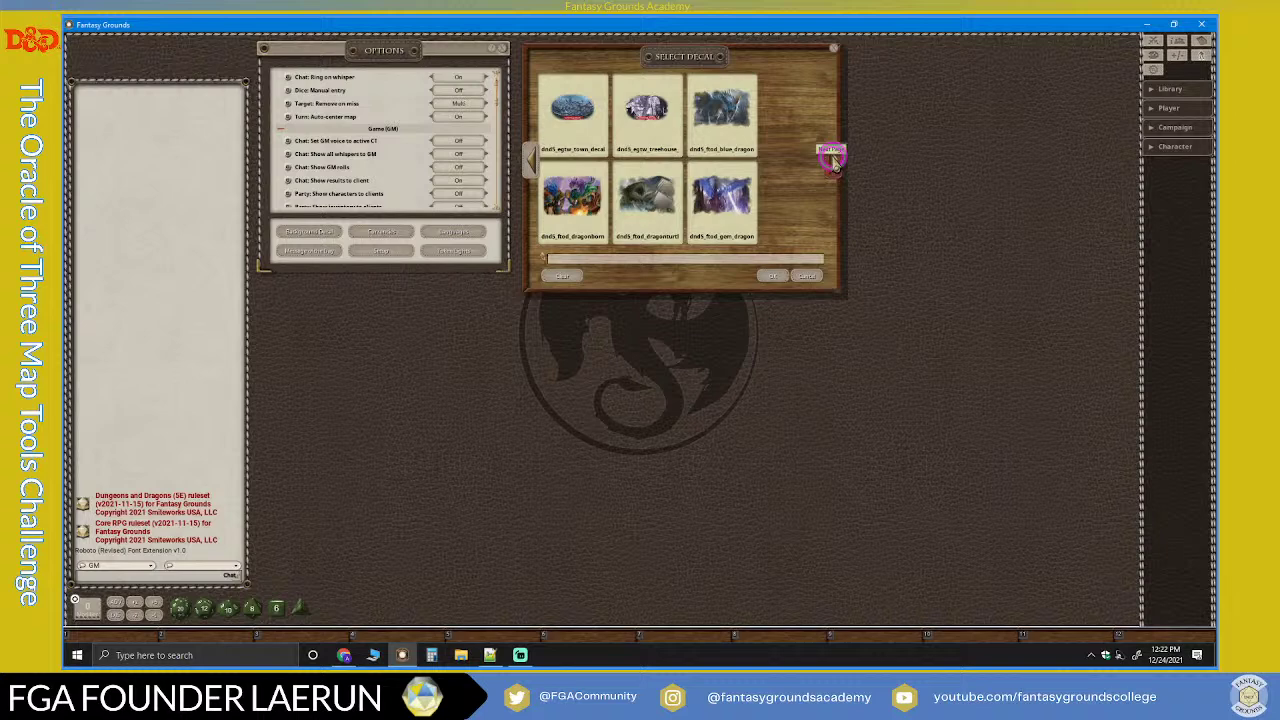
left_click(833, 162)
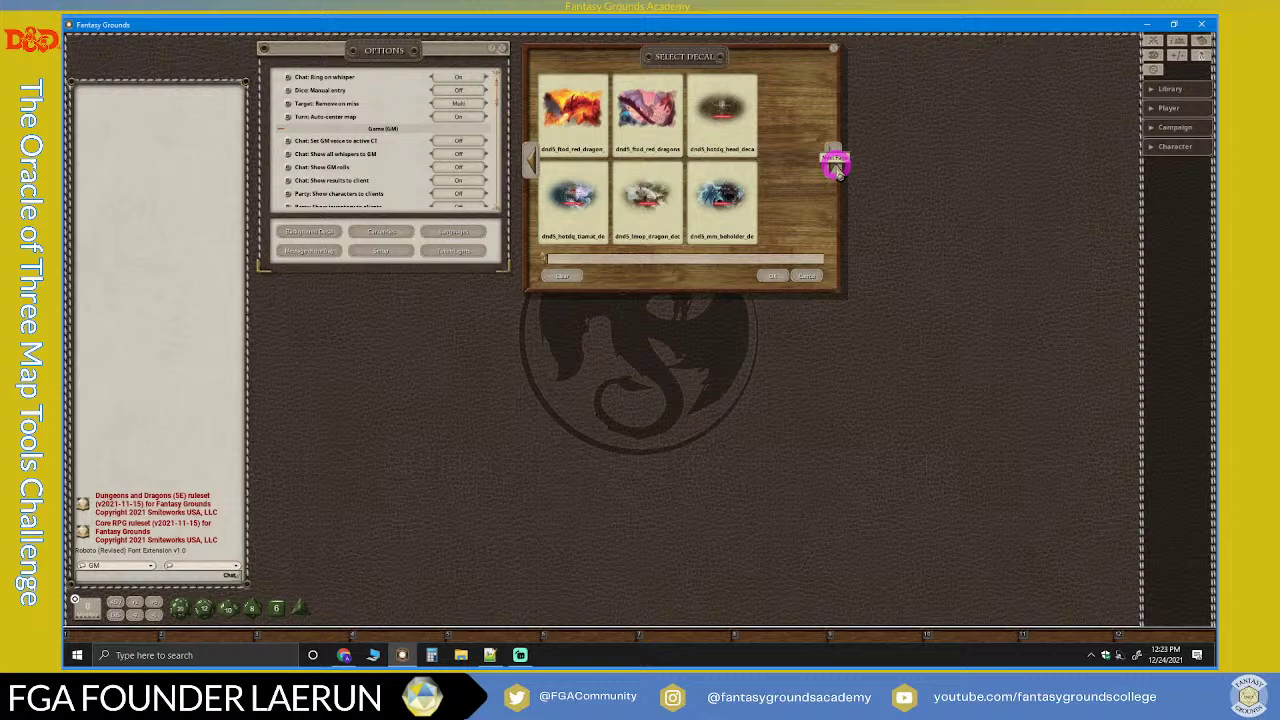
left_click(836, 167)
left_click(828, 164)
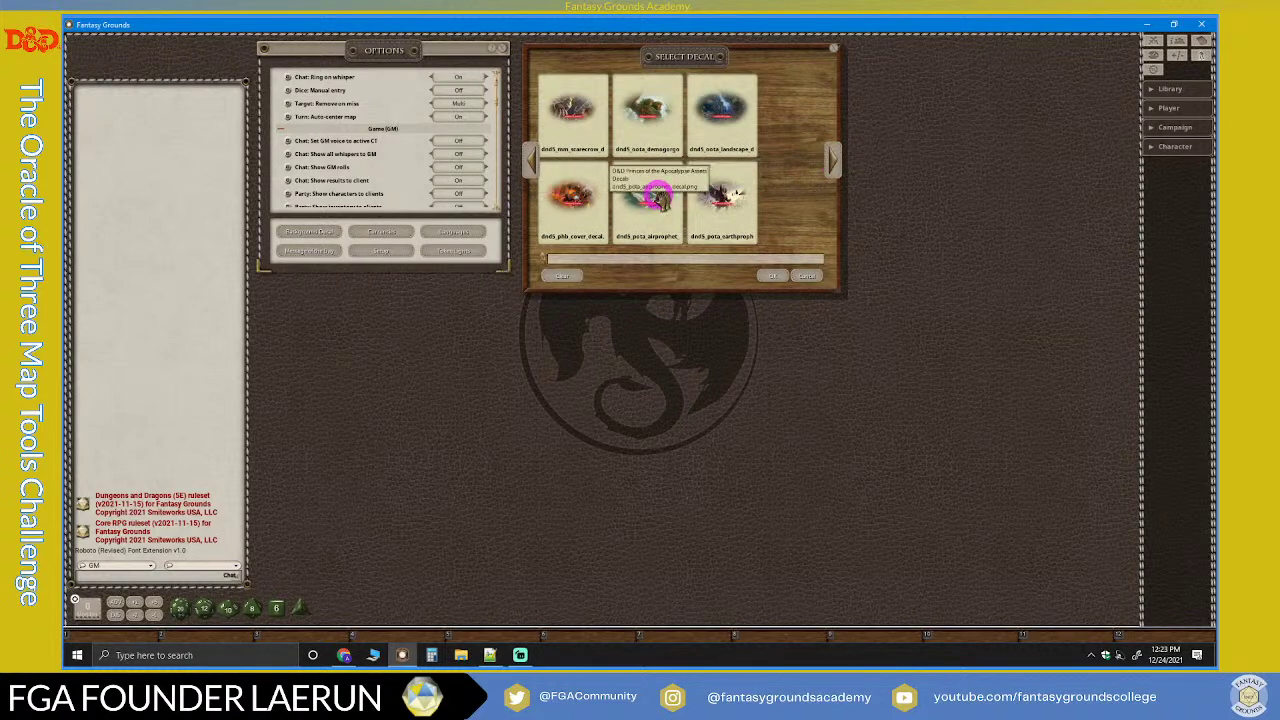
Step: Try the PHB cover art as the desktop decal, then clear it
left_click(571, 196)
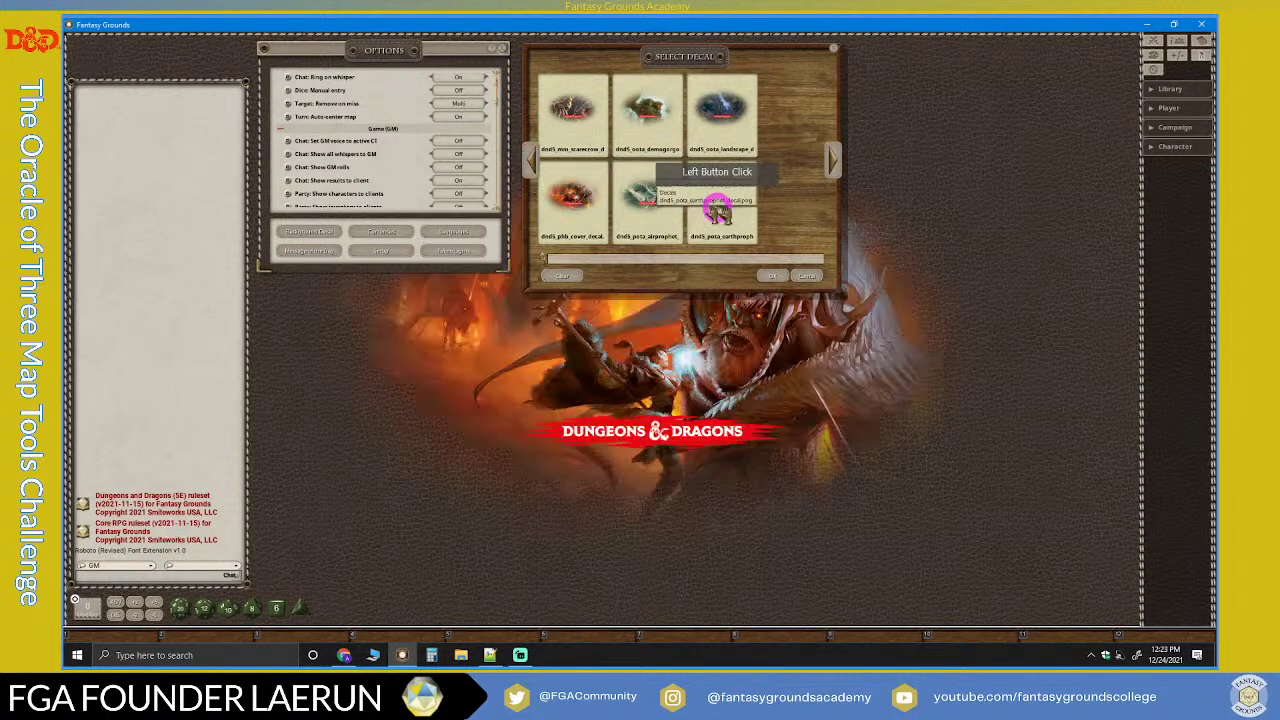
left_click_drag(728, 52, 958, 66)
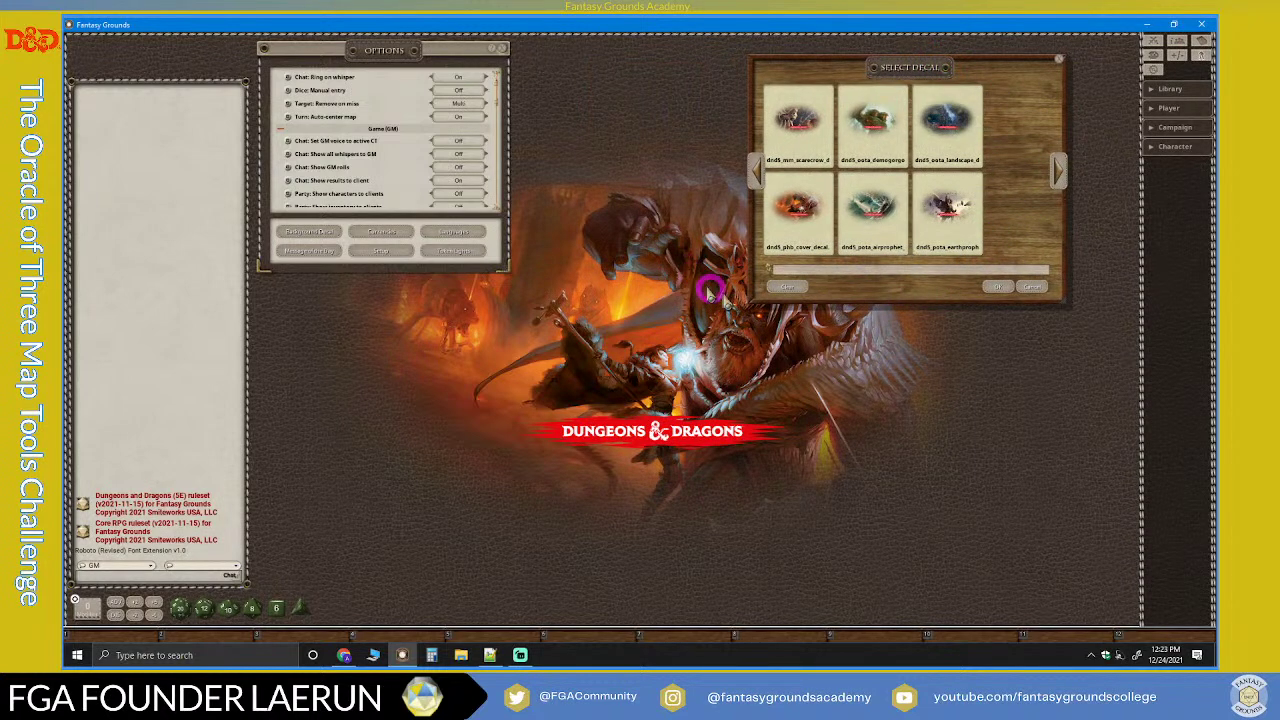
left_click(790, 288)
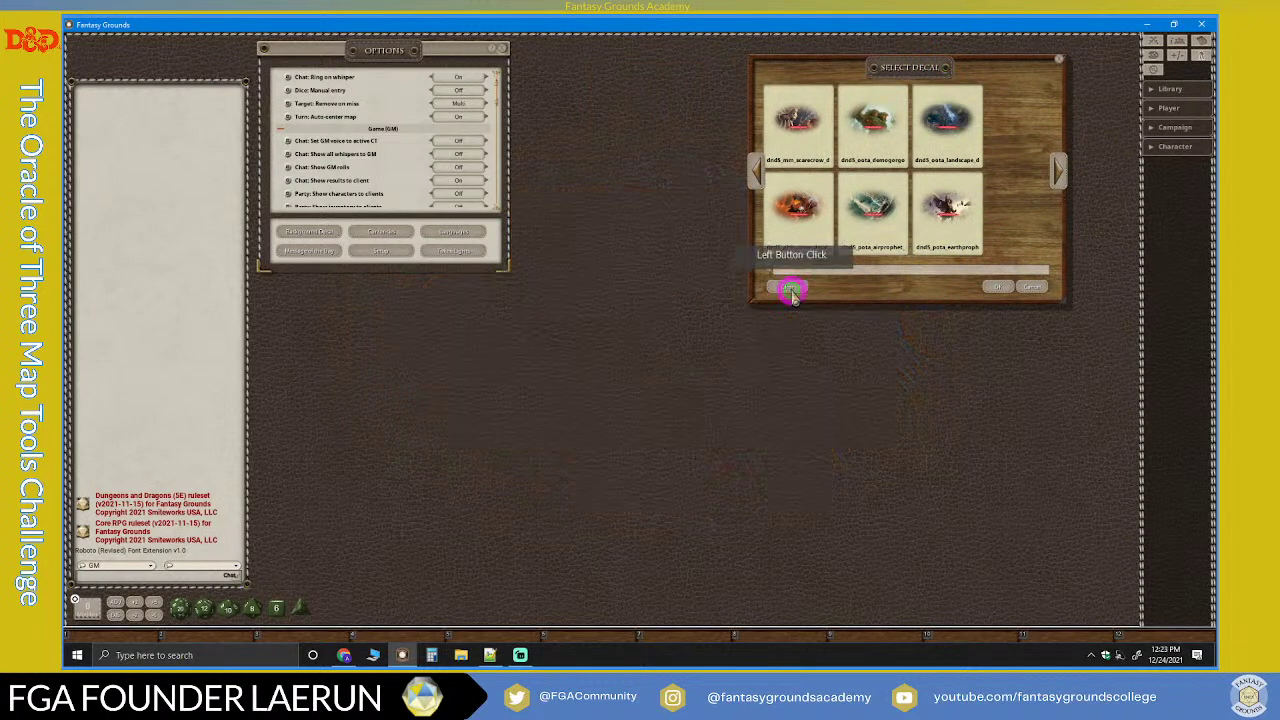
Step: Page ten times to the Witchlight decals and set the Kelek wizard as the desktop decal
left_click(1055, 168)
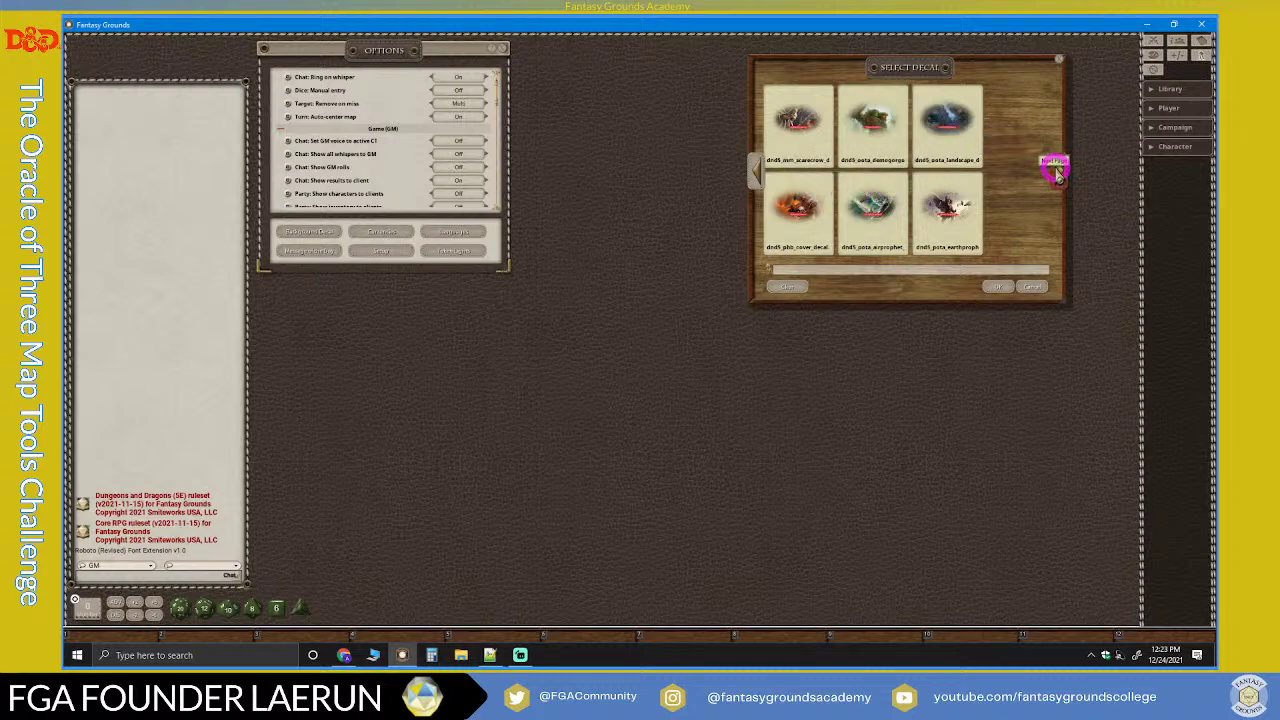
left_click(1058, 170)
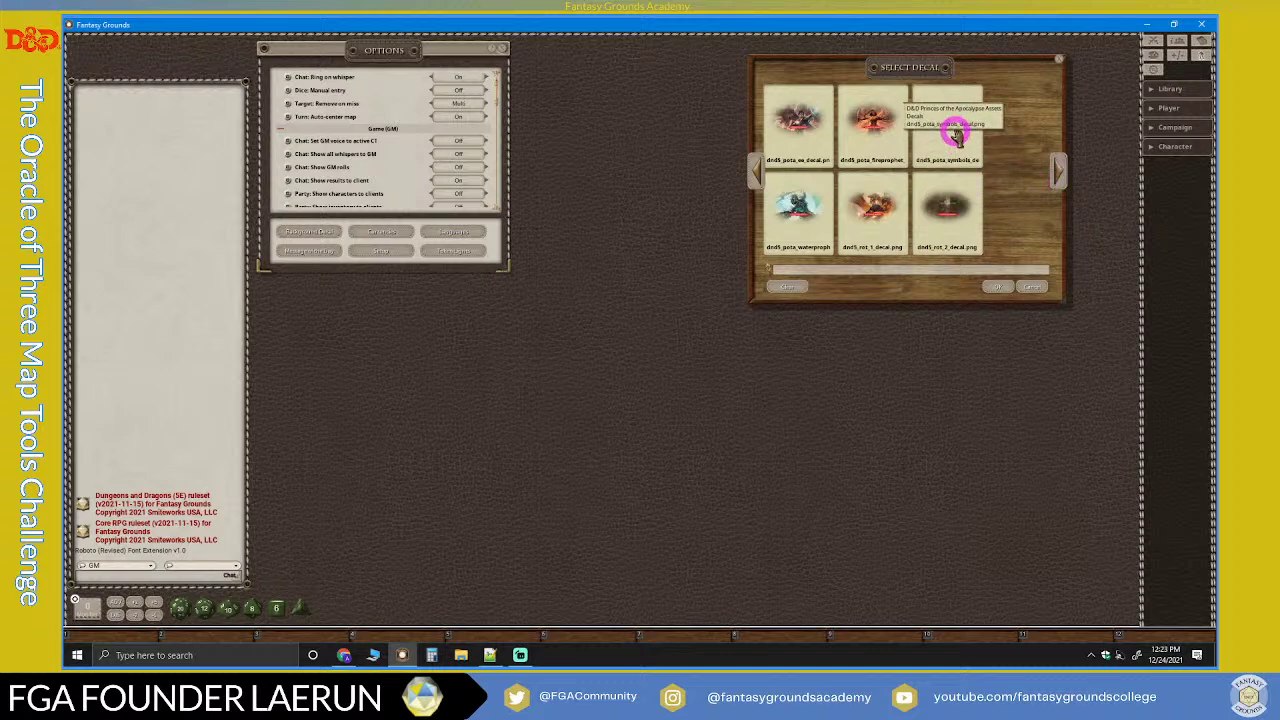
left_click(1057, 172)
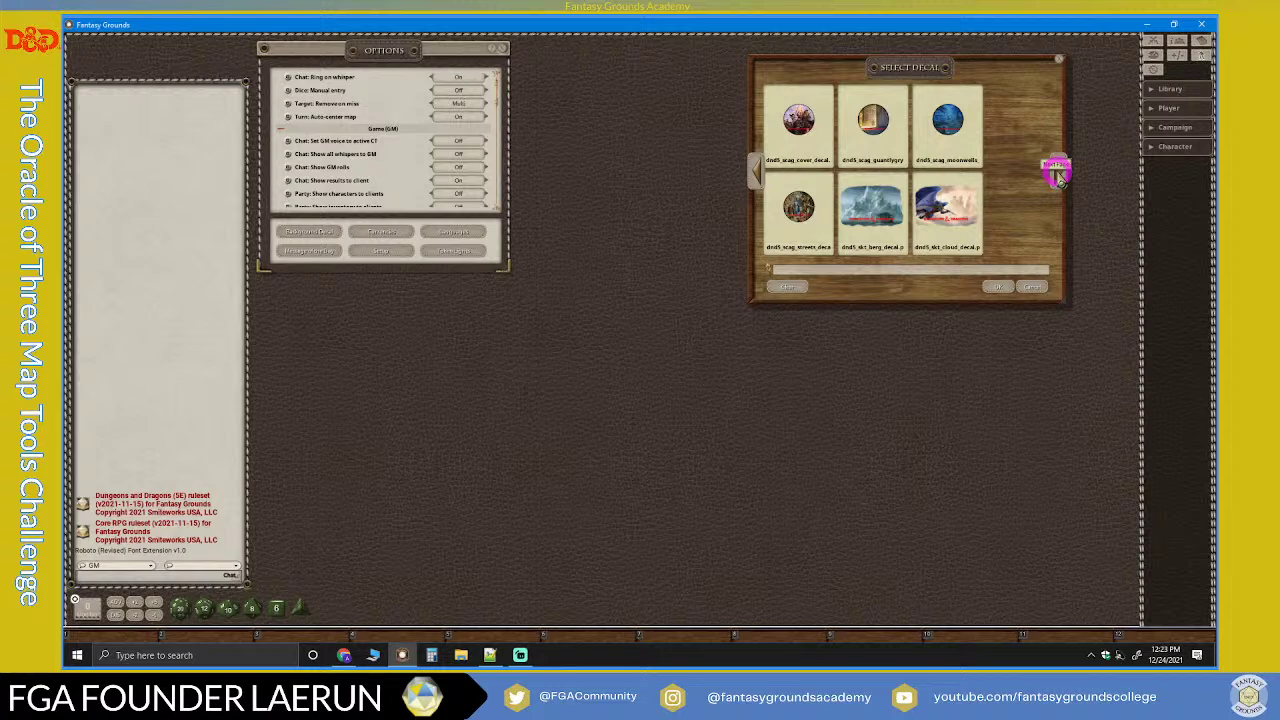
left_click(1057, 172)
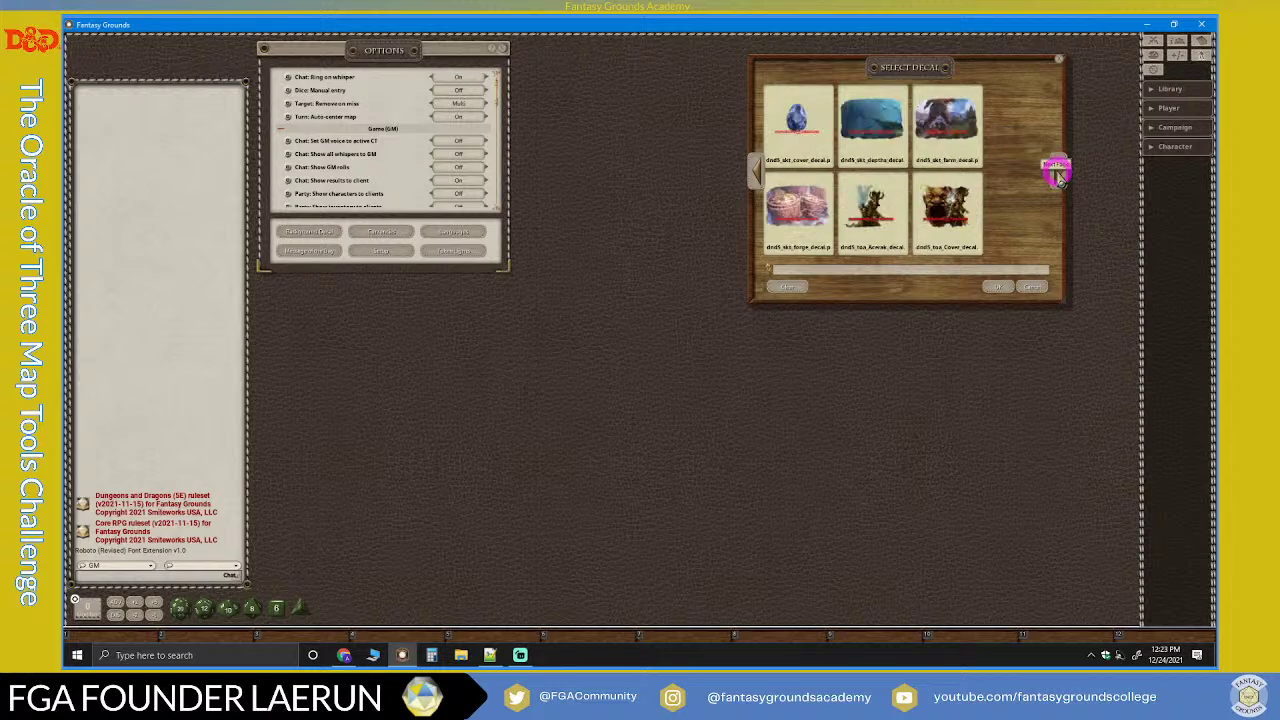
left_click(1057, 172)
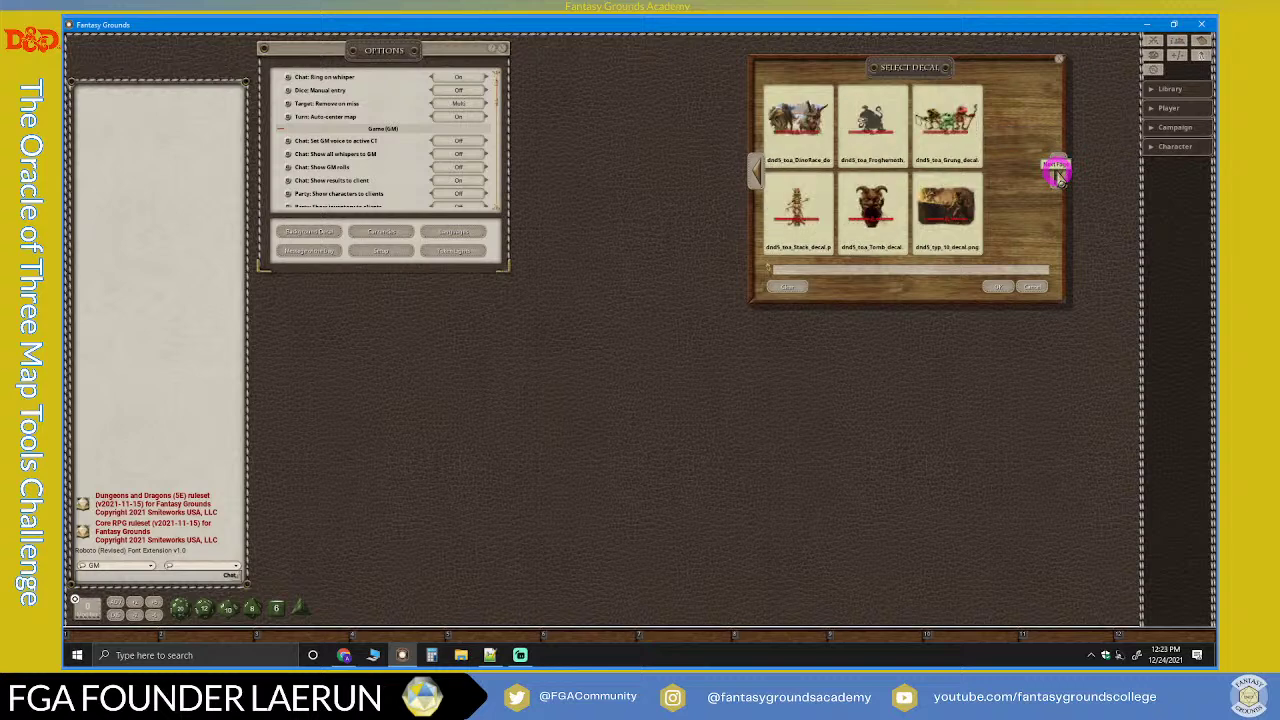
left_click(1057, 172)
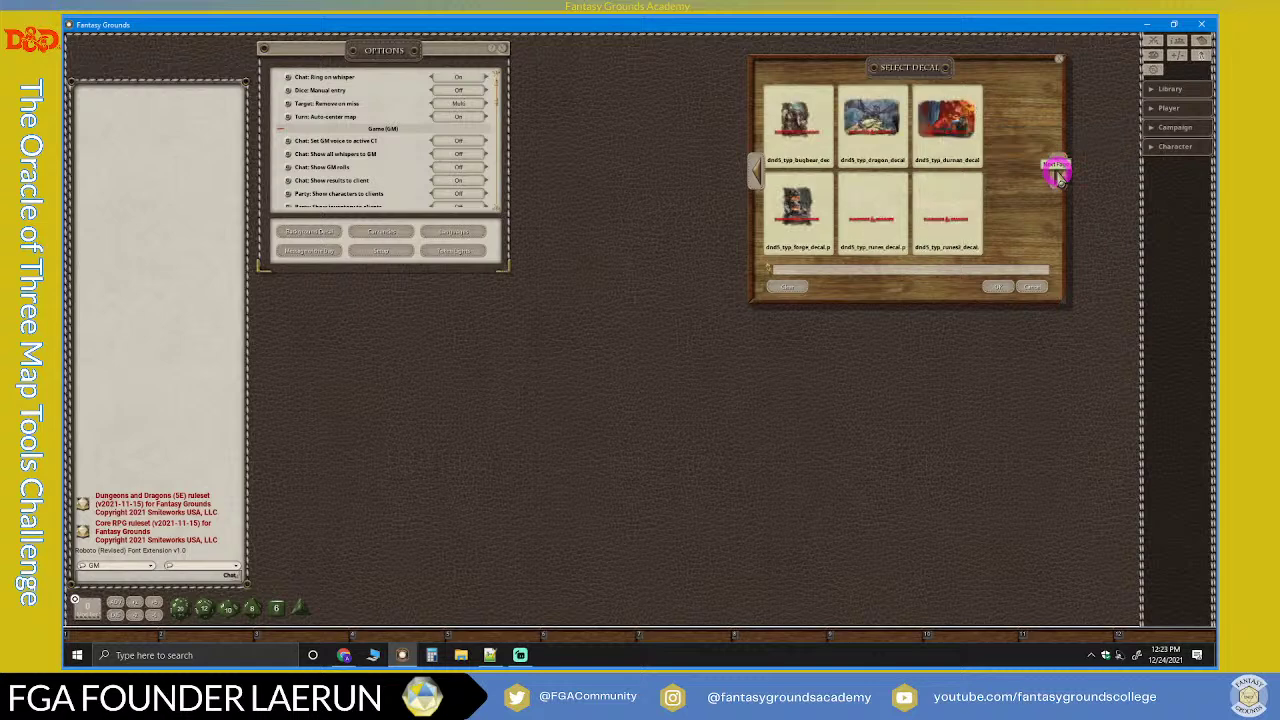
left_click(1057, 172)
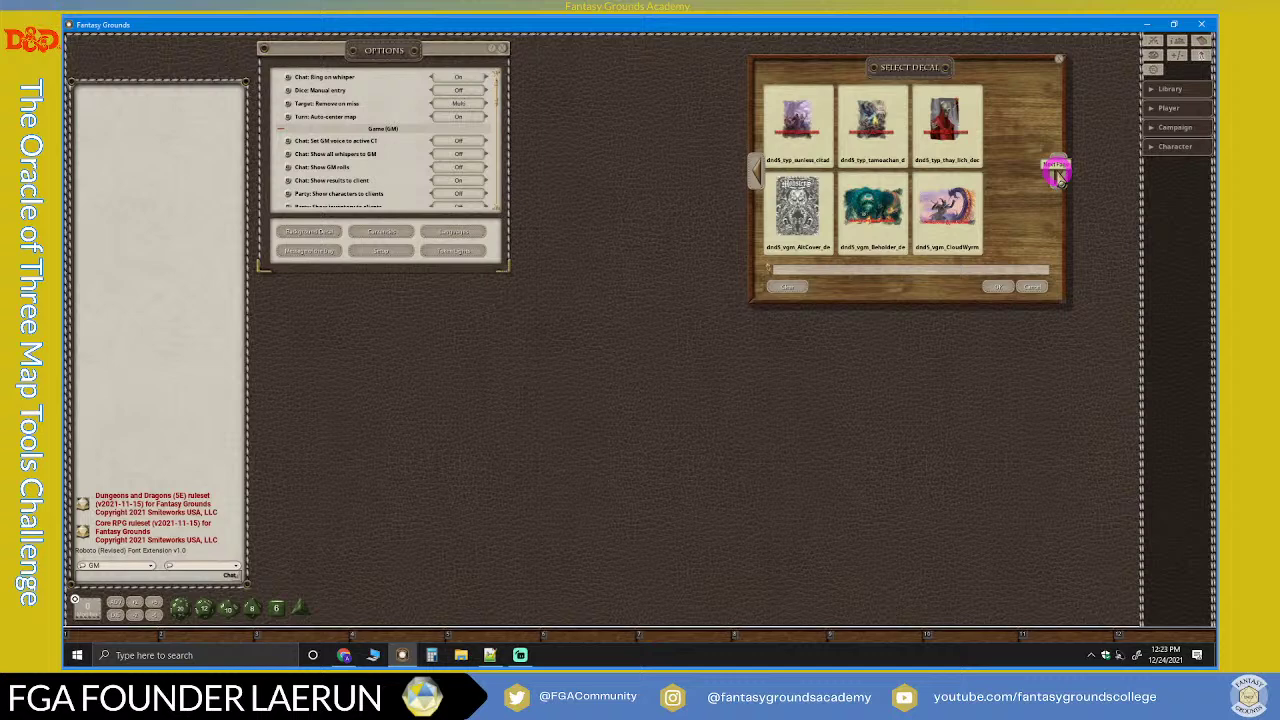
left_click(1057, 172)
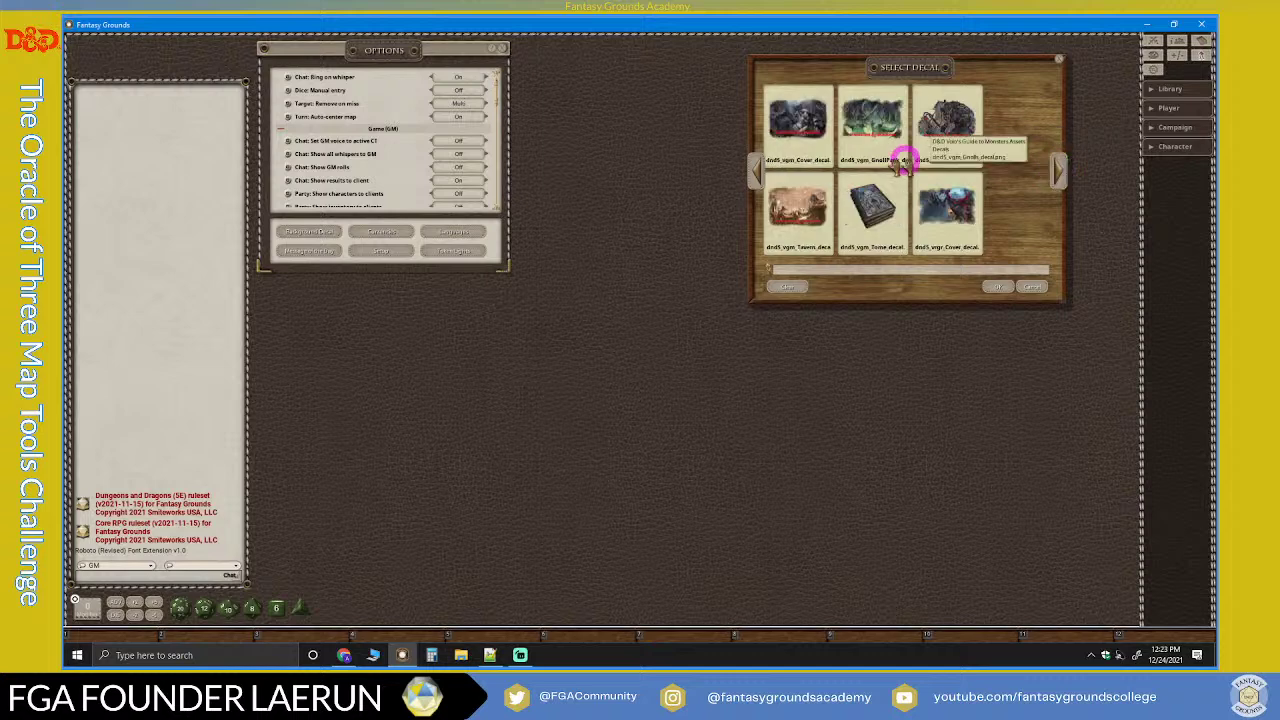
left_click(1058, 172)
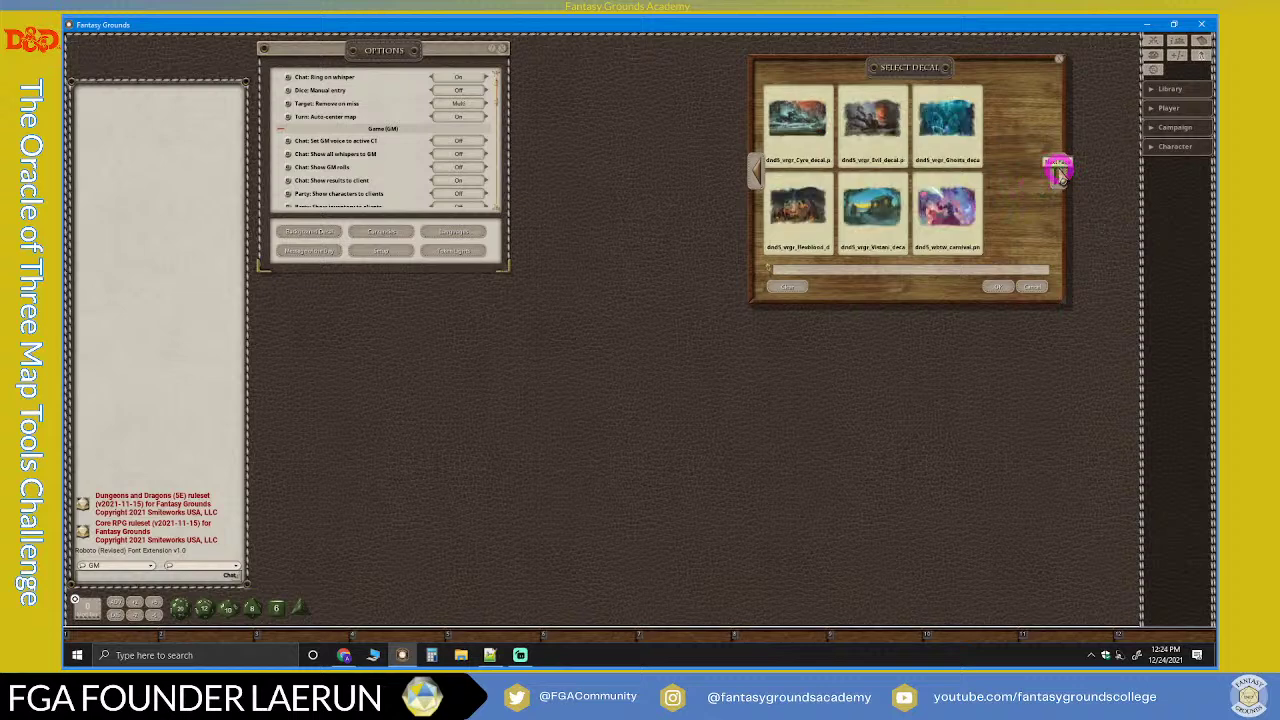
left_click(1058, 172)
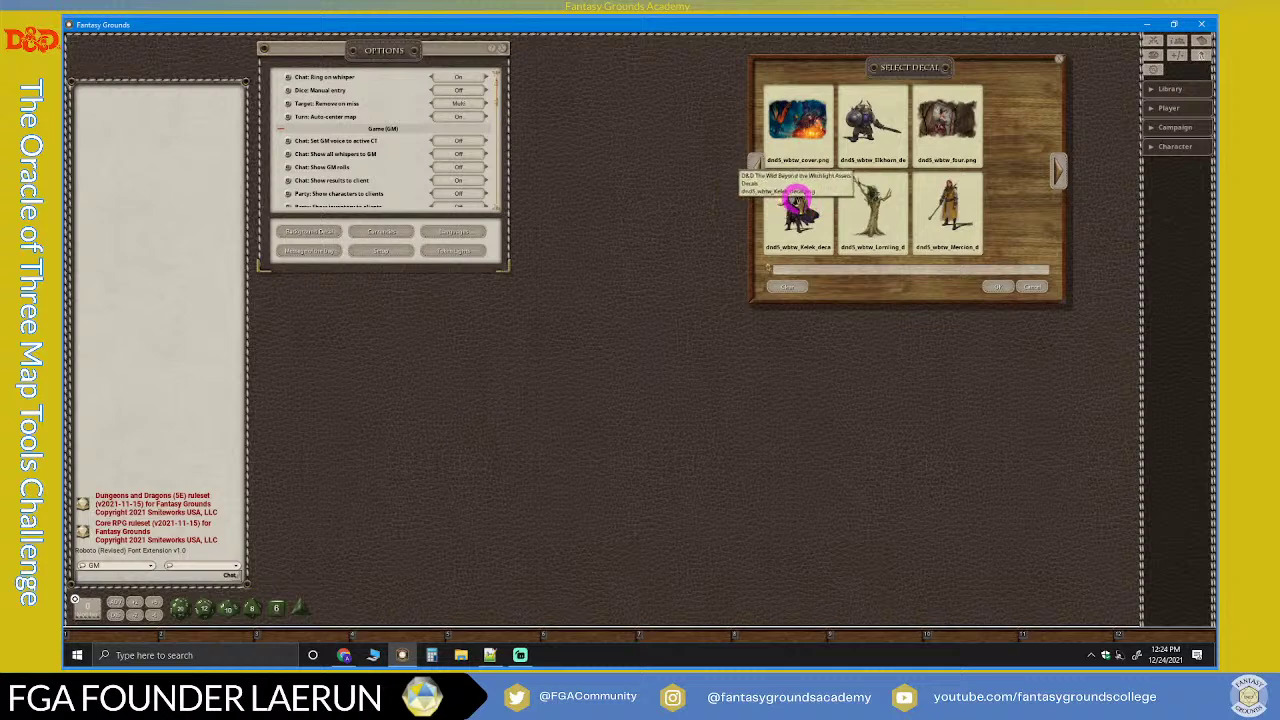
left_click(797, 210)
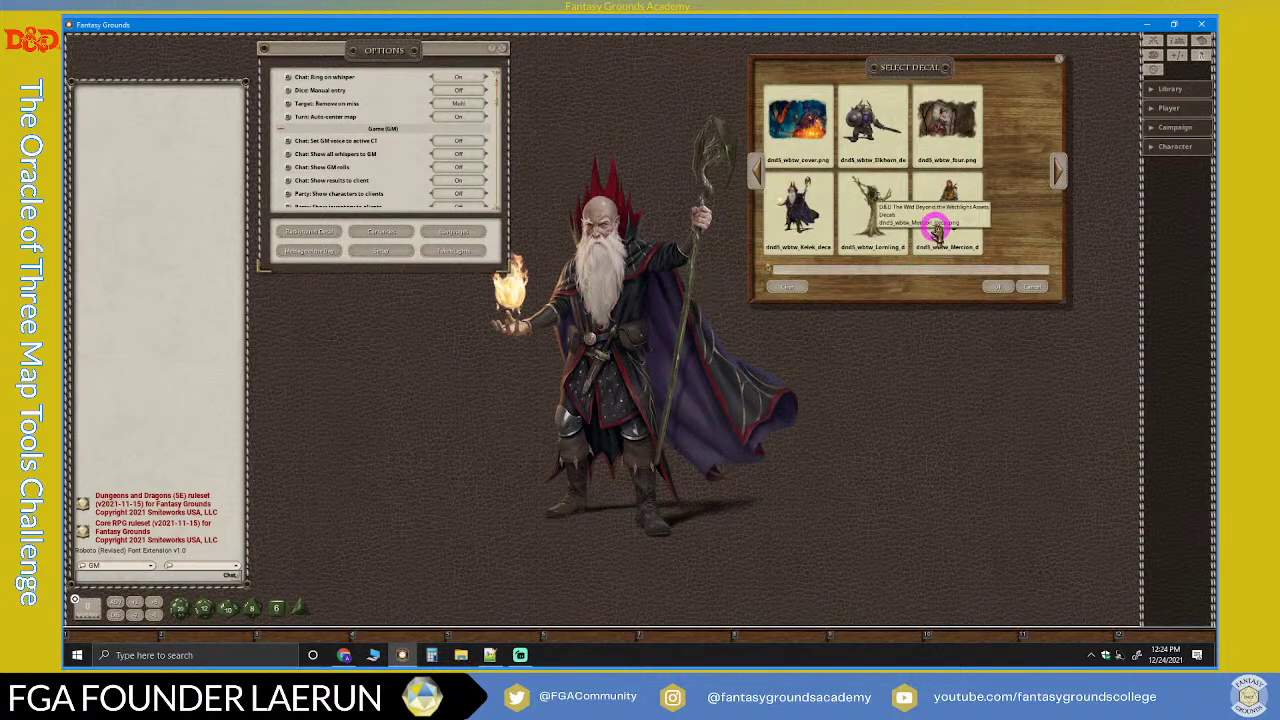
left_click(1002, 288)
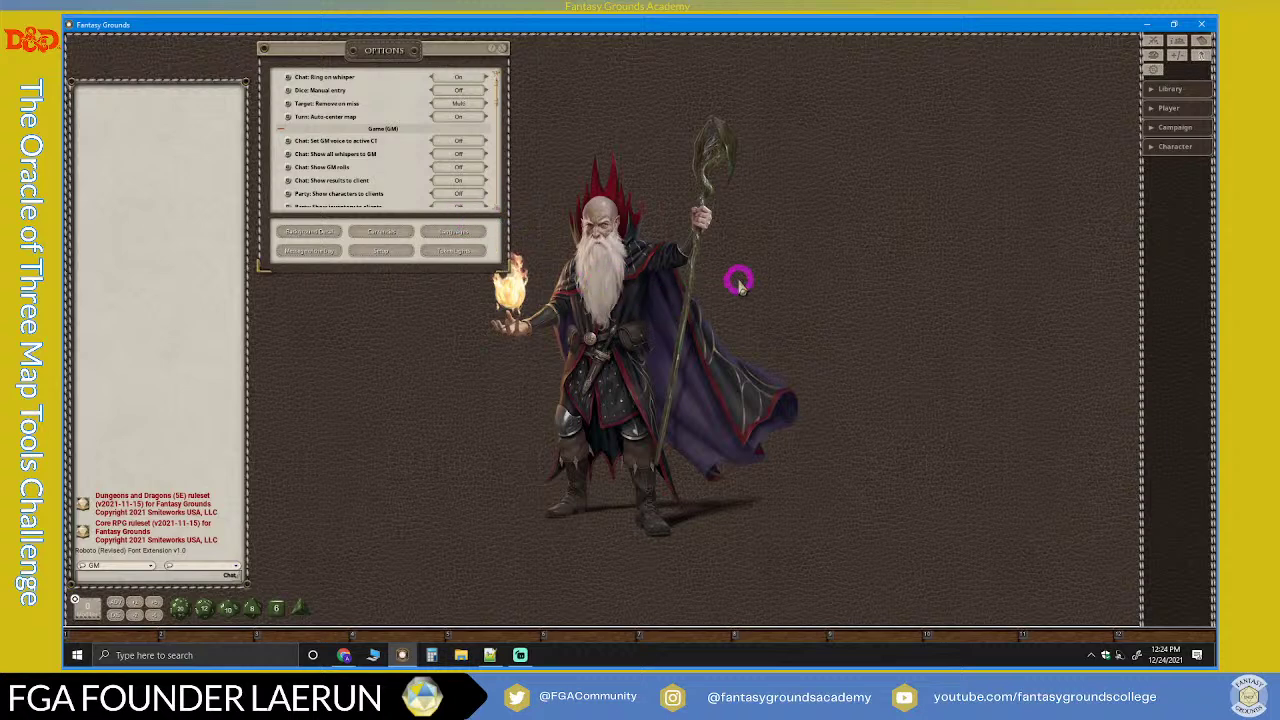
scroll(430, 199, "down", 2)
scroll(428, 192, "down", 5)
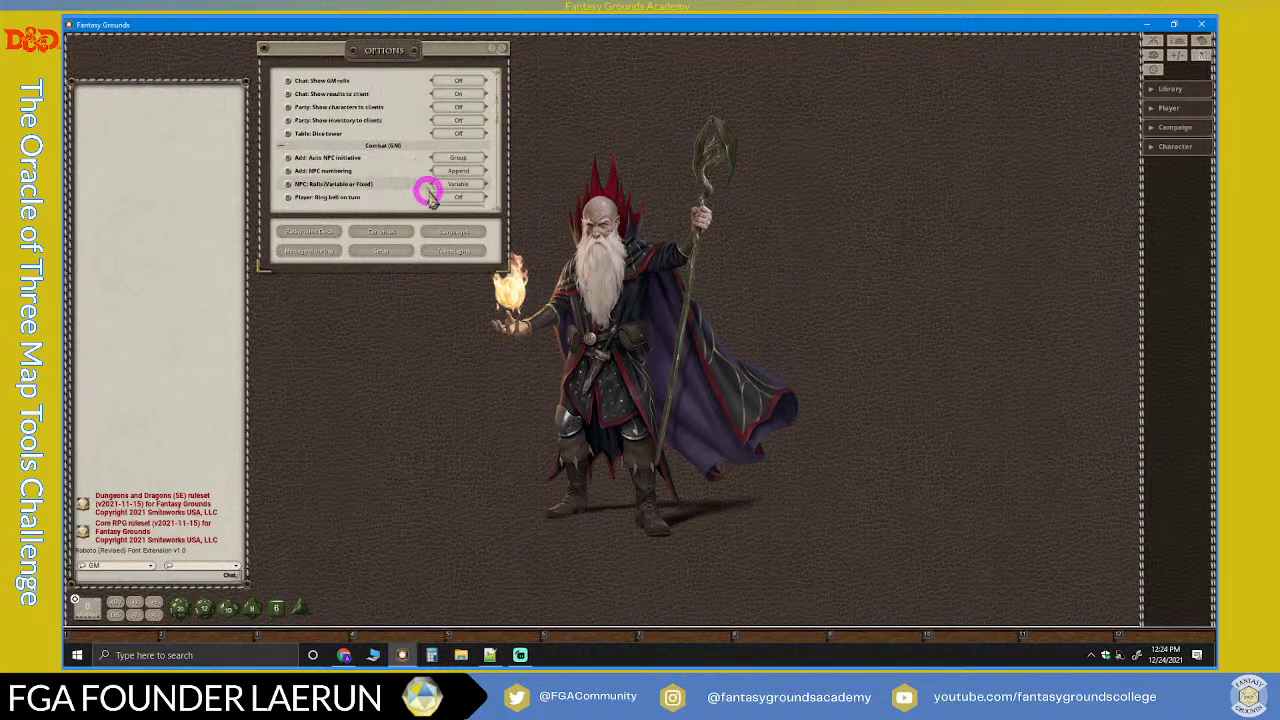
left_click(455, 234)
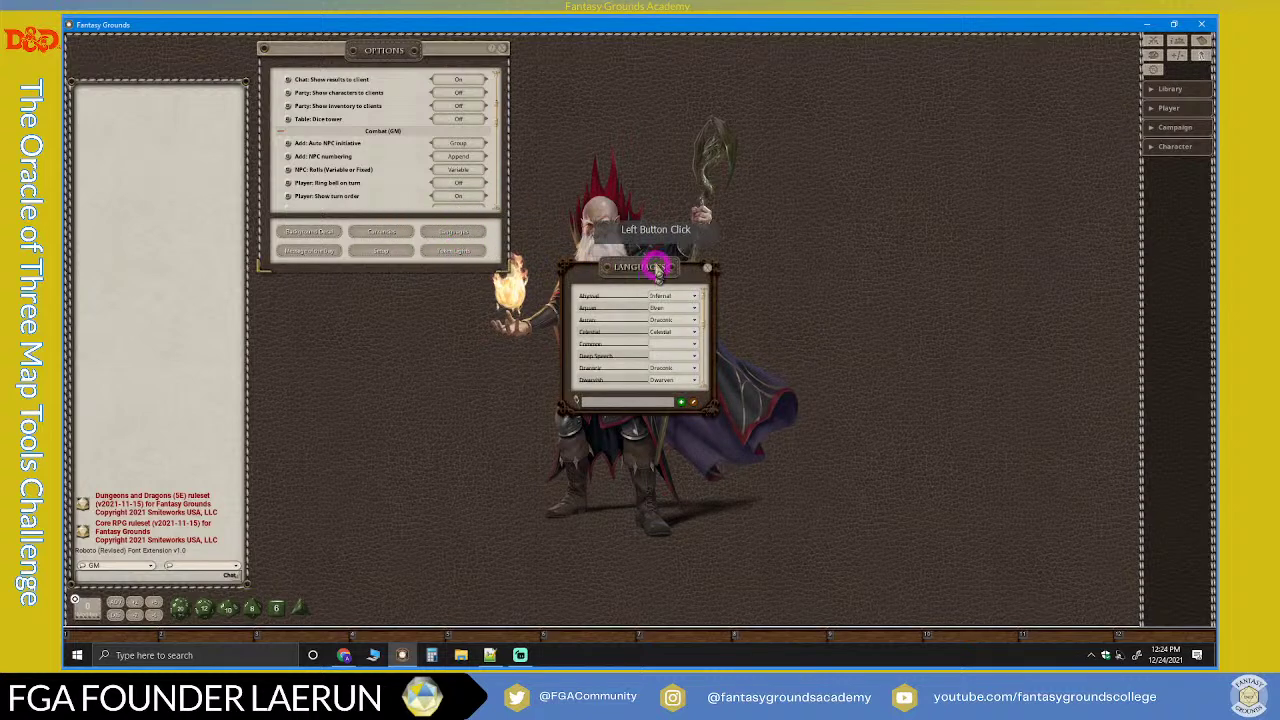
left_click_drag(612, 268, 601, 60)
left_click_drag(648, 190, 640, 266)
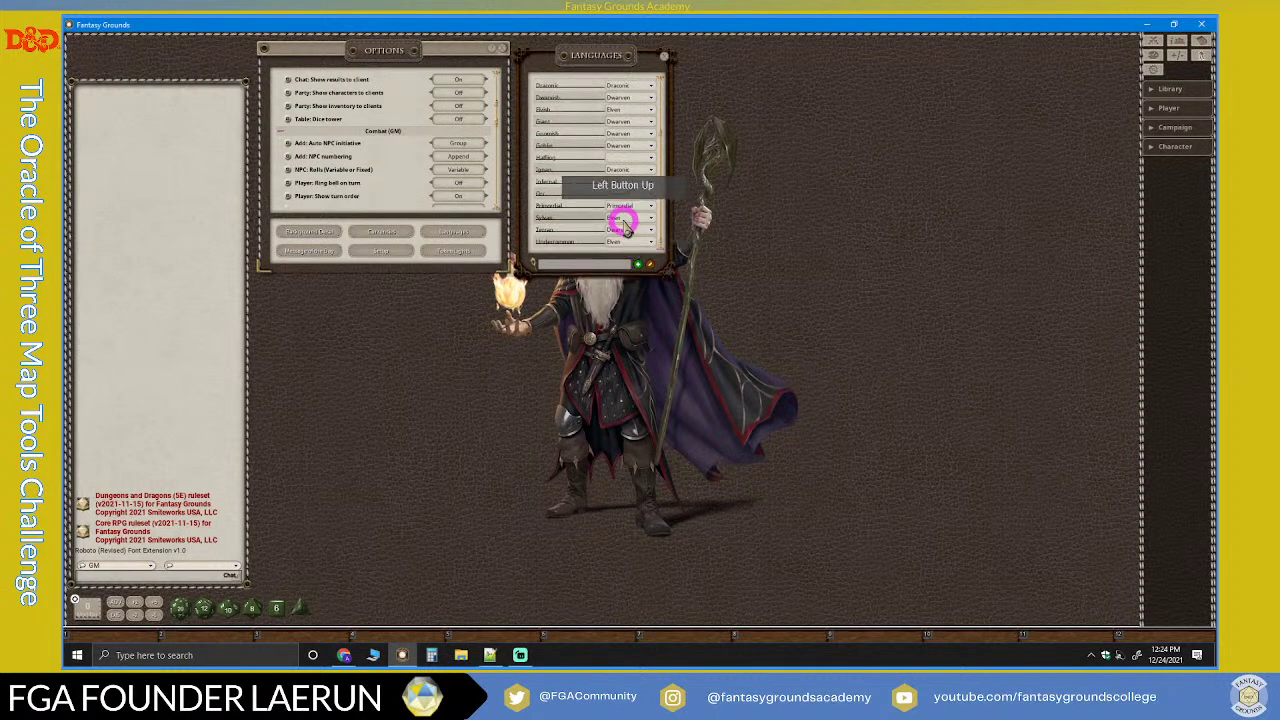
scroll(586, 208, "up", 3)
scroll(584, 212, "down", 2)
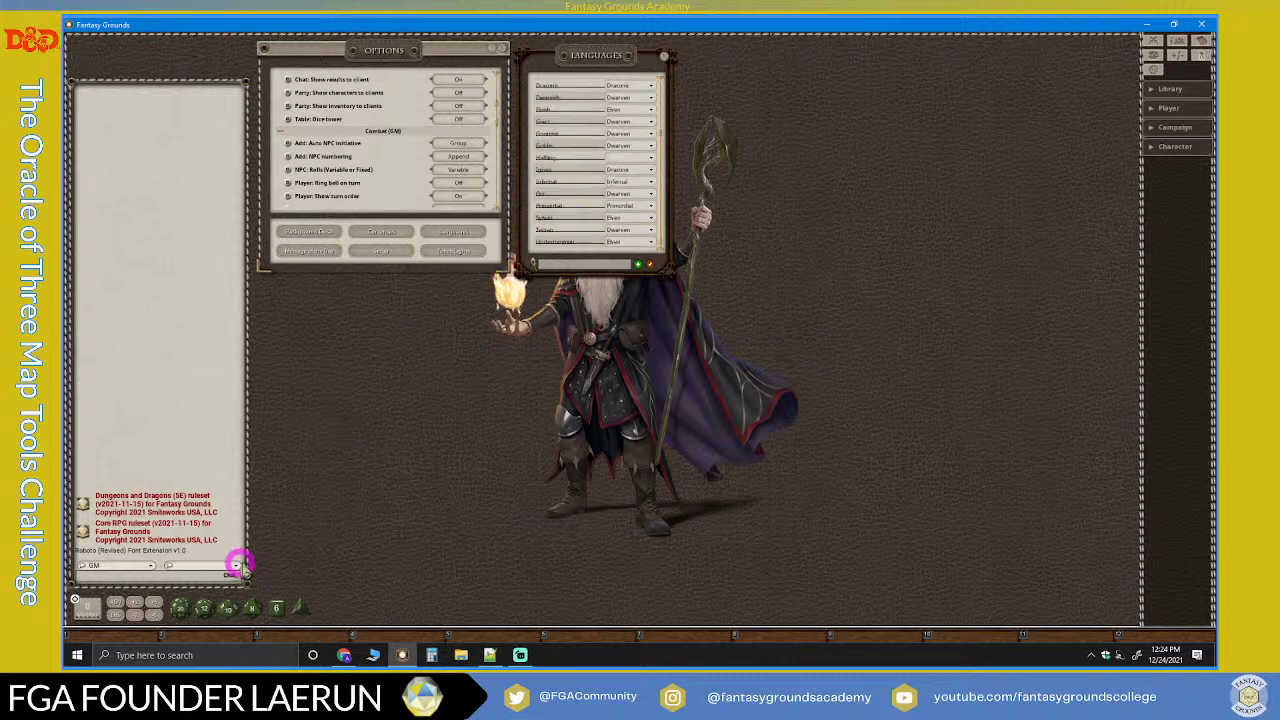
left_click(237, 566)
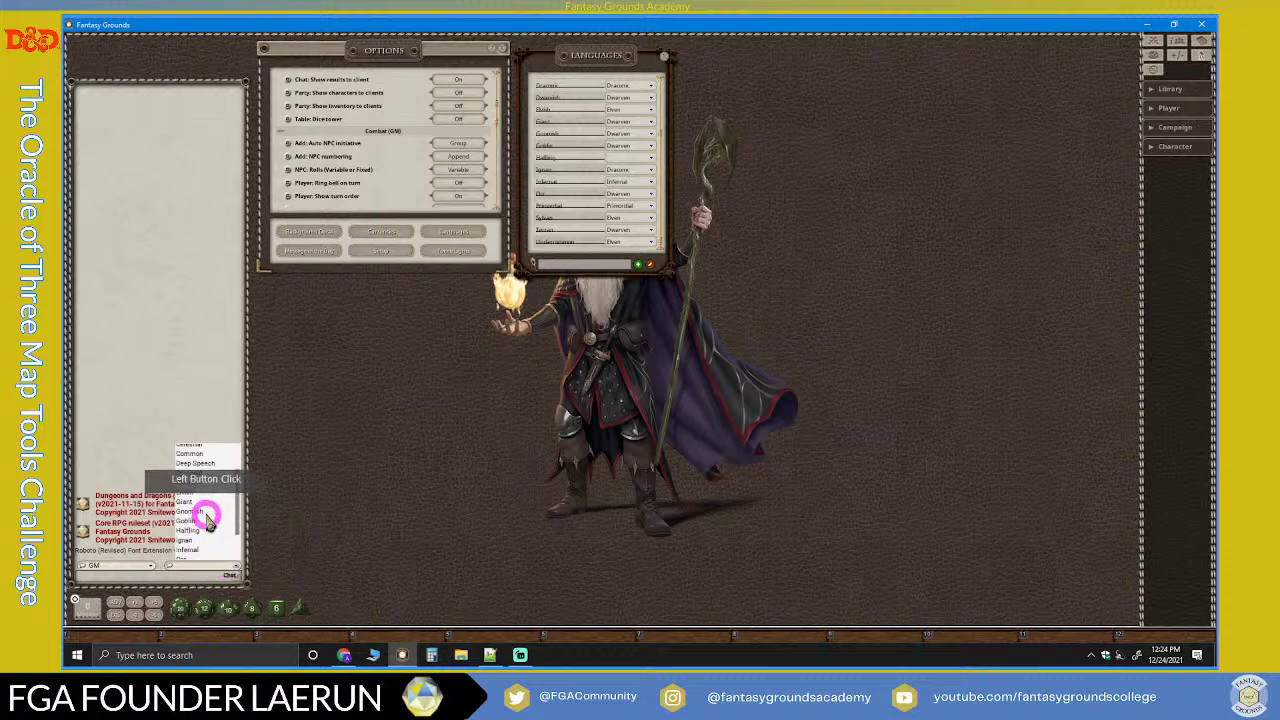
scroll(206, 514, "down", 2)
scroll(206, 514, "up", 2)
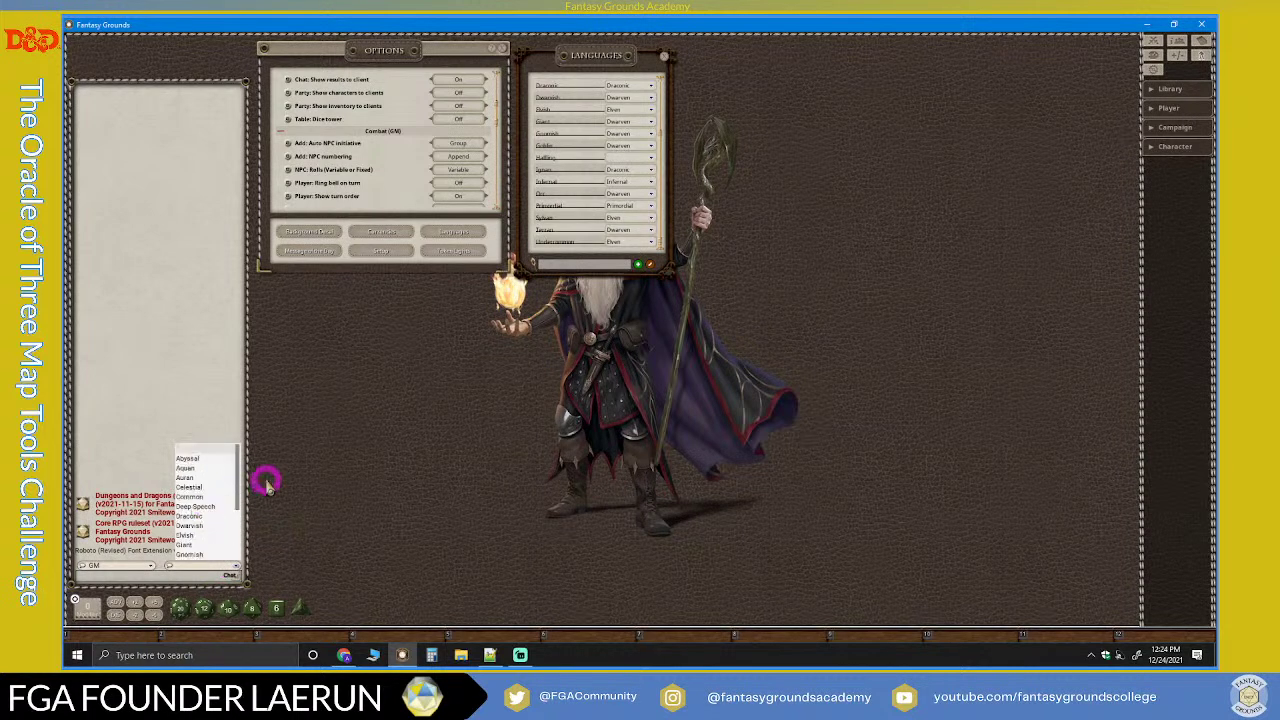
left_click(414, 306)
left_click(672, 61)
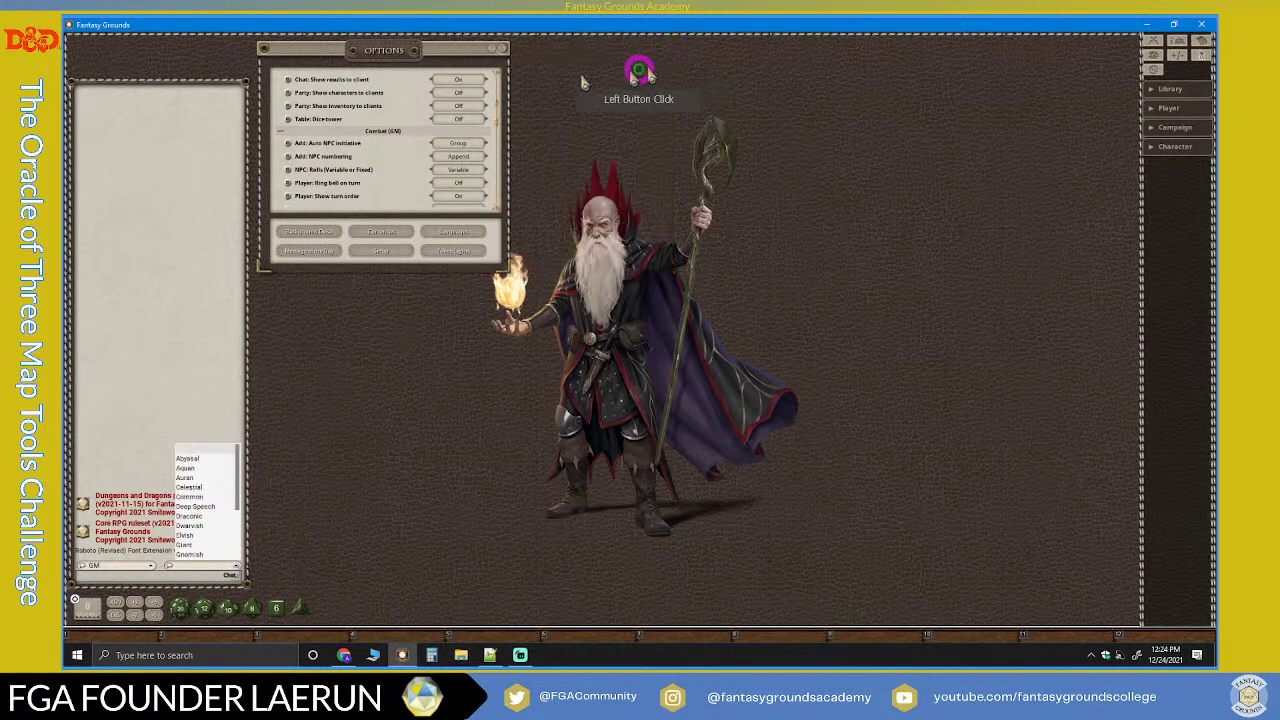
Step: Close Options, open the Modules window from the library, and move it aside and stretch it taller
left_click(505, 50)
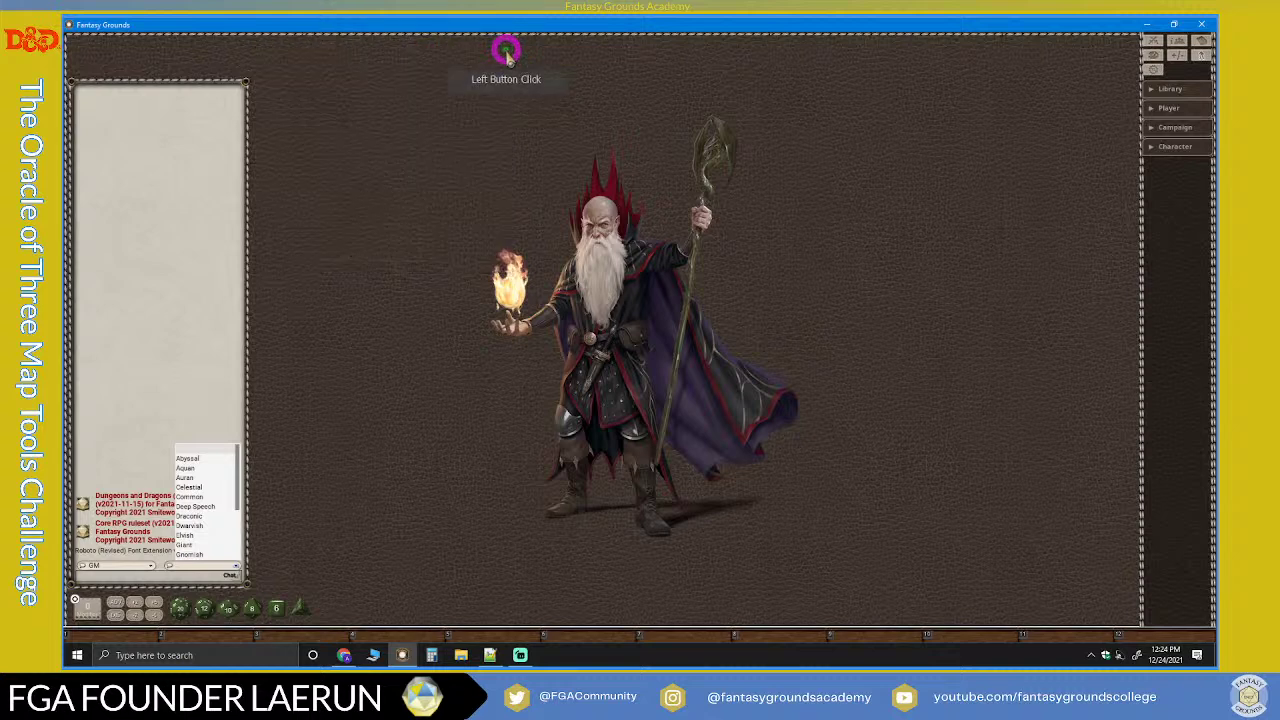
left_click(1153, 92)
left_click(1183, 127)
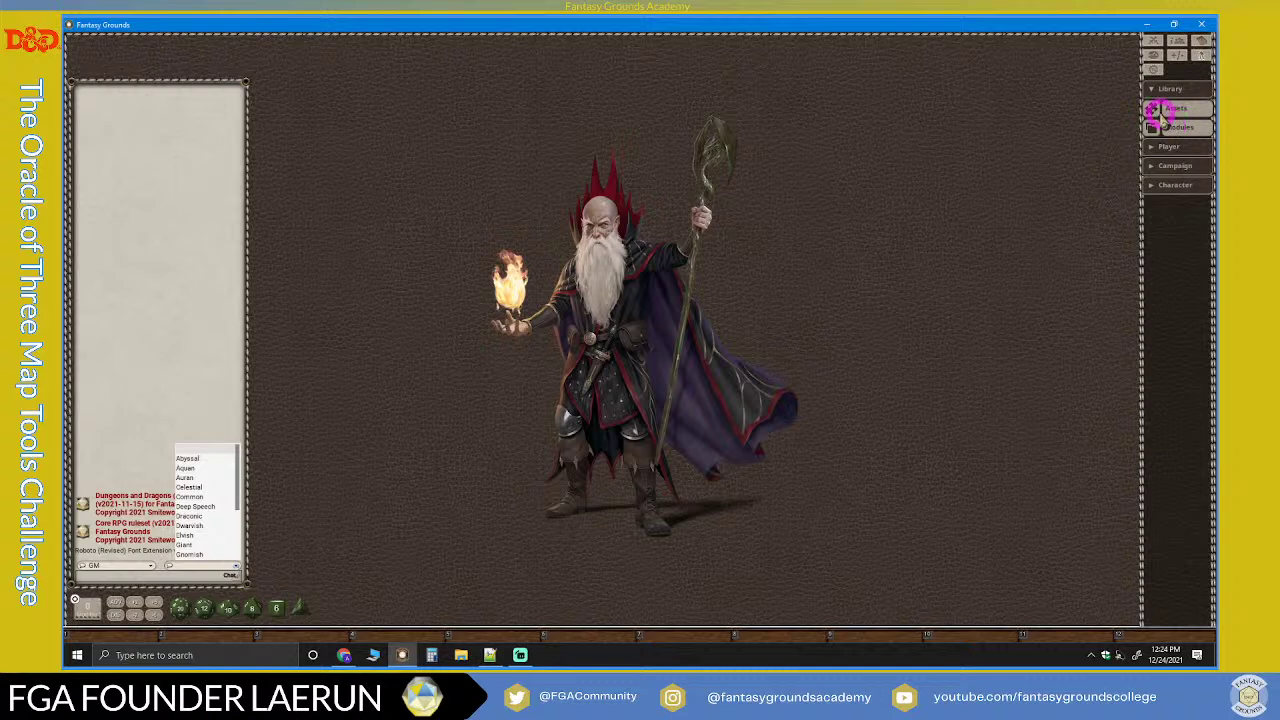
left_click(1172, 129)
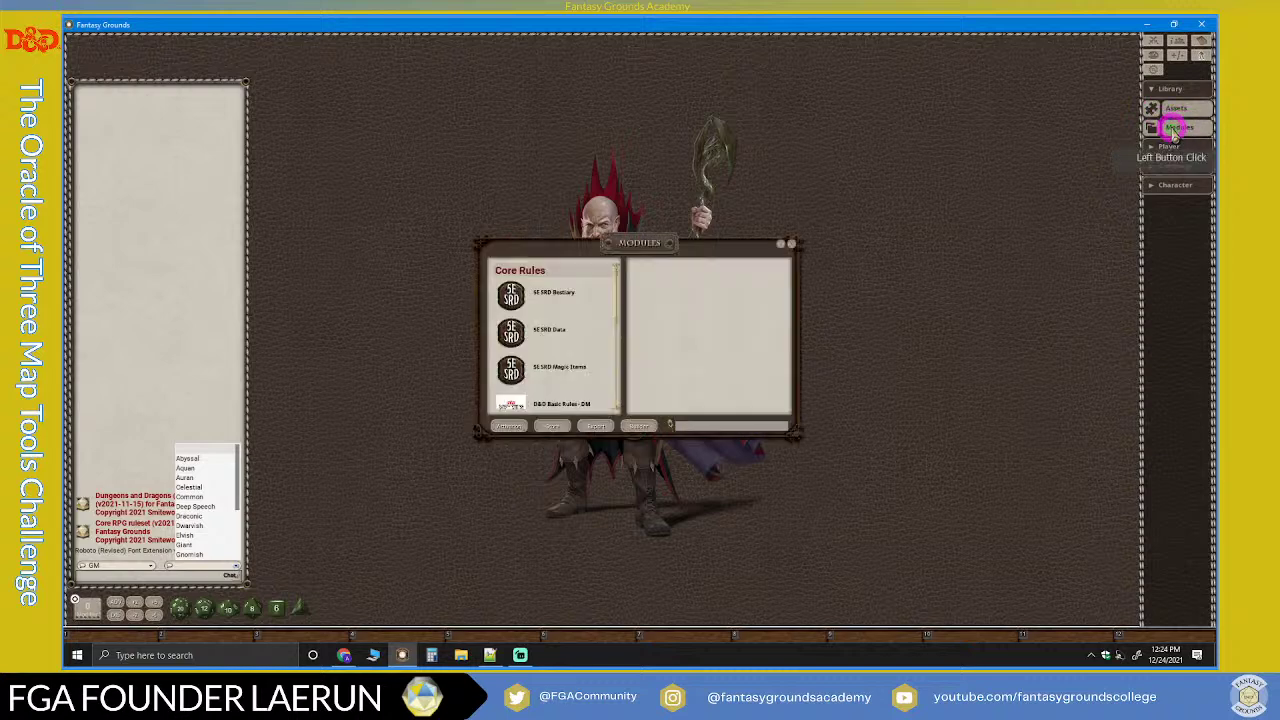
left_click_drag(676, 247, 944, 54)
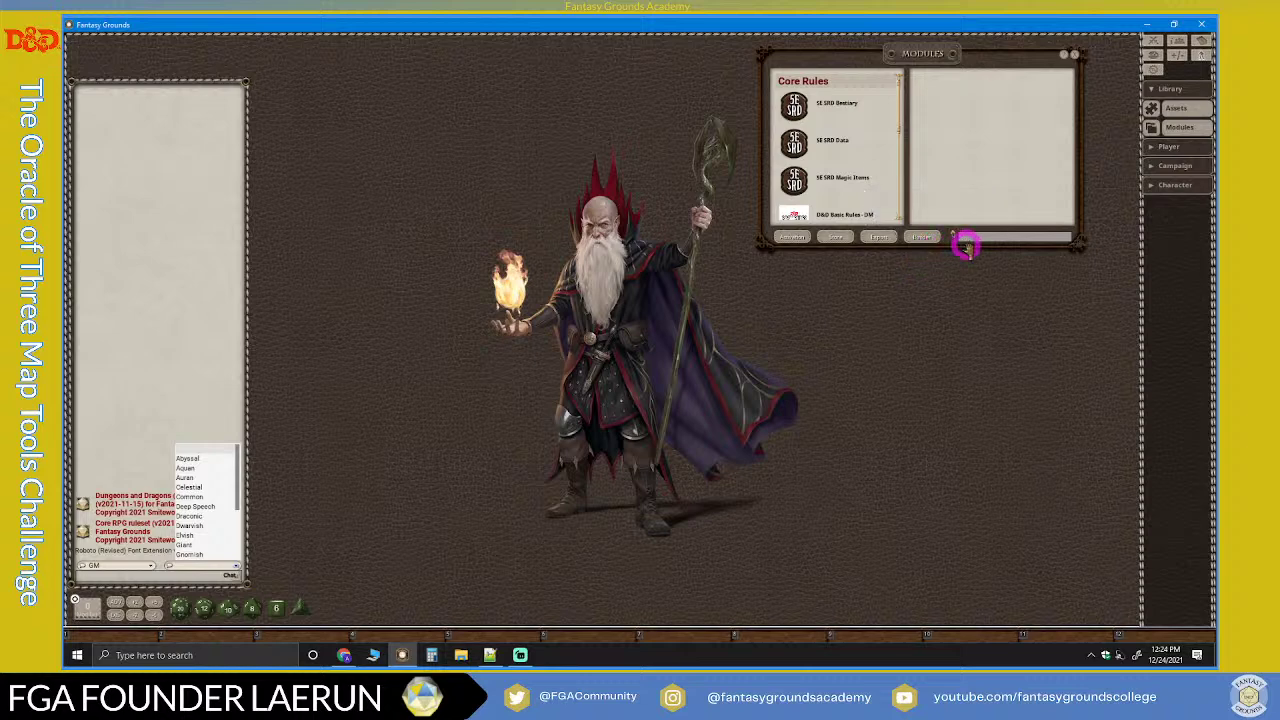
left_click_drag(965, 247, 951, 467)
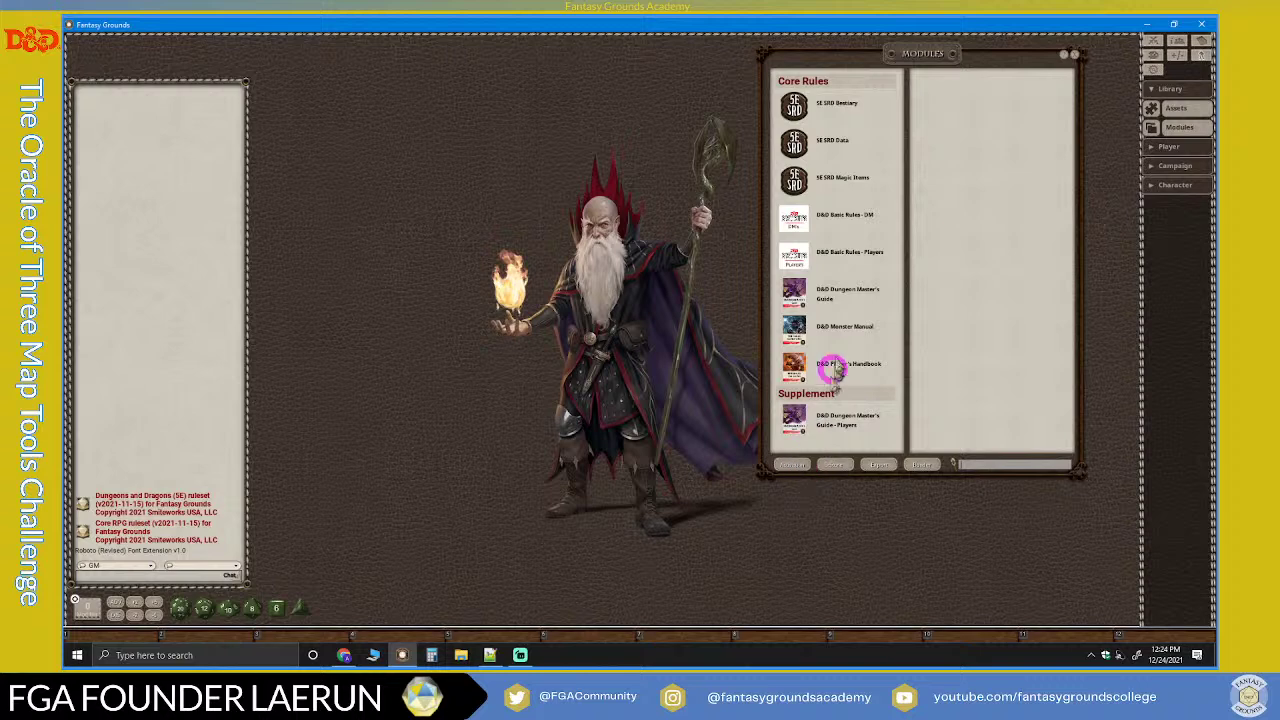
Step: In Module Activation, search 'lo', load D&D Lost Mine of Phandelver, and close the list
left_click(806, 468)
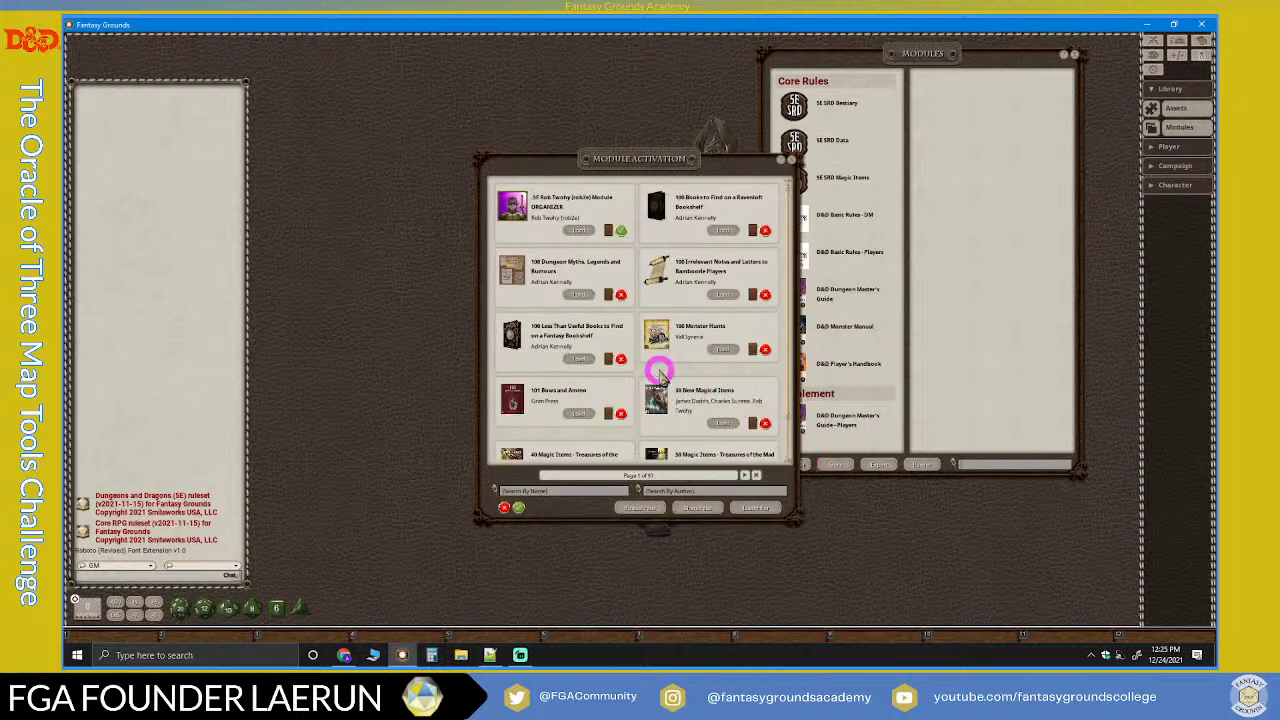
scroll(657, 372, "down", 1)
scroll(685, 408, "up", 1)
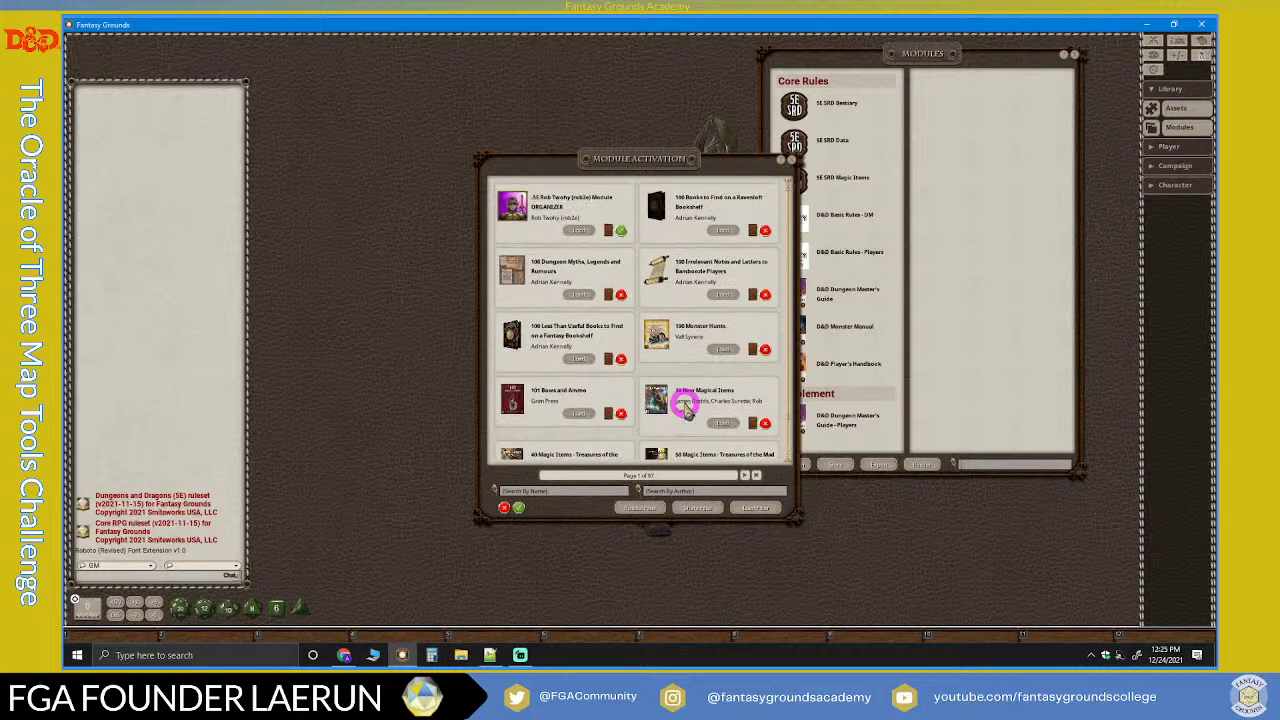
scroll(685, 408, "down", 1)
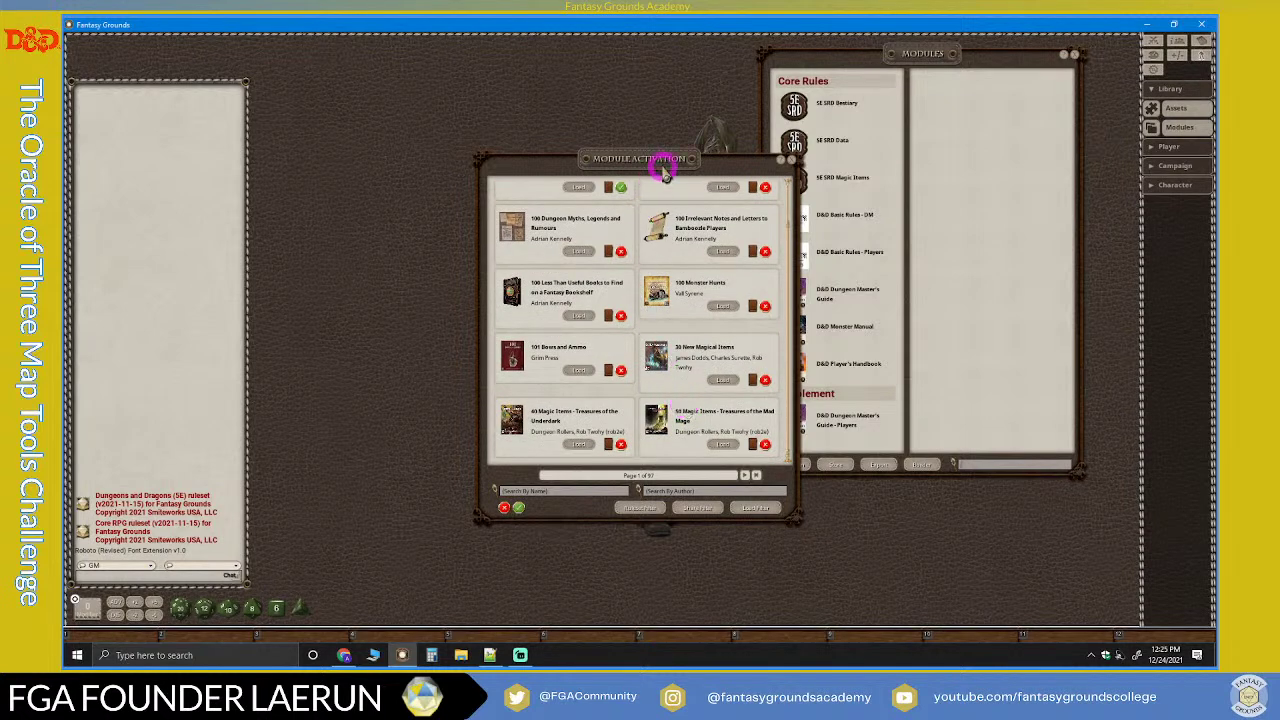
left_click_drag(663, 161, 607, 79)
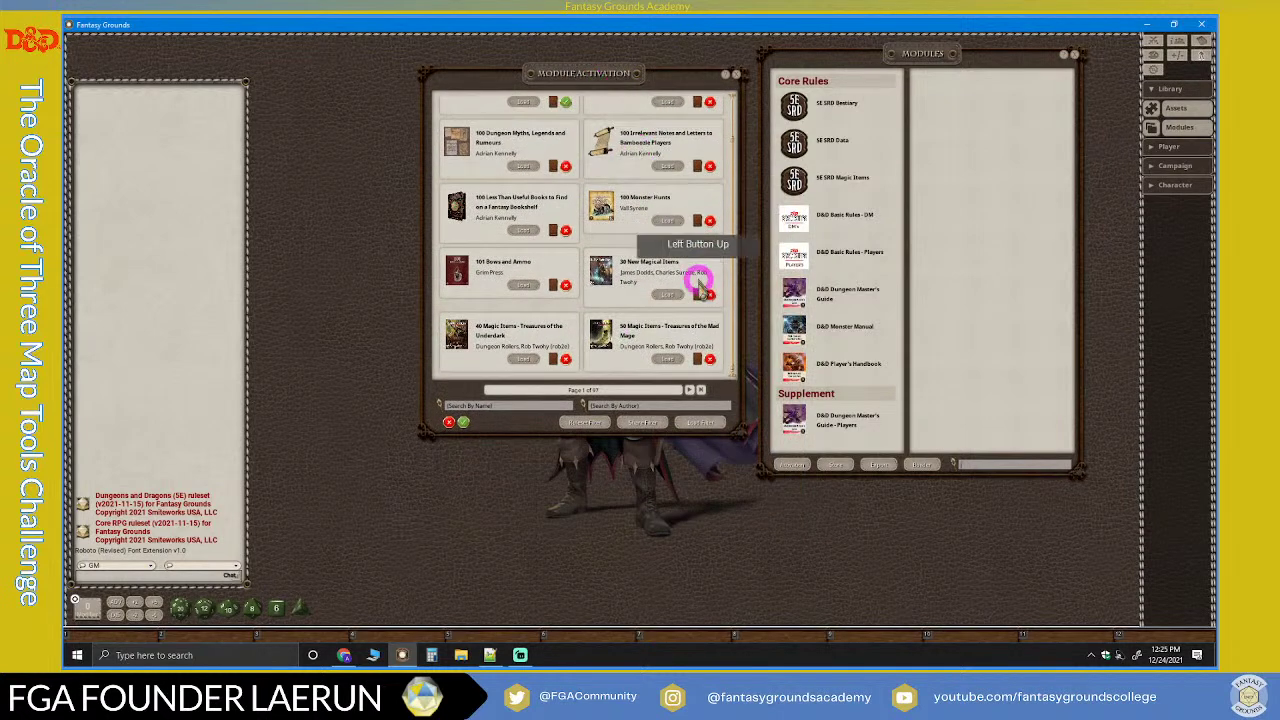
left_click(522, 410)
type("lo")
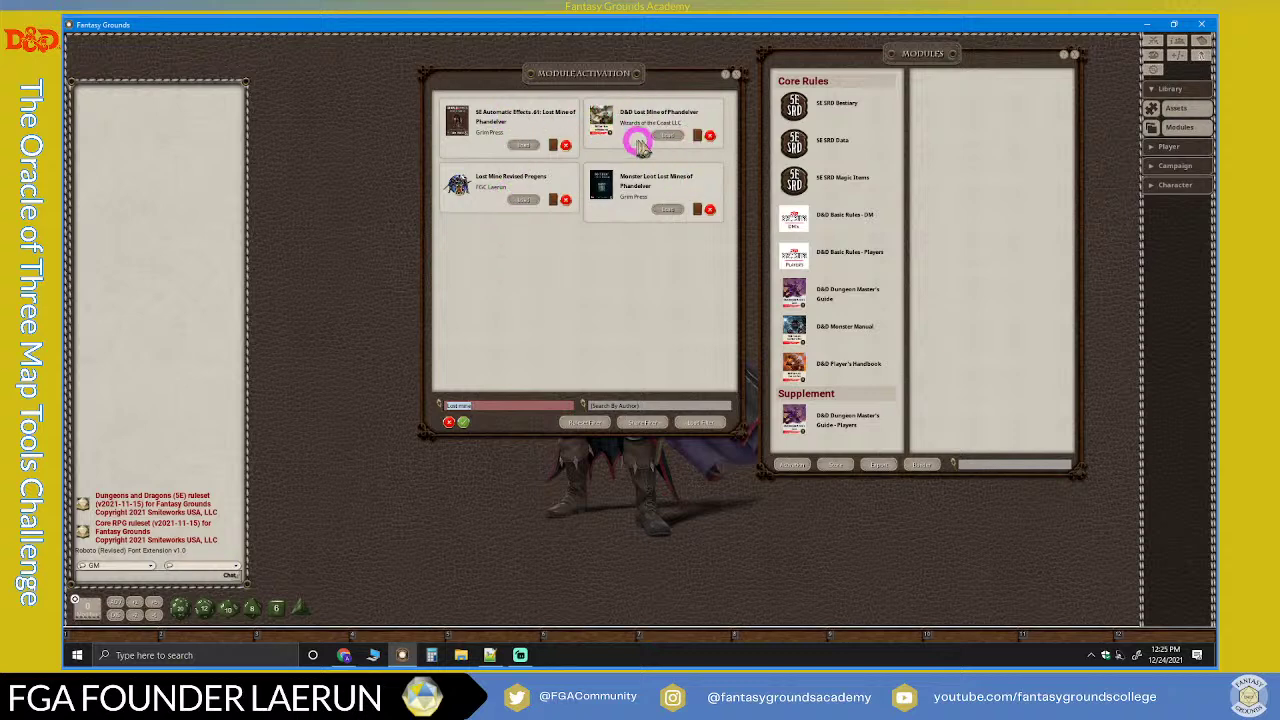
left_click(668, 137)
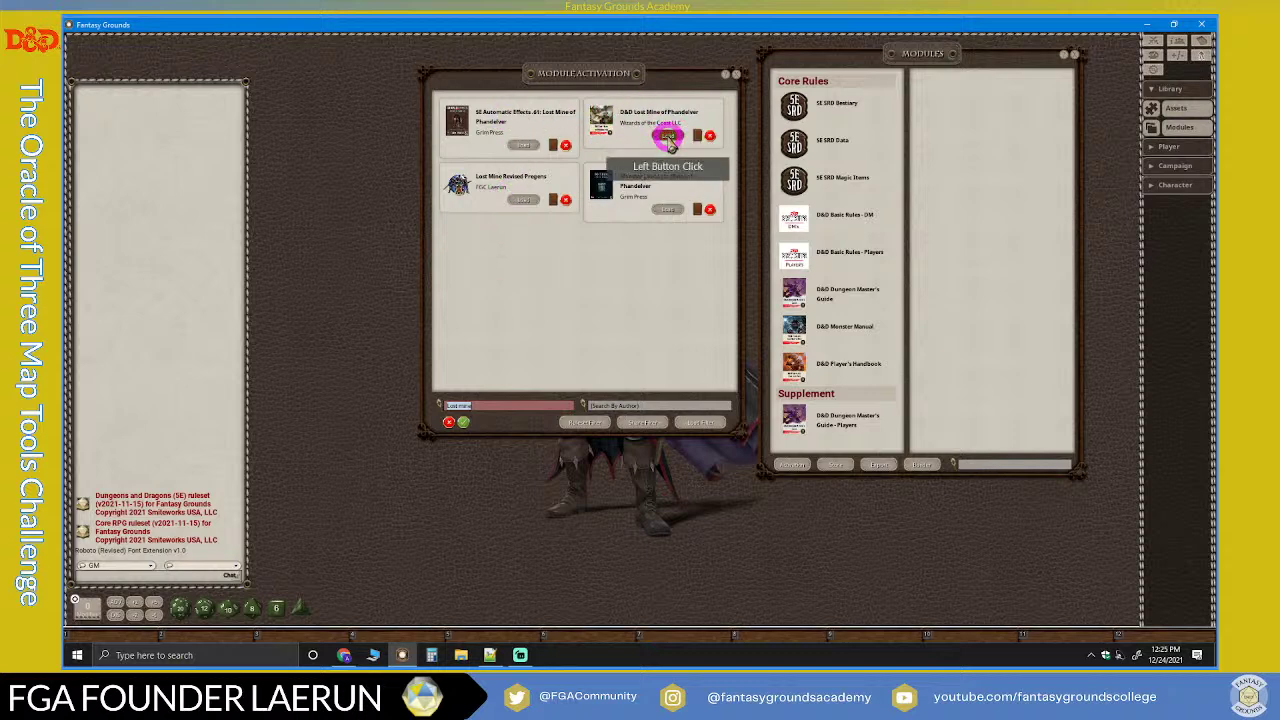
left_click(668, 137)
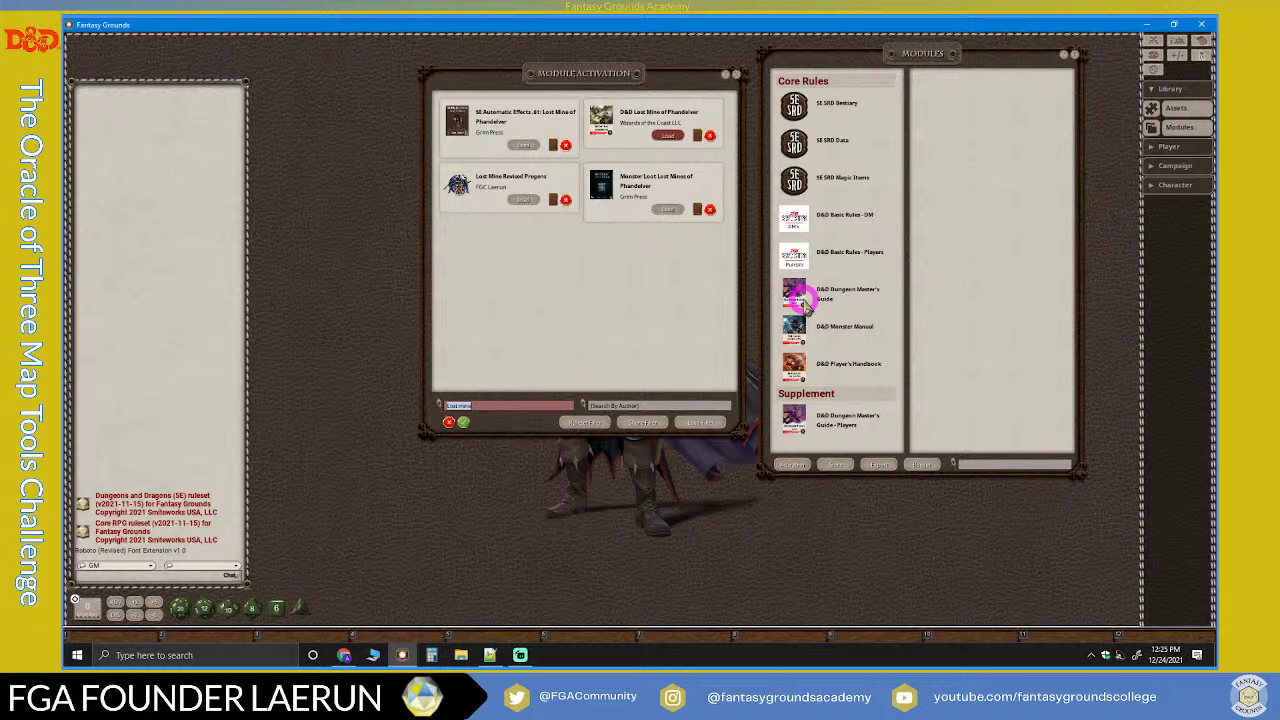
left_click(660, 133)
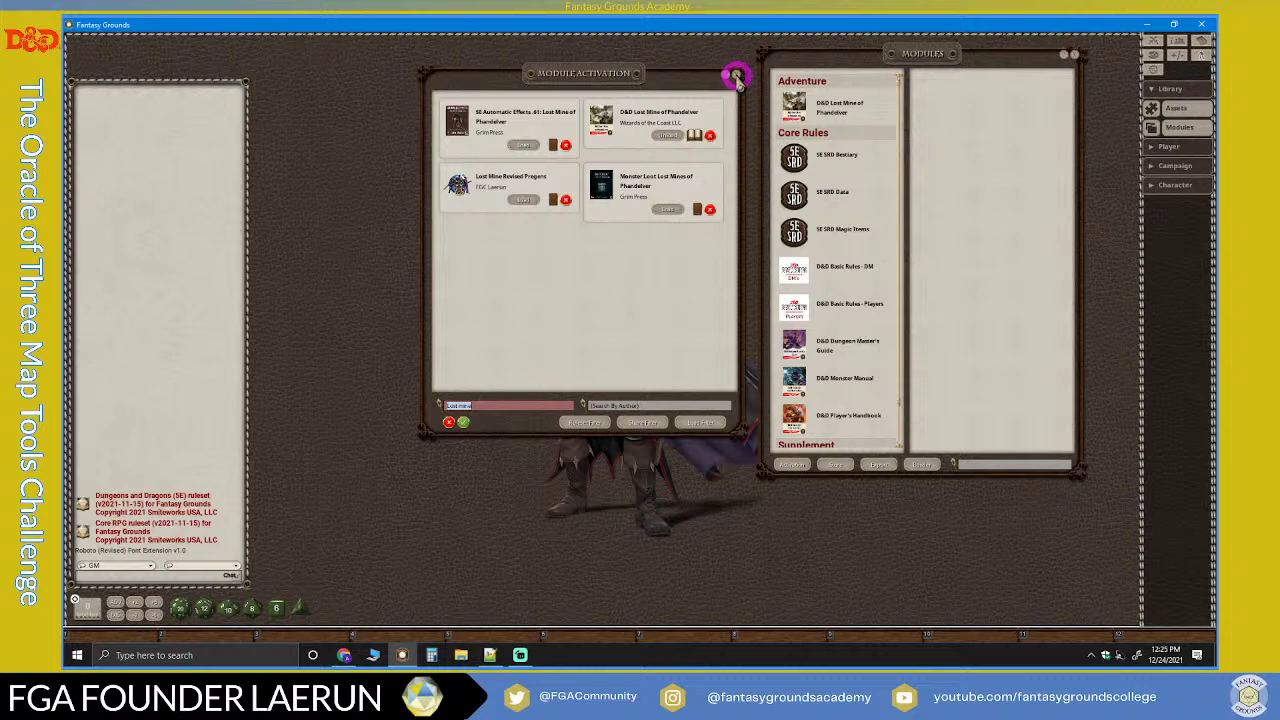
left_click(736, 78)
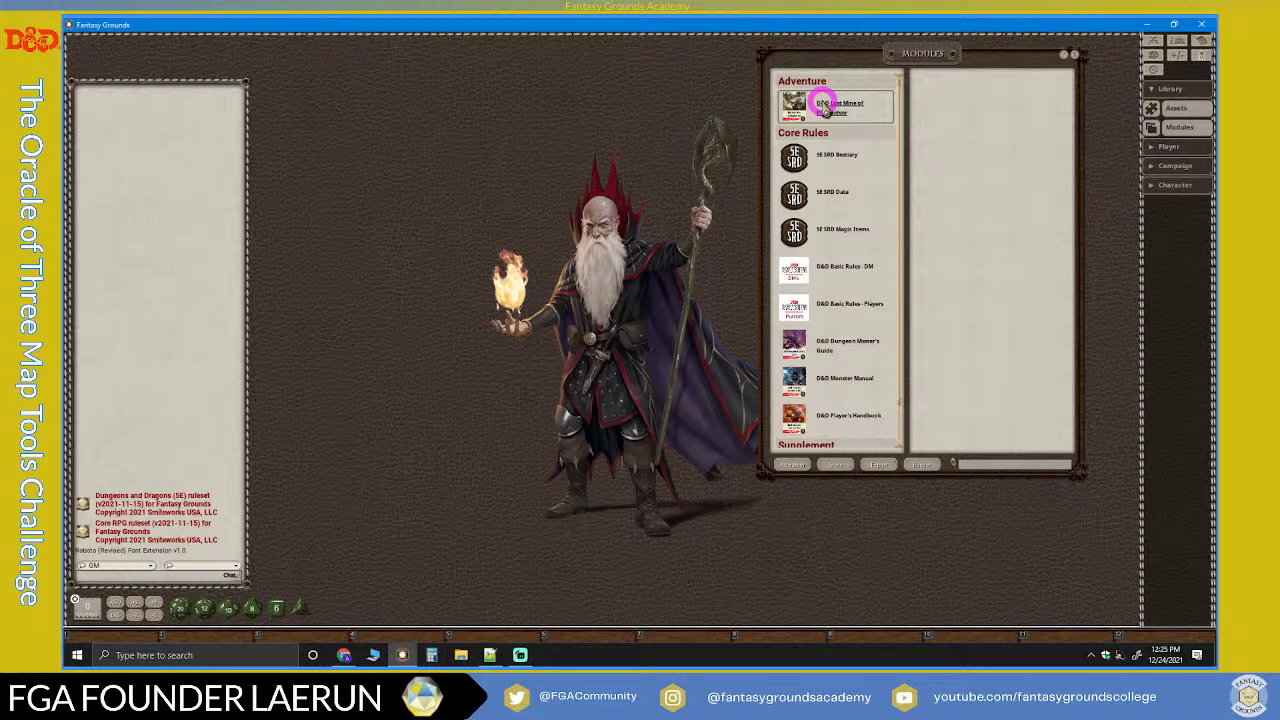
Step: Open the Lost Mine of Phandelver adventure's Reference Manual from the Modules window
left_click(843, 112)
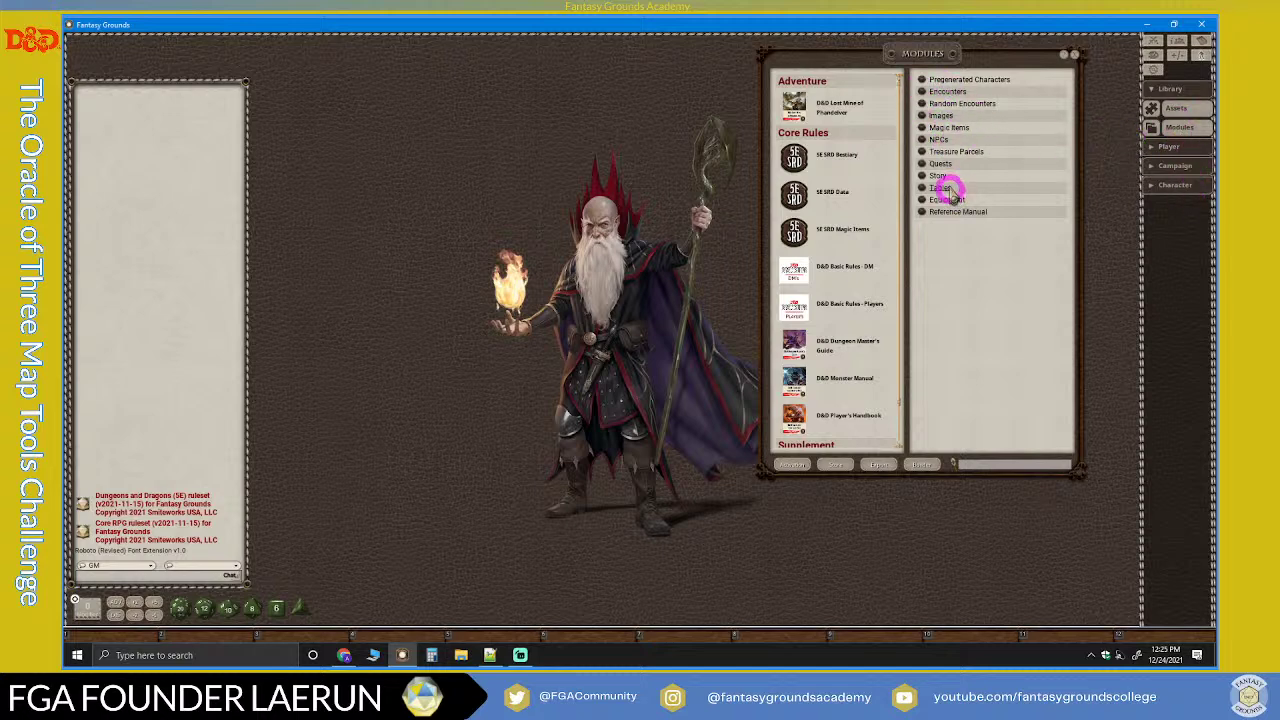
left_click_drag(909, 48, 791, 58)
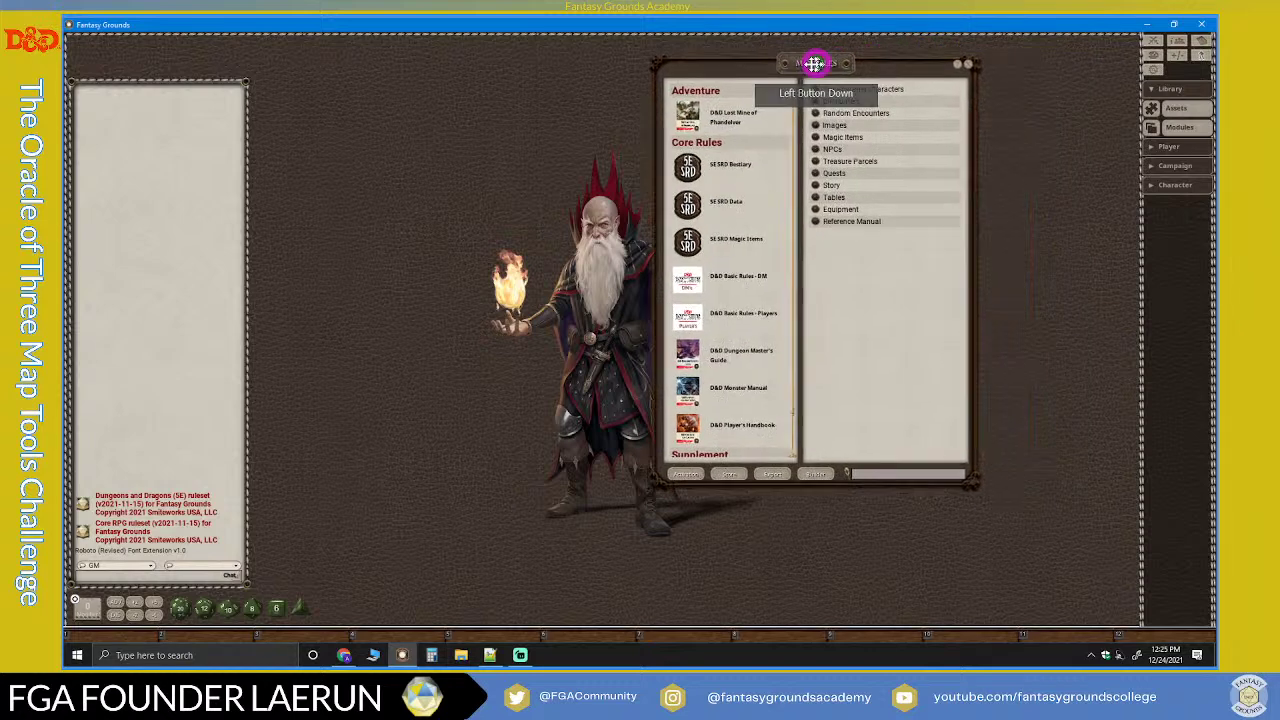
left_click(808, 222)
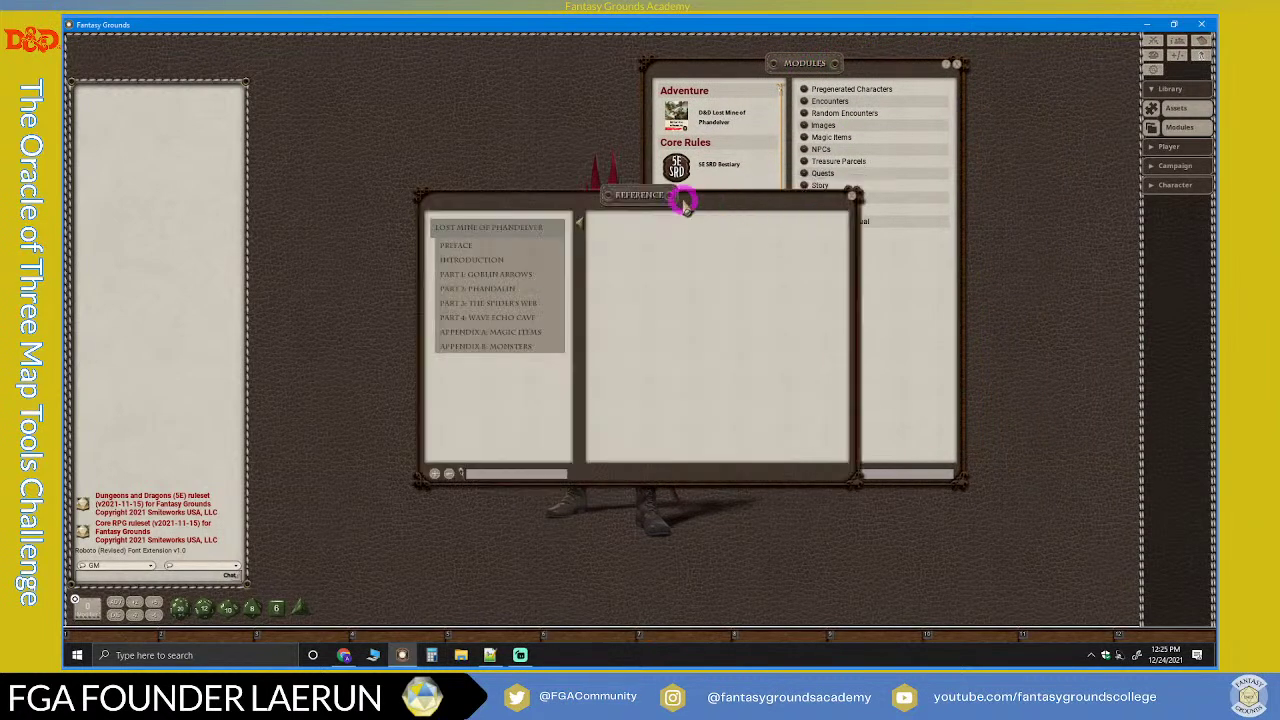
Step: Move the reference manual up and make it taller, shifting Modules back right
left_click_drag(648, 198, 512, 121)
left_click_drag(854, 66, 1002, 50)
left_click_drag(574, 120, 640, 60)
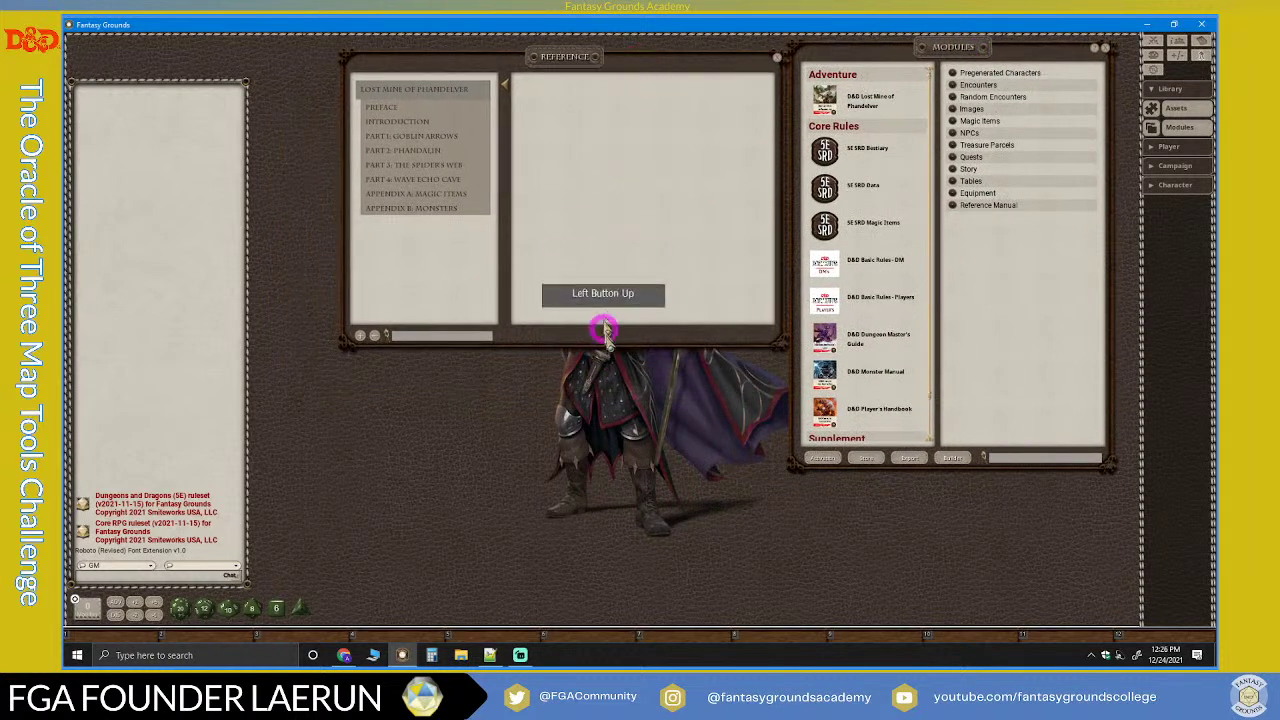
left_click_drag(611, 346, 598, 606)
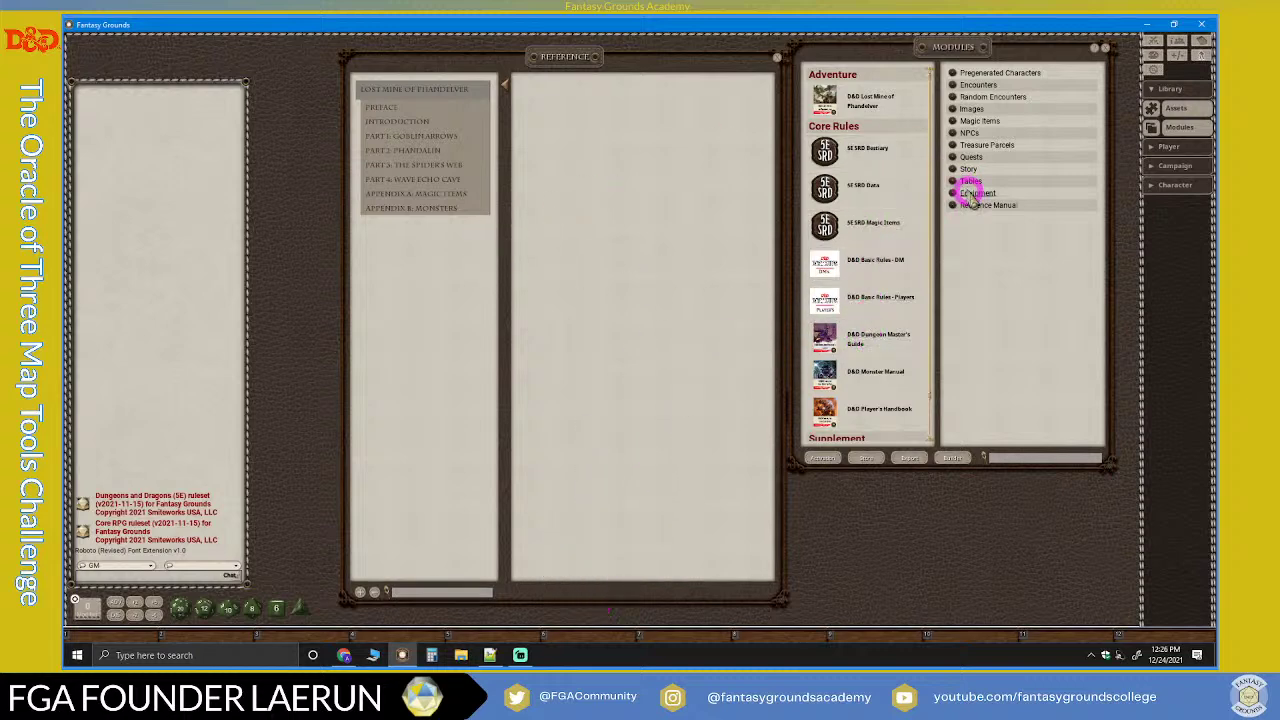
Step: Browse the Introduction: Improvising Ability Checks, Abbreviations and Adventure Hook
left_click(416, 127)
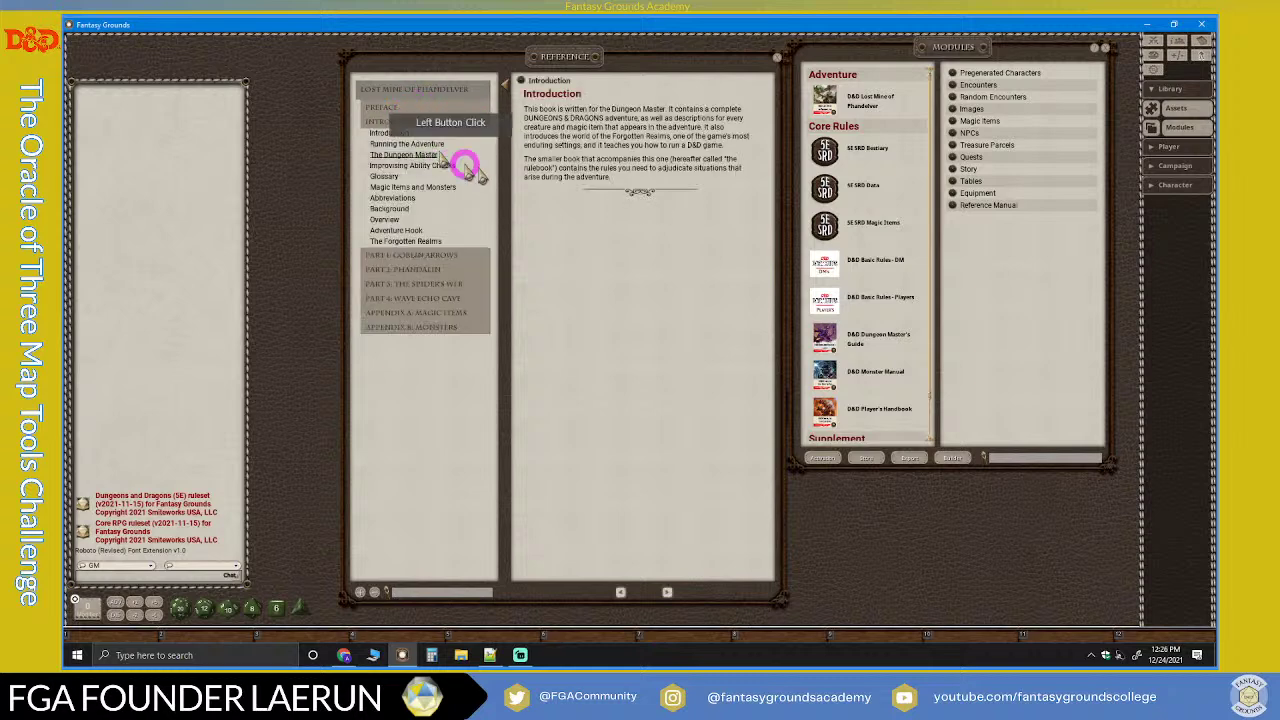
left_click(400, 143)
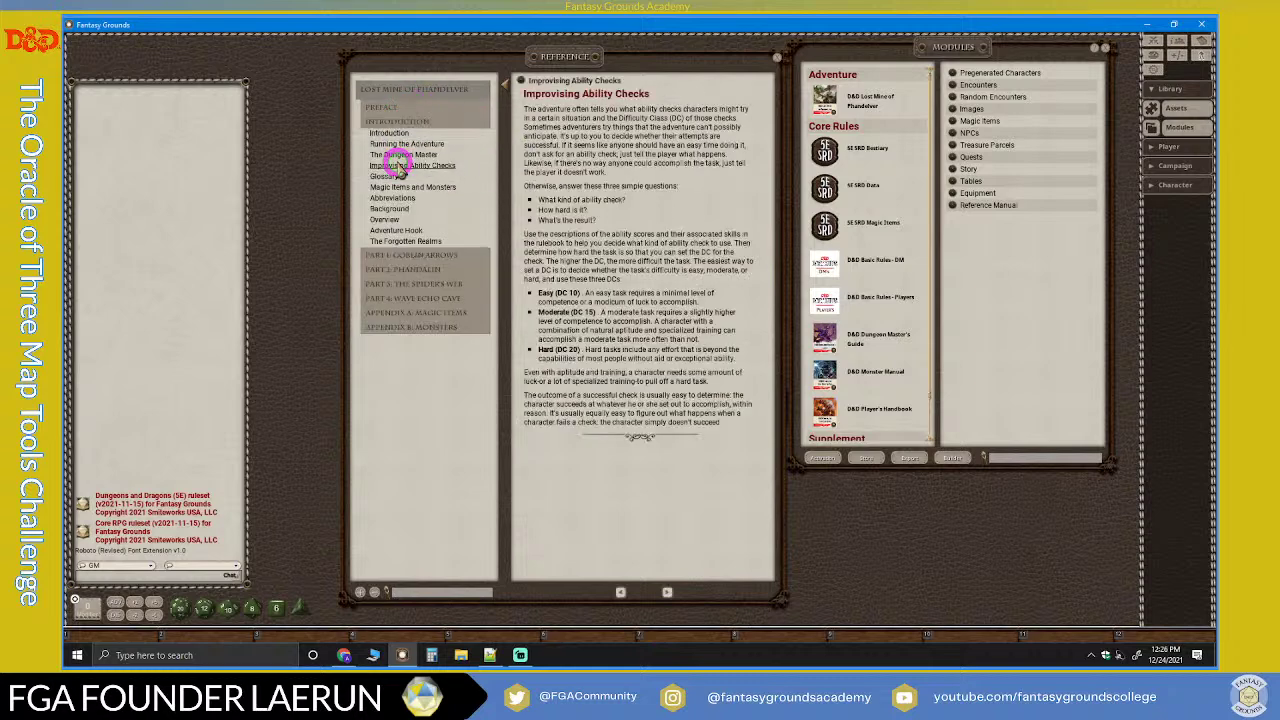
left_click(392, 198)
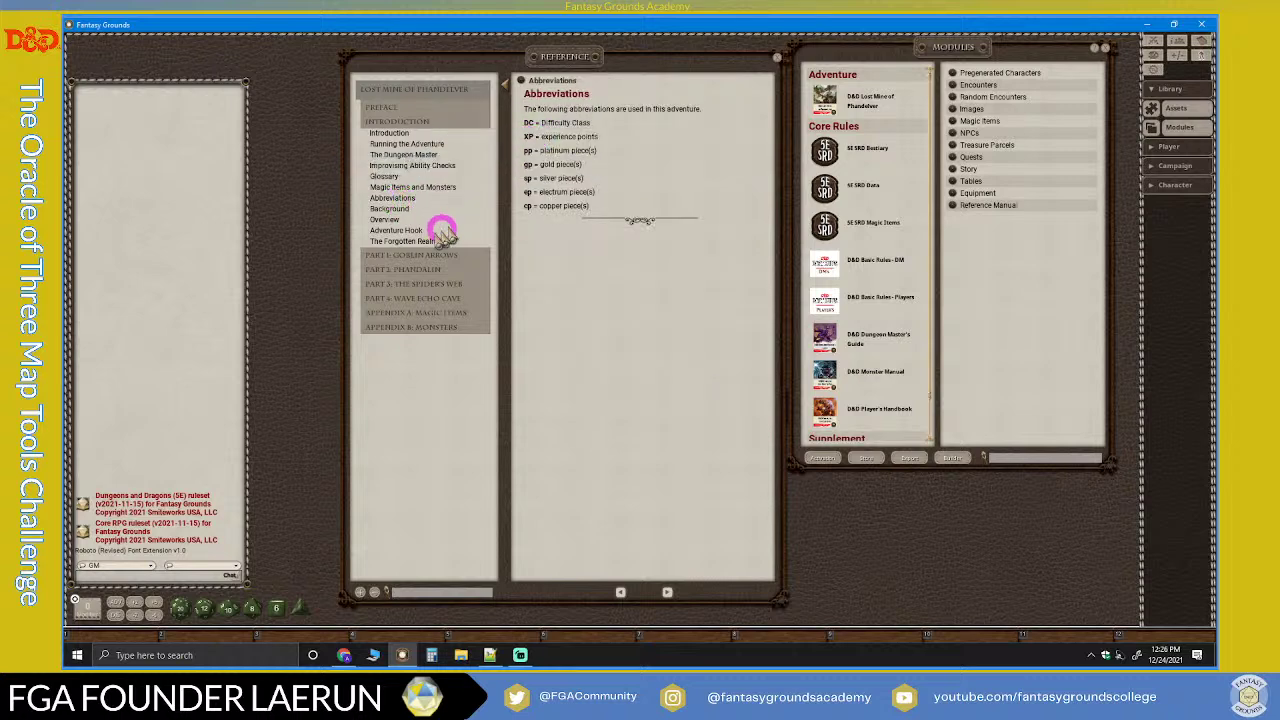
left_click(404, 230)
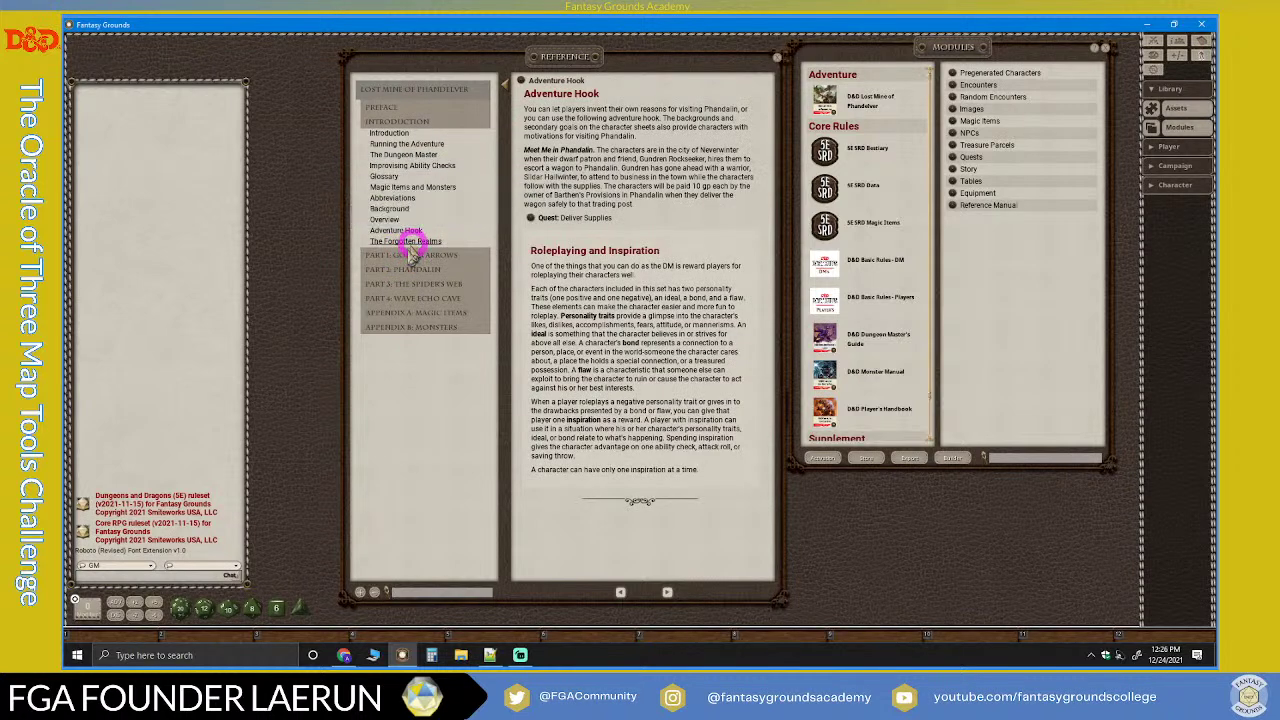
Step: Read down the Goblin Ambush page of Part 1: Goblin Arrows, then bring Streamlabs forward
left_click(405, 256)
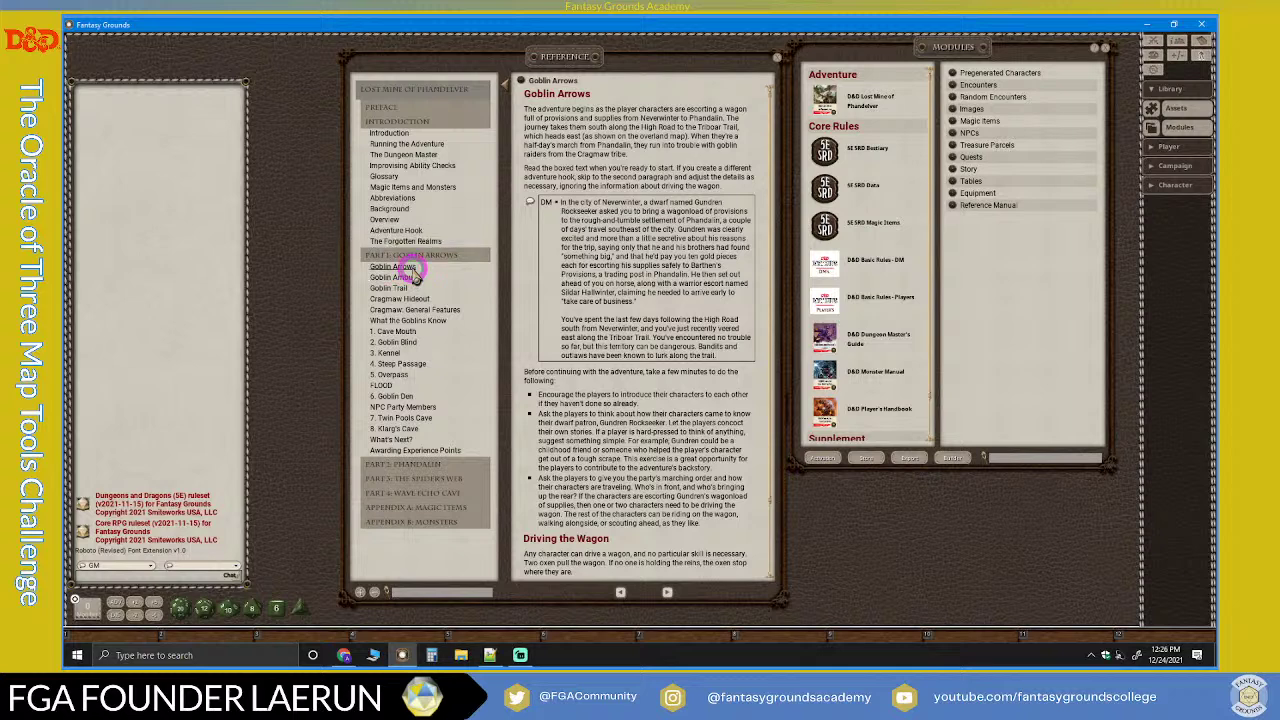
left_click(410, 268)
left_click(410, 278)
left_click(671, 347)
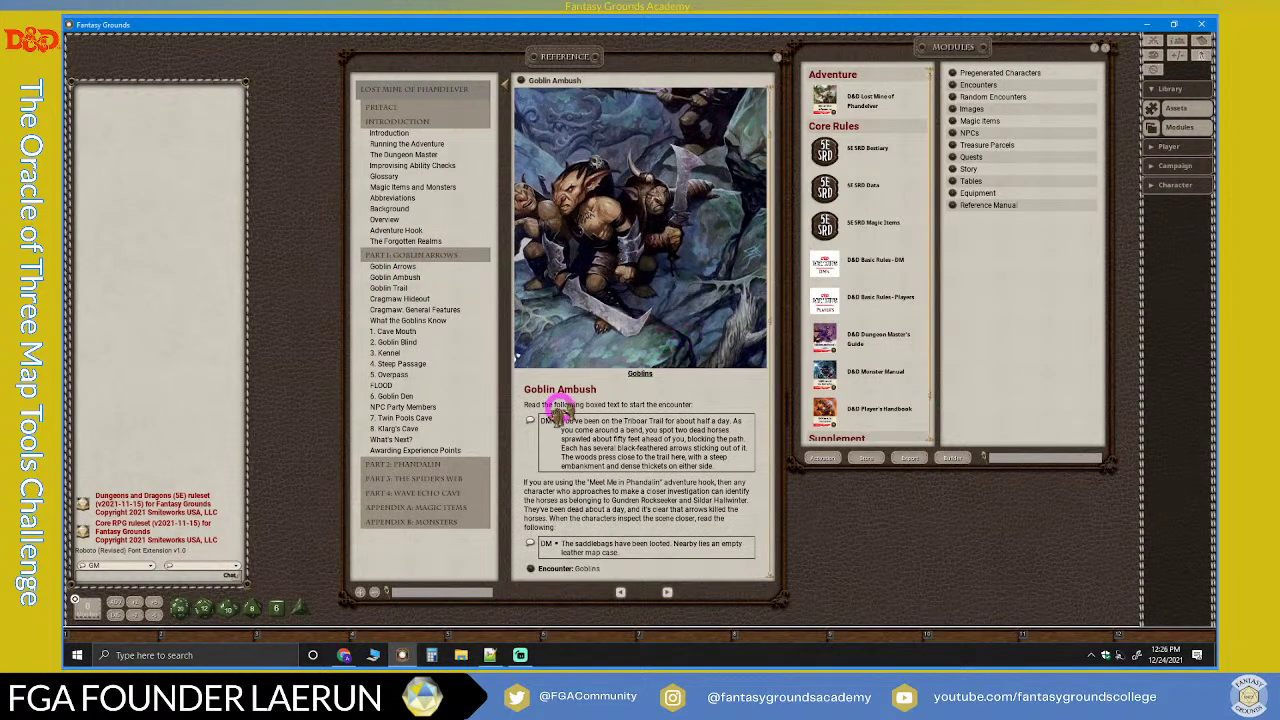
scroll(547, 416, "down", 3)
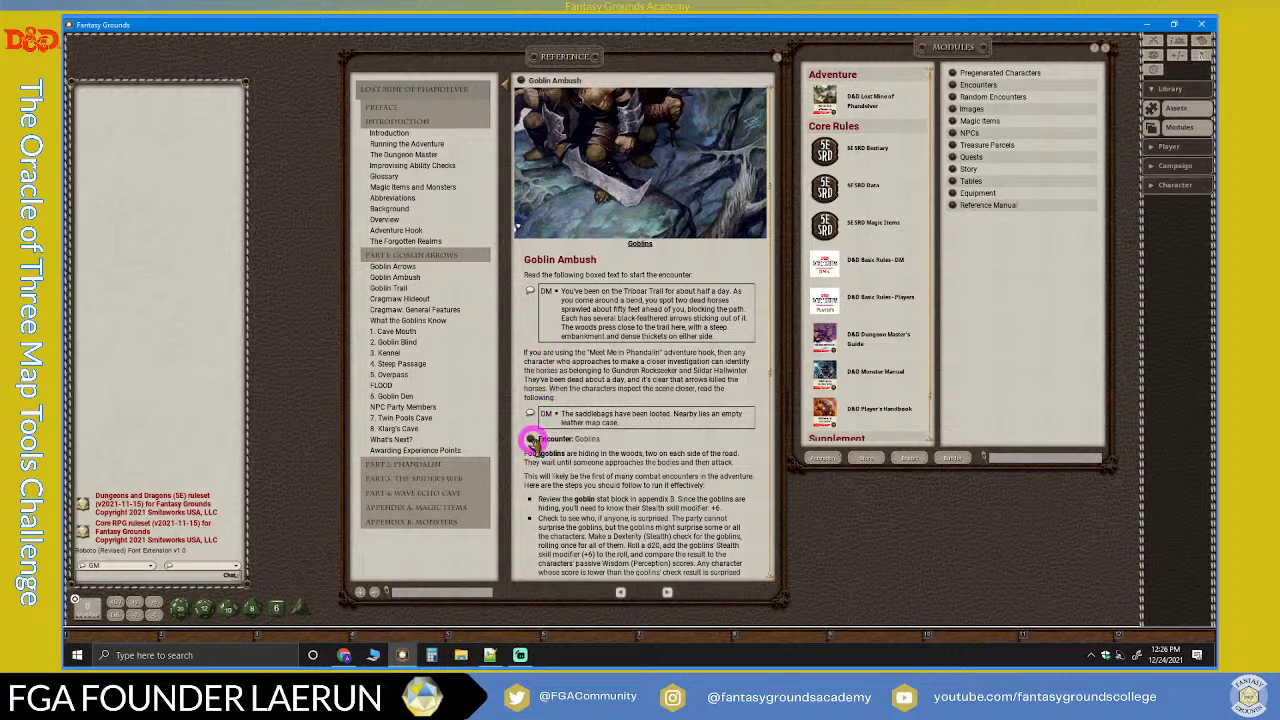
scroll(571, 423, "down", 5)
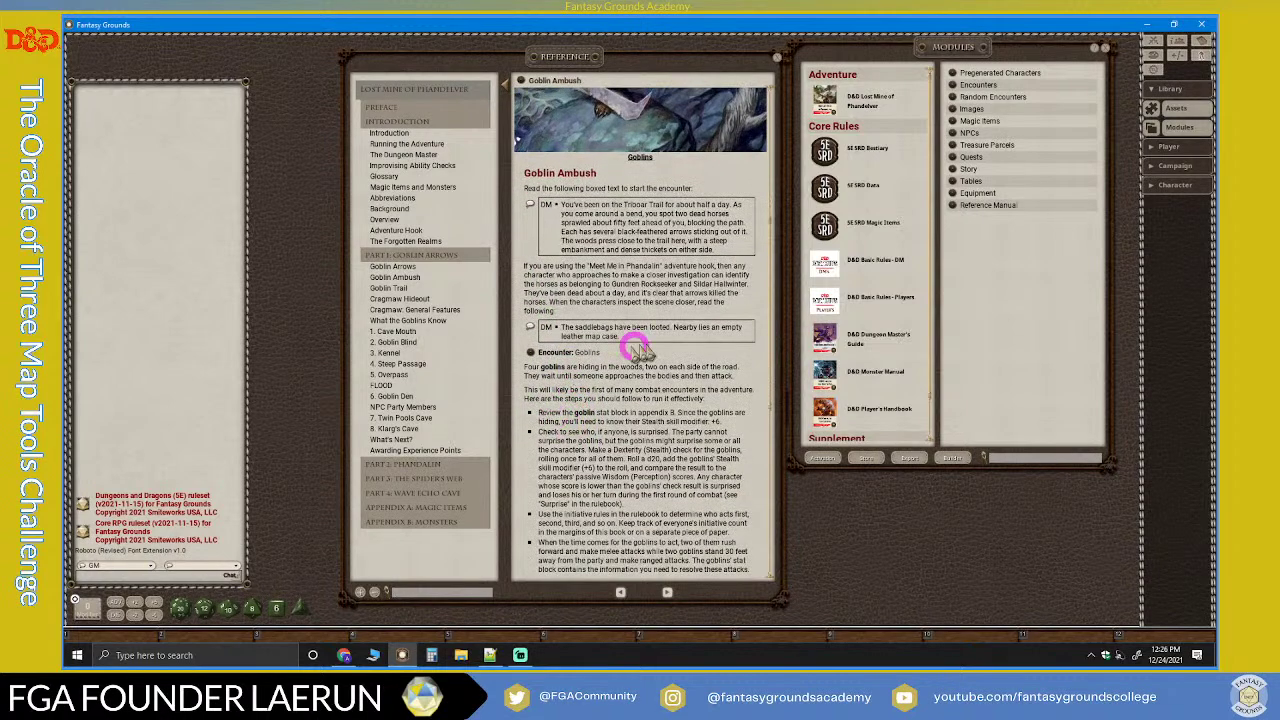
scroll(653, 394, "down", 4)
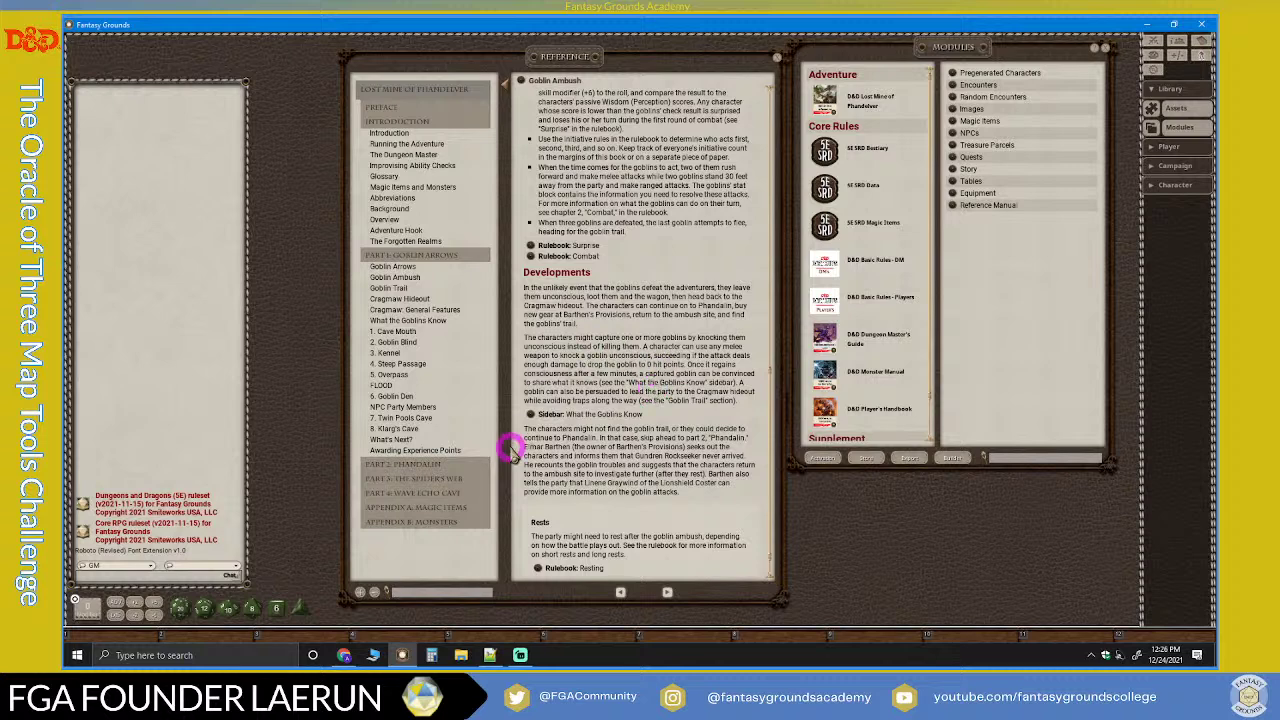
left_click(520, 656)
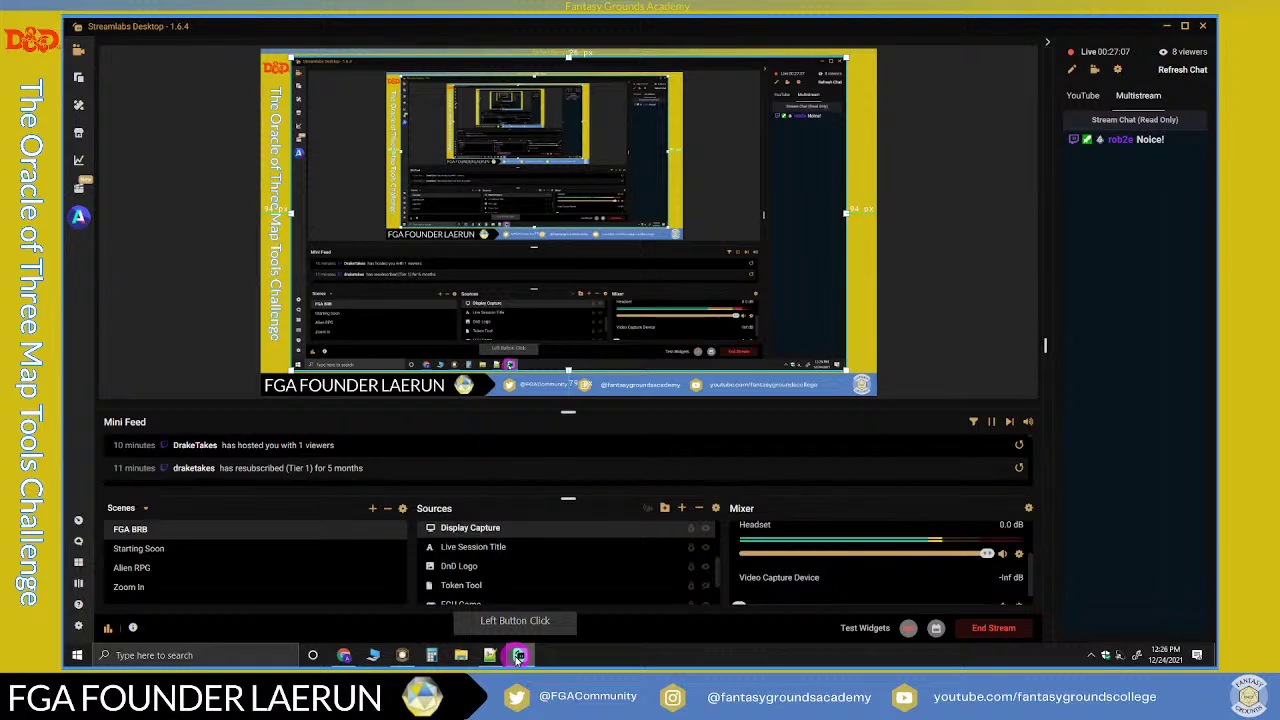
Step: Minimise Streamlabs to return to the Goblin Ambush page and scroll further down
left_click(520, 656)
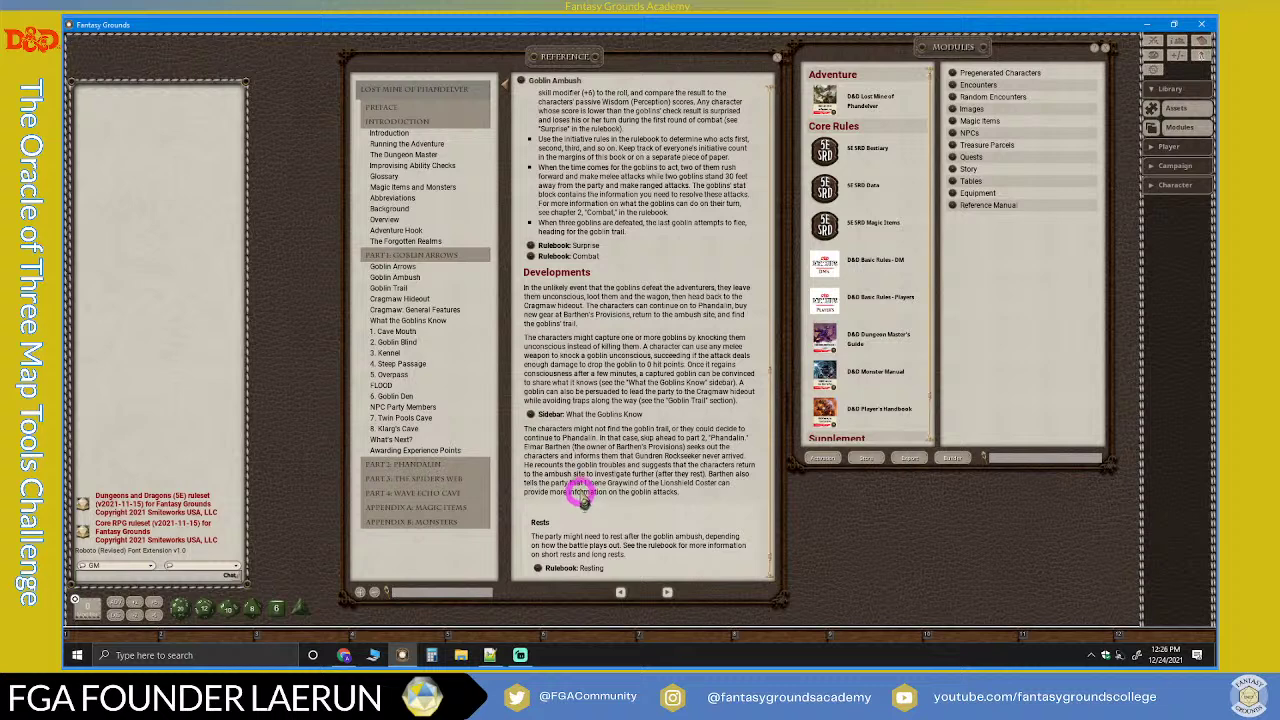
scroll(590, 325, "down", 1)
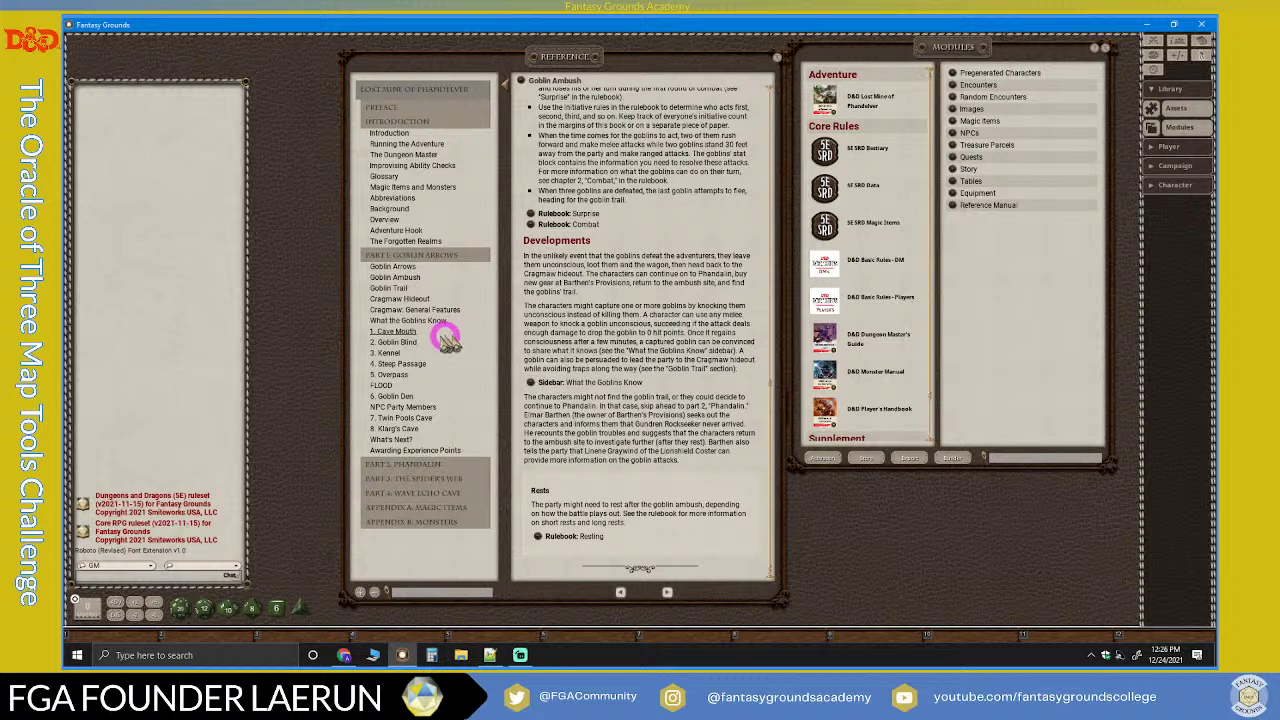
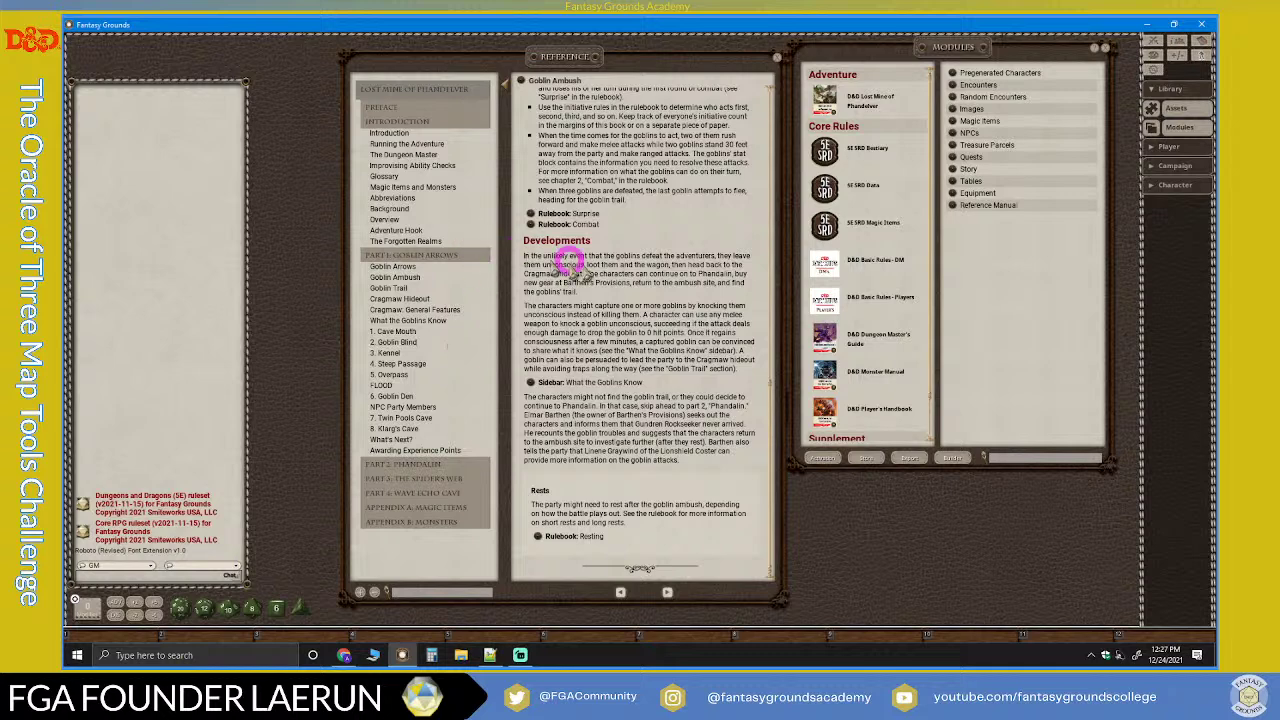
Step: Open the game Options, roll a d20 into chat (15), and switch Dice: Manual entry to On
scroll(622, 308, "up", 3)
scroll(620, 310, "down", 3)
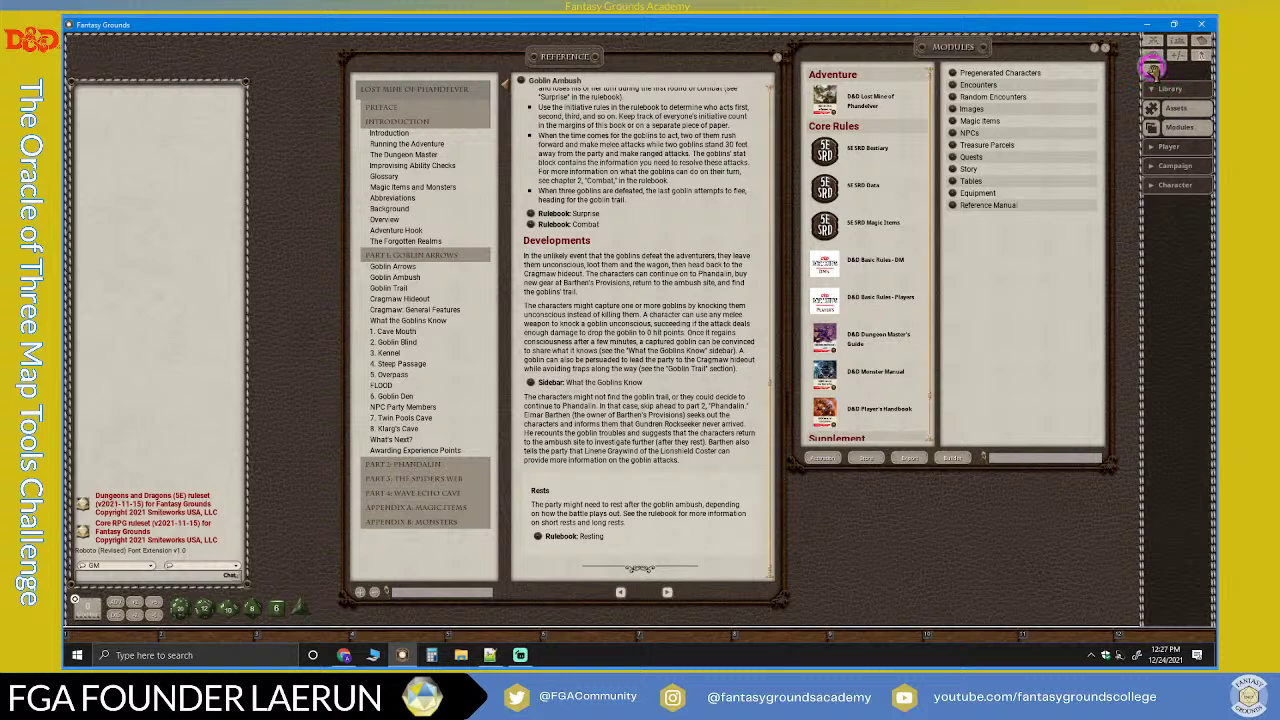
left_click(1152, 42)
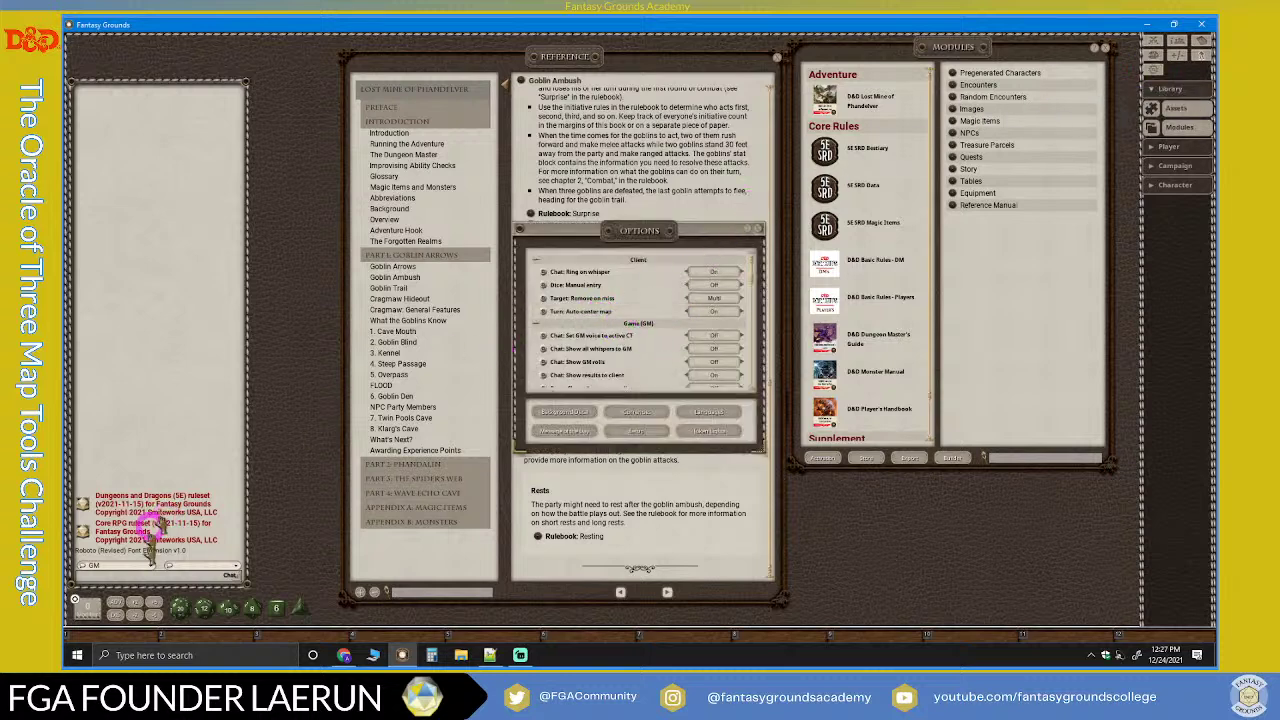
left_click_drag(180, 607, 172, 470)
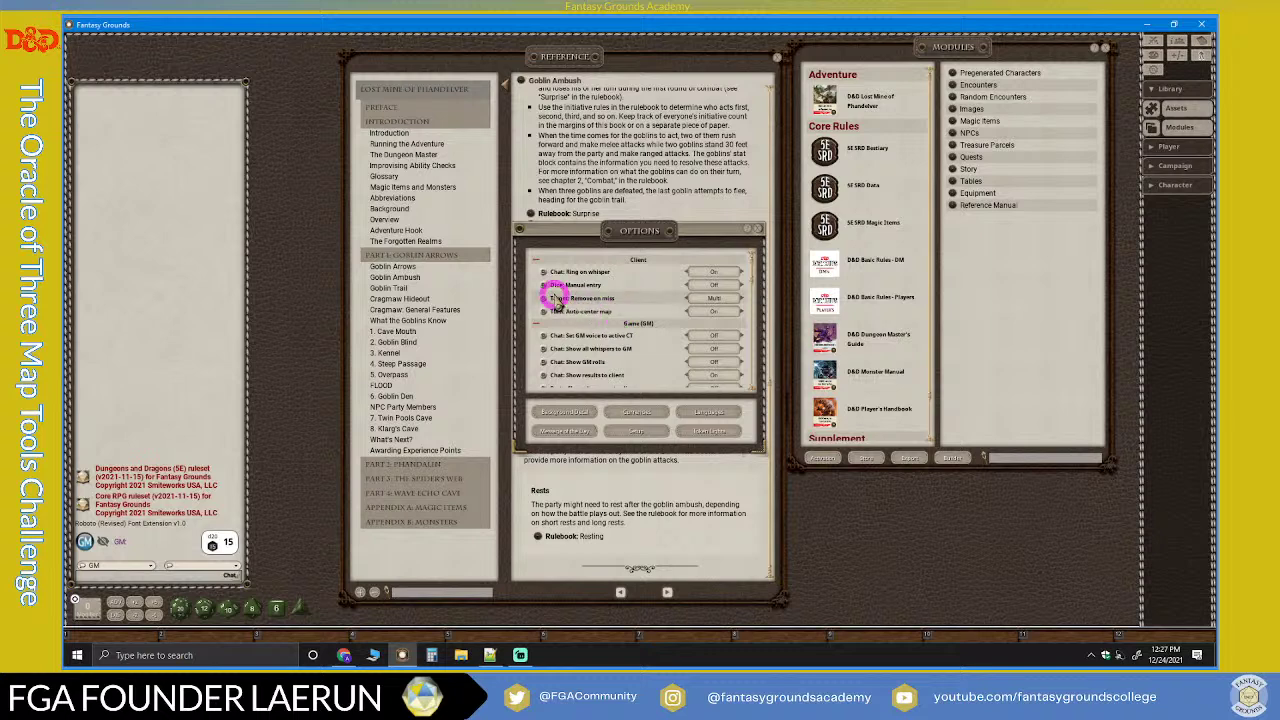
left_click(714, 287)
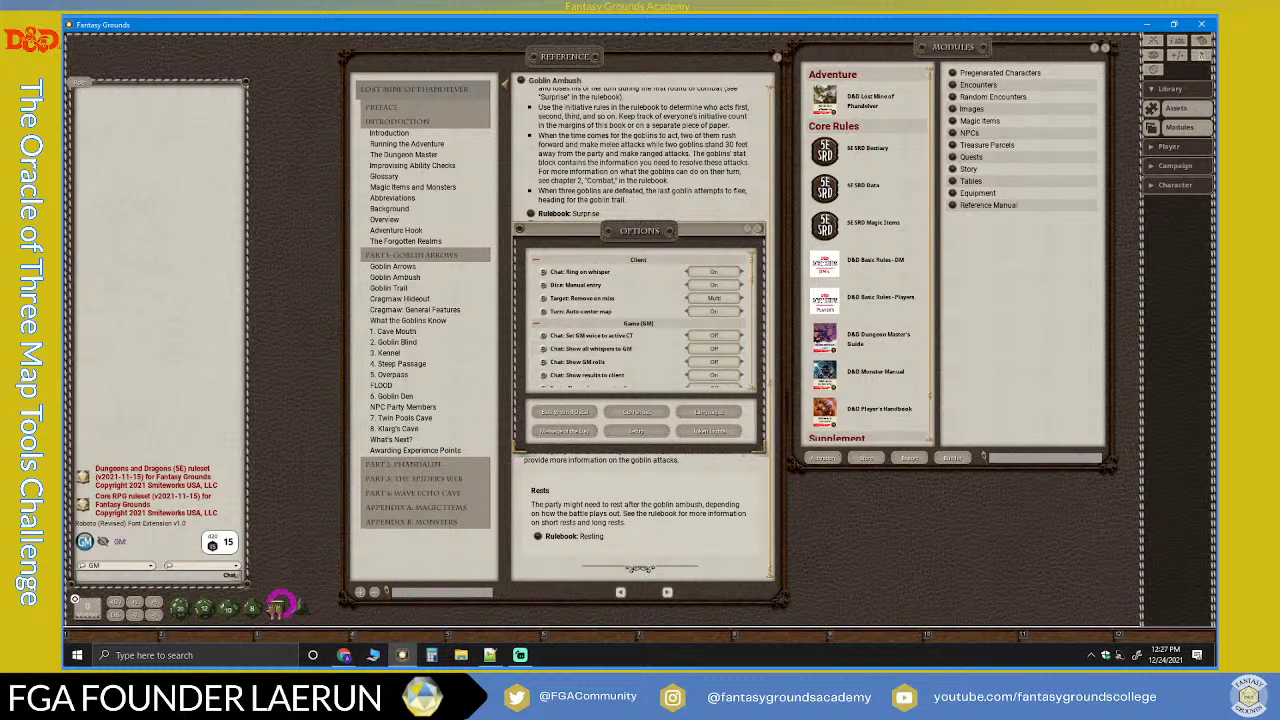
Step: Roll a d20 and manually enter a result of 12, posting it to chat
left_click_drag(178, 608, 150, 425)
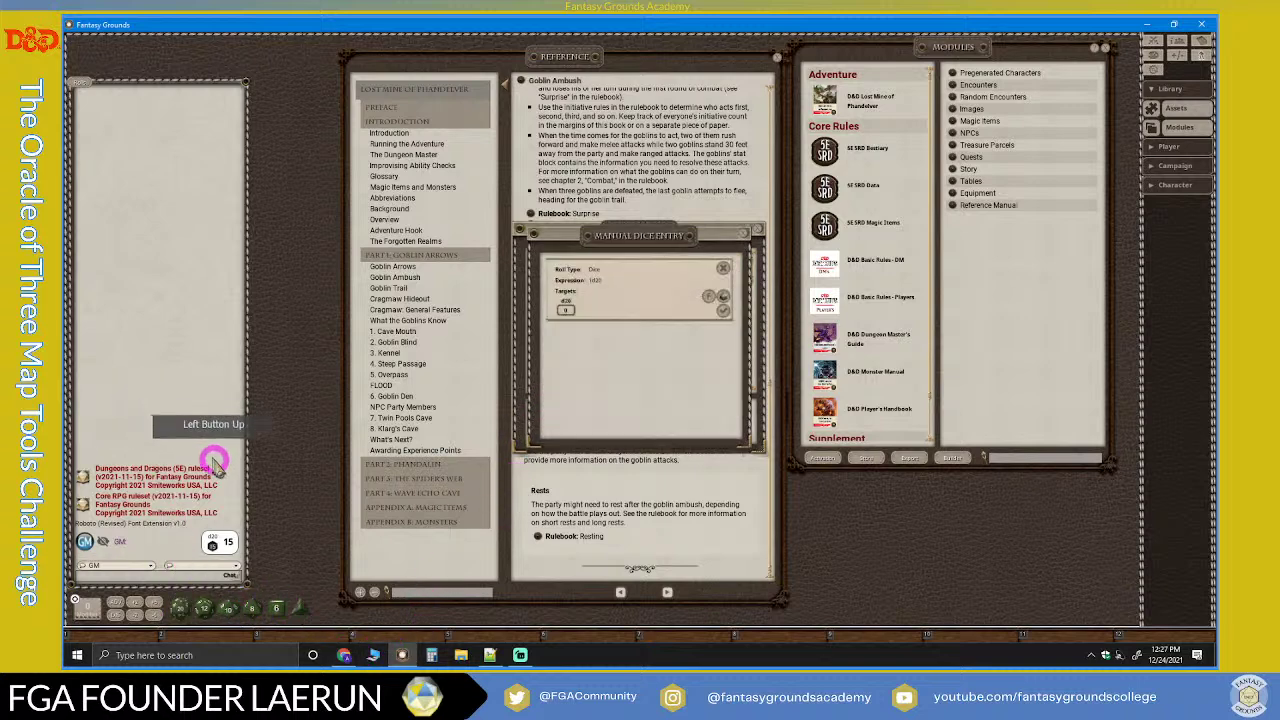
left_click_drag(643, 244, 316, 195)
left_click_drag(126, 514, 155, 441)
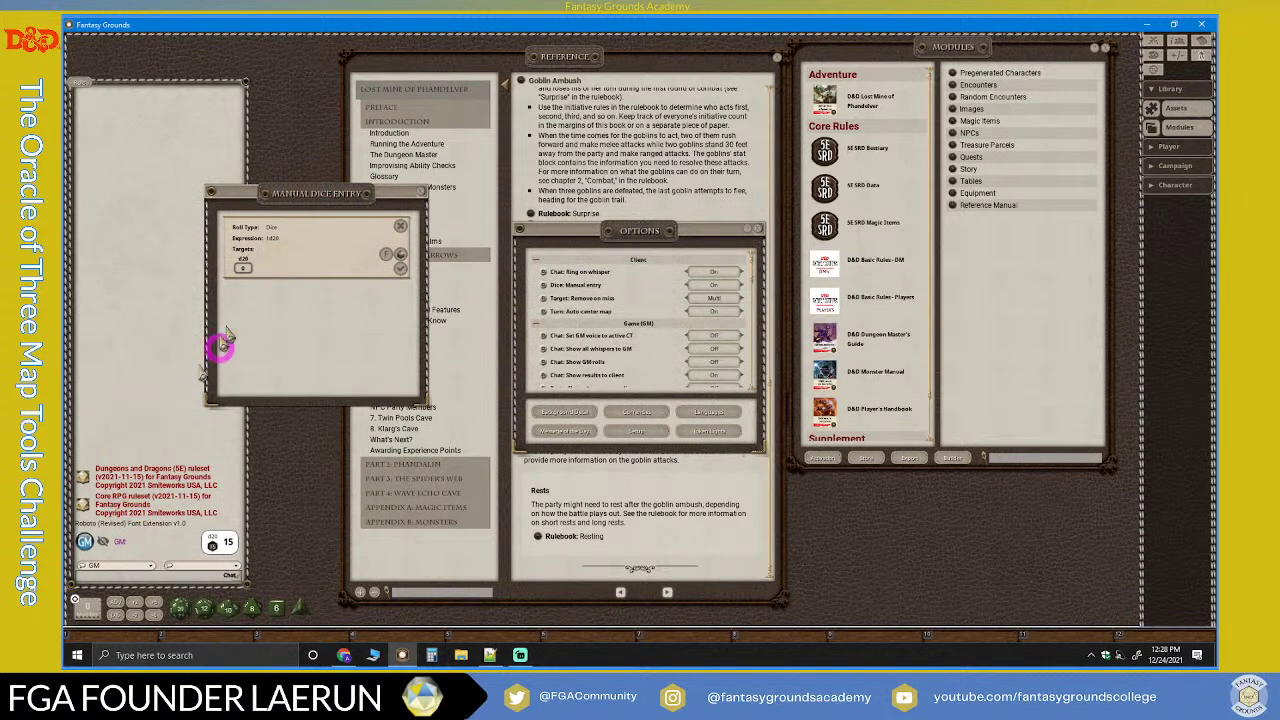
left_click(257, 269)
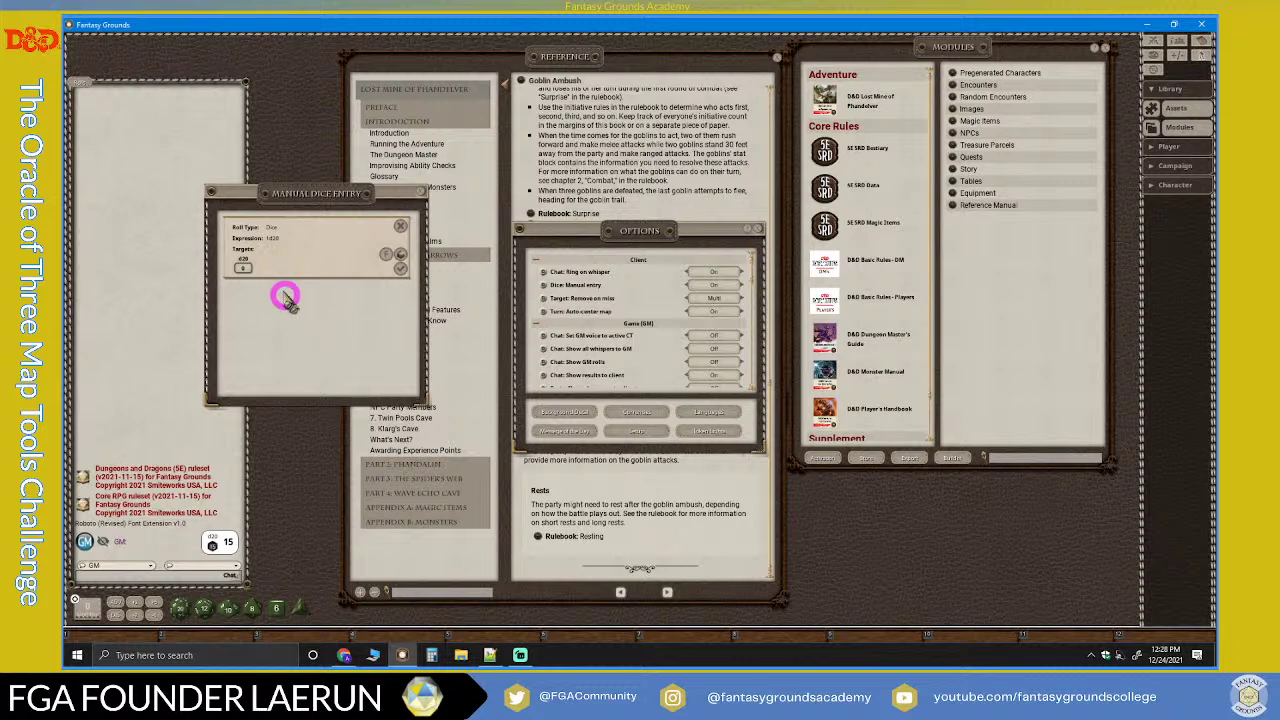
left_click(244, 266)
type("2")
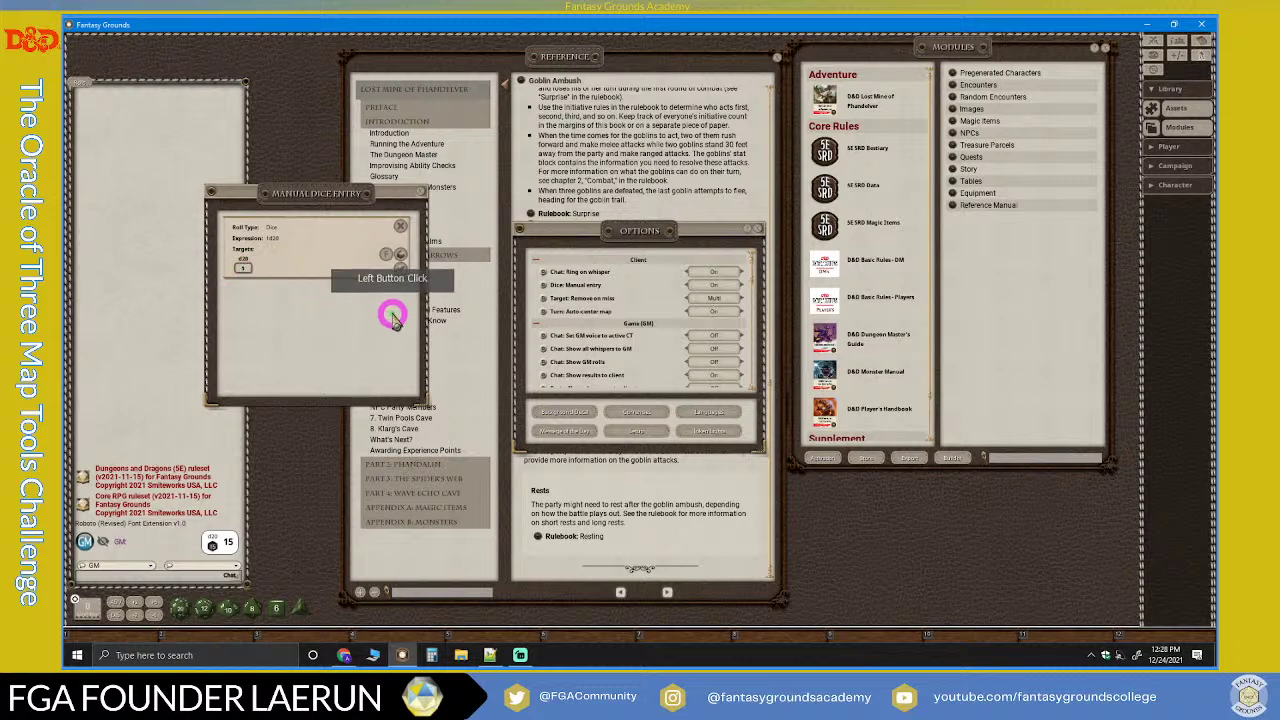
left_click(397, 262)
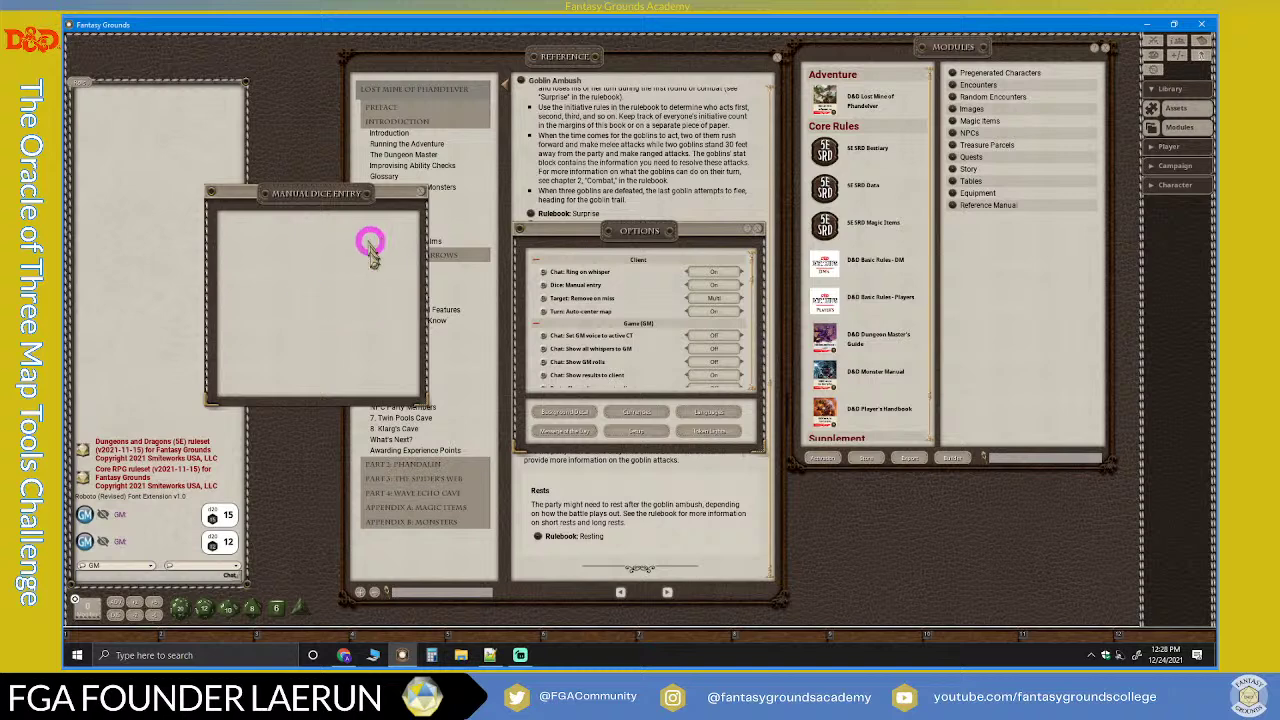
left_click(414, 194)
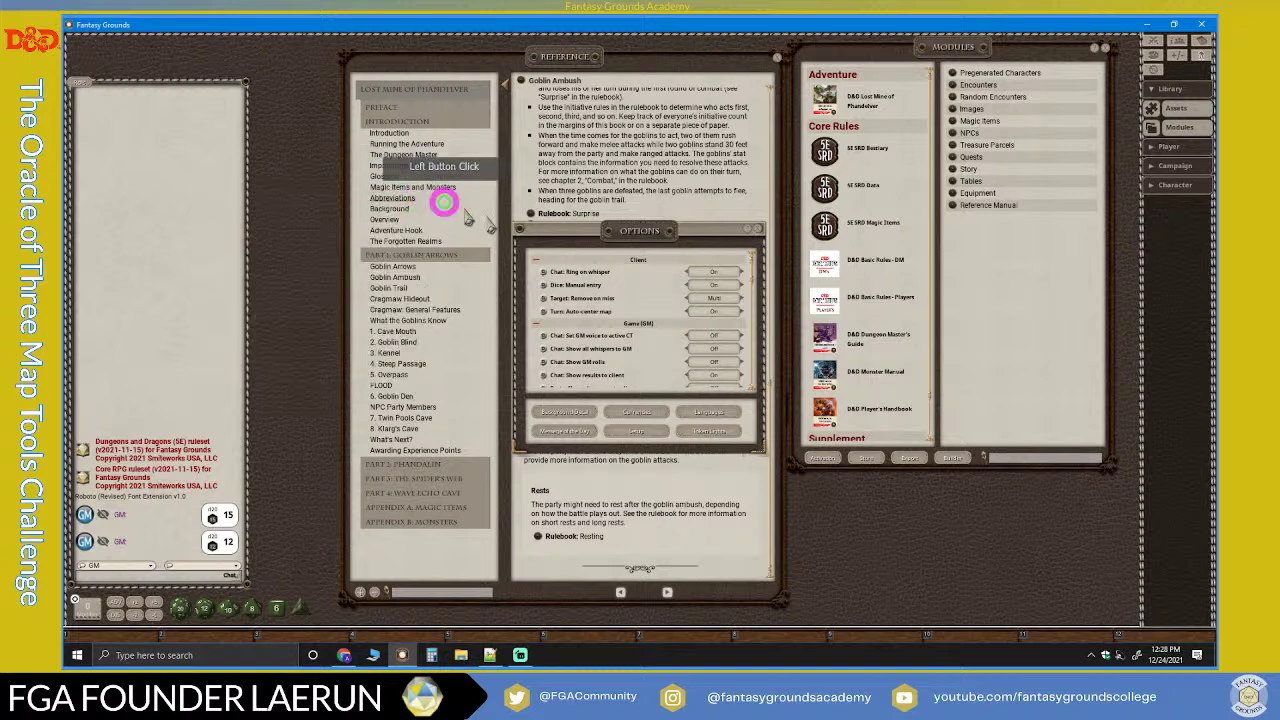
Step: Turn Dice: Manual entry back Off and close Options
left_click(700, 284)
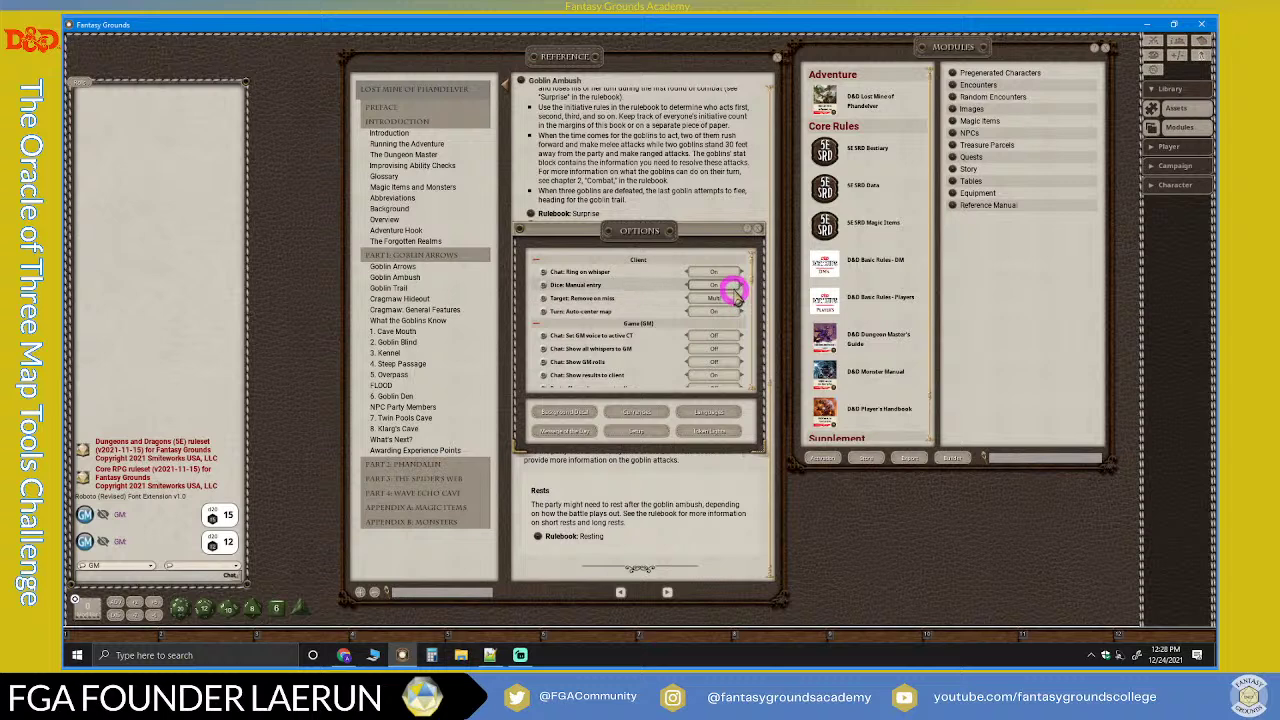
left_click(733, 287)
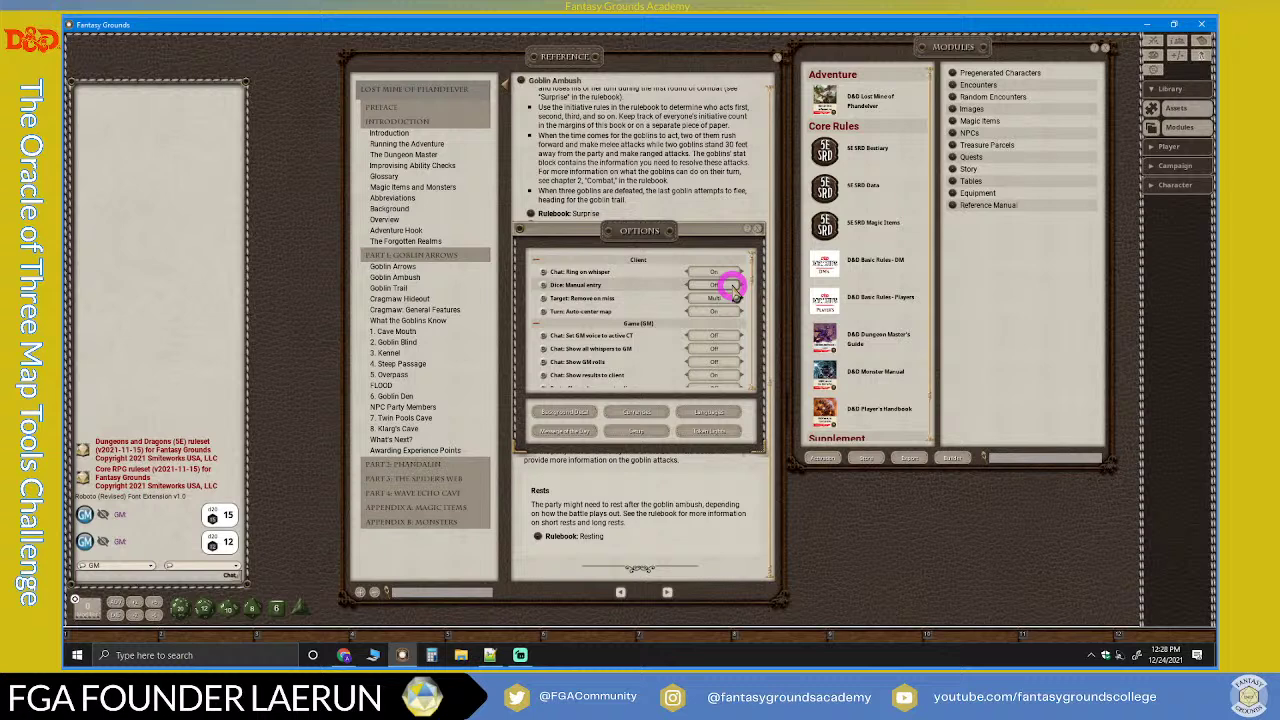
left_click(757, 229)
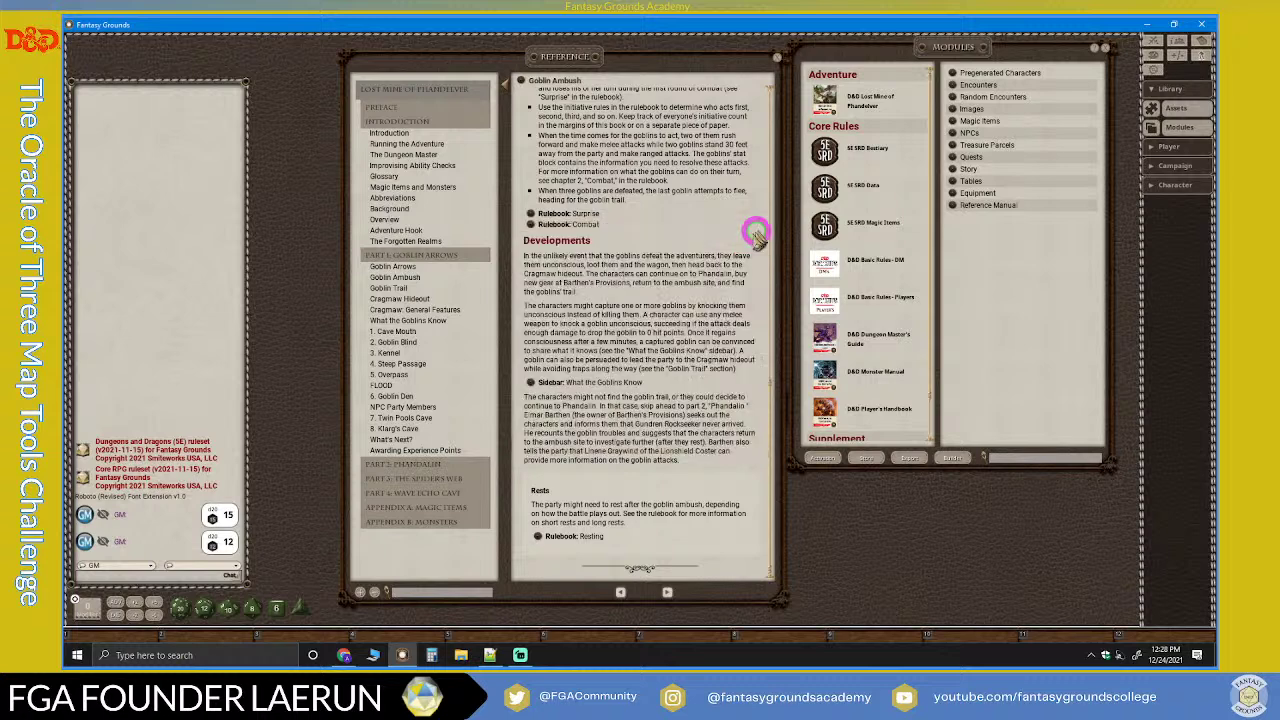
Step: Collapse the Part 1: Goblin Arrows and Introduction sections of the adventure contents
left_click(690, 316)
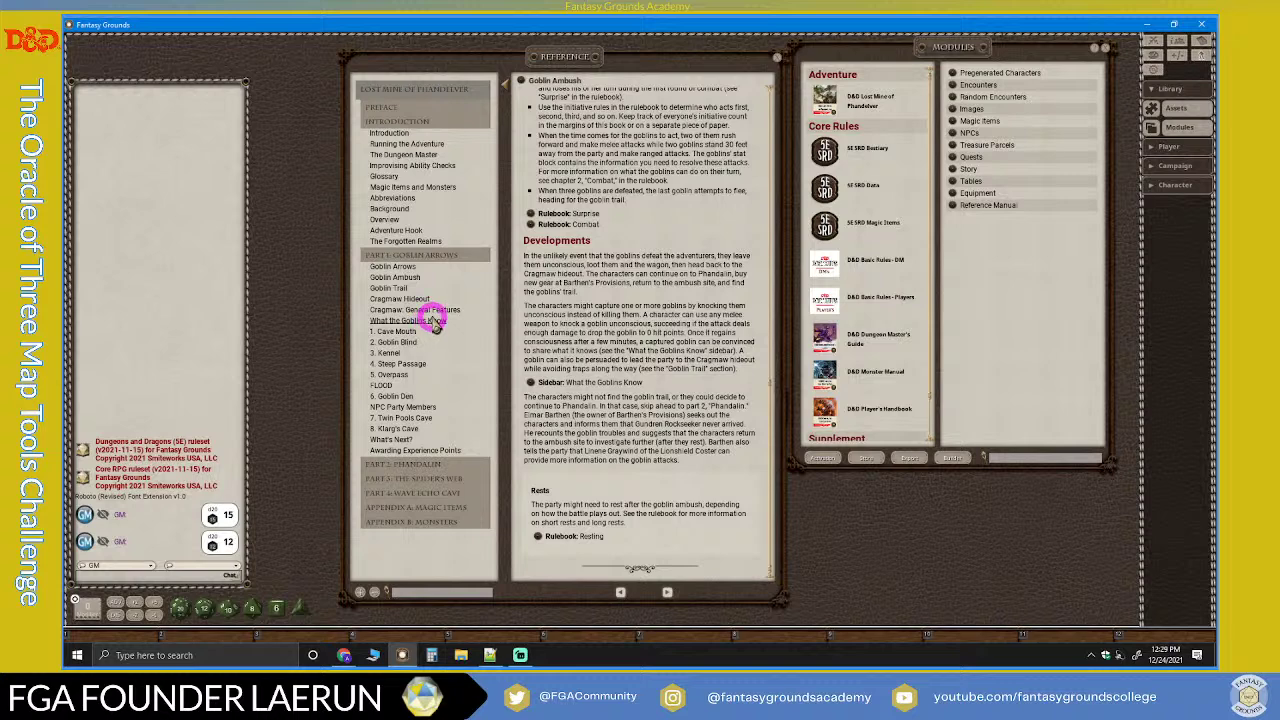
left_click(434, 258)
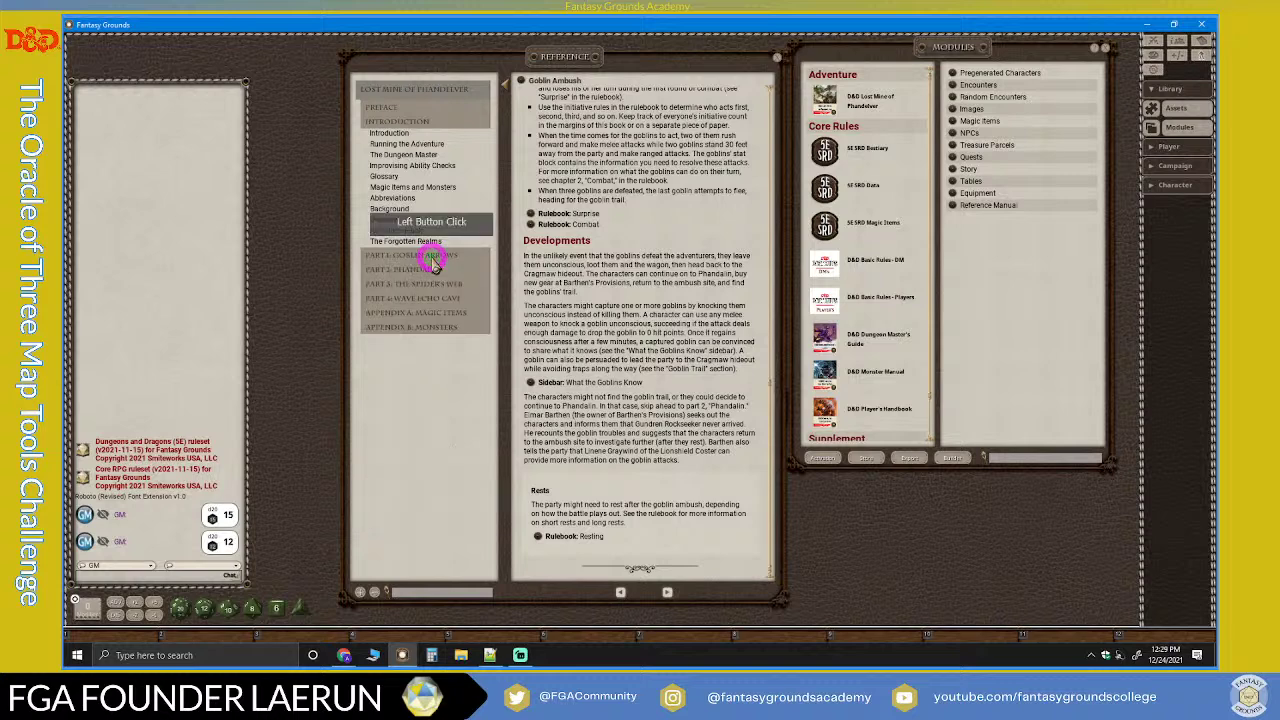
left_click(420, 122)
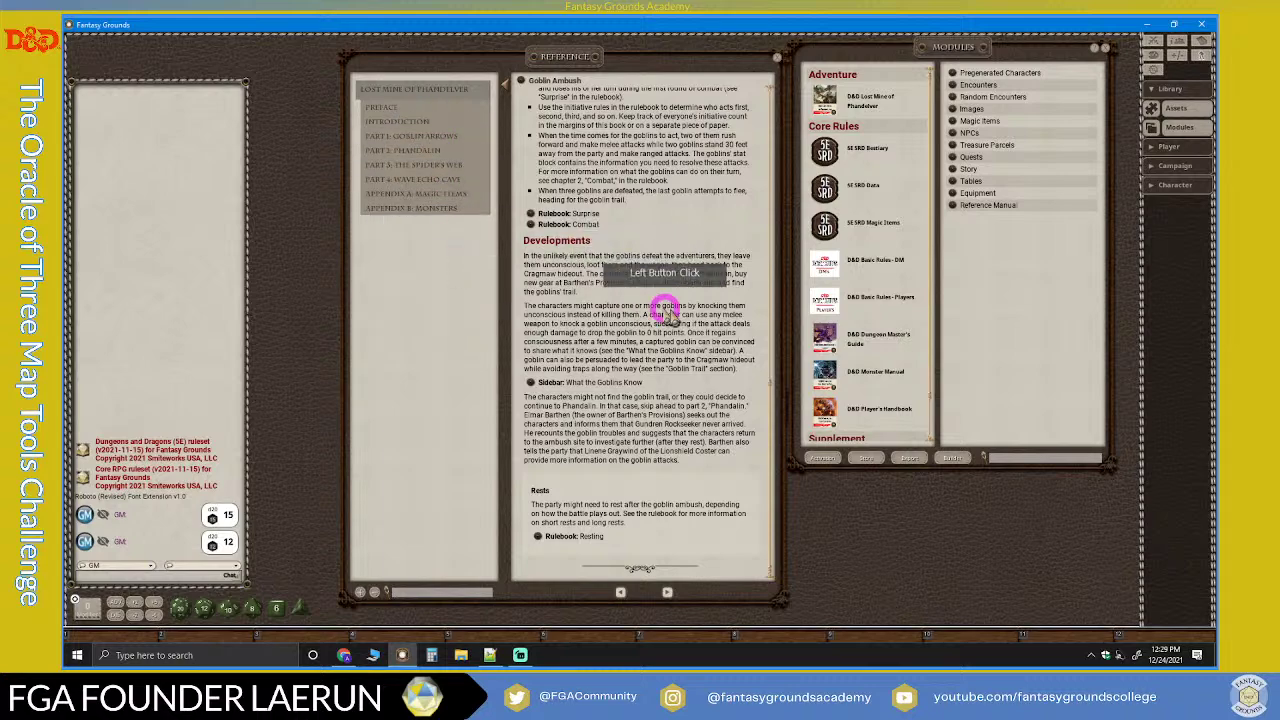
Step: Scroll up and down through the Goblin Ambush reference page
scroll(640, 345, "up", 5)
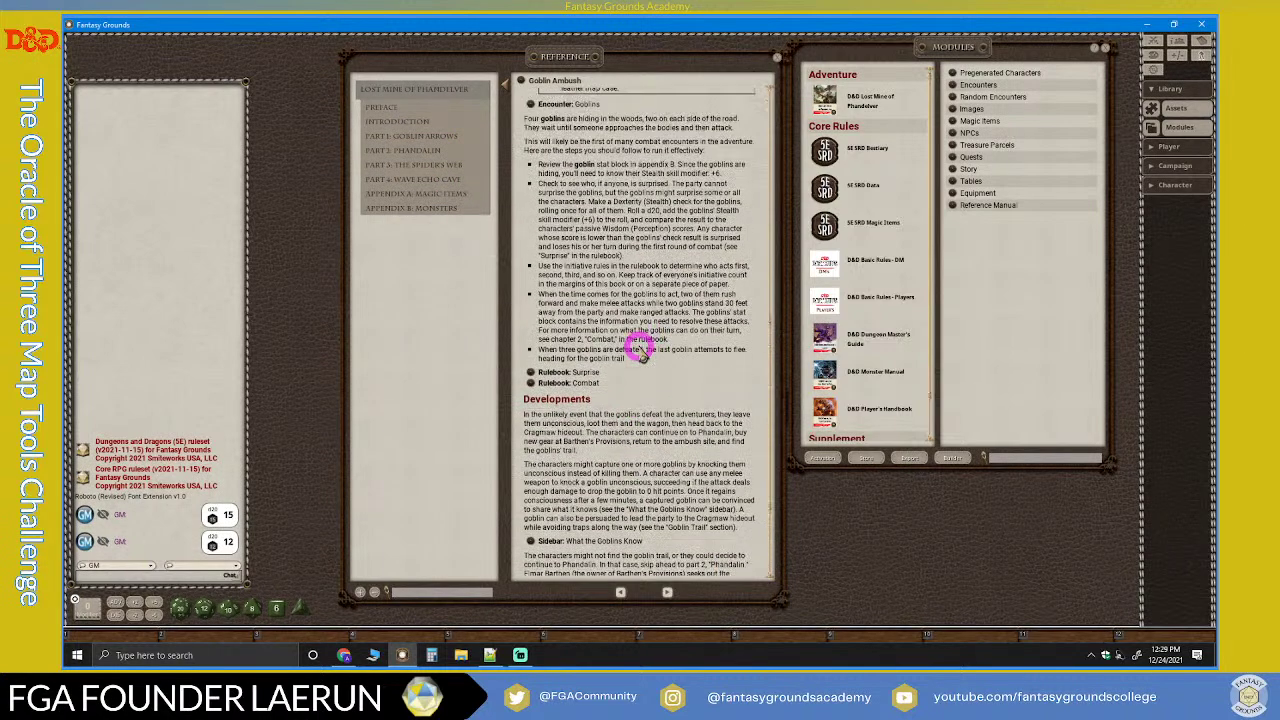
scroll(640, 345, "up", 10)
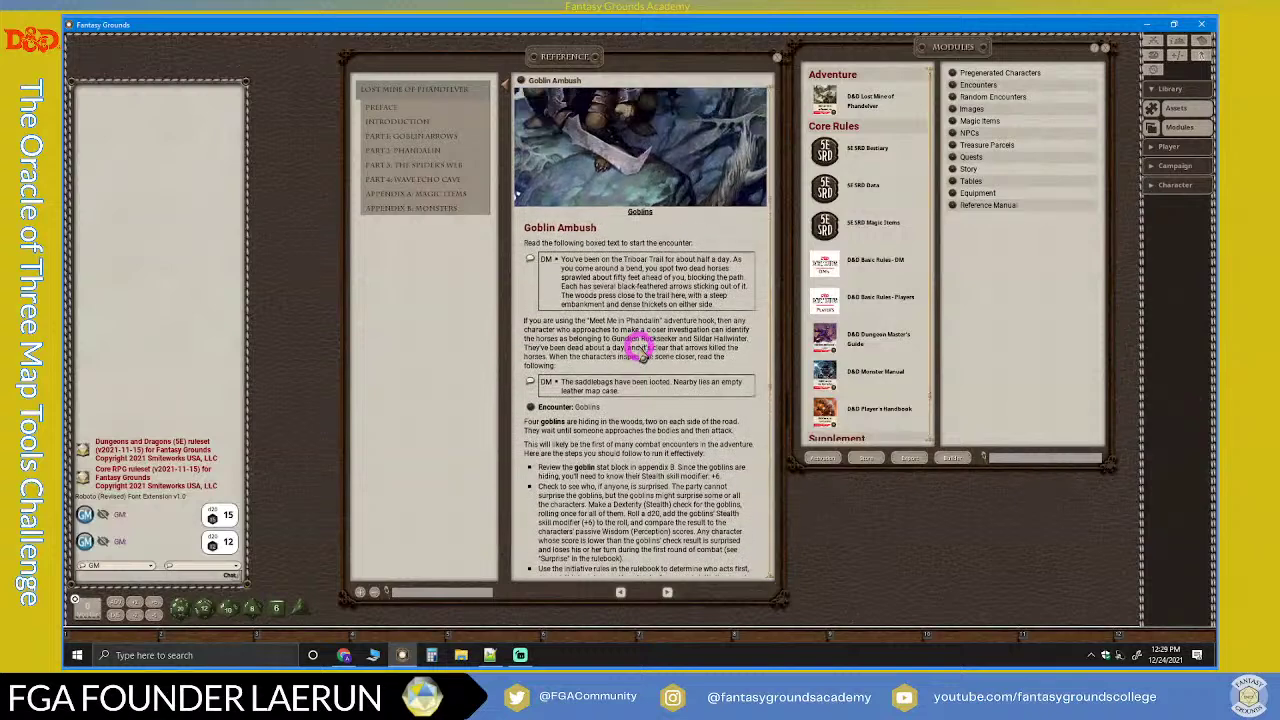
scroll(640, 345, "up", 6)
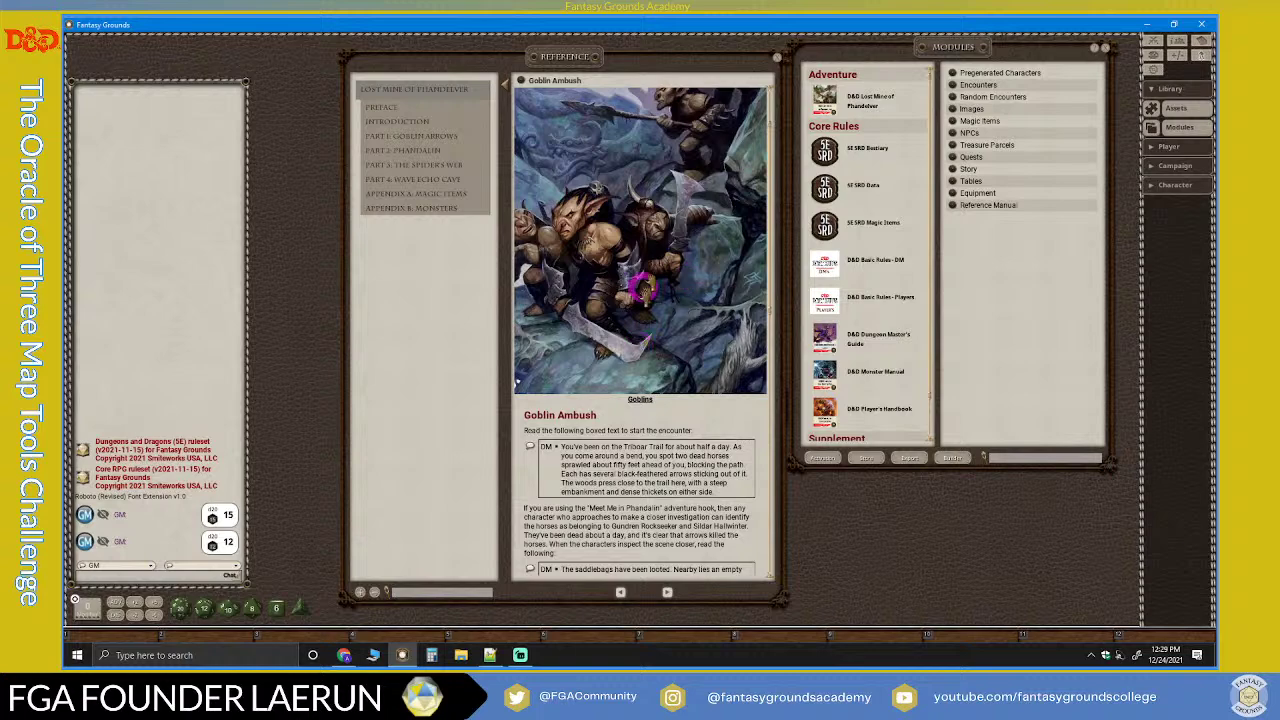
scroll(613, 335, "down", 5)
scroll(613, 335, "down", 5)
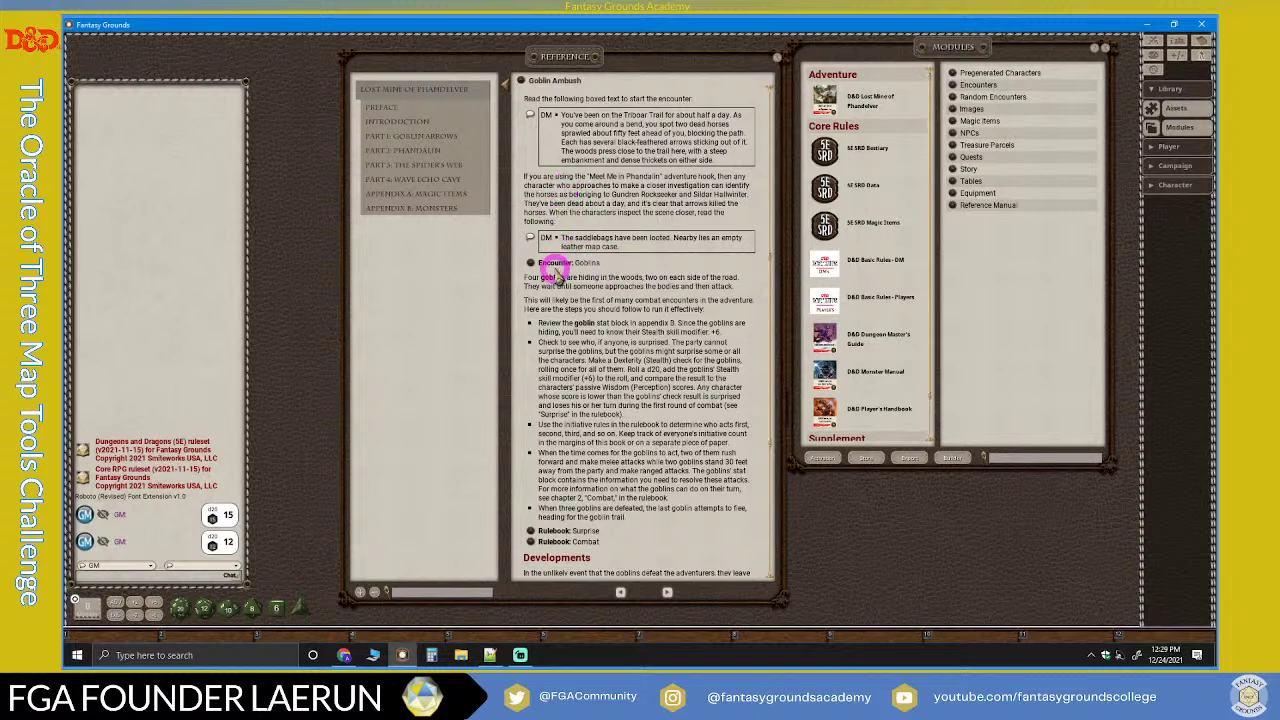
scroll(664, 280, "down", 2)
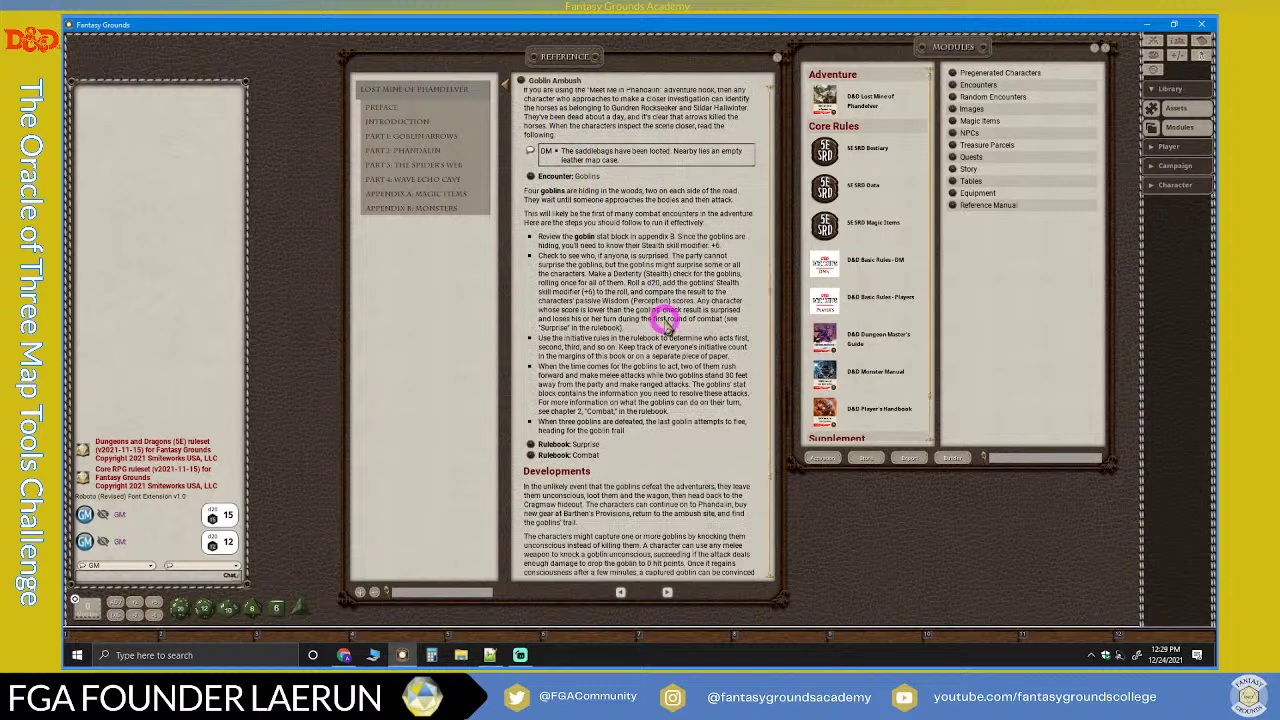
scroll(664, 290, "up", 4)
scroll(658, 321, "up", 5)
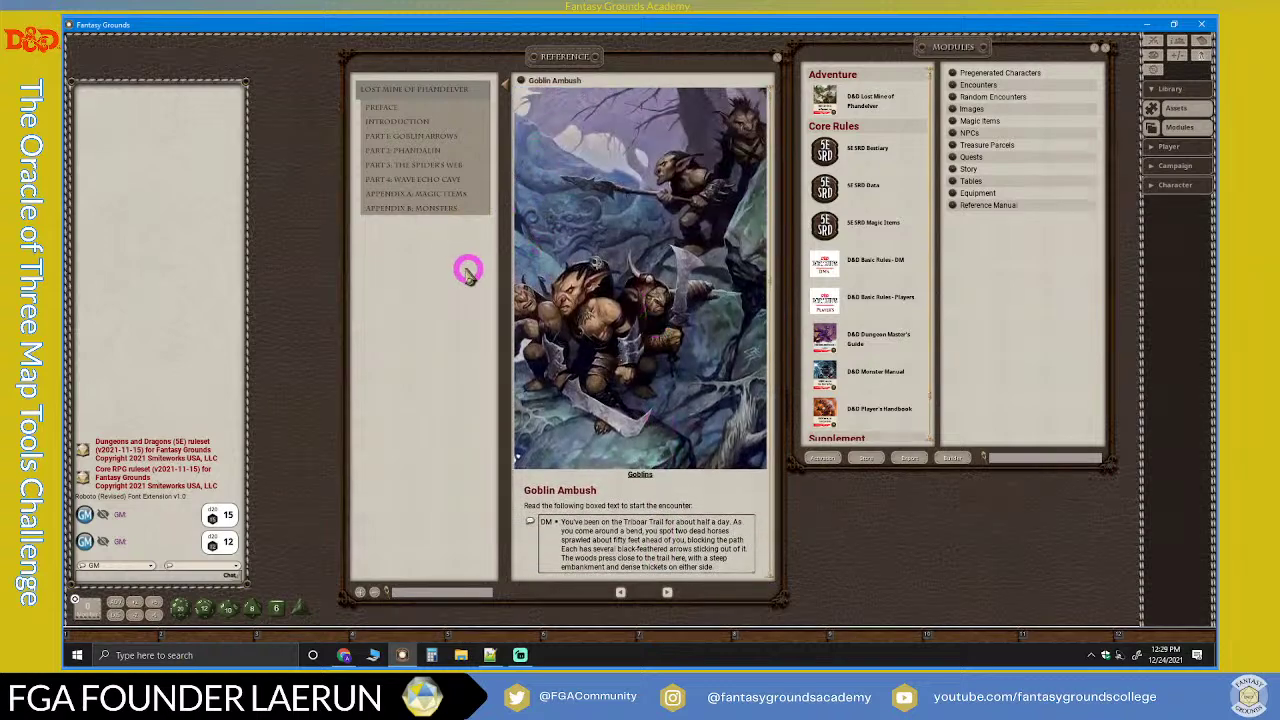
scroll(614, 312, "down", 2)
scroll(609, 313, "down", 10)
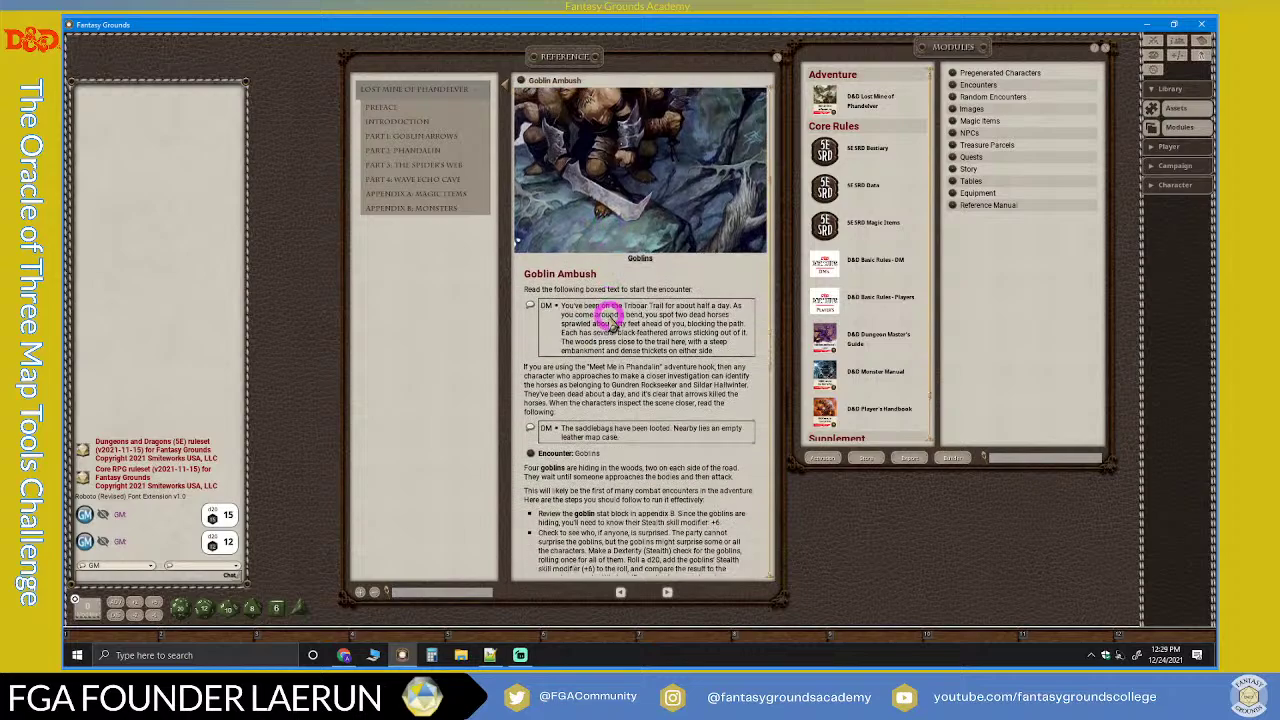
scroll(609, 316, "down", 4)
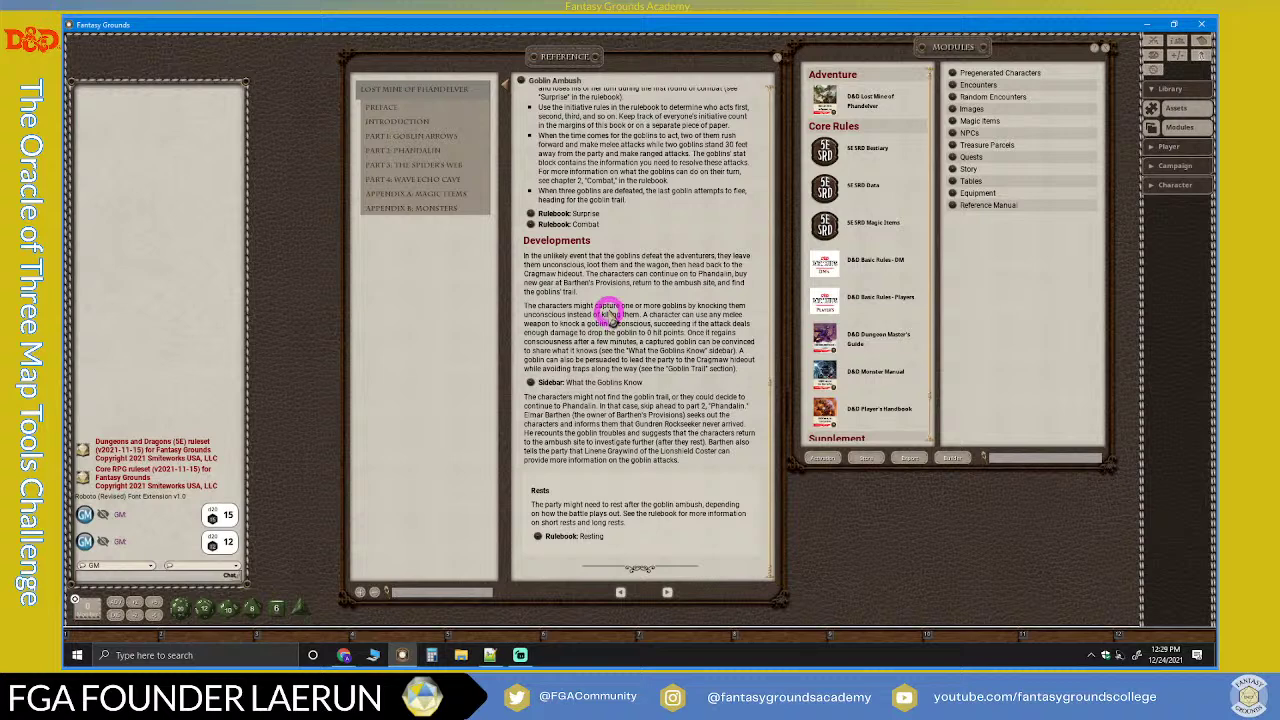
scroll(660, 327, "up", 8)
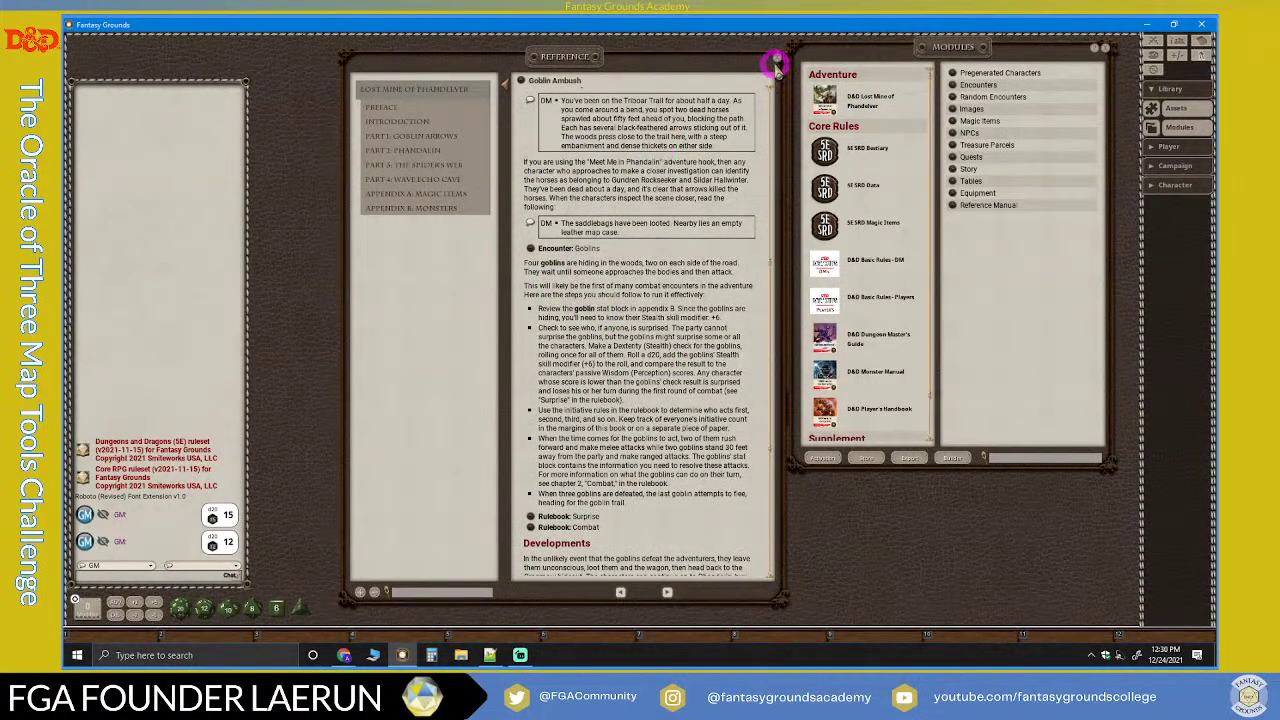
left_click(777, 58)
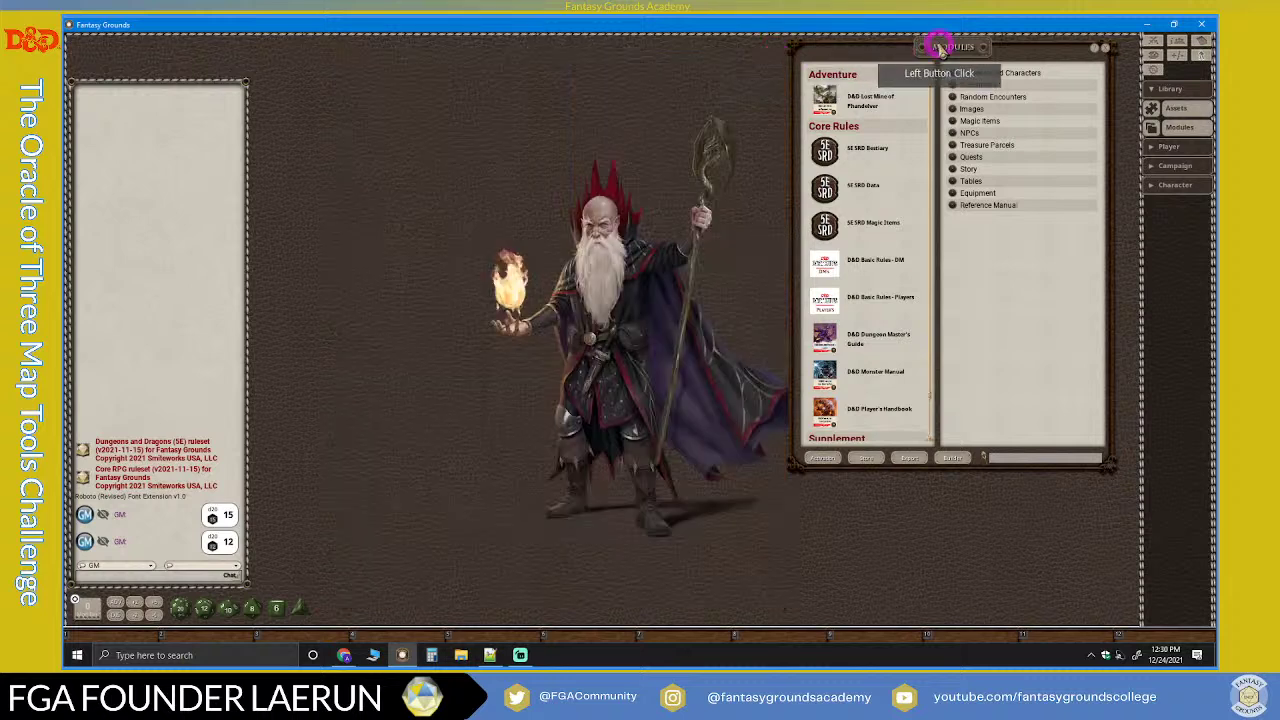
left_click_drag(929, 49, 823, 66)
scroll(760, 295, "down", 1)
scroll(757, 289, "up", 1)
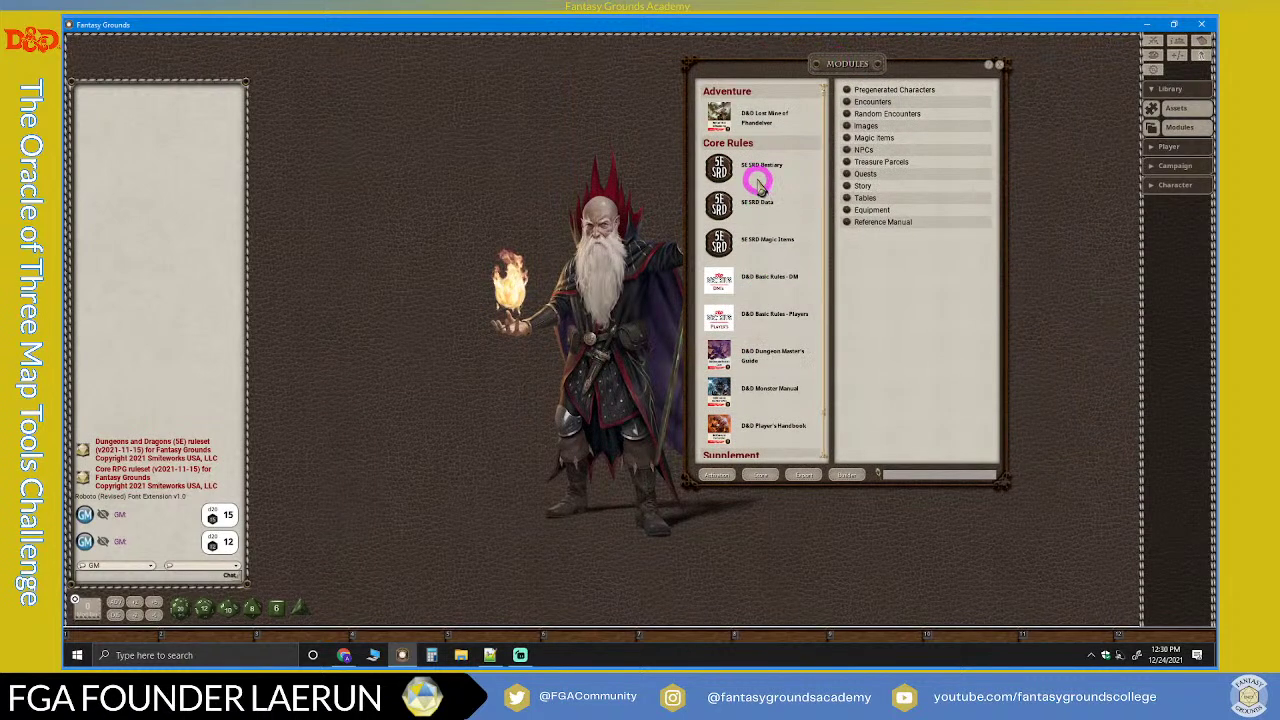
scroll(757, 230, "down", 1)
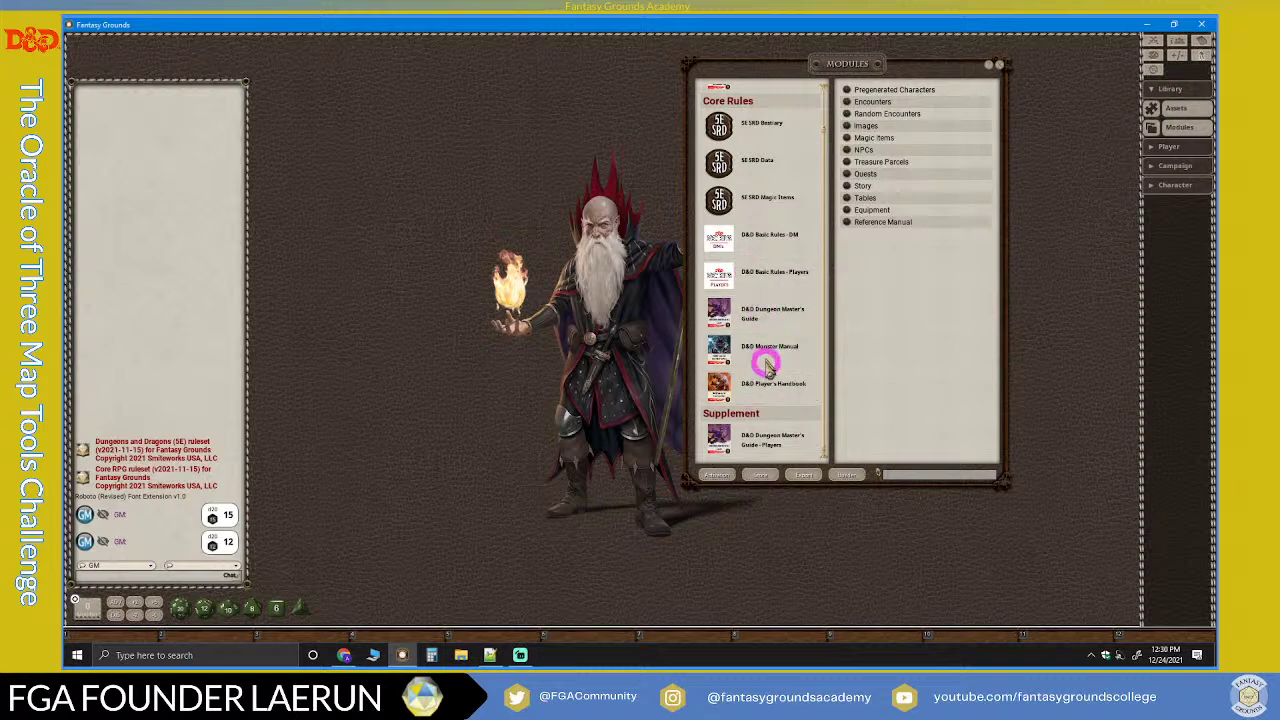
scroll(767, 368, "up", 1)
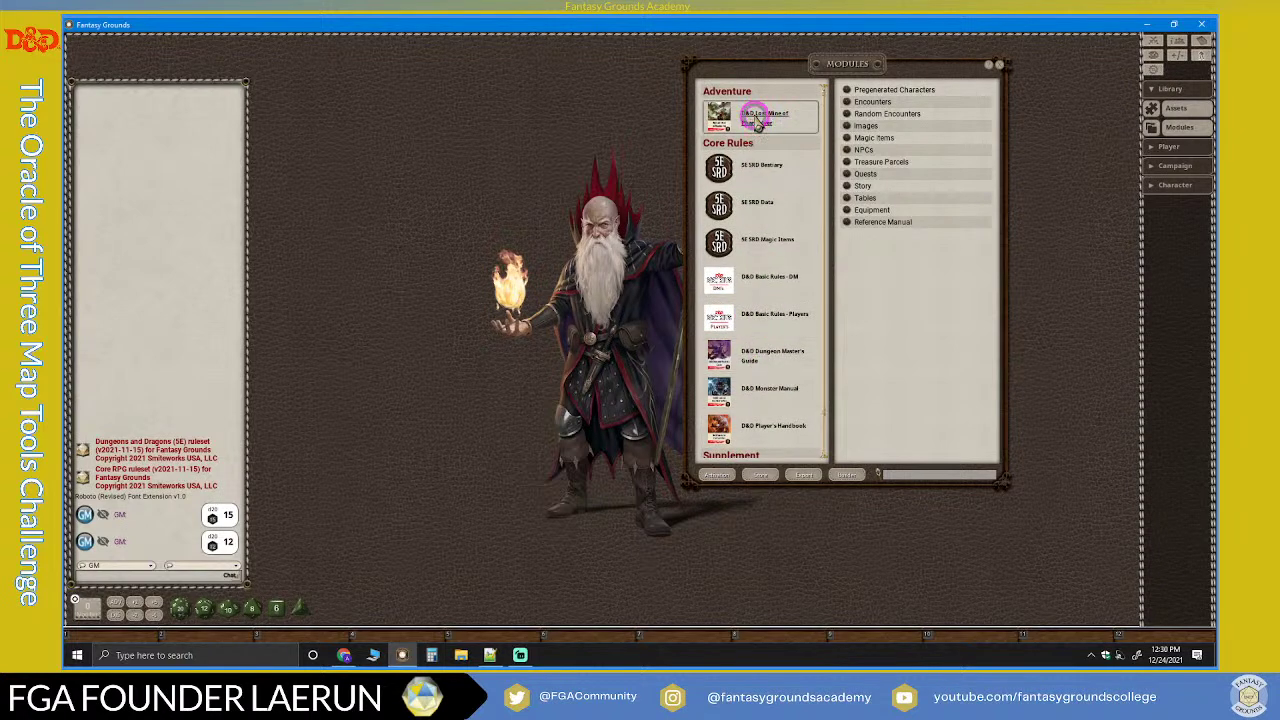
left_click(758, 116)
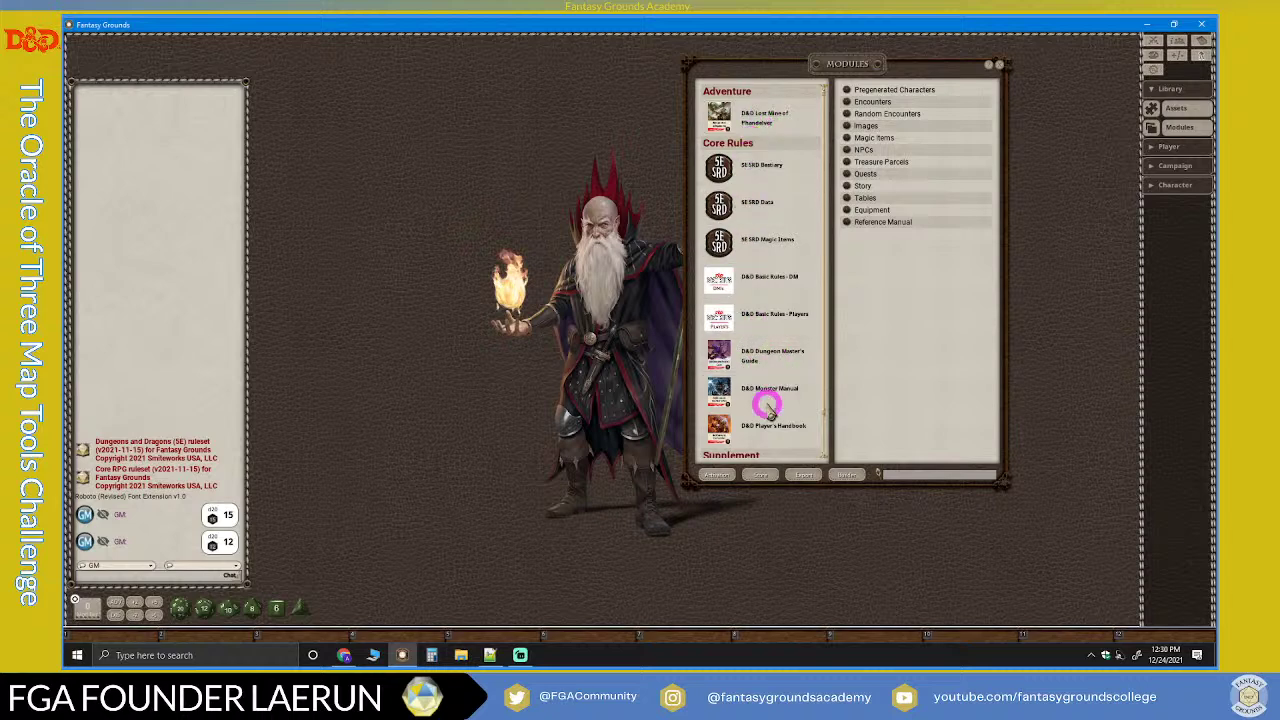
scroll(757, 212, "down", 1)
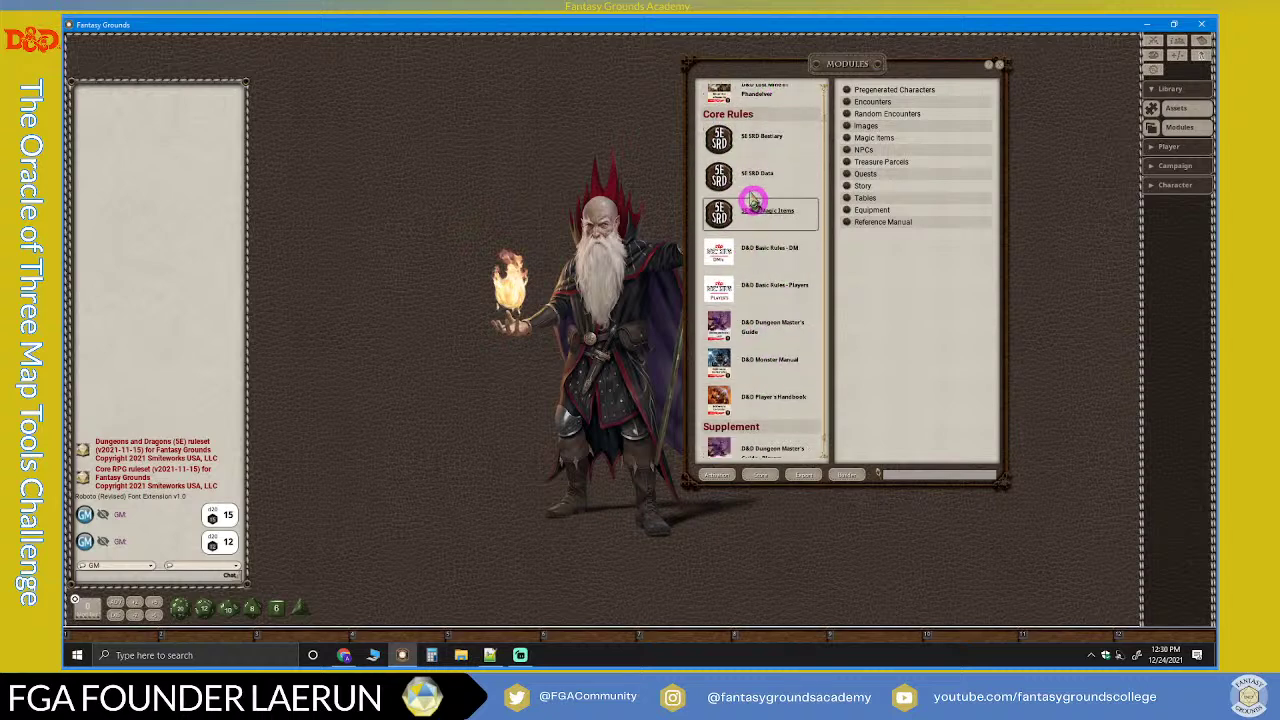
scroll(751, 249, "up", 1)
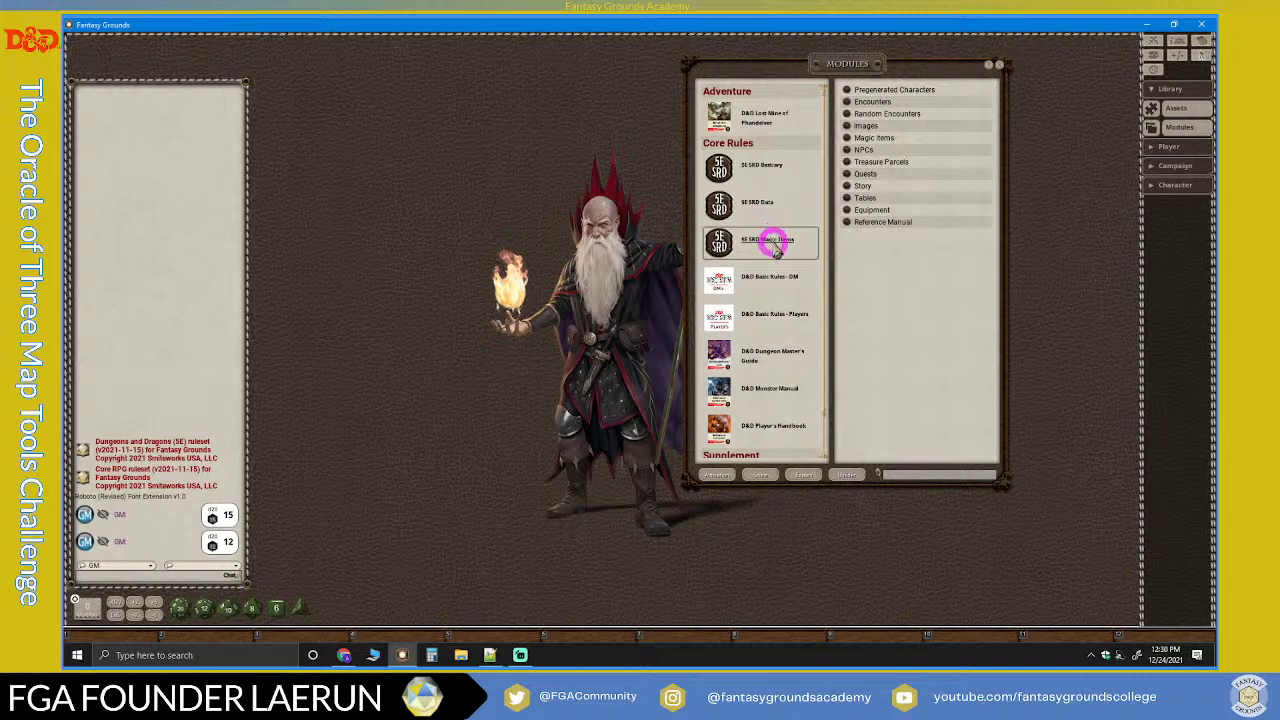
scroll(778, 300, "down", 1)
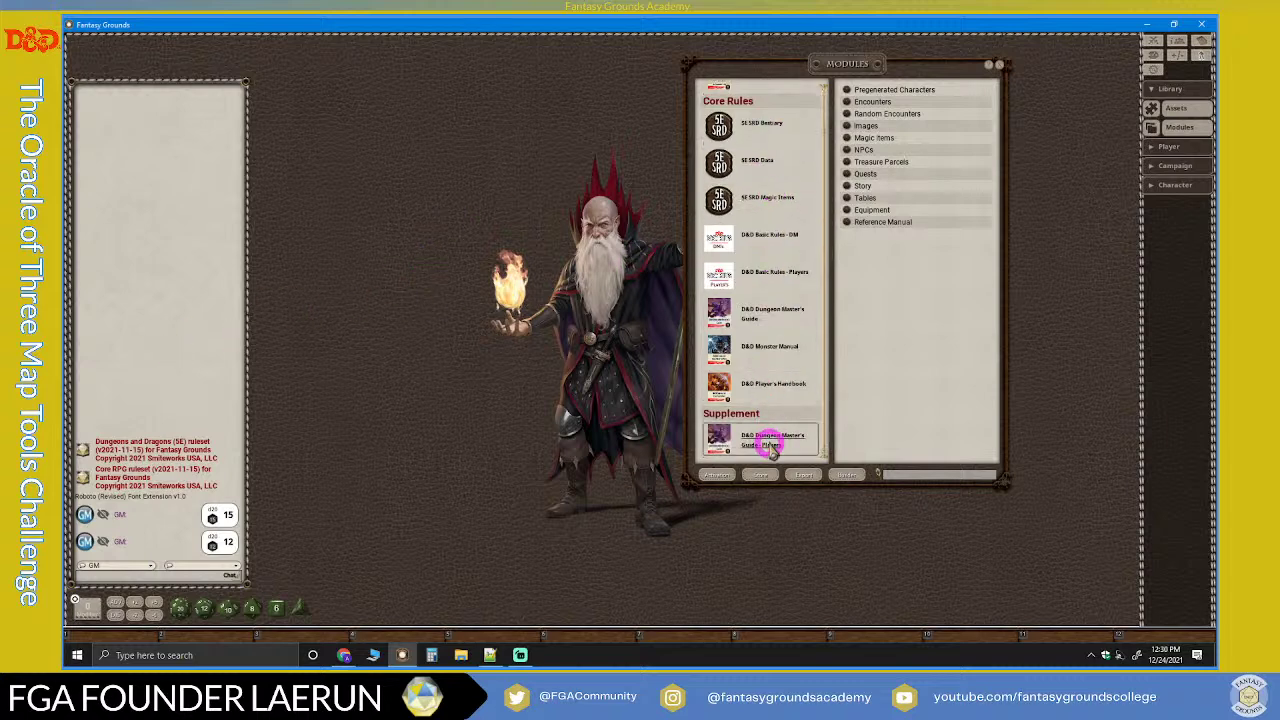
scroll(777, 229, "up", 1)
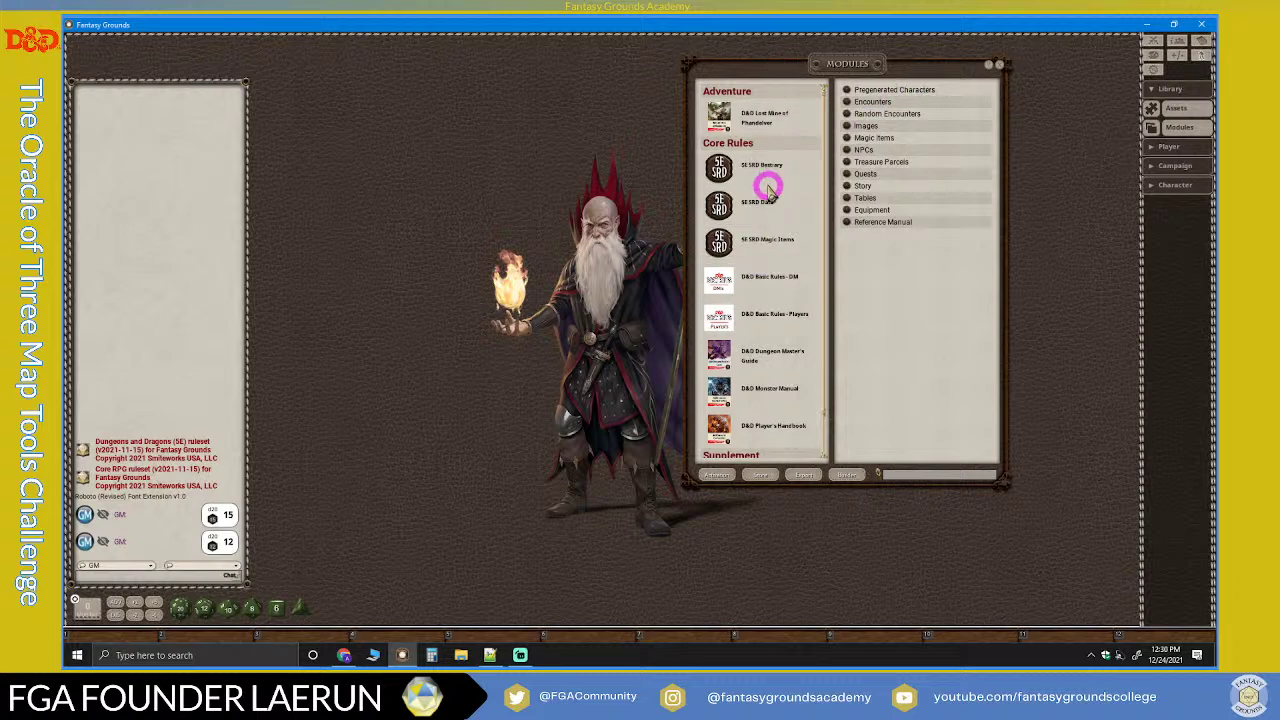
scroll(760, 215, "down", 1)
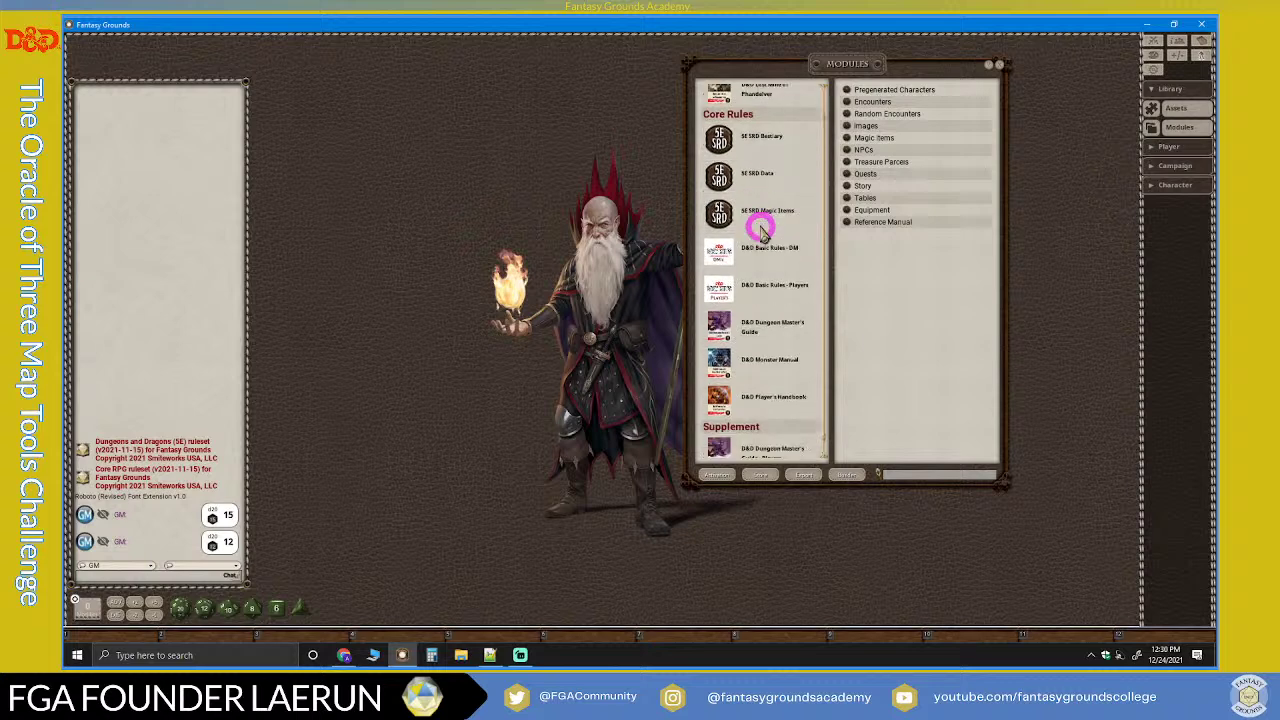
scroll(720, 140, "up", 1)
scroll(750, 240, "down", 1)
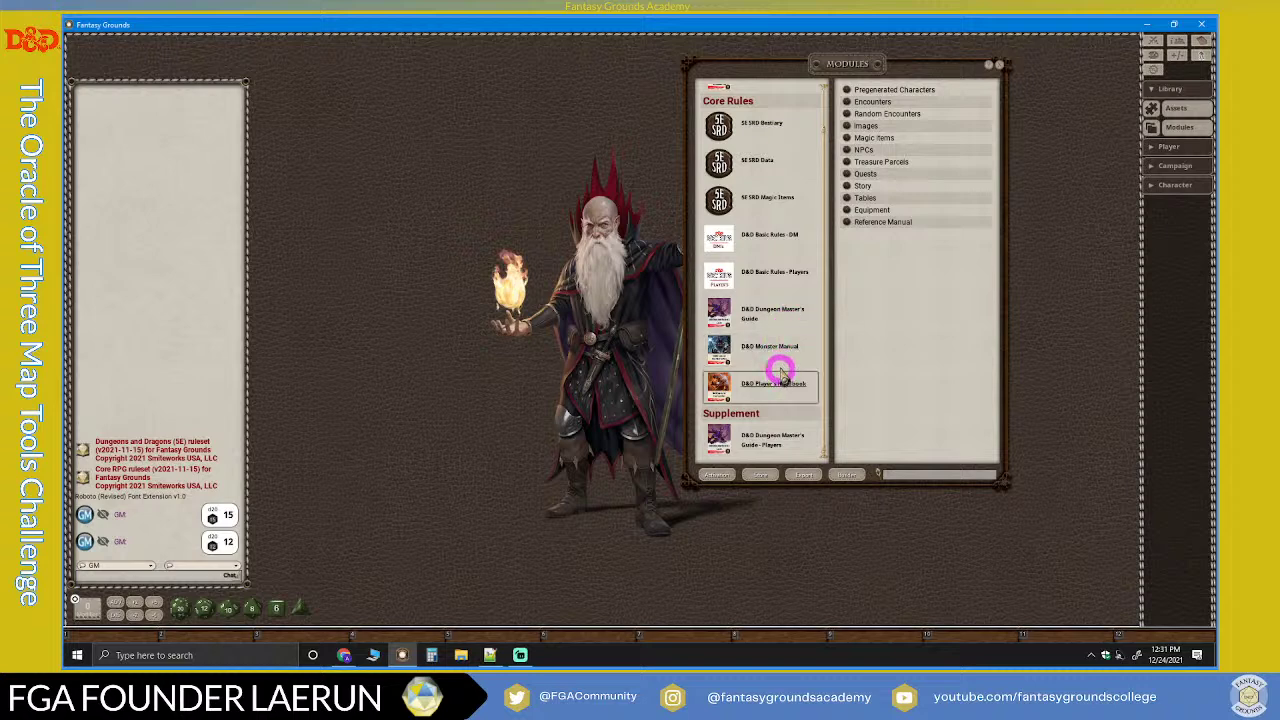
scroll(782, 372, "up", 1)
scroll(782, 372, "down", 1)
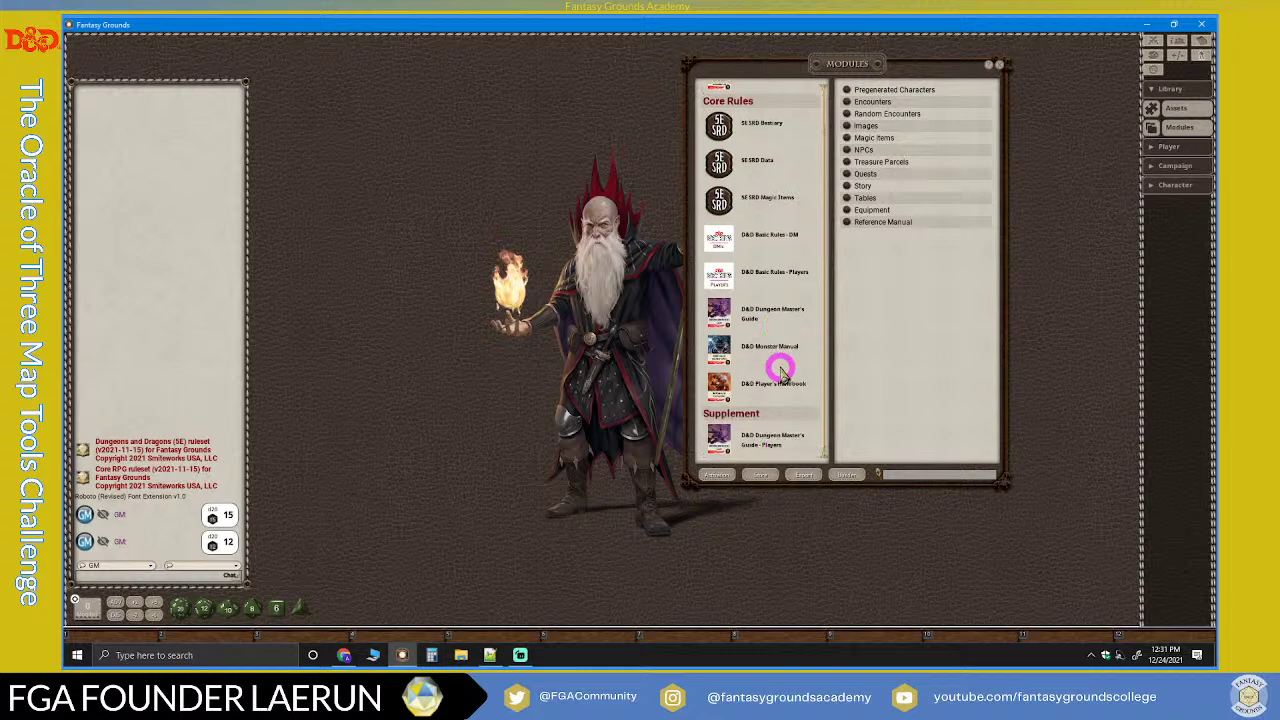
scroll(782, 372, "up", 1)
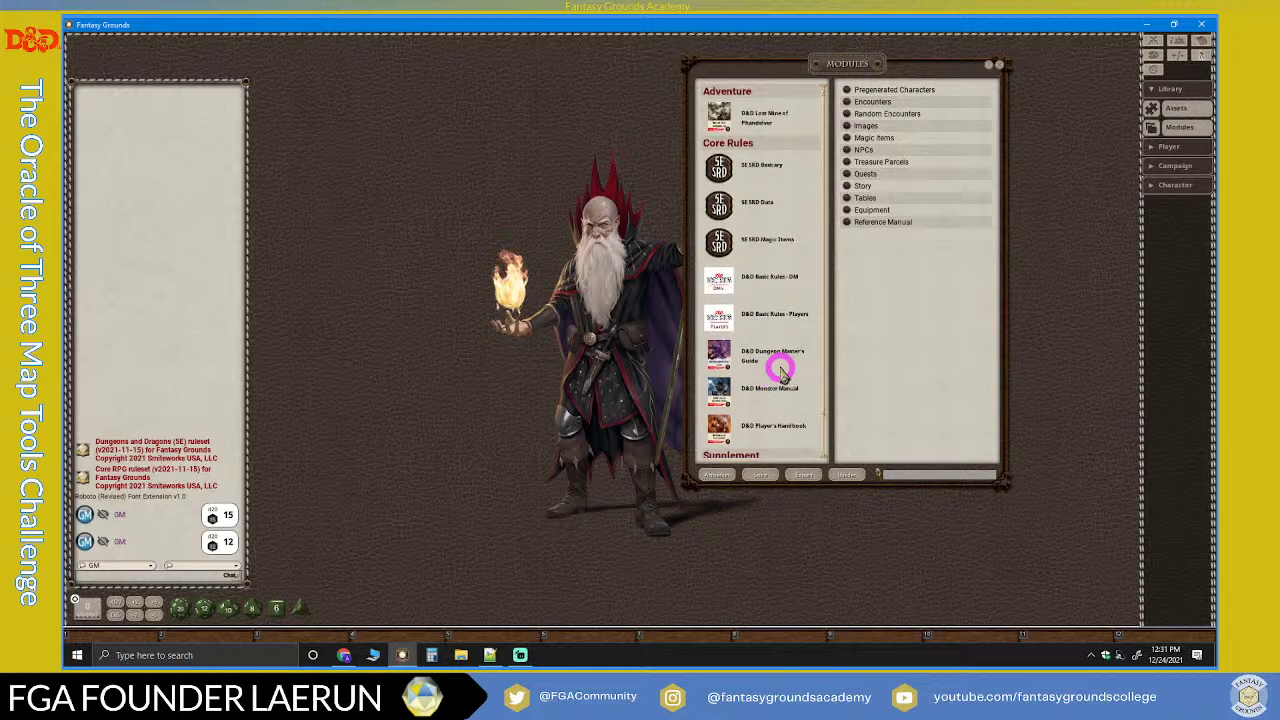
scroll(782, 372, "down", 1)
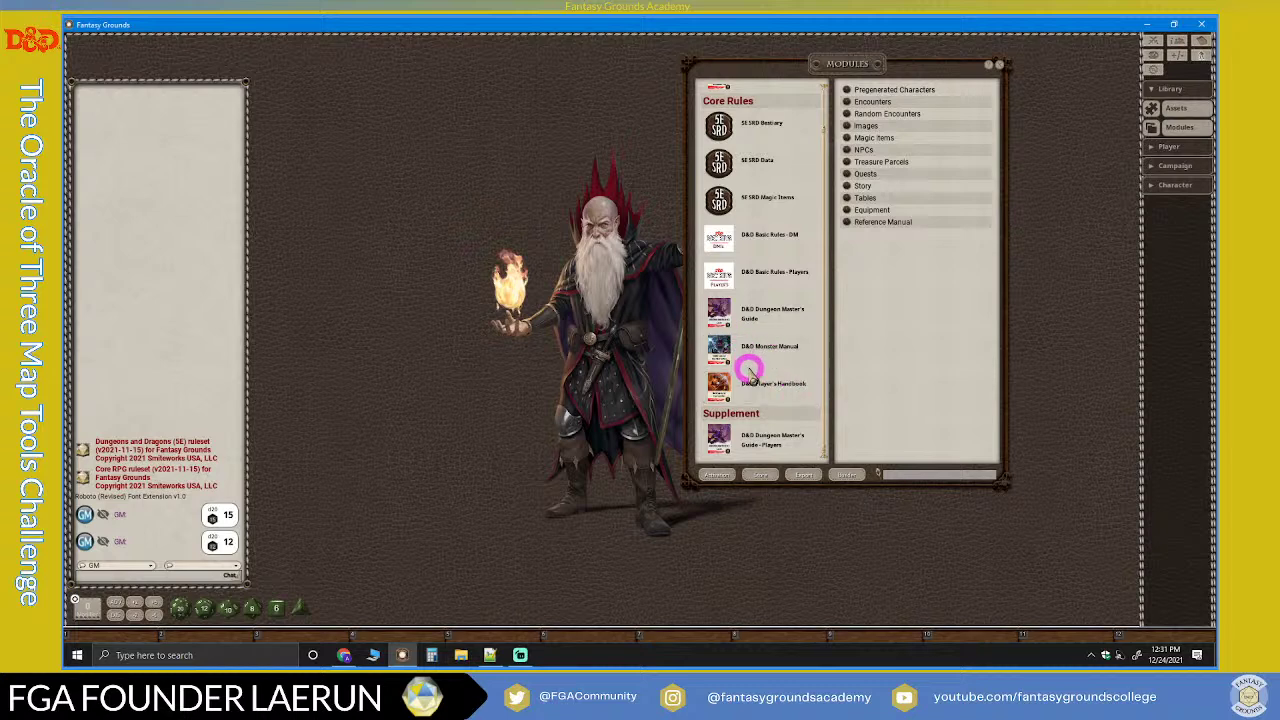
scroll(755, 358, "up", 3)
scroll(757, 358, "down", 1)
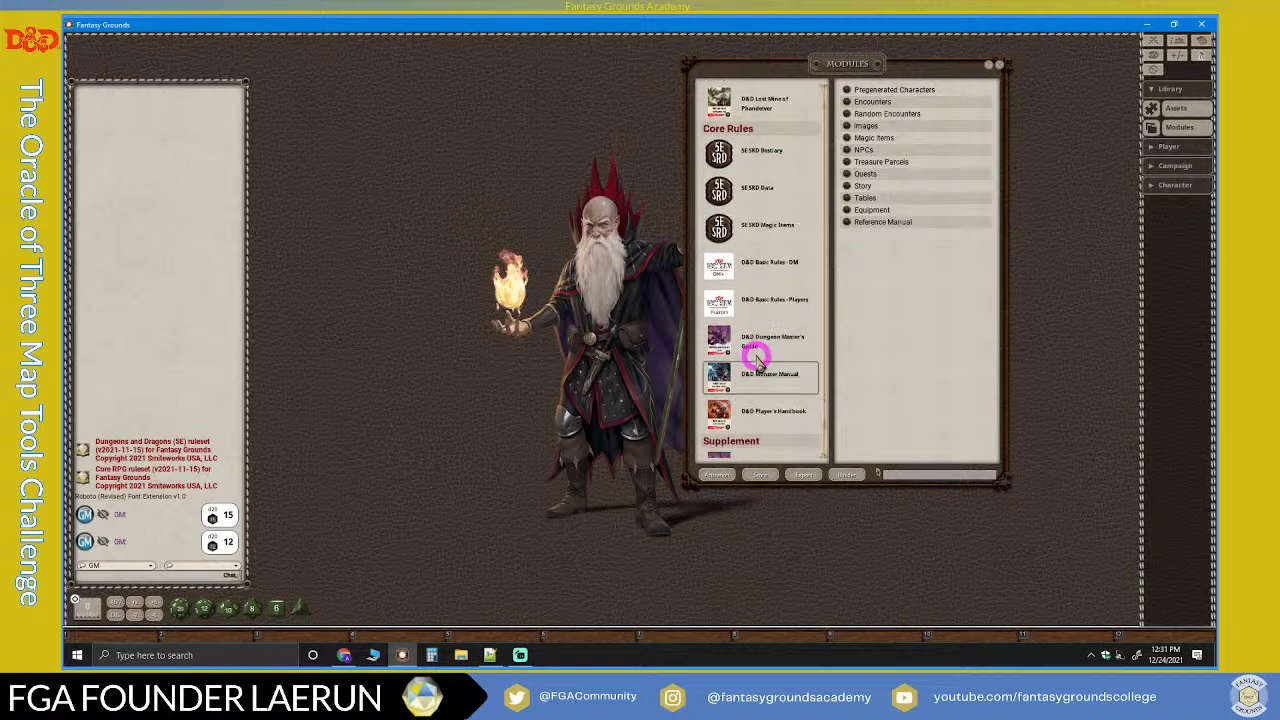
scroll(757, 358, "down", 1)
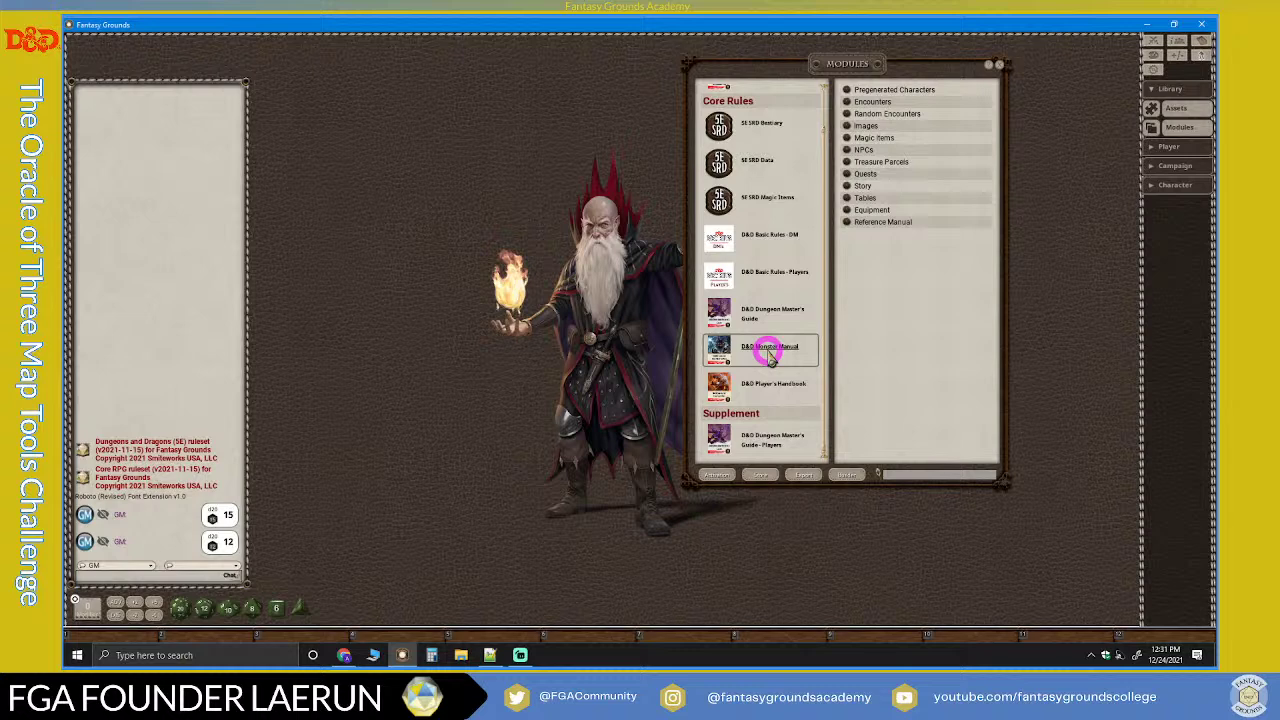
scroll(771, 335, "up", 1)
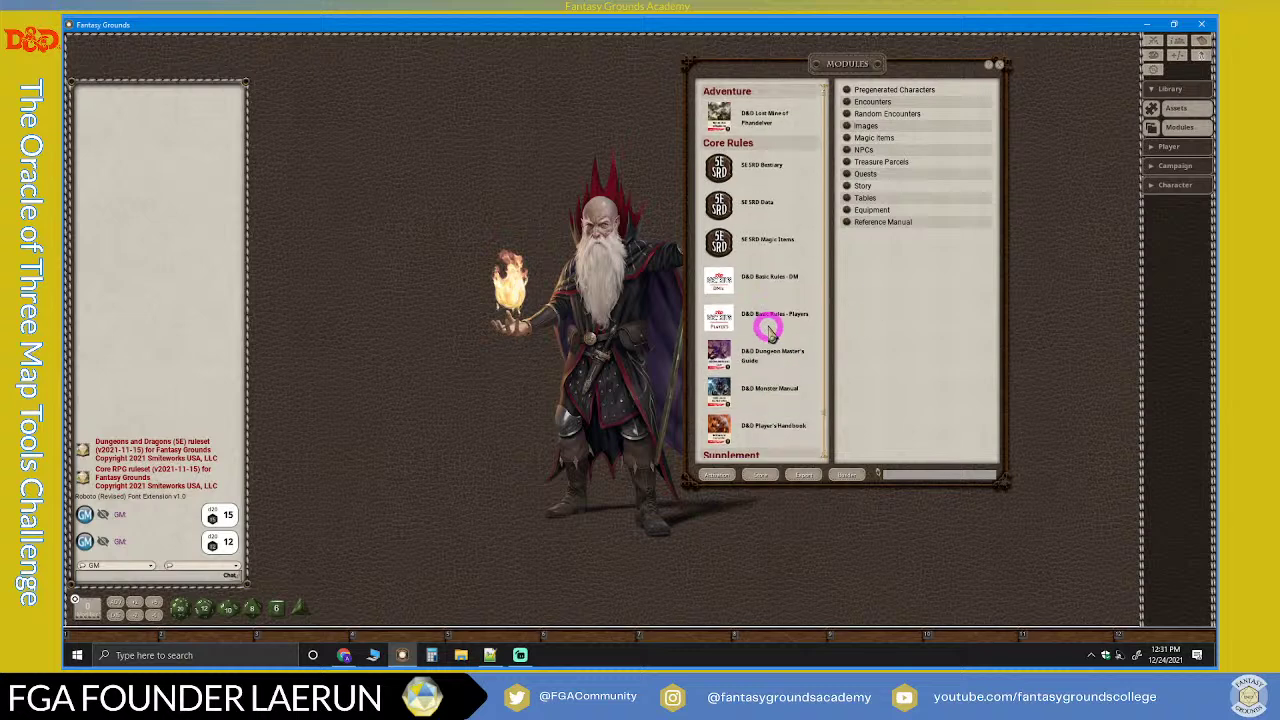
scroll(771, 328, "down", 1)
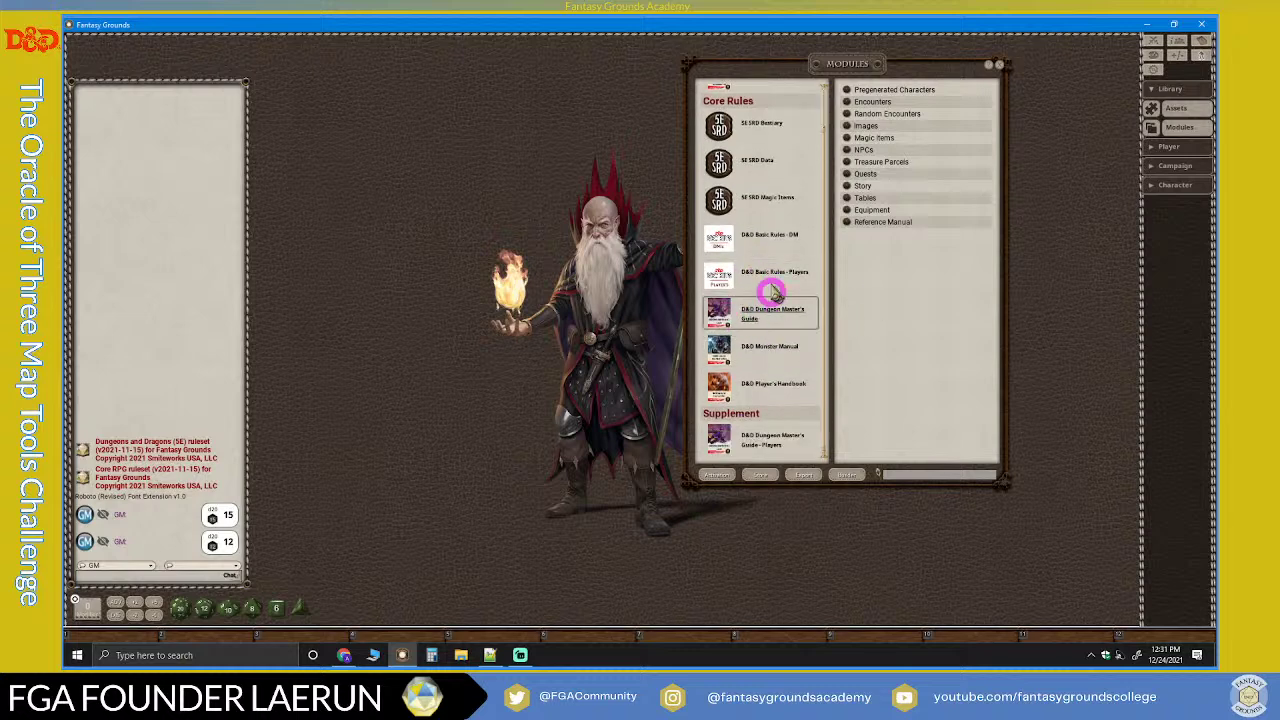
scroll(740, 282, "up", 1)
scroll(744, 292, "down", 1)
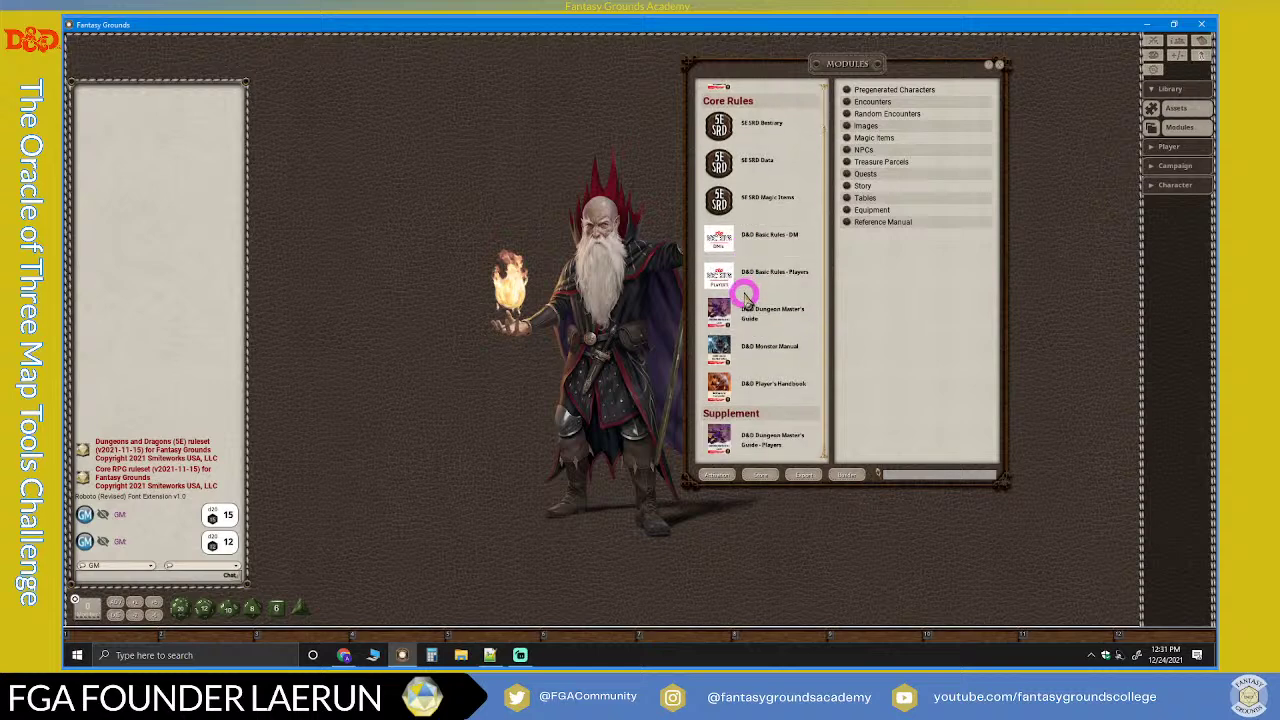
Step: Move the Modules window right and stretch it taller to list everything from Adventure to Supplement
left_click_drag(848, 62, 929, 56)
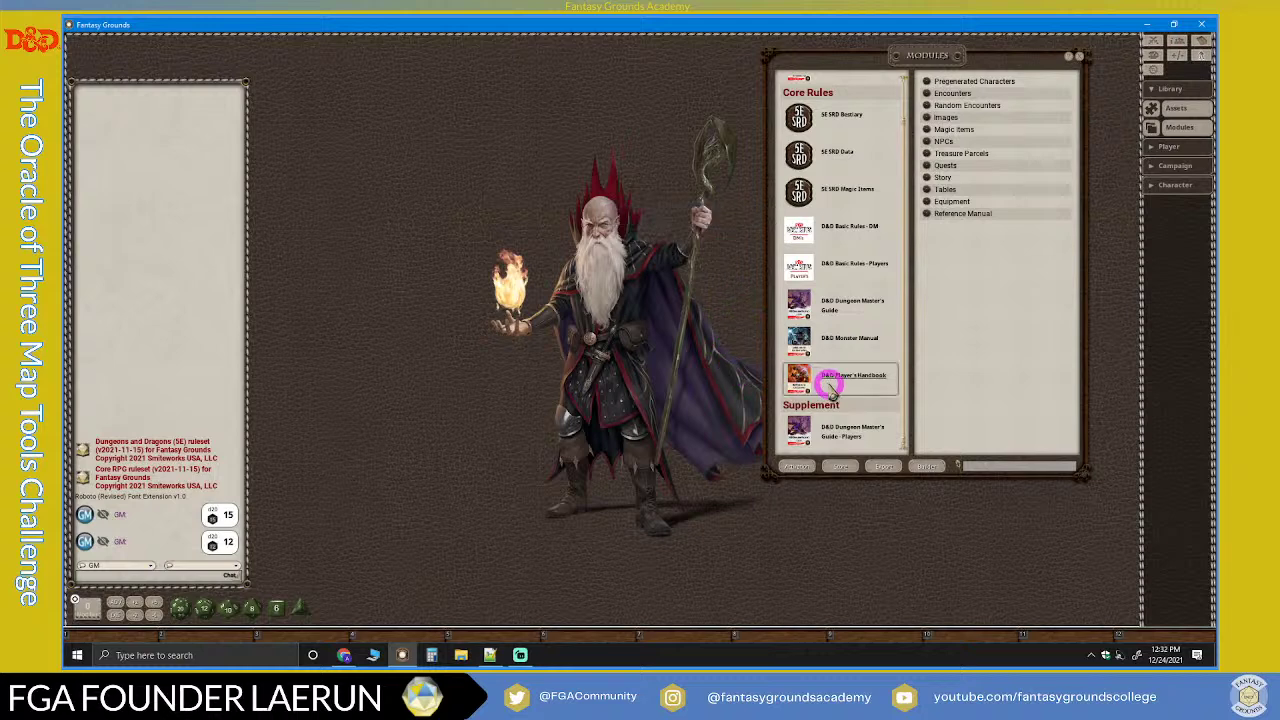
scroll(830, 388, "up", 1)
scroll(830, 388, "down", 1)
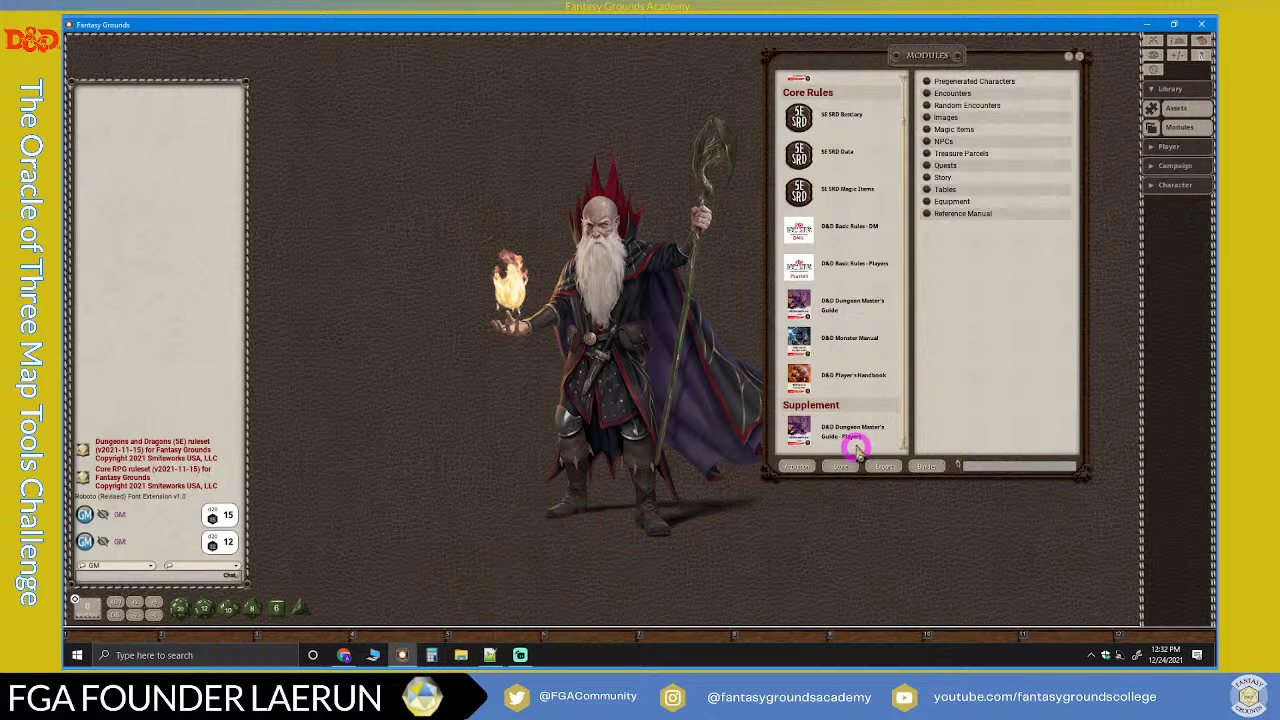
scroll(872, 385, "up", 1)
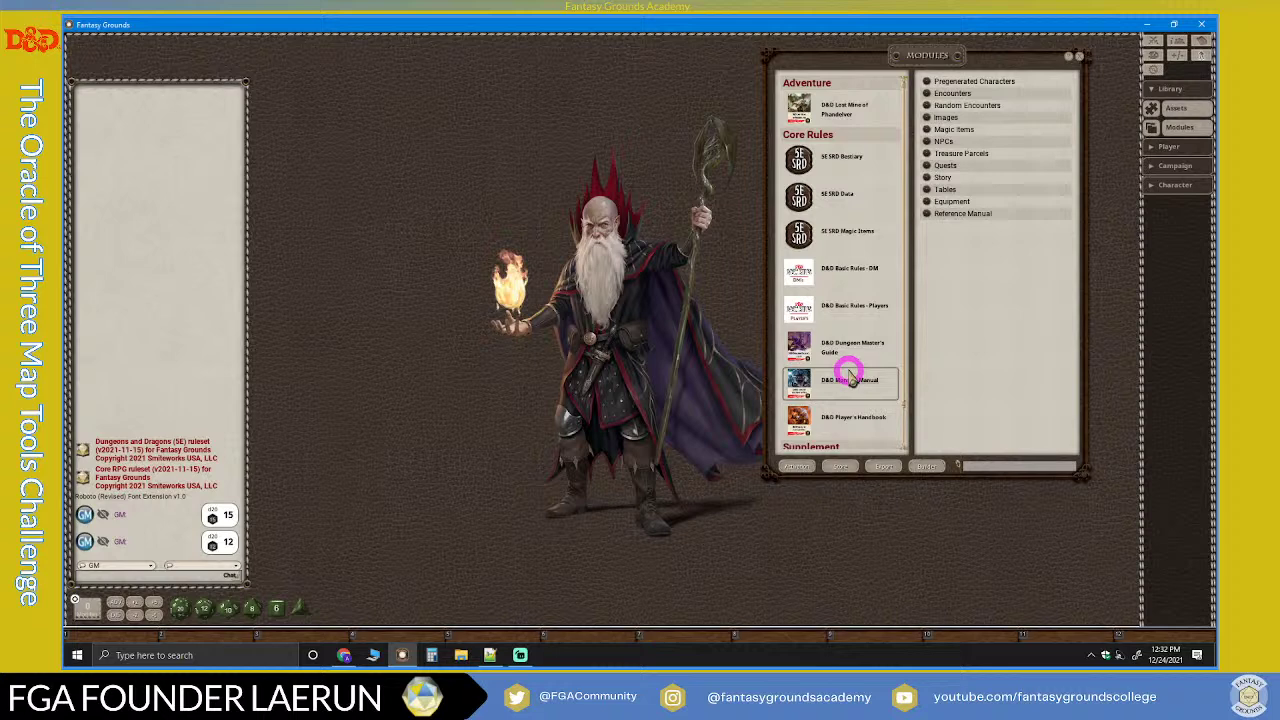
scroll(848, 376, "down", 1)
scroll(848, 378, "up", 1)
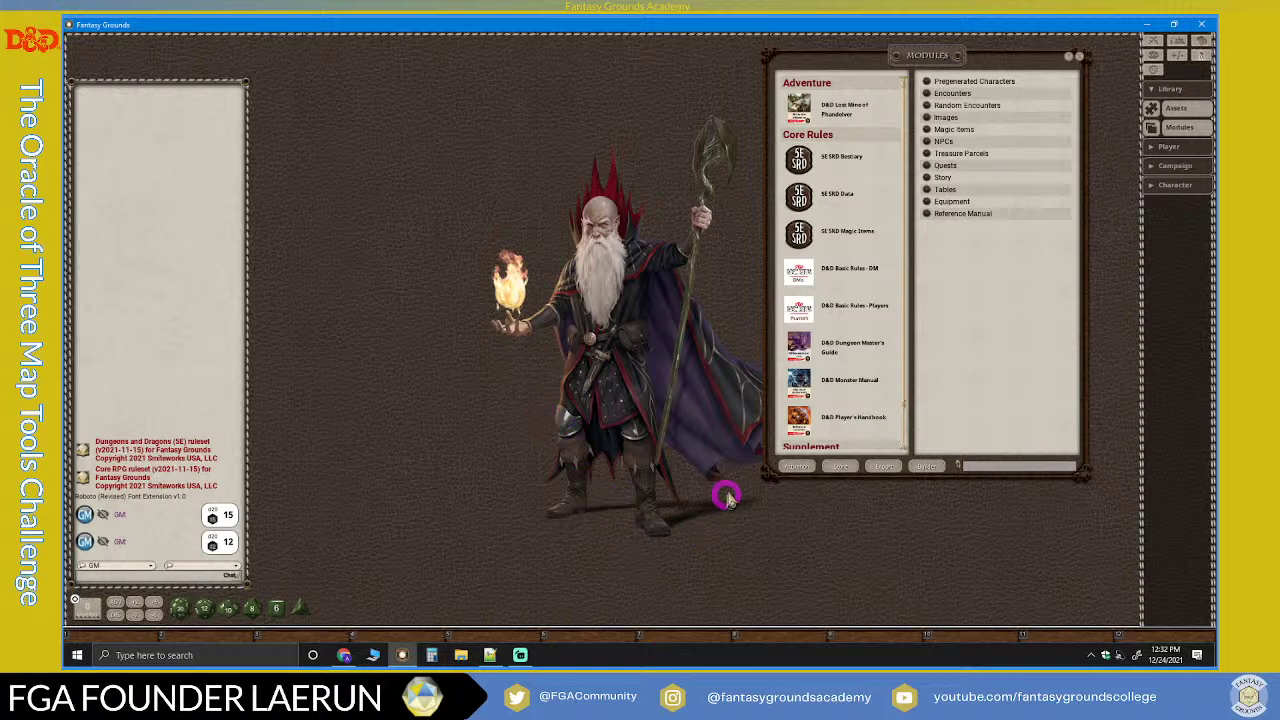
left_click_drag(926, 67, 955, 62)
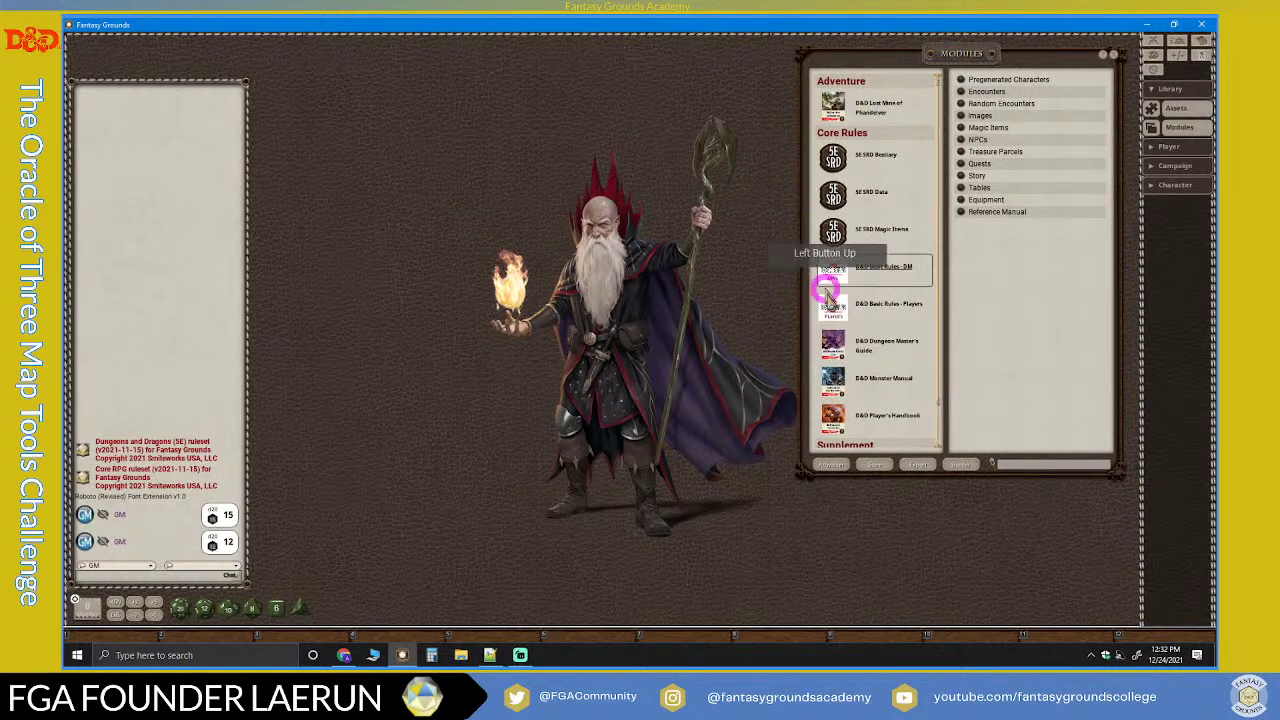
scroll(875, 330, "down", 1)
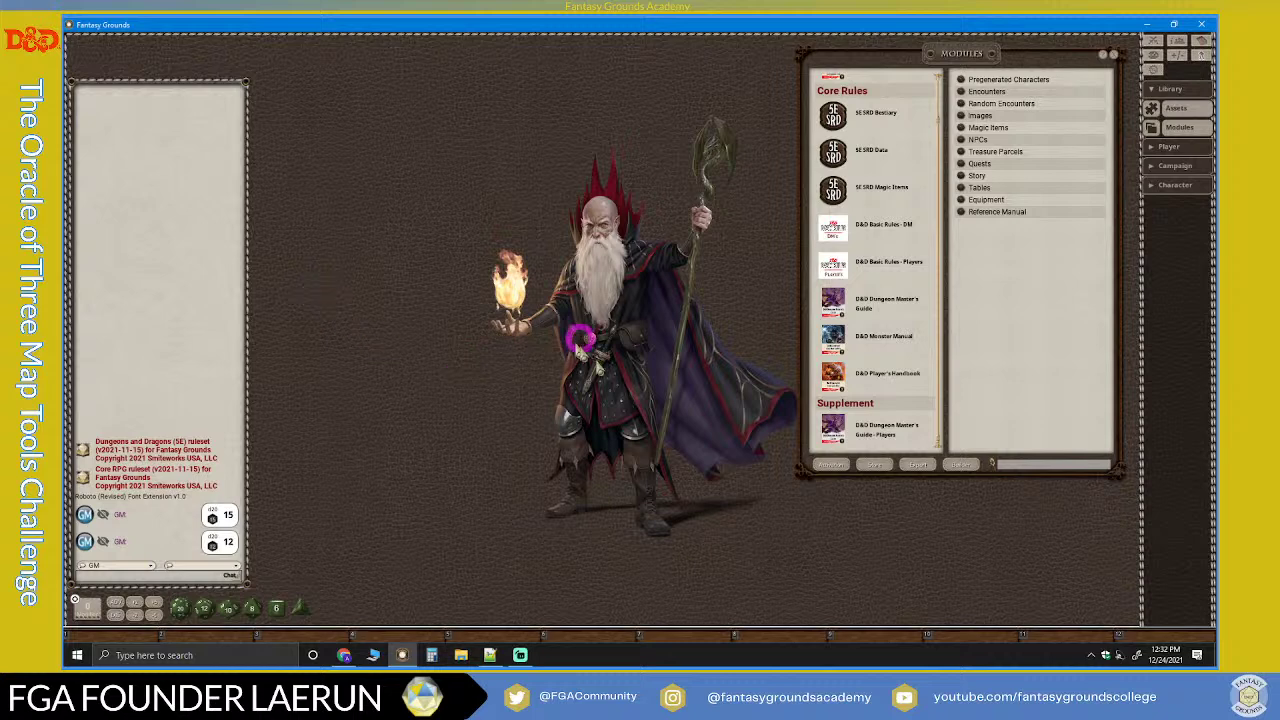
left_click_drag(993, 480, 991, 596)
left_click_drag(960, 68, 967, 65)
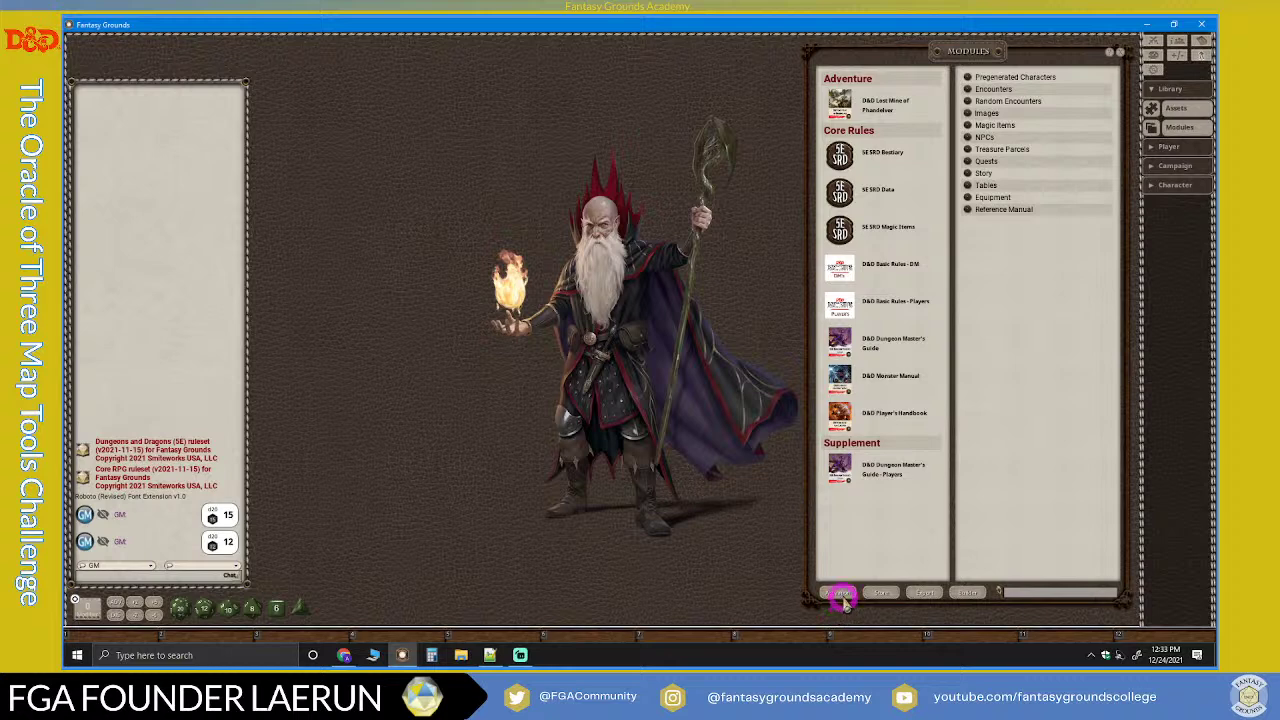
Step: Open Module Activation and filter it to show only Loaded modules
left_click(843, 594)
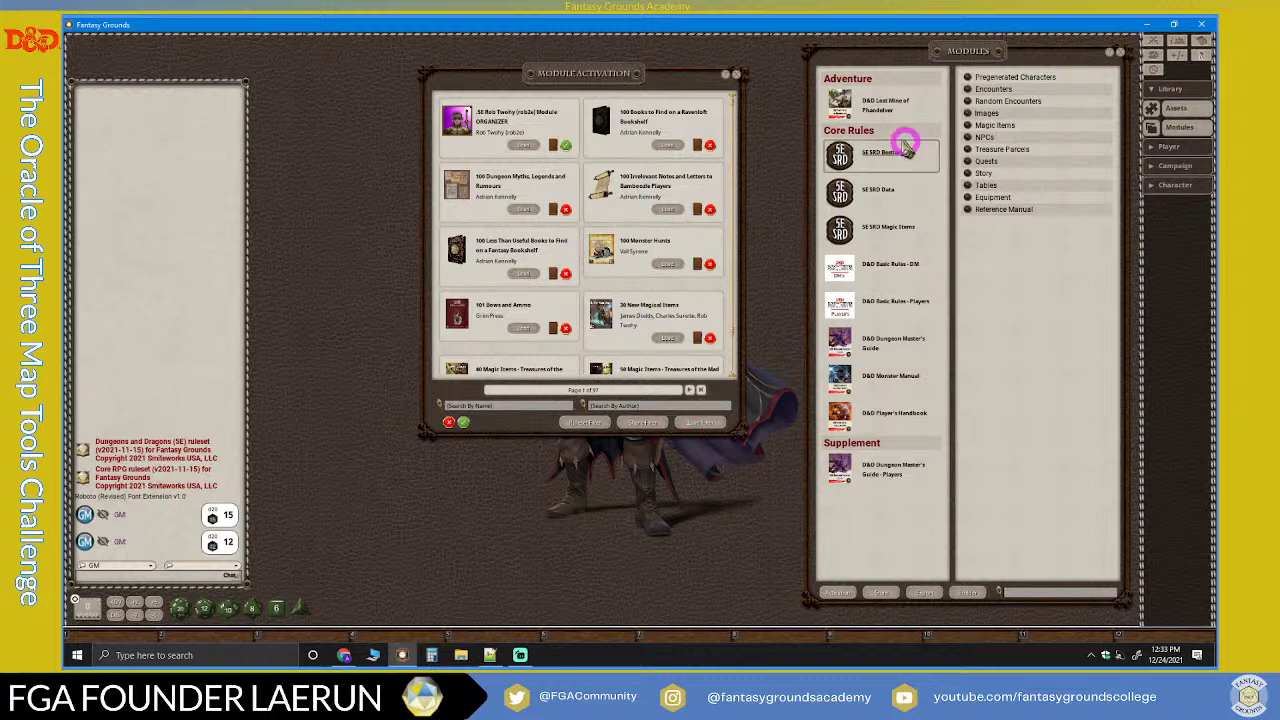
scroll(656, 362, "down", 1)
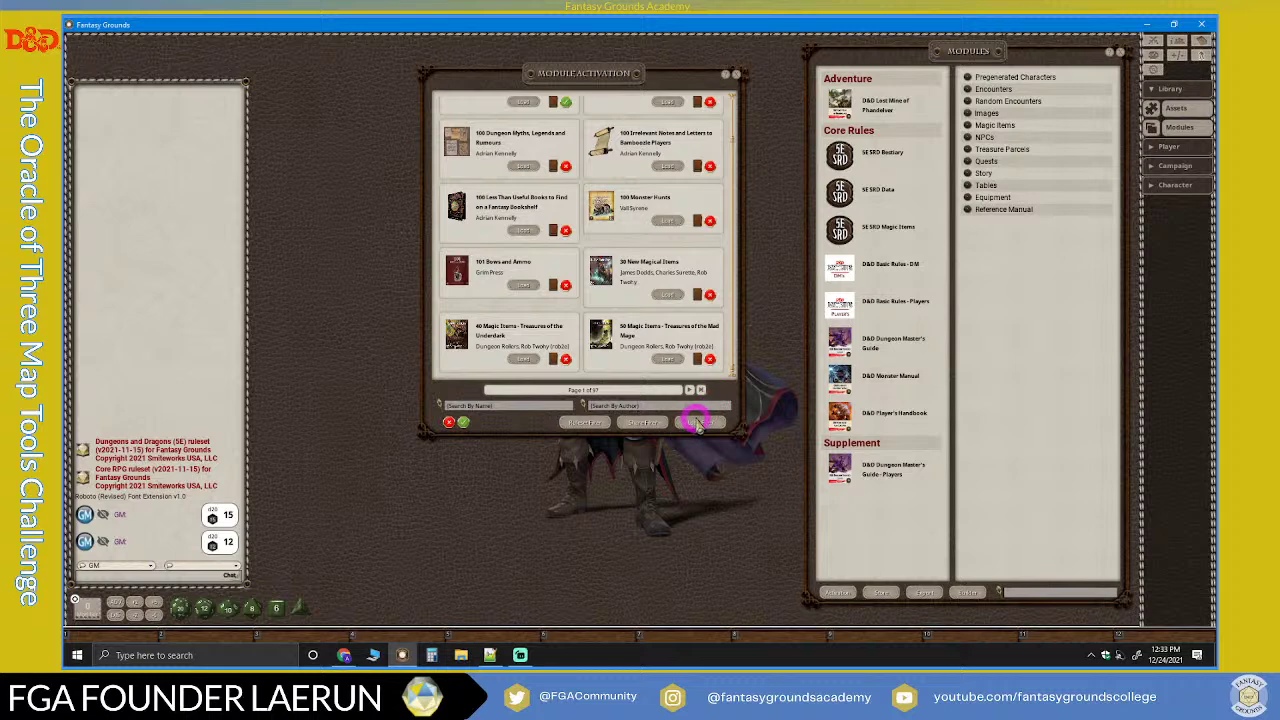
scroll(606, 330, "up", 1)
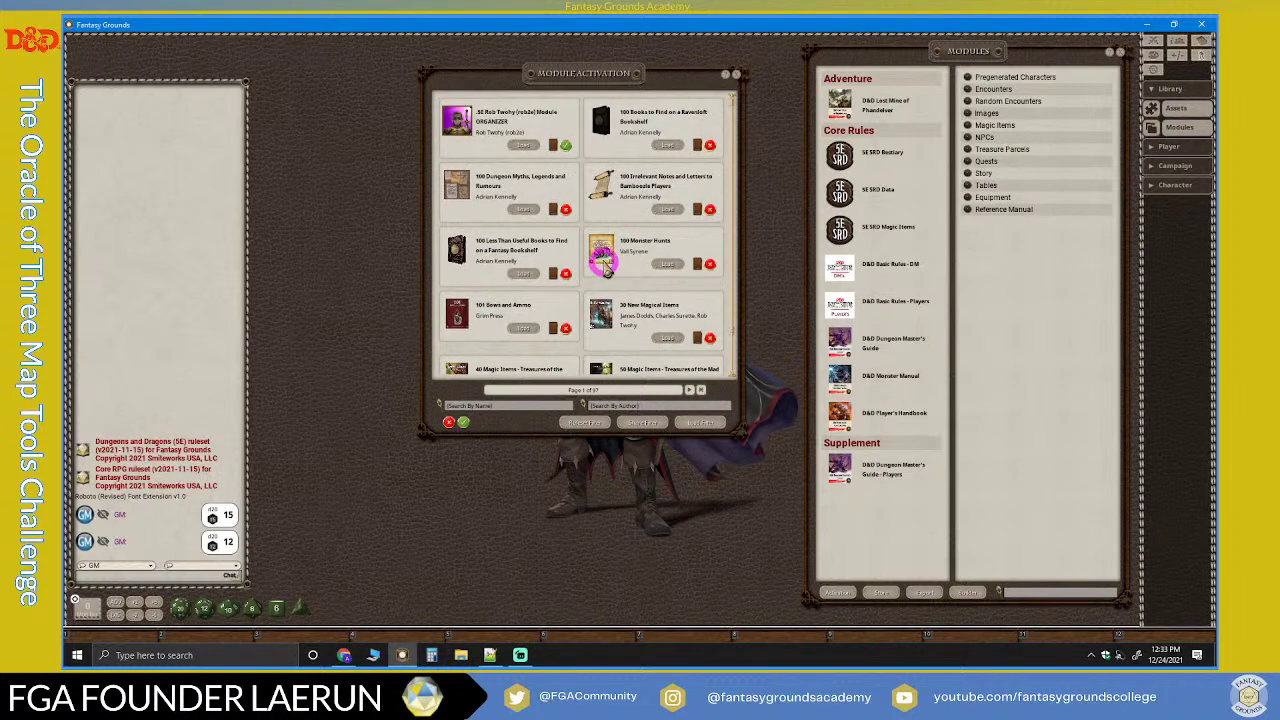
left_click(710, 424)
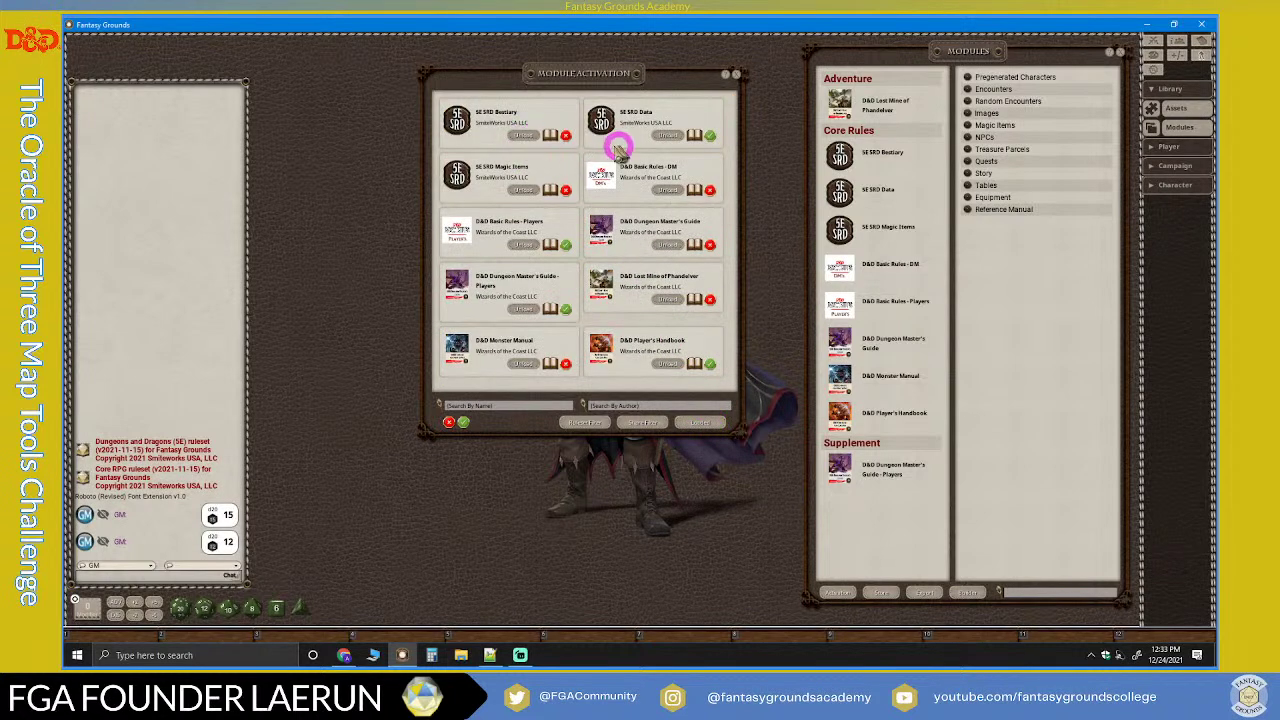
Step: Unload Basic Rules, Monster Manual, both DMG, SE SRD Magic Items and Player's Handbook modules
left_click(525, 246)
left_click(666, 189)
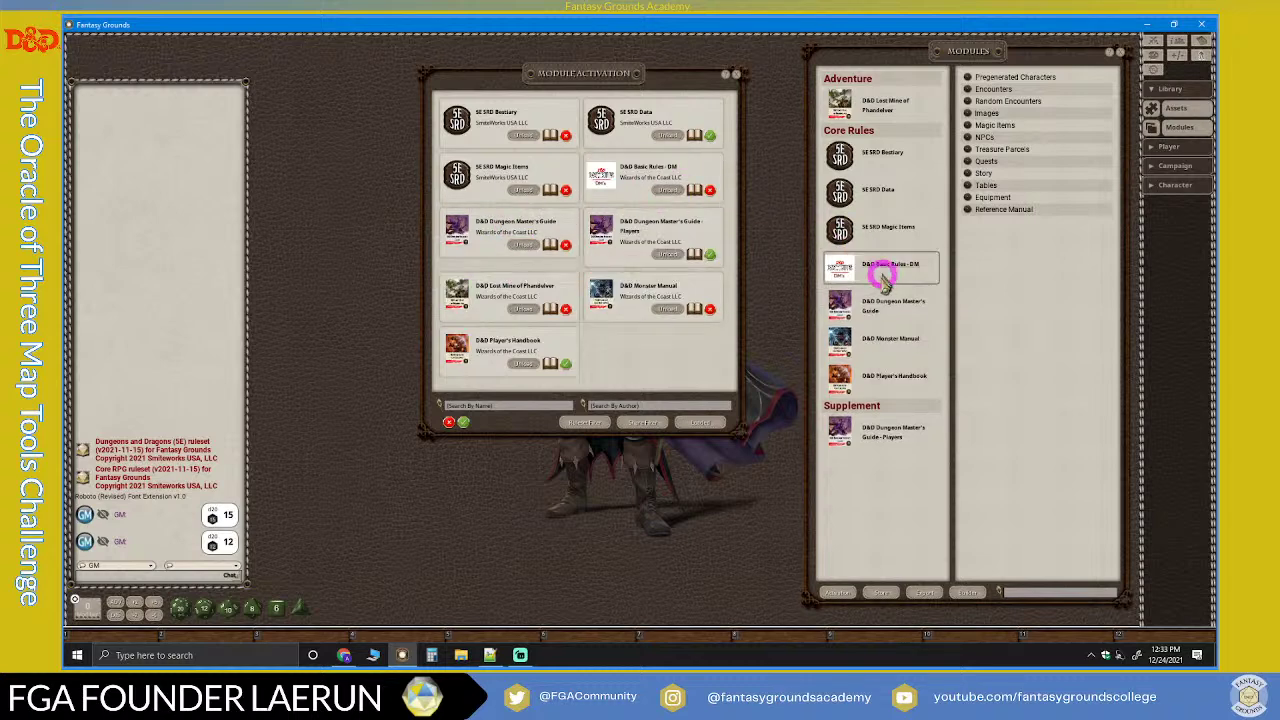
left_click(667, 190)
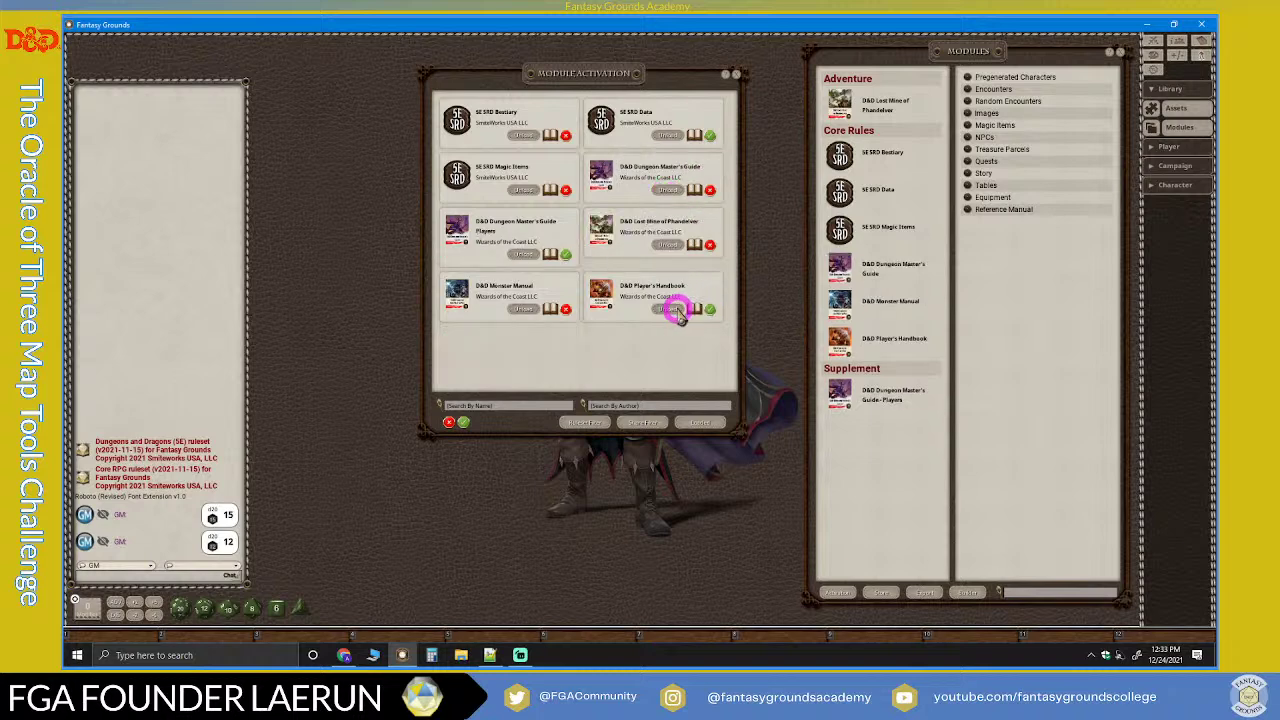
left_click(524, 309)
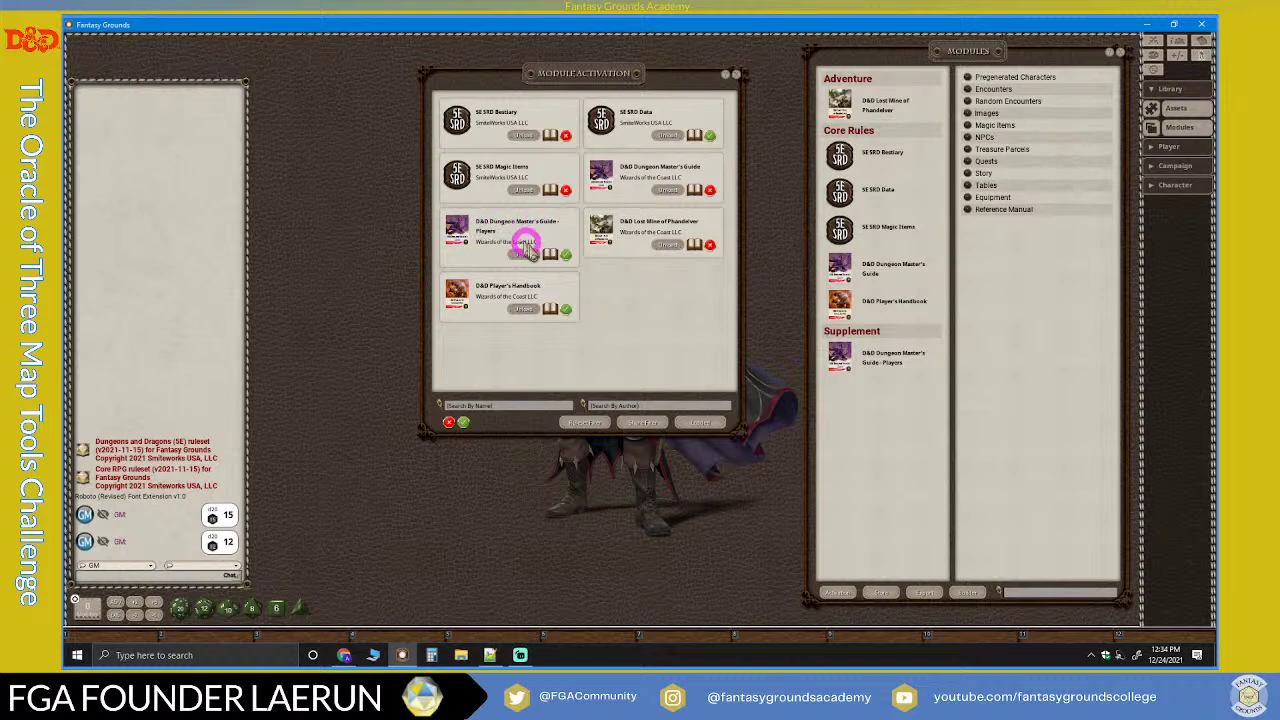
left_click(525, 256)
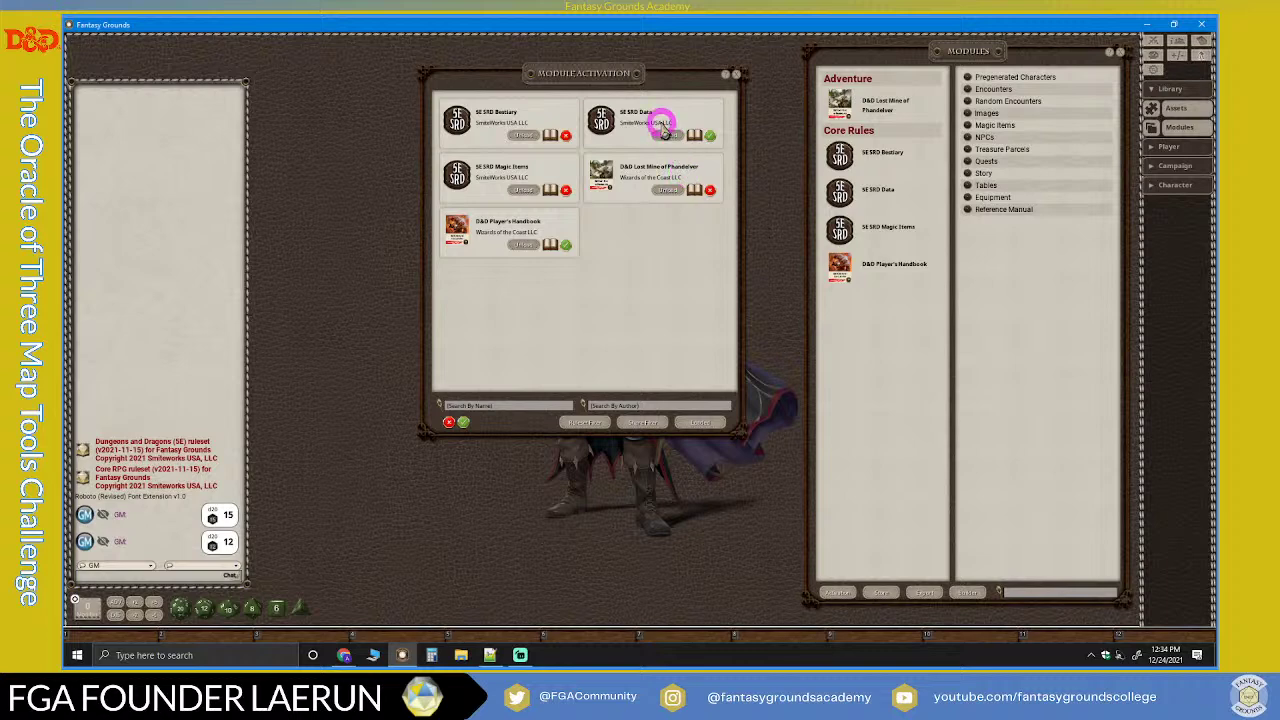
left_click(522, 190)
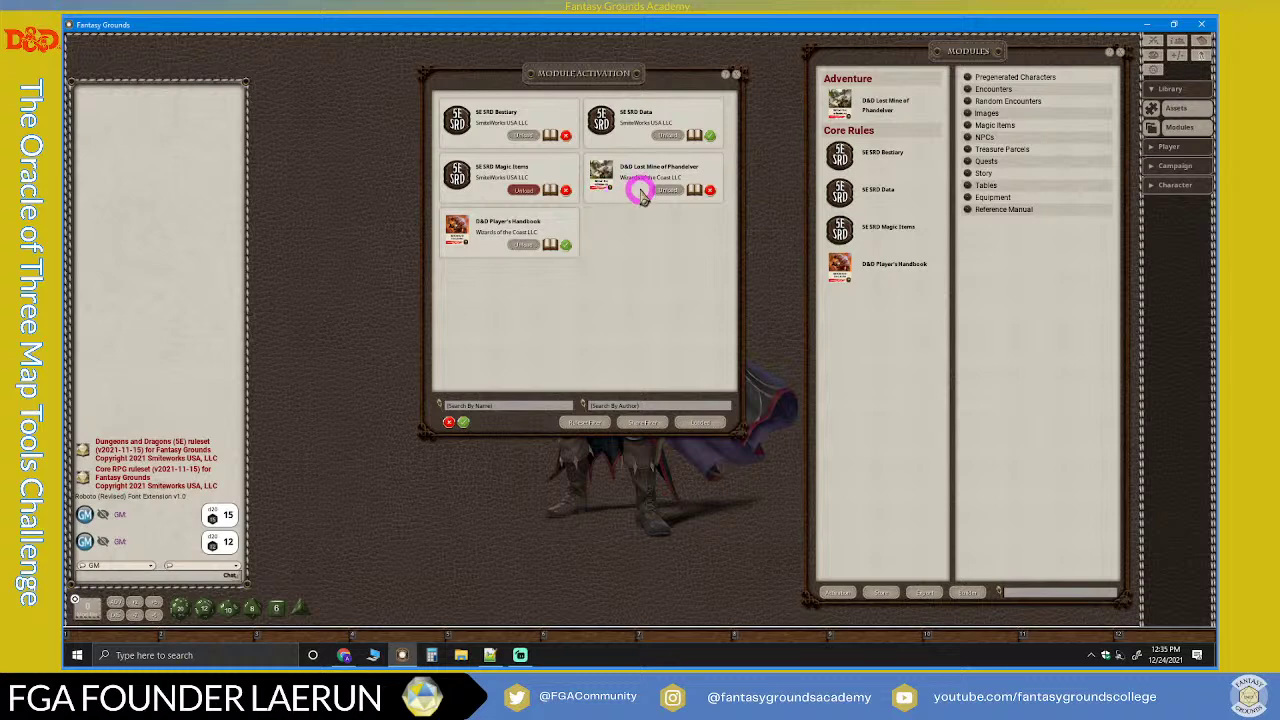
left_click(516, 243)
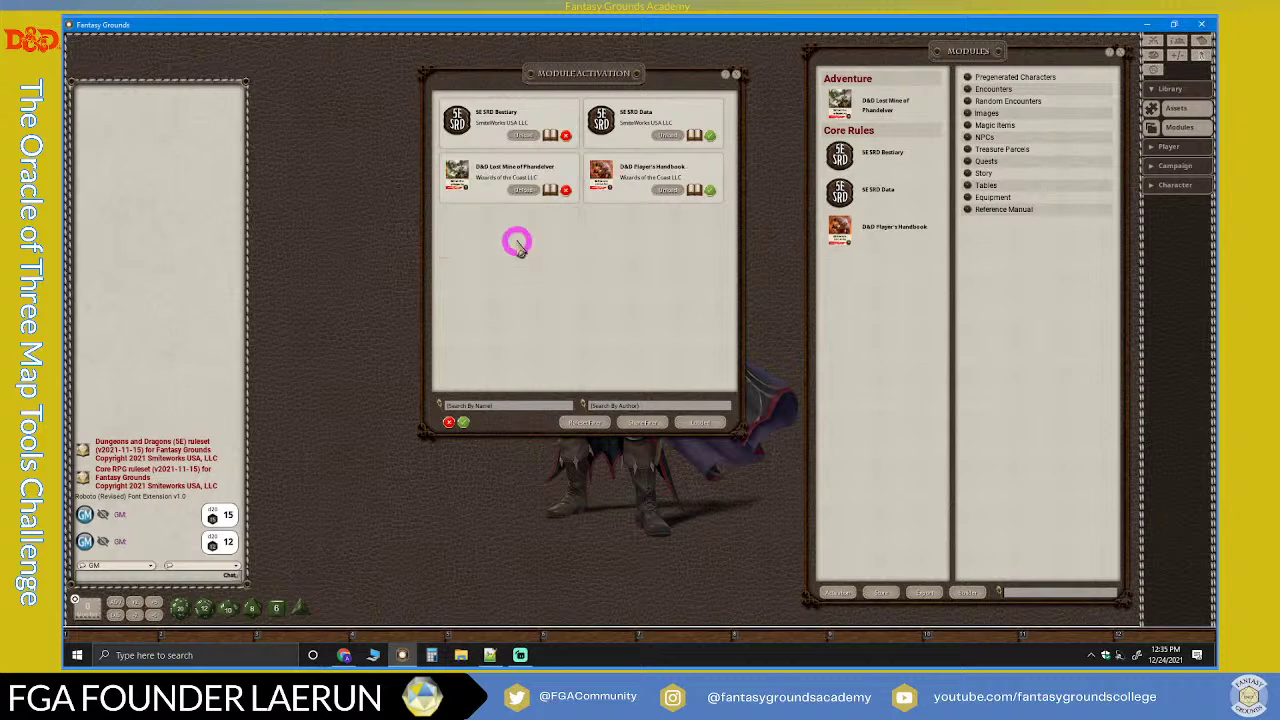
left_click(667, 190)
left_click(502, 190)
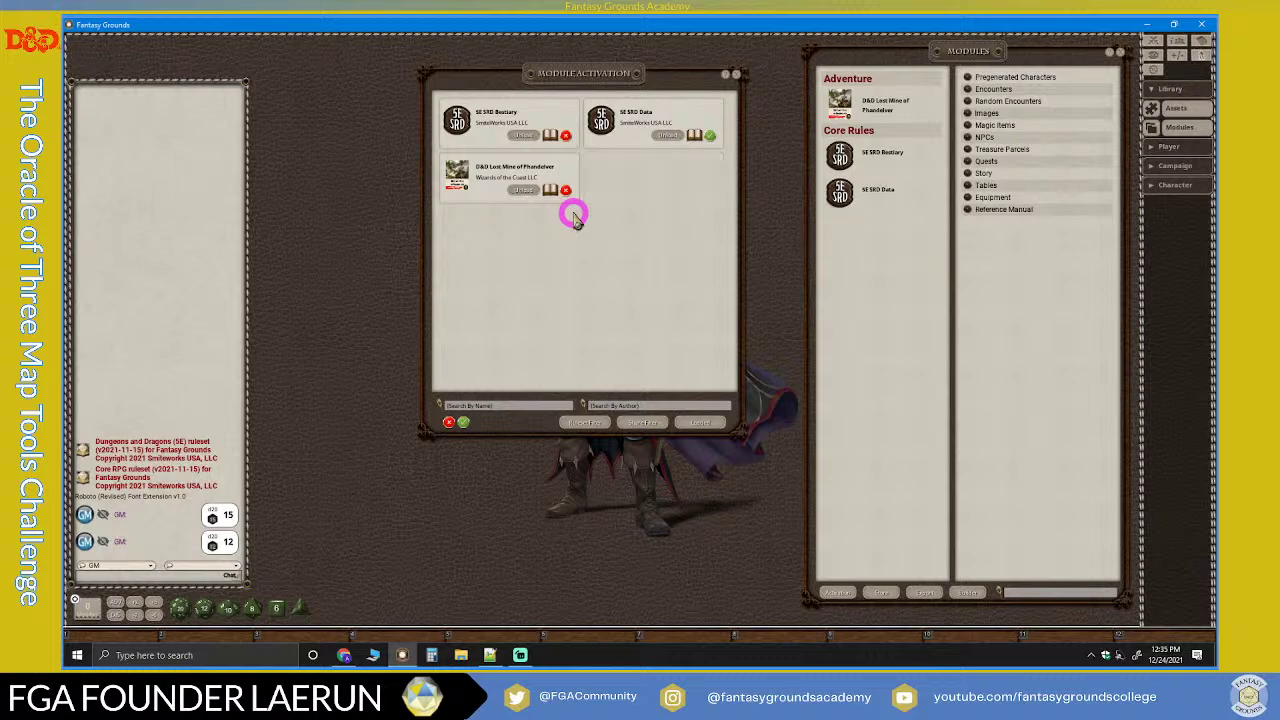
left_click_drag(605, 80, 641, 72)
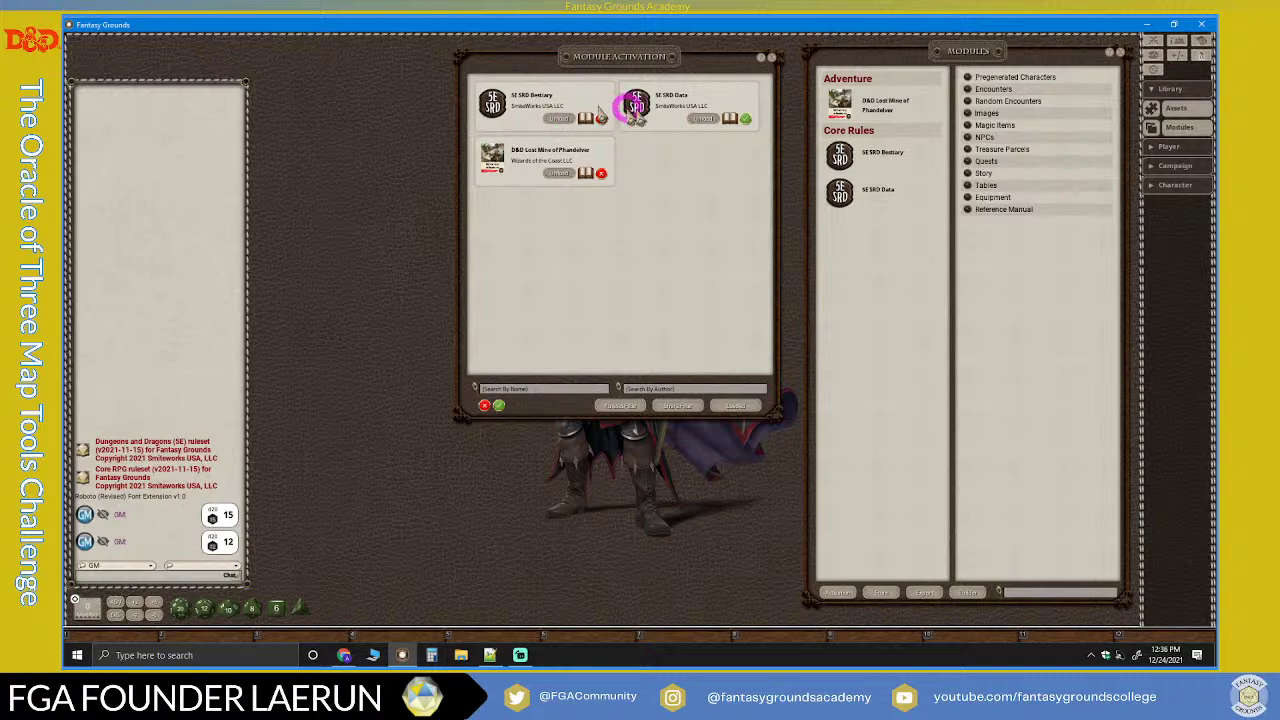
Step: Bring Streamlabs Desktop to the front
left_click(520, 655)
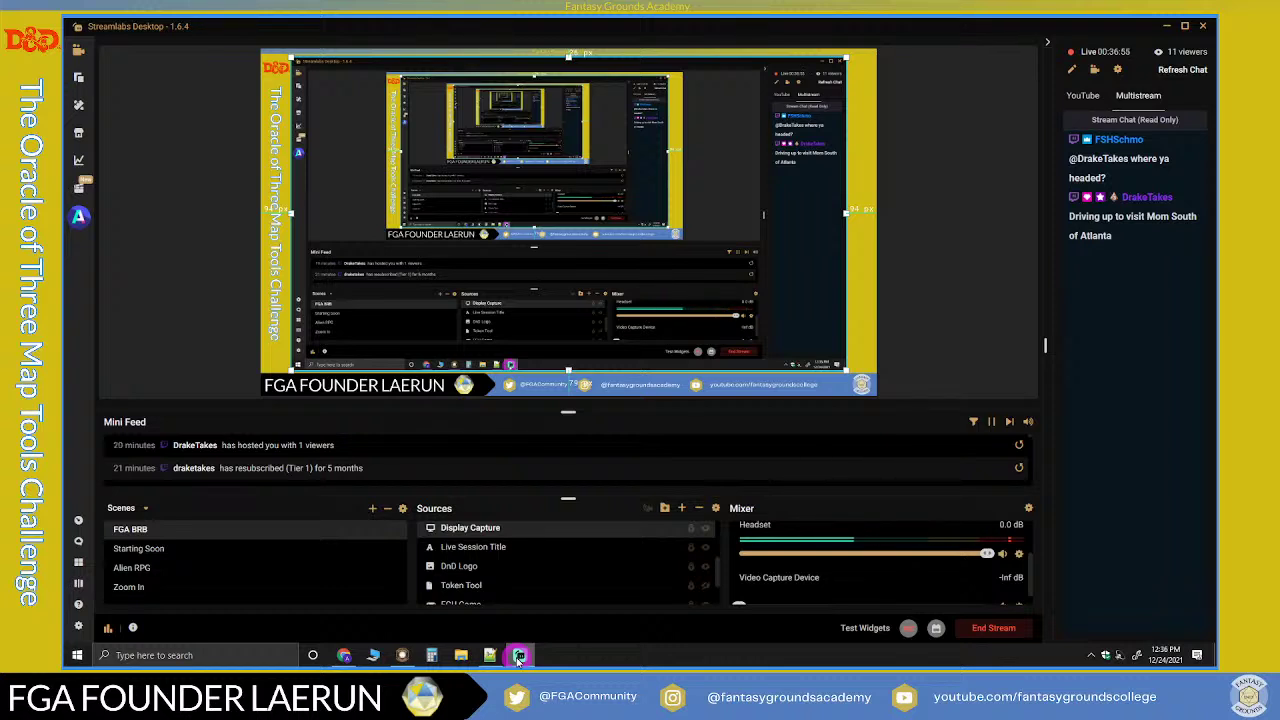
Step: Switch back to Fantasy Grounds Unity from the taskbar
left_click(519, 655)
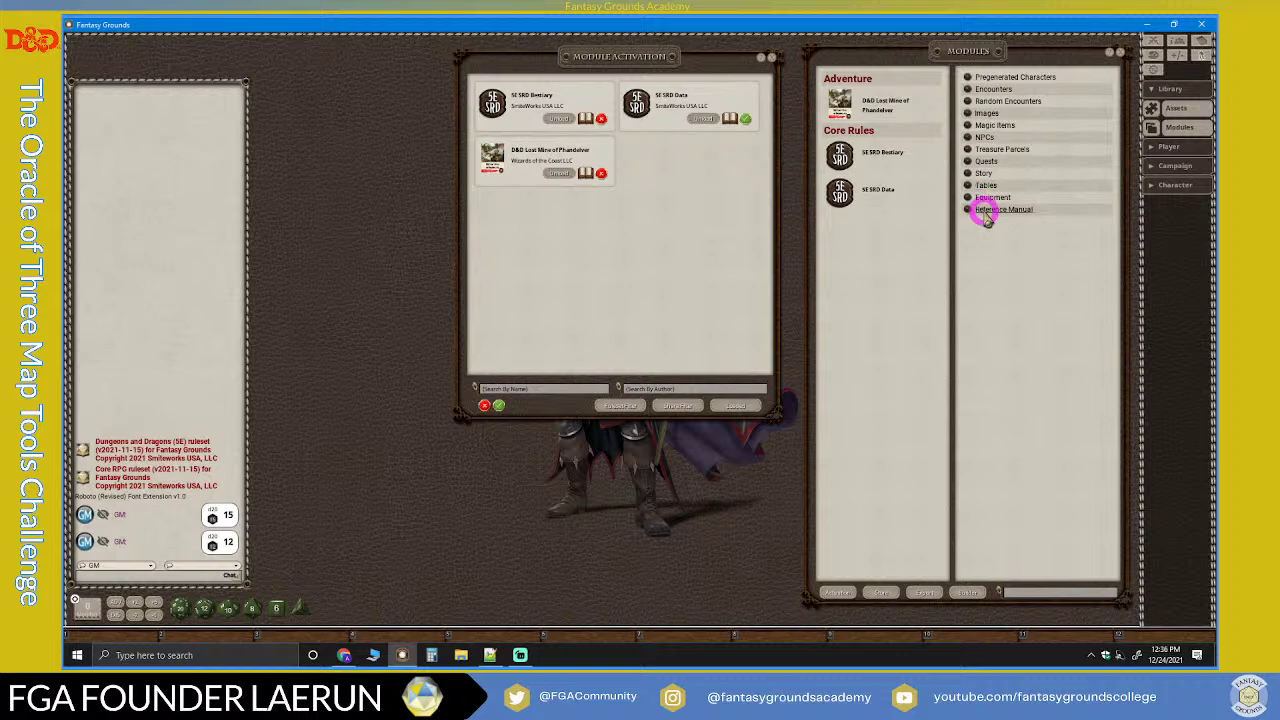
Step: Close Module Activation and place the Pregenerated Characters list at the upper left
left_click(771, 60)
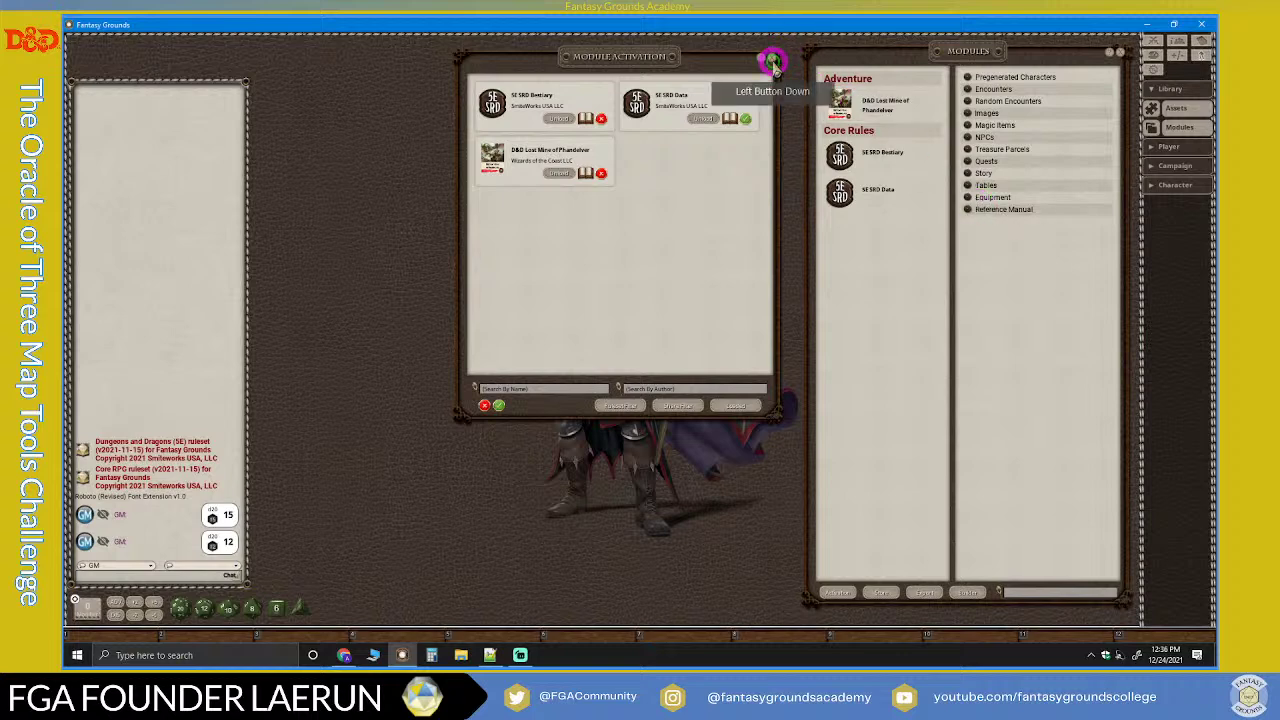
left_click_drag(937, 51, 919, 51)
left_click(822, 155)
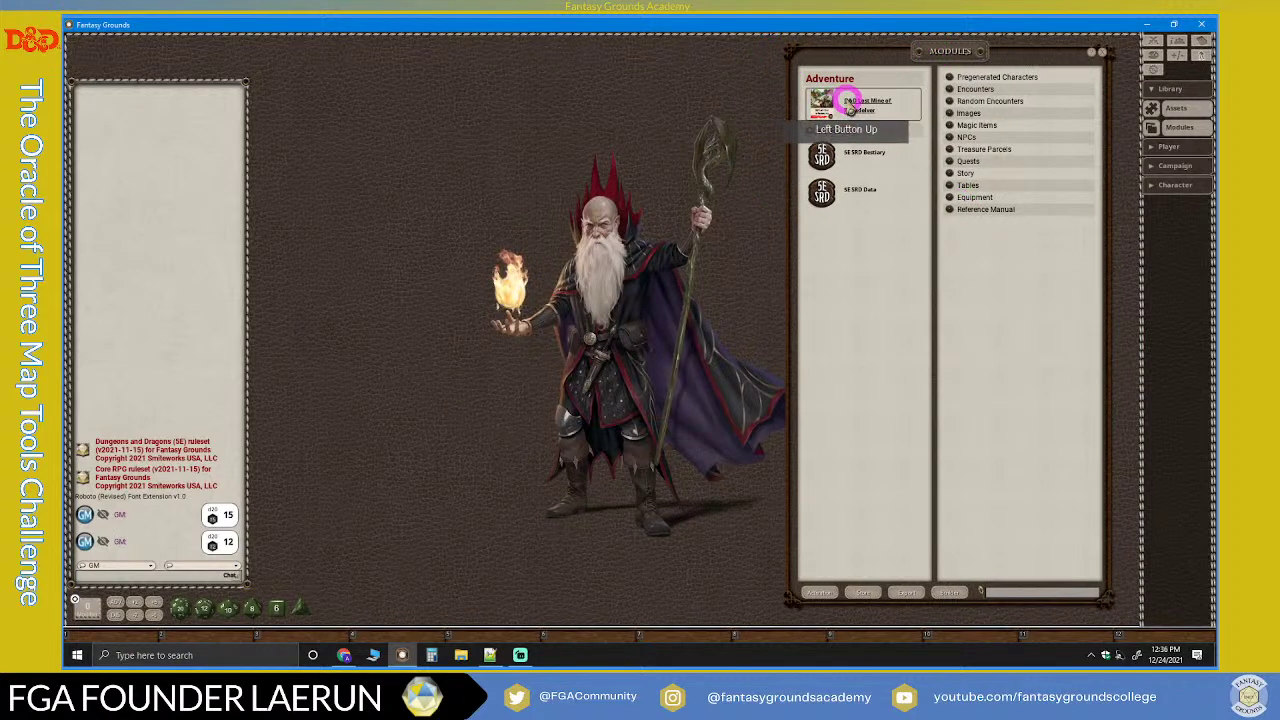
left_click(948, 78)
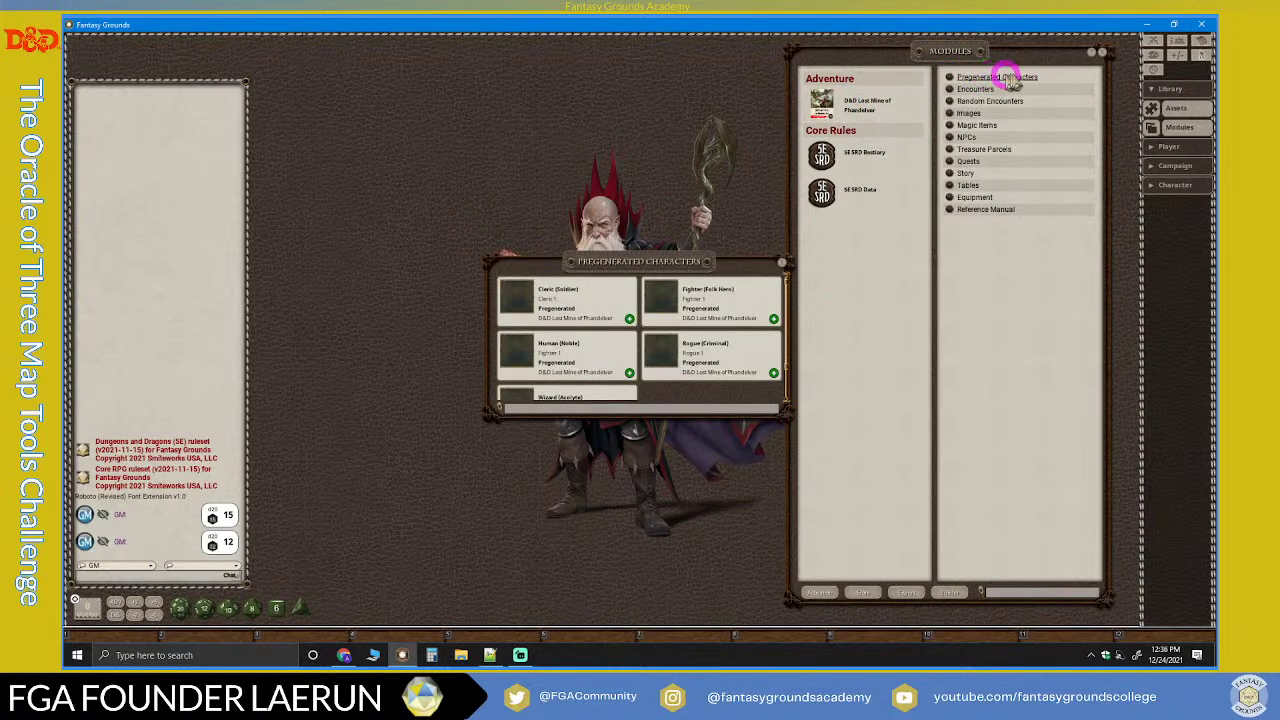
left_click_drag(682, 268, 459, 91)
scroll(460, 194, "down", 1)
scroll(480, 175, "up", 1)
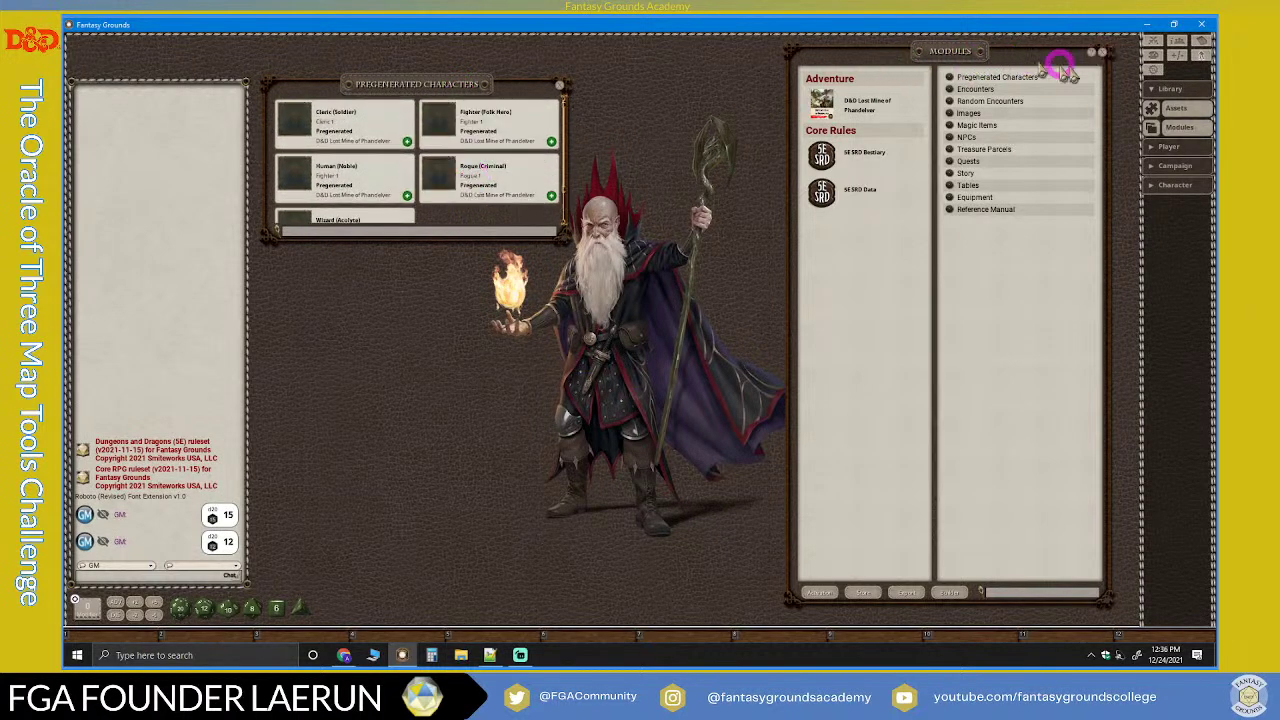
Step: Shift the Modules window left and open then close the Lost Mine of Phandelver reference manual
left_click_drag(971, 51, 812, 44)
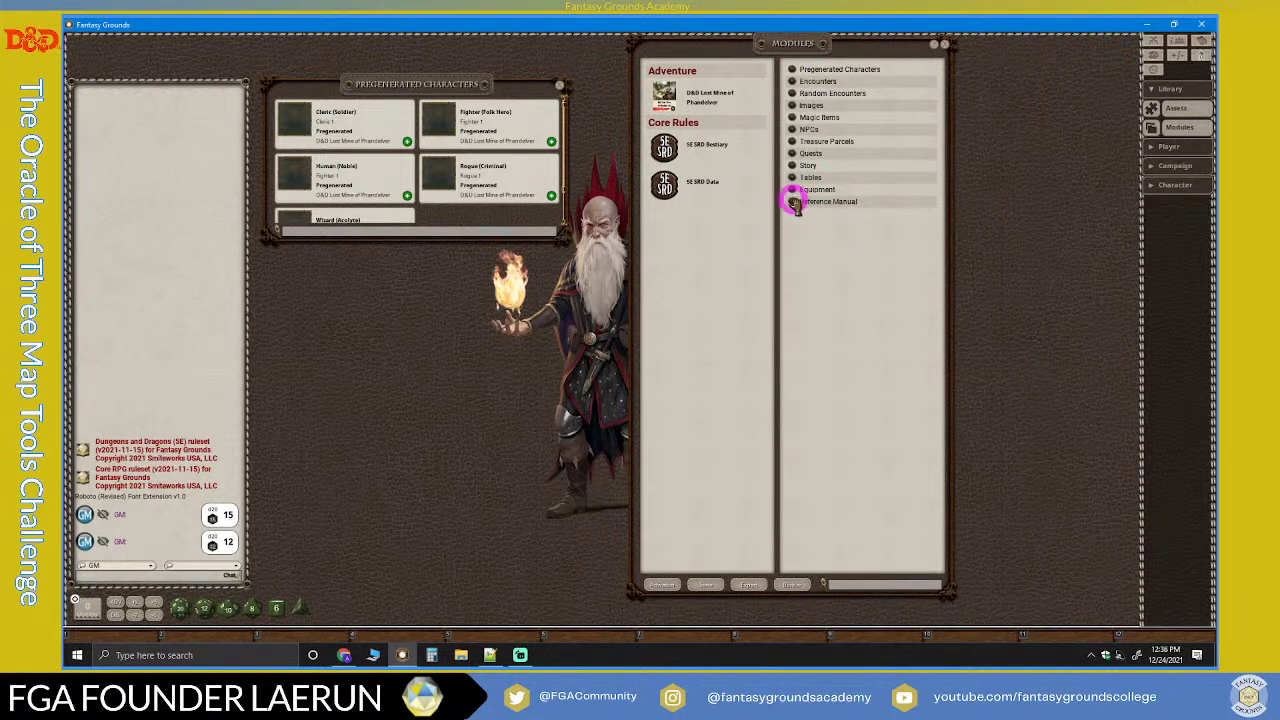
left_click(793, 203)
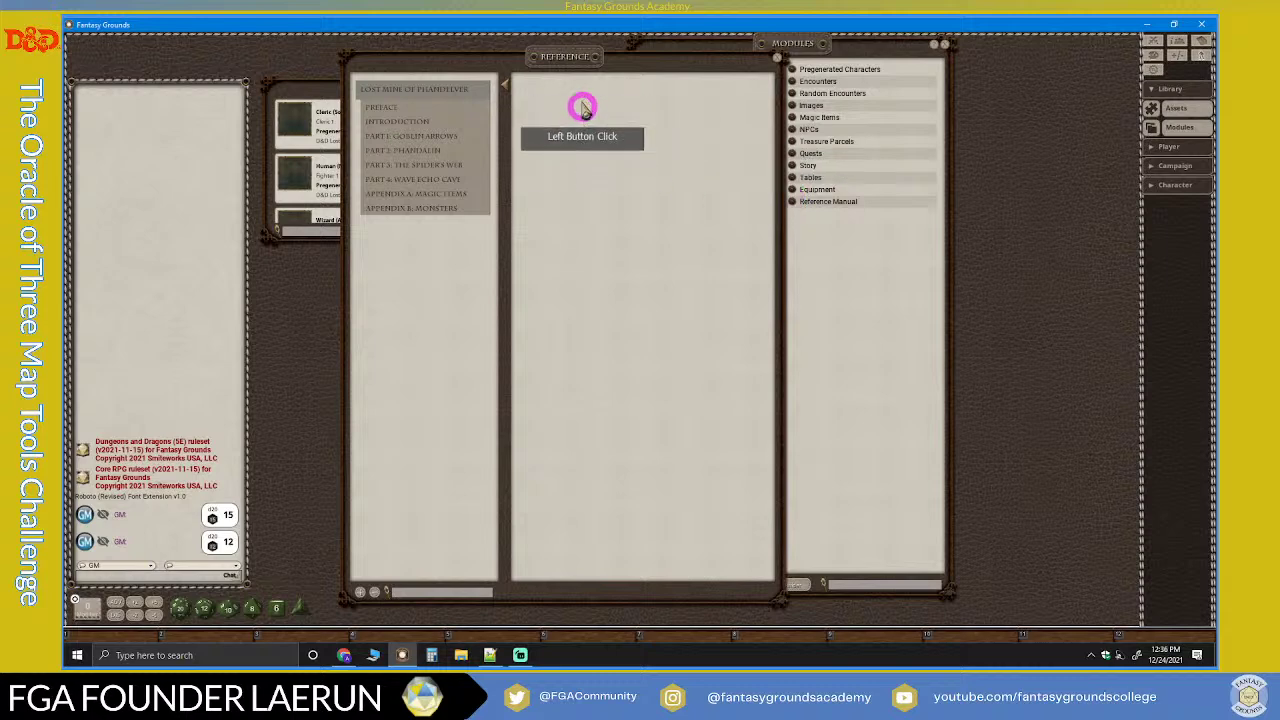
left_click(760, 72)
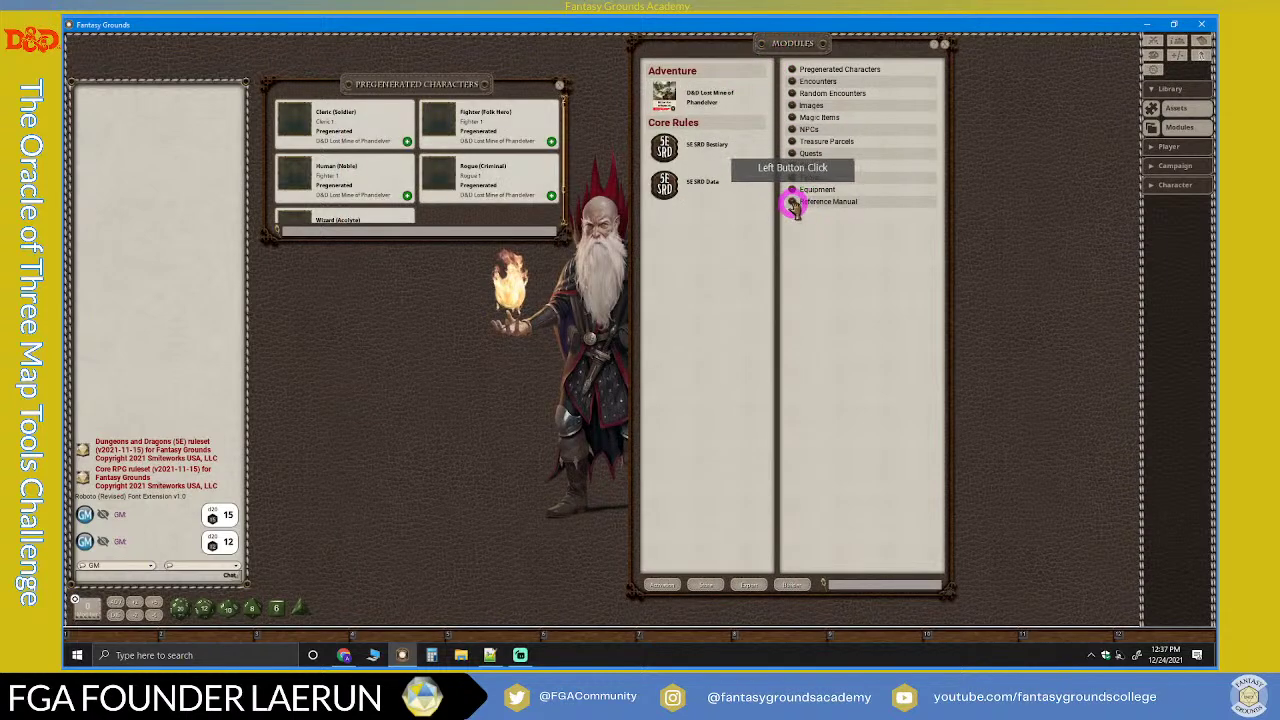
left_click(795, 202)
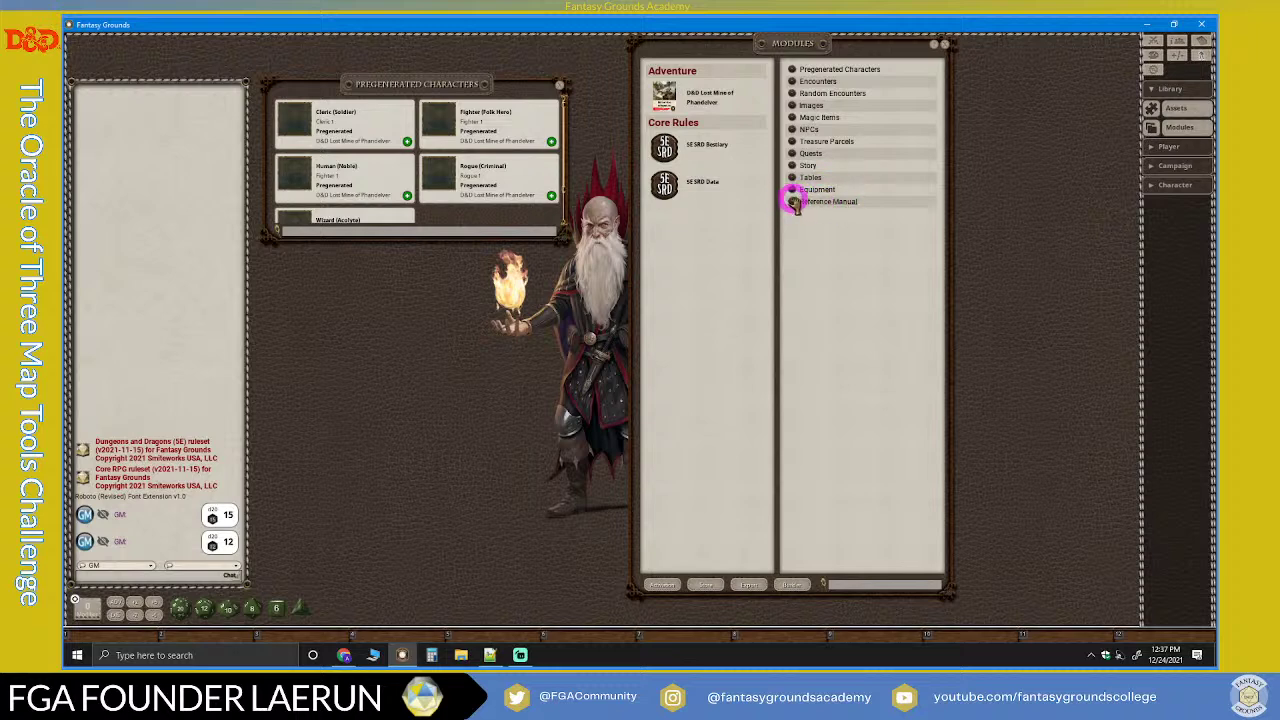
left_click_drag(793, 203, 597, 637)
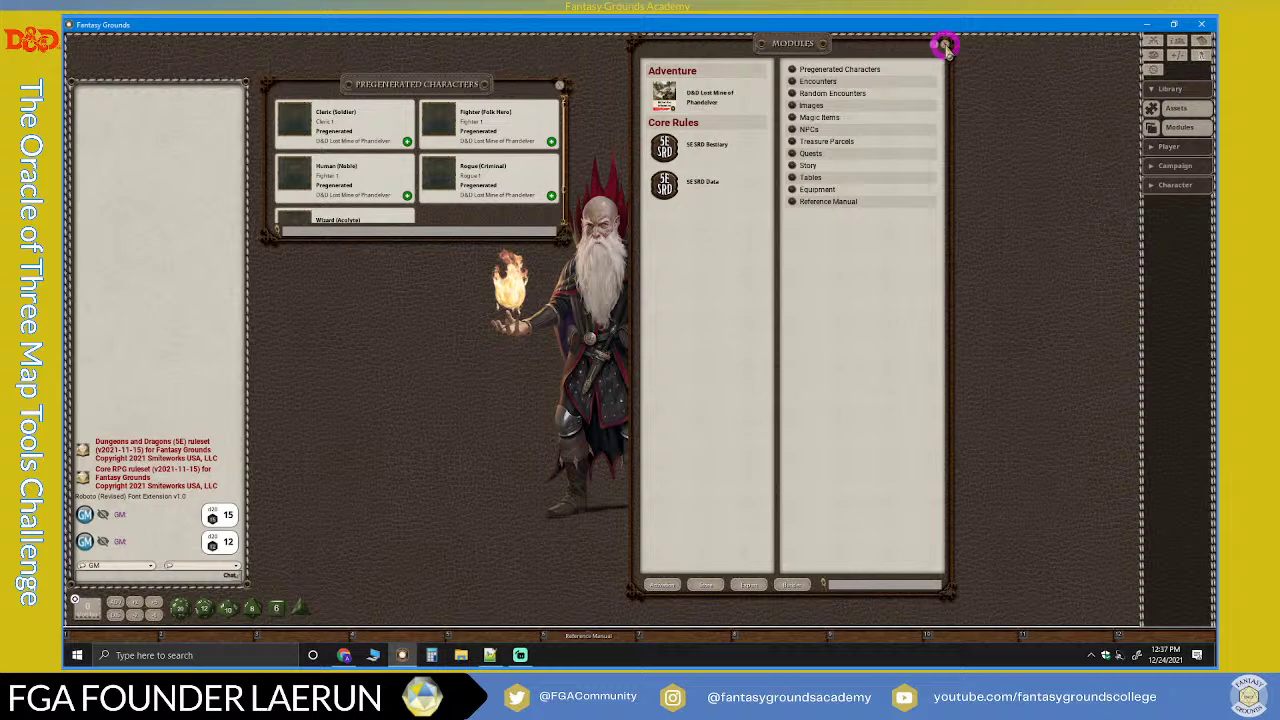
Step: Close Modules and open an empty Character Selection window at the upper right via Player > Characters
left_click(944, 43)
mouse_move(471, 86)
left_mouse_down()
mouse_move(529, 77)
mouse_move(468, 70)
left_mouse_up()
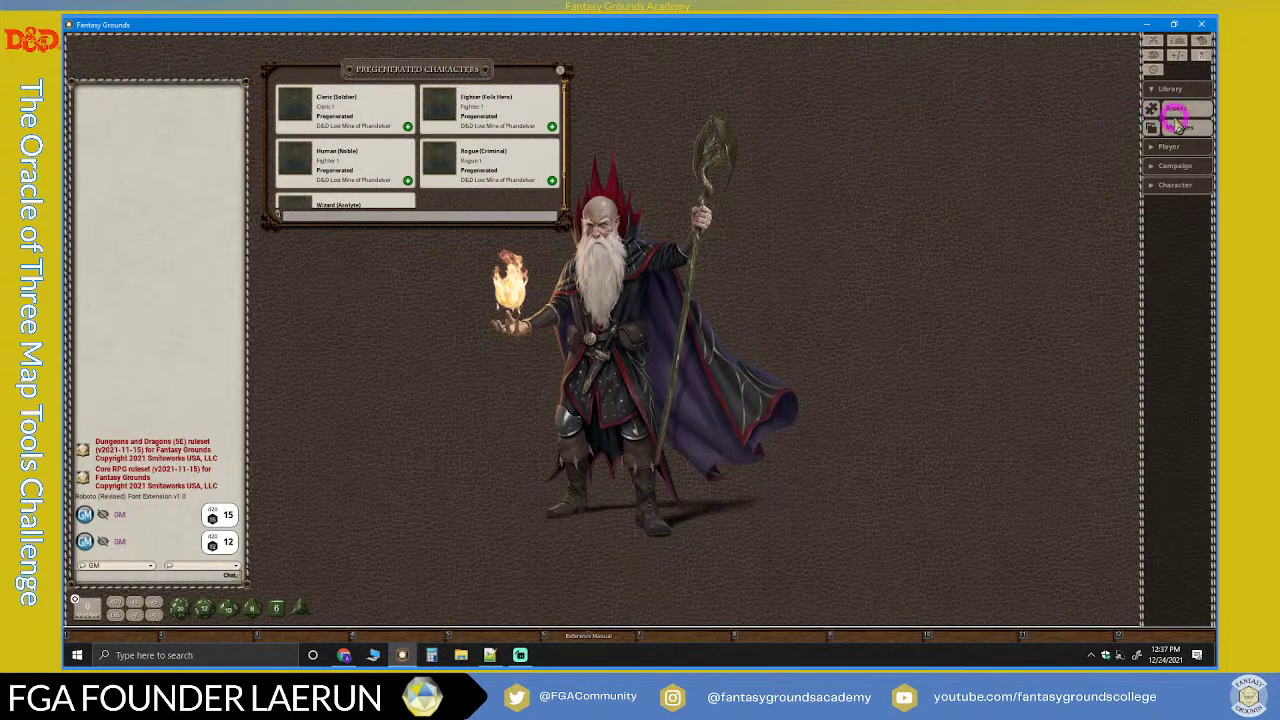
scroll(357, 145, "down", 1)
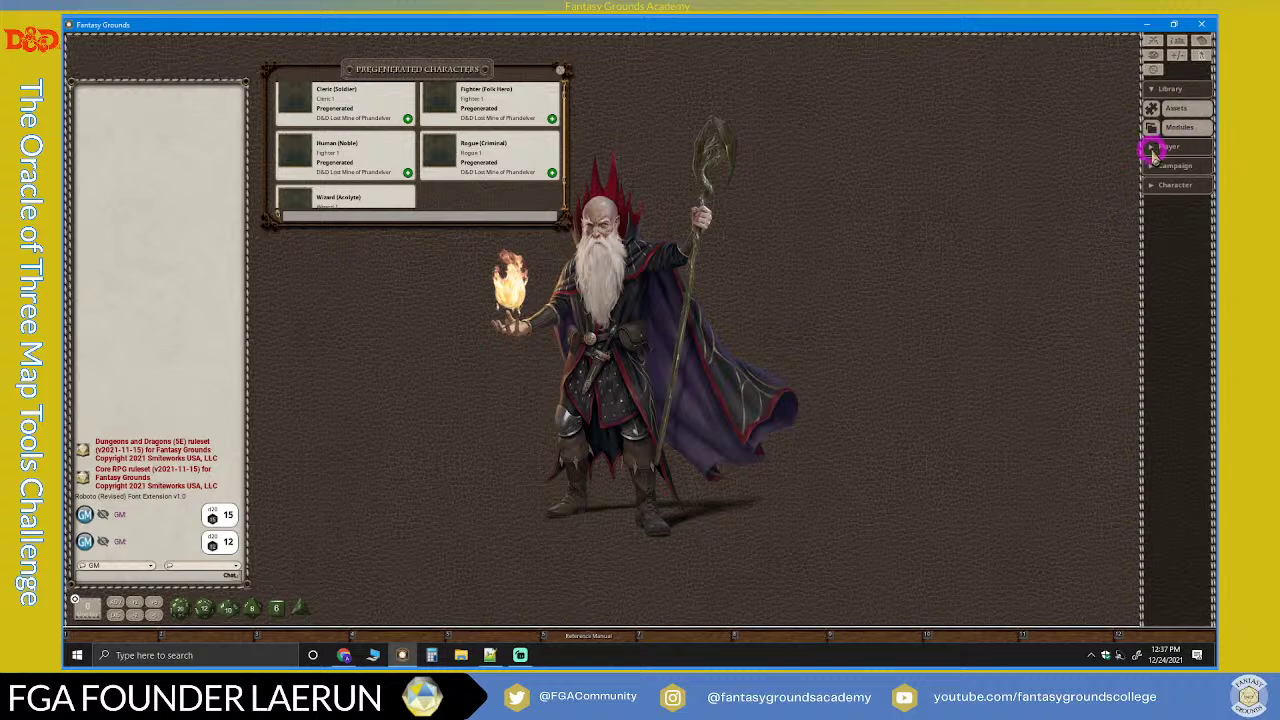
left_click(1152, 148)
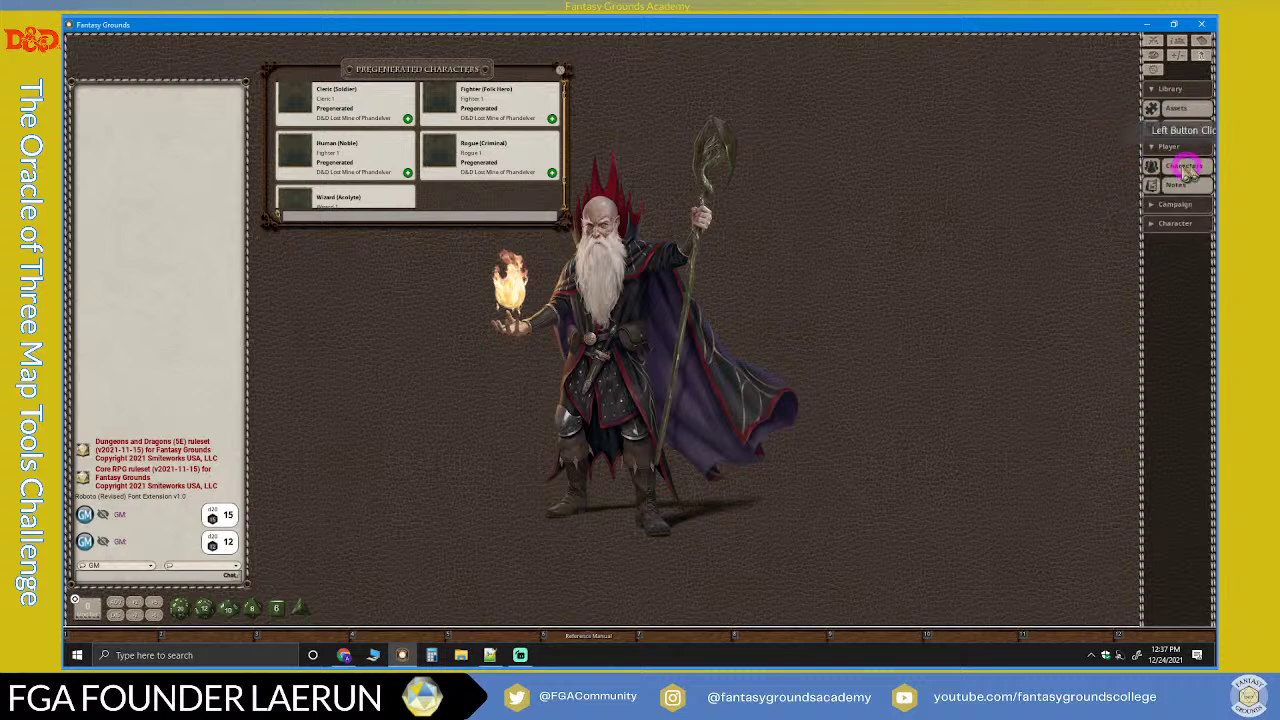
left_click(1152, 165)
left_click_drag(706, 258, 790, 77)
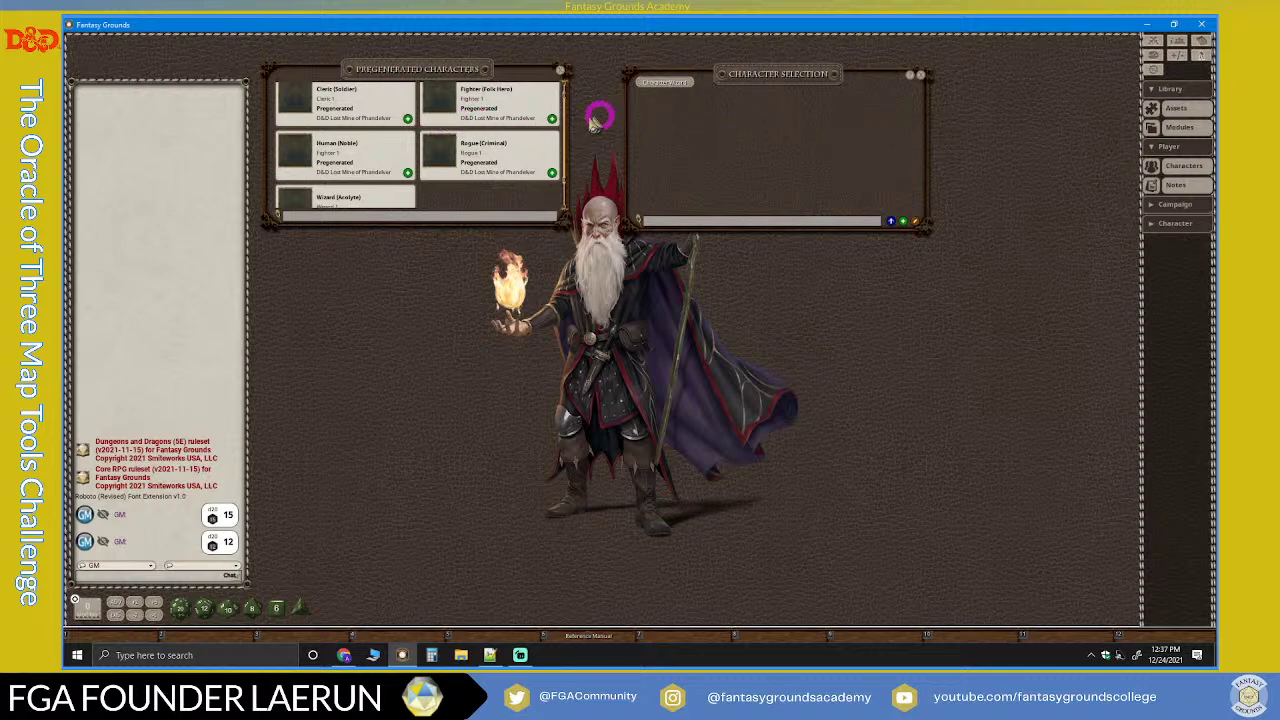
Step: Add the Cleric, Fighter, Human, Rogue and Wizard pregenerated characters to the campaign
left_click(408, 118)
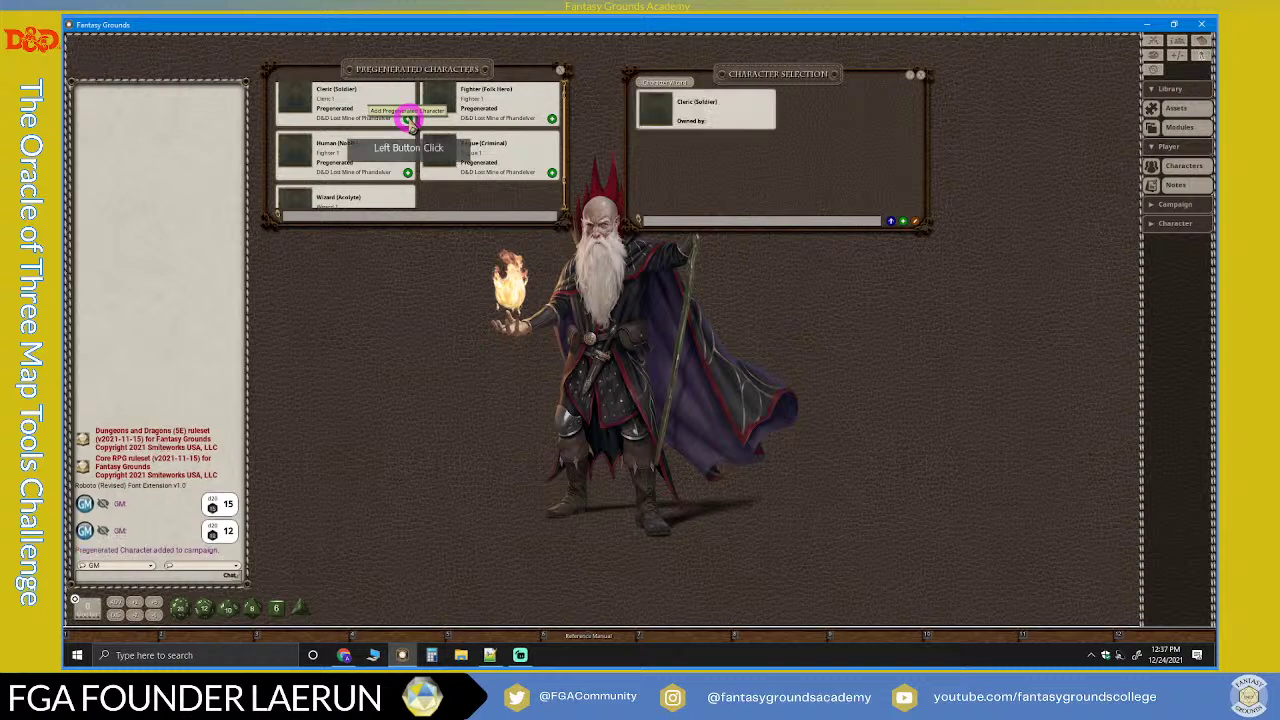
left_click(552, 118)
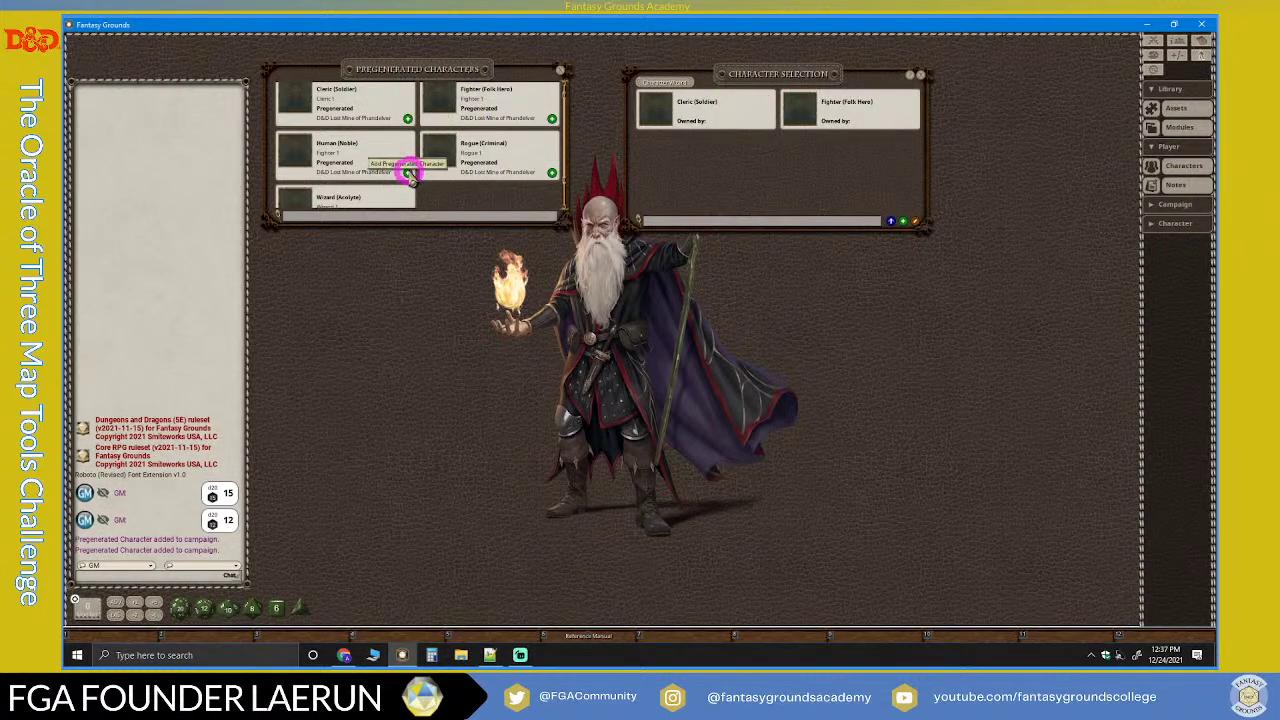
left_click(408, 172)
left_click(553, 173)
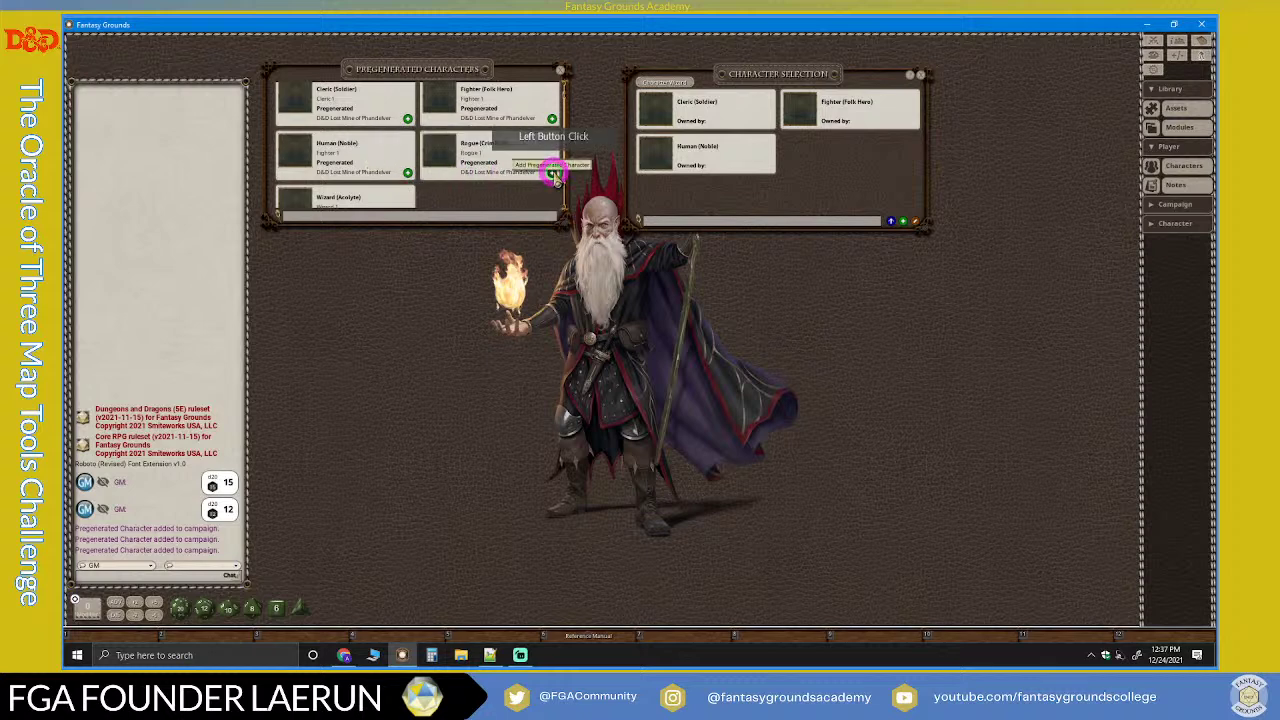
scroll(490, 182, "down", 1)
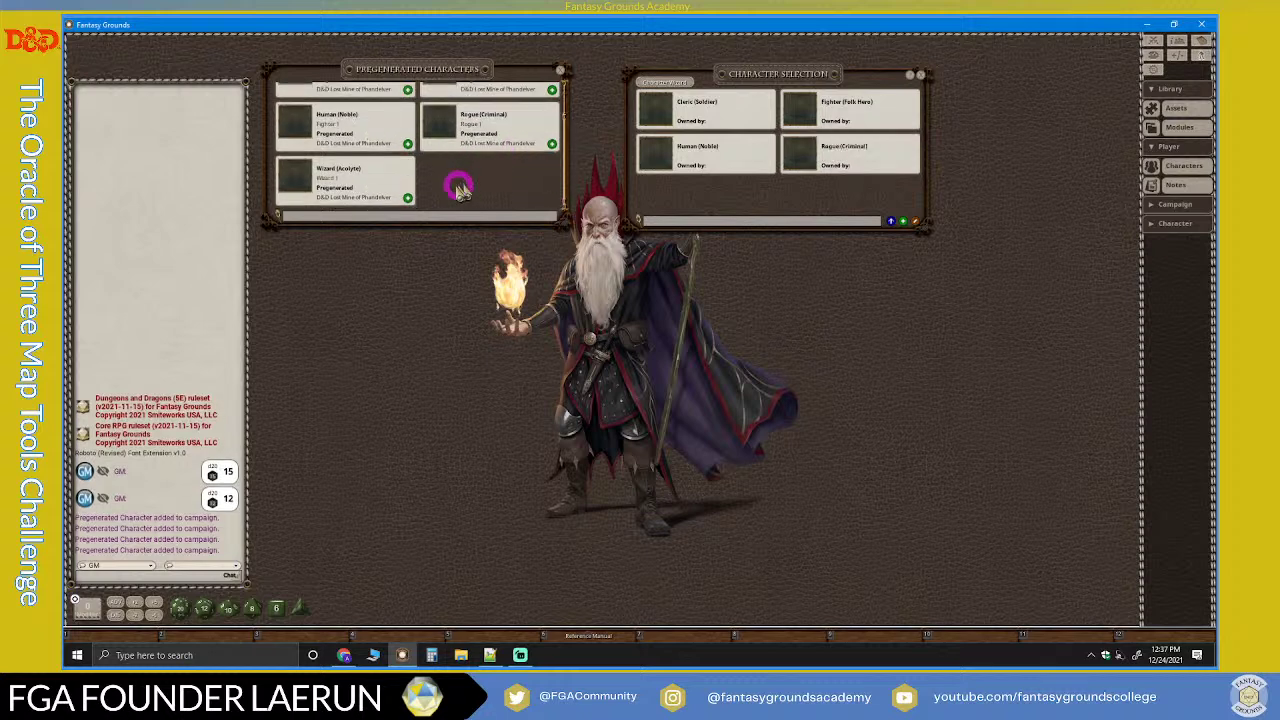
left_click(409, 199)
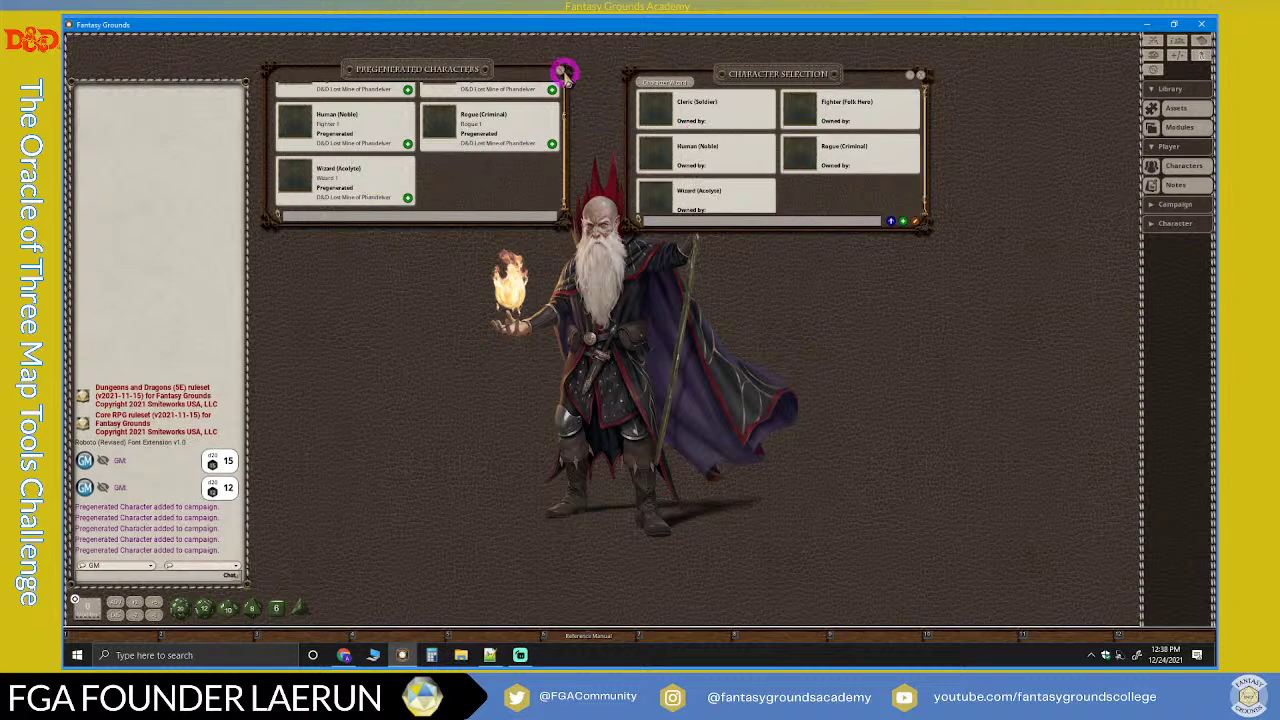
left_click(565, 72)
left_click(790, 160)
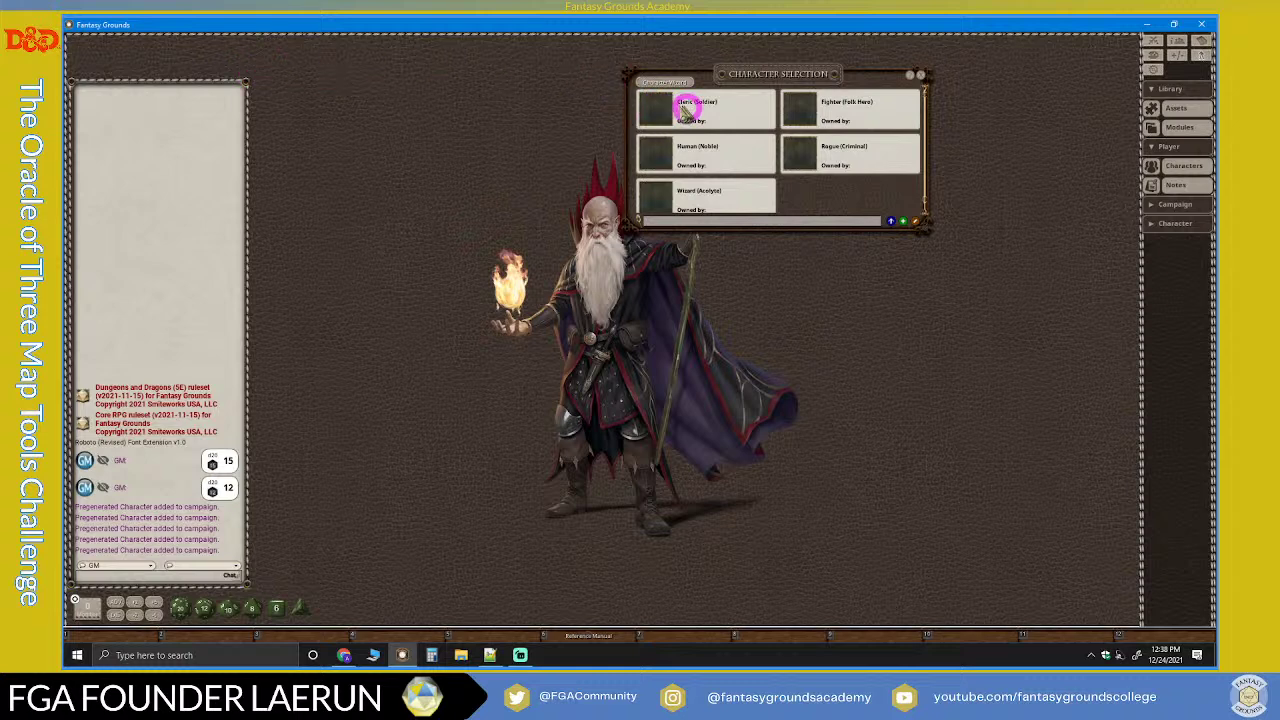
left_click(688, 112)
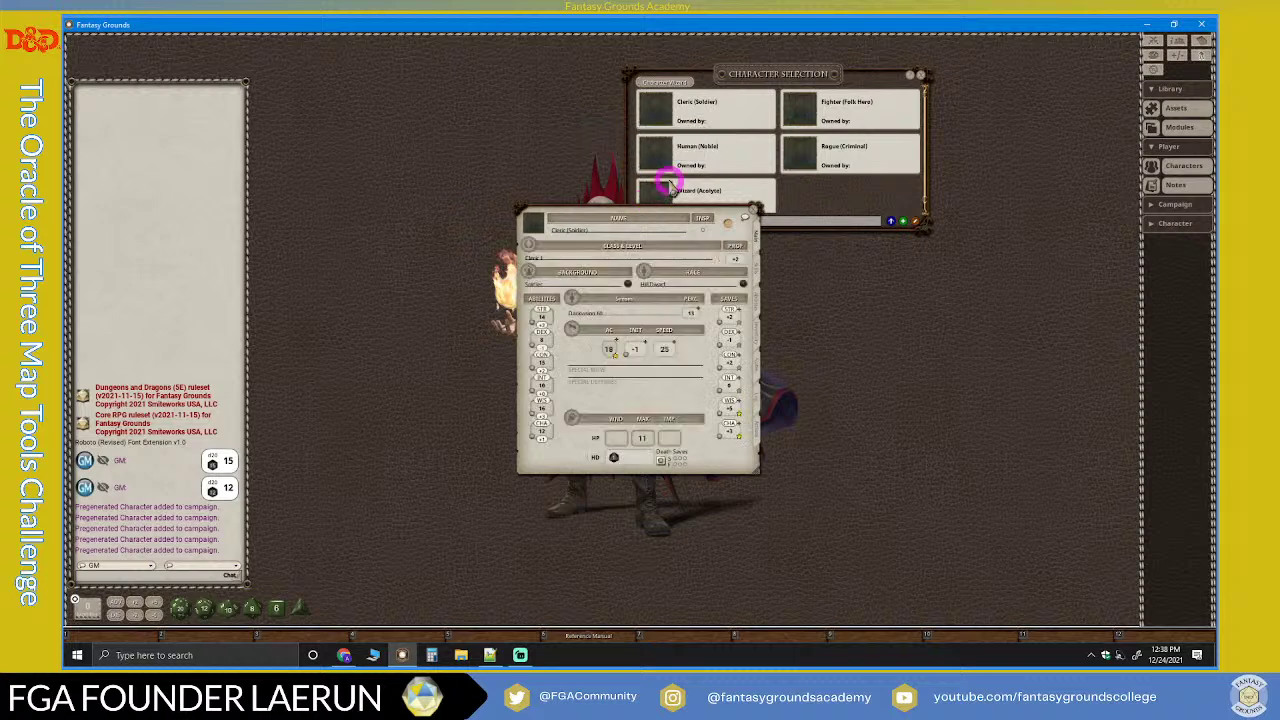
left_click_drag(650, 219, 497, 64)
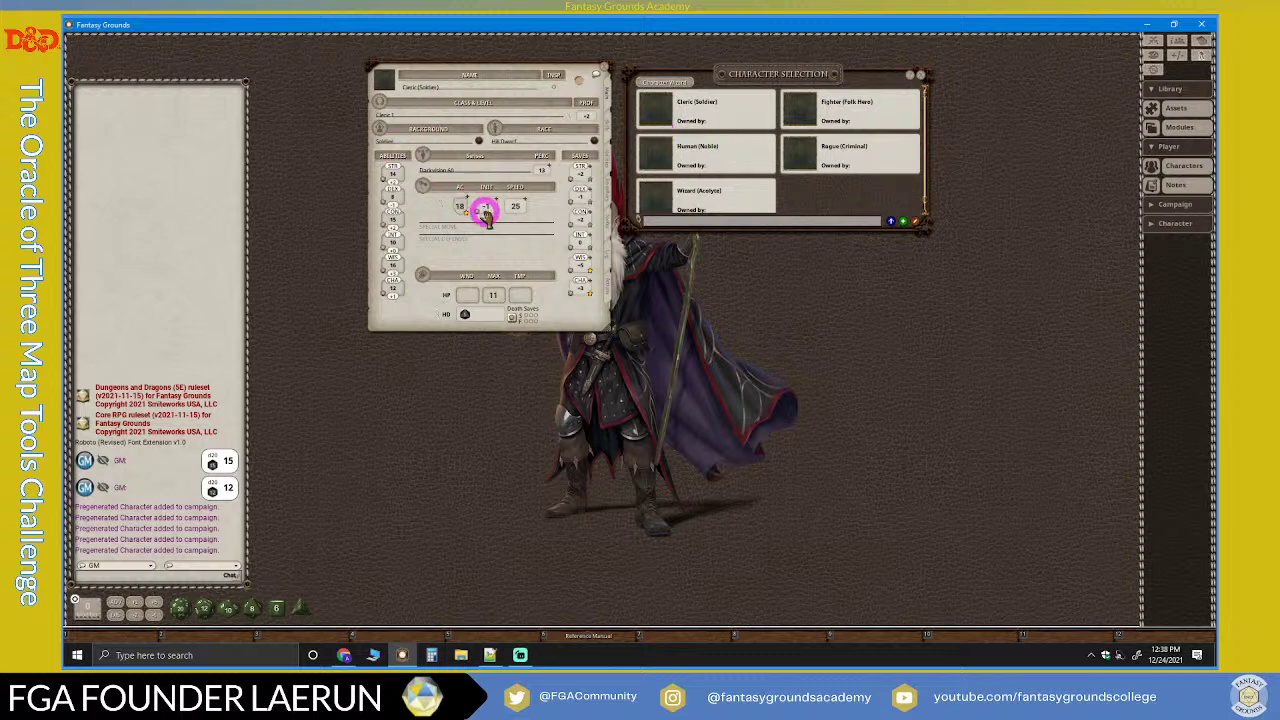
left_click(598, 72)
left_click(770, 105)
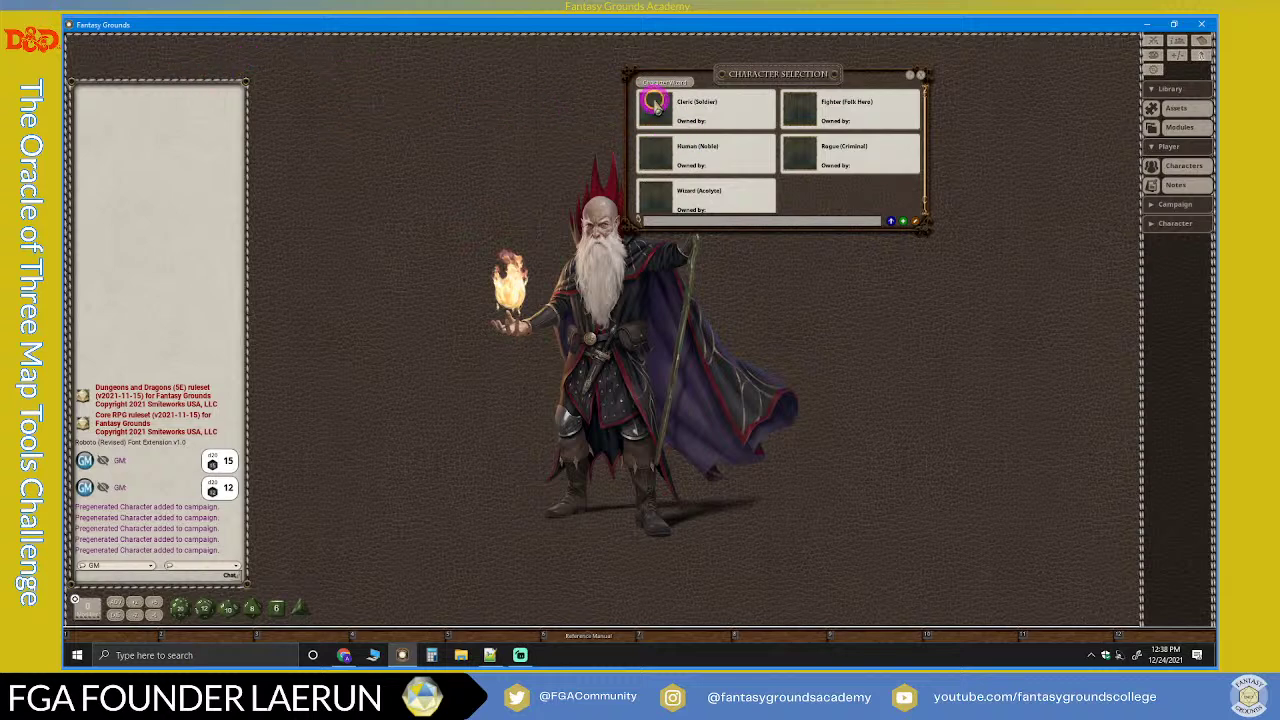
Step: Check the Cleric entry's options, then enlarge Character Selection and move it right near the top
right_click(655, 102)
left_click(512, 128)
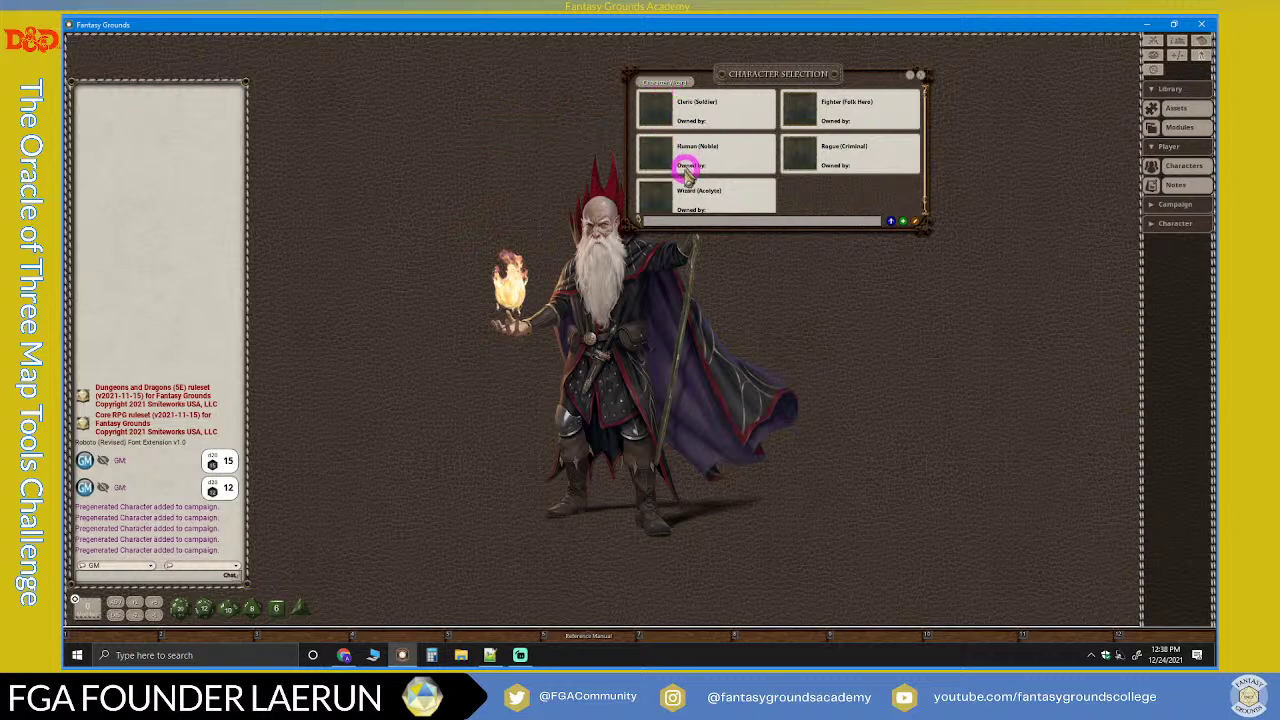
scroll(714, 200, "down", 1)
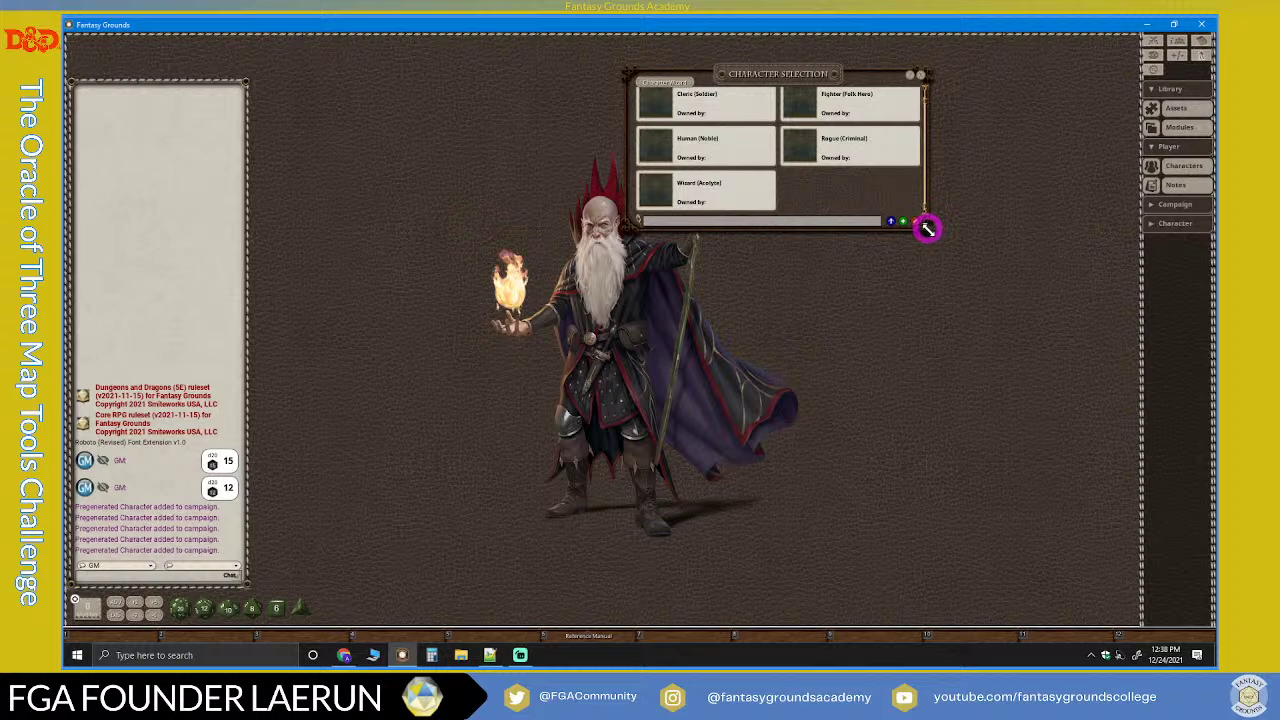
left_click_drag(927, 229, 997, 269)
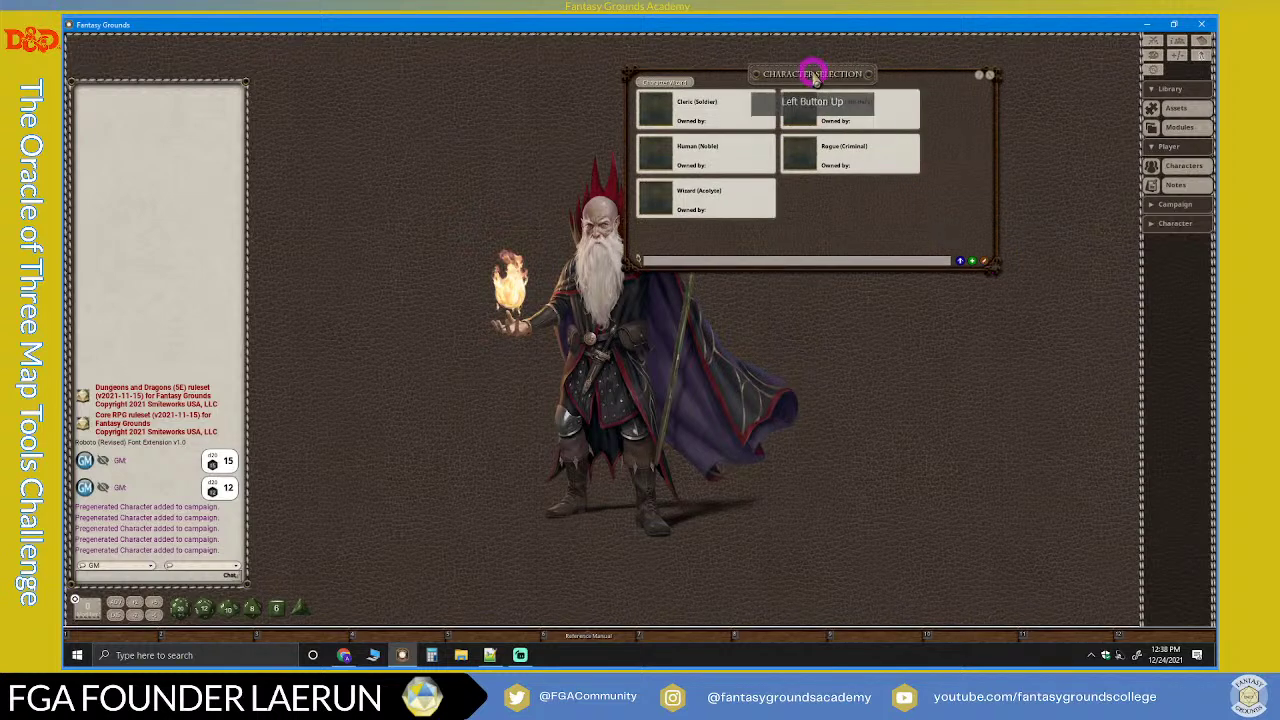
left_click_drag(816, 74, 928, 64)
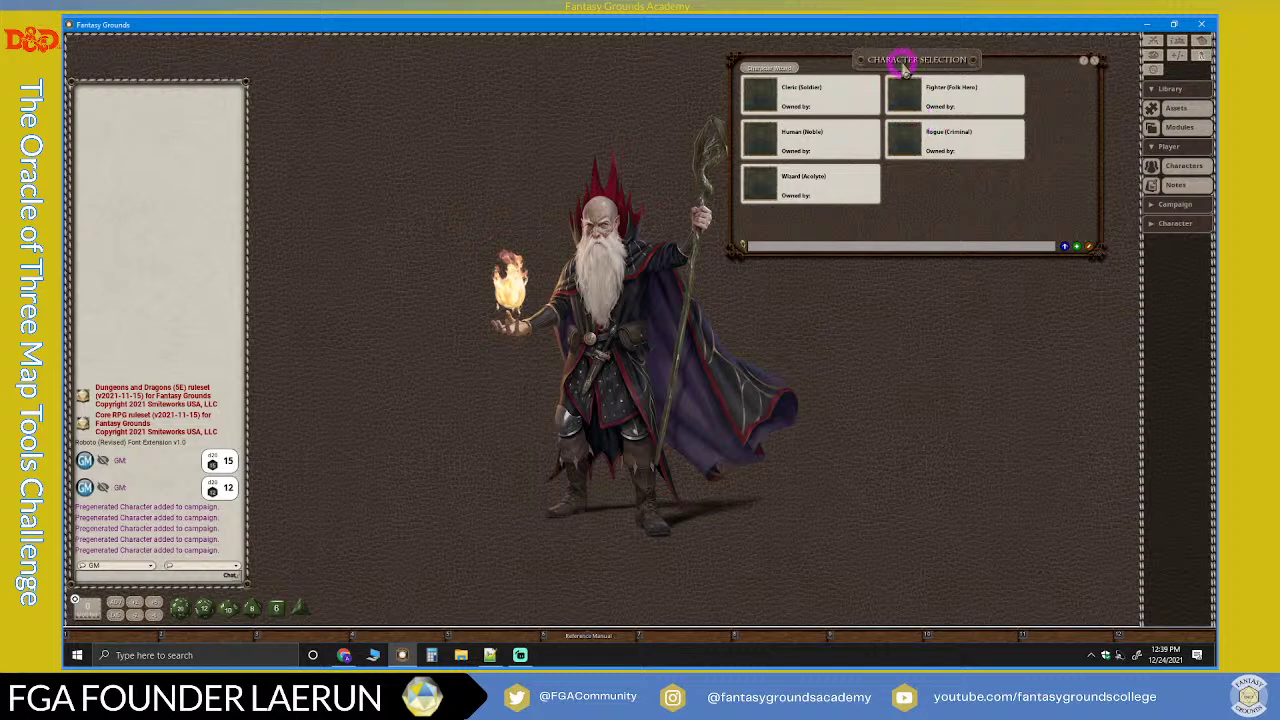
left_click_drag(916, 61, 921, 66)
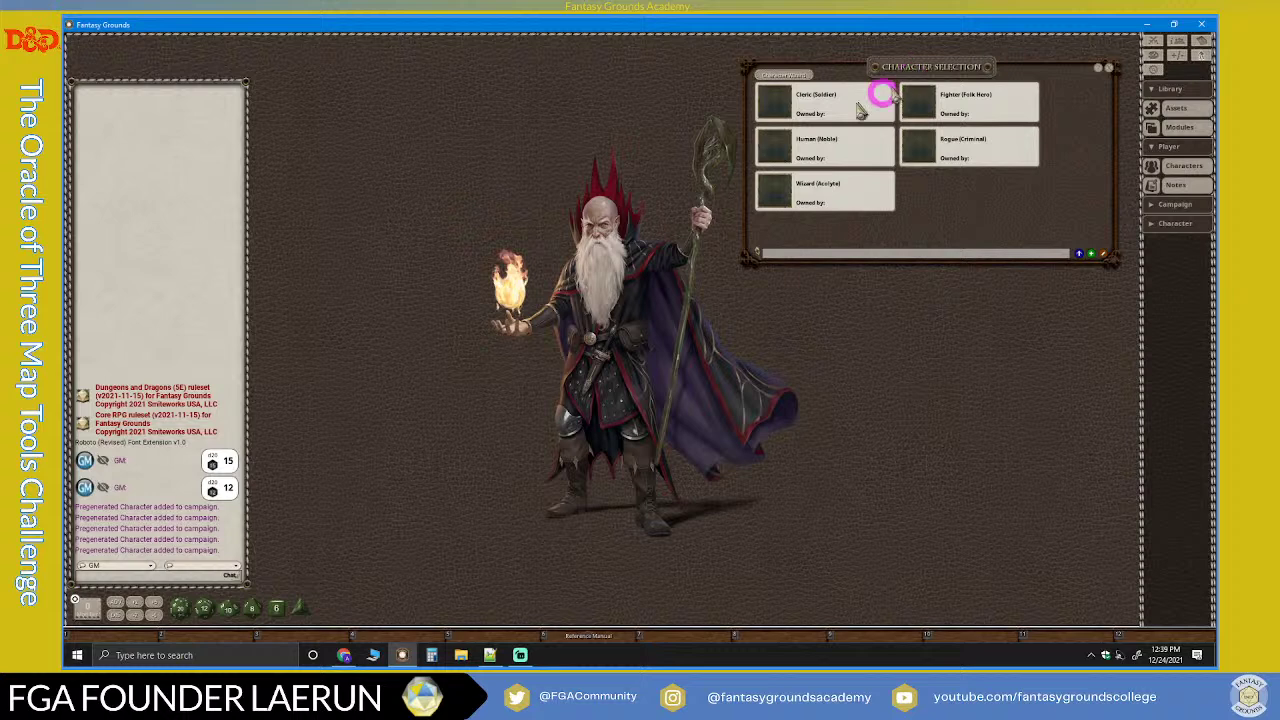
left_click_drag(921, 67, 929, 57)
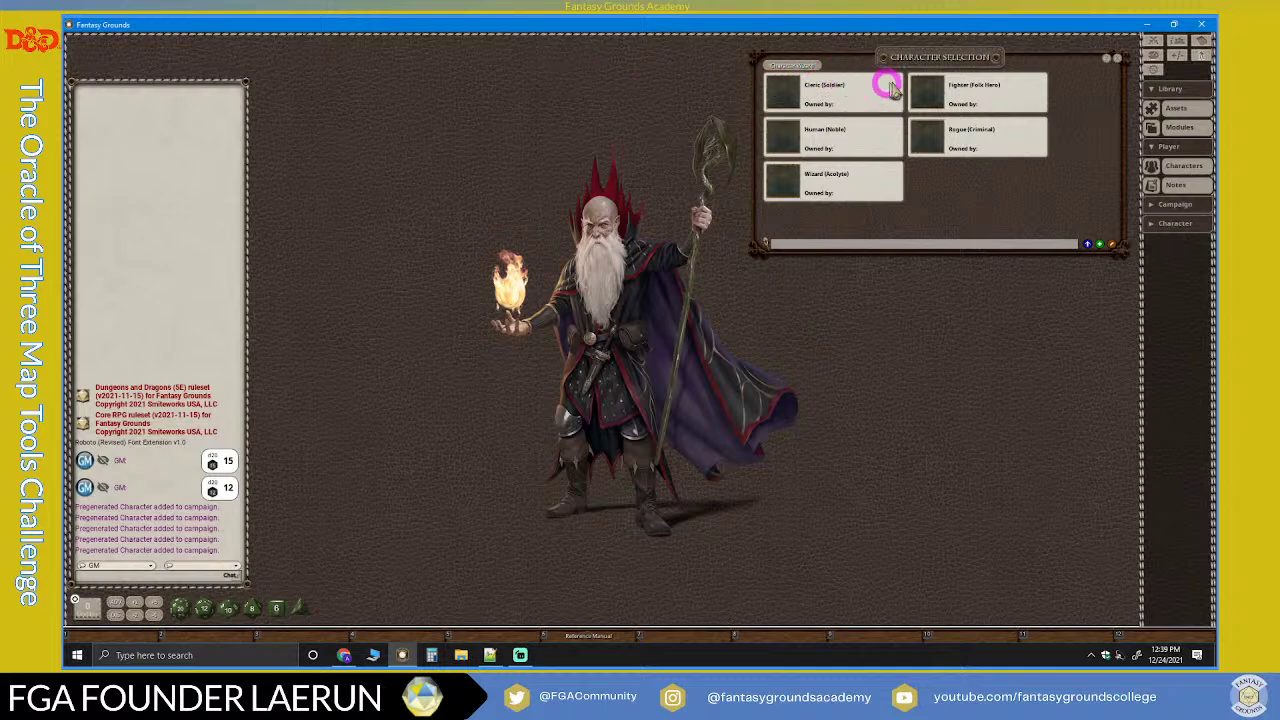
Step: Open the Cleric (Soldier) and Fighter (Folk Hero) sheets and park them at the top left
left_click(790, 97)
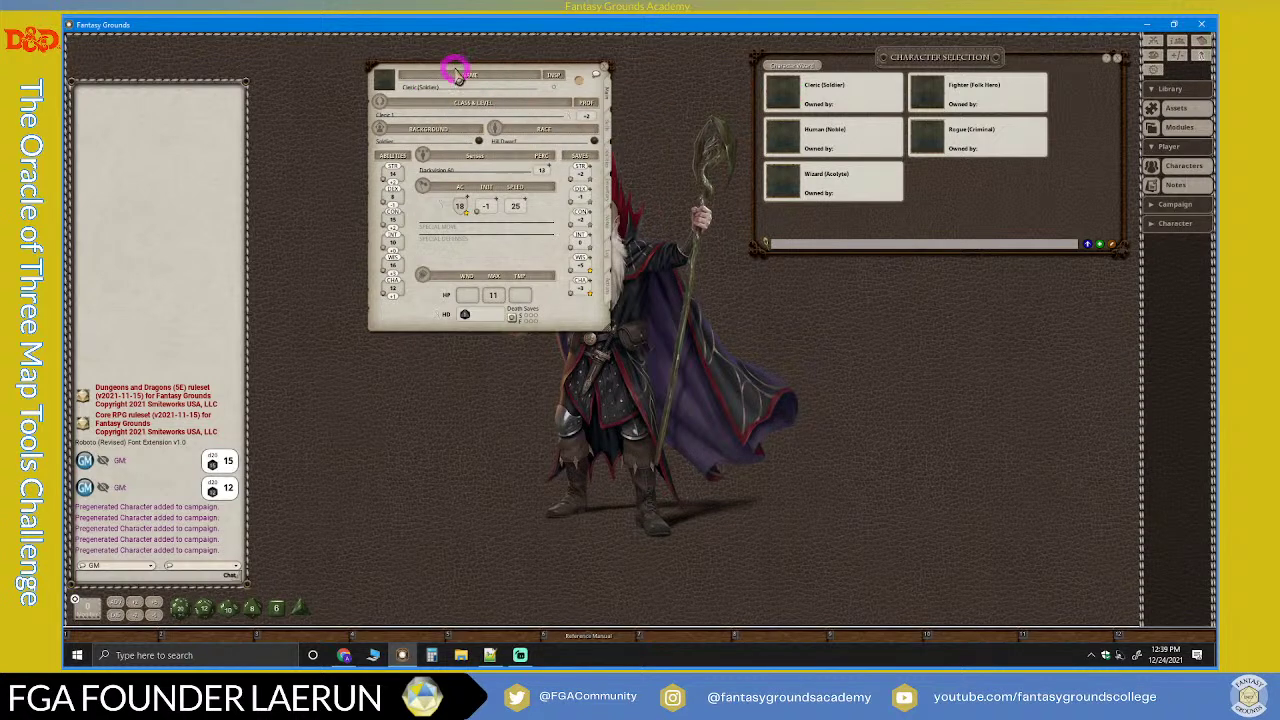
left_click_drag(457, 76, 454, 100)
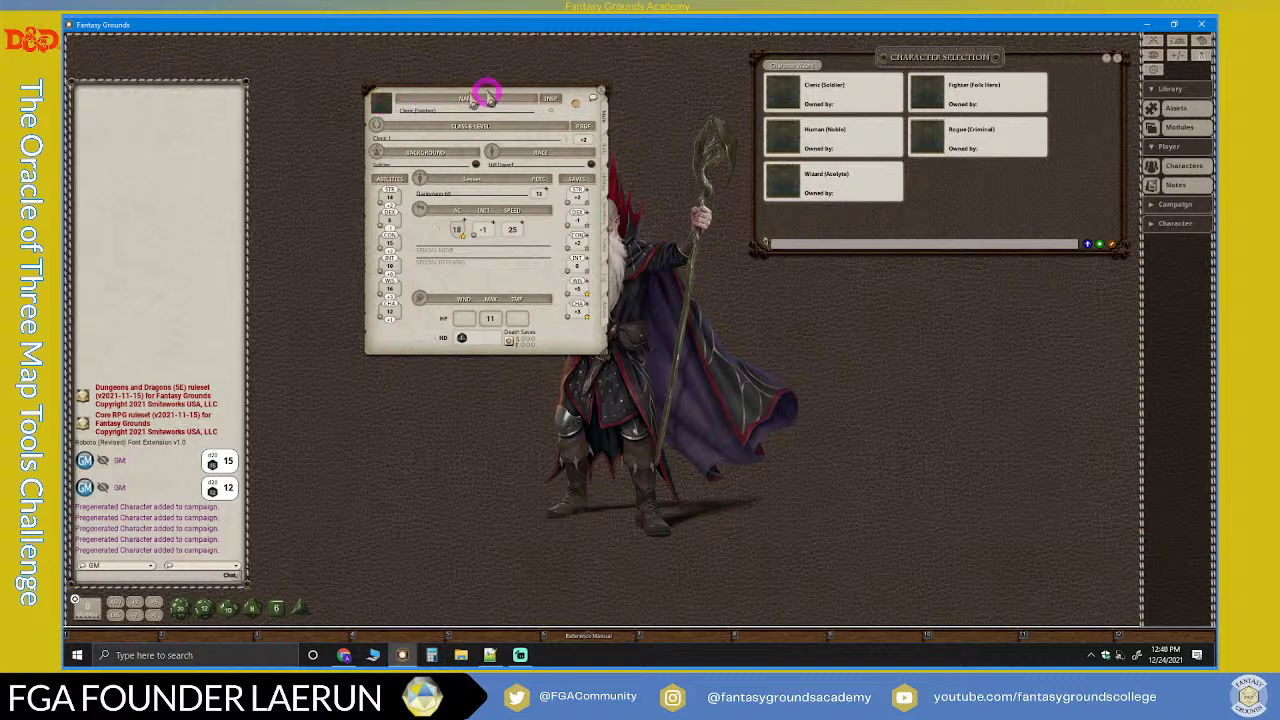
left_click_drag(530, 95, 415, 45)
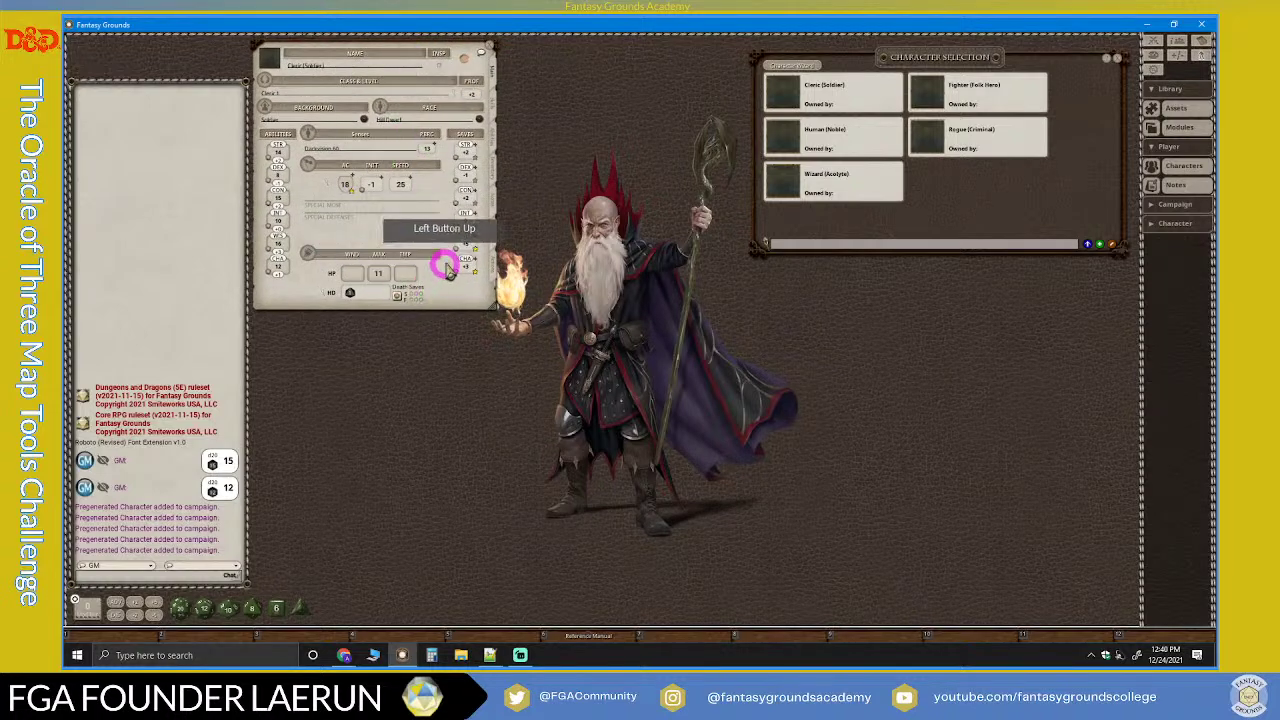
left_click(933, 90)
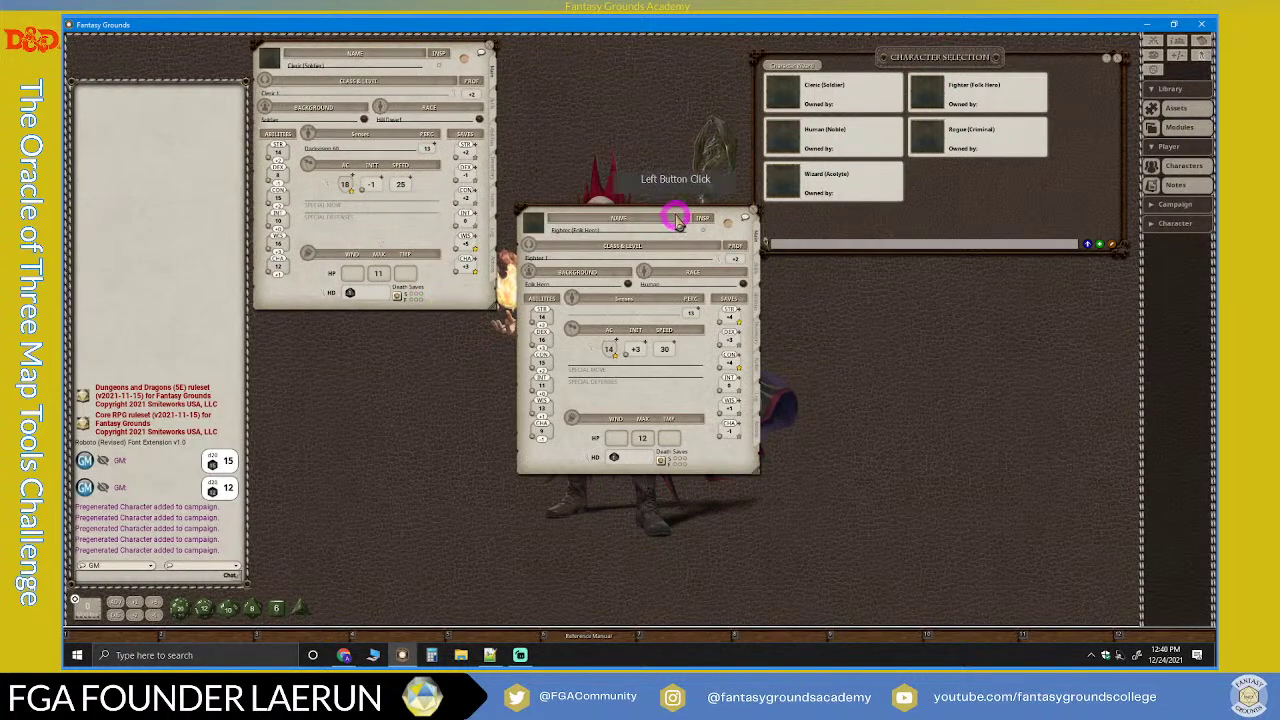
left_click_drag(674, 211, 414, 94)
Step: Open the Human (Noble), Wizard (Acolyte) and Rogue (Criminal) sheets and stack them top-left
left_click(775, 134)
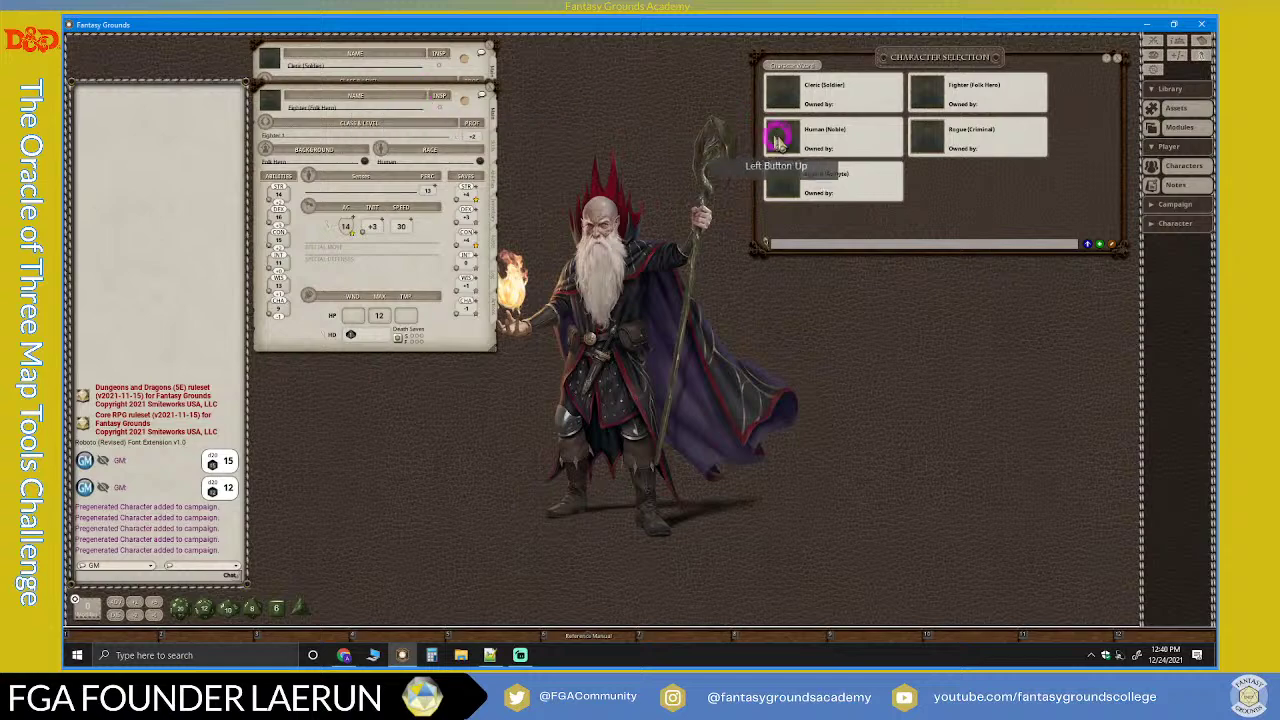
left_click_drag(660, 230, 408, 132)
left_click(776, 190)
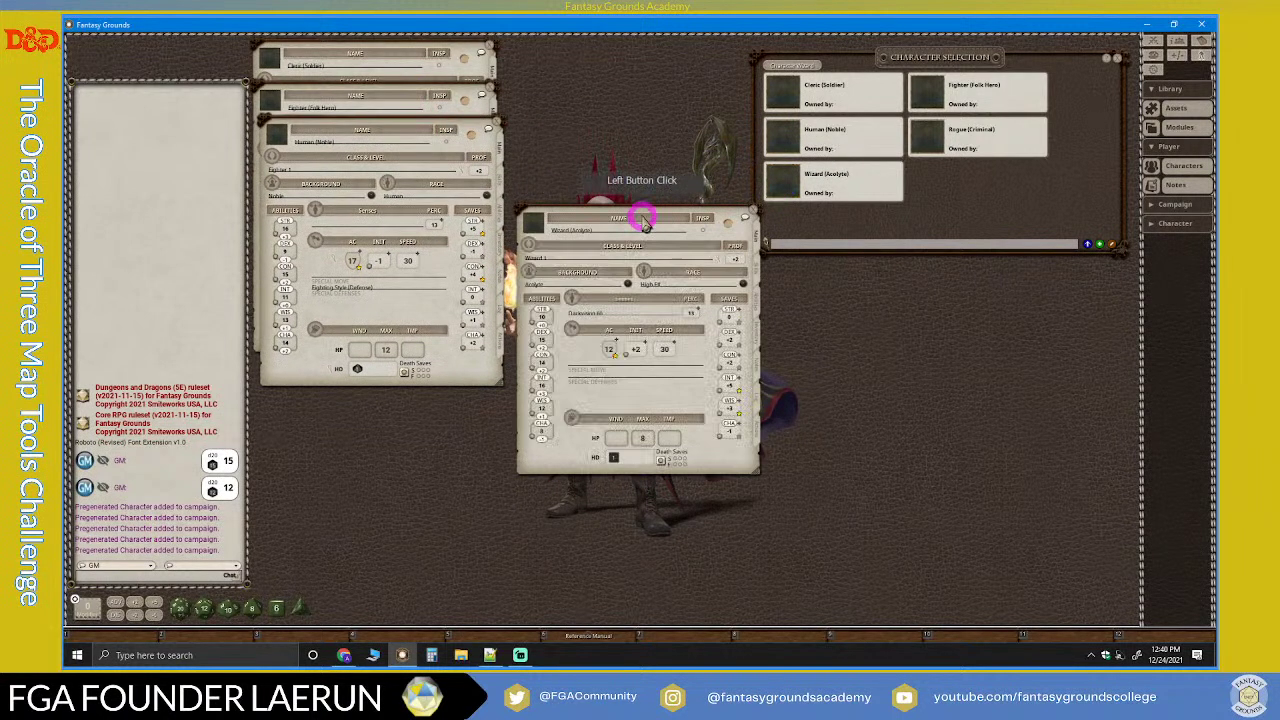
left_click_drag(640, 206, 380, 184)
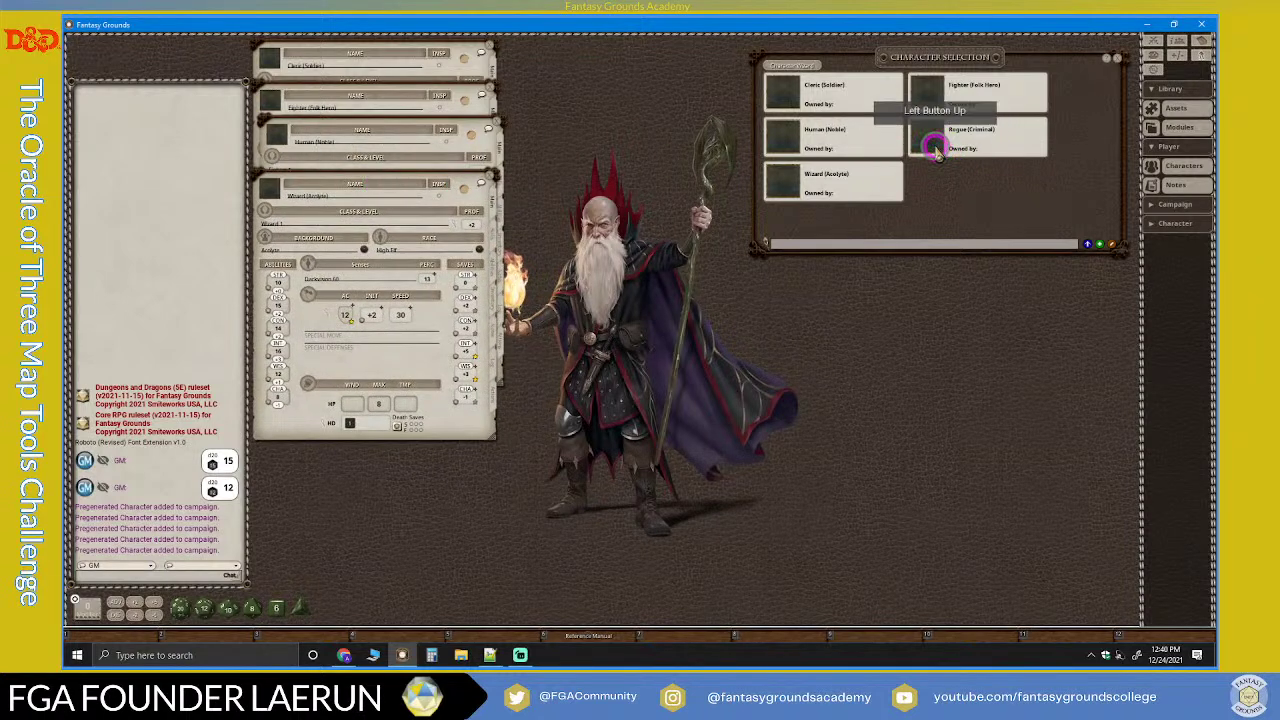
left_click(929, 137)
left_click_drag(672, 224, 420, 232)
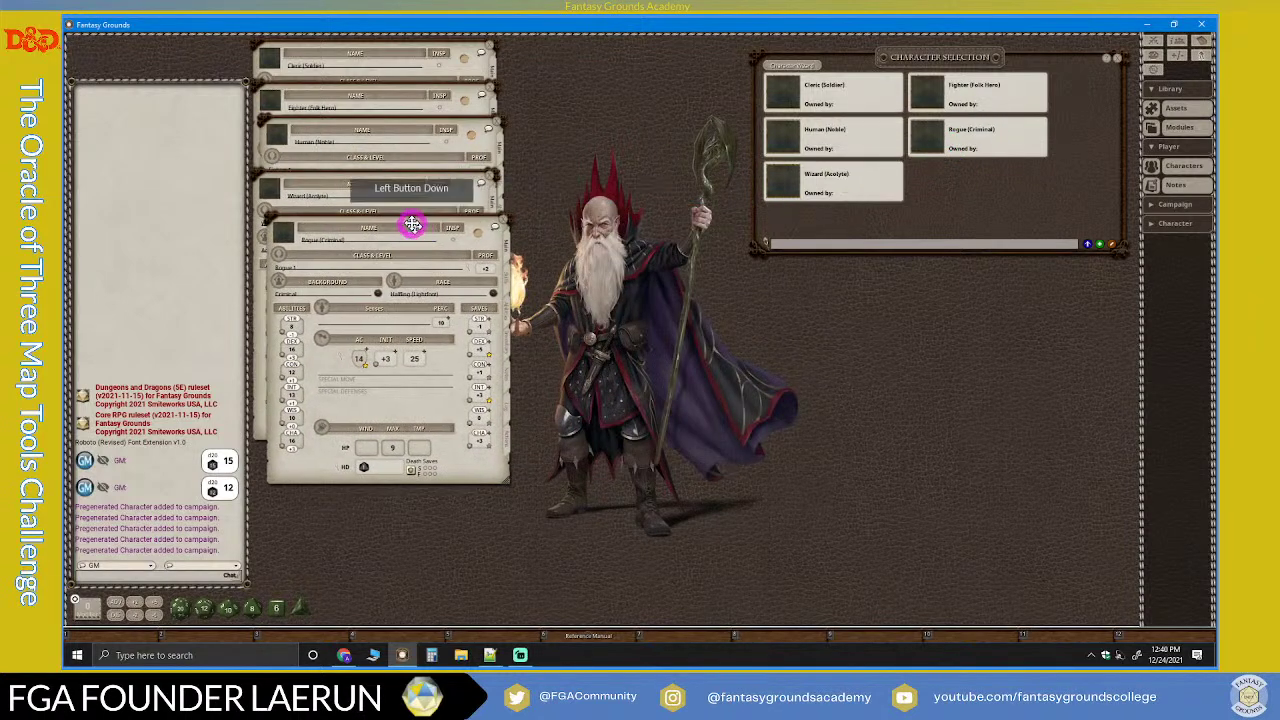
Step: Close the Character Selection window, leaving the five sheets stacked
left_click(1117, 60)
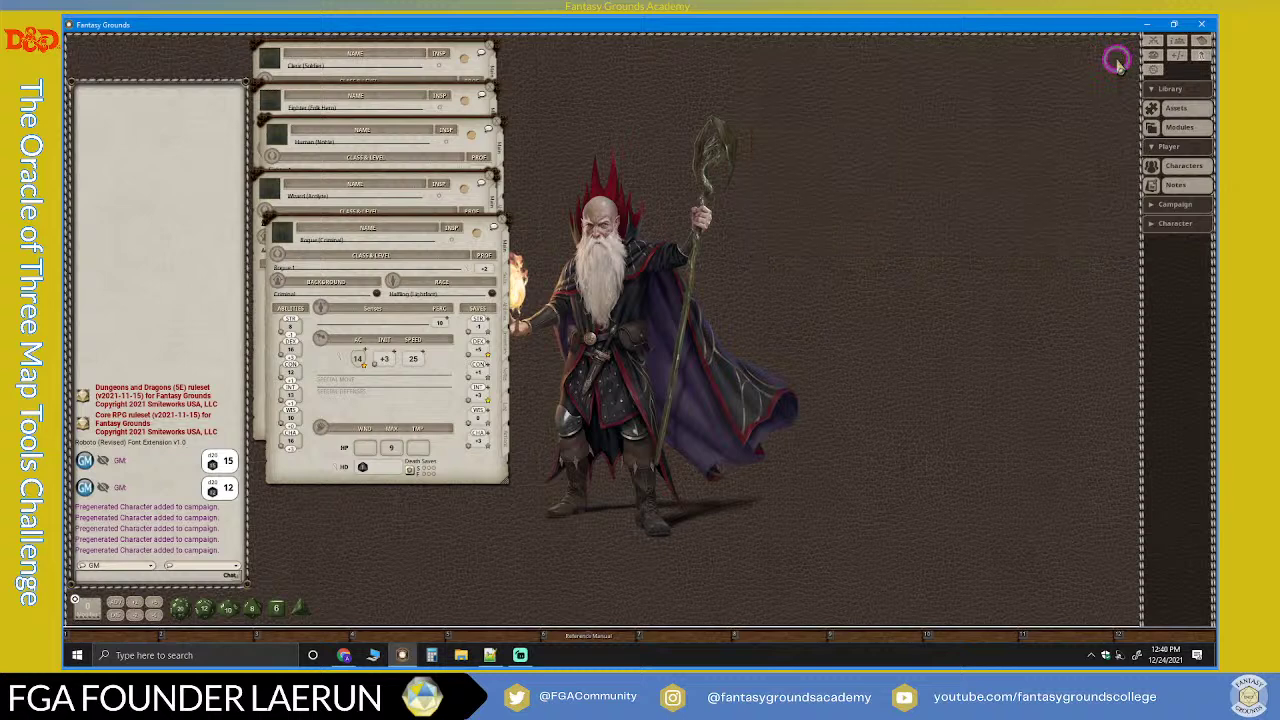
left_click(680, 88)
left_click(297, 45)
left_click(275, 50)
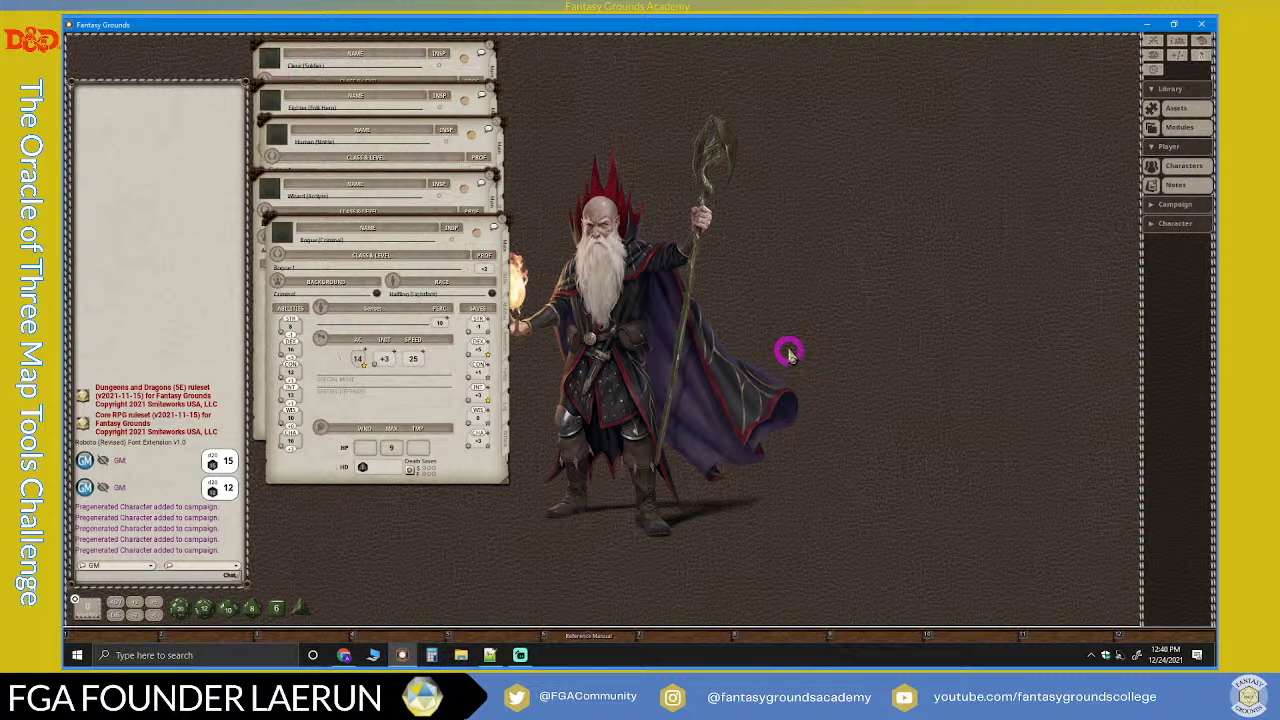
Step: Show the Assets library near the top, filtered to Portraits and enlarged, with FG Fantasy open
left_click(1158, 147)
left_click(1170, 110)
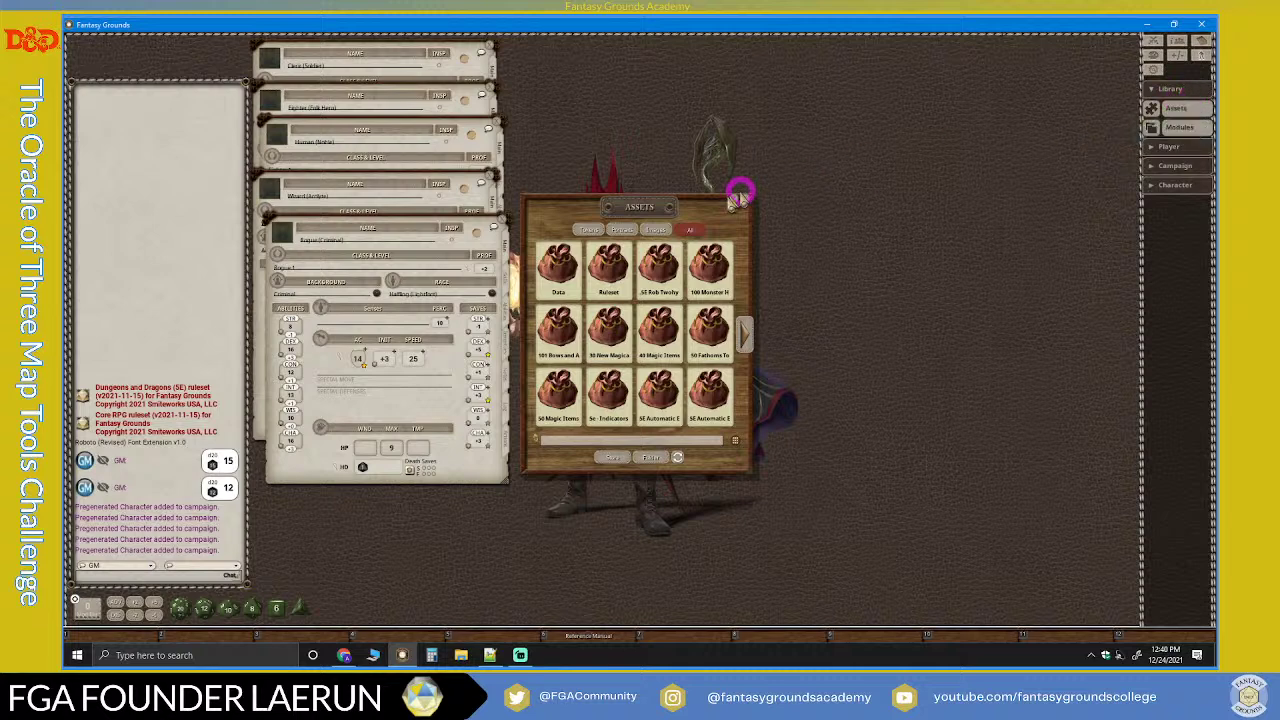
left_click_drag(737, 191, 727, 78)
left_click(694, 101)
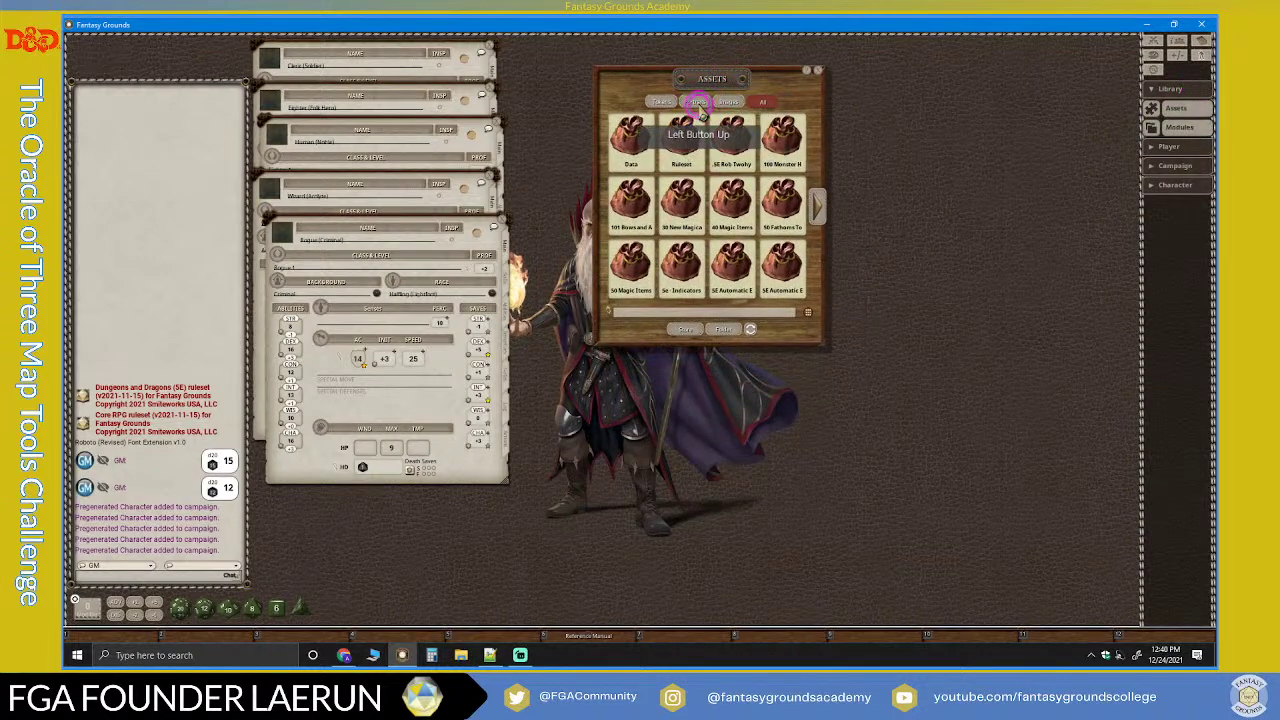
left_click(833, 333)
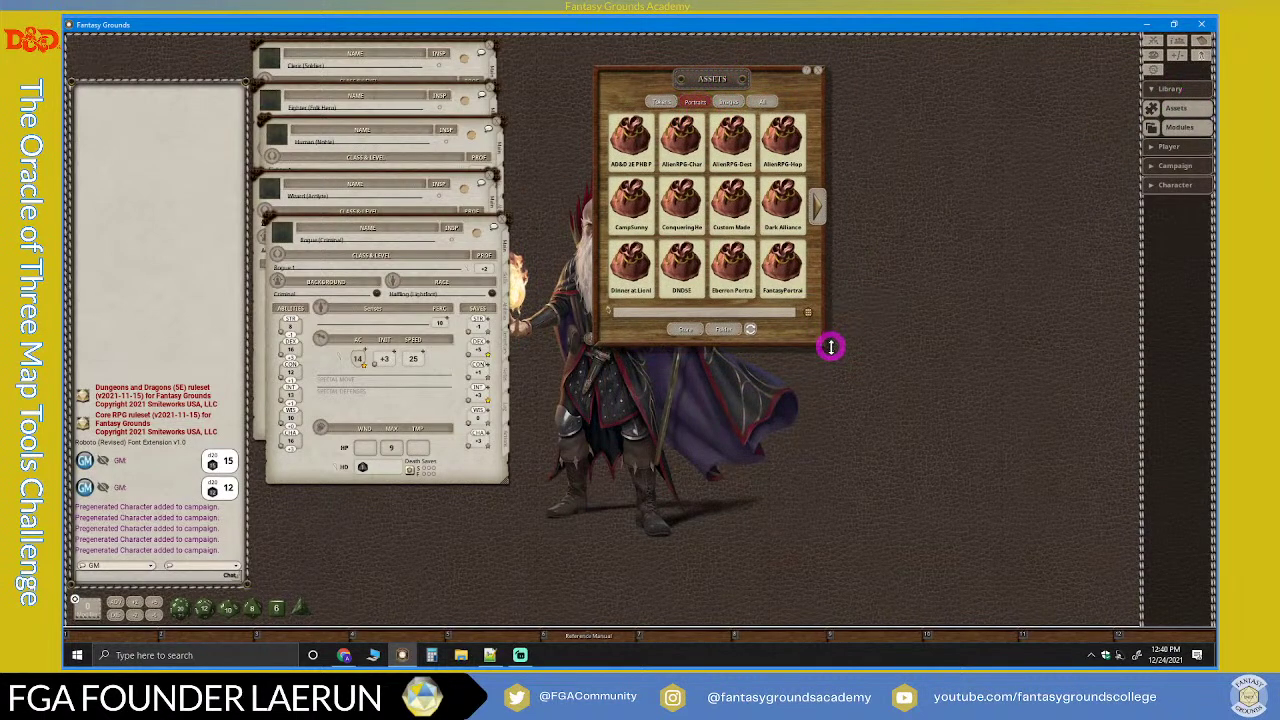
left_click_drag(824, 343, 1000, 404)
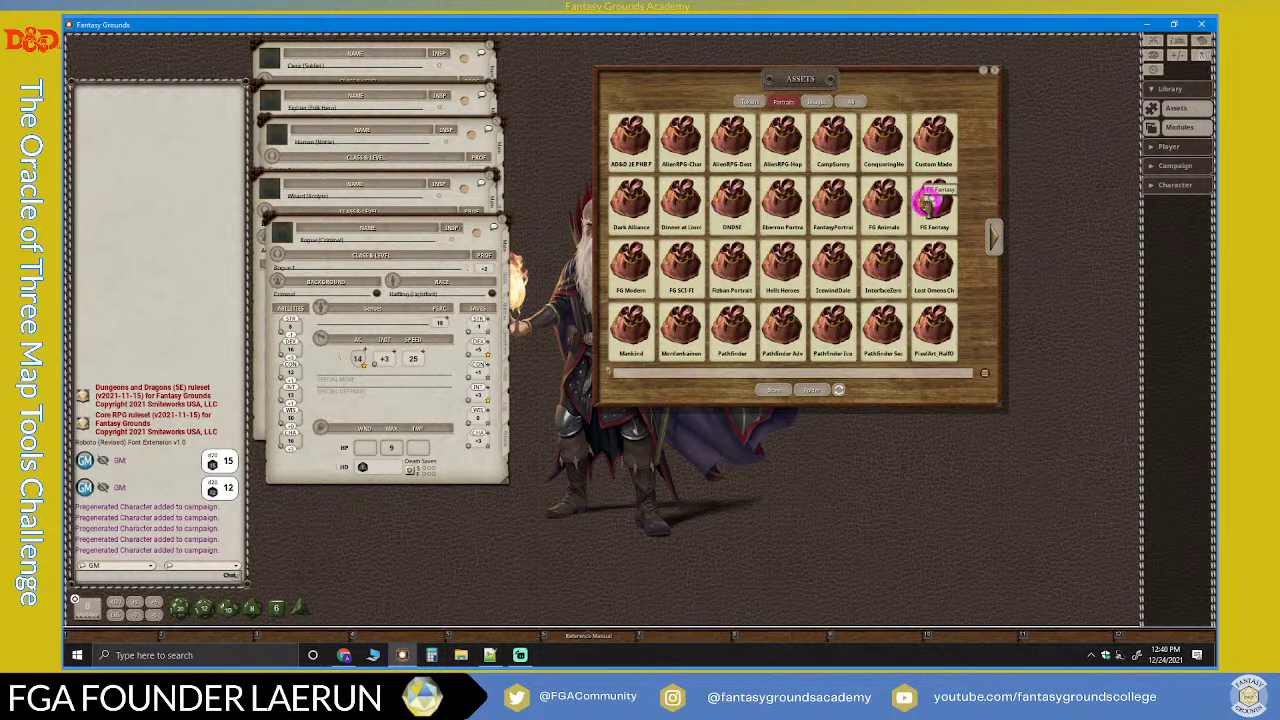
left_click(933, 200)
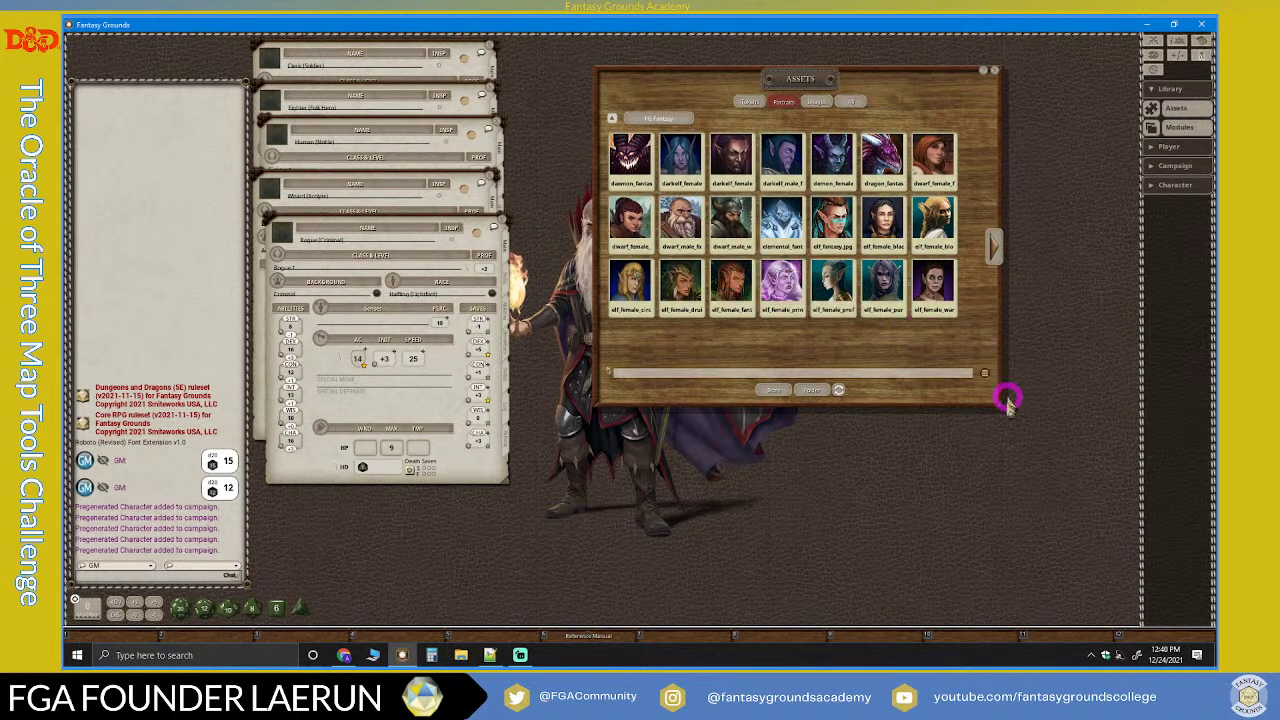
left_click_drag(1003, 404, 866, 487)
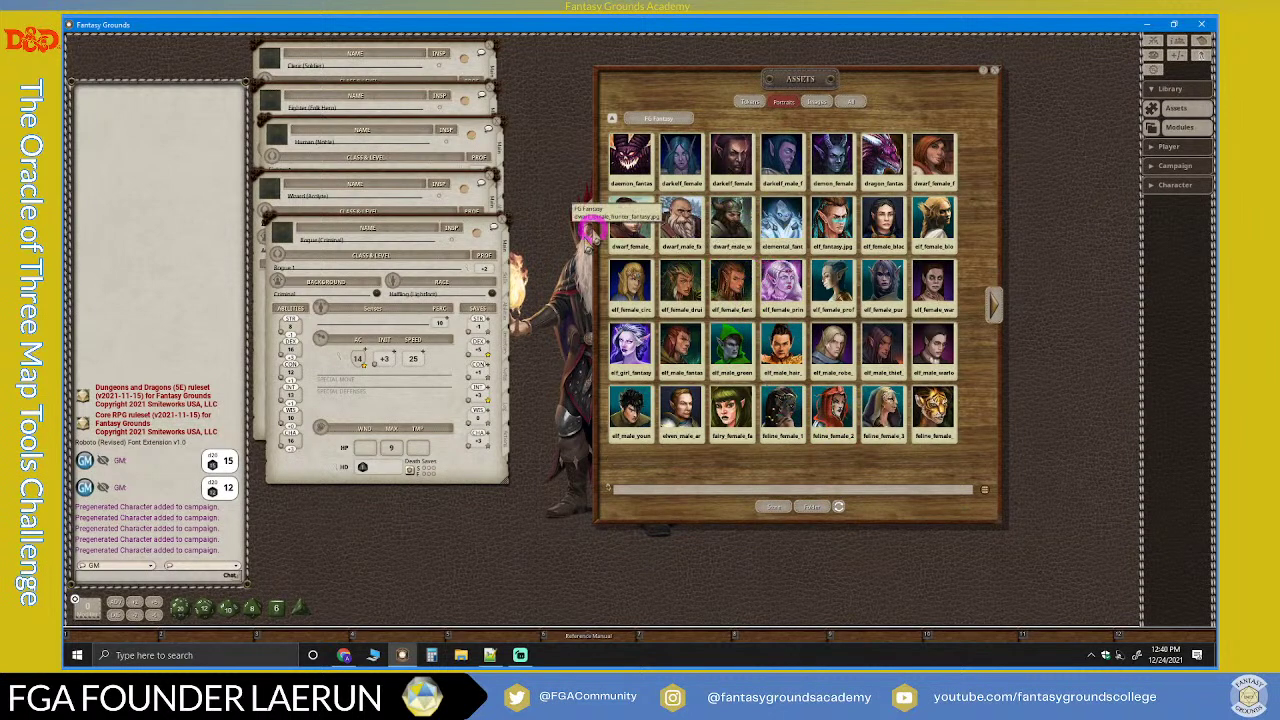
Step: Drag an FG Fantasy portrait onto the Cleric sheet's portrait slot, then close the sheet
left_click(262, 58)
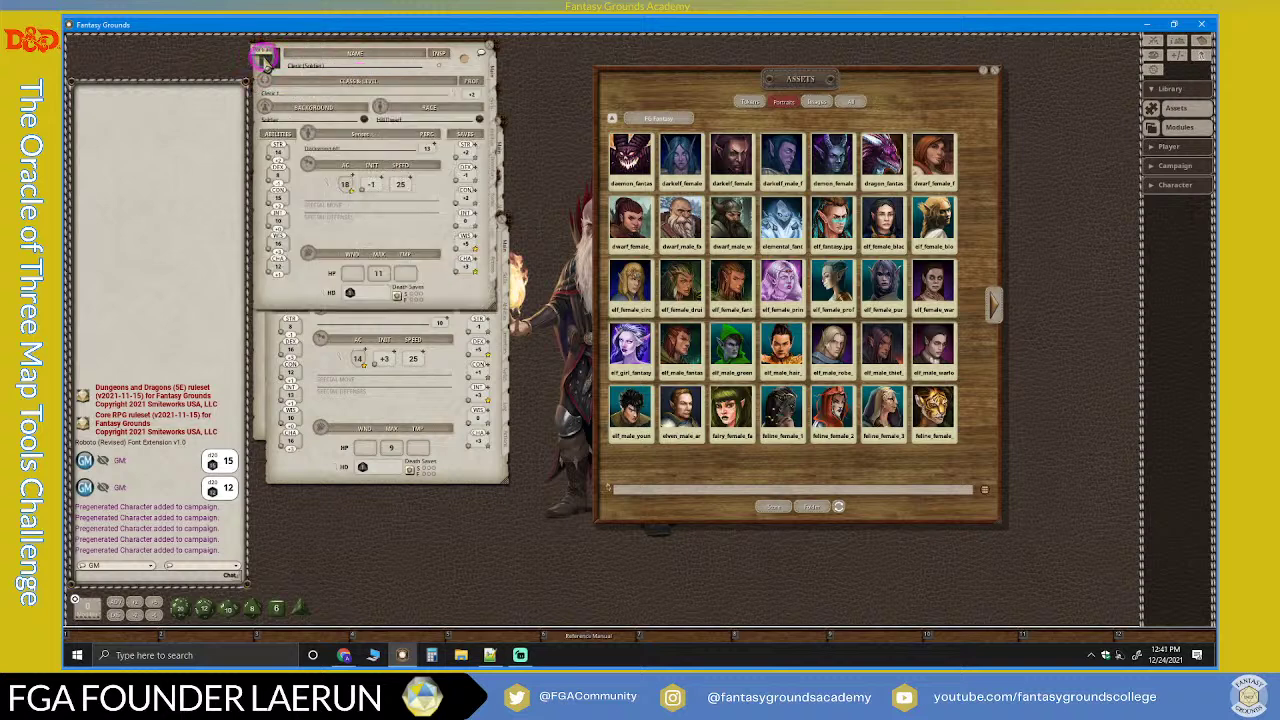
left_click(263, 57)
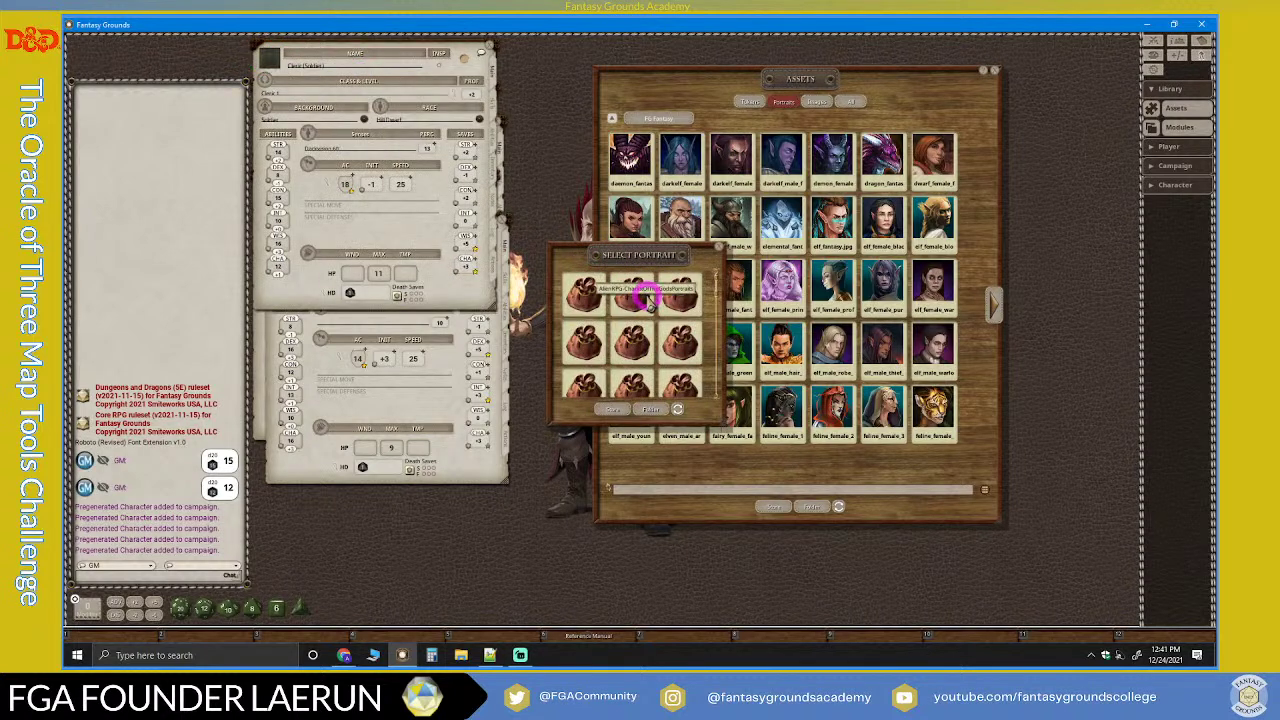
scroll(655, 308, "down", 3)
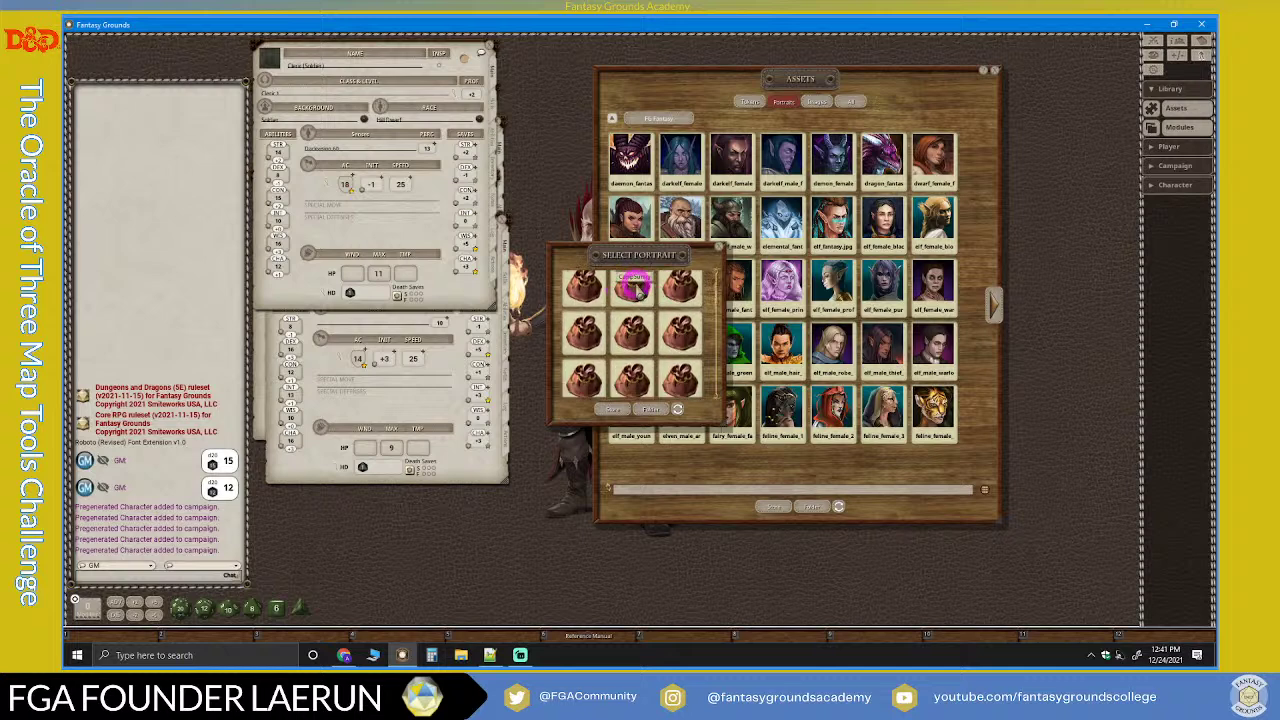
left_click(718, 250)
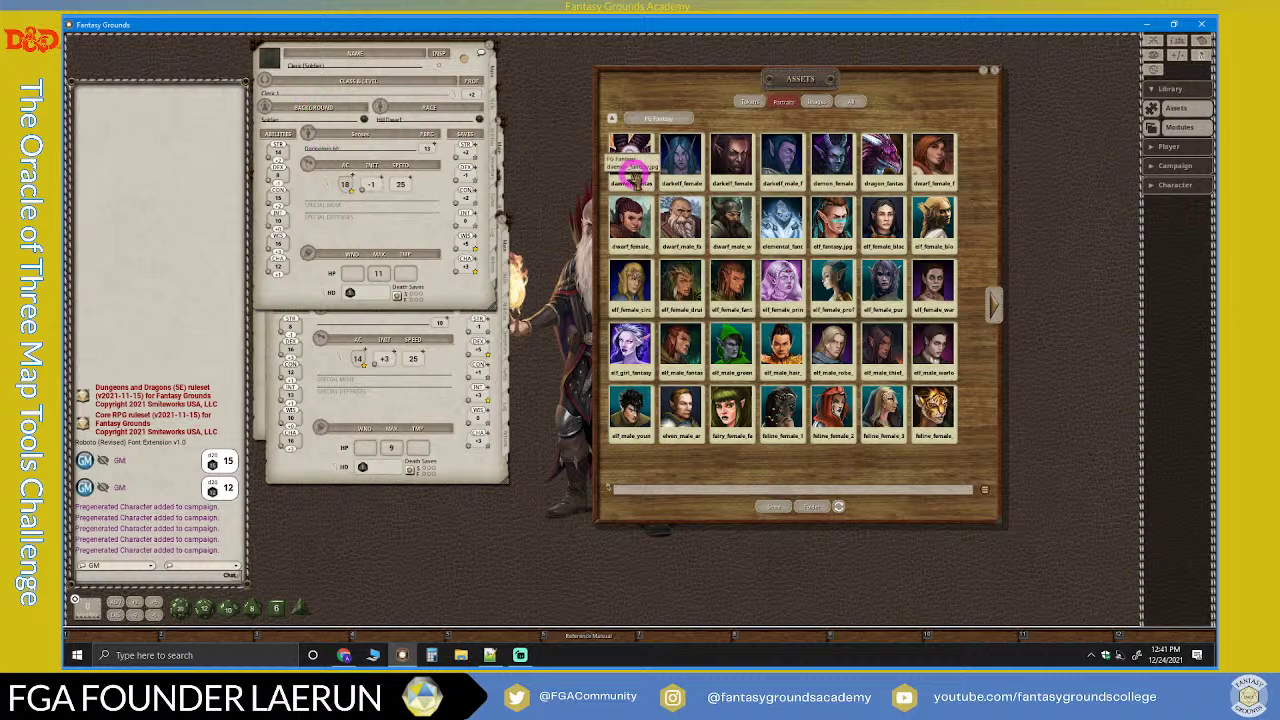
left_click_drag(670, 220, 269, 60)
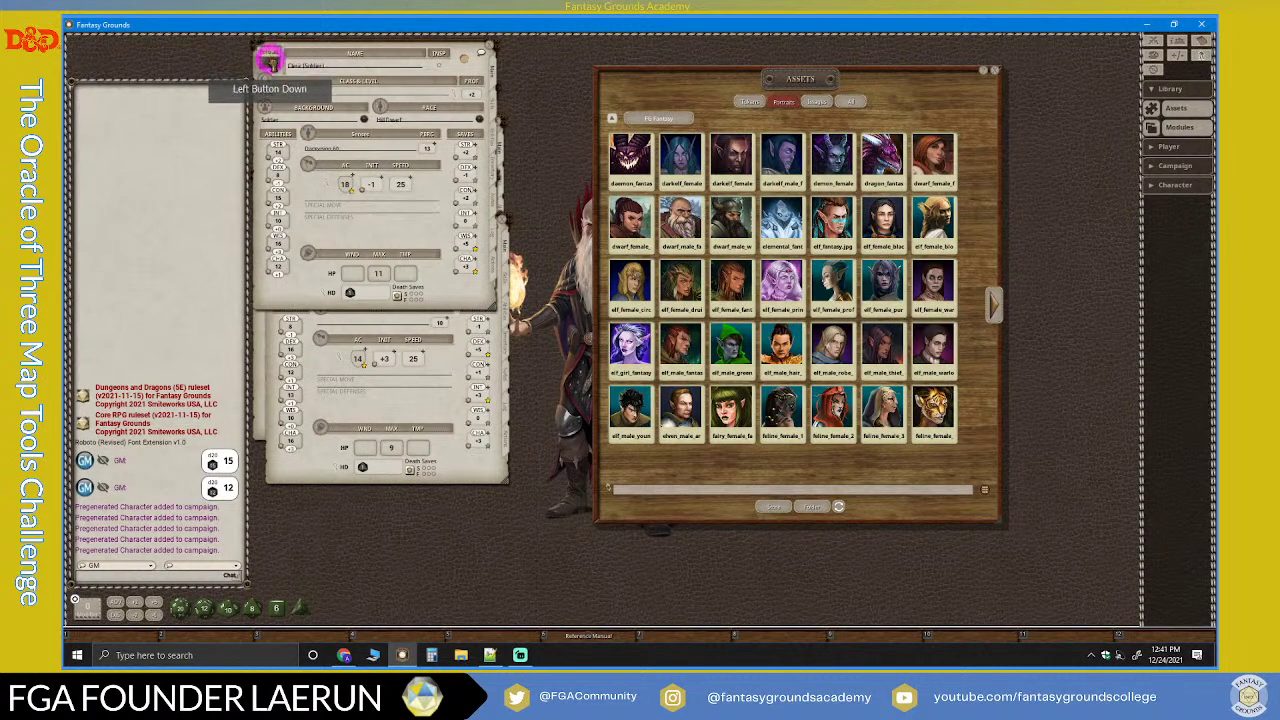
left_click(490, 47)
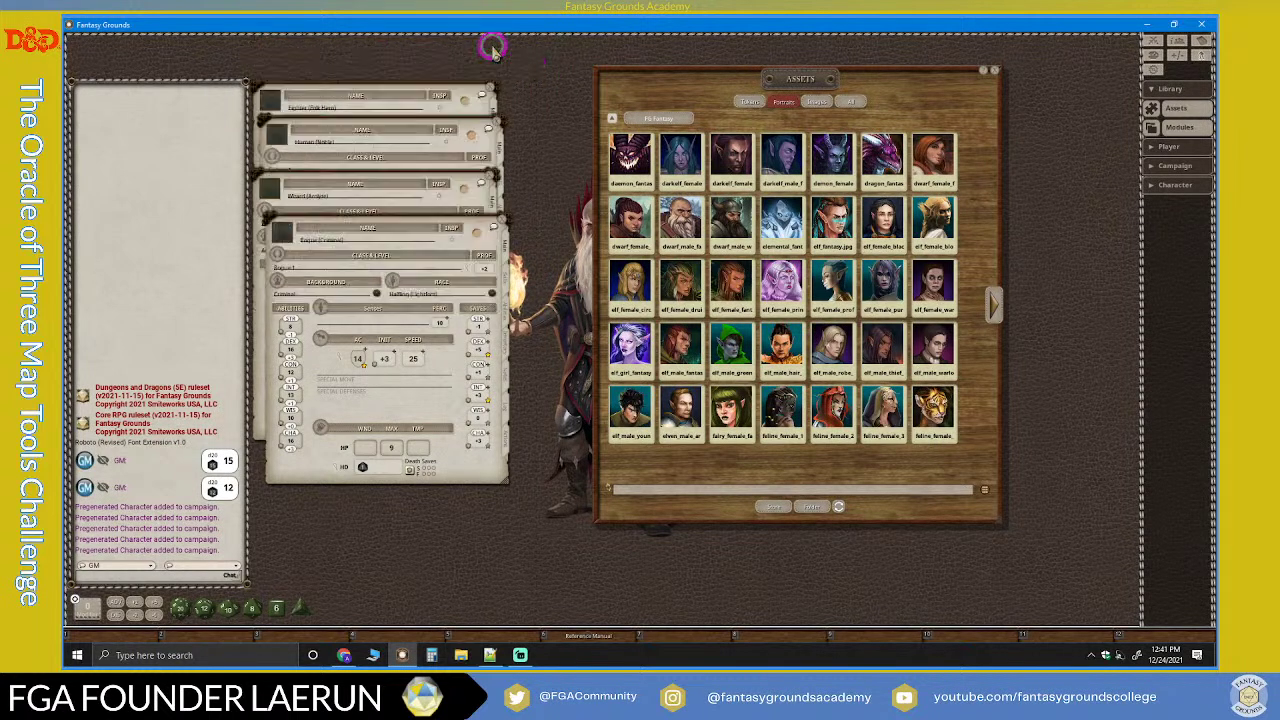
Step: Give the Fighter (Folk Hero) sheet a human female portrait from Assets, then close it
left_click(402, 88)
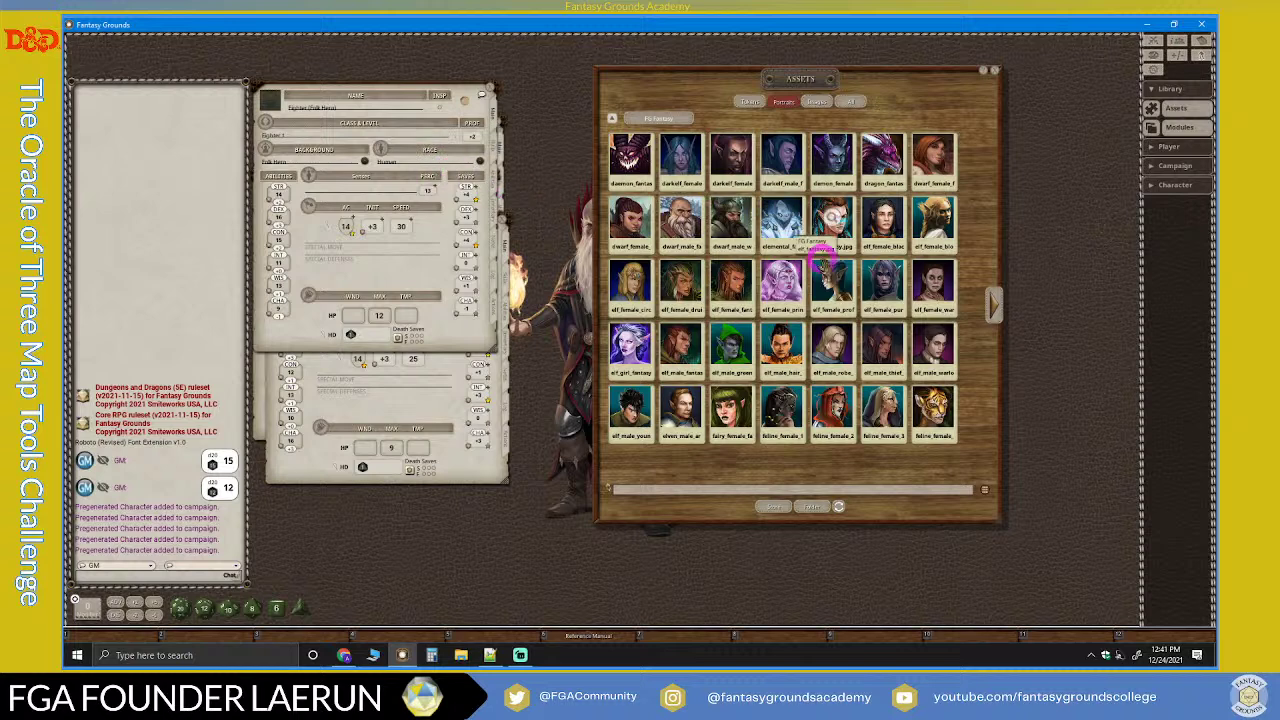
left_click(990, 316)
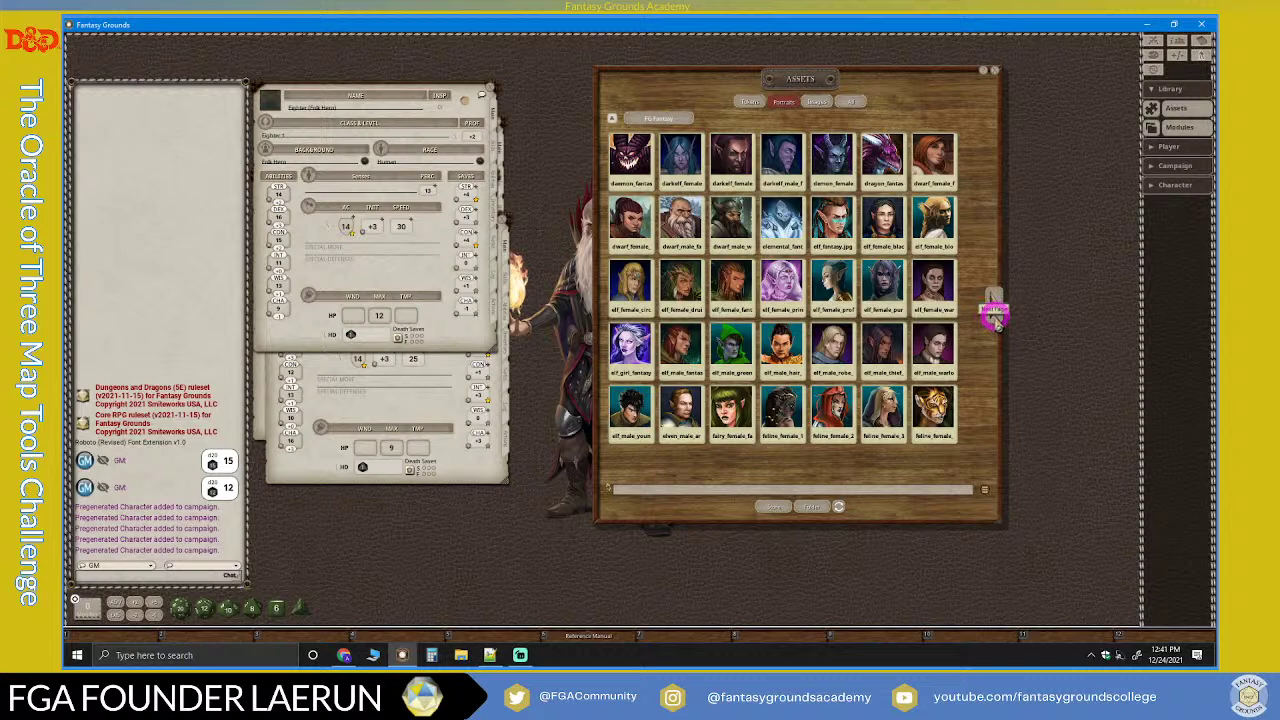
left_click(993, 310)
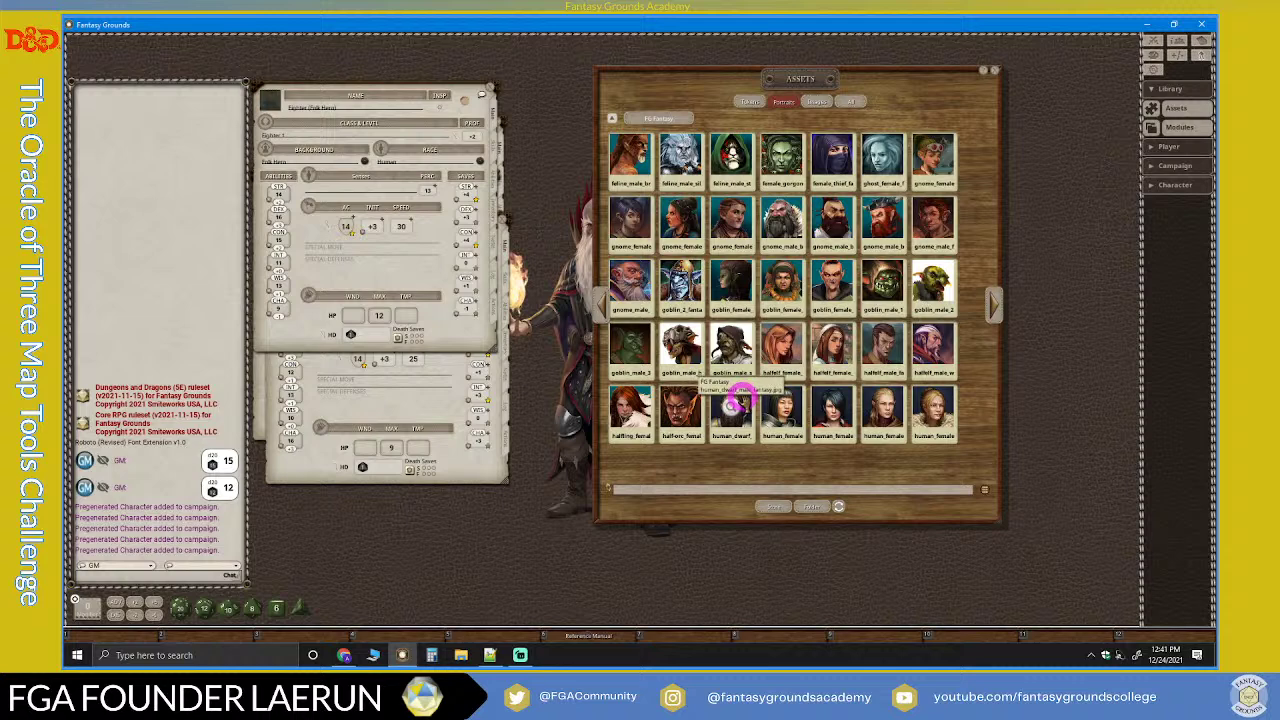
left_click(999, 310)
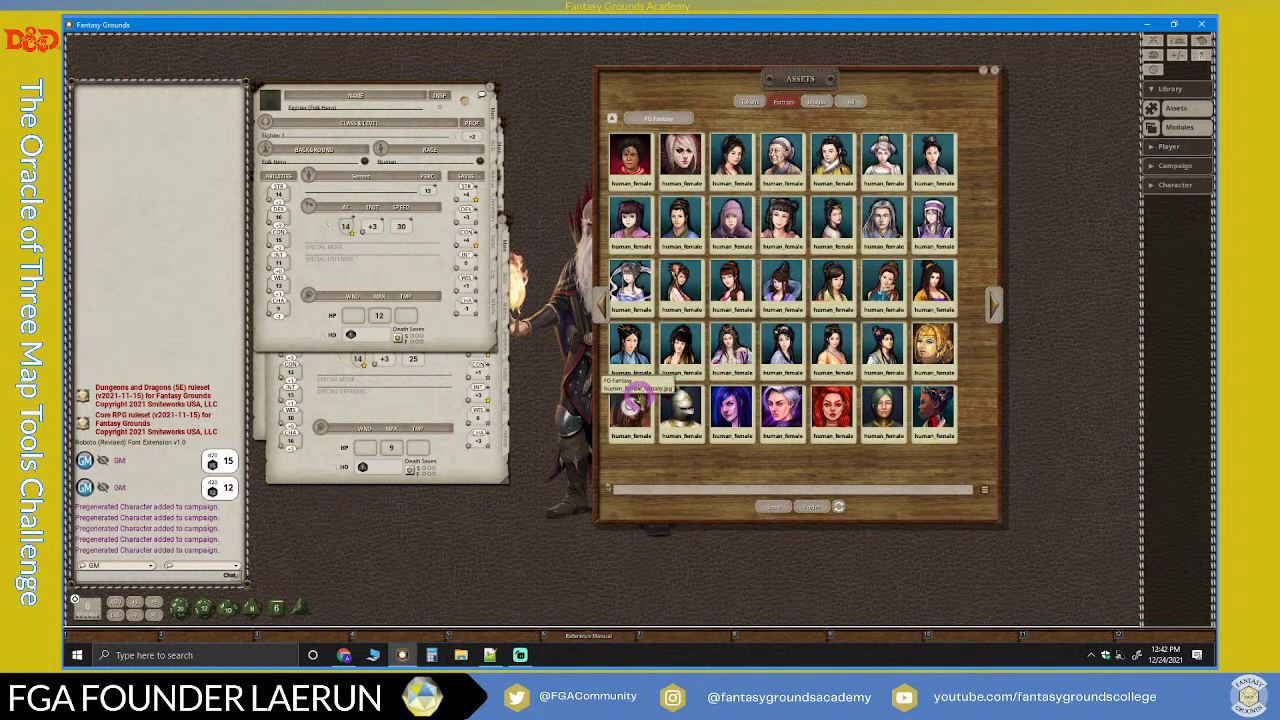
left_click_drag(632, 400, 268, 100)
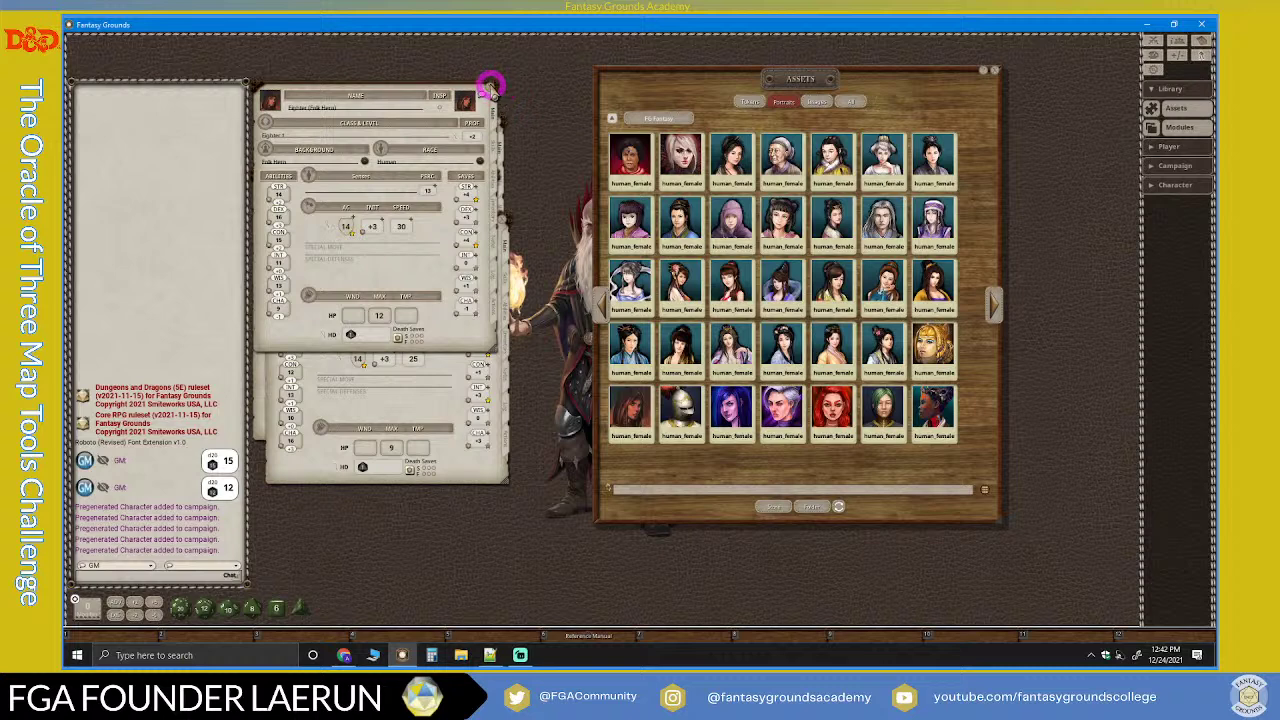
left_click(490, 87)
left_click_drag(434, 206, 418, 232)
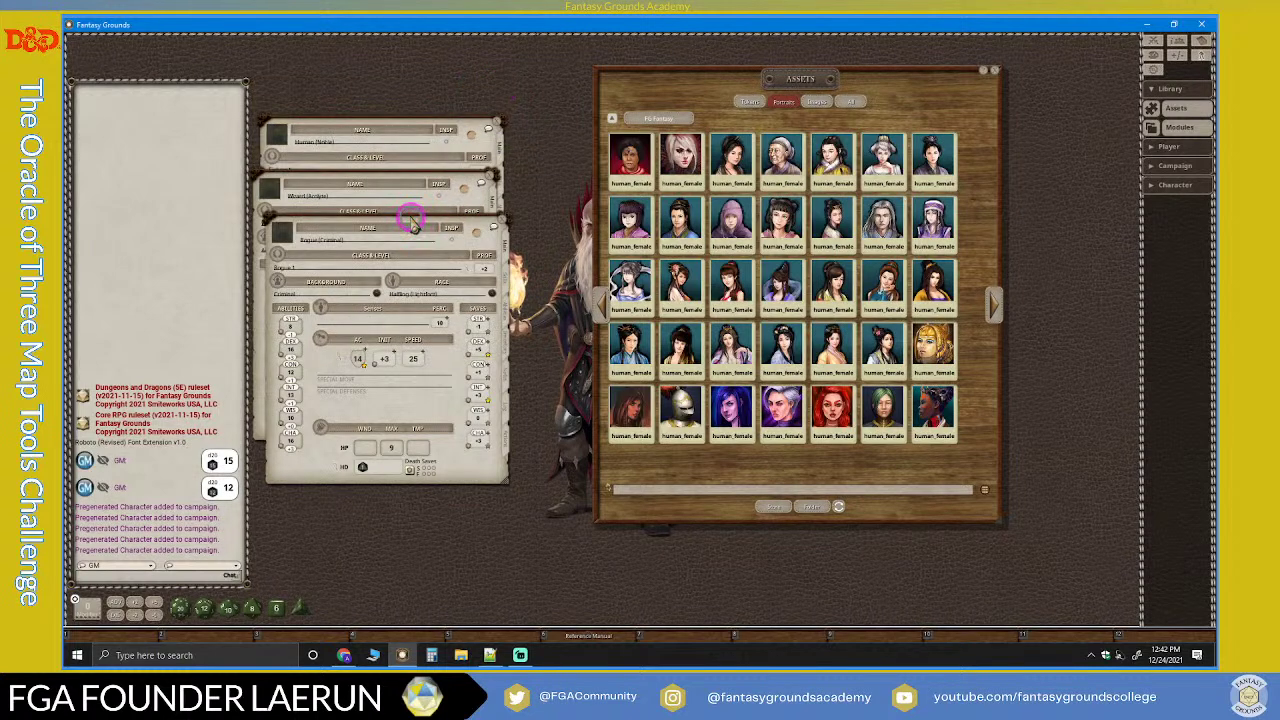
Step: Set a human male portrait on the Human (Noble) sheet and close it
left_click(991, 312)
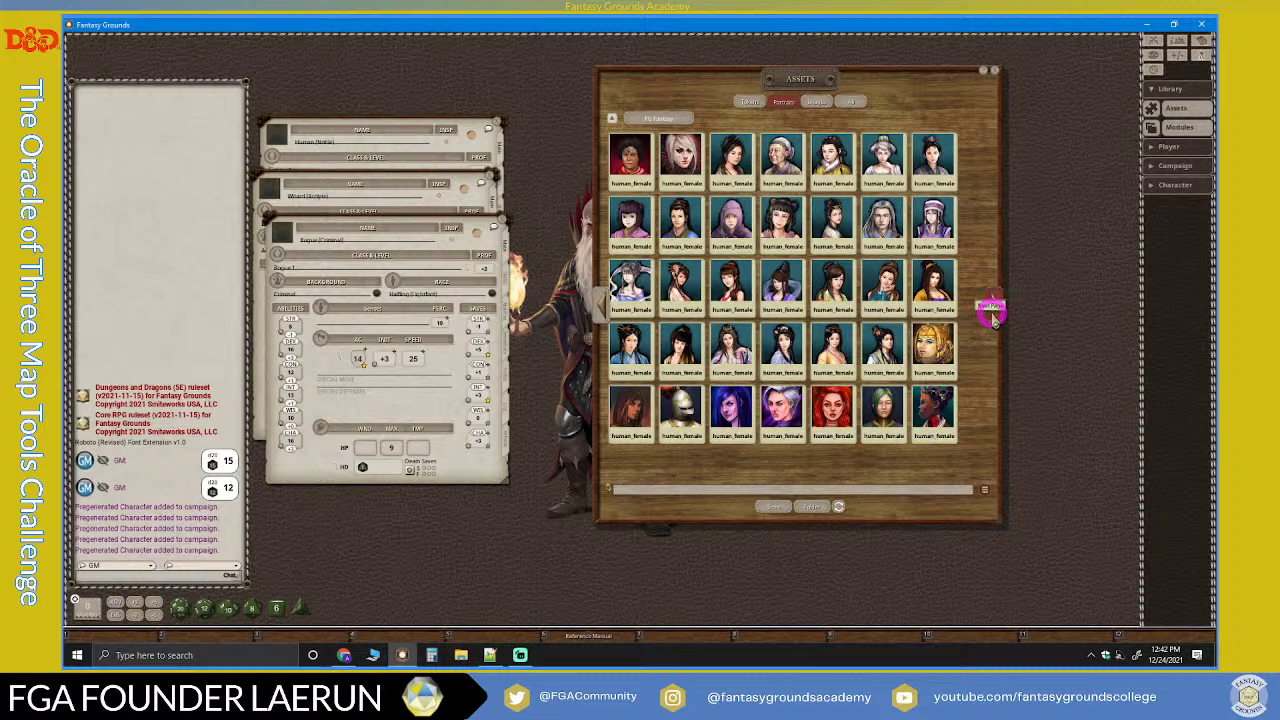
left_click(991, 312)
left_click_drag(778, 288, 400, 240)
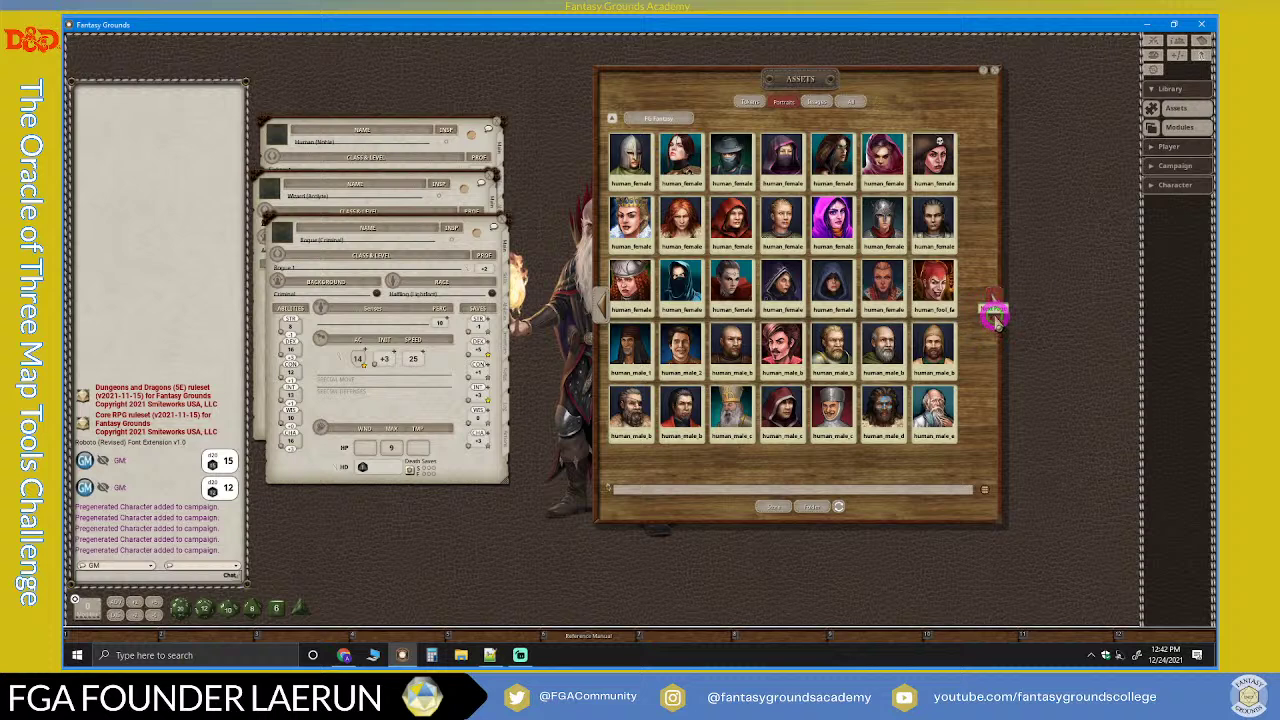
left_click(993, 316)
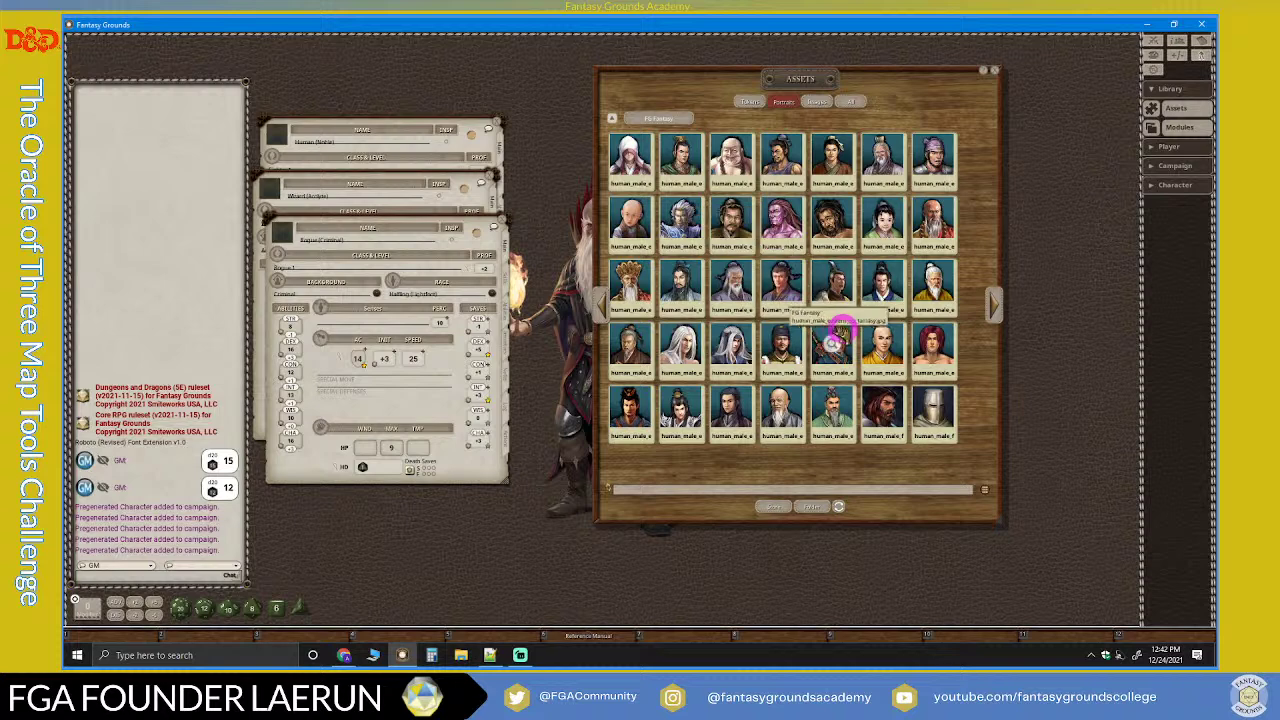
left_click(998, 312)
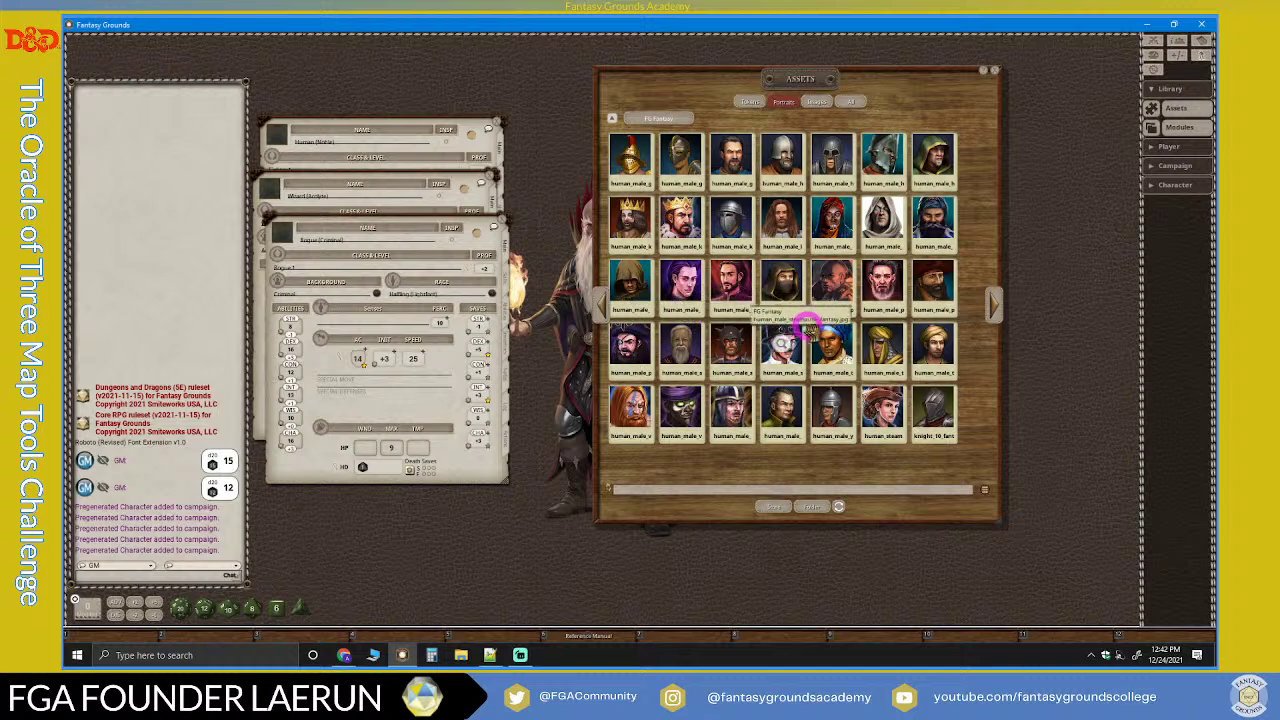
left_click(393, 131)
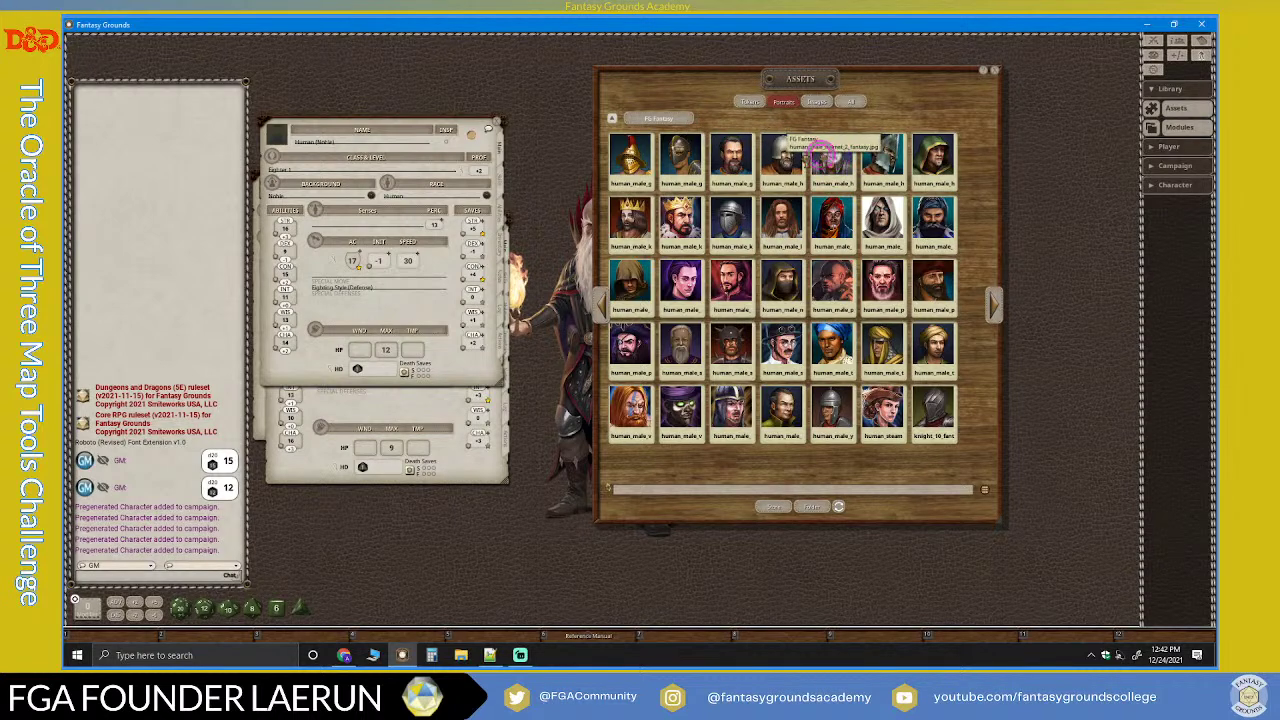
left_click_drag(832, 155, 270, 135)
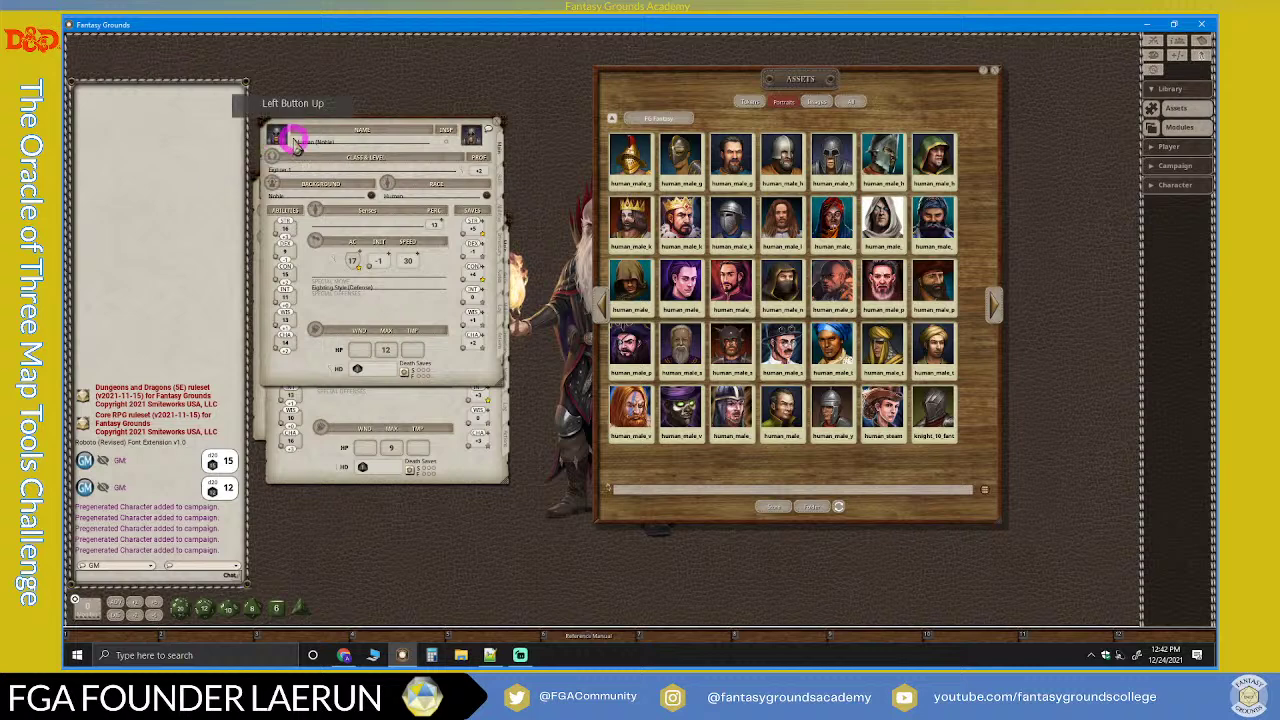
left_click(506, 131)
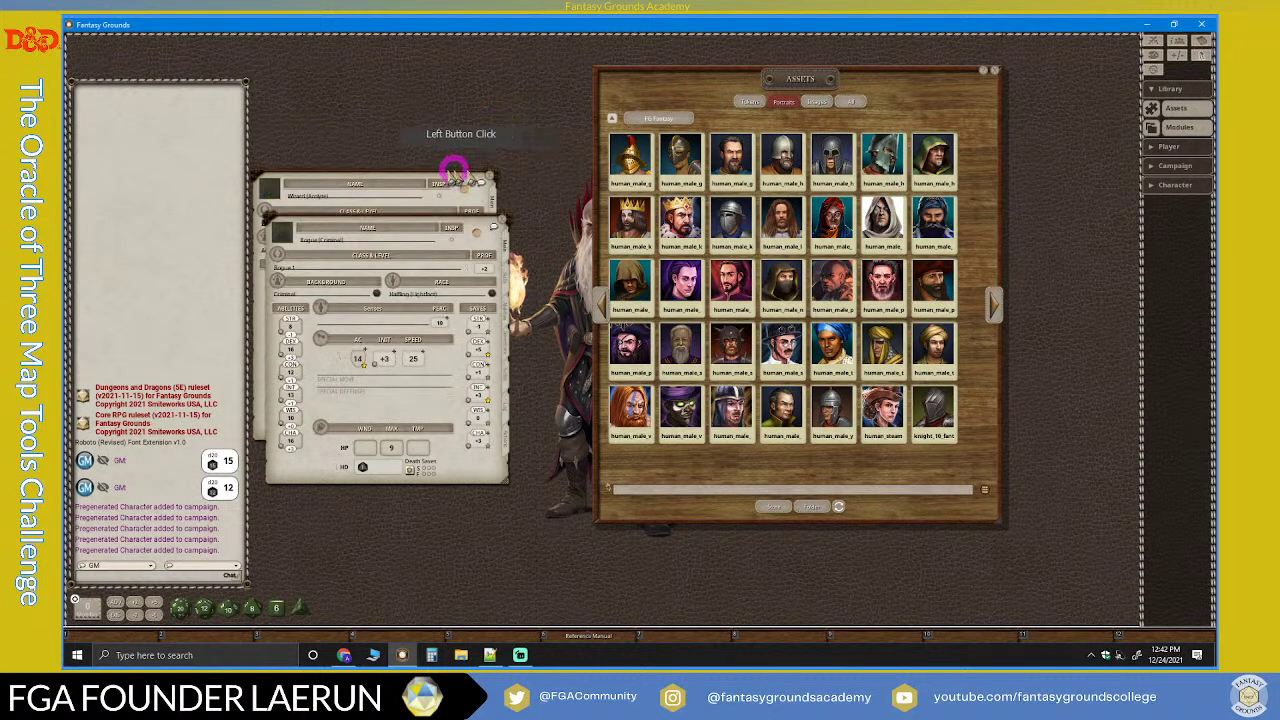
Step: Give the Wizard (Acolyte) sheet a human female portrait from an earlier Assets page
left_click(417, 190)
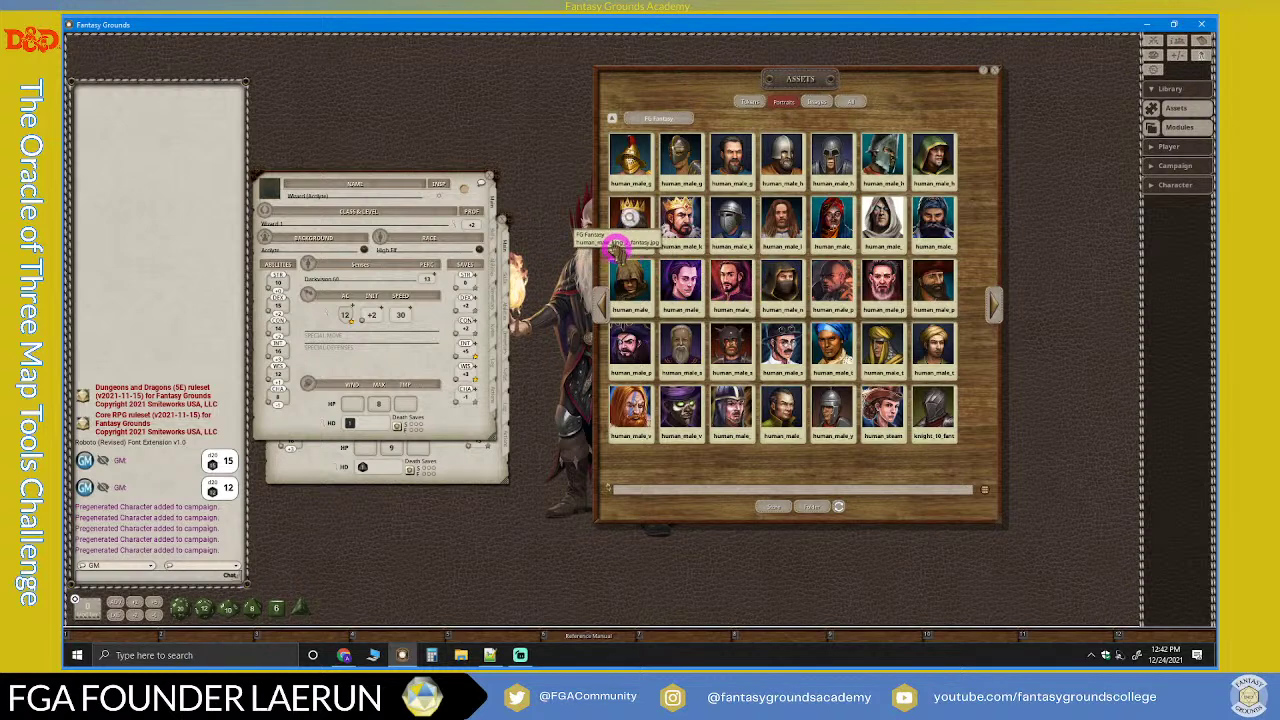
left_click(600, 308)
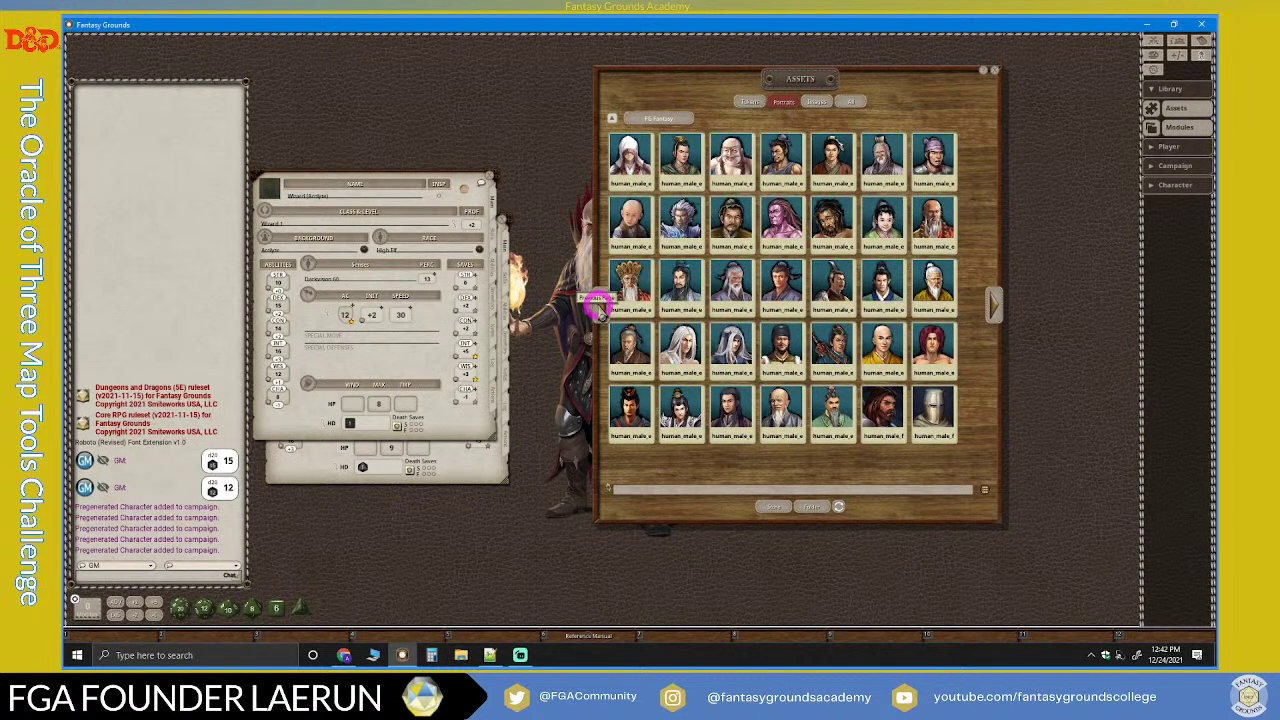
left_click(600, 308)
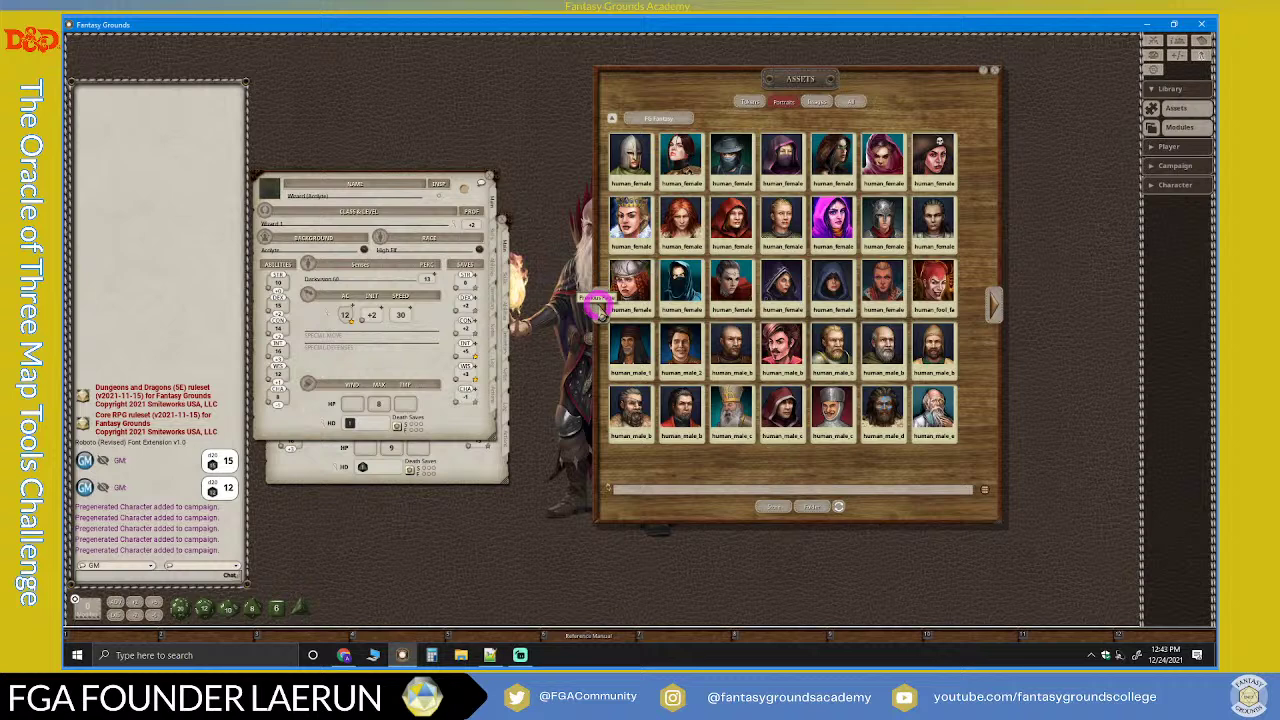
left_click_drag(835, 157, 268, 188)
Step: Close the Wizard sheet and give the Rogue sheet a gnome portrait and a token image
left_click(482, 179)
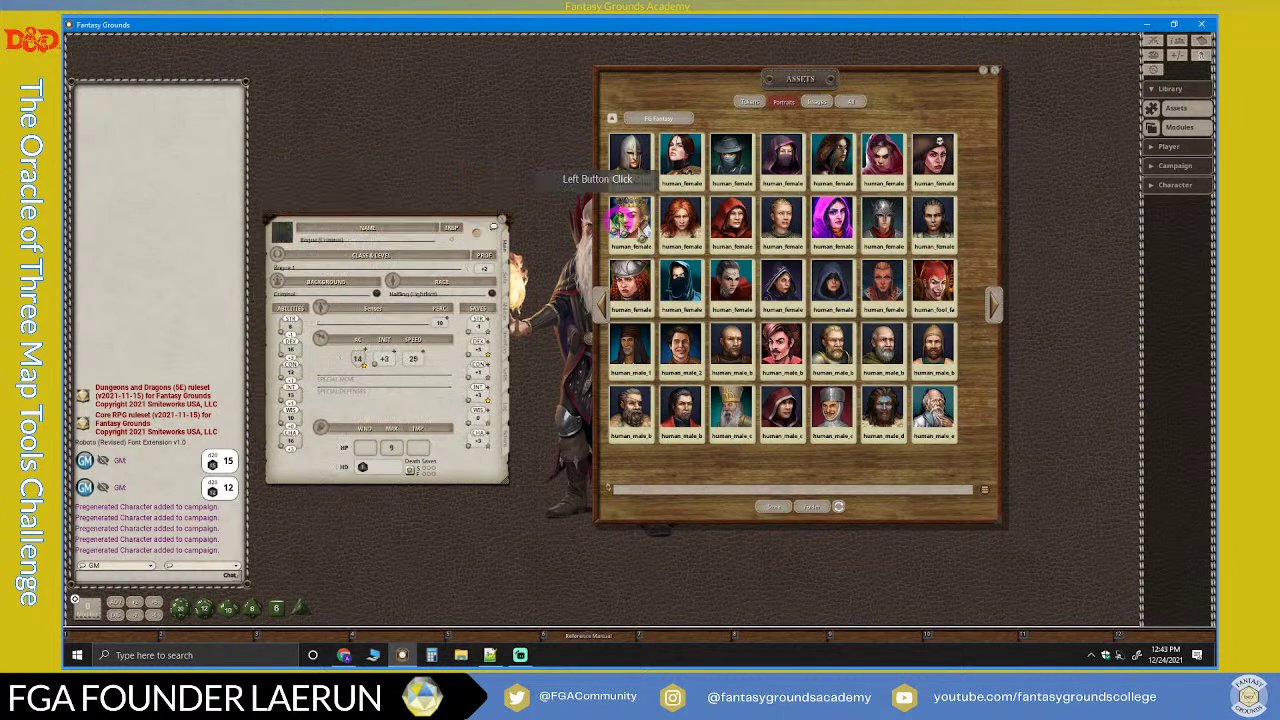
left_click_drag(930, 337, 943, 372)
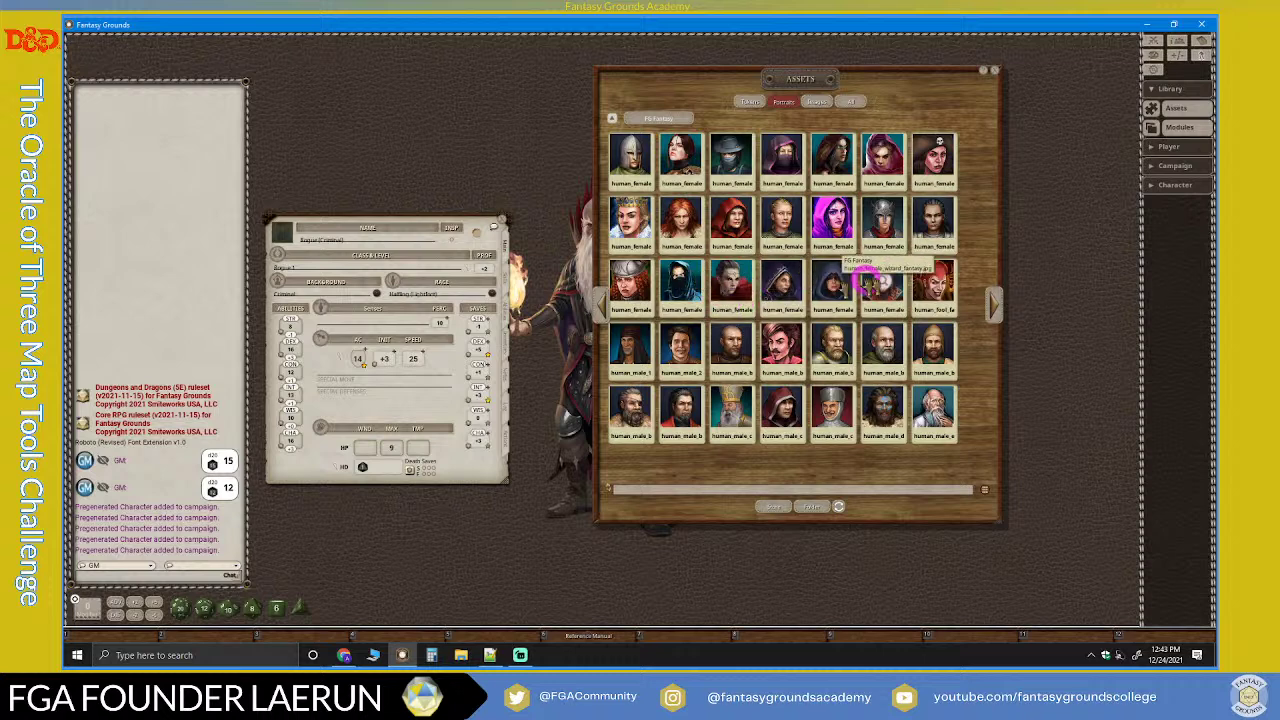
left_click(604, 307)
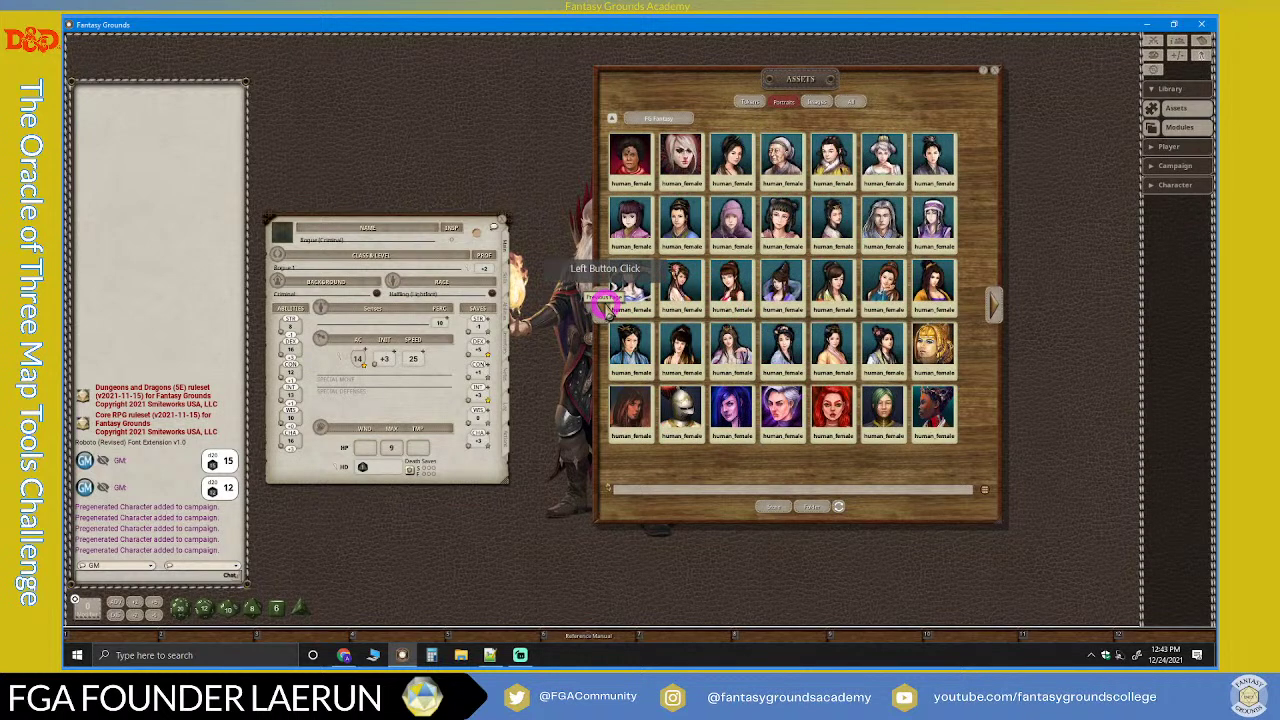
left_click(604, 307)
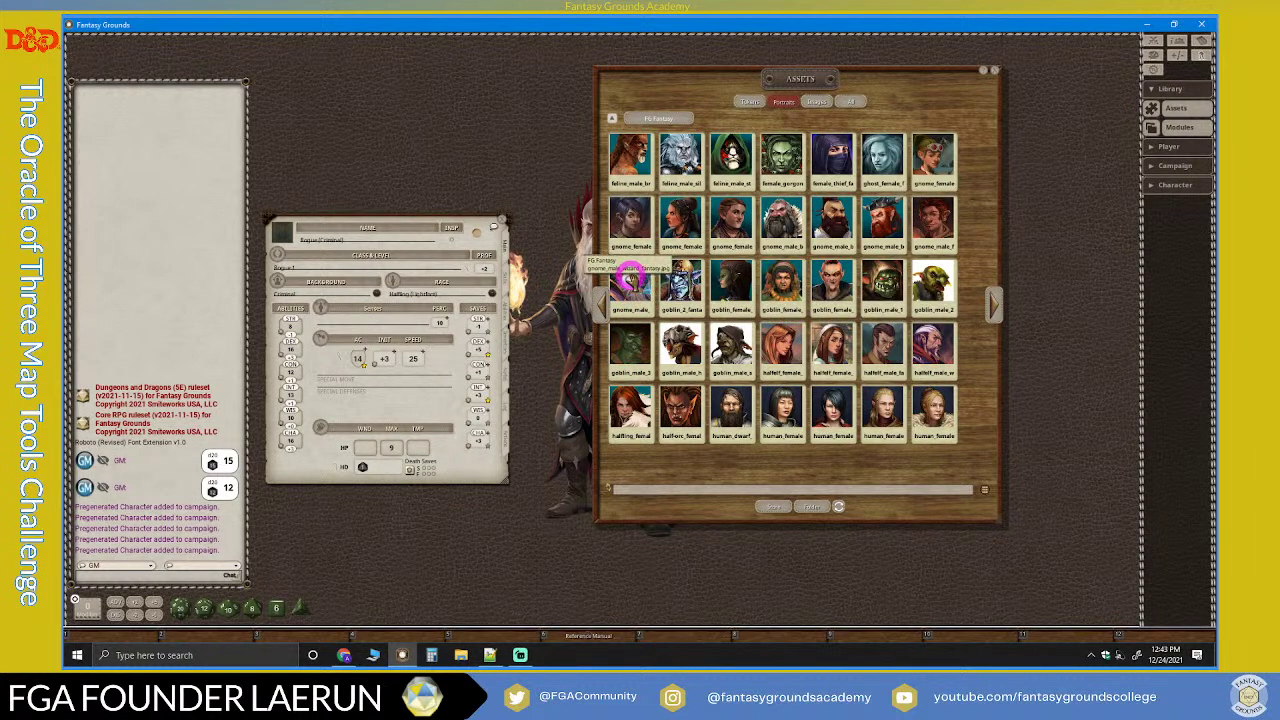
left_click_drag(940, 222, 281, 232)
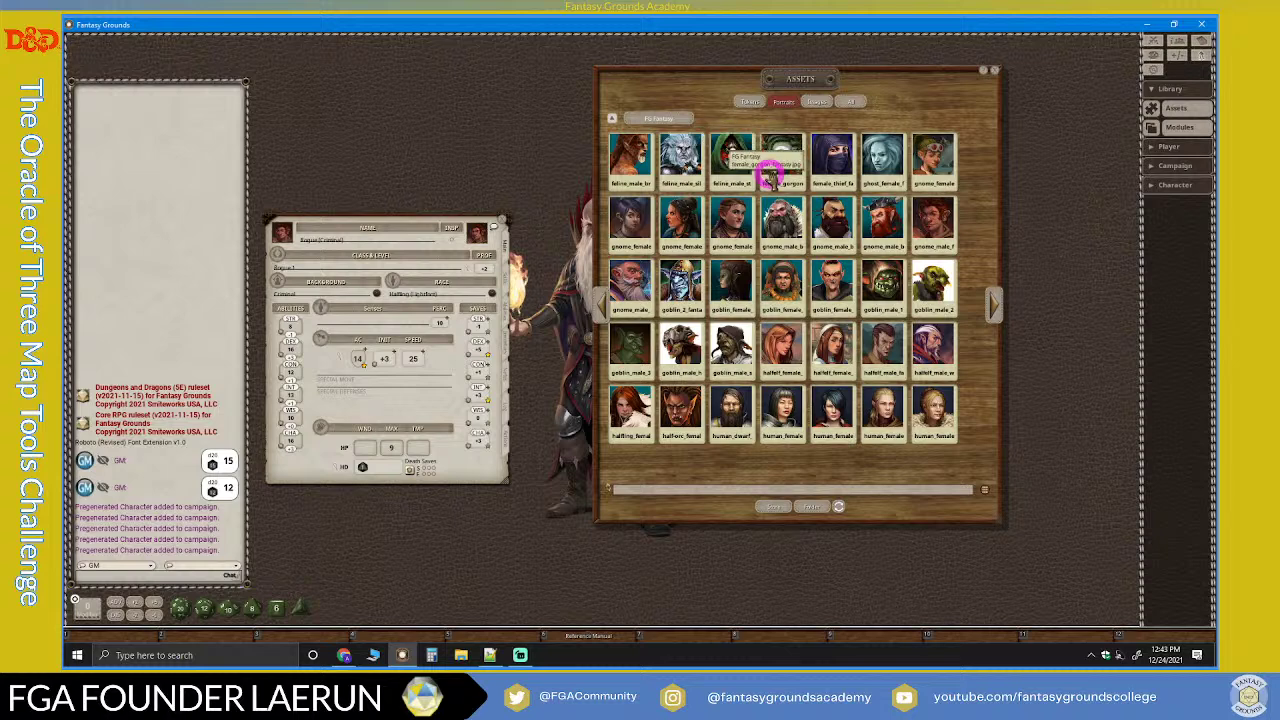
left_click_drag(733, 168, 472, 224)
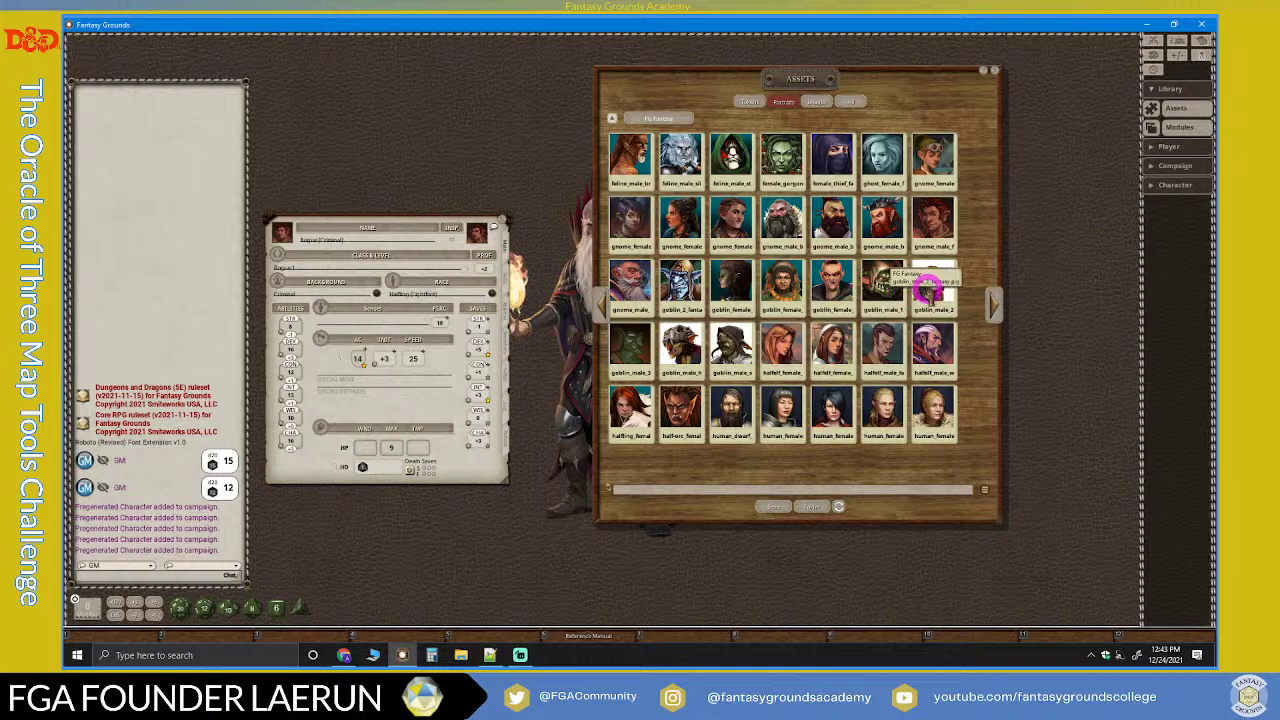
Step: Close the Assets window and the Rogue sheet, and put away the store browser
left_click(995, 72)
left_click(497, 226)
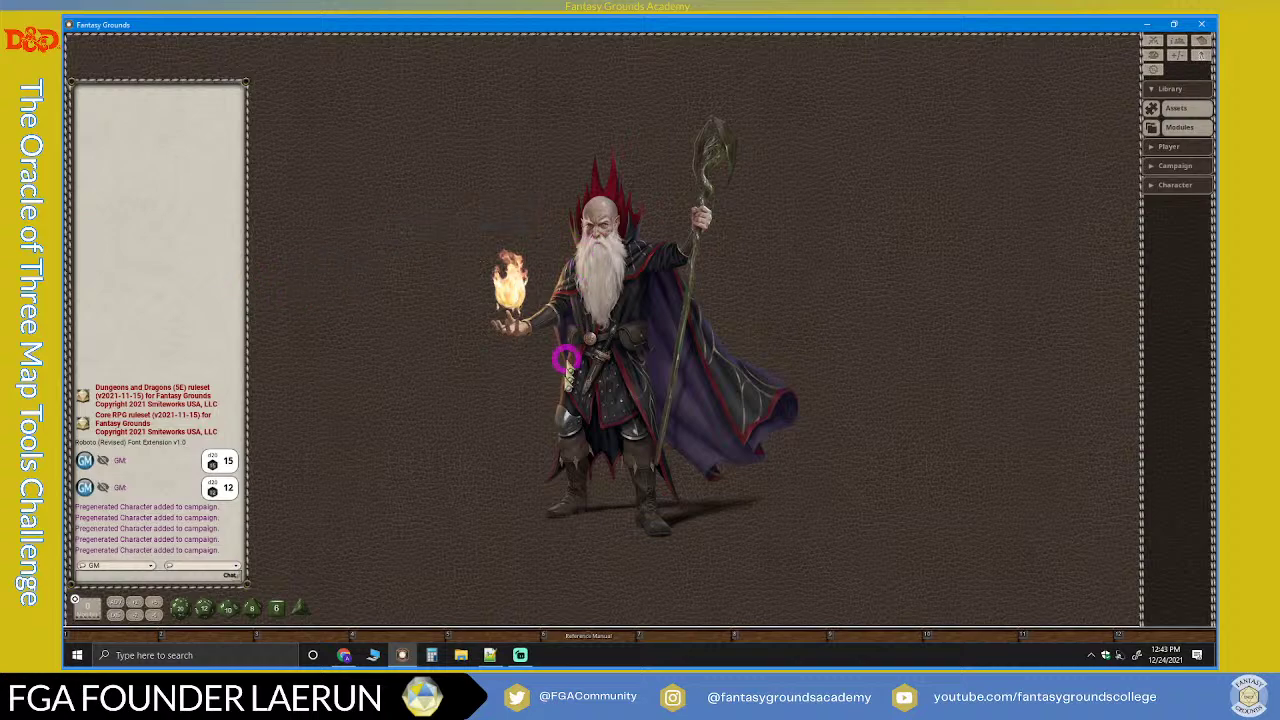
left_click(348, 653)
left_click(348, 652)
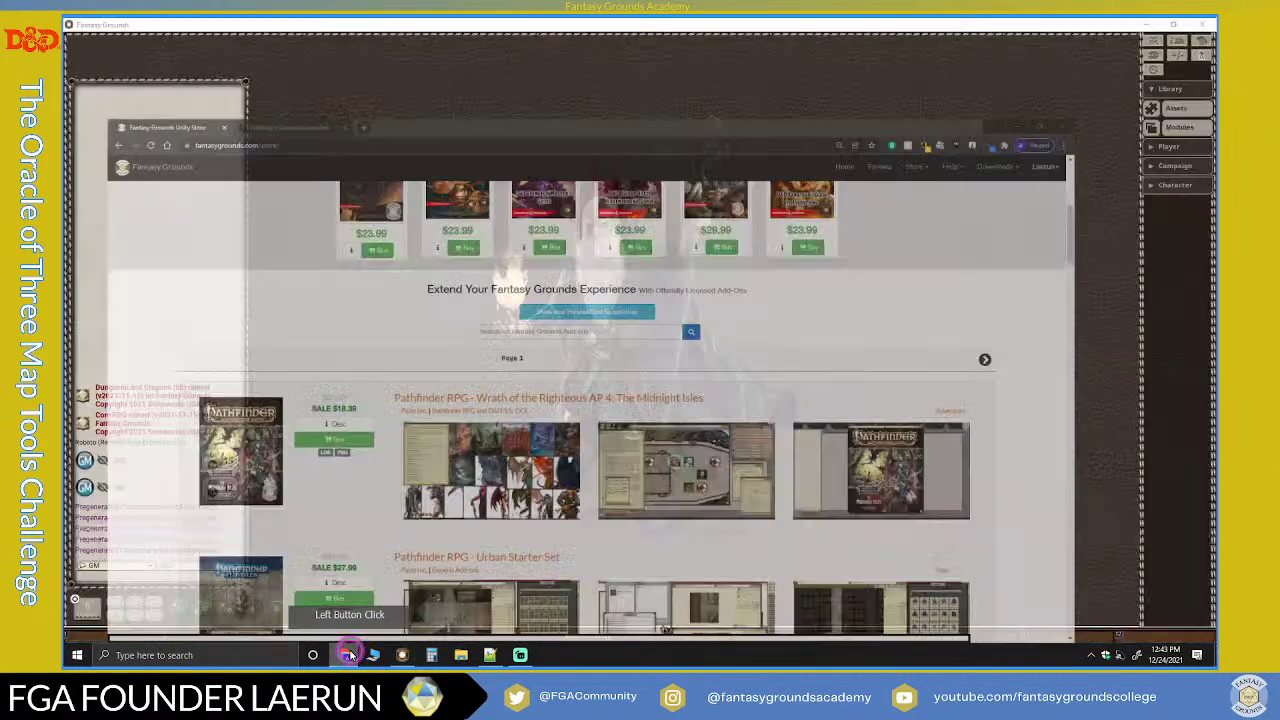
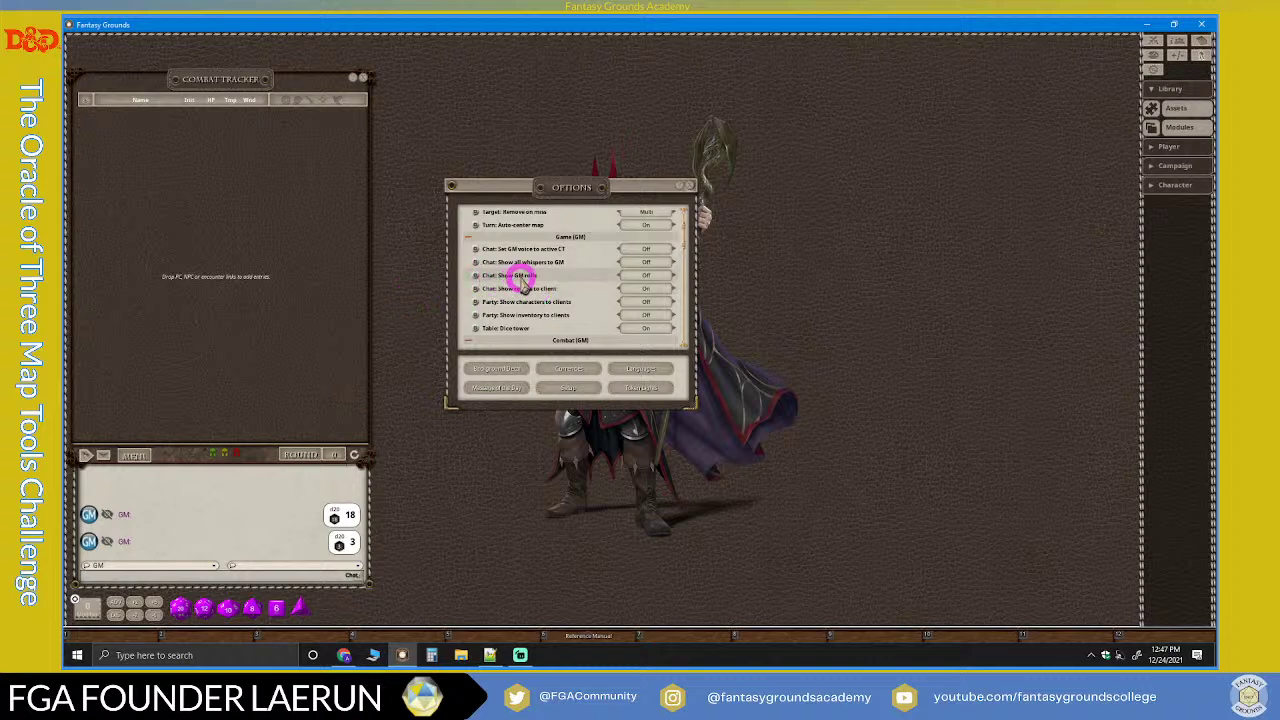
Step: Enable GM rolls through the dice tower, roll a d20, and move the tower beside chat
left_click(648, 275)
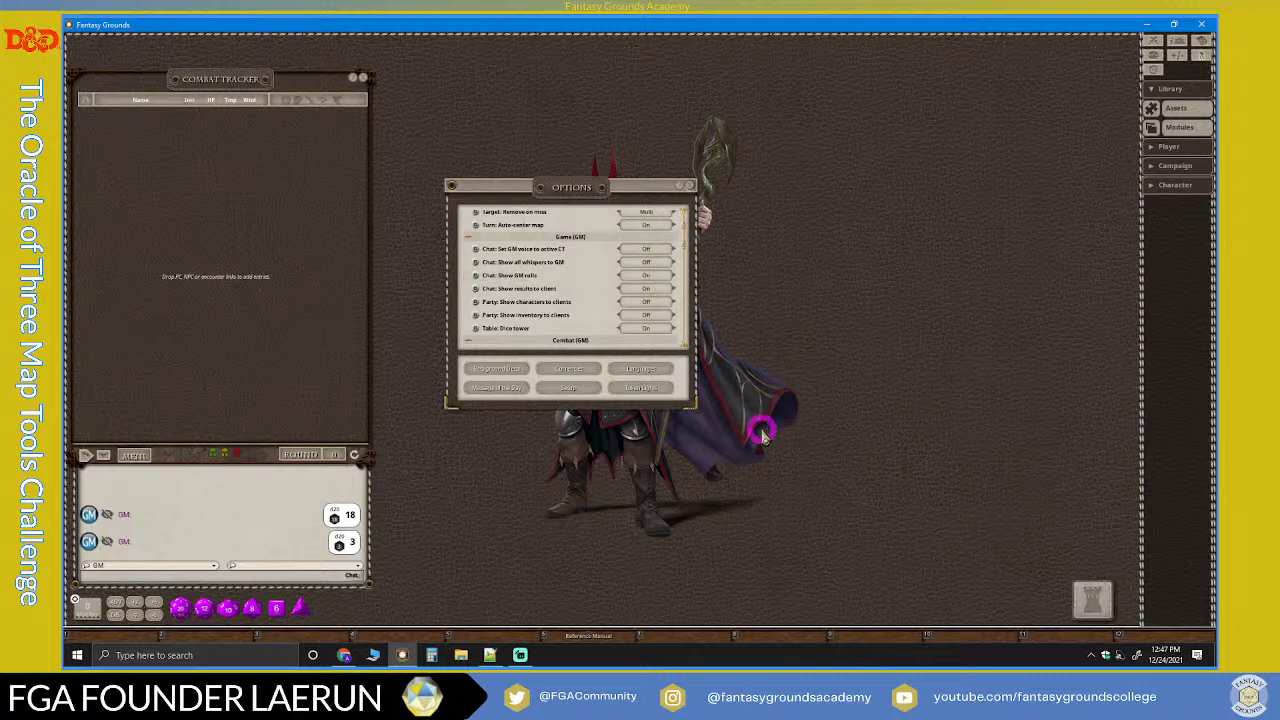
left_click_drag(178, 606, 443, 591)
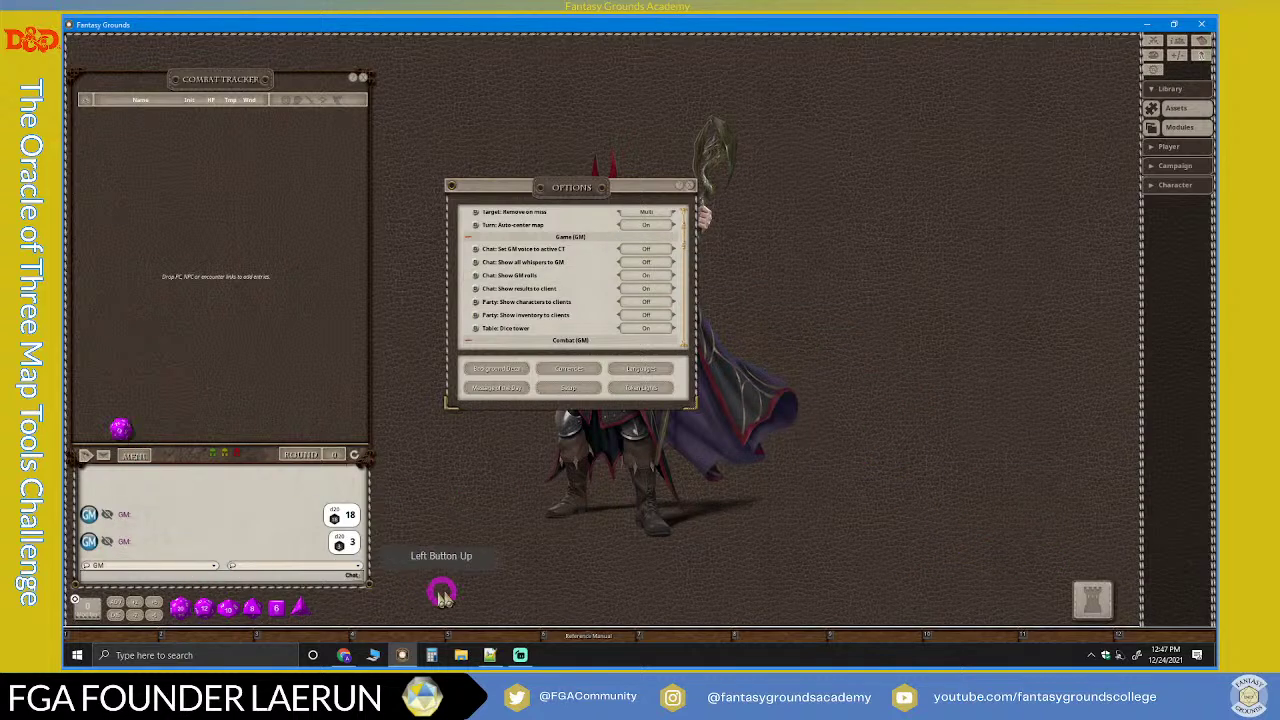
right_click(1097, 592)
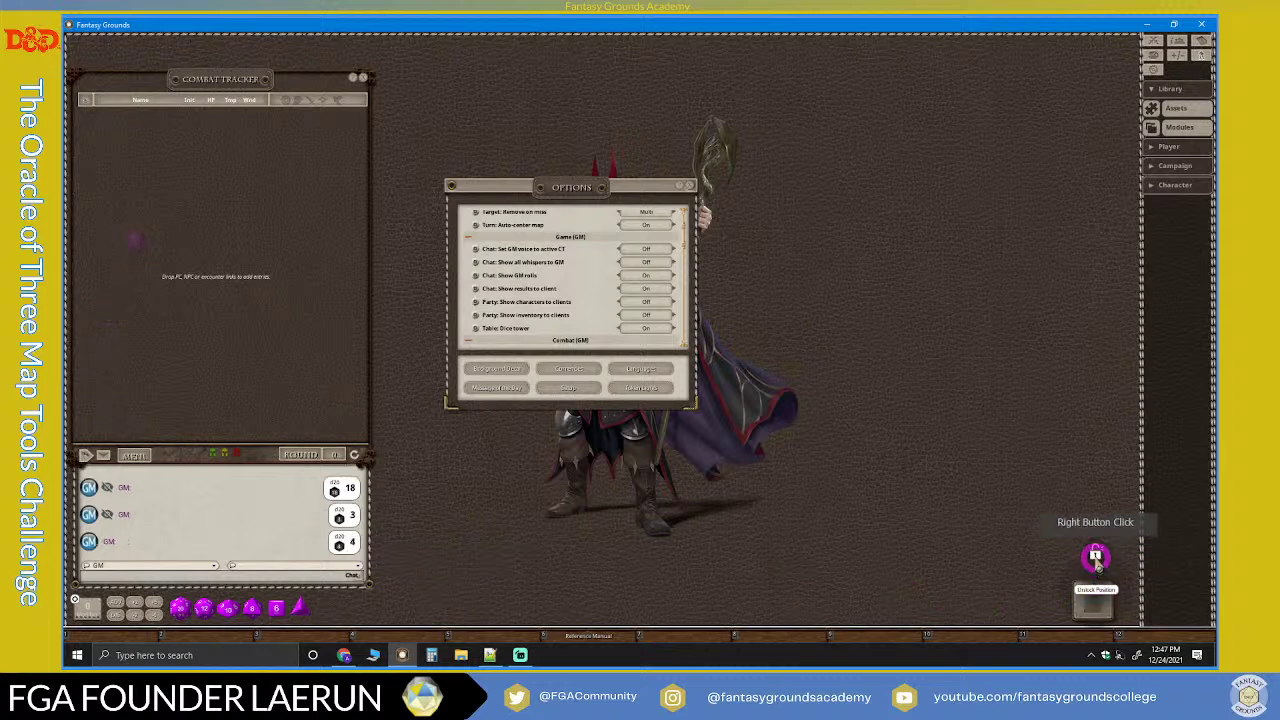
left_click(1097, 594)
left_click_drag(1097, 594, 342, 598)
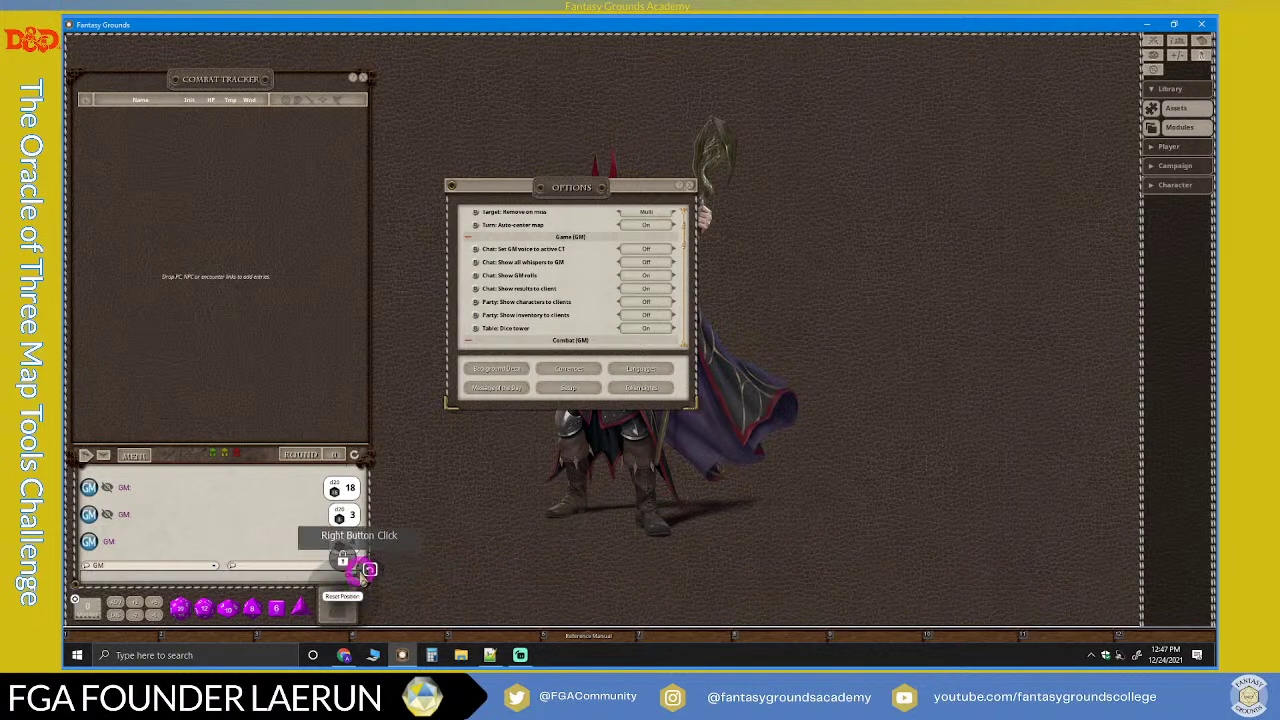
left_click(349, 566)
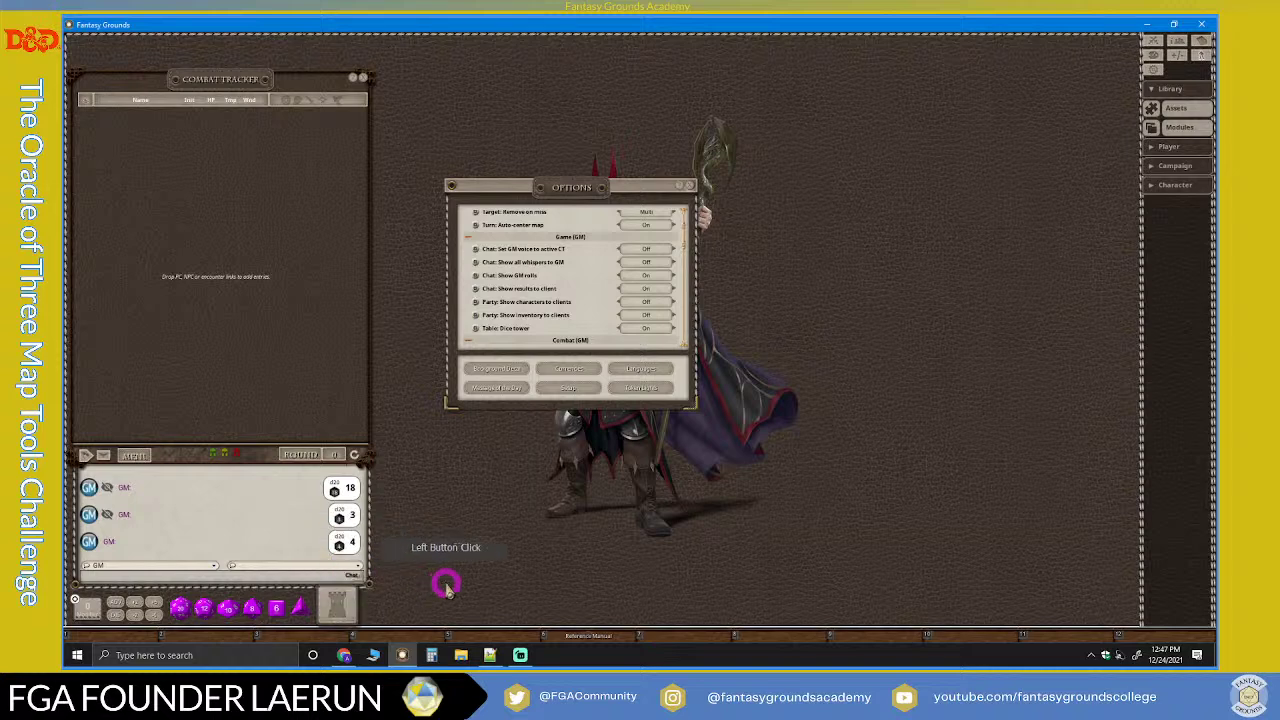
left_click_drag(337, 597, 345, 516)
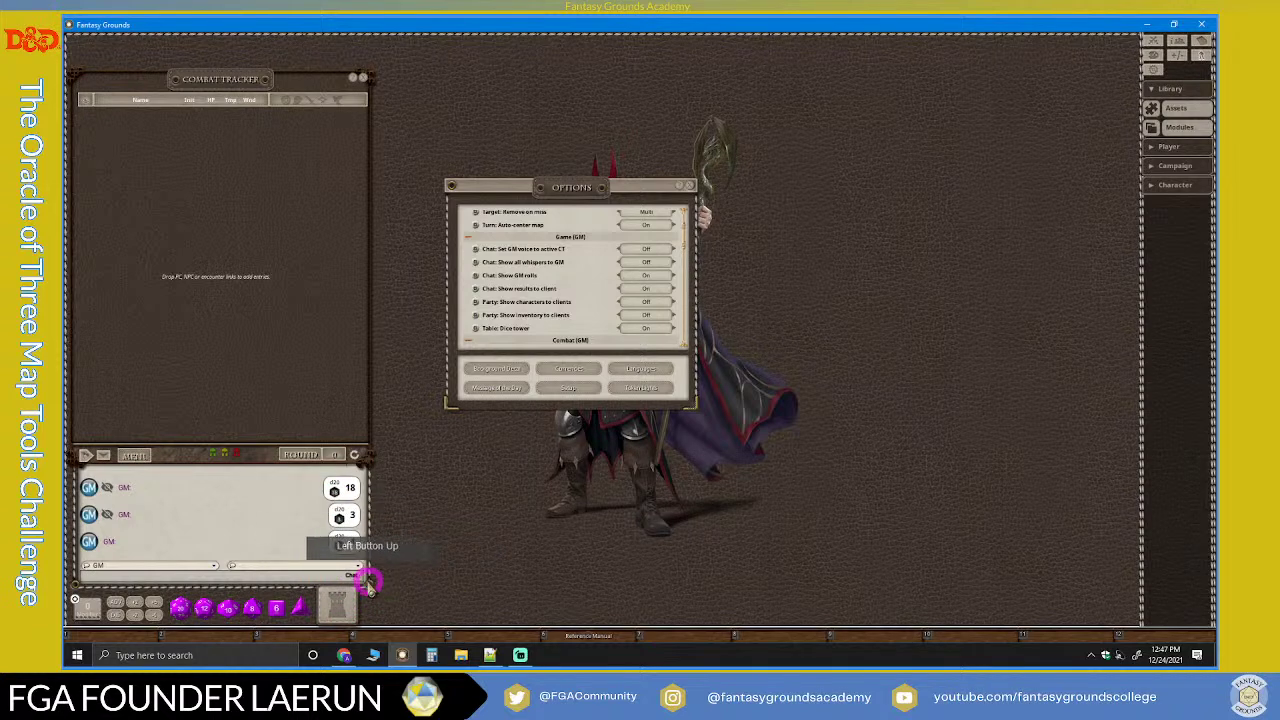
Step: Fine-tune the dice tower position, resize the chat panel, and repost the GM's roll of 3
right_click(251, 517)
left_click(363, 590)
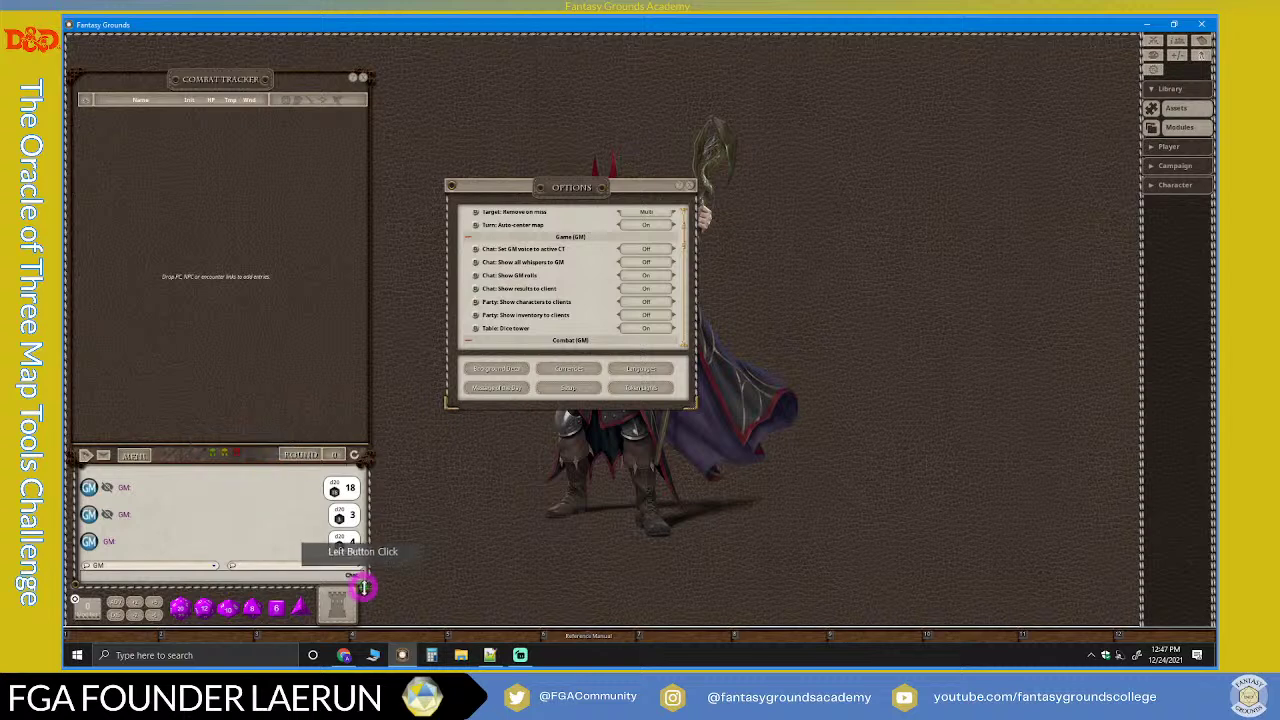
left_click_drag(367, 585, 458, 597)
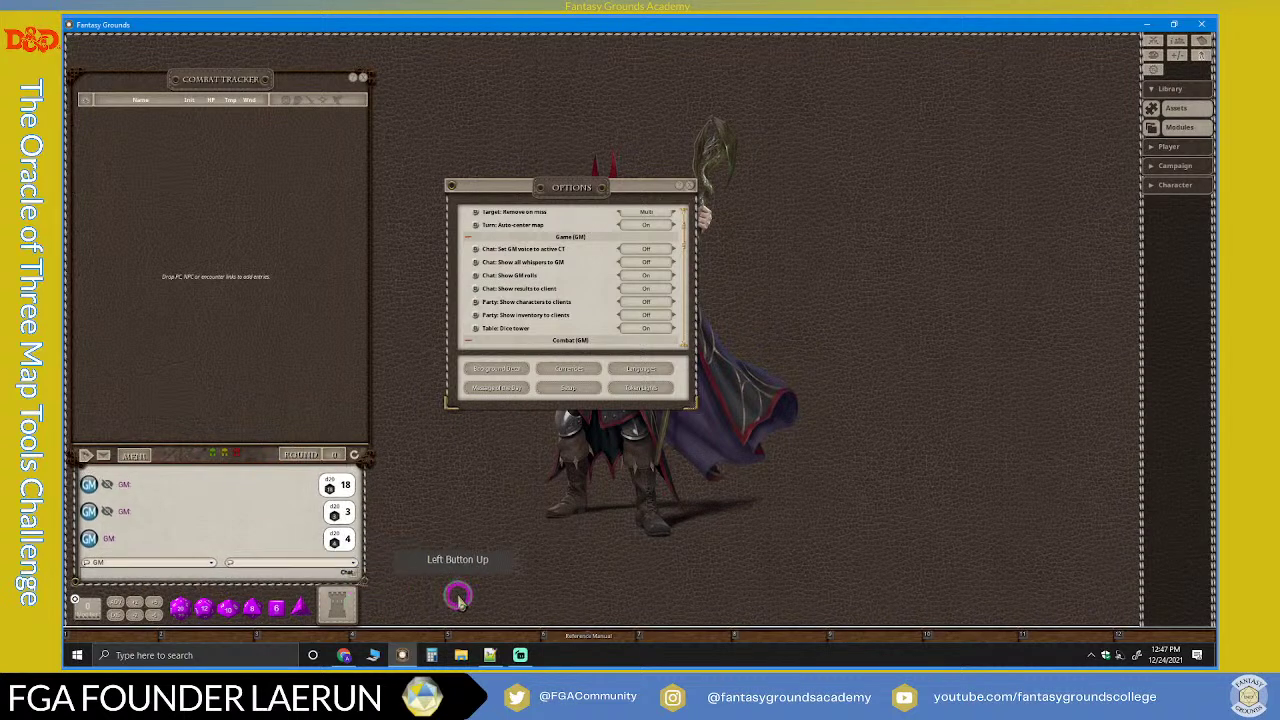
right_click(271, 507)
left_click(337, 594)
left_click_drag(340, 593, 345, 575)
left_click_drag(311, 508, 315, 523)
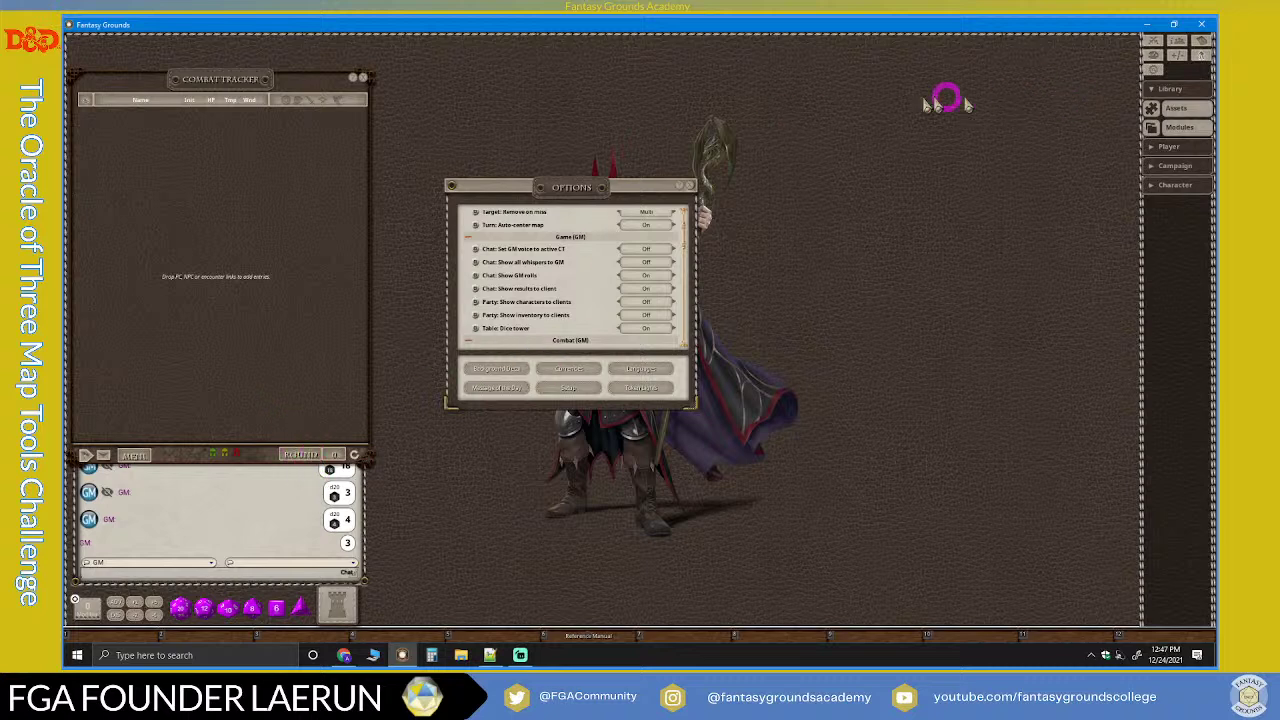
Step: Set Auto-center map to On, close Options, and roll a d20 into the dice tower
left_click(652, 224)
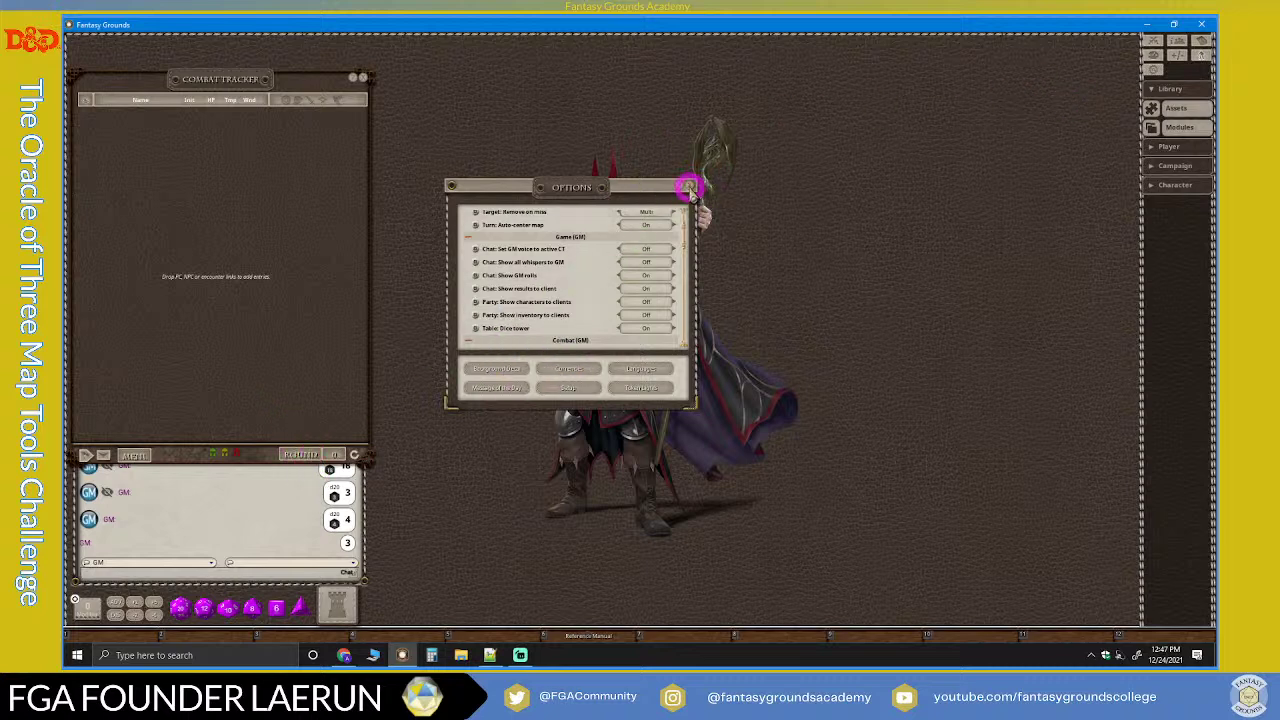
left_click(690, 188)
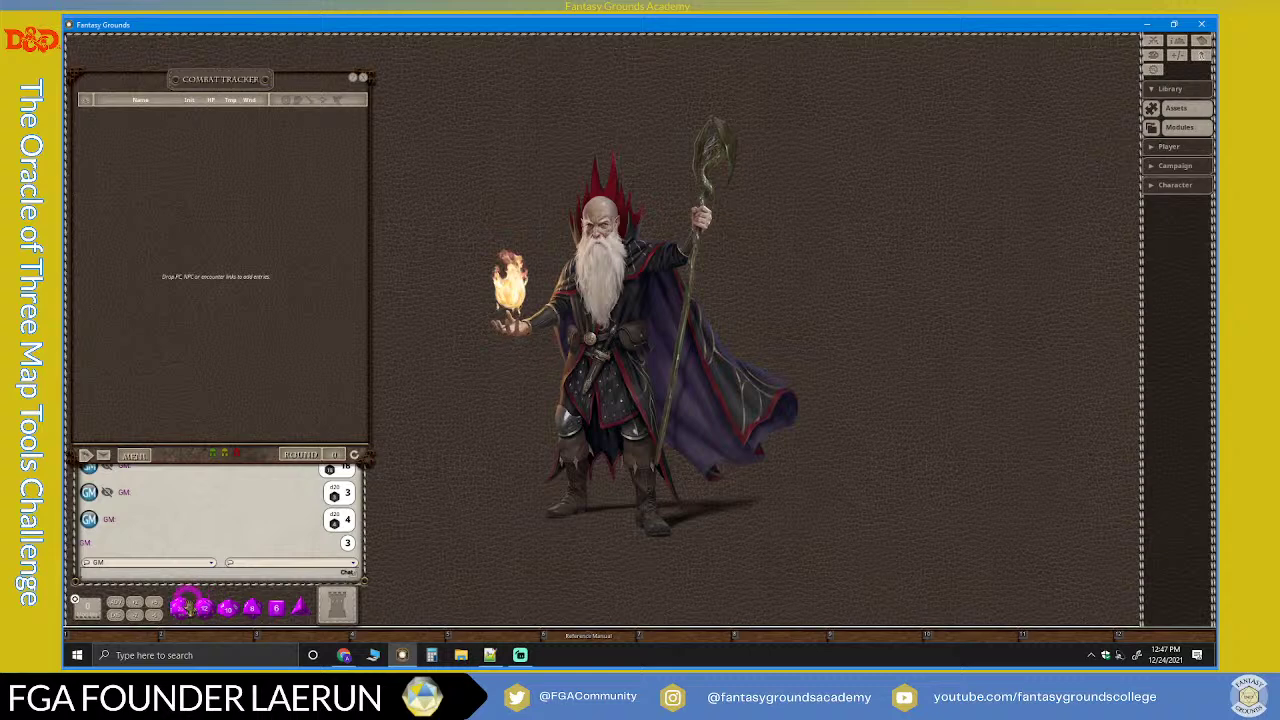
left_click_drag(180, 608, 302, 578)
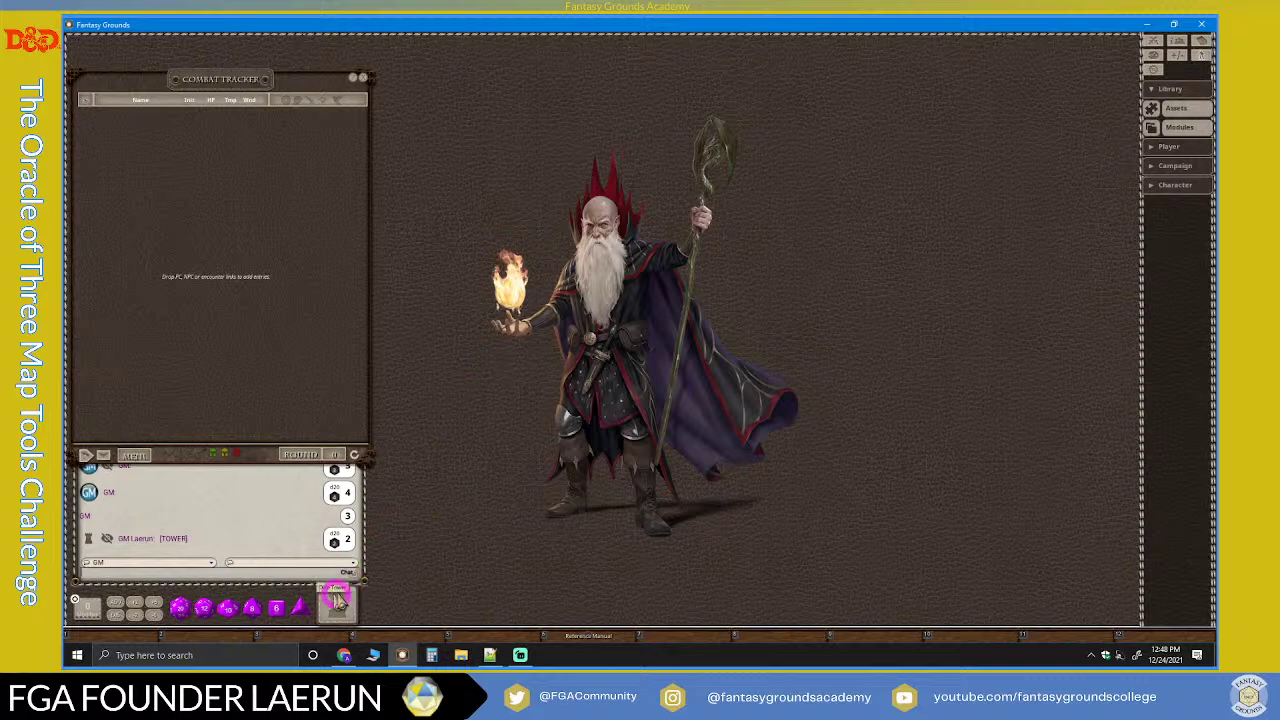
right_click(294, 511)
left_click(490, 484)
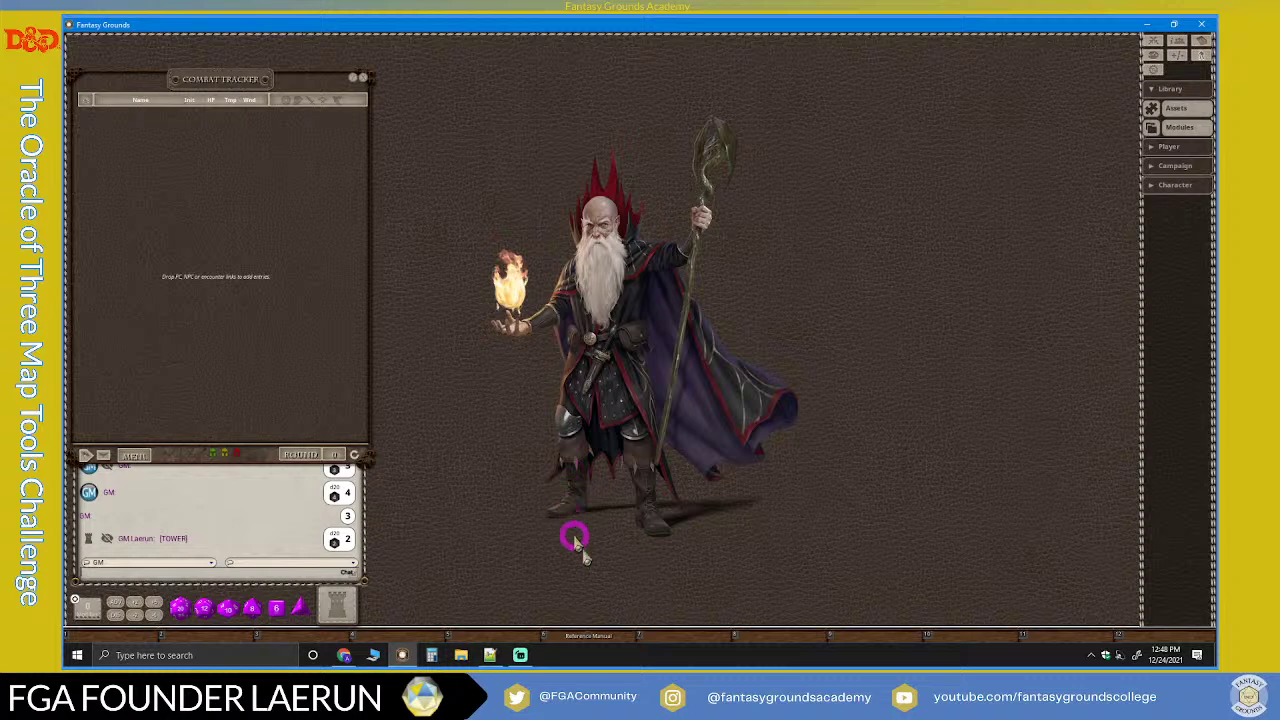
Step: Browse the reference manual's Introduction and Goblin Arrows chapters, close it, and collapse Library
left_click(600, 640)
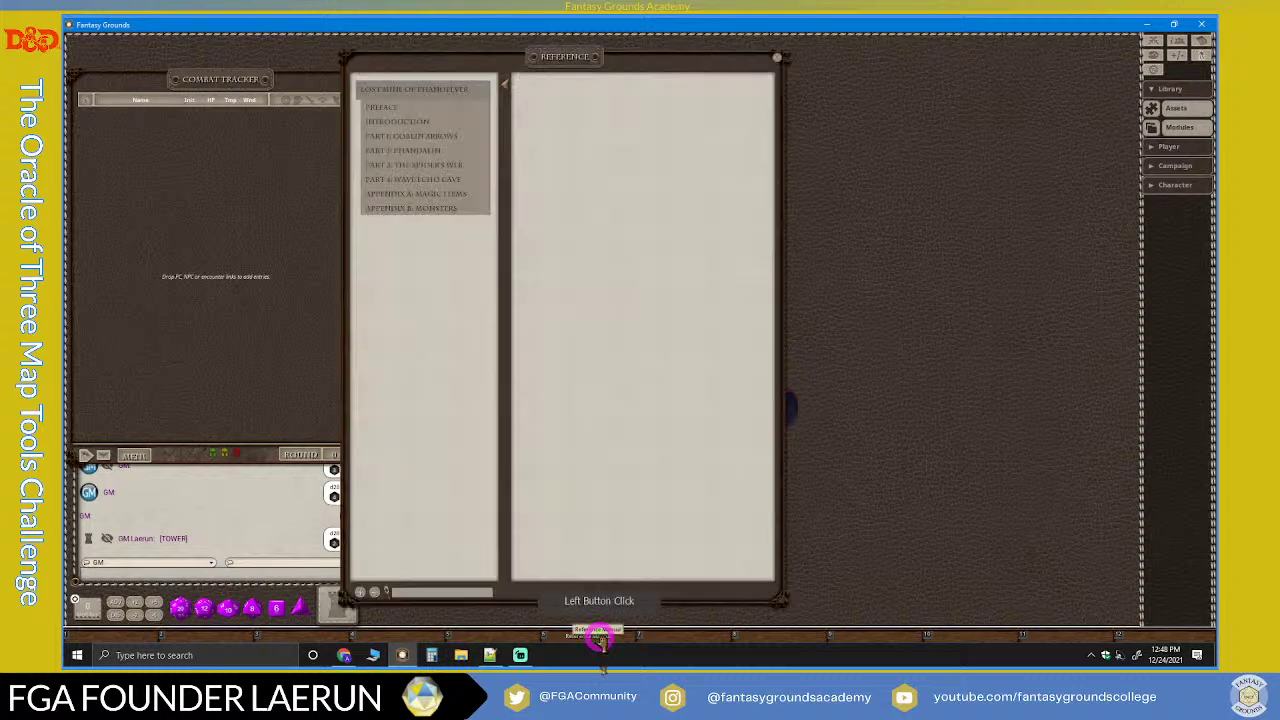
left_click_drag(592, 60, 884, 50)
left_click(711, 108)
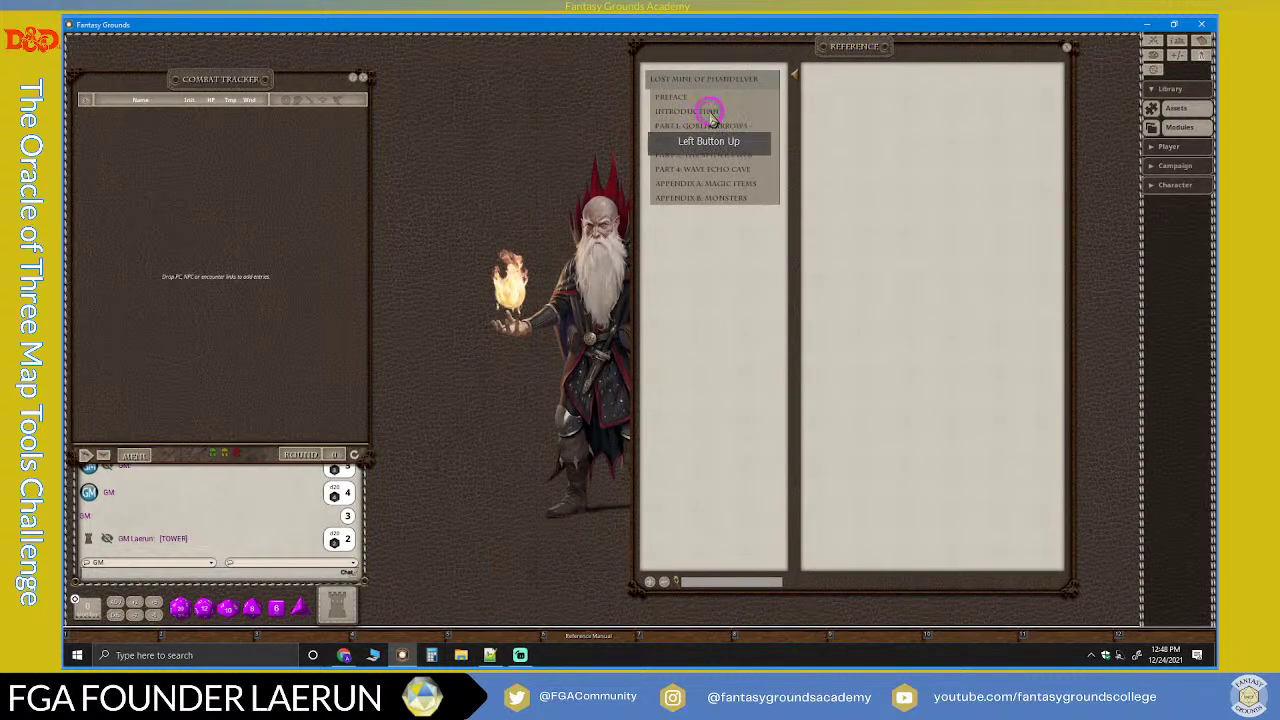
left_click(712, 244)
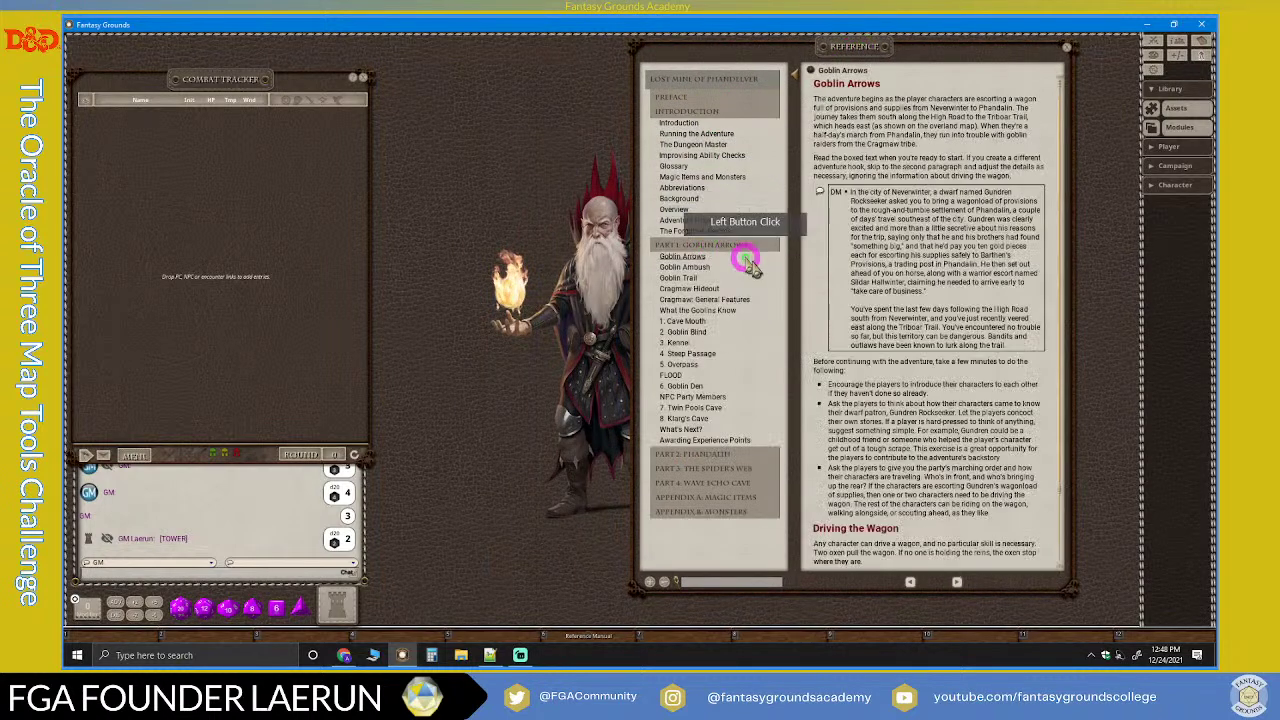
left_click(889, 188)
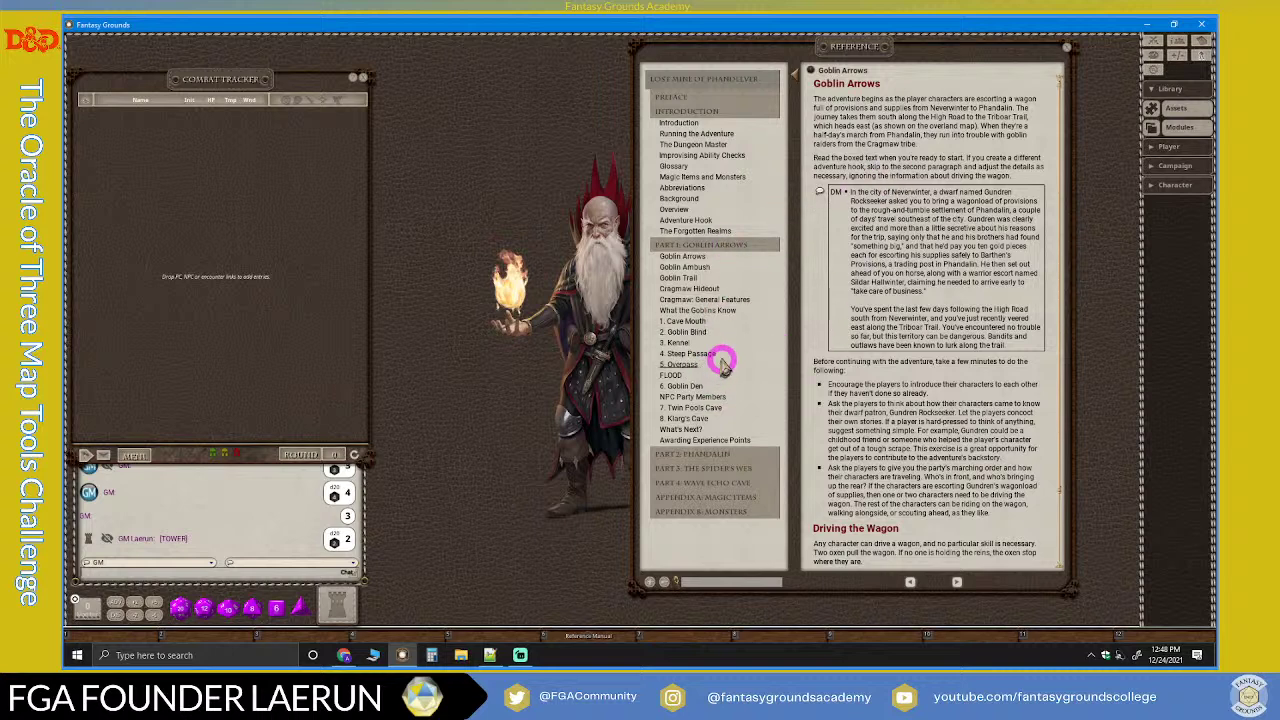
left_click(1066, 46)
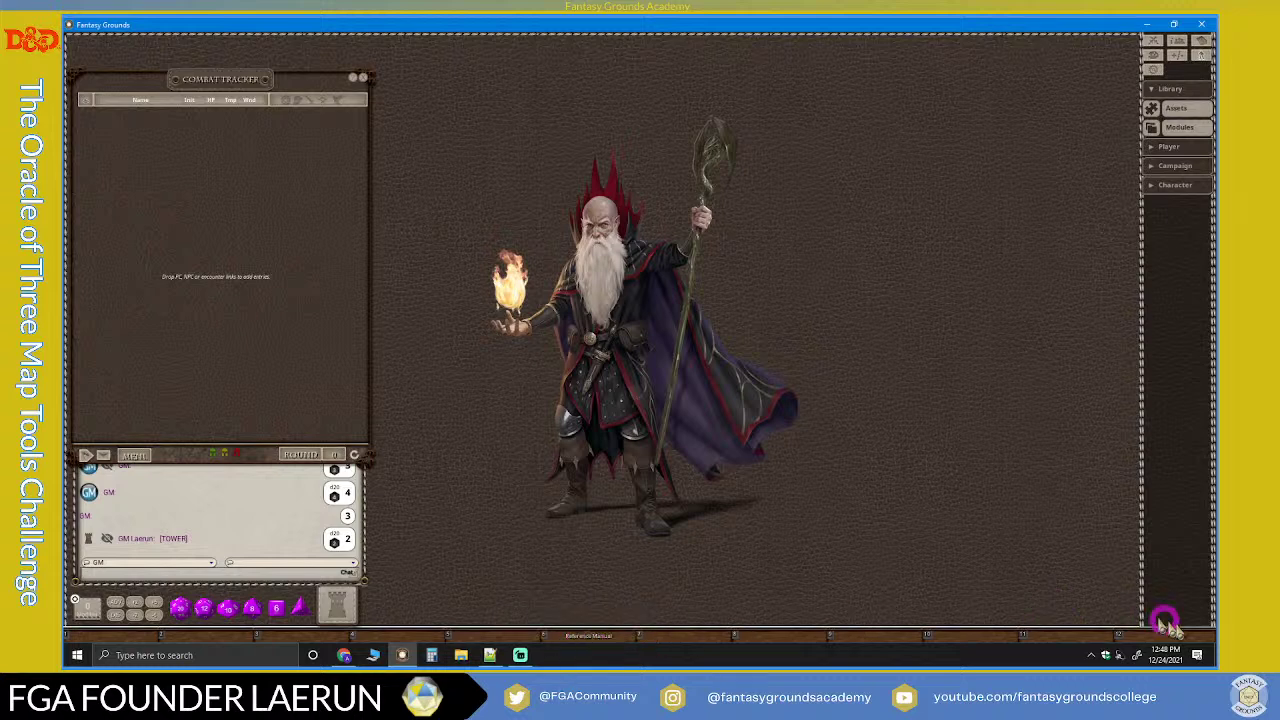
left_click(1155, 89)
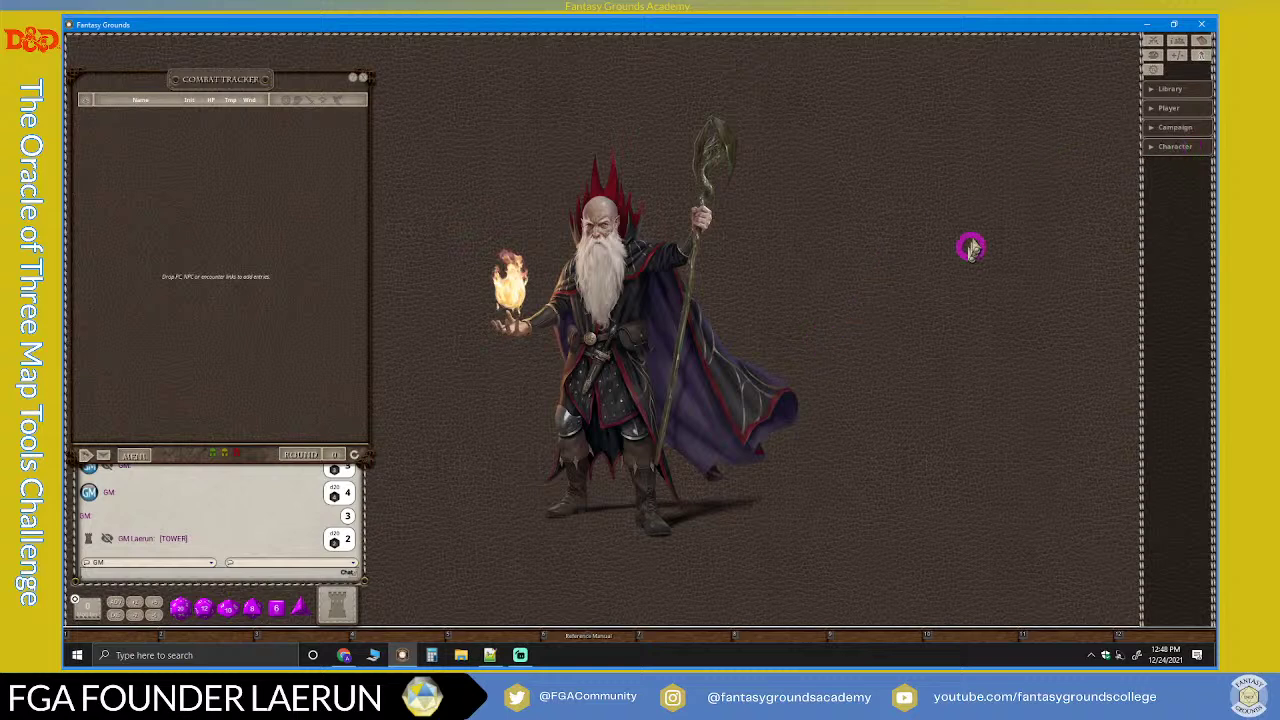
Step: Expand Library, look over the 5E SRD Bestiary and Data modules, then expand the Campaign categories
left_click(1150, 90)
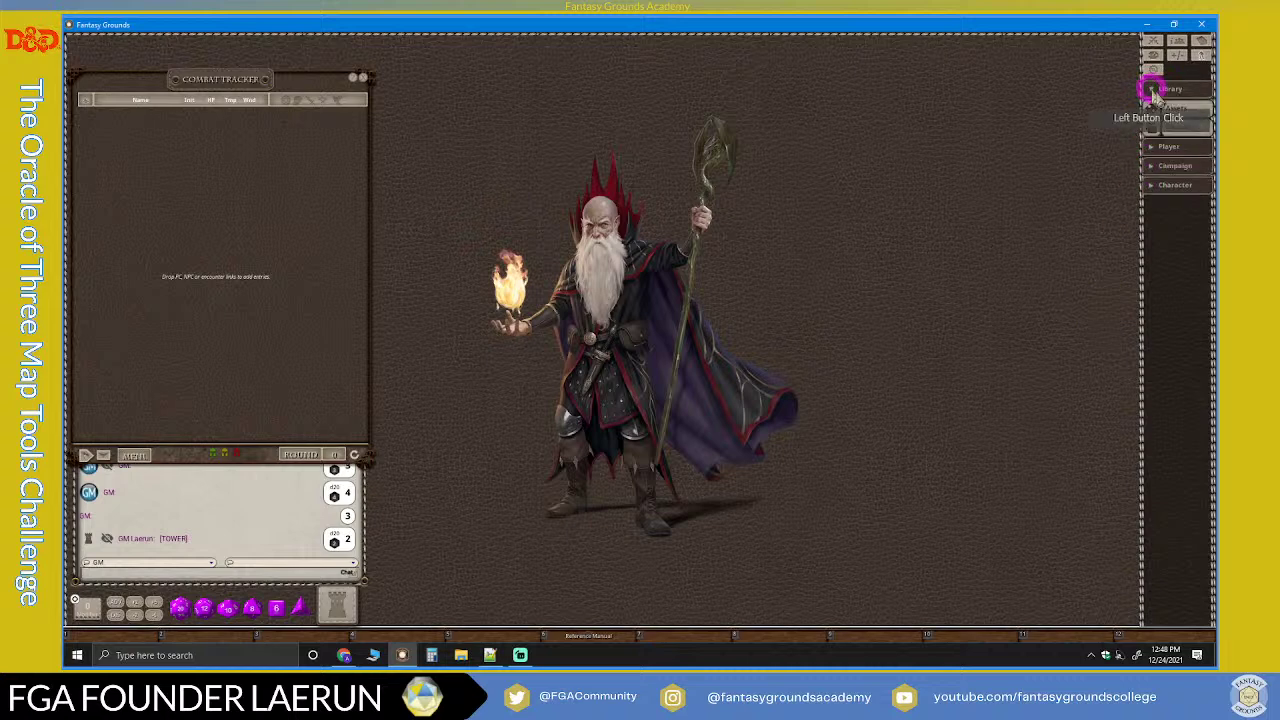
left_click(1180, 127)
left_click(770, 362)
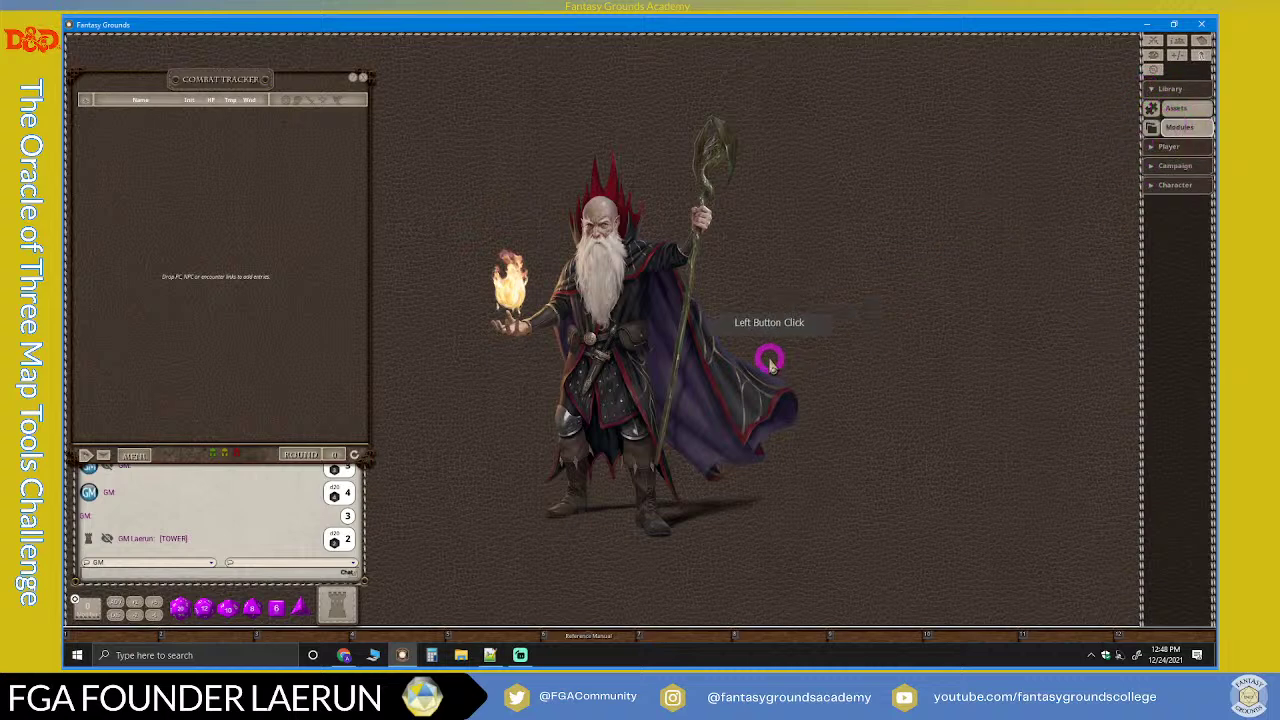
left_click(705, 146)
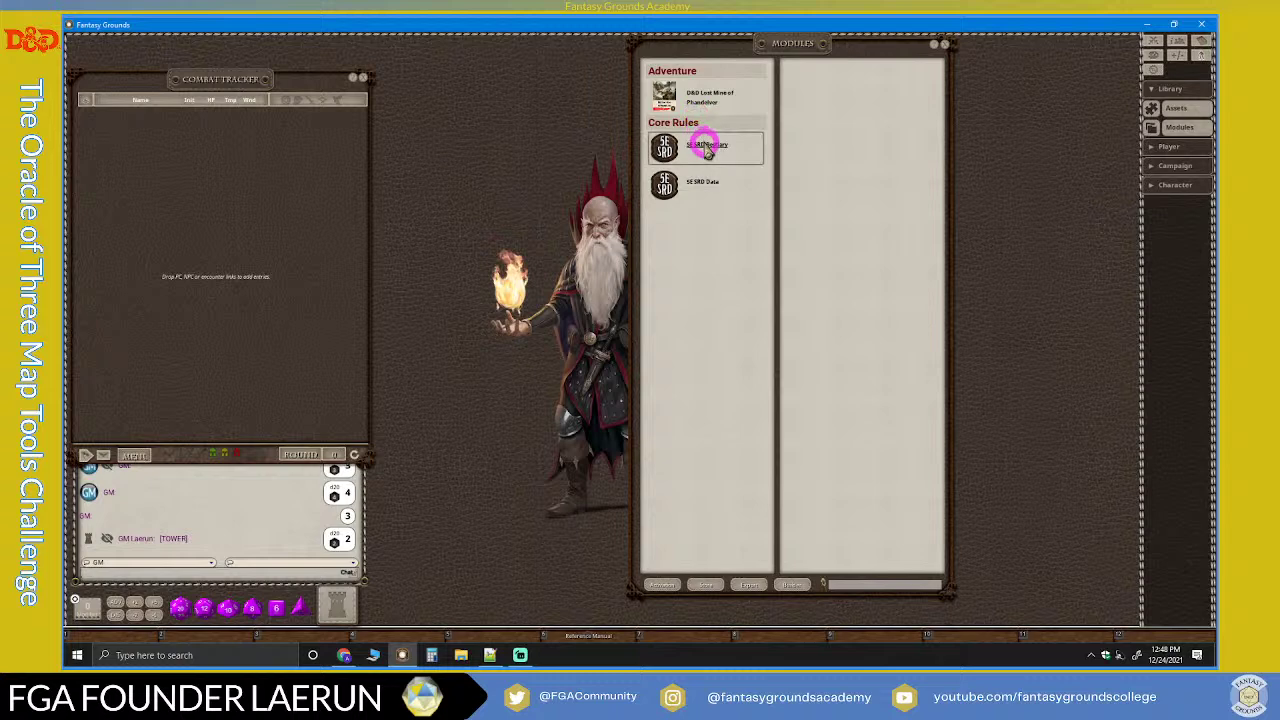
left_click(720, 183)
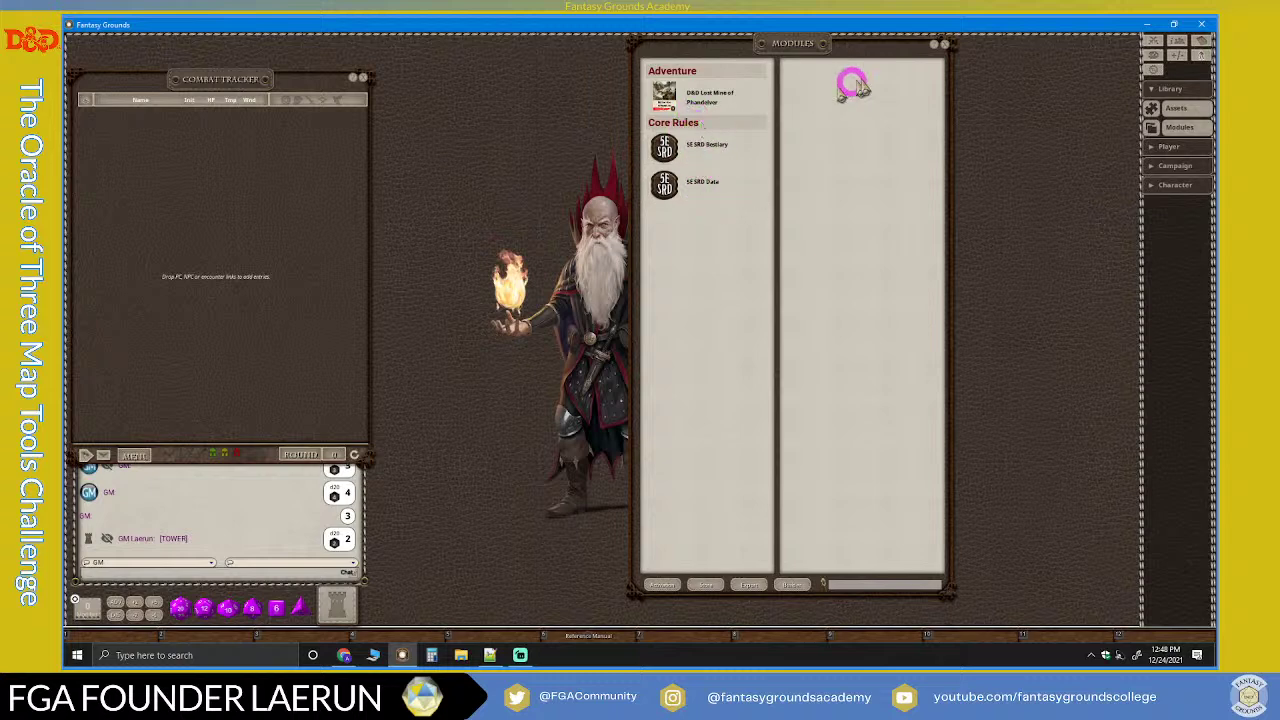
left_click(944, 46)
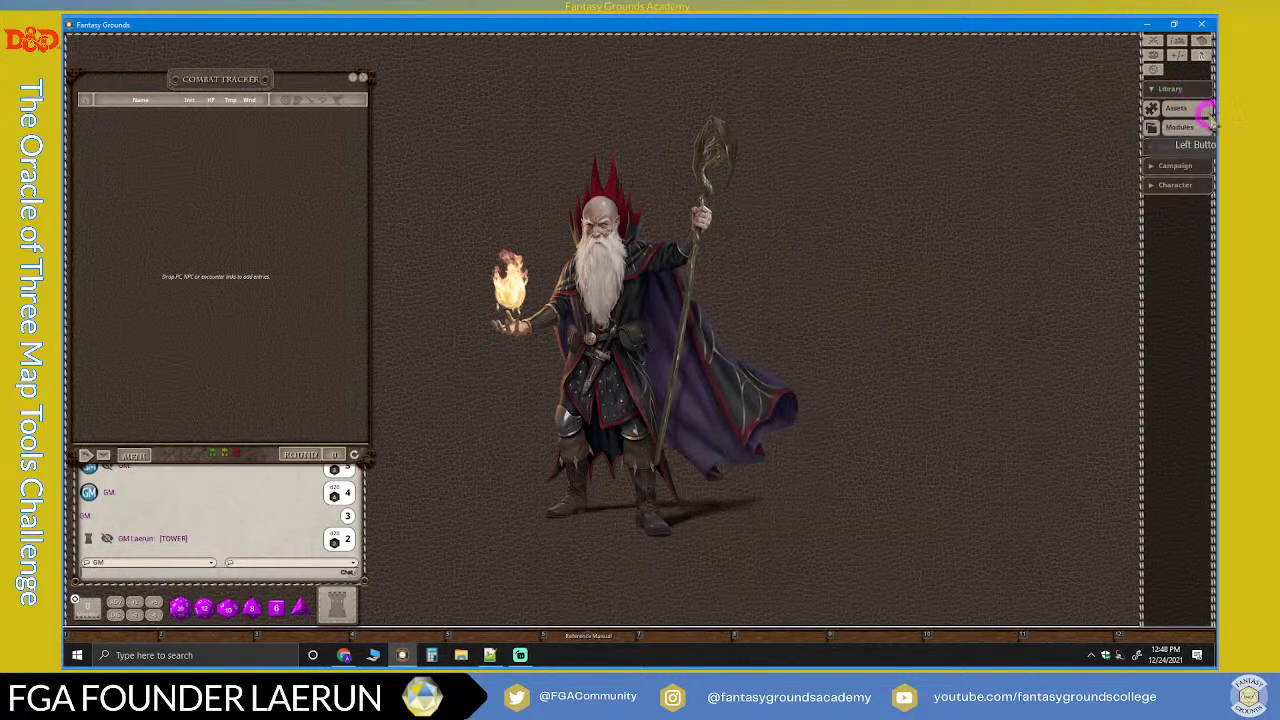
left_click(1176, 166)
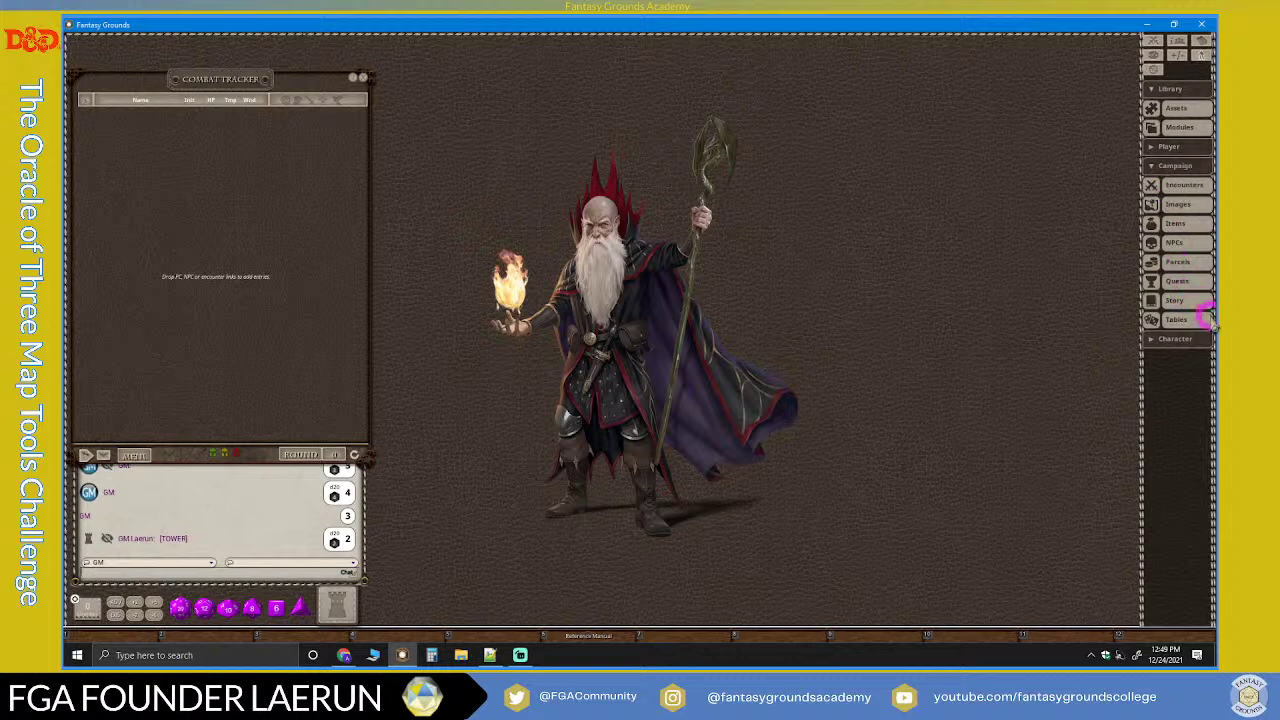
Step: Open the Story and Images lists, with Images at the top and Story stacked beneath
left_click(1151, 300)
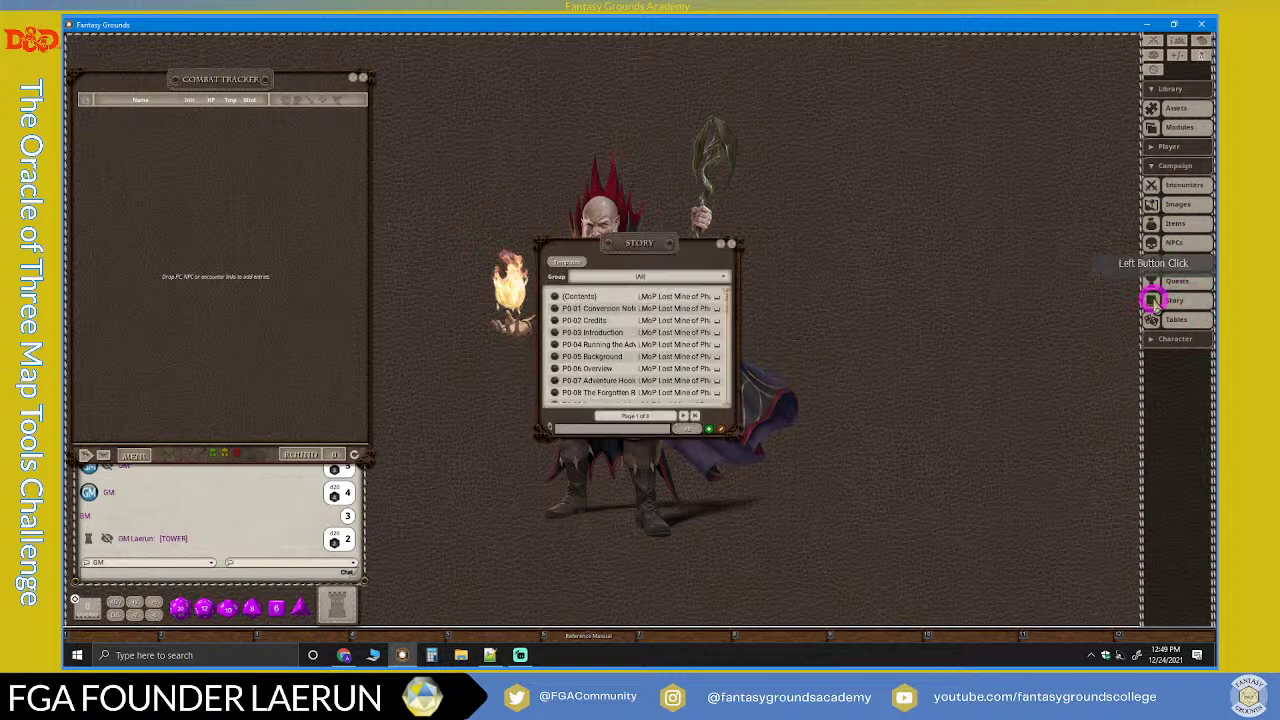
left_click_drag(646, 251, 748, 218)
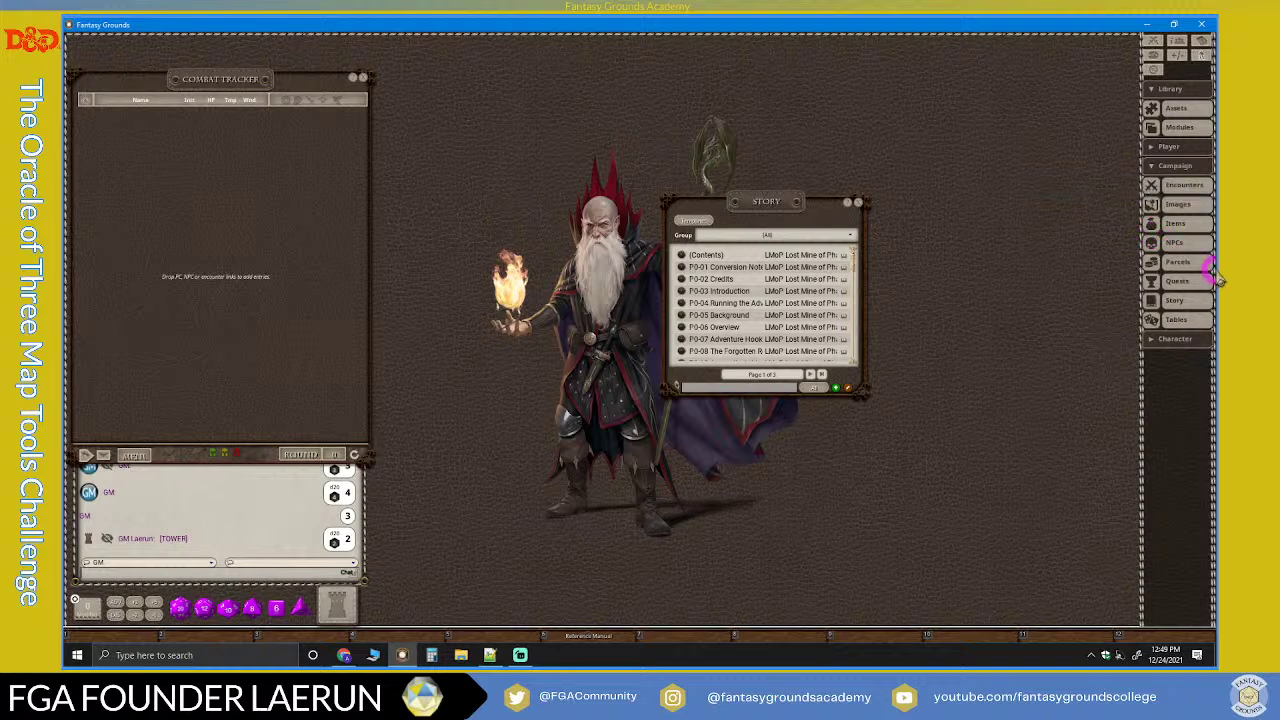
left_click(1152, 205)
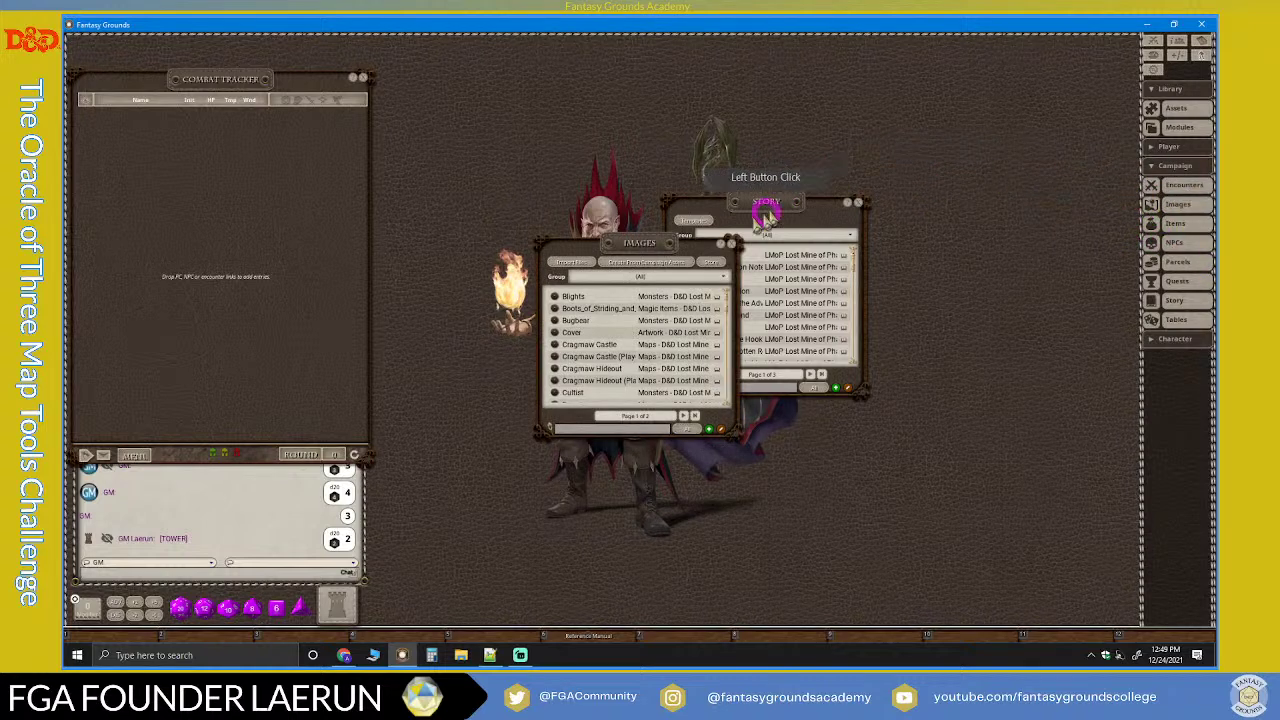
left_click_drag(776, 205, 739, 297)
left_click_drag(646, 240, 740, 51)
left_click_drag(729, 292, 737, 239)
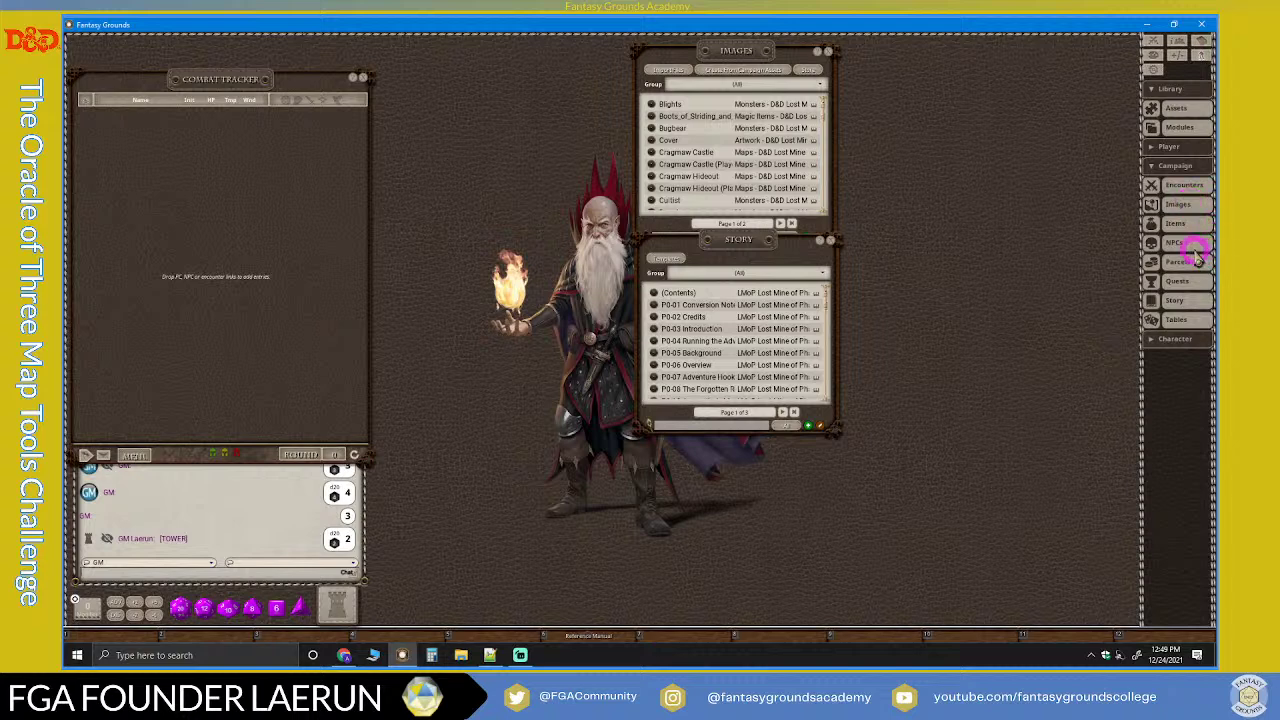
Step: Open the NPCs list at the upper left and place the Encounters list under it
left_click(1177, 243)
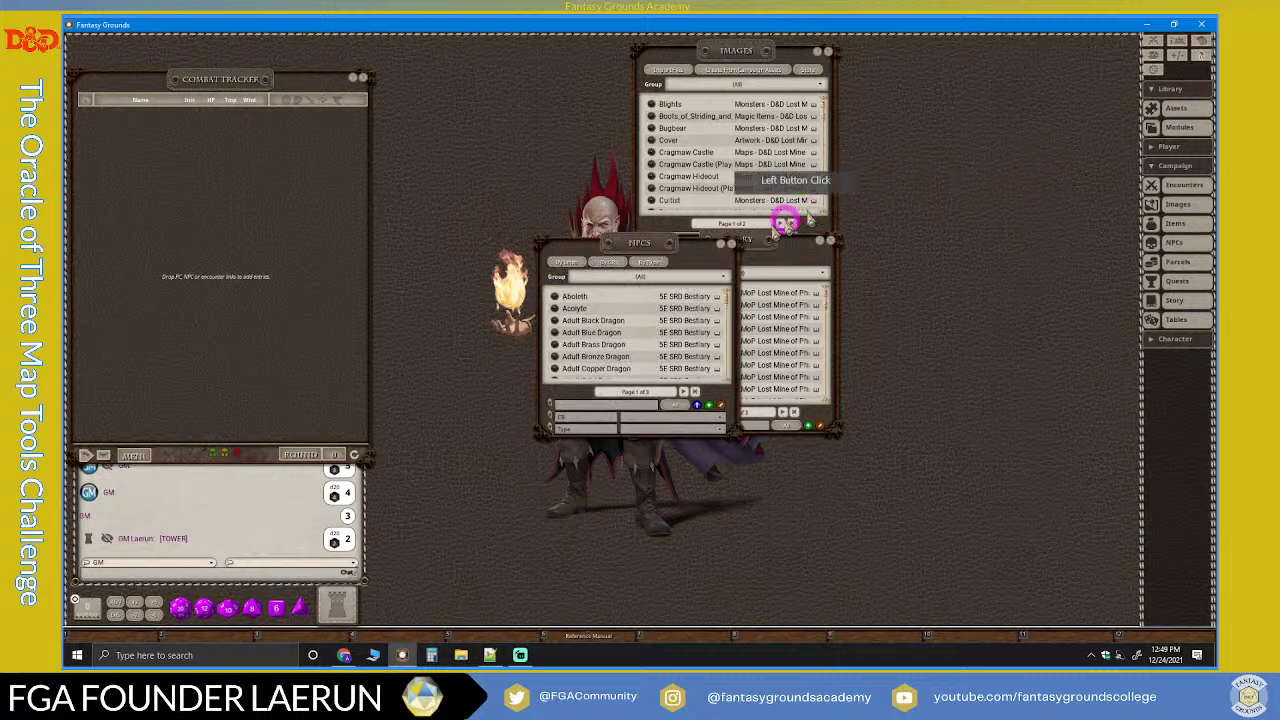
left_click_drag(654, 251, 546, 105)
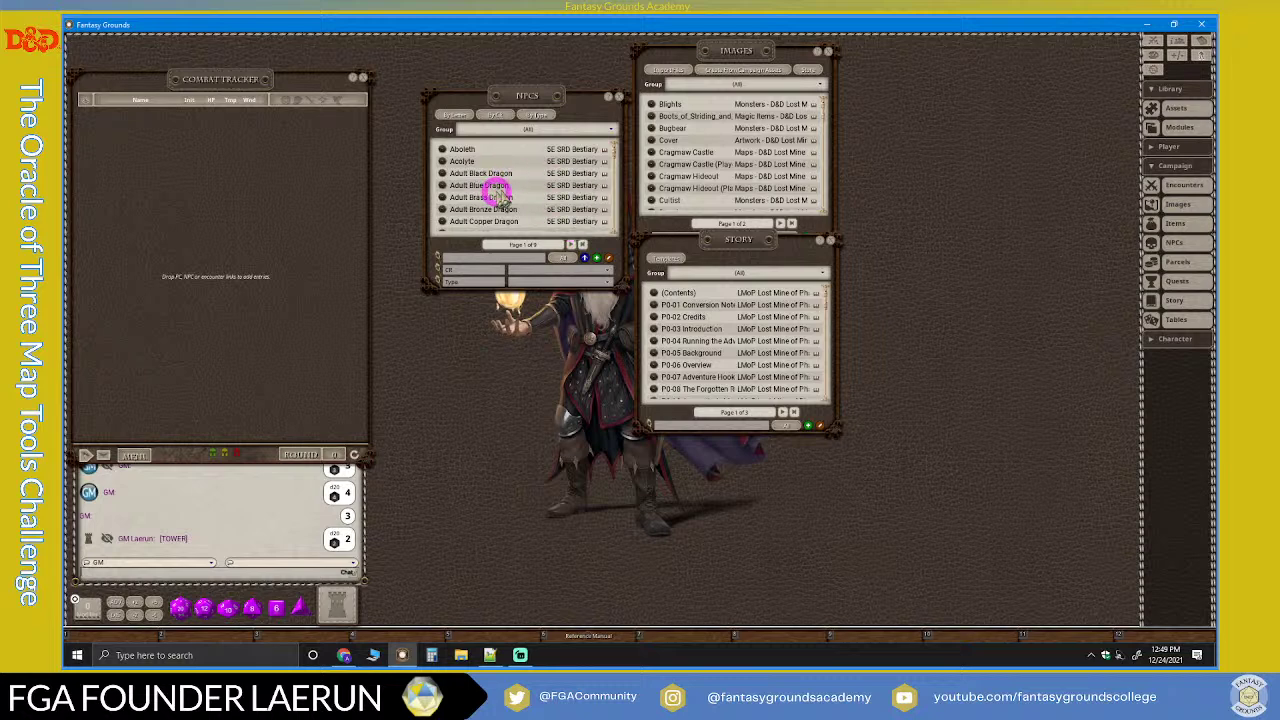
left_click(528, 100)
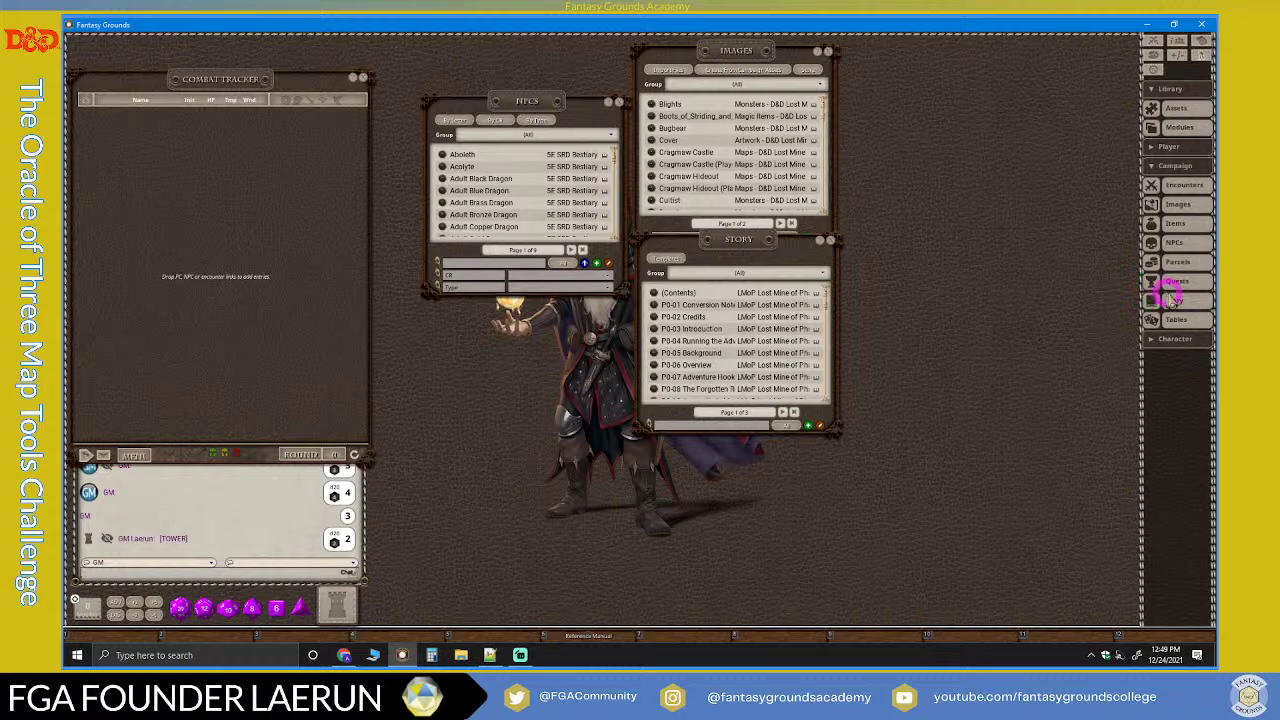
left_click(1174, 190)
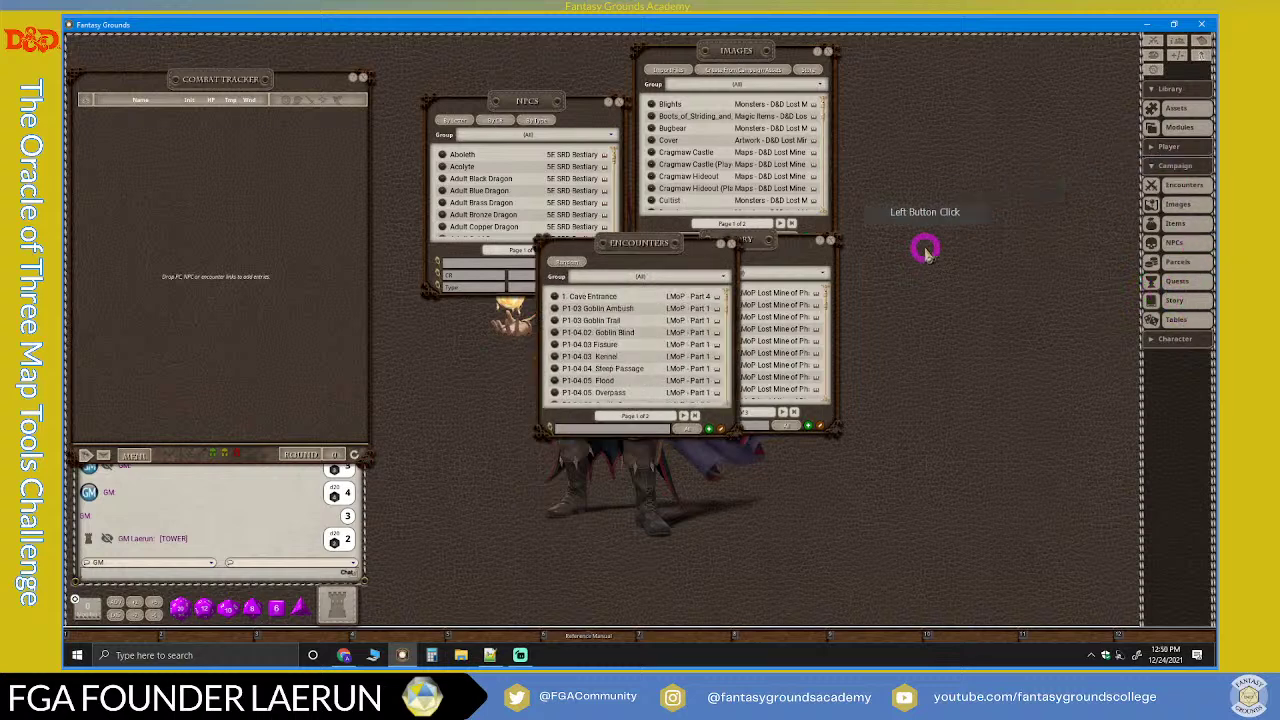
left_click_drag(666, 245, 518, 220)
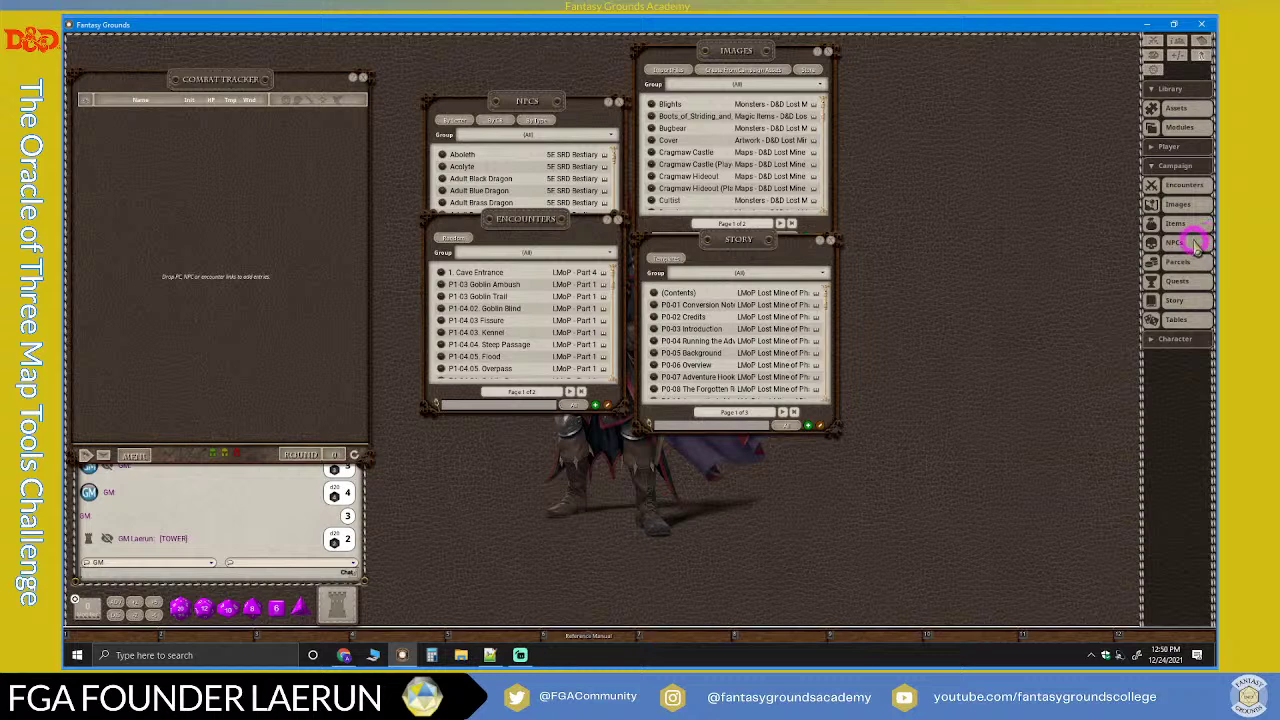
Step: Open the Items list, scroll through it, and position it at the upper right
left_click(1157, 224)
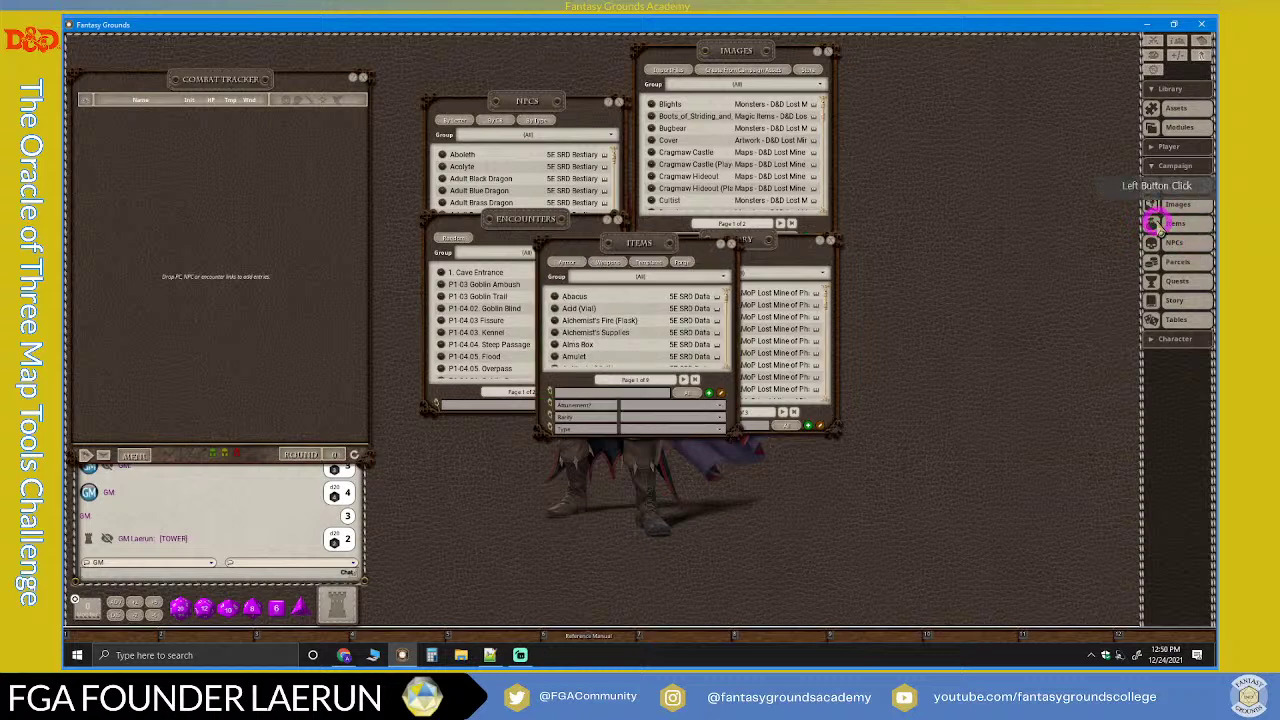
left_click_drag(757, 224, 964, 99)
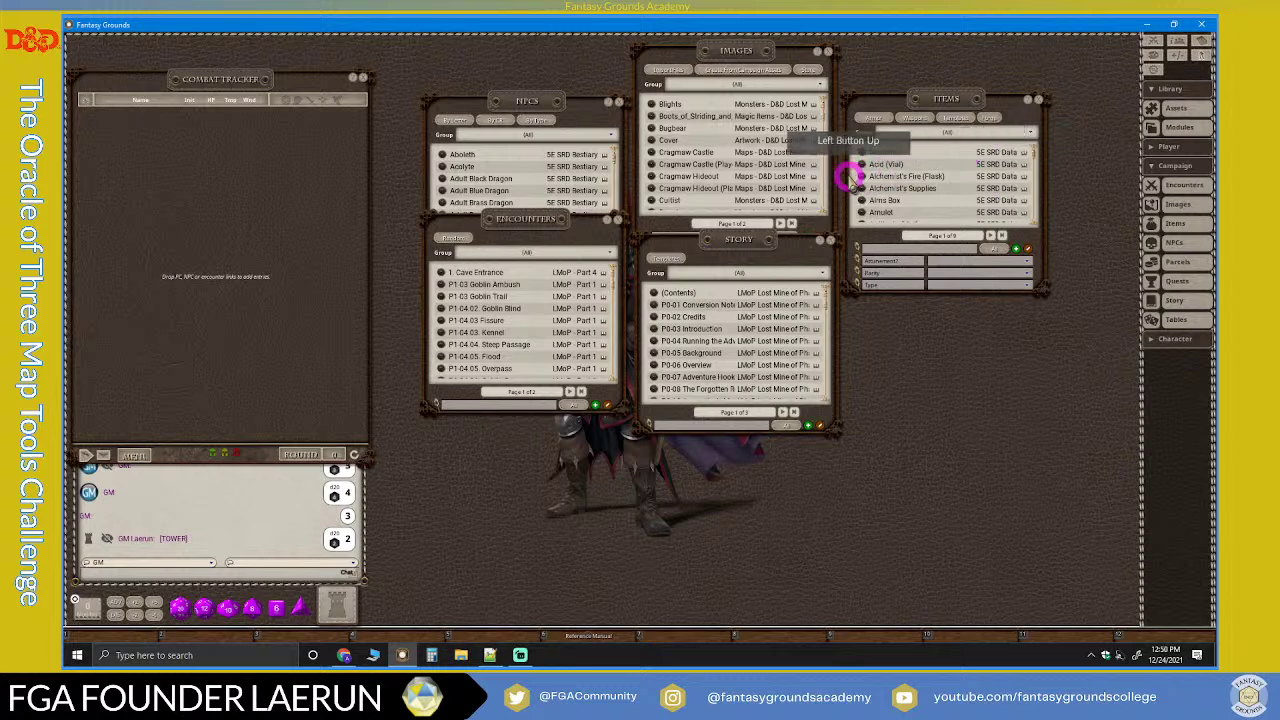
scroll(928, 188, "down", 1)
scroll(928, 188, "up", 1)
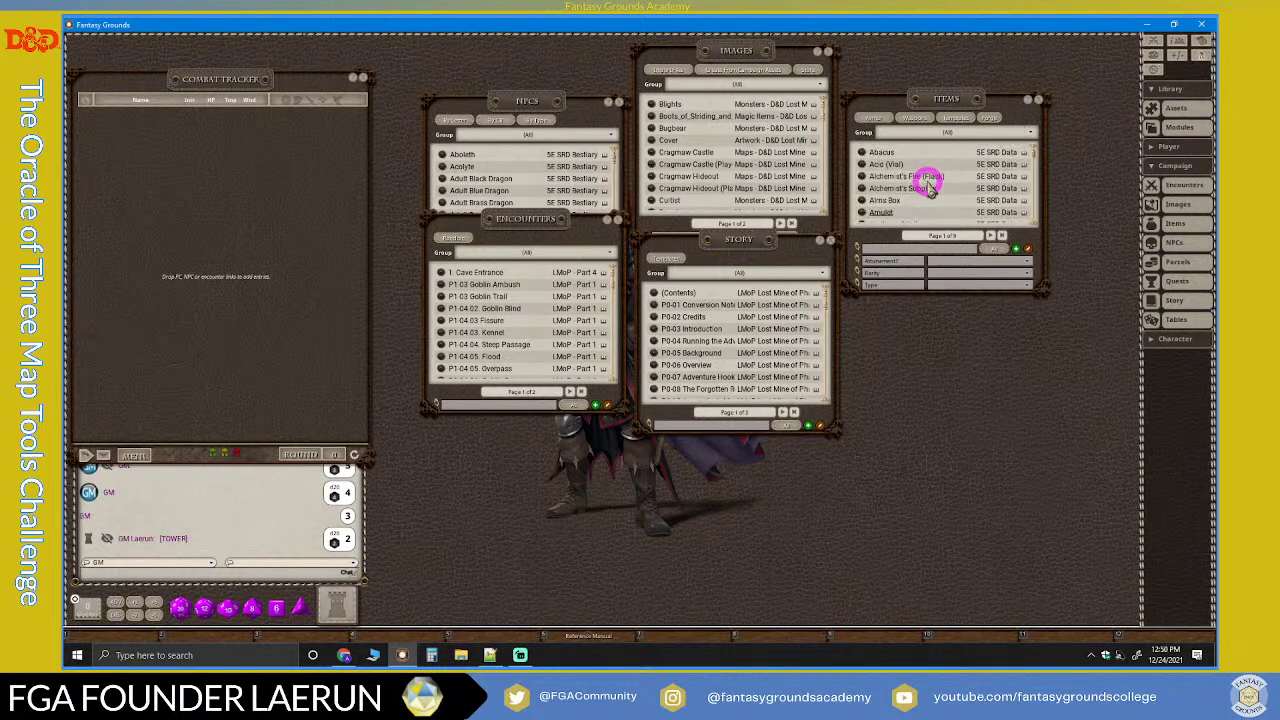
scroll(928, 188, "down", 8)
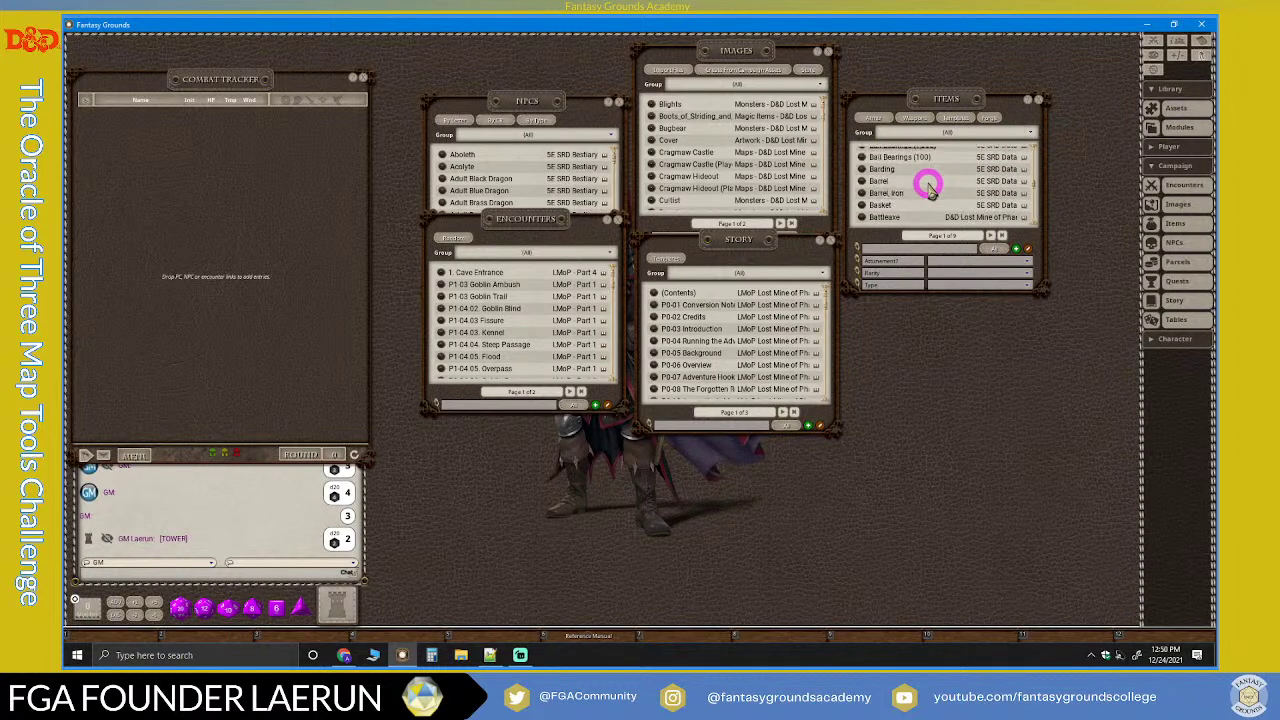
scroll(928, 188, "down", 4)
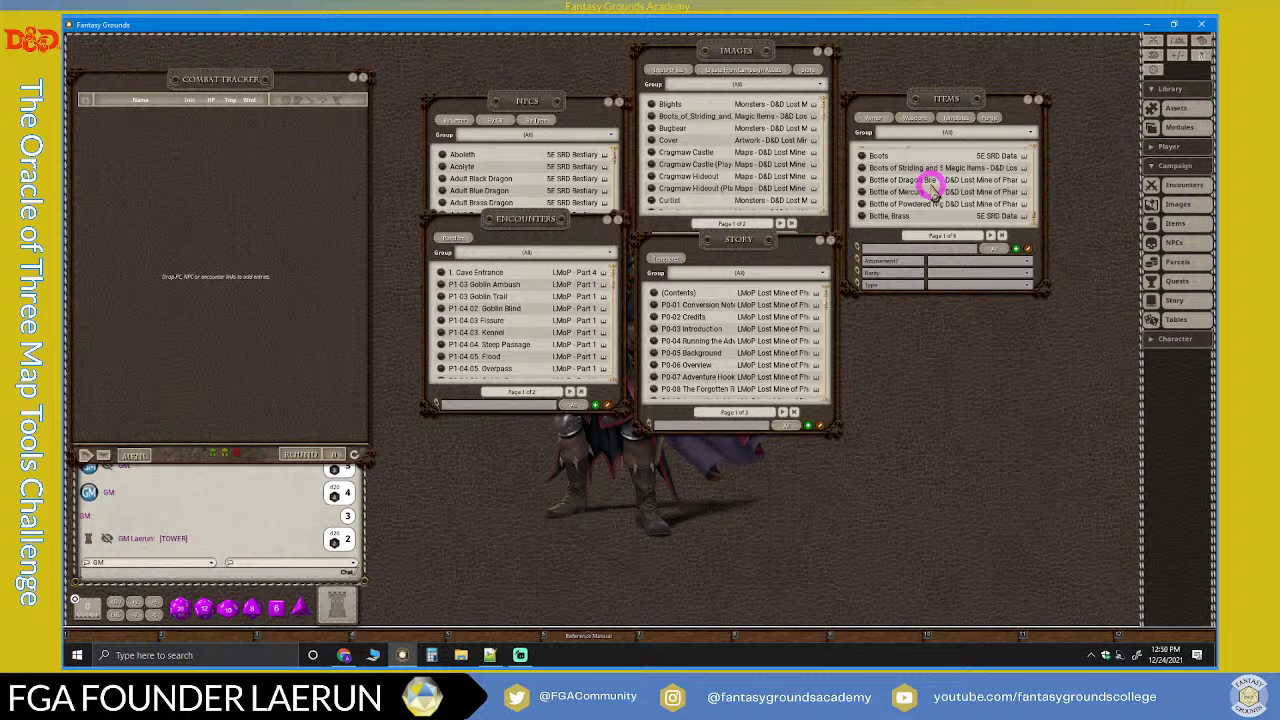
left_click_drag(951, 105, 951, 94)
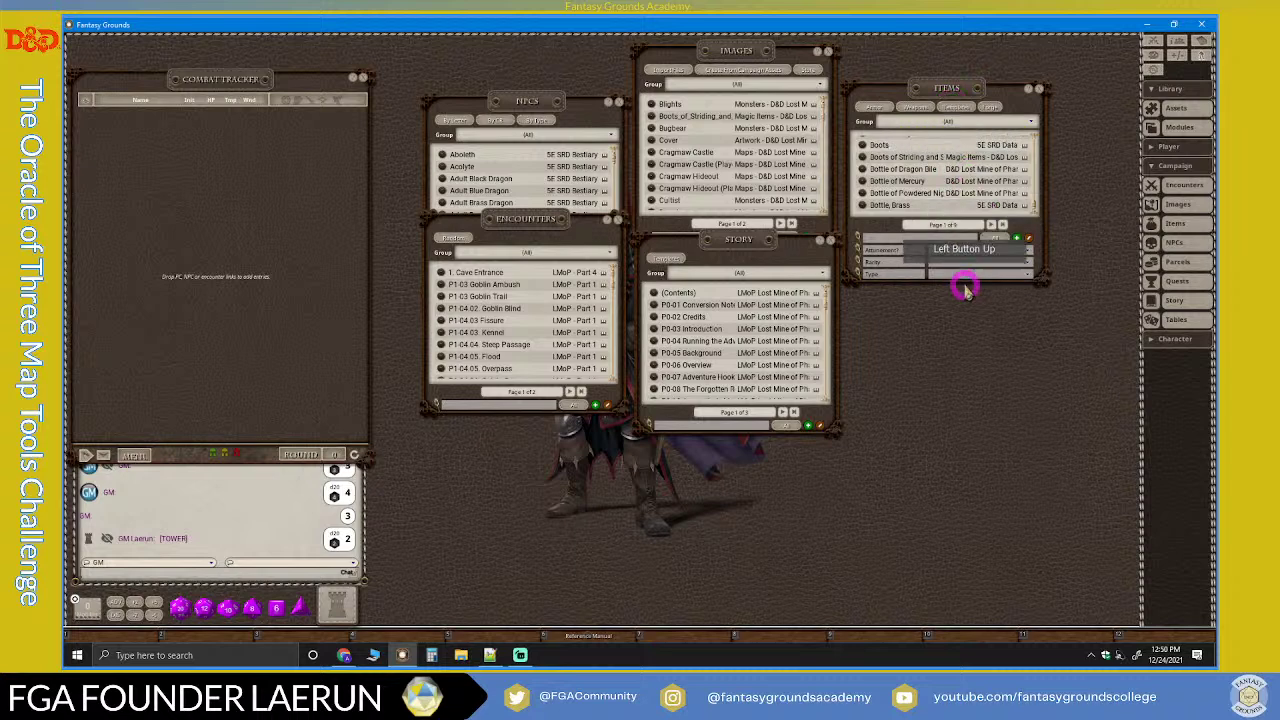
left_click_drag(970, 283, 953, 91)
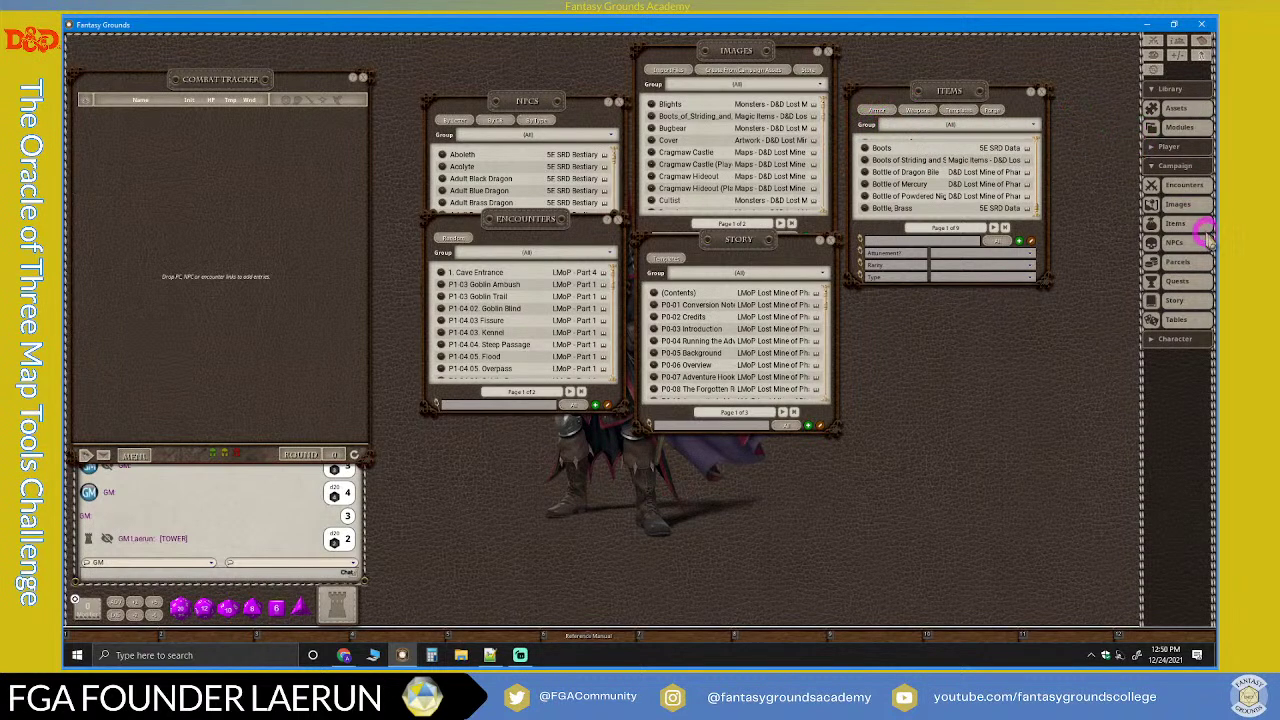
Step: Place the Parcels list below Items and preview the 1. Cave Entrance parcel
left_click(1025, 241)
left_click_drag(669, 246, 963, 232)
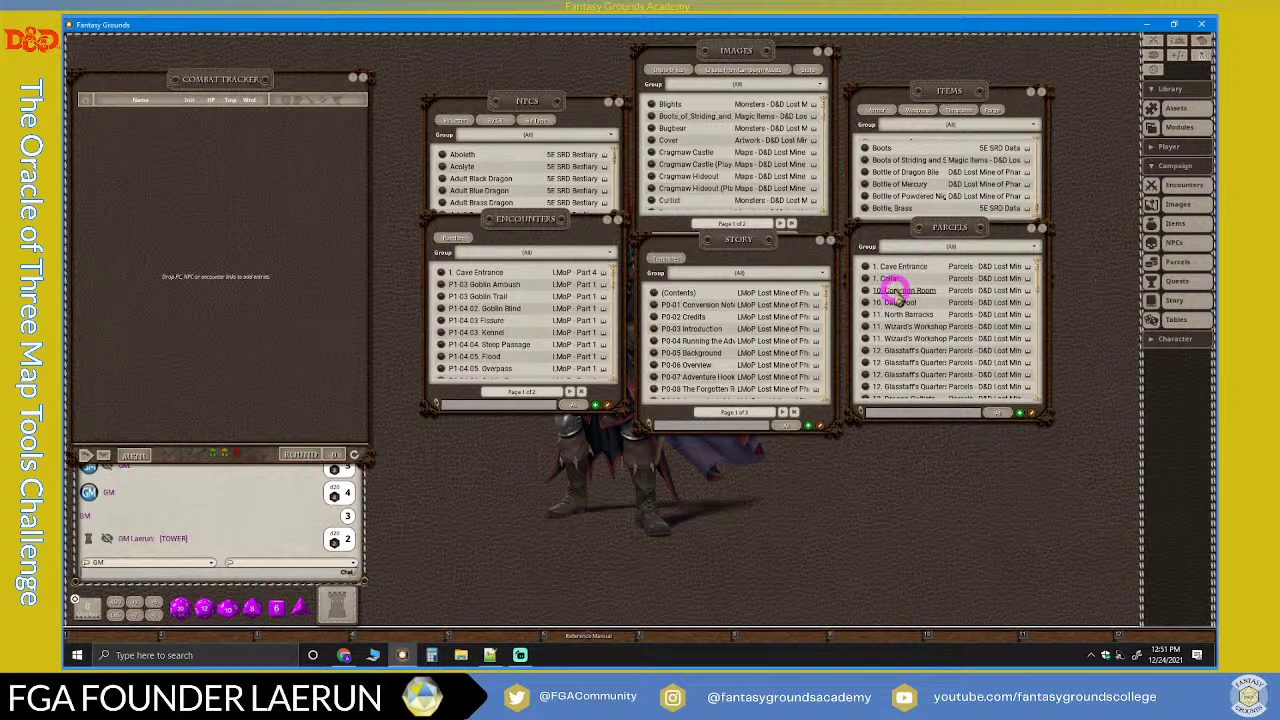
left_click(866, 268)
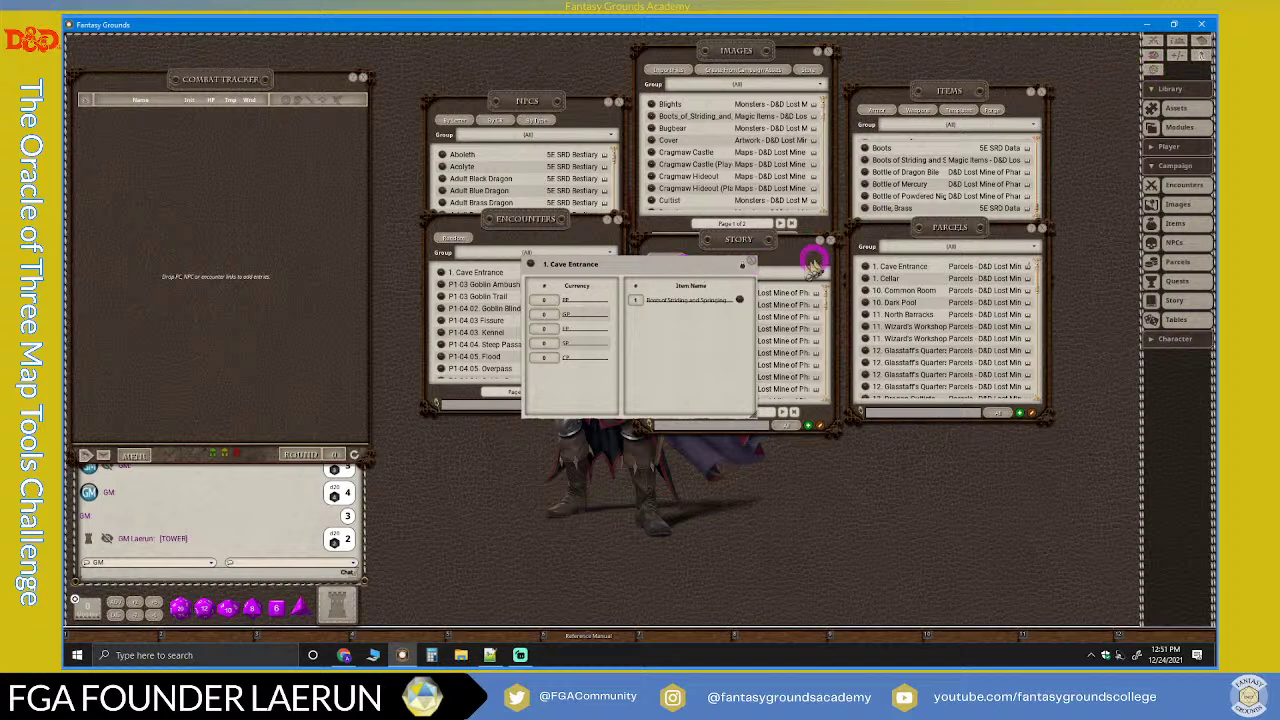
left_click(742, 265)
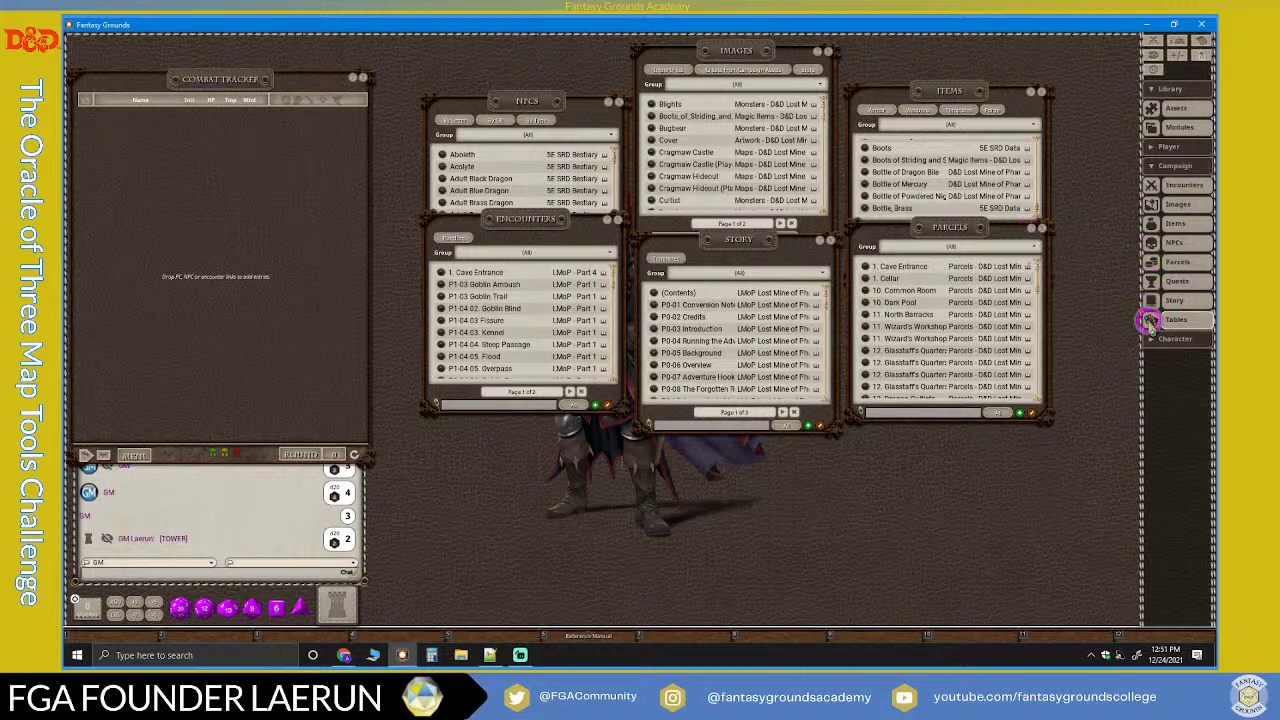
left_click(1150, 319)
Step: Place Tables below Story and Quests beside it along the bottom, scrolling through Quests
left_click_drag(644, 249, 645, 398)
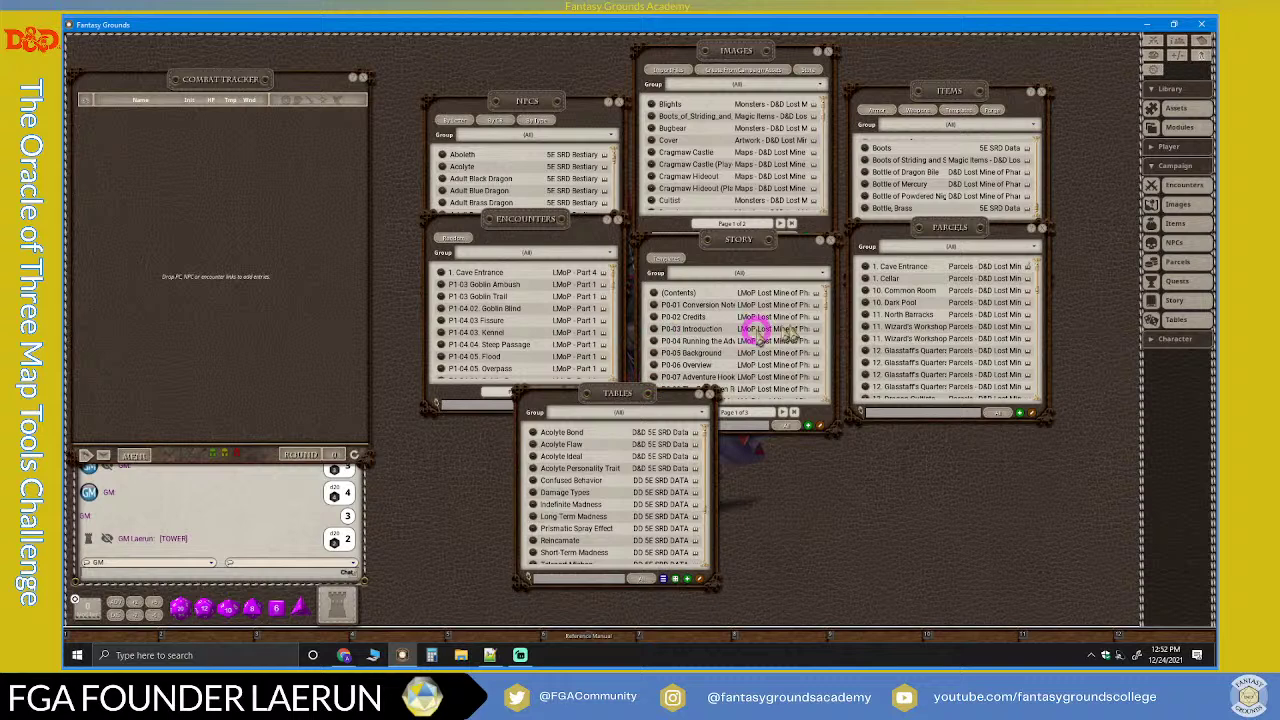
left_click(1158, 282)
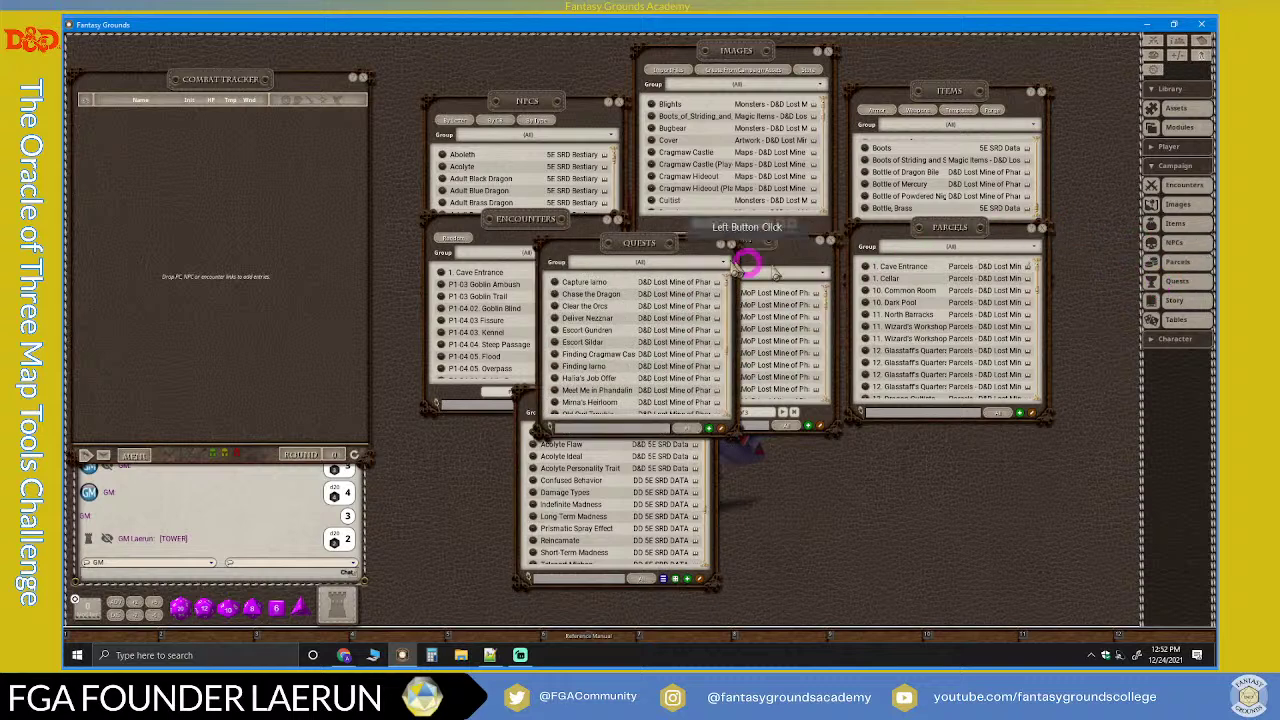
left_click_drag(663, 246, 903, 396)
scroll(866, 443, "down", 3)
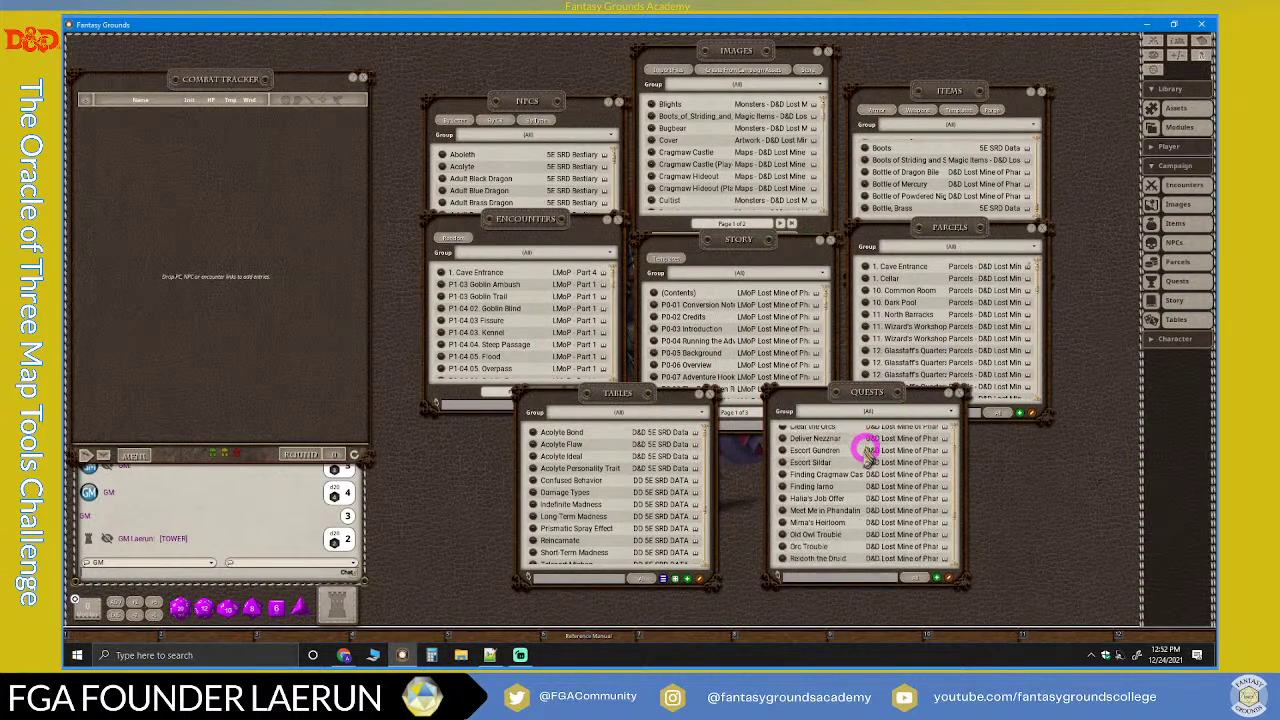
scroll(851, 472, "up", 3)
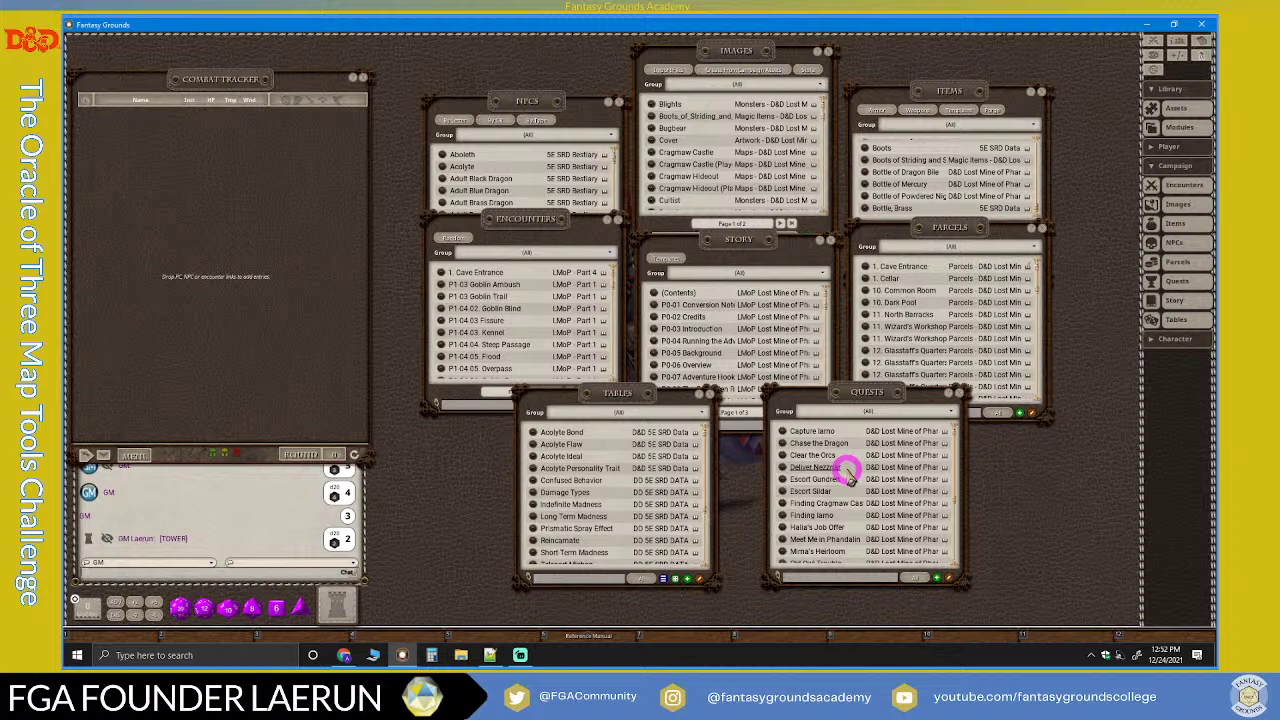
left_click_drag(831, 394, 817, 392)
scroll(843, 475, "down", 5)
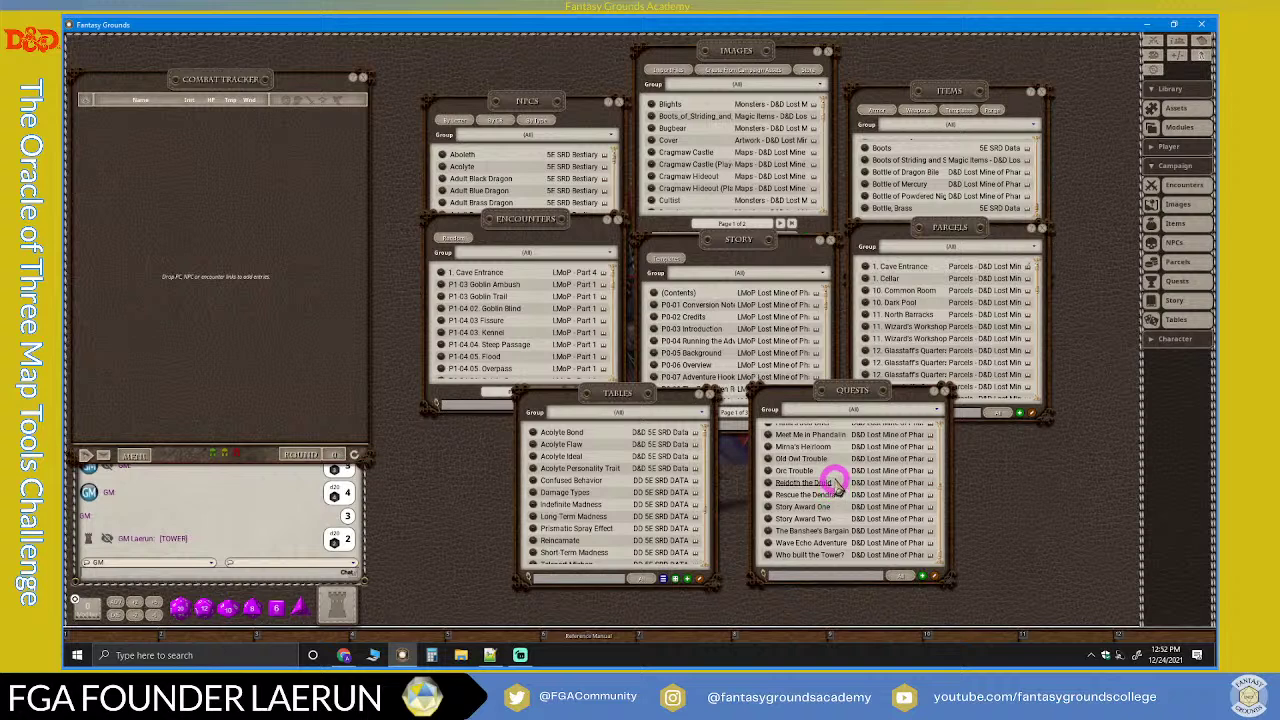
scroll(838, 484, "up", 3)
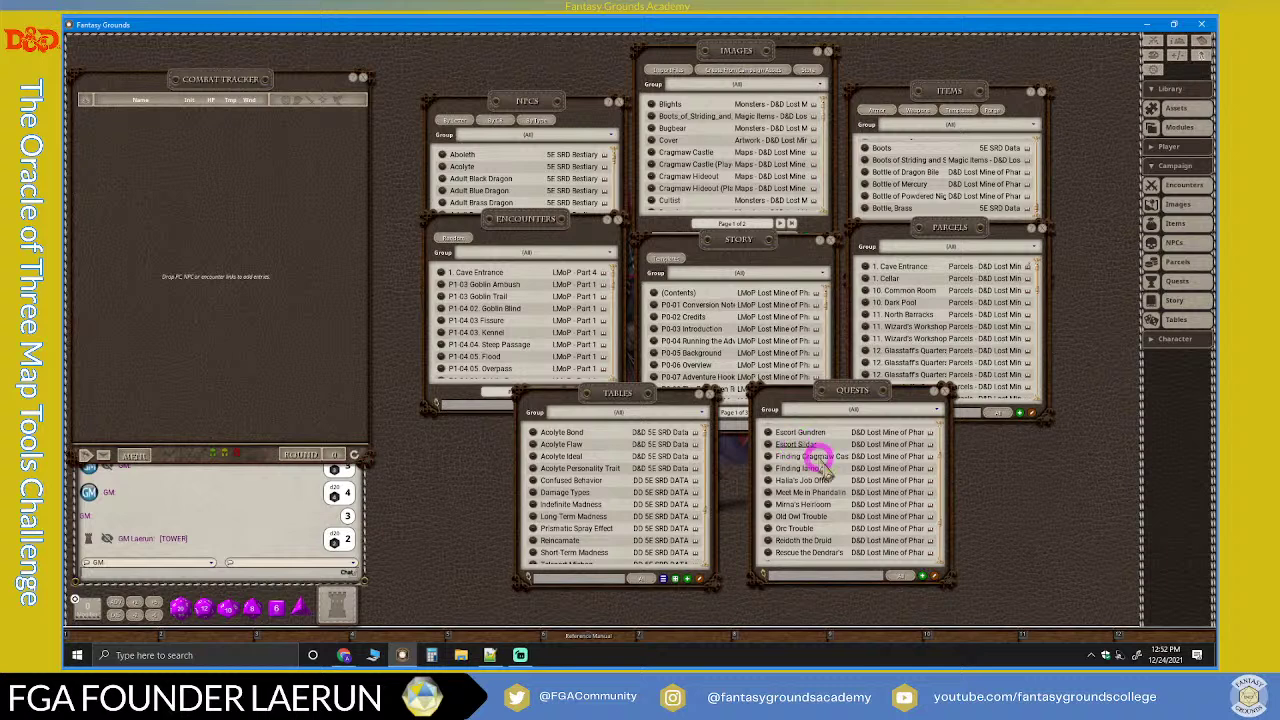
left_click_drag(808, 396, 835, 395)
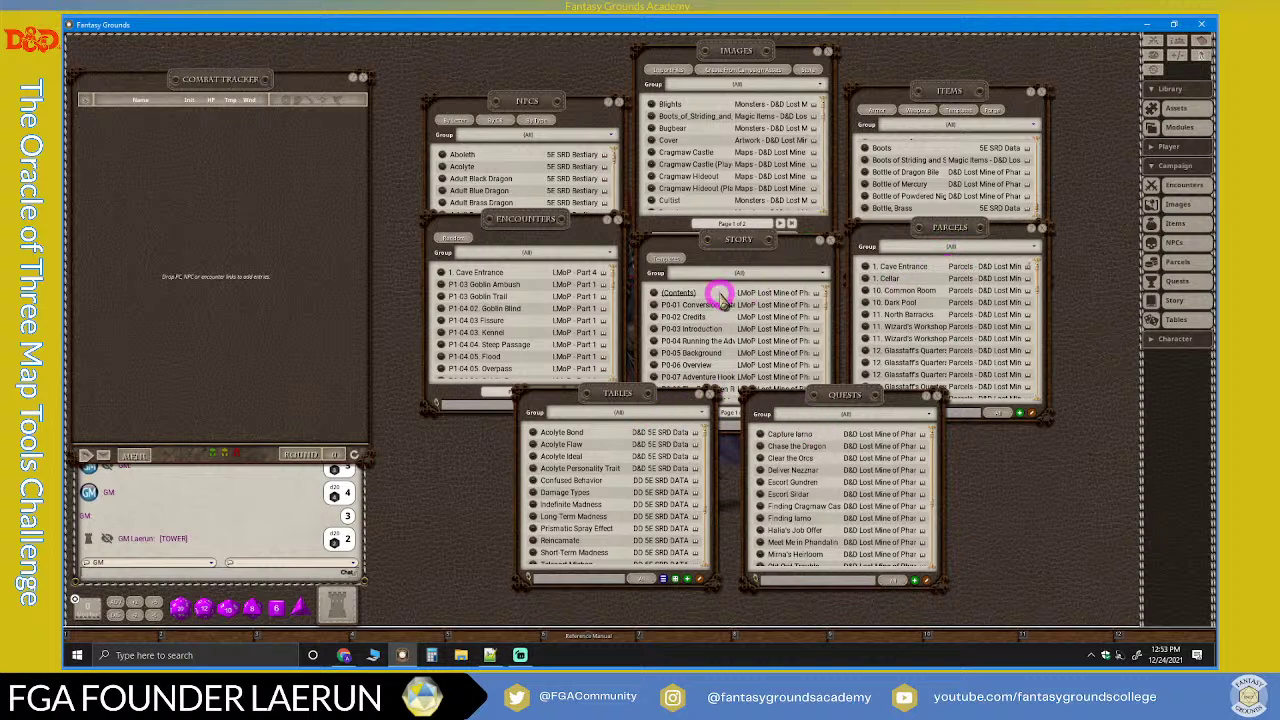
Step: Bring the Images, Story, Tables, Quests, NPCs and Parcels lists to the front in turn
left_click(736, 49)
left_click_drag(737, 49, 741, 41)
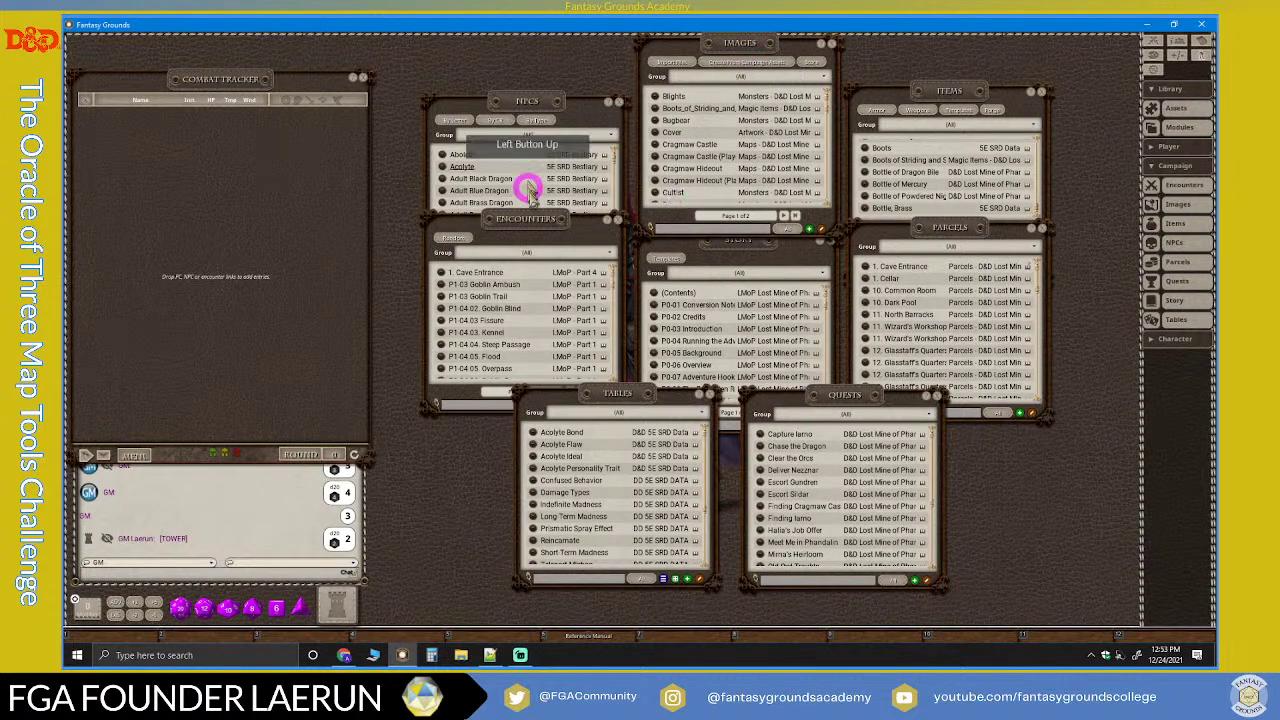
left_click(789, 262)
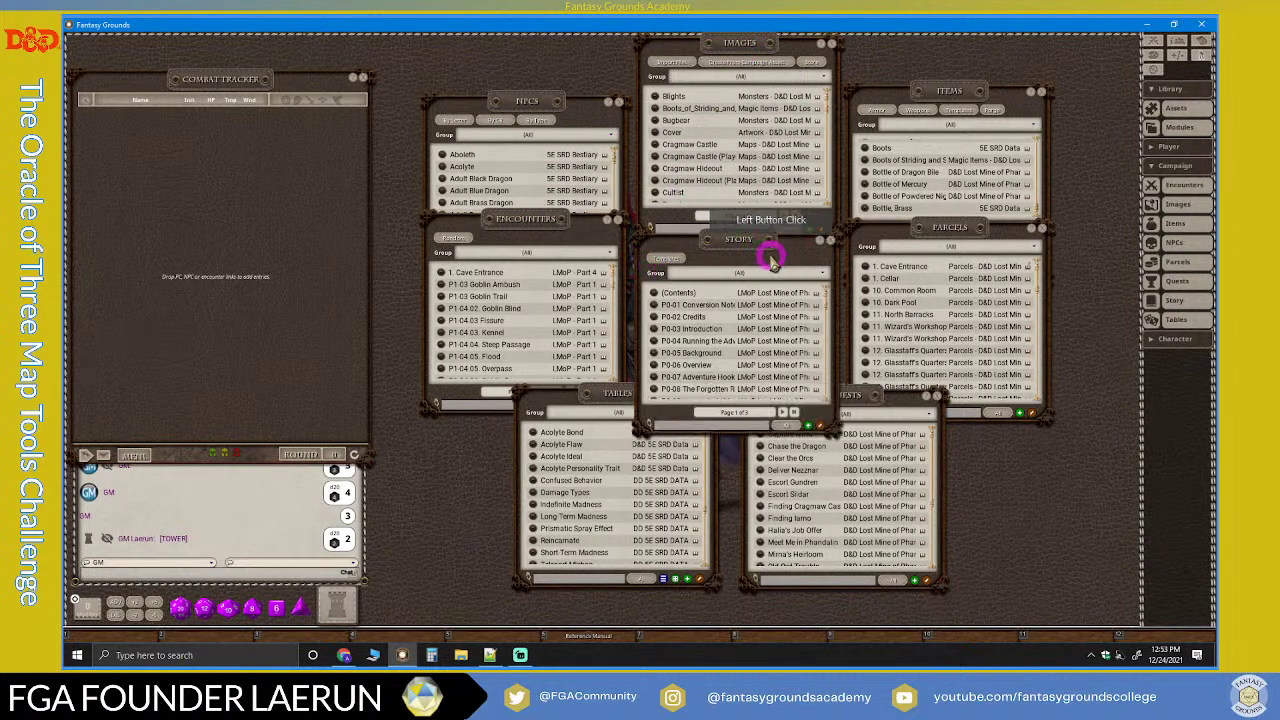
left_click(596, 395)
left_click(853, 402)
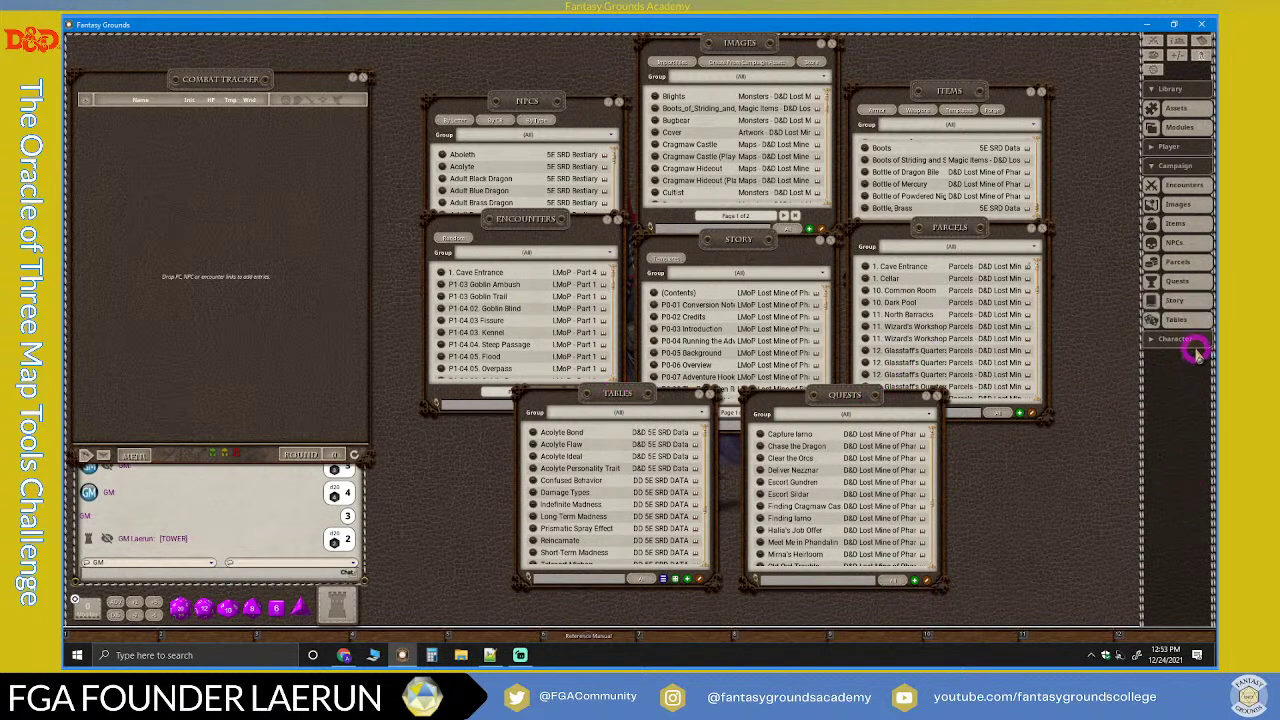
left_click(953, 246)
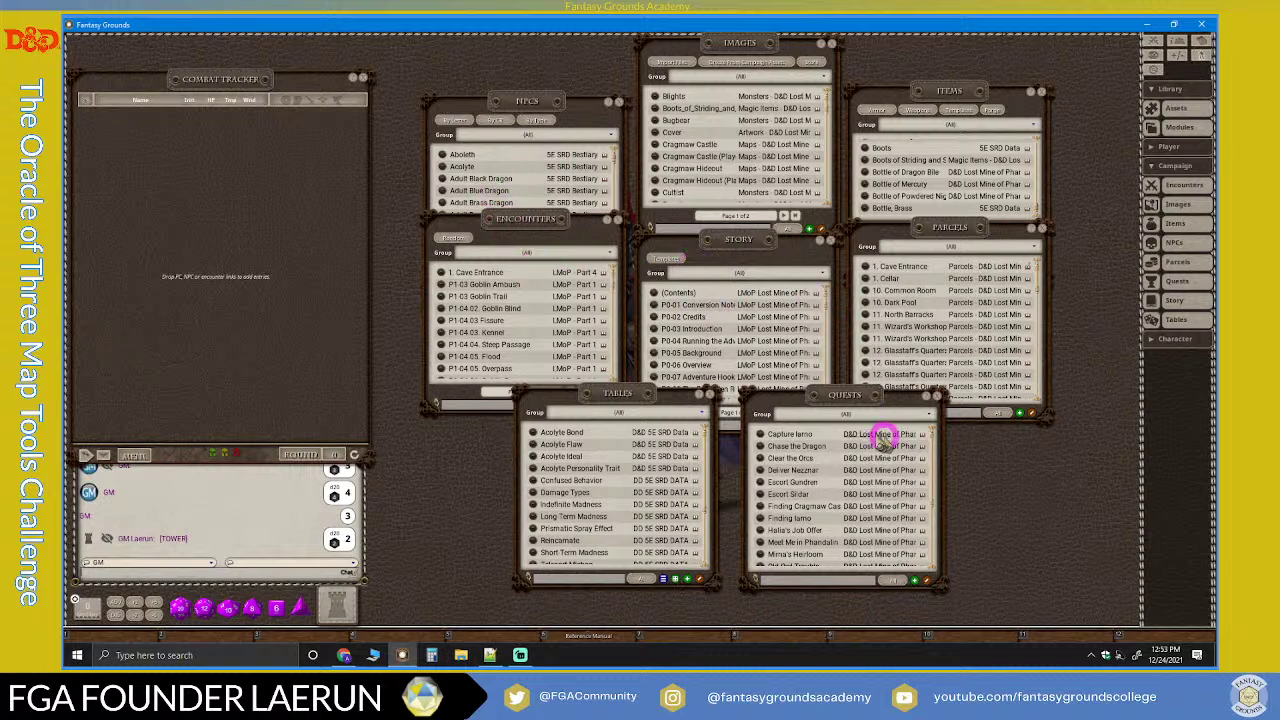
left_click(510, 112)
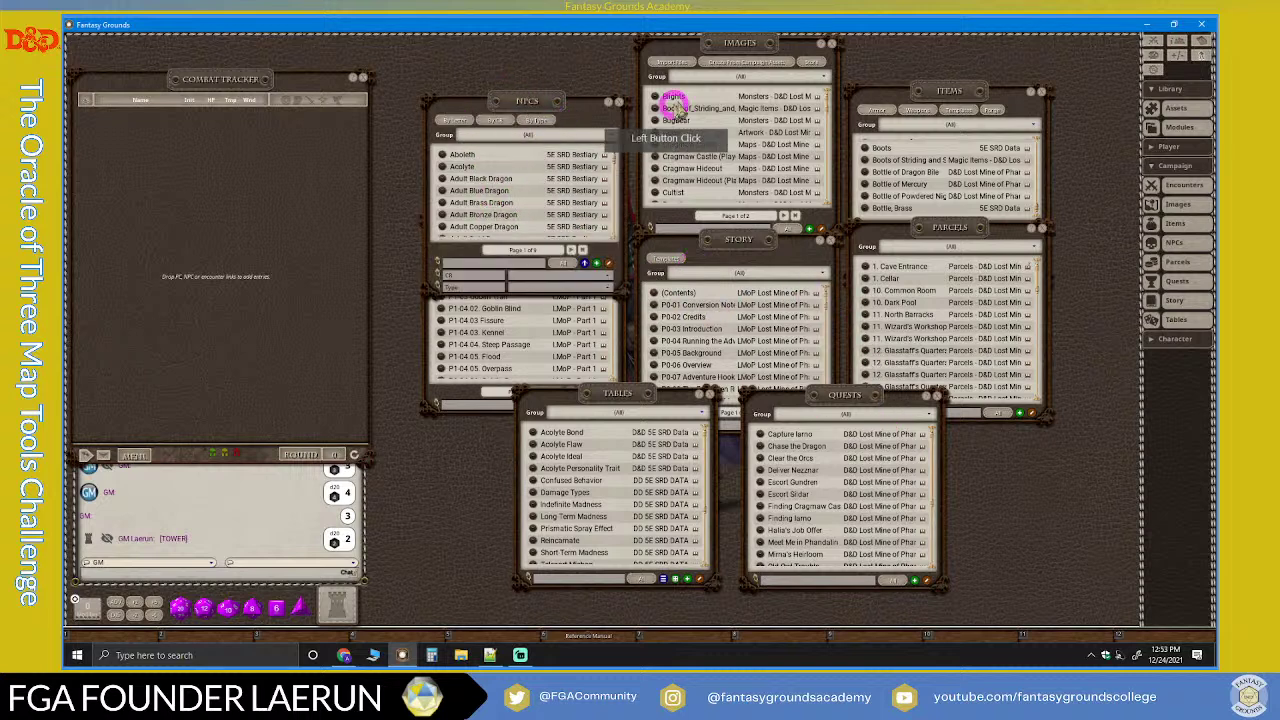
left_click(962, 246)
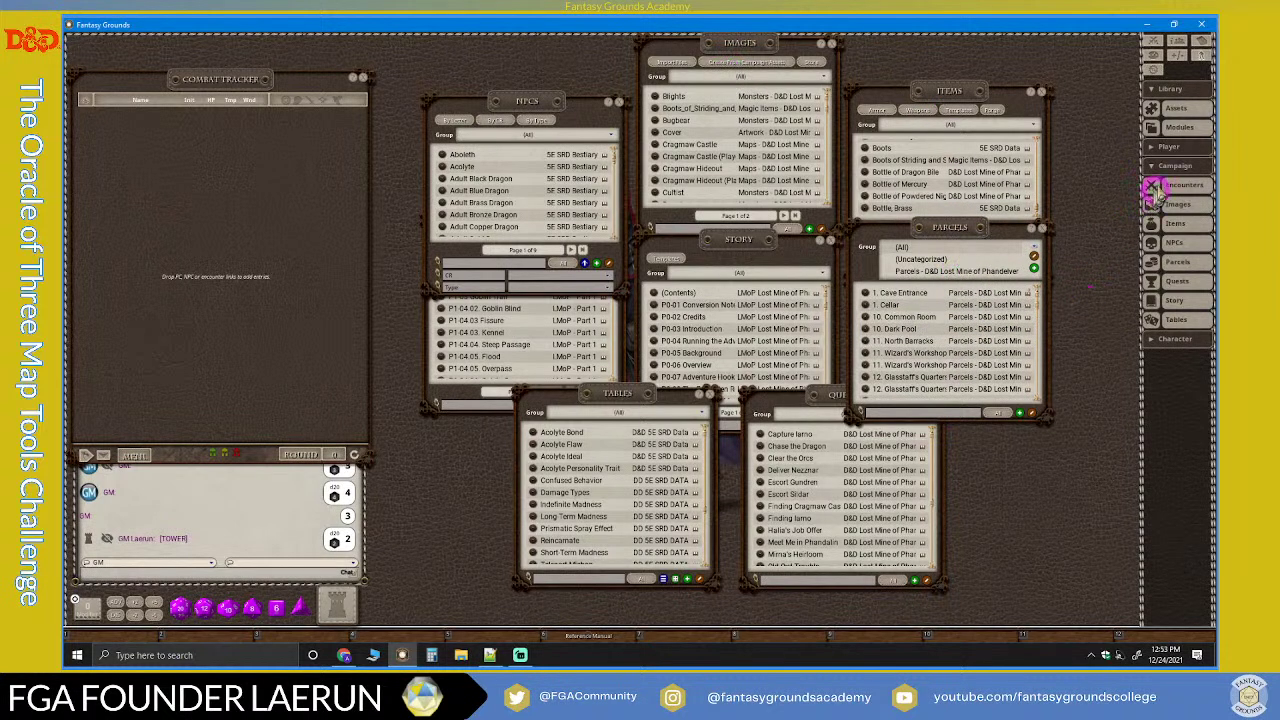
Step: Check and close the Modules list, then filter NPCs to 'NPCs - D&D Lost Mine of Phandelver'
left_click(1177, 127)
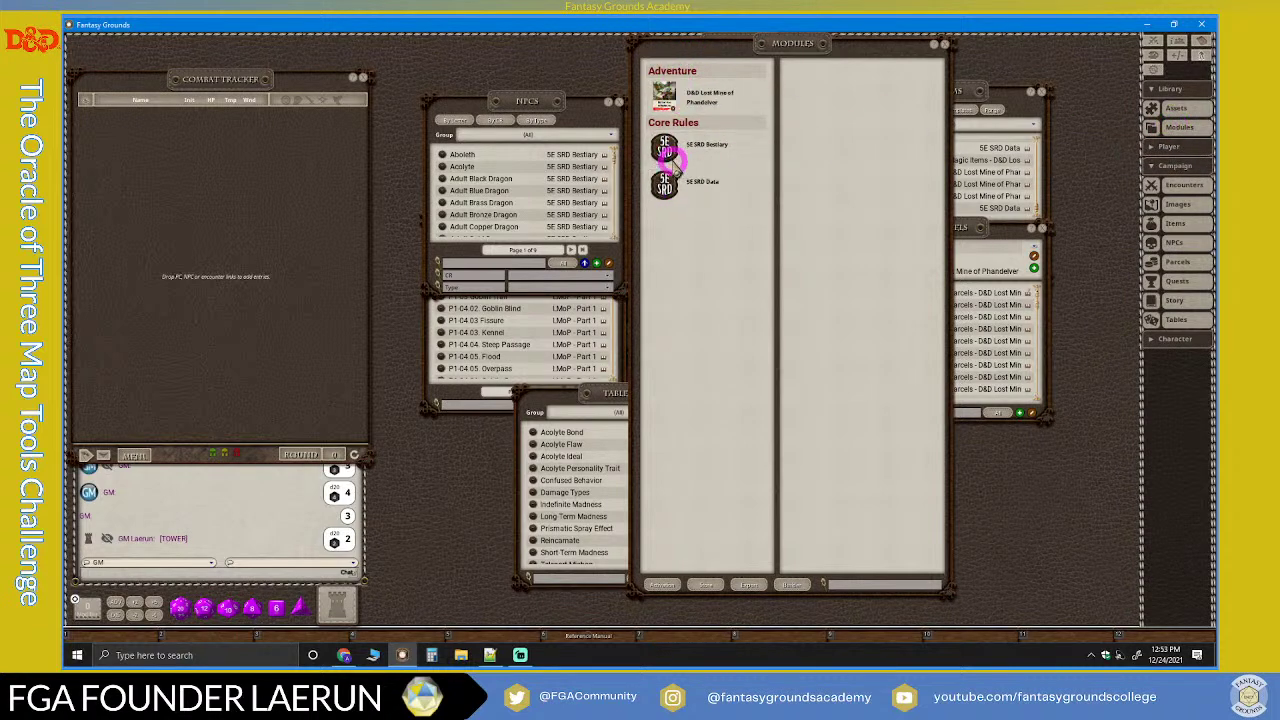
left_click(941, 47)
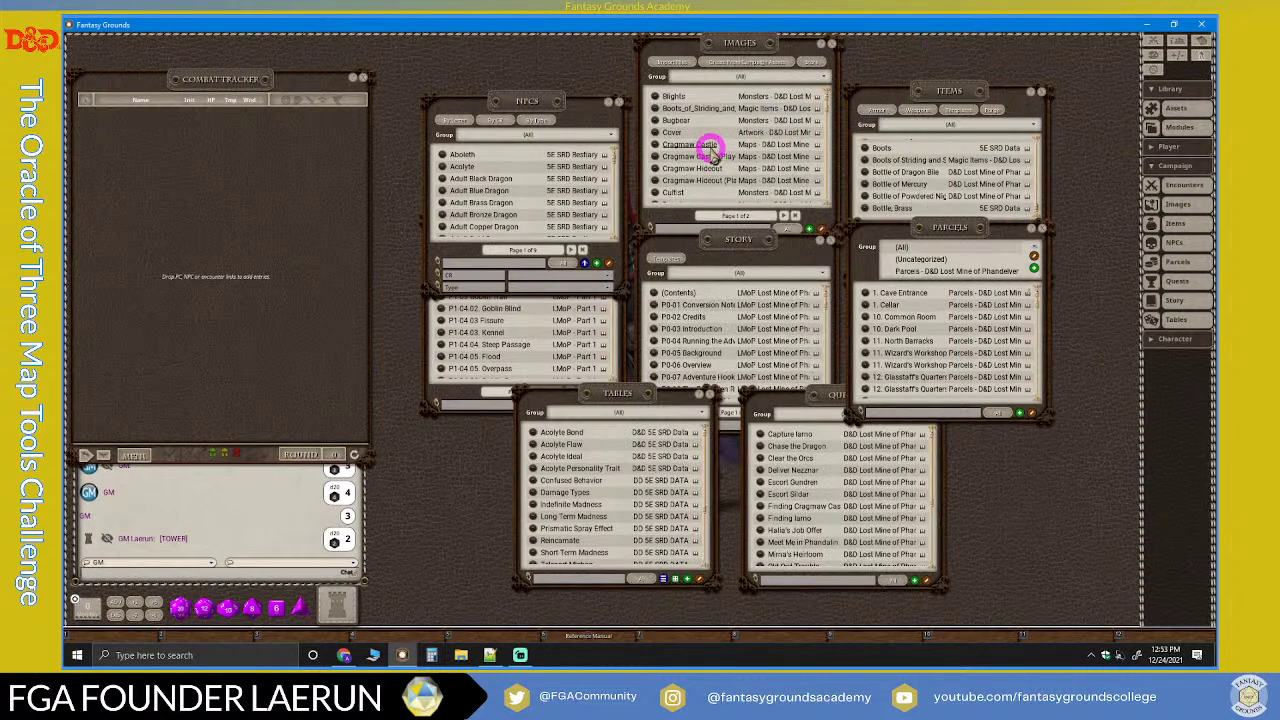
left_click(612, 135)
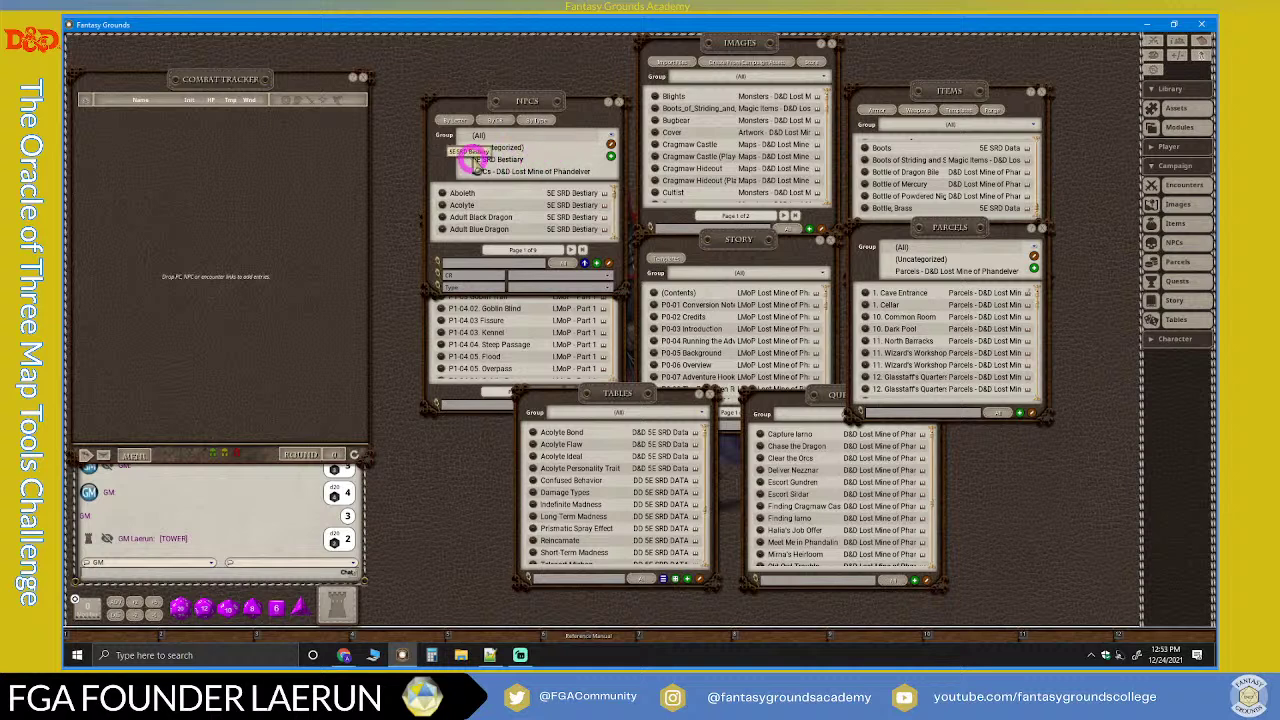
left_click(497, 159)
left_click(594, 137)
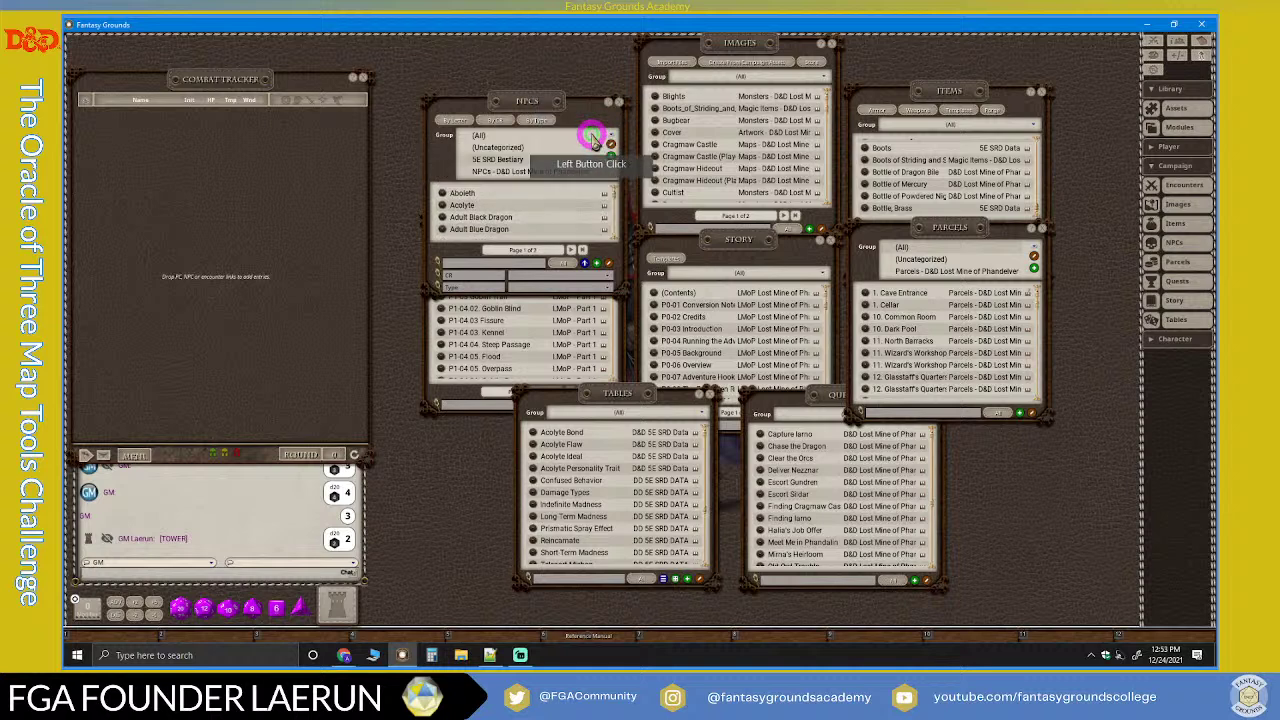
left_click(530, 174)
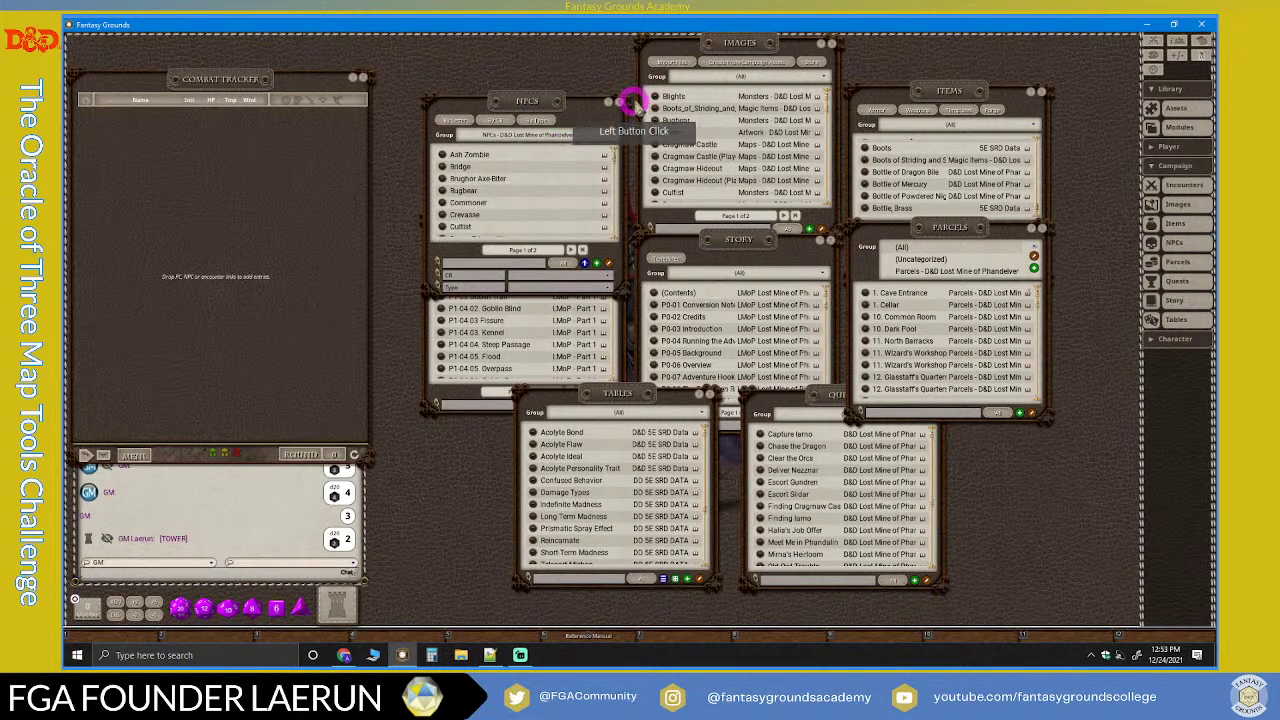
Step: Close NPCs, filter Encounters to LMoP - Part 1, then close Encounters
left_click(617, 105)
left_click_drag(563, 235, 563, 165)
left_click(603, 199)
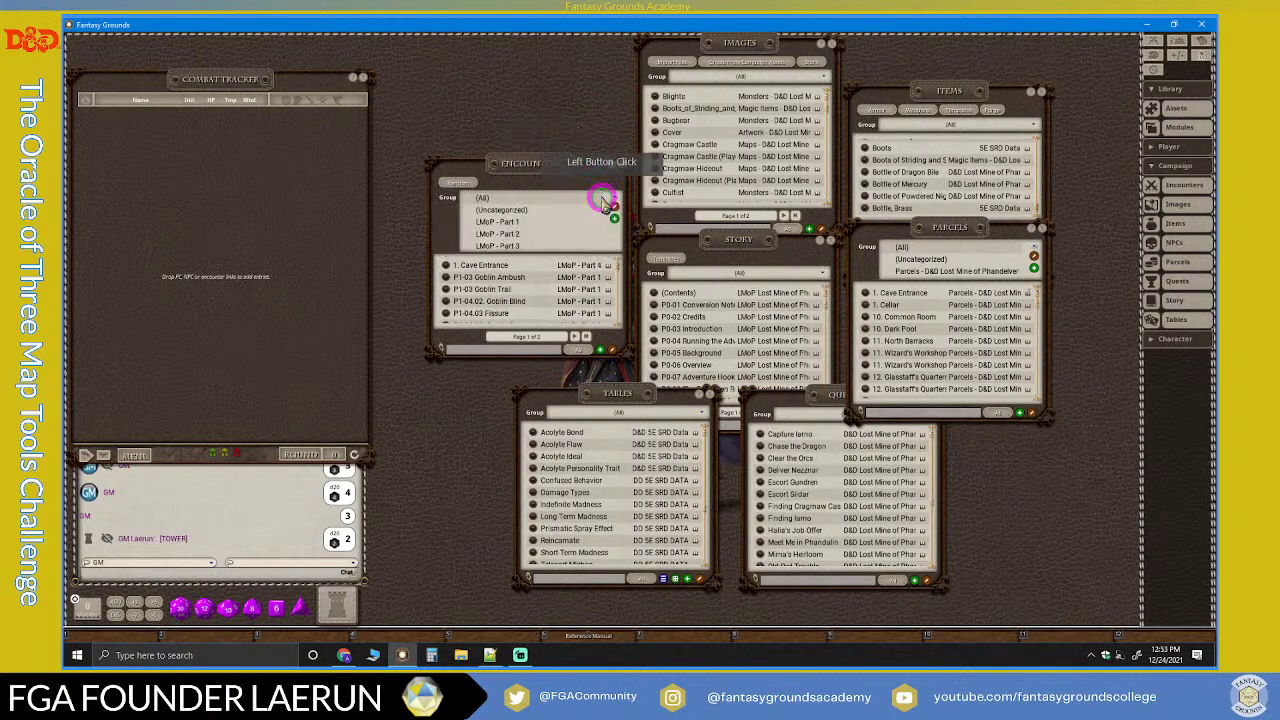
scroll(551, 222, "up", 2)
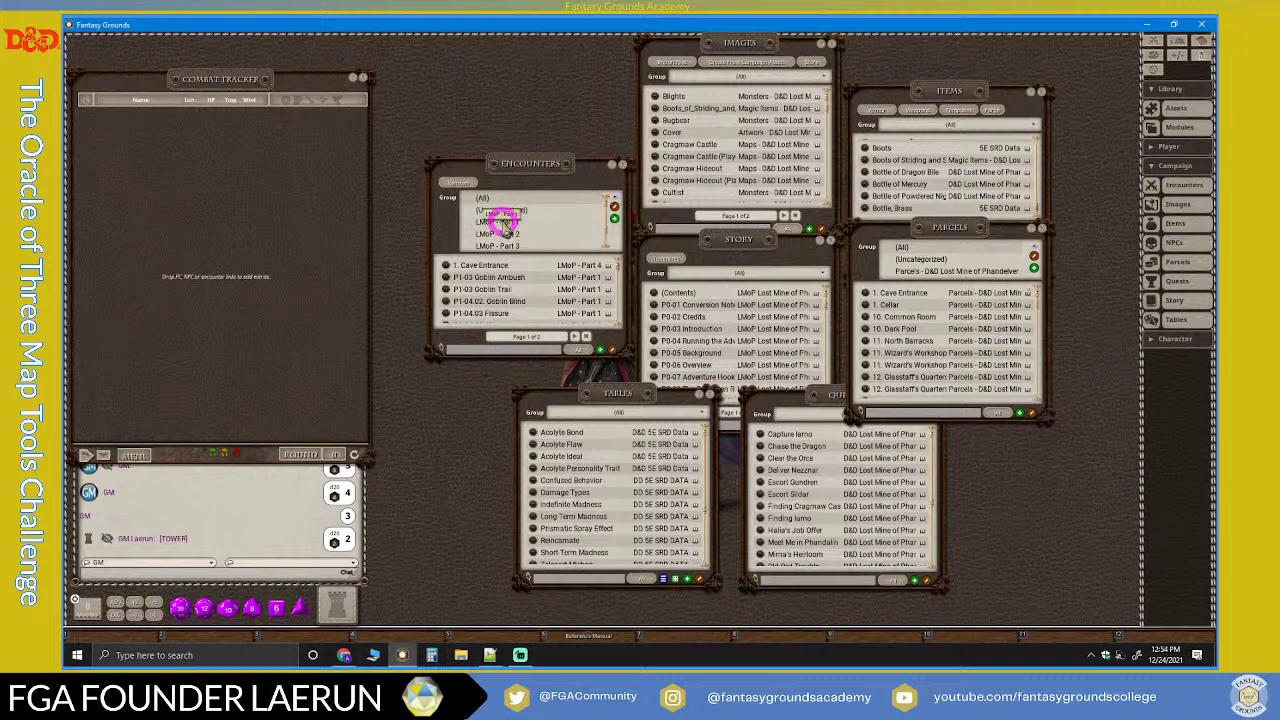
left_click(504, 221)
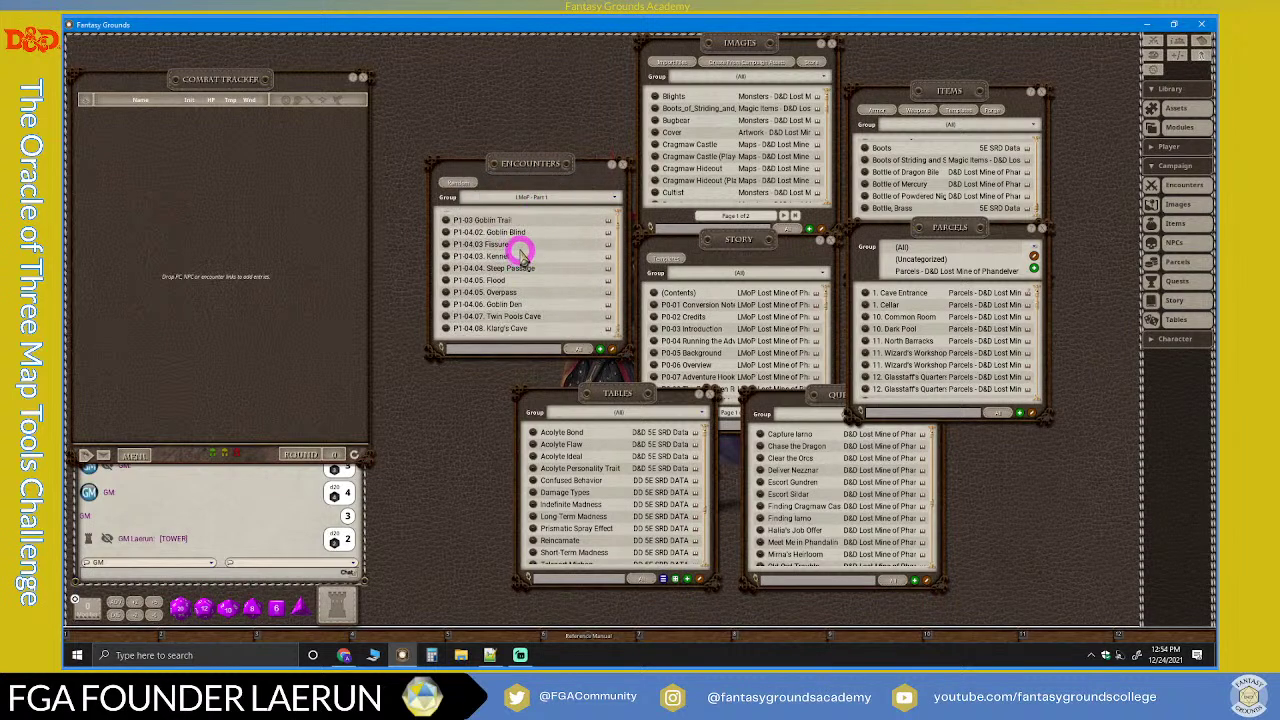
scroll(515, 250, "up", 1)
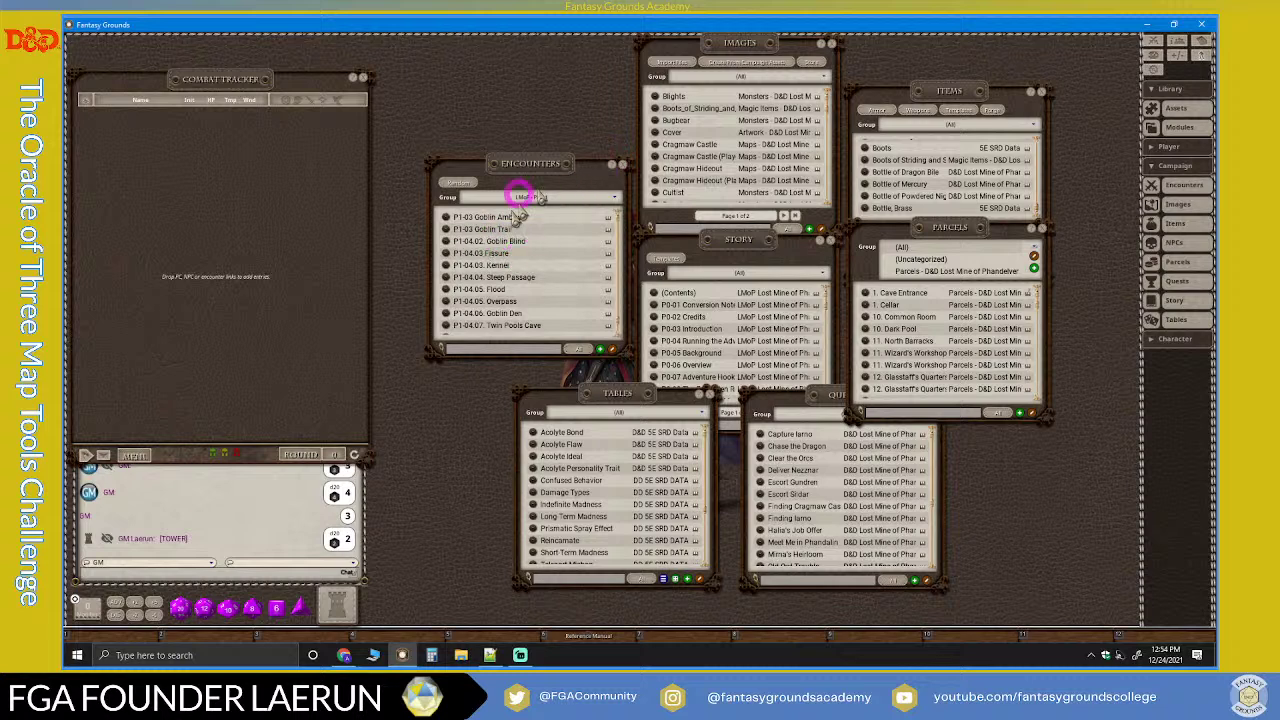
left_click(628, 165)
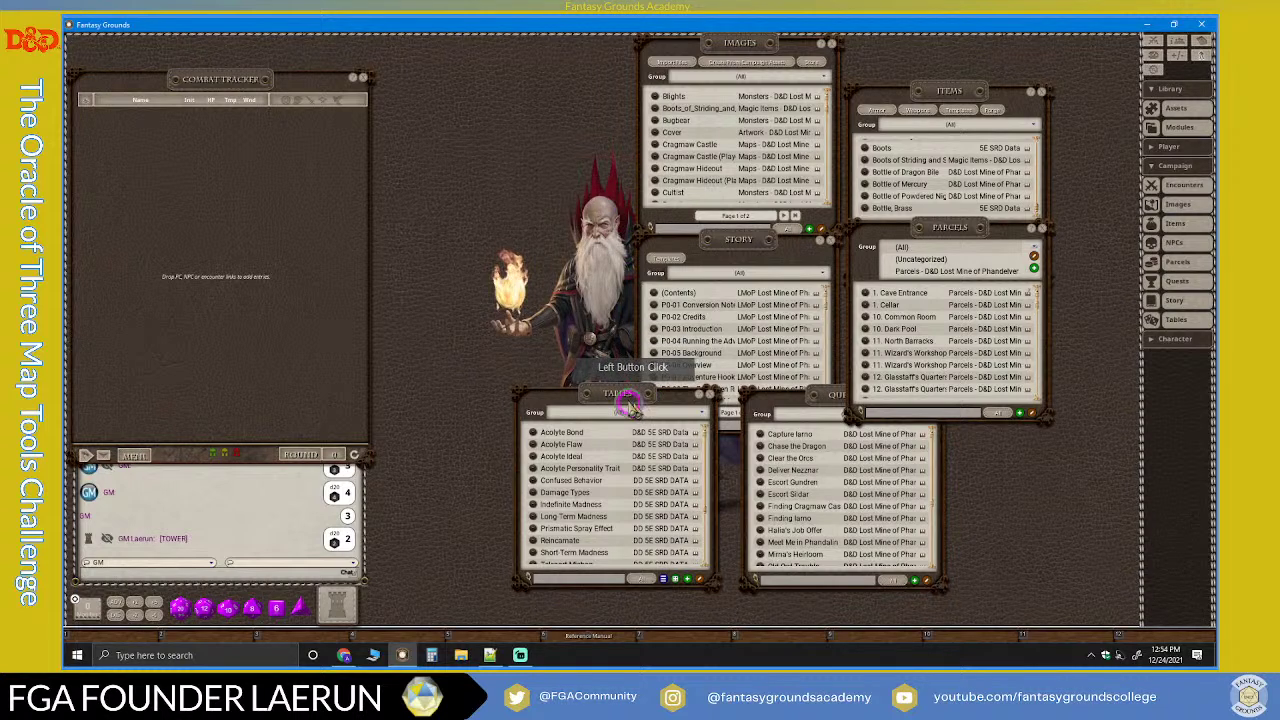
Step: Reposition the Tables list, set its group filter, then close it
left_click_drag(636, 408, 622, 399)
left_click(624, 398)
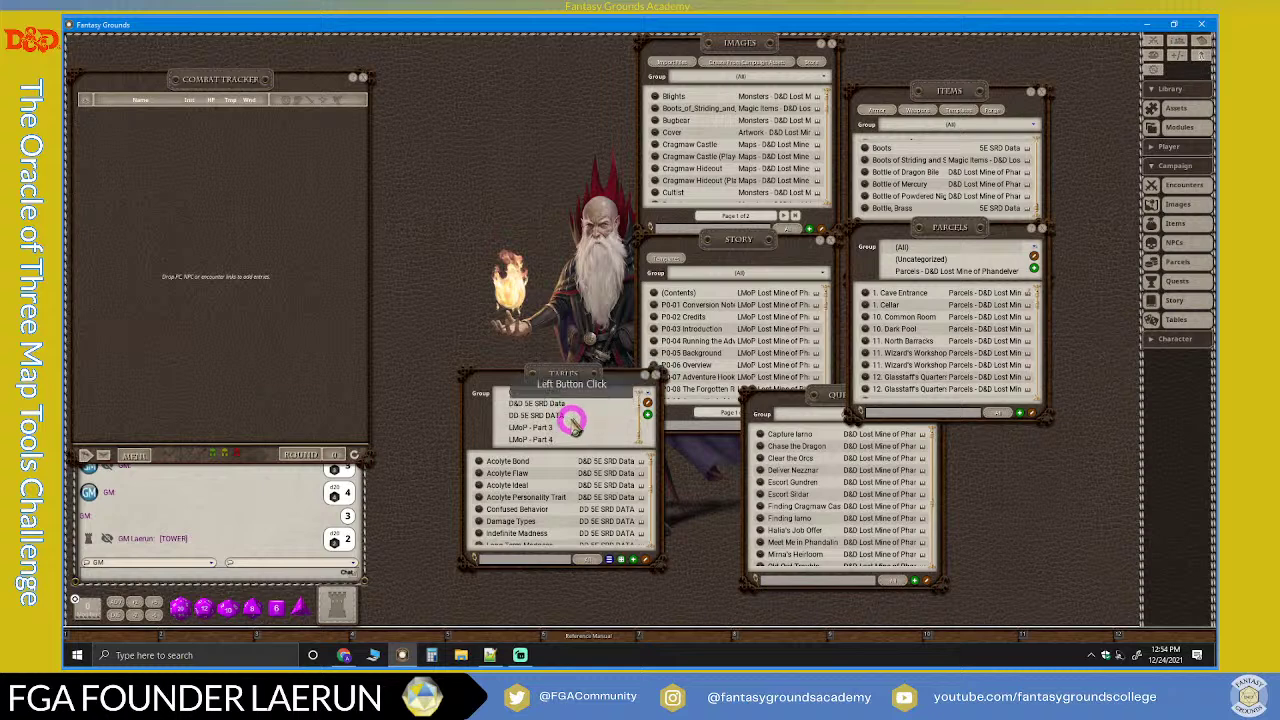
left_click(547, 427)
left_click_drag(578, 384, 616, 396)
left_click(620, 427)
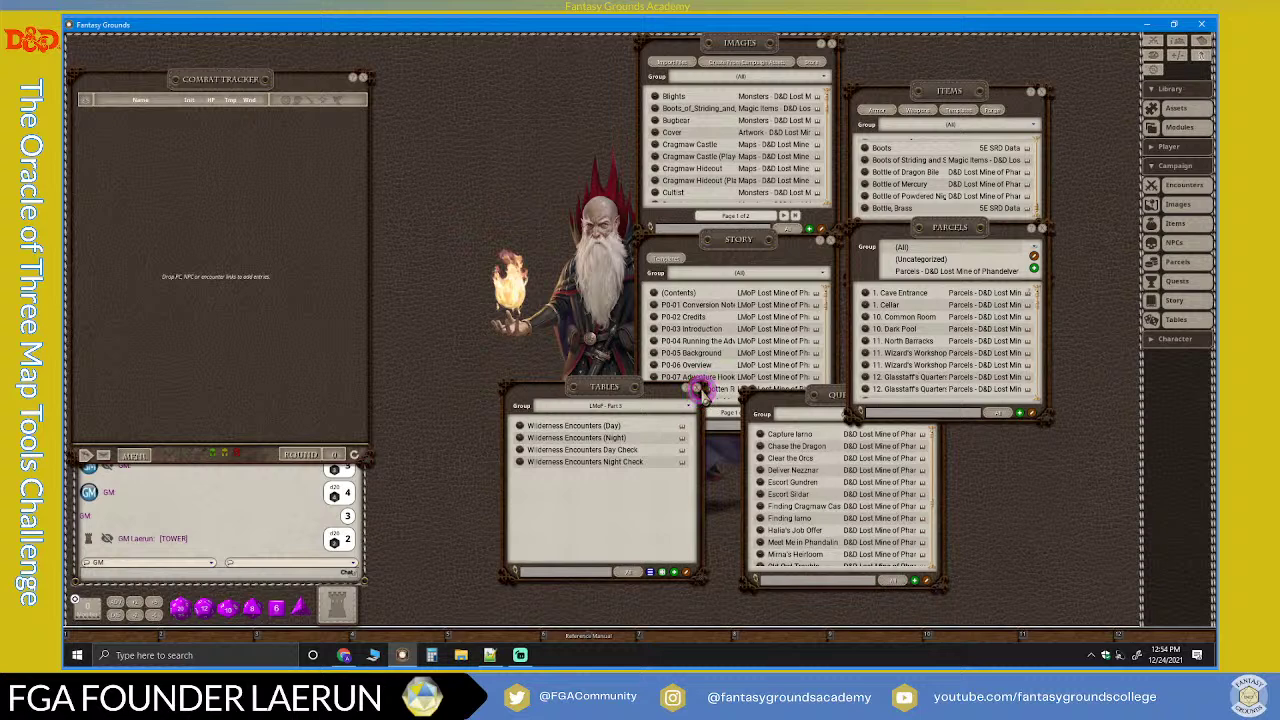
left_click(698, 388)
Step: Filter the Quests list to the D&D Lost Mine of Phandelver group and scroll through it
left_click(900, 413)
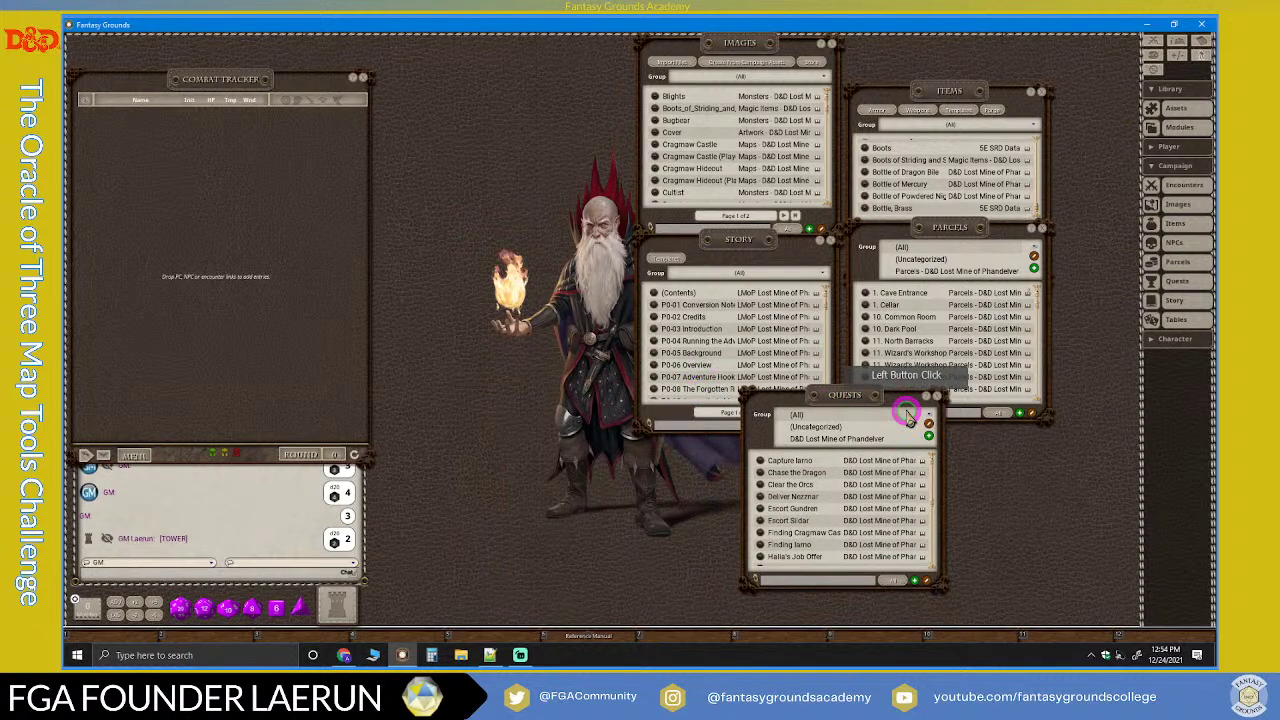
left_click(865, 443)
scroll(802, 512, "down", 5)
scroll(802, 512, "up", 5)
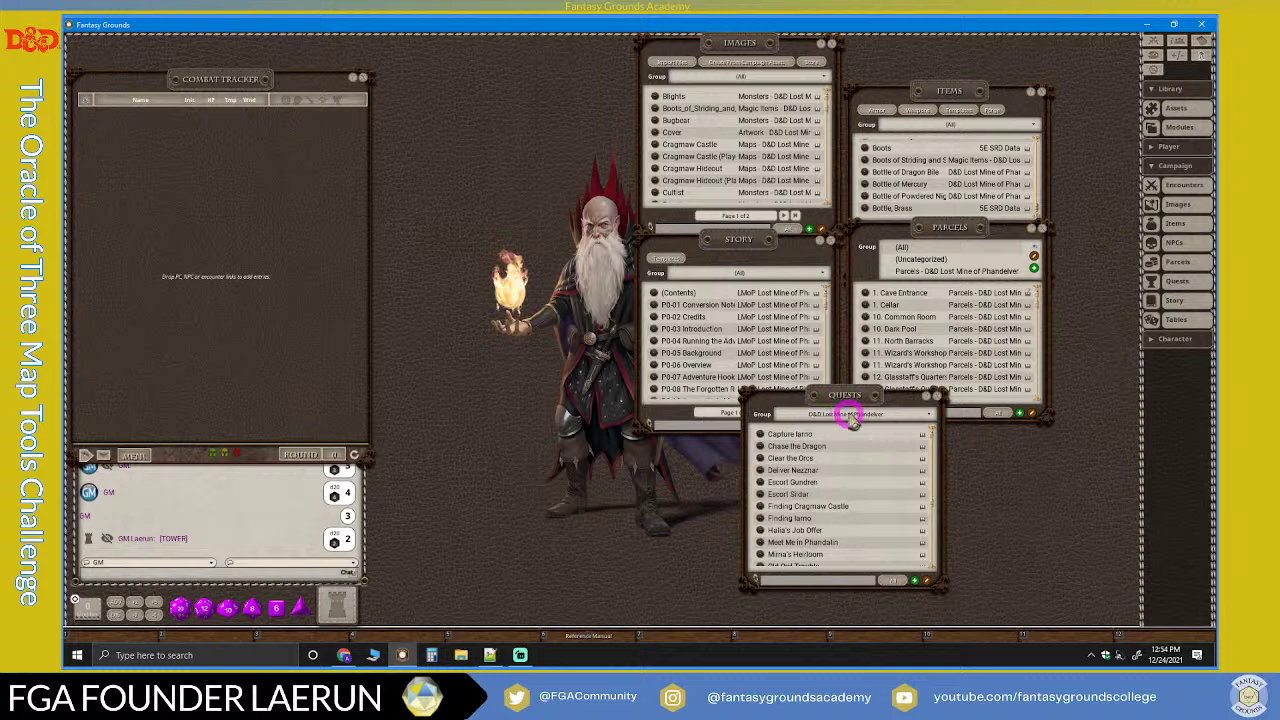
Step: Close Quests, filter Parcels to Lost Mine of Phandelver, then close Parcels
left_click(937, 396)
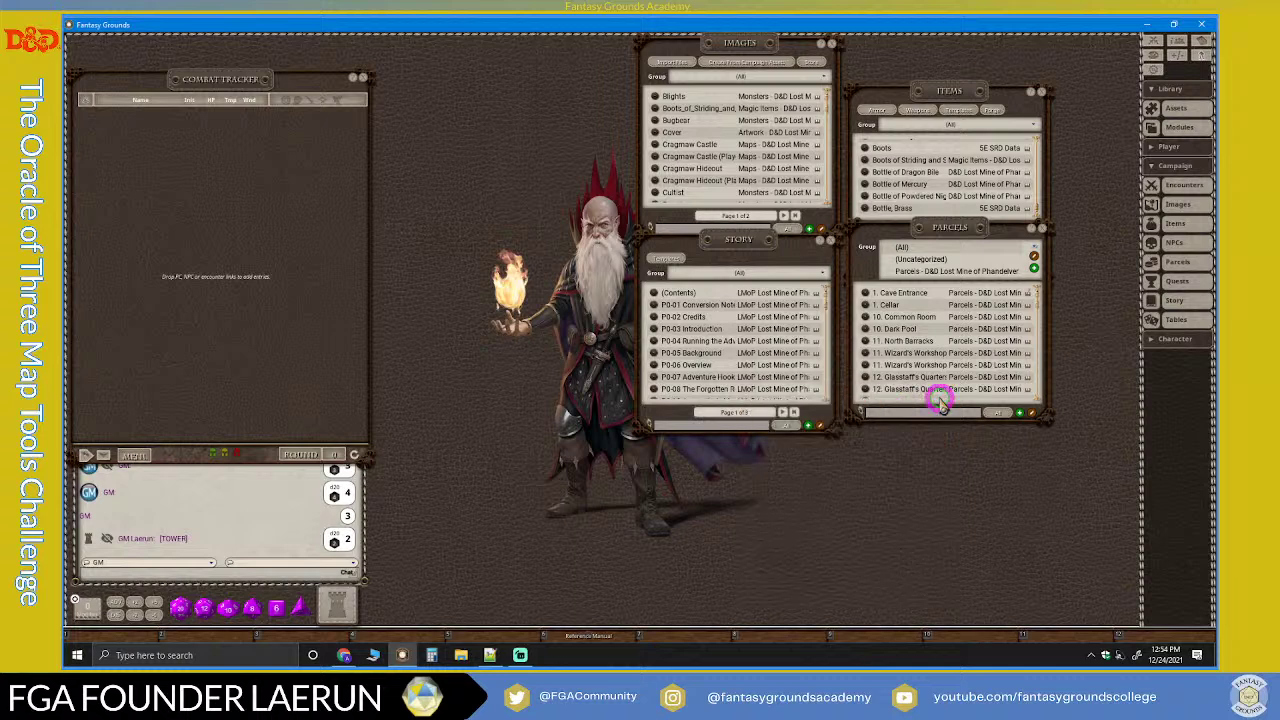
left_click(921, 248)
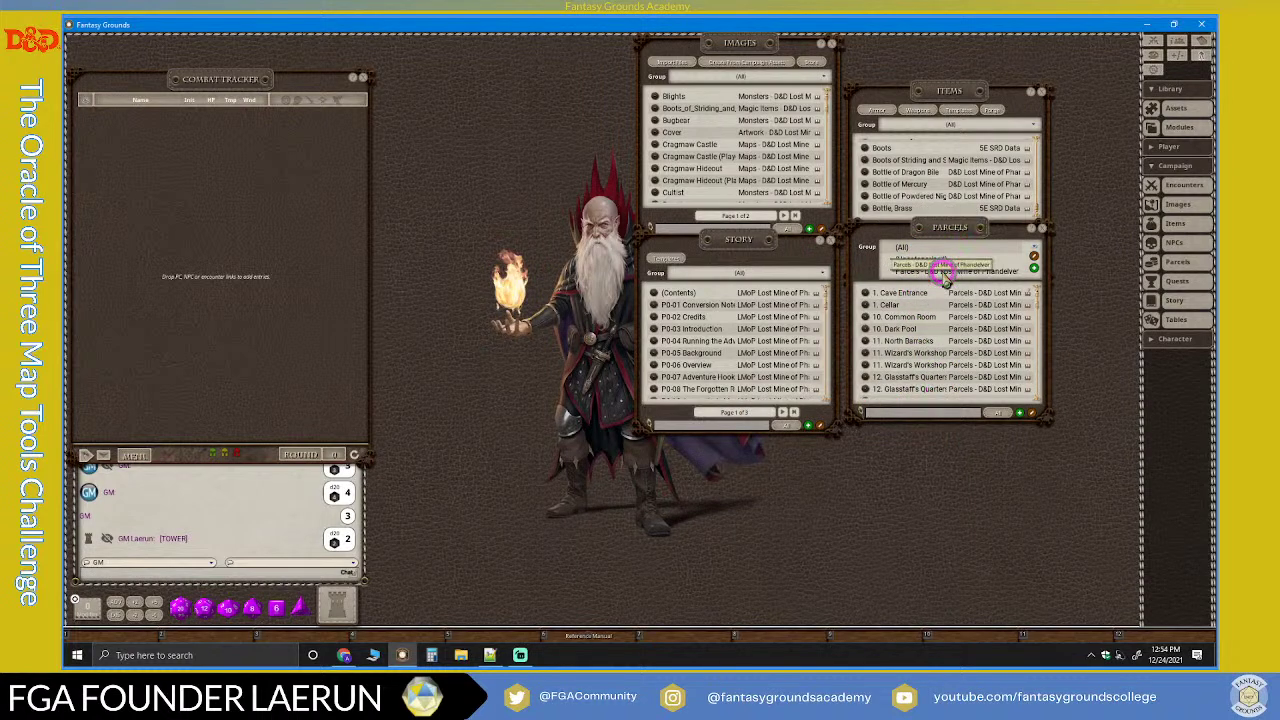
left_click(943, 271)
scroll(893, 368, "down", 3)
scroll(893, 368, "down", 8)
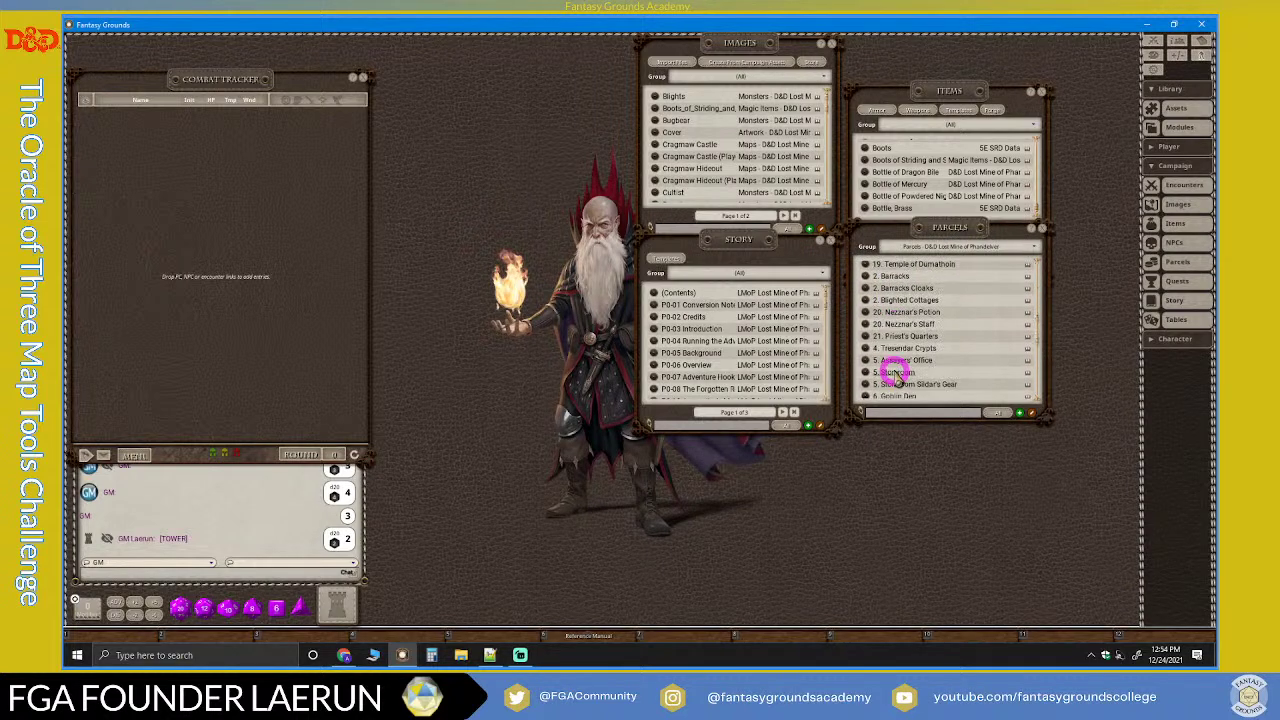
scroll(935, 340, "up", 8)
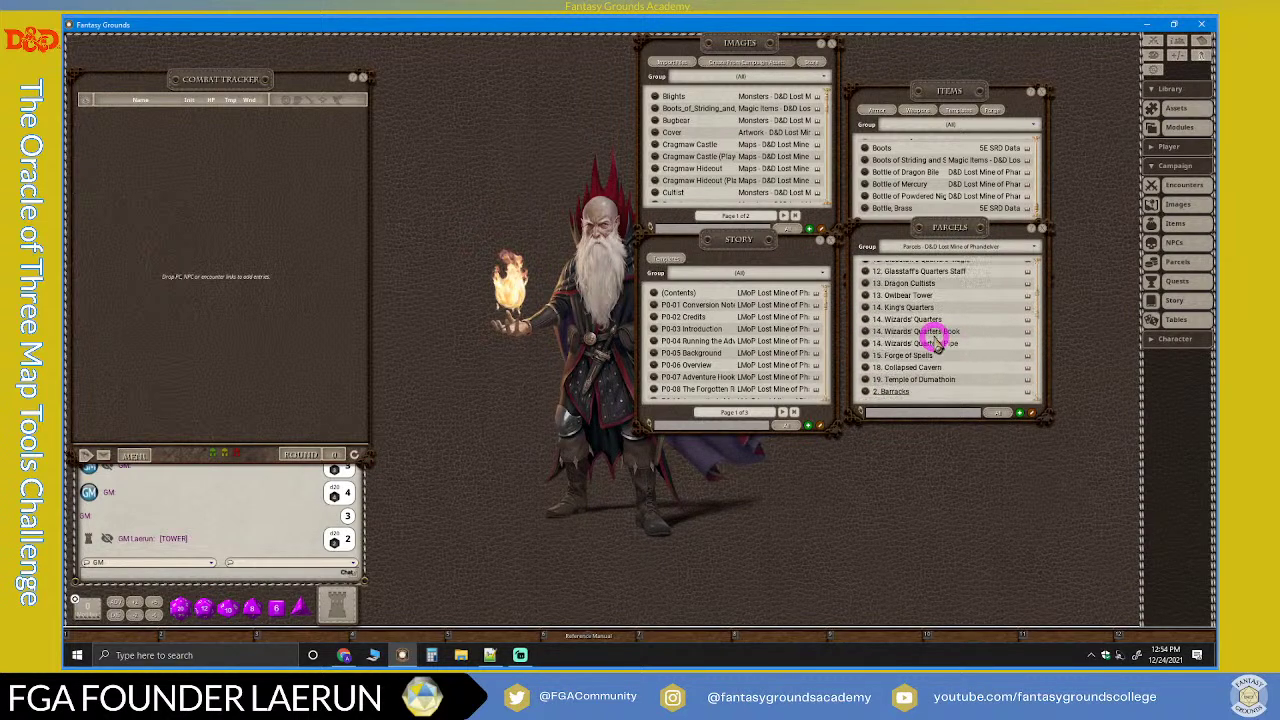
left_click(1043, 229)
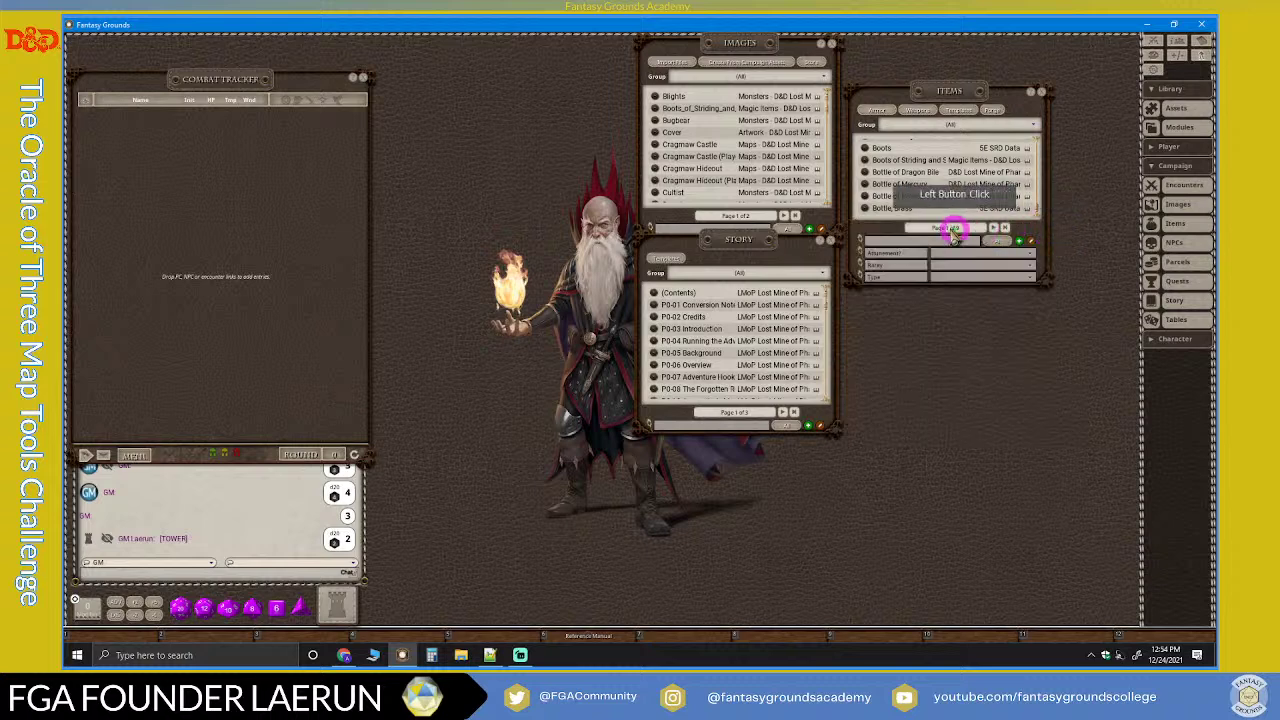
Step: Filter Story to LMoP Lost Mine of Phandelver and move it up-left
left_click(809, 279)
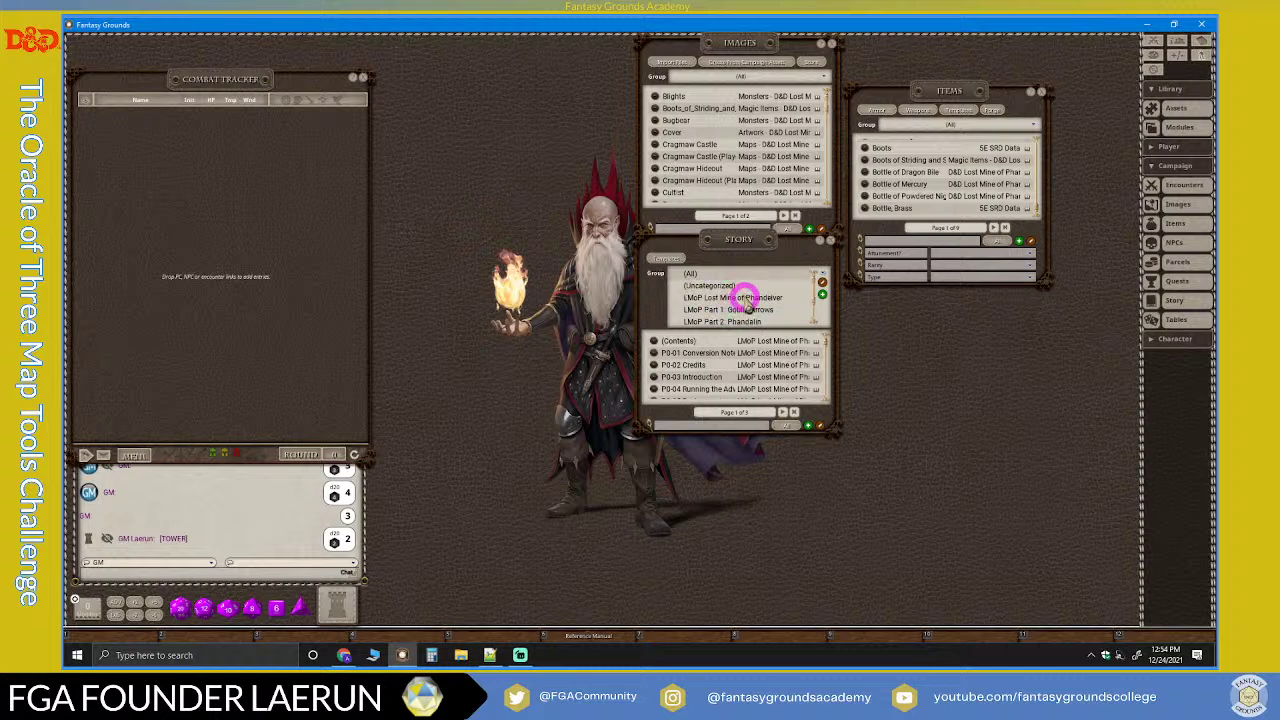
left_click(745, 298)
left_click_drag(721, 229, 491, 74)
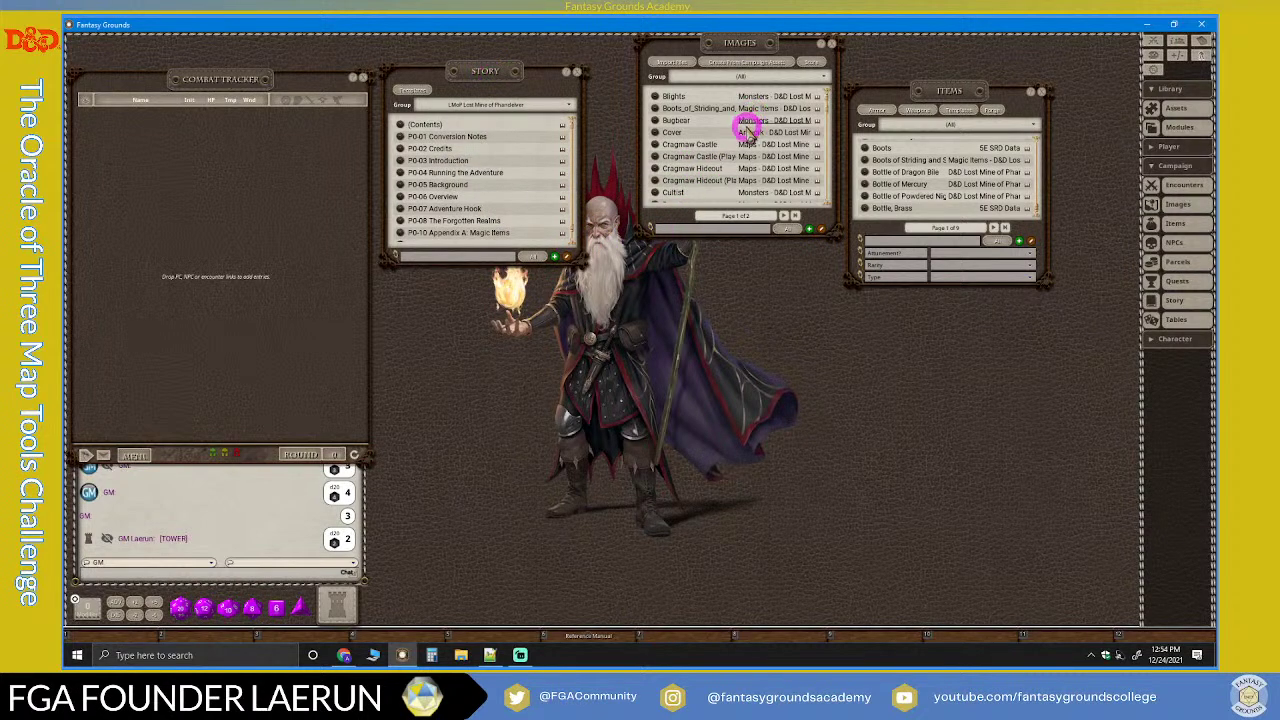
Step: Filter Images to Artwork - D&D Lost Mine of Phandelver and preview the What-Next artwork
left_click_drag(757, 49, 720, 73)
left_click(770, 105)
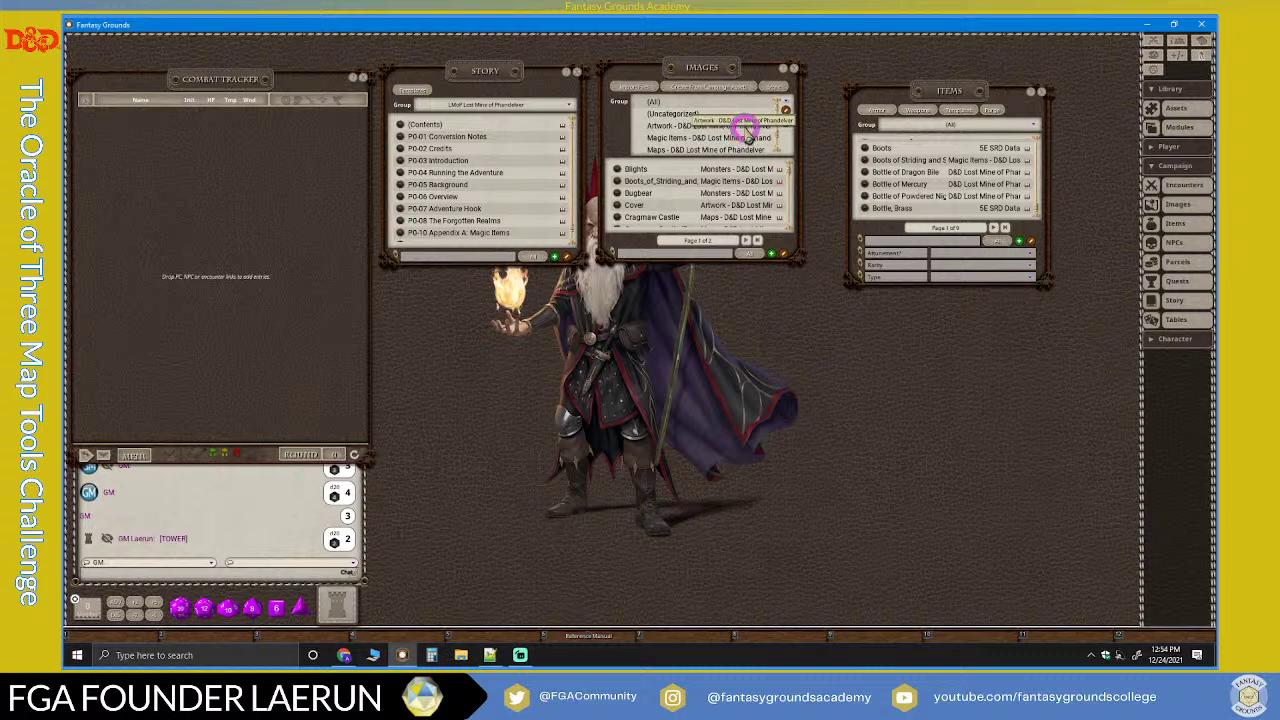
left_click(745, 127)
left_click(760, 103)
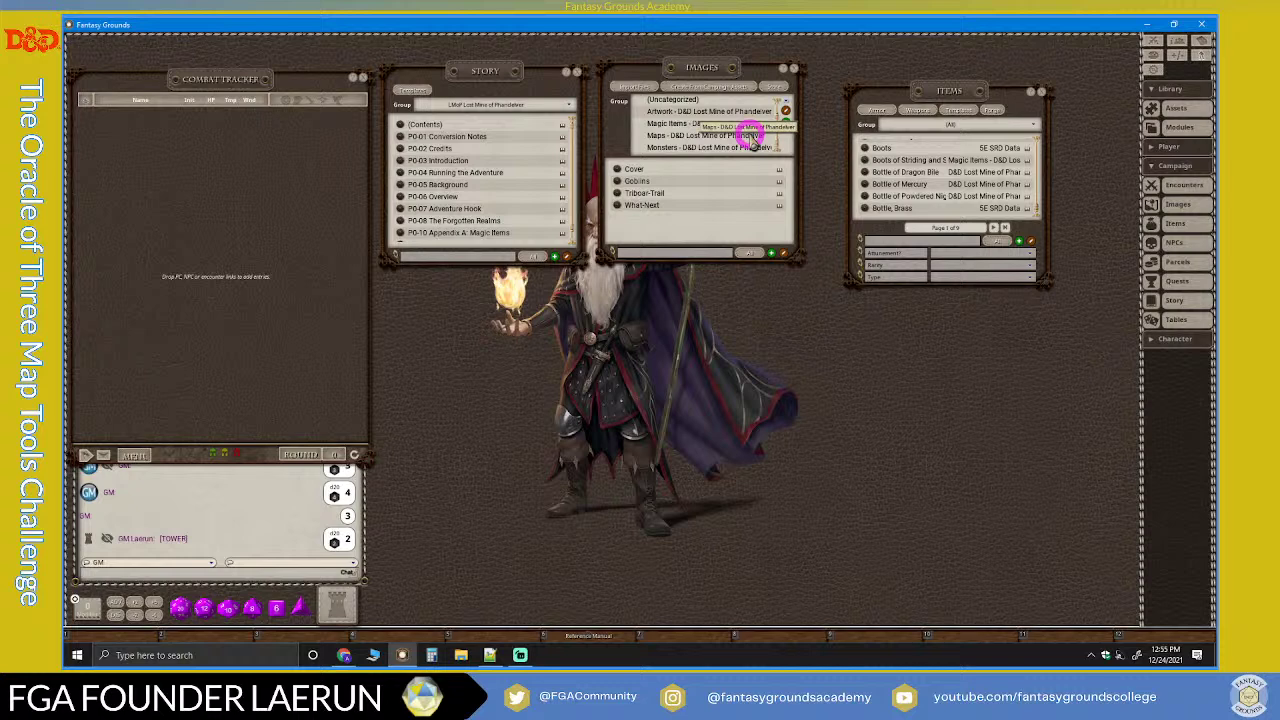
left_click(709, 111)
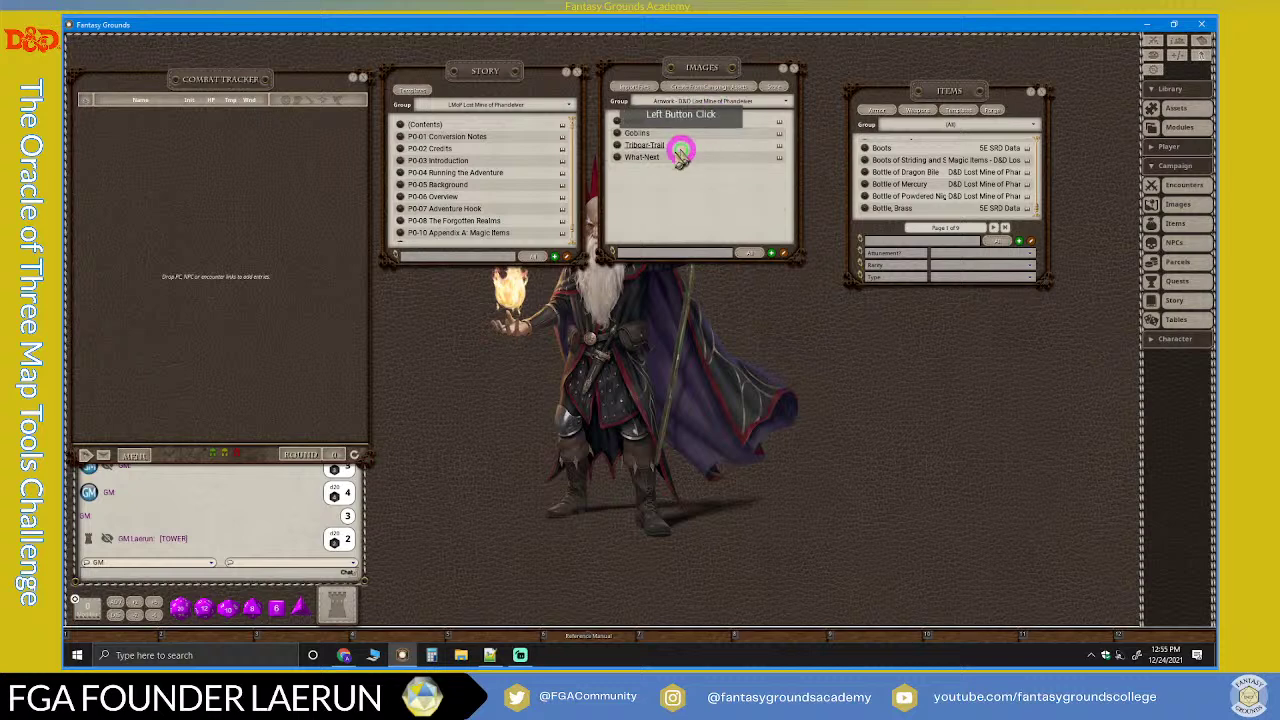
left_click(618, 160)
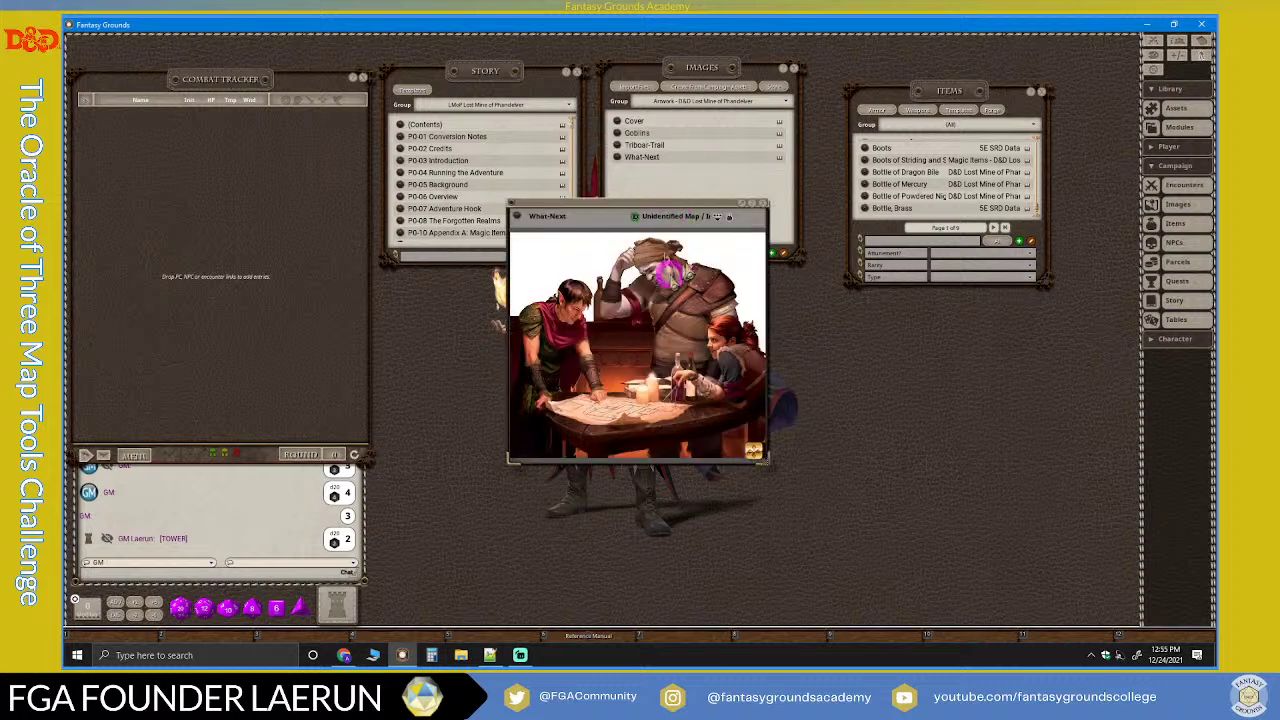
left_click(766, 207)
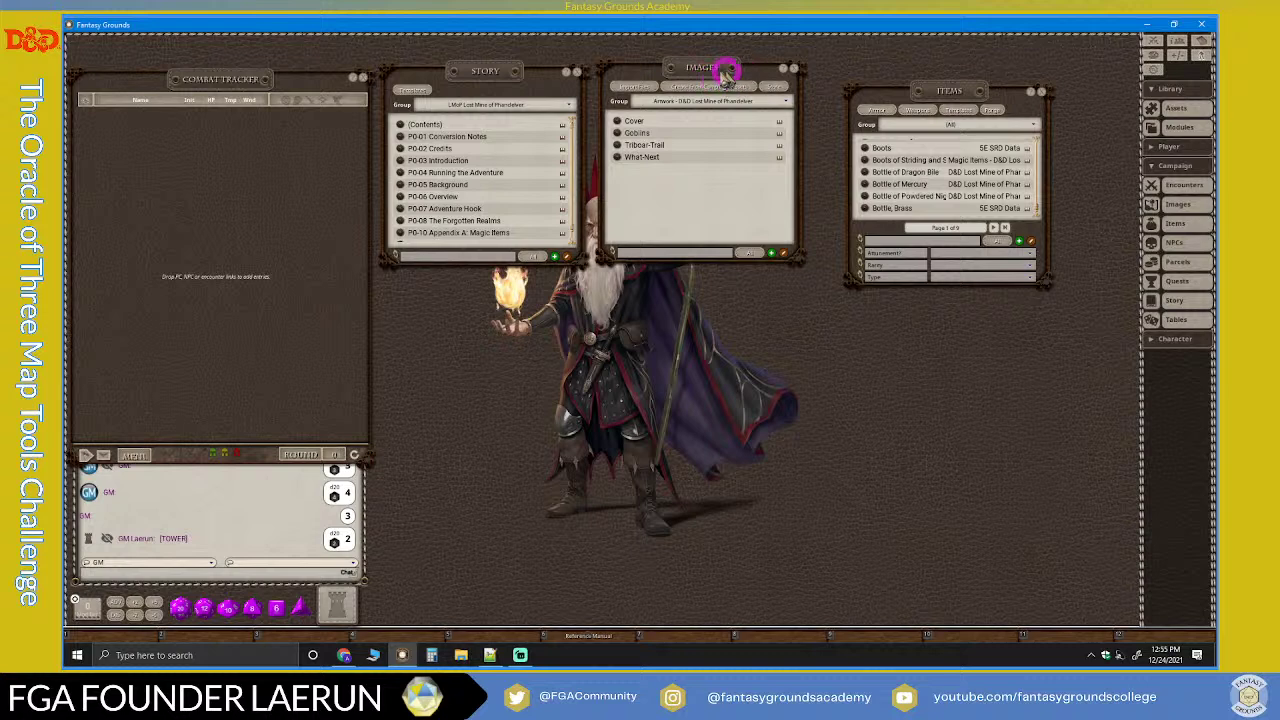
Step: Move Images over Story and Items up-left, then open the armor reference table
left_click_drag(704, 68, 495, 125)
left_click_drag(971, 94, 751, 64)
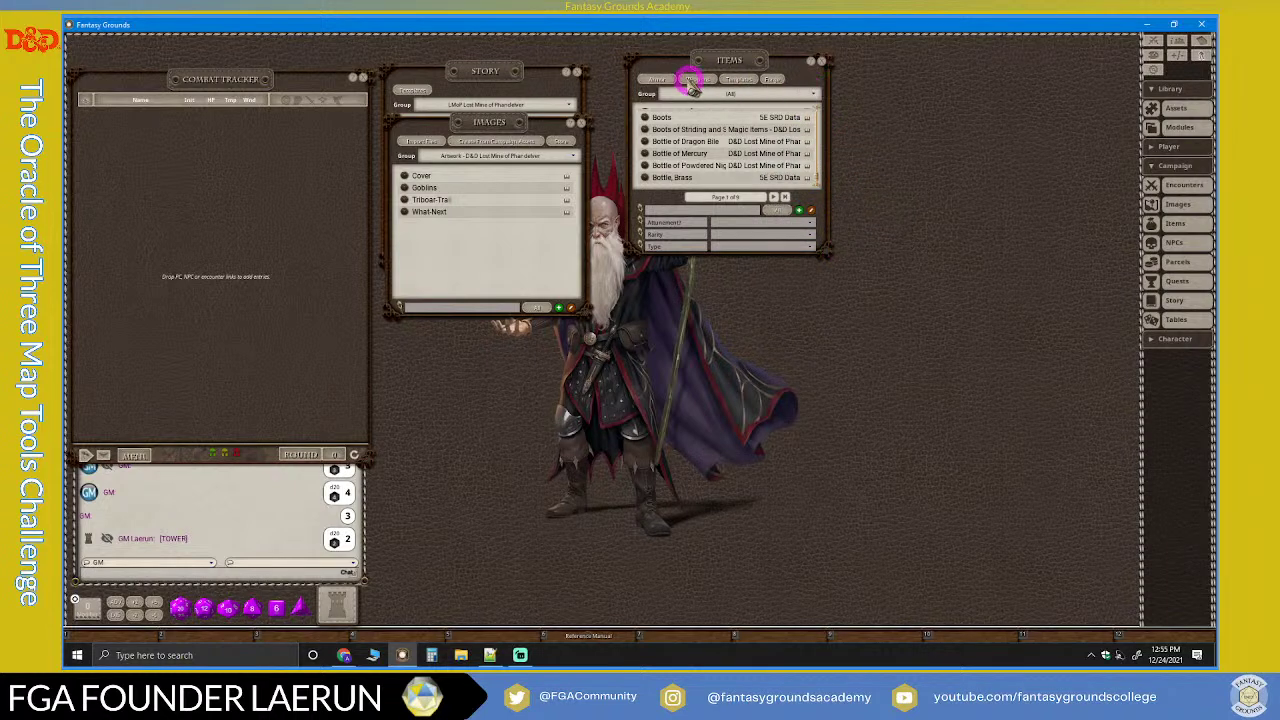
left_click(658, 80)
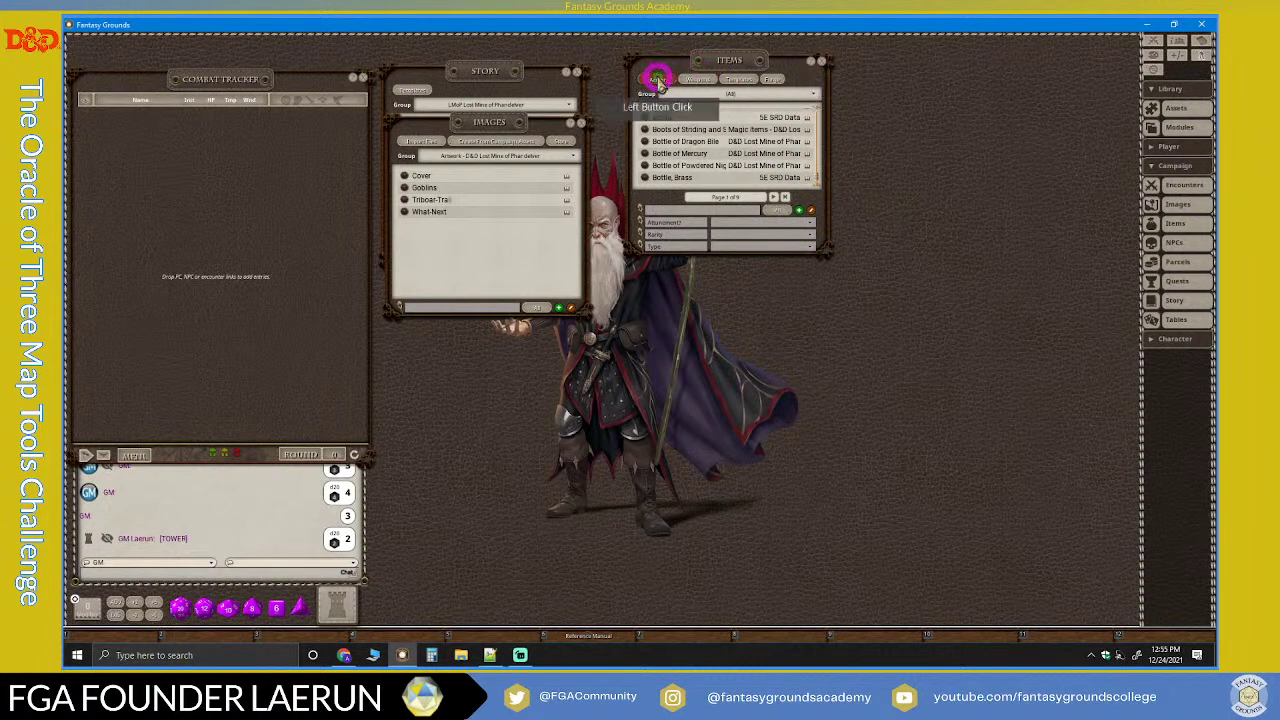
Step: Close the Item Templates, Weapons and Armor tables and the Items list after filtering to Lost Mine of Phandelver
left_click(700, 82)
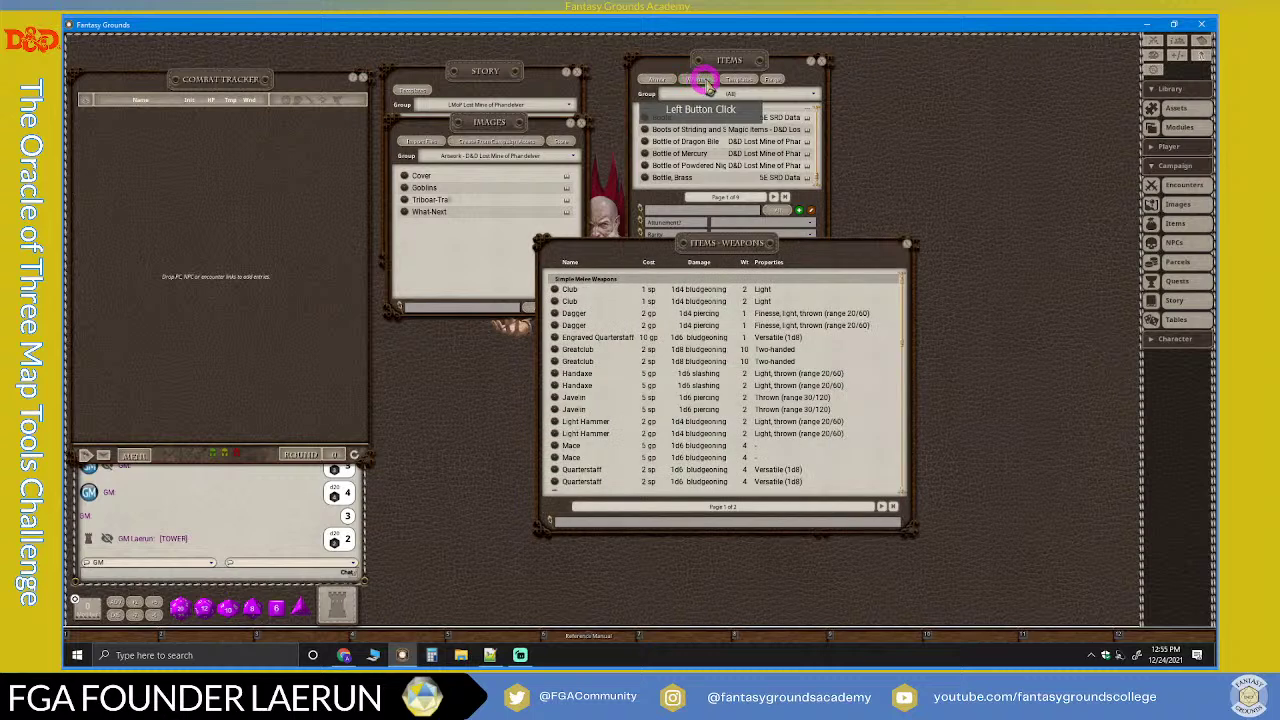
left_click(737, 79)
left_click(736, 232)
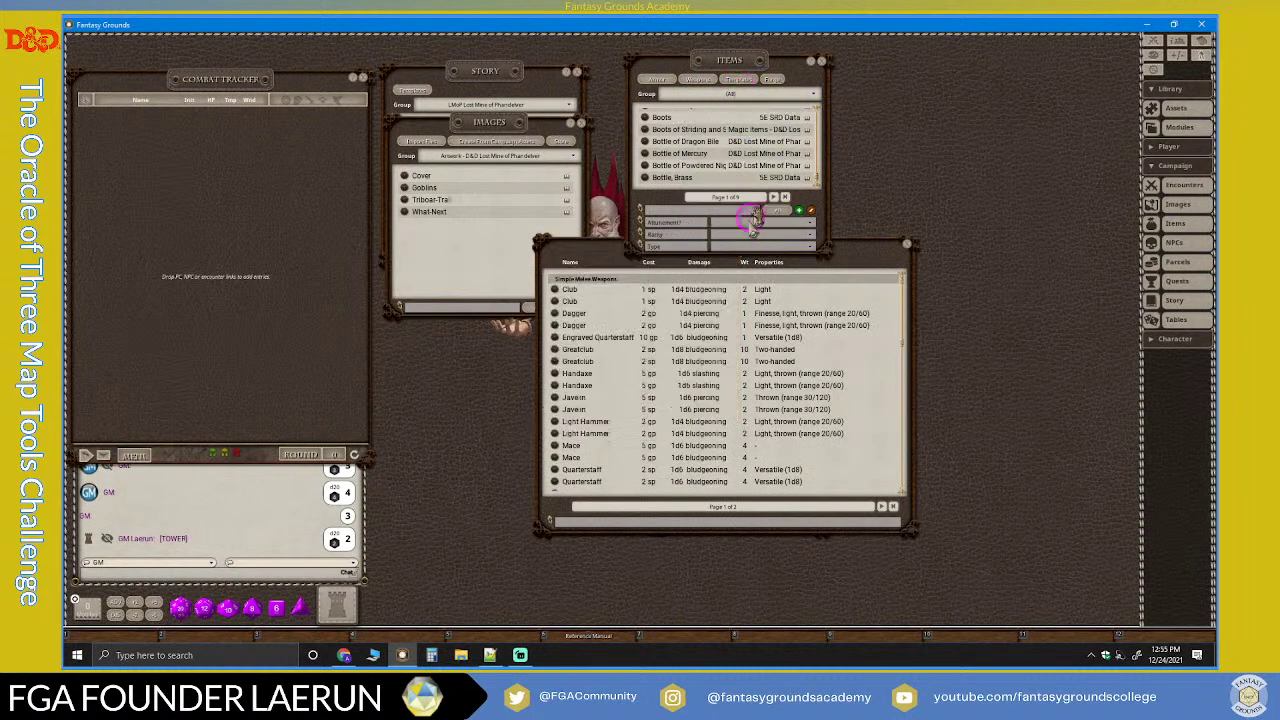
left_click(907, 245)
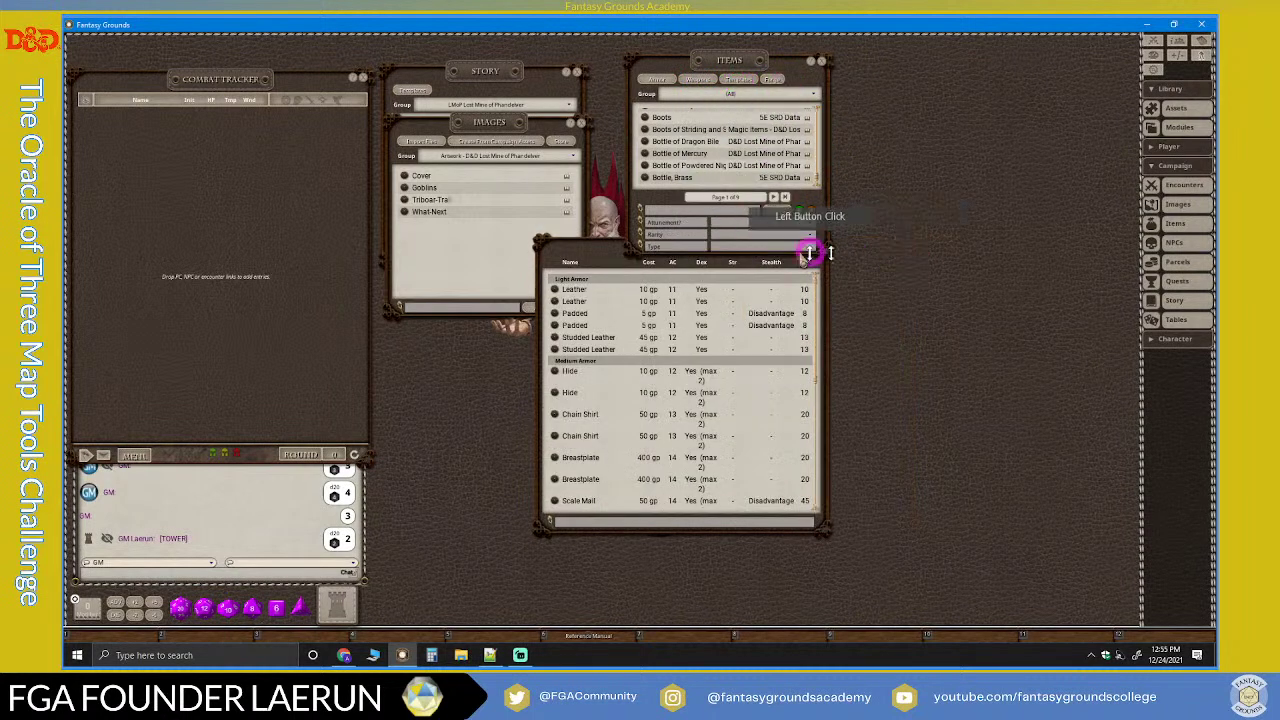
left_click(819, 247)
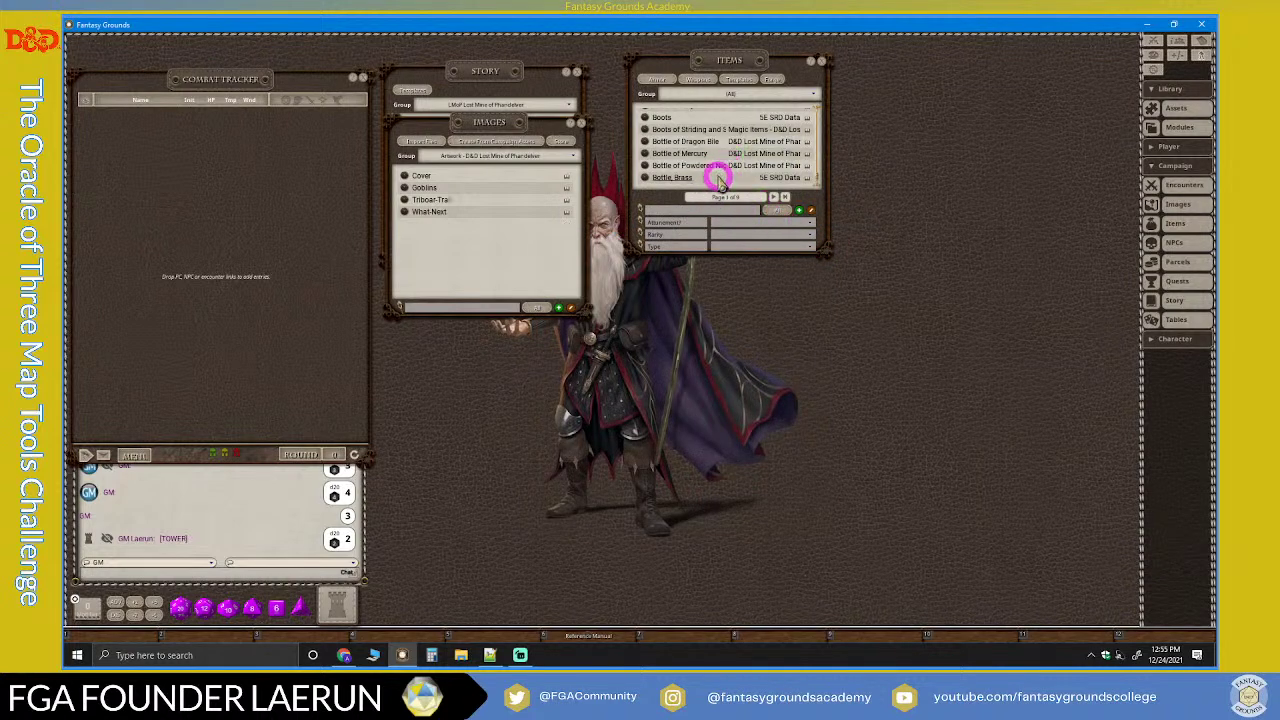
left_click(760, 97)
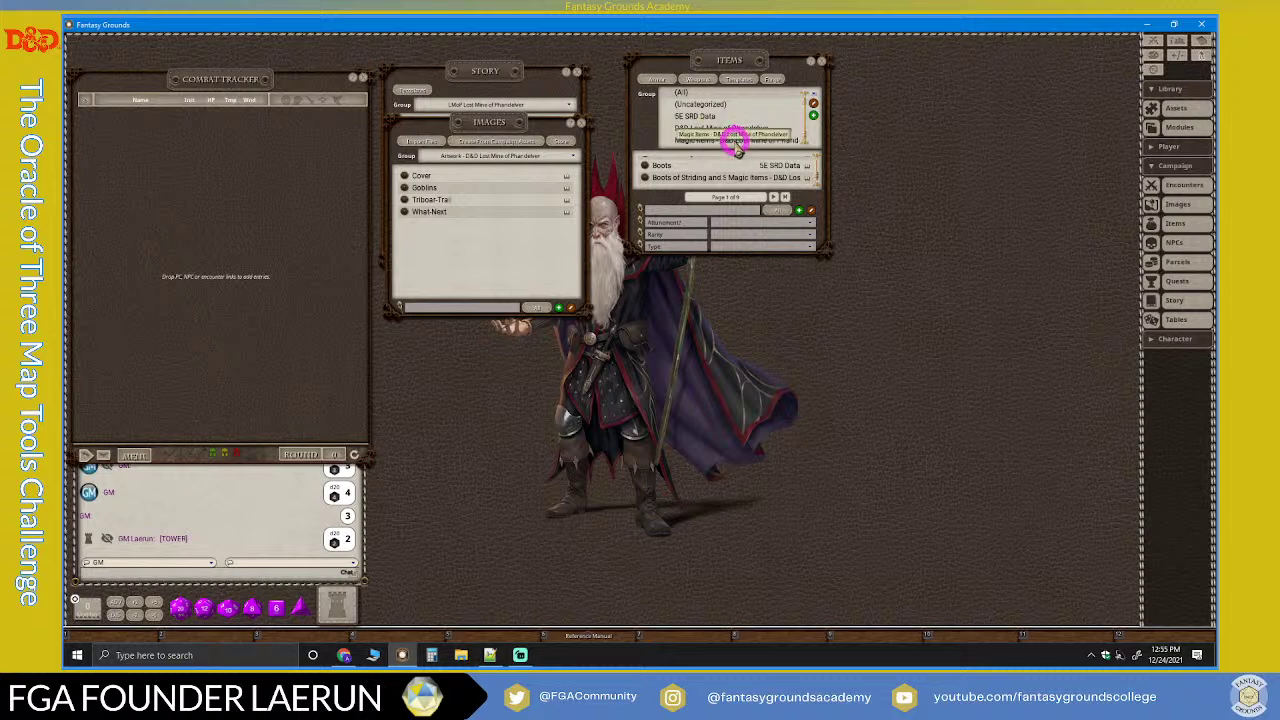
left_click(742, 130)
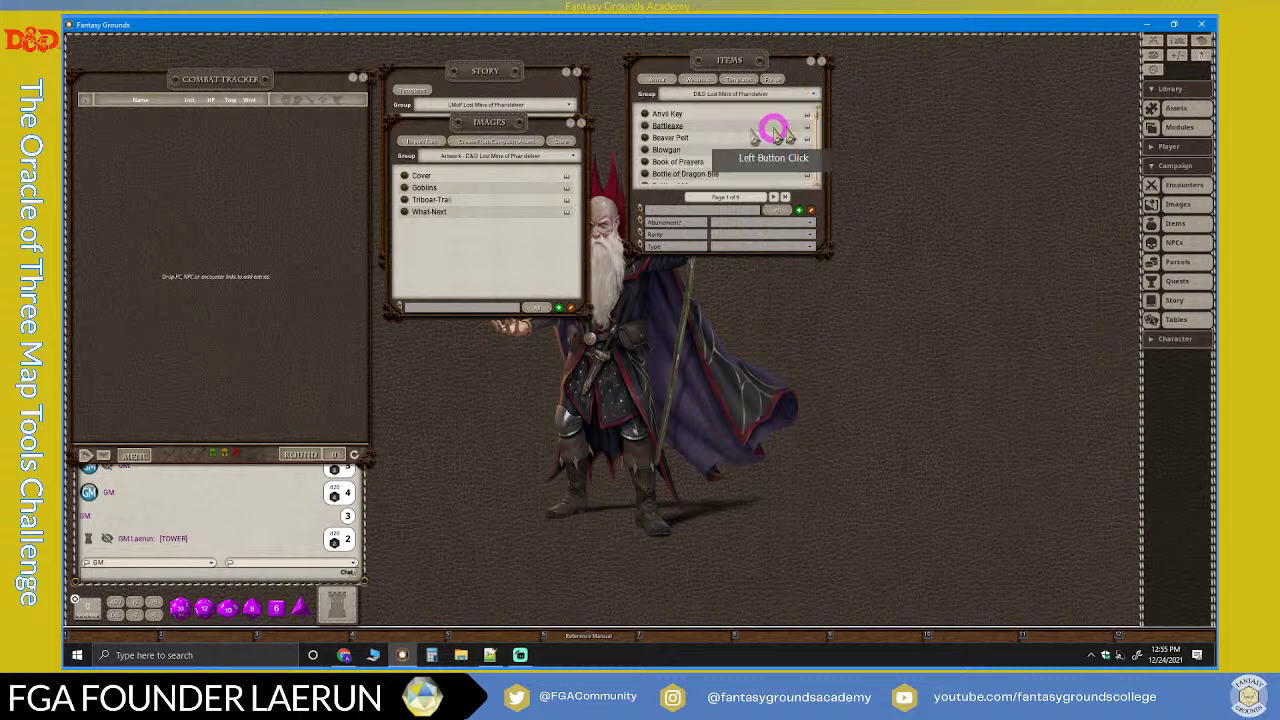
scroll(767, 133, "down", 10)
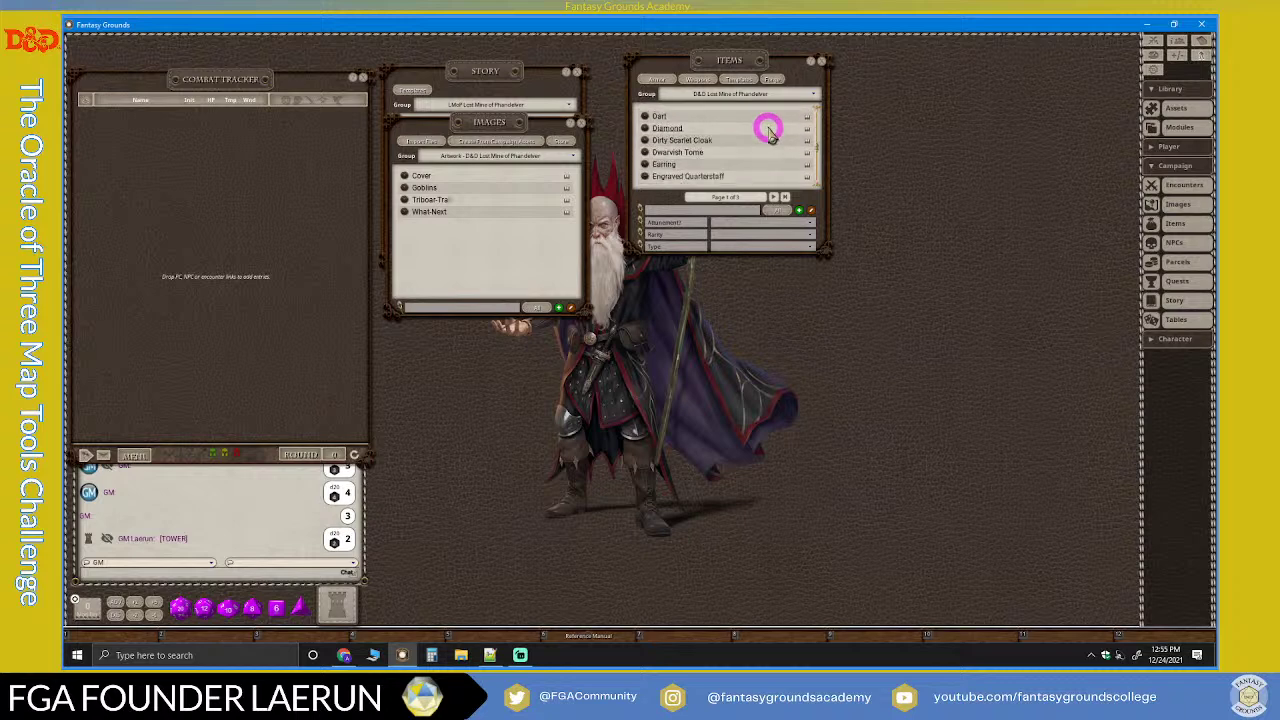
left_click(822, 66)
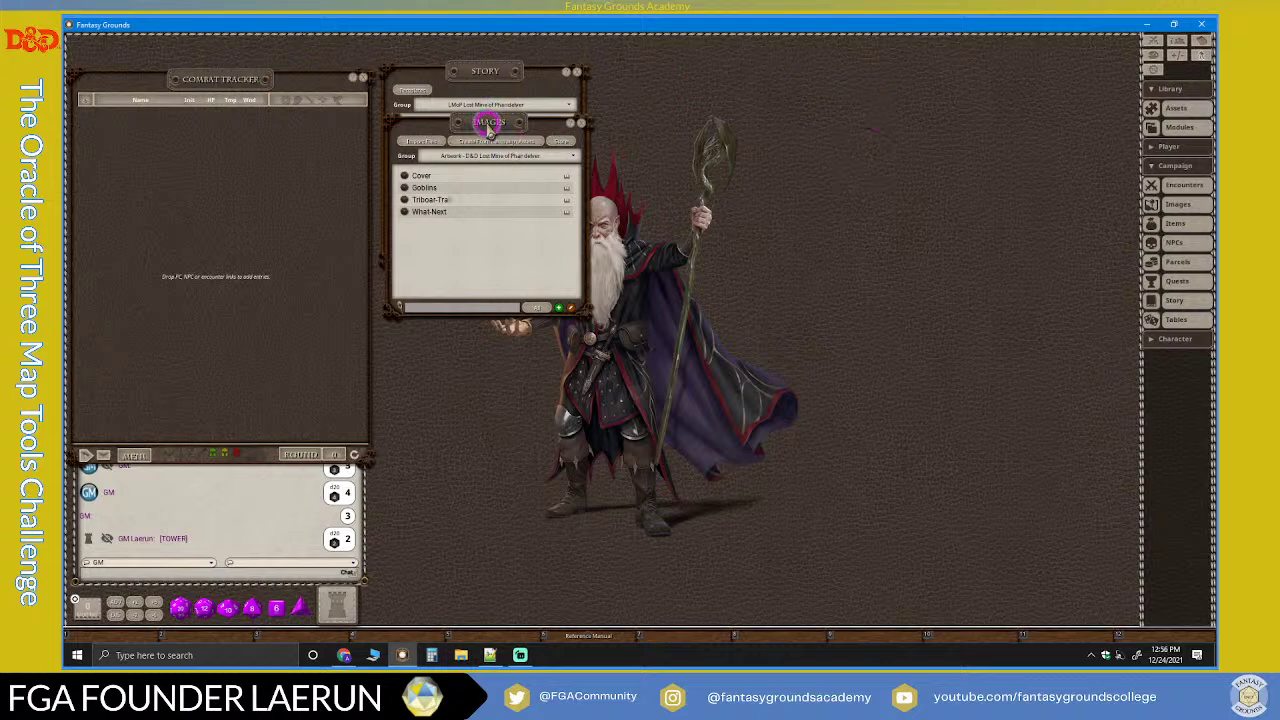
Step: Close the Images list and the Story list
left_click_drag(489, 127, 486, 140)
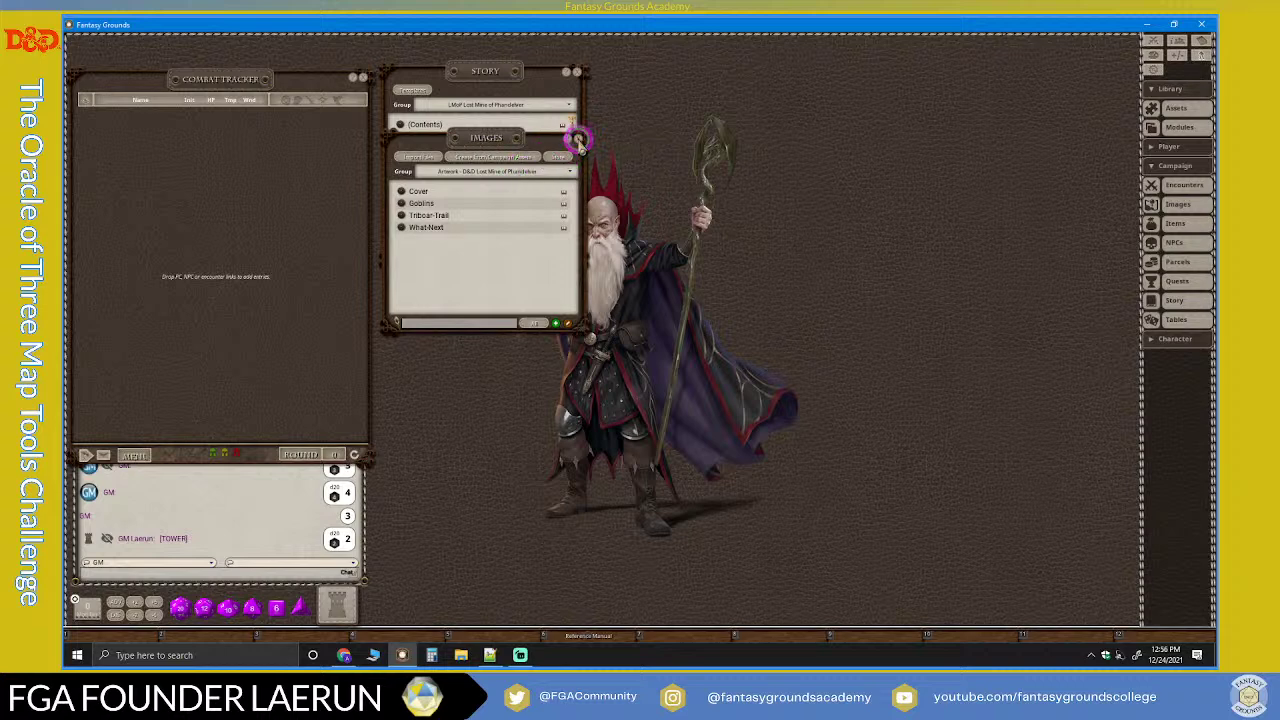
left_click(578, 141)
left_click(577, 71)
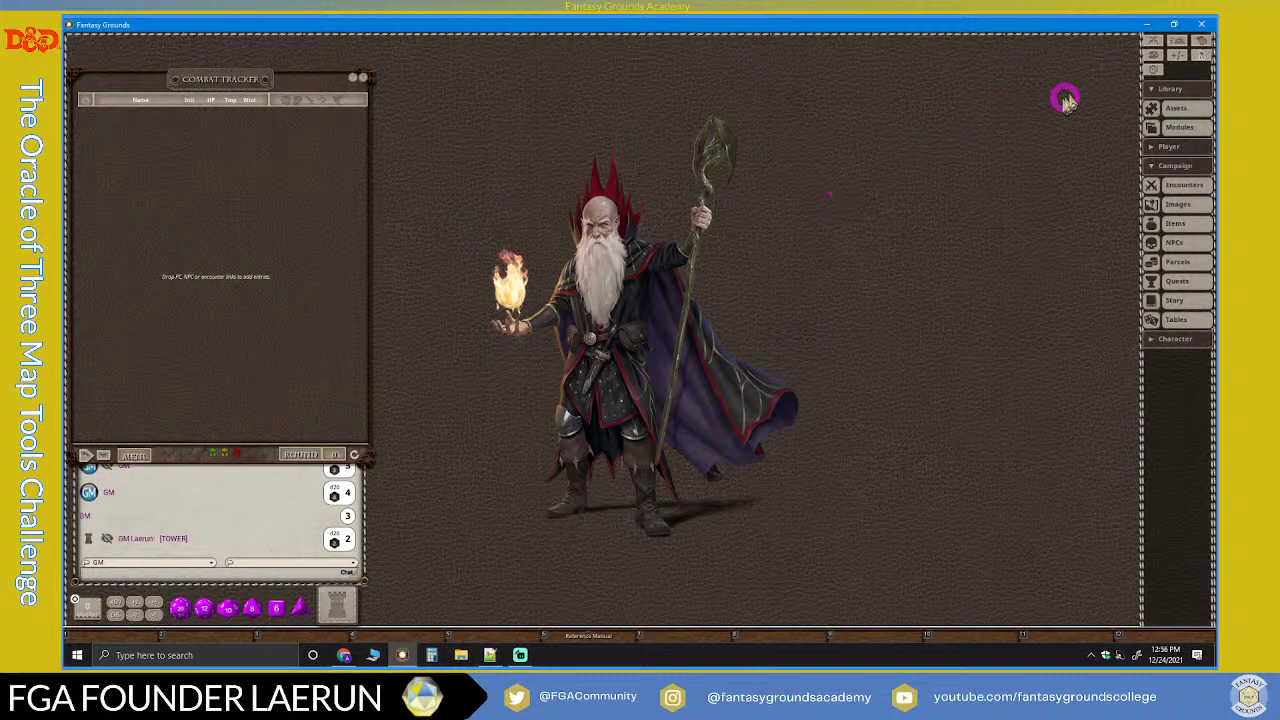
Step: Open the Party Sheet centre-left and bring up Character Selection from the Player sidebar section
left_click(1180, 42)
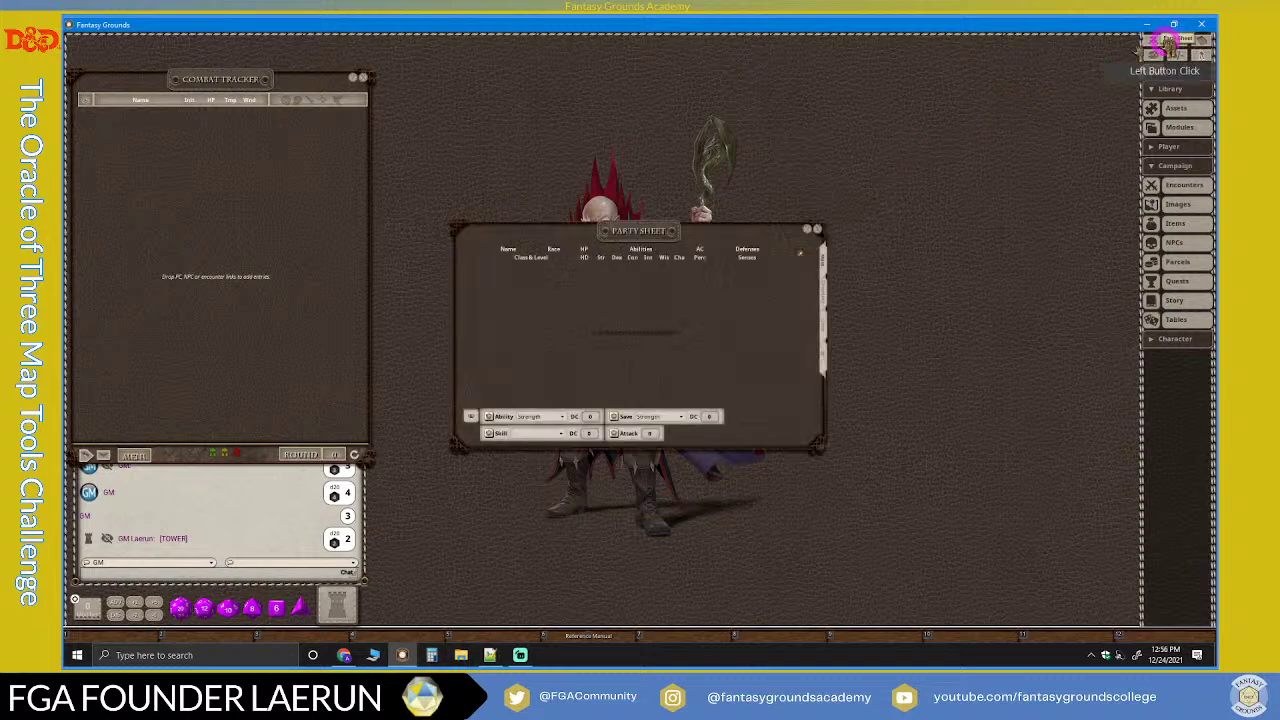
left_click_drag(655, 218, 681, 209)
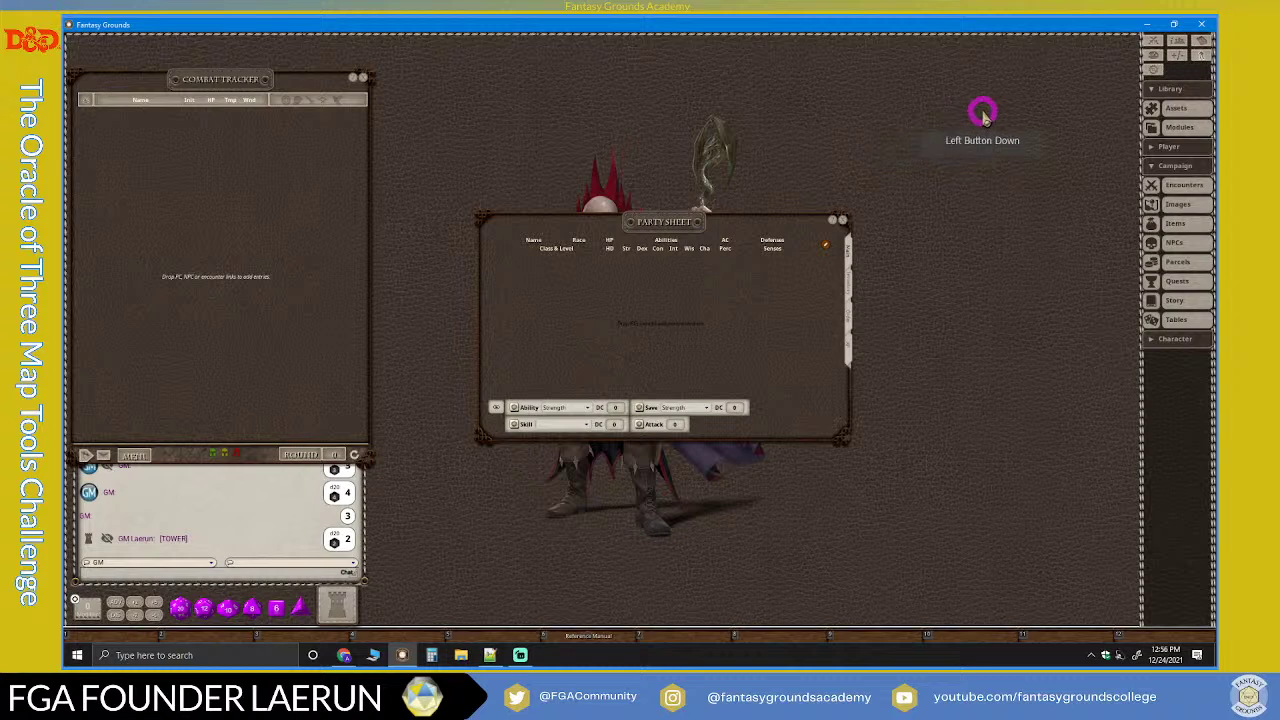
left_click_drag(697, 218, 952, 74)
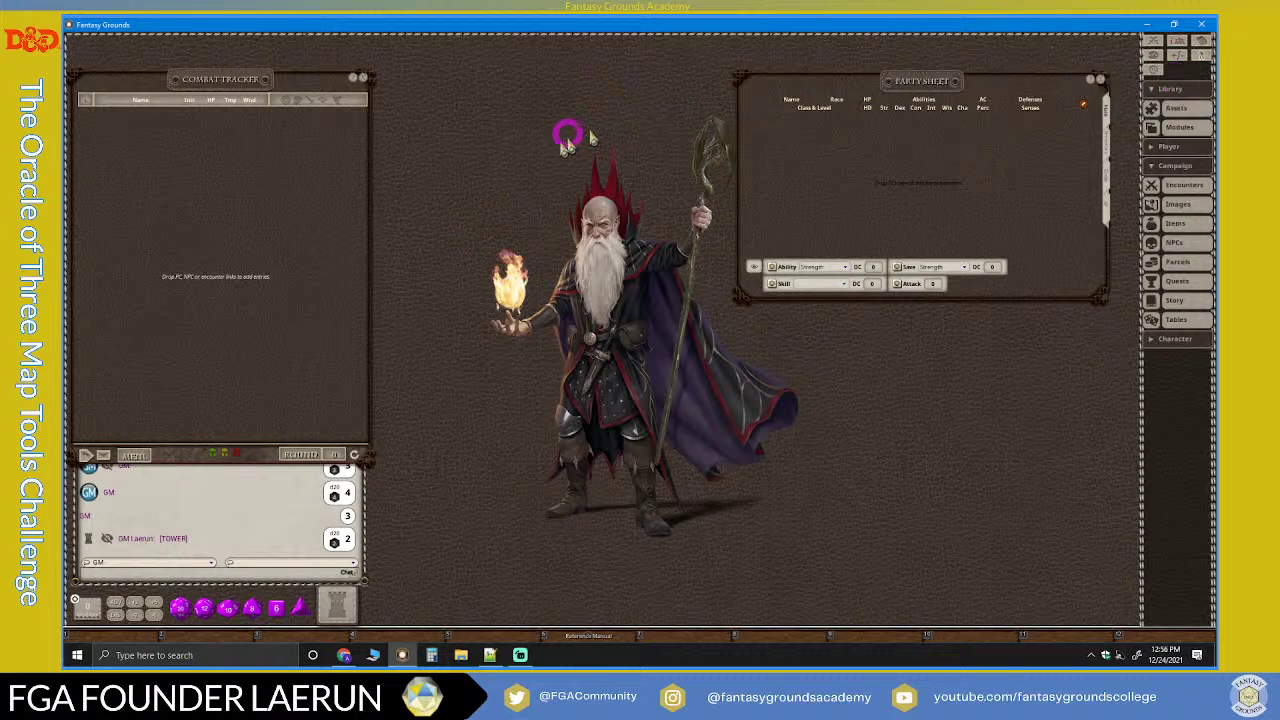
left_click_drag(944, 88, 592, 101)
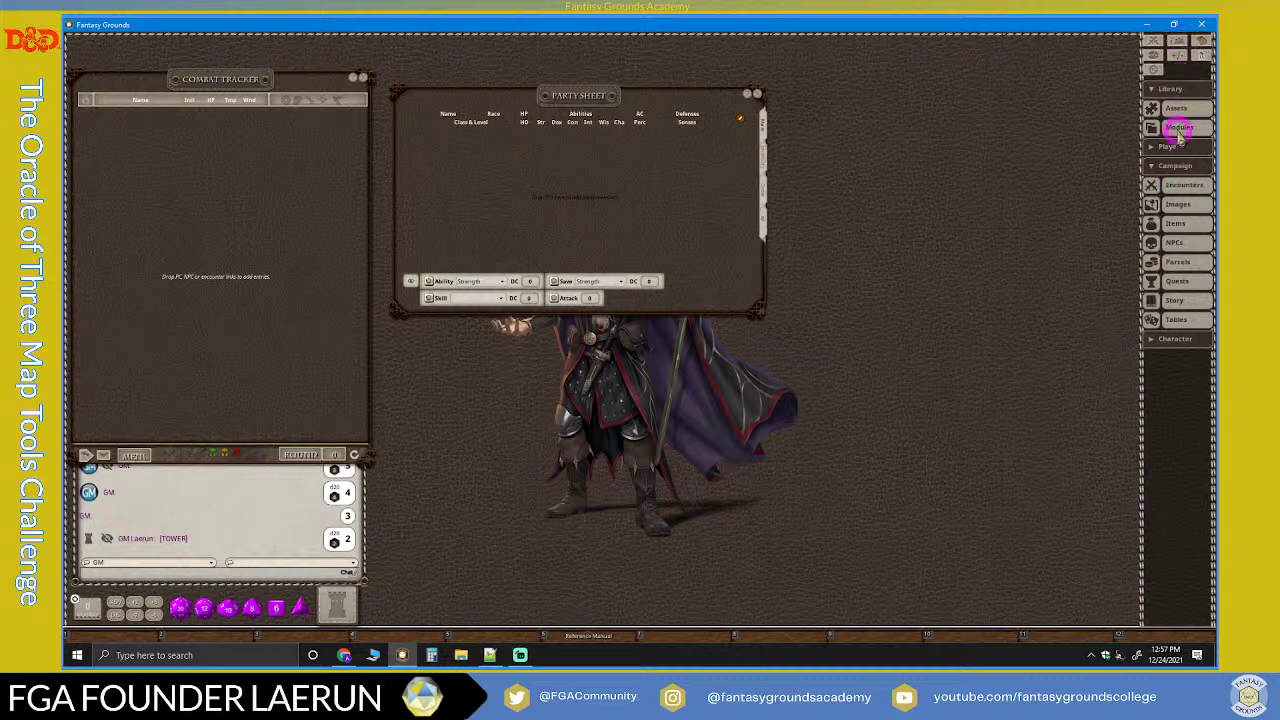
left_click(1170, 166)
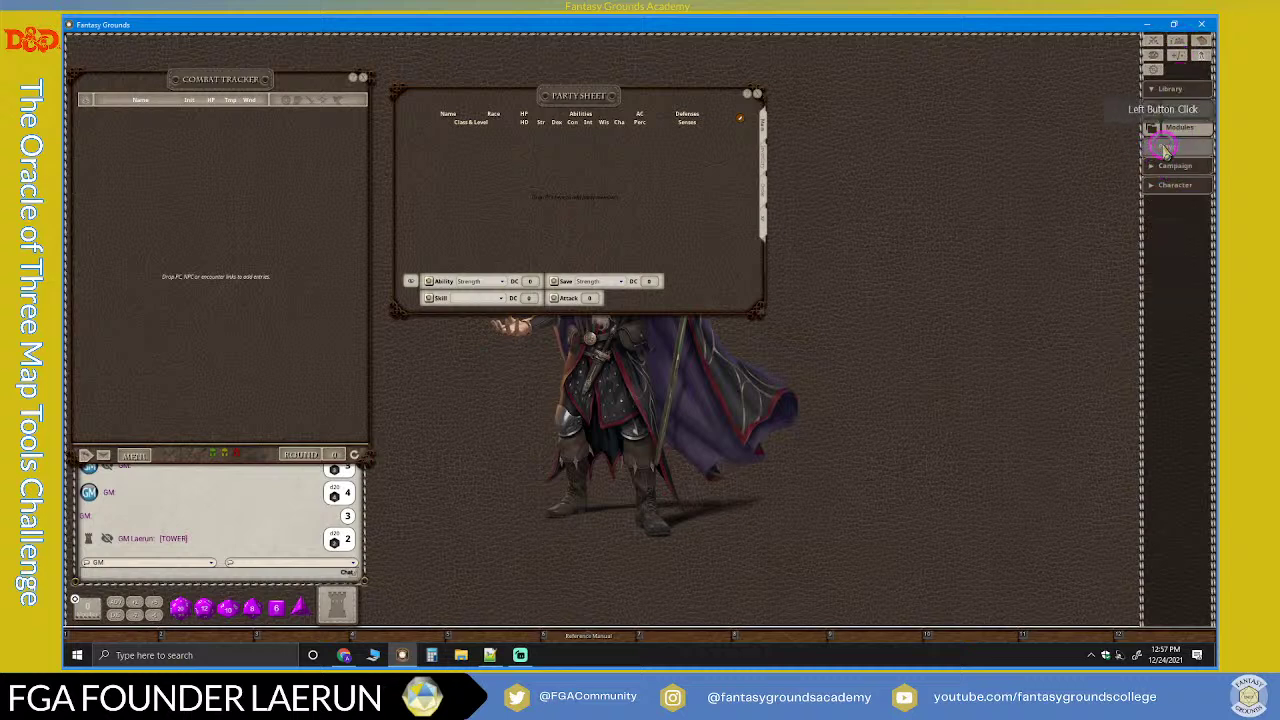
left_click(1162, 147)
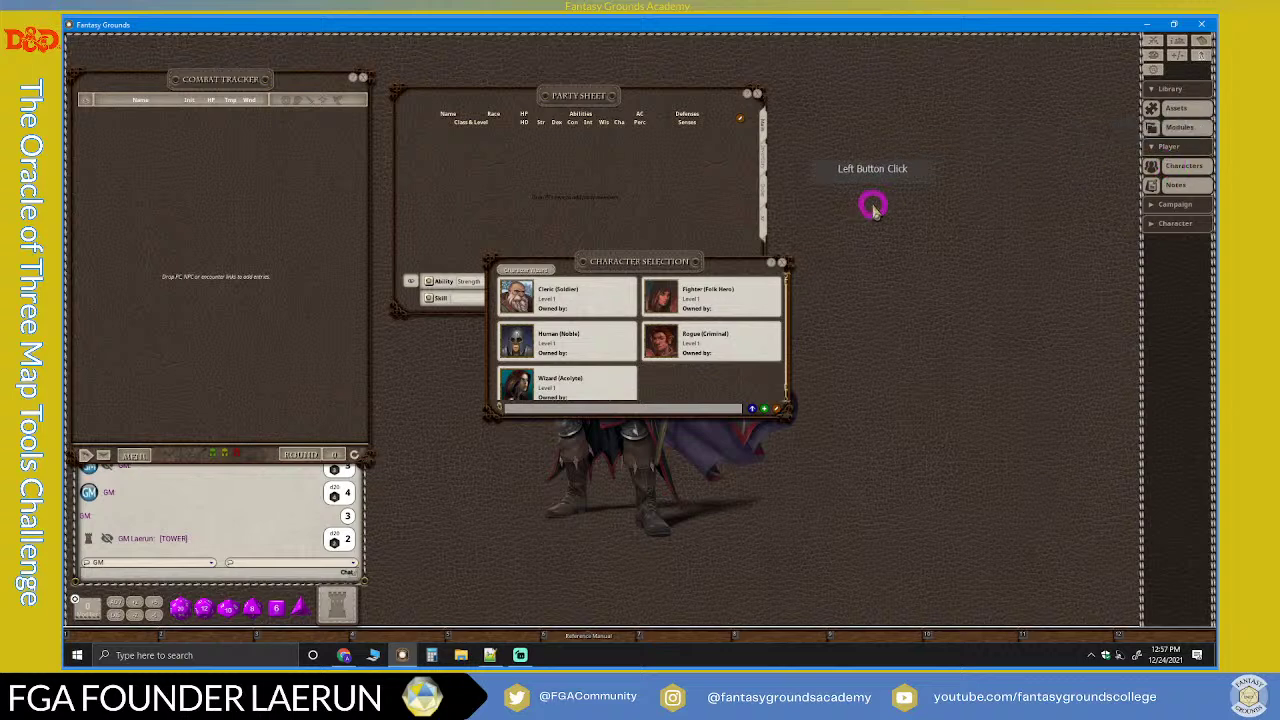
left_click_drag(617, 258, 515, 92)
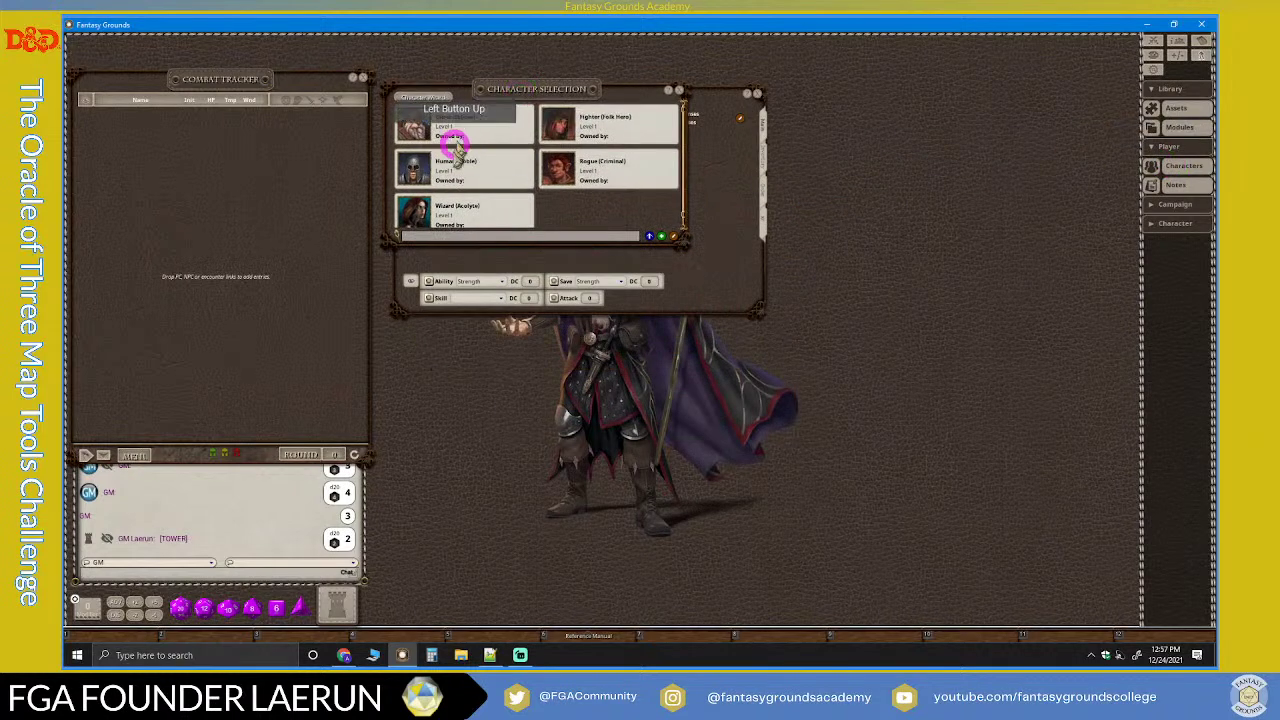
Step: Add the Cleric, Human, Wizard, Fighter and Rogue to the Combat Tracker
left_click_drag(416, 125, 248, 143)
left_click_drag(418, 172, 223, 163)
left_click_drag(400, 177, 251, 206)
left_click_drag(543, 108, 283, 206)
left_click_drag(560, 166, 255, 238)
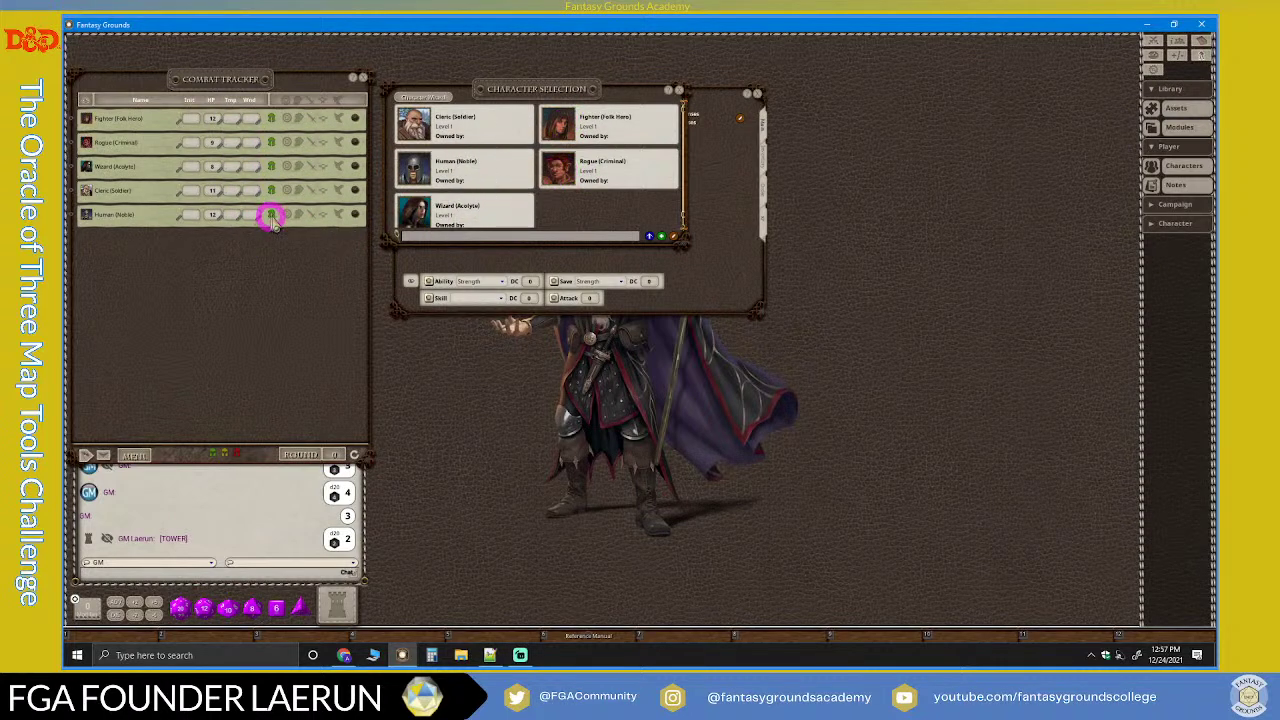
Step: Close Character Selection and add the player characters to the party sheet
left_click(678, 92)
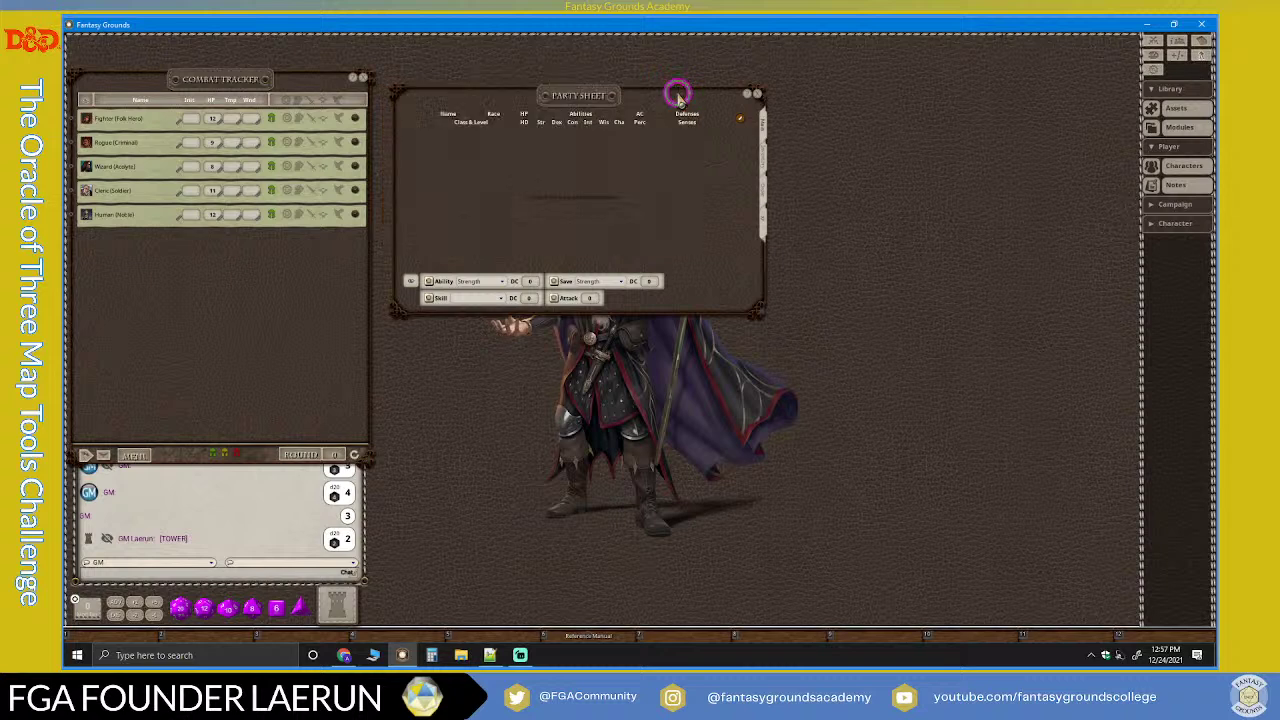
left_click(763, 127)
left_click(527, 156)
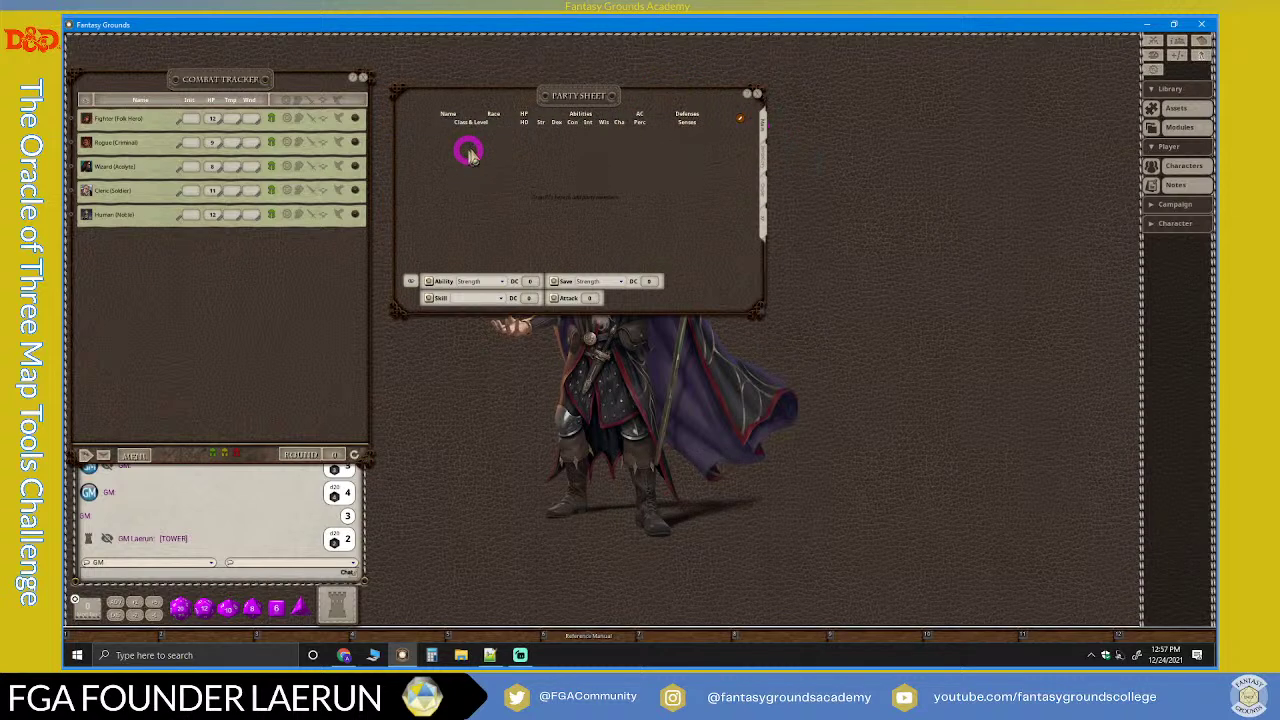
left_click_drag(503, 90, 494, 86)
left_click_drag(356, 119, 438, 250)
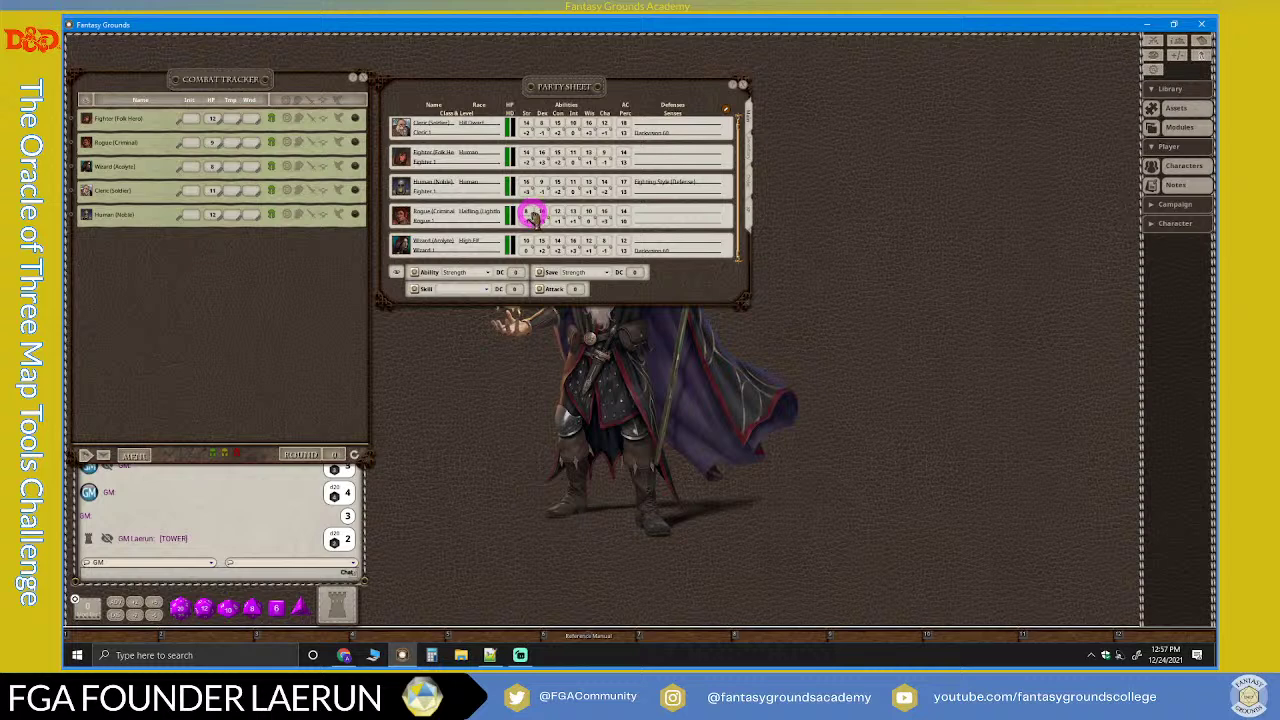
Step: Enlarge the party sheet and view its Inventory, then its Order tab
scroll(533, 216, "up", 1)
left_click_drag(750, 303, 769, 349)
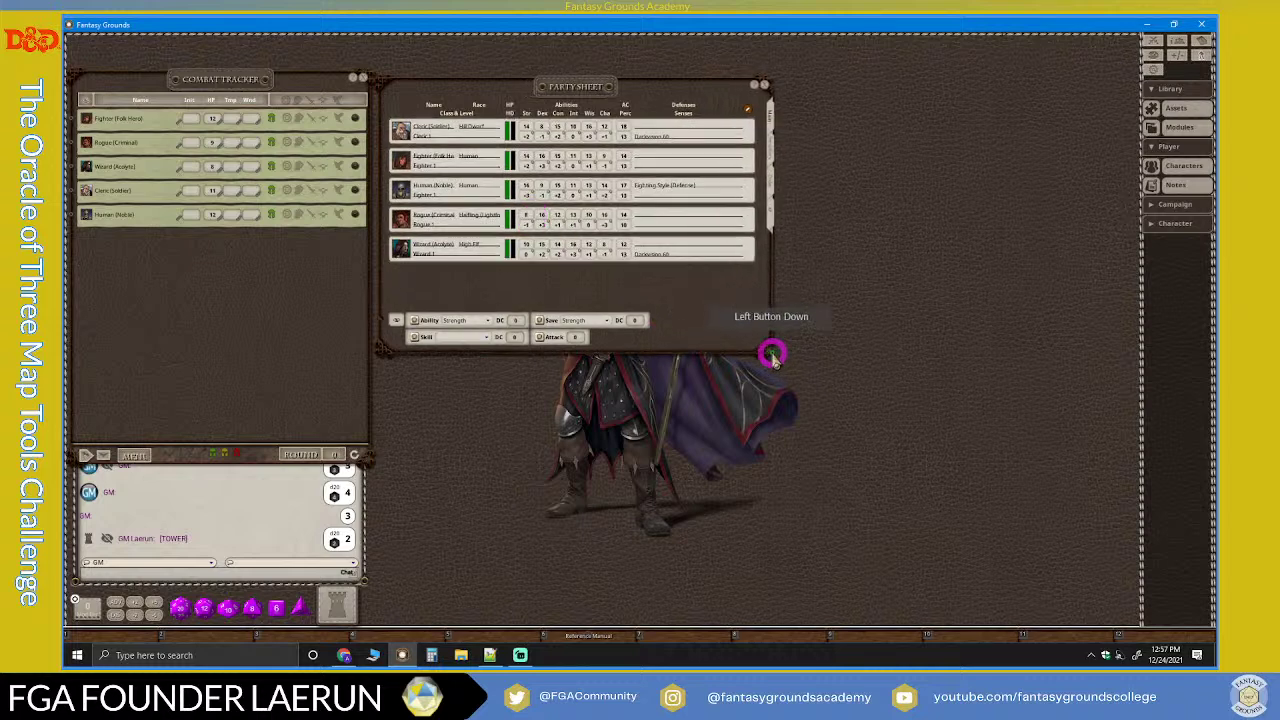
left_click(772, 150)
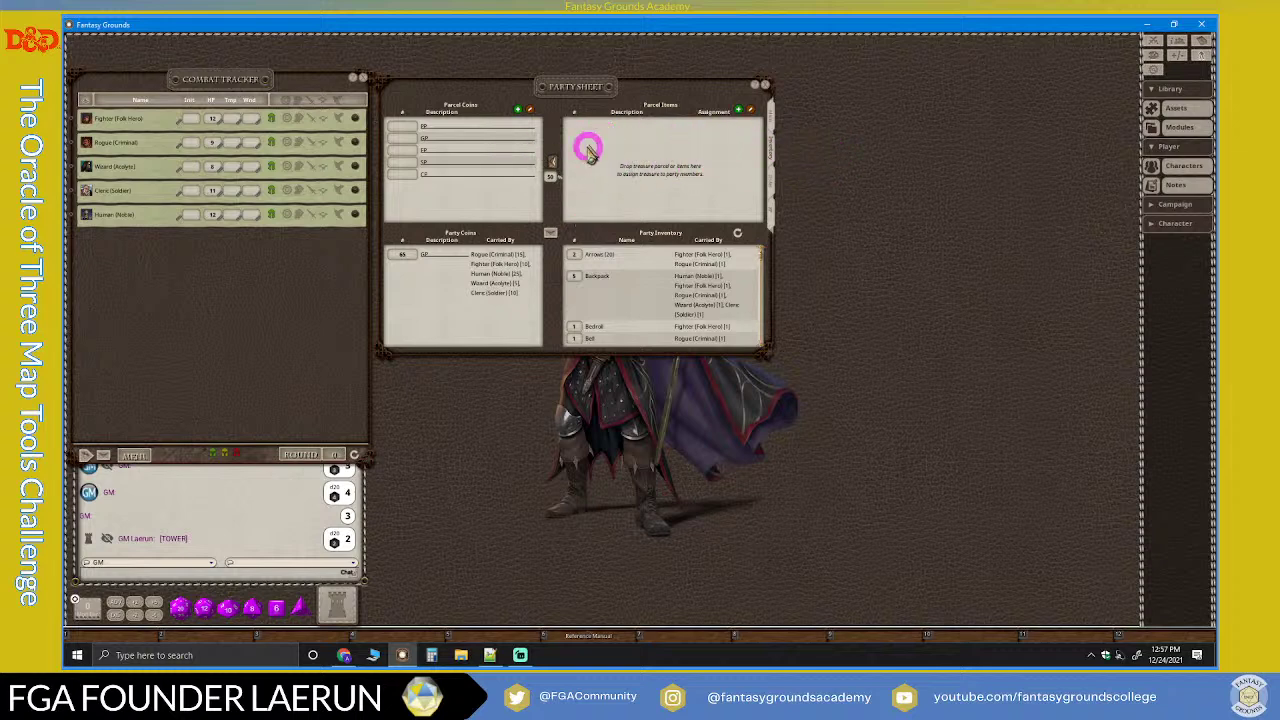
left_click(775, 183)
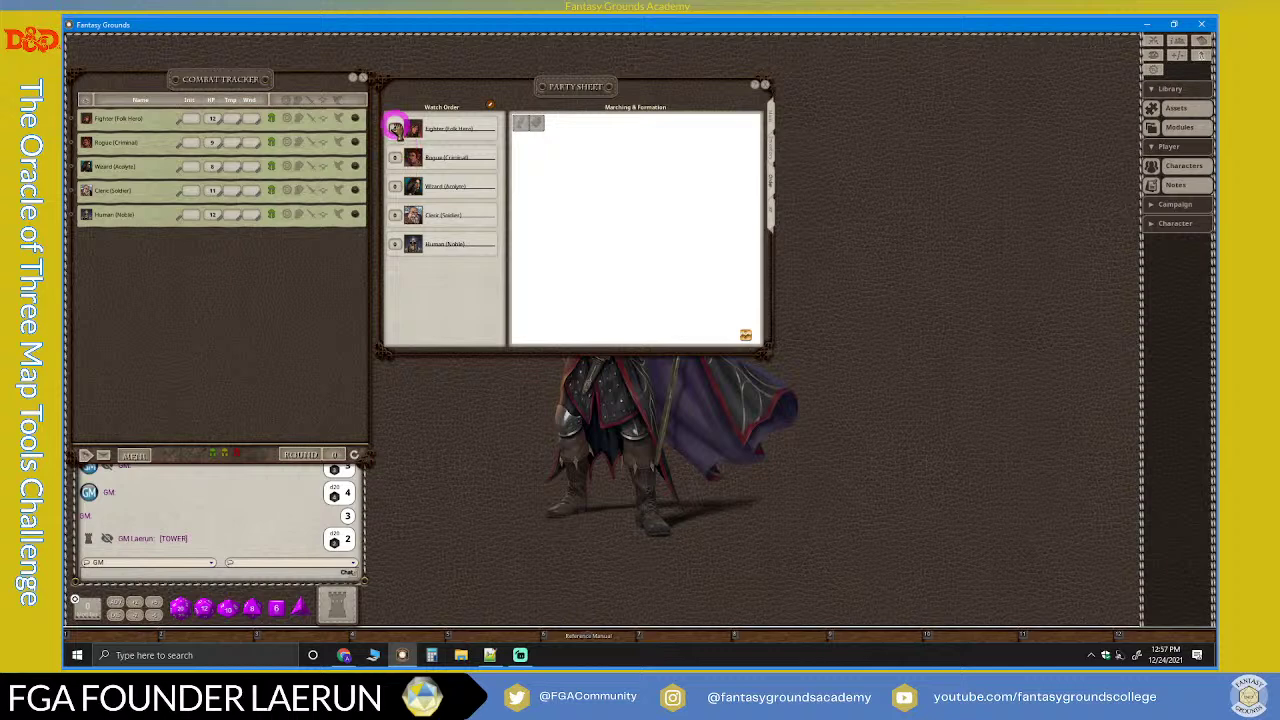
Step: Set a first grid on the Marching & Formation area and enlarge the party sheet
left_click_drag(443, 225, 648, 210)
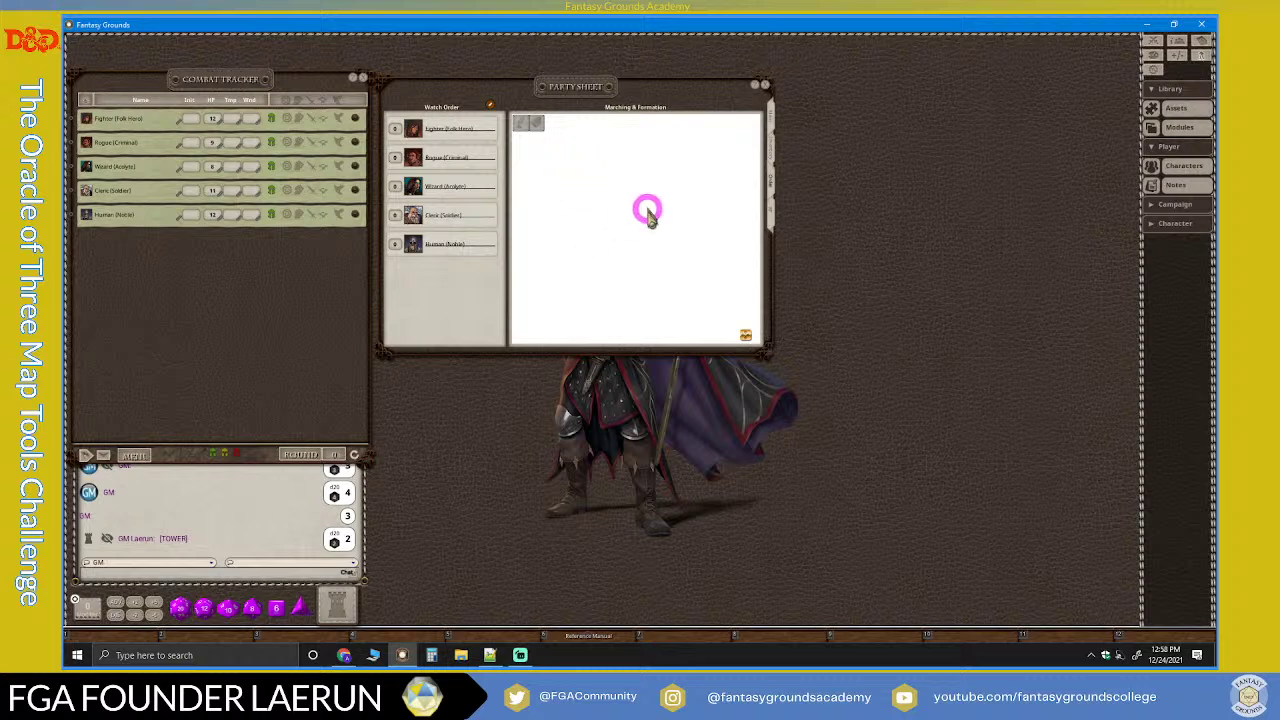
right_click(597, 189)
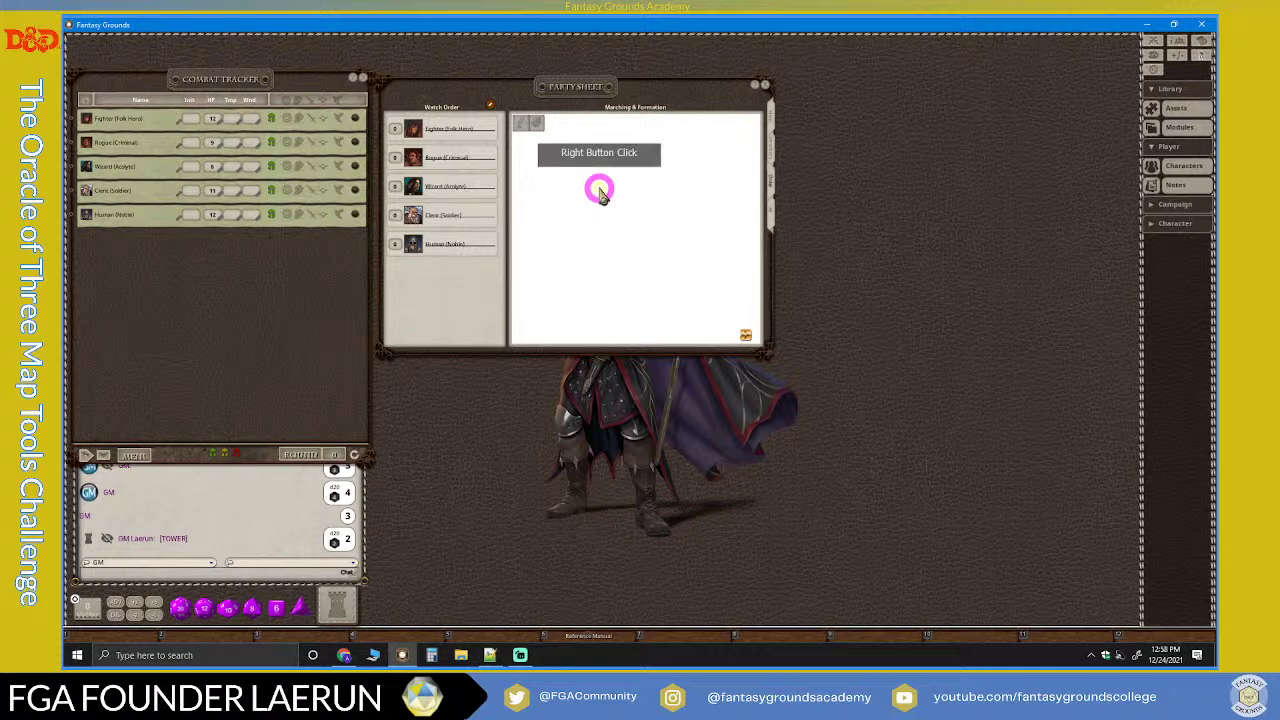
left_click(627, 219)
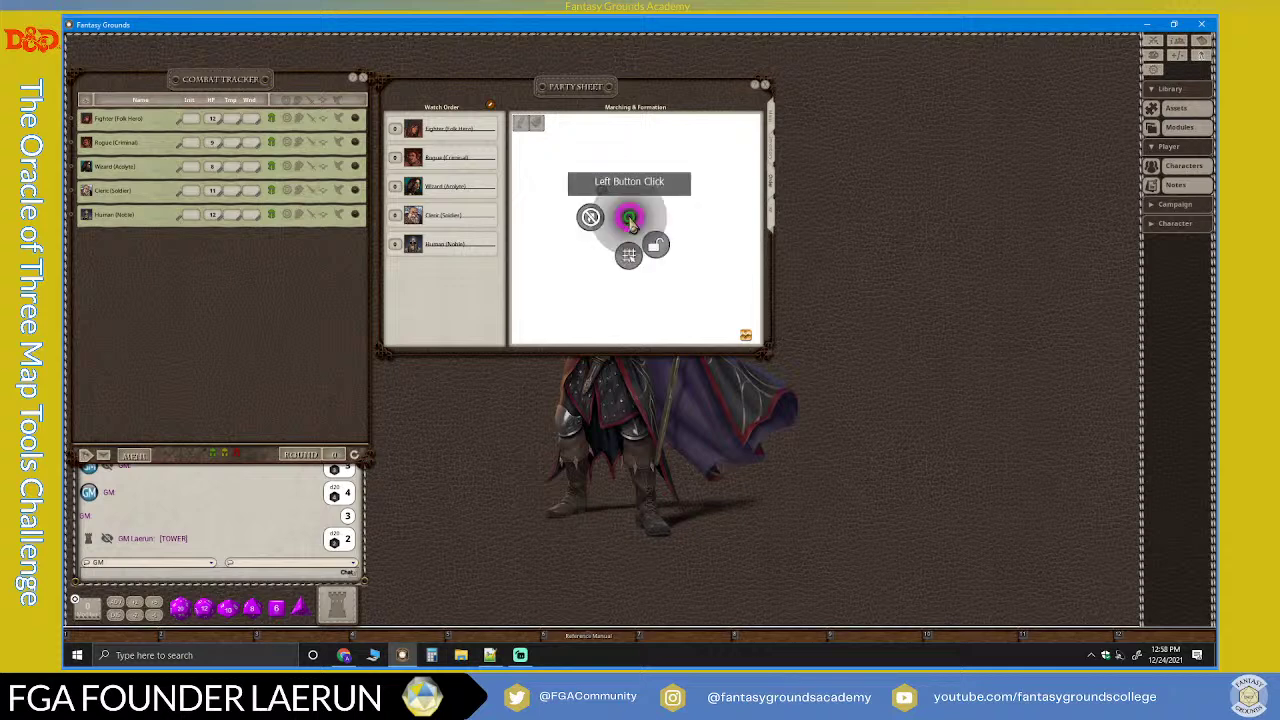
left_click(628, 257)
left_click(560, 194)
left_click_drag(557, 189, 656, 310)
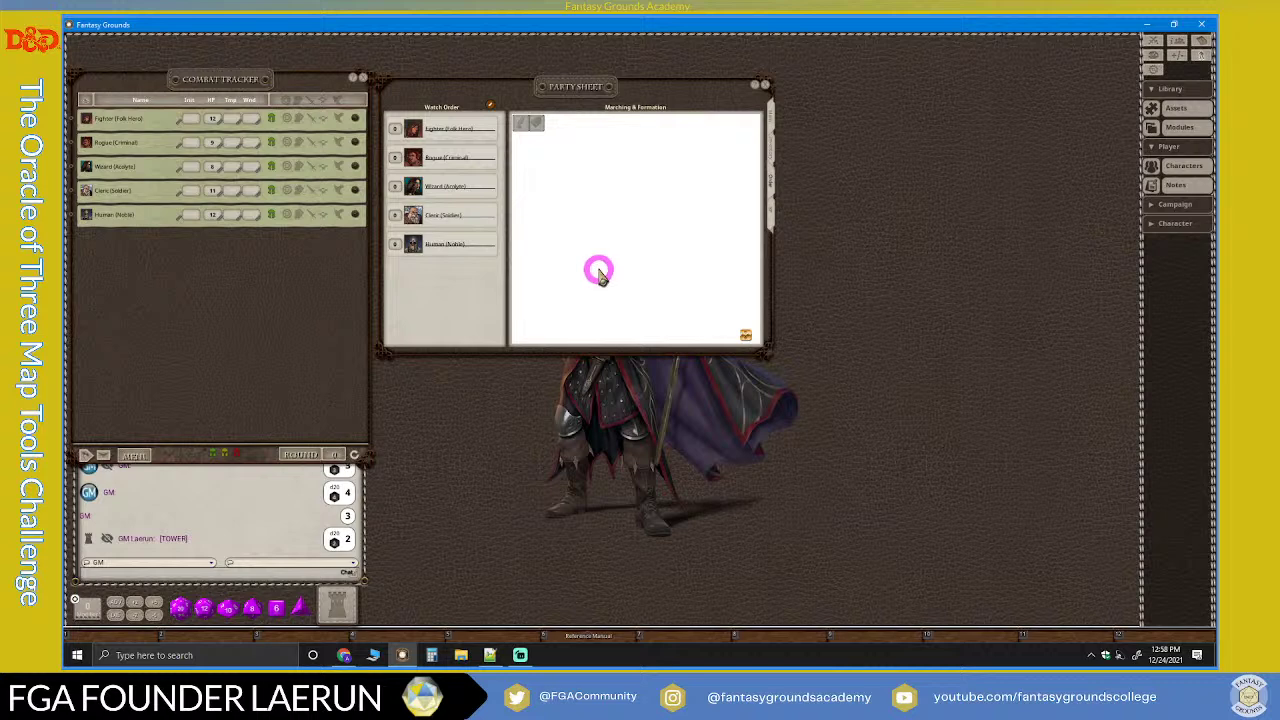
left_click(660, 243)
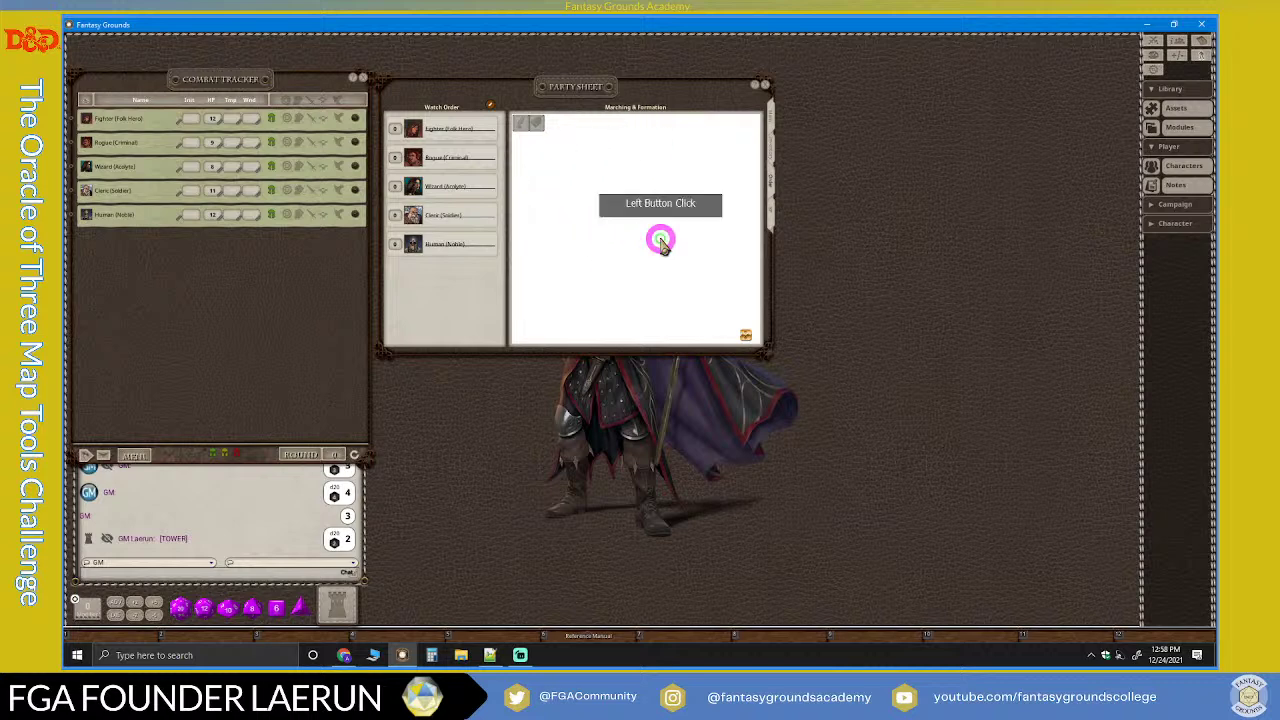
left_click(731, 297)
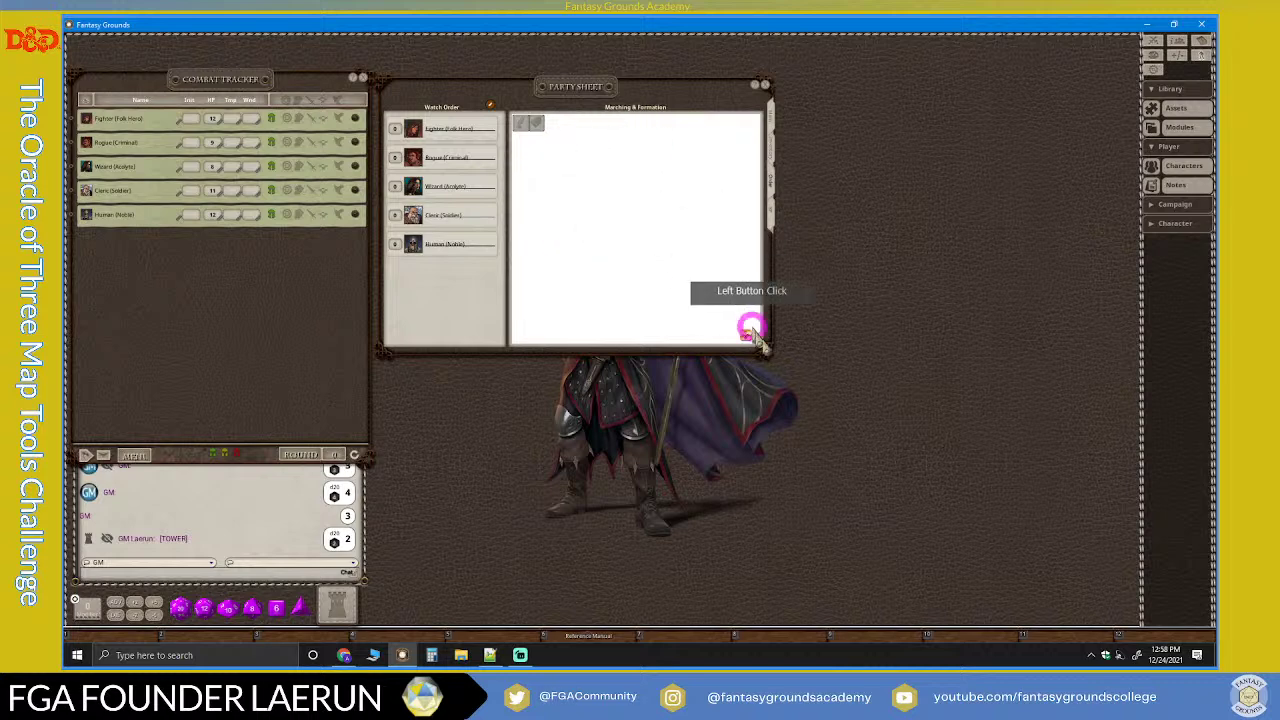
left_click_drag(766, 352, 801, 402)
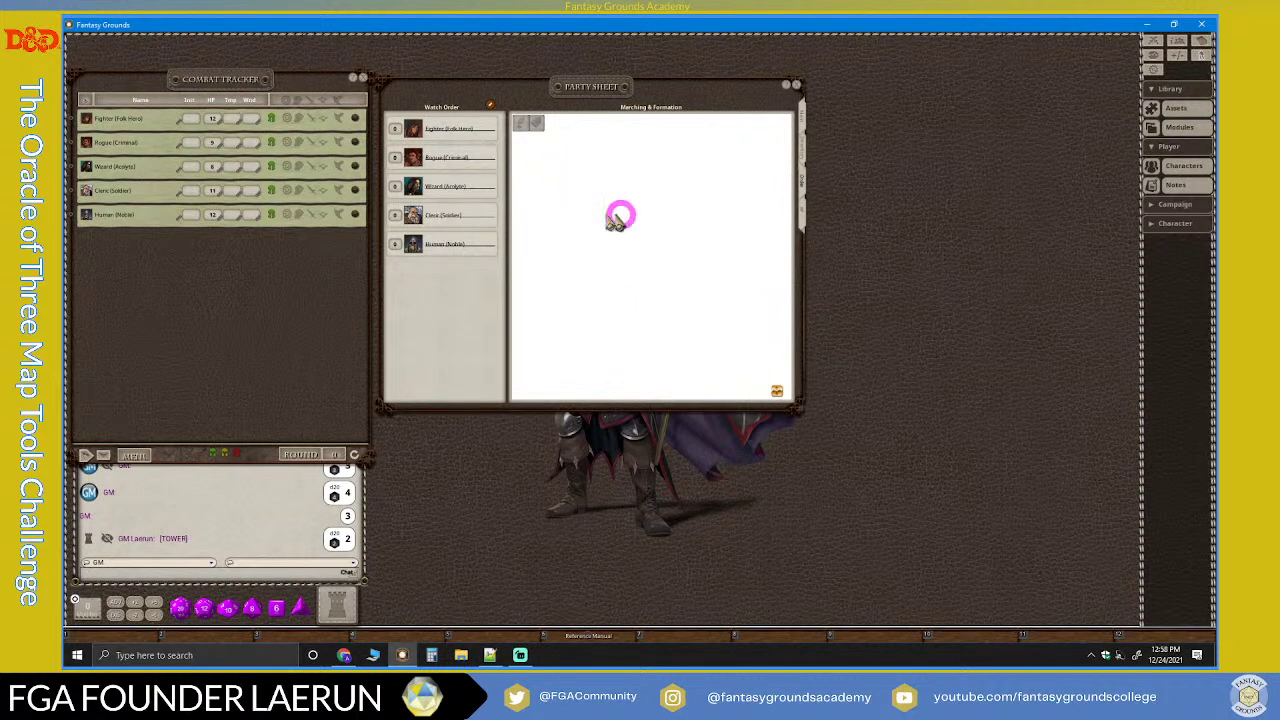
Step: Turn Snap to Grid off, redraw the formation grid, and place the Fighter's token on it
right_click(576, 208)
left_click(604, 235)
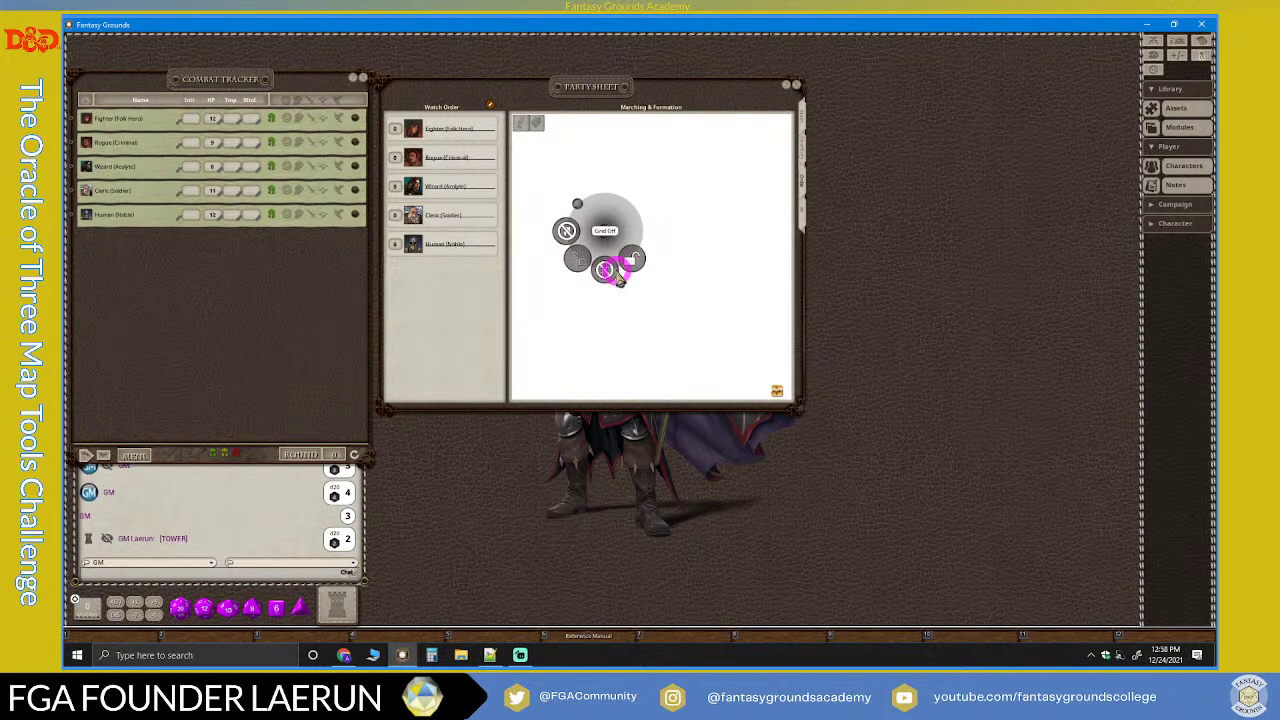
left_click(612, 270)
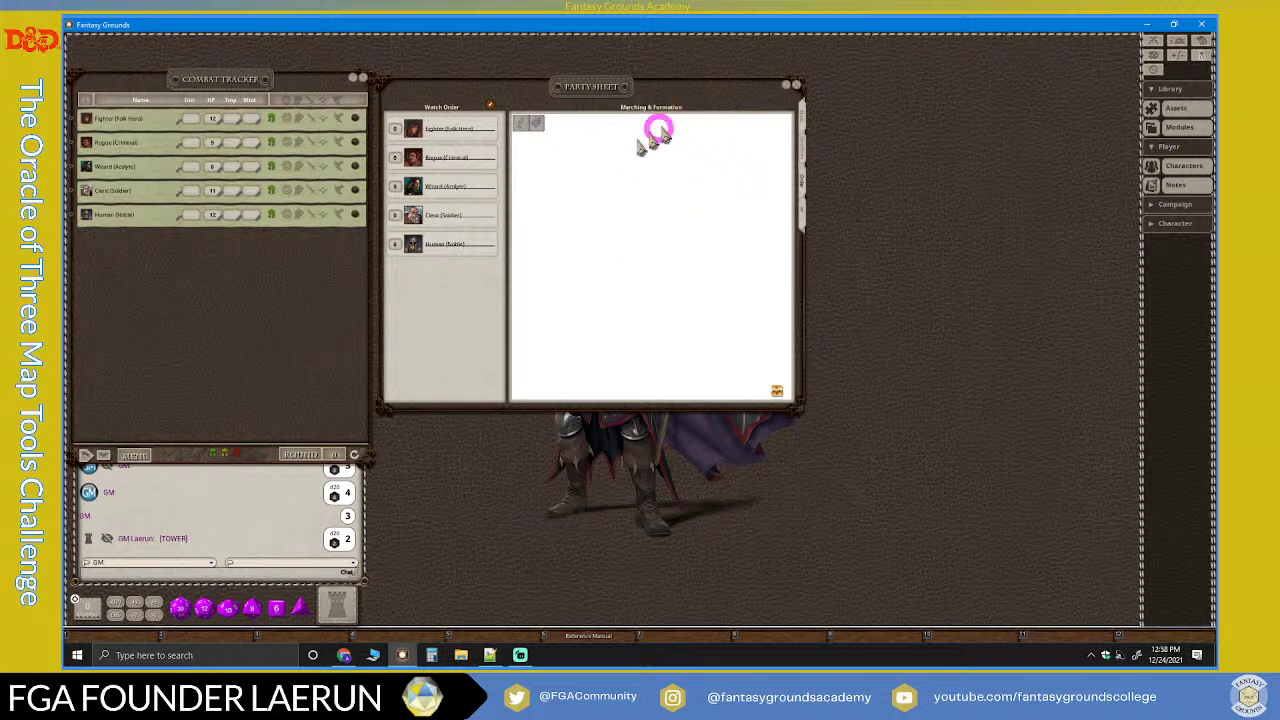
right_click(595, 206)
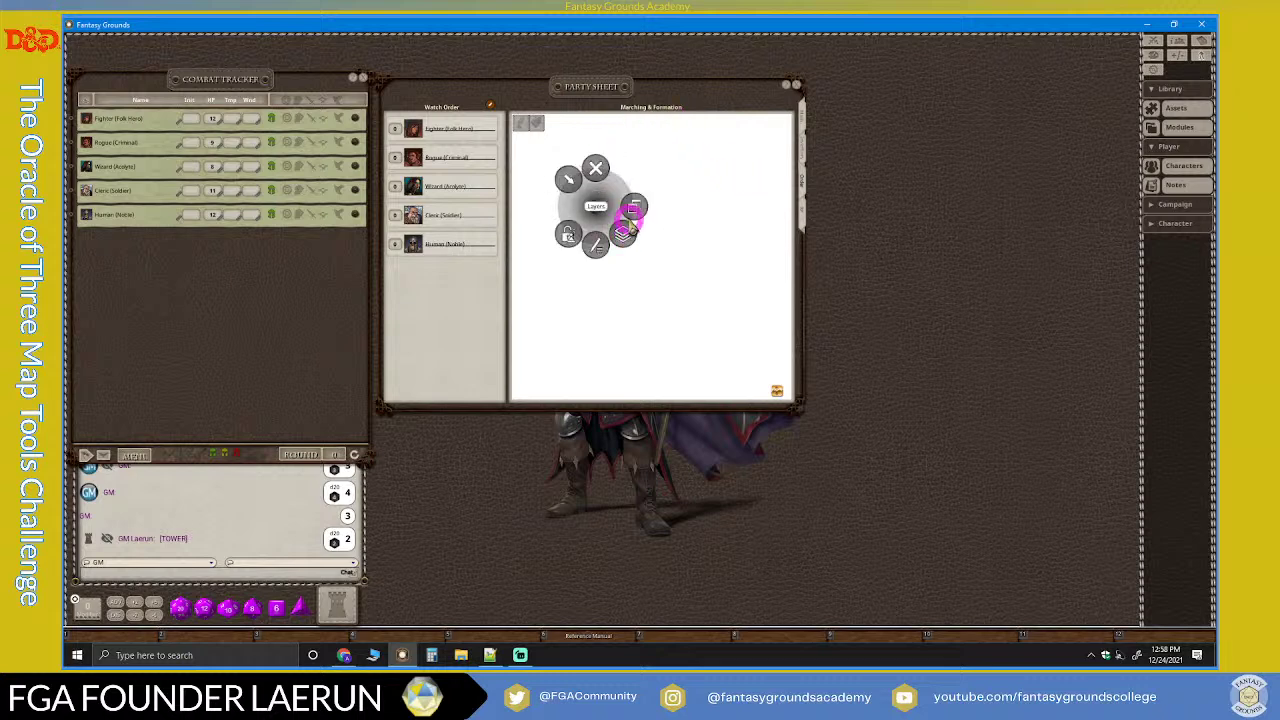
left_click(626, 236)
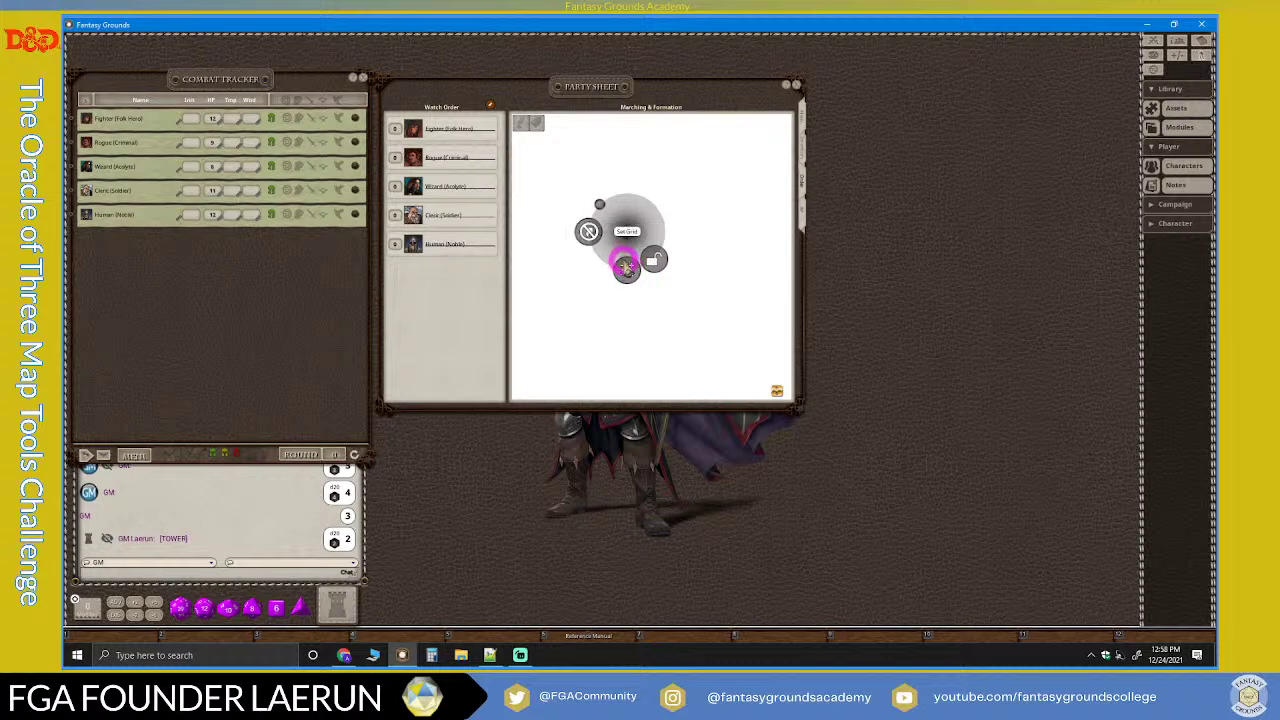
left_click(629, 272)
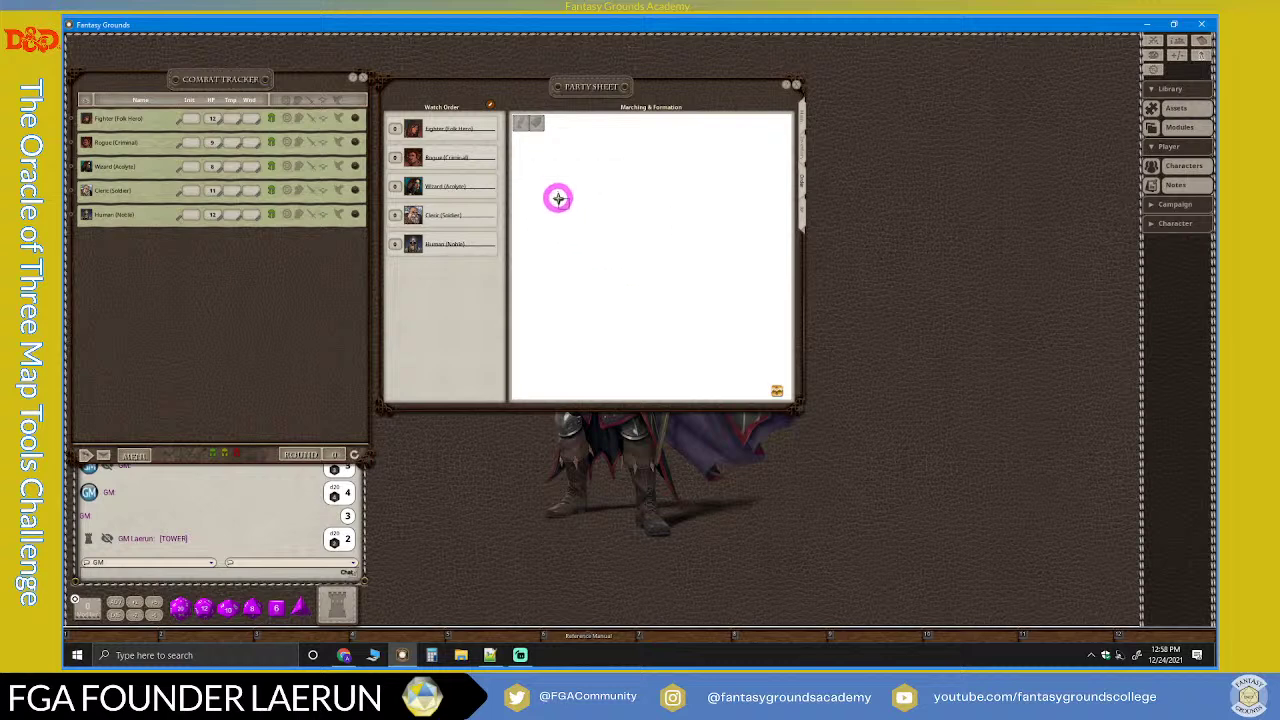
left_click_drag(558, 198, 617, 287)
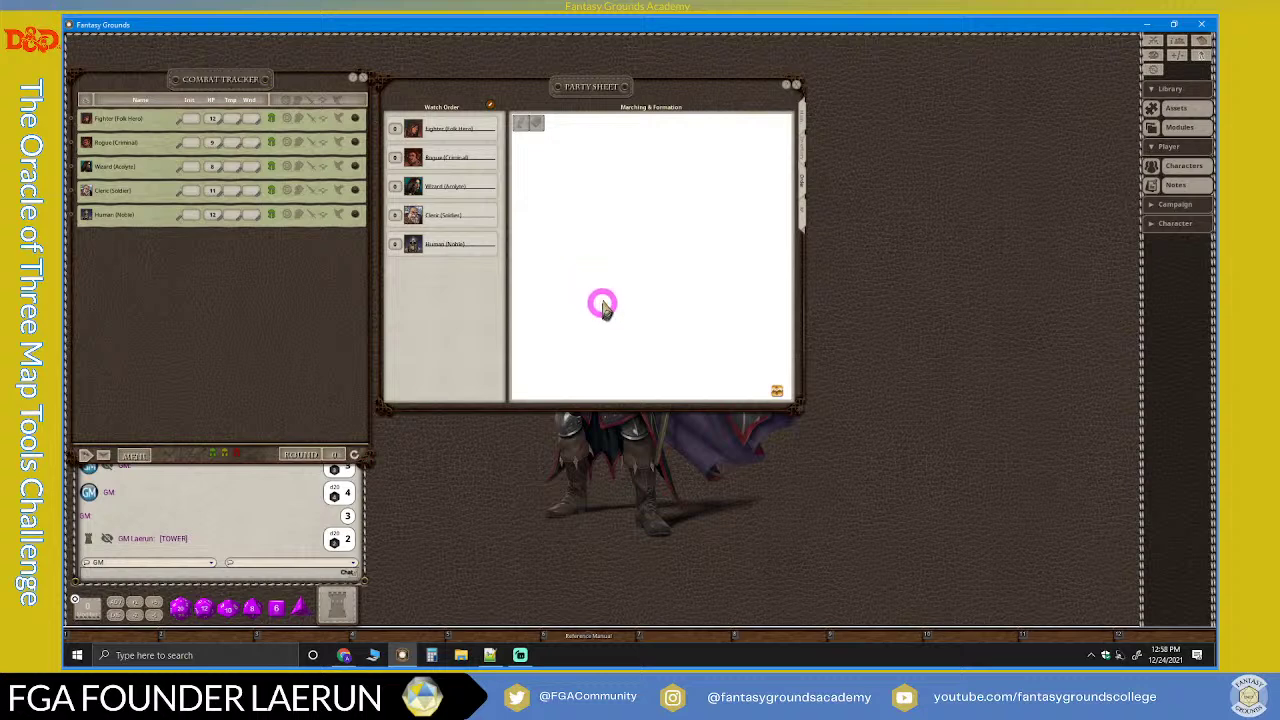
left_click_drag(410, 128, 612, 181)
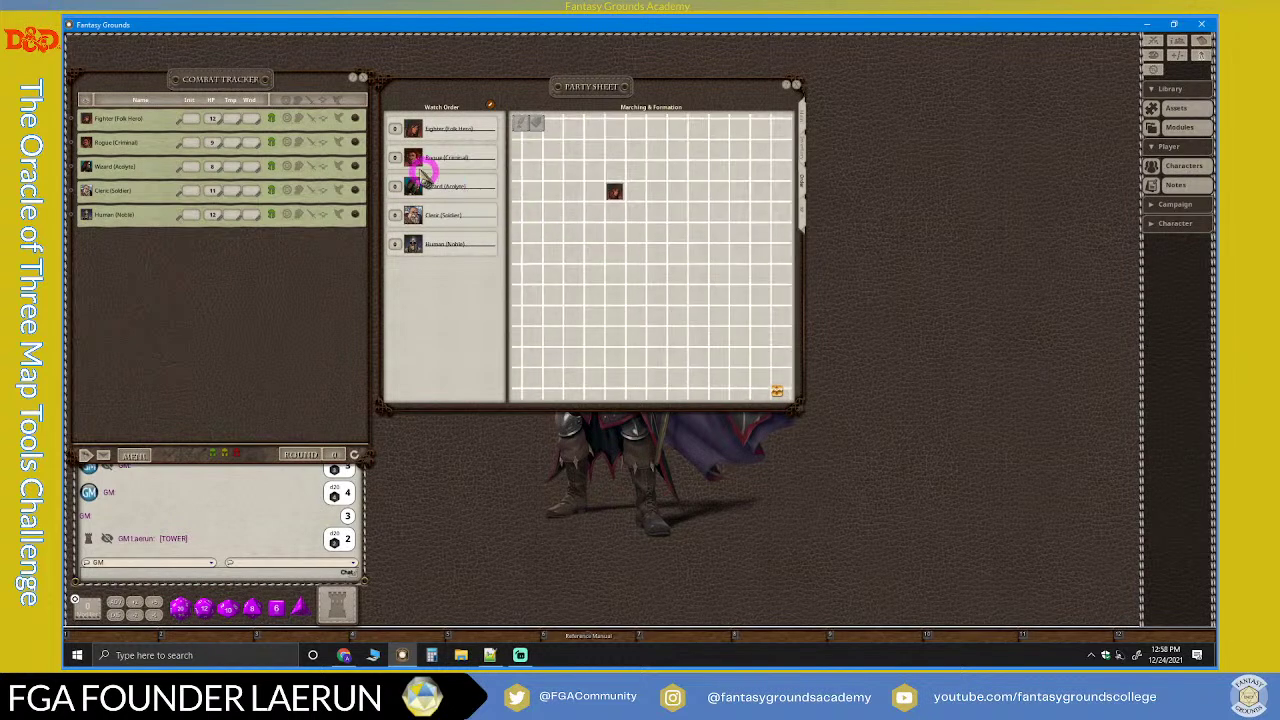
Step: Place the Rogue, Wizard, Cleric and Human tokens on the formation grid
left_click_drag(412, 160, 614, 233)
left_click_drag(413, 188, 656, 192)
left_click_drag(421, 213, 678, 255)
left_click_drag(412, 243, 683, 306)
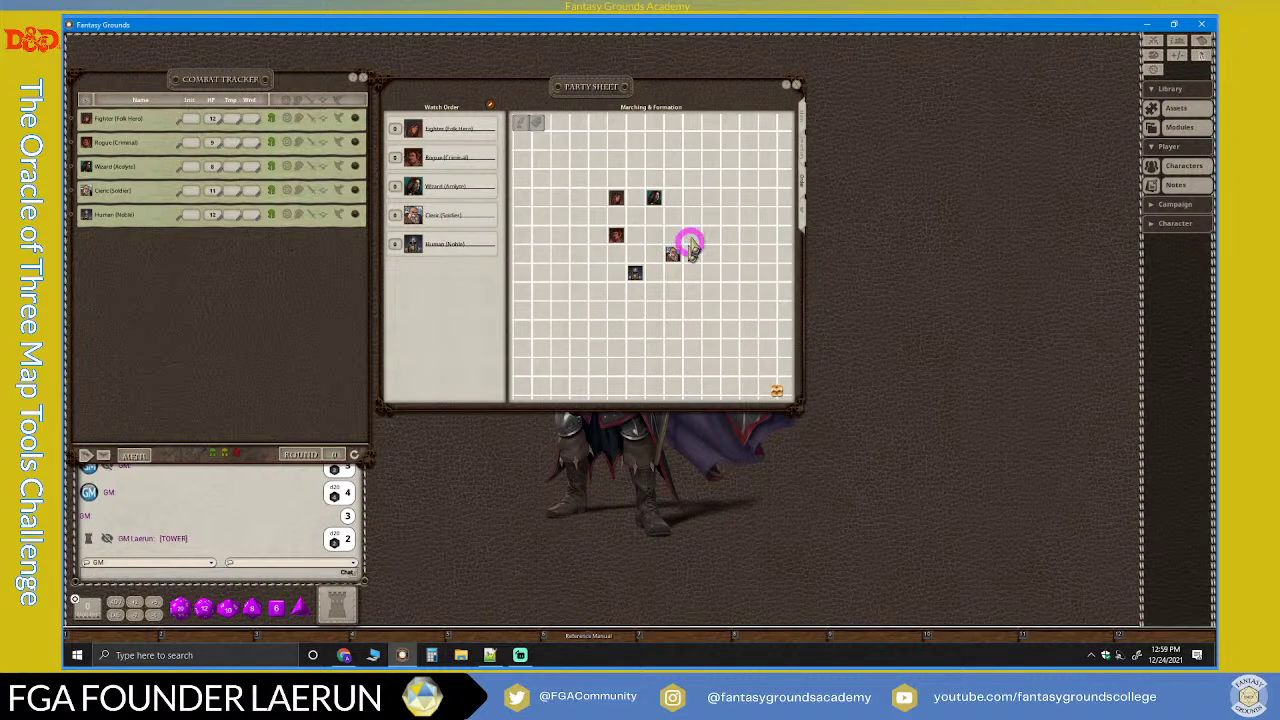
Step: Switch the party sheet to its XP view with encounters and quests
scroll(680, 249, "down", 1)
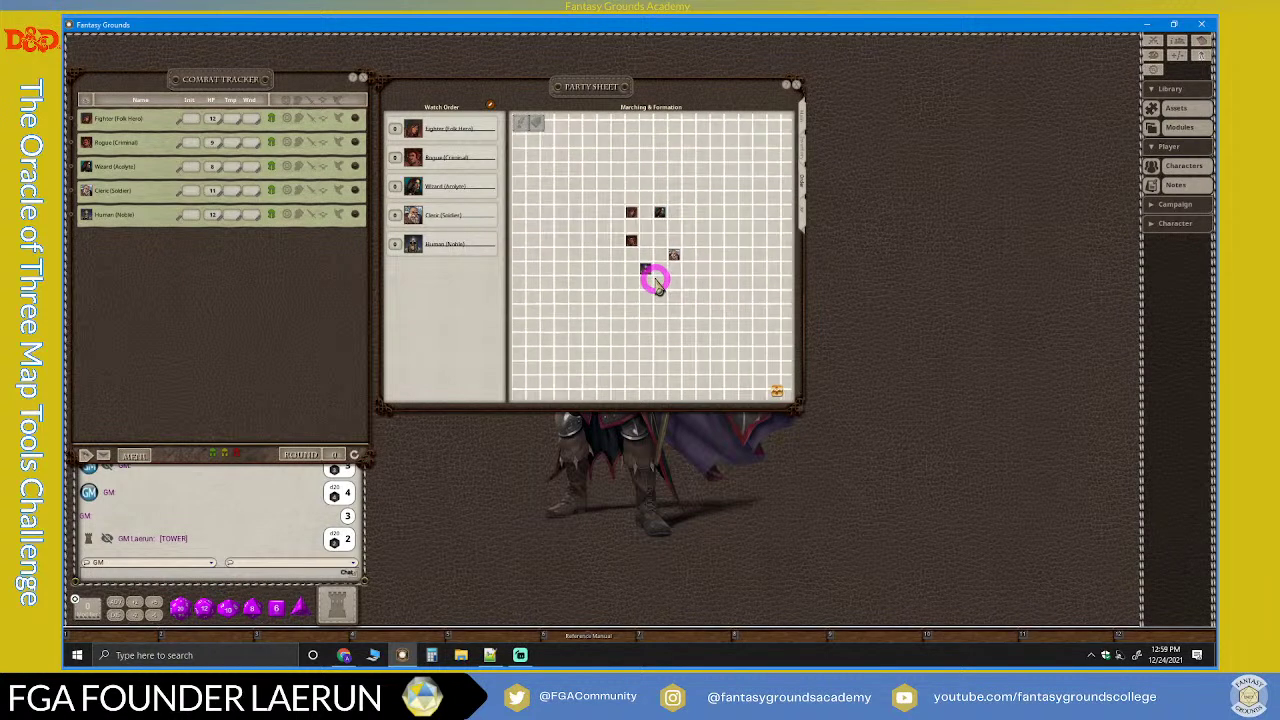
scroll(565, 259, "down", 3)
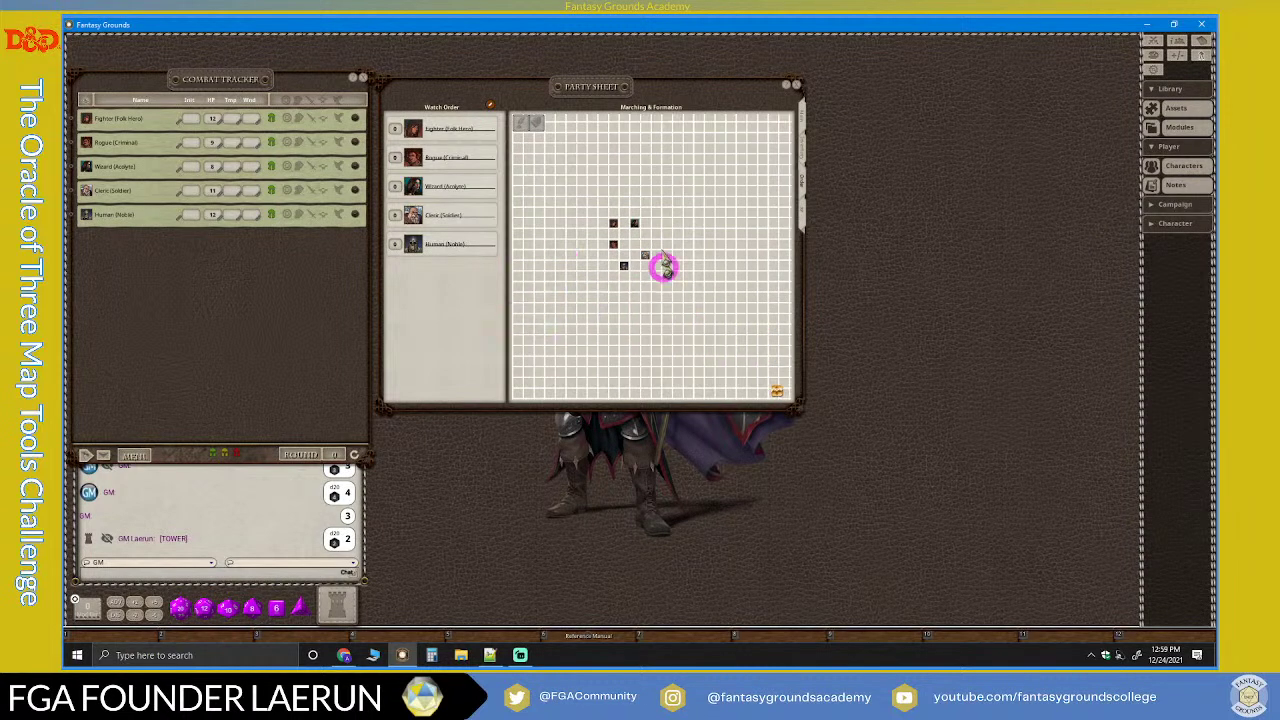
scroll(697, 290, "up", 3)
scroll(650, 291, "down", 3)
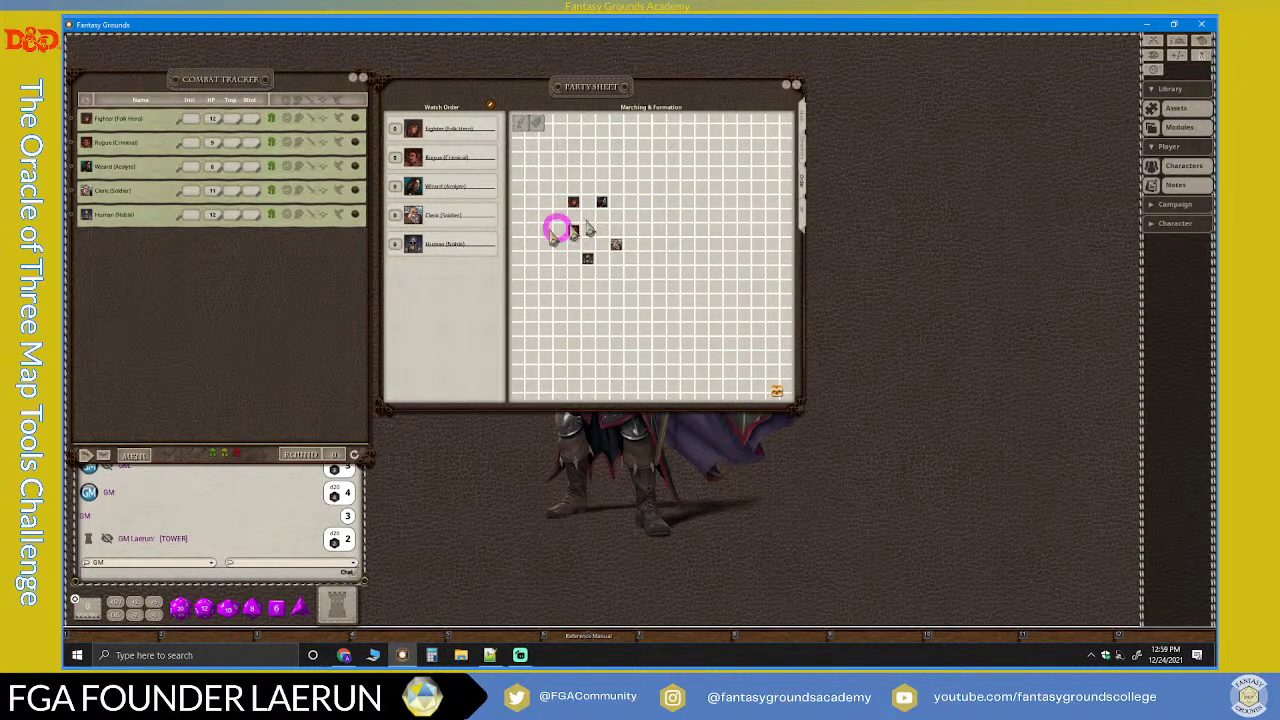
scroll(594, 236, "up", 1)
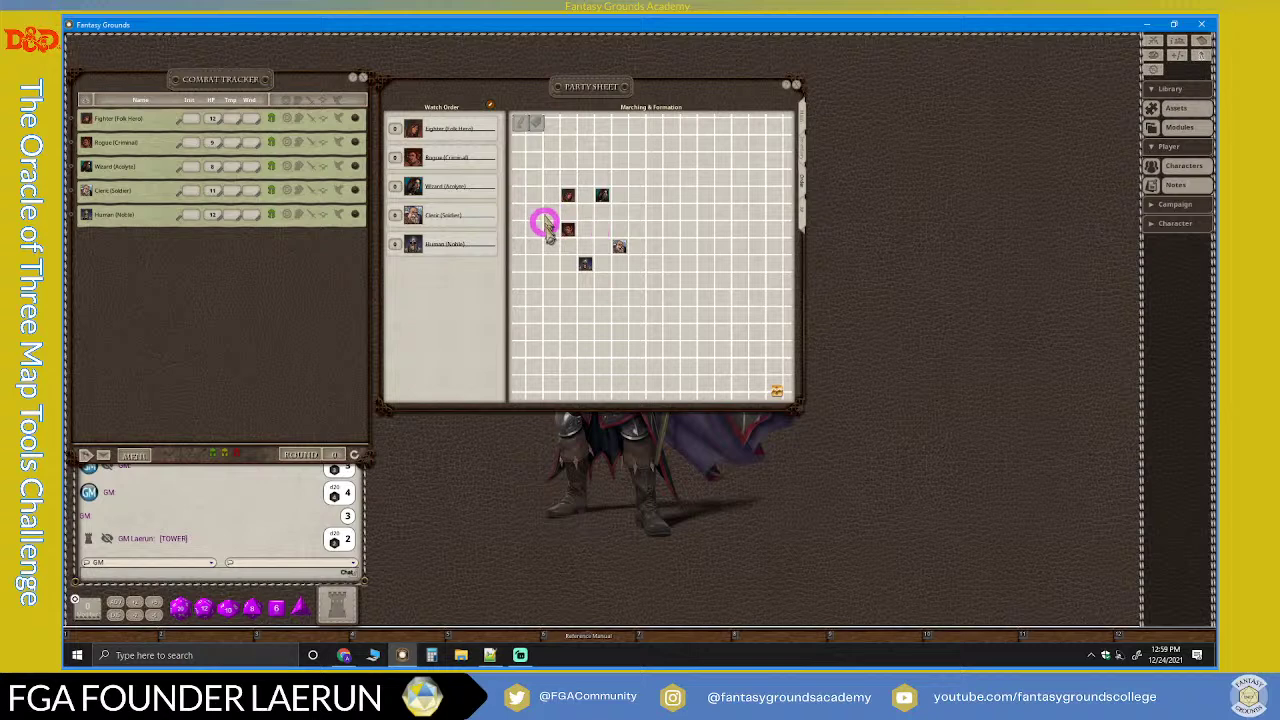
left_click(801, 181)
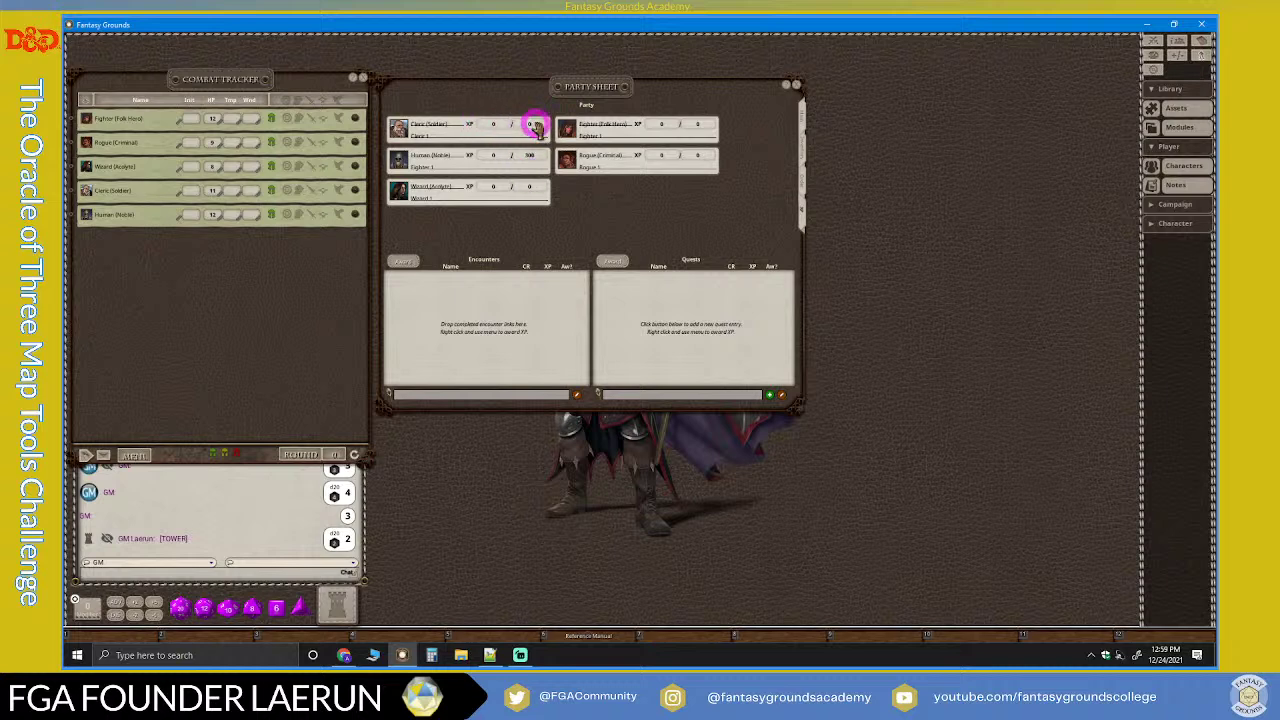
Step: Drag around the XP, Encounters and Quests areas without changes, then bring Streamlabs Desktop forward
left_click_drag(553, 128, 563, 246)
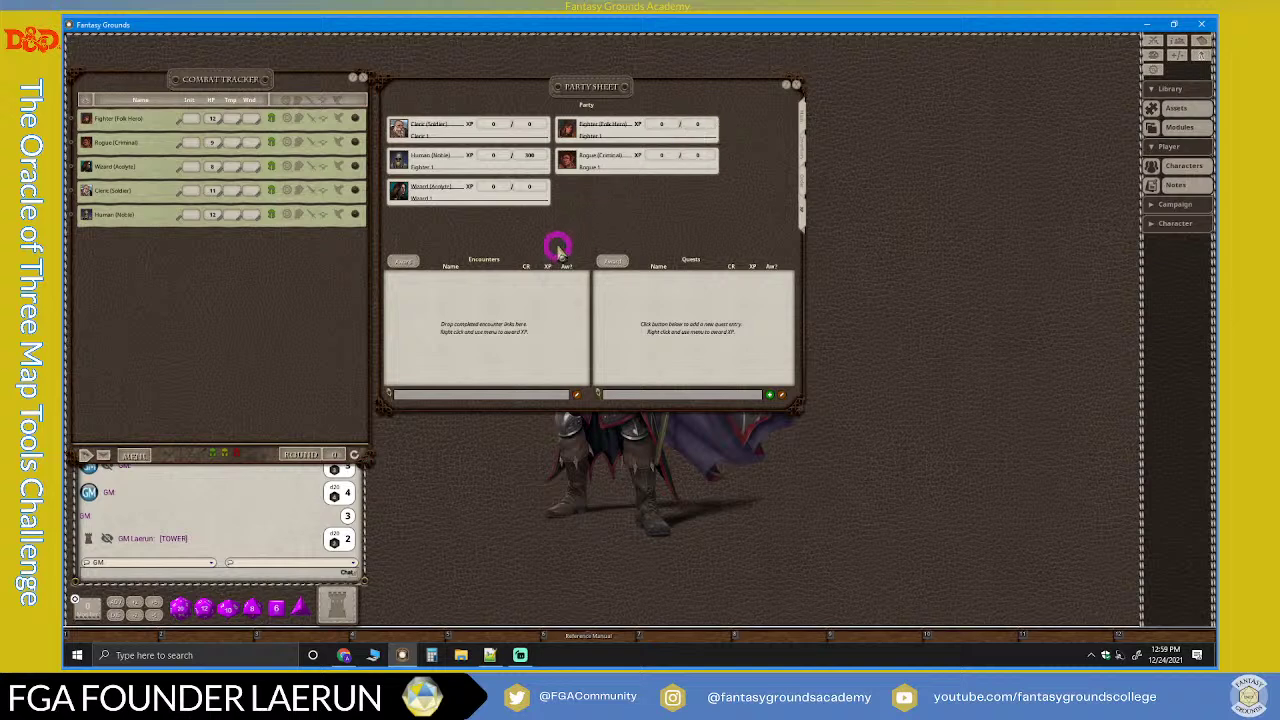
left_click_drag(463, 308, 485, 318)
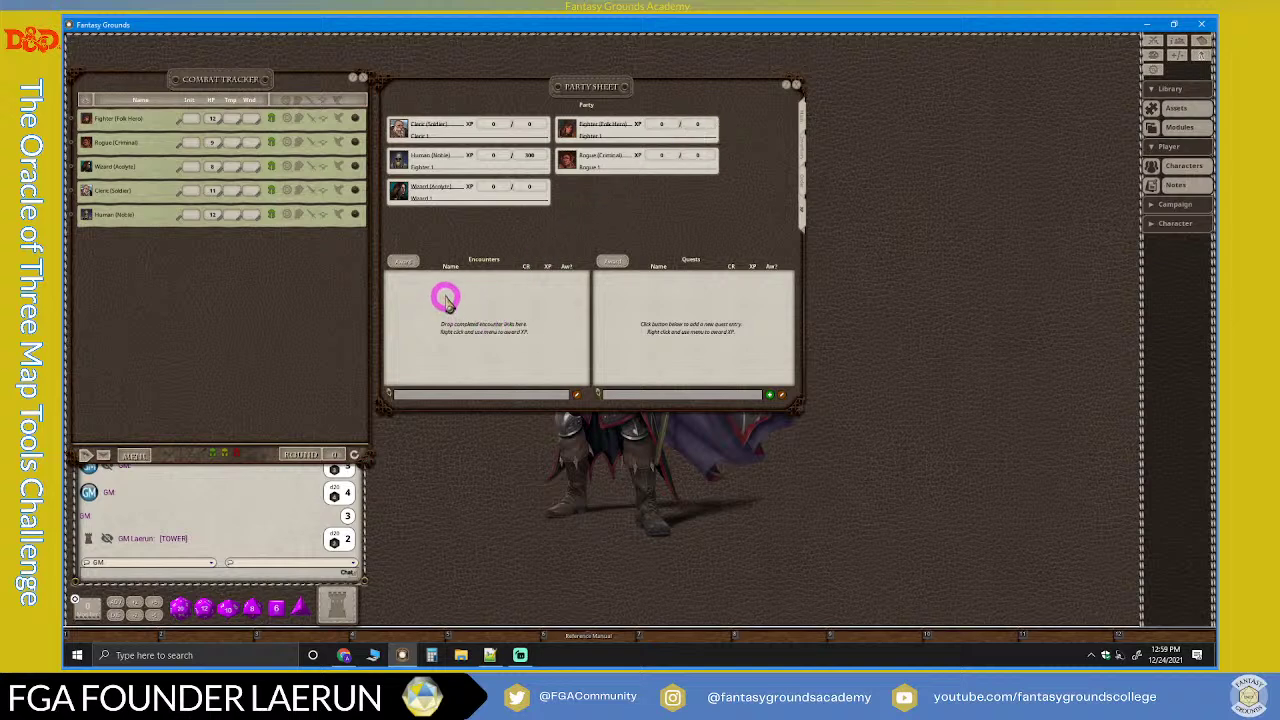
left_click_drag(421, 289, 672, 293)
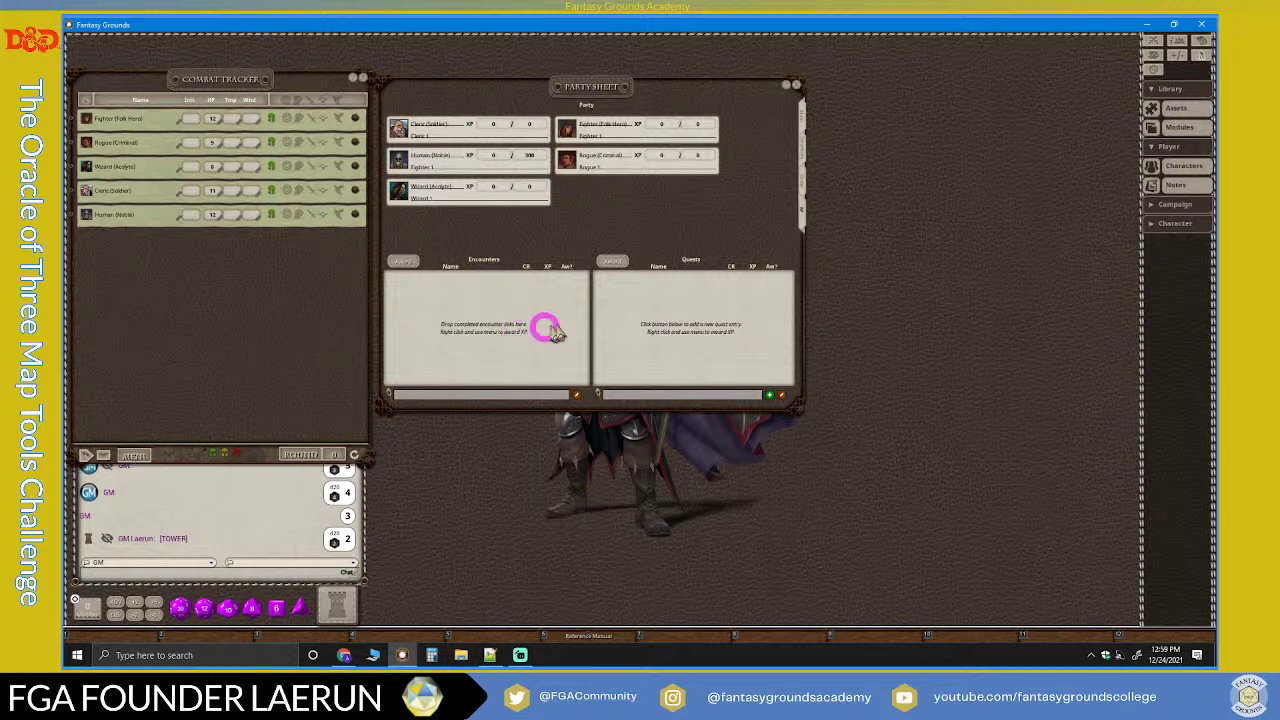
left_click_drag(475, 300, 418, 268)
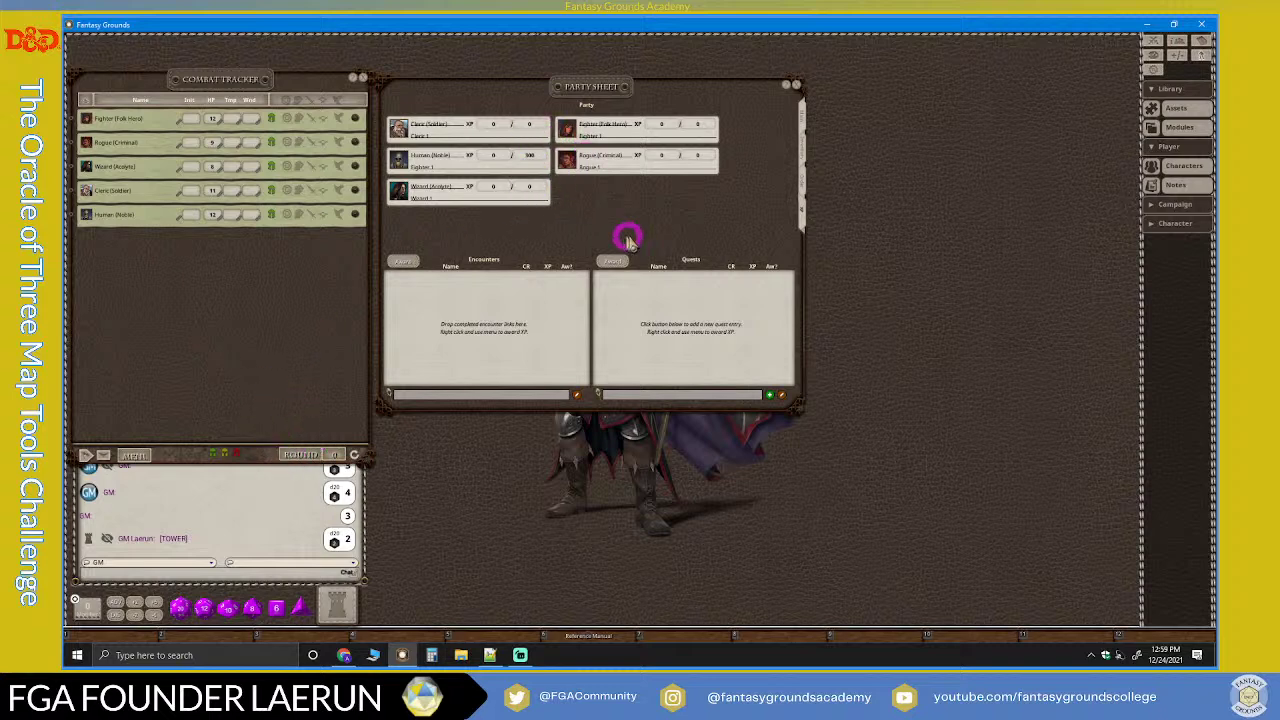
left_click(519, 656)
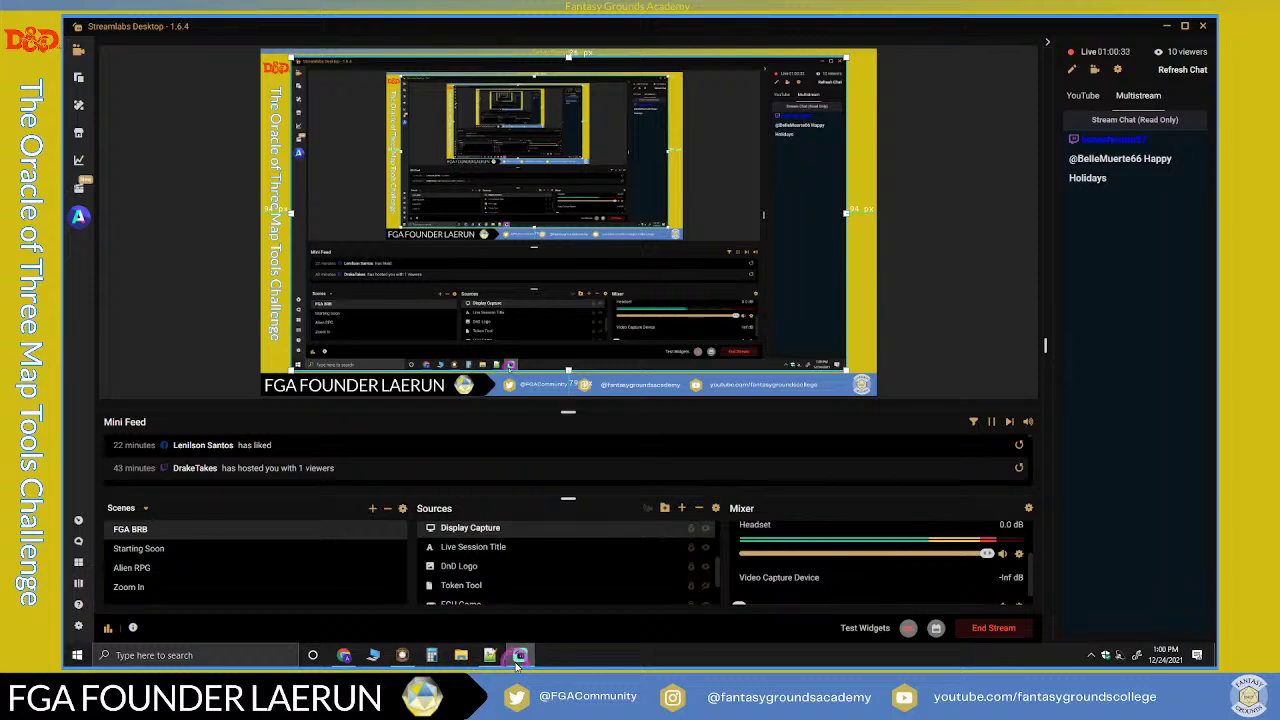
Step: Minimize Streamlabs Desktop to return to Fantasy Grounds
left_click(519, 660)
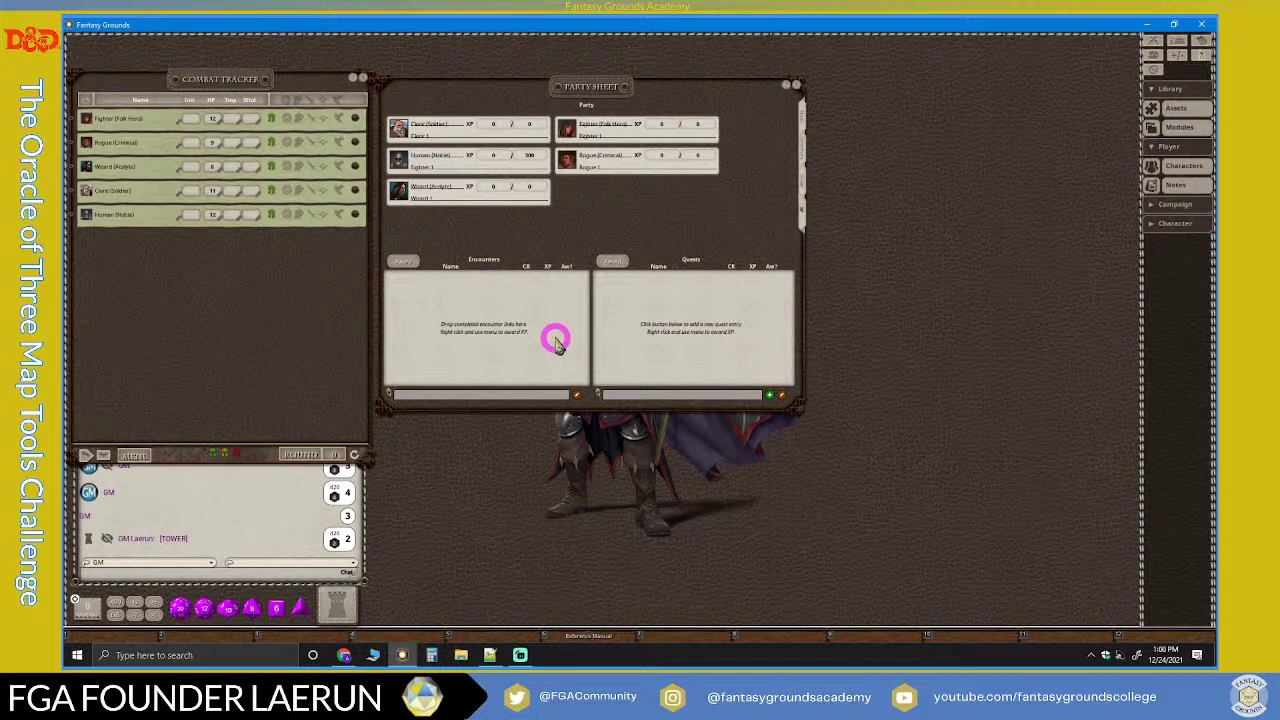
Step: View the party's ability score overview, then close the party sheet
left_click(800, 125)
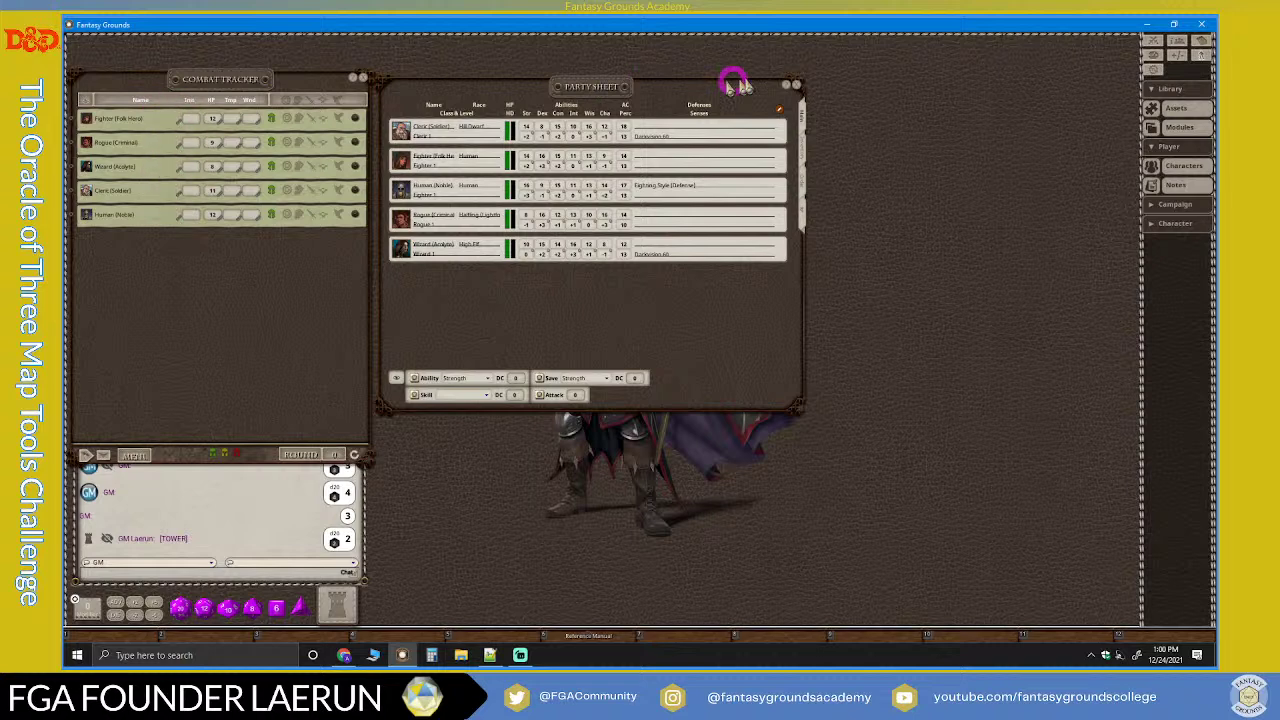
left_click(793, 85)
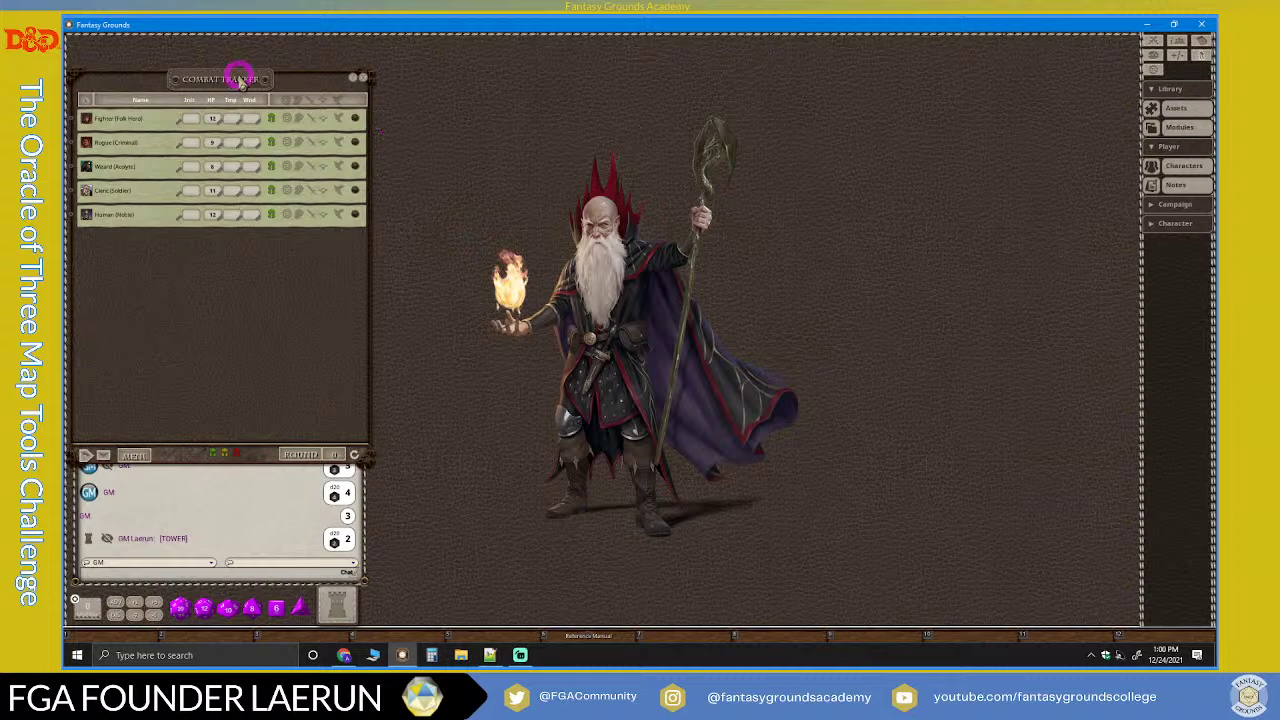
mouse_move(197, 80)
left_mouse_down()
mouse_move(209, 80)
mouse_move(198, 81)
left_mouse_up()
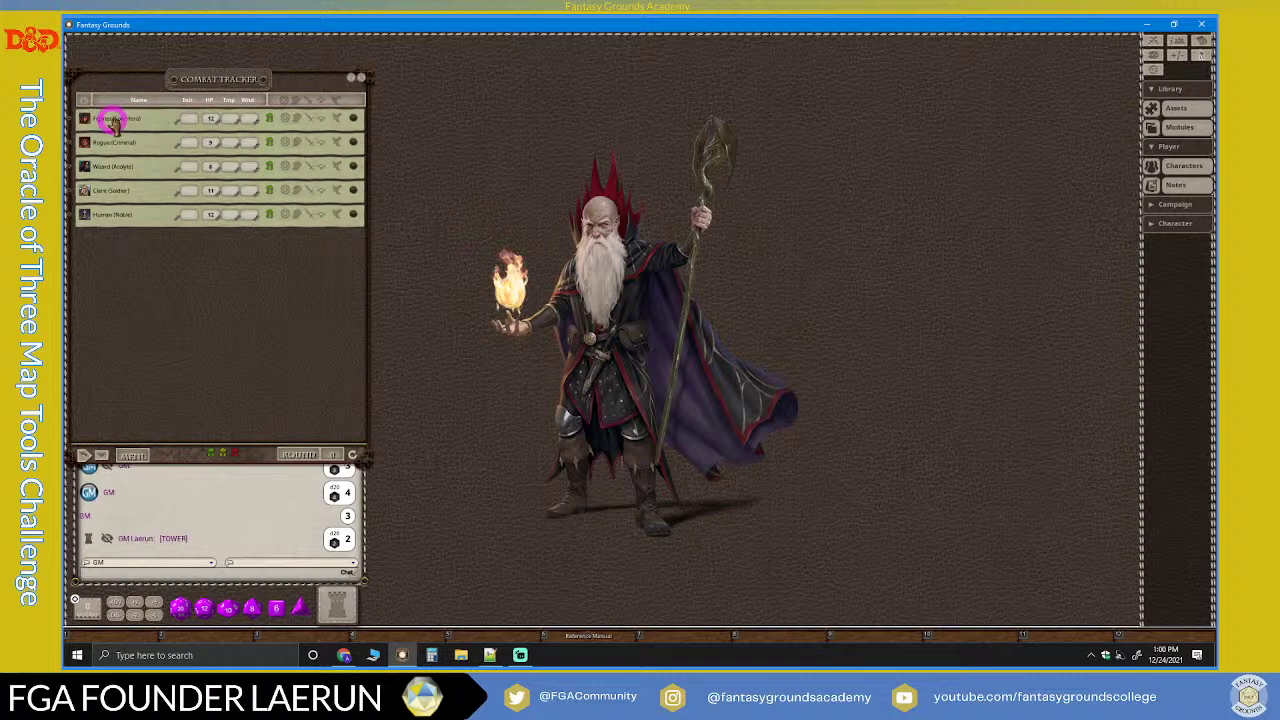
Step: Open the Fighter's sheet tall beside the tracker and browse its actions, notes and abilities pages
left_click(352, 117)
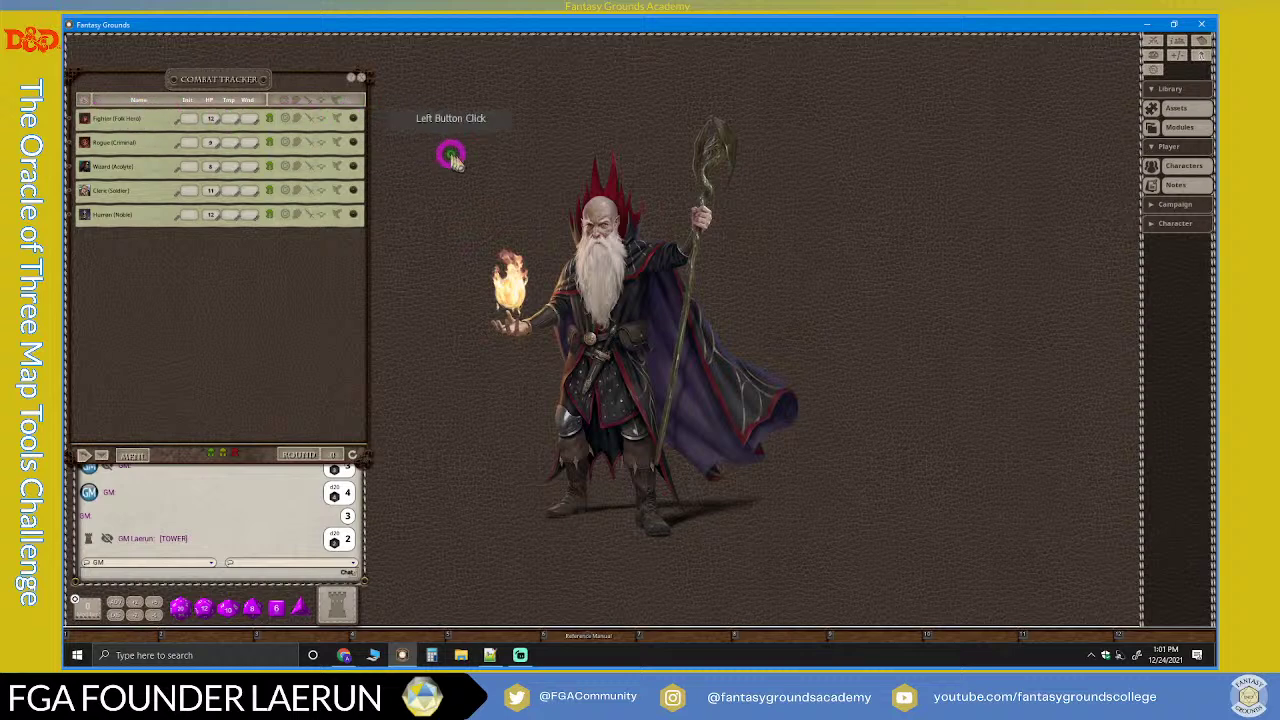
left_click_drag(371, 91, 491, 46)
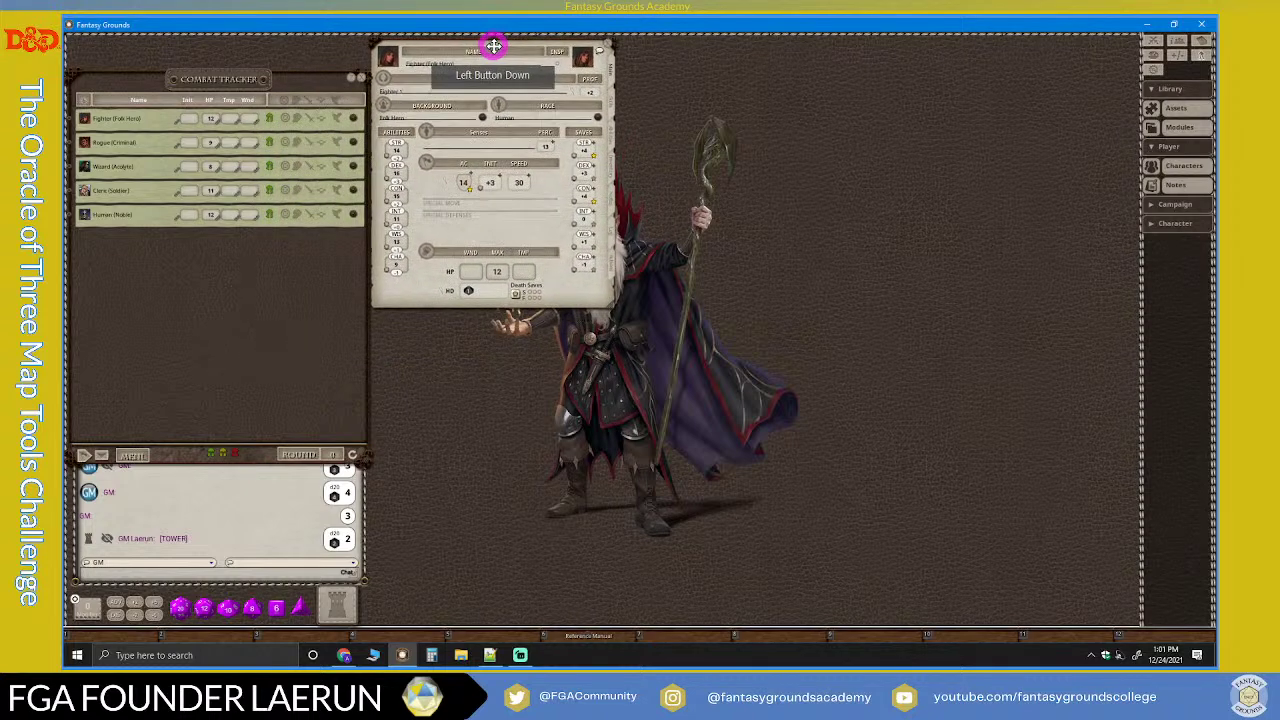
left_click_drag(483, 308, 466, 620)
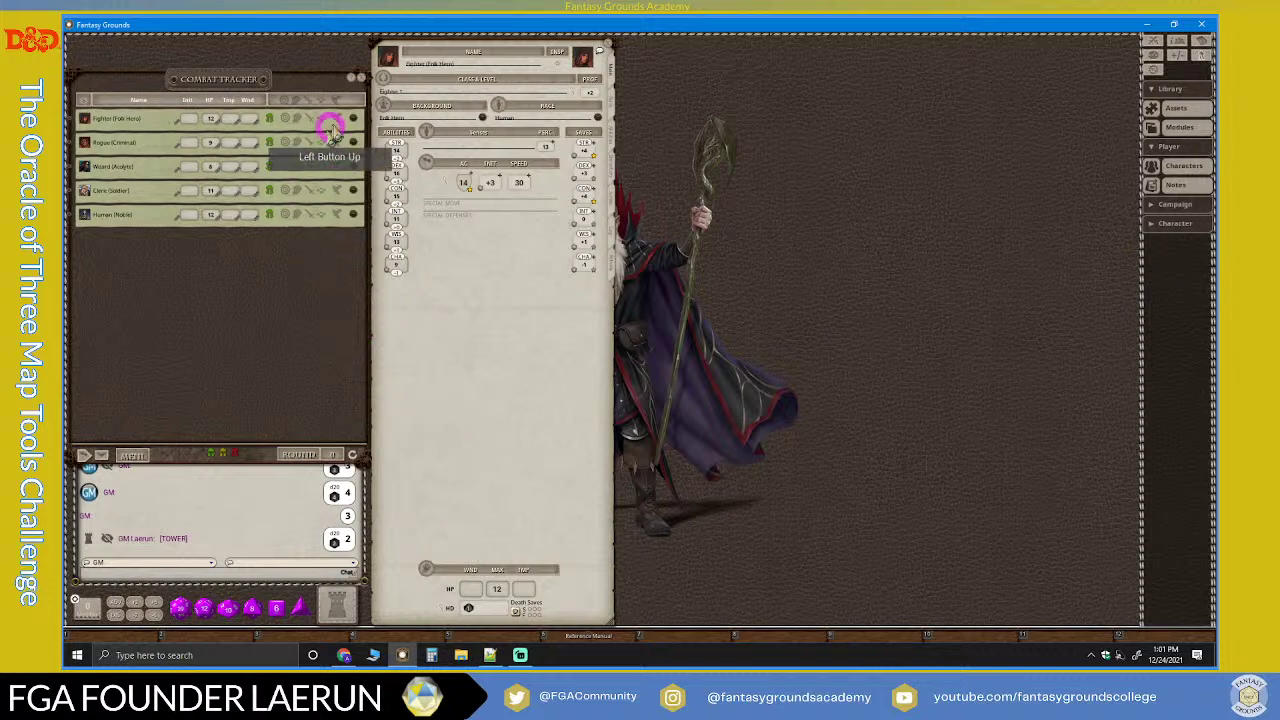
left_click(610, 262)
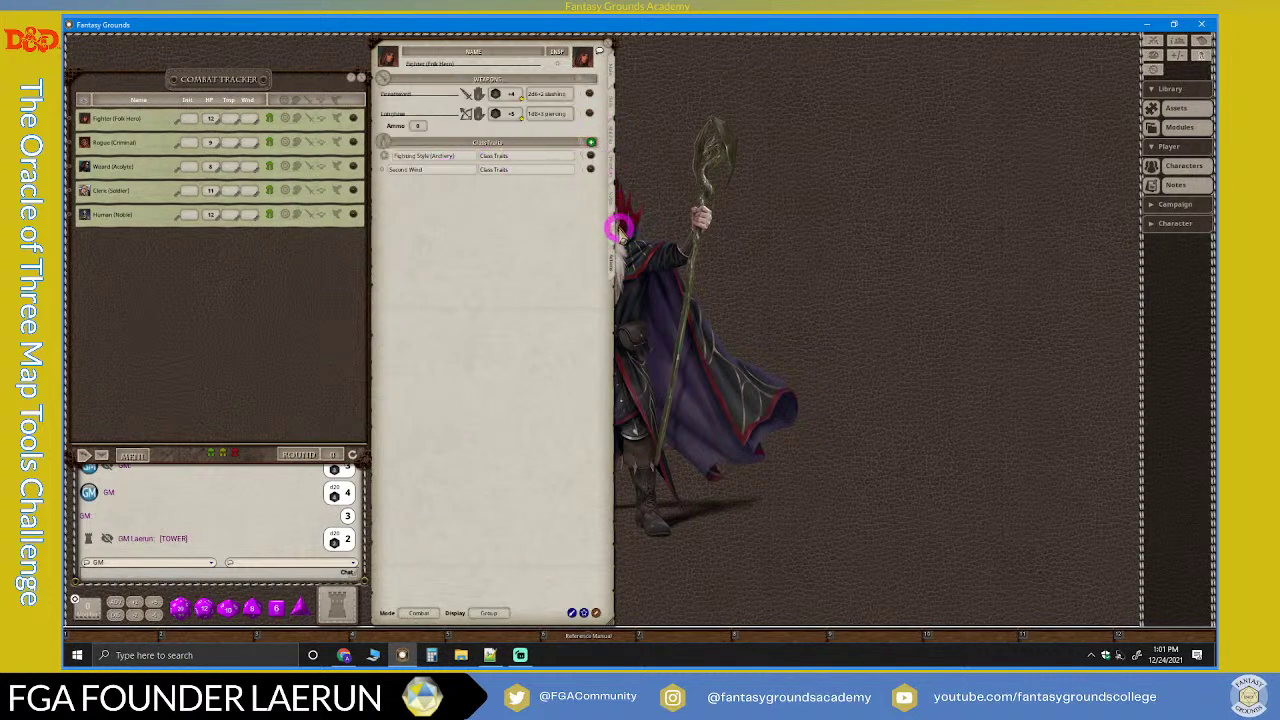
left_click(609, 205)
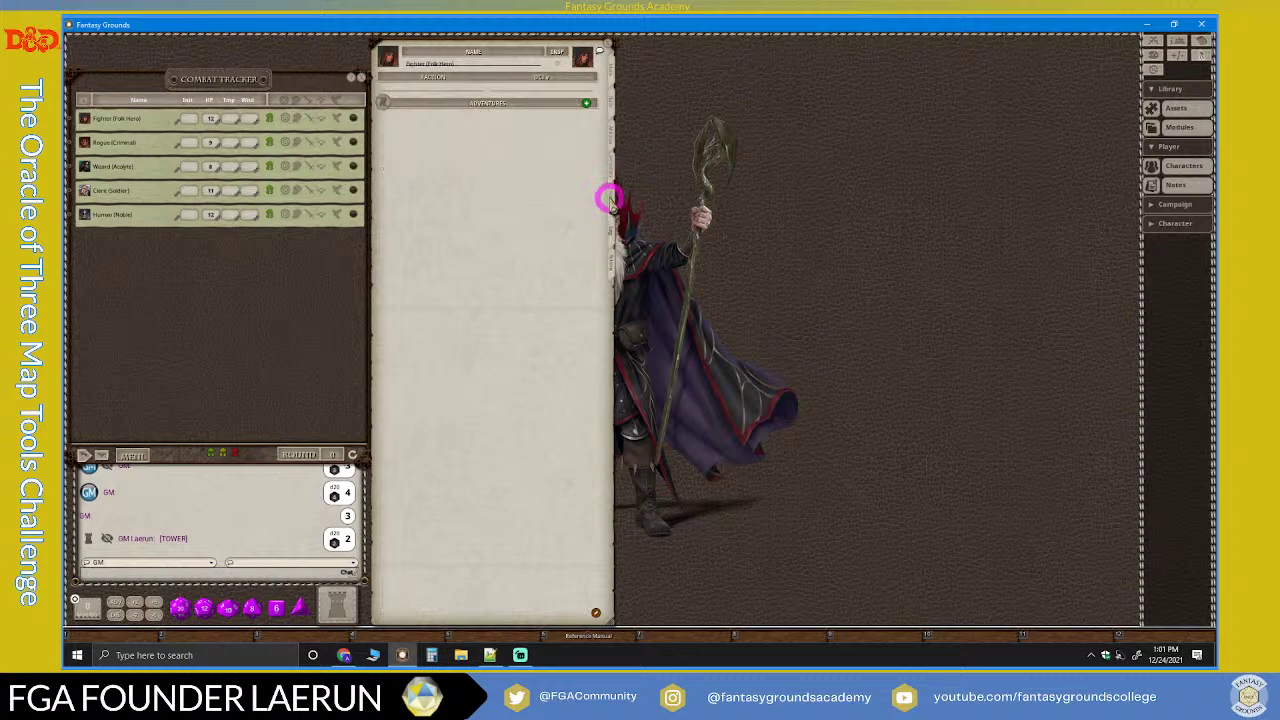
left_click(609, 150)
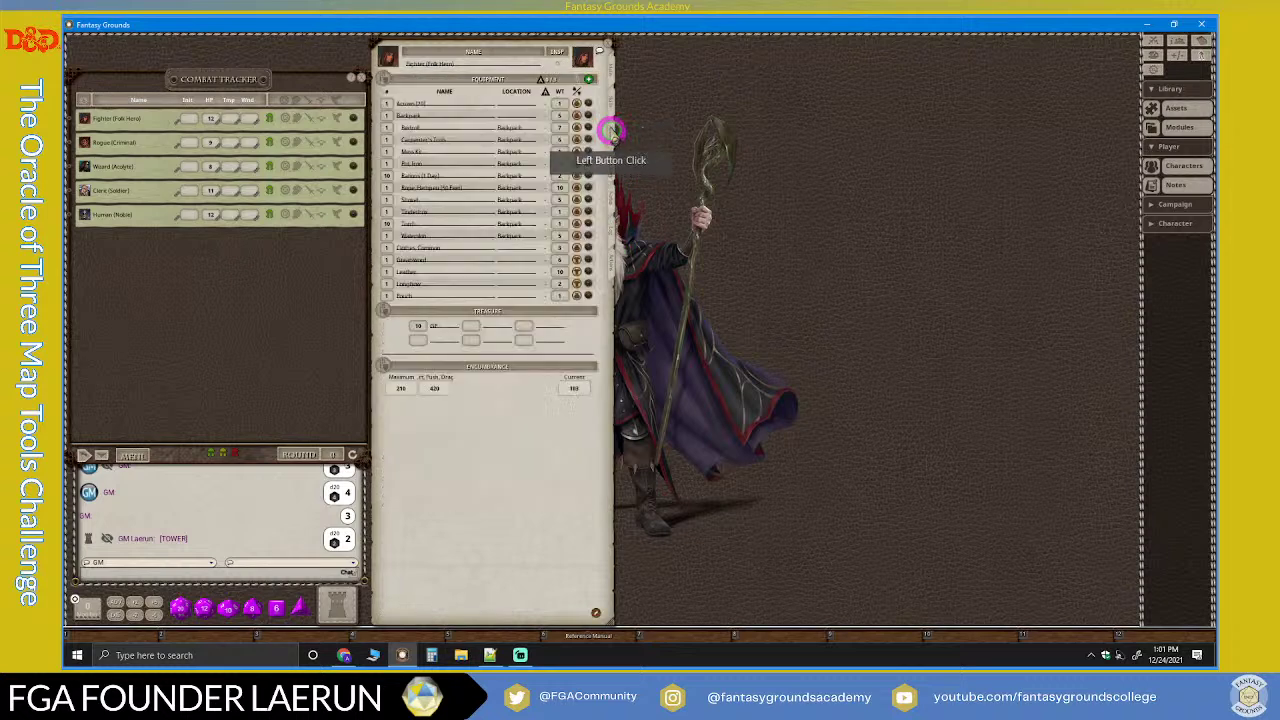
left_click(609, 80)
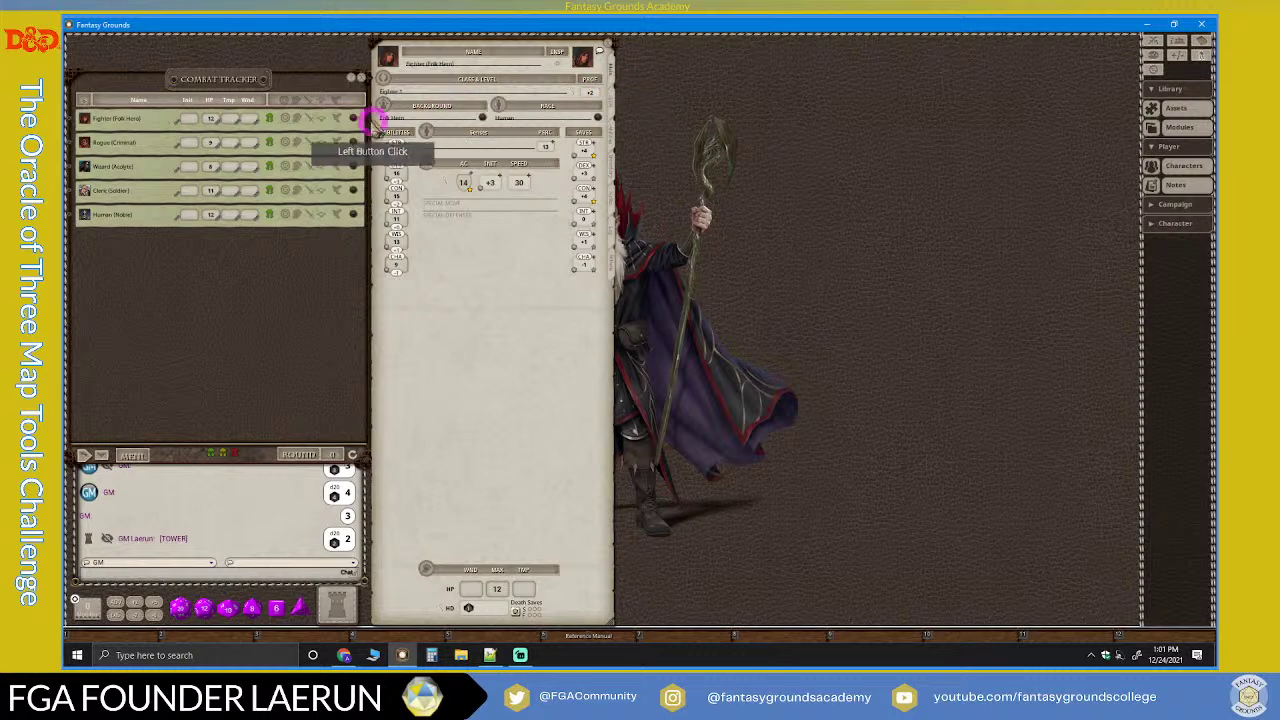
Step: Open the Rogue and Wizard sheets at the top and stretch each taller
left_click(352, 143)
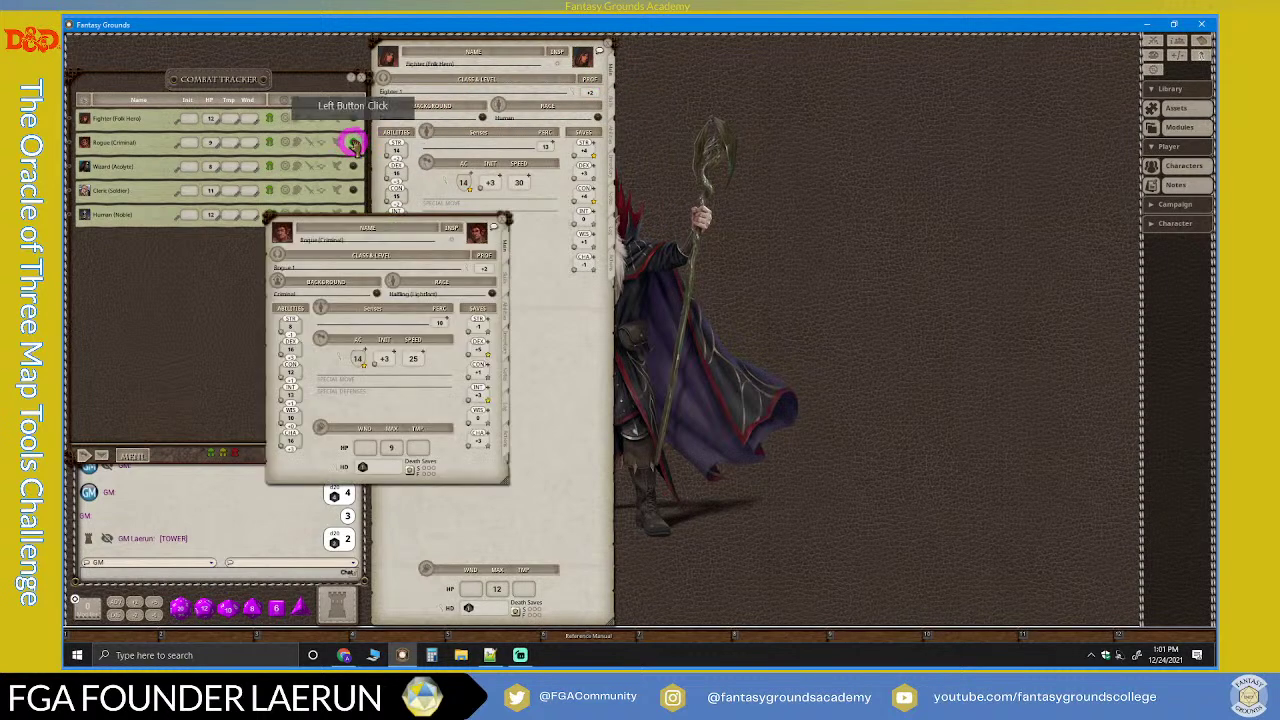
left_click_drag(380, 206, 486, 51)
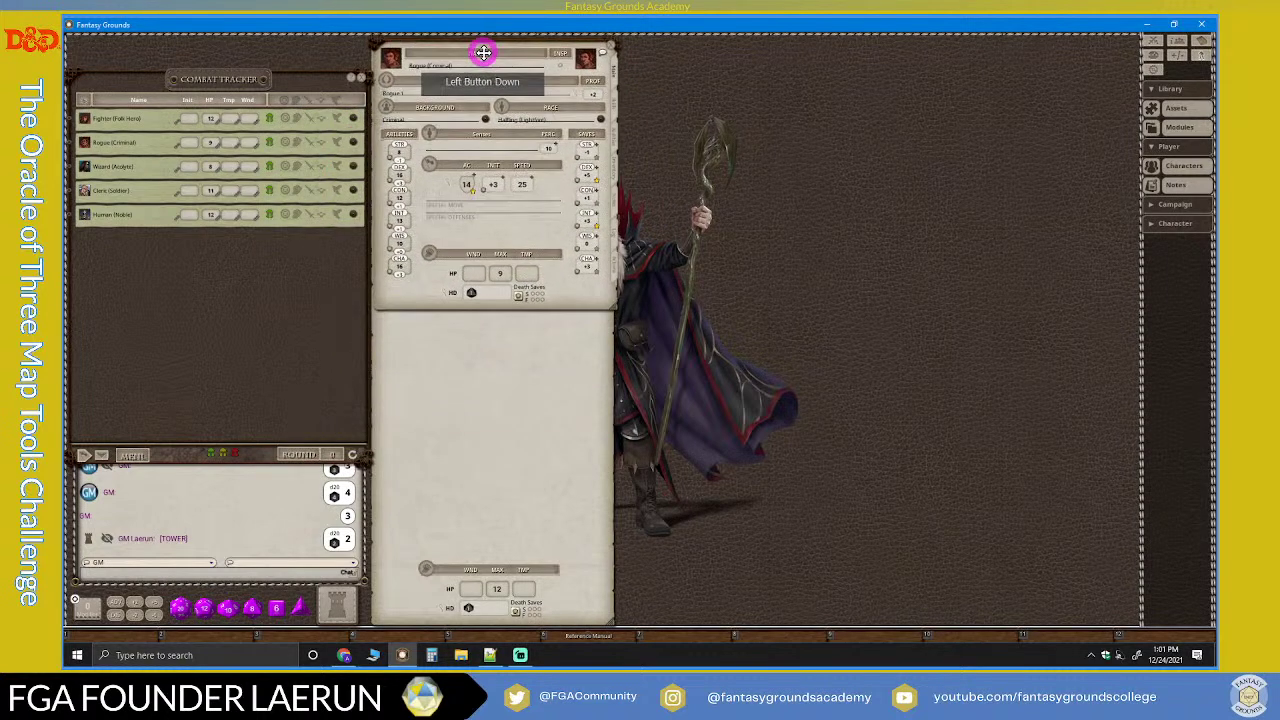
left_click_drag(534, 310, 492, 612)
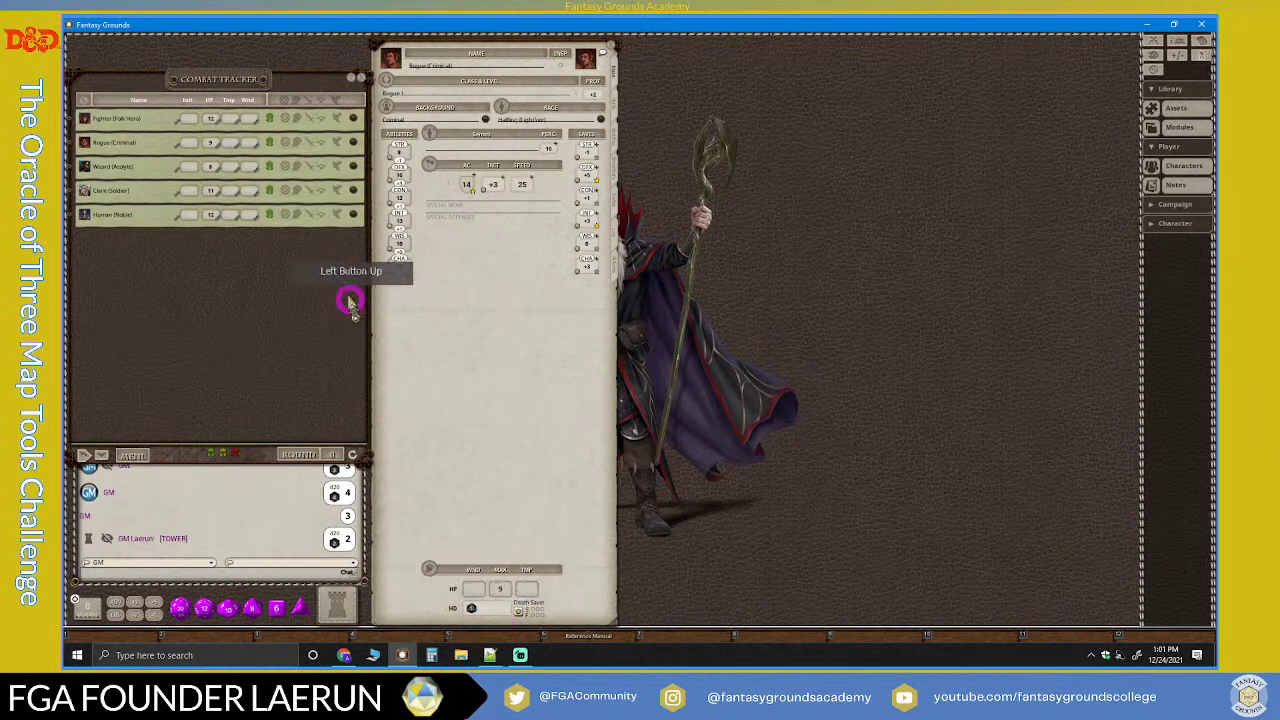
left_click(353, 165)
left_click_drag(357, 171, 480, 38)
left_click_drag(541, 318, 537, 612)
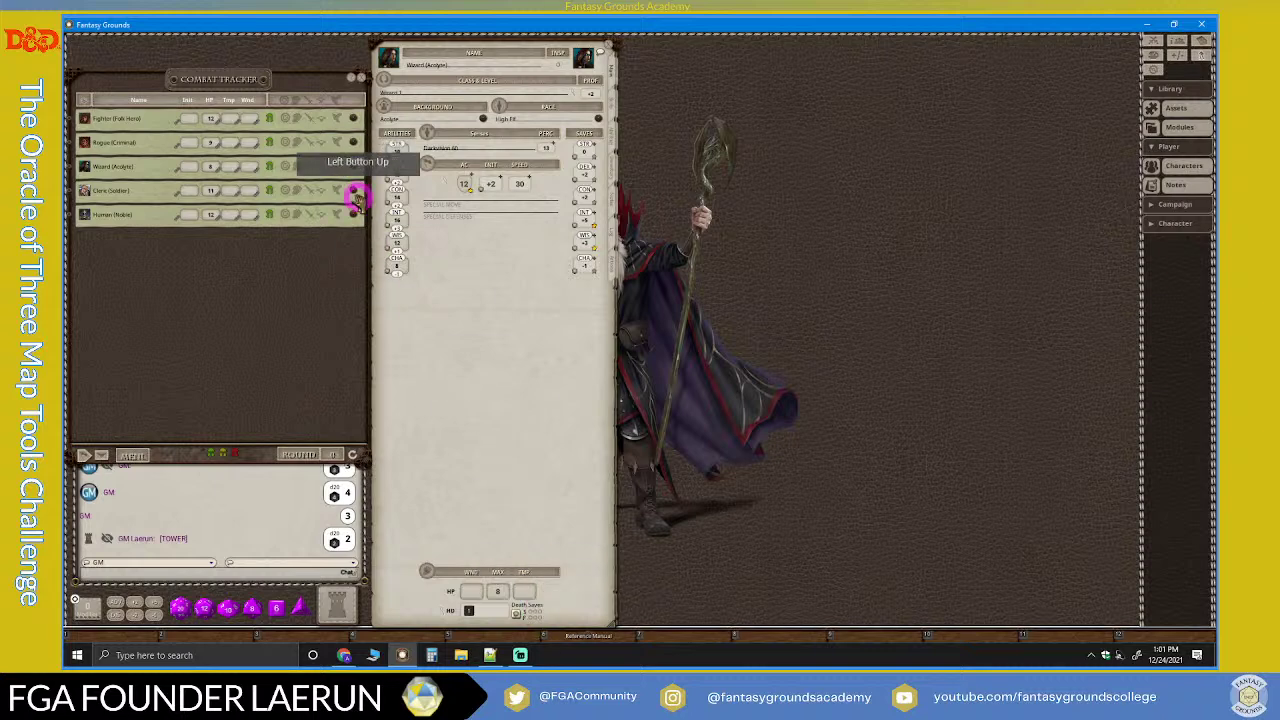
Step: Open the Cleric sheet stretched taller and the Human (Noble) sheet stacked on top
left_click(353, 190)
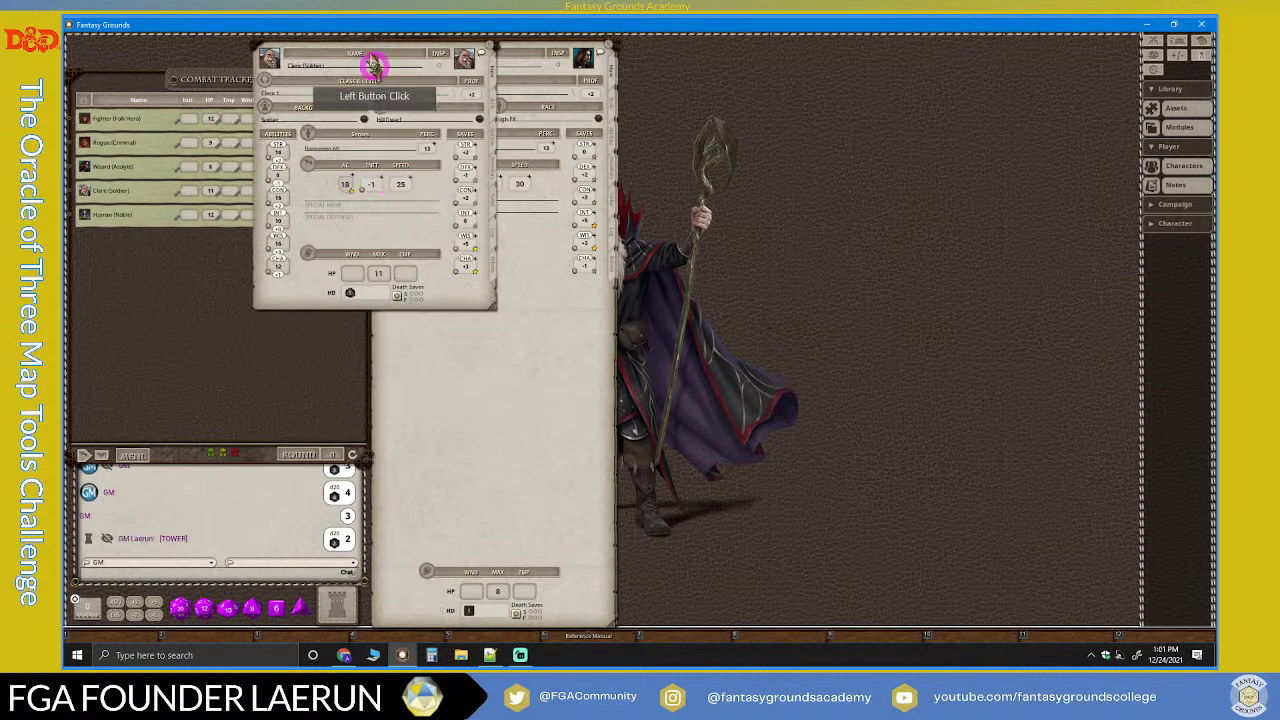
left_click_drag(367, 40, 487, 42)
left_click_drag(575, 313, 570, 630)
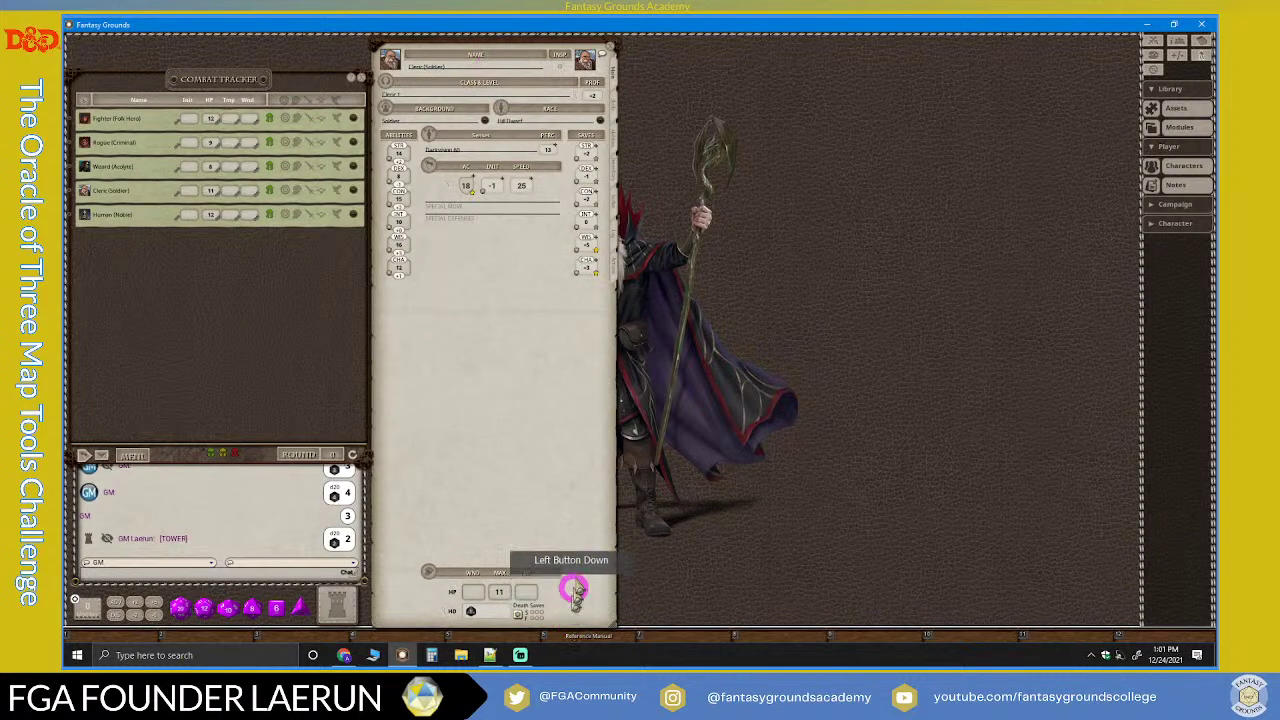
left_click(354, 215)
left_click_drag(380, 125, 491, 46)
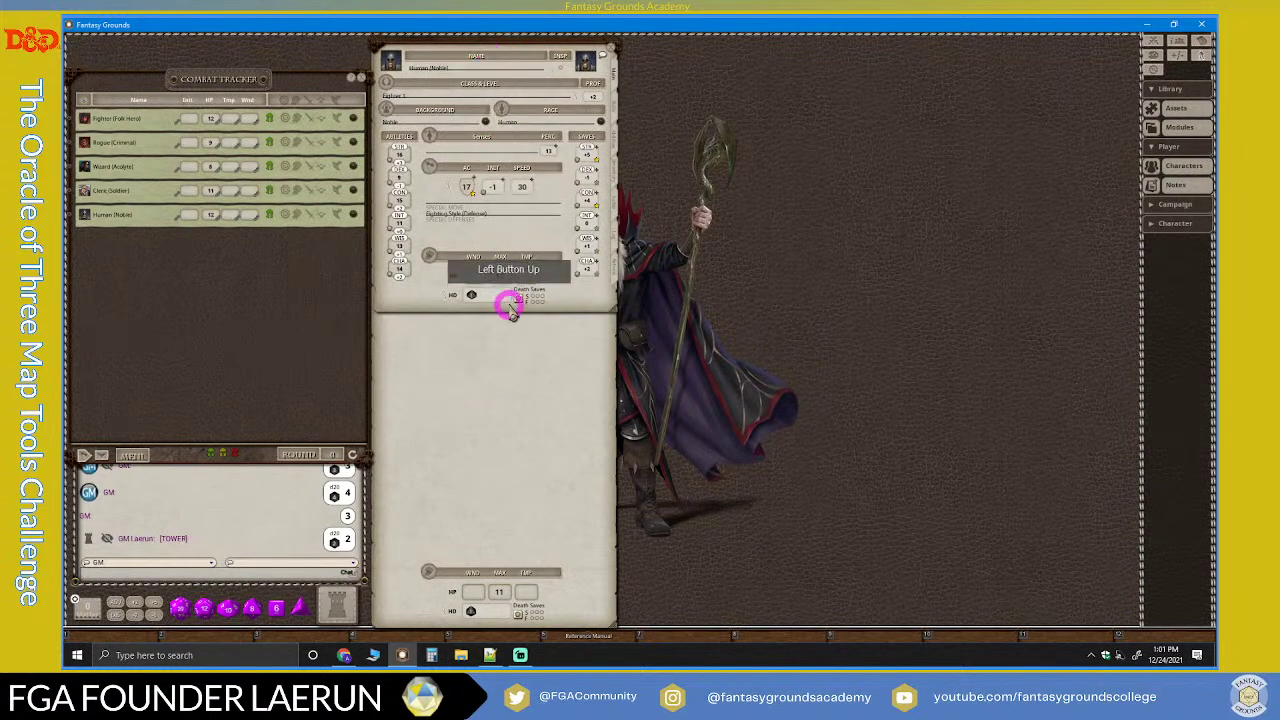
Step: Stretch and move the Human (Noble) sheet, closing and reopening it over the others
left_click_drag(509, 307, 484, 625)
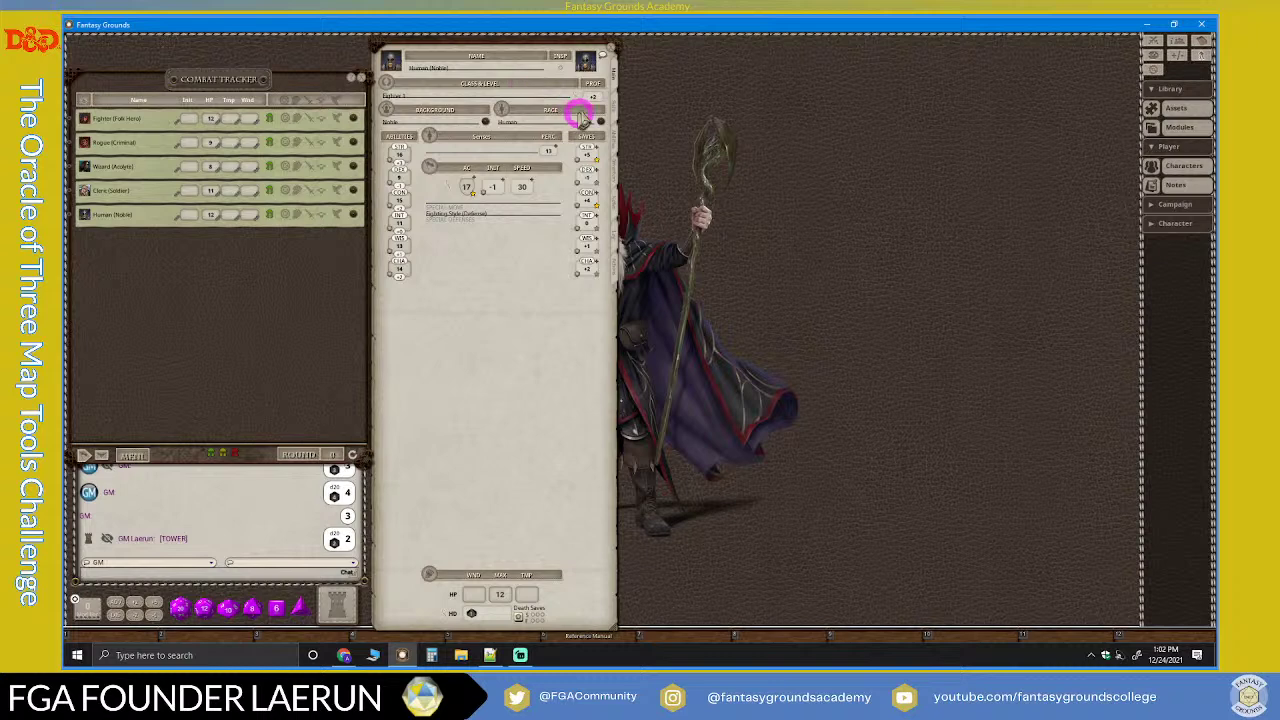
left_click_drag(489, 271, 286, 334)
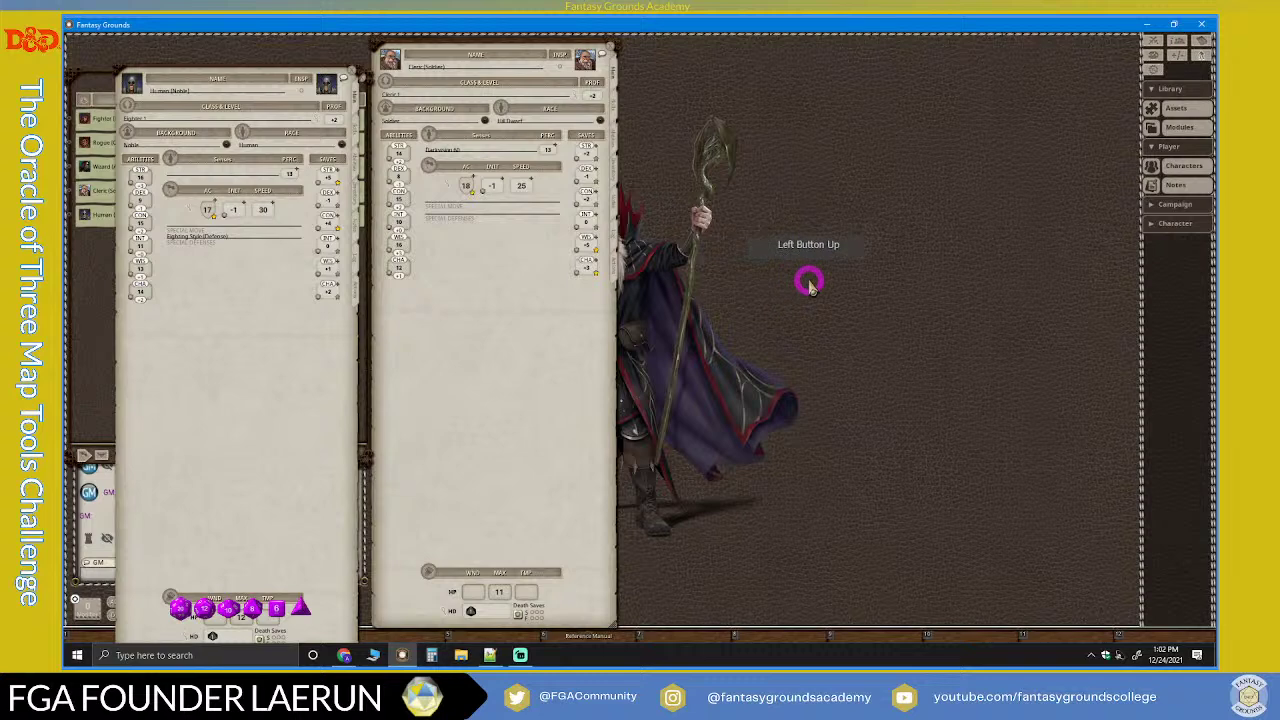
left_click(352, 74)
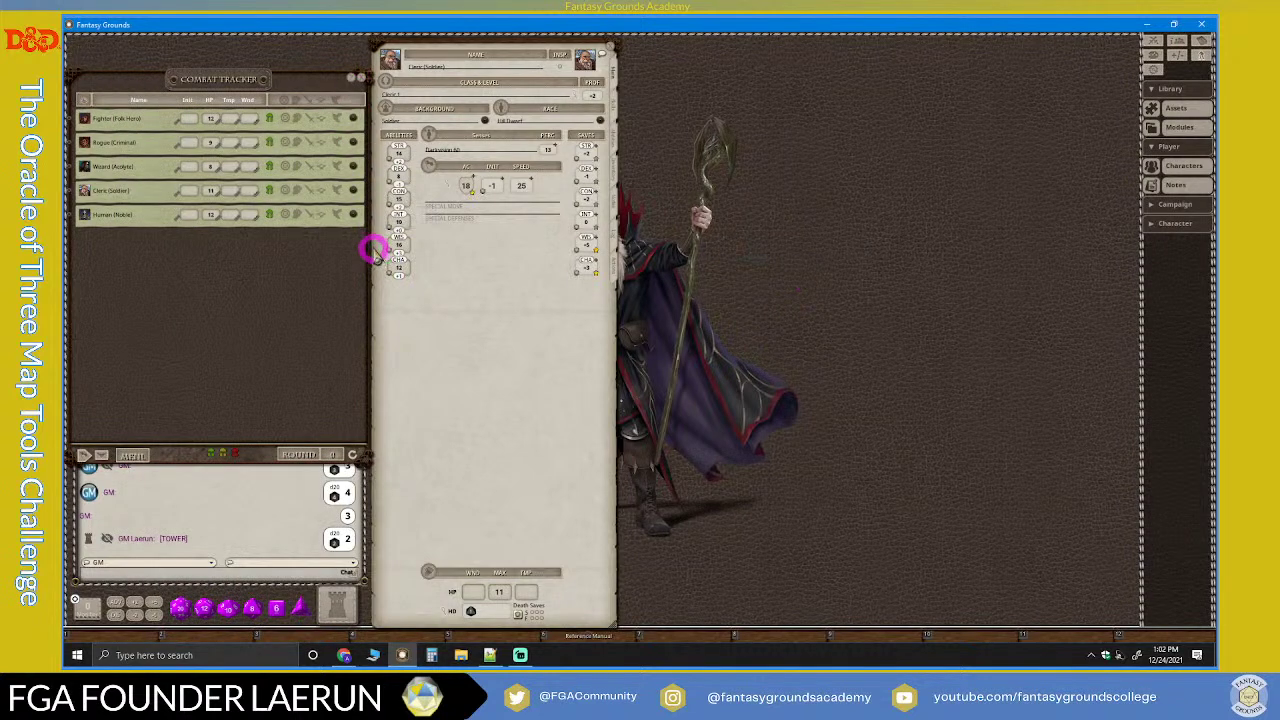
left_click(353, 215)
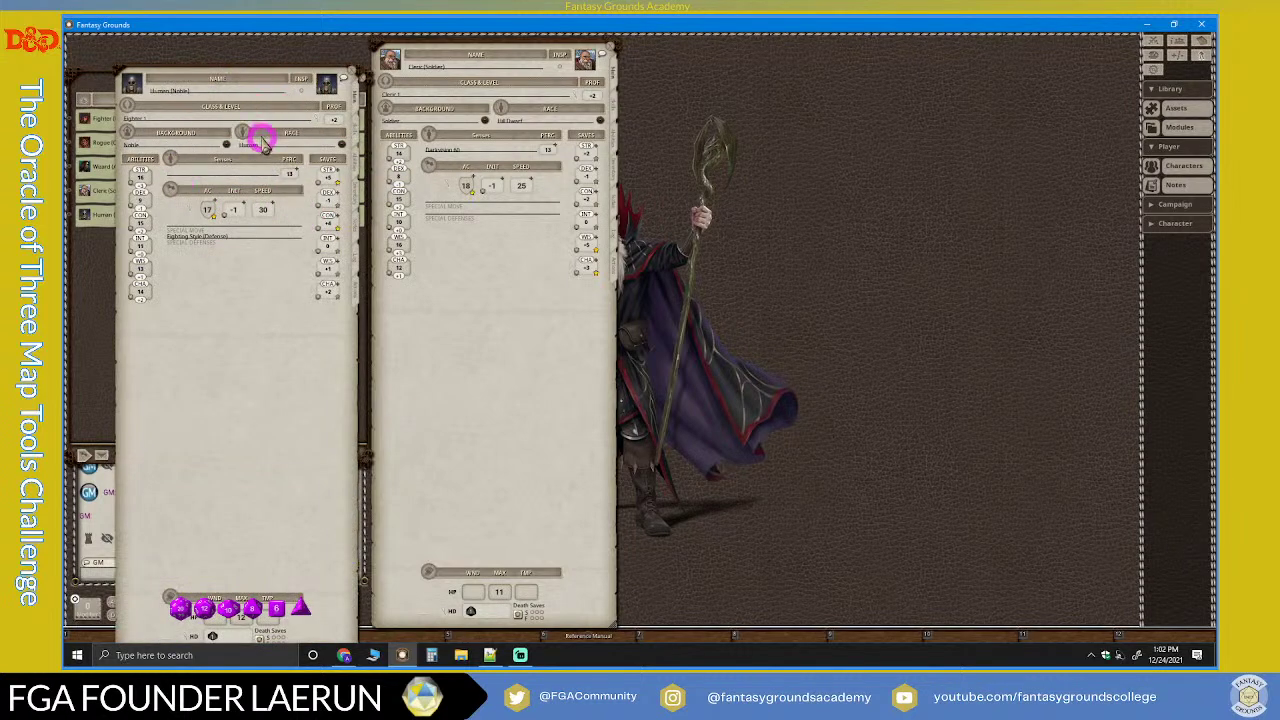
left_click_drag(251, 323, 502, 307)
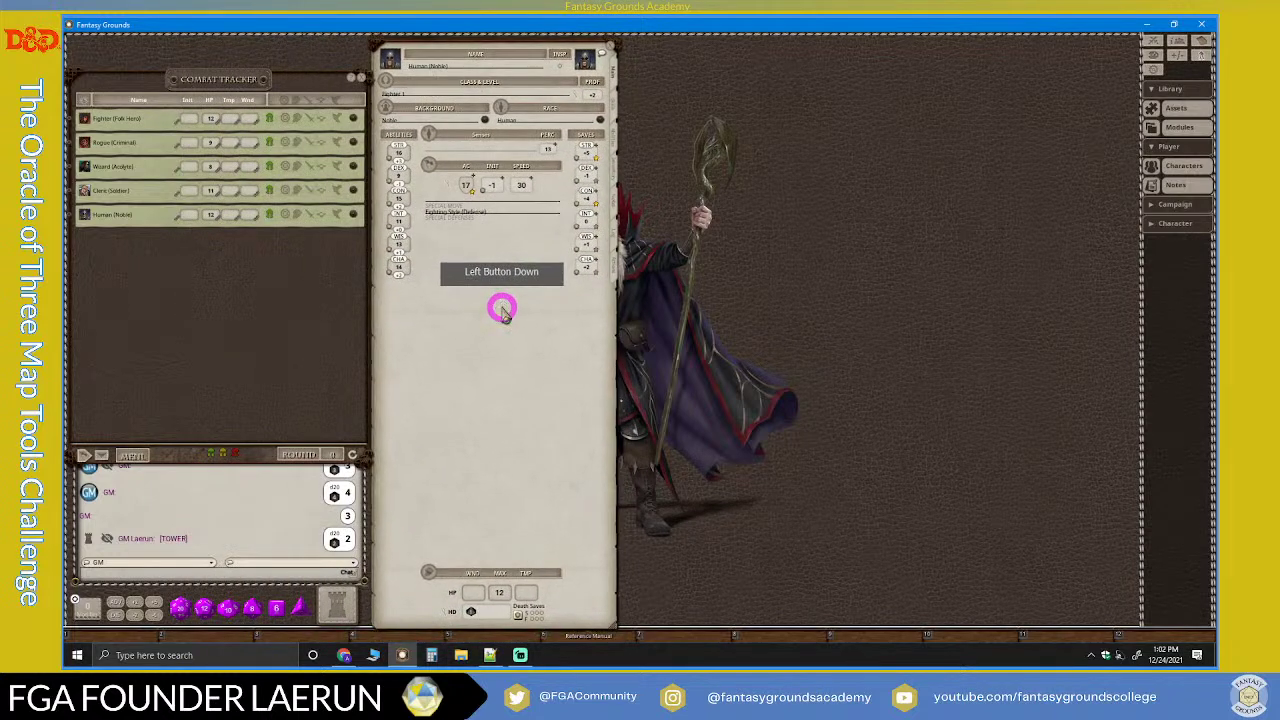
Step: Close the Human, Cleric, Wizard, Rogue and Fighter character sheets
left_click(609, 45)
left_click(609, 45)
left_click(609, 45)
left_click(609, 45)
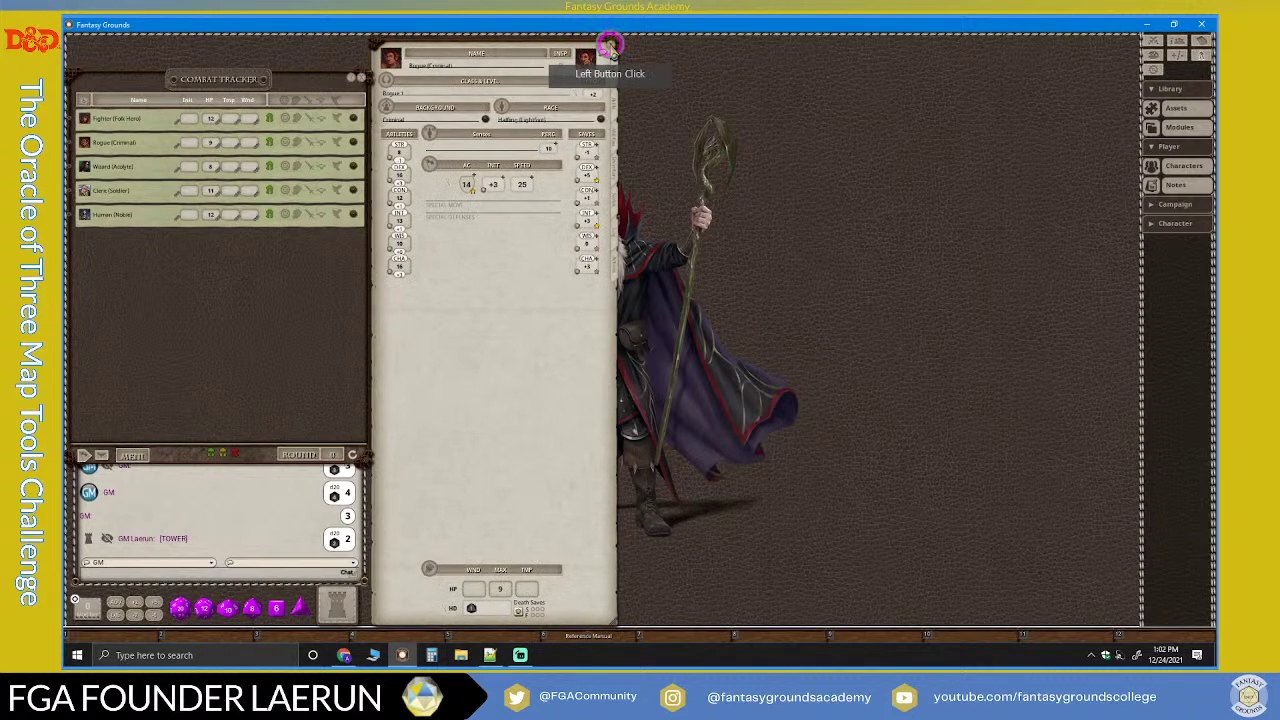
left_click(609, 45)
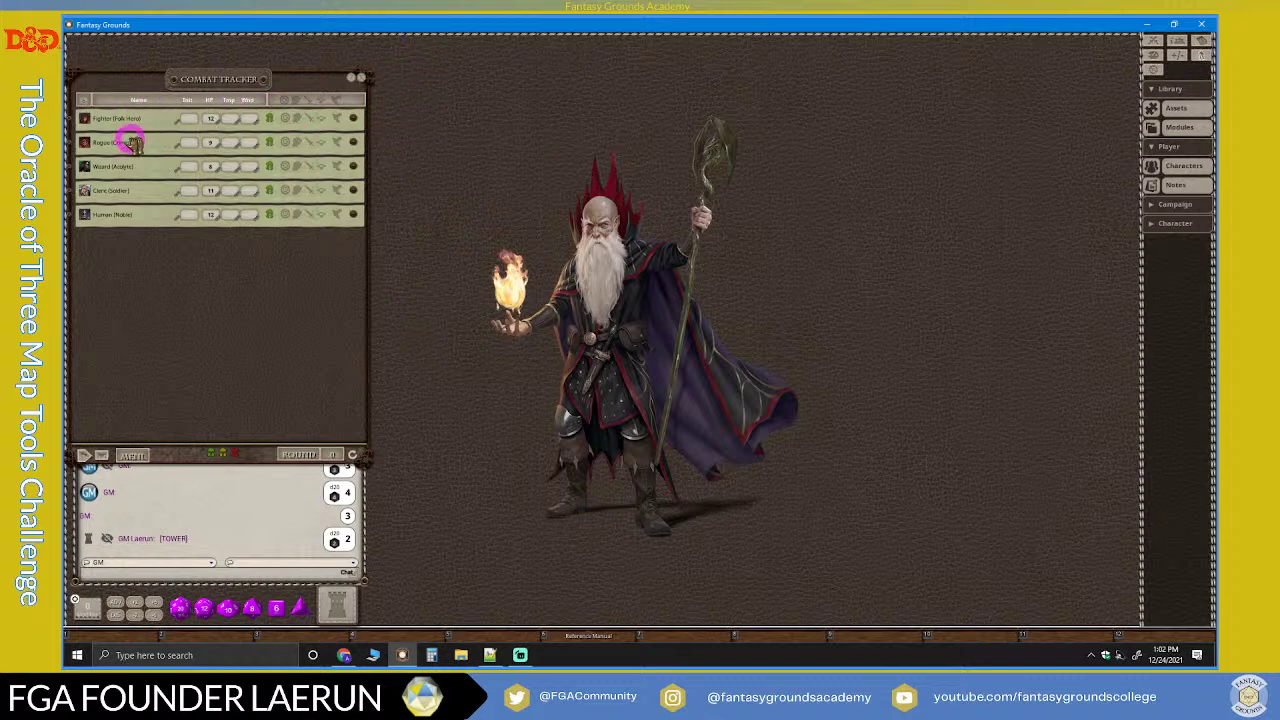
Step: Preview the Fighter, Rogue, Wizard, Cleric and Human sheets, then give the Fighter (Folk Hero) the active turn
left_click(348, 117)
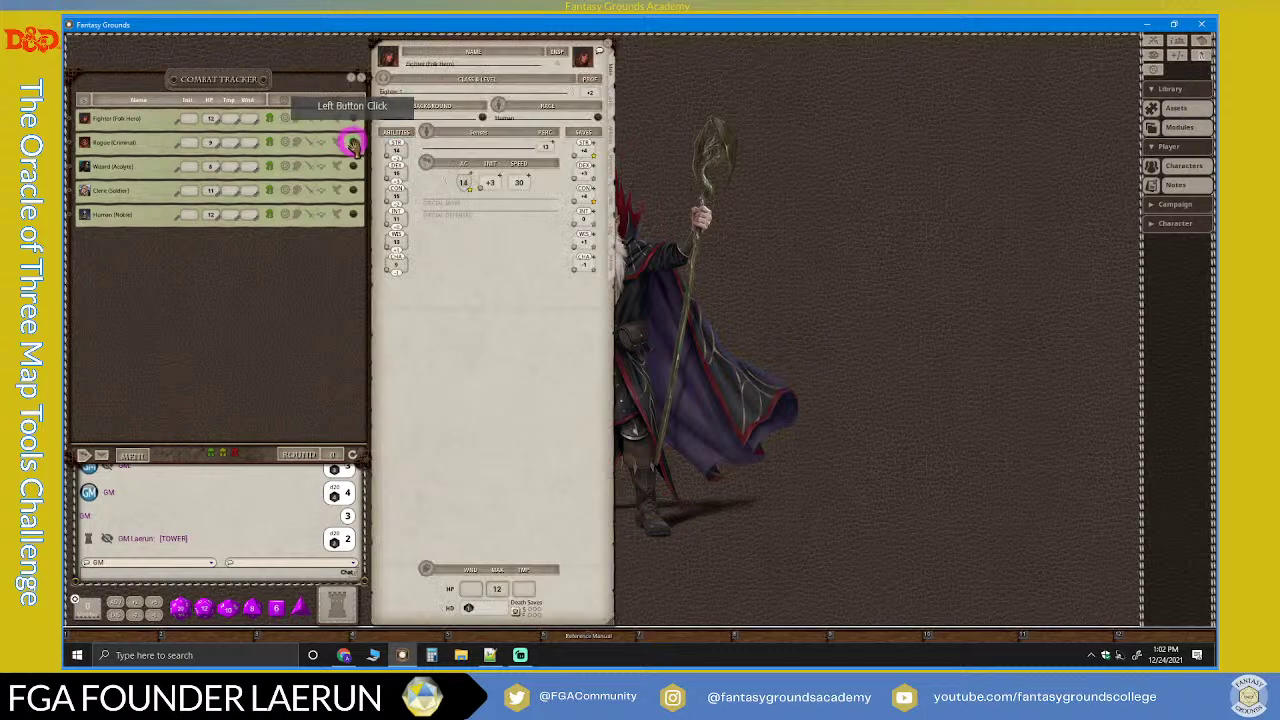
left_click(350, 141)
left_click(353, 165)
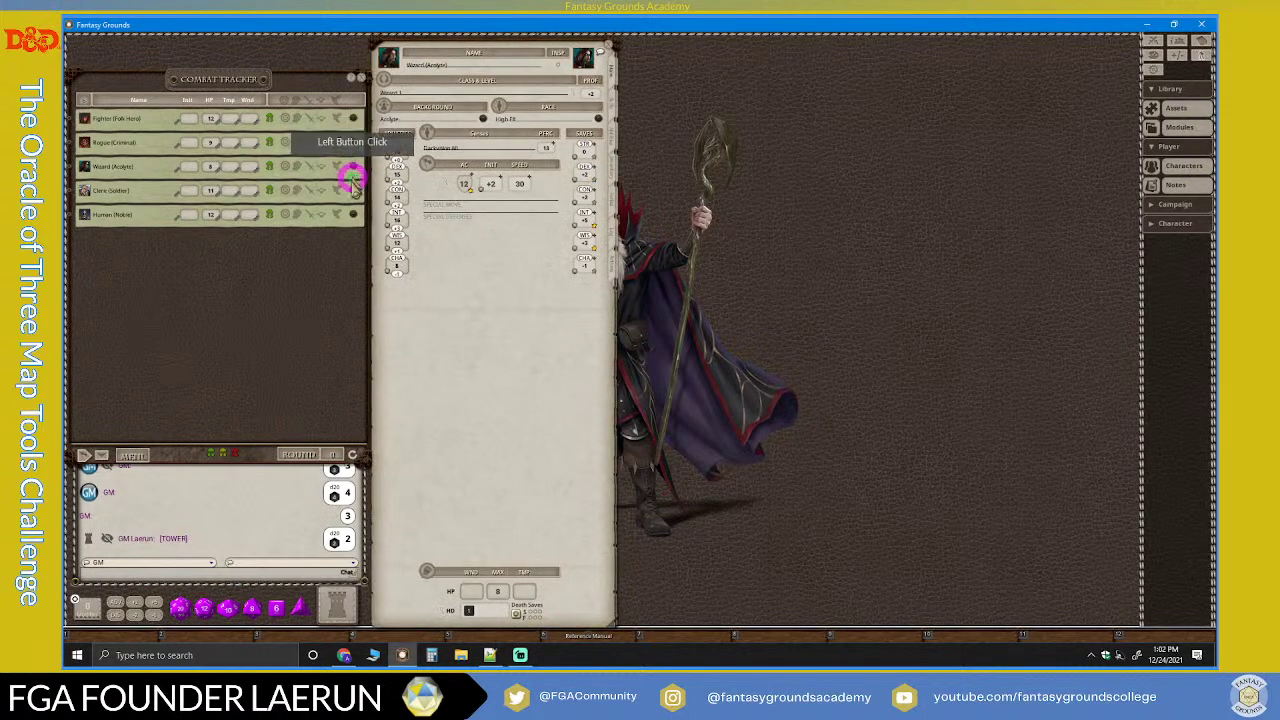
left_click(350, 189)
left_click(351, 213)
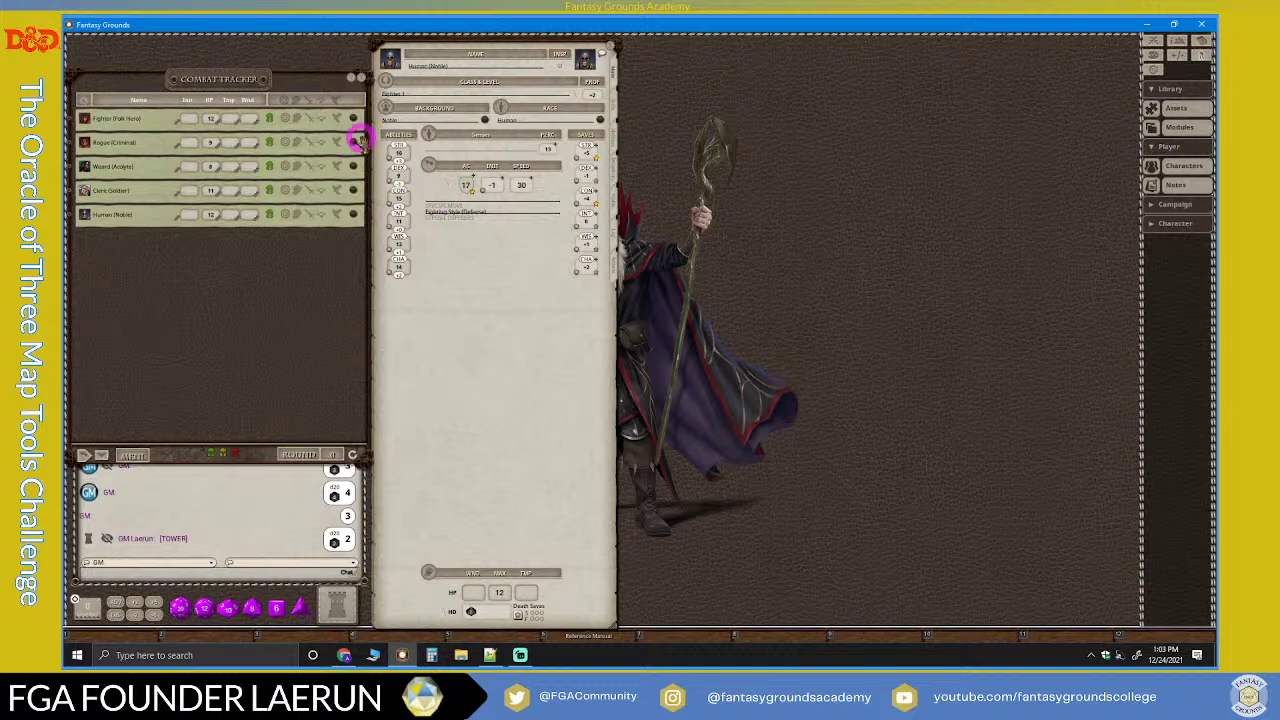
left_click(72, 122)
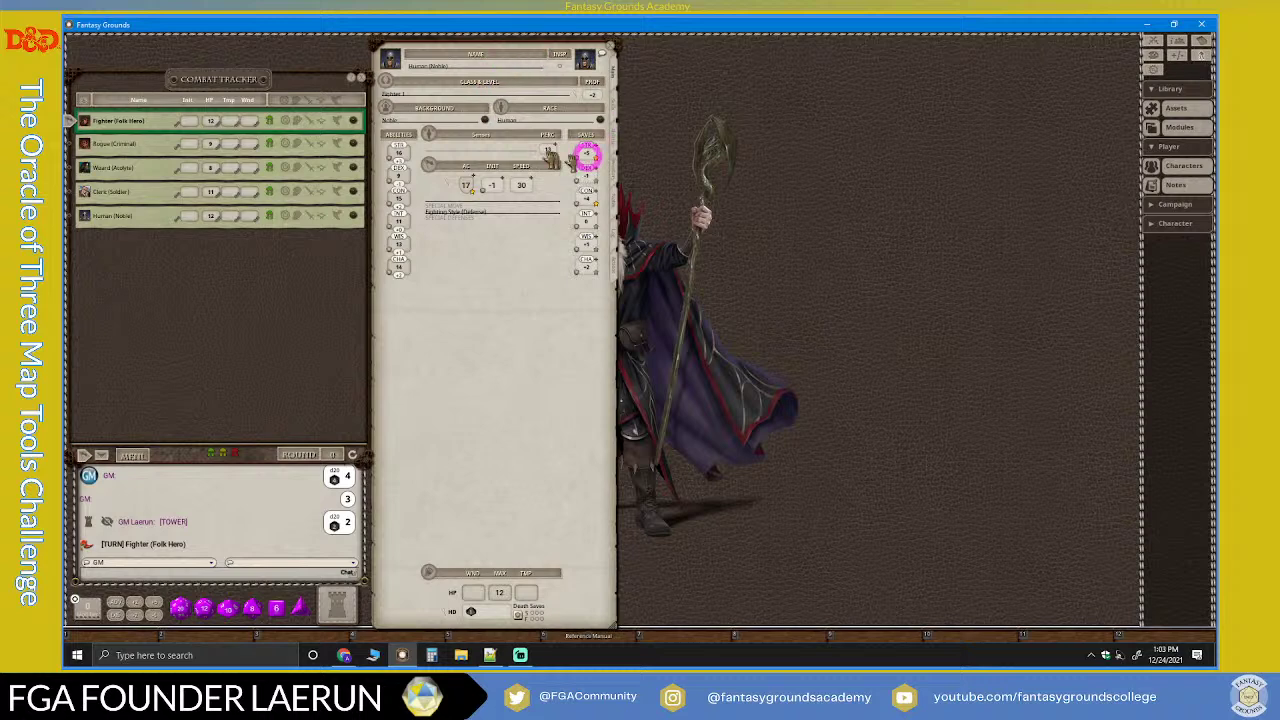
Step: Show the Fighter (Folk Hero)'s actions: Greatsword, Longbow, Fighting Style (Archery) and Second Wind
left_click(352, 120)
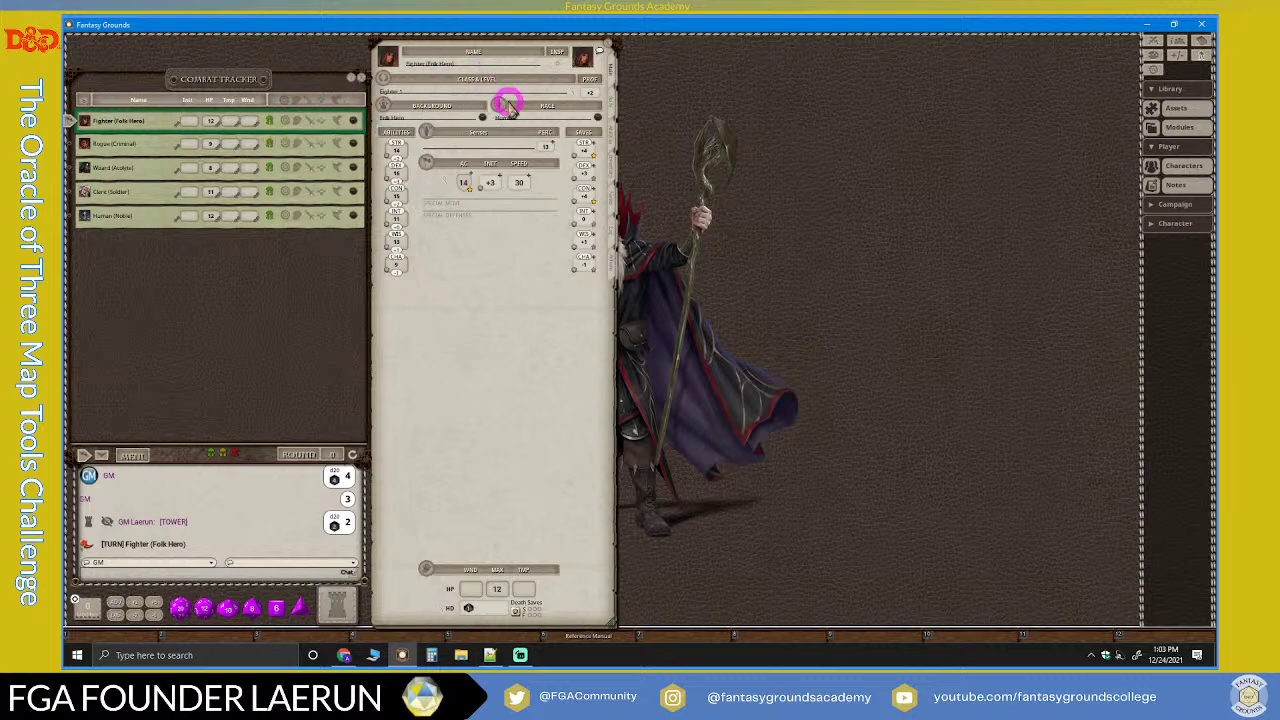
left_click(610, 266)
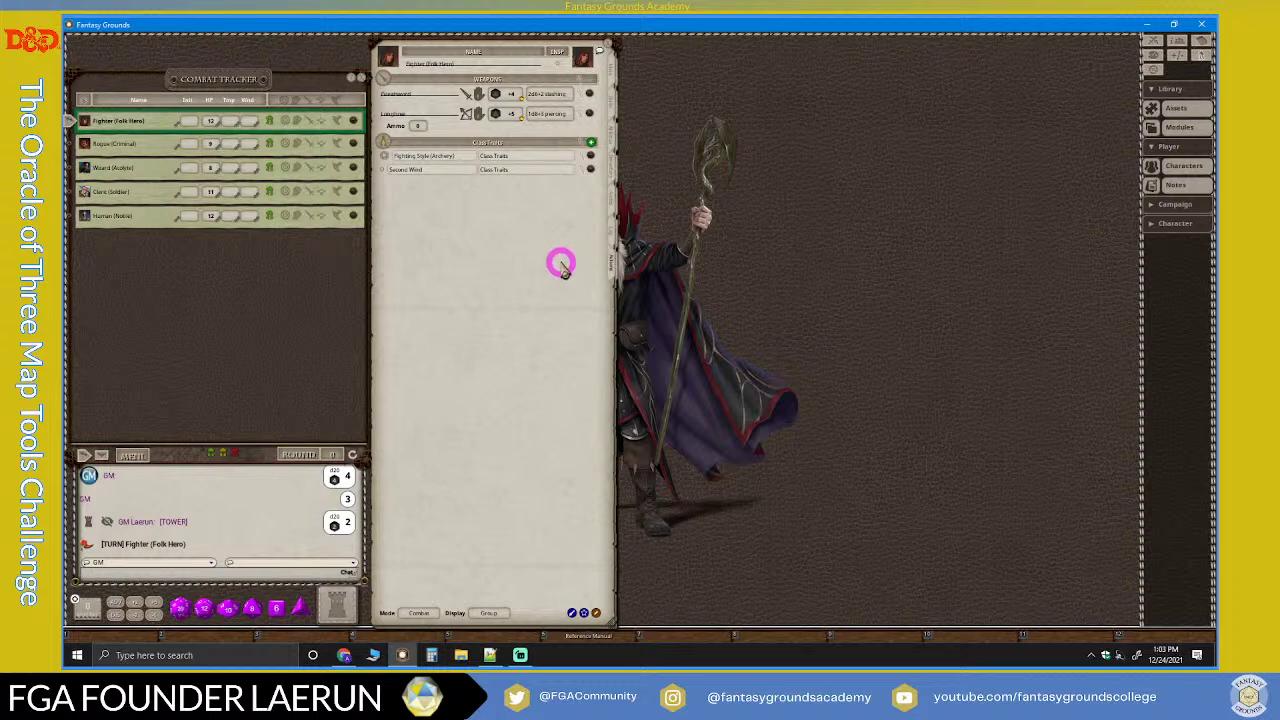
Step: Save the campaign with the /save chat command
left_click(135, 570)
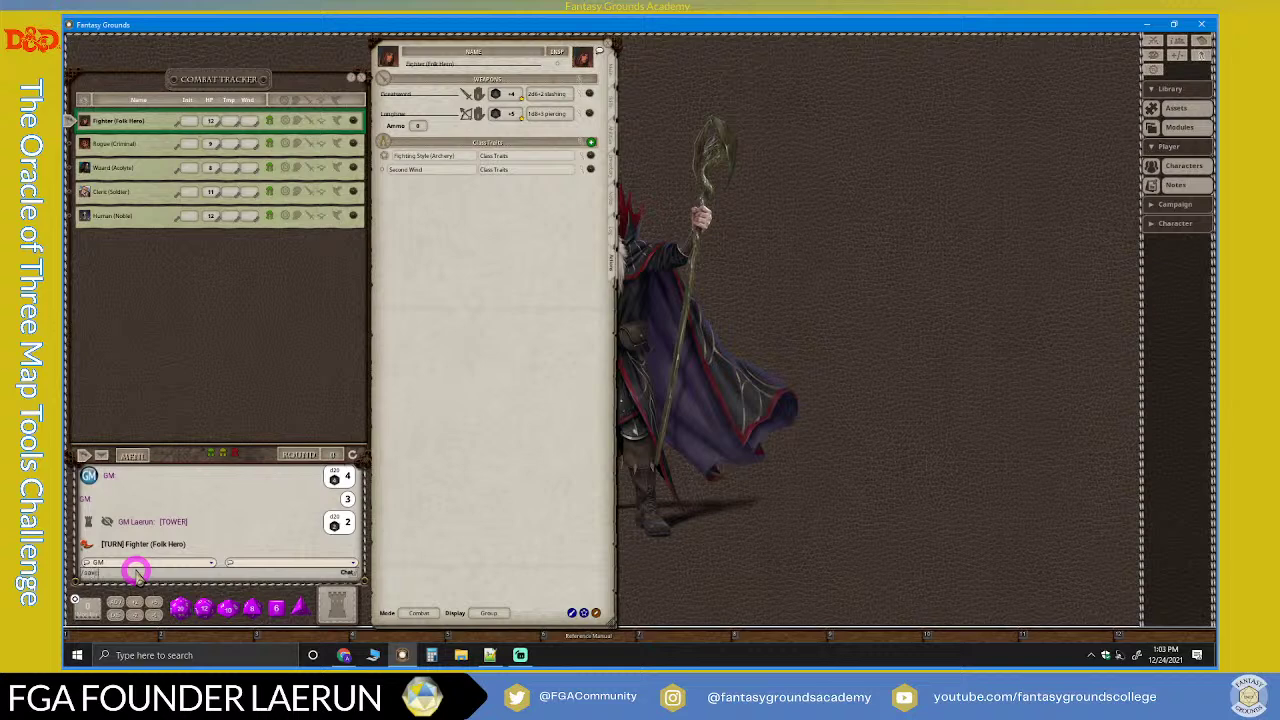
key("Return")
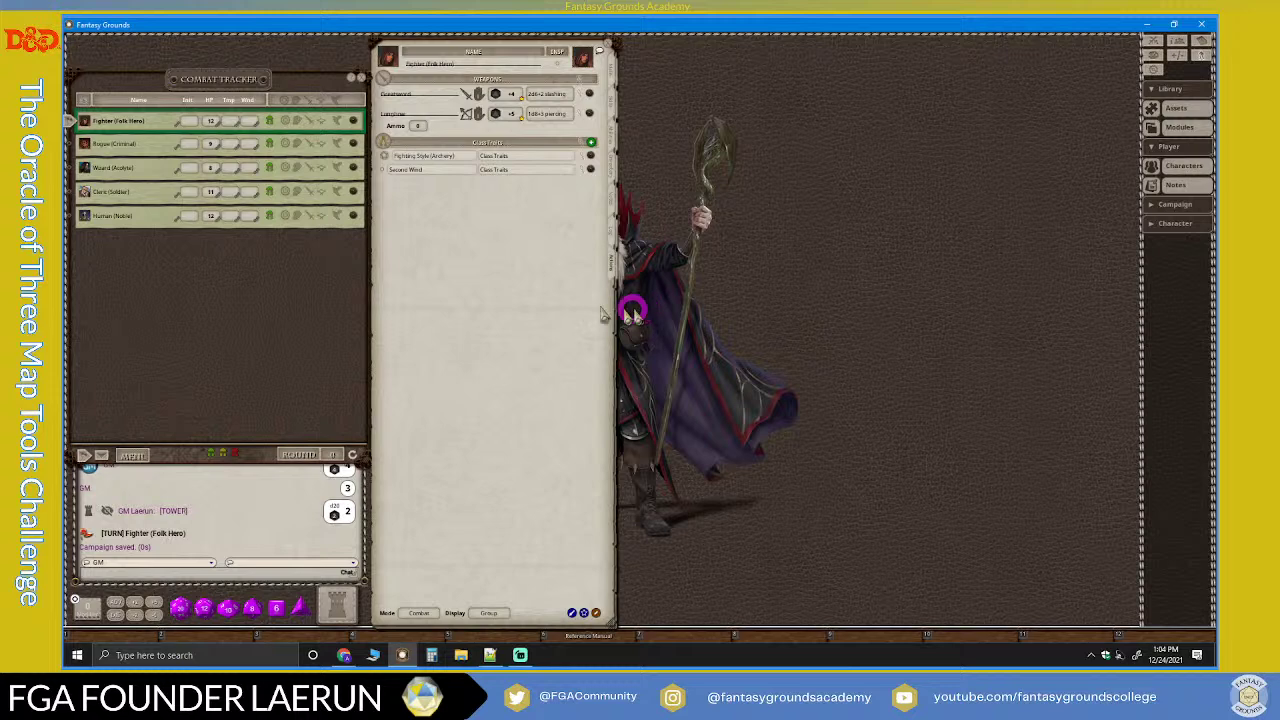
left_click(124, 573)
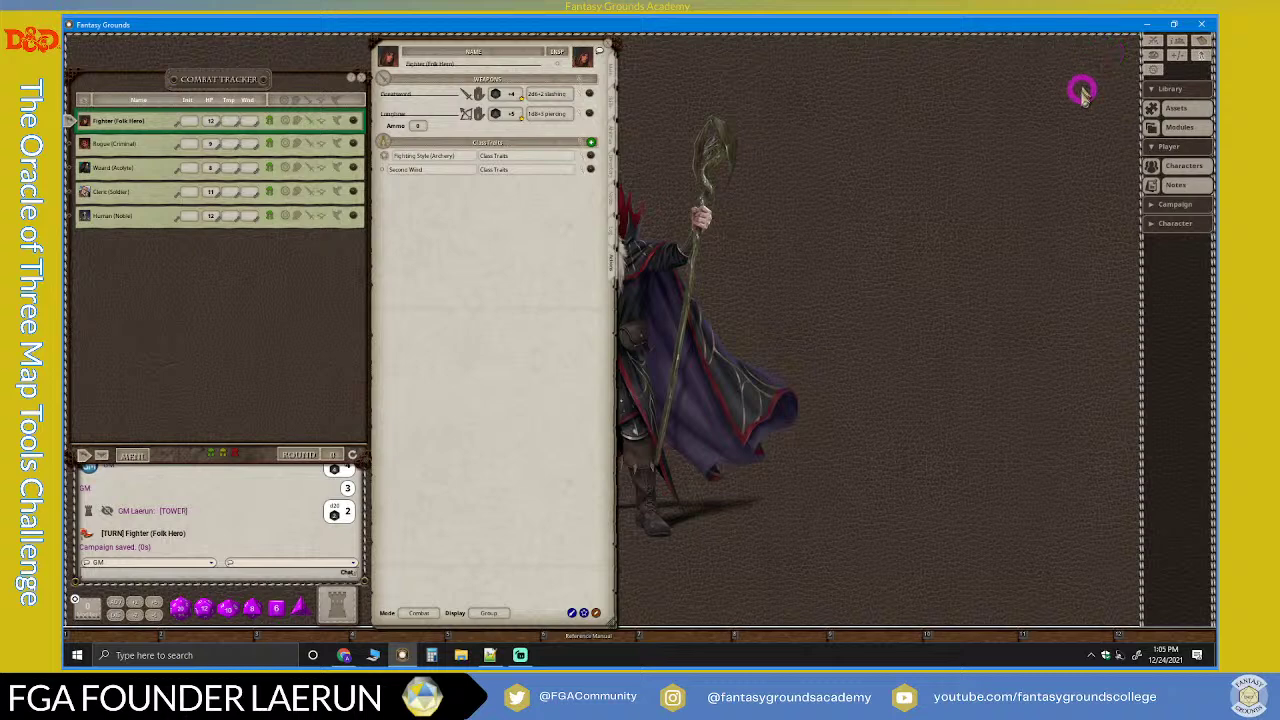
Step: Open the Calendar window at the top of the screen and start activating a calendar module
left_click(1202, 42)
left_click_drag(643, 234, 754, 43)
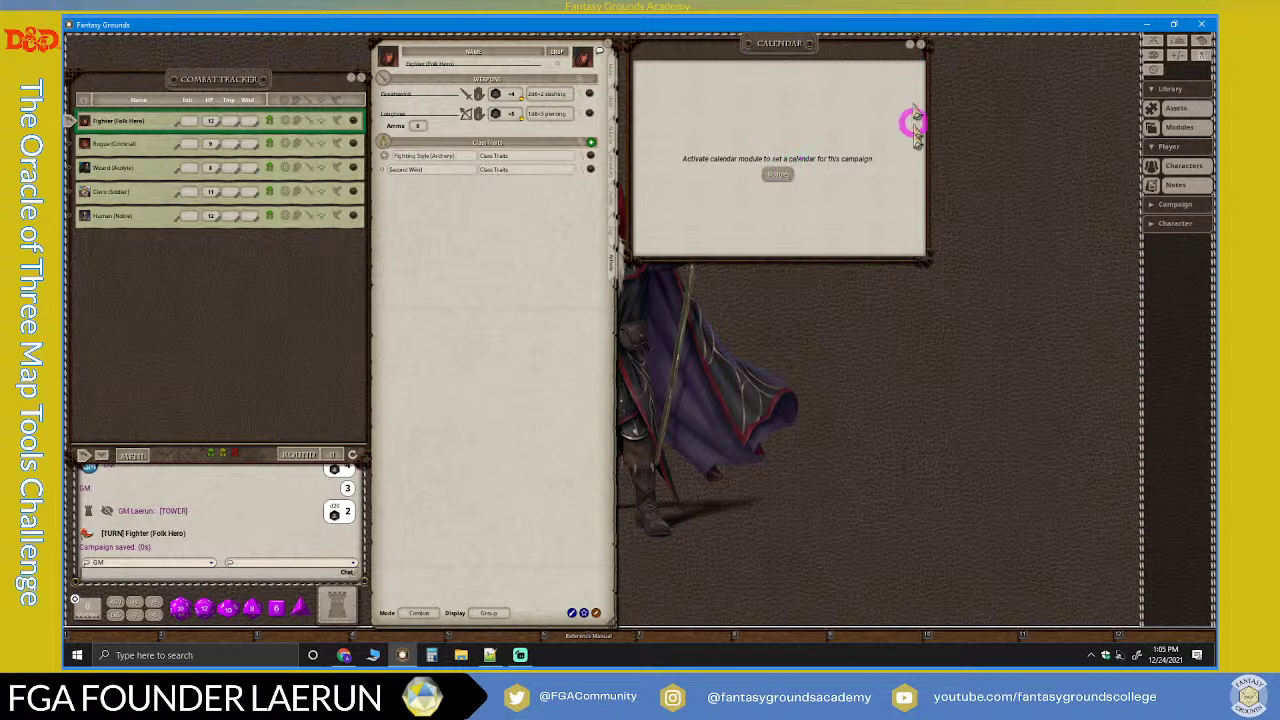
left_click(782, 176)
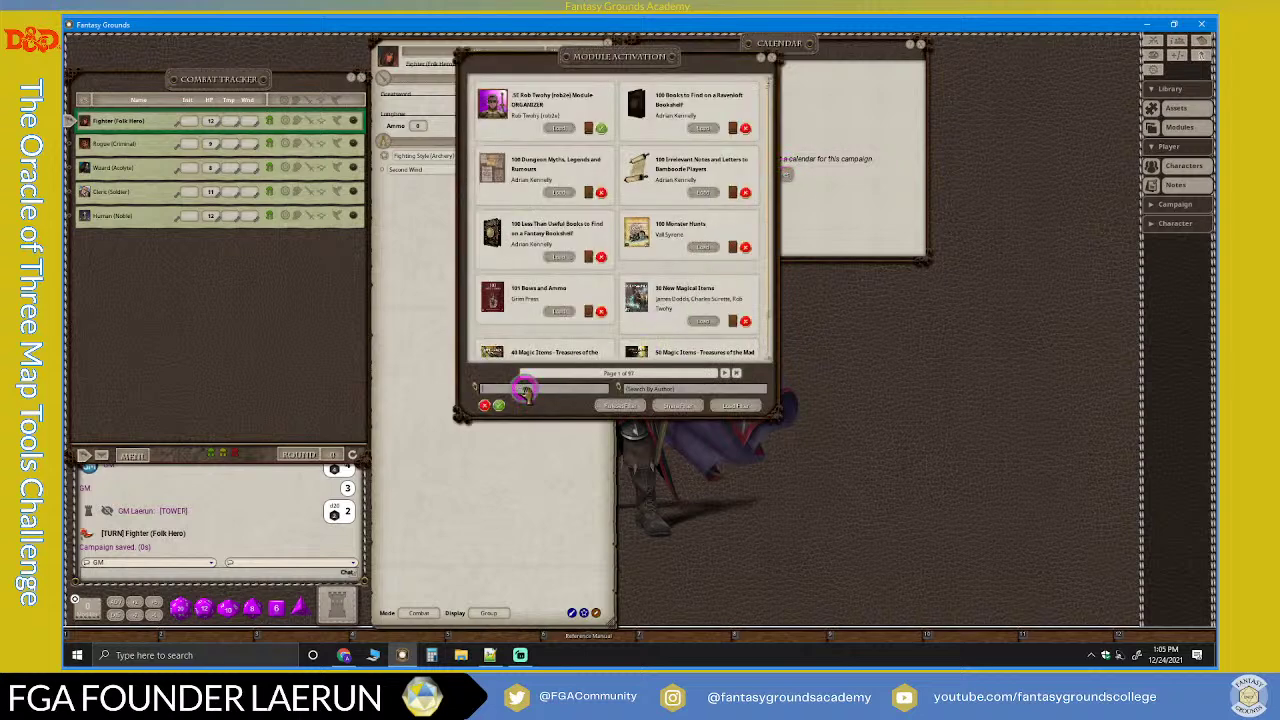
Step: Search modules for 'calen' and load the Calendars module
left_click(528, 390)
type("calen")
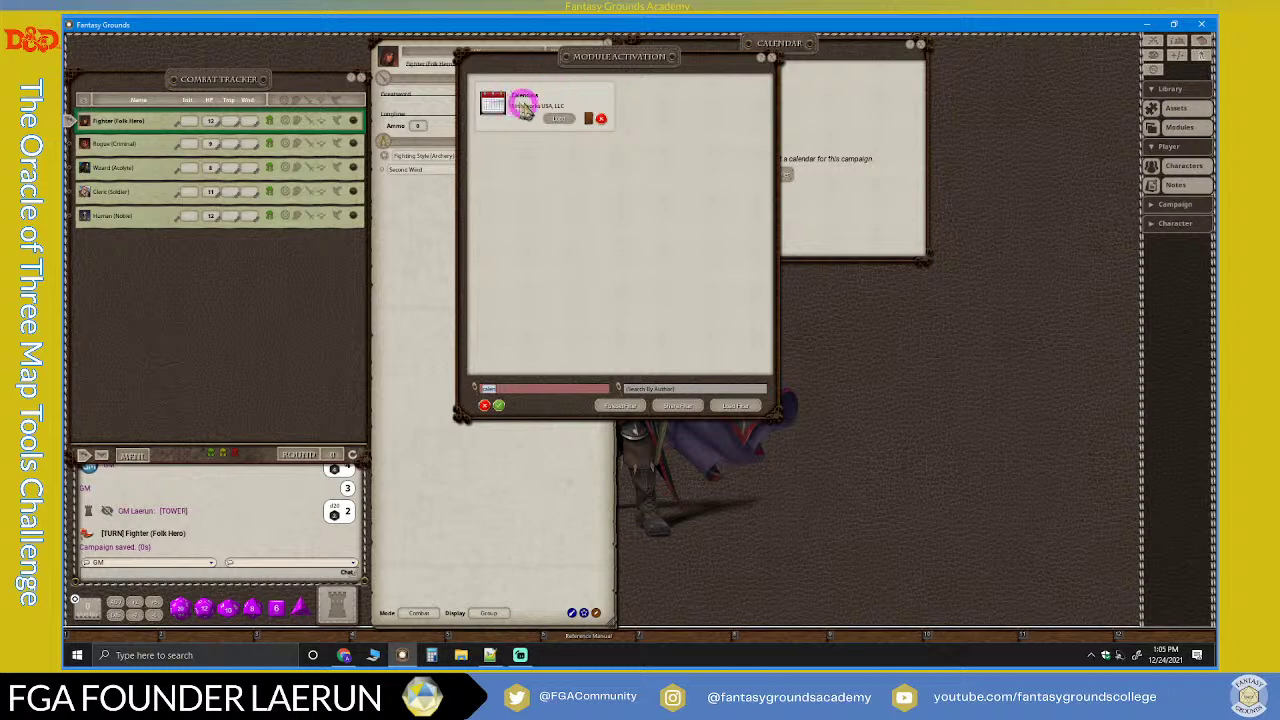
left_click(560, 118)
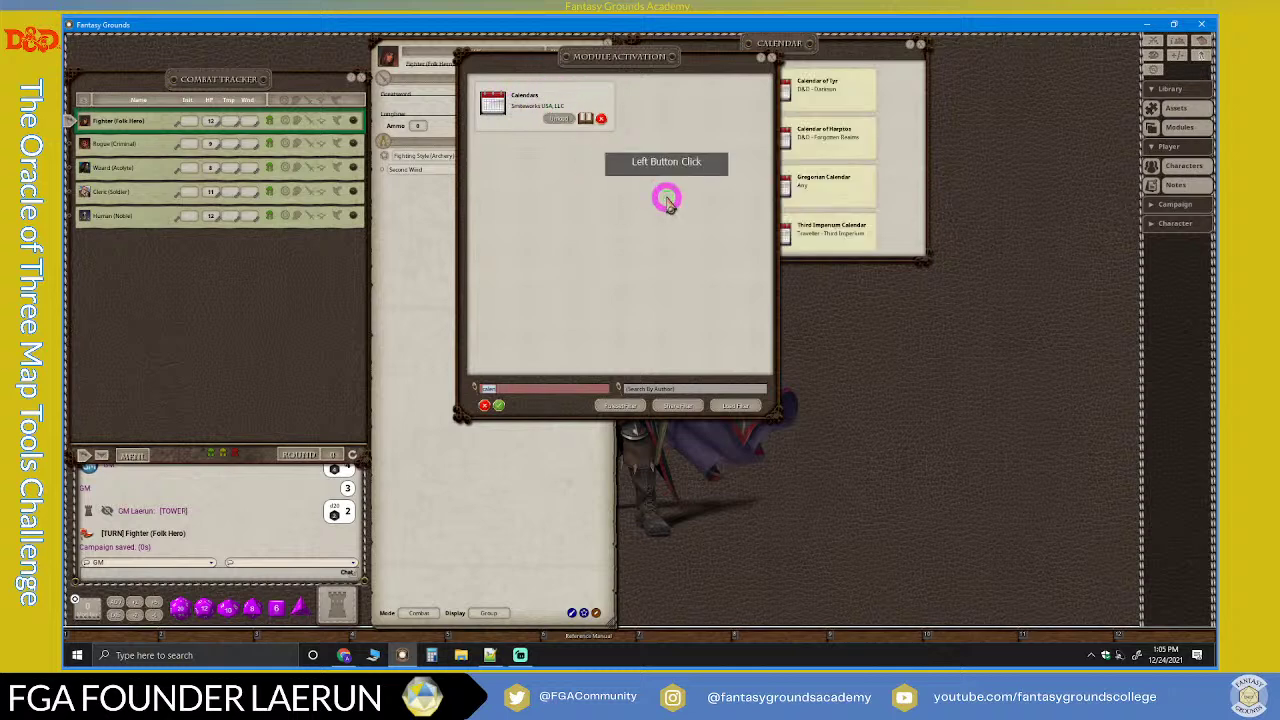
left_click(771, 57)
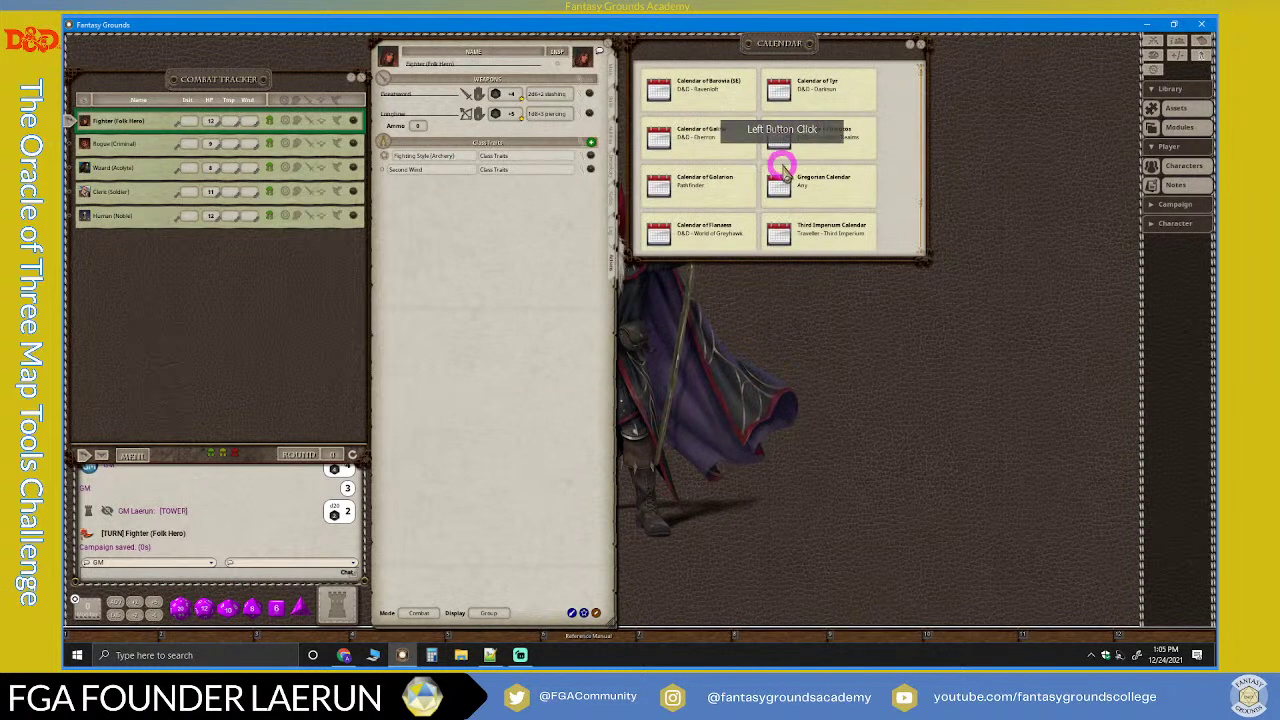
scroll(788, 218, "down", 2)
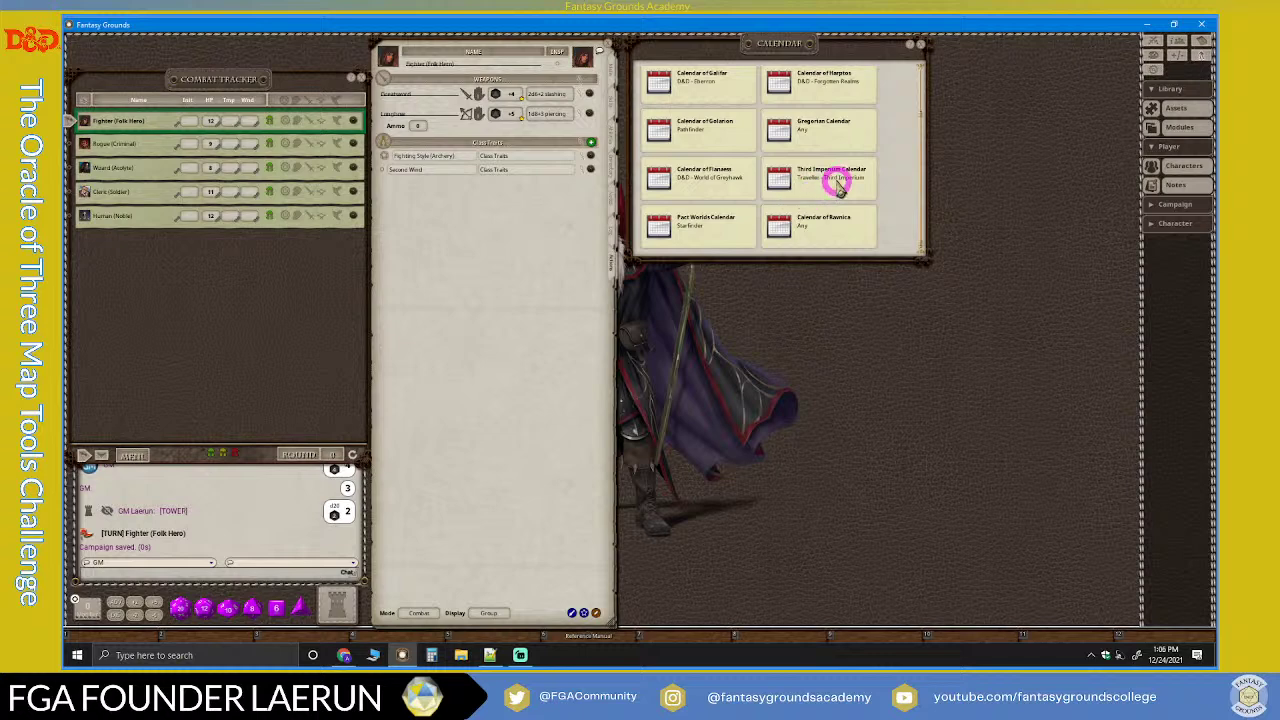
scroll(835, 190, "up", 2)
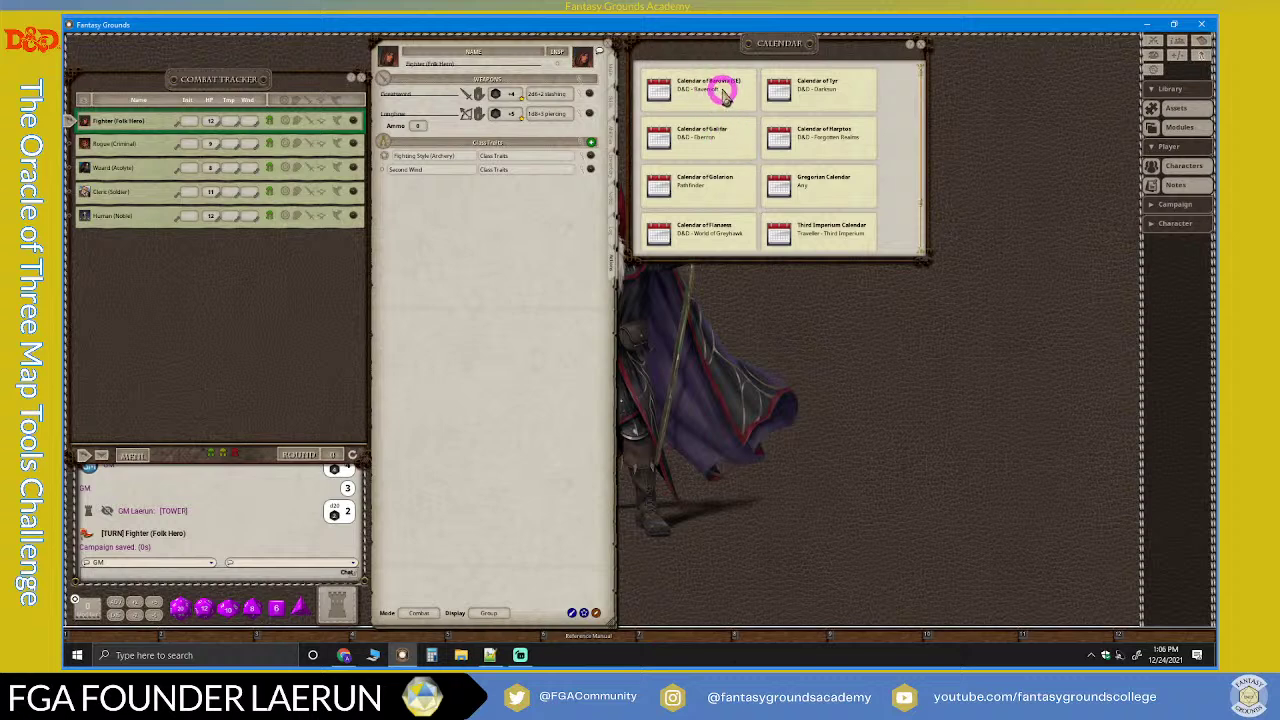
scroll(815, 165, "down", 2)
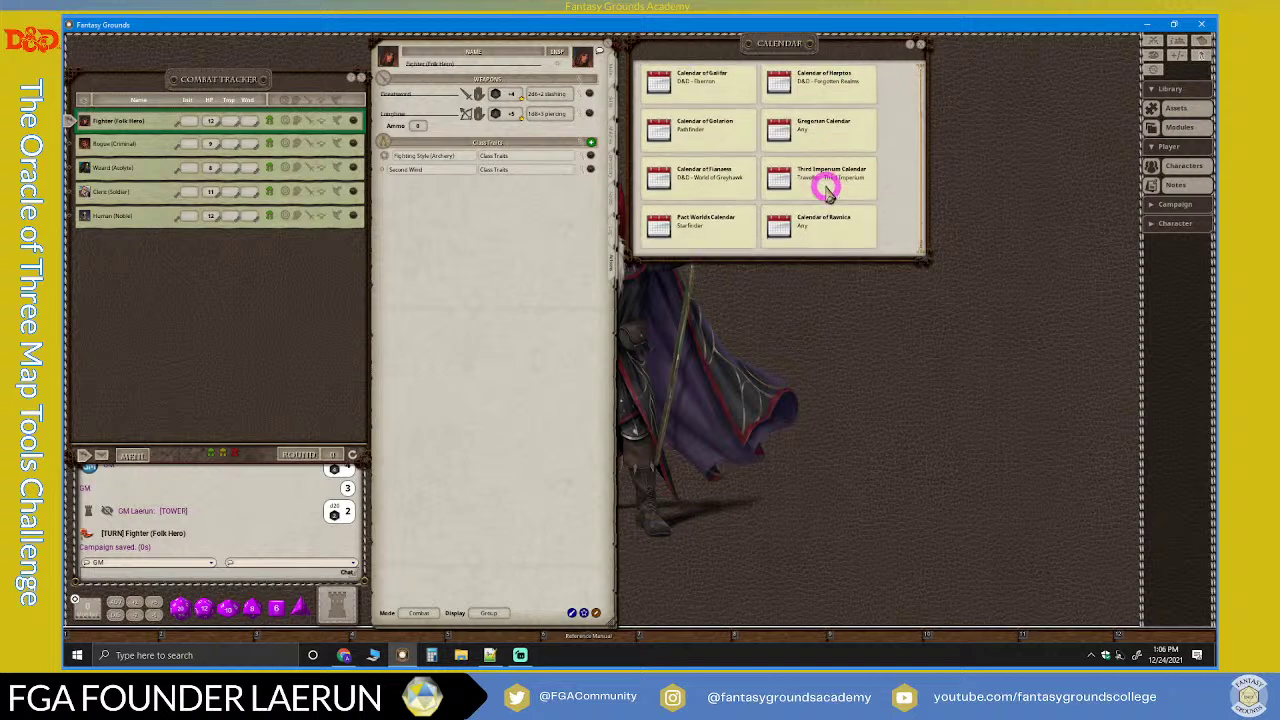
scroll(828, 195, "up", 2)
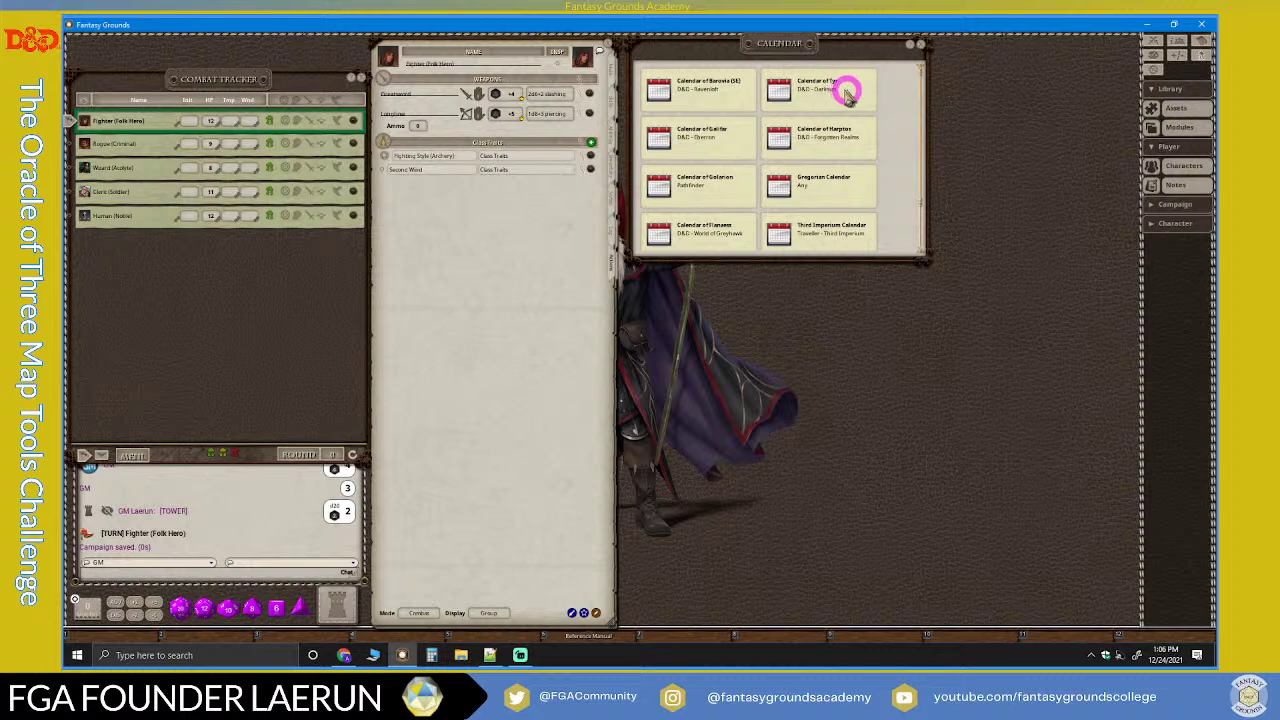
scroll(810, 110, "down", 2)
scroll(790, 128, "up", 1)
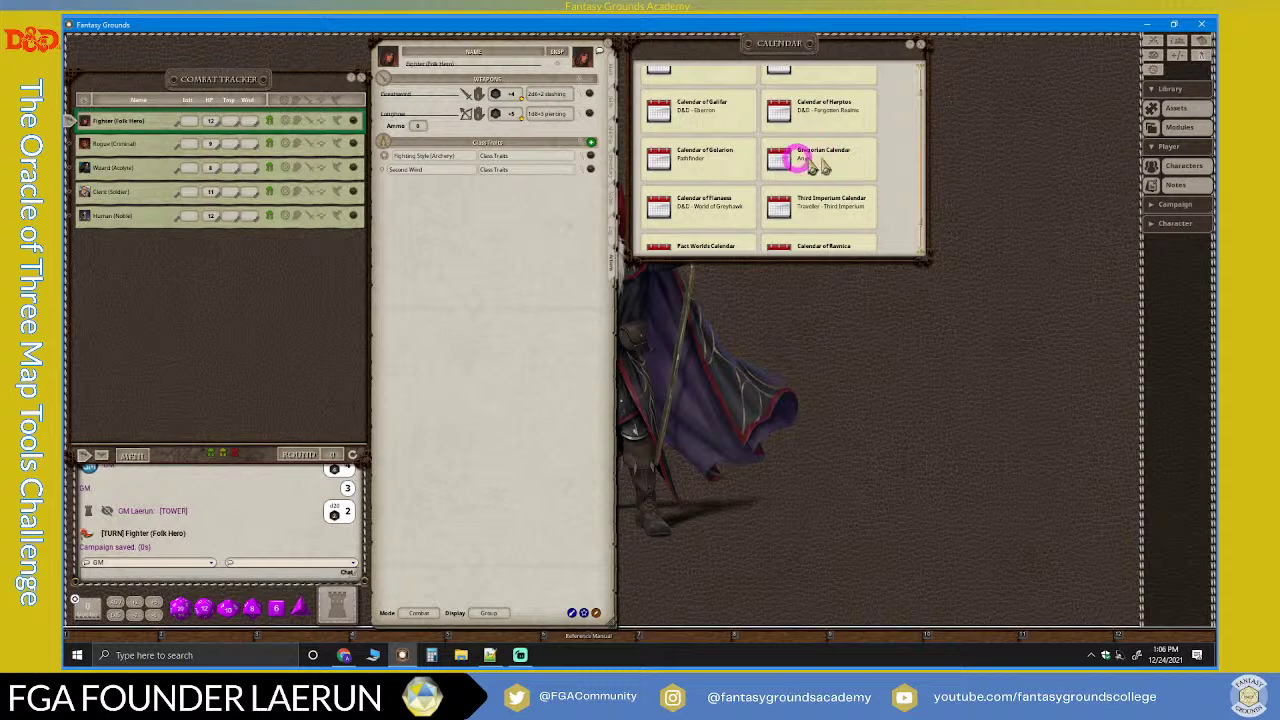
left_click(781, 162)
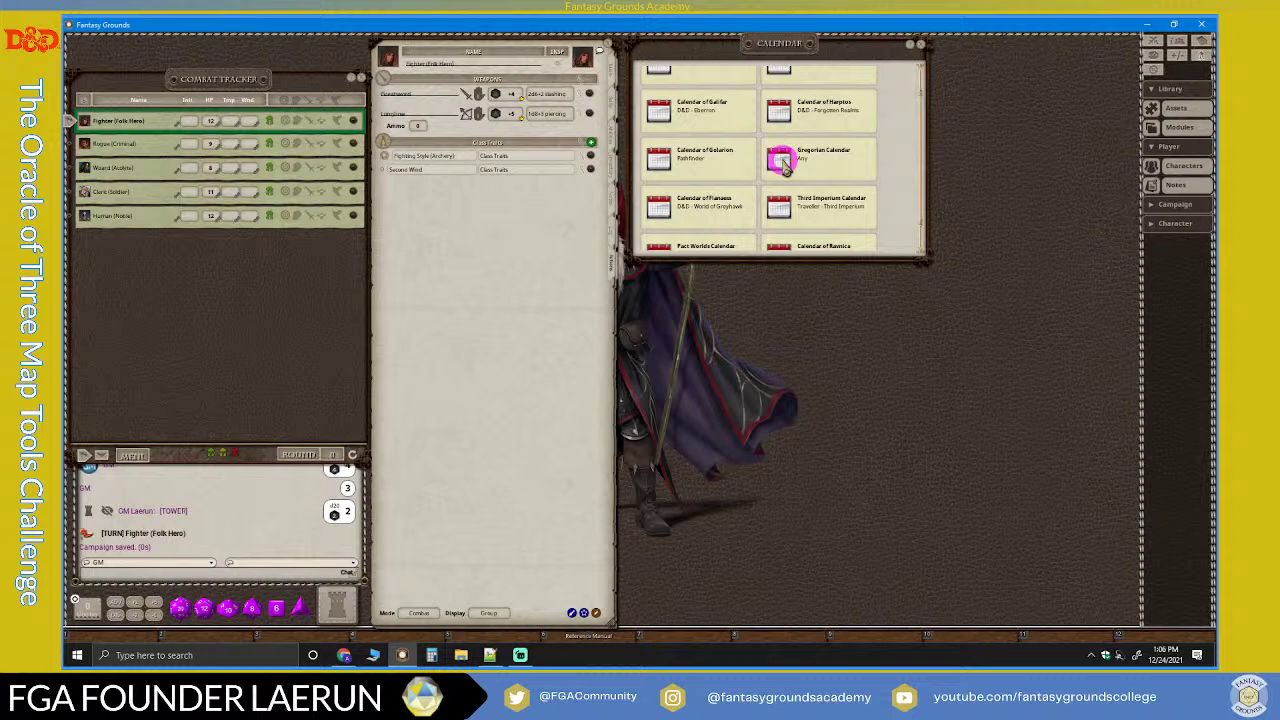
left_click(785, 166)
Step: Open the Gregorian calendar and enlarge its window to show all twelve months
double_click(783, 162)
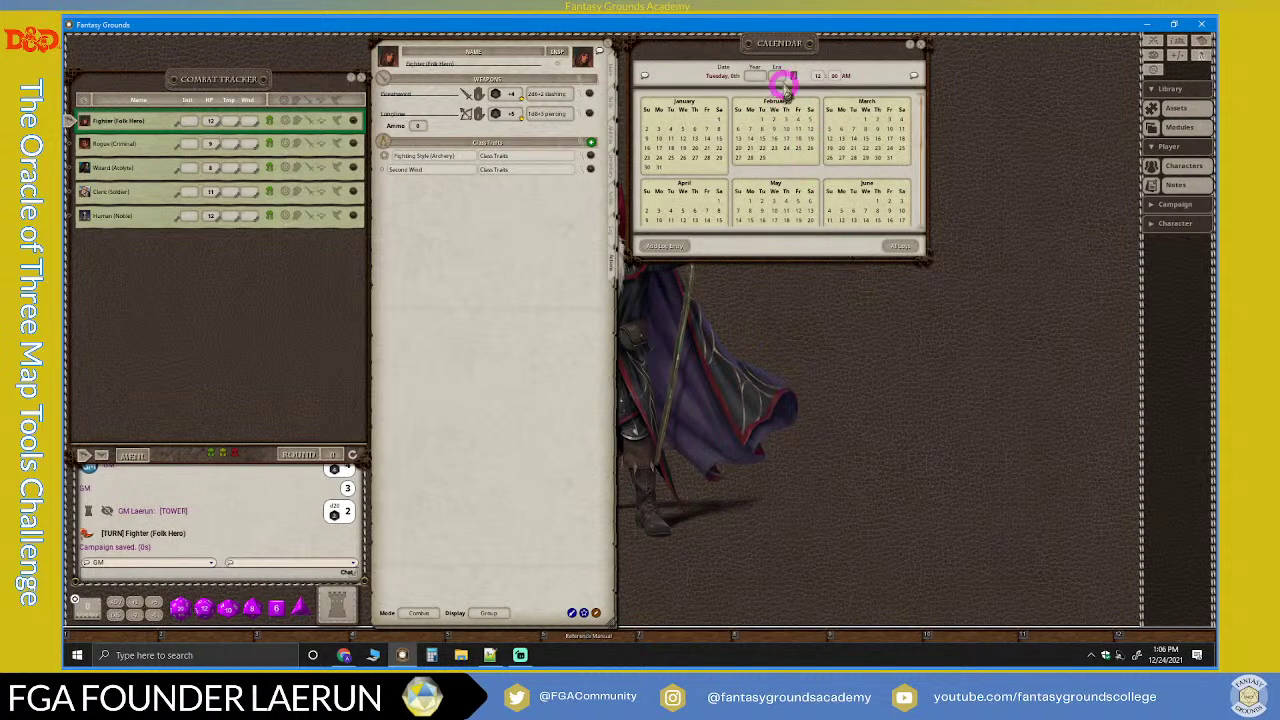
mouse_move(784, 45)
left_mouse_down()
mouse_move(820, 102)
mouse_move(775, 48)
left_mouse_up()
left_click_drag(920, 261, 901, 450)
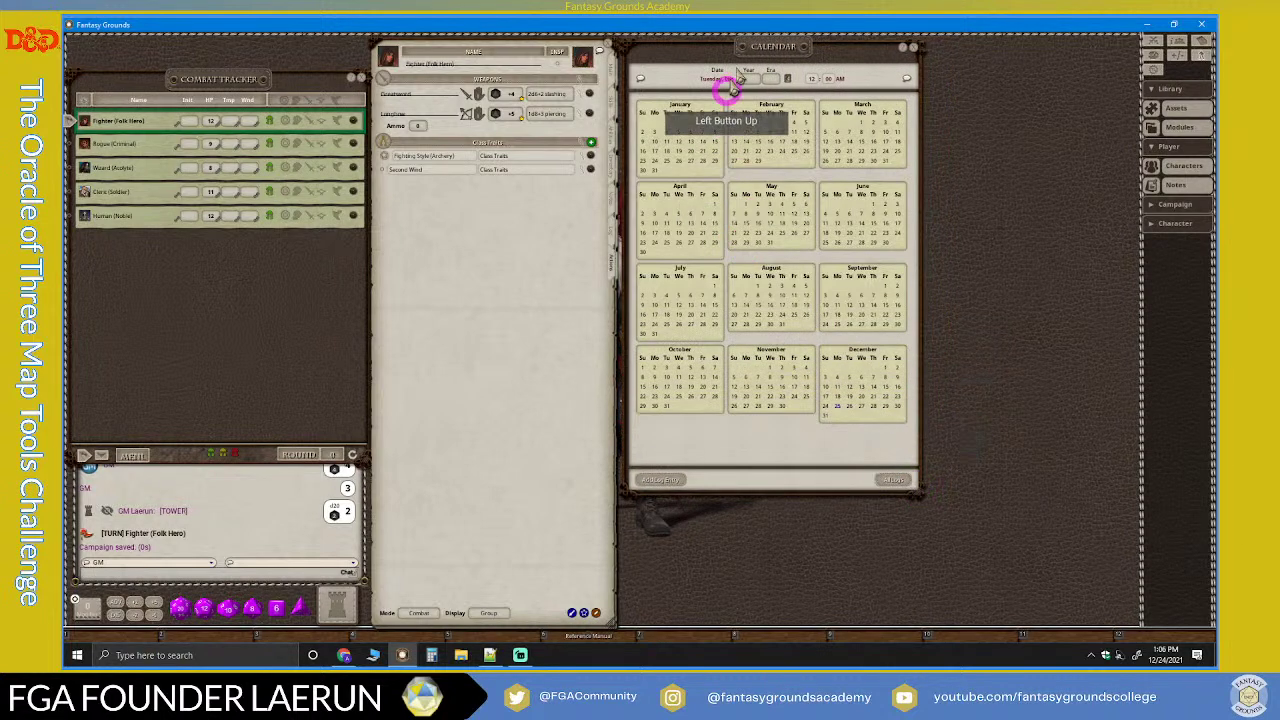
left_click_drag(766, 42, 770, 47)
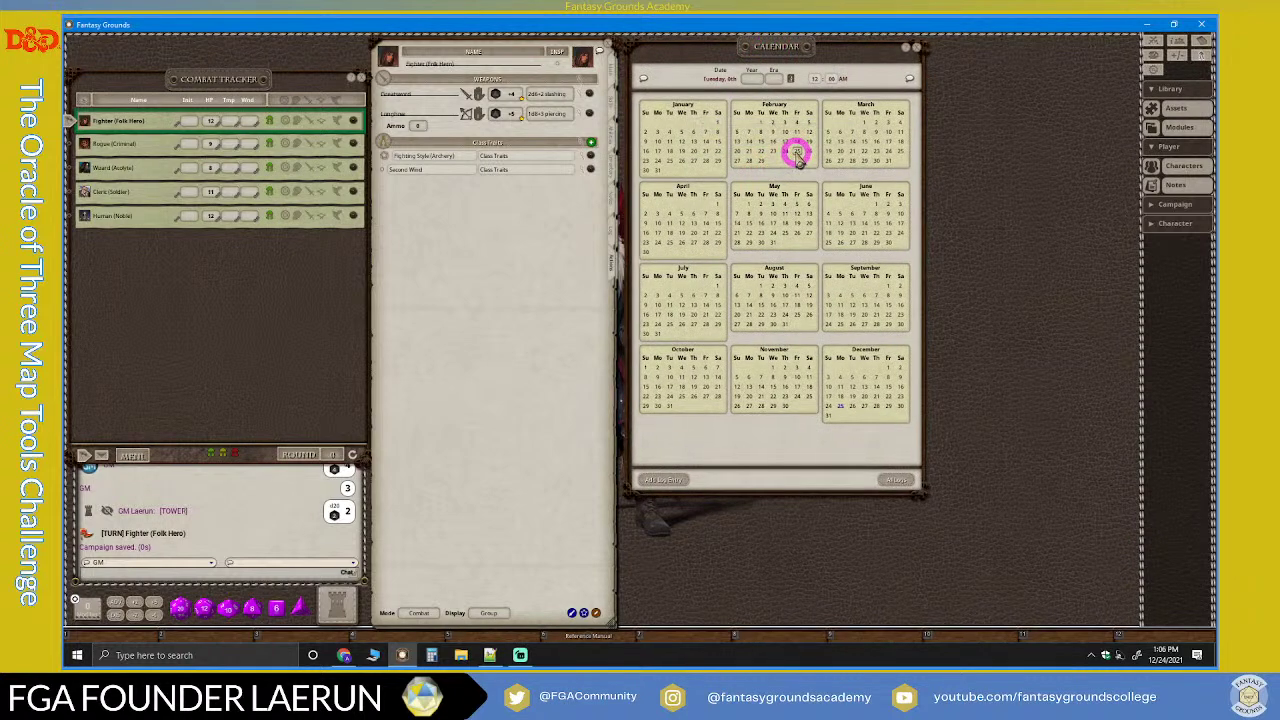
Step: Set the calendar year to 2021 AD and the hour to 11
left_click(825, 131)
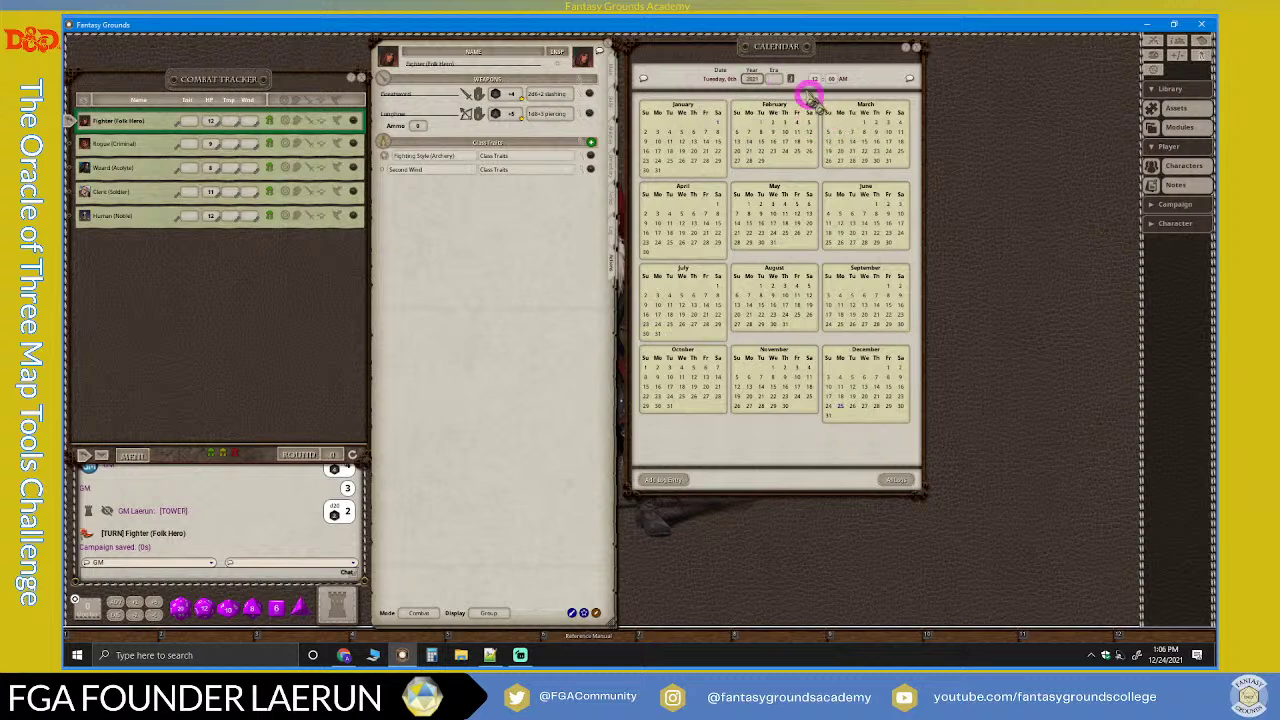
left_click(778, 81)
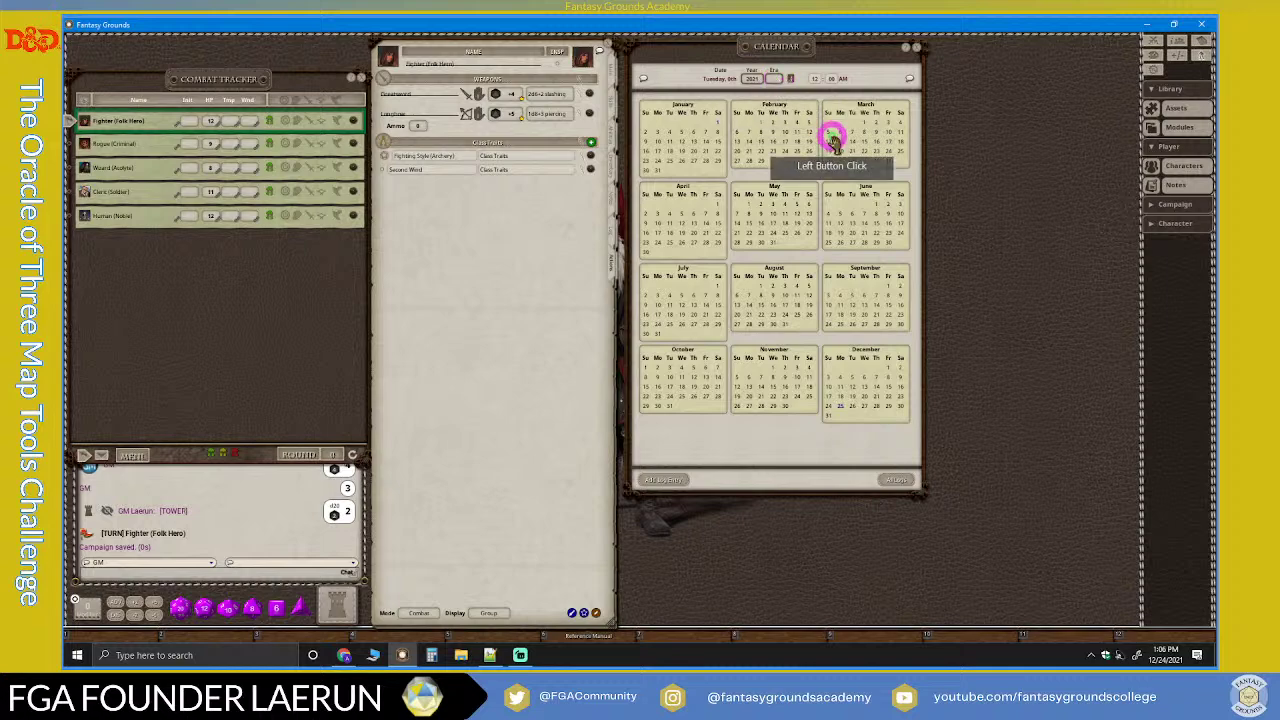
left_click_drag(769, 45, 774, 81)
left_click(772, 80)
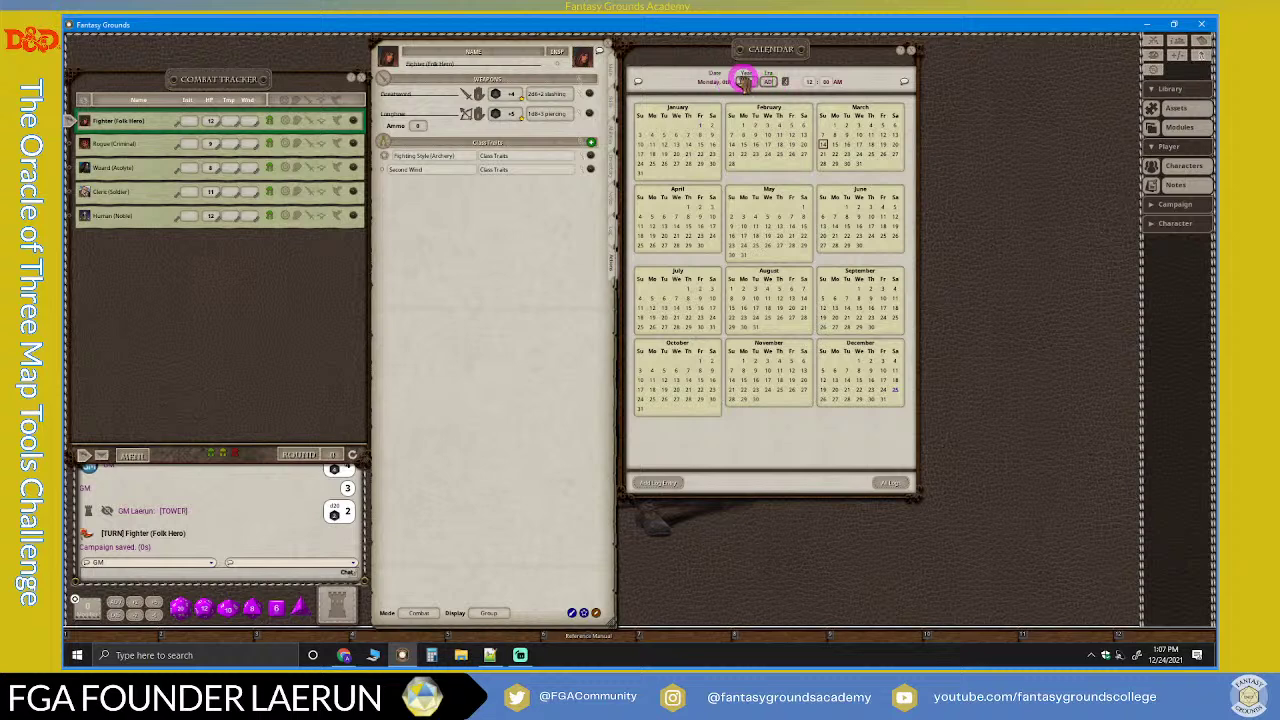
left_click(810, 82)
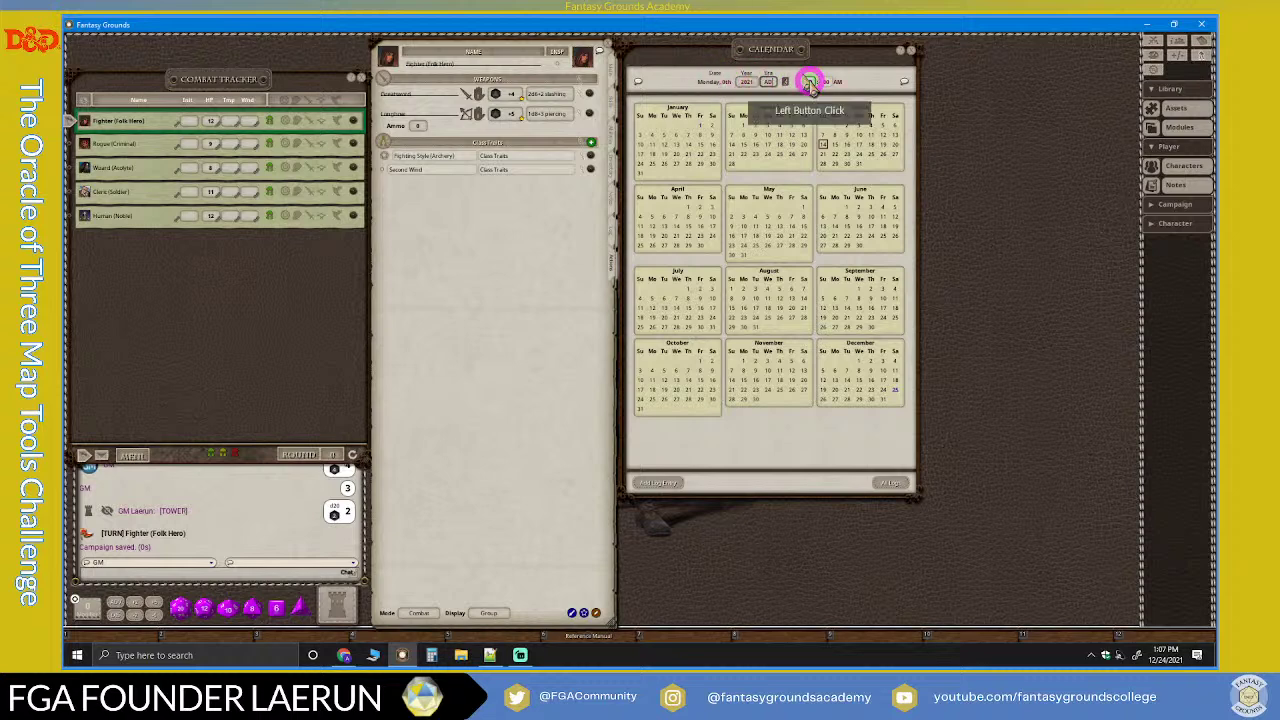
left_click(811, 83)
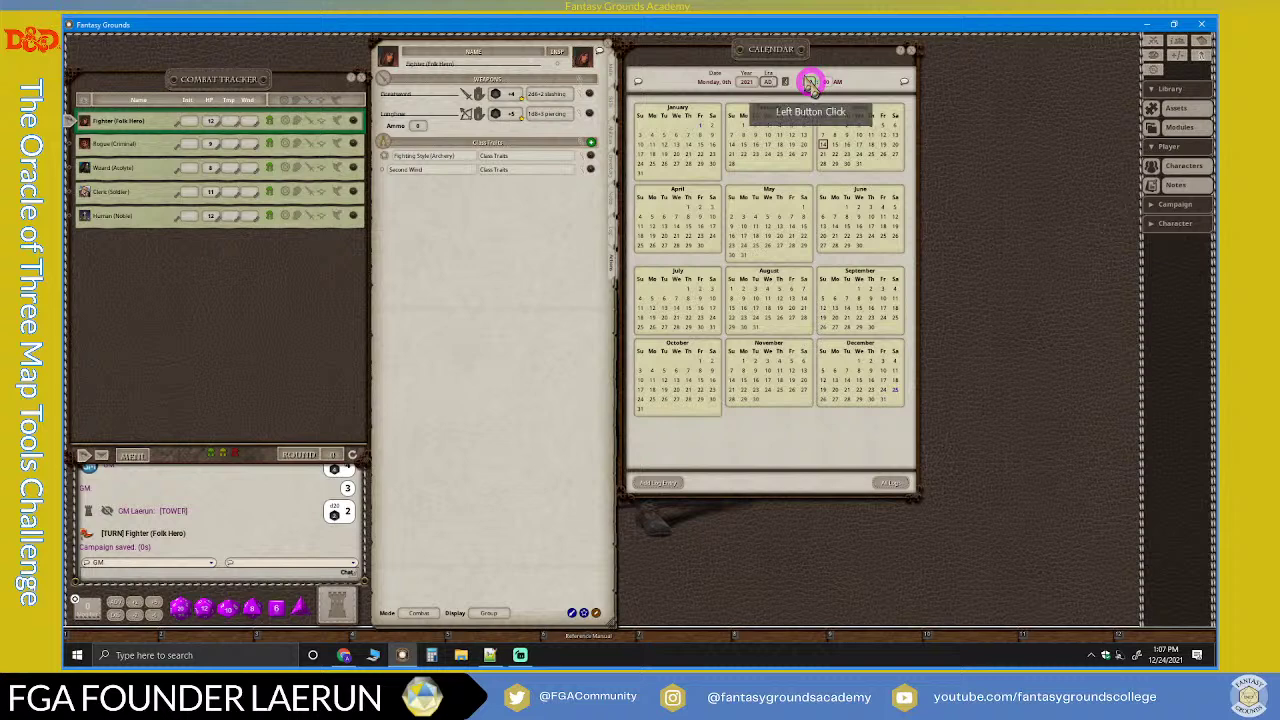
left_click(809, 84)
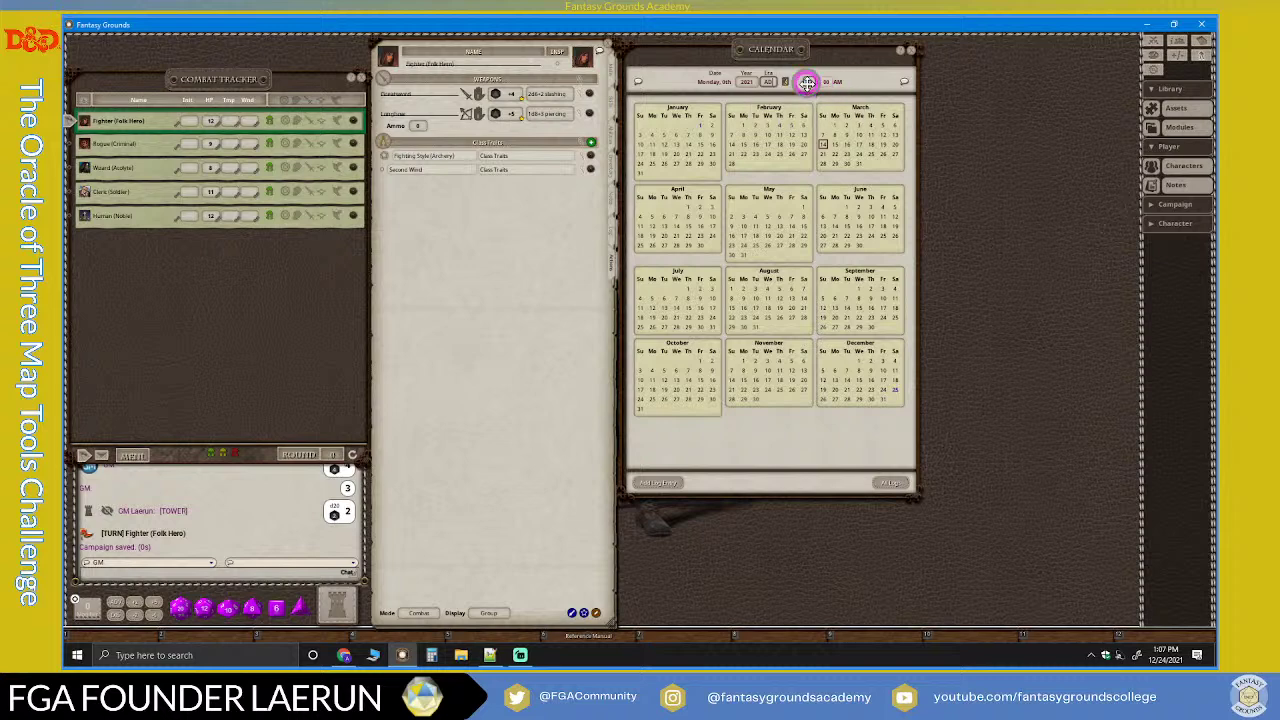
left_click(807, 84)
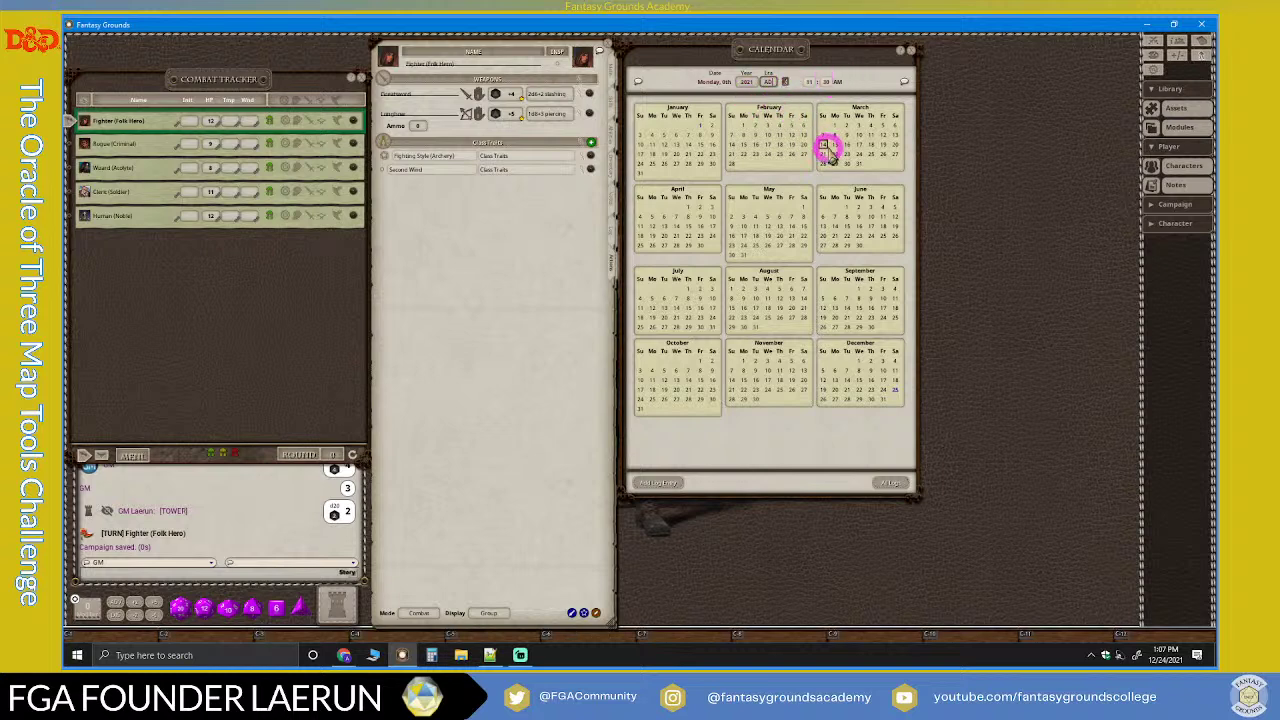
Step: Make Friday 24 December 2021 the current date and post the date and 11:30 AM time to chat
double_click(884, 390)
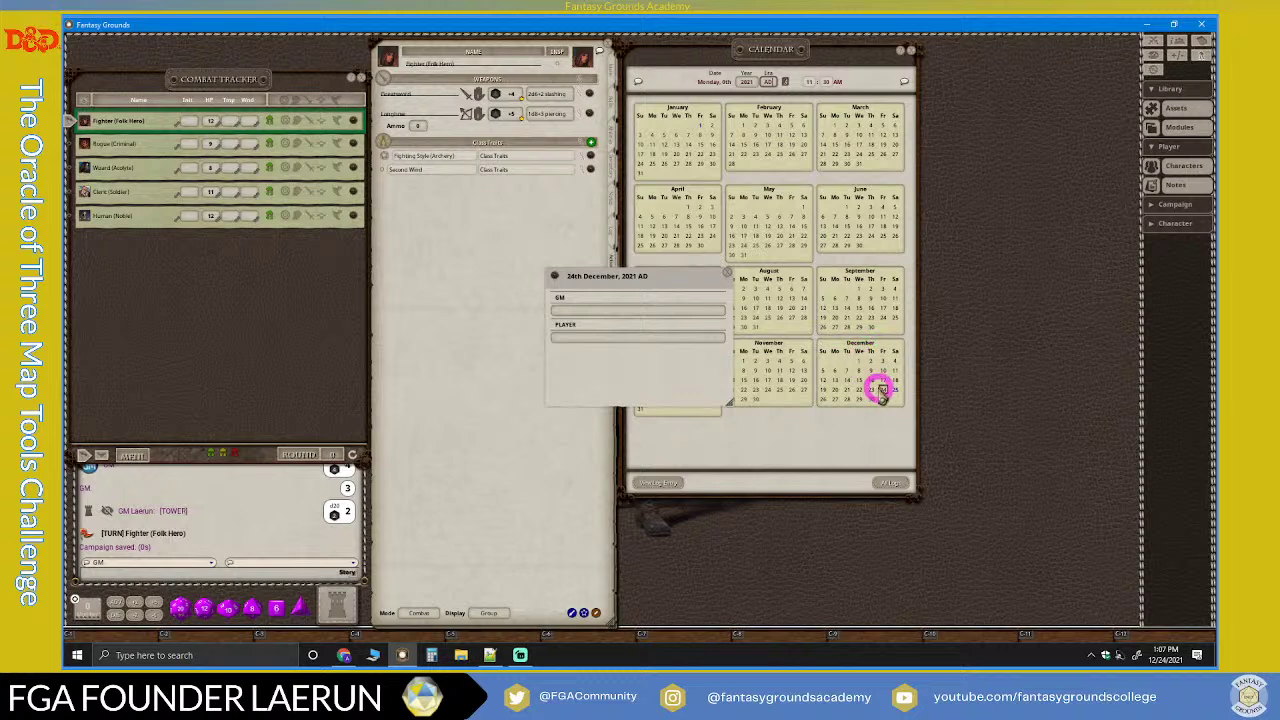
left_click_drag(706, 290, 578, 230)
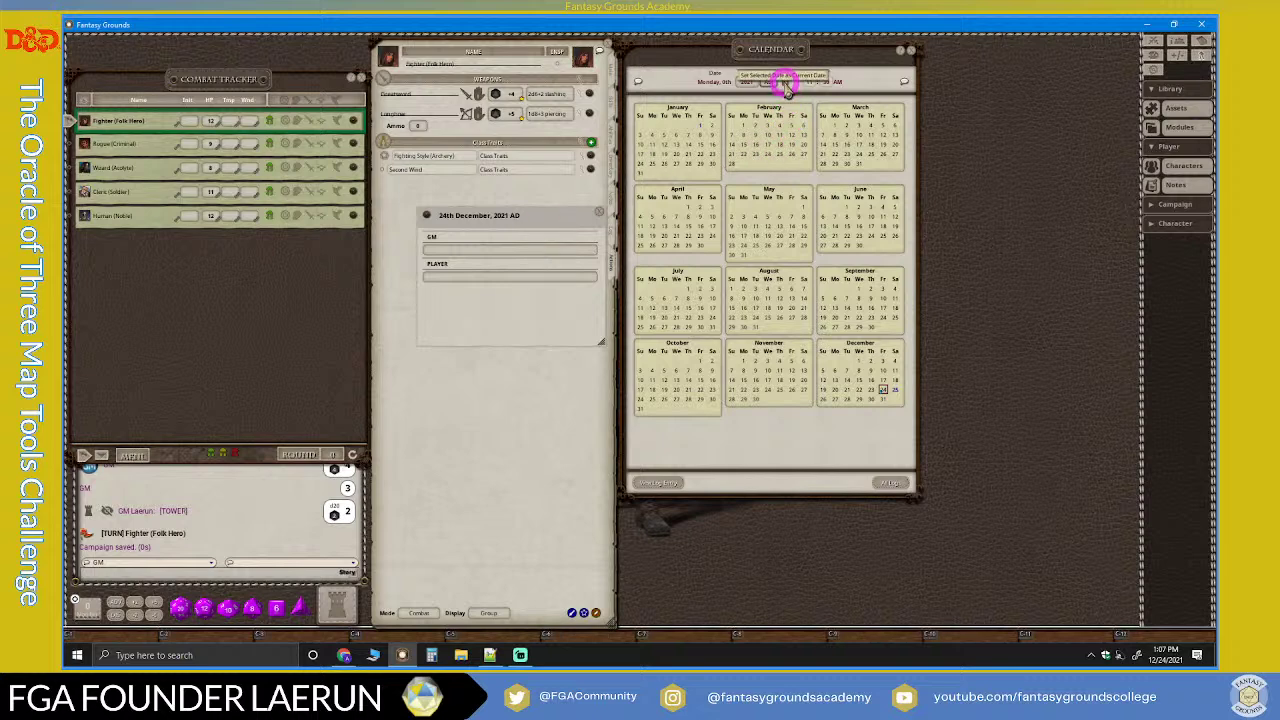
left_click(788, 87)
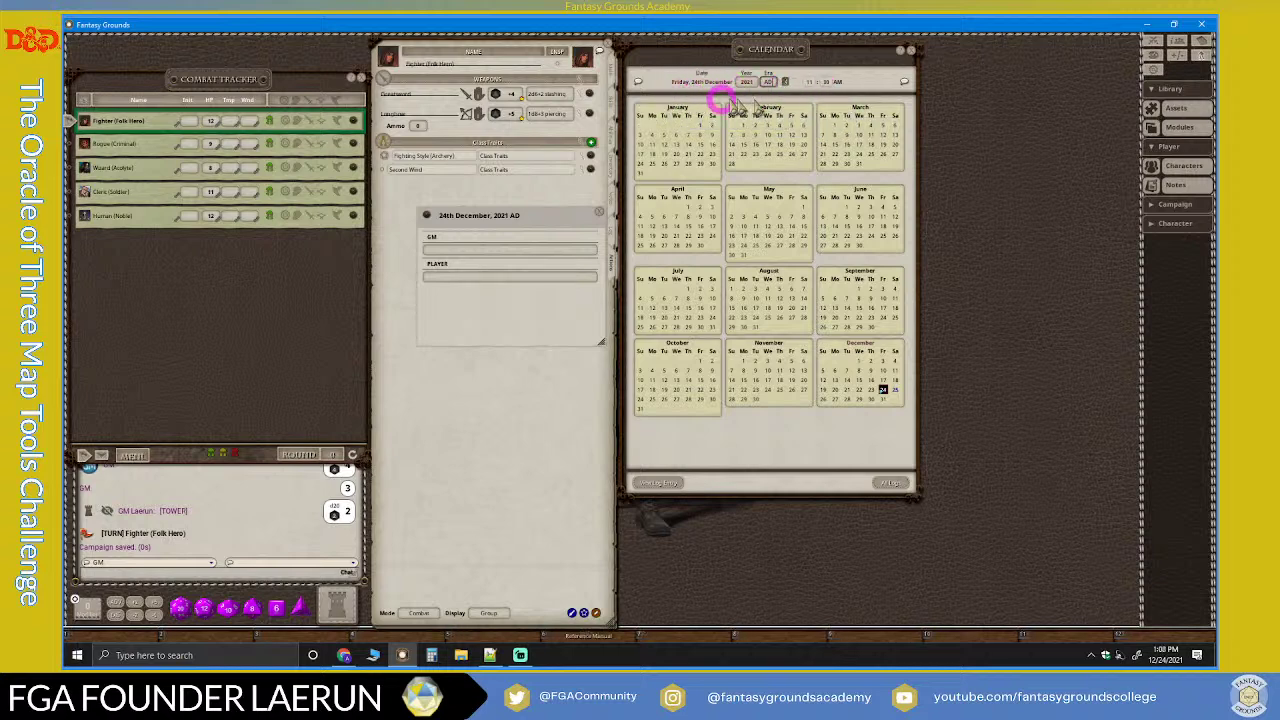
left_click(643, 80)
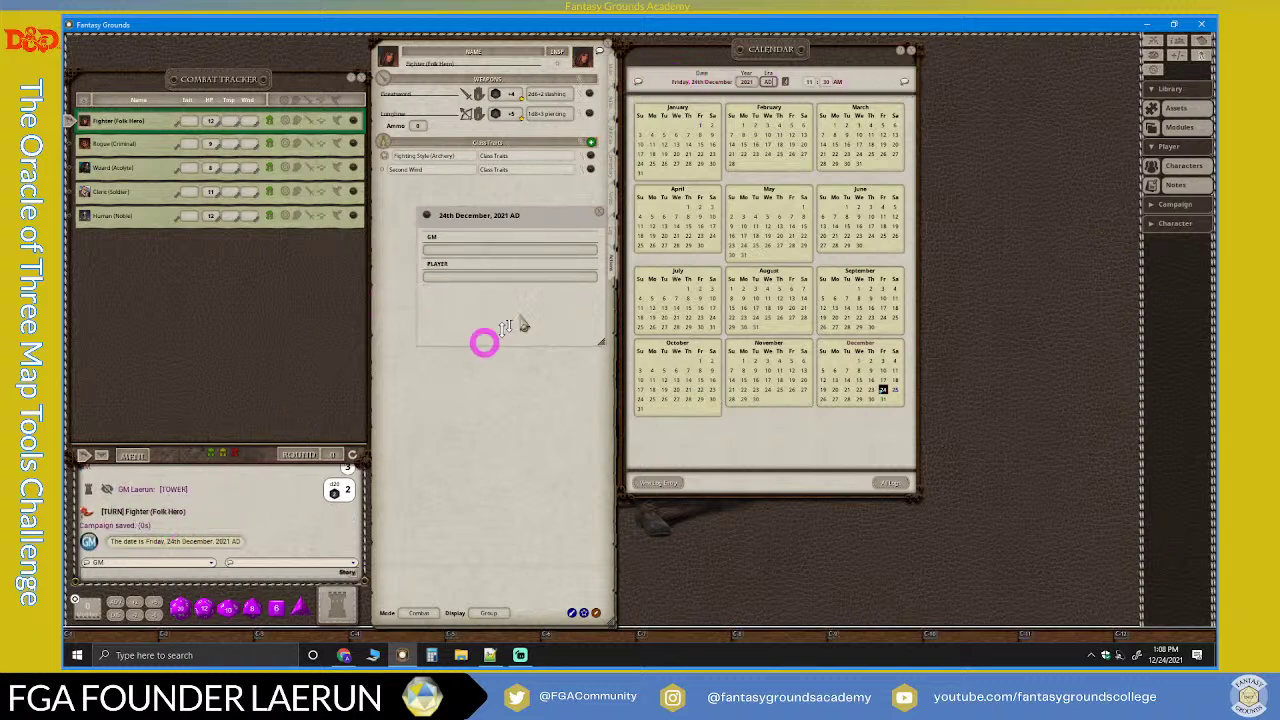
left_click(905, 83)
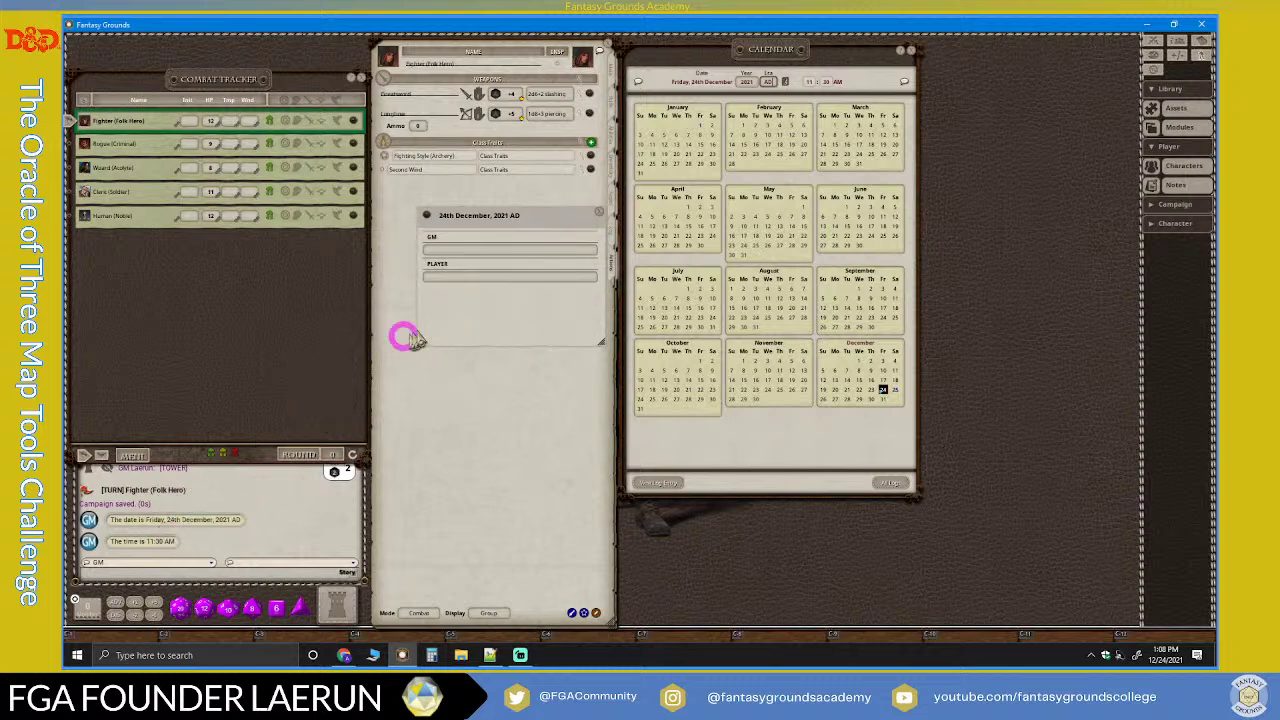
Step: Write 'Session: Zero' in the 24 December entry's GM notes and 'Session Zero' in its player notes
left_click(462, 251)
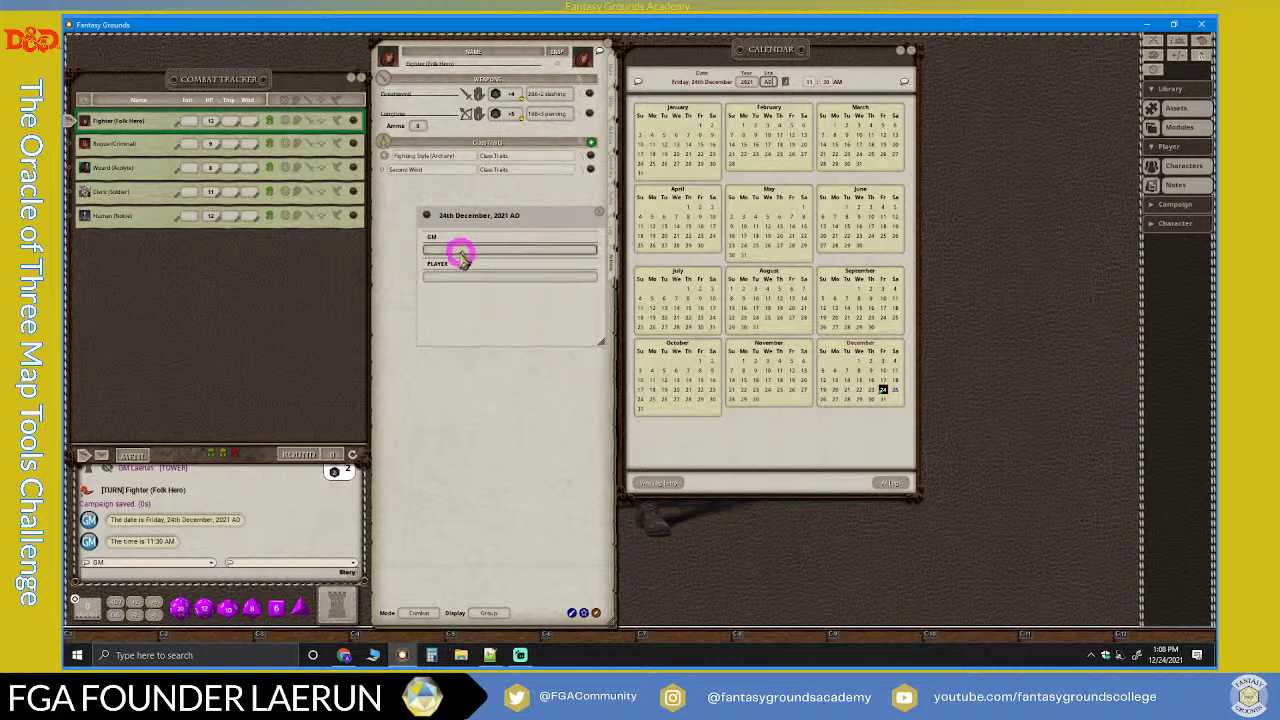
left_click(456, 253)
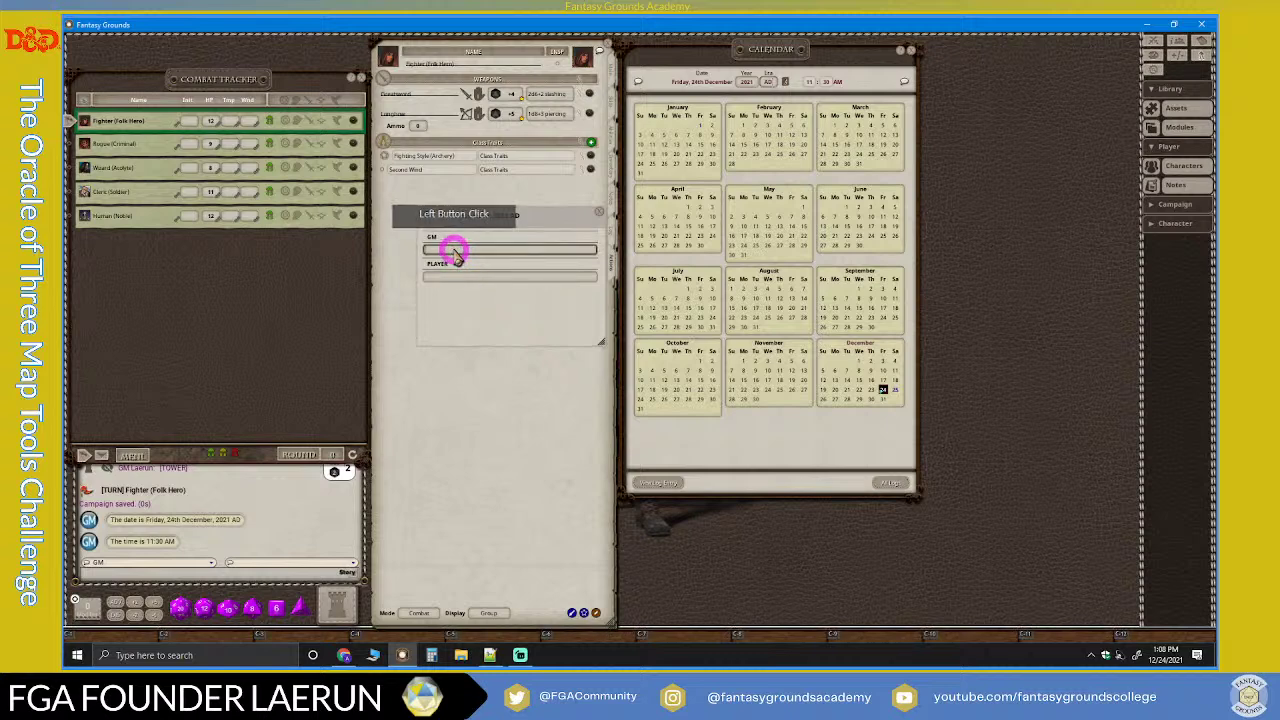
left_click(460, 303)
left_click(429, 214)
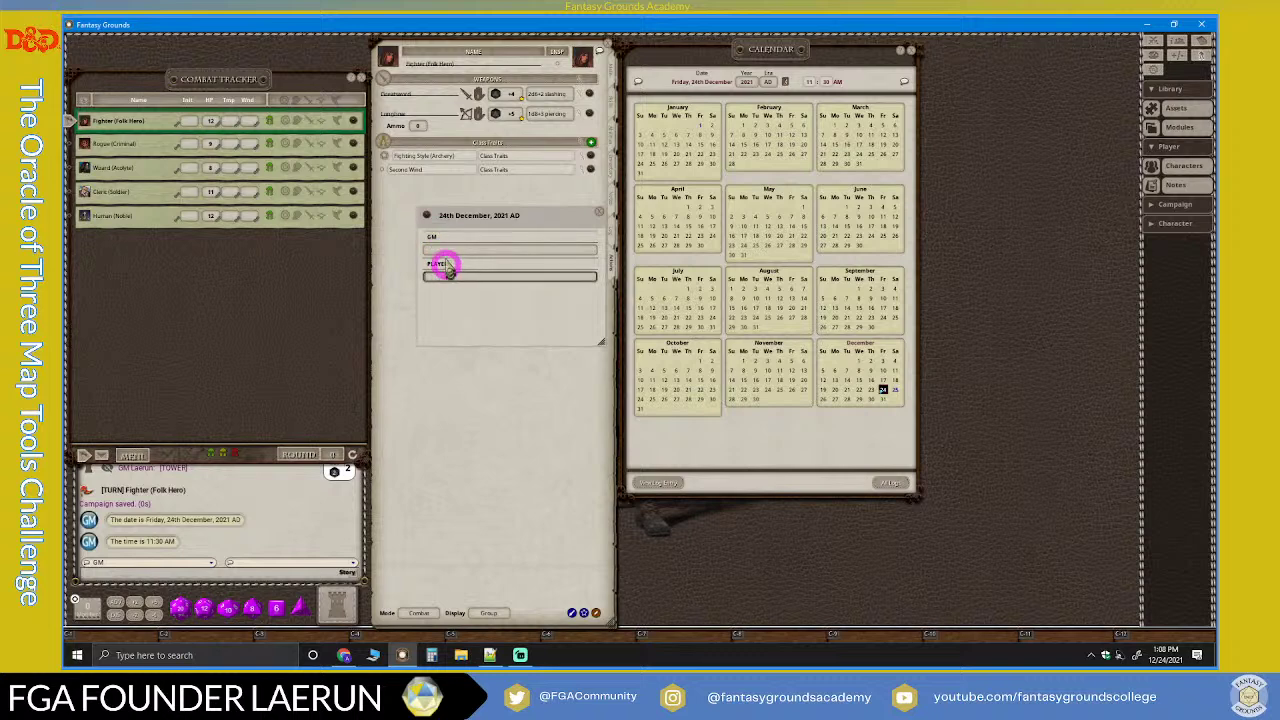
left_click(455, 248)
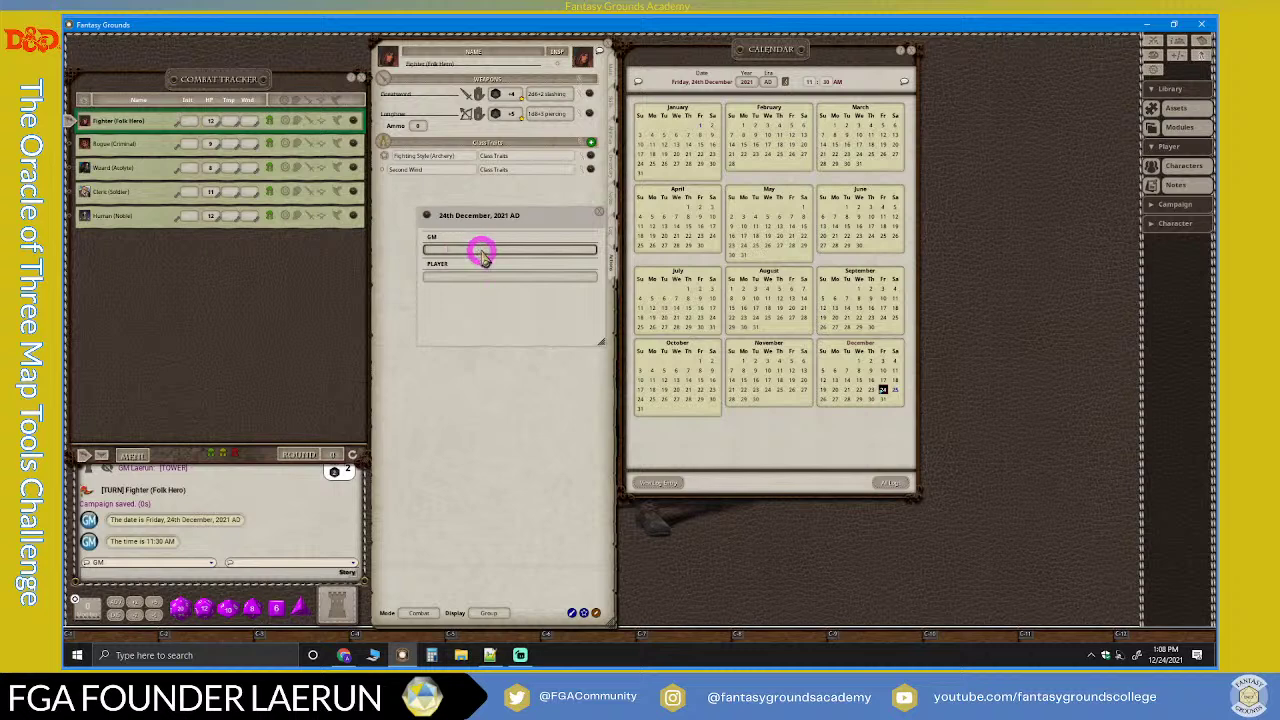
left_click(460, 278)
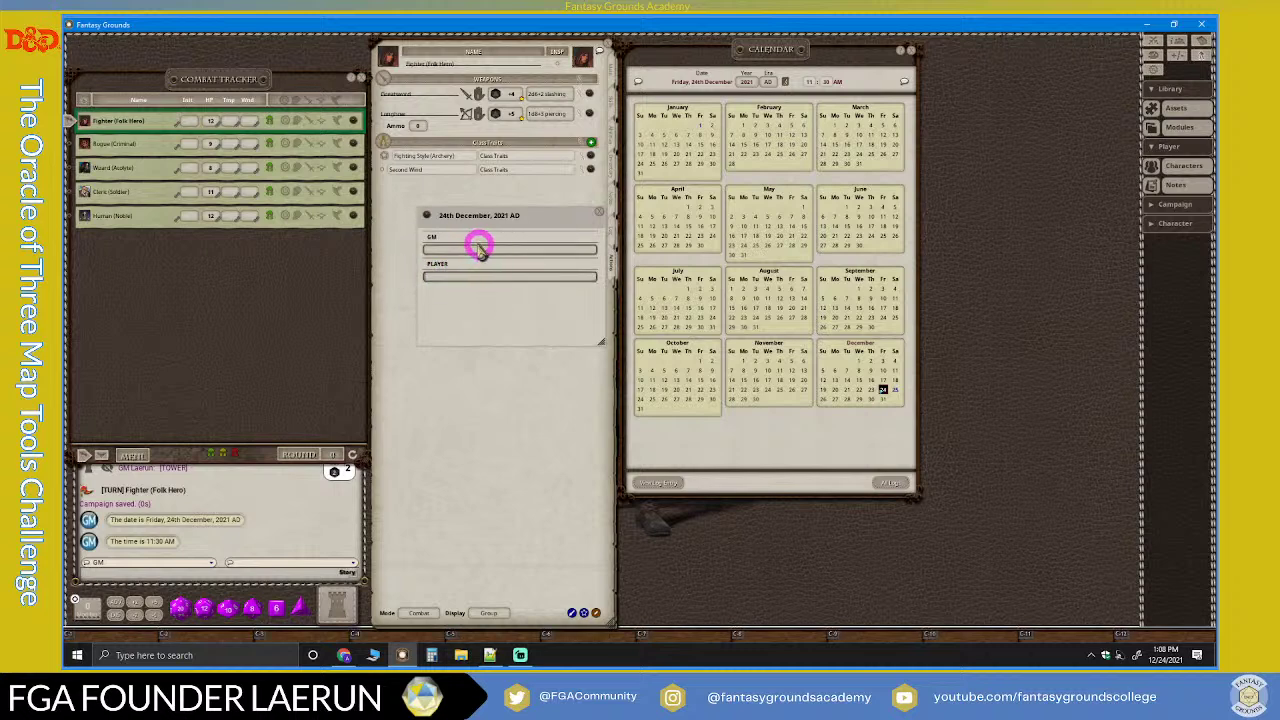
left_click(478, 251)
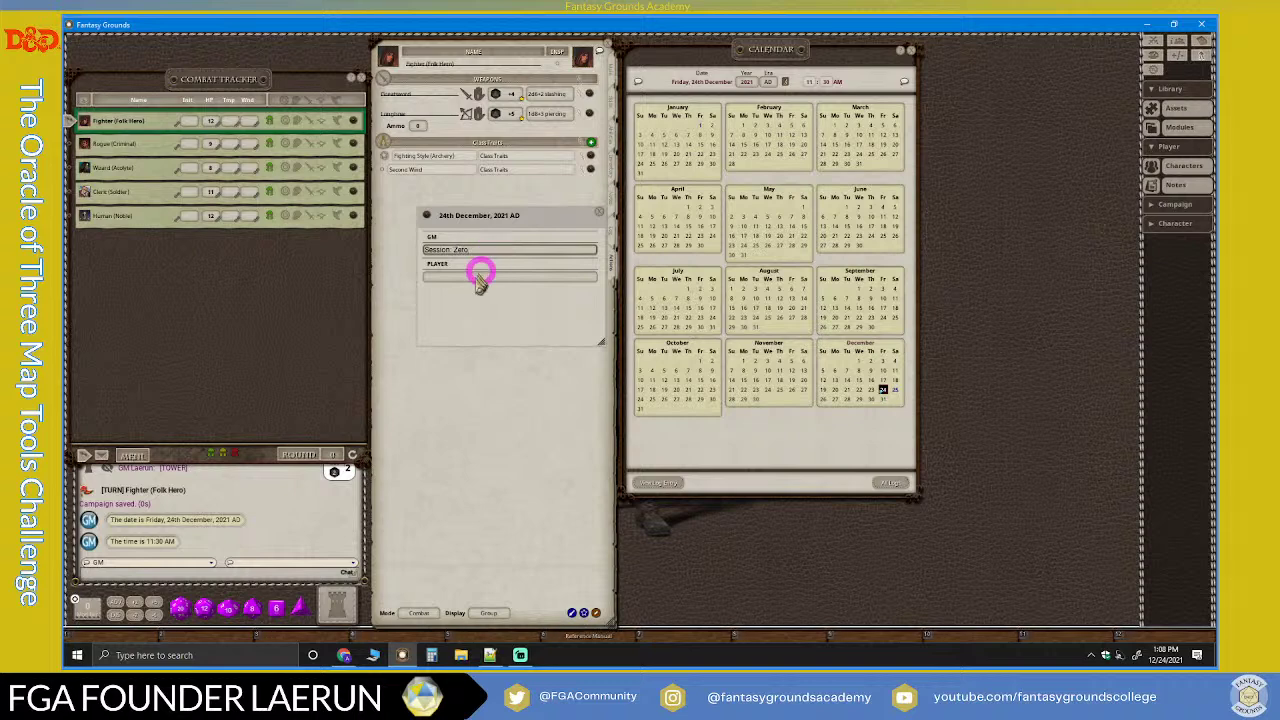
left_click(471, 278)
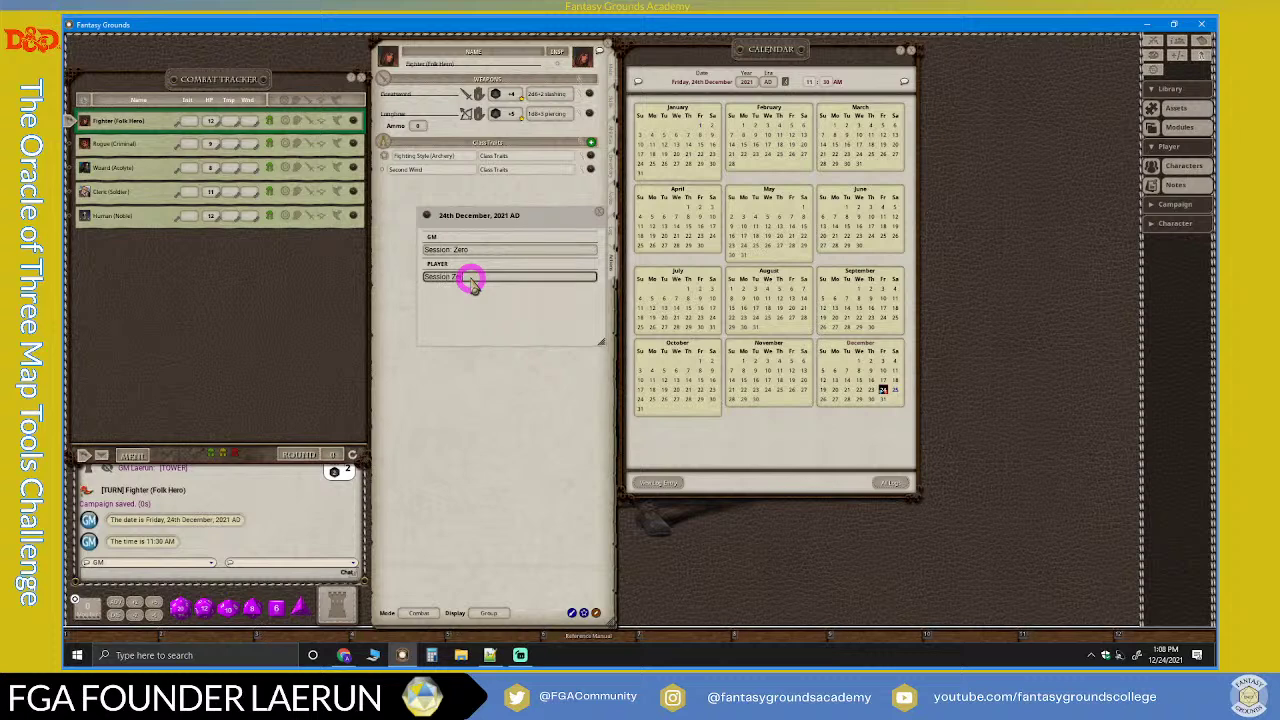
left_click(498, 251)
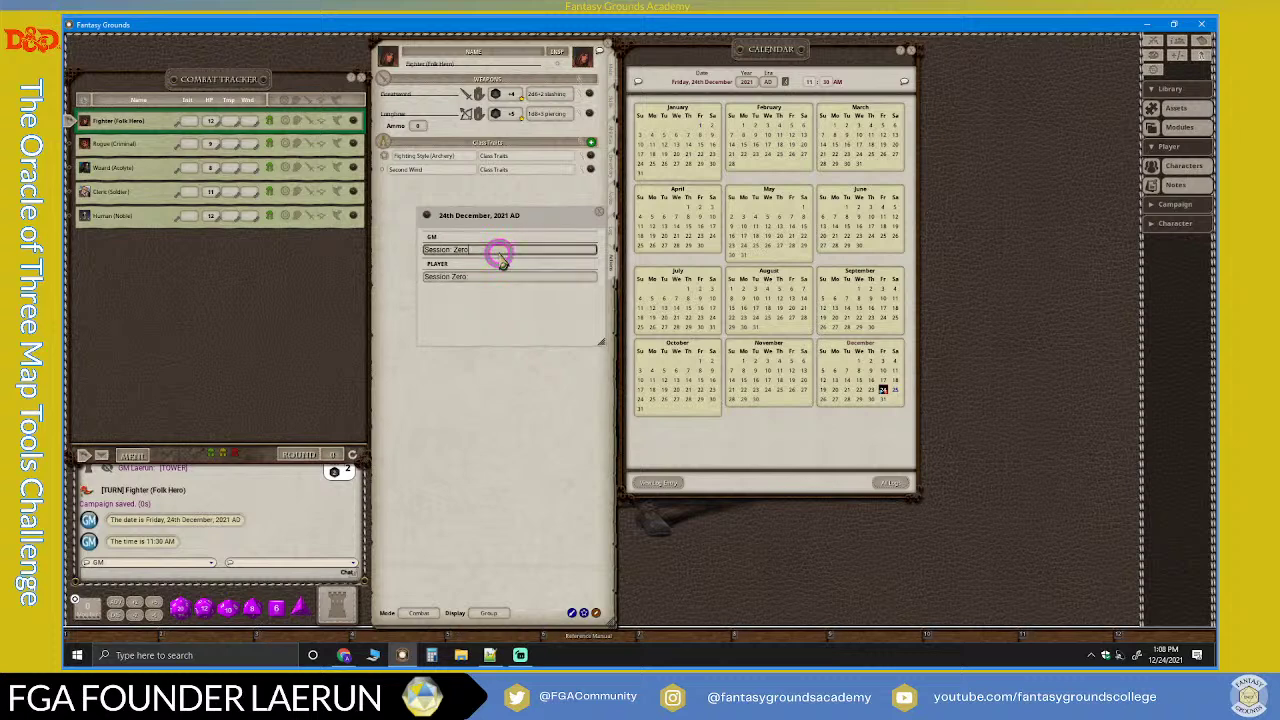
key("Return")
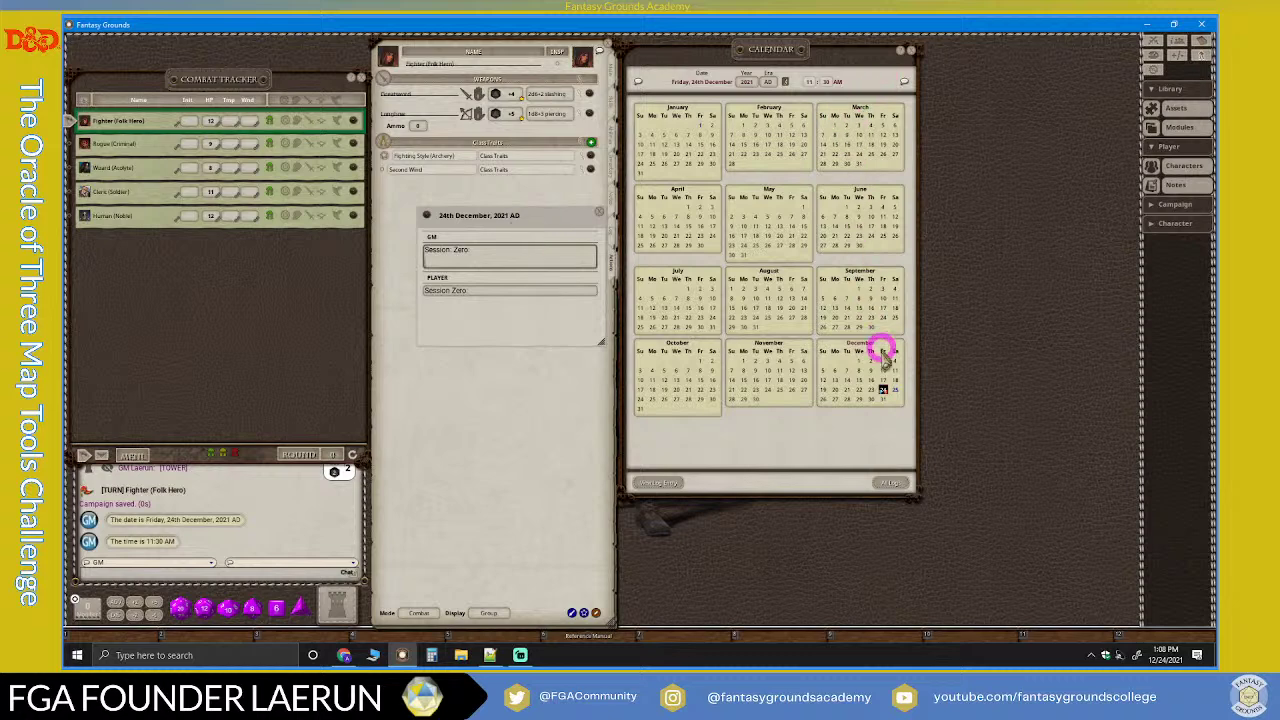
Step: Drop the chat's 11:30 AM time and date into the Player notes, and the date into GM notes
left_click(911, 49)
left_click_drag(157, 537, 494, 292)
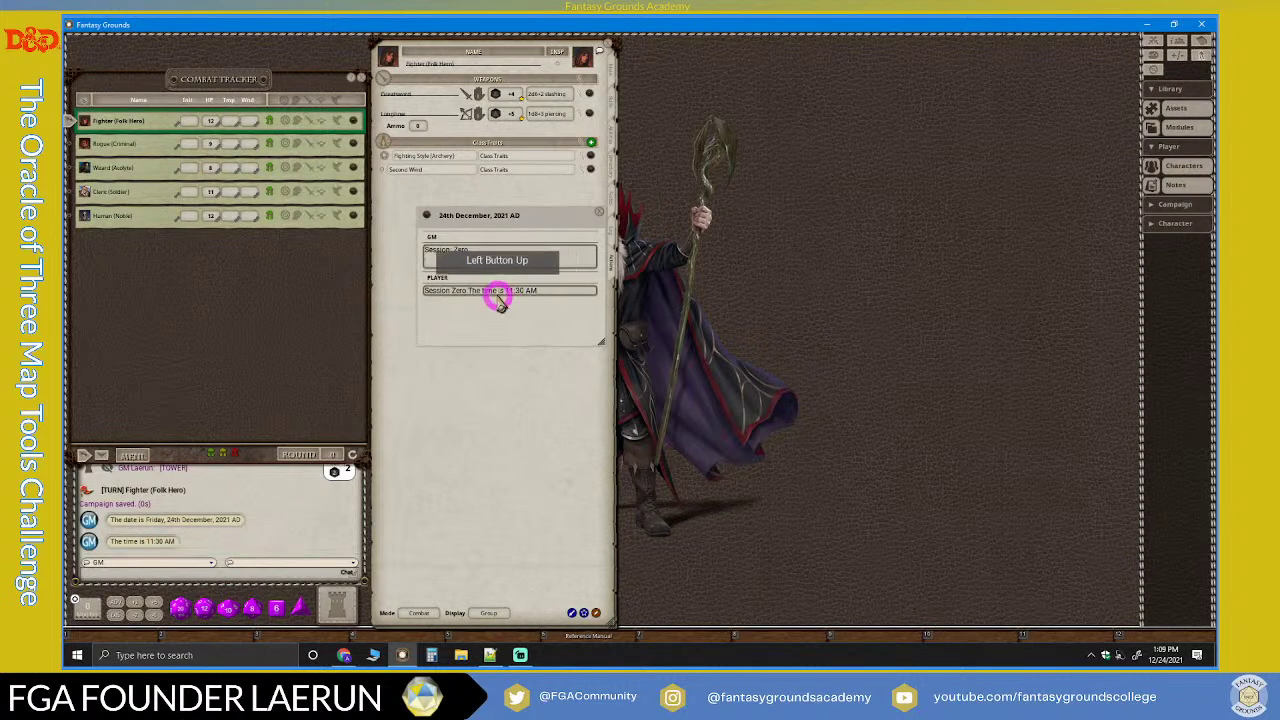
left_click(510, 292)
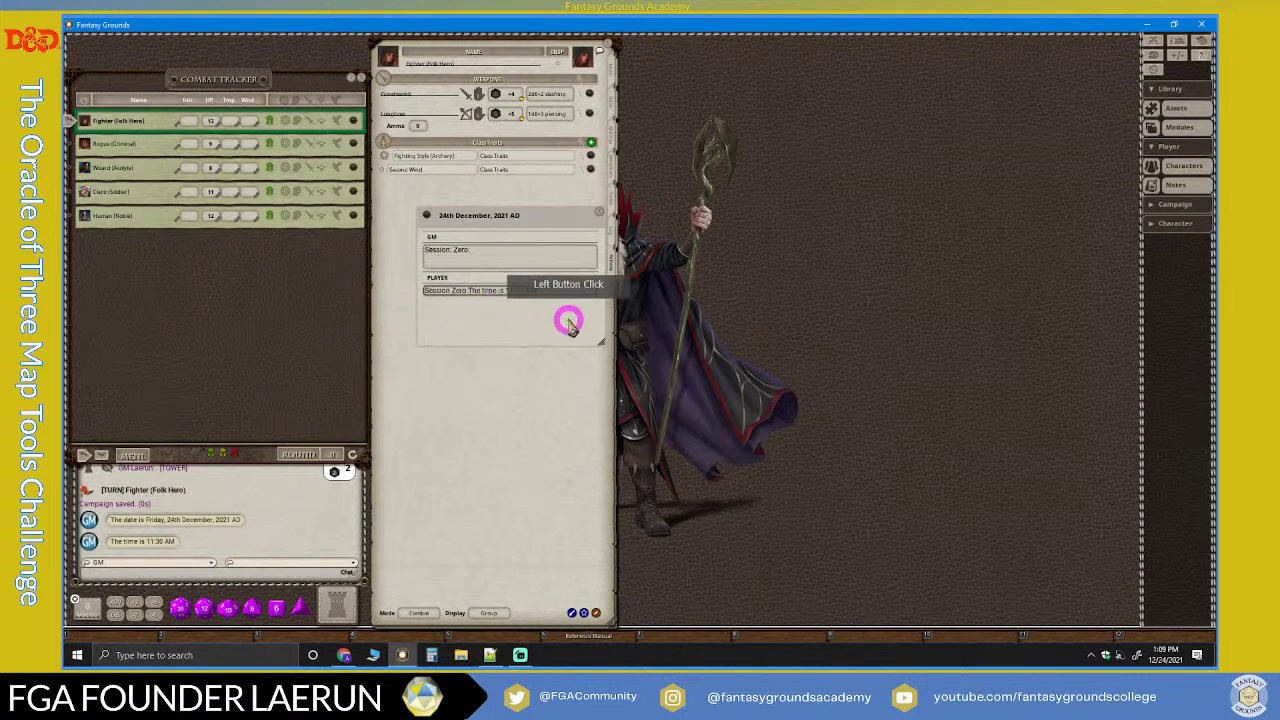
key("Return")
left_click_drag(197, 519, 549, 306)
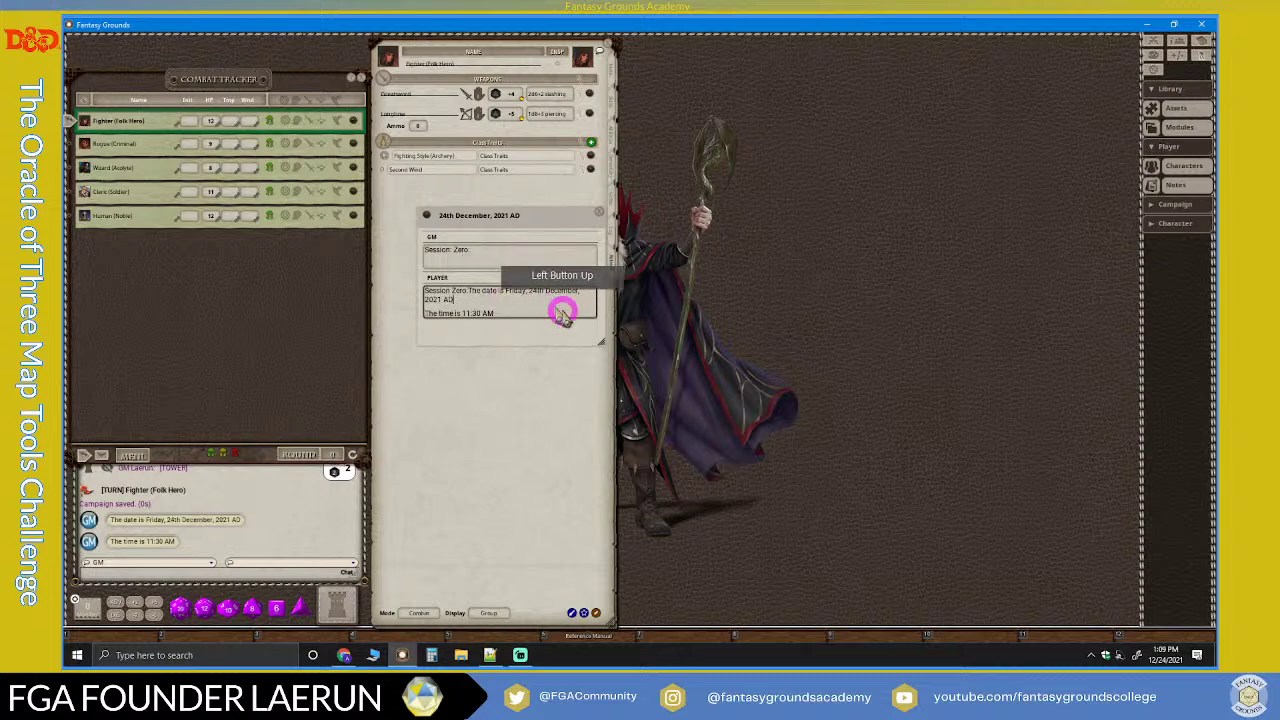
left_click(514, 330)
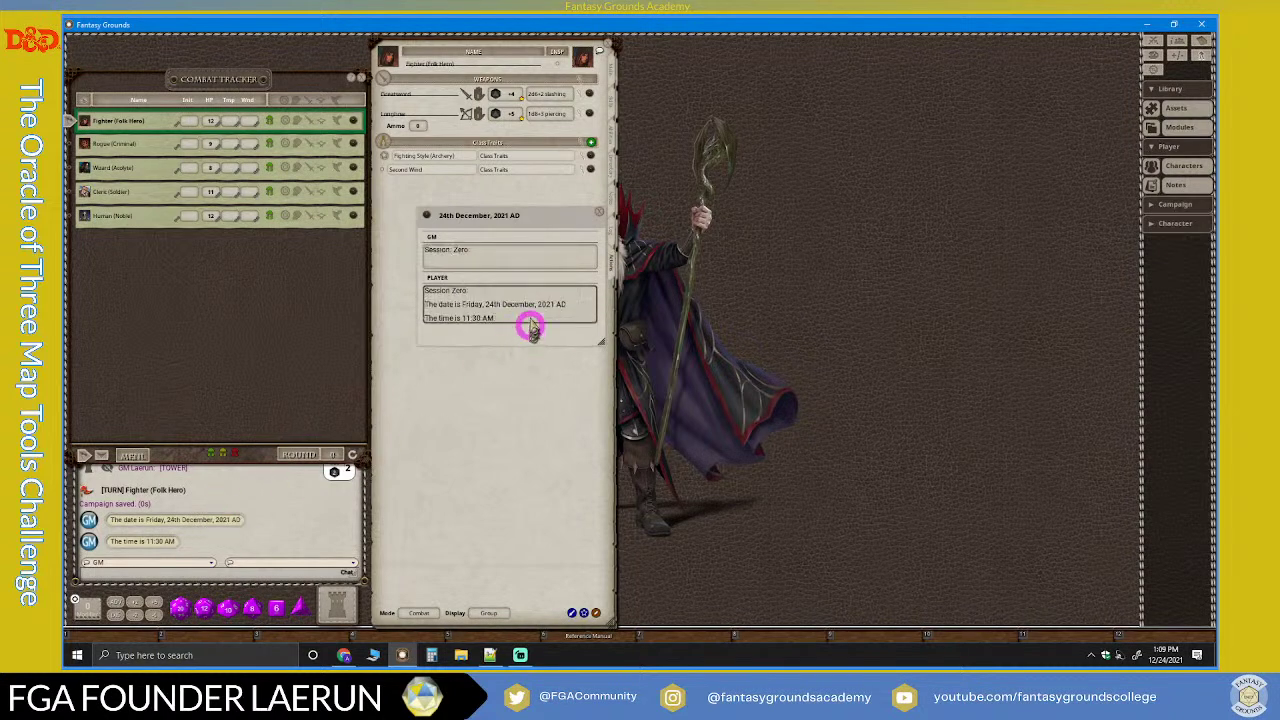
left_click_drag(171, 520, 526, 263)
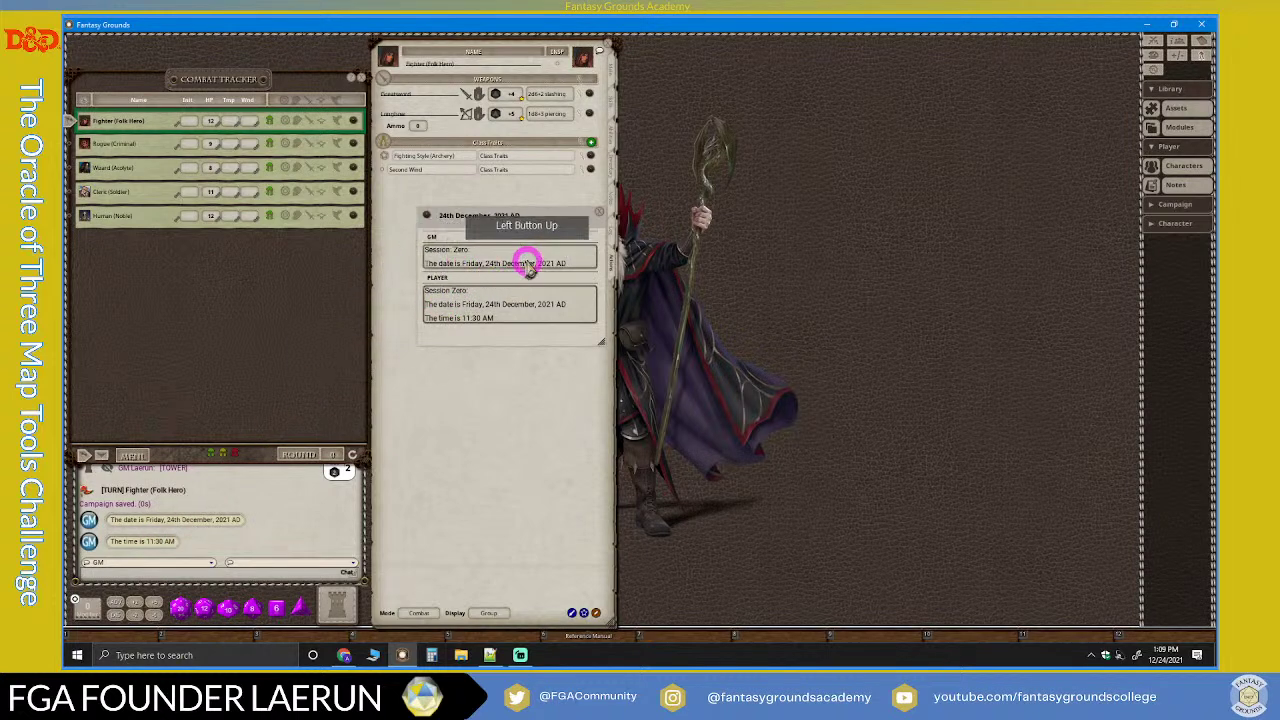
left_click_drag(574, 216, 541, 194)
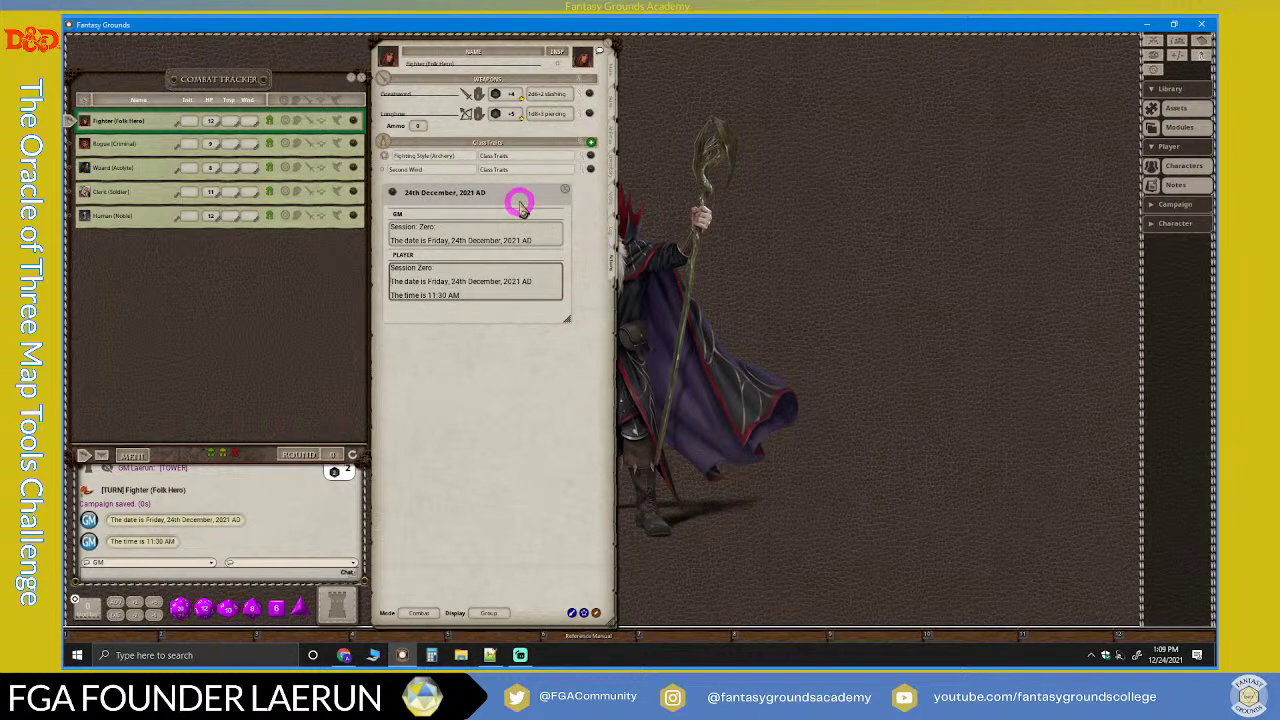
Step: Add a new blank note from the campaign Notes list, then close the list
left_click(1153, 186)
left_click_drag(643, 251, 745, 108)
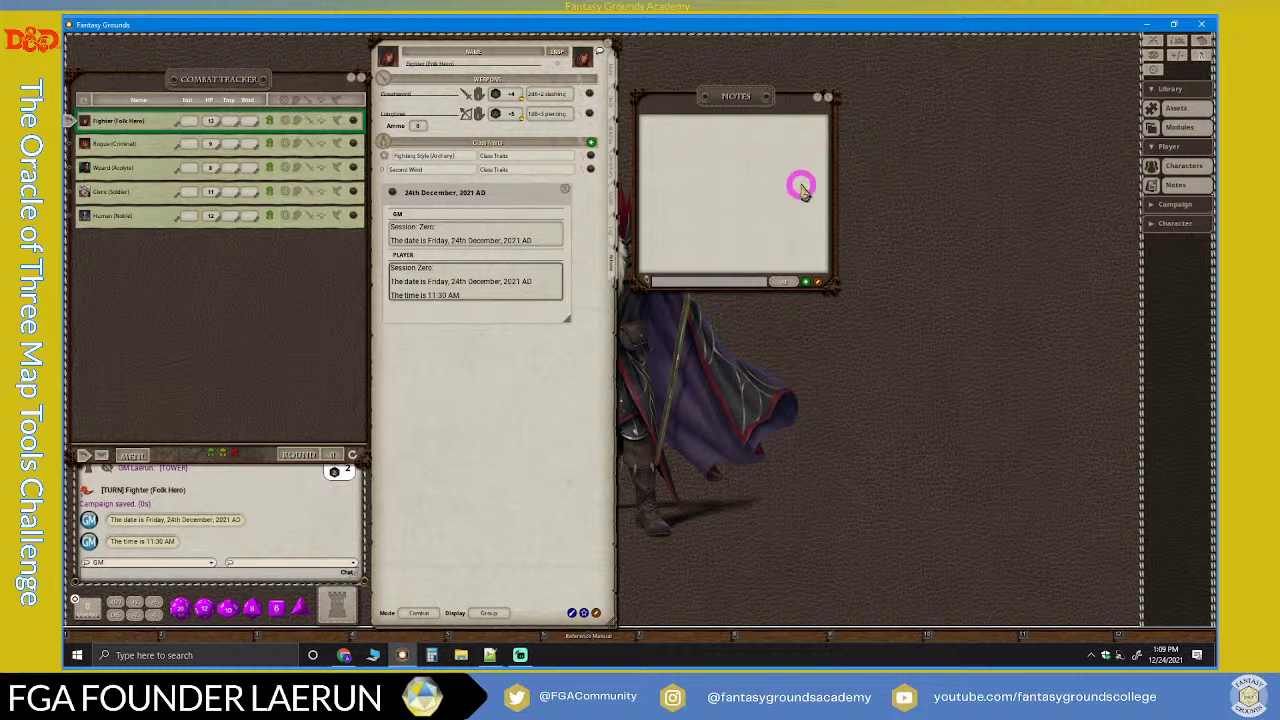
left_click(808, 285)
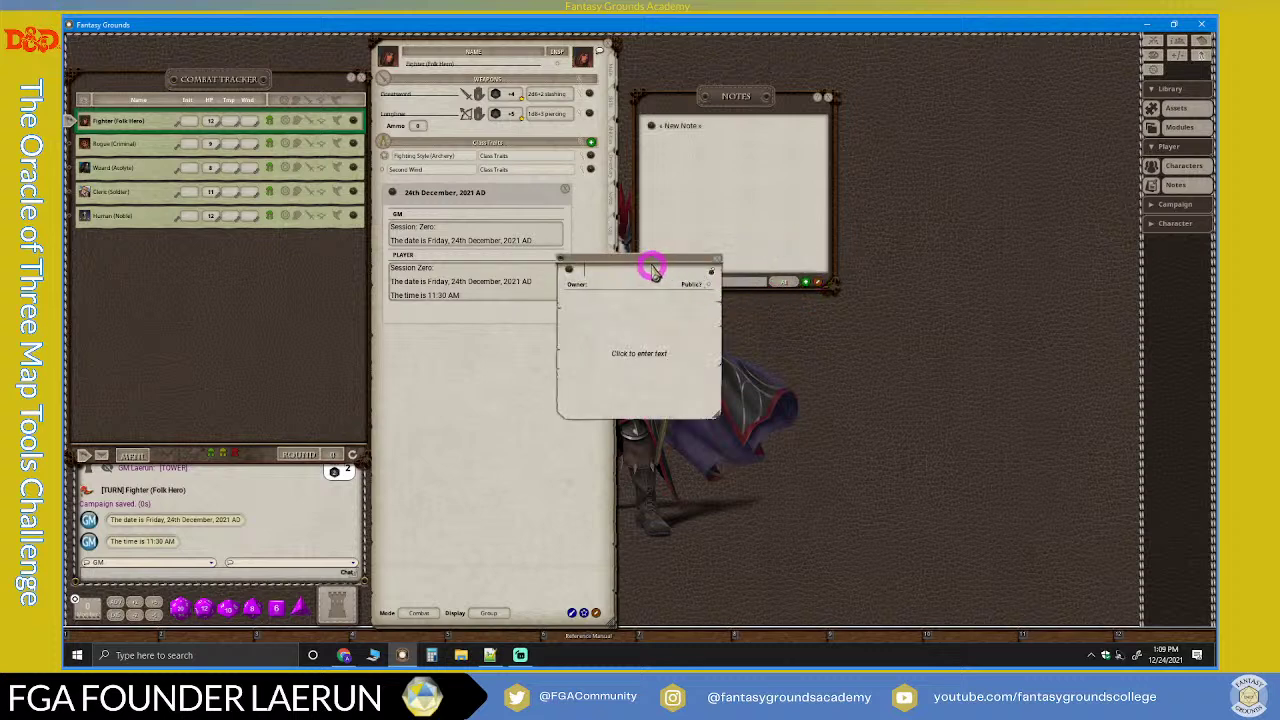
left_click_drag(894, 186, 802, 143)
left_click(706, 282)
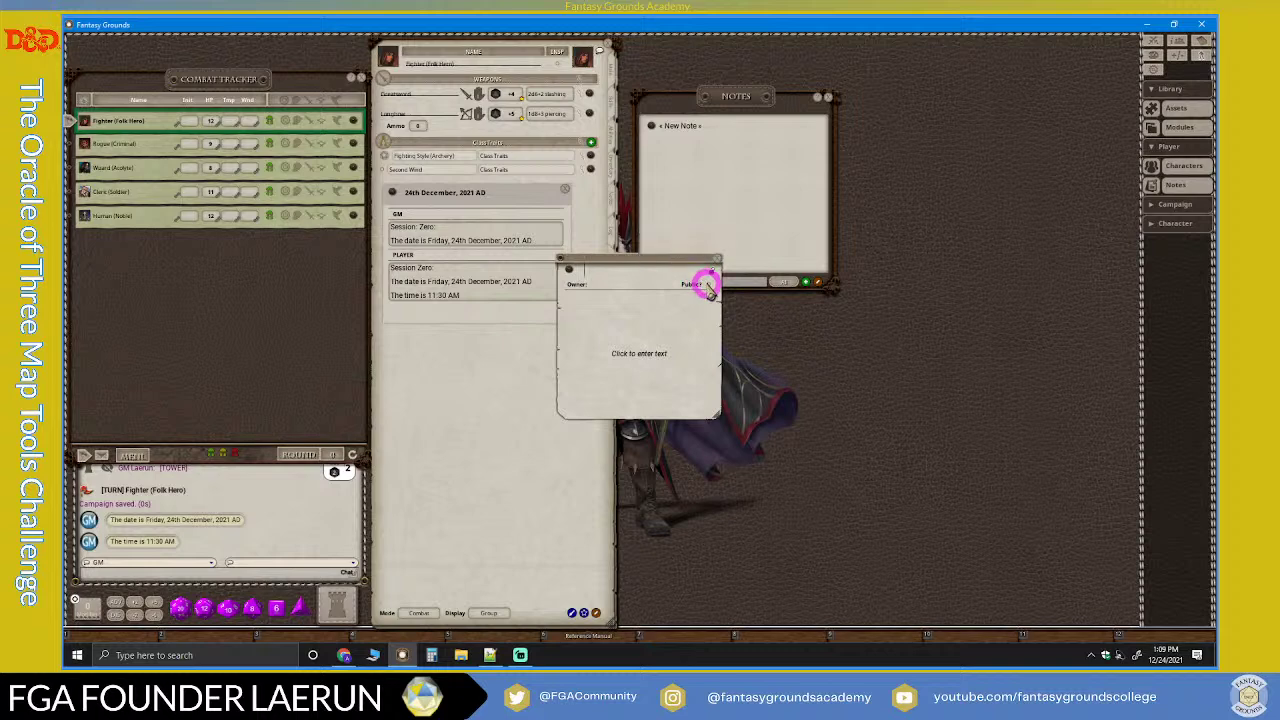
left_click(829, 97)
Step: Name the new note '00.00 Session: Zero'
left_click_drag(760, 163, 690, 212)
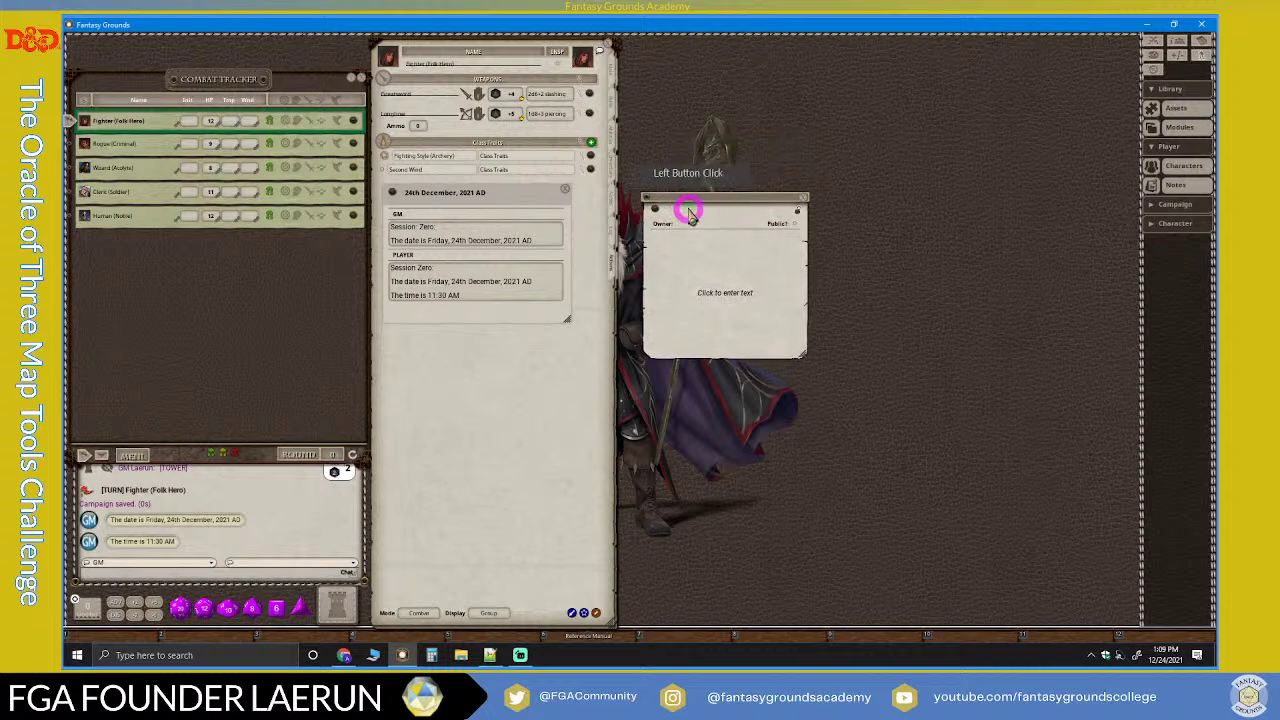
type("Session: Zero")
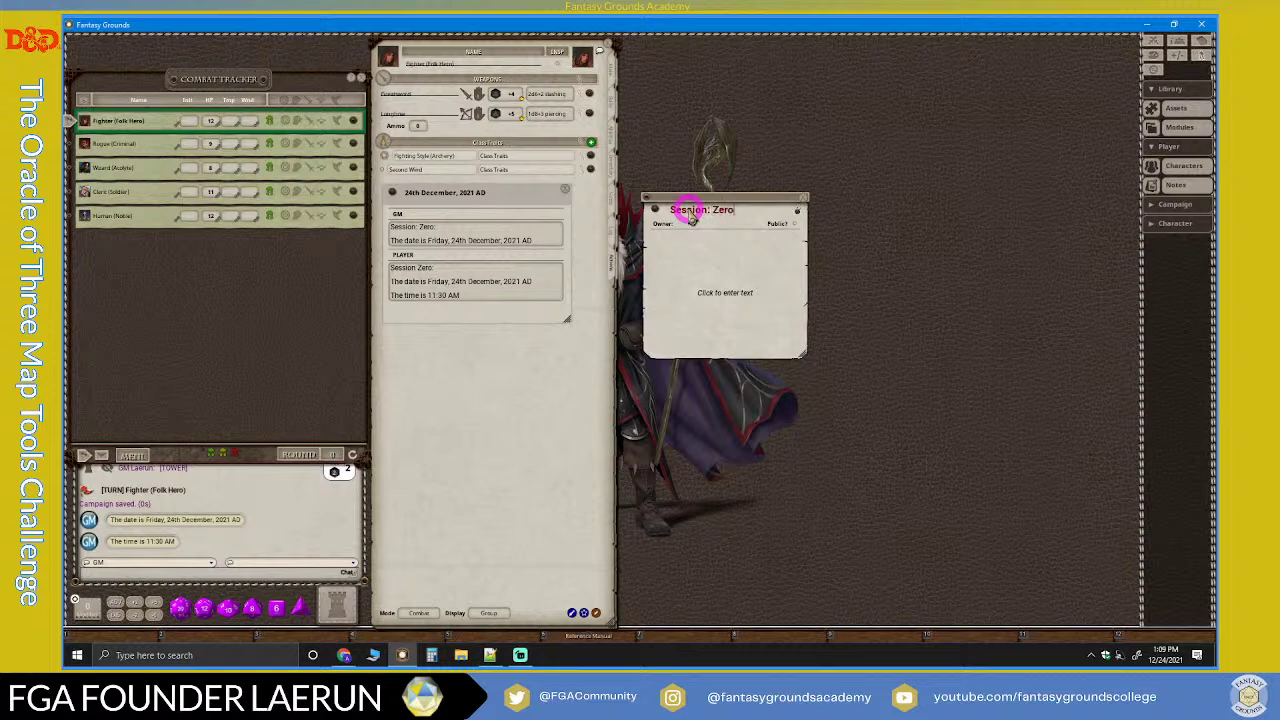
left_click(672, 219)
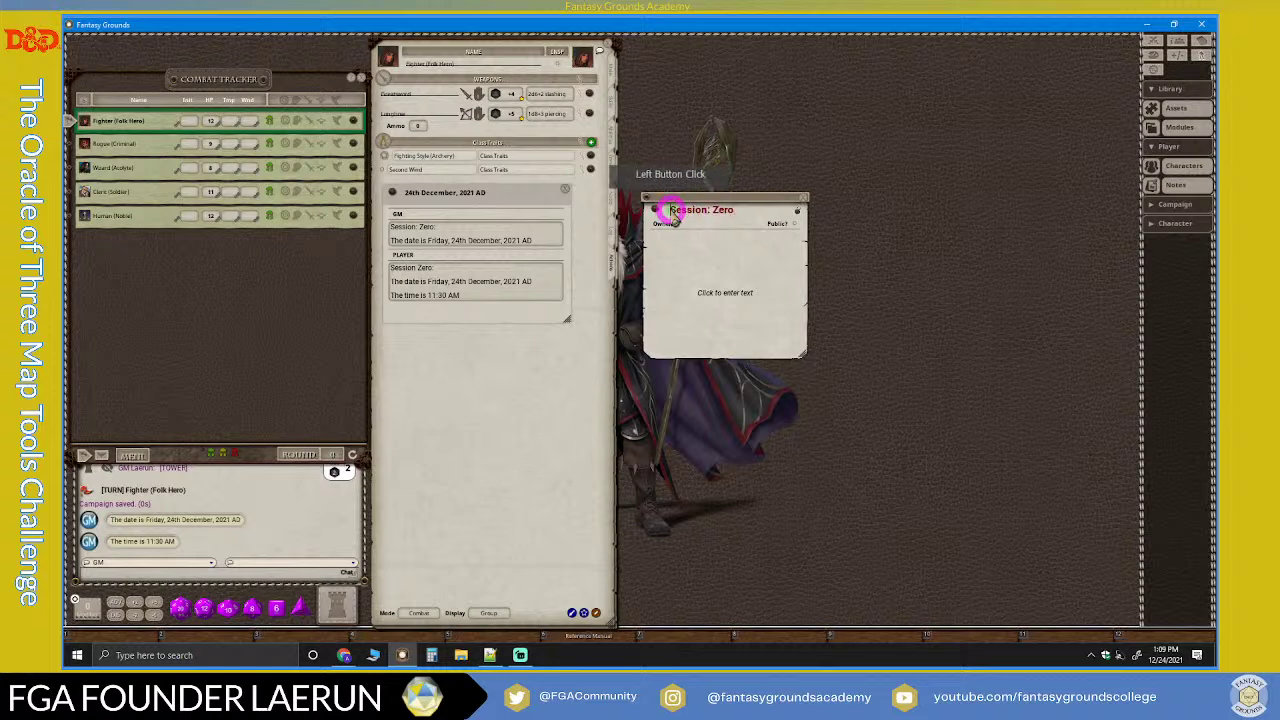
type("00")
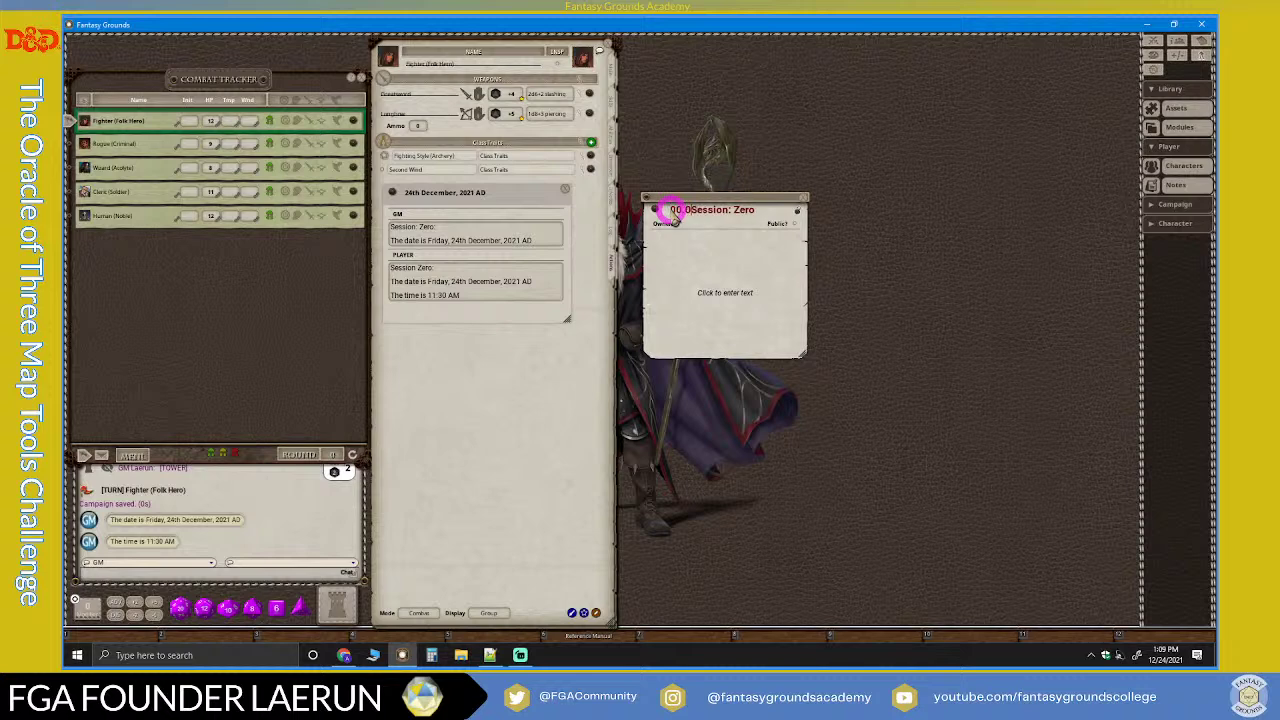
type(".00")
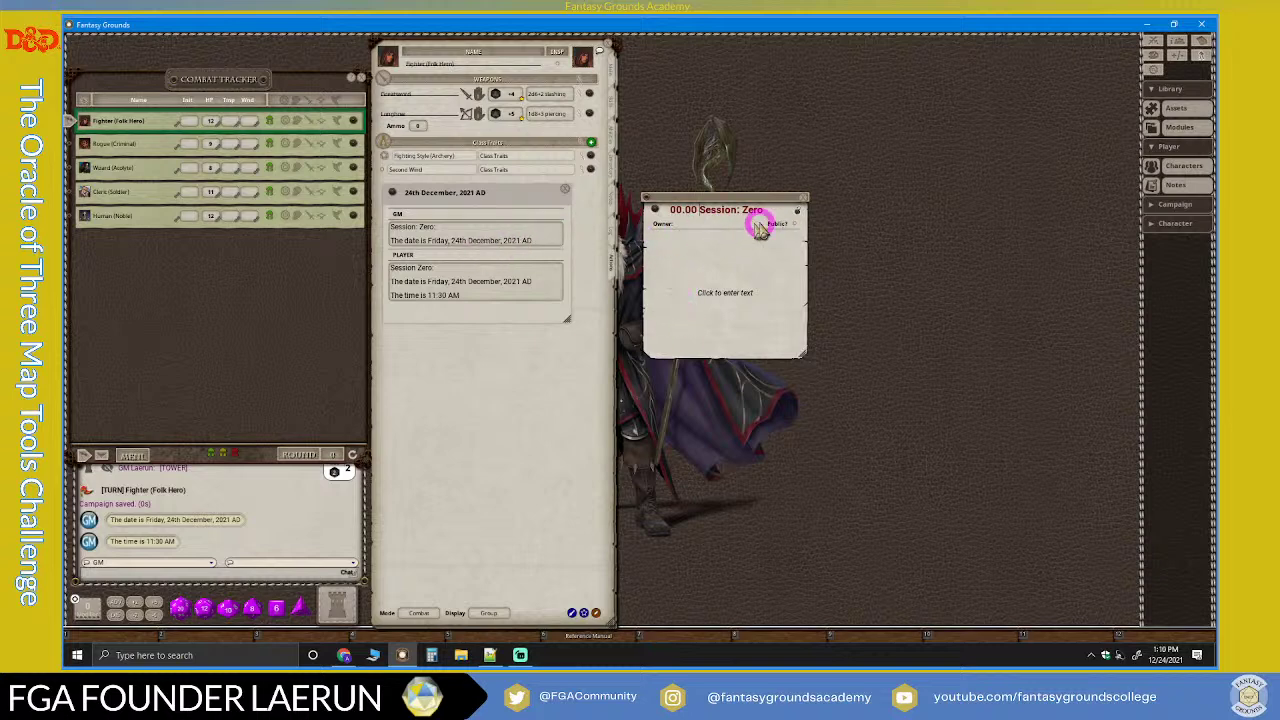
left_click(720, 220)
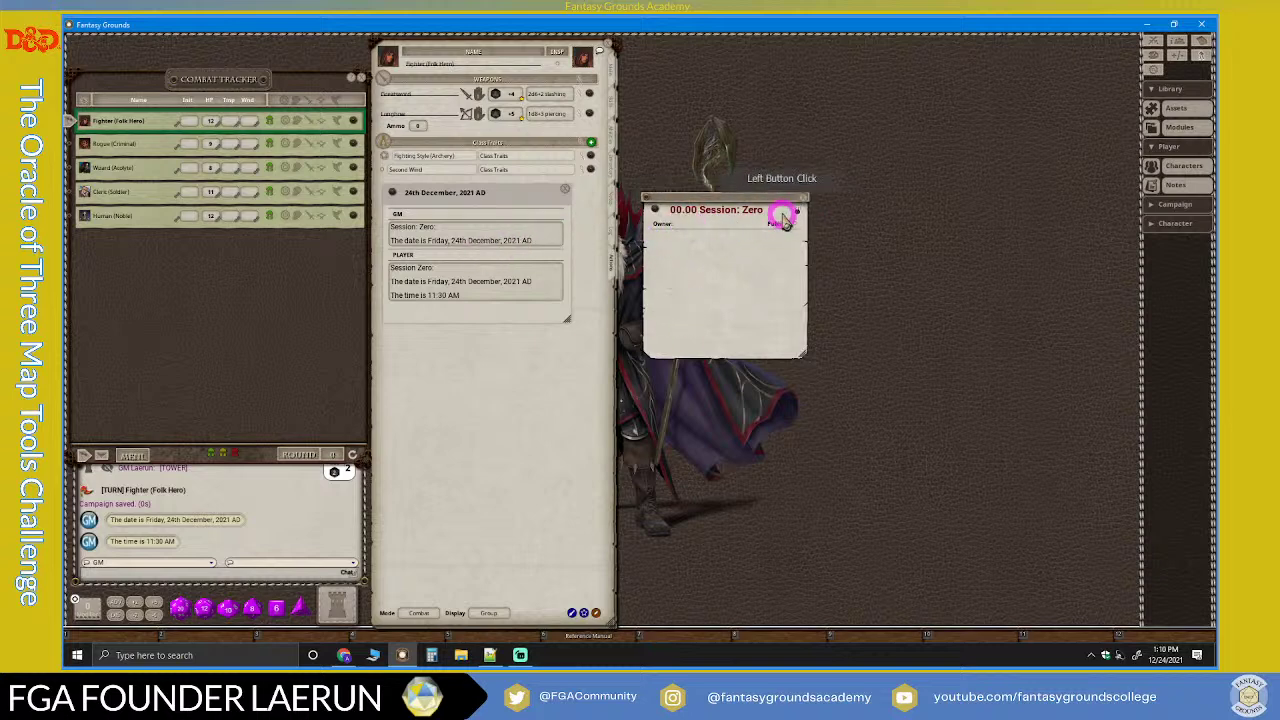
left_click(692, 234)
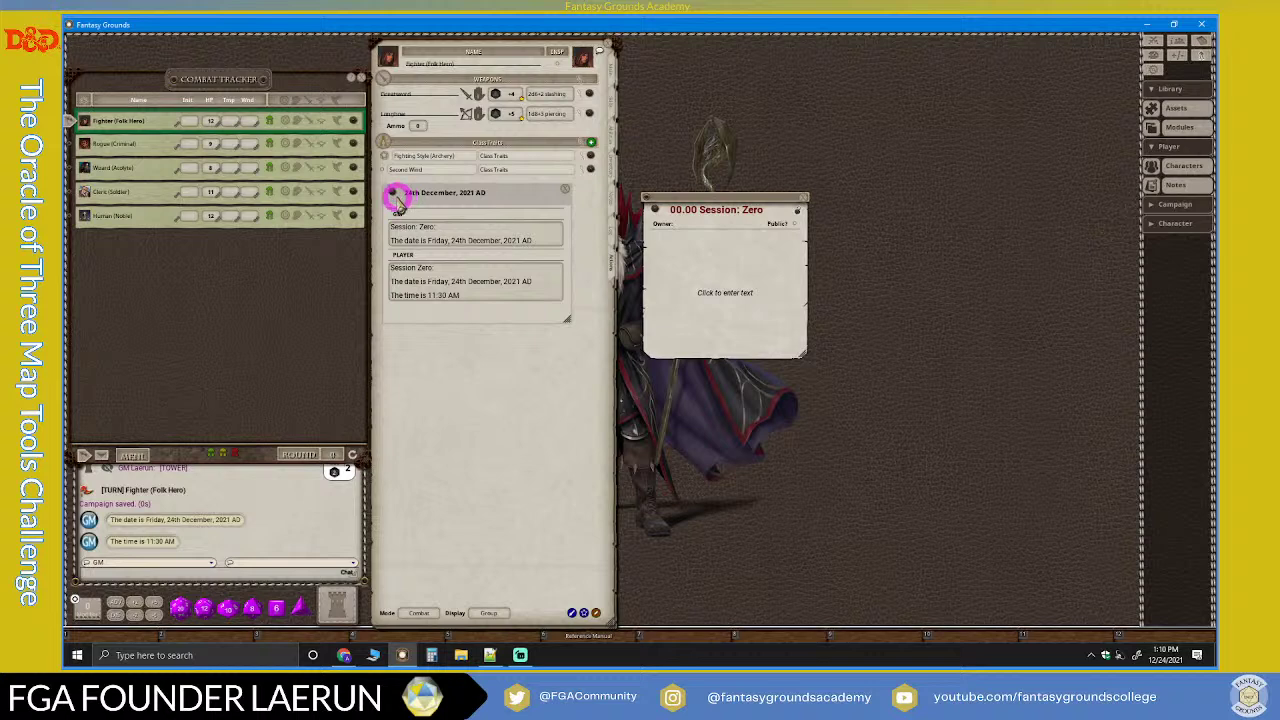
Step: Link the 24th December, 2021 AD entry into the note and the note into the entry's GM text
left_click_drag(392, 193, 770, 250)
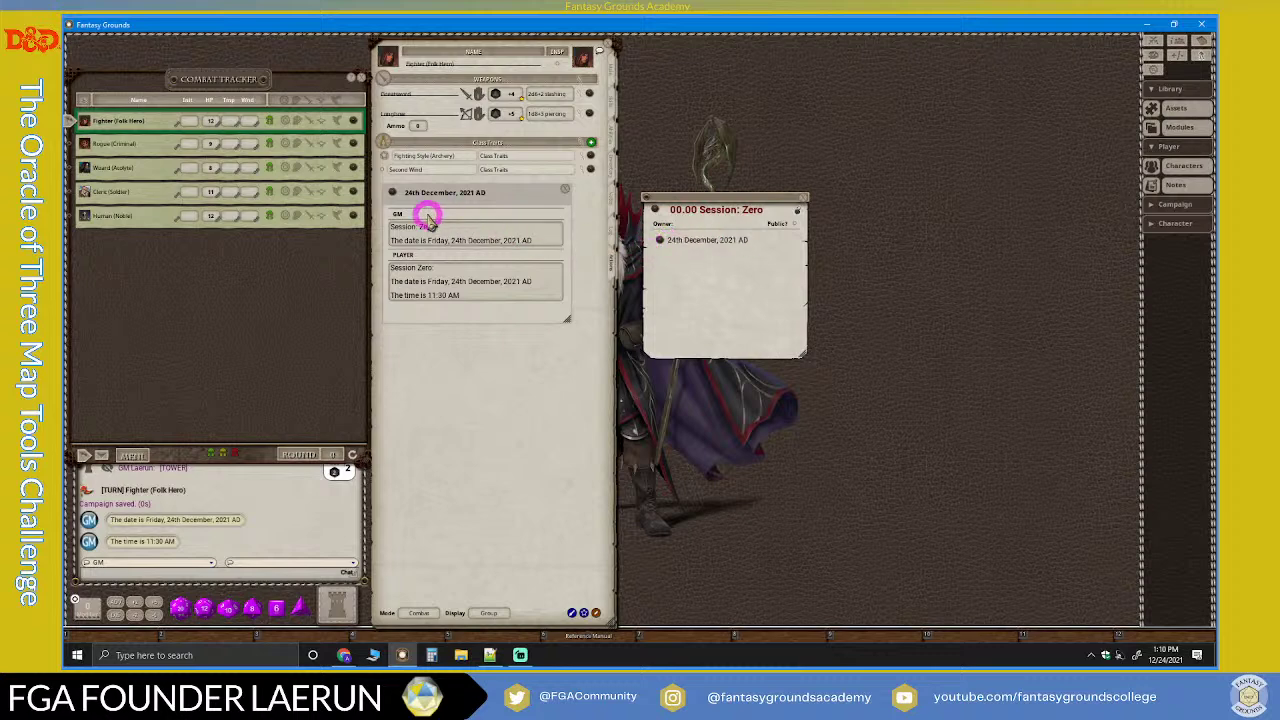
left_click(549, 237)
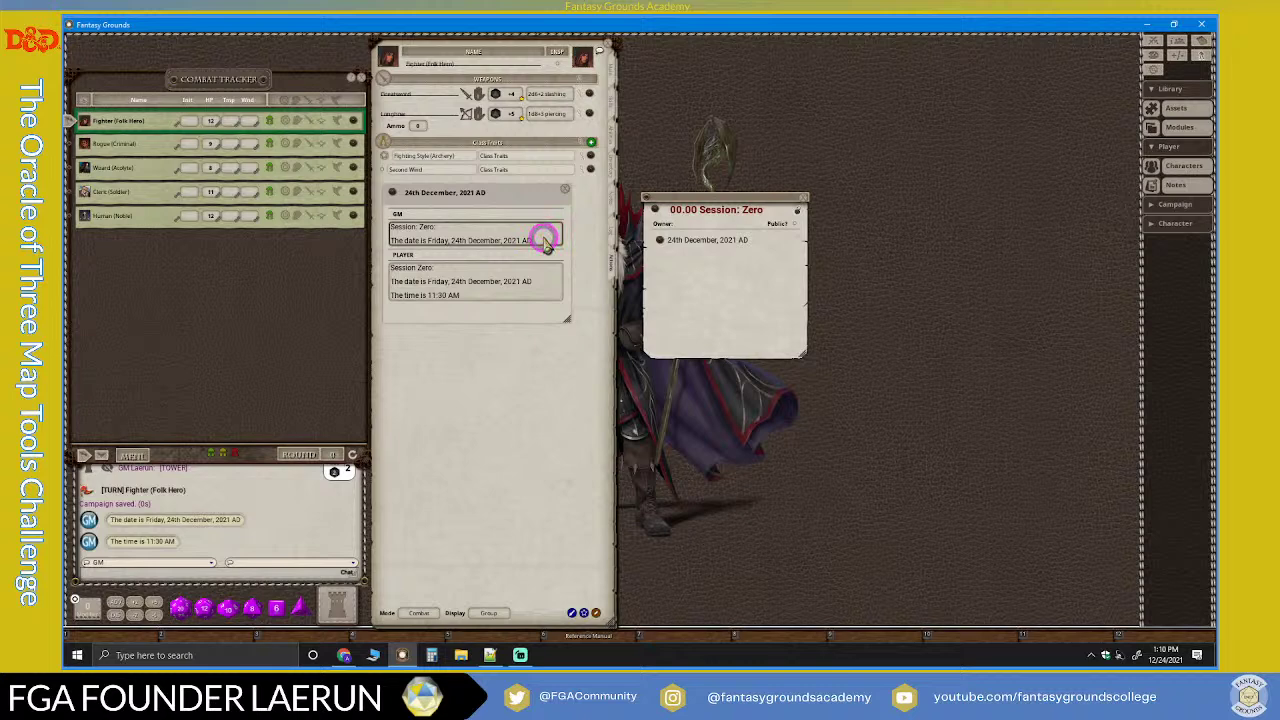
left_click(545, 241)
key("Return")
mouse_move(452, 222)
left_mouse_down()
mouse_move(665, 222)
mouse_move(402, 253)
left_mouse_up()
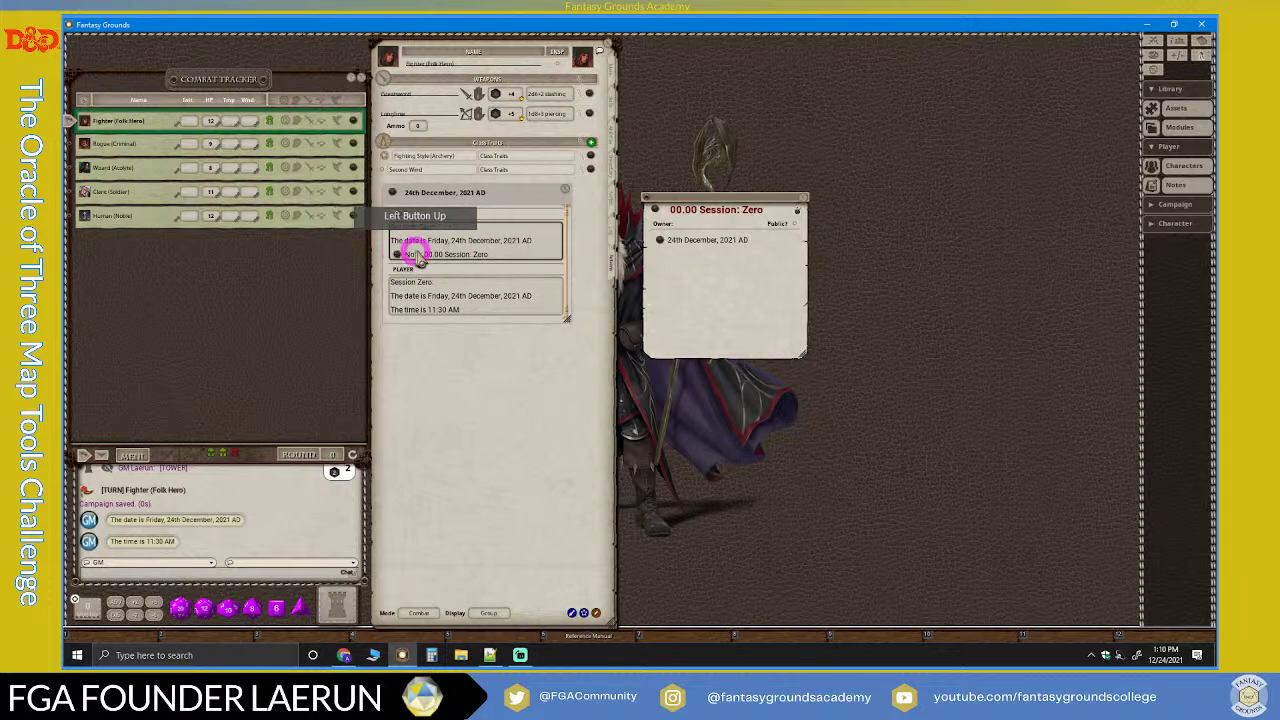
mouse_move(693, 222)
left_mouse_down()
mouse_move(486, 214)
mouse_move(522, 252)
left_mouse_up()
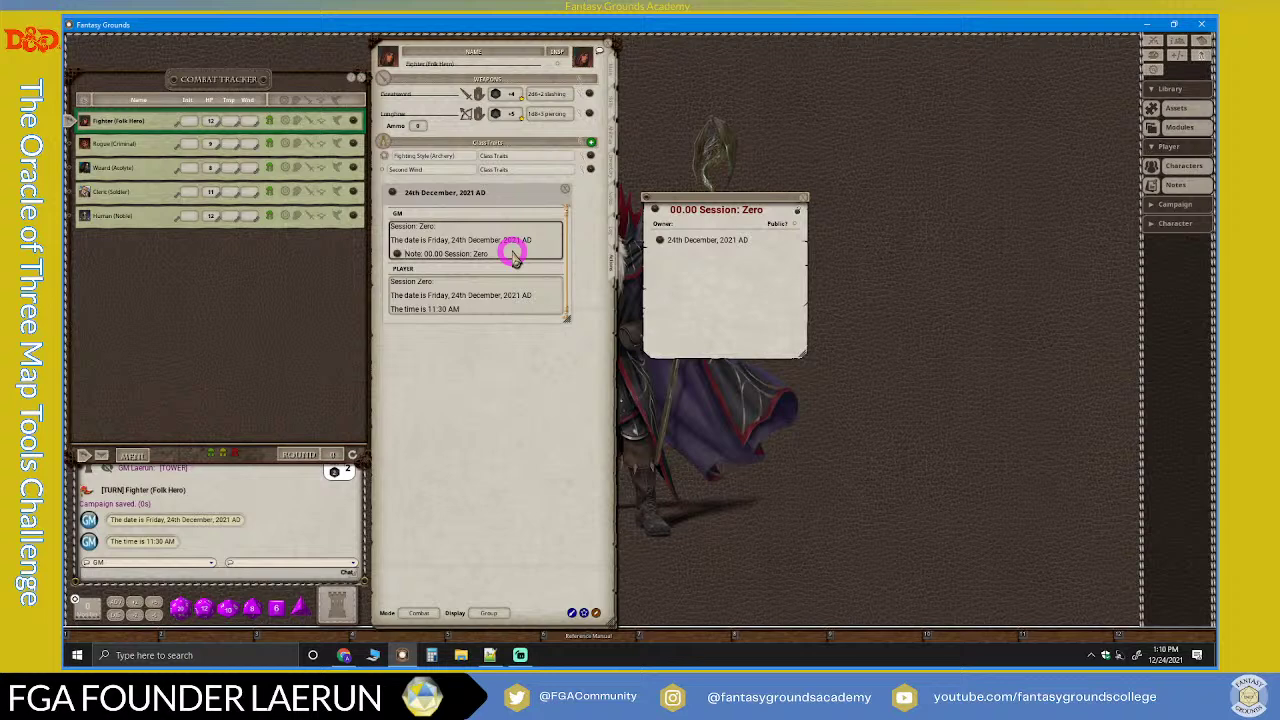
Step: Test both links, then close the 24th December, 2021 AD entry
mouse_move(514, 256)
left_mouse_down()
mouse_move(537, 234)
mouse_move(529, 189)
mouse_move(727, 236)
mouse_move(551, 189)
mouse_move(686, 209)
mouse_move(682, 75)
mouse_move(720, 134)
mouse_move(666, 100)
left_mouse_up()
left_click(651, 105)
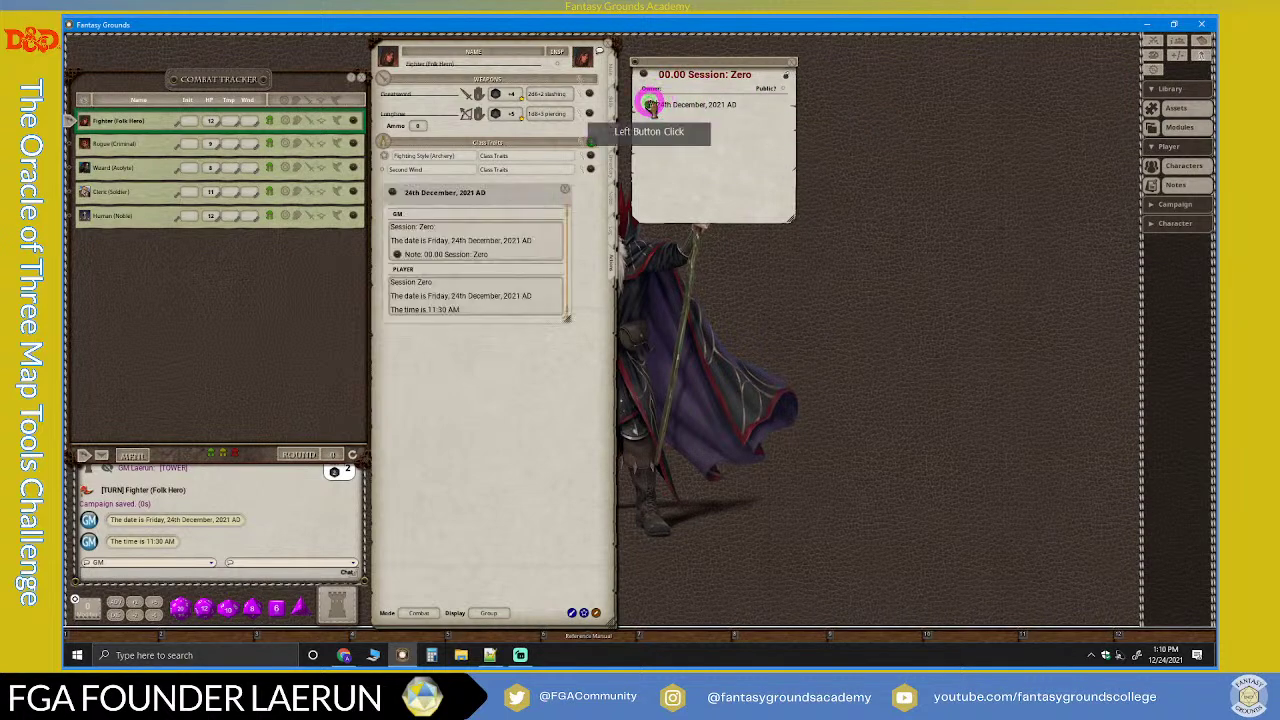
left_click(787, 76)
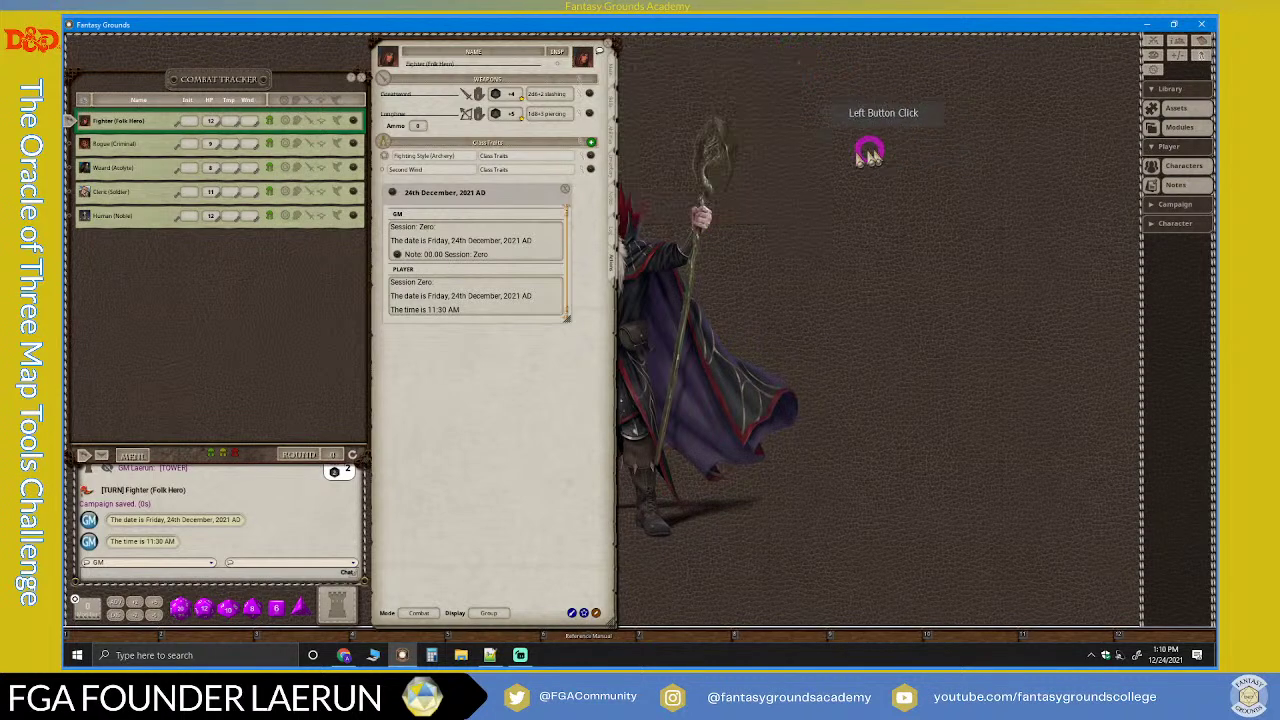
left_click(400, 253)
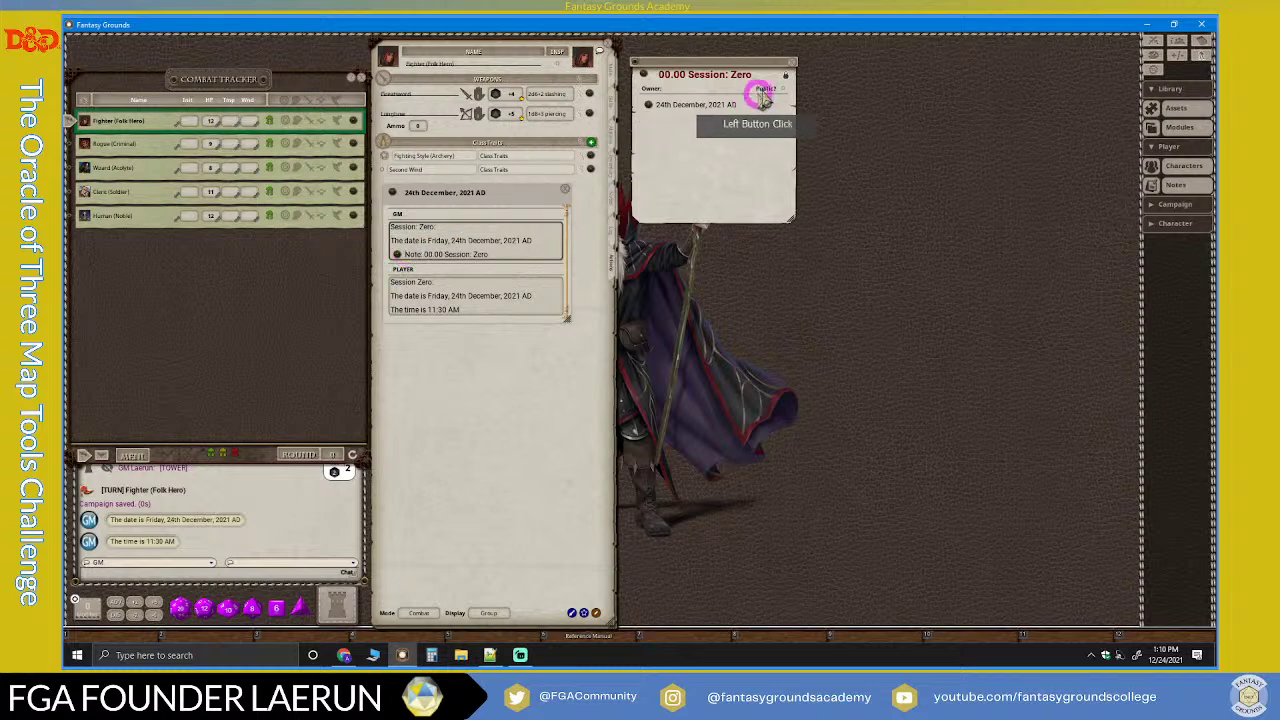
left_click(566, 189)
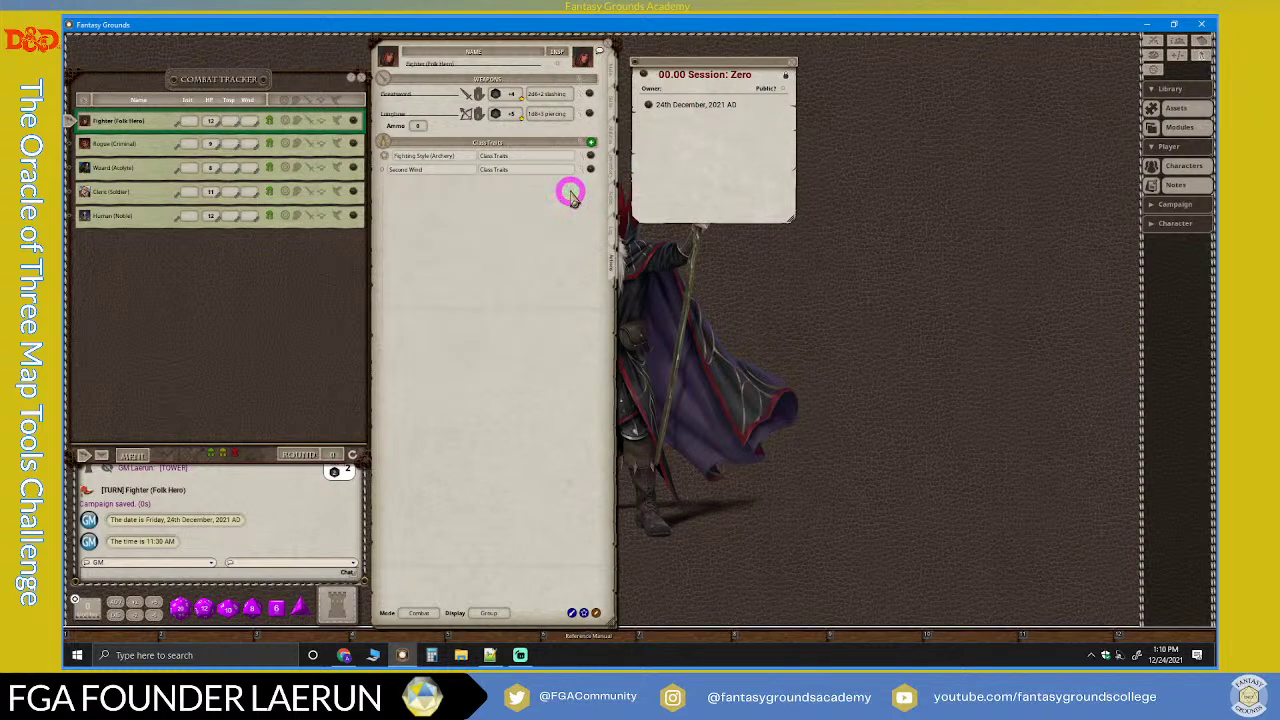
left_click(521, 656)
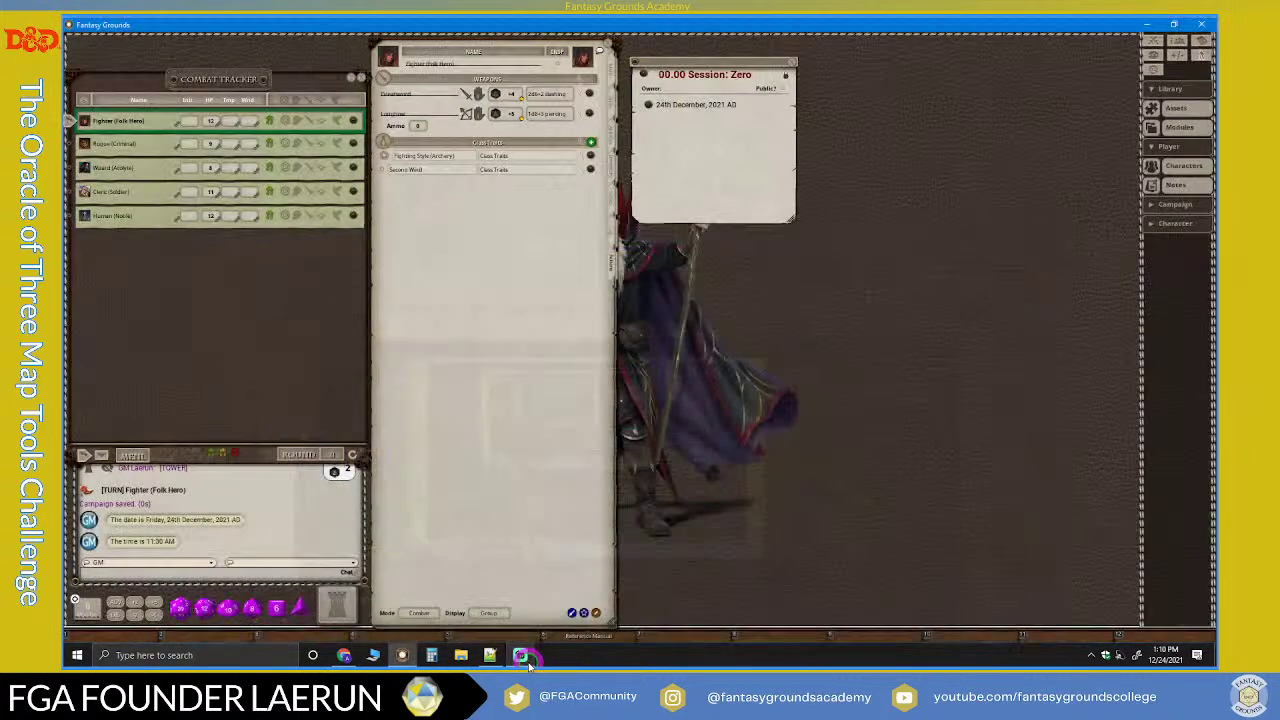
left_click(521, 656)
left_click(730, 200)
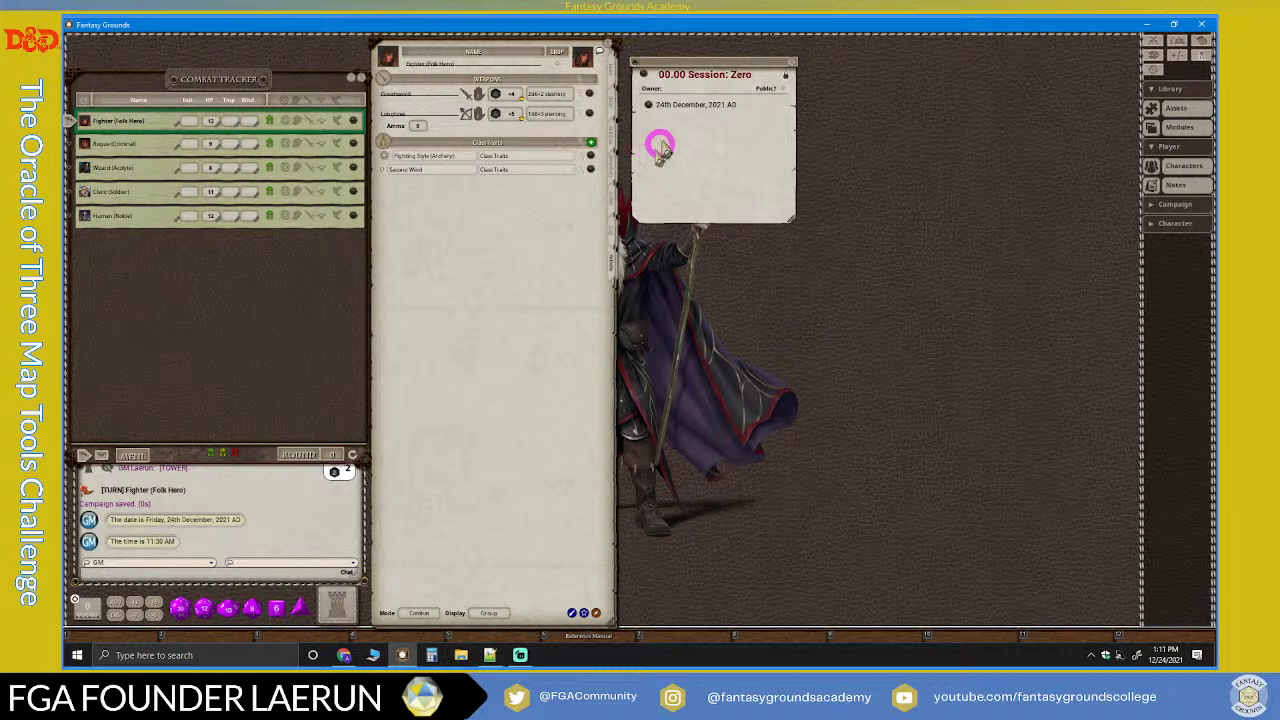
Step: Move the Session Zero note over the character sheet and add a line below the date link
left_click_drag(743, 60, 394, 206)
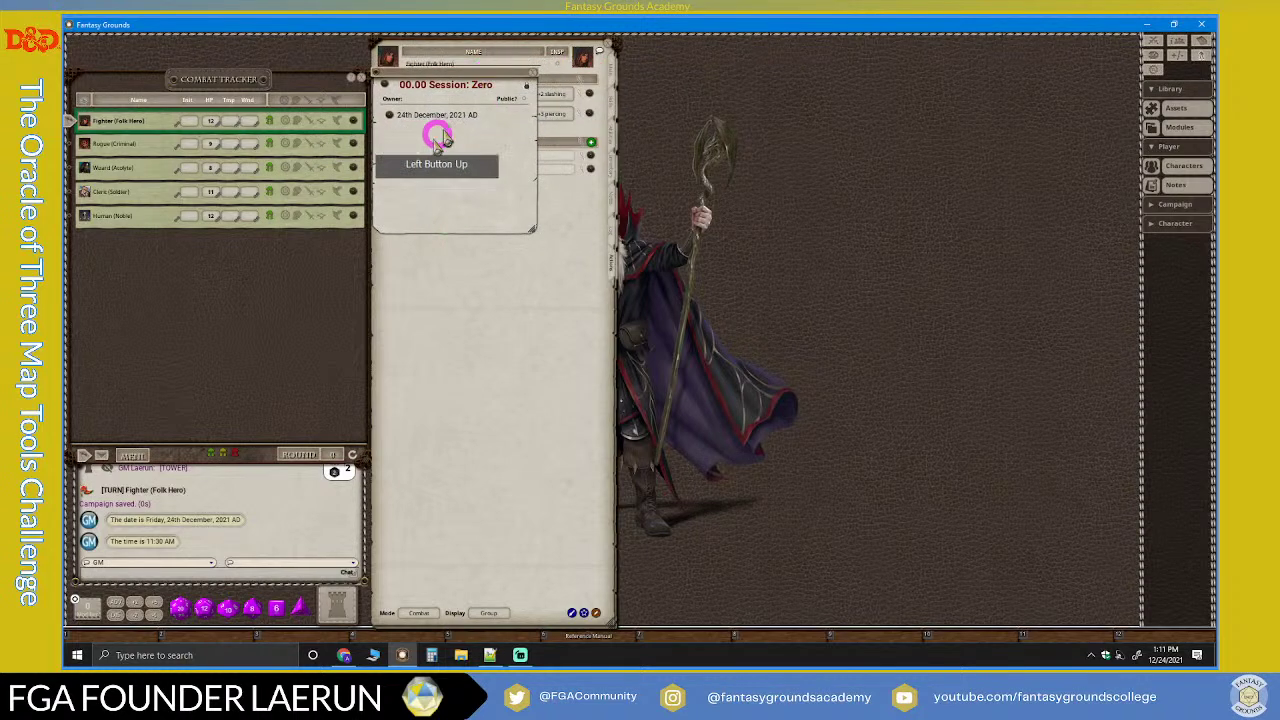
left_click(528, 87)
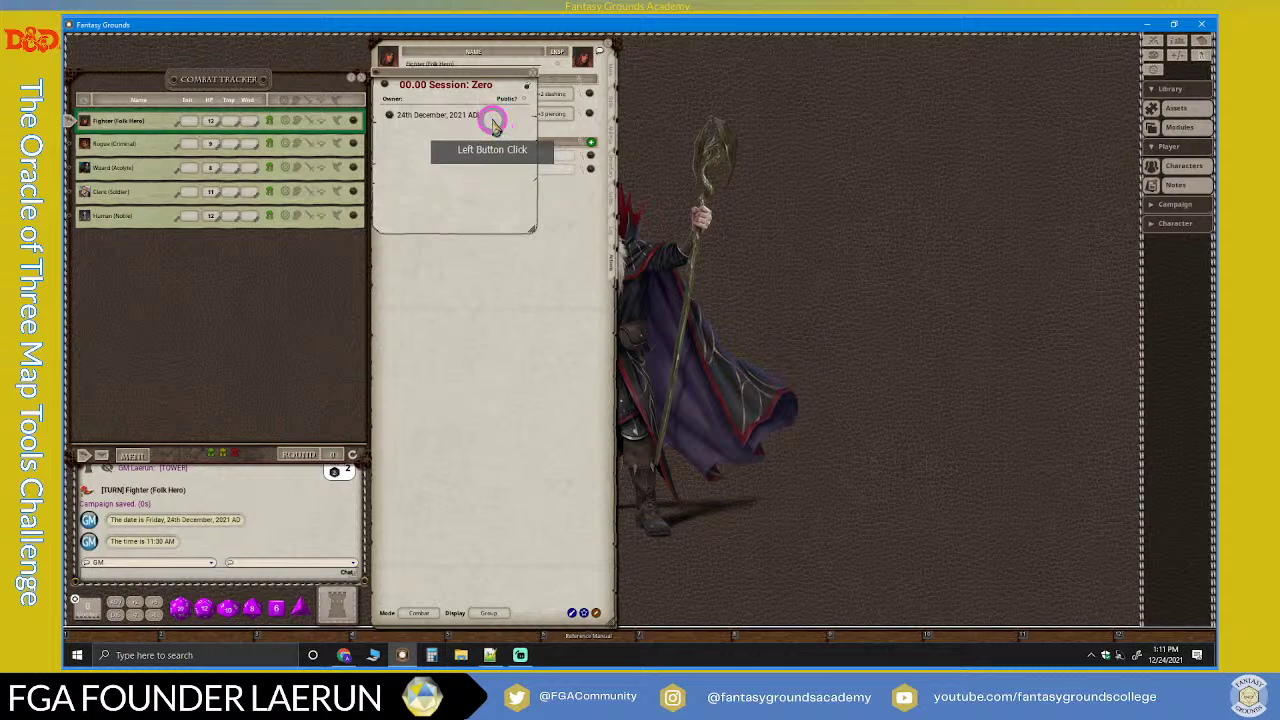
key("Return")
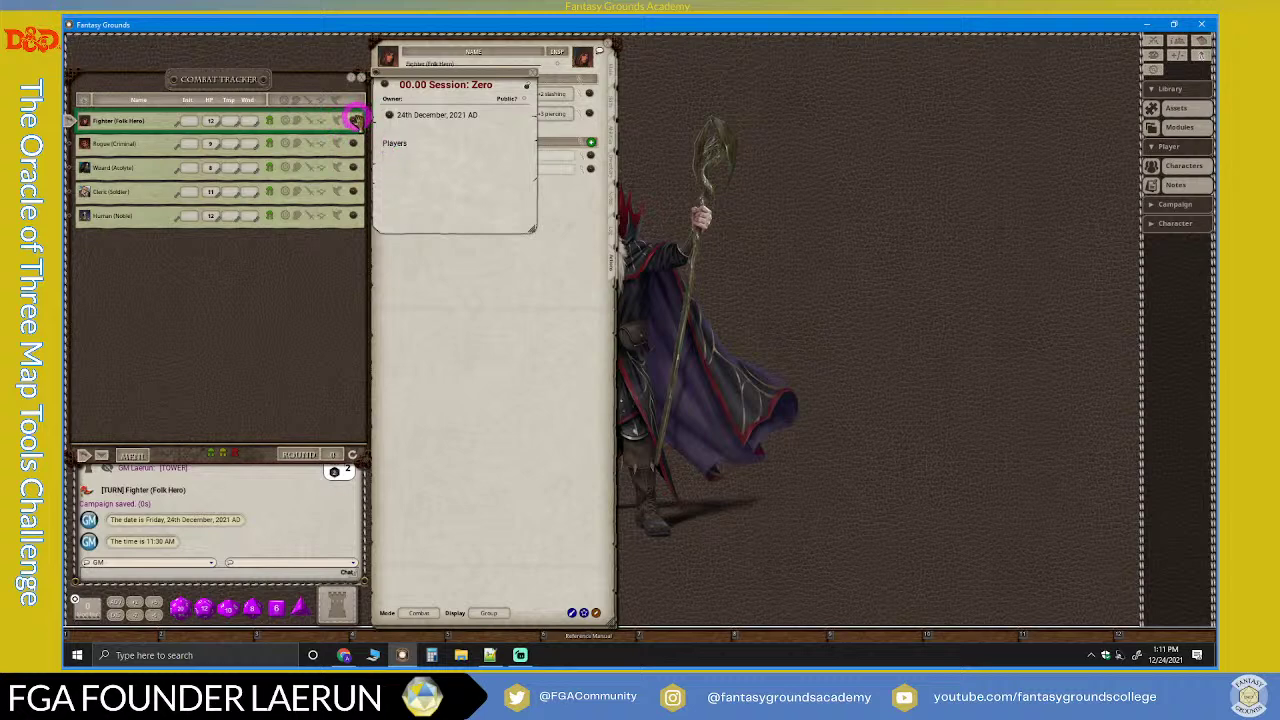
left_click(389, 162)
Step: Link the Fighter, Rogue, Wizard and Cleric into the Players list, removing a duplicate Fighter
left_click_drag(388, 160, 458, 168)
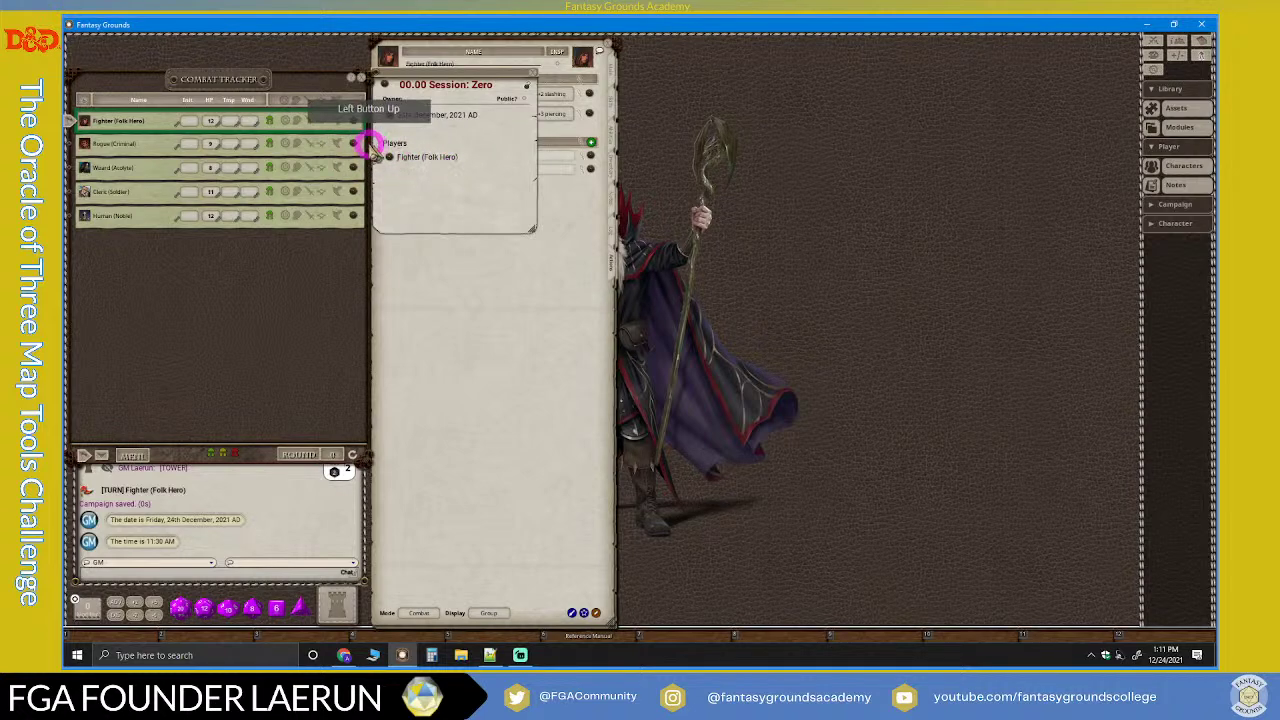
left_click_drag(352, 120, 451, 166)
left_click_drag(349, 166, 437, 168)
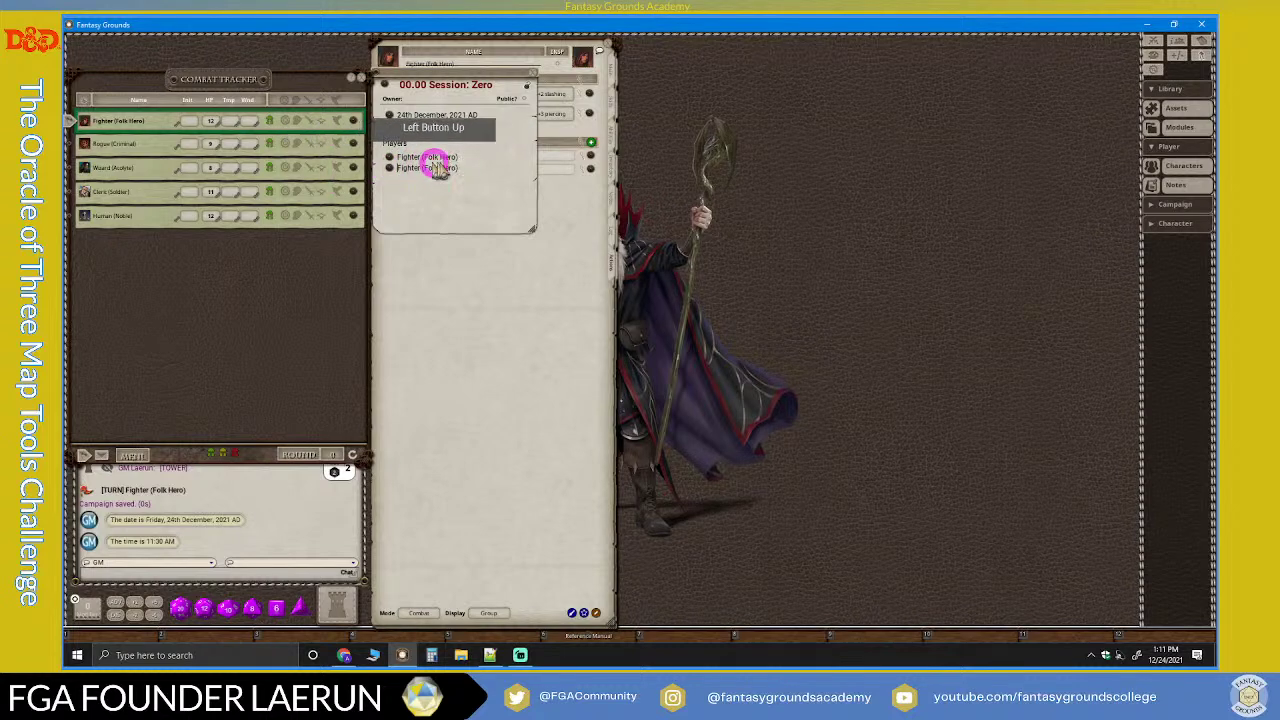
left_click(491, 172)
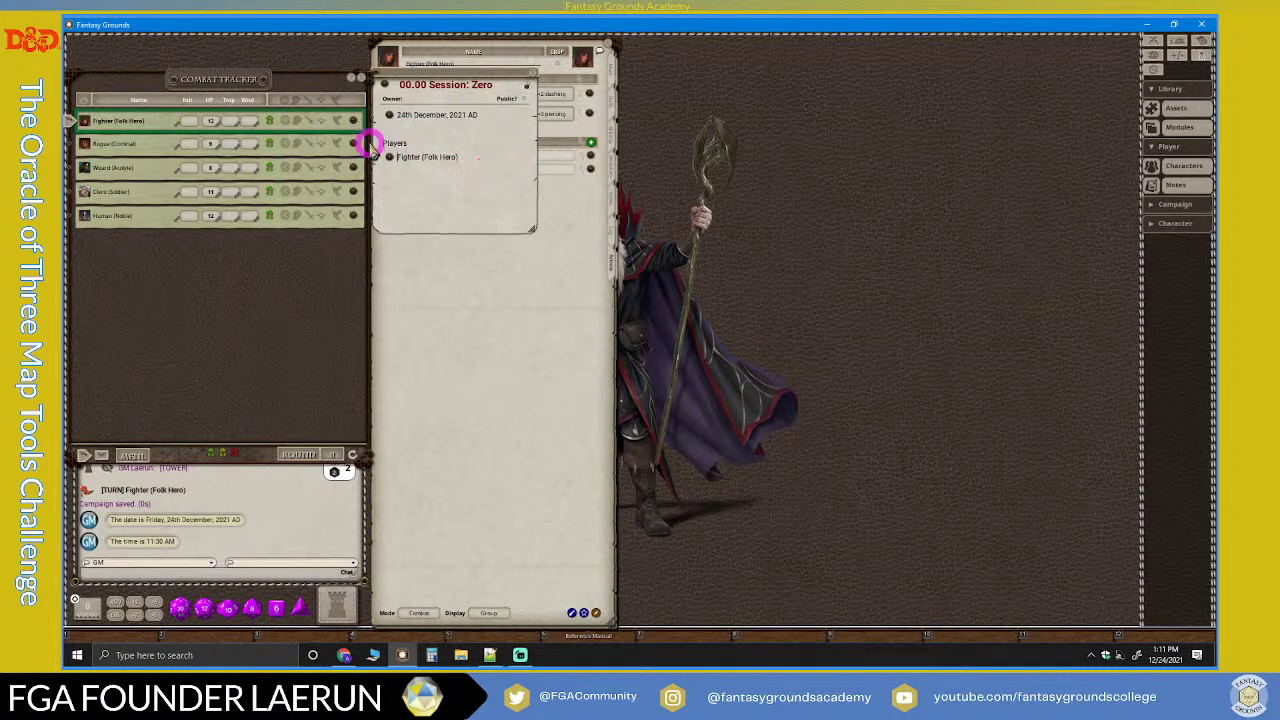
left_click_drag(353, 143, 371, 177)
left_click_drag(471, 186, 509, 202)
left_click_drag(353, 216, 560, 218)
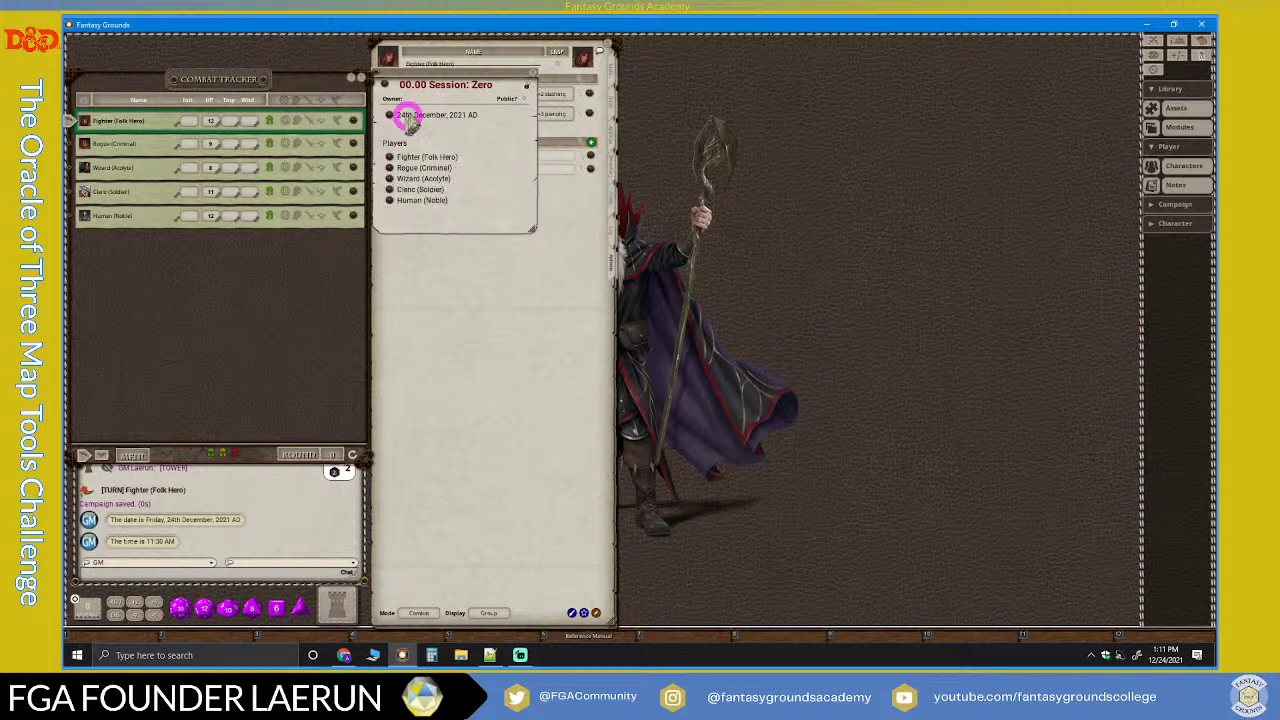
Step: Add player names beside two of the listed characters
left_click(534, 169)
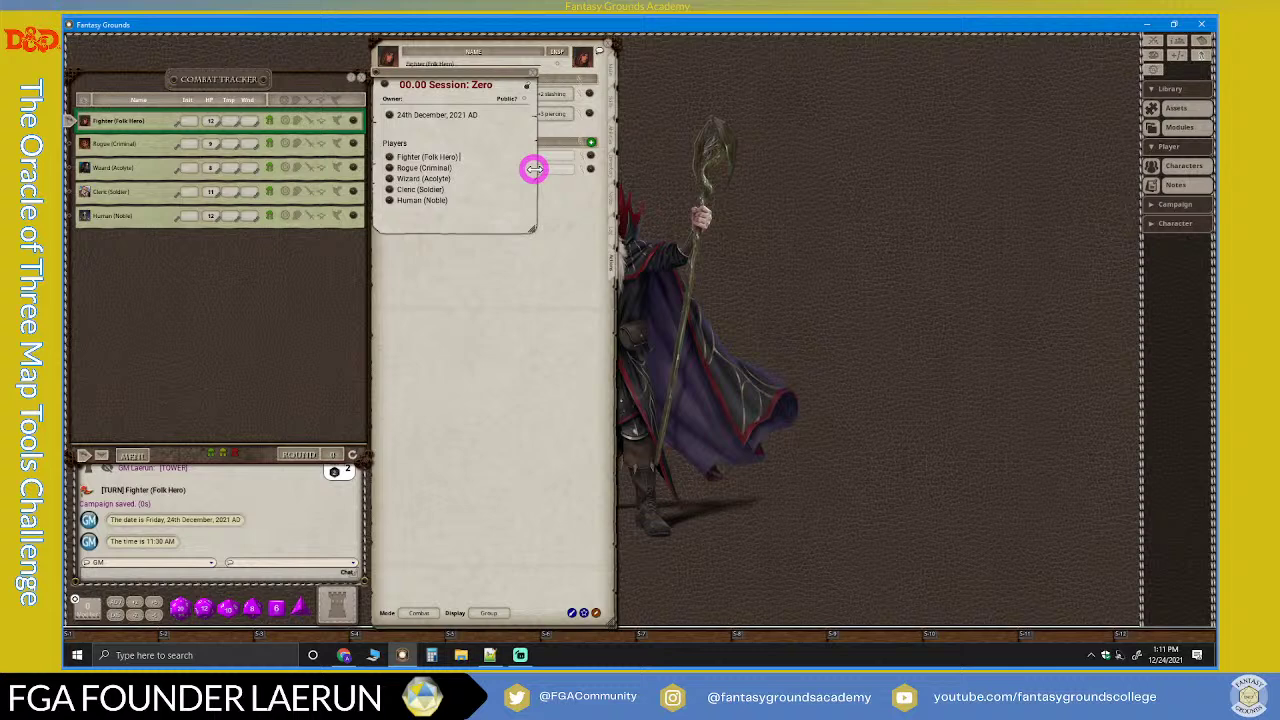
left_click(483, 172)
type("In")
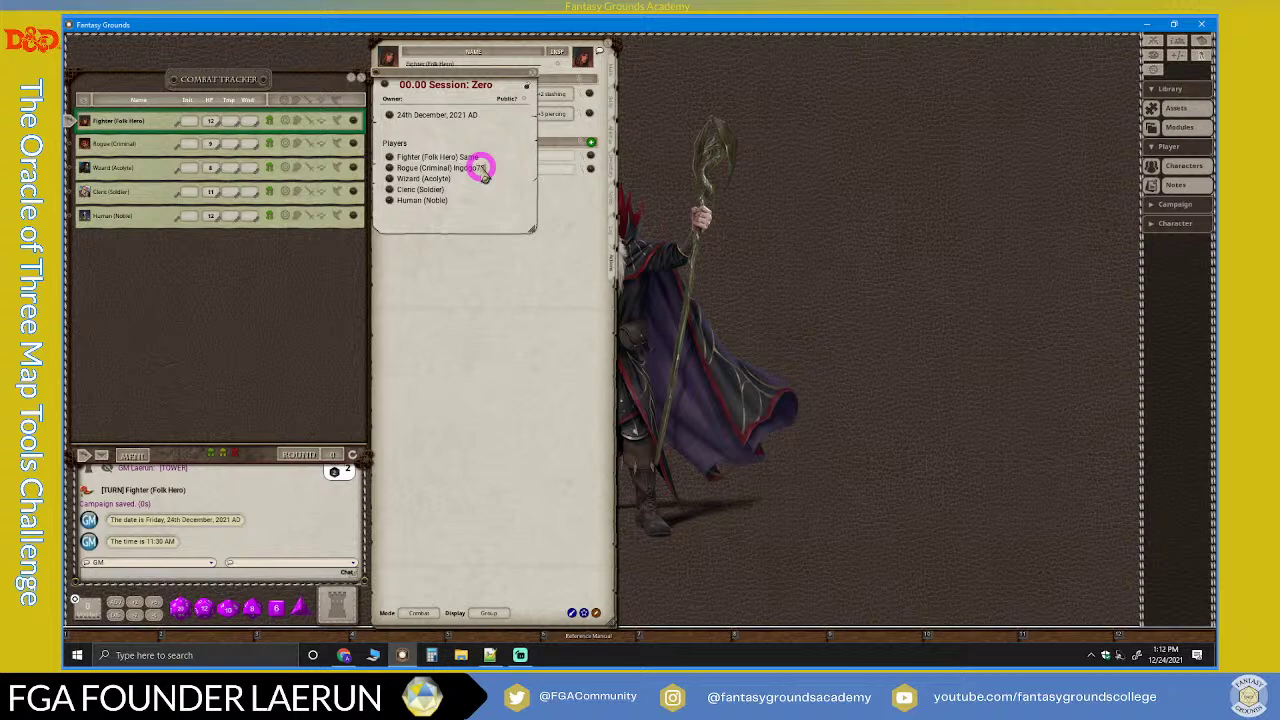
left_click(524, 182)
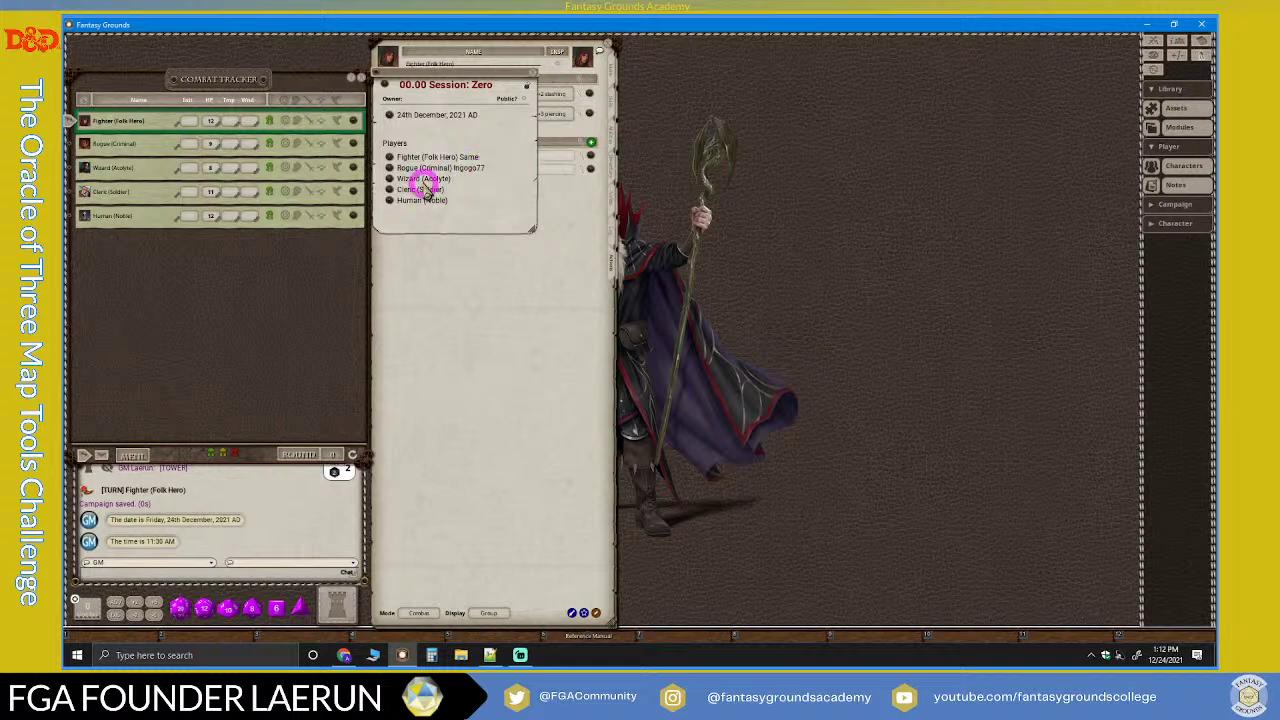
Step: Style 'Players' as a heading and tidy the line below Human (Noble)
left_click(387, 150)
left_click_drag(387, 150, 376, 147)
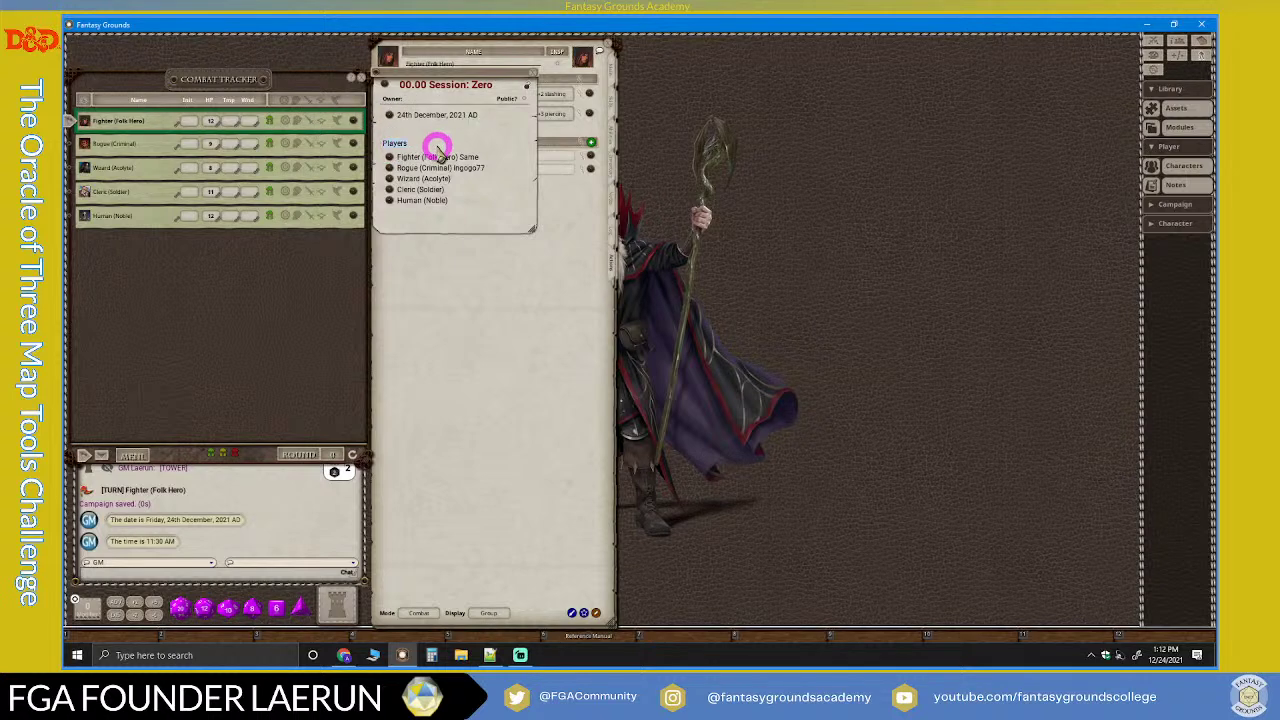
key("ctrl+1")
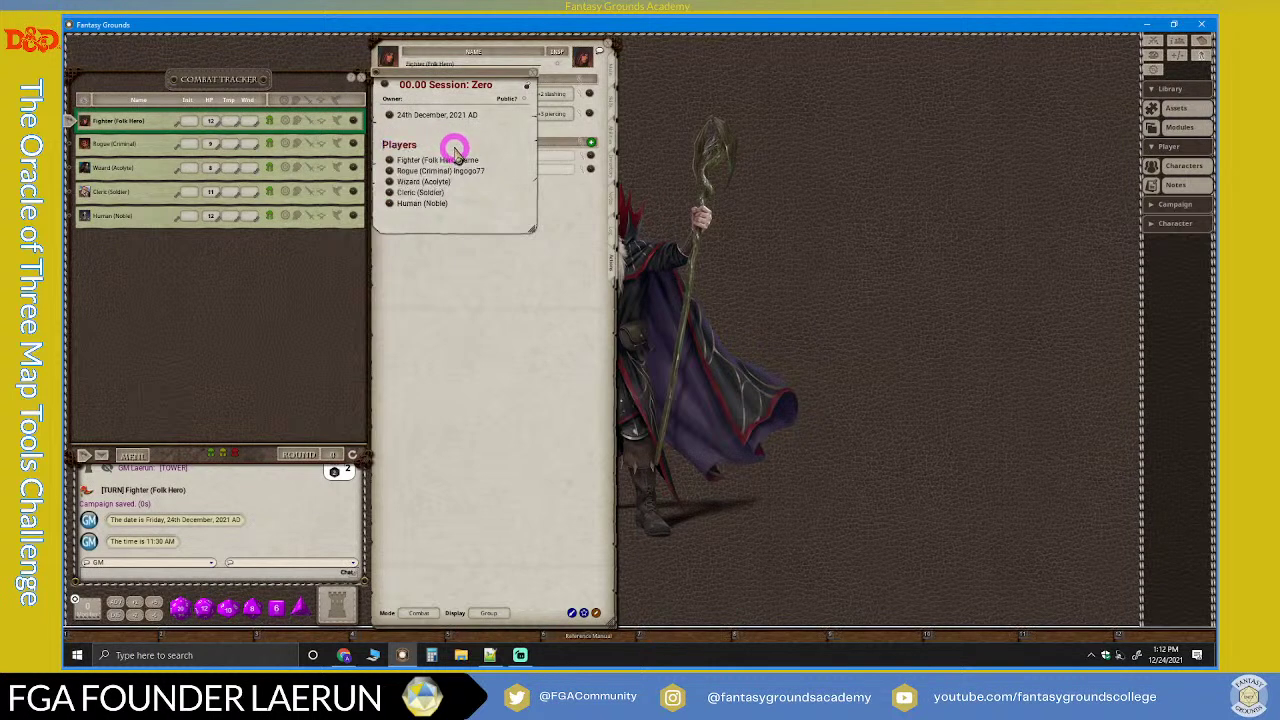
left_click(454, 148)
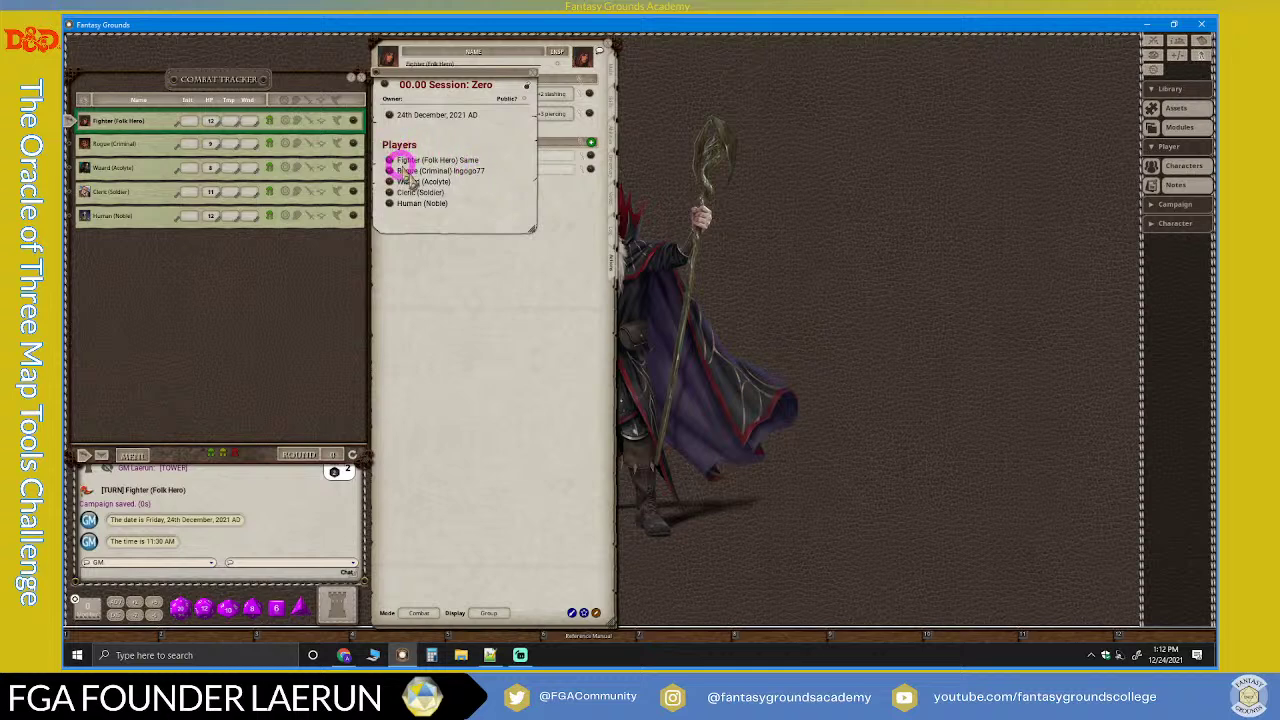
left_click(473, 210)
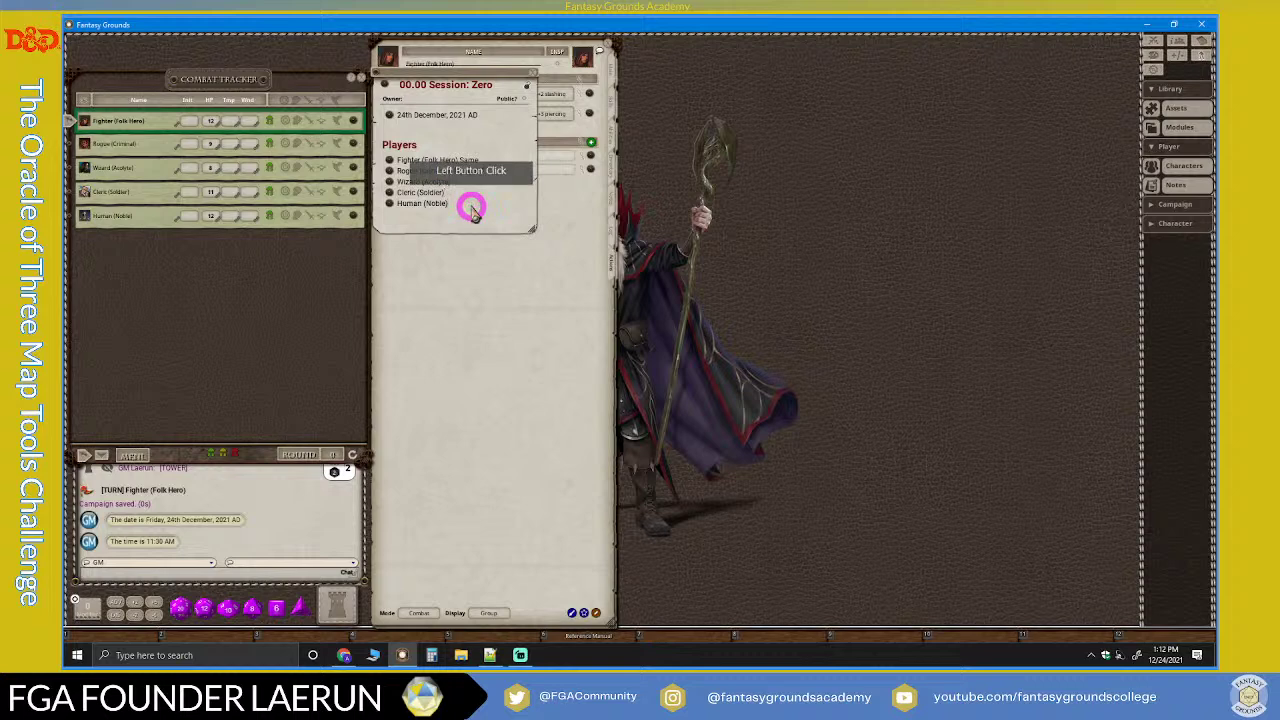
key("Return")
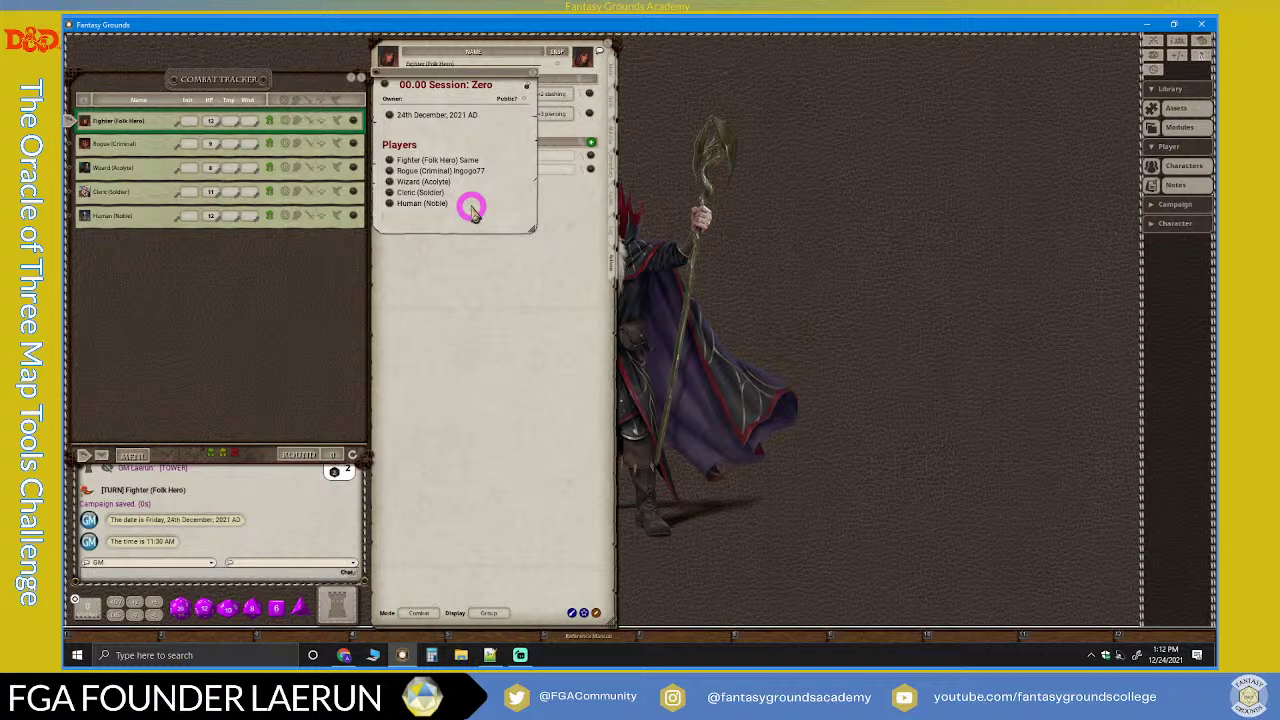
key("BackSpace")
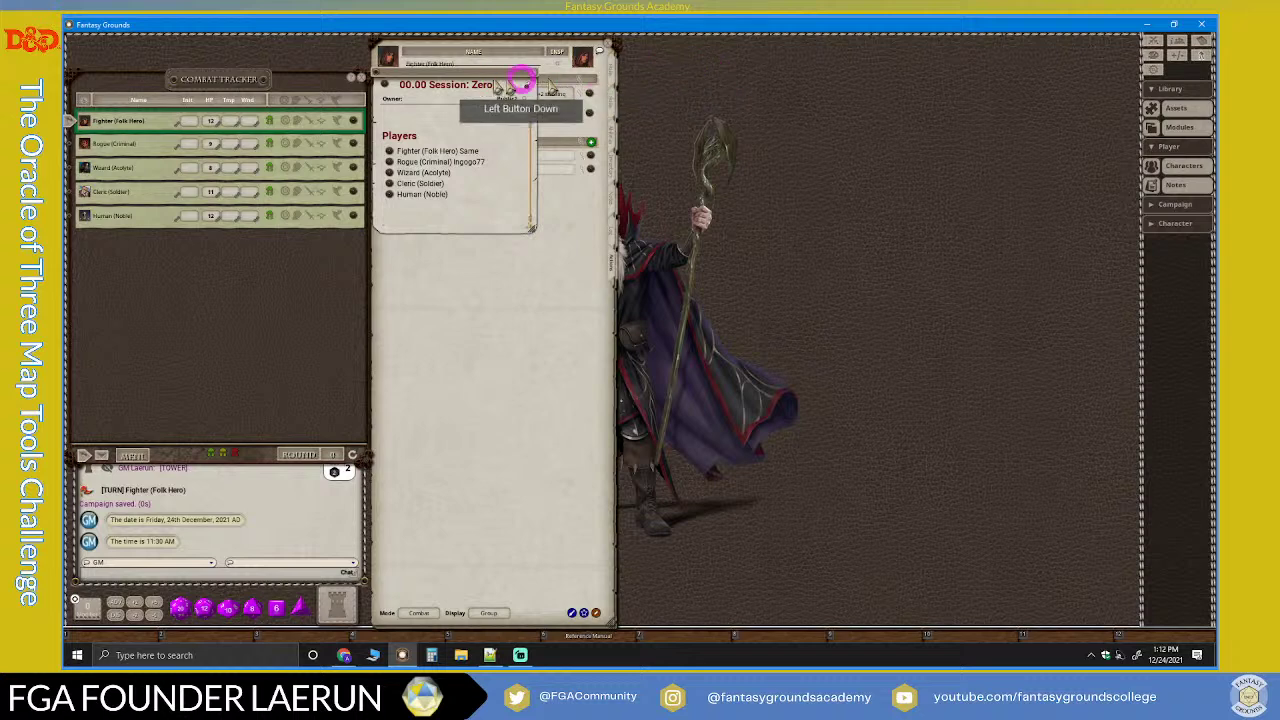
Step: Move the session note aside, close the character sheet and Combat Tracker, and clear the chat log
left_click_drag(471, 63, 770, 67)
left_click(606, 48)
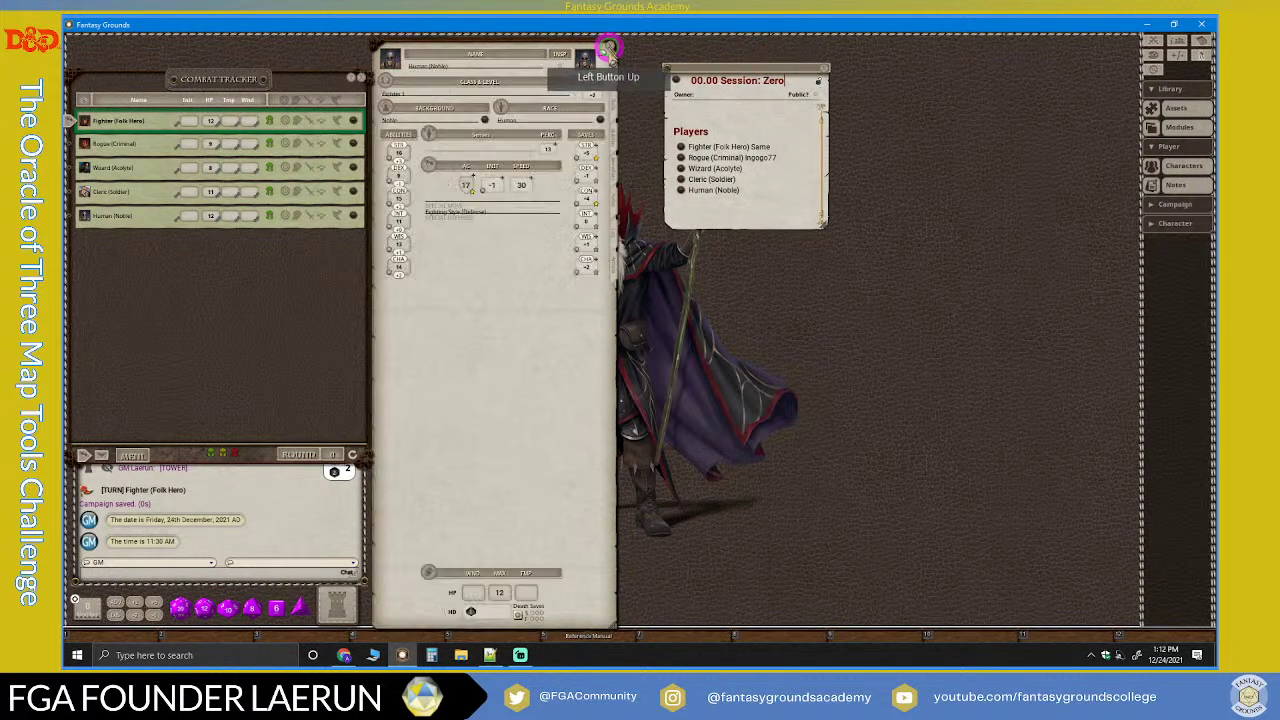
left_click(609, 48)
left_click(361, 77)
left_click(580, 183)
left_click(254, 282)
right_click(254, 282)
left_click(206, 277)
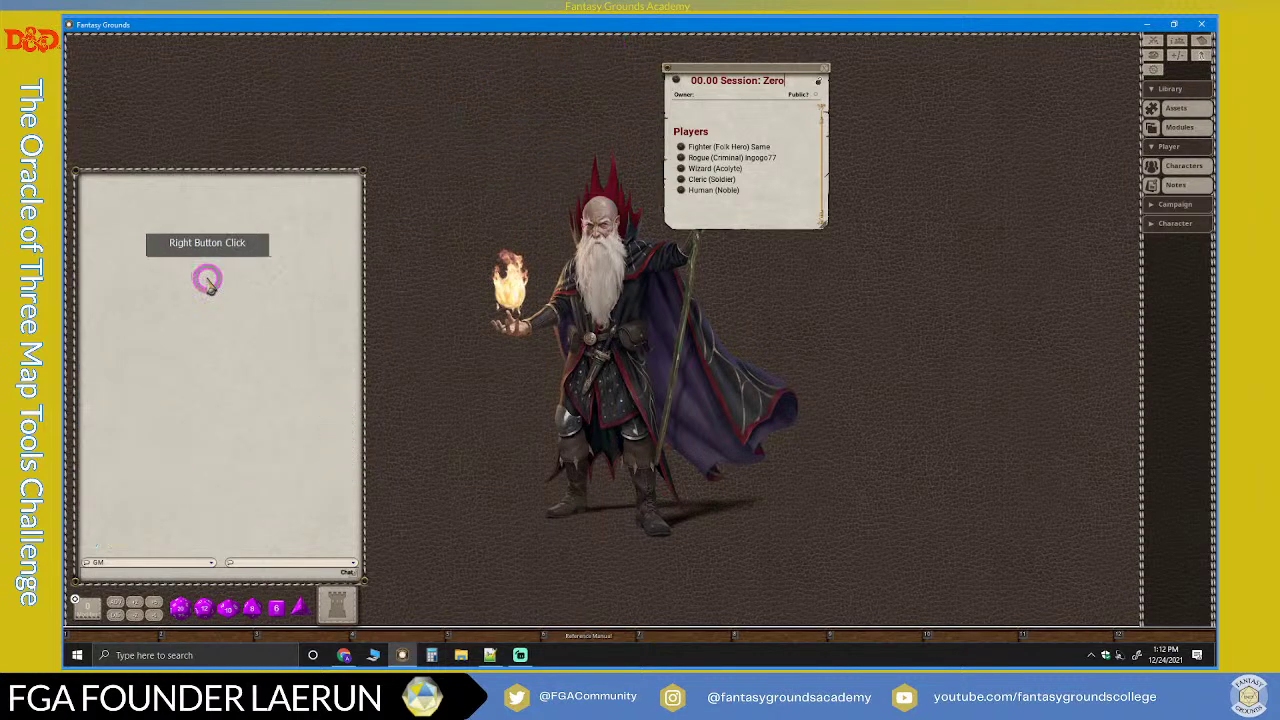
left_click(654, 90)
Step: Put a Session Zero note shortcut on the hotkey bar and reopen the note from it
left_click_drag(677, 82, 684, 637)
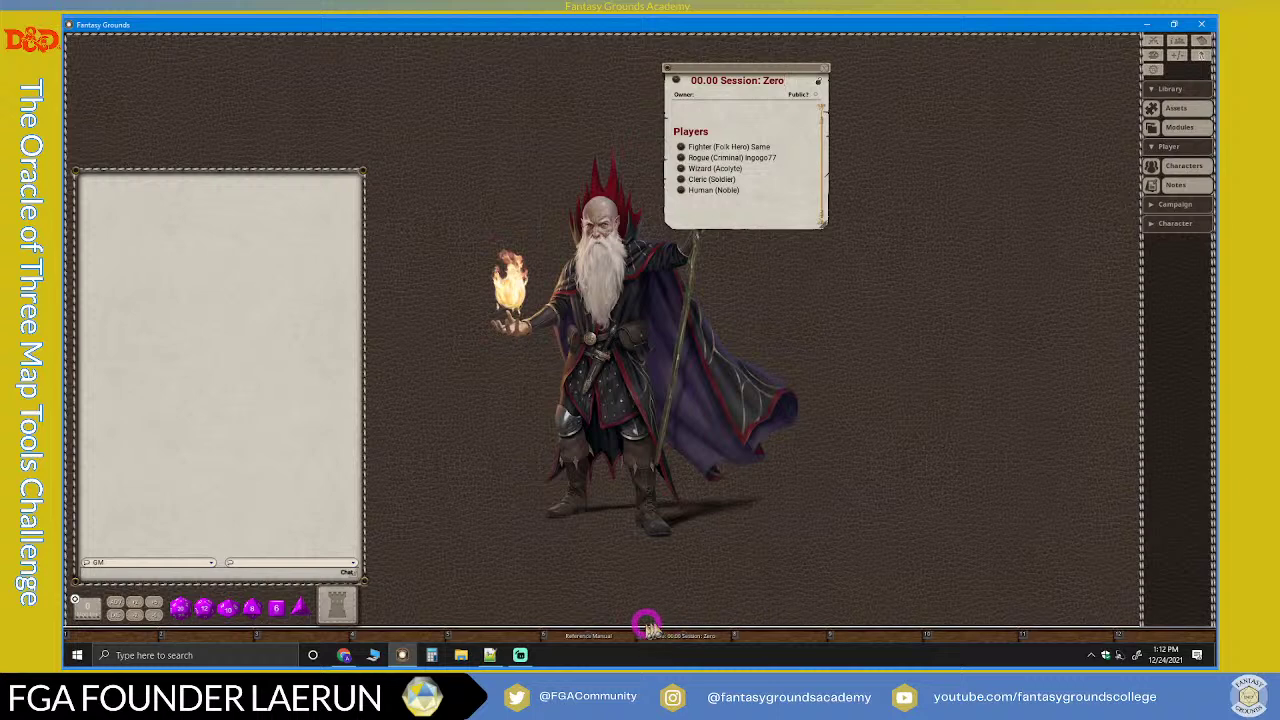
scroll(748, 158, "up", 1)
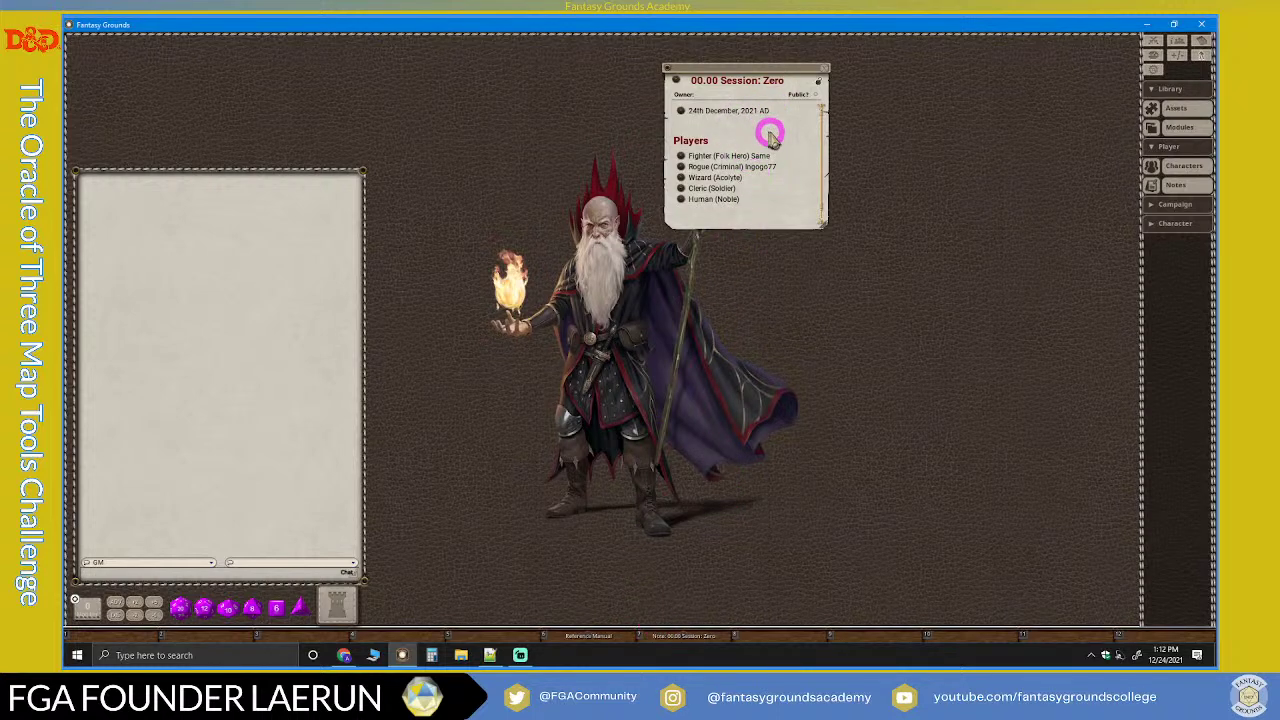
left_click_drag(818, 85, 796, 52)
left_click(797, 50)
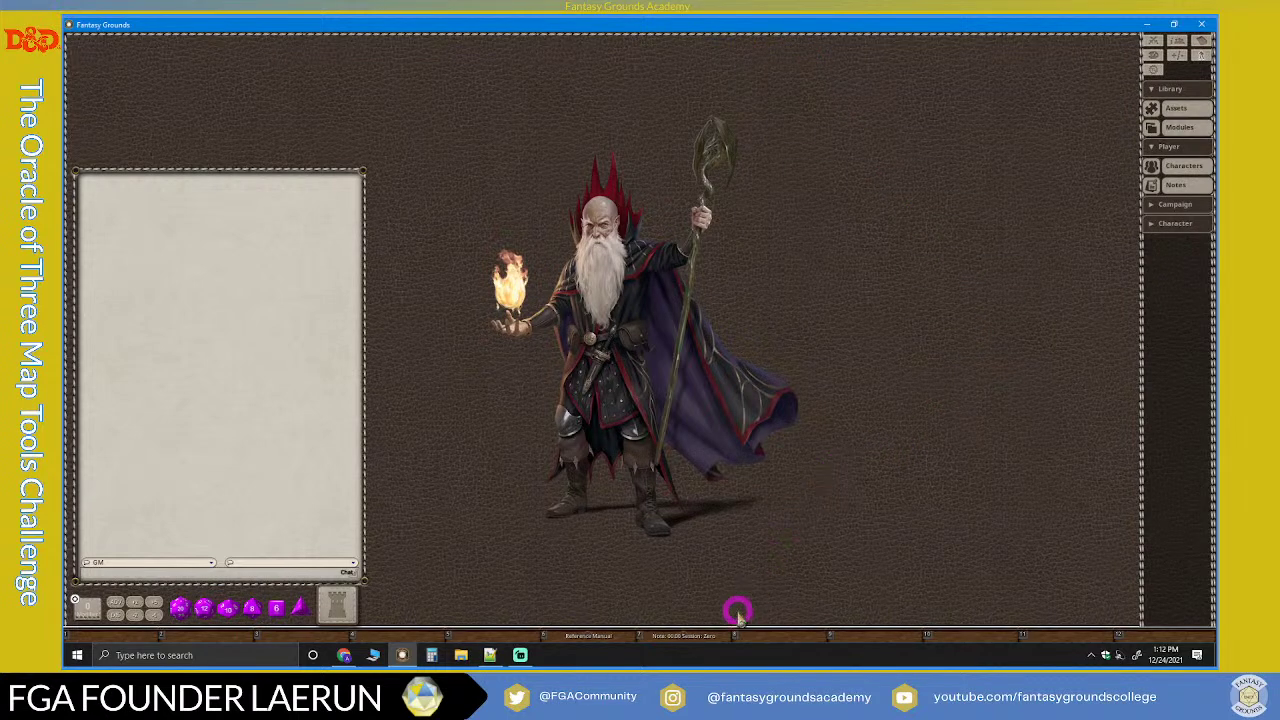
left_click(690, 636)
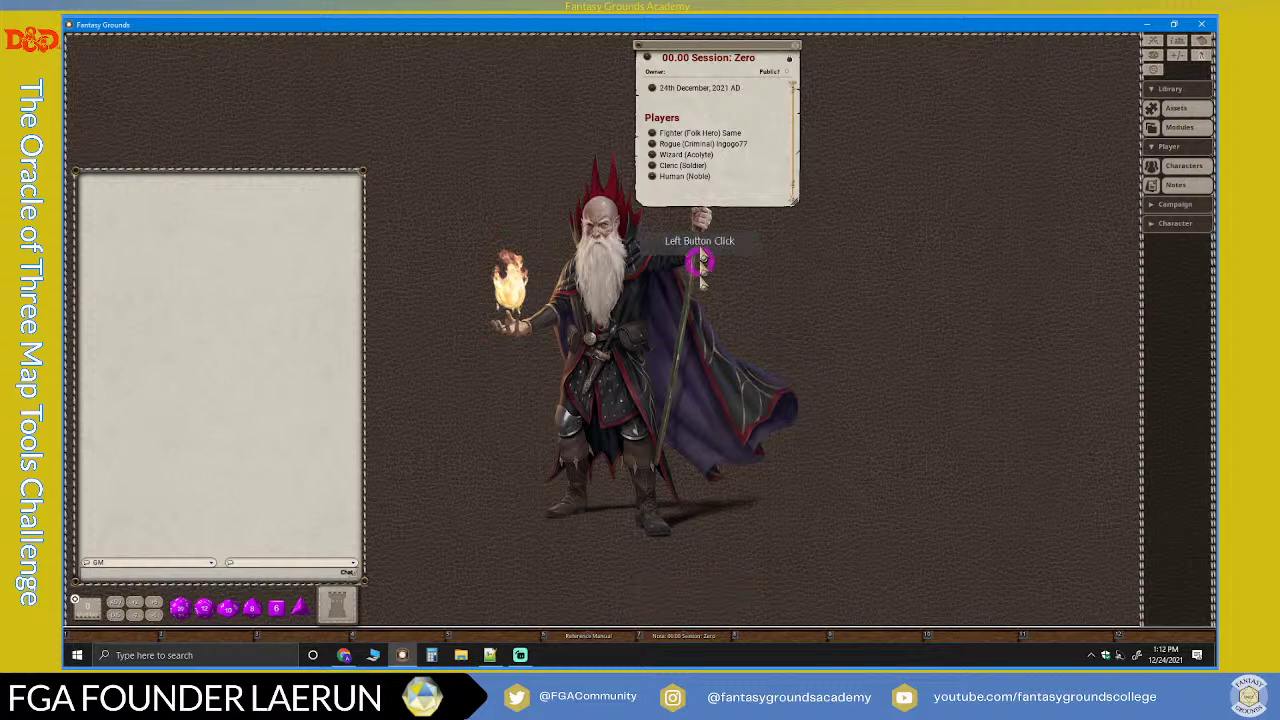
left_click_drag(760, 205, 760, 288)
Step: Check the Fighter, Rogue, Wizard, Cleric and Human (Noble) links by opening each character sheet
left_click(652, 133)
left_click(652, 144)
left_click(652, 155)
left_click(652, 166)
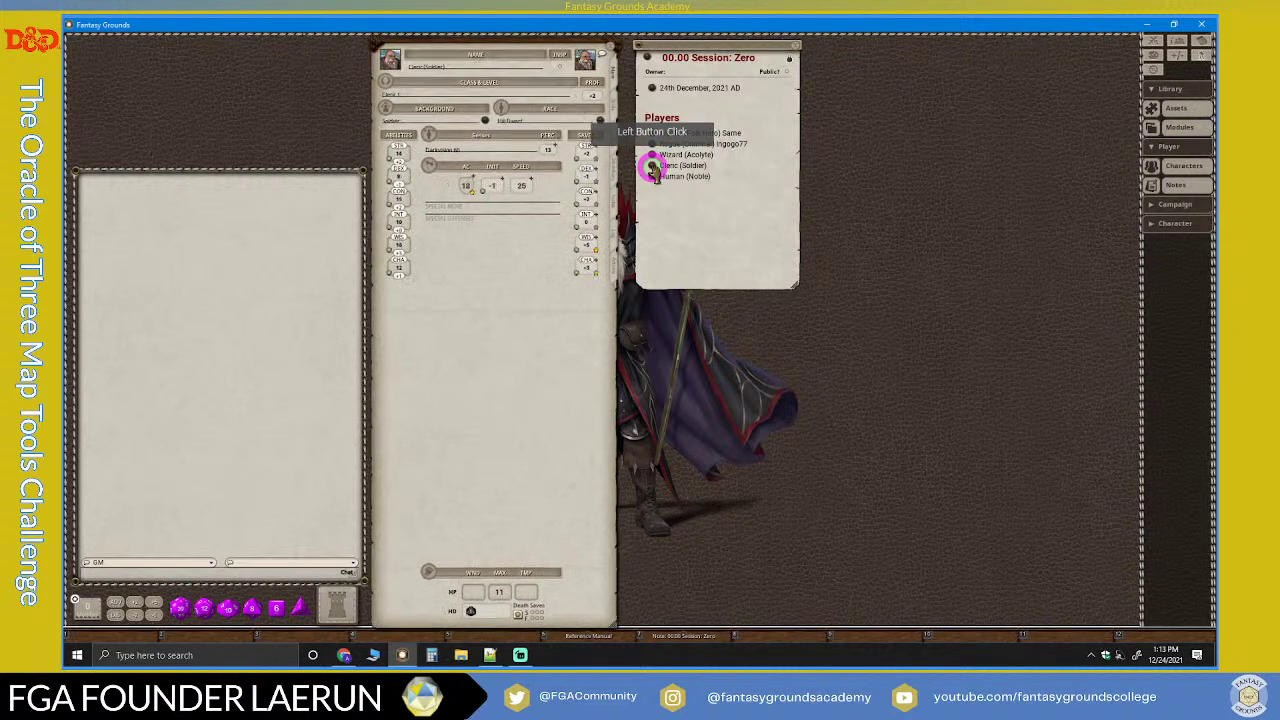
left_click(652, 176)
left_click(789, 182)
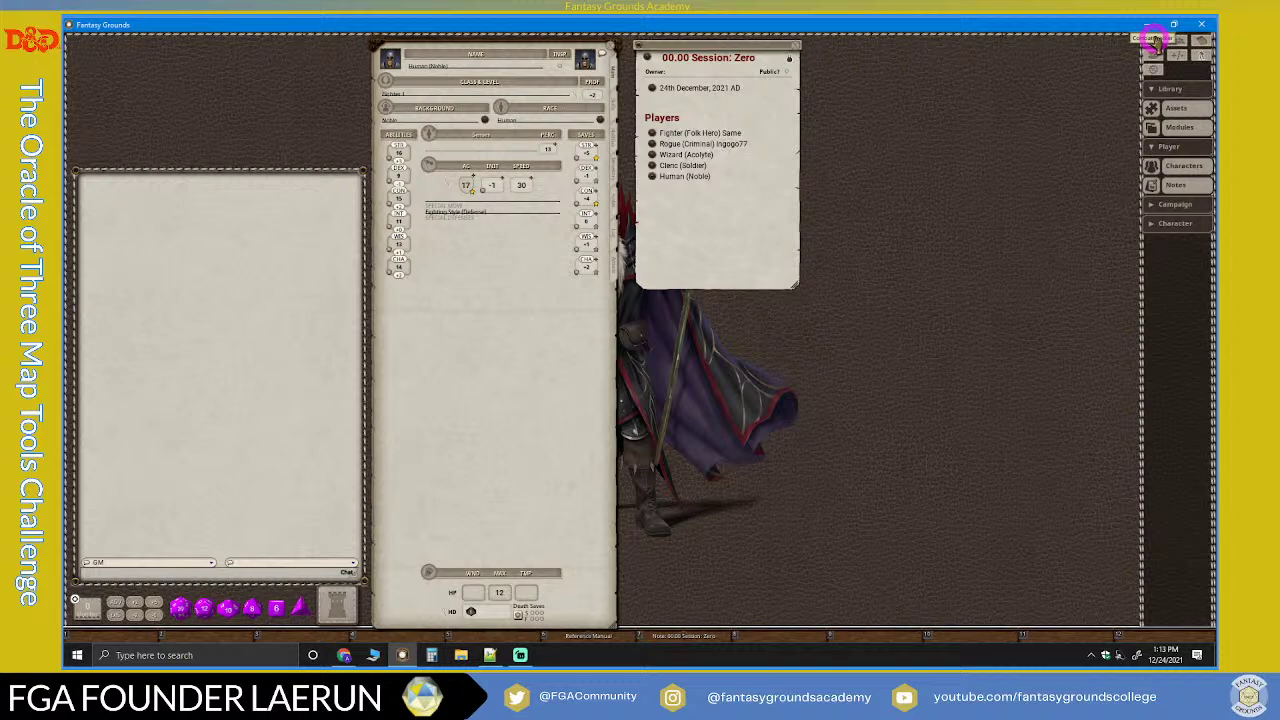
Step: Add a Combat Tracker link at the top of the Players list and test it
left_click(685, 134)
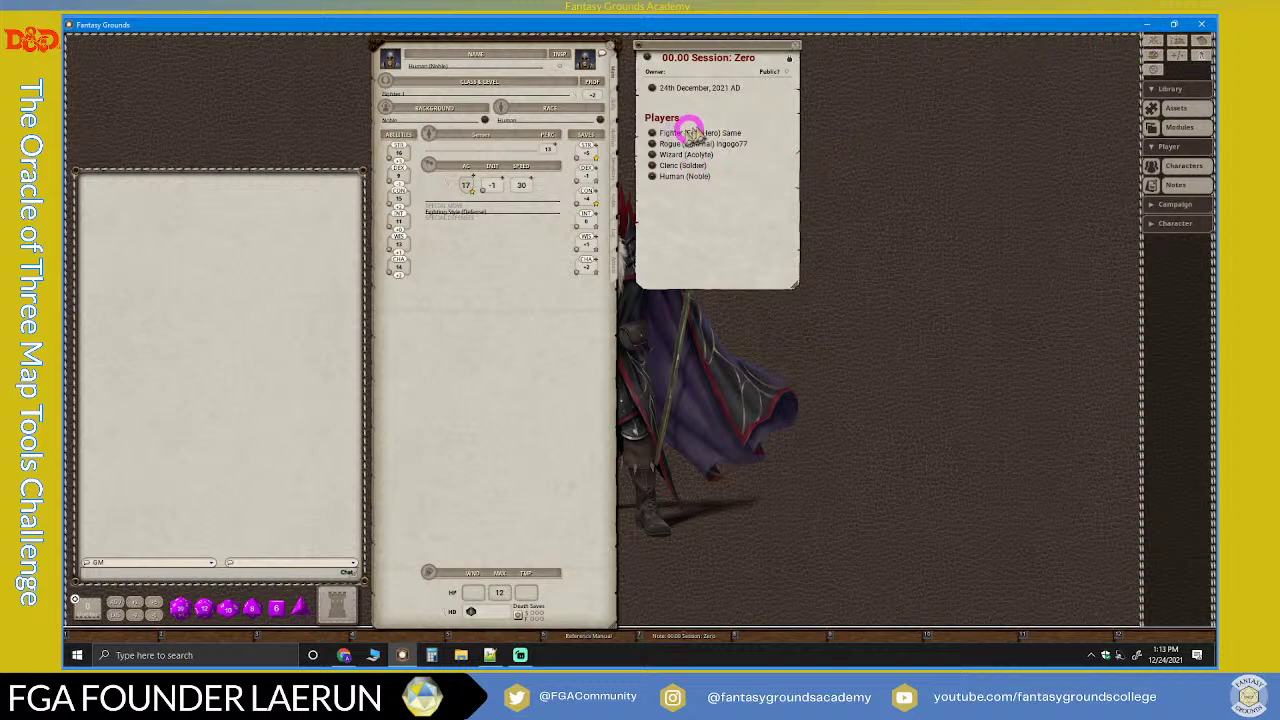
left_click(683, 118)
left_click(806, 69)
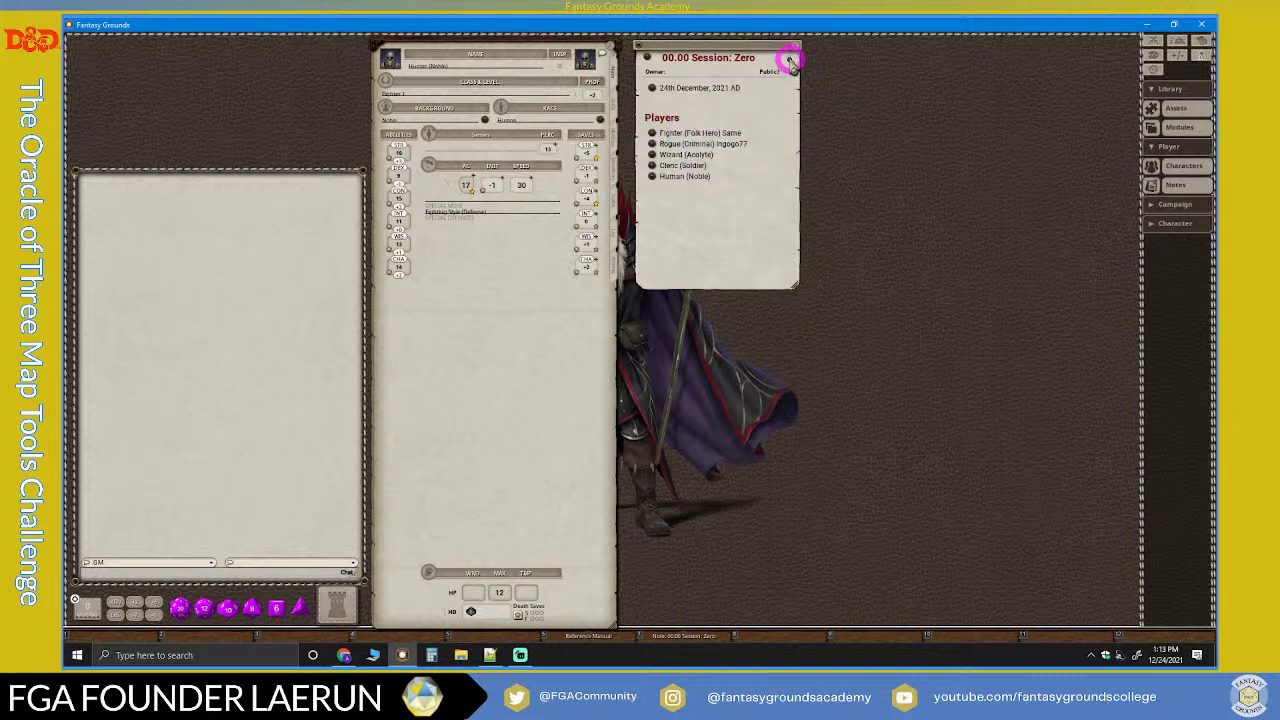
left_click(686, 119)
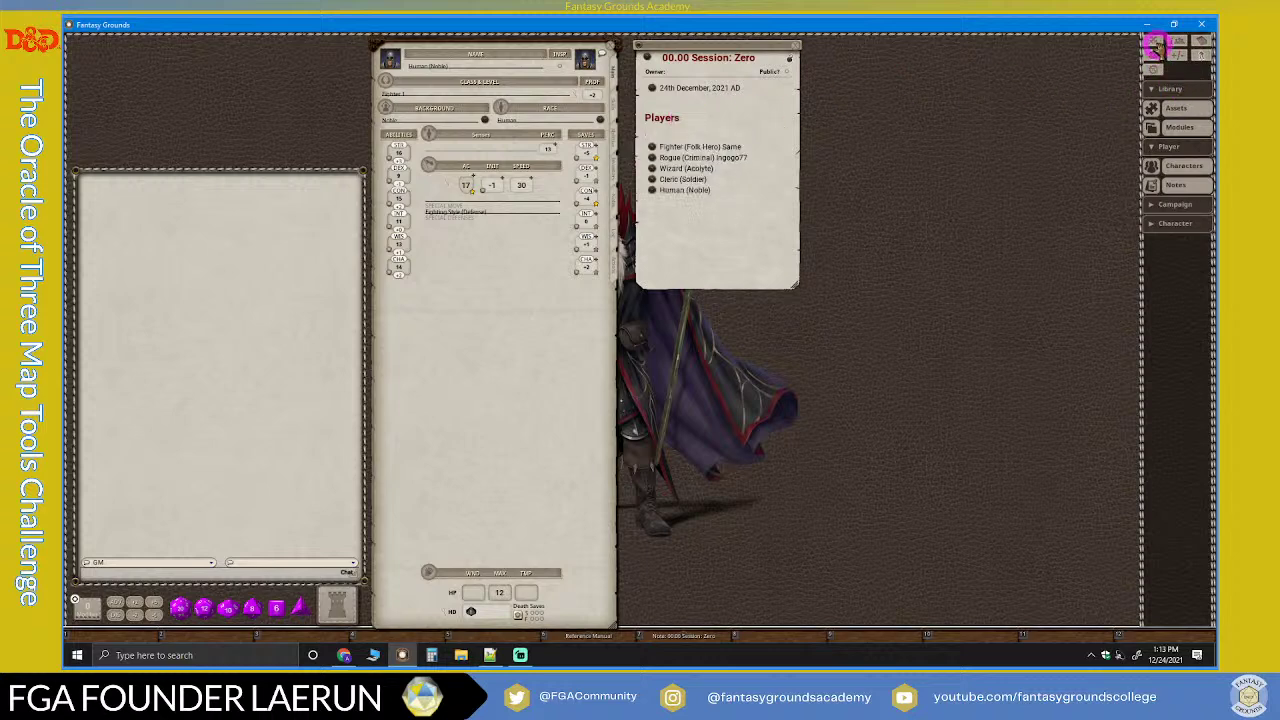
left_click_drag(1155, 42, 652, 133)
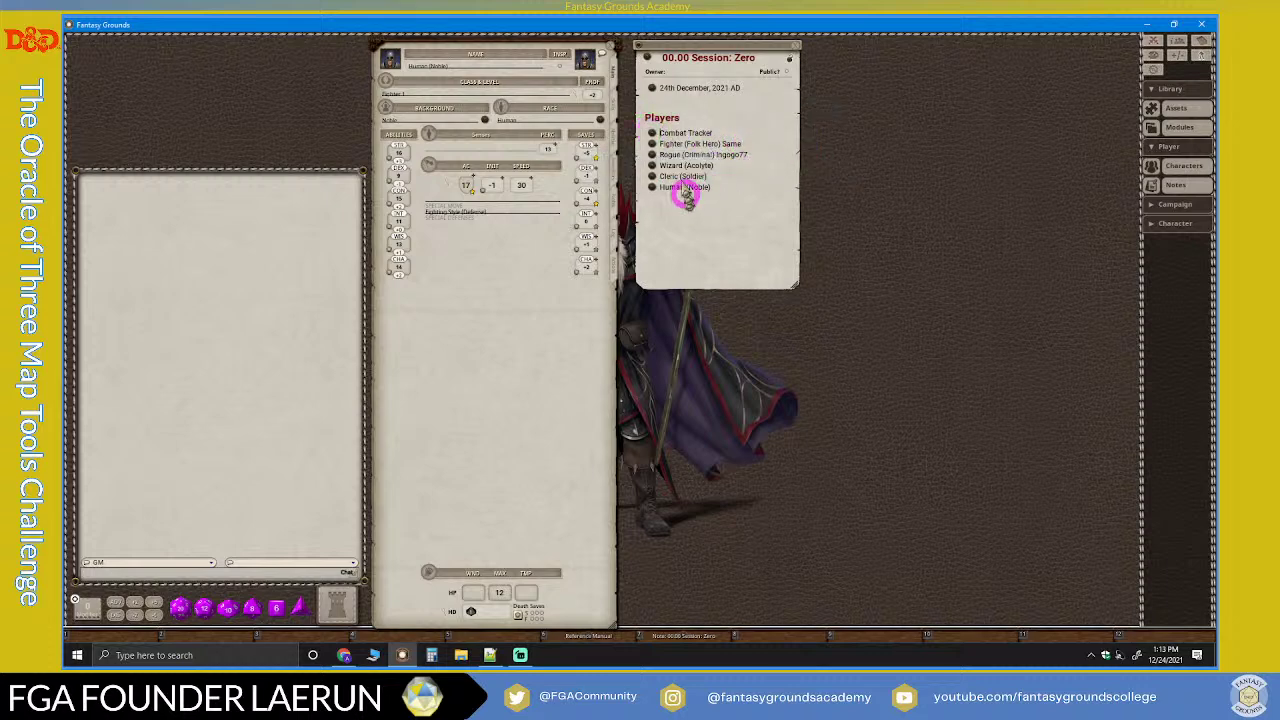
left_click(652, 134)
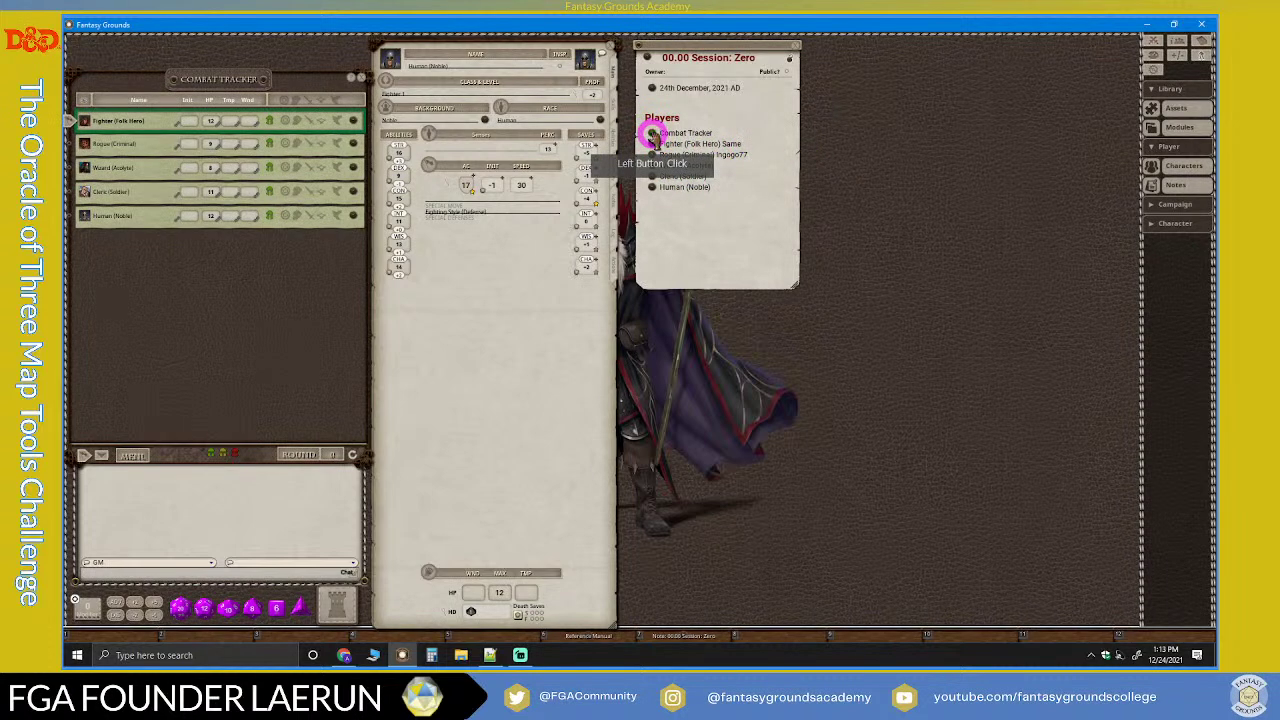
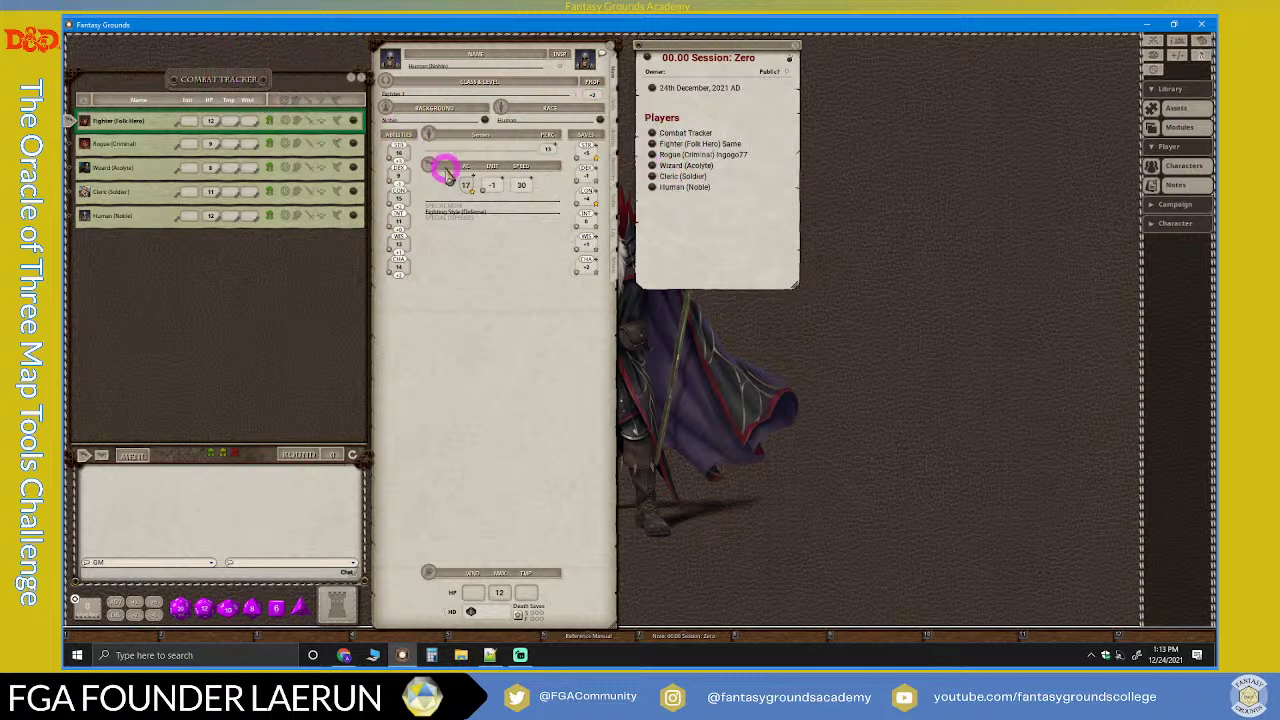
Step: Insert an empty line at the top of the Players list in the Session: Zero note
left_click(461, 262)
left_click_drag(461, 262, 803, 163)
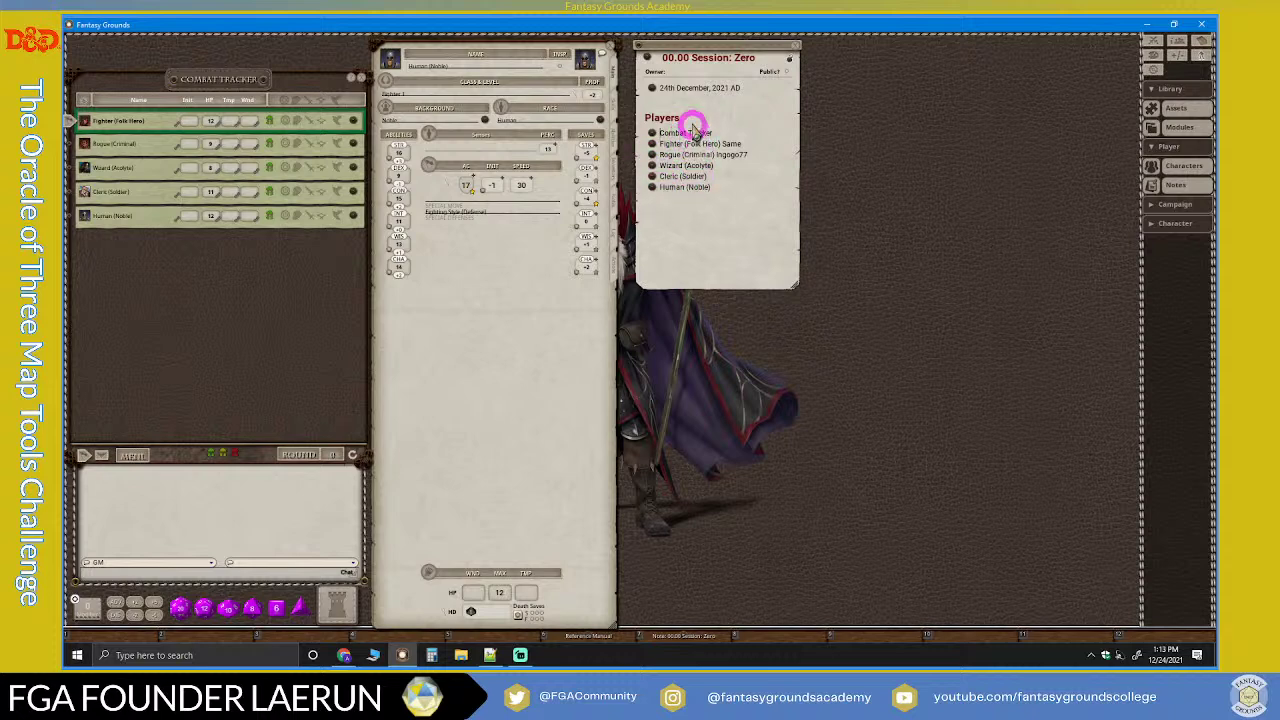
left_click(740, 136)
key("Return")
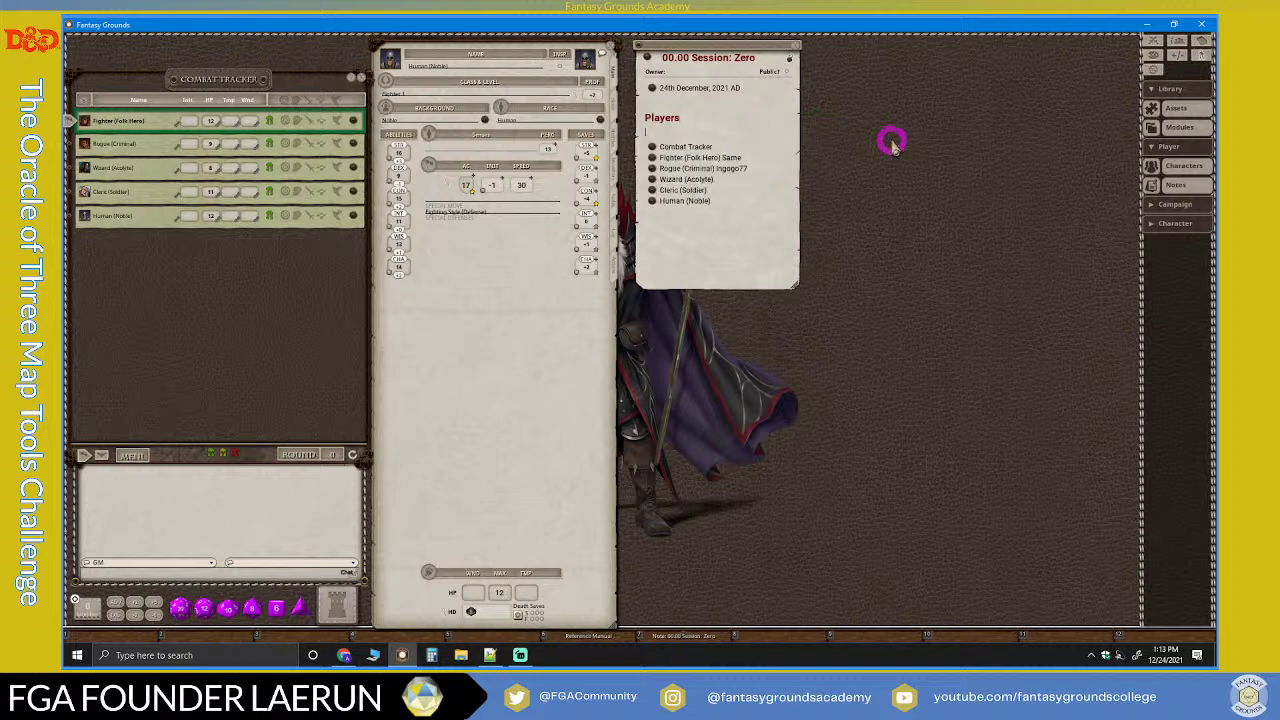
Step: Open the campaign Options window and move it to the upper right
left_click(1153, 75)
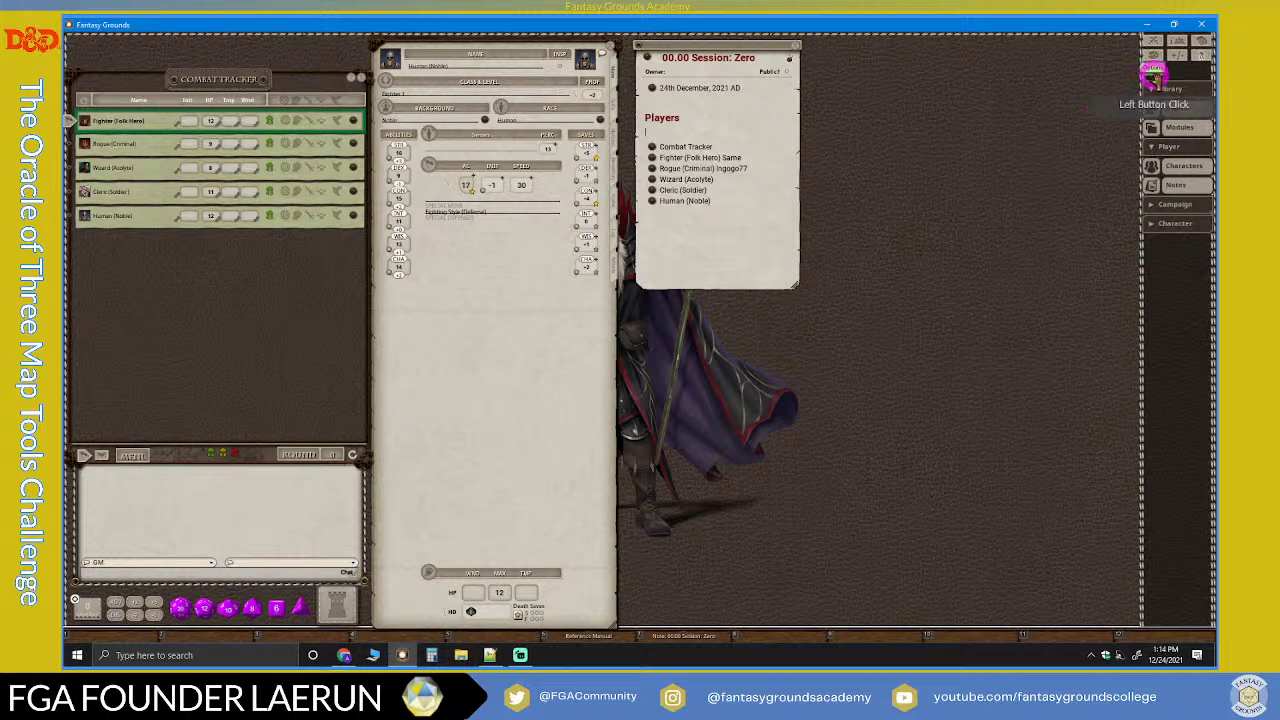
left_click_drag(651, 234, 888, 114)
scroll(960, 195, "down", 6)
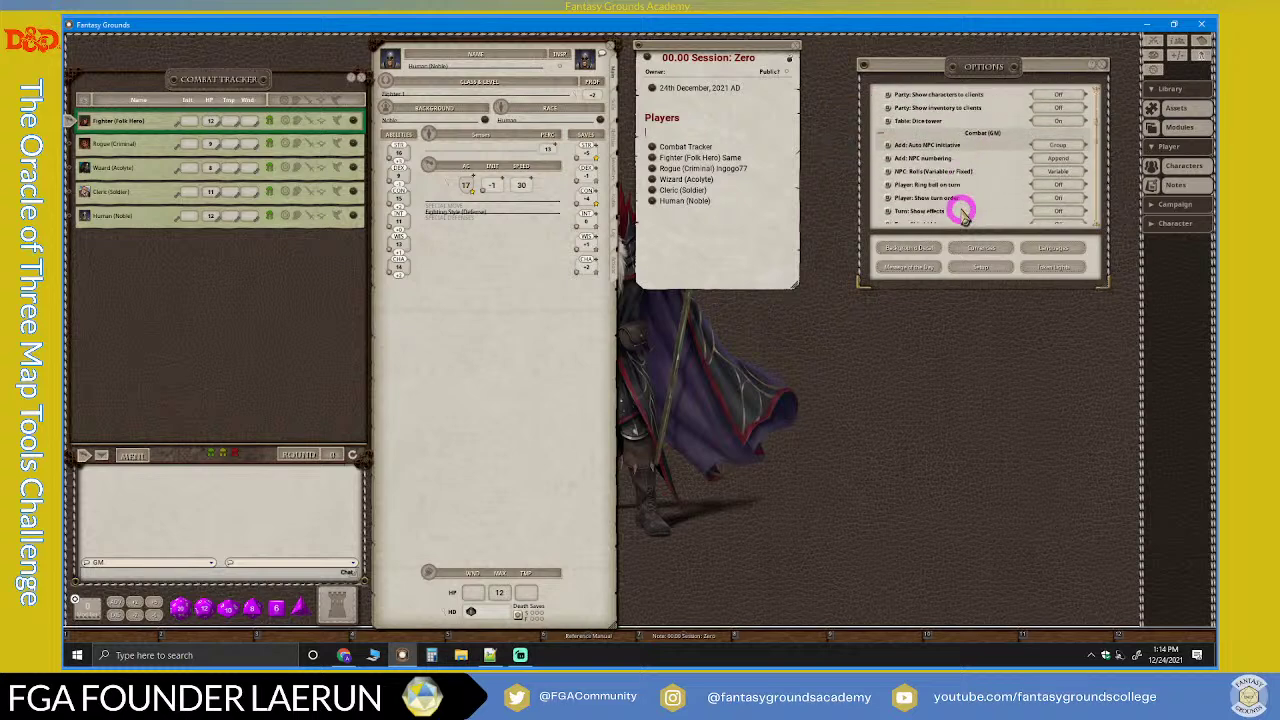
scroll(958, 208, "up", 2)
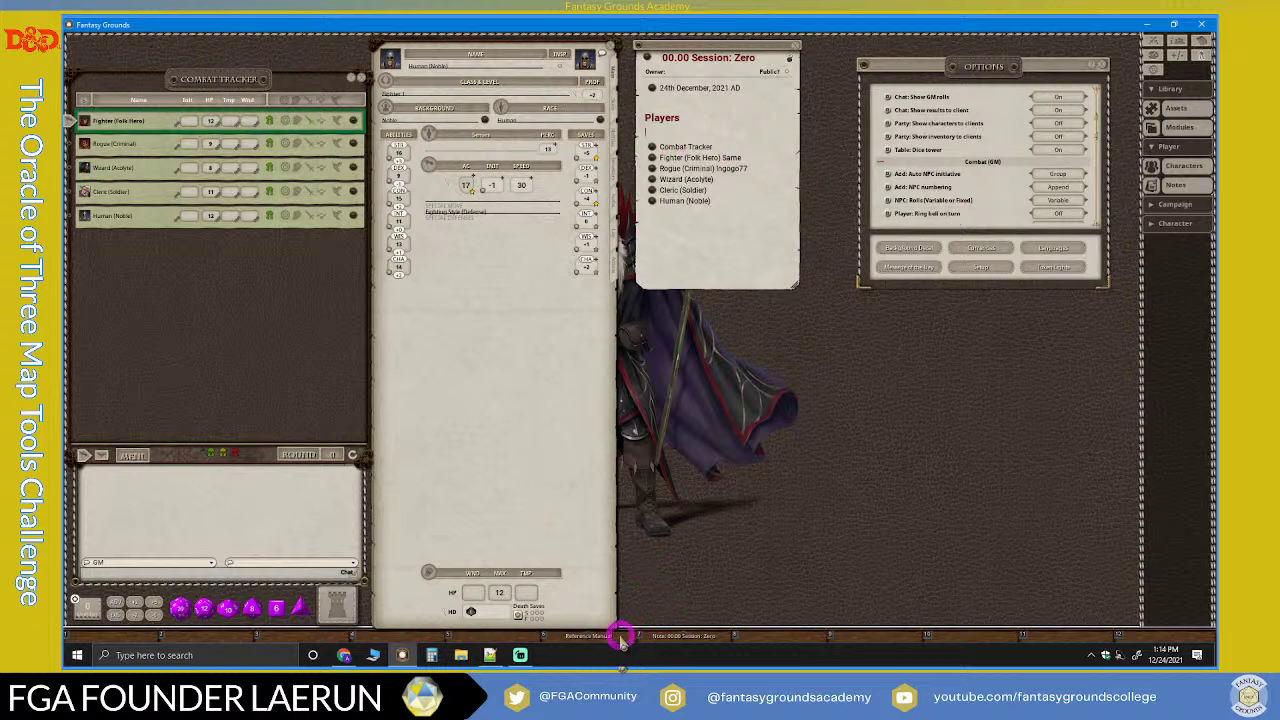
Step: Add a Reference Manual (LMoP) link at the top of the Players list
left_click_drag(590, 640, 720, 212)
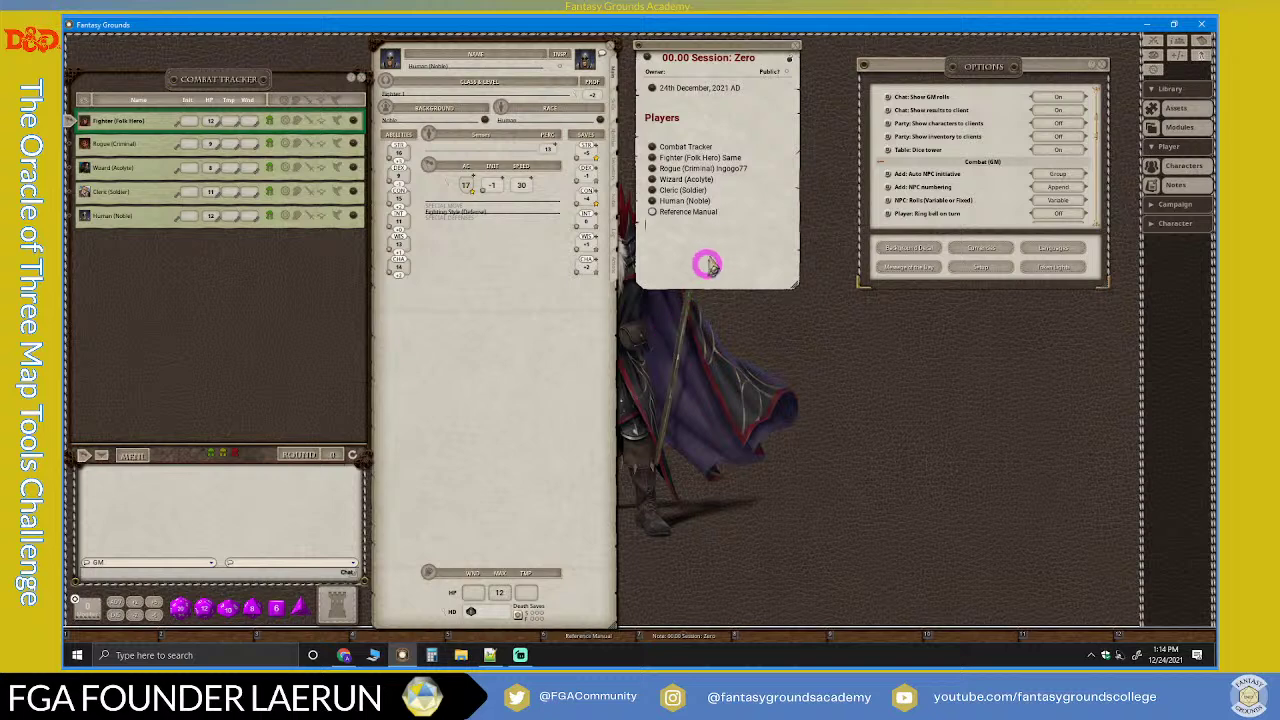
key("BackSpace")
key("BackSpace")
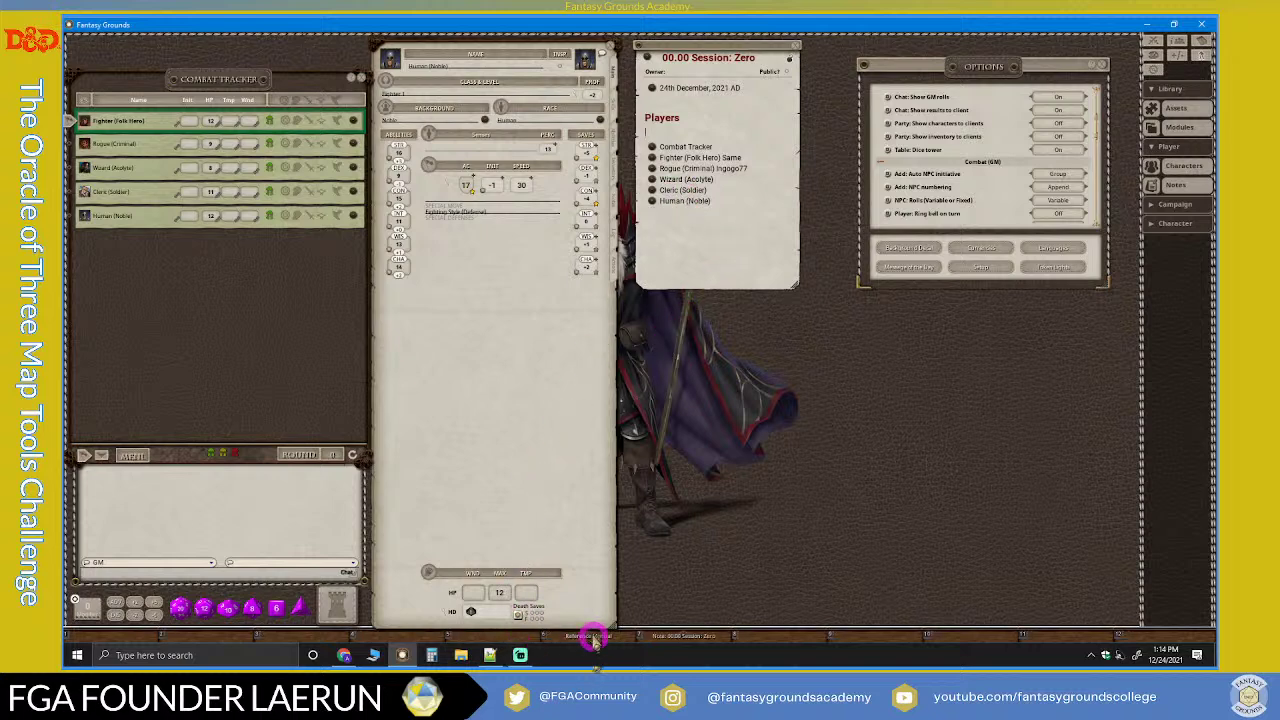
left_click_drag(592, 638, 637, 626)
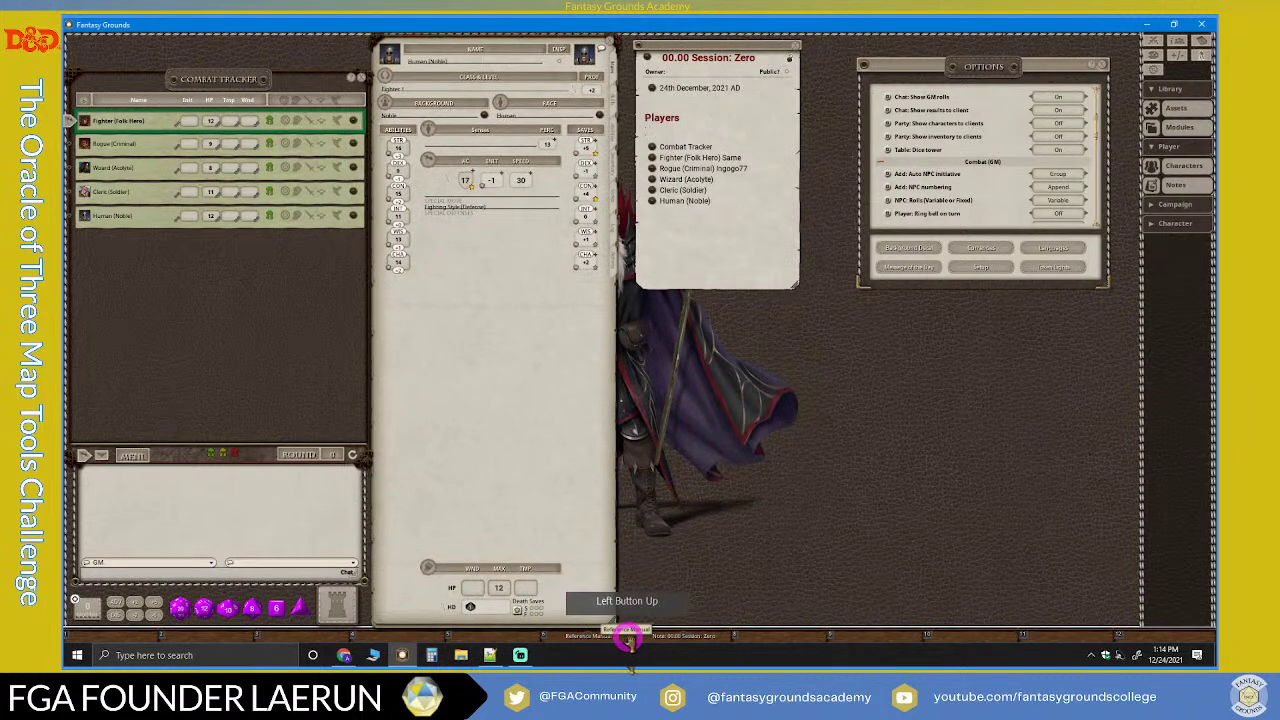
left_click(709, 404)
left_click_drag(709, 404, 656, 133)
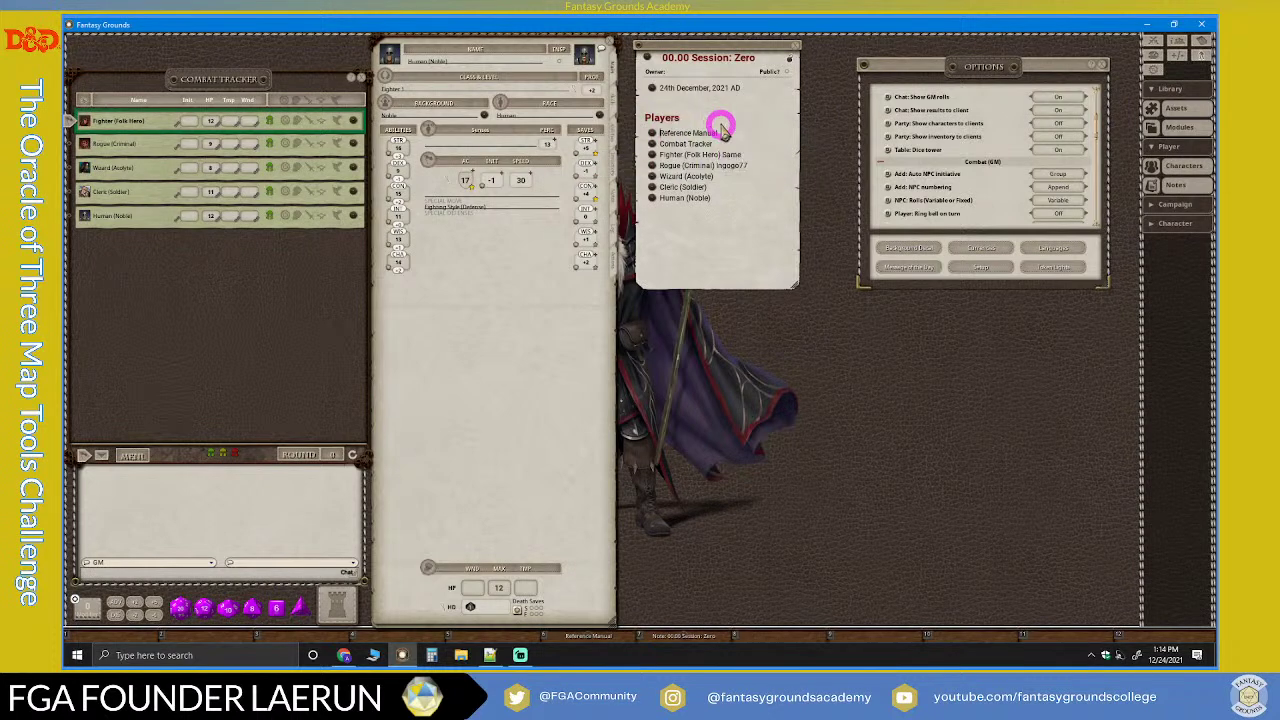
left_click(811, 162)
type("(LMoP")
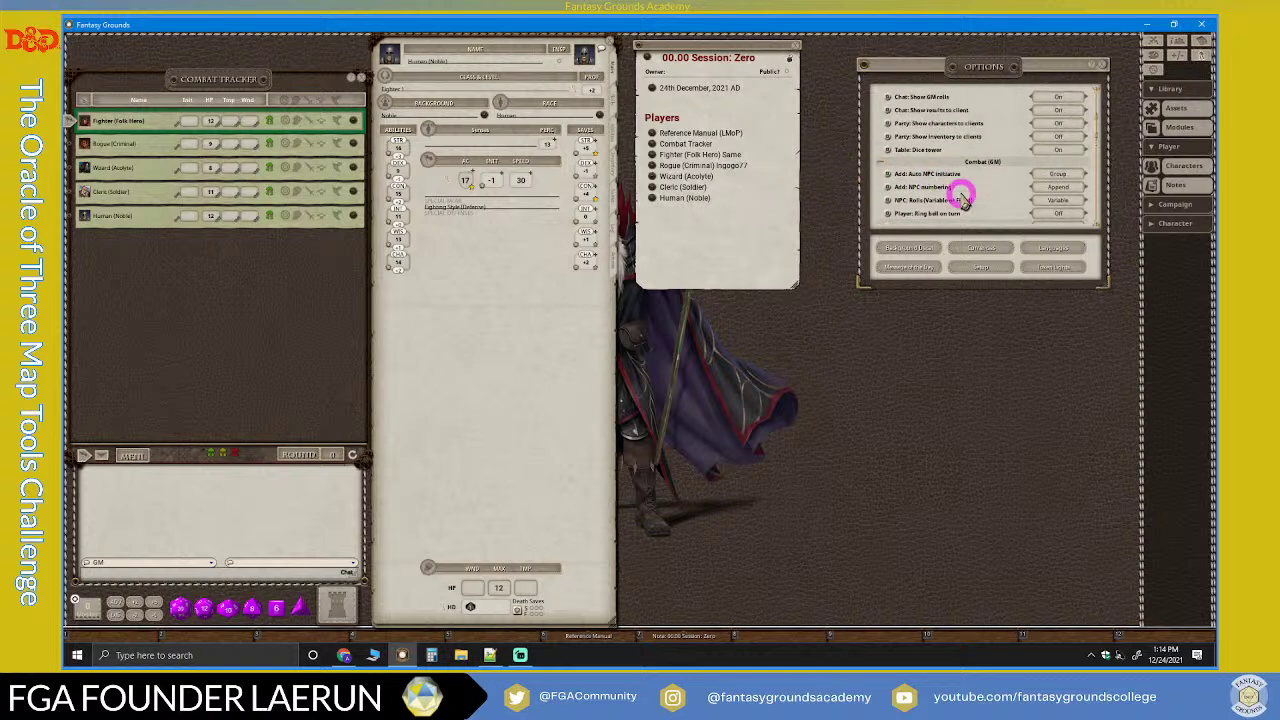
Step: Set the Map: Diagonal distance option to Variant
scroll(963, 198, "down", 1)
scroll(963, 185, "down", 7)
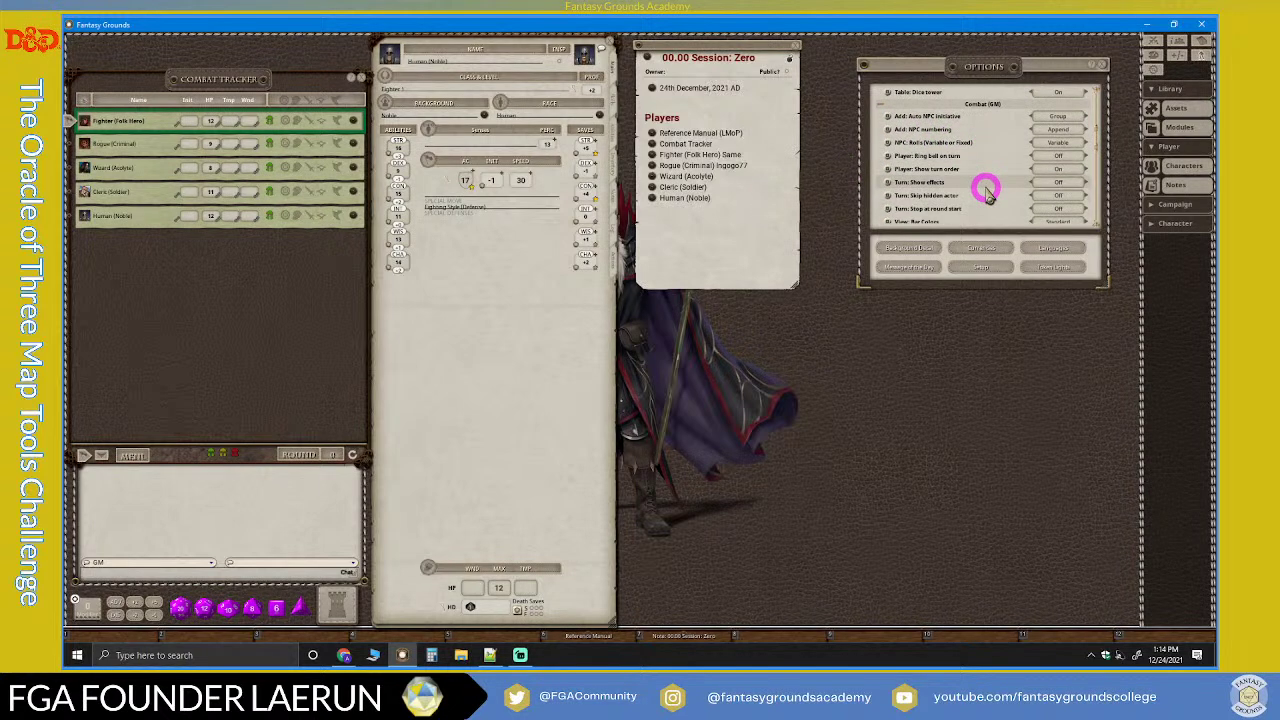
scroll(907, 210, "down", 10)
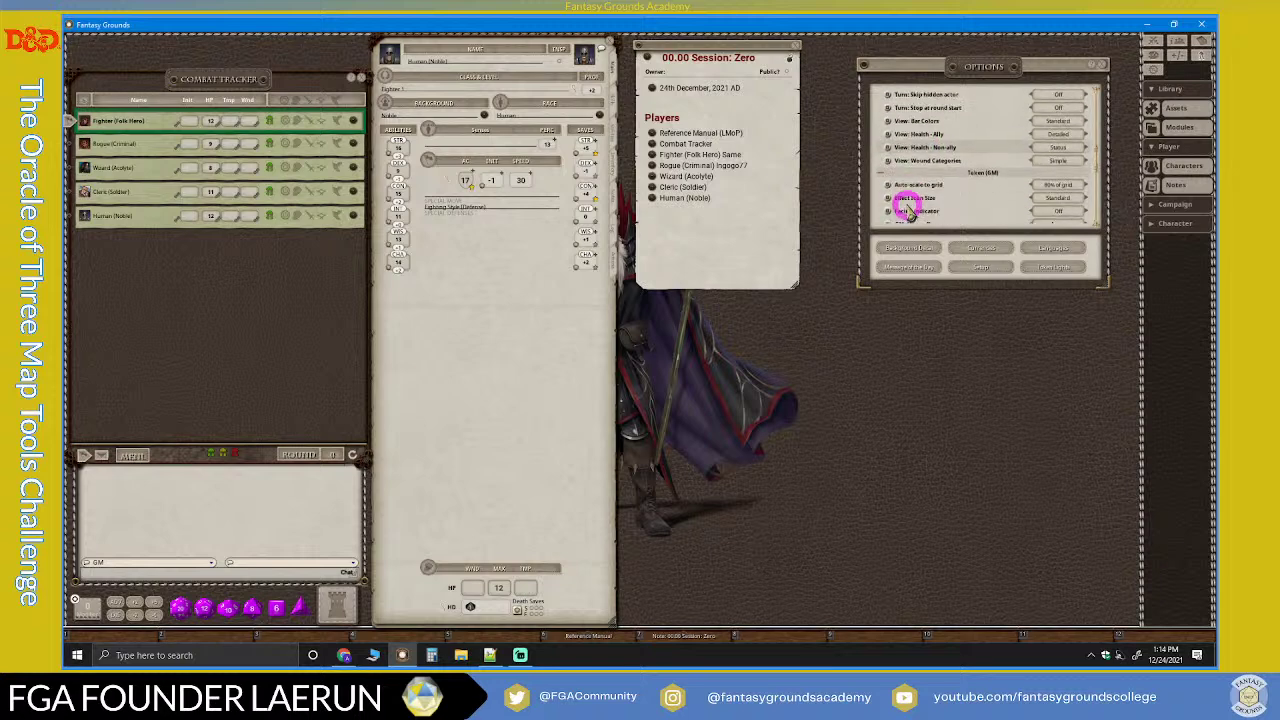
scroll(907, 207, "down", 4)
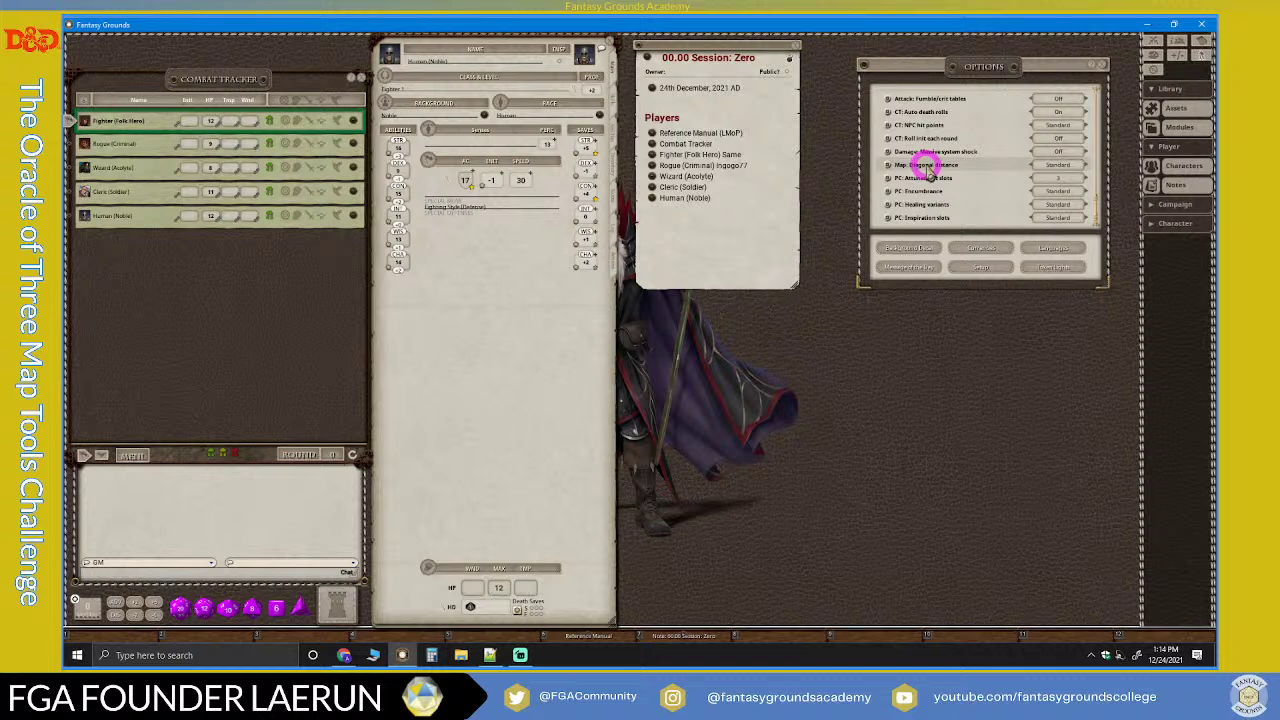
left_click(1042, 164)
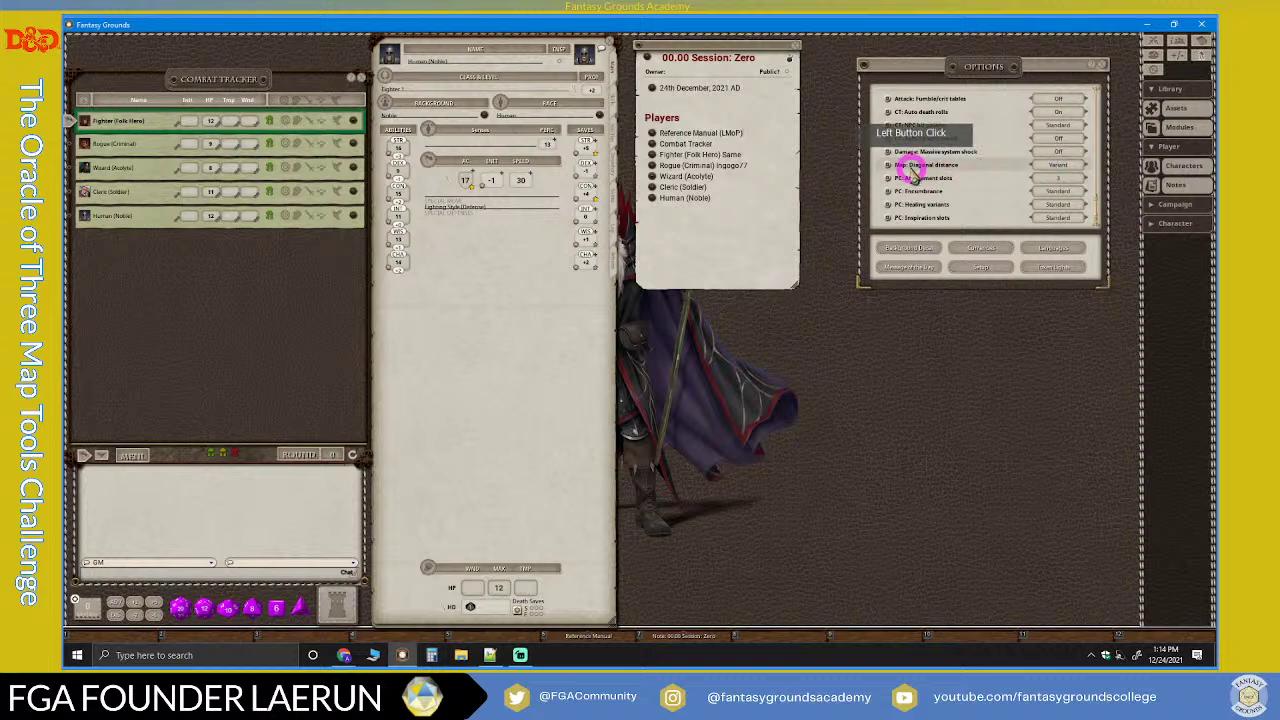
Step: Make a hotkey for the Diagonal distance option and test it, removing the stray line from the notes
left_click_drag(718, 136, 655, 105)
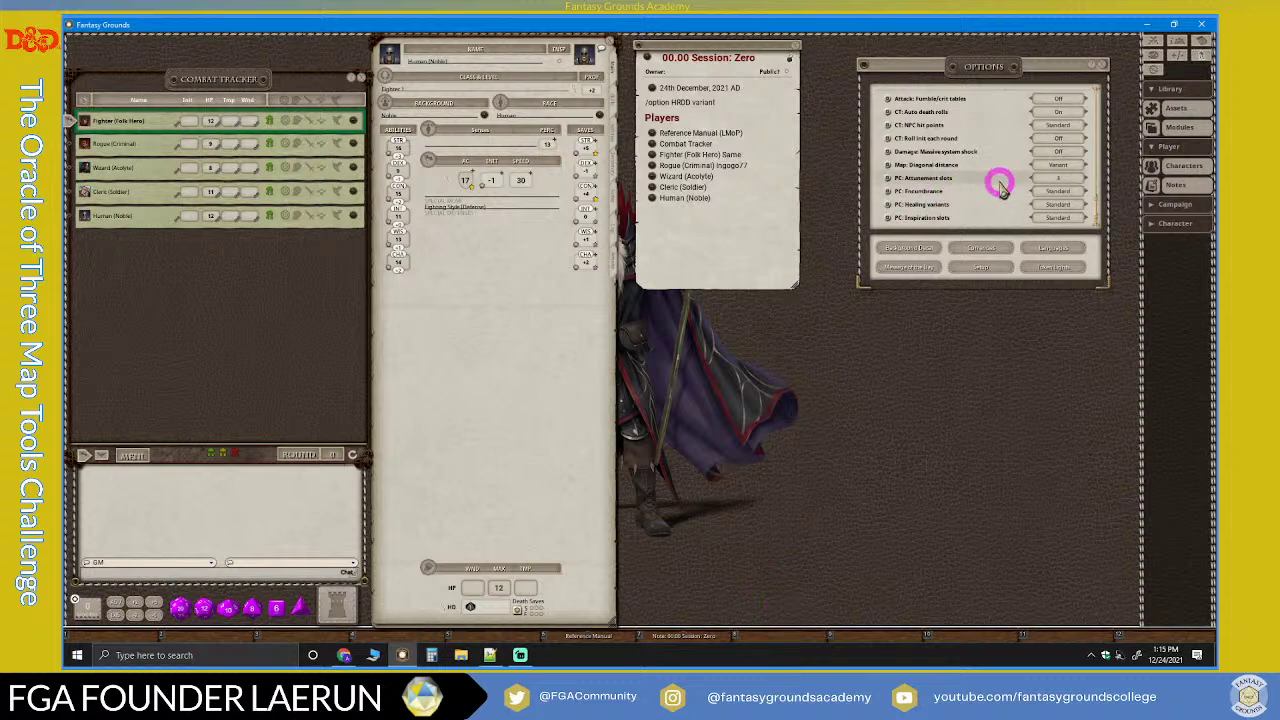
left_click_drag(888, 167, 770, 637)
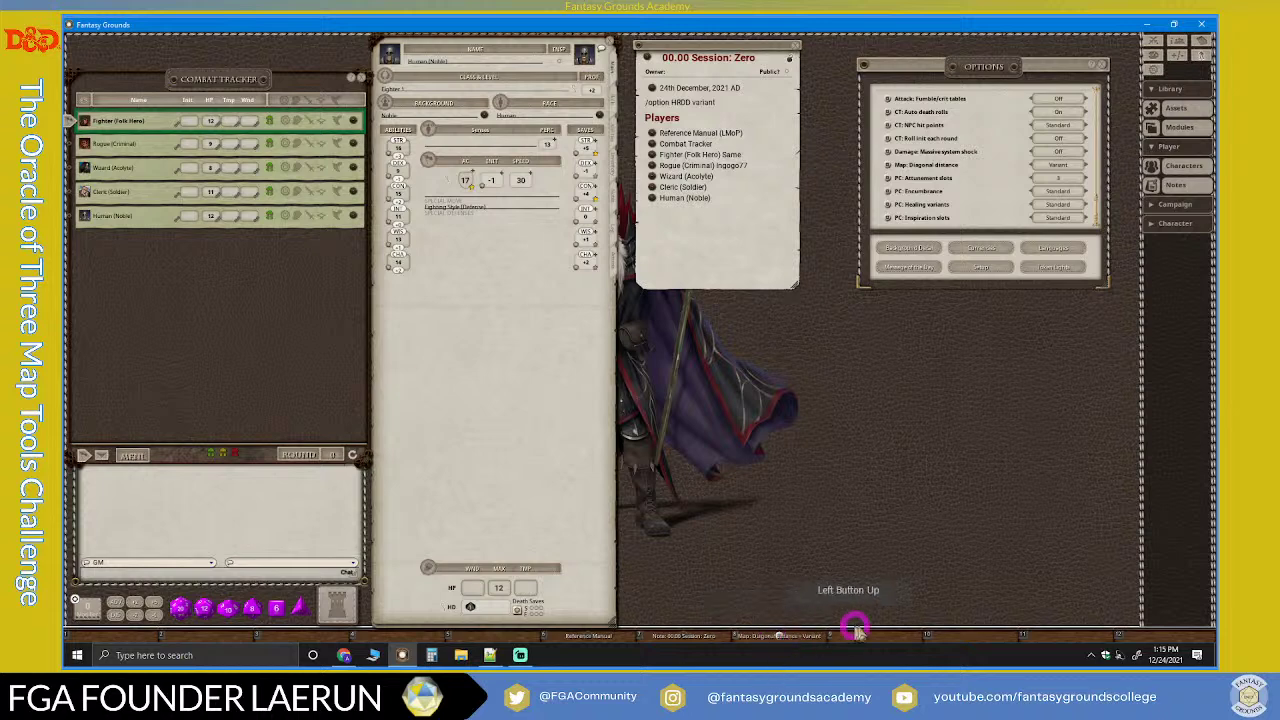
left_click(781, 637)
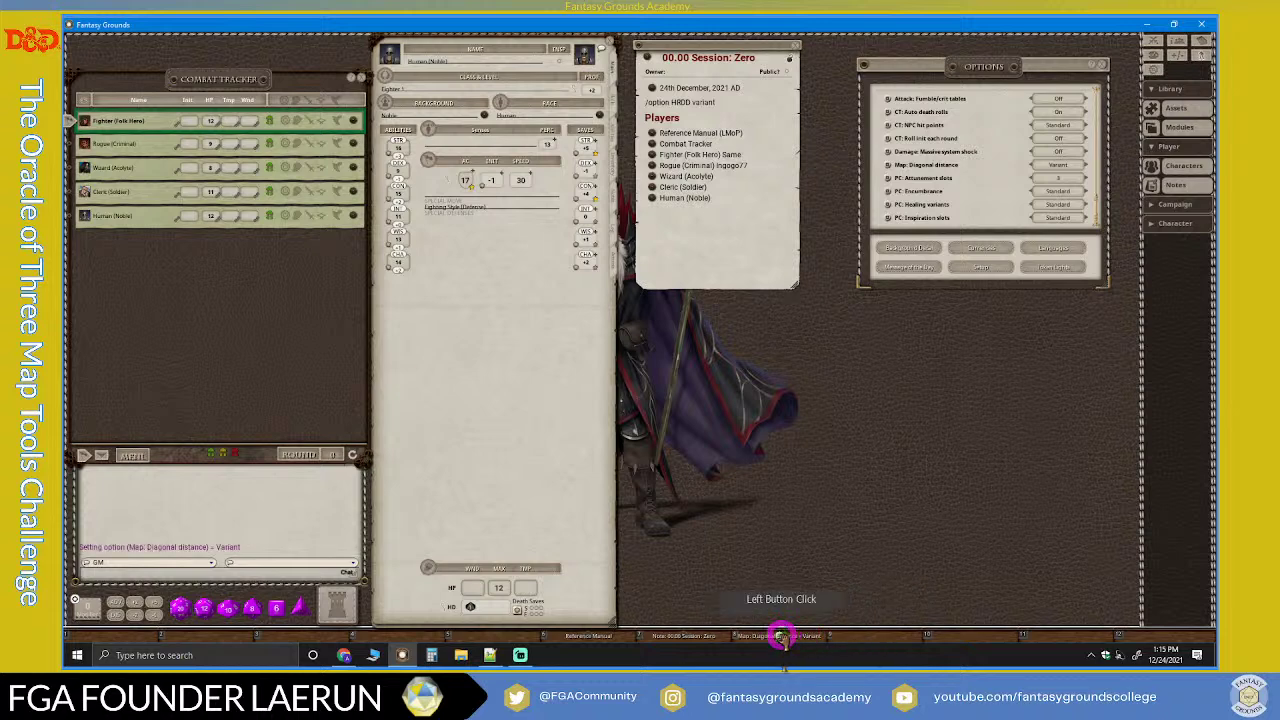
left_click_drag(781, 637, 730, 104)
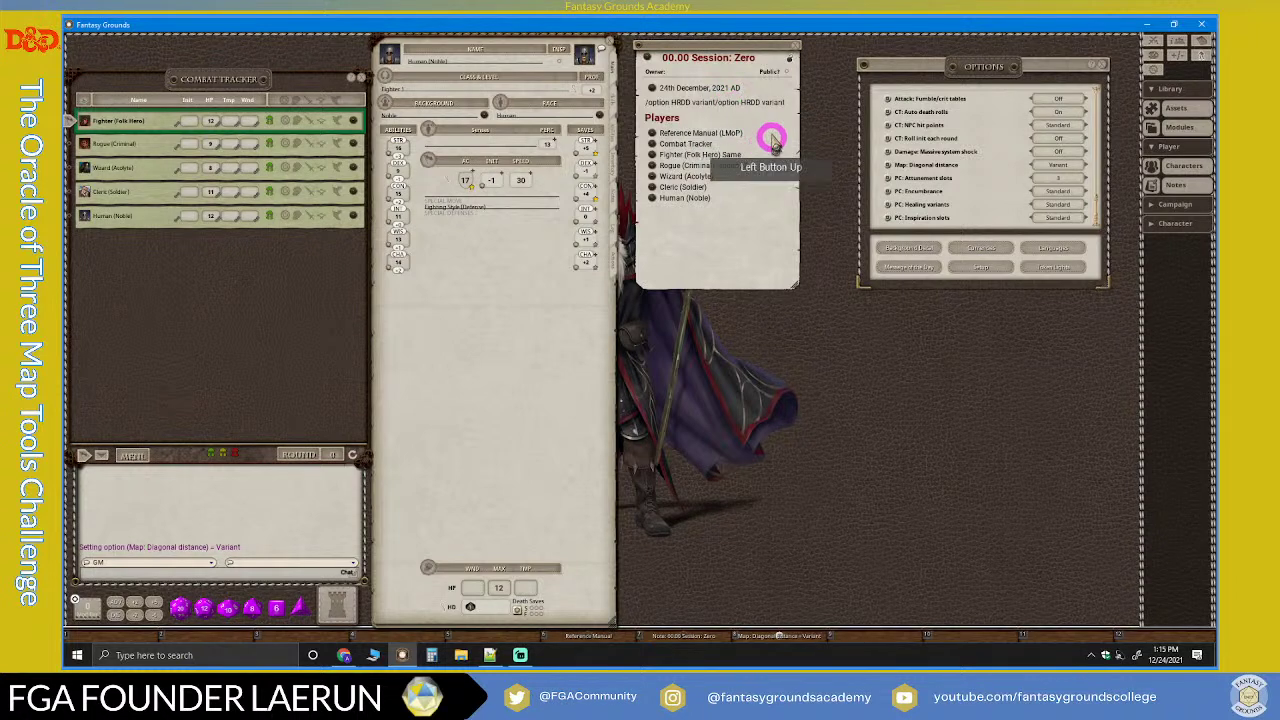
left_click(827, 120)
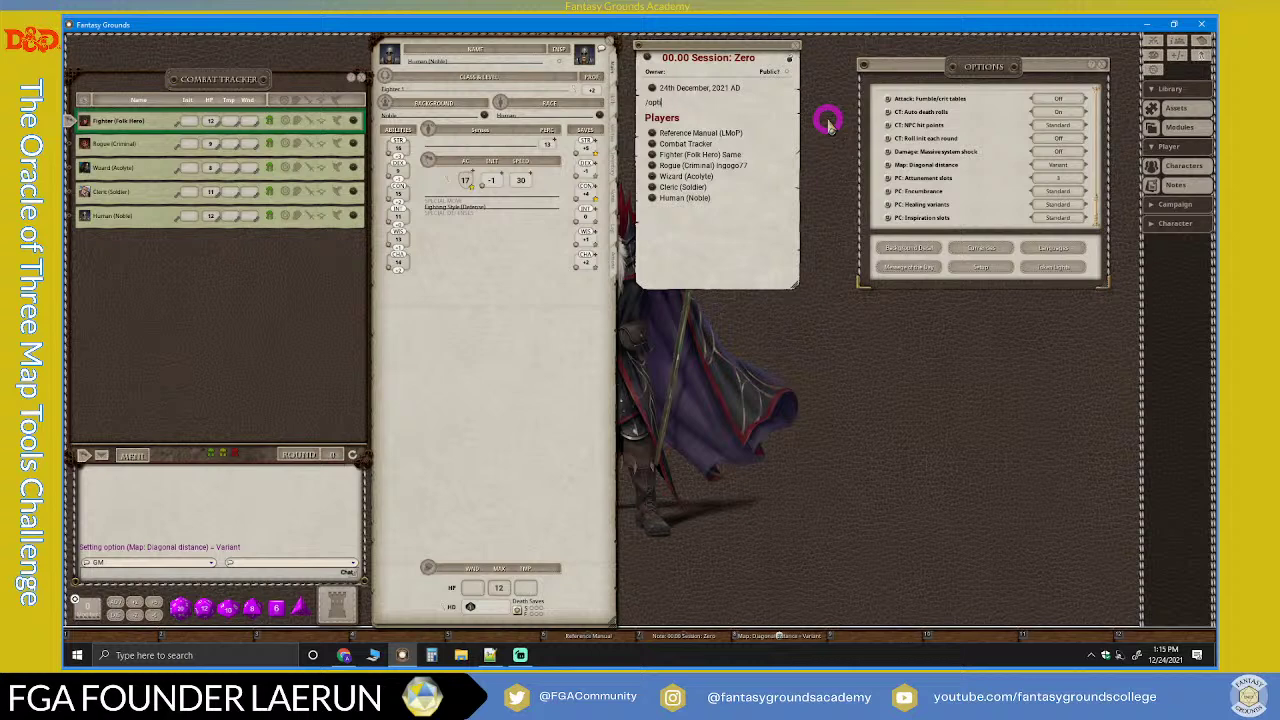
key("BackSpace")
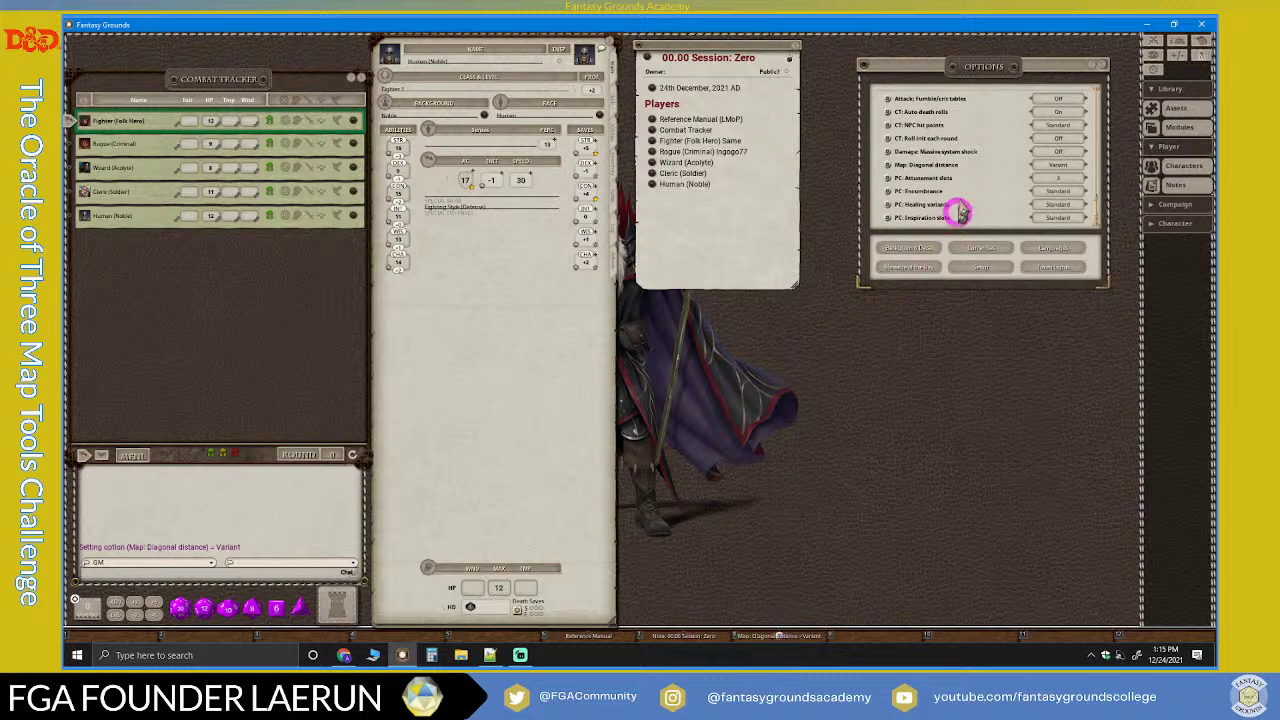
Step: Close Options and start a Research line below the players list
left_click(1101, 62)
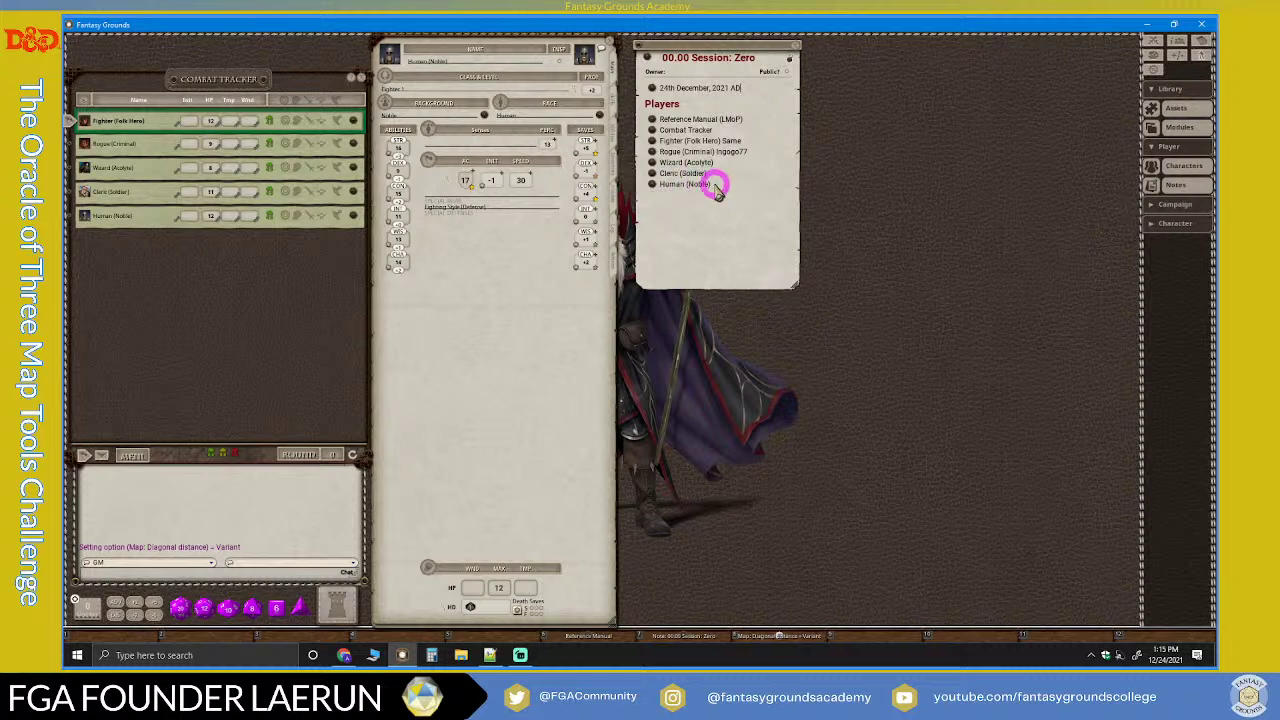
left_click(758, 196)
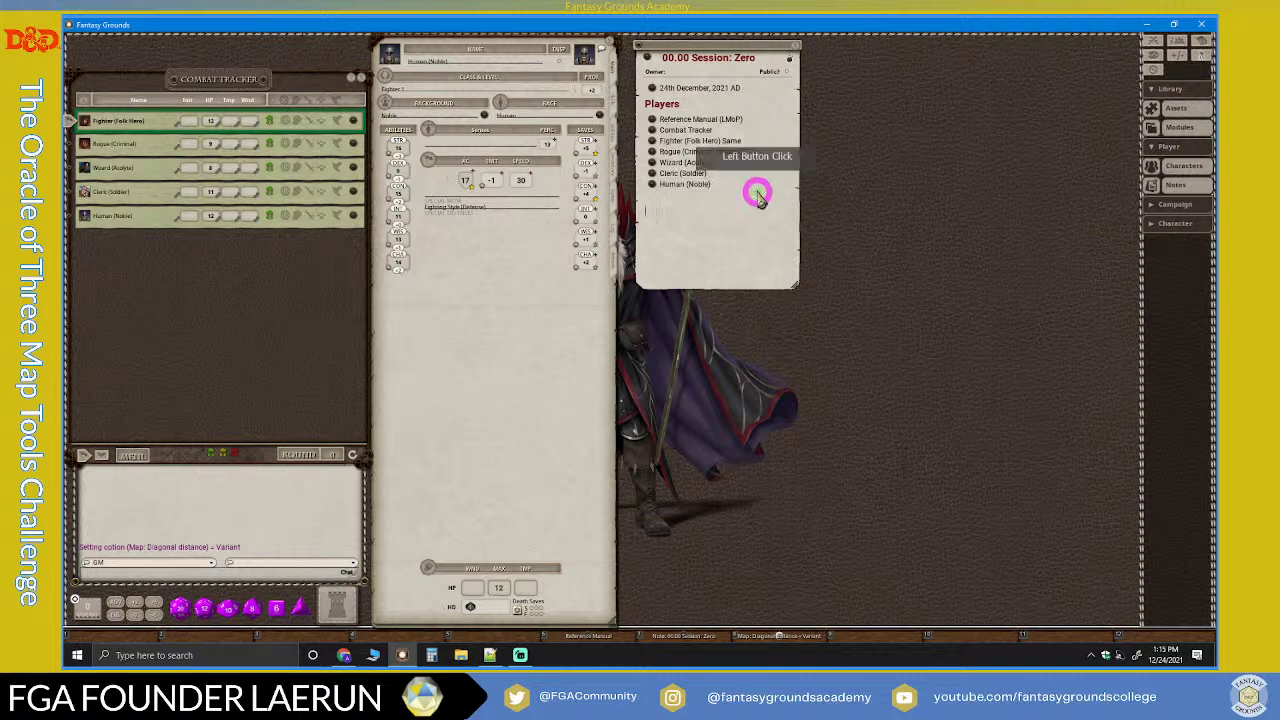
key("Return")
type("Research")
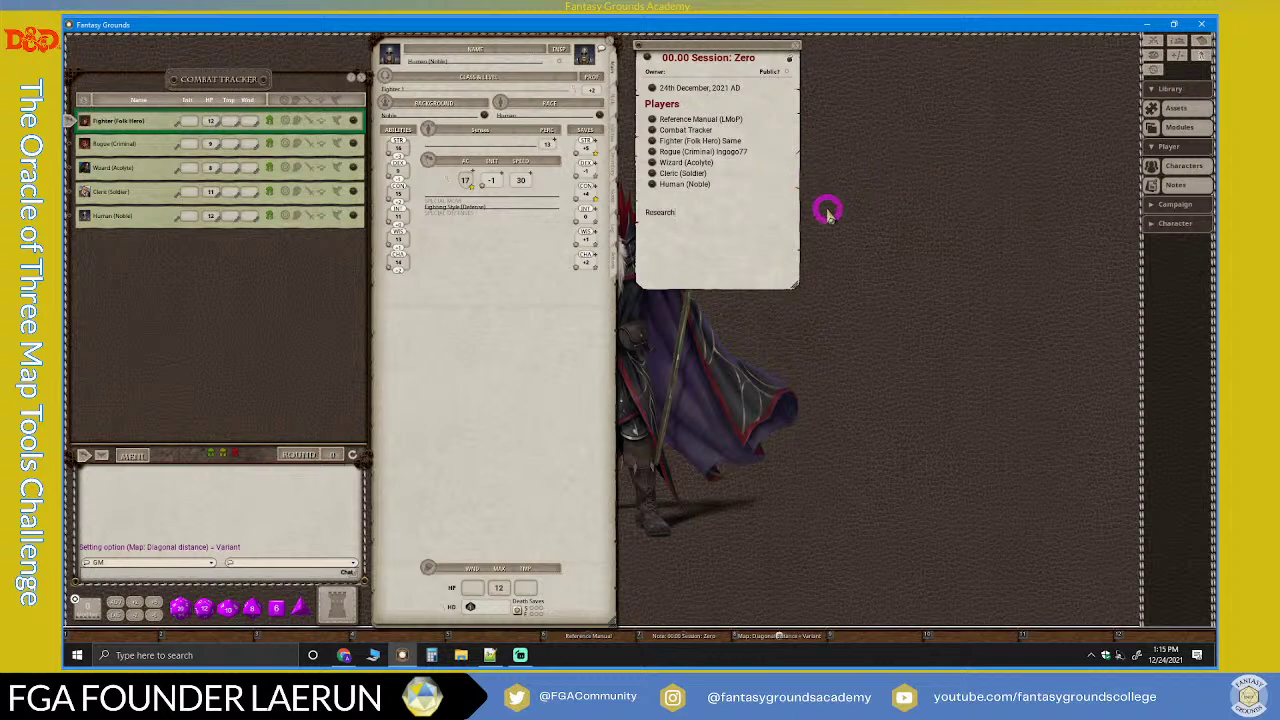
Step: Open the Campaign Story list and place it beside the session notes
left_click(1157, 148)
left_click(1157, 91)
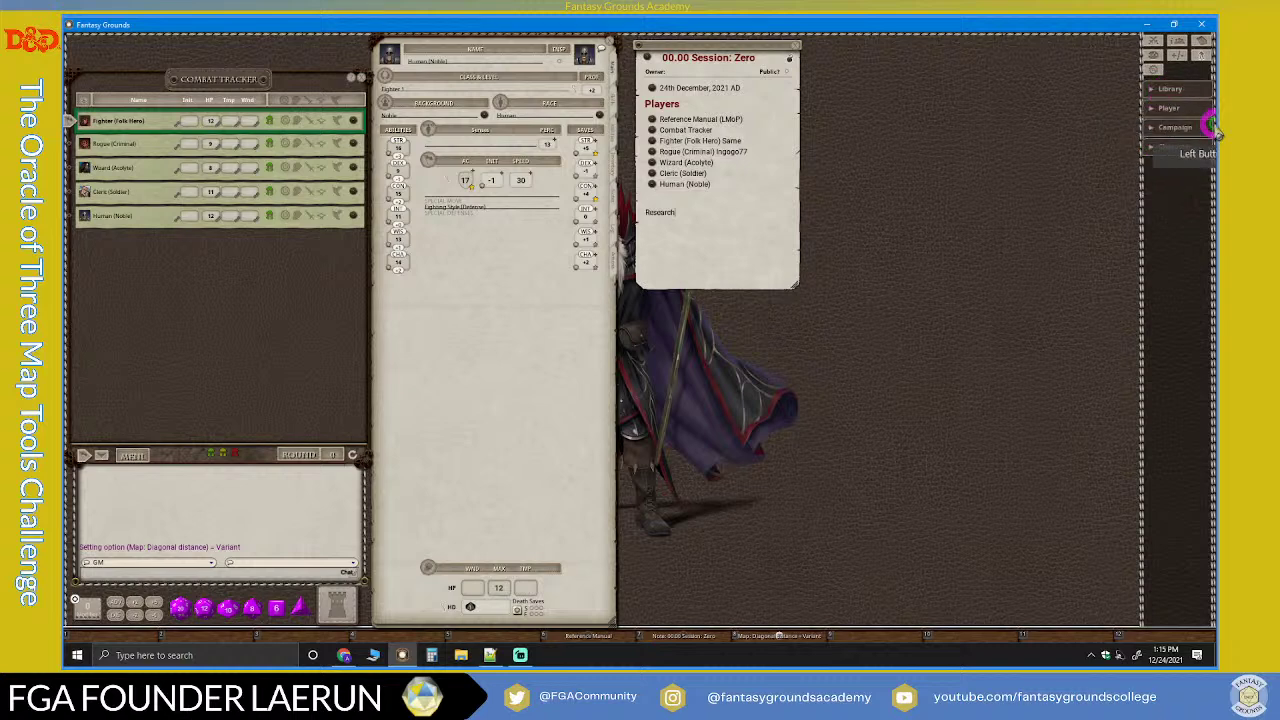
left_click(1158, 132)
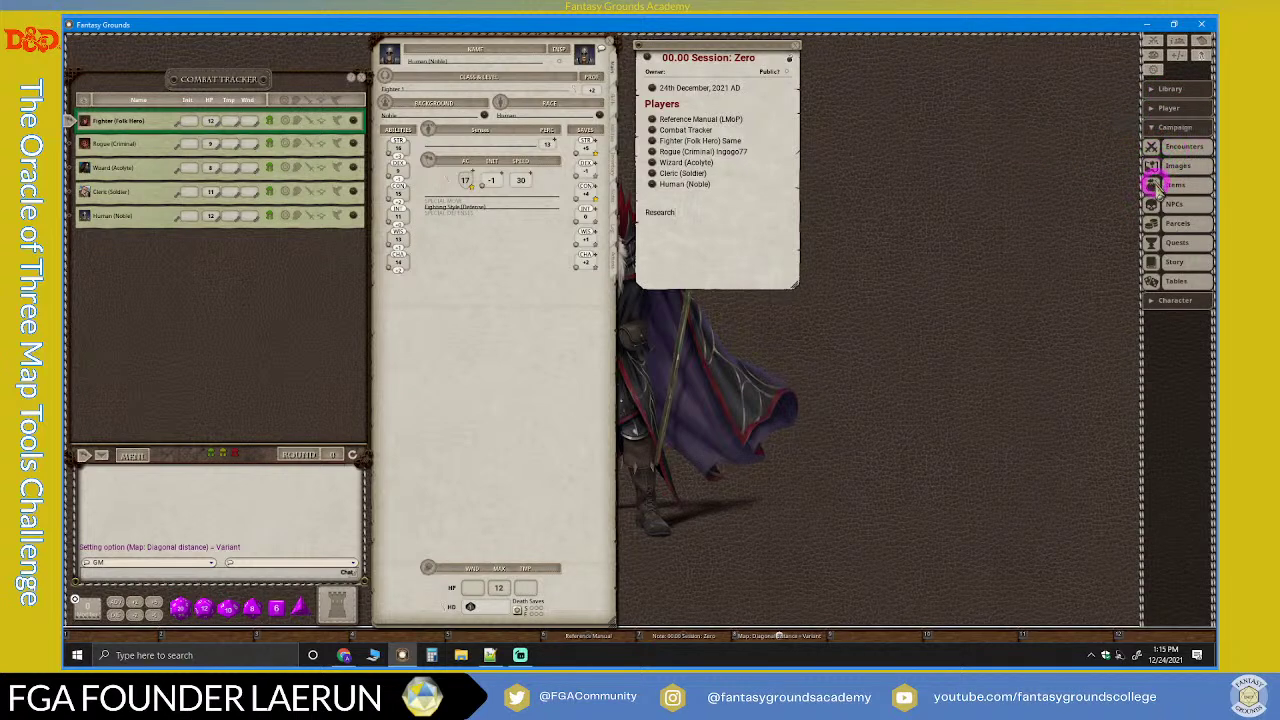
left_click(1151, 262)
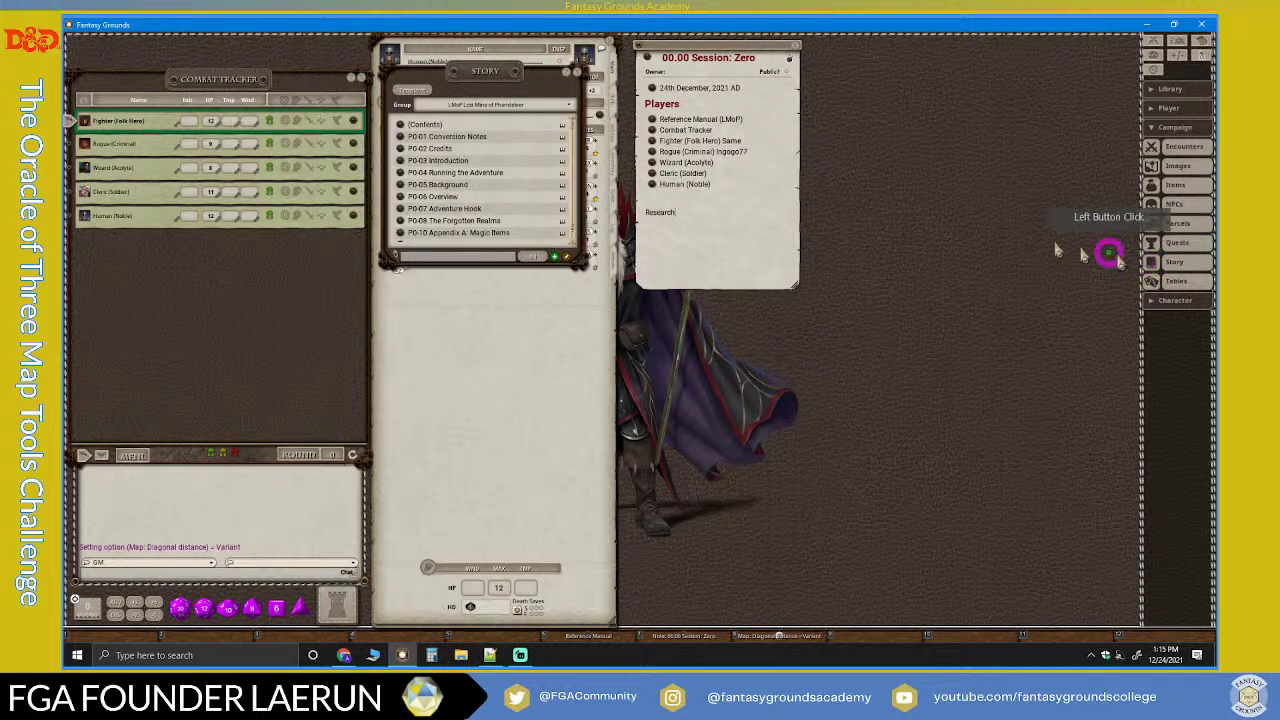
left_click_drag(500, 63, 930, 90)
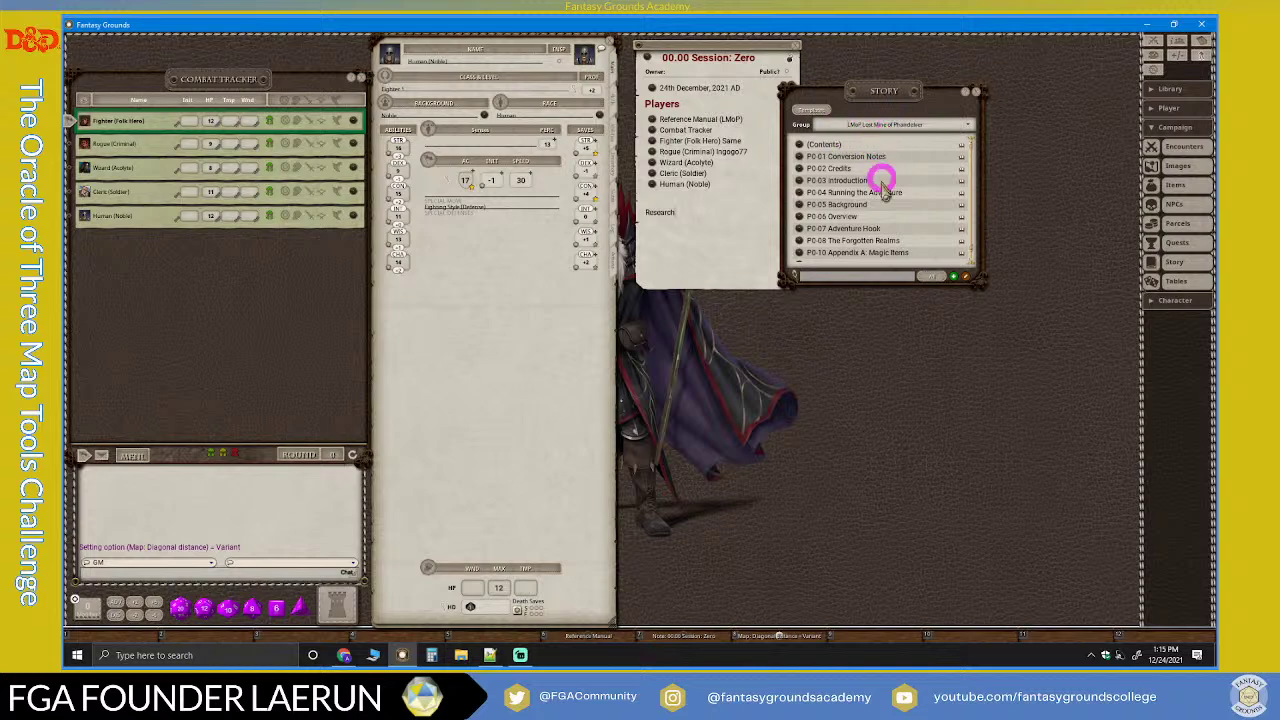
scroll(874, 171, "down", 1)
left_click(520, 655)
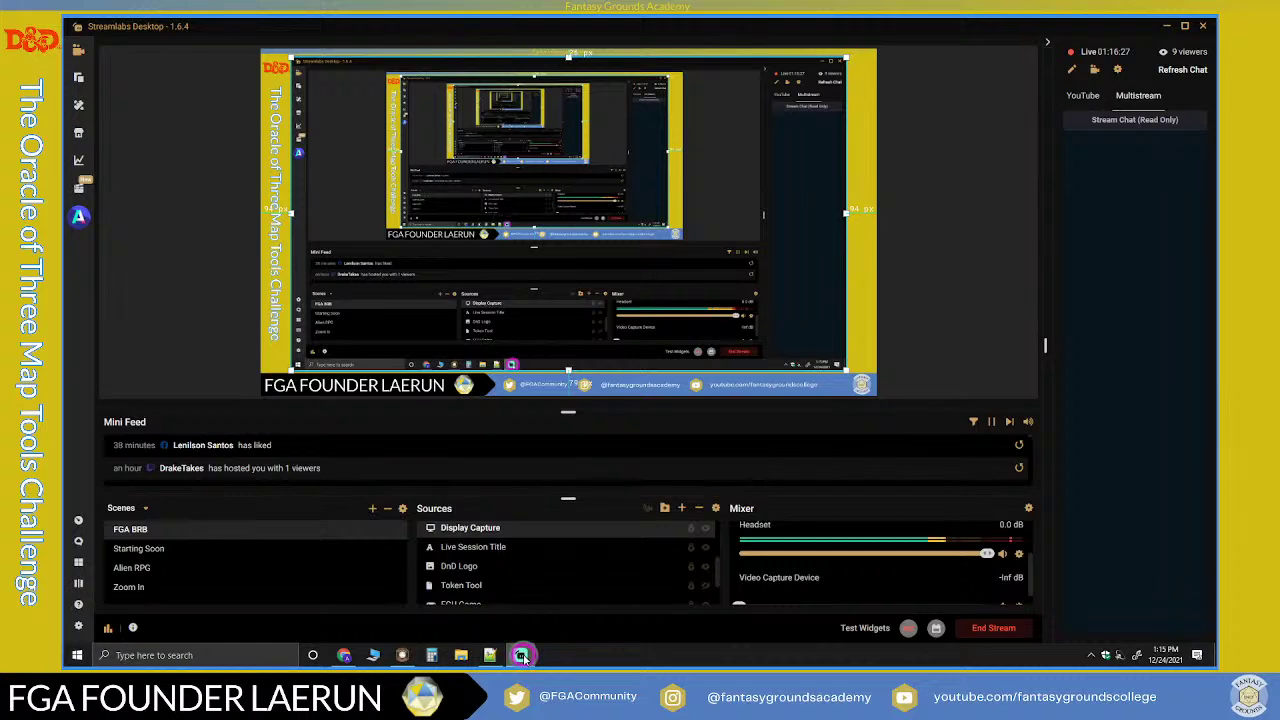
Step: Return from Streamlabs Desktop to Fantasy Grounds
left_click(520, 655)
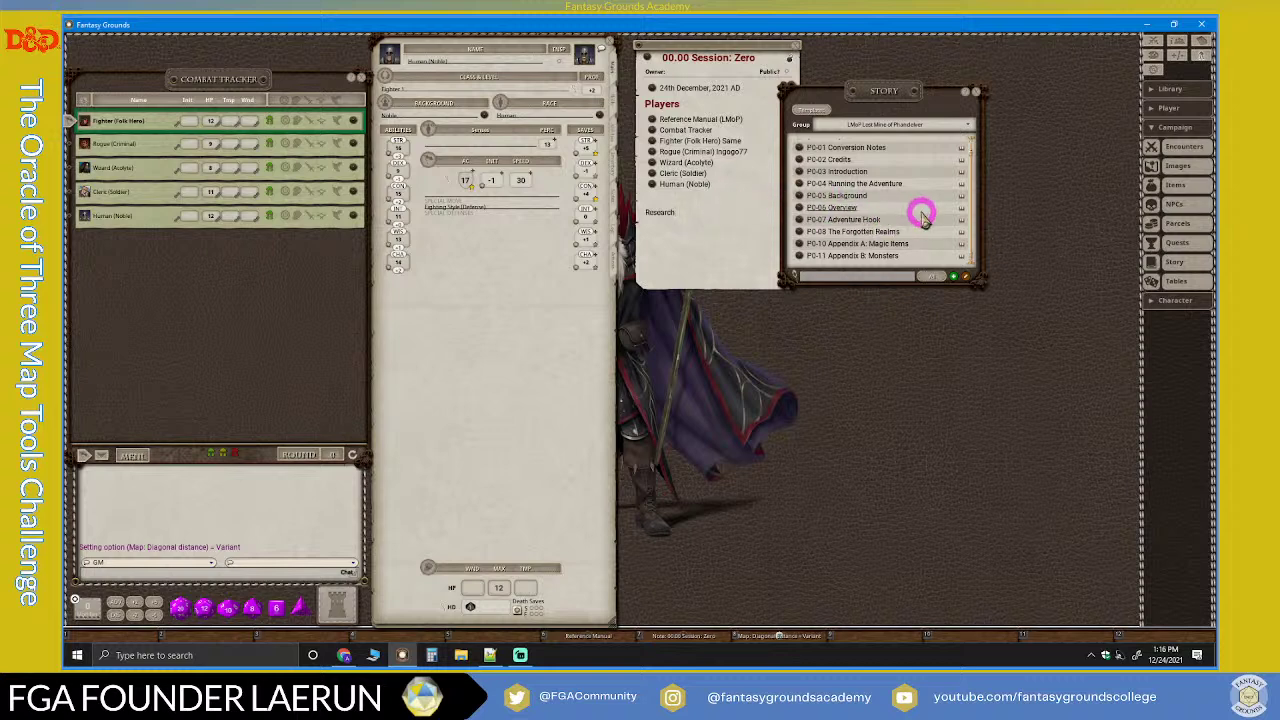
Step: Open the P0-05 Background story entry and arrange its window on the right
left_click(797, 197)
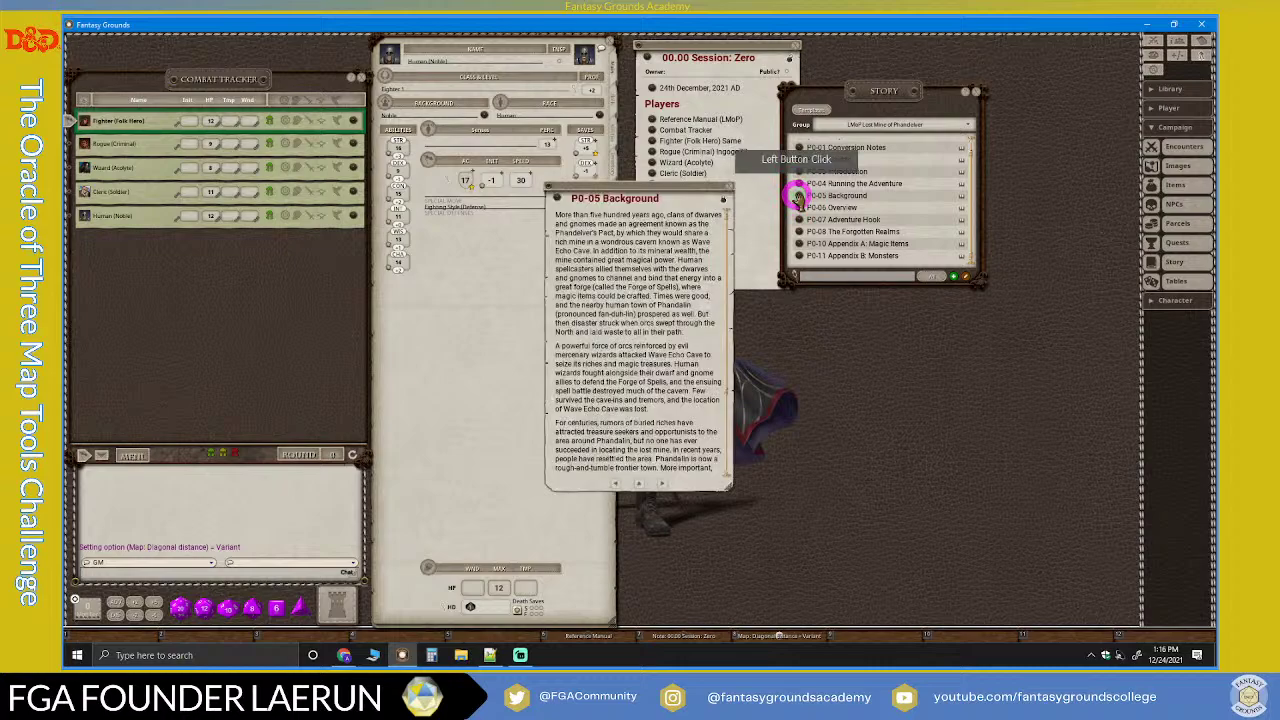
left_click_drag(681, 190, 750, 327)
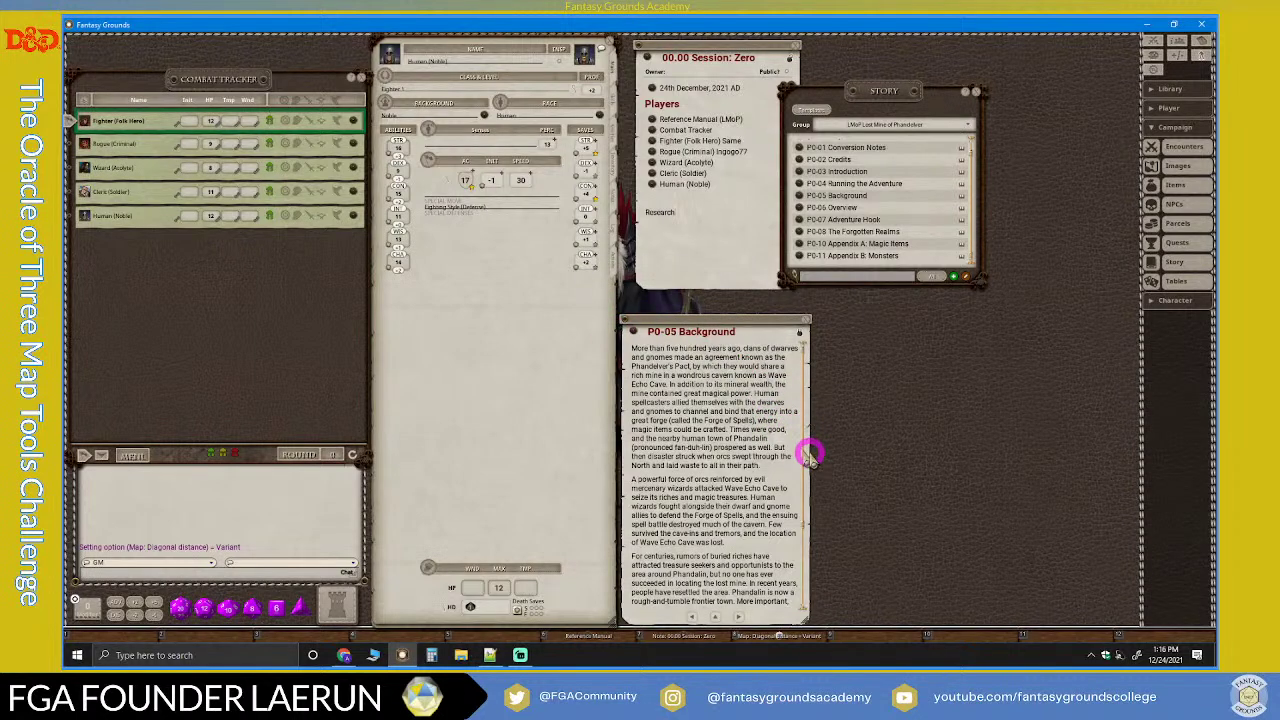
left_click_drag(808, 617, 1140, 543)
left_click_drag(851, 335, 845, 404)
left_click_drag(1143, 613, 1120, 580)
left_click_drag(1017, 404, 1048, 450)
left_click_drag(1124, 523, 1140, 523)
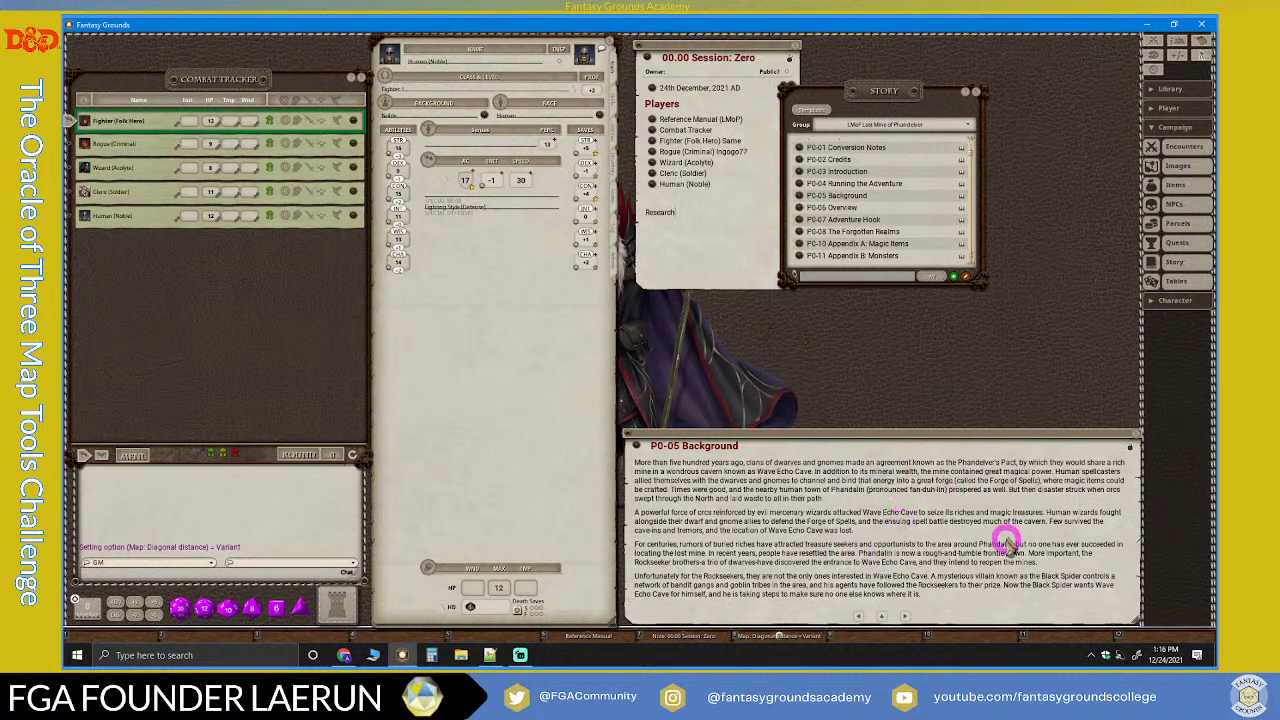
left_click(906, 615)
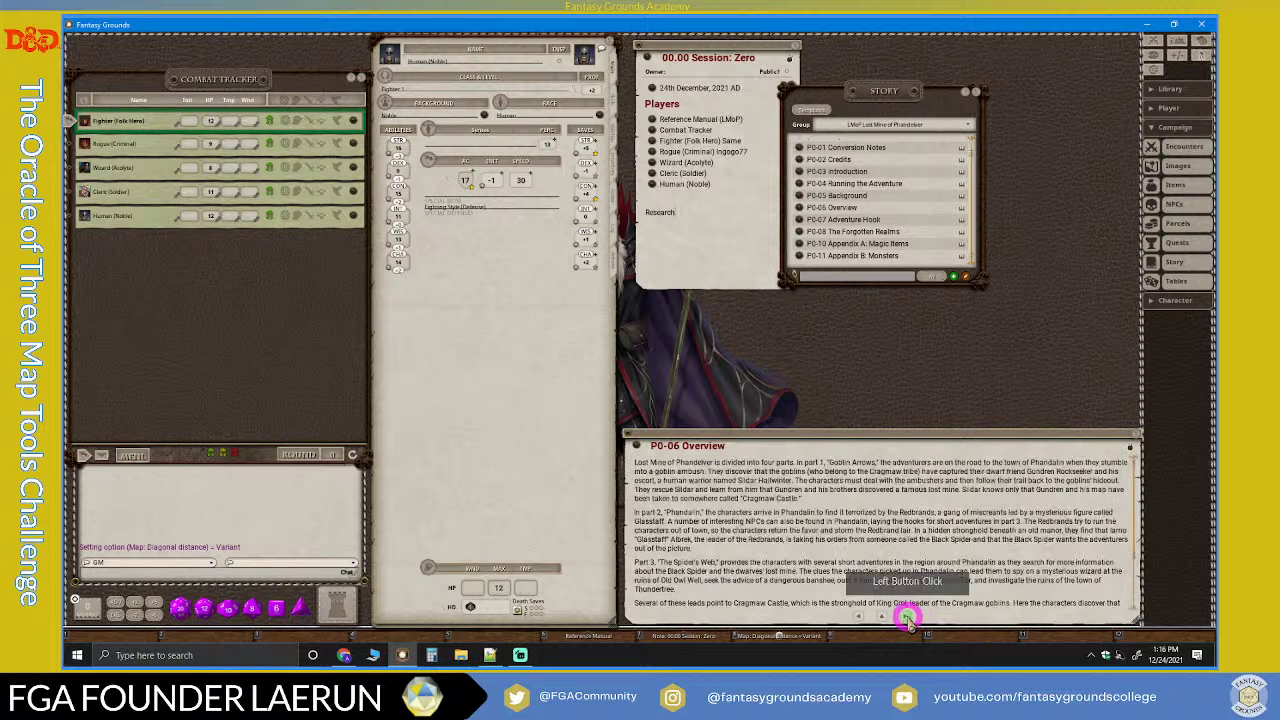
left_click(858, 616)
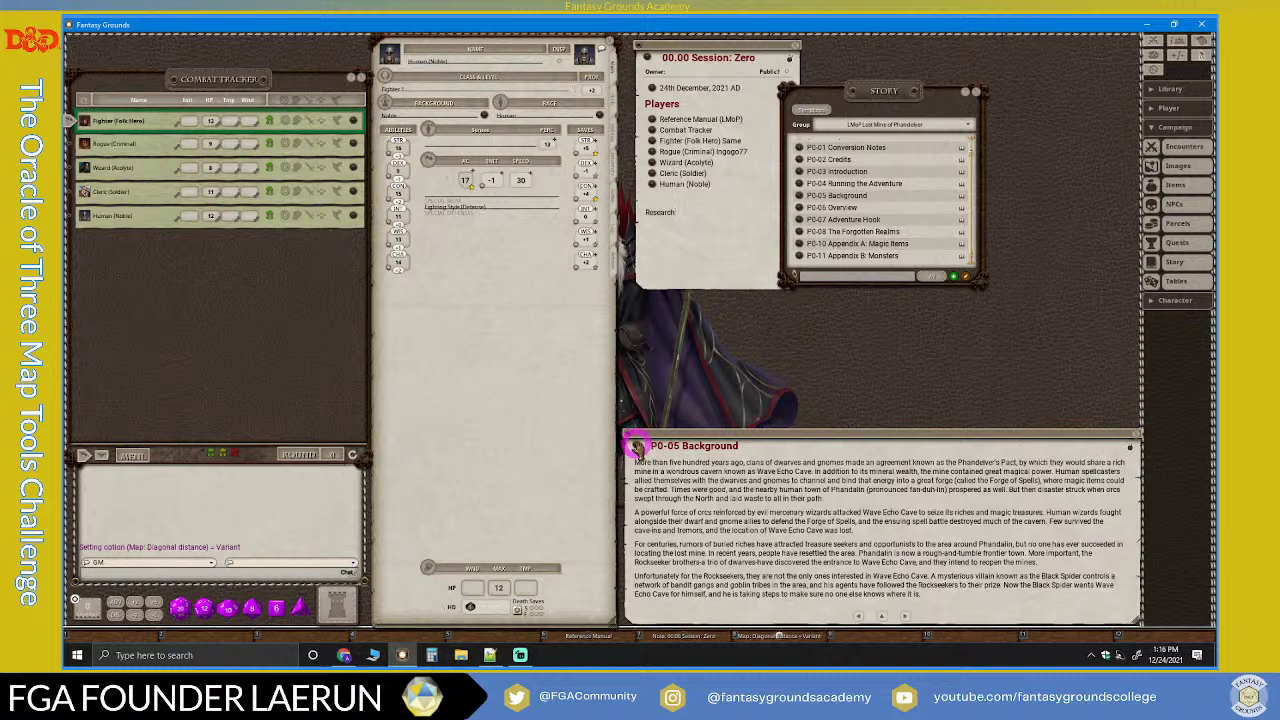
Step: Link P0-05 Background, P0-06 Overview and P0-07 Adventure Hook under Research
left_click_drag(637, 447, 753, 243)
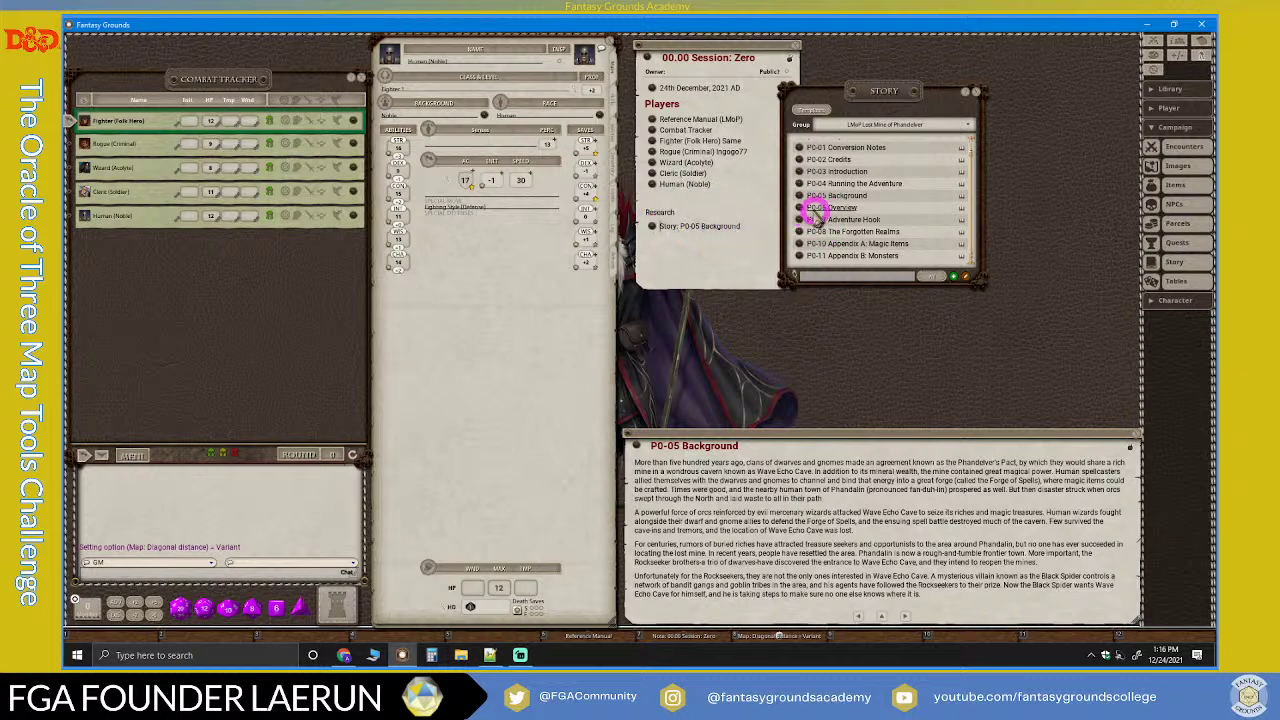
left_click_drag(800, 208, 670, 250)
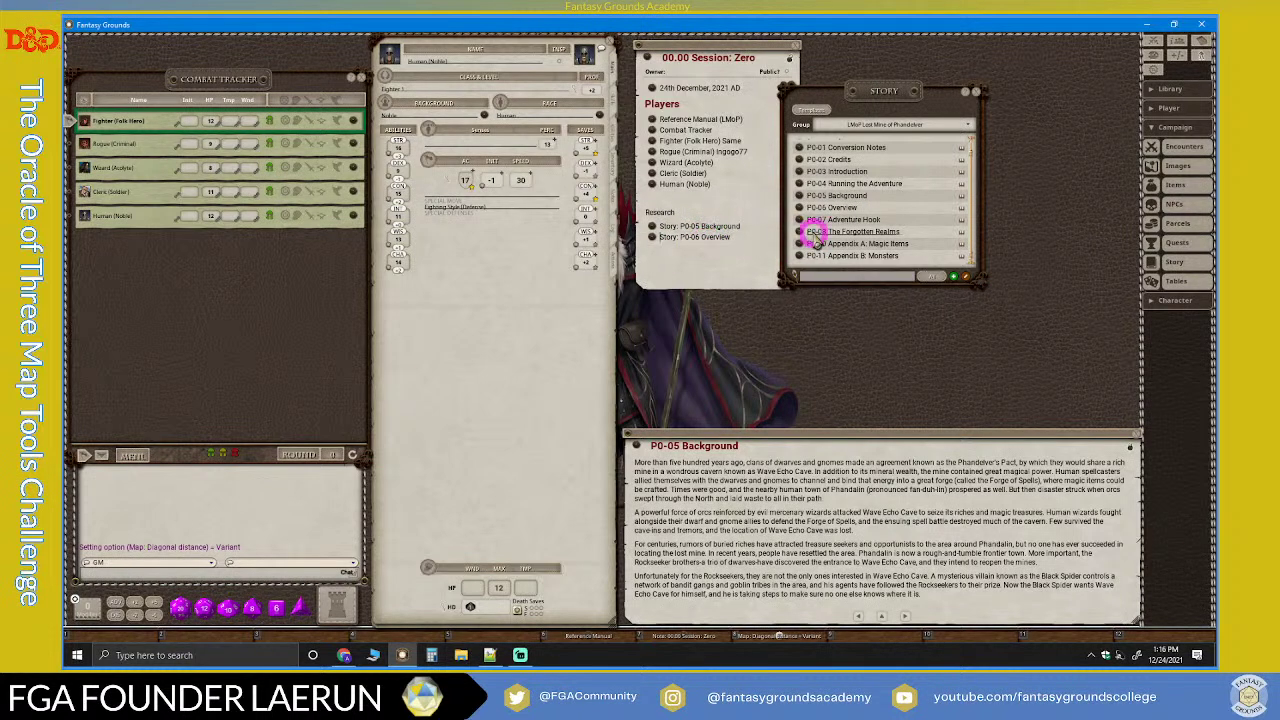
left_click(800, 220)
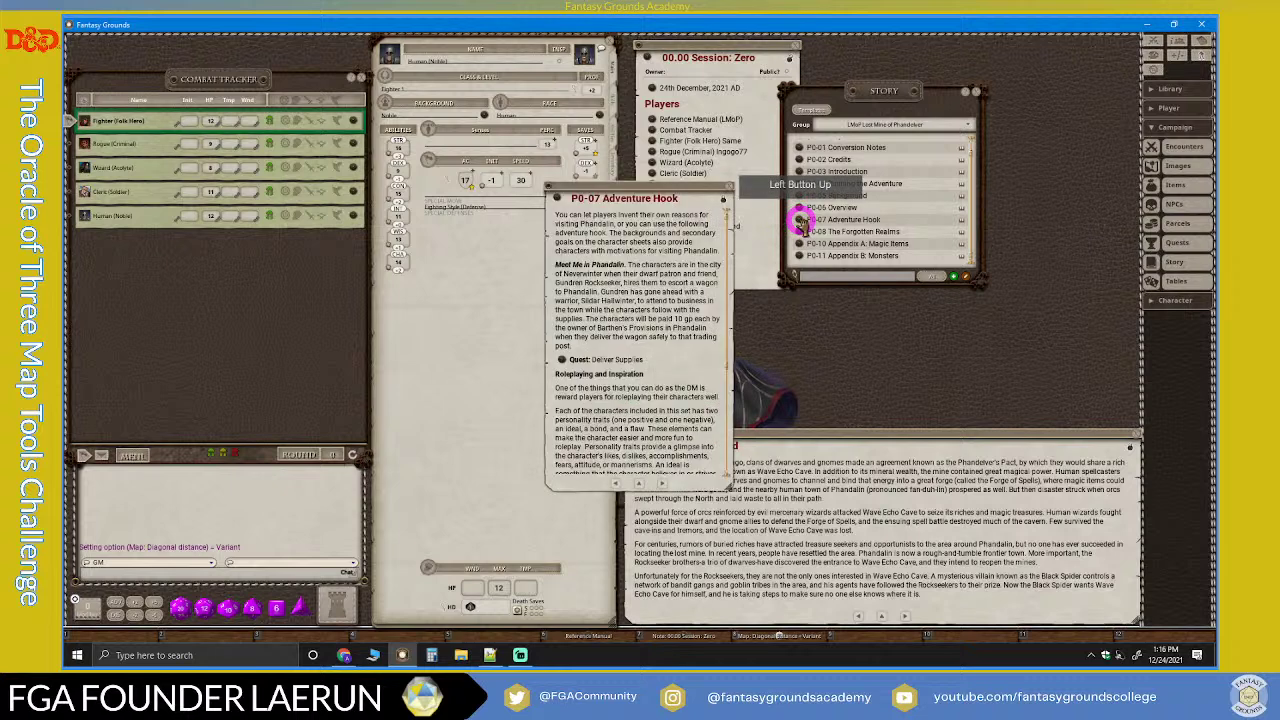
left_click(732, 190)
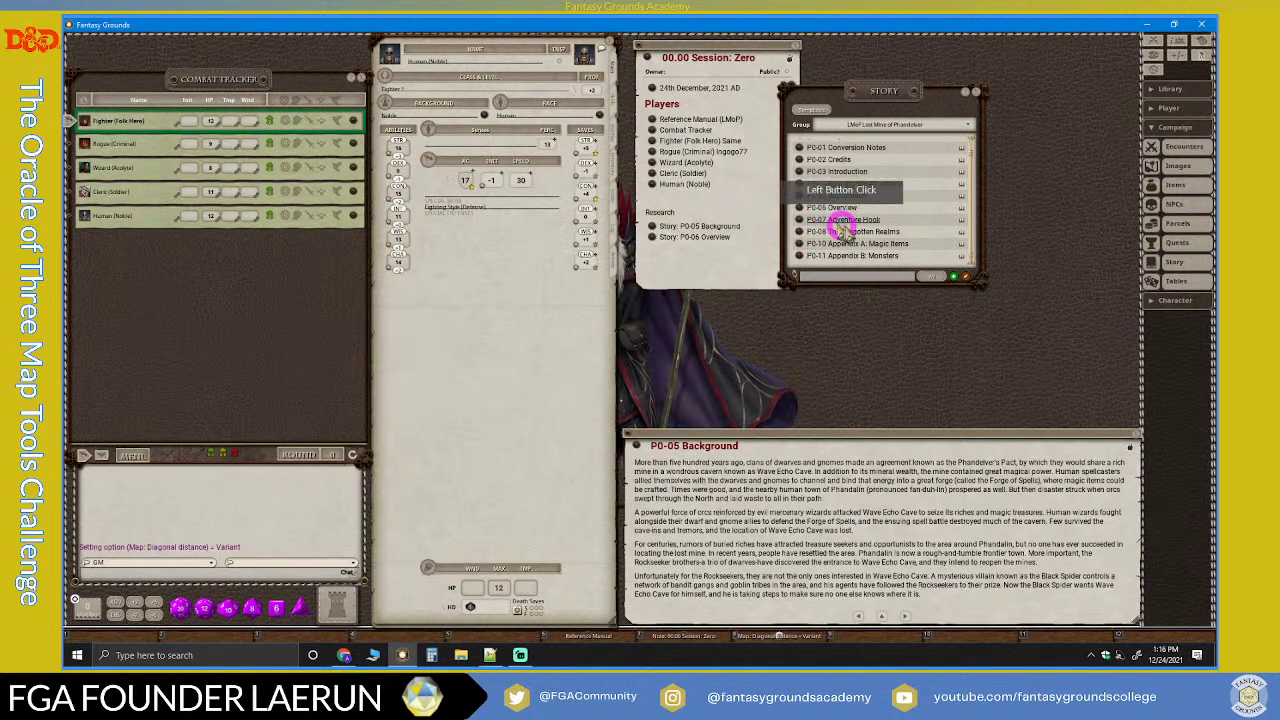
left_click_drag(775, 235, 740, 247)
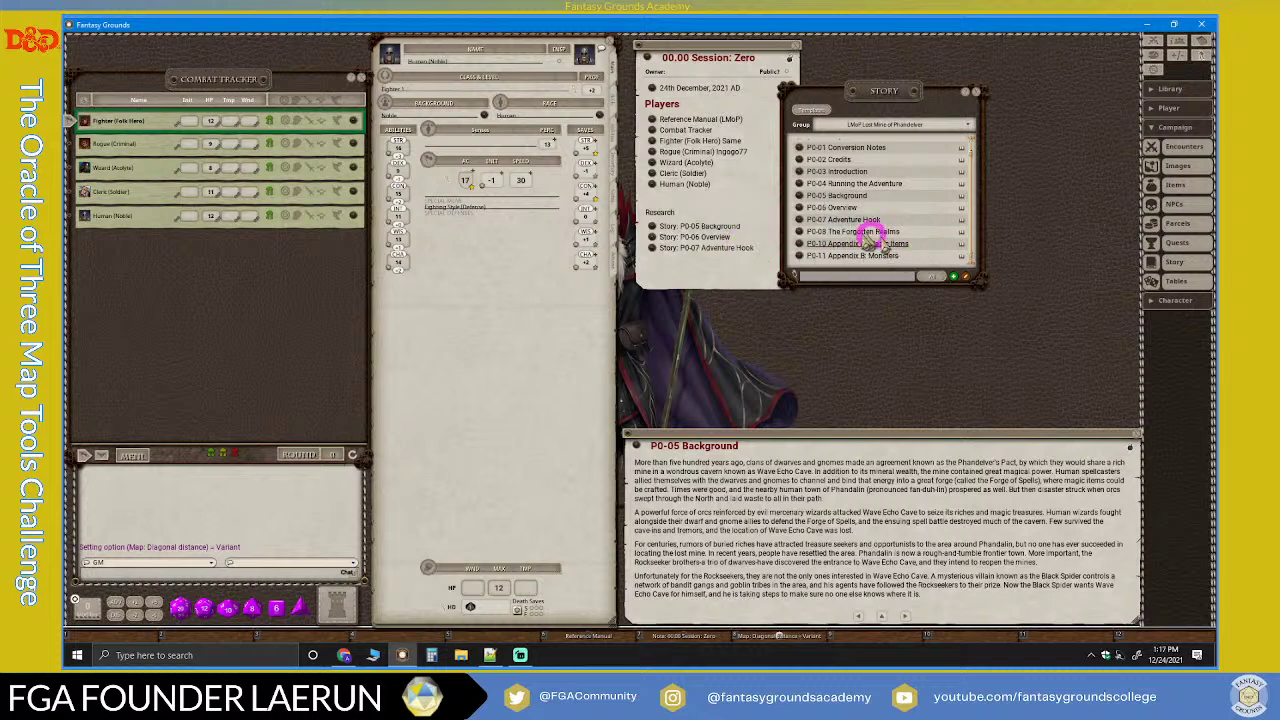
Step: Open The Sword Coast (Player) LoRes map from P0-08 and link it under Research
left_click(799, 232)
scroll(693, 320, "down", 4)
scroll(693, 320, "down", 5)
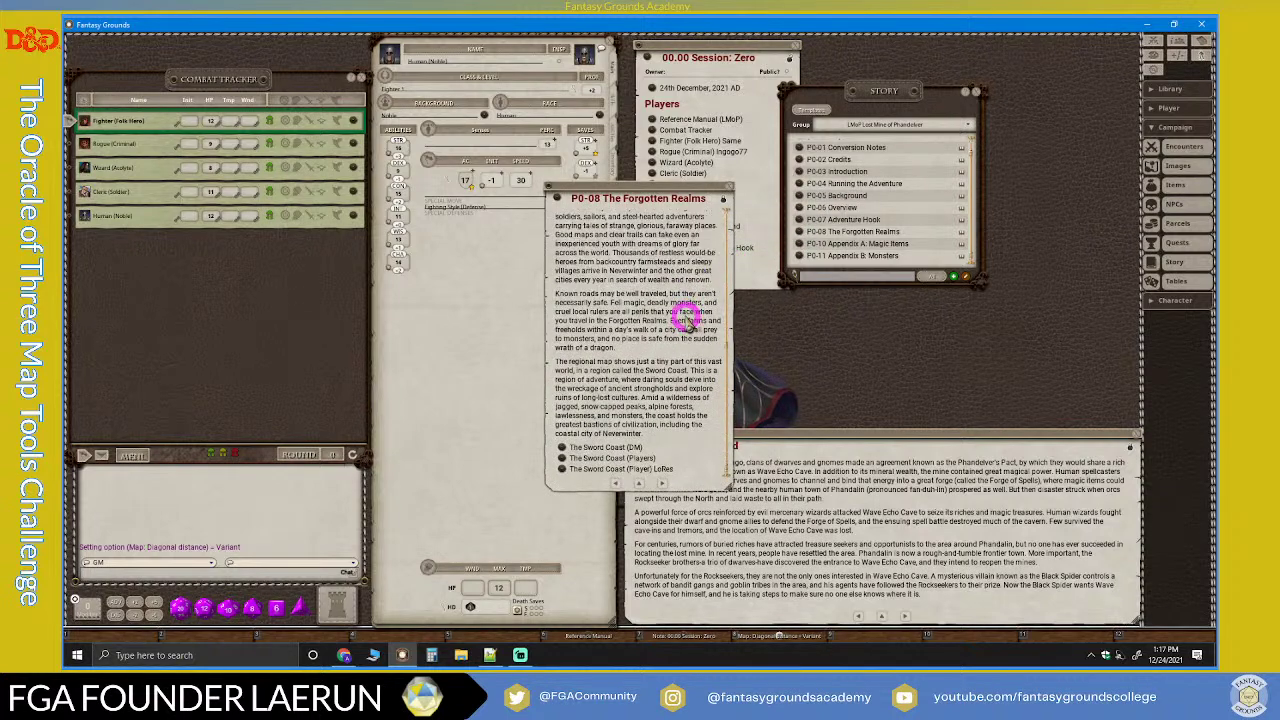
left_click_drag(670, 198, 1005, 112)
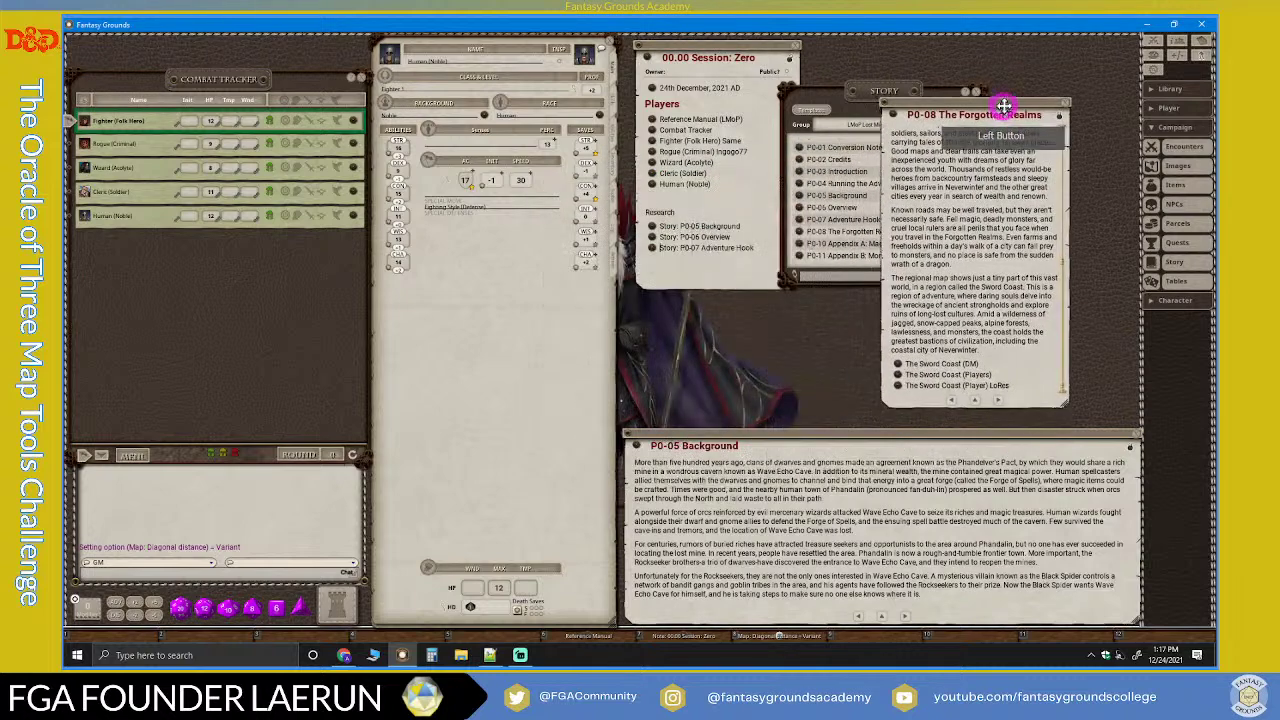
left_click(899, 382)
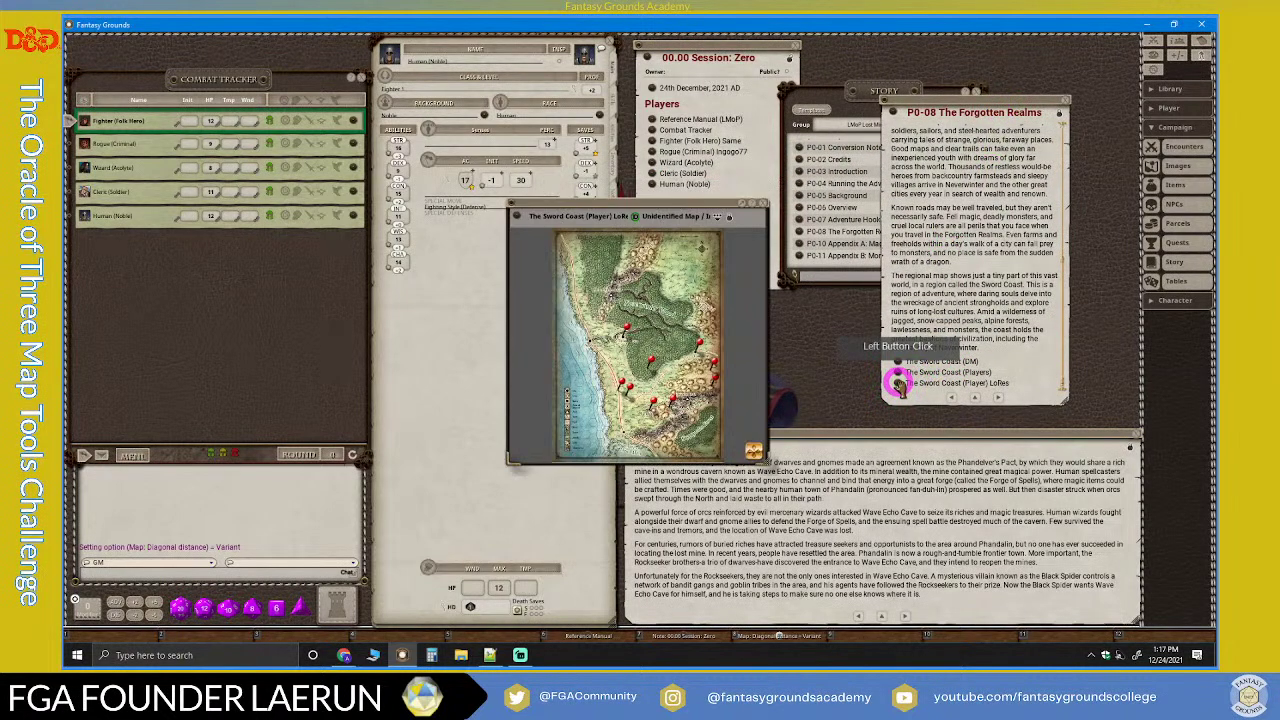
left_click_drag(651, 215, 998, 252)
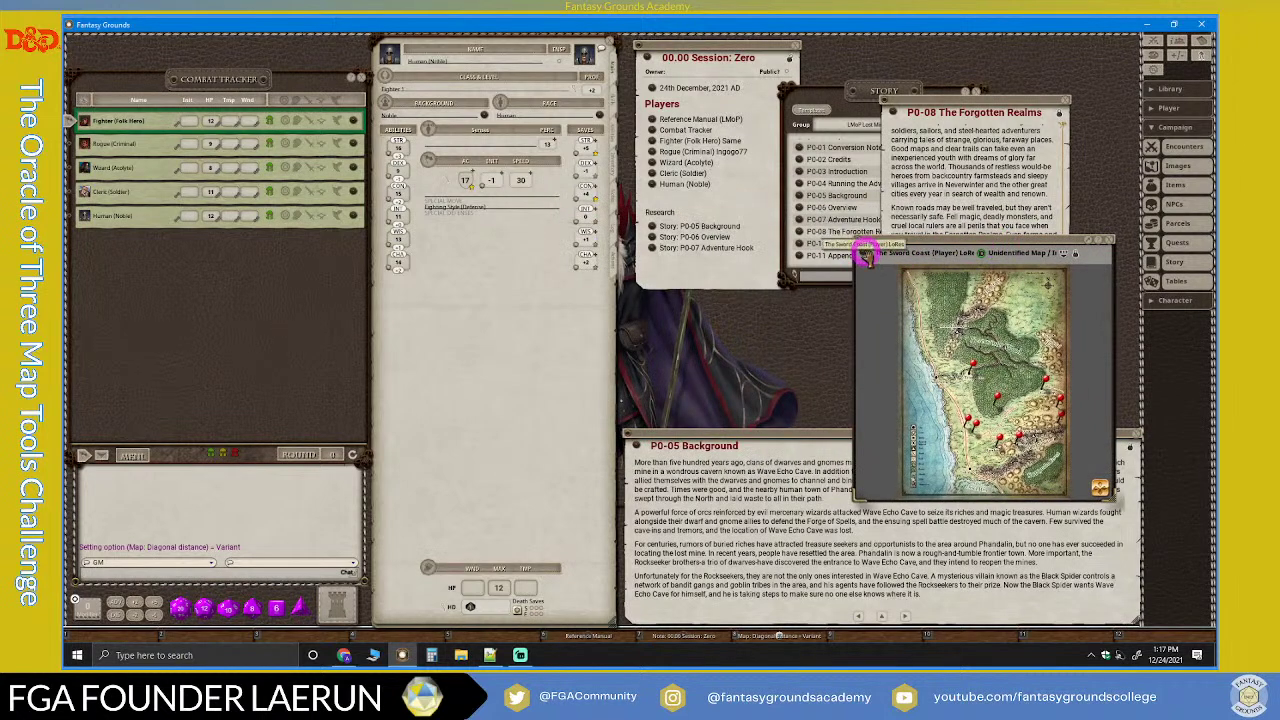
left_click(758, 250)
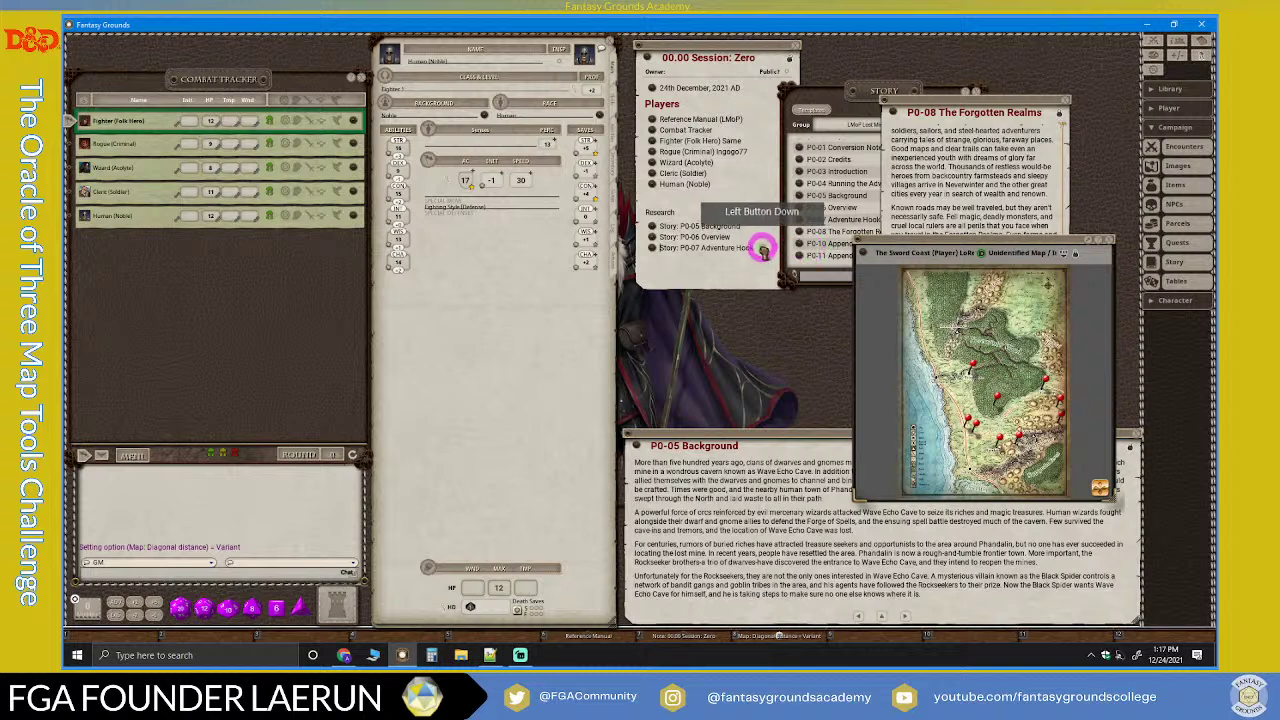
left_click_drag(760, 253, 670, 272)
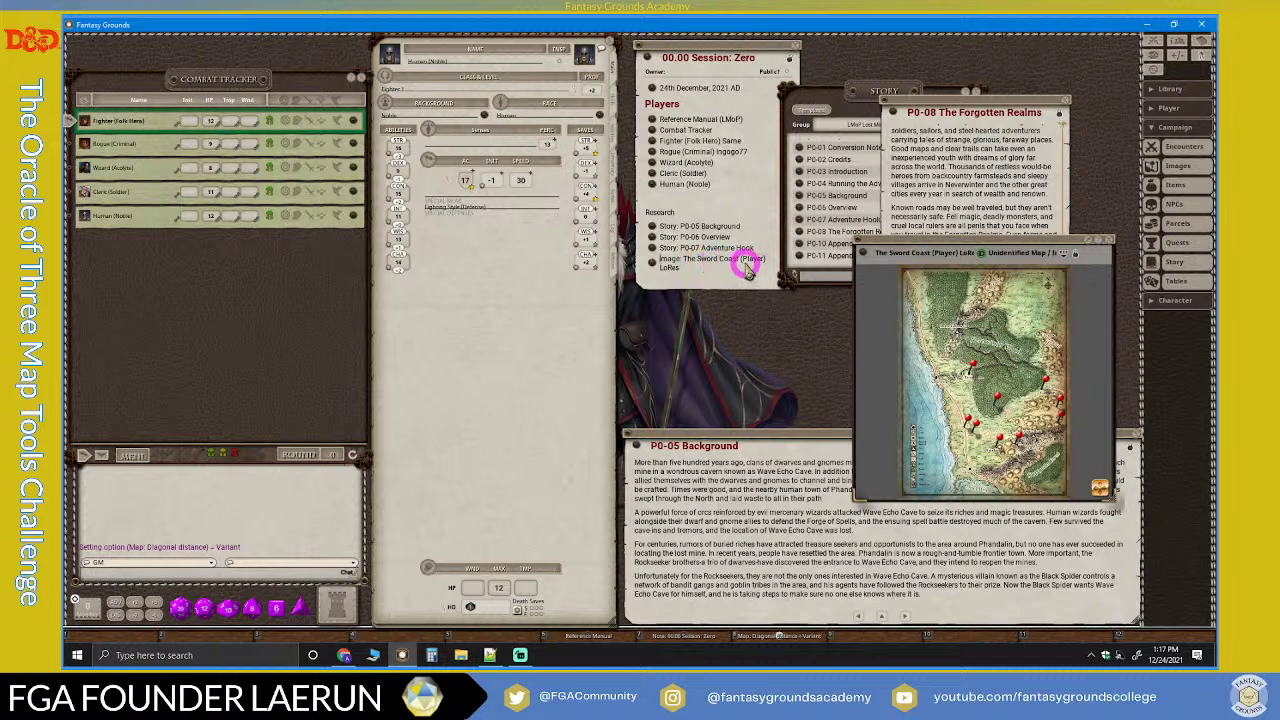
Step: Format the word Research as a heading
left_click_drag(645, 212, 808, 282)
key("ctrl+2")
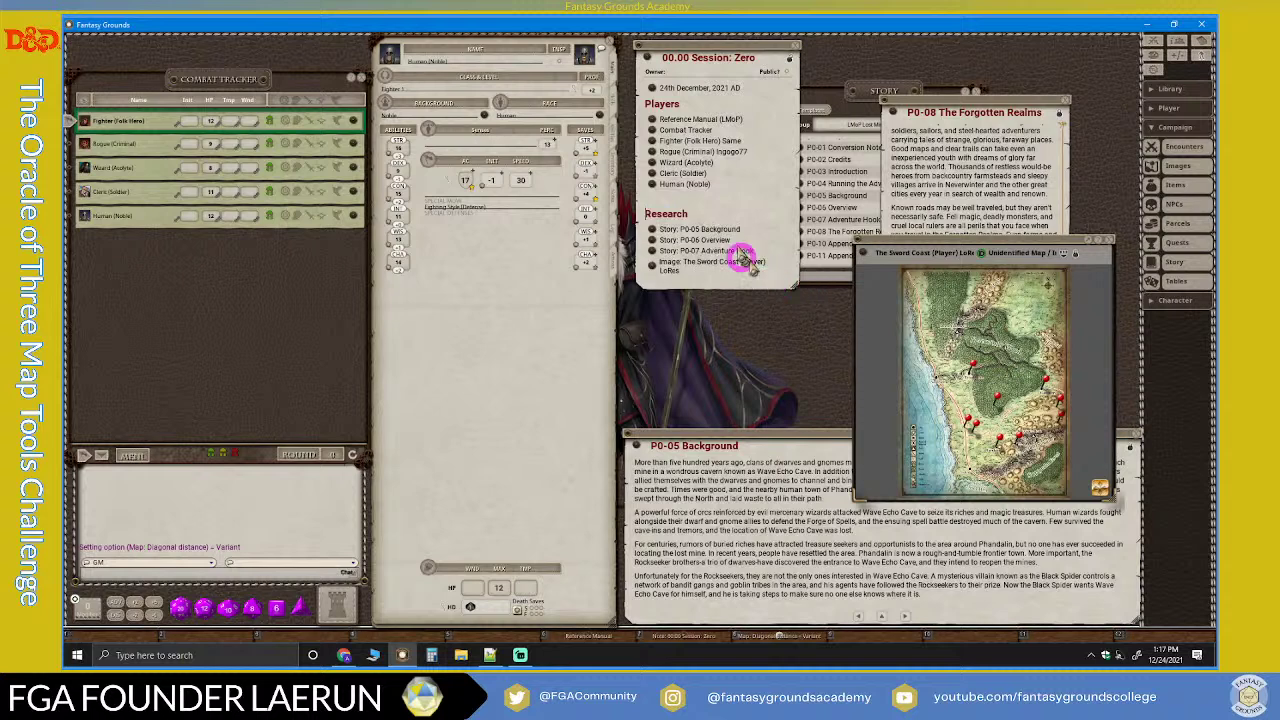
left_click(724, 216)
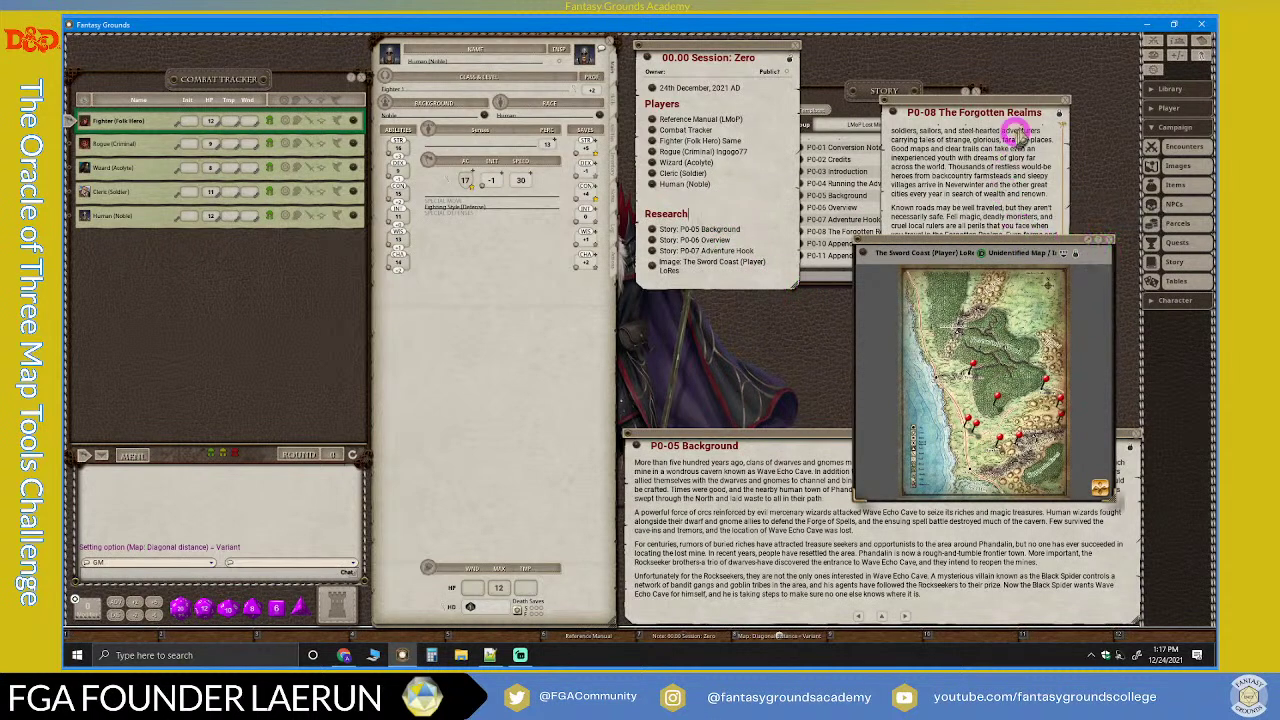
Step: Close the P0-08 and Story windows, lock the Session: Zero note, and enlarge the Sword Coast map
left_click(1066, 101)
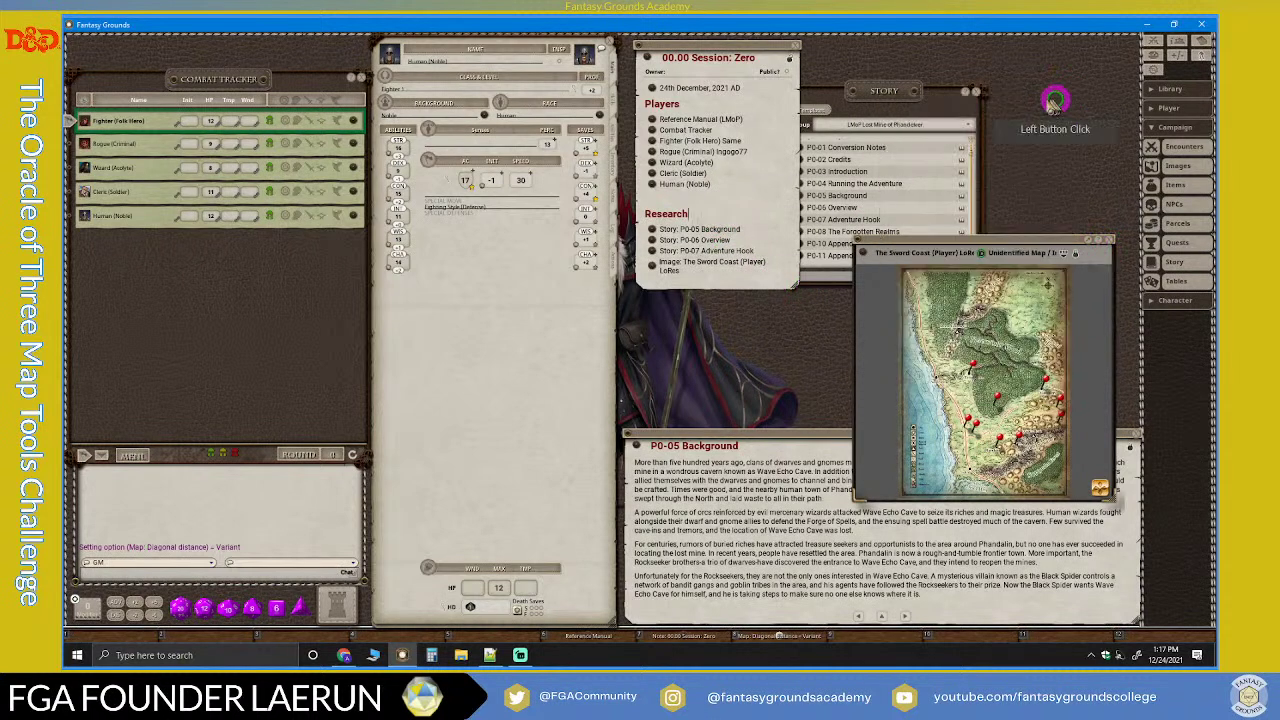
left_click(975, 100)
left_click(983, 245)
left_click_drag(983, 245, 971, 193)
left_click_drag(777, 49, 511, 299)
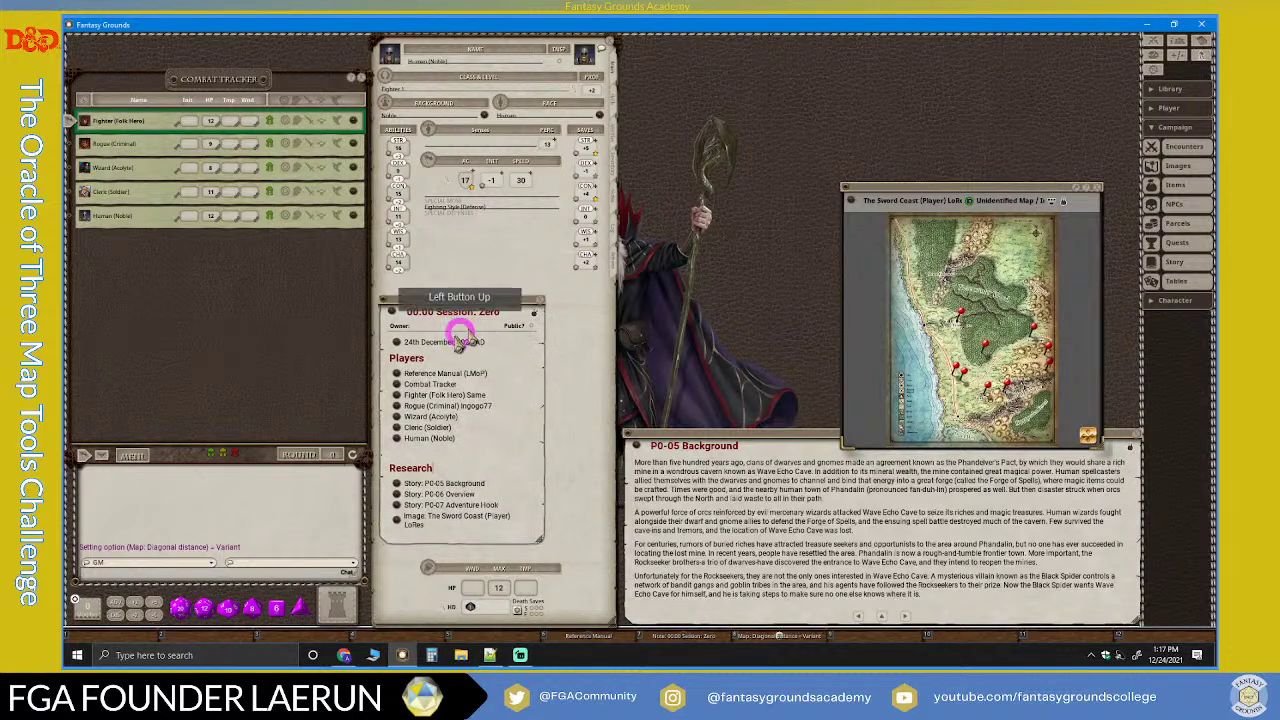
left_click(535, 313)
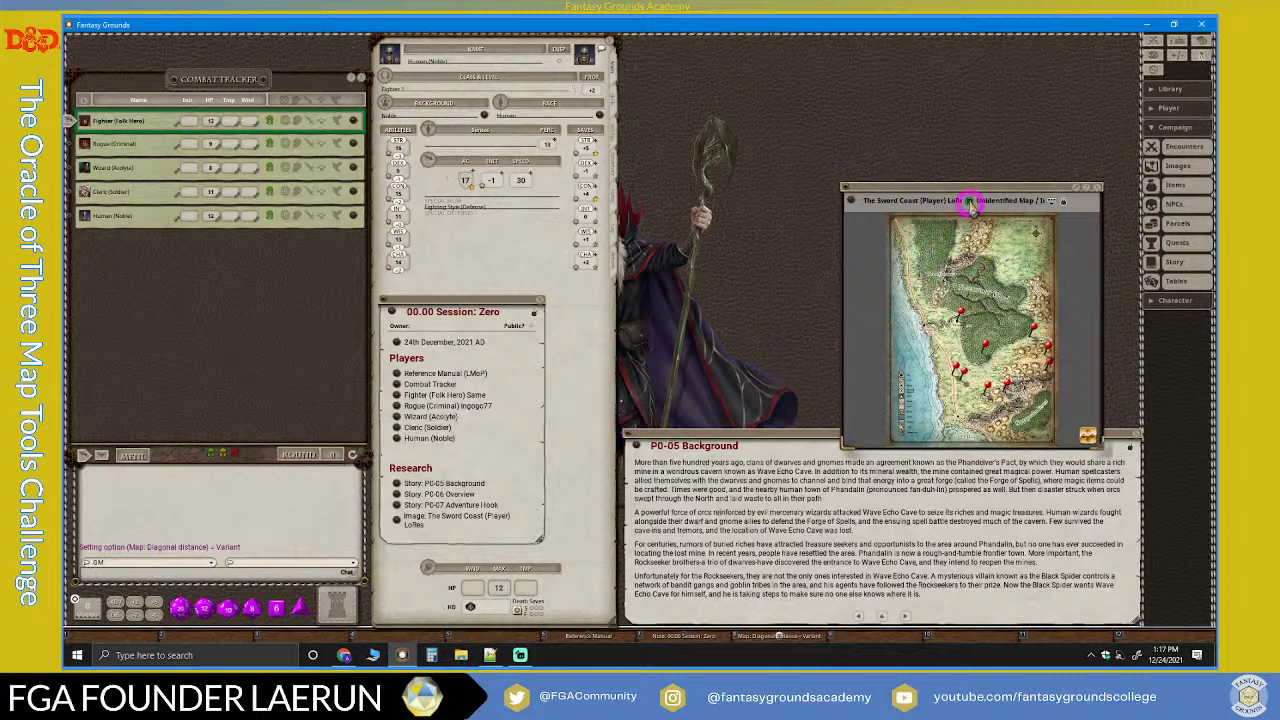
left_click_drag(965, 200, 909, 49)
left_click_drag(1043, 300, 1120, 612)
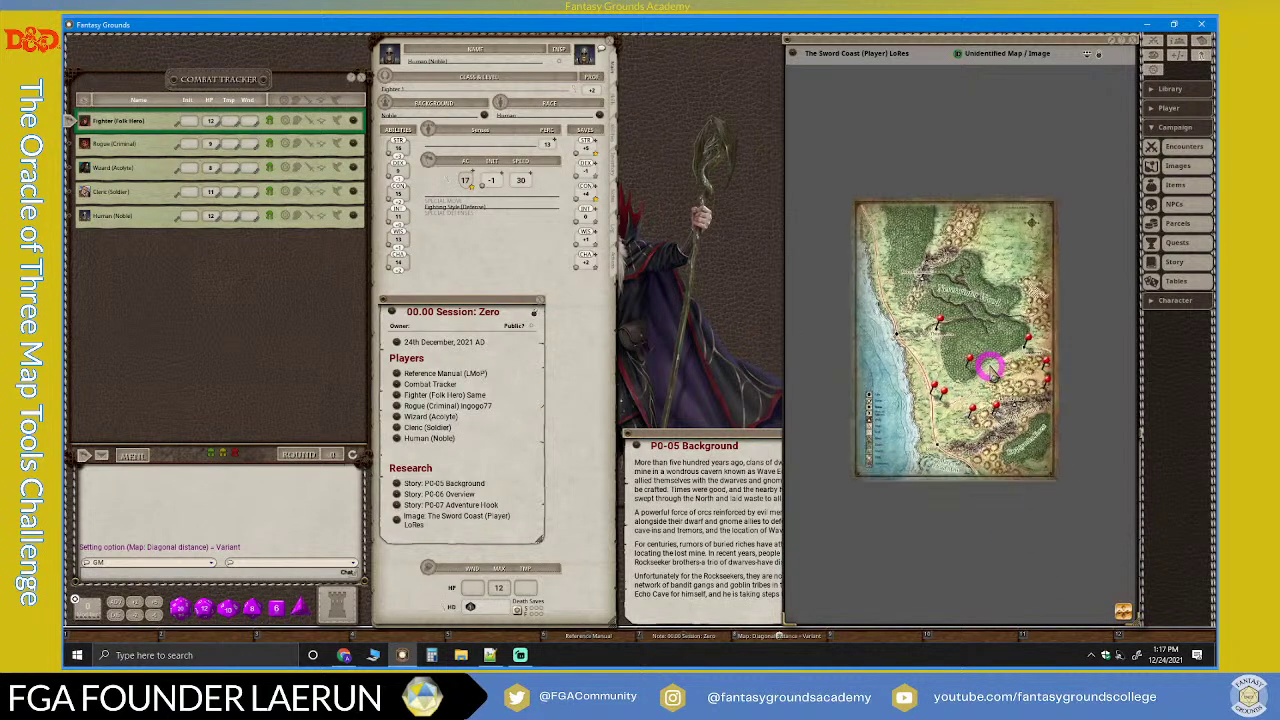
Step: Show the map tools, fit the whole Sword Coast map in view, and shorten its window
scroll(990, 368, "up", 2)
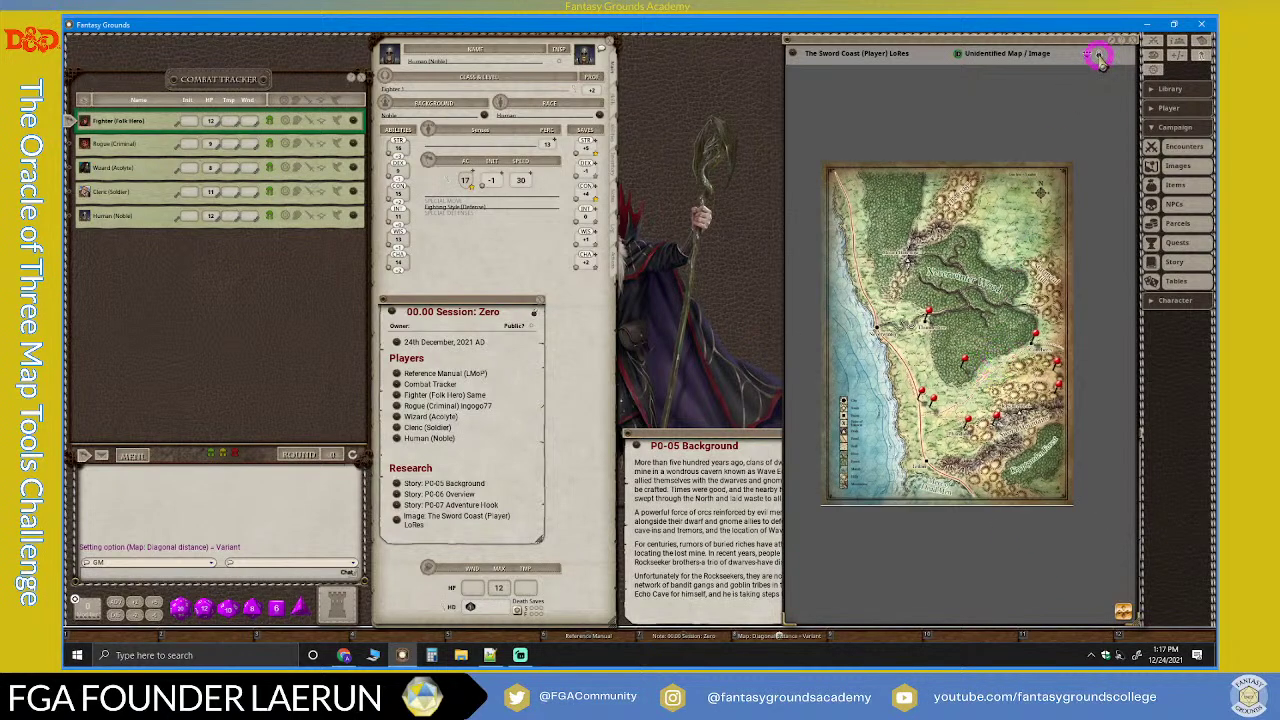
left_click(1099, 56)
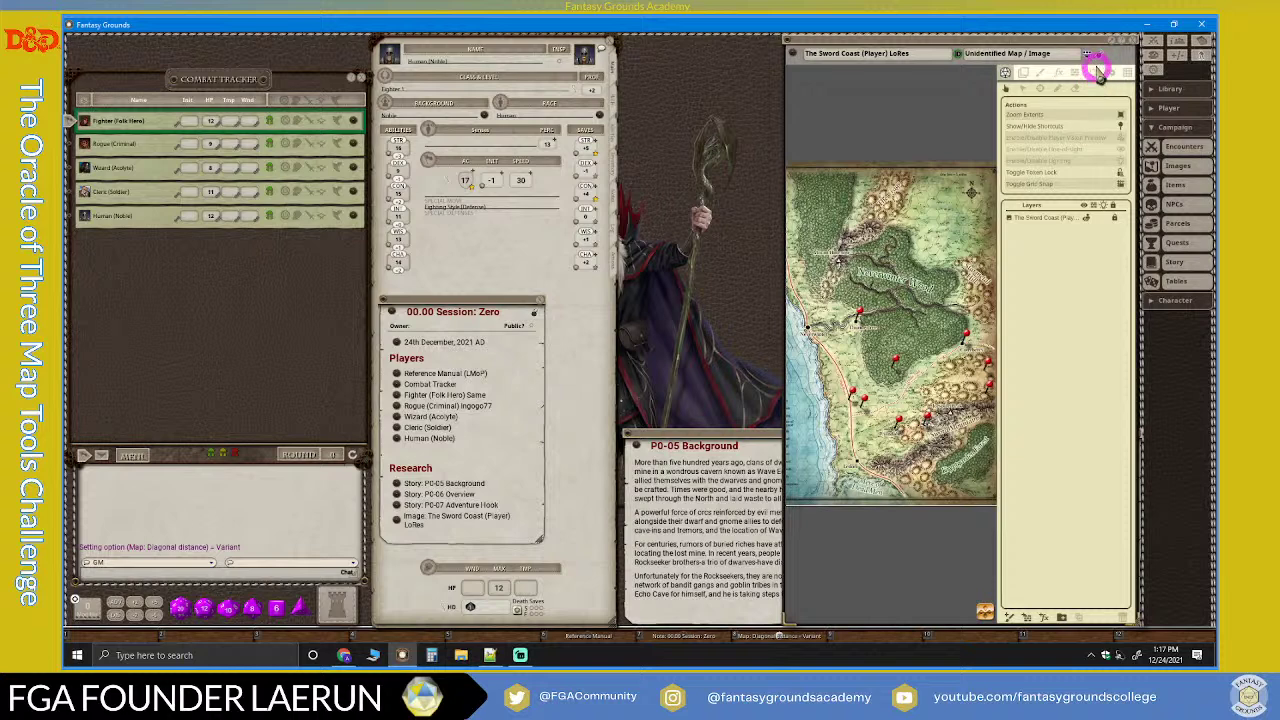
left_click(1090, 57)
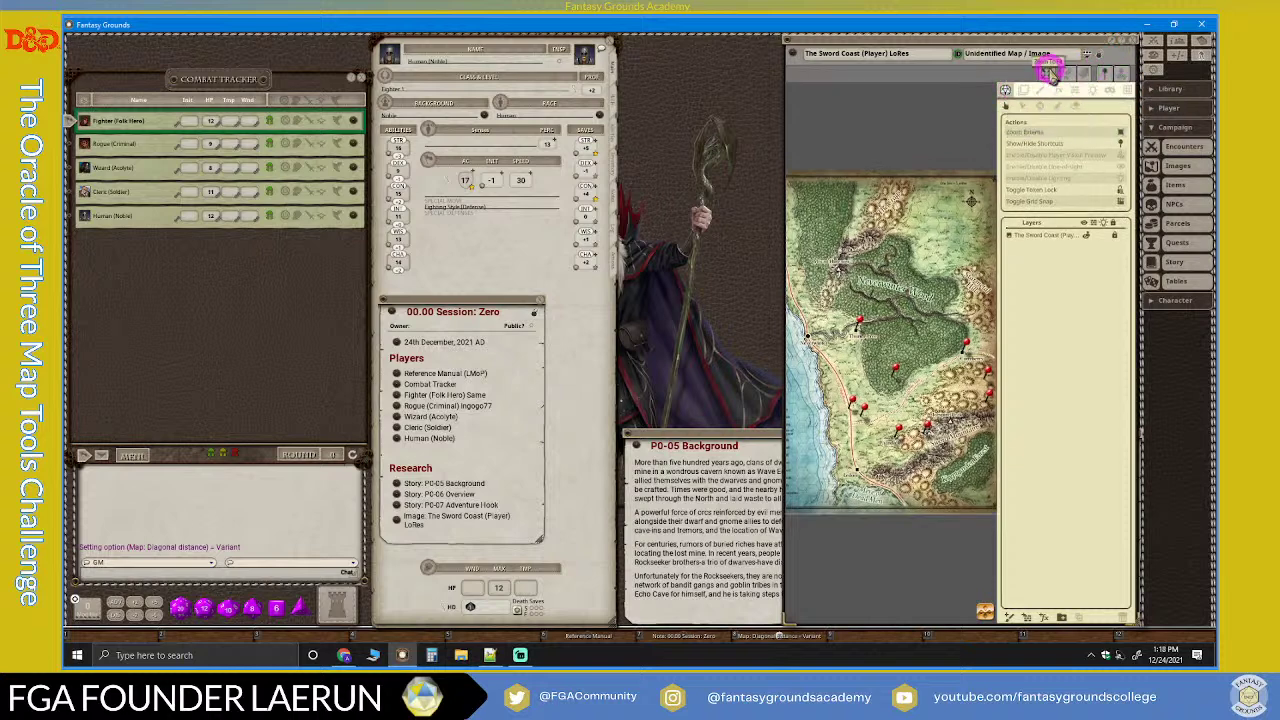
left_click(1047, 72)
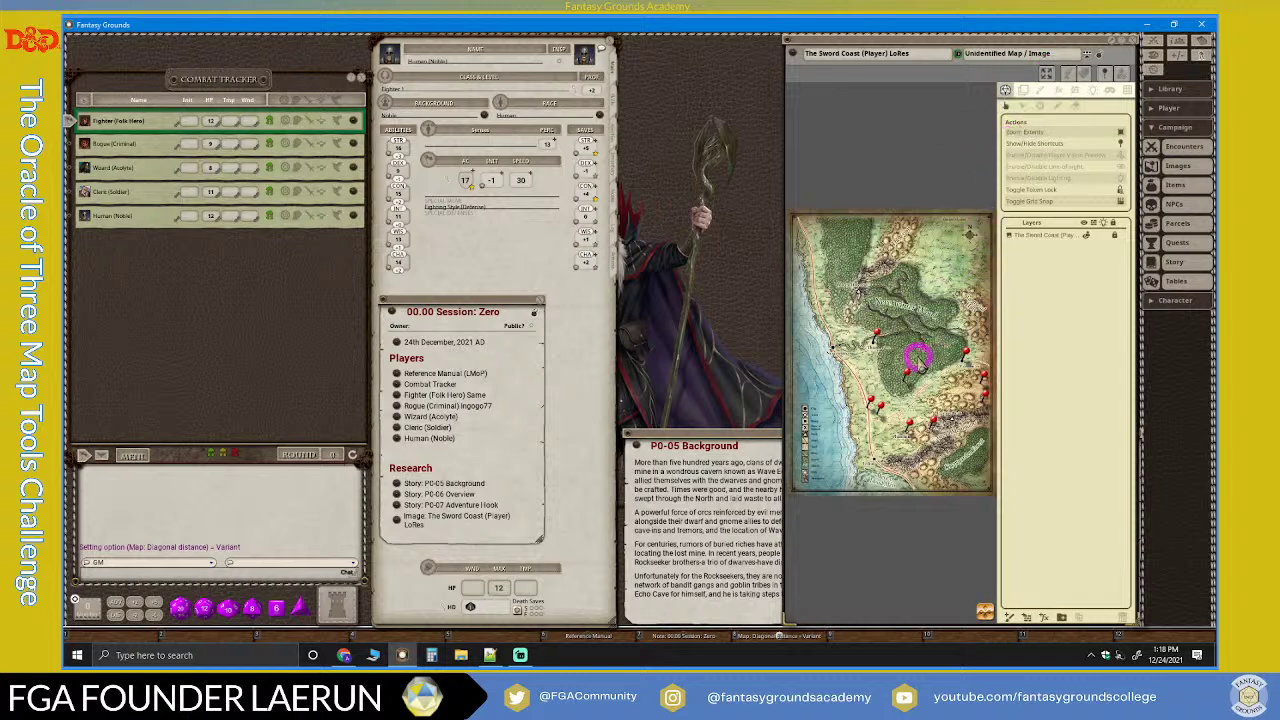
scroll(944, 502, "up", 4)
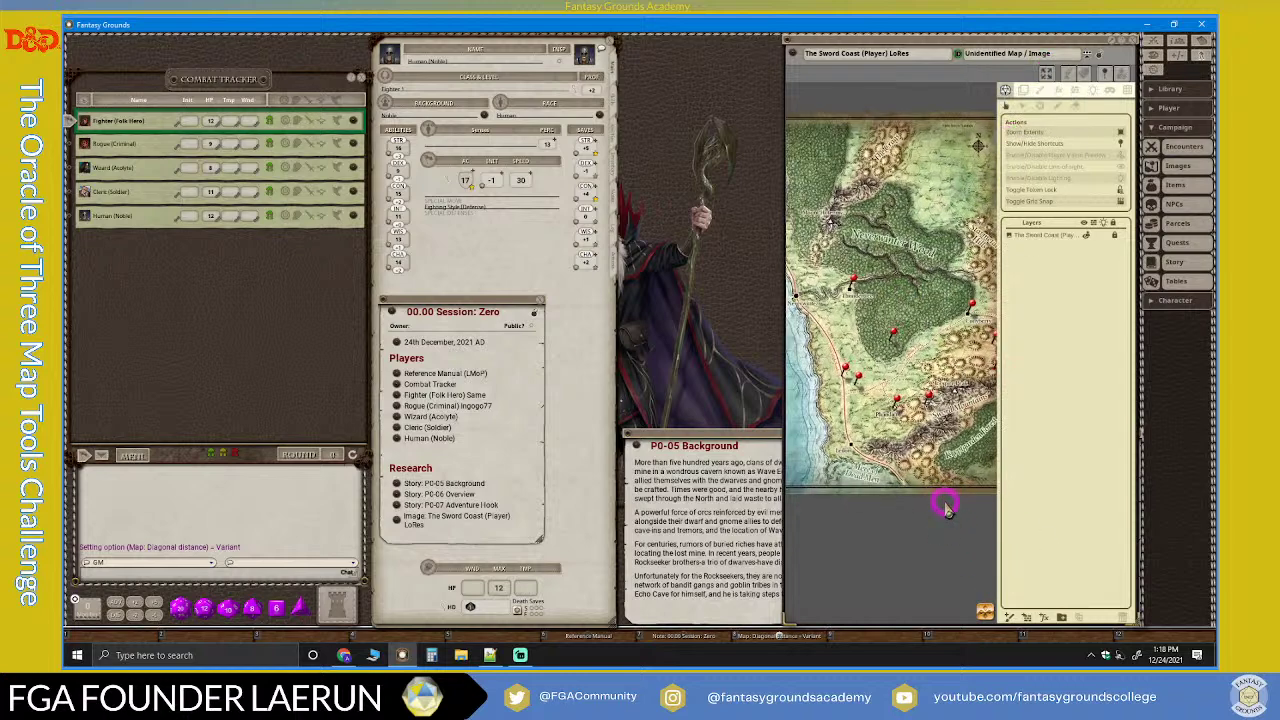
scroll(945, 506, "down", 2)
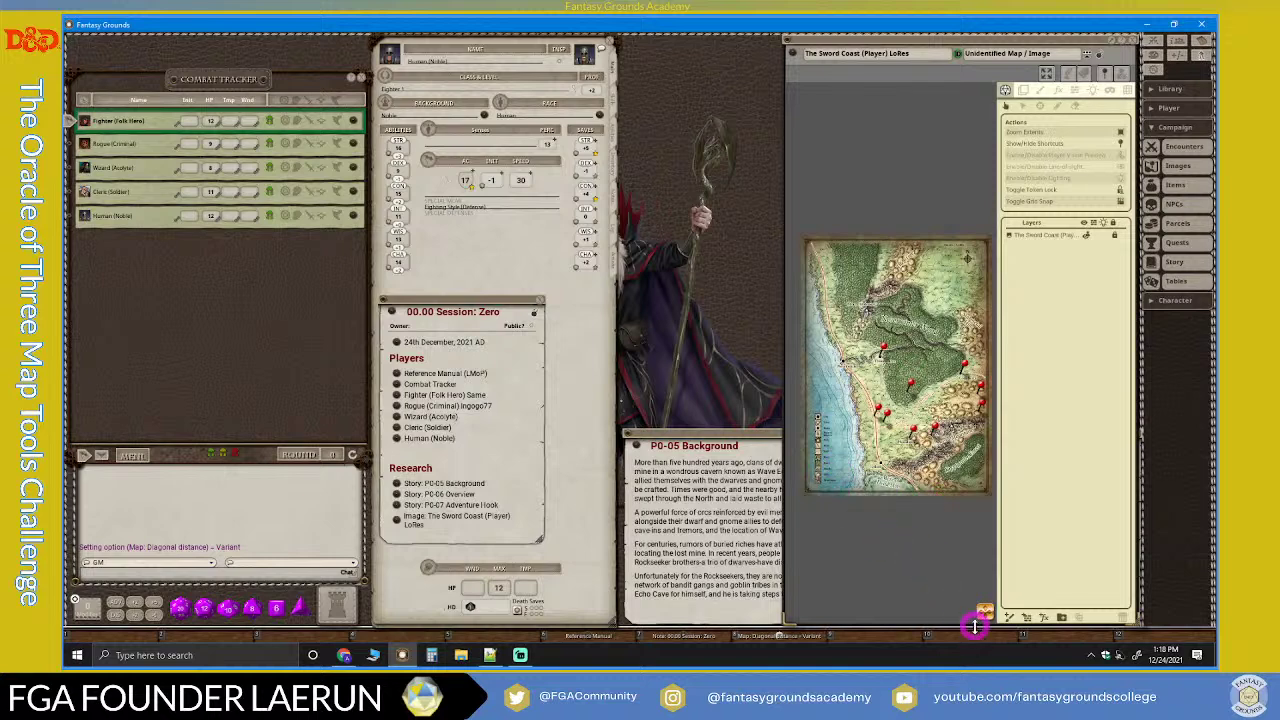
left_click_drag(975, 621, 976, 506)
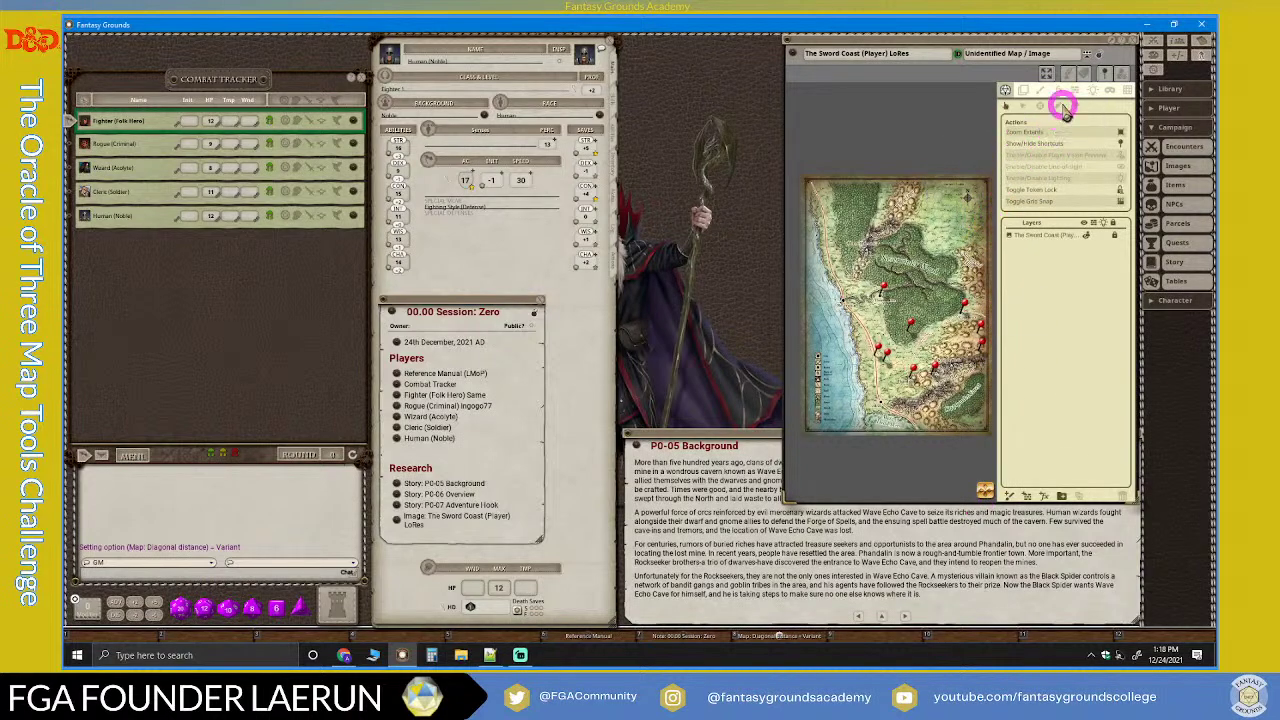
Step: Zoom and pan the map to Neverwinter and Thundertree
left_click(888, 275)
scroll(888, 275, "up", 5)
scroll(888, 275, "down", 3)
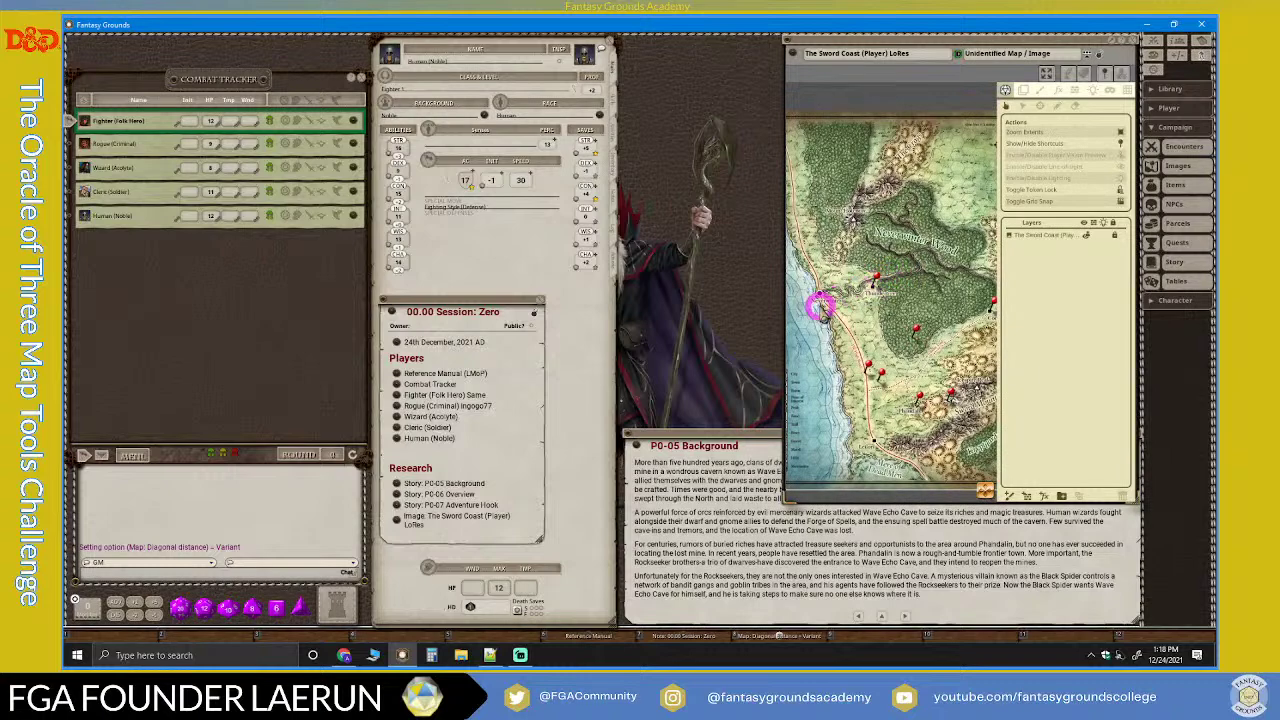
left_click(986, 492)
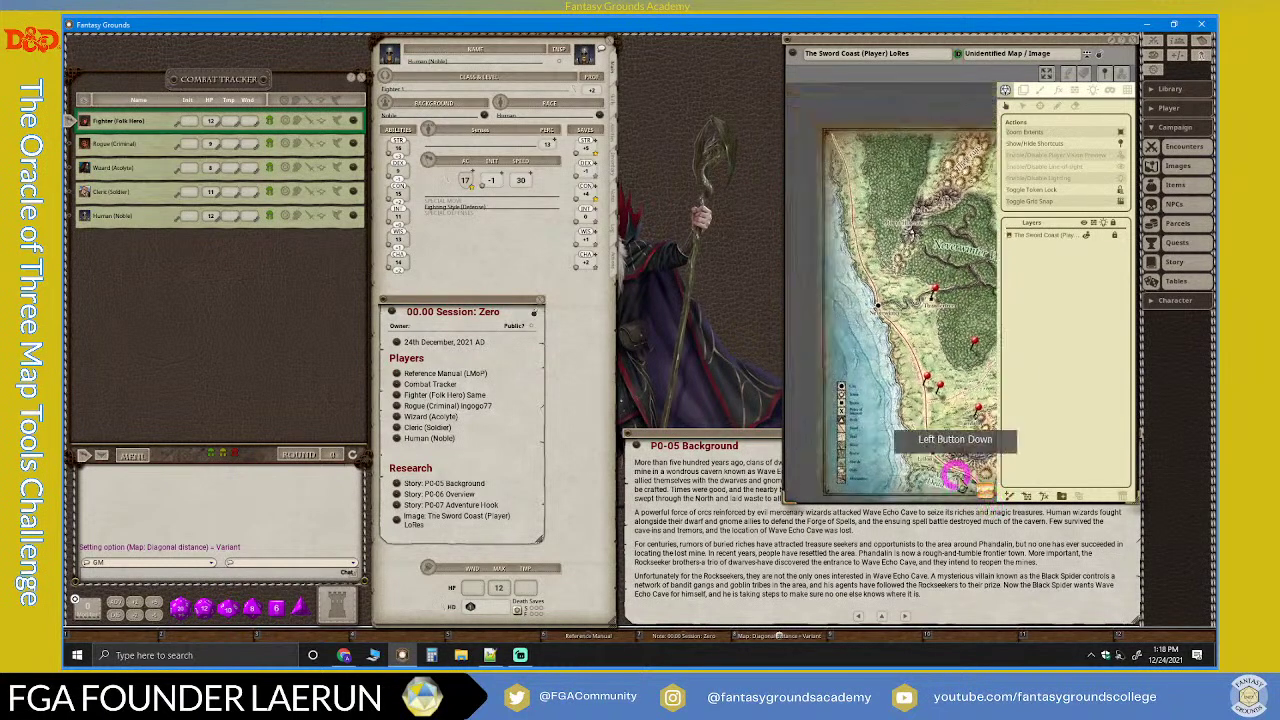
scroll(975, 480, "up", 3)
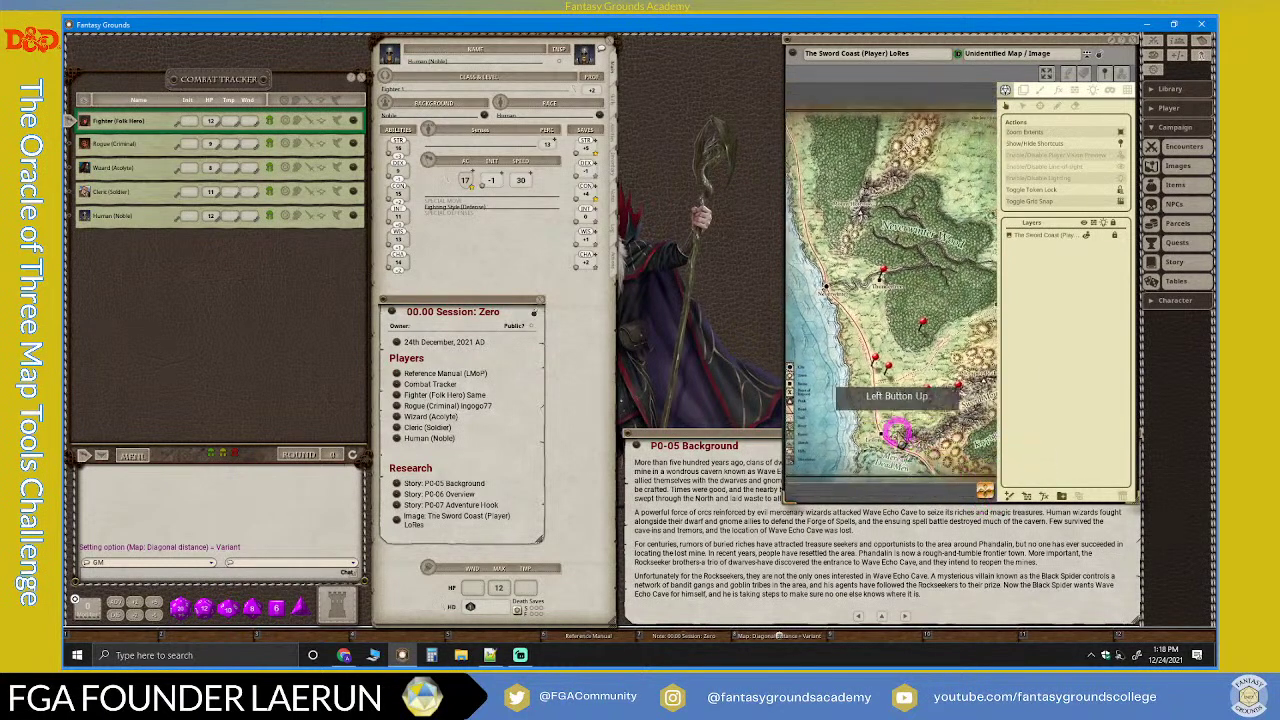
scroll(875, 365, "up", 1)
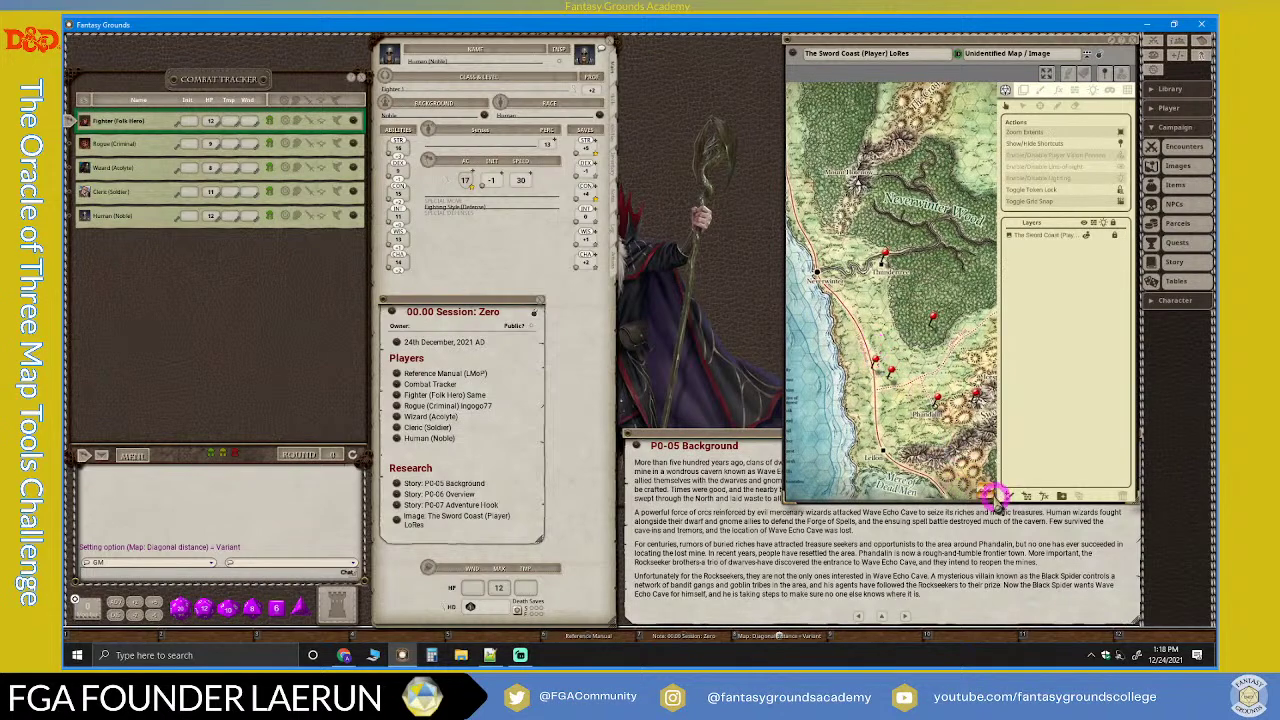
left_click_drag(988, 492, 968, 474)
scroll(950, 418, "up", 4)
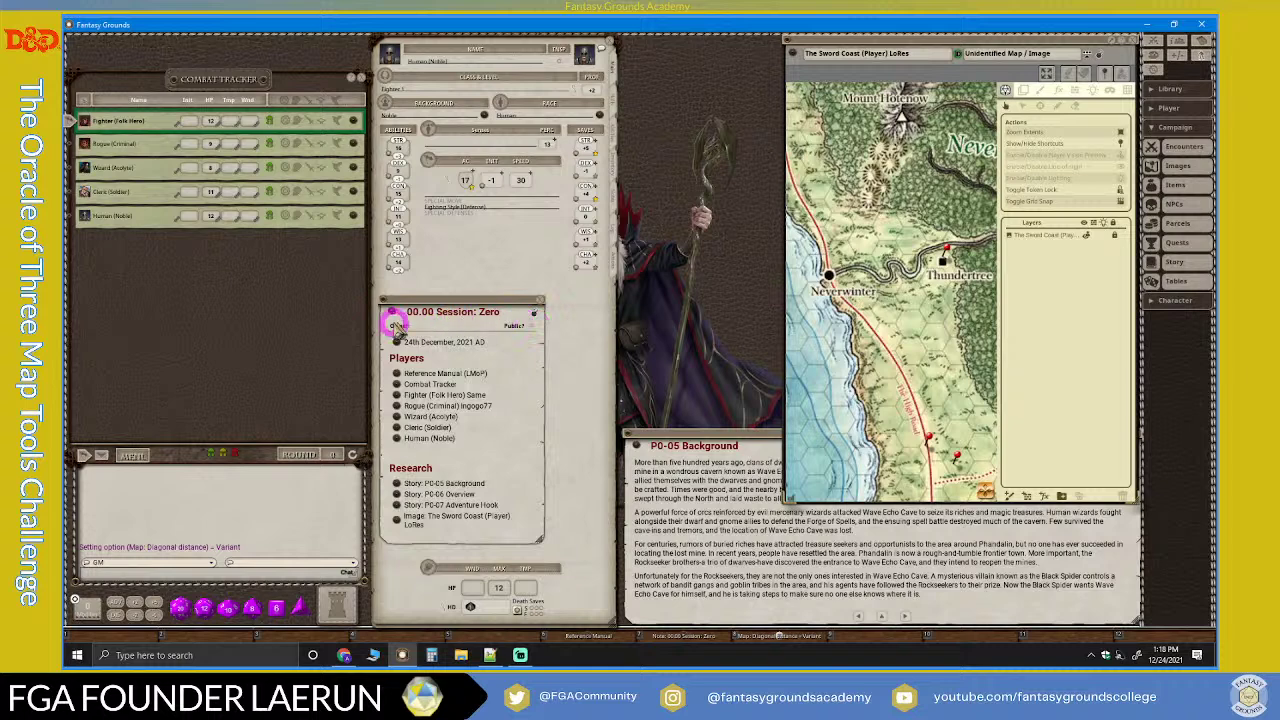
Step: Hide the map's Actions and Layers panel and bring P0-05 Background to the front
mouse_move(800, 266)
left_mouse_down()
mouse_move(833, 262)
mouse_move(927, 368)
left_mouse_up()
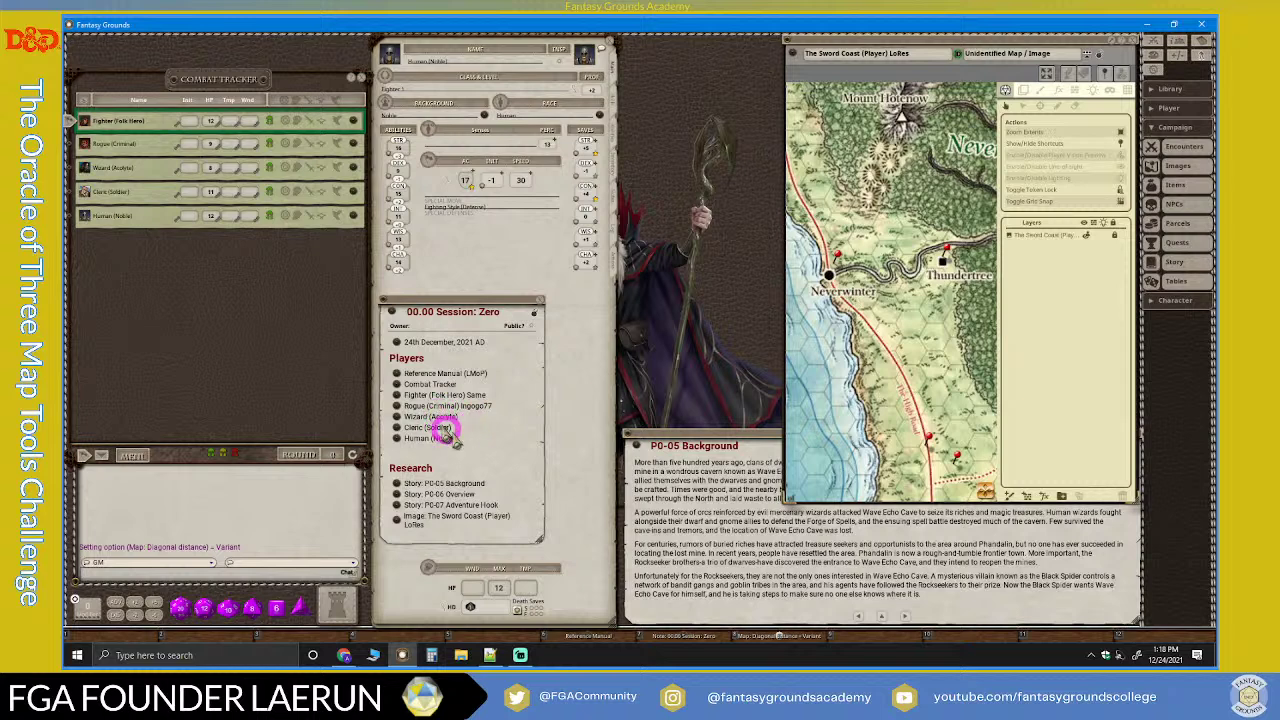
left_click(537, 313)
left_click(729, 300)
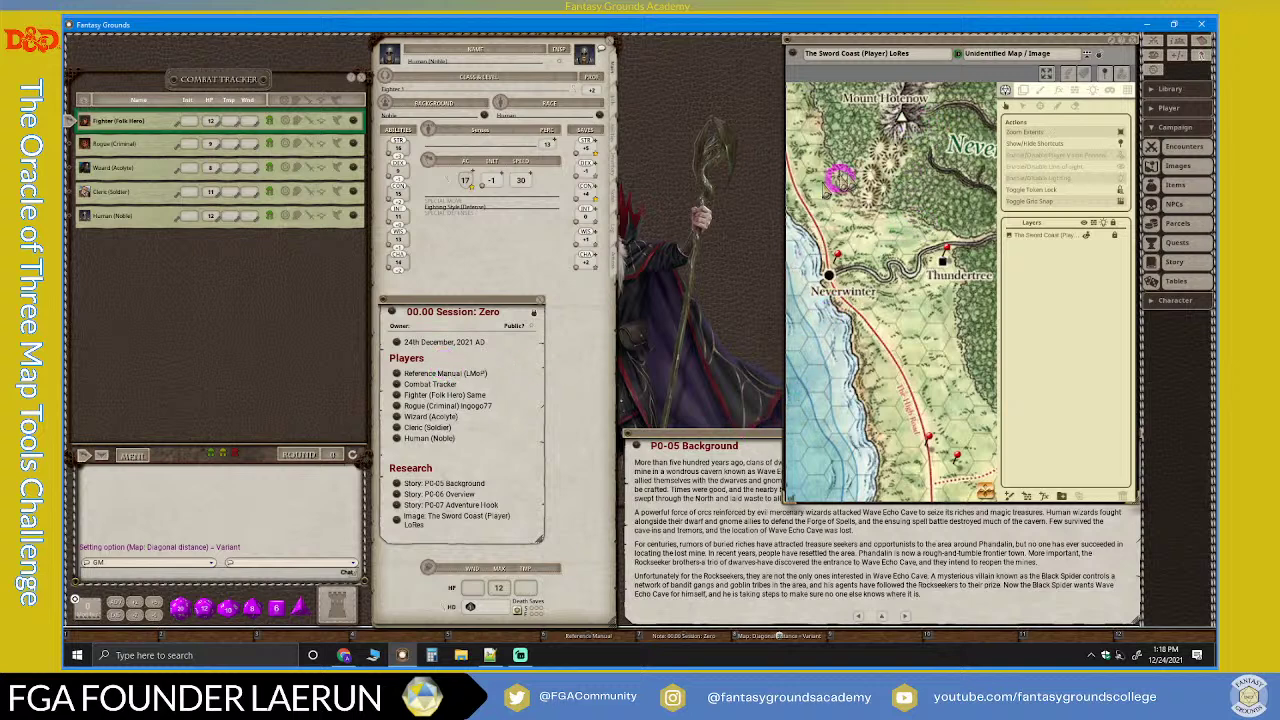
left_click(1097, 60)
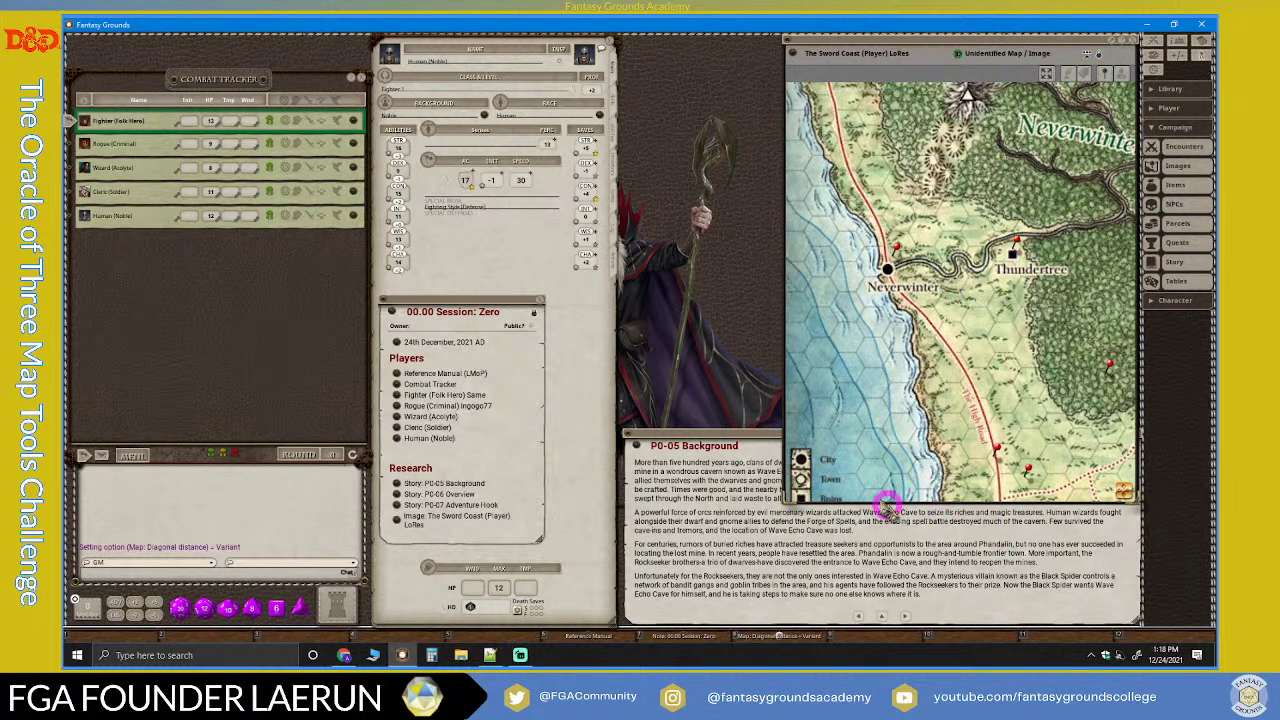
left_click(745, 432)
left_click(1000, 533)
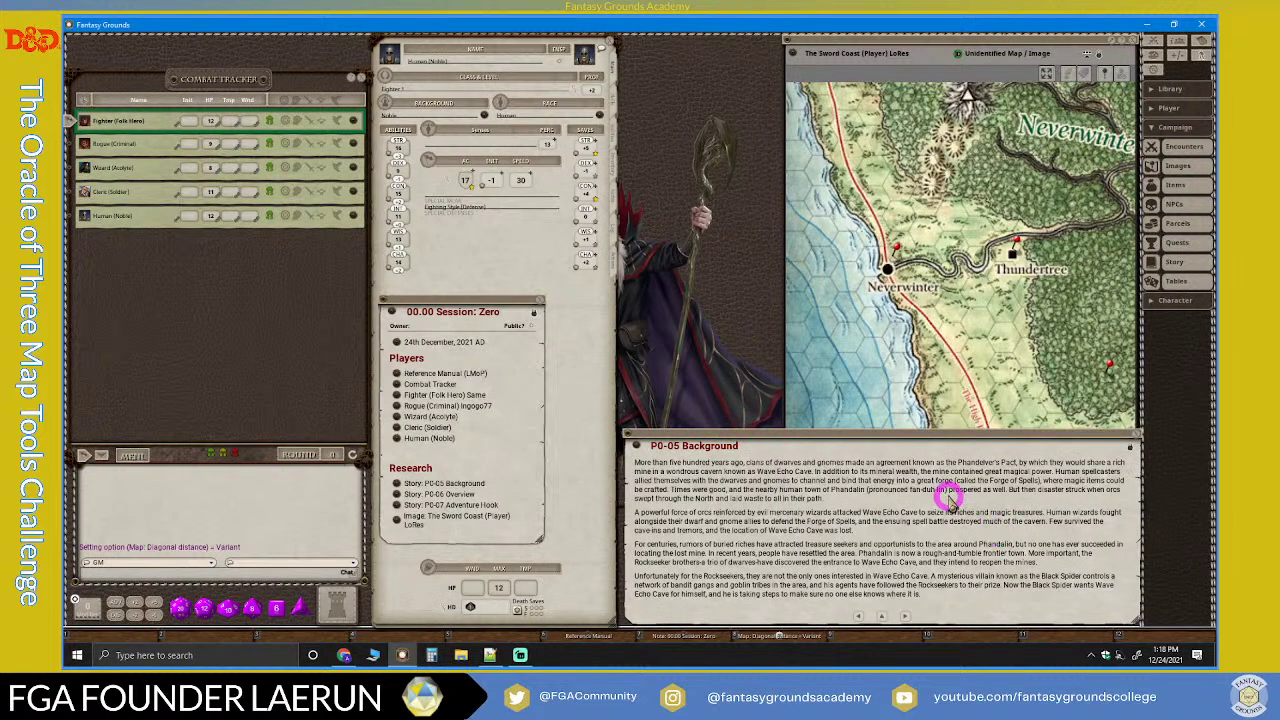
left_click(898, 40)
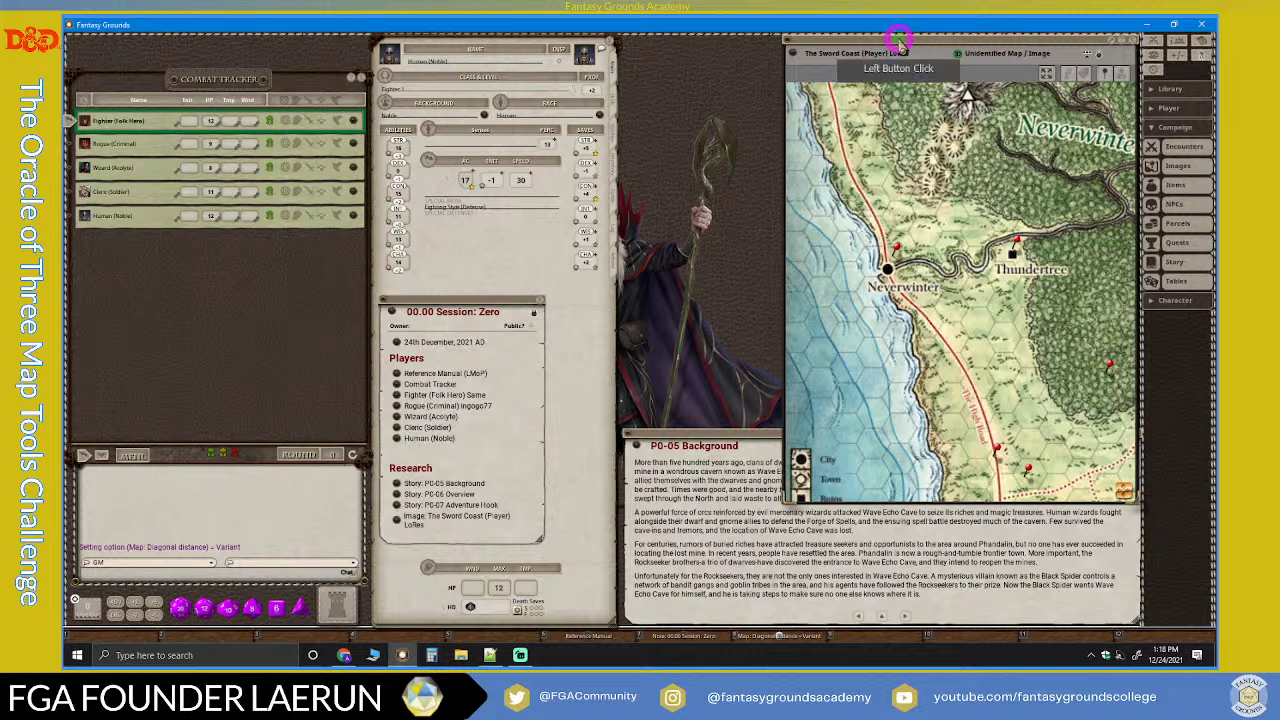
left_click(758, 432)
left_click(758, 432)
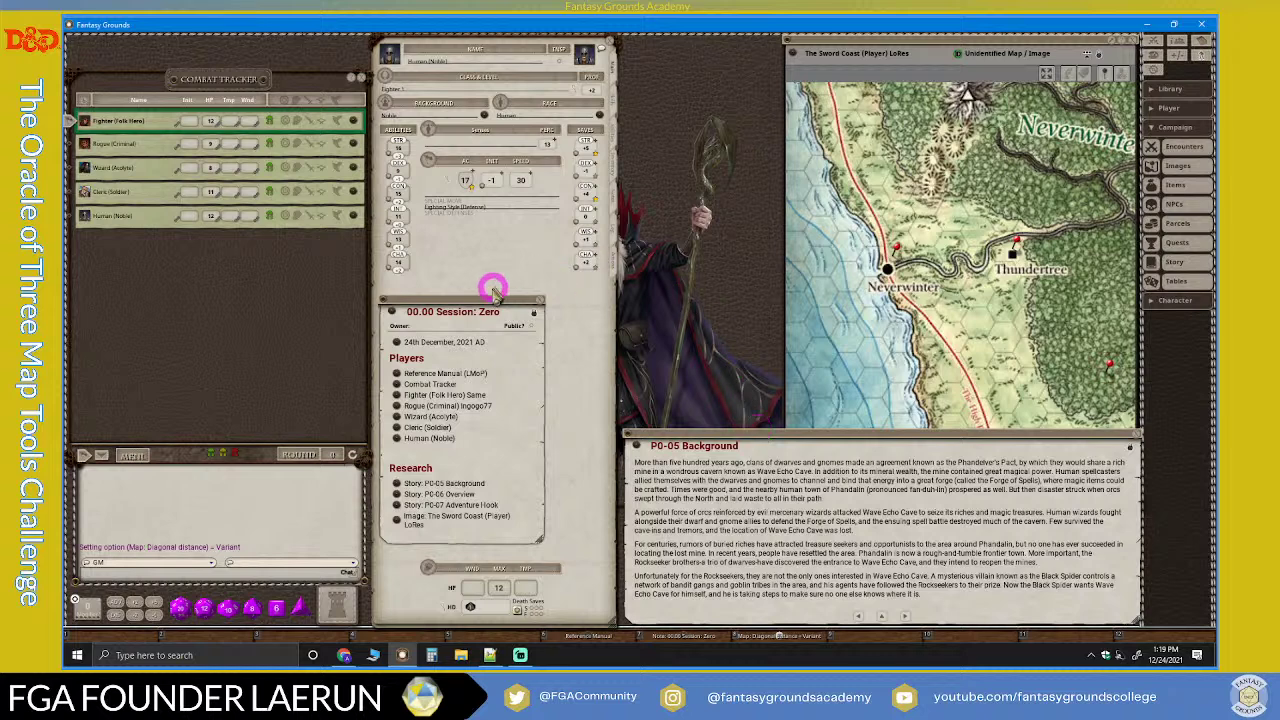
Step: Move the Session: Zero note to the top and resize it
left_click_drag(466, 298, 708, 38)
left_click_drag(712, 280, 710, 426)
left_click_drag(717, 354, 420, 290)
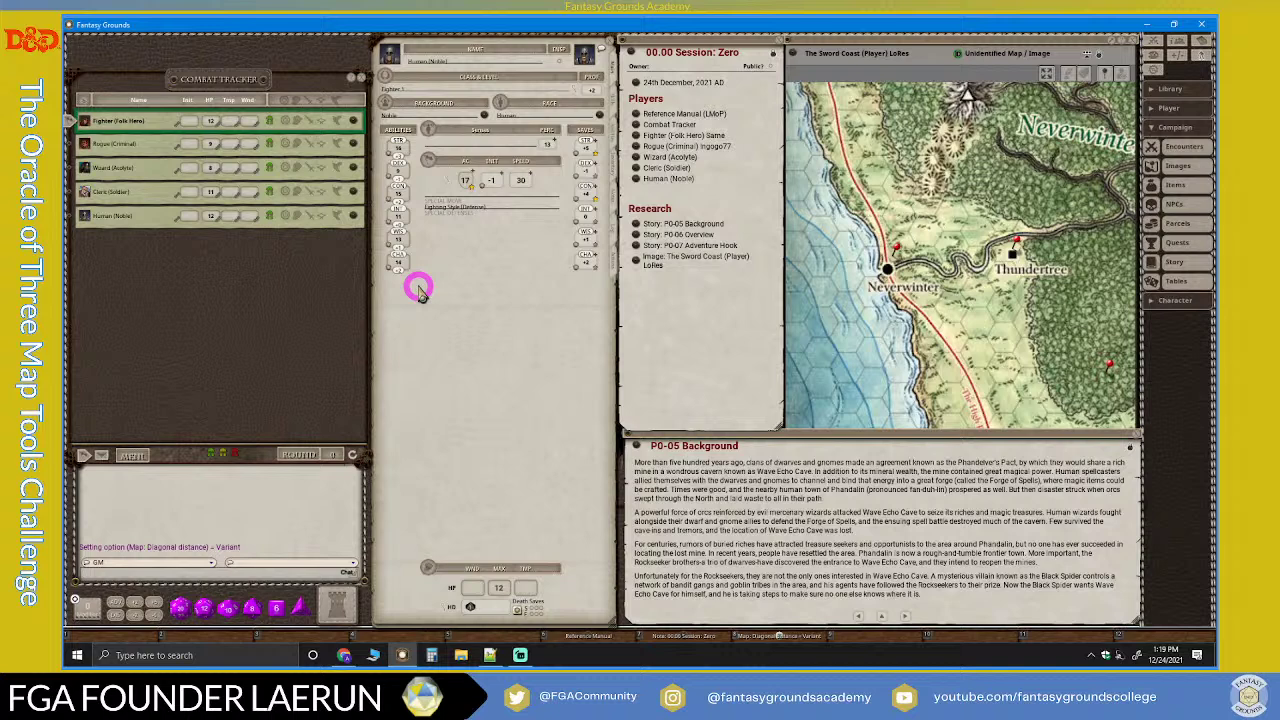
left_click(732, 222)
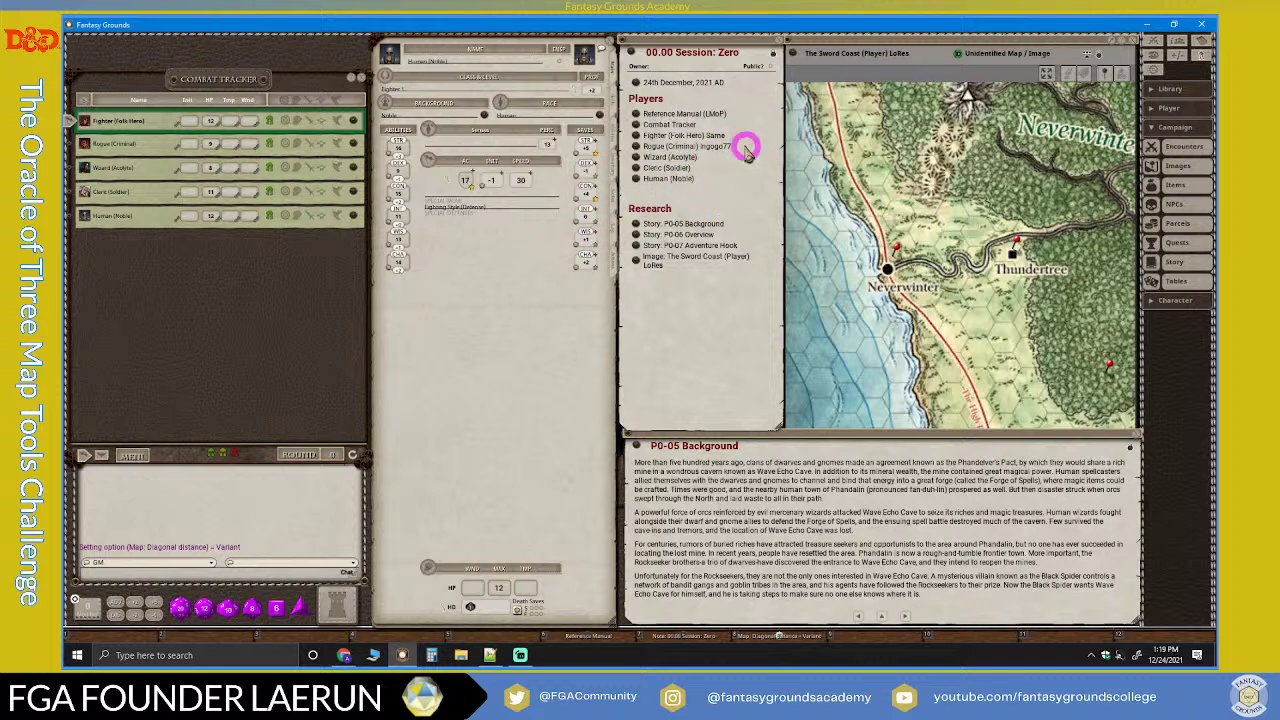
mouse_move(779, 425)
left_mouse_down()
mouse_move(768, 428)
mouse_move(780, 406)
mouse_move(773, 414)
left_mouse_up()
Step: Move the Sword Coast map window aside and close it
left_click_drag(900, 43, 903, 40)
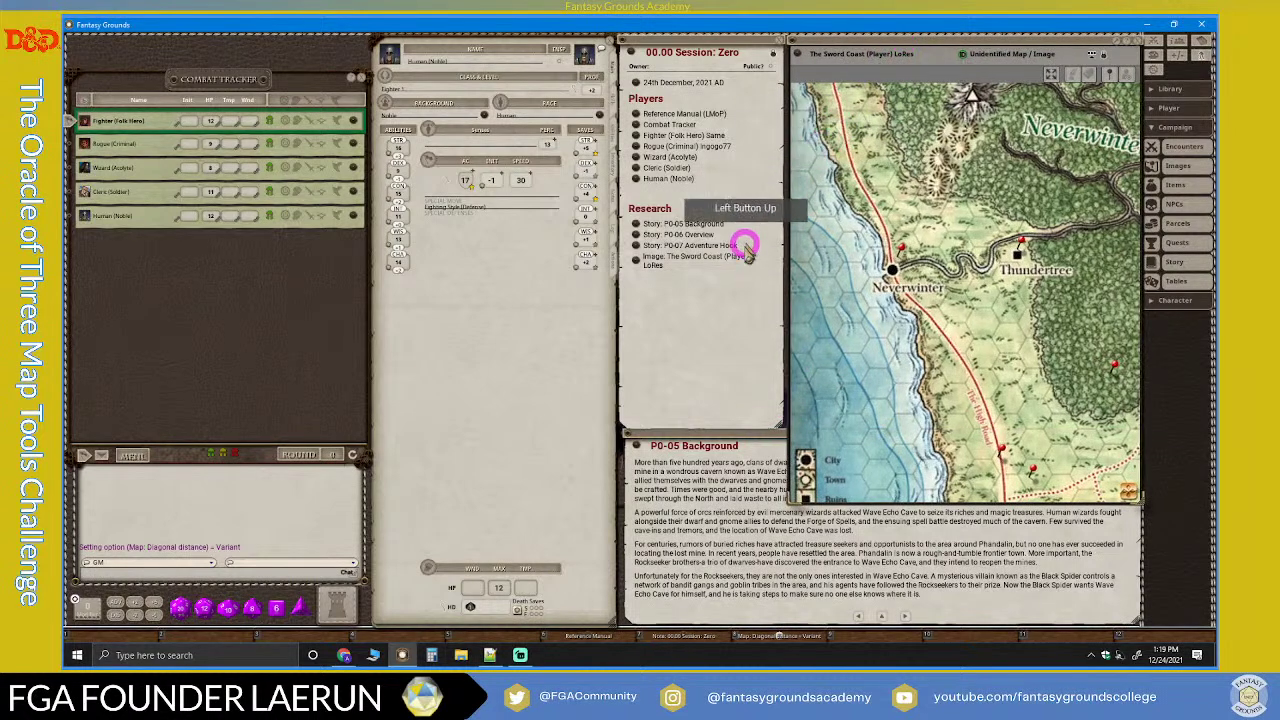
left_click(762, 288)
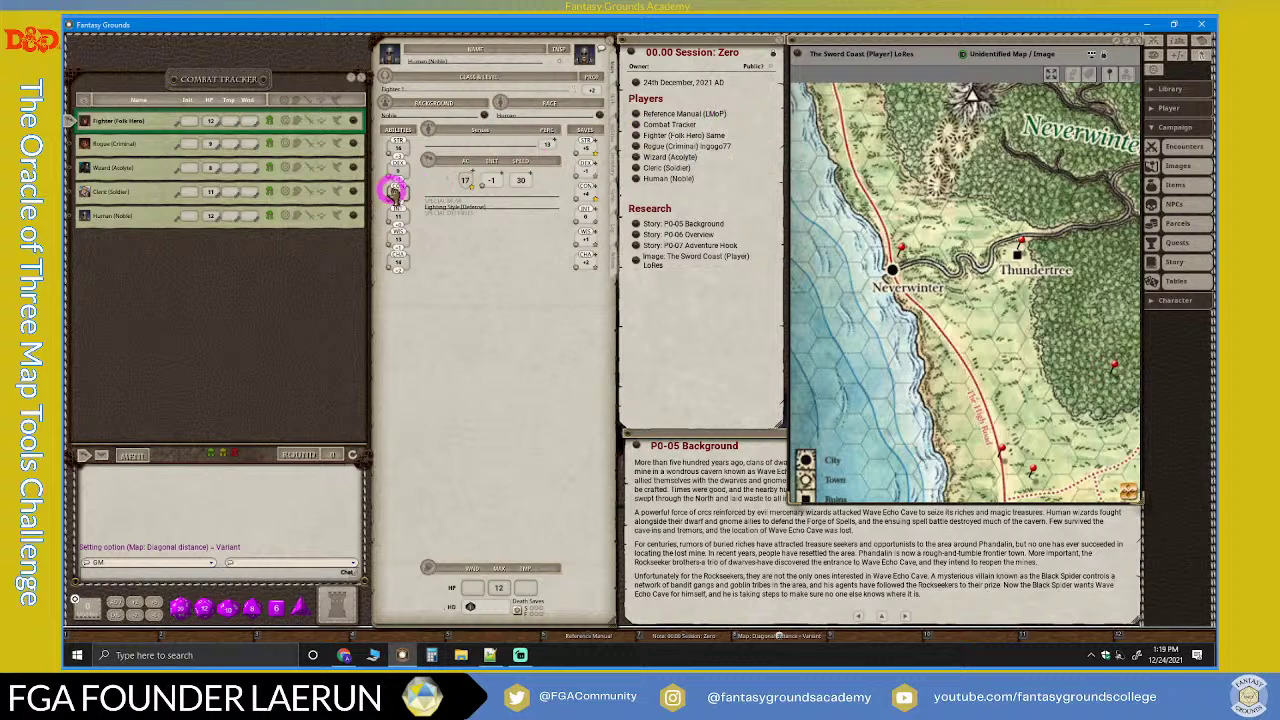
left_click_drag(957, 45, 468, 152)
left_click(650, 157)
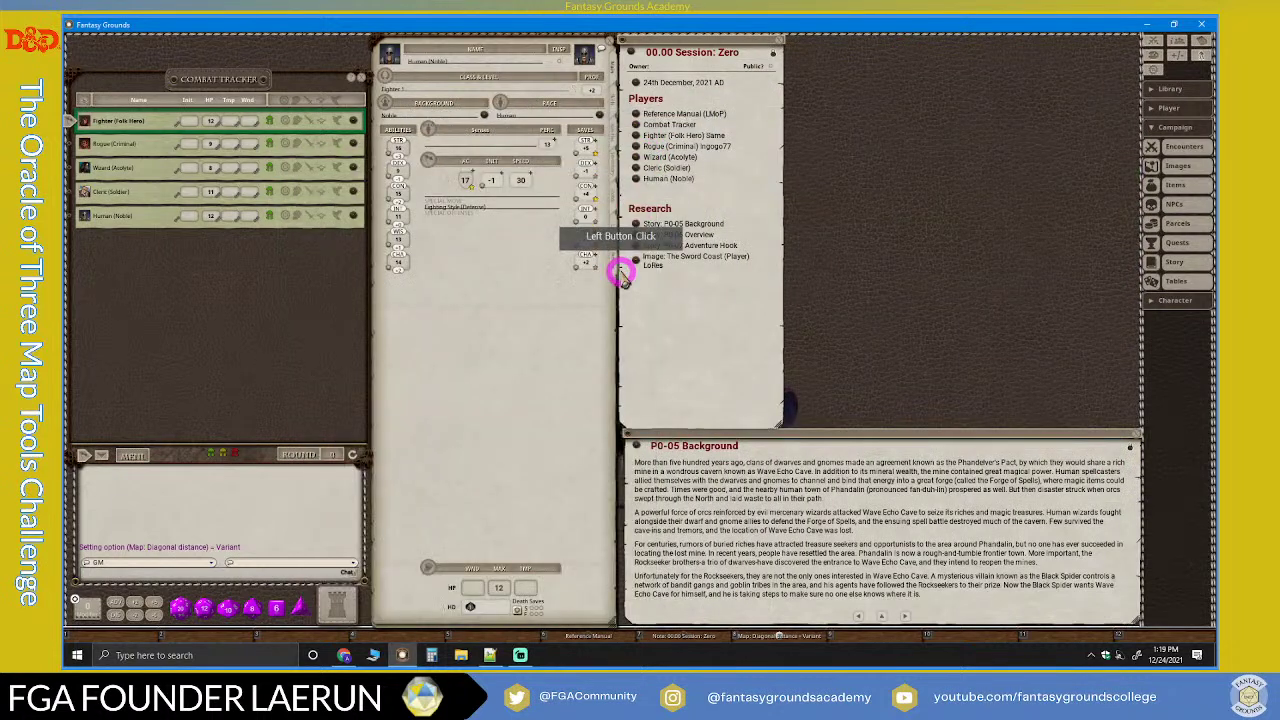
Step: Reopen The Sword Coast (Player) LoRes map, place it in the upper right and zoom in
left_click(636, 260)
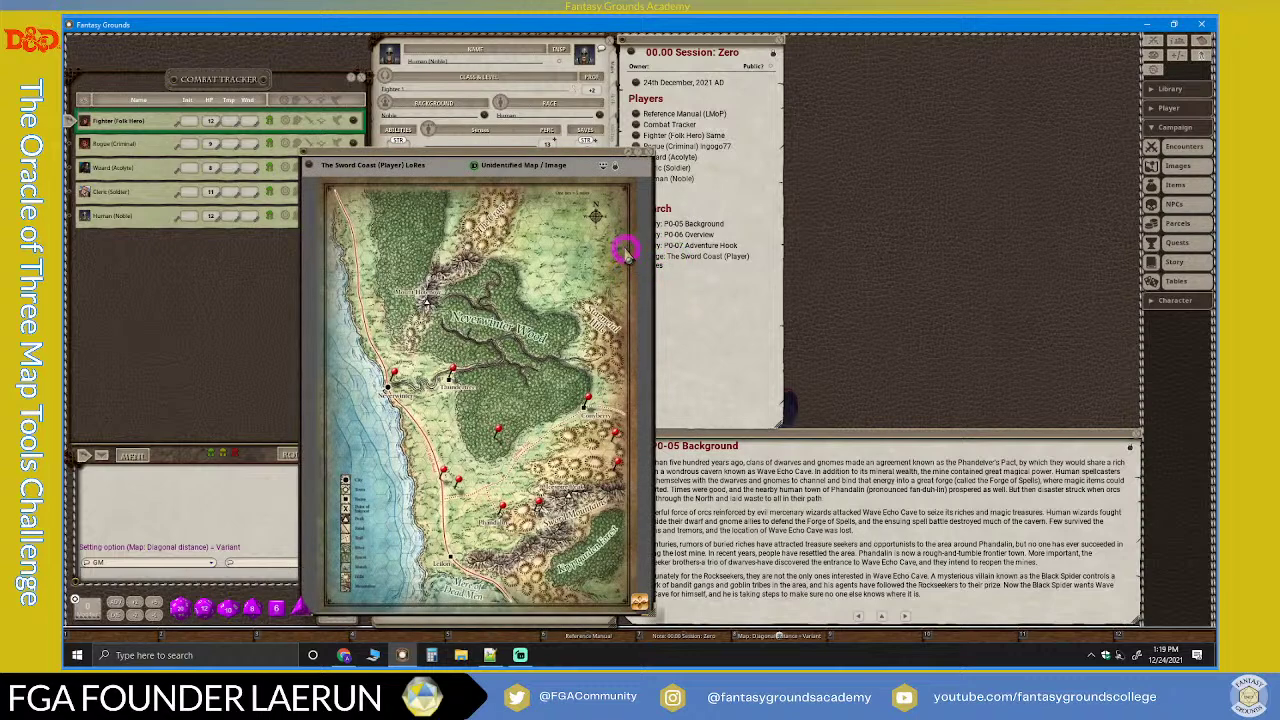
left_click_drag(493, 163, 976, 45)
scroll(977, 225, "up", 1)
scroll(977, 225, "up", 1)
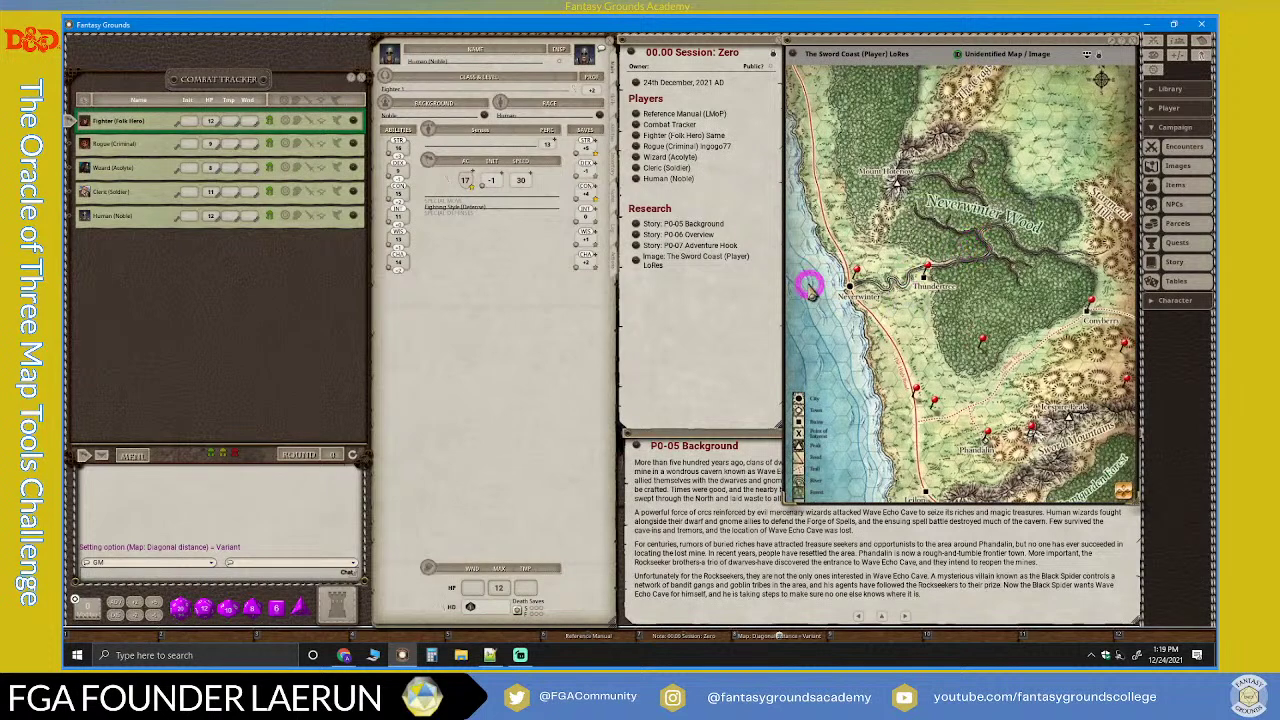
left_click(721, 439)
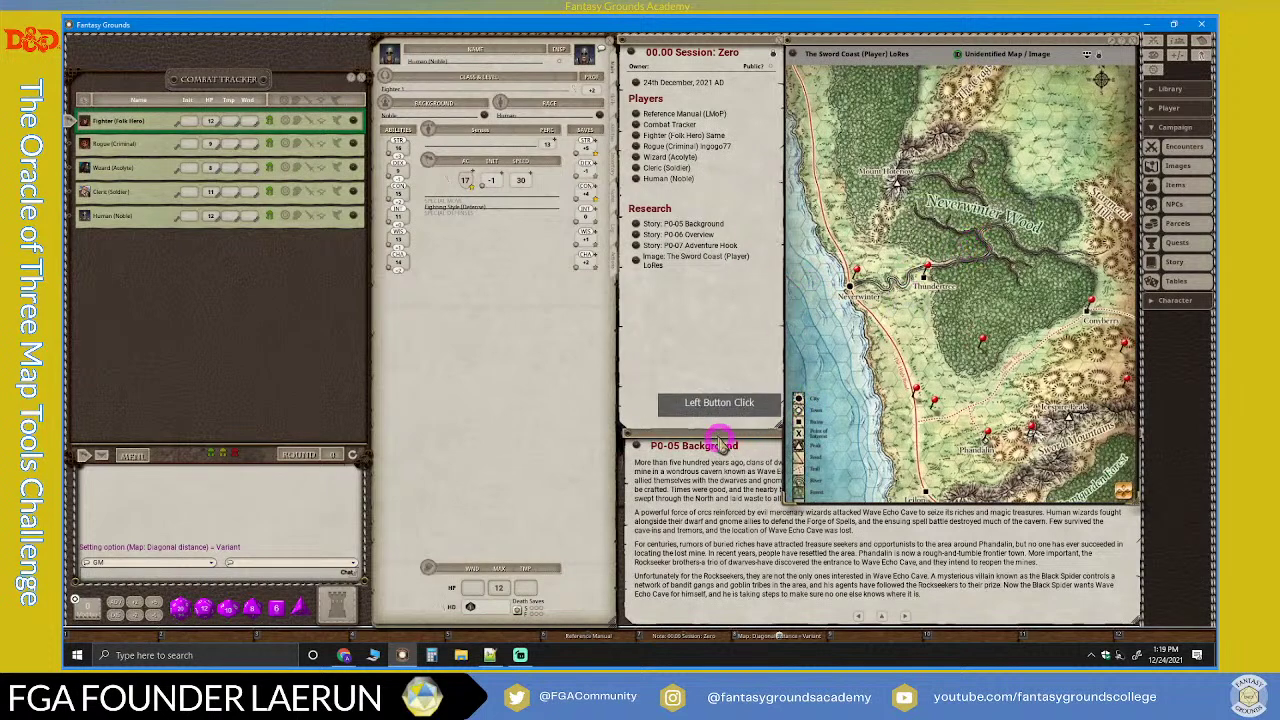
left_click(637, 241)
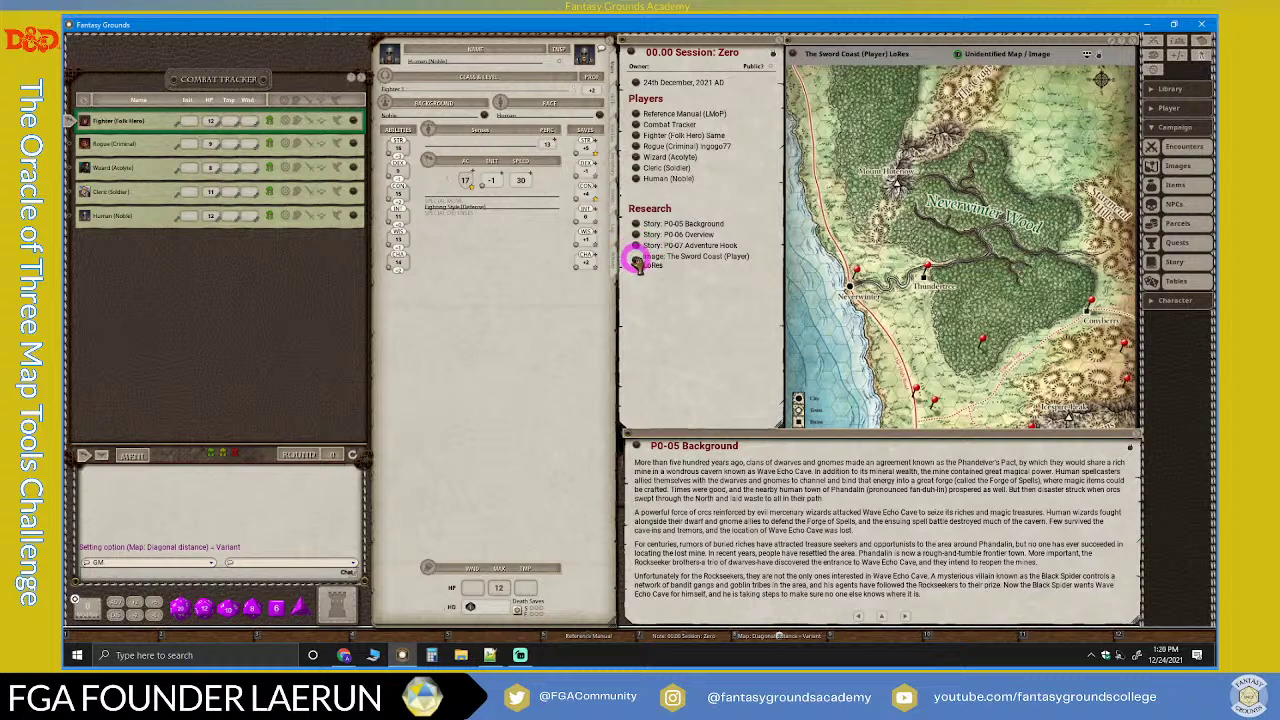
Step: Open and close the P0-07 Adventure Hook story, then bring P0-05 Background forward
left_click(637, 260)
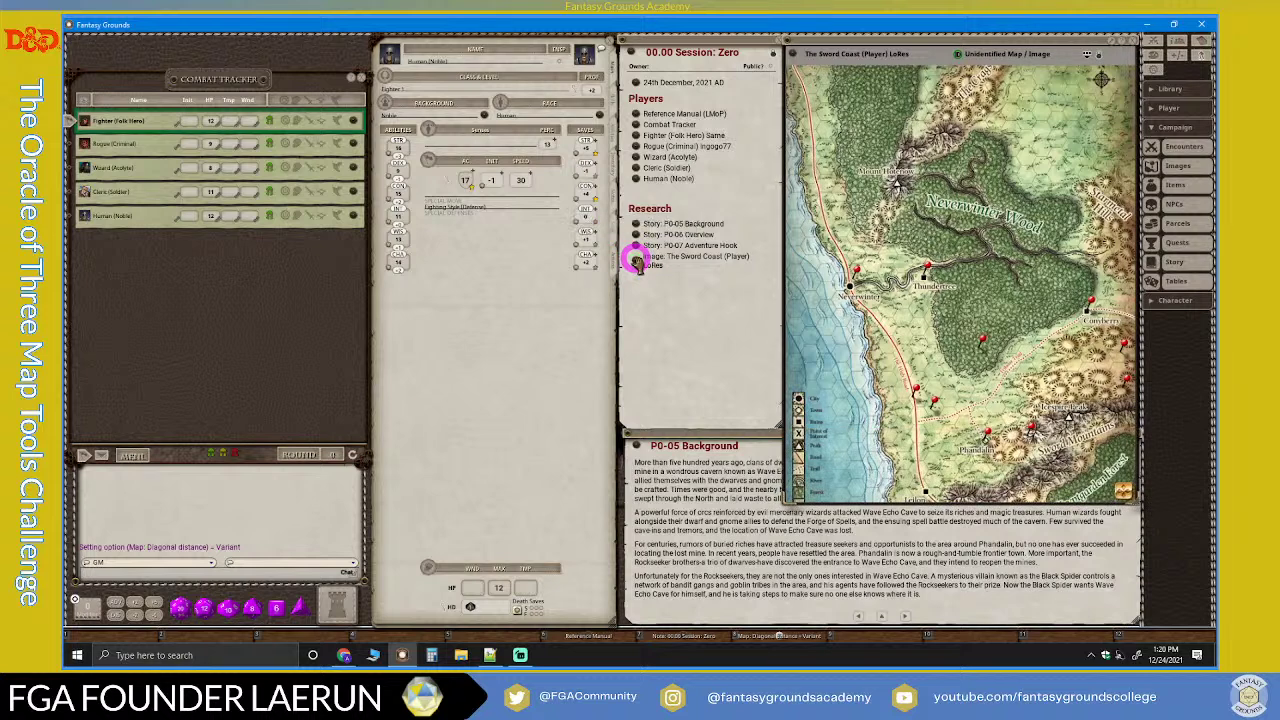
left_click(636, 245)
left_click(717, 200)
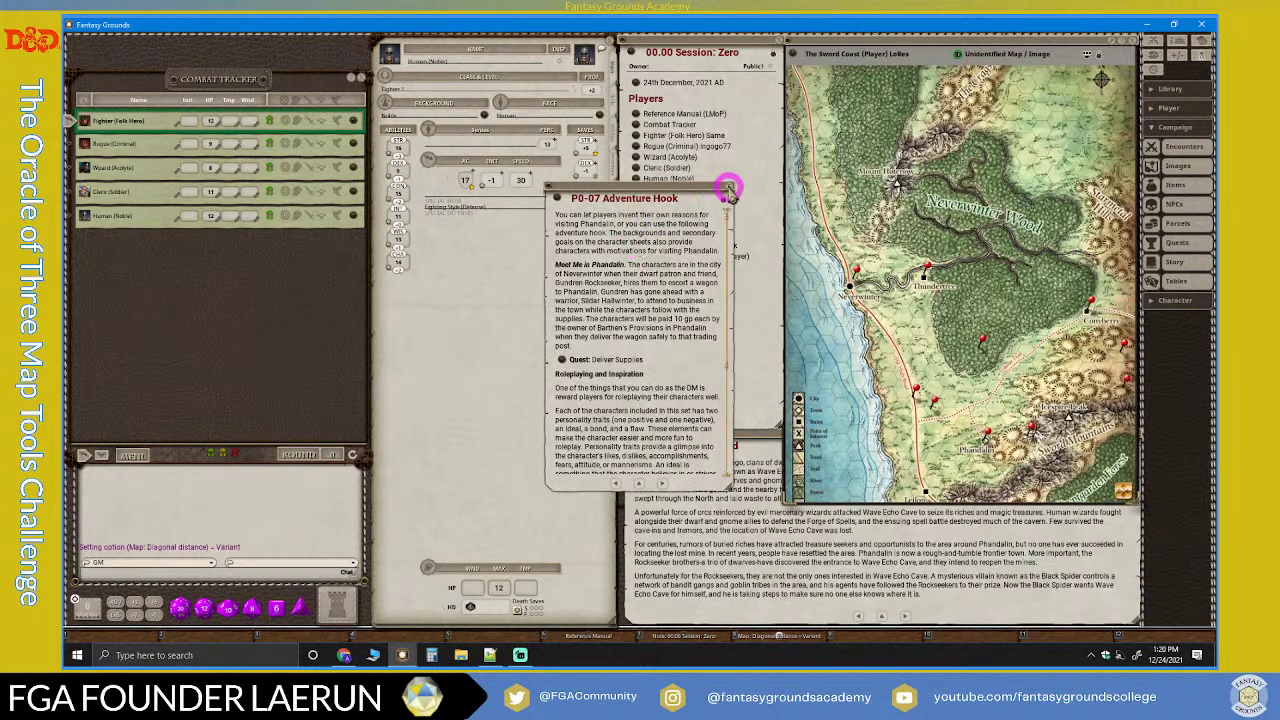
left_click(719, 199)
left_click(741, 470)
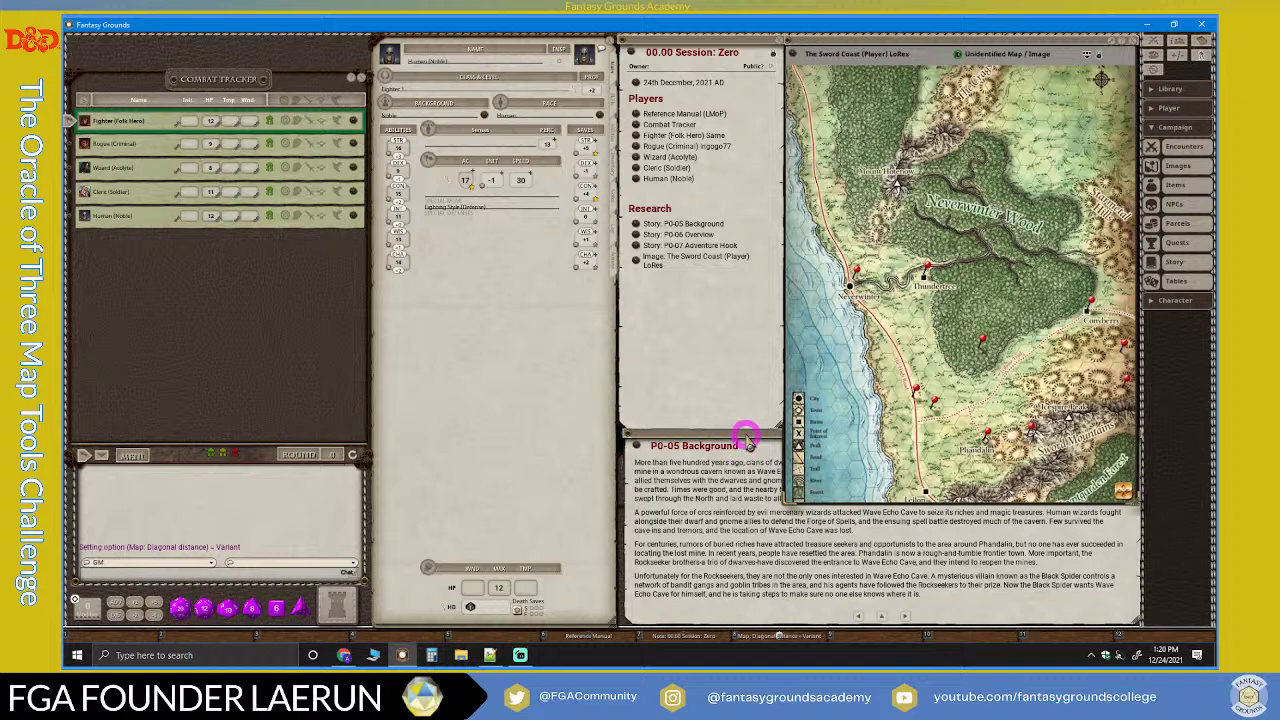
left_click(743, 438)
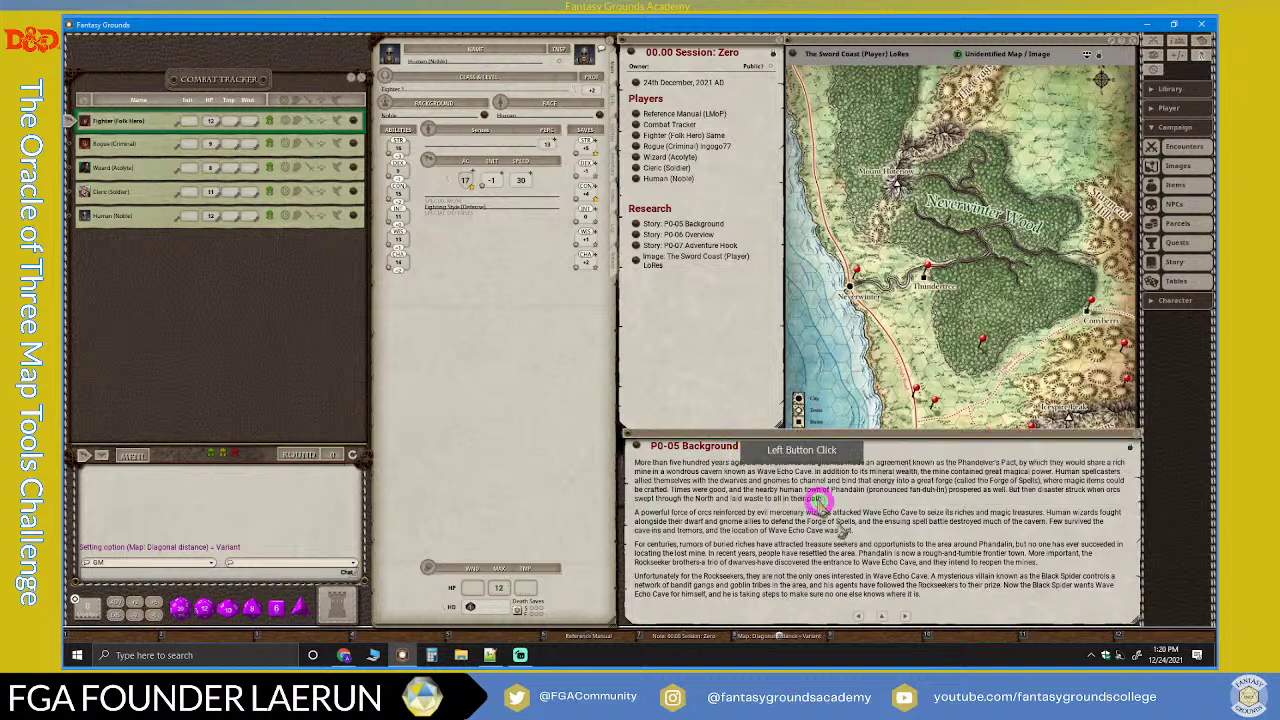
Step: Page the story through P0-10 Appendix A and back, then revisit Overview, Adventure Hook and Background
left_click(905, 616)
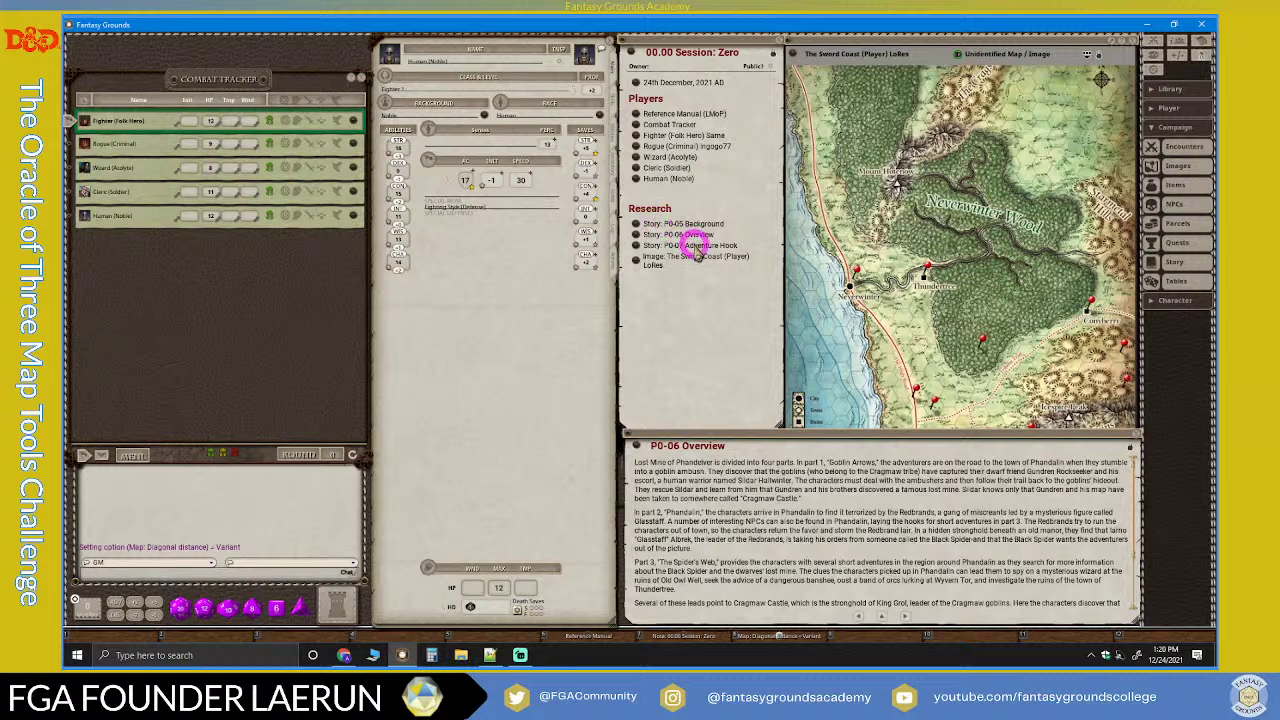
left_click(905, 616)
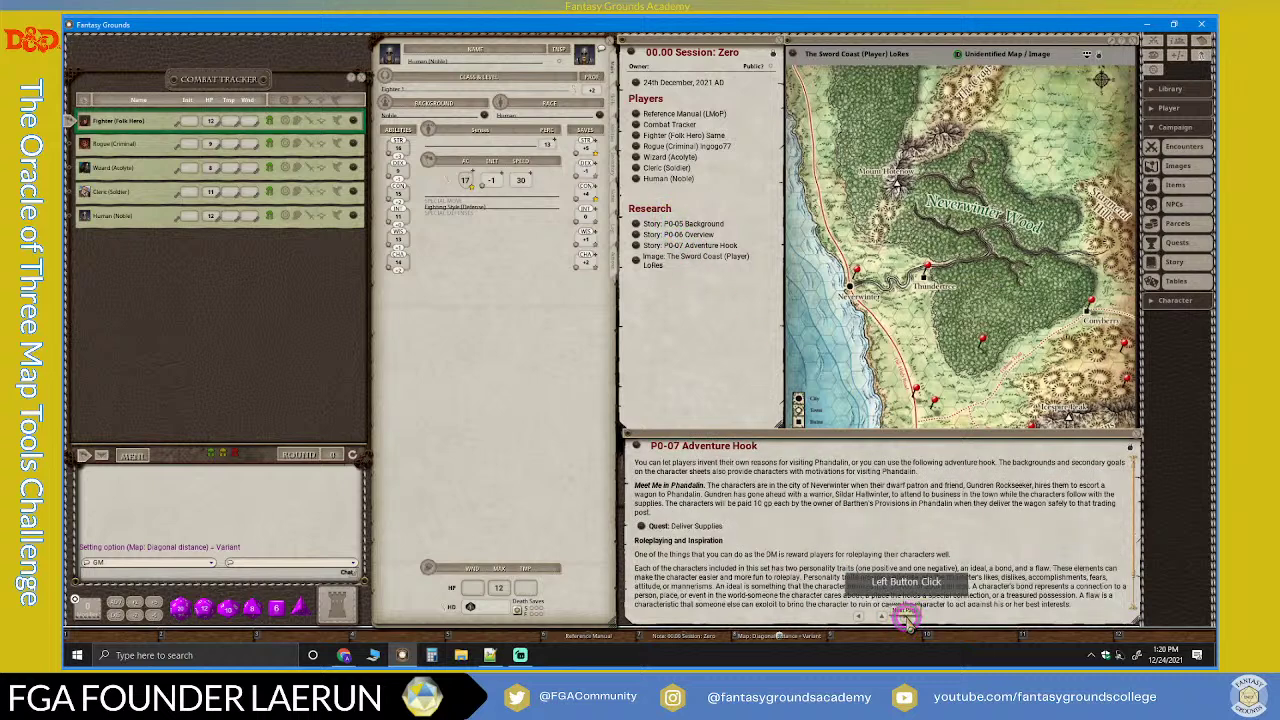
left_click(905, 616)
left_click(905, 616)
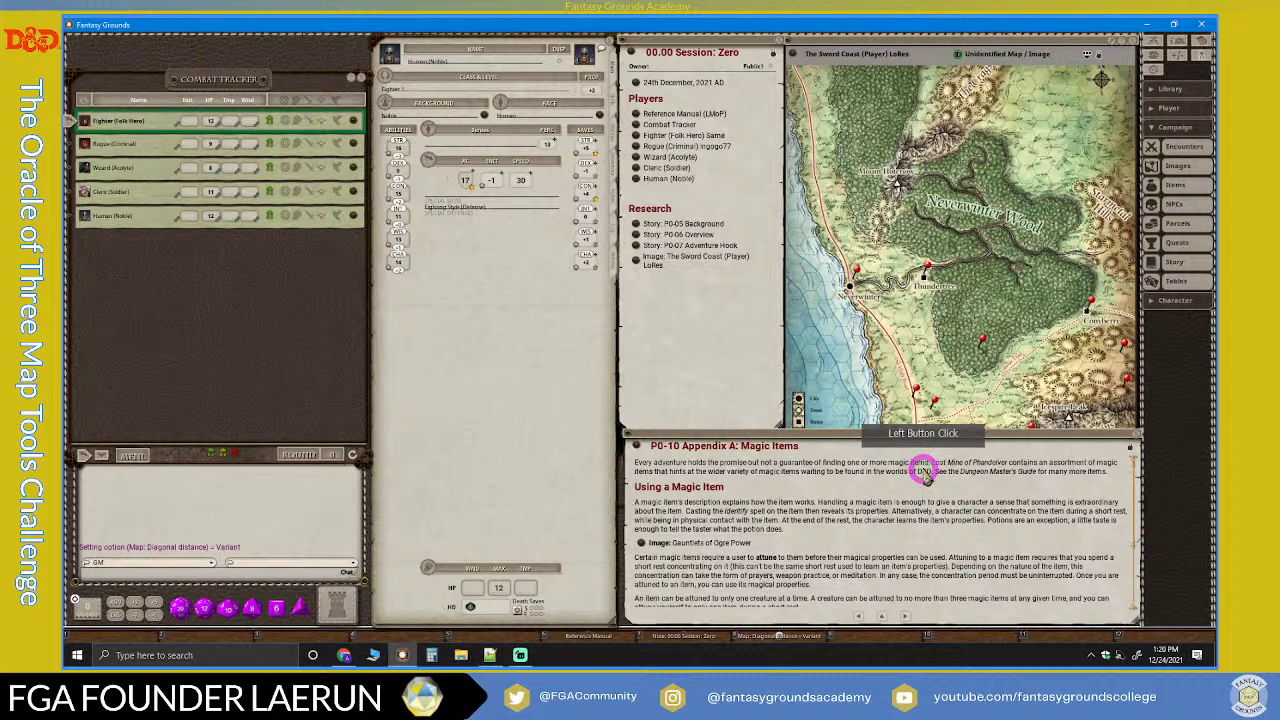
left_click(859, 616)
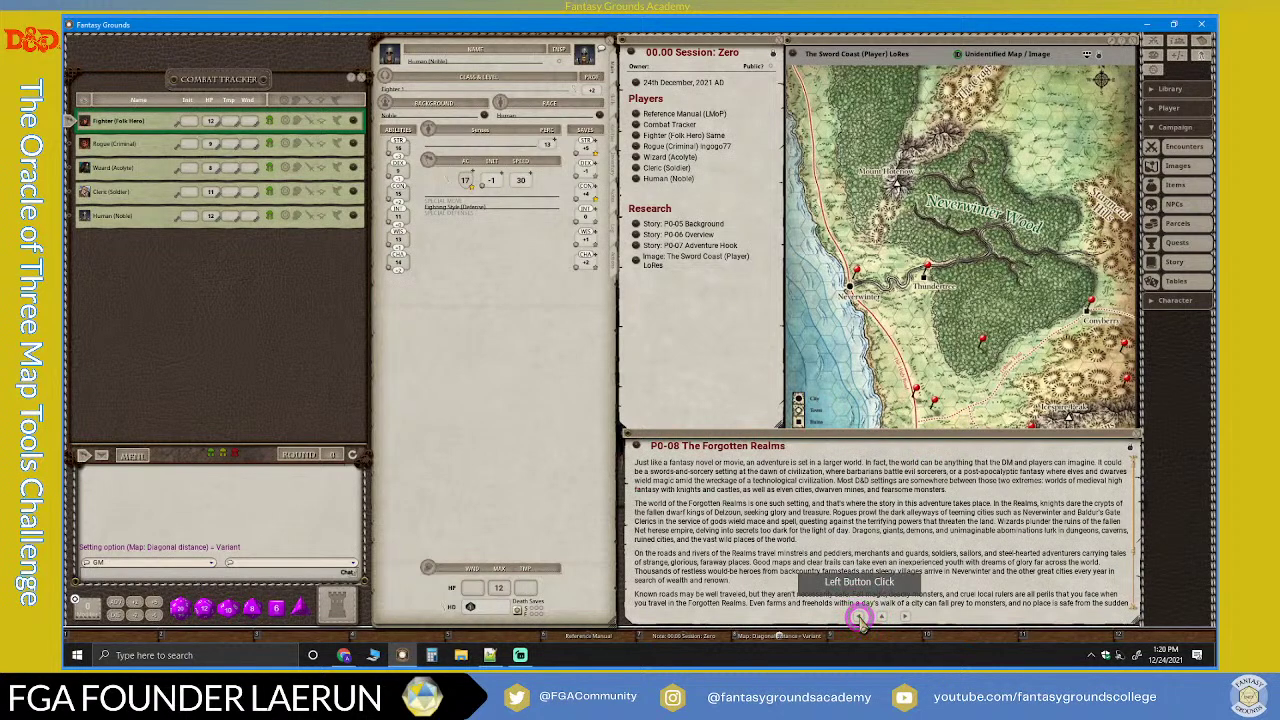
left_click(859, 616)
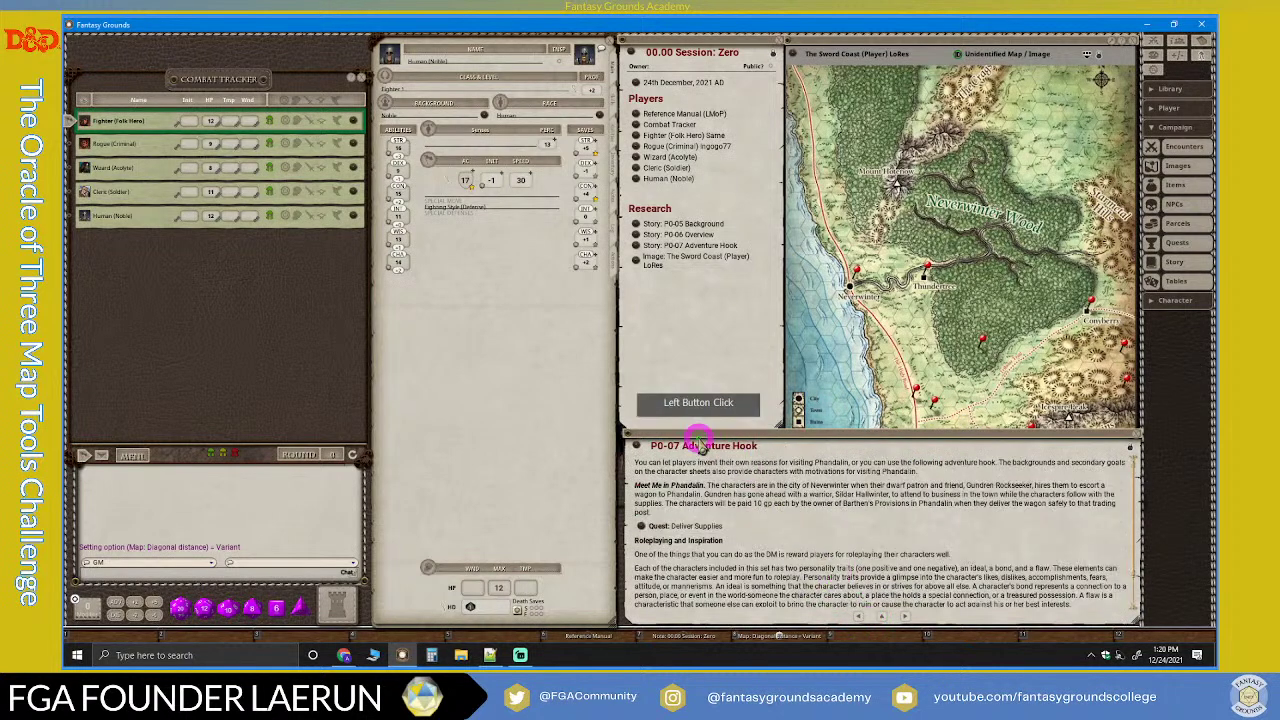
left_click(636, 234)
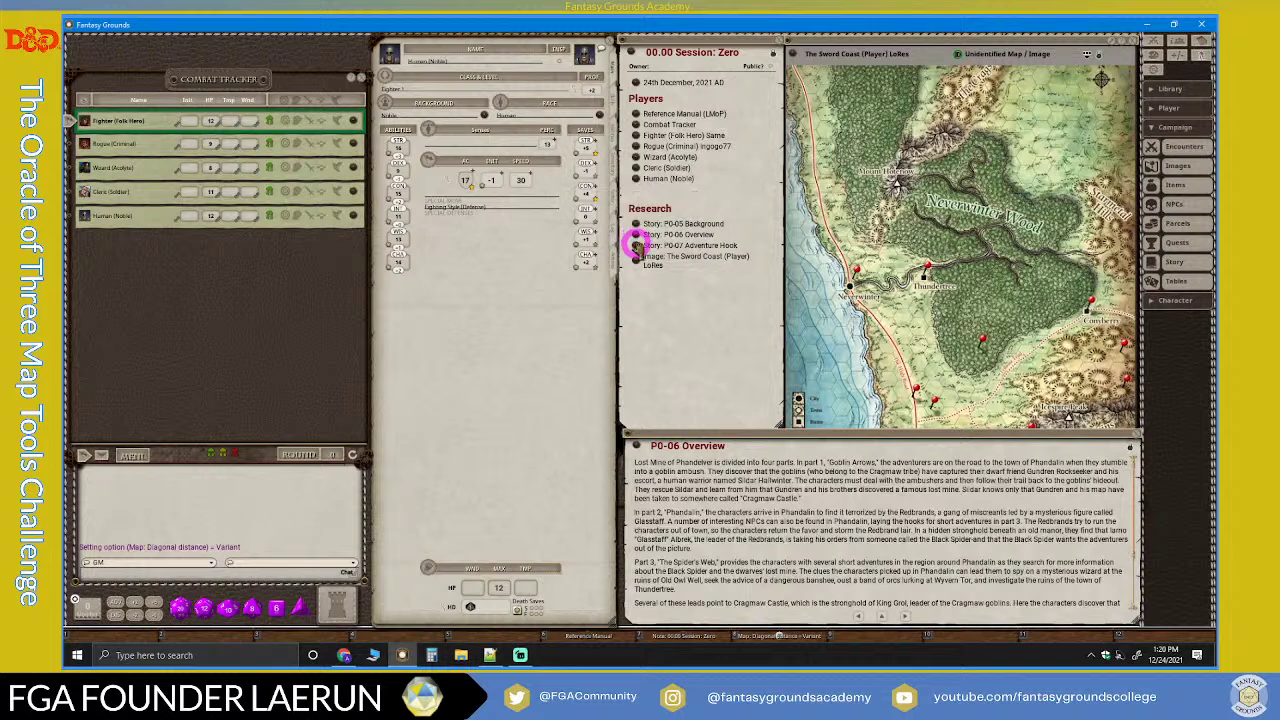
left_click(636, 245)
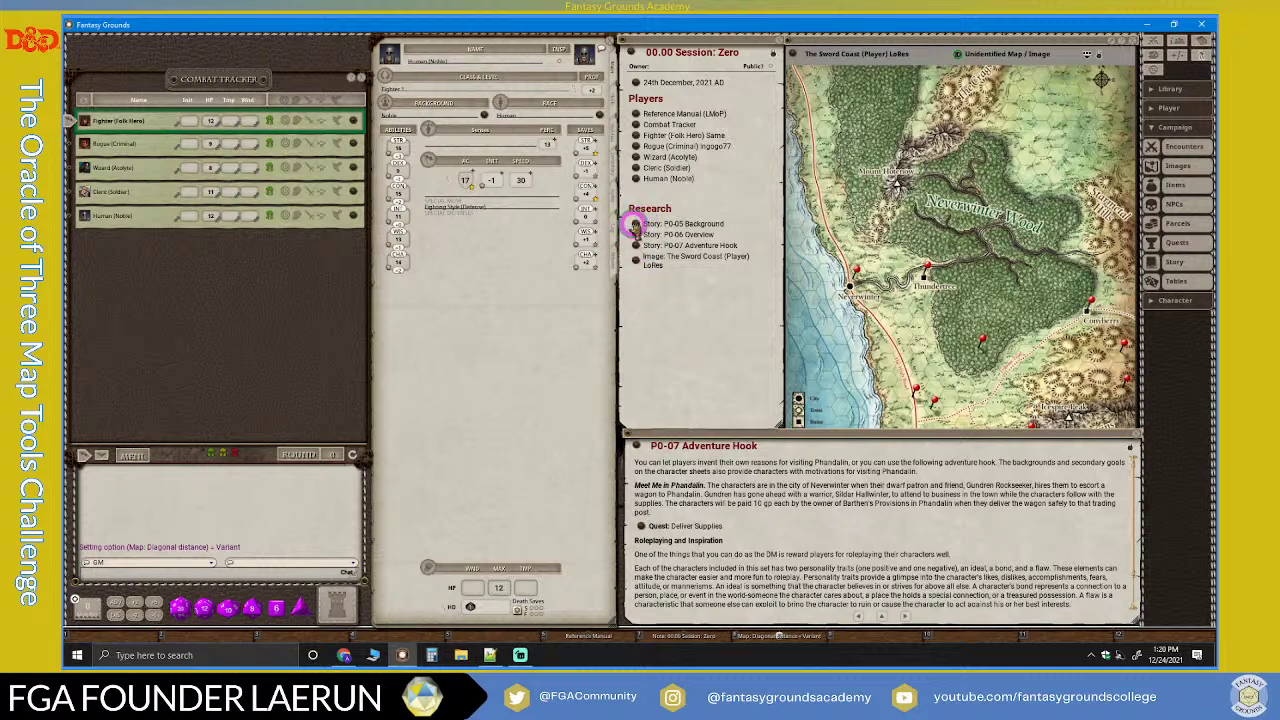
left_click(634, 225)
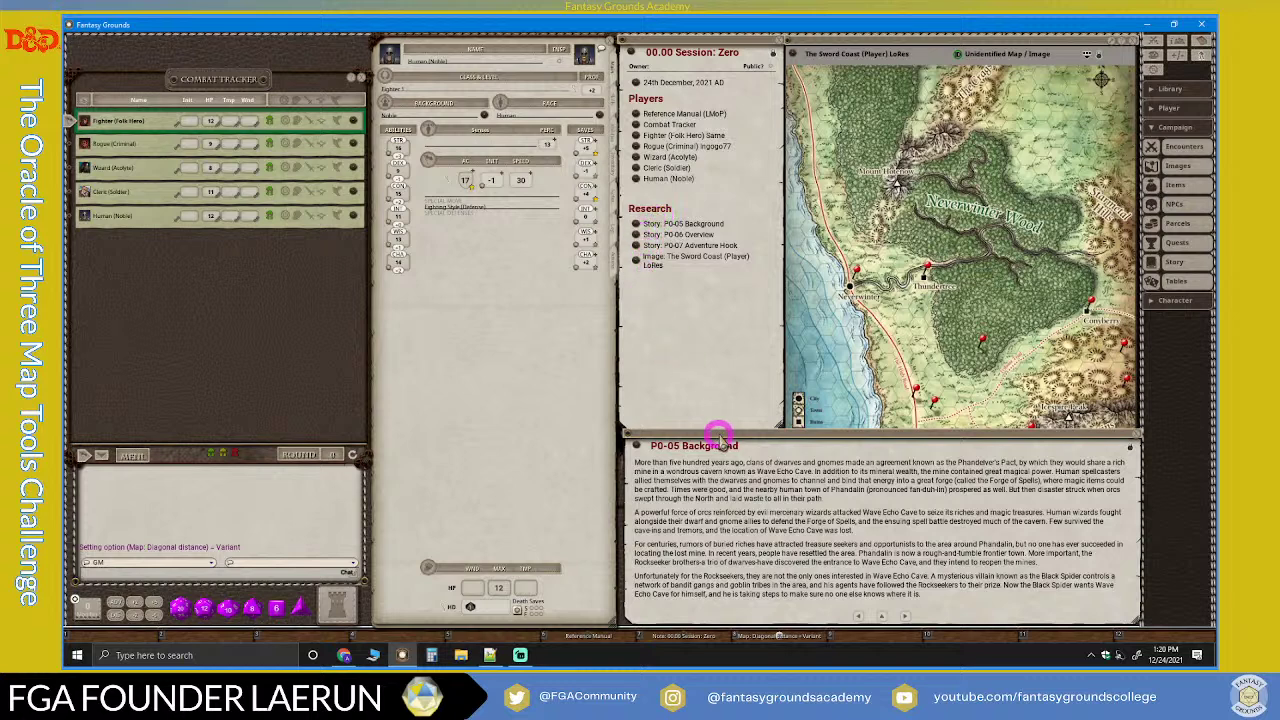
Step: Page ahead to P0-11 Appendix B: Monsters, then jump back to P0-05 Background
left_click(904, 615)
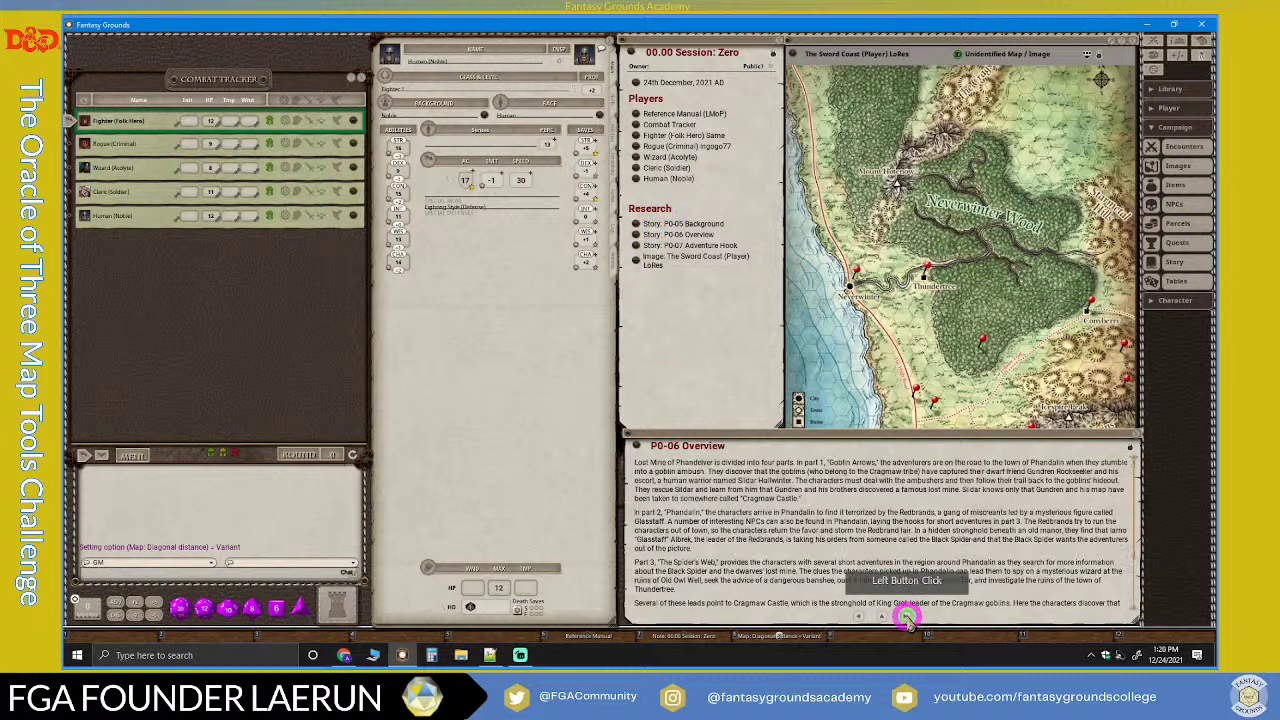
left_click(904, 615)
left_click(906, 616)
left_click(906, 616)
left_click(906, 616)
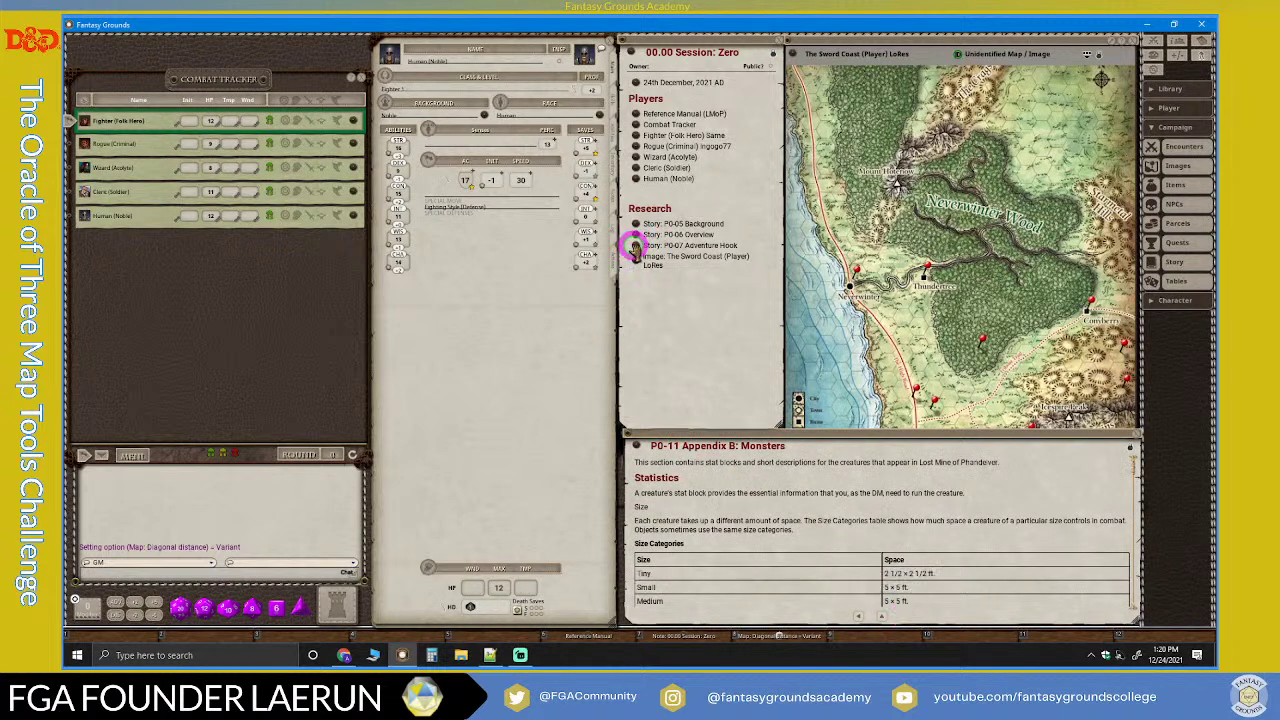
left_click(634, 246)
left_click(635, 234)
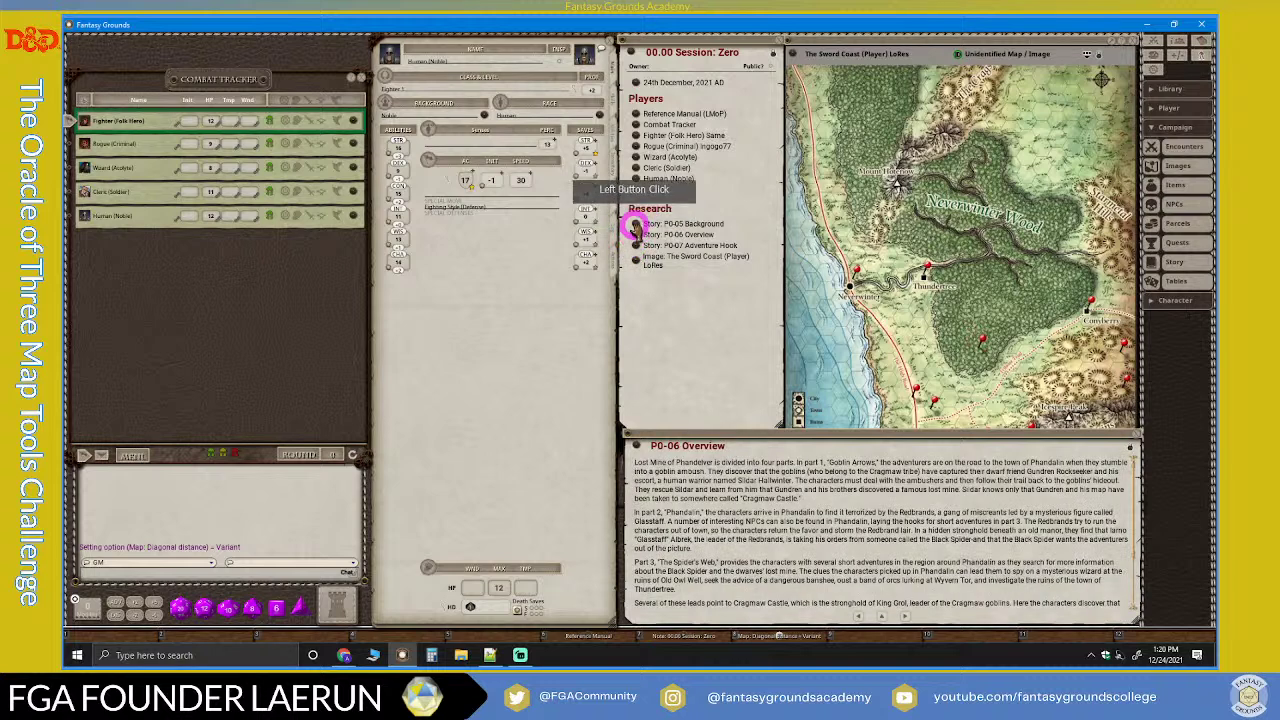
left_click(634, 223)
left_click(782, 484)
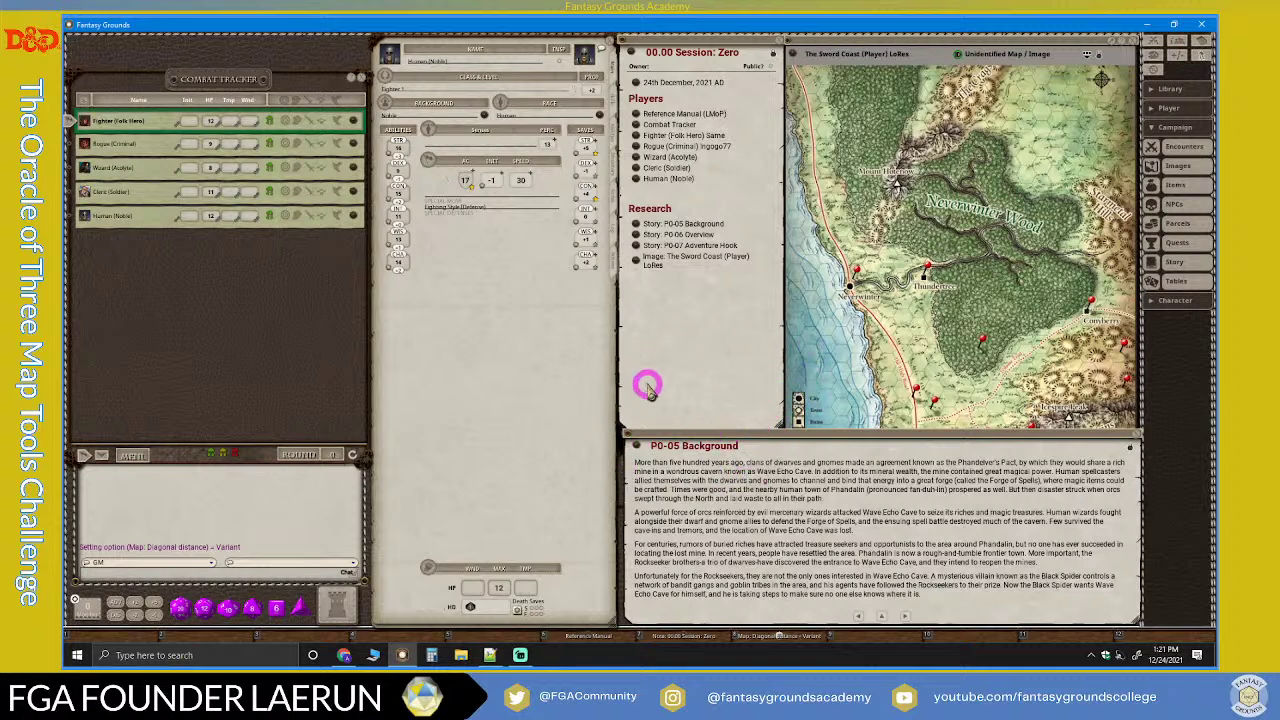
Step: Place the Fighter's token near the coast on the Sword Coast map, leaving P0-05 Background in front
left_click(856, 347)
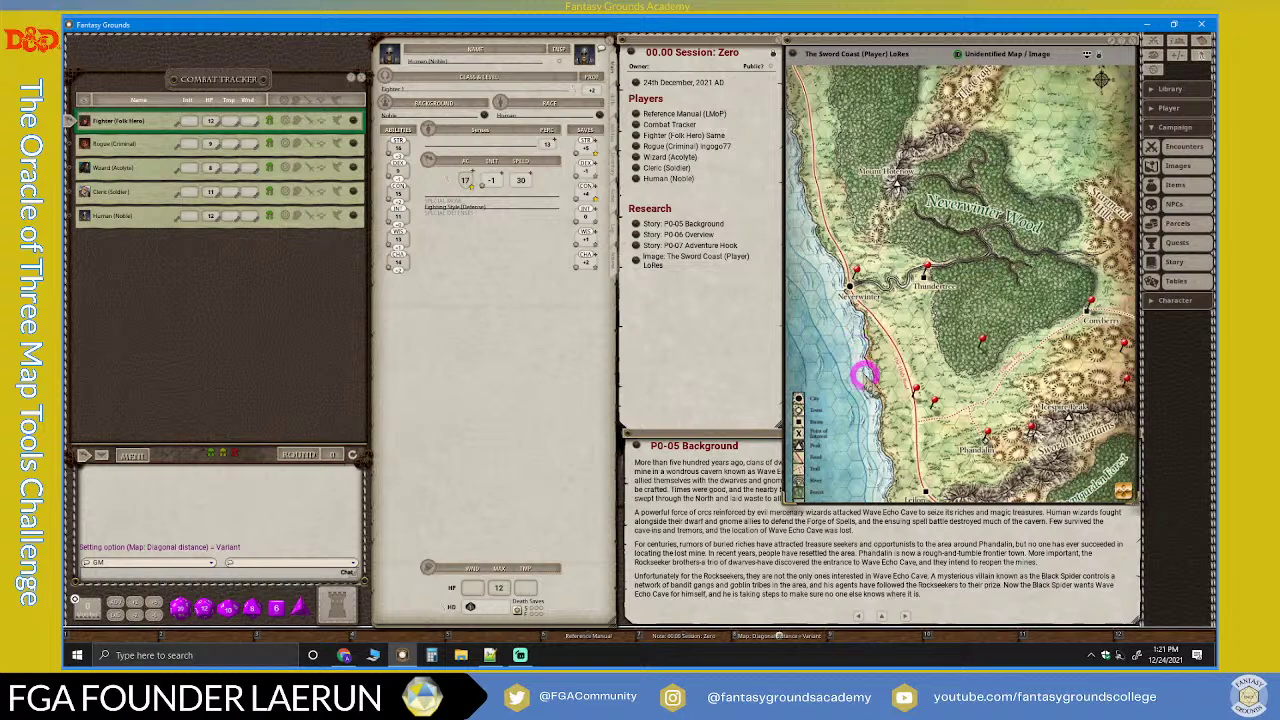
scroll(922, 397, "up", 2)
scroll(922, 397, "down", 1)
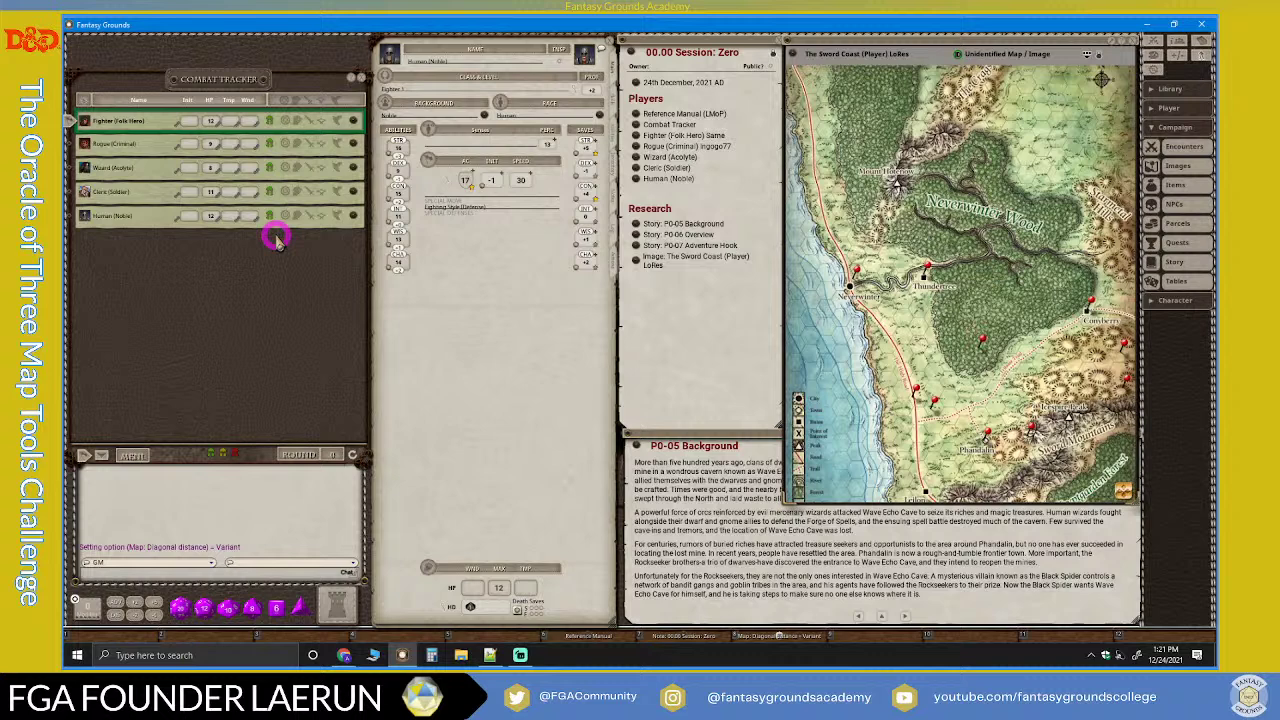
left_click(68, 122)
left_click_drag(68, 122, 503, 207)
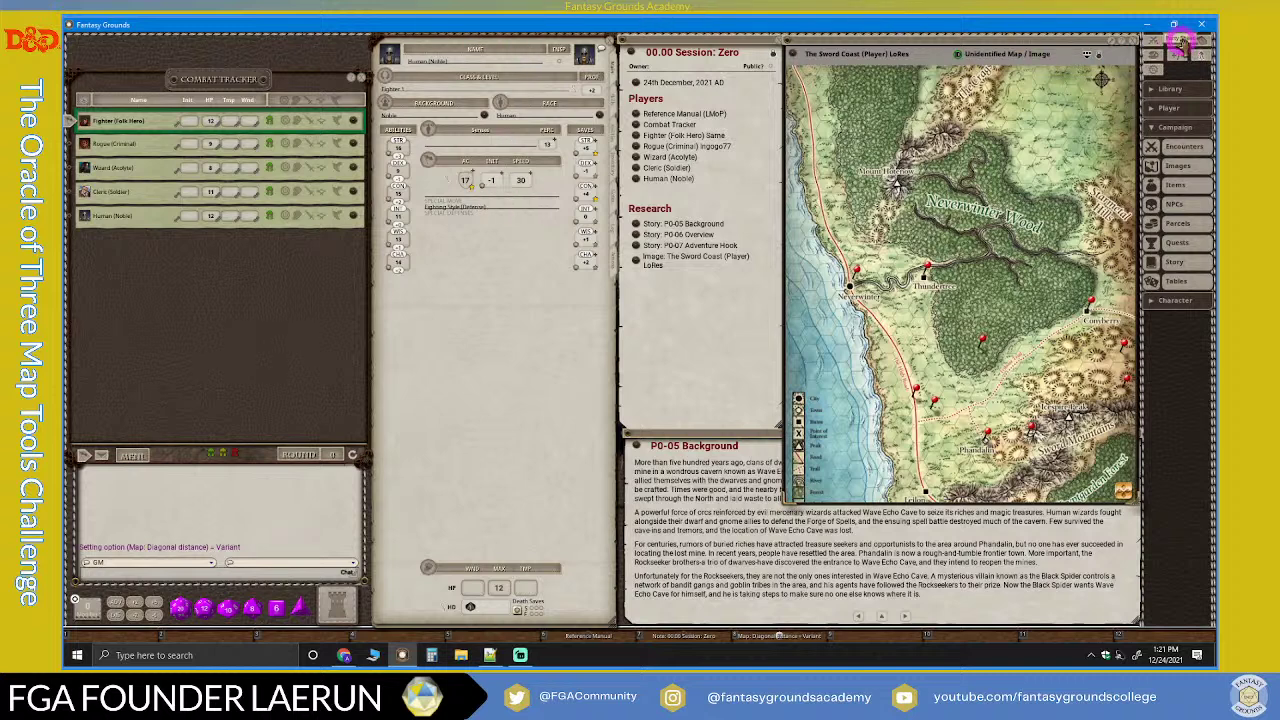
left_click(710, 340)
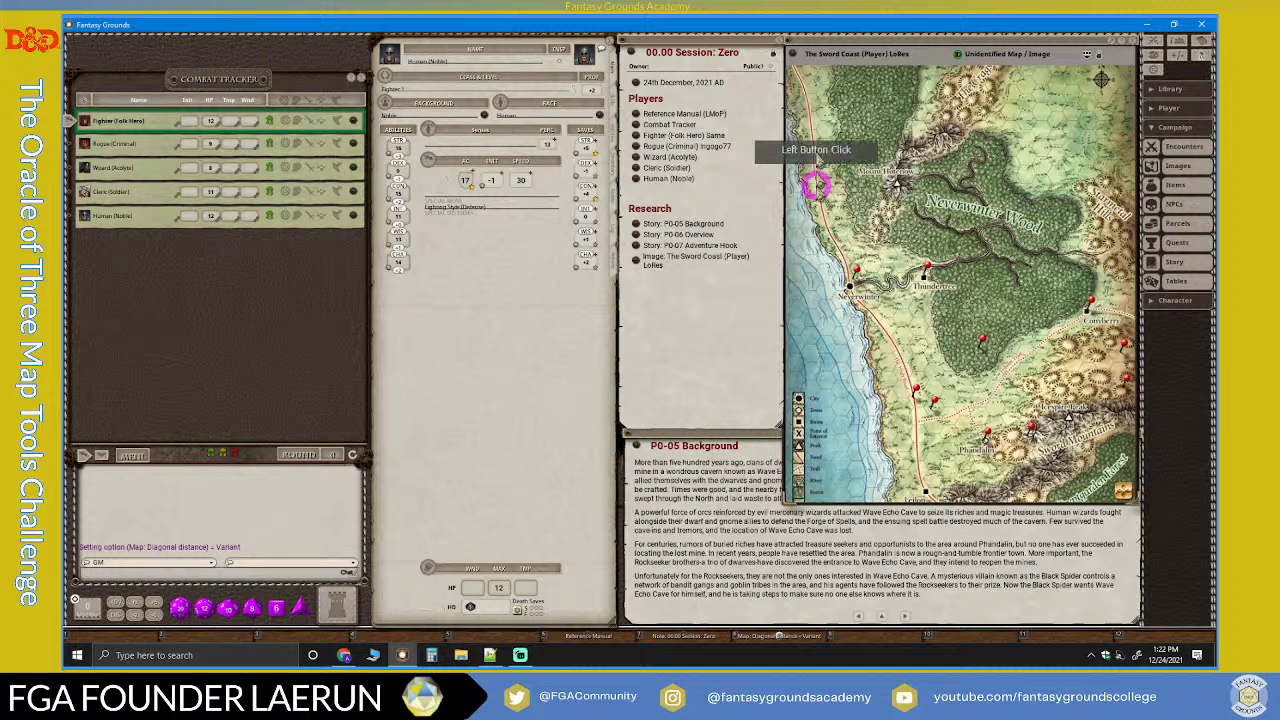
left_click(858, 42)
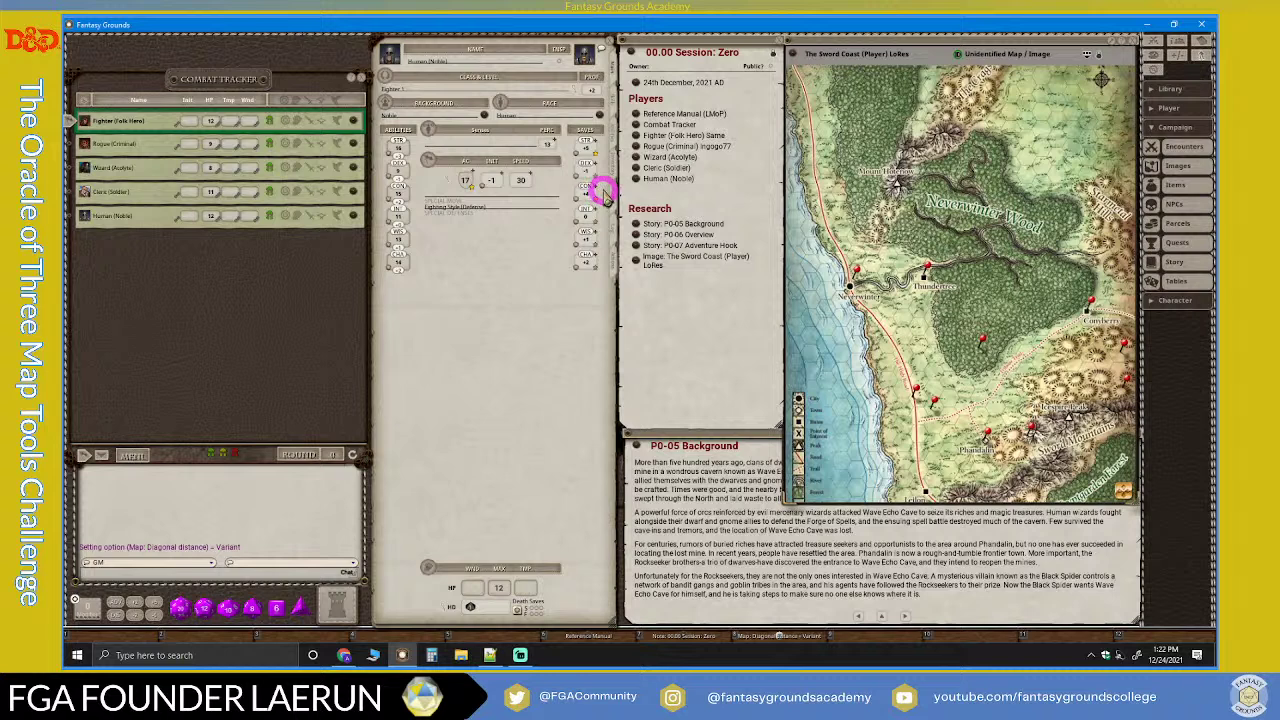
left_click(737, 443)
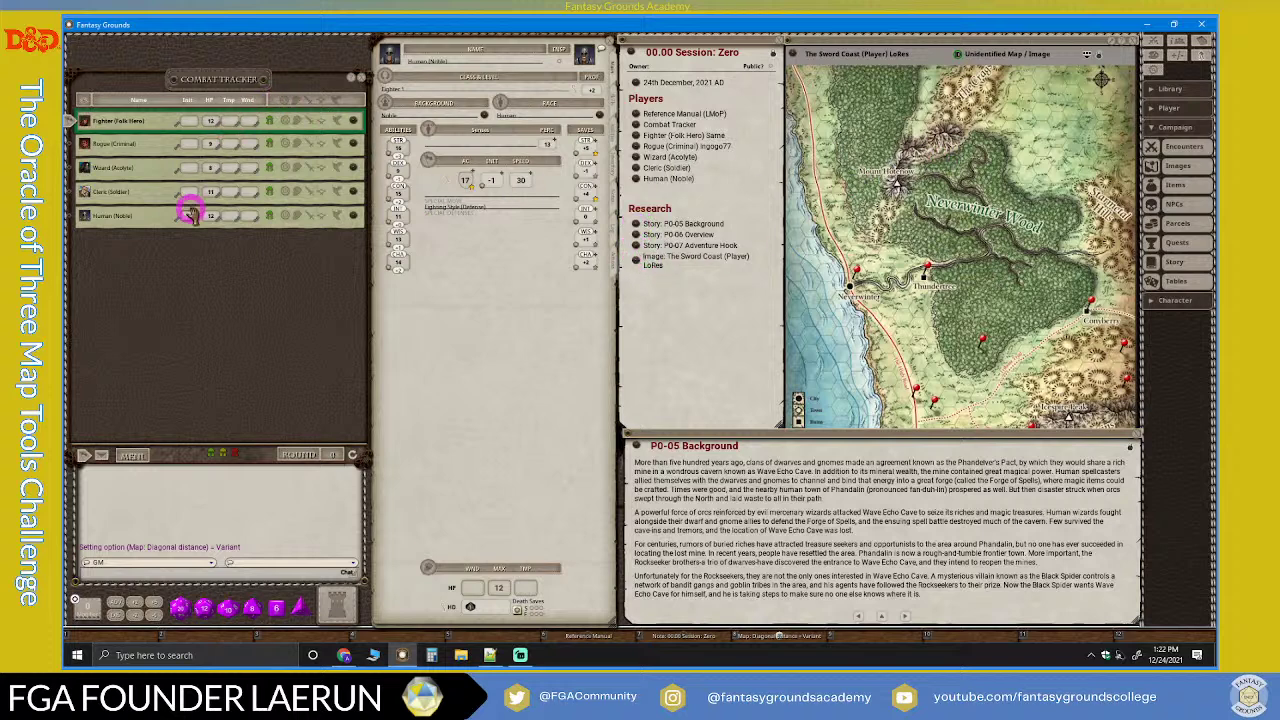
Step: Open the Party Sheet over the map, reposition and shorten it, then close it
left_click(1180, 42)
left_click_drag(571, 88, 815, 295)
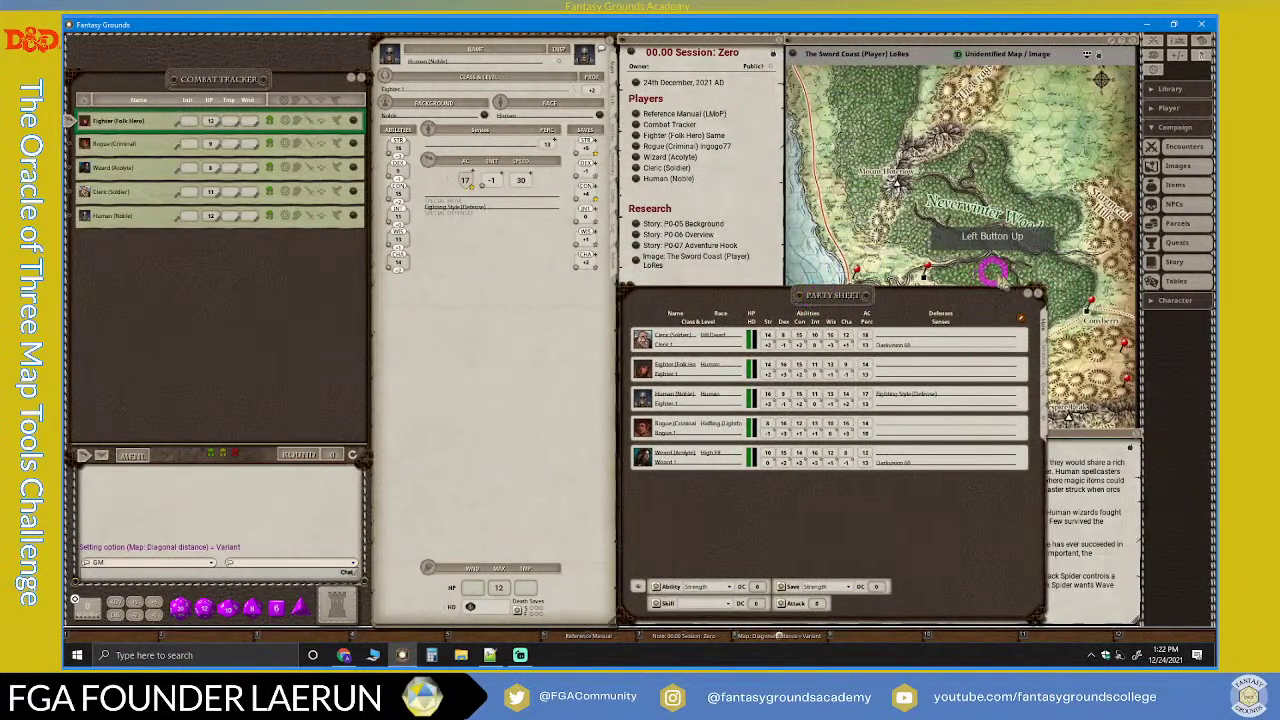
left_click_drag(969, 616, 981, 544)
left_click_drag(849, 297, 850, 378)
left_click(1040, 378)
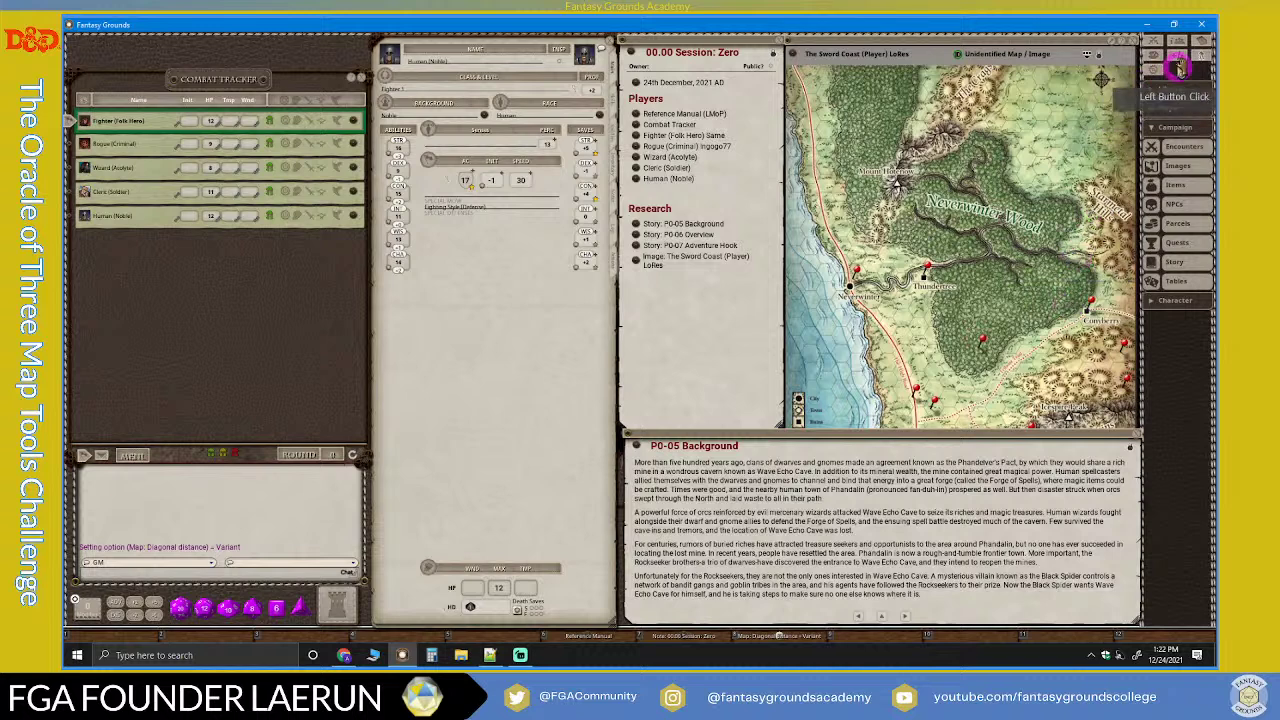
left_click(1178, 38)
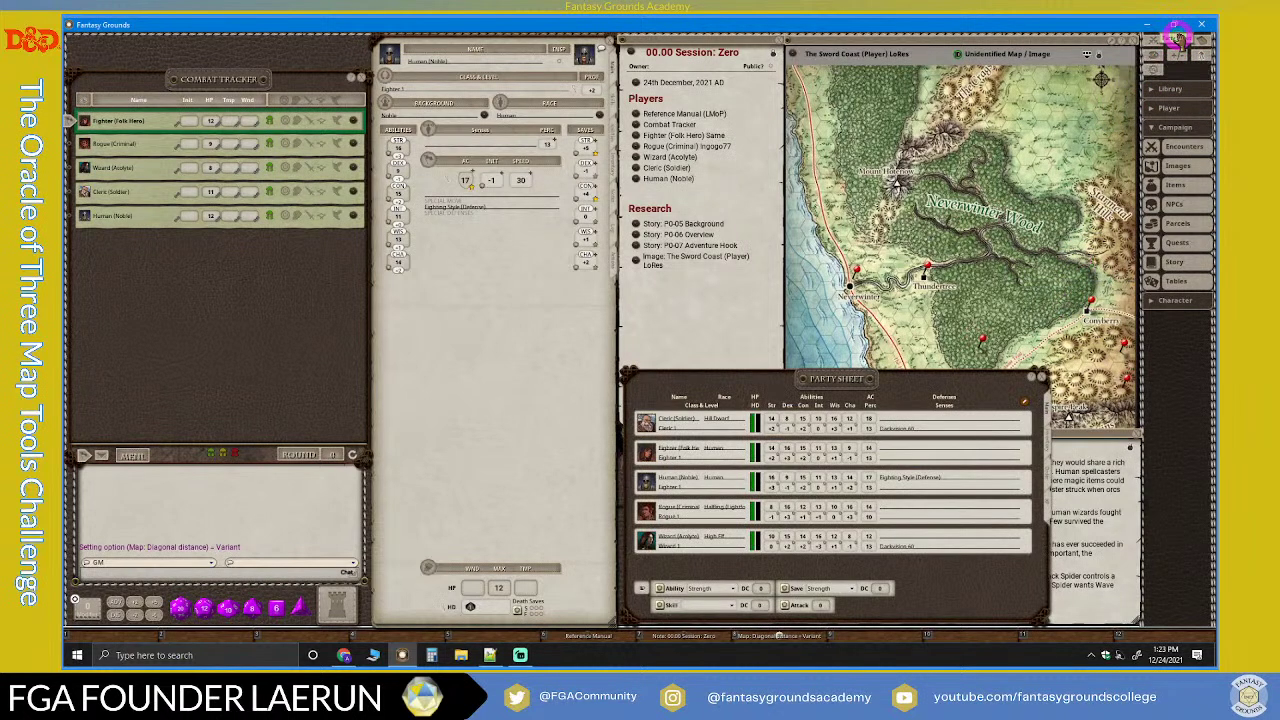
left_click(1178, 38)
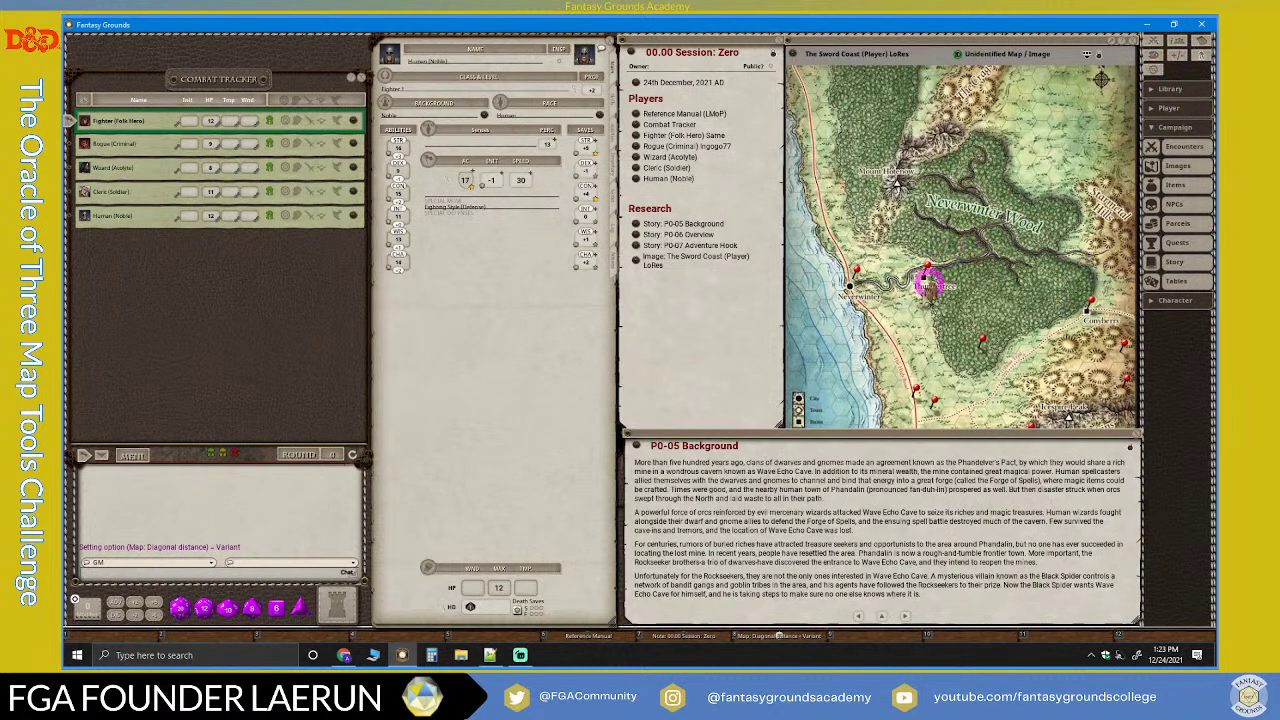
Step: Collapse the Campaign records, close the Session Zero note and bring up the Notes list
left_click(1174, 127)
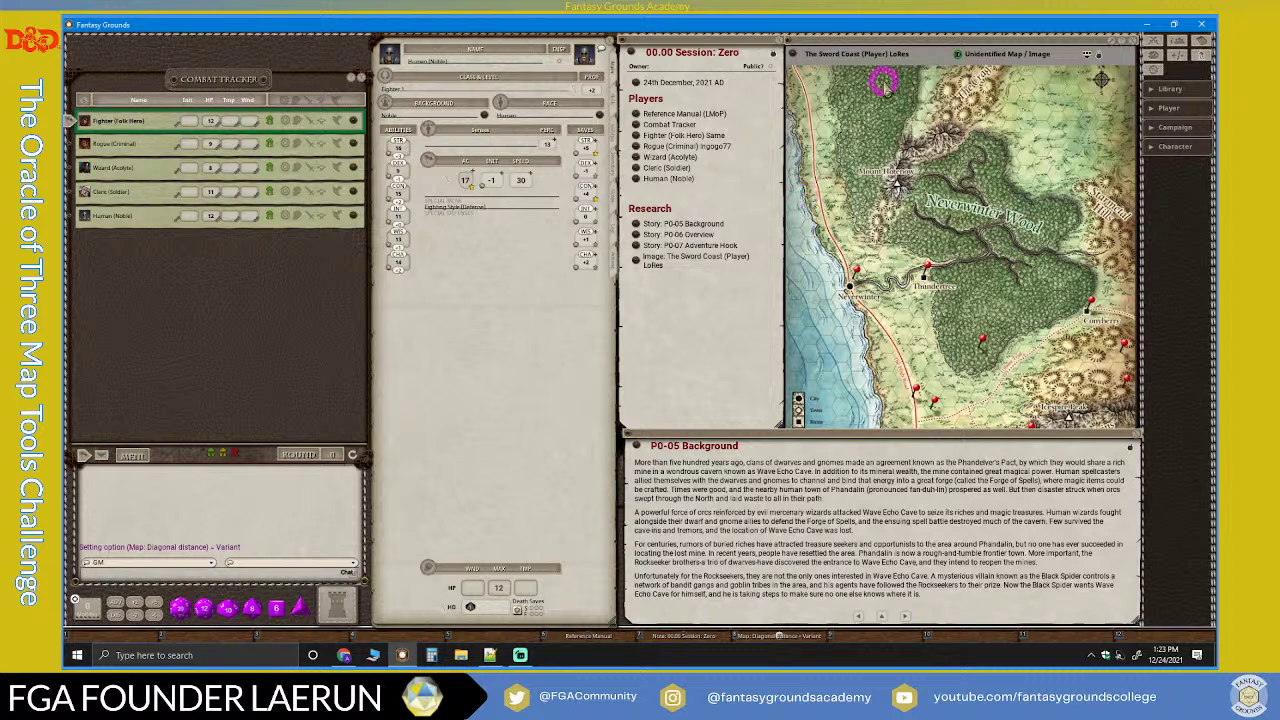
scroll(920, 253, "up", 2)
scroll(920, 253, "down", 2)
left_click(780, 42)
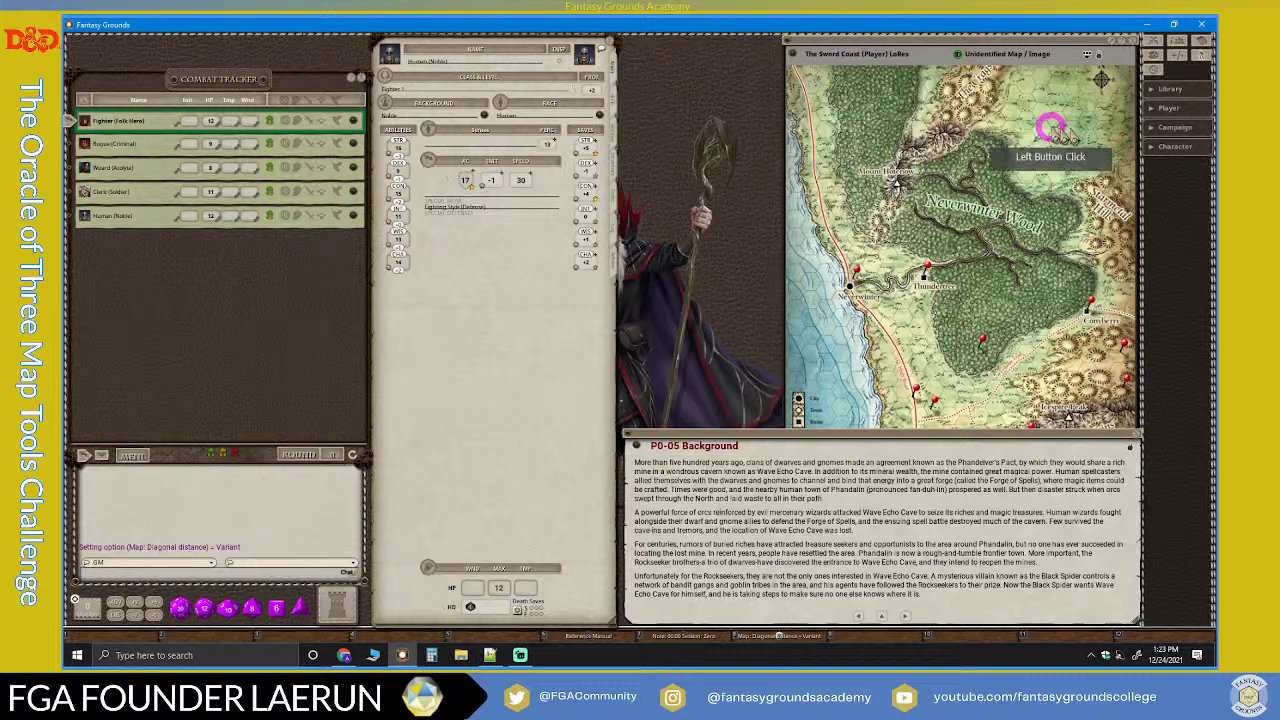
left_click(1160, 147)
left_click(1160, 150)
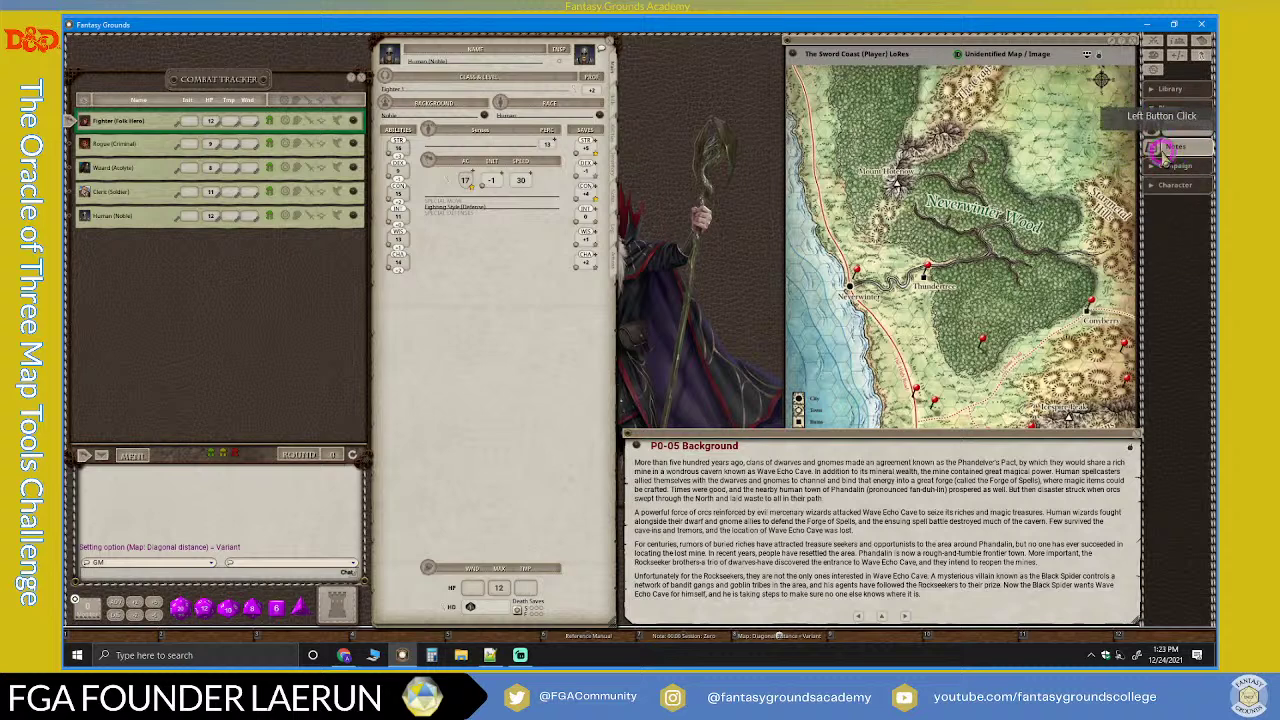
left_click(714, 134)
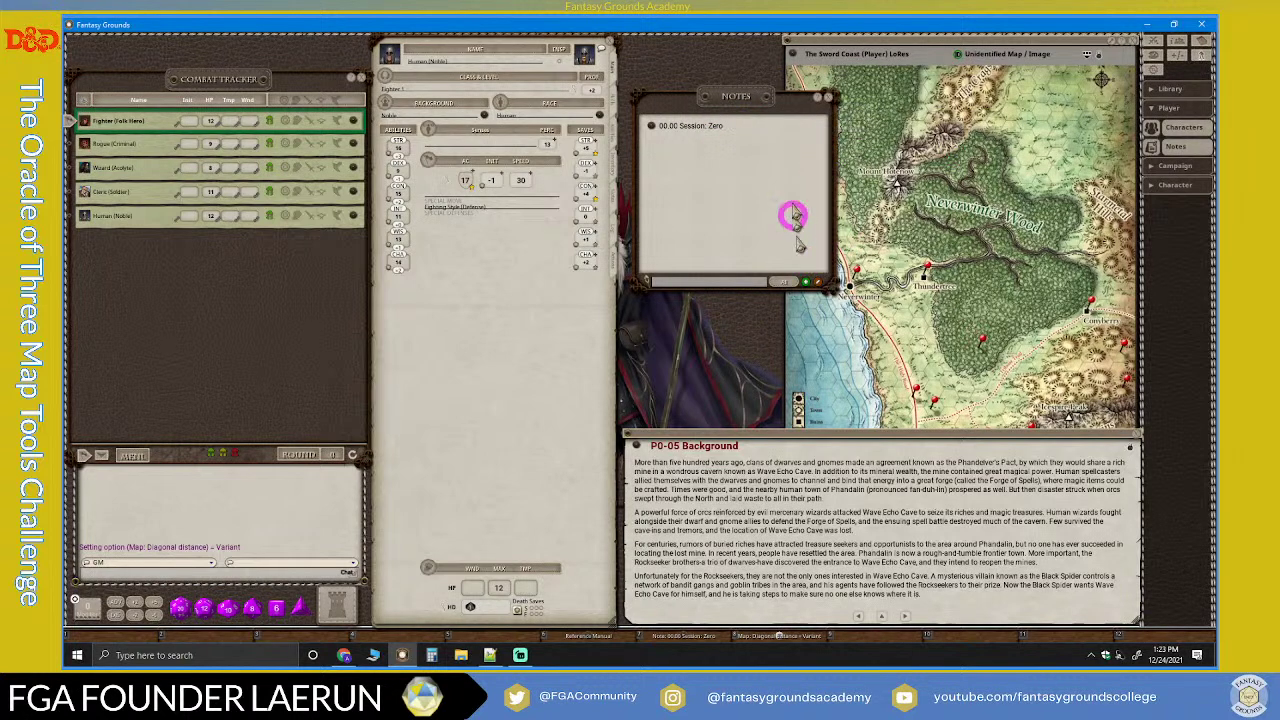
Step: Create a note titled '01.00 Session: One', lock it, and stretch it taller at the top
left_click(807, 282)
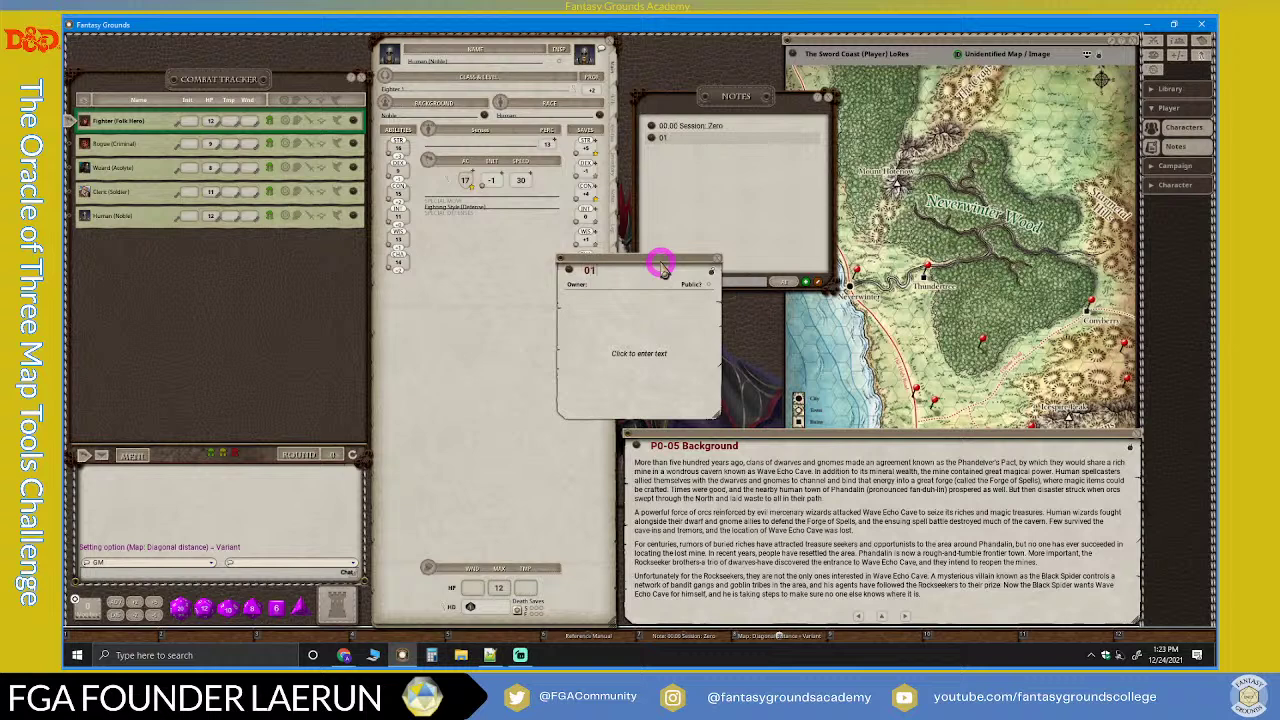
type("01.00 Session: One")
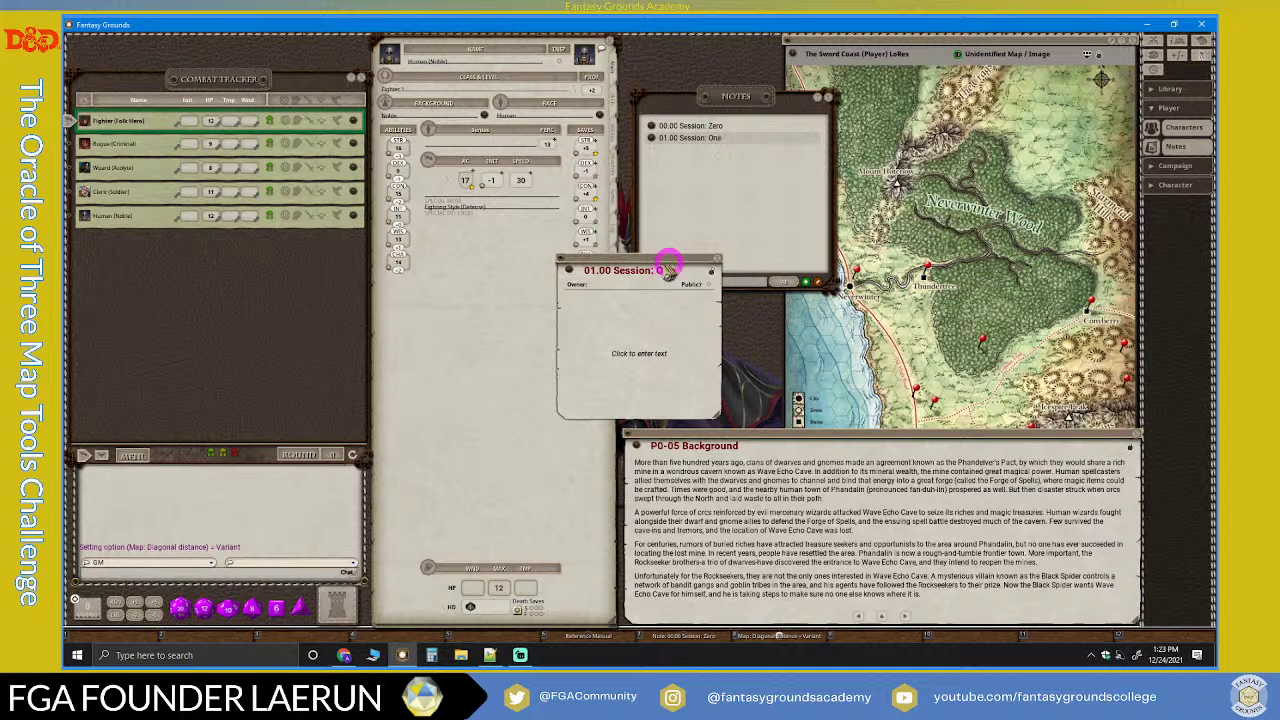
left_click(677, 304)
left_click(711, 270)
left_click(829, 98)
left_click_drag(632, 262, 689, 40)
left_click(714, 196)
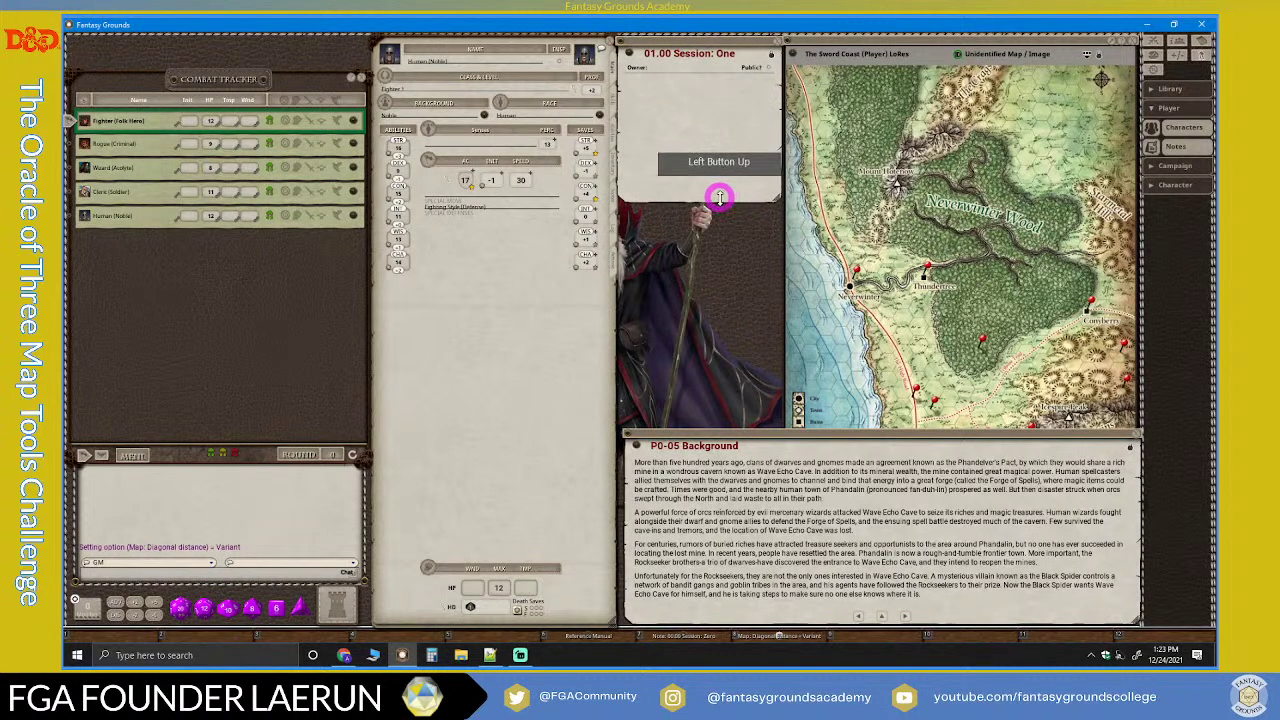
left_click_drag(719, 198, 712, 428)
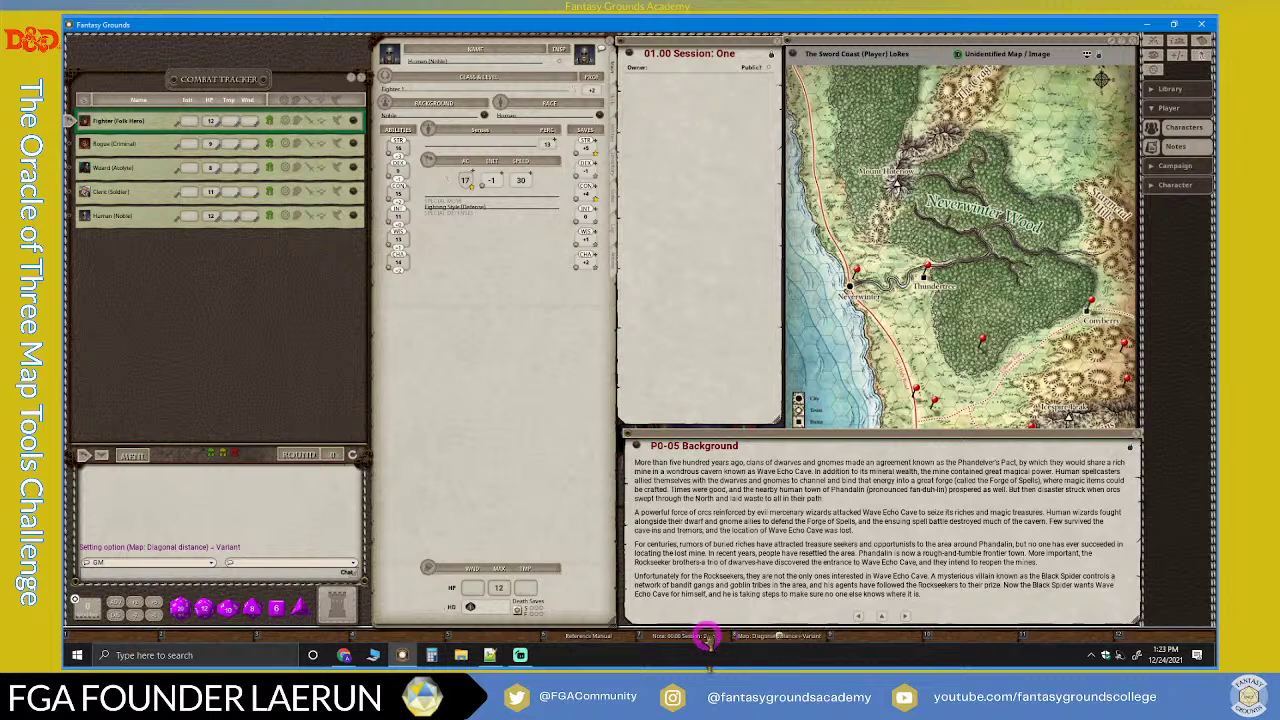
Step: Put Session Zero beside Session One and add Session Zero and Sword Coast map links to it
left_click(706, 636)
left_click_drag(735, 51, 893, 40)
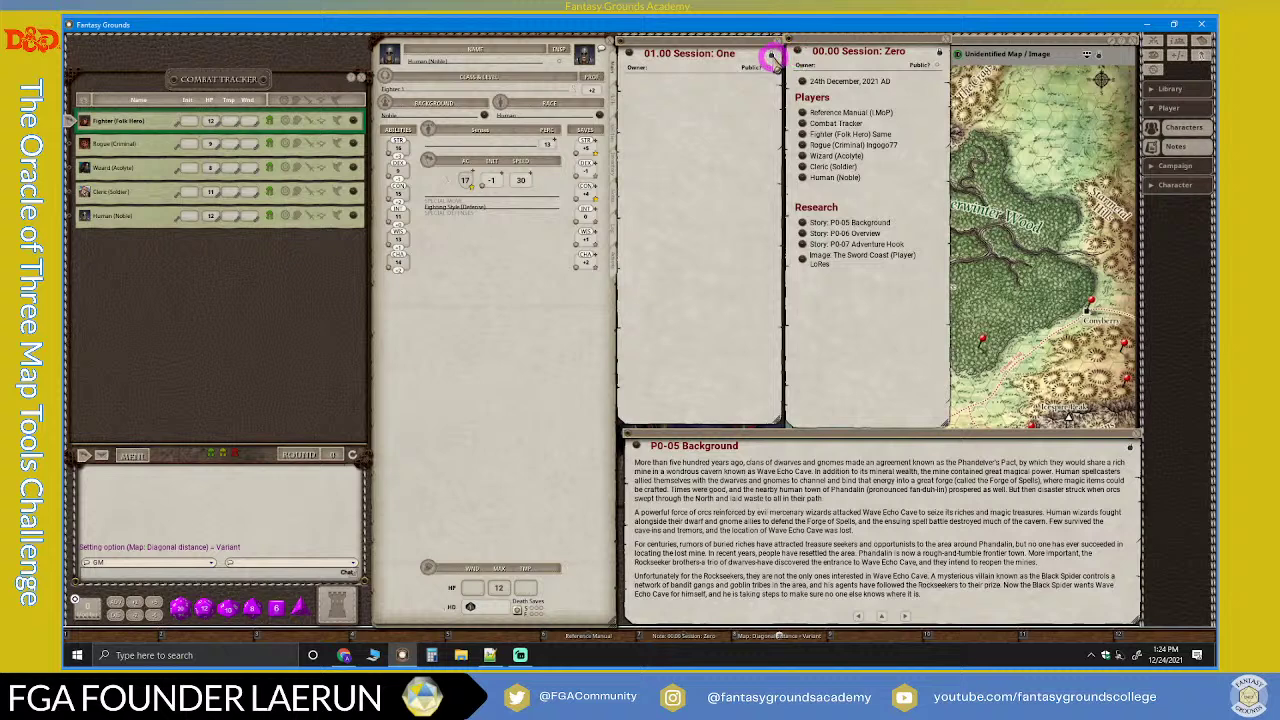
left_click(636, 90)
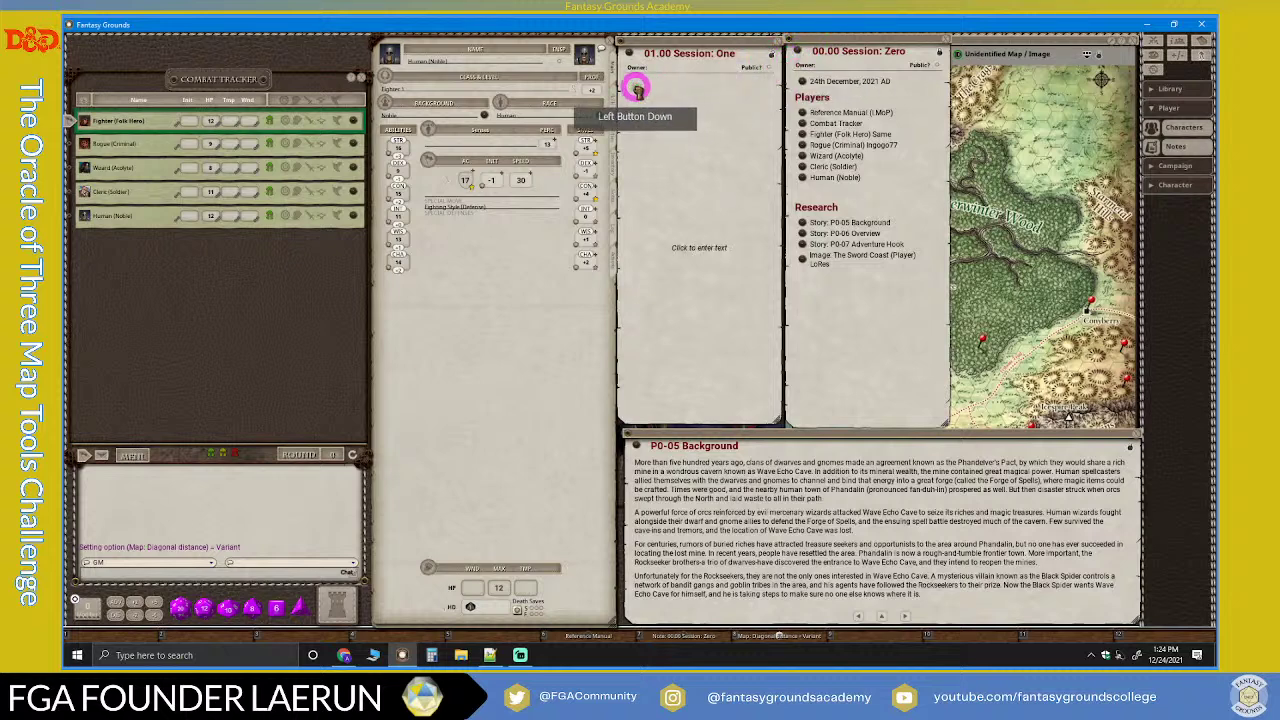
left_click_drag(636, 90, 818, 172)
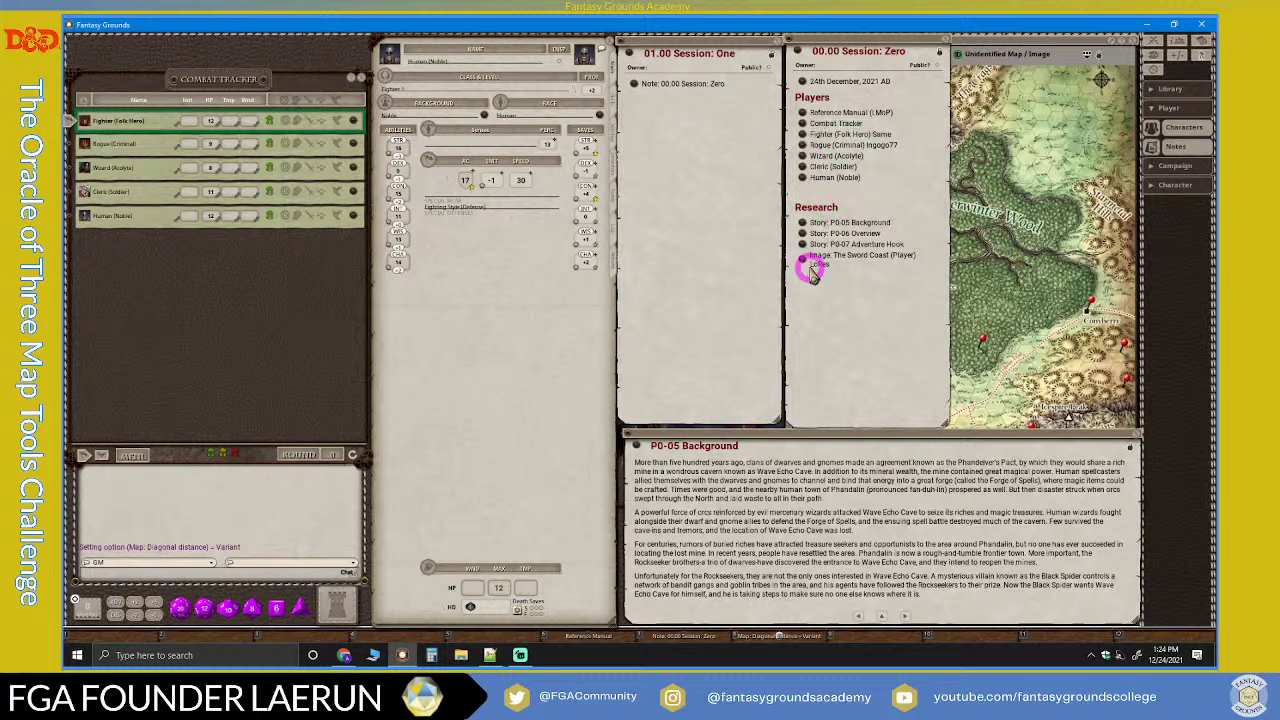
left_click_drag(806, 263, 735, 95)
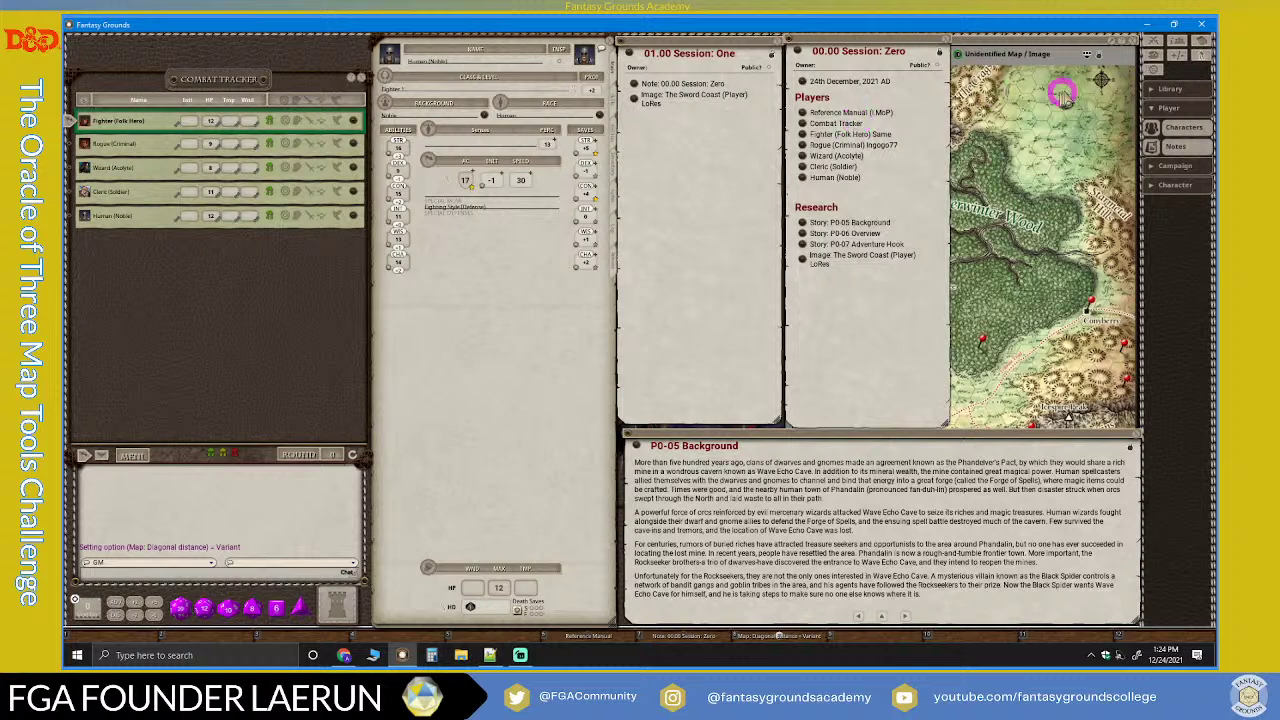
Step: Open the campaign calendar and make Sunday 26th December 2021 the current date
left_click(898, 139)
left_click_drag(763, 61, 481, 46)
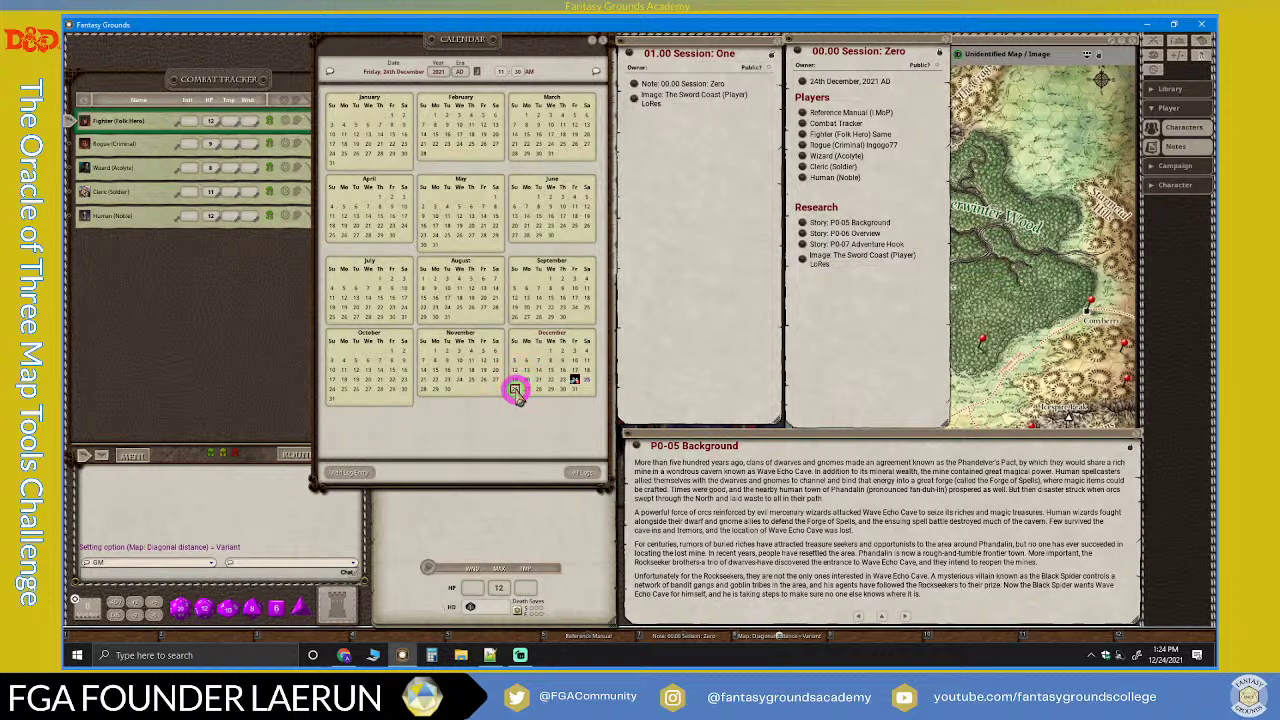
double_click(515, 390)
left_click_drag(634, 280, 248, 318)
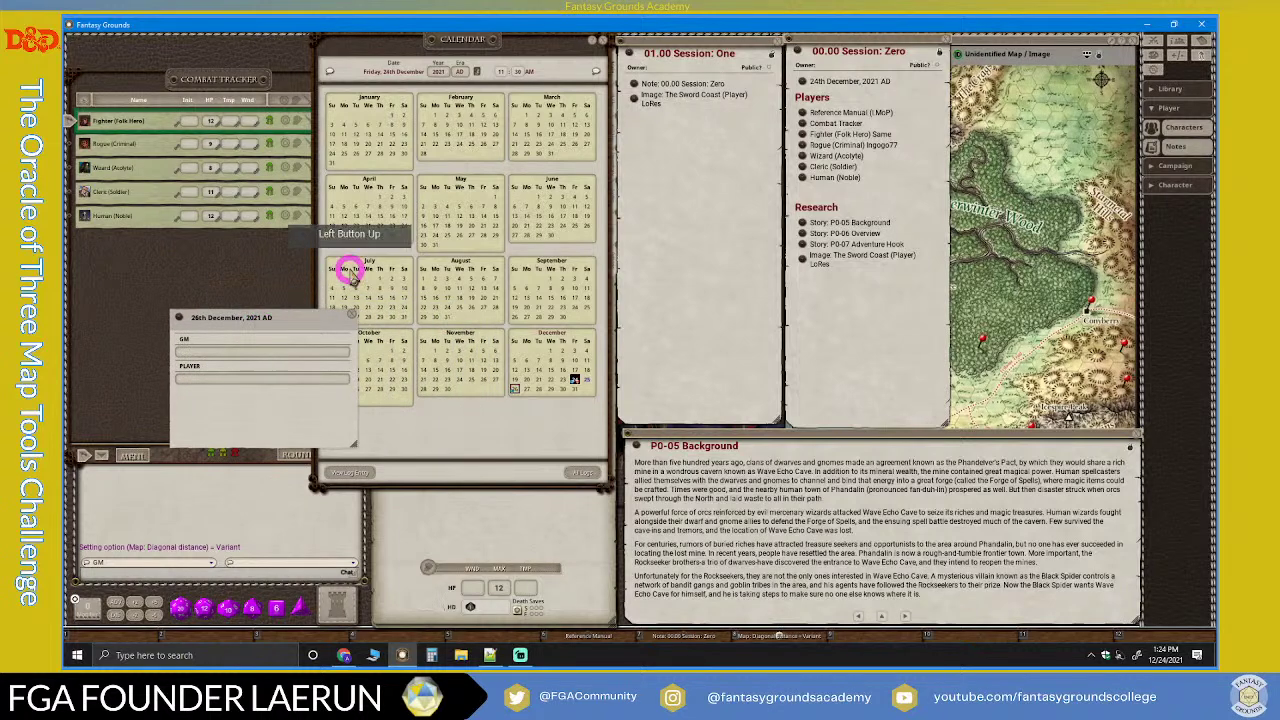
left_click(480, 76)
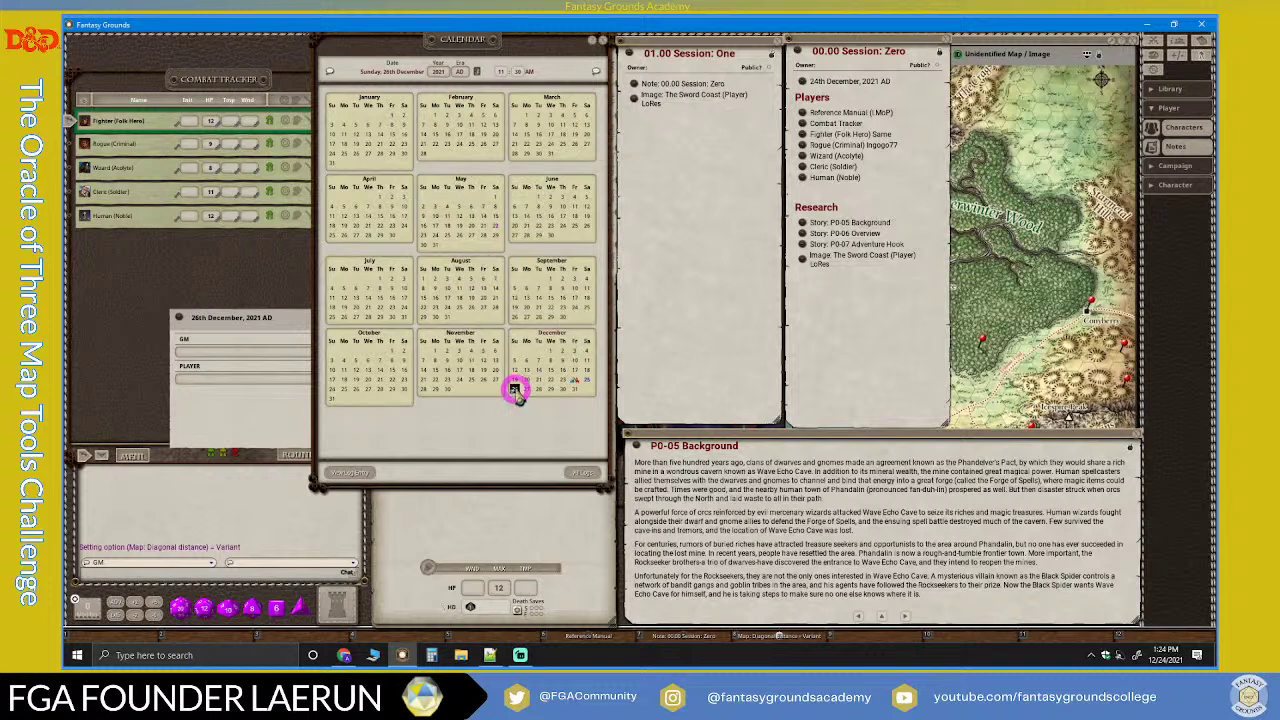
left_click(278, 320)
left_click(565, 198)
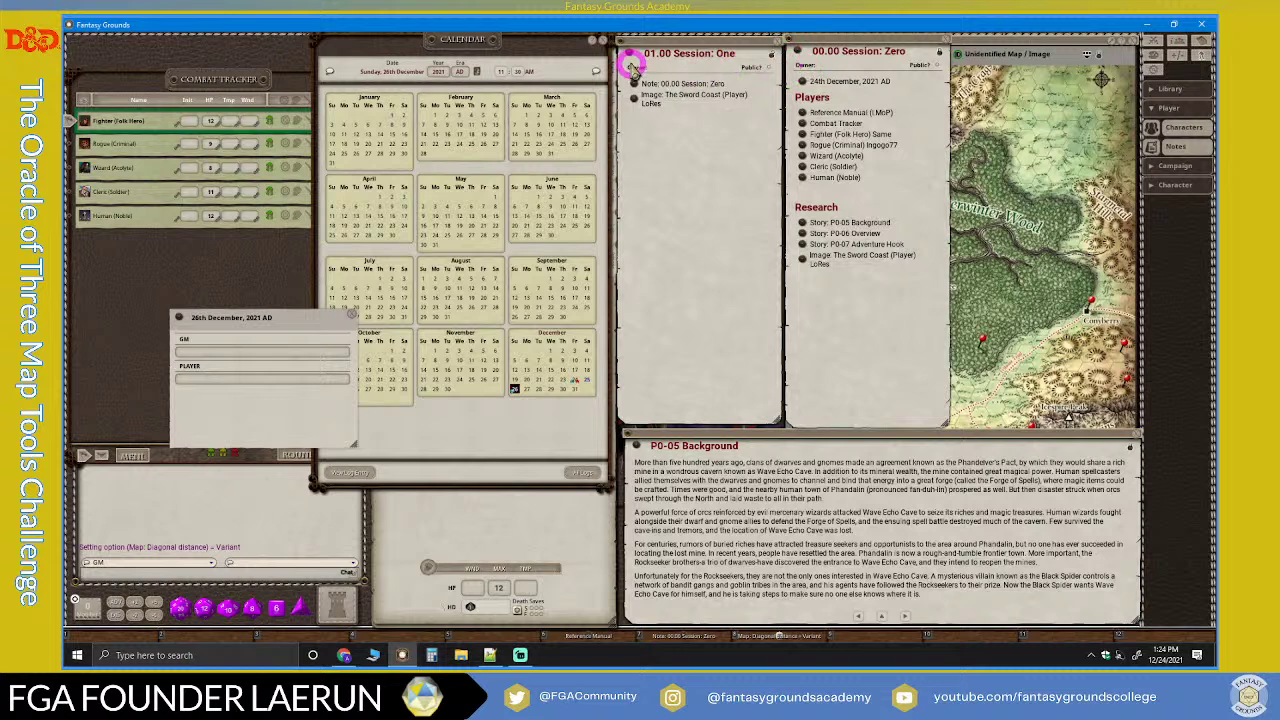
Step: Link Session One into the 26th December log and the date back into Session One
left_click(945, 40)
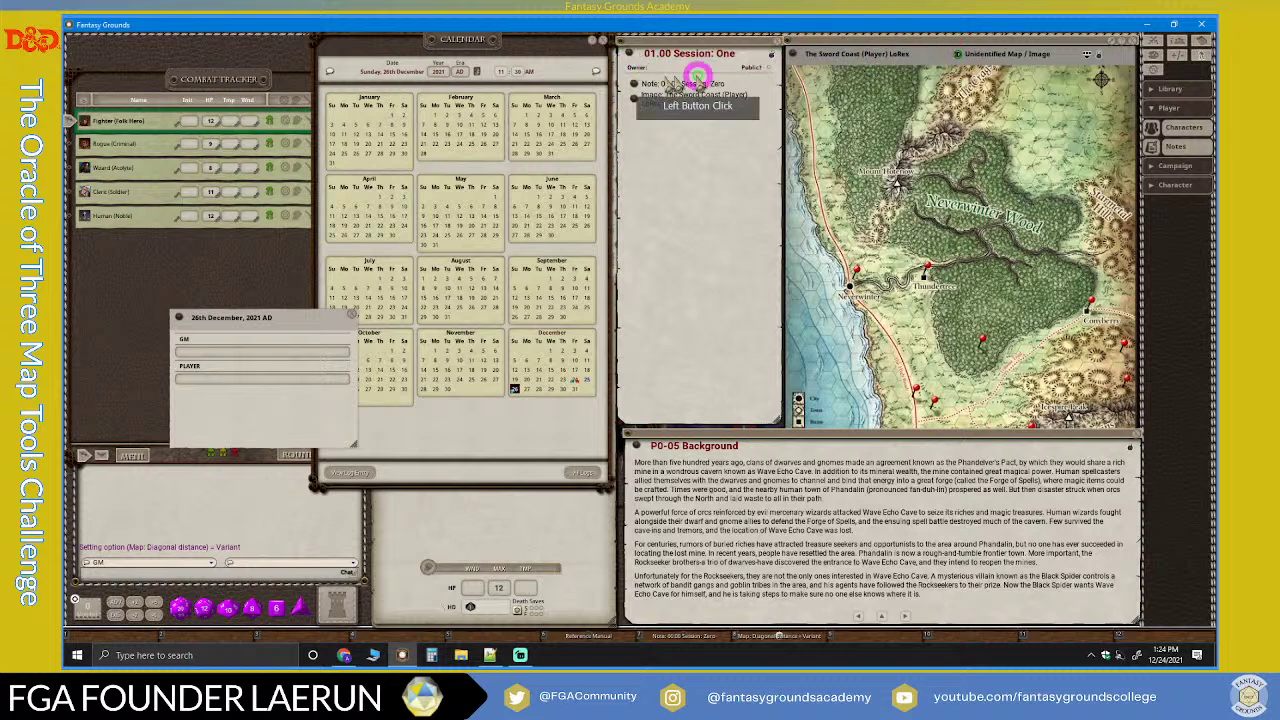
left_click_drag(249, 335, 189, 353)
left_click(204, 333)
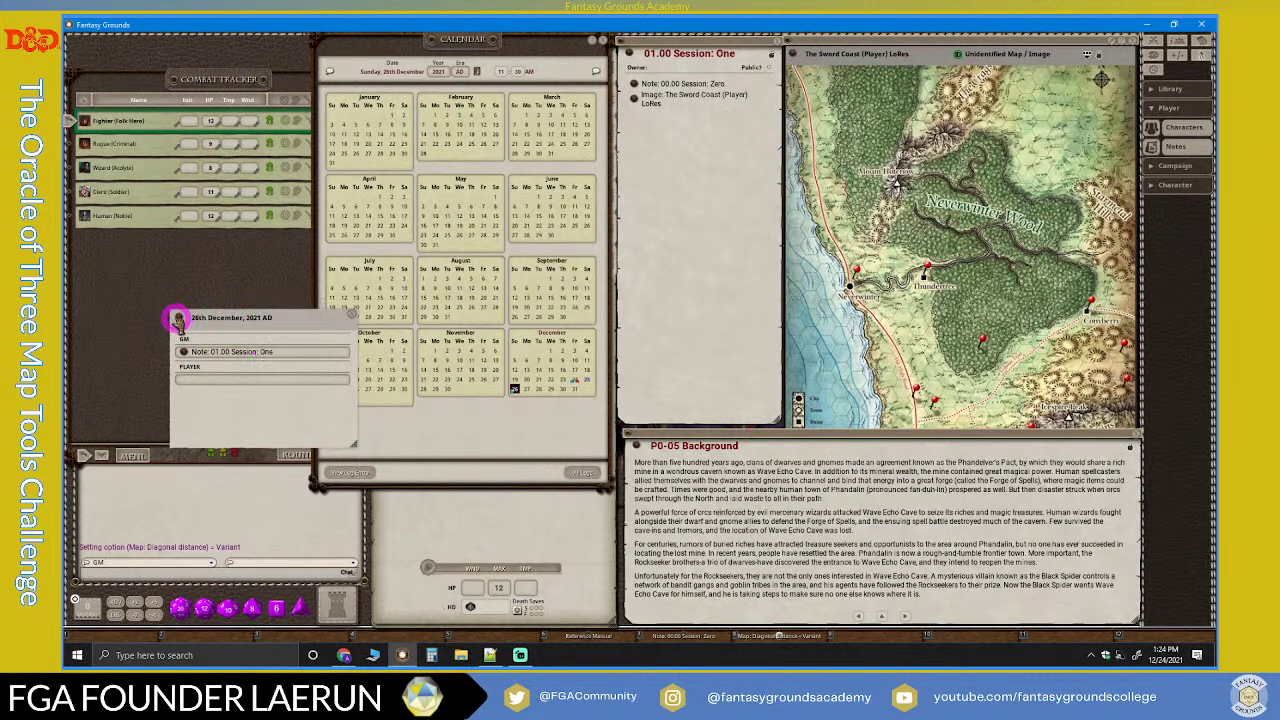
left_click(638, 84)
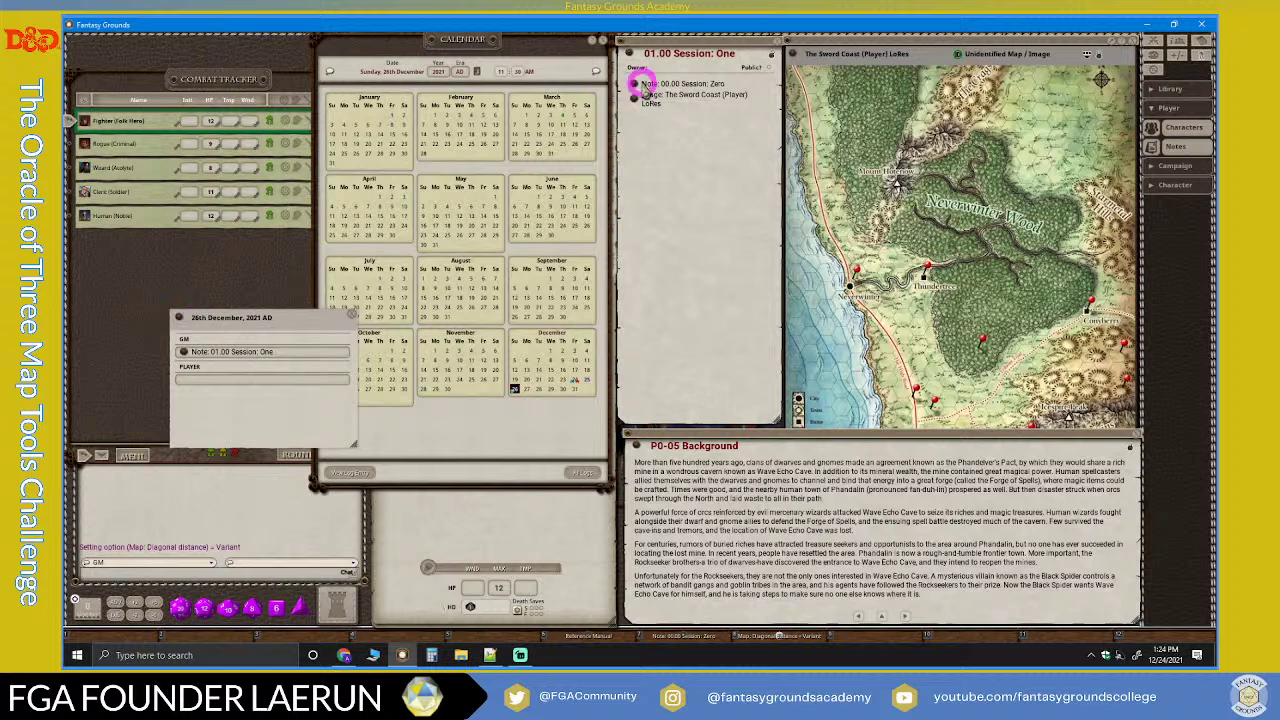
left_click(696, 73)
left_click(256, 357)
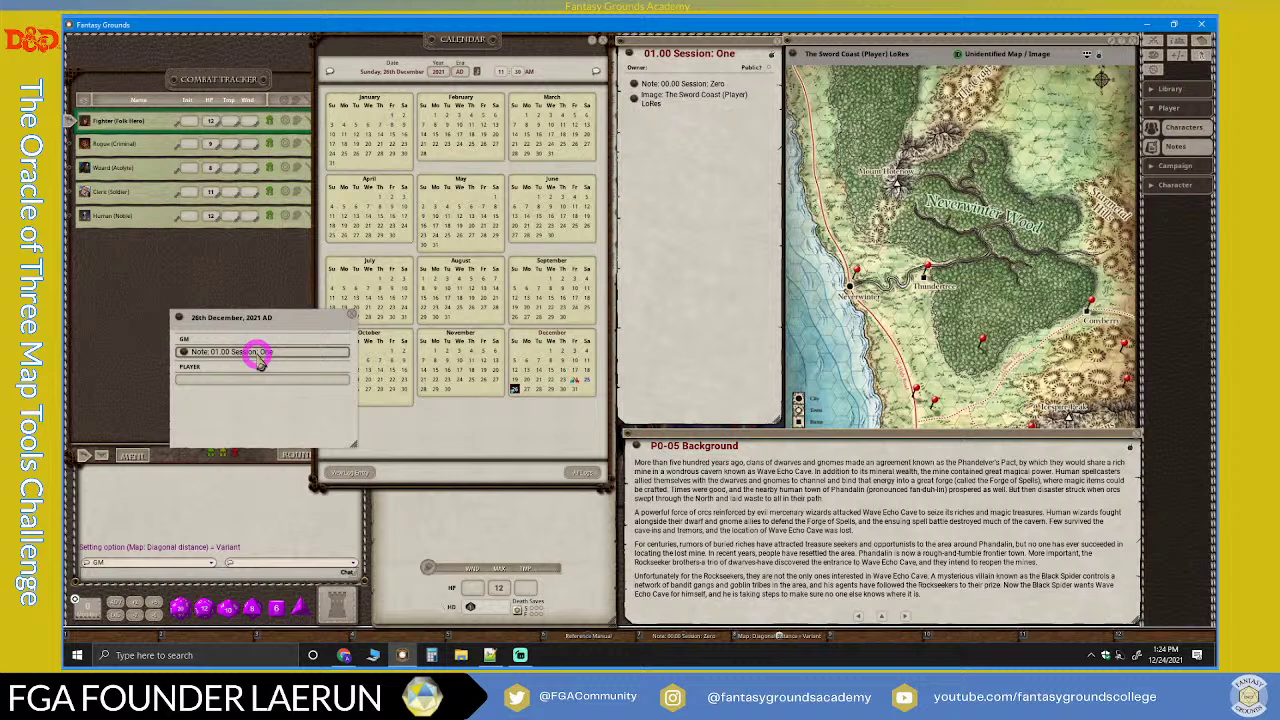
left_click(178, 319)
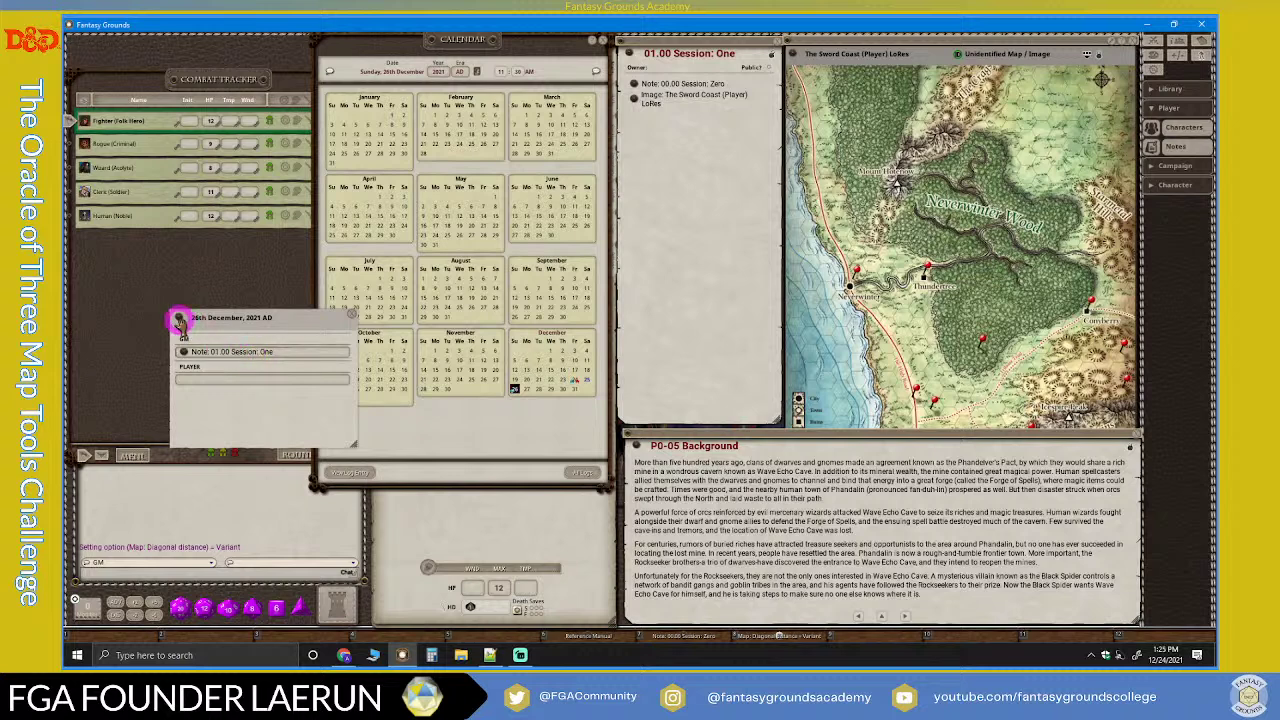
left_click_drag(578, 172, 730, 128)
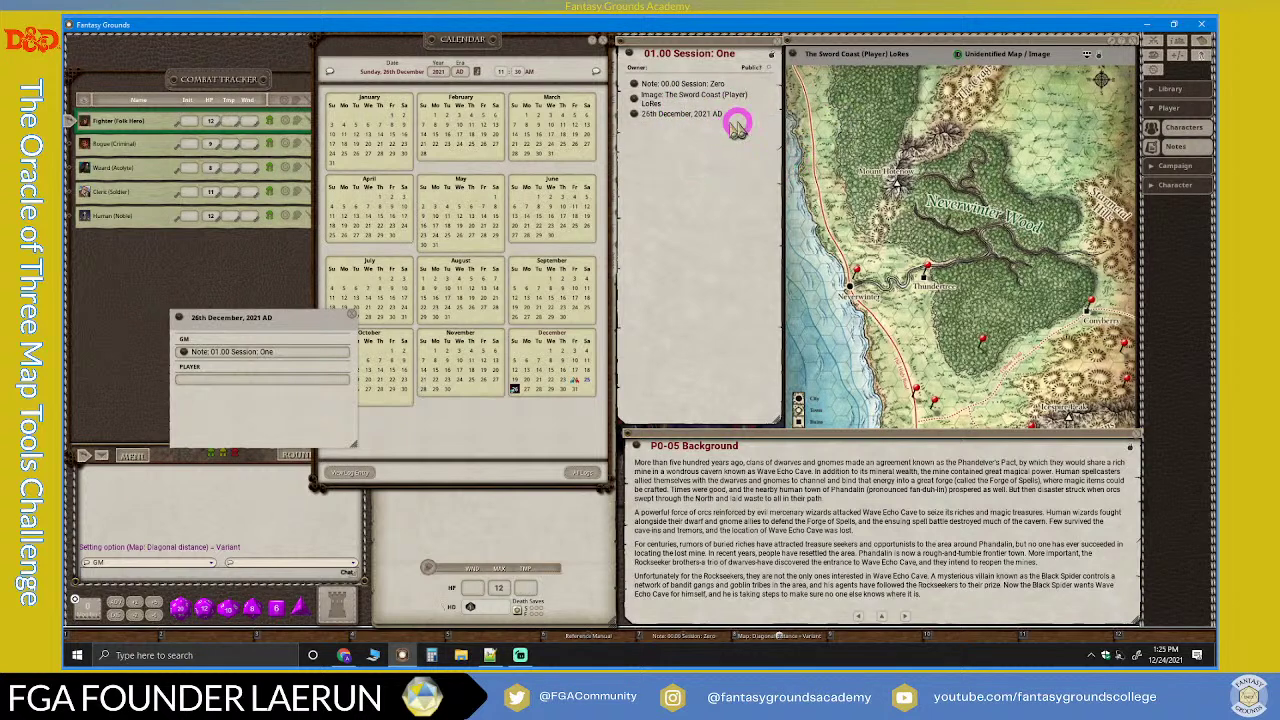
left_click(354, 318)
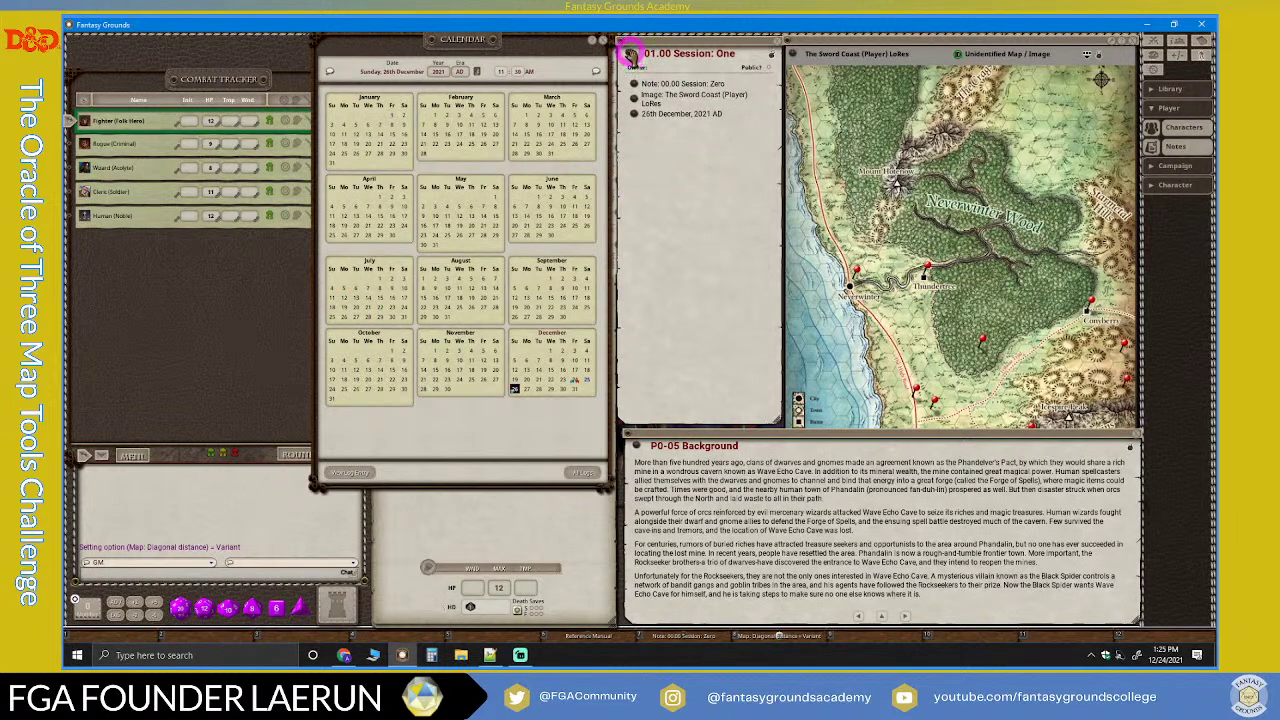
Step: Pin the Session One note on the map near Neverwinter and rearrange the windows
left_click_drag(630, 53, 843, 278)
scroll(850, 283, "up", 4)
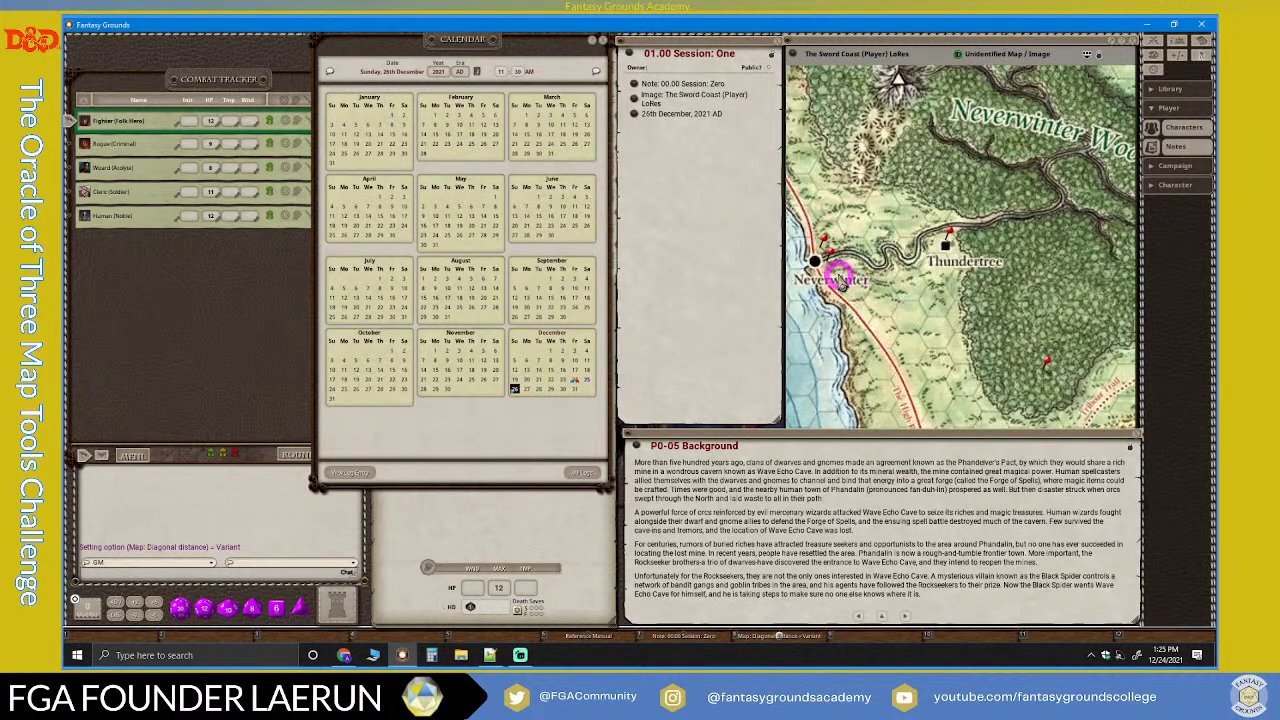
scroll(840, 278, "down", 2)
left_click_drag(773, 57, 763, 130)
left_click_drag(771, 52, 1207, 146)
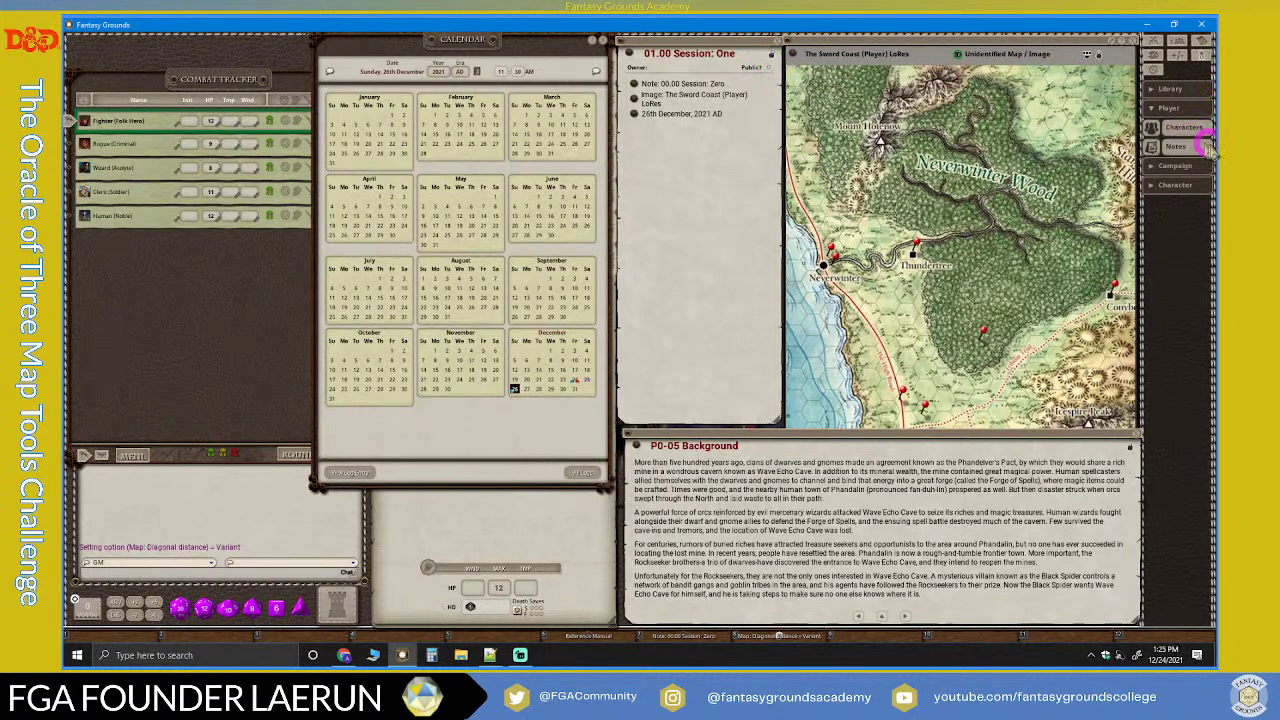
Step: Show the Campaign Story list filtered to the Part 1: Goblin Arrows entries
left_click(1155, 108)
left_click(1168, 127)
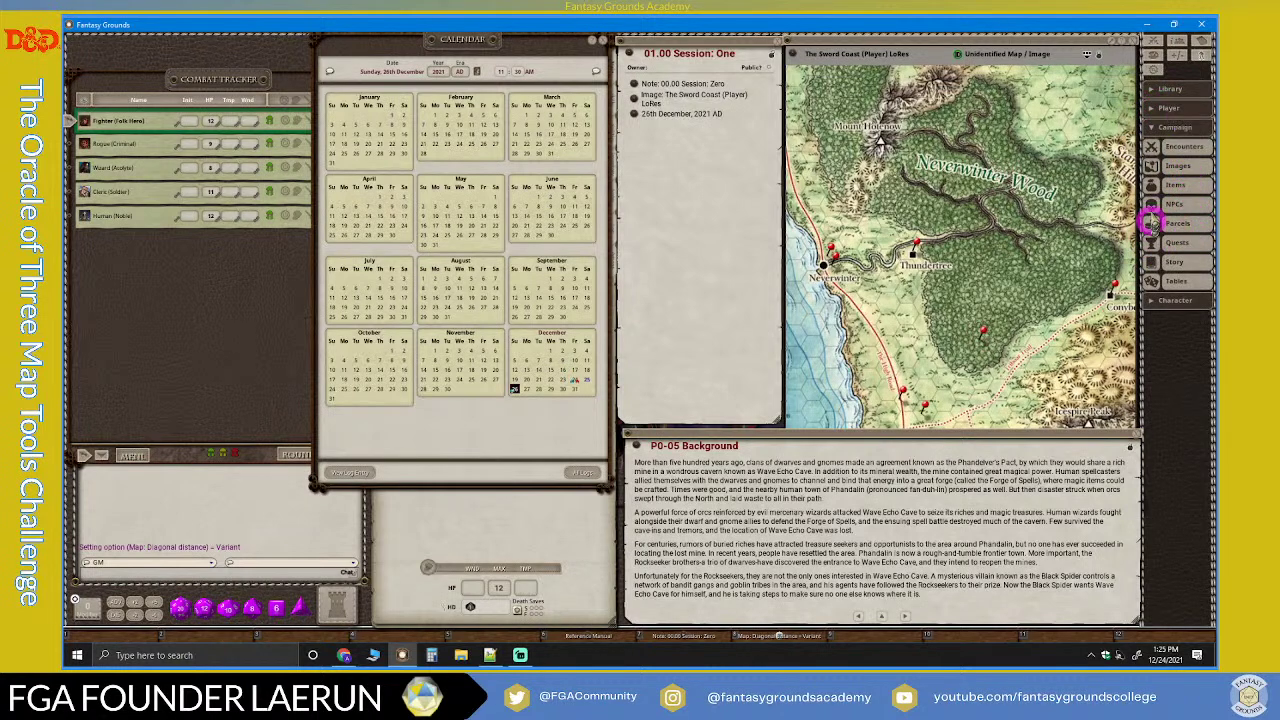
left_click(1150, 265)
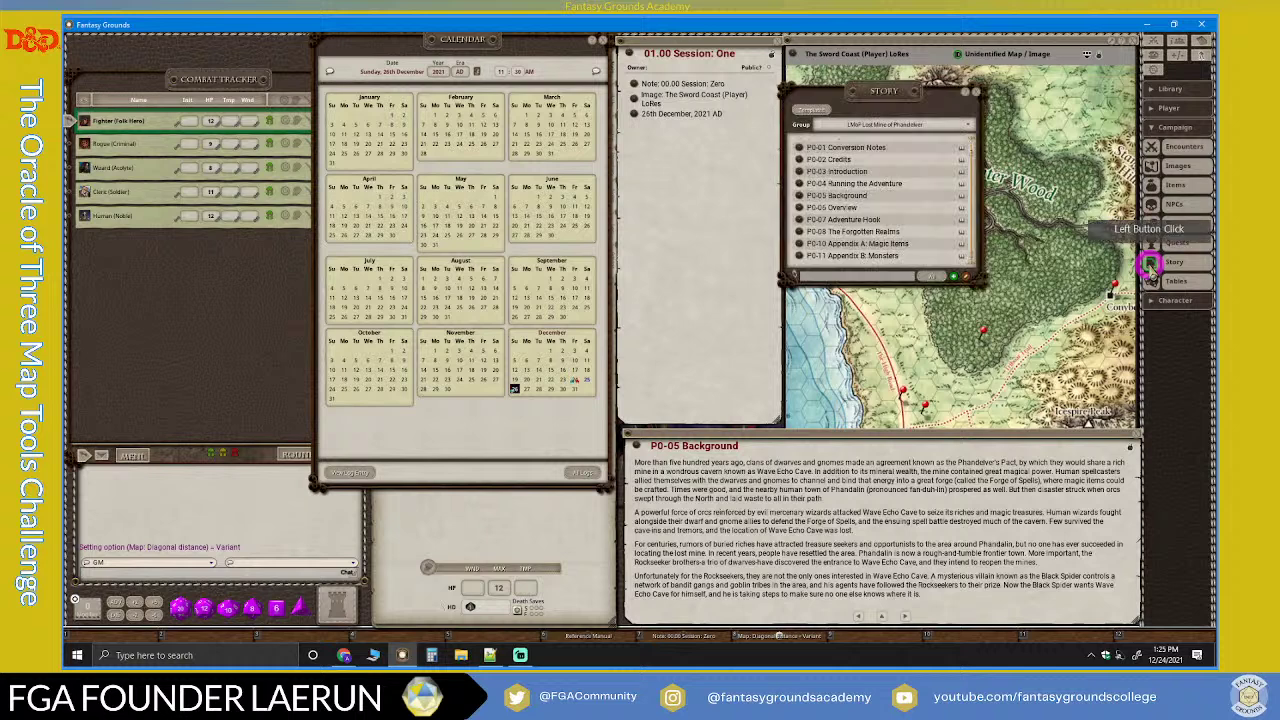
left_click_drag(914, 100, 946, 92)
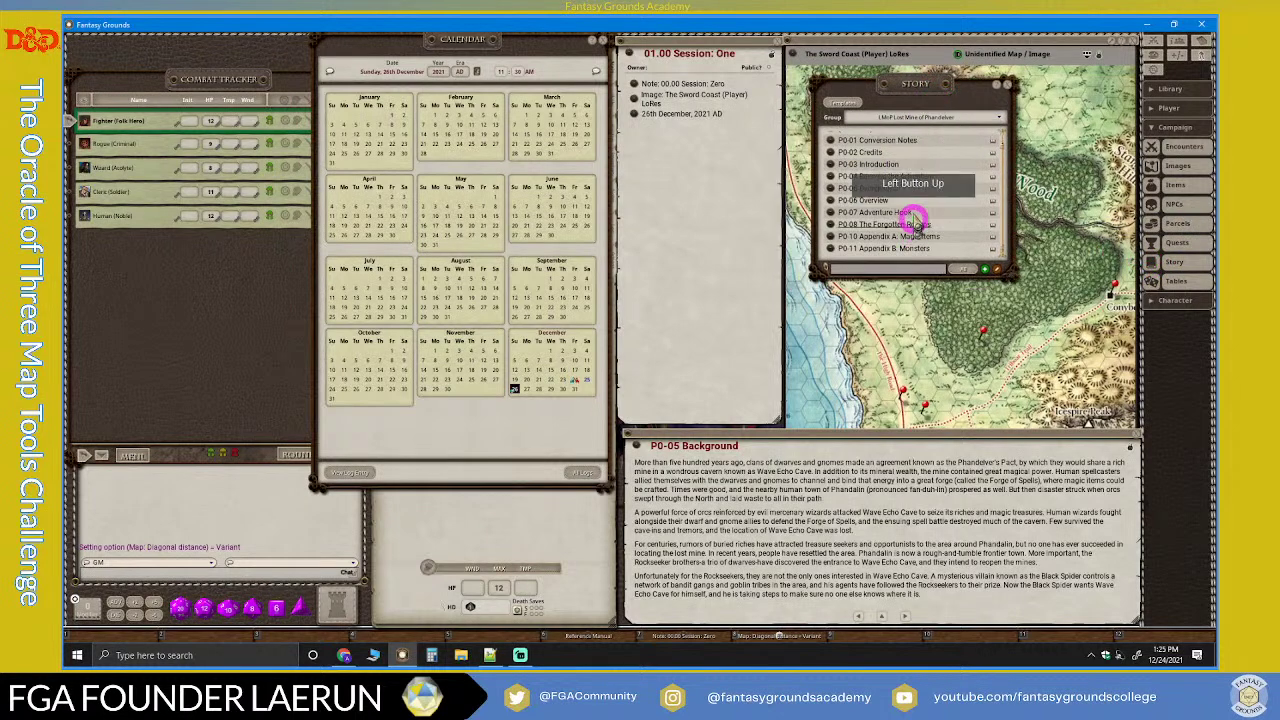
left_click(963, 117)
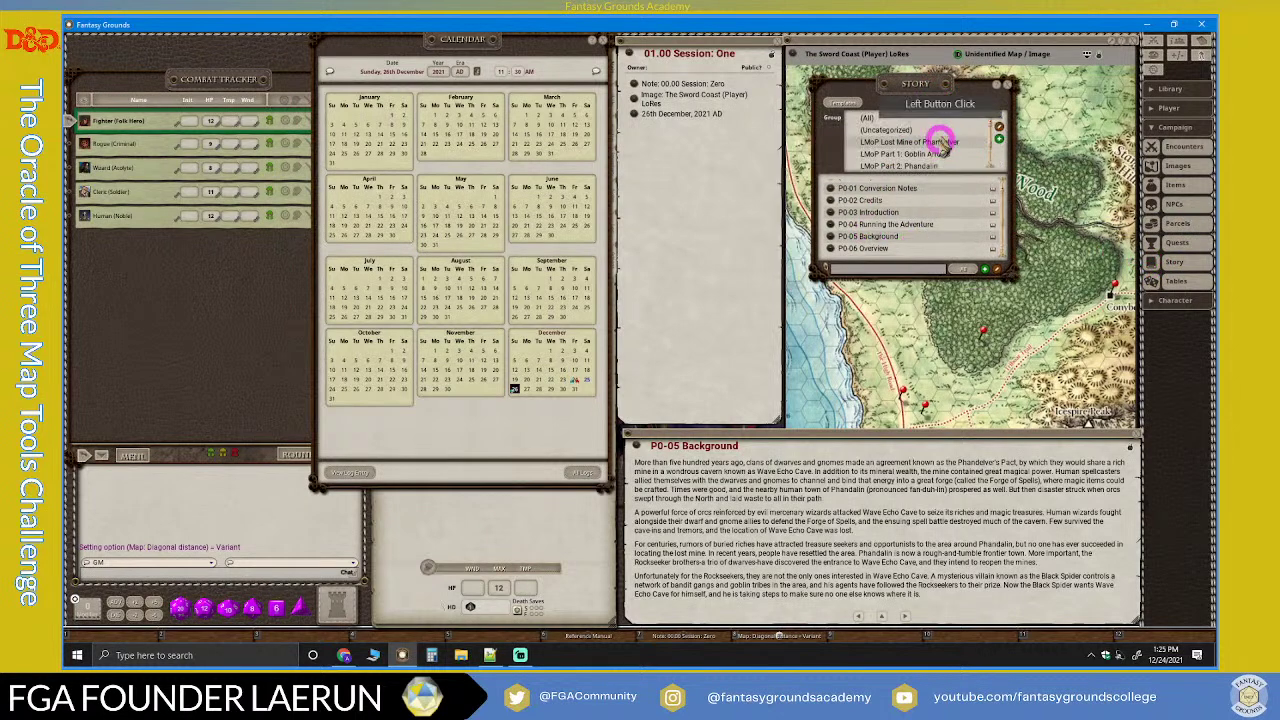
left_click(933, 137)
left_click(941, 237)
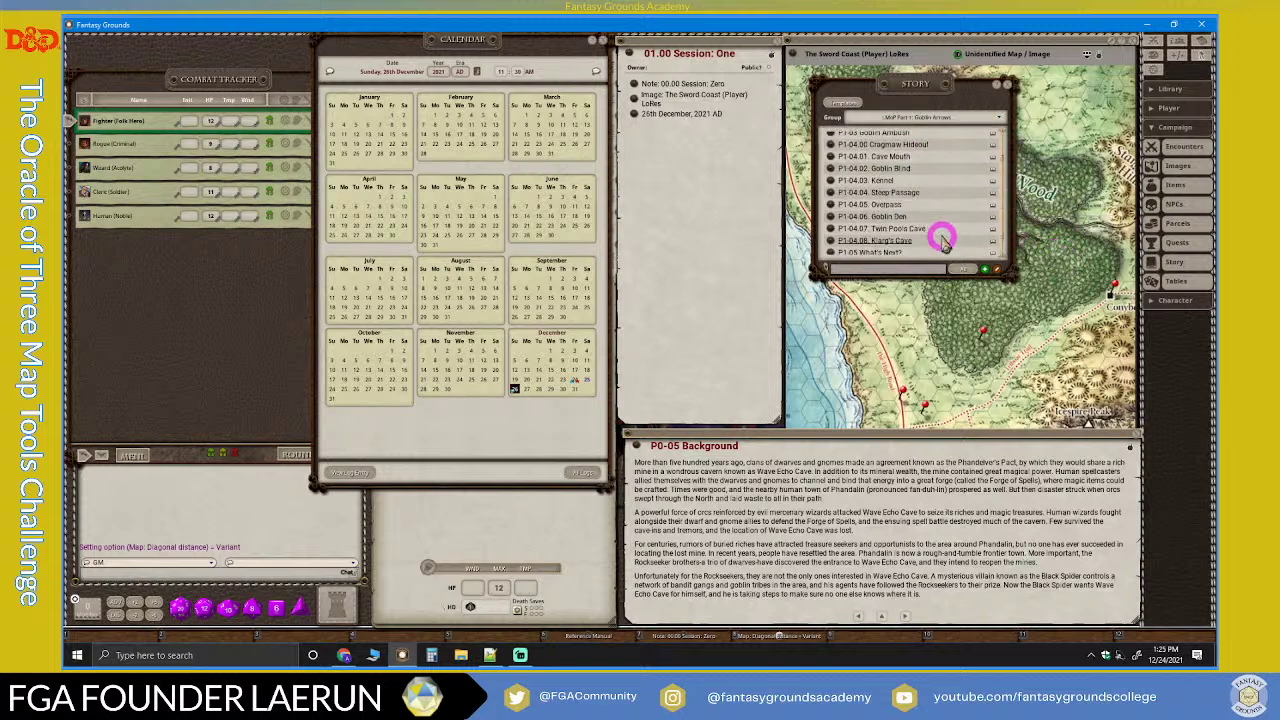
Step: Add P1-01 (Index) Part 1 and P1-02 Goblin Arrows links below the date in Session One
left_click(741, 122)
left_click(757, 126)
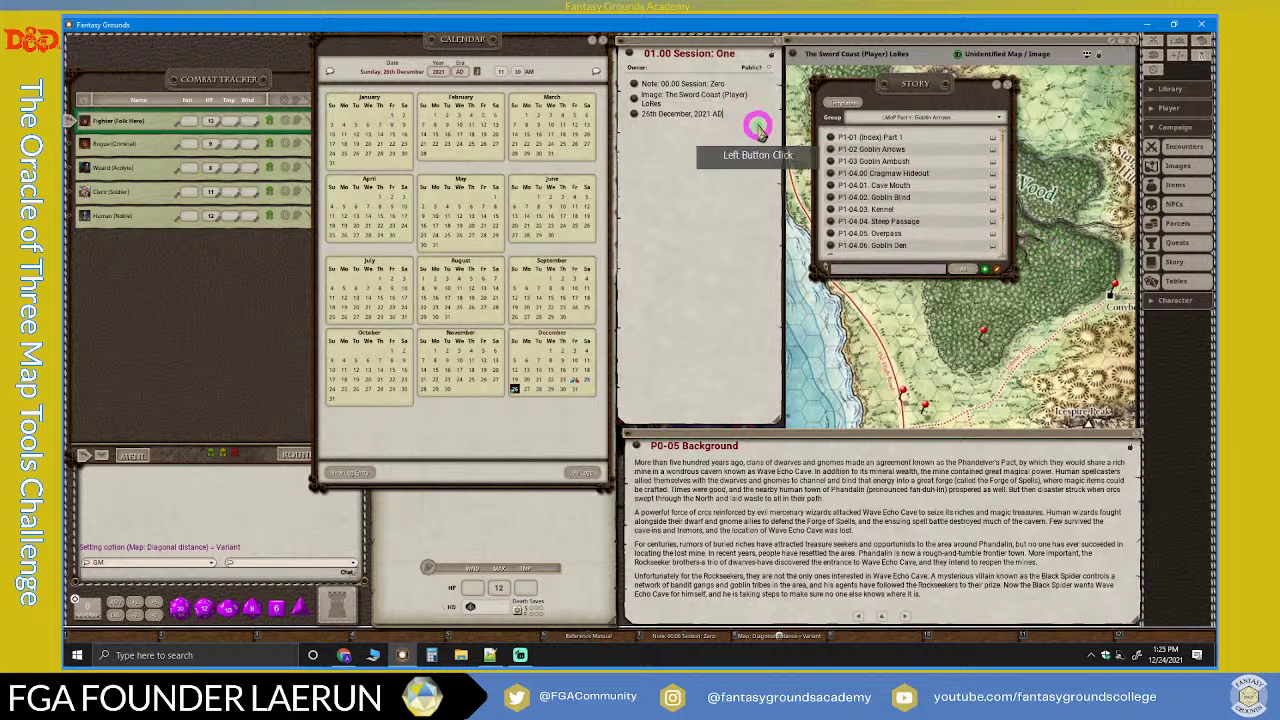
key("Return")
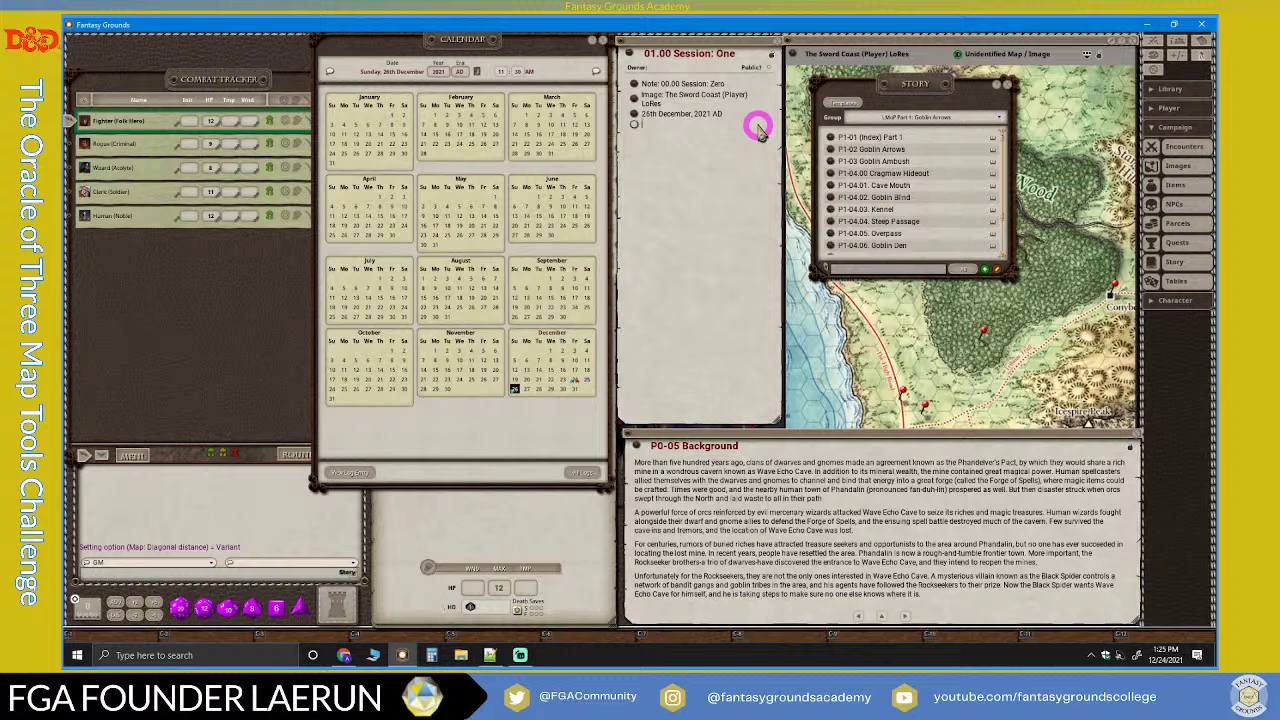
key("Return")
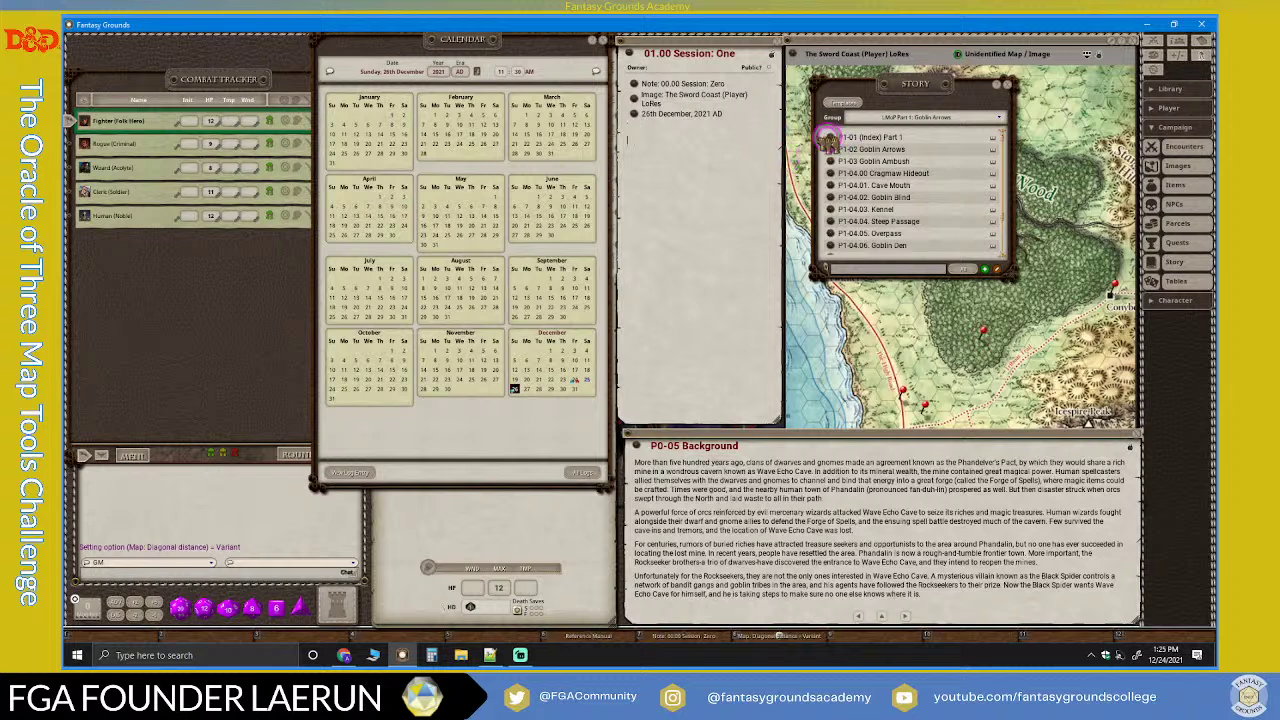
left_click_drag(831, 140, 634, 137)
mouse_move(820, 188)
left_mouse_down()
mouse_move(862, 150)
mouse_move(725, 158)
mouse_move(740, 150)
left_mouse_up()
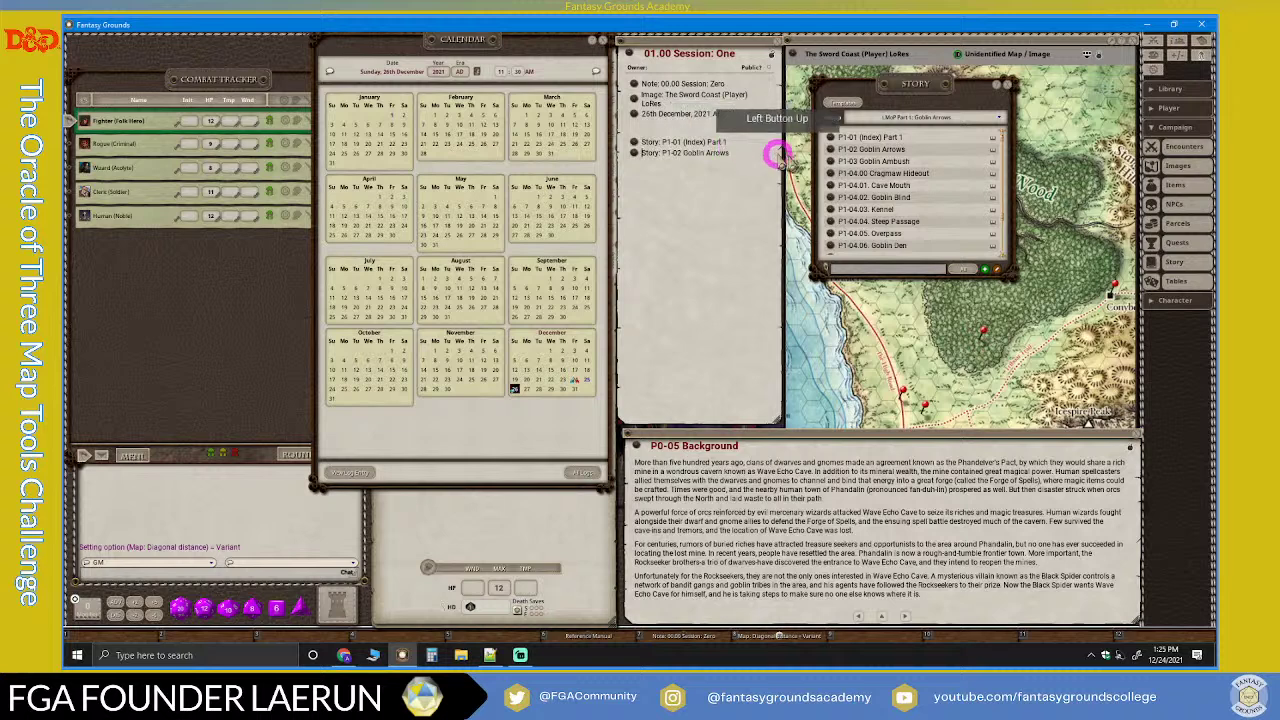
Step: Add P1-03 Goblin Ambush and P1-04.00 Cragmaw Hideout links to the session note
left_click(918, 120)
left_click_drag(918, 88, 1008, 89)
scroll(834, 262, "up", 2)
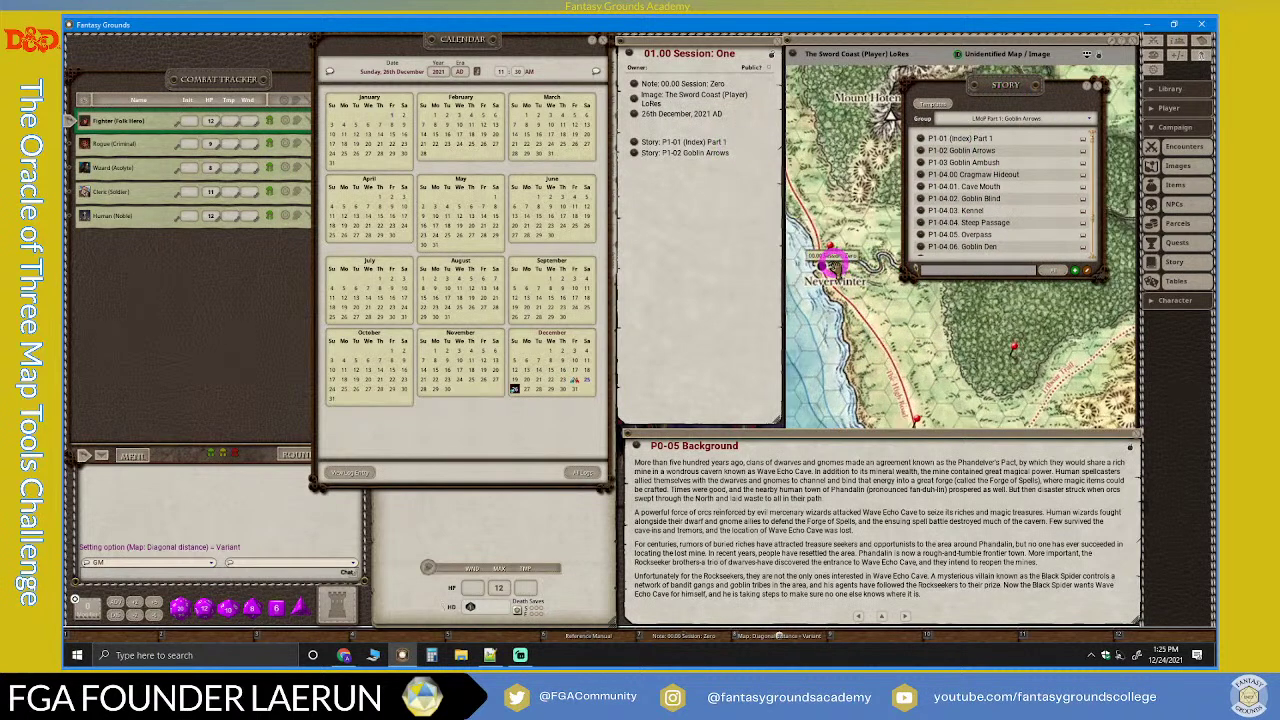
scroll(830, 262, "down", 2)
left_click_drag(920, 162, 758, 157)
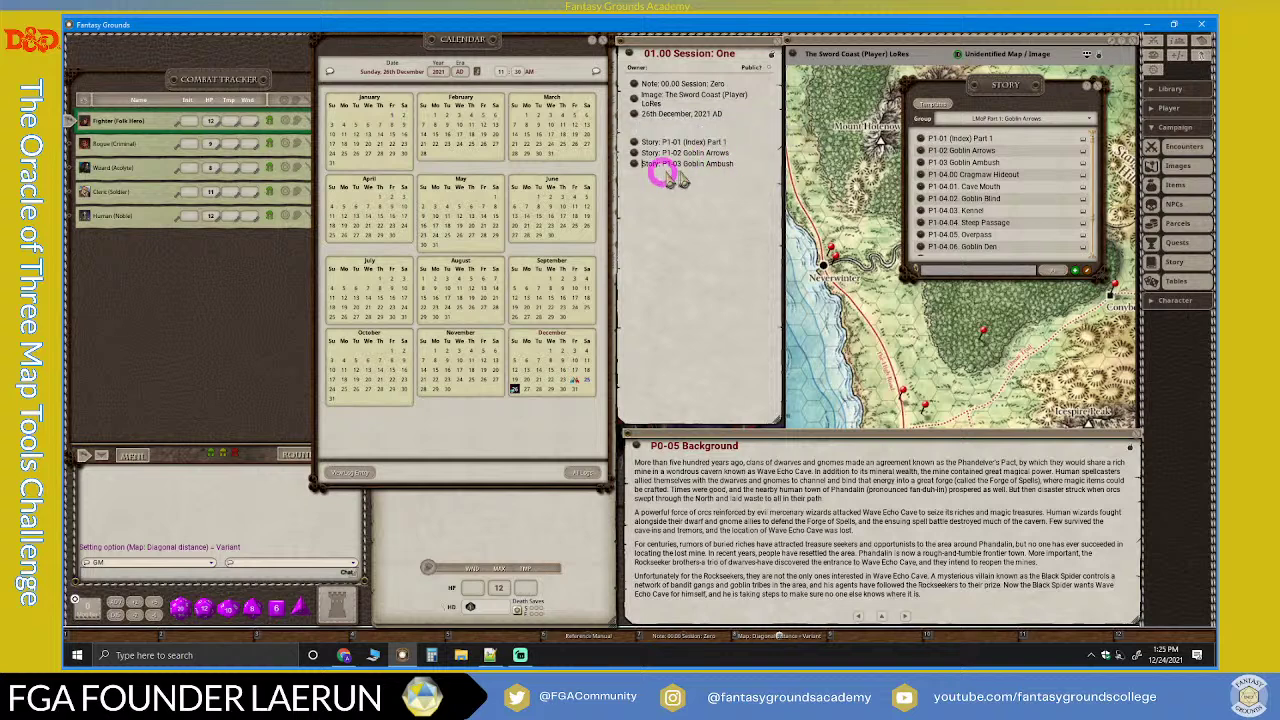
mouse_move(936, 192)
left_mouse_down()
mouse_move(738, 170)
mouse_move(789, 157)
left_mouse_up()
left_click(1013, 175)
left_click_drag(1016, 179, 644, 191)
Step: Add a 'Session One Notes' heading above the story links
left_click_drag(640, 128, 694, 143)
type("ession One Notes")
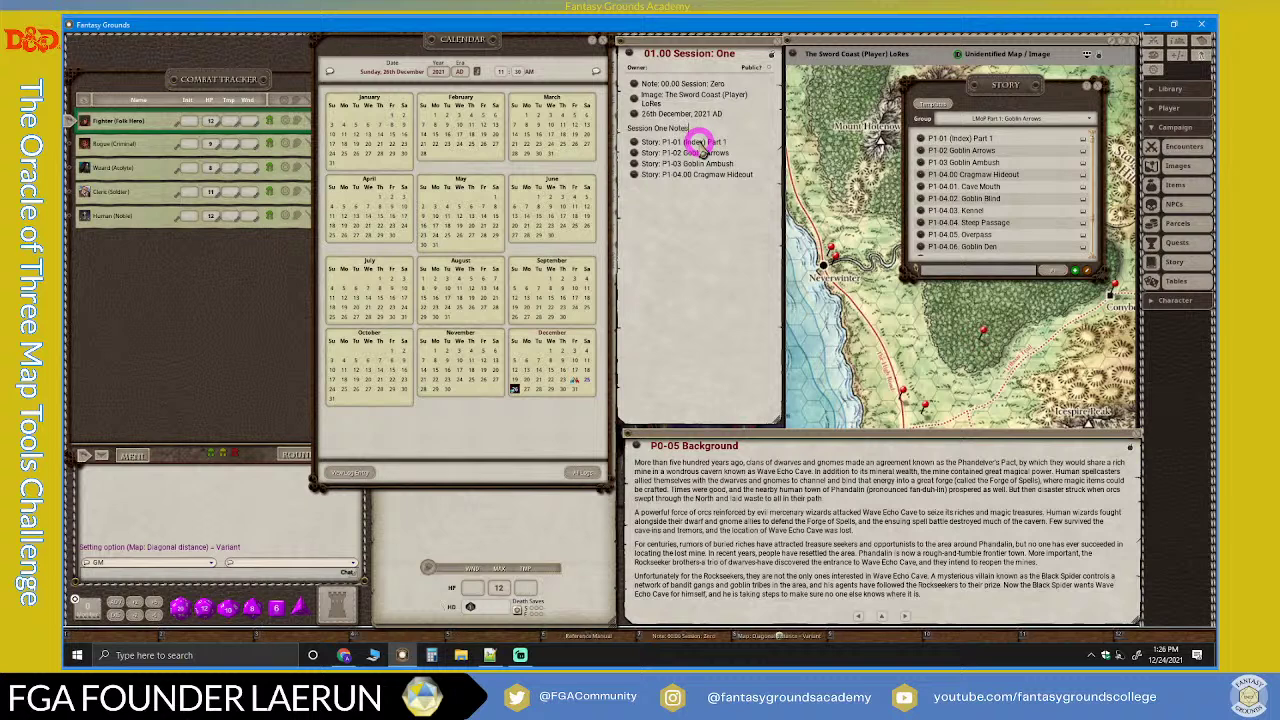
left_click_drag(704, 138, 757, 171)
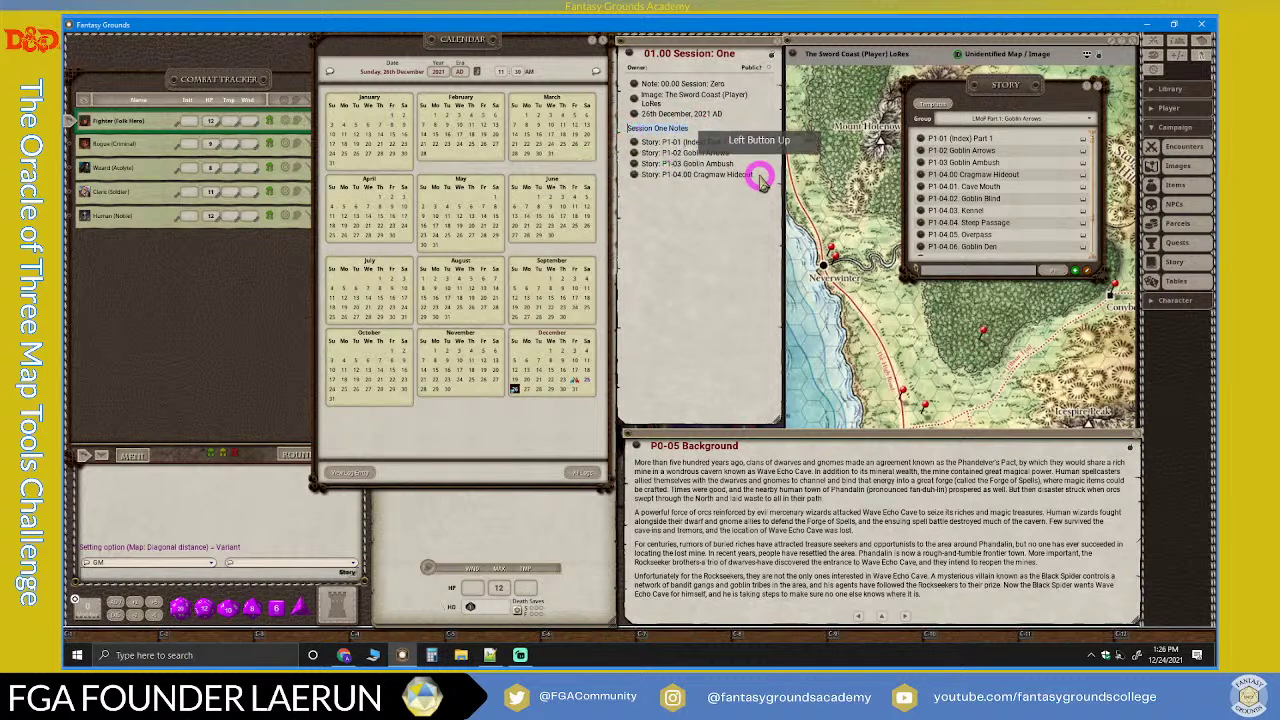
left_click(734, 225)
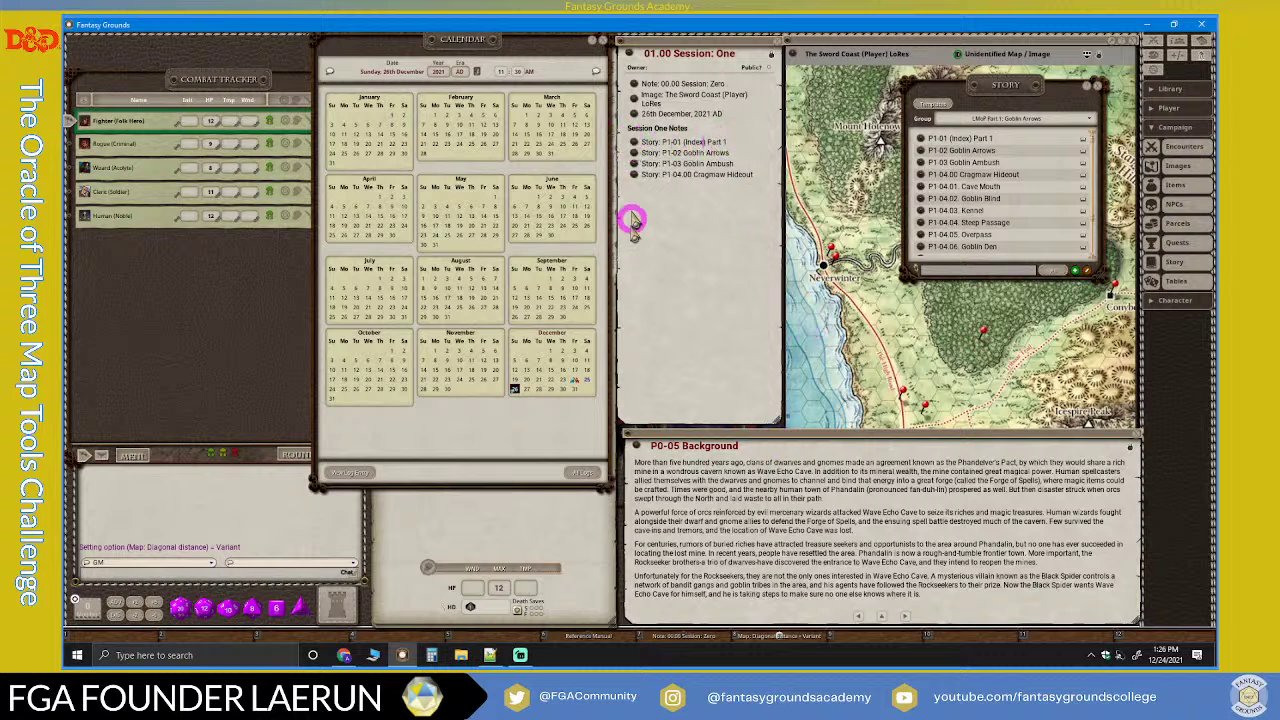
Step: Page the story pane from P0-05 Background ahead to P0-11 Appendix B: Monsters
left_click(905, 616)
left_click(905, 616)
left_click(905, 616)
left_click(905, 616)
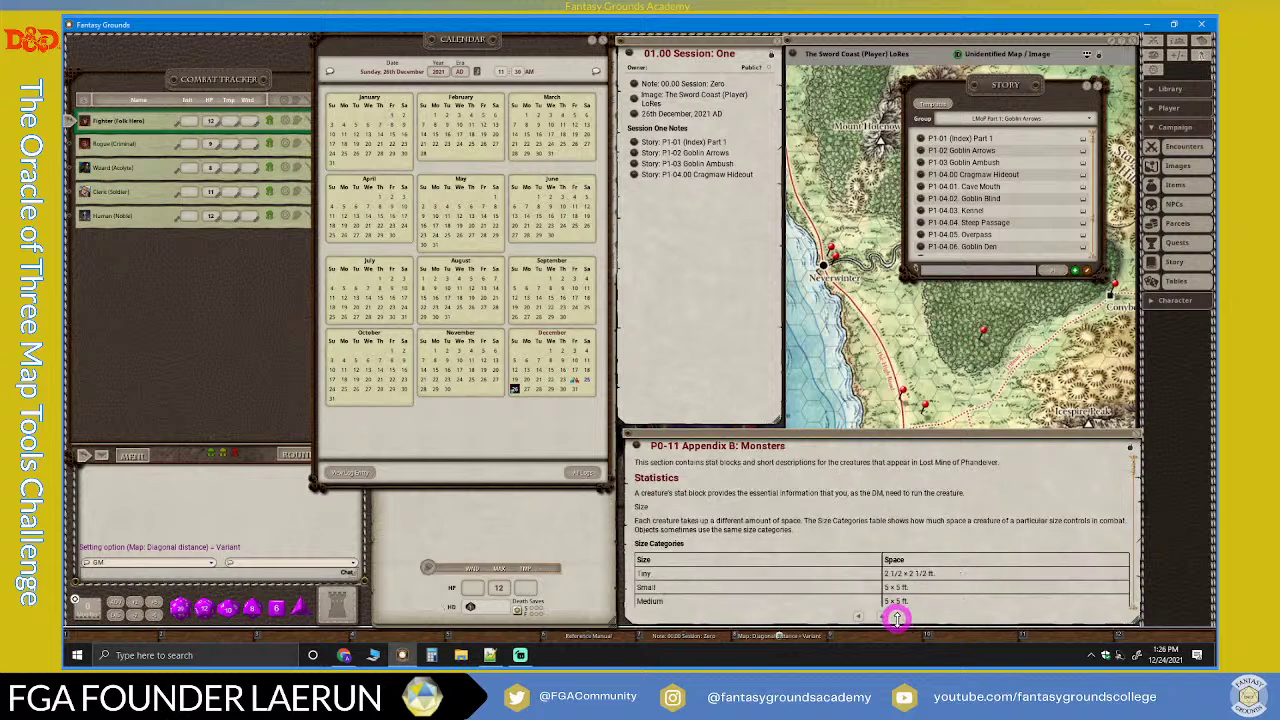
scroll(791, 512, "down", 1)
scroll(806, 516, "up", 1)
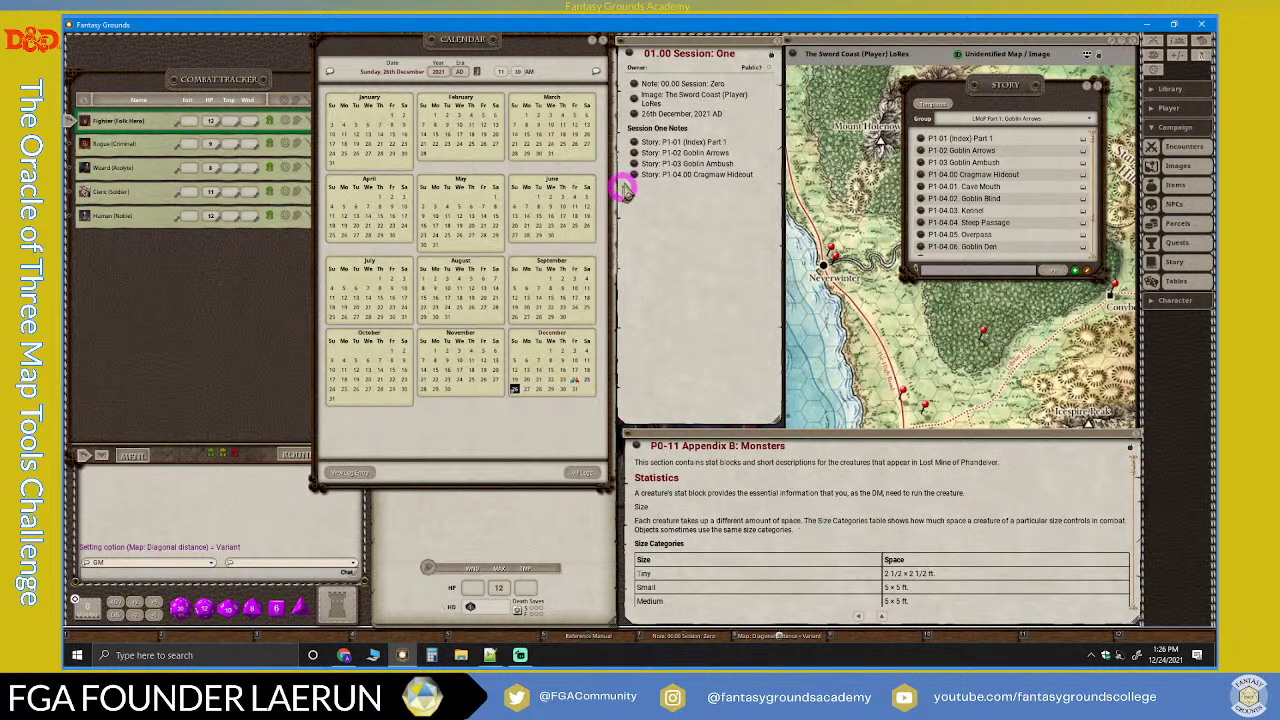
Step: Open the P1-01 (Index) Part 1 page and resize it over the Monsters page
left_click(637, 142)
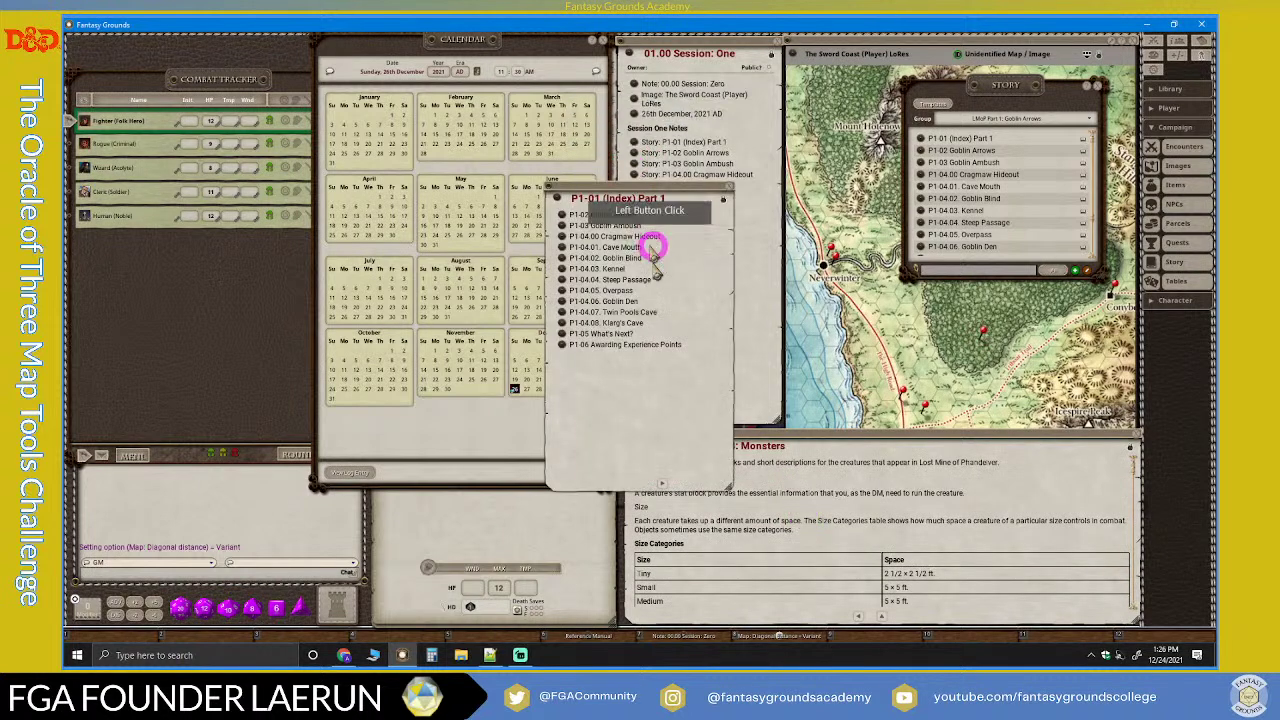
left_click_drag(729, 490, 1018, 378)
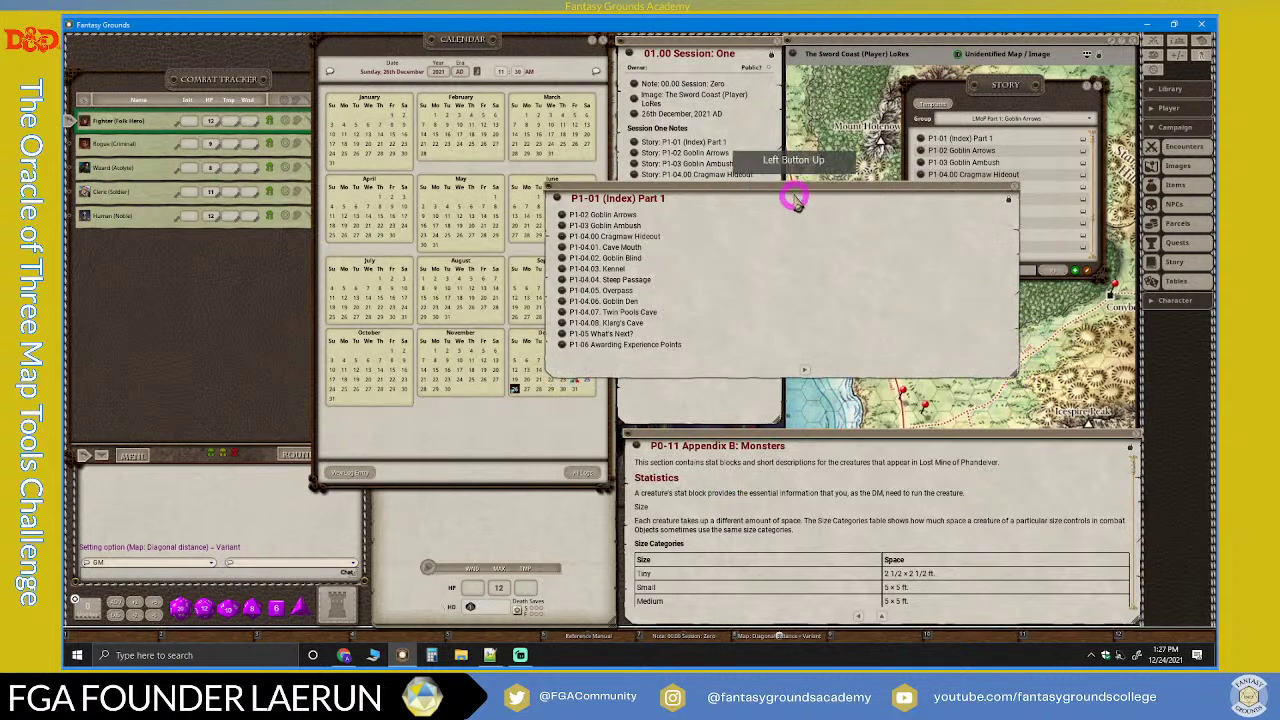
left_click_drag(797, 198, 1137, 429)
left_click(842, 470)
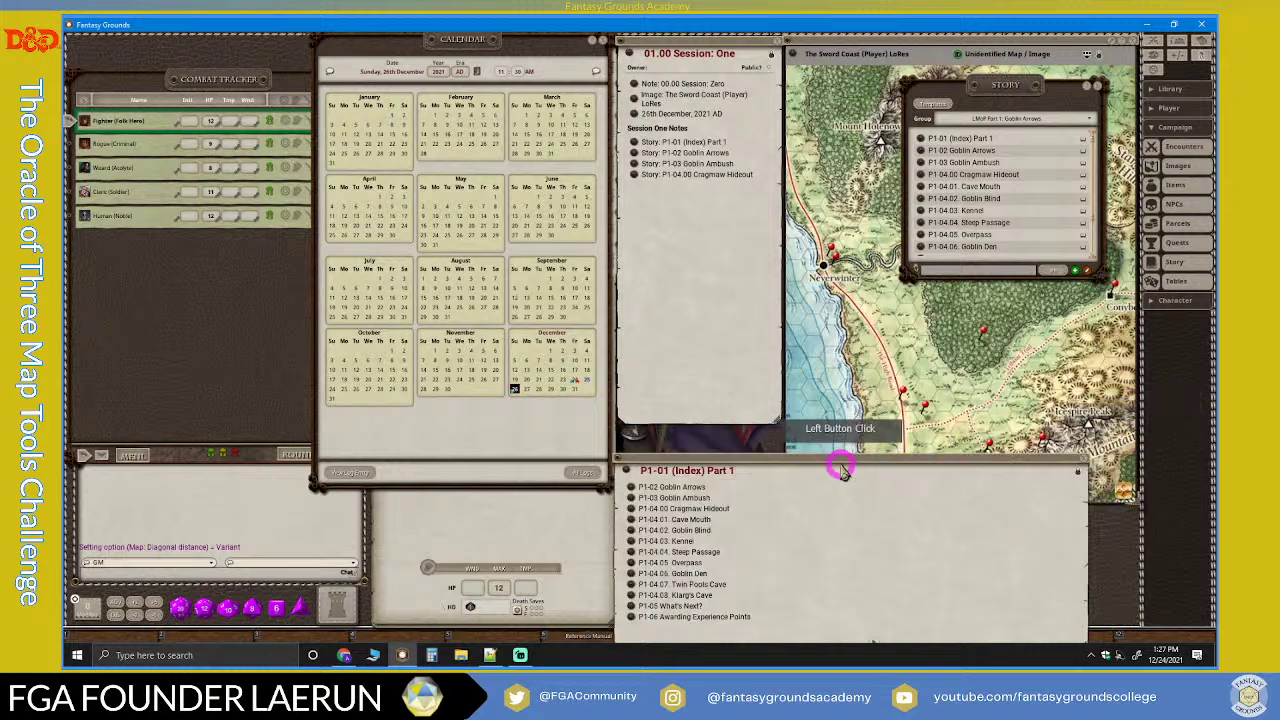
left_click_drag(842, 470, 849, 434)
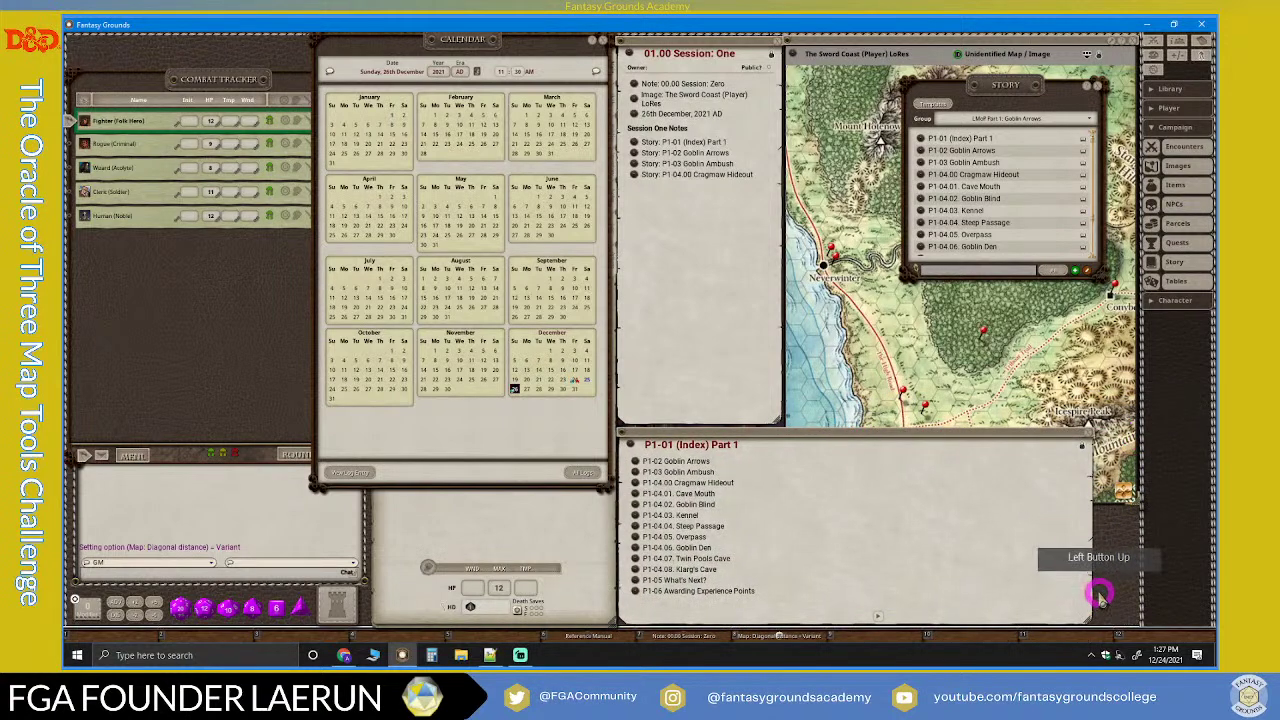
left_click_drag(1089, 594, 1137, 592)
Step: Open P1-02 Goblin Arrows from the index and move it into the lower reading area
left_click_drag(622, 466, 636, 460)
left_click(704, 230)
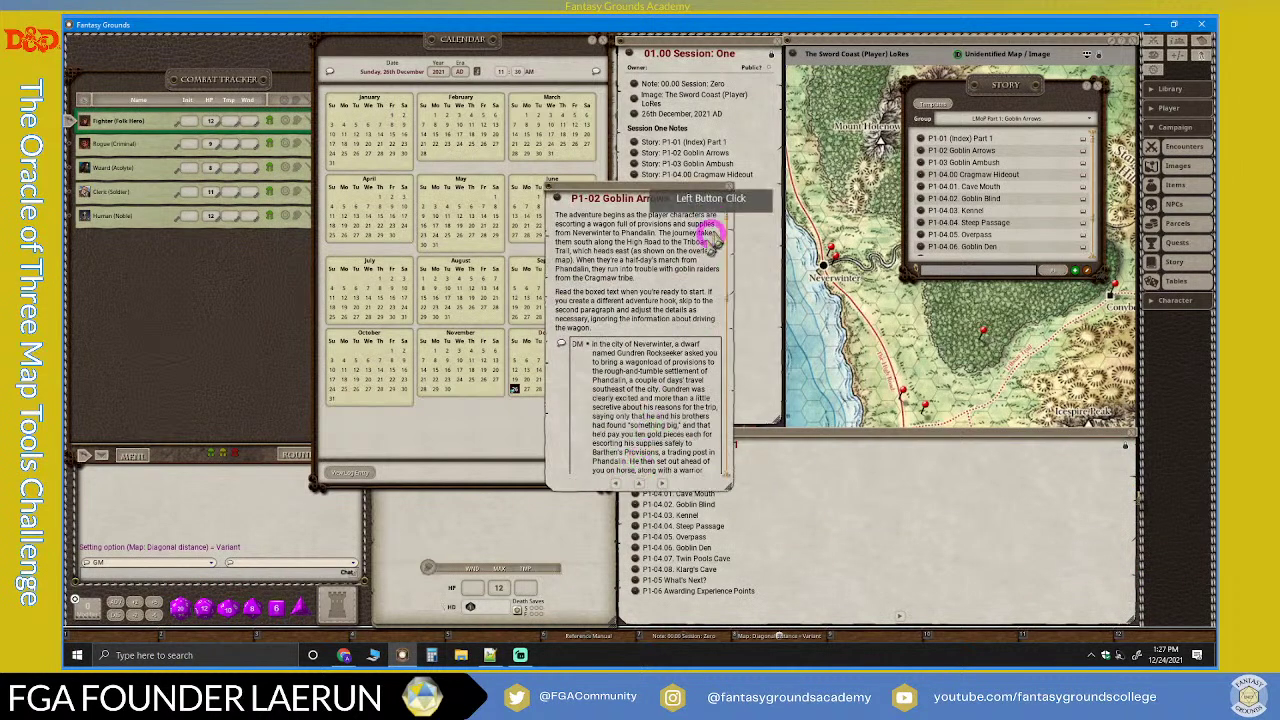
left_click_drag(730, 190, 800, 466)
left_click(906, 600)
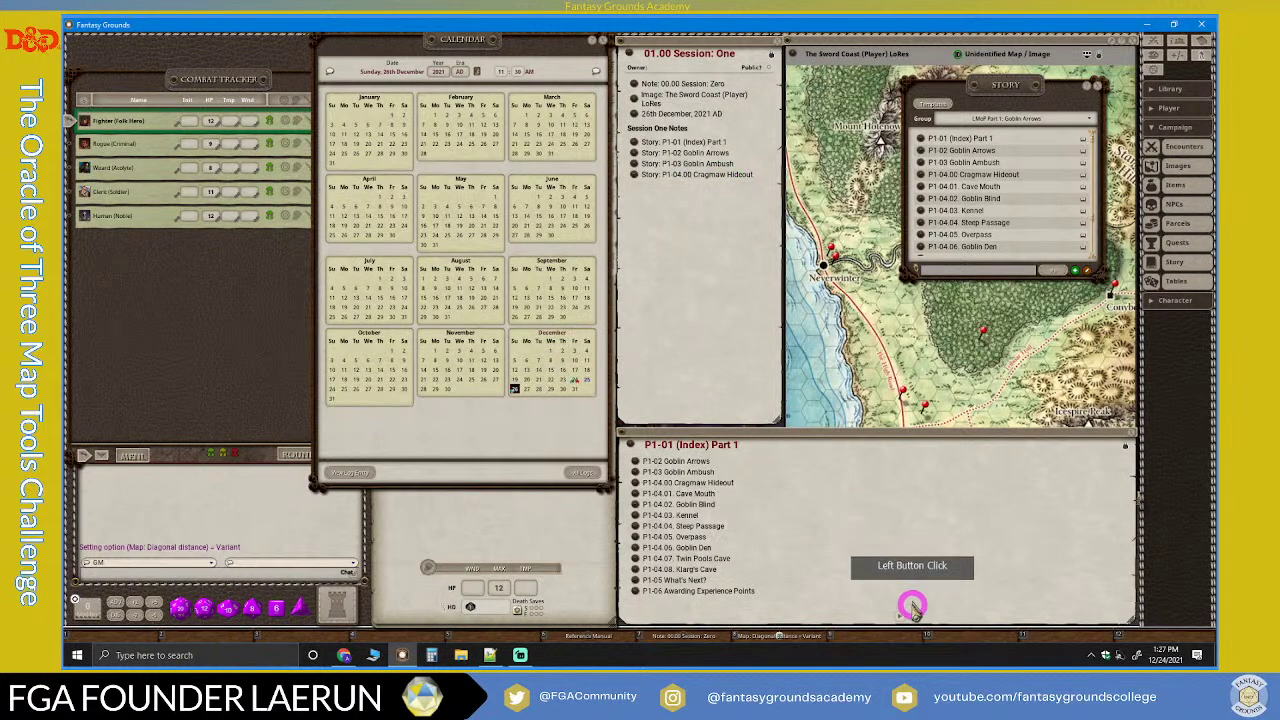
left_click(901, 617)
scroll(905, 590, "down", 5)
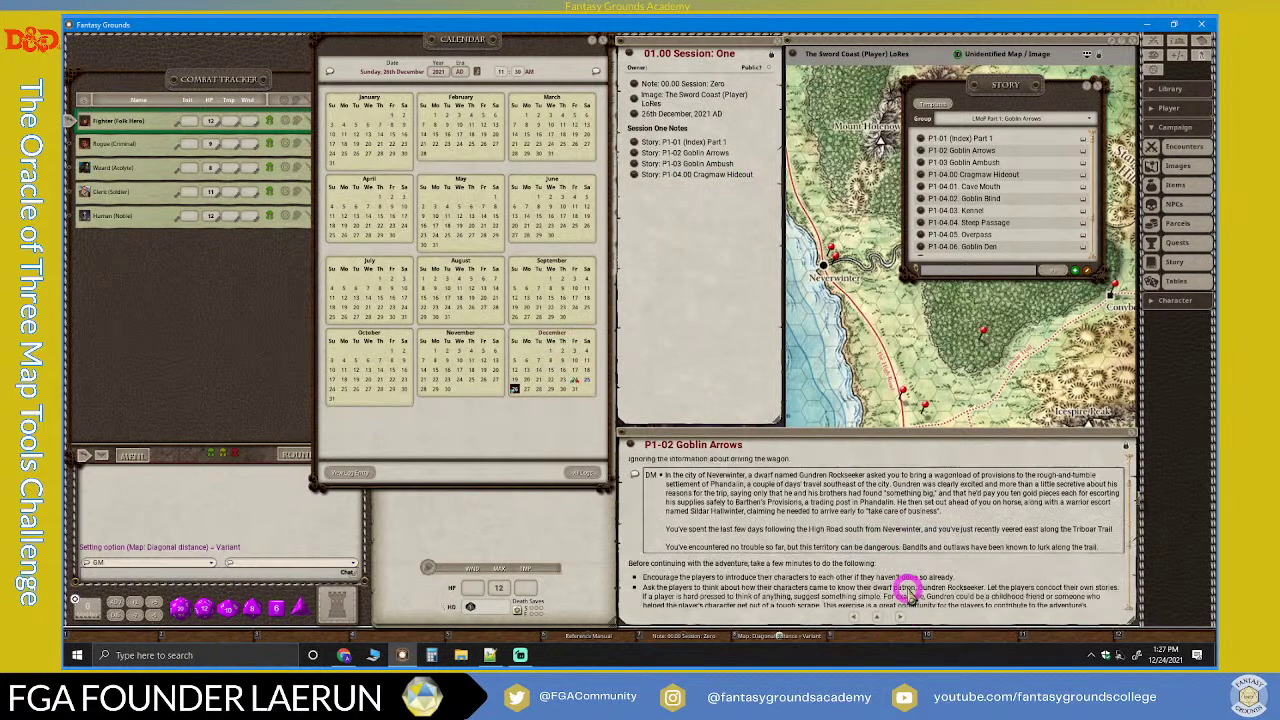
scroll(833, 548, "up", 5)
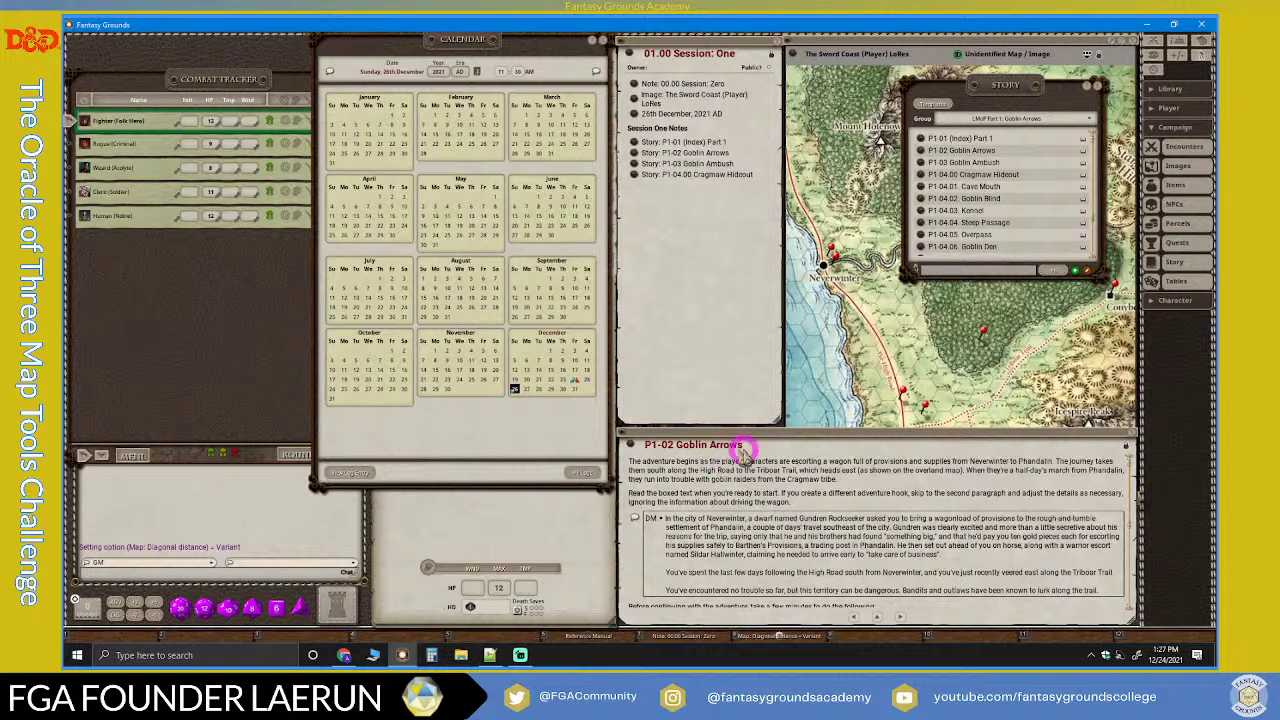
Step: Advance through P1-03 Goblin Ambush to P1-04.00 Cragmaw Hideout and scroll its text
left_click(901, 617)
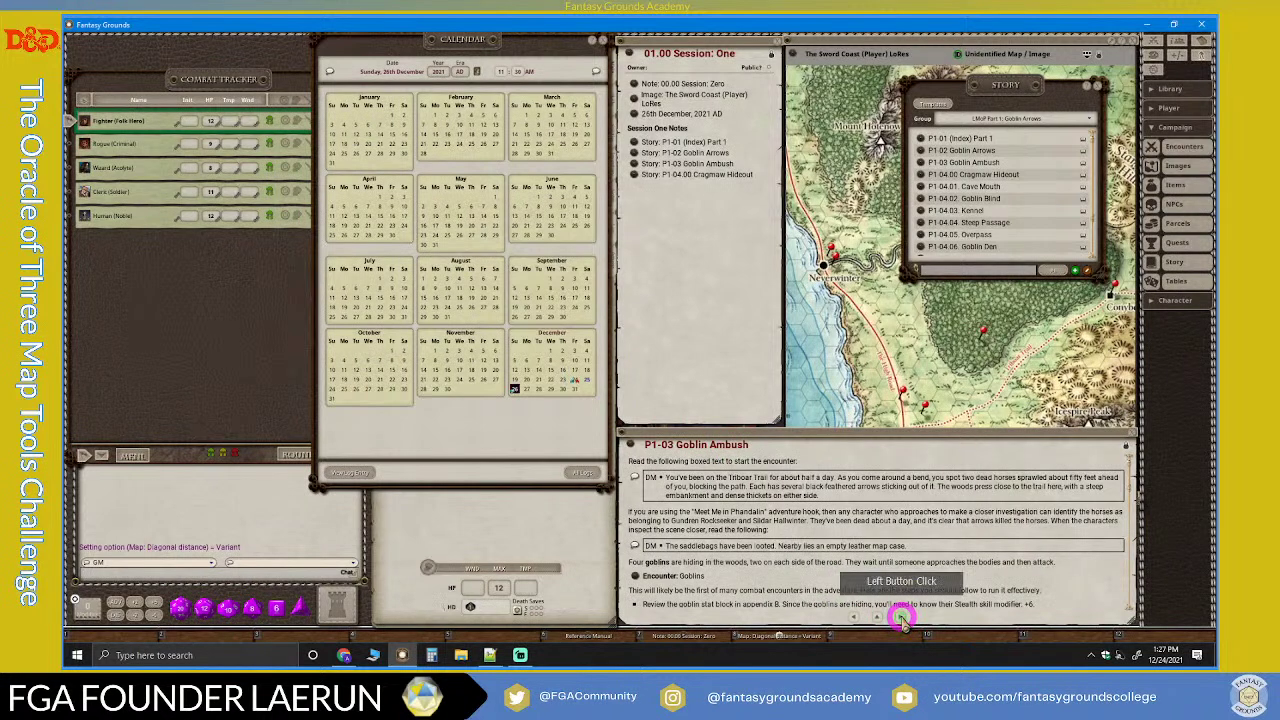
left_click(901, 617)
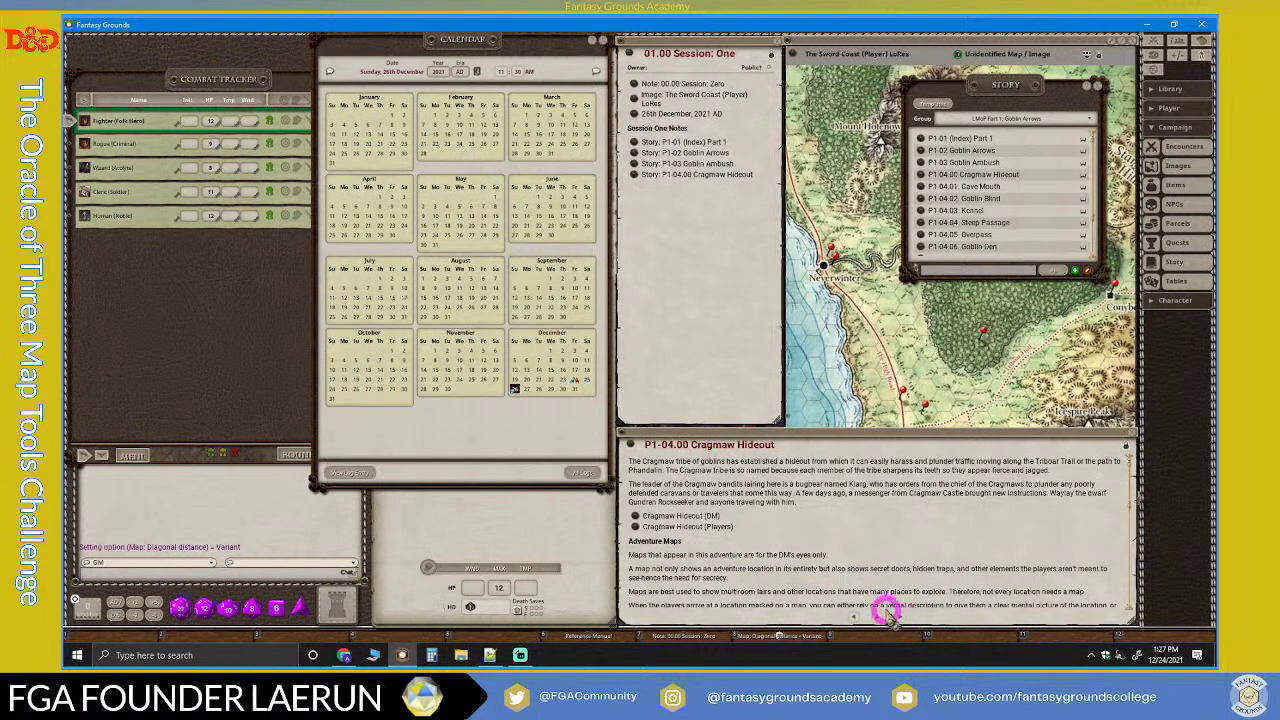
scroll(880, 580, "down", 5)
scroll(880, 570, "up", 5)
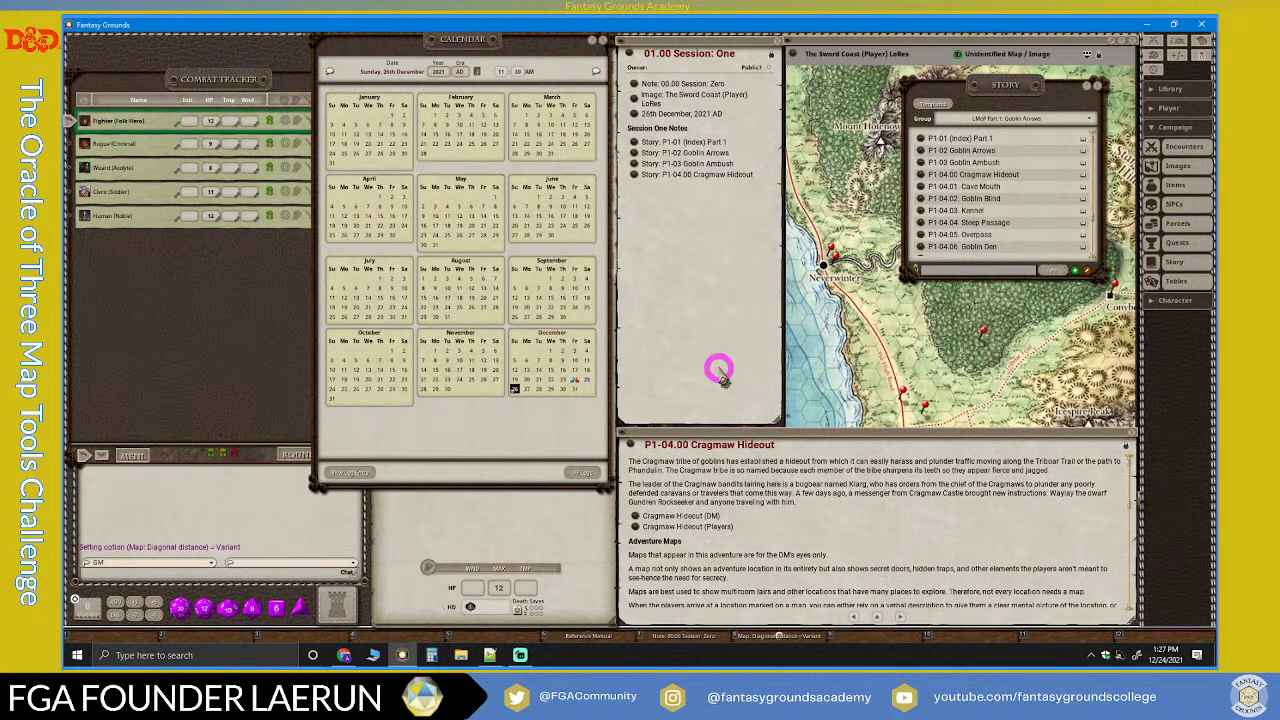
scroll(858, 530, "down", 6)
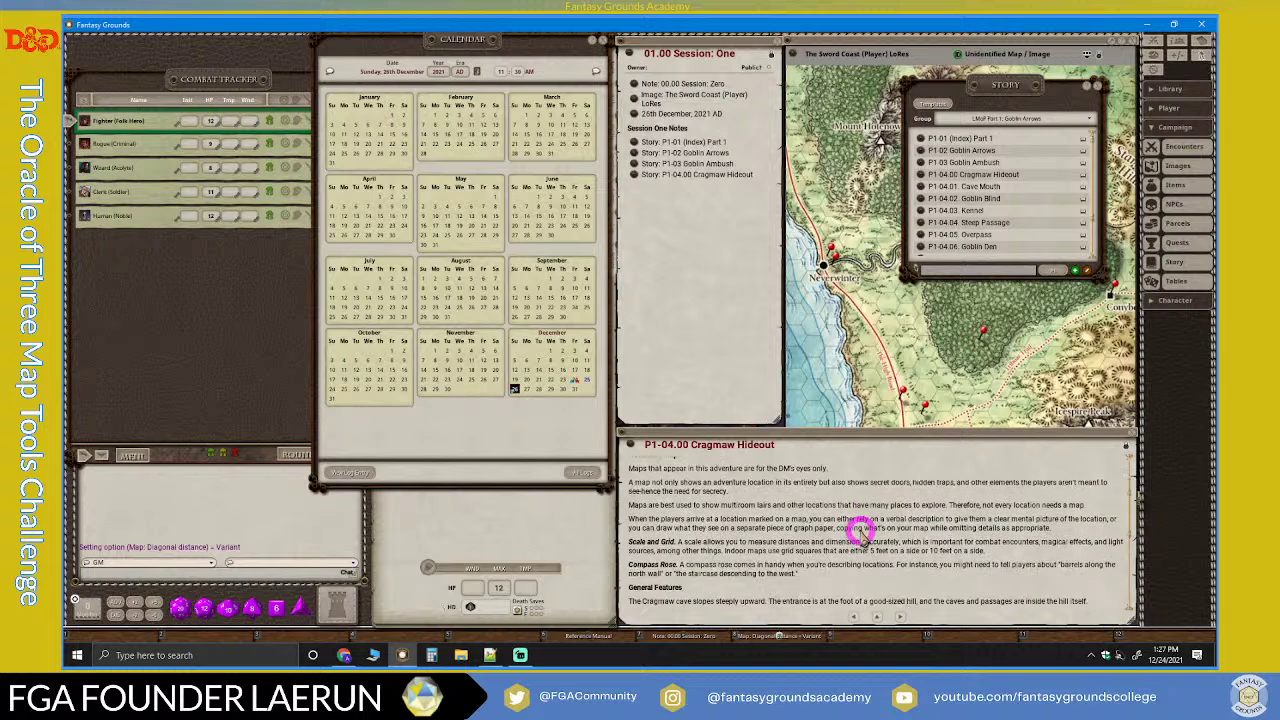
scroll(858, 530, "down", 5)
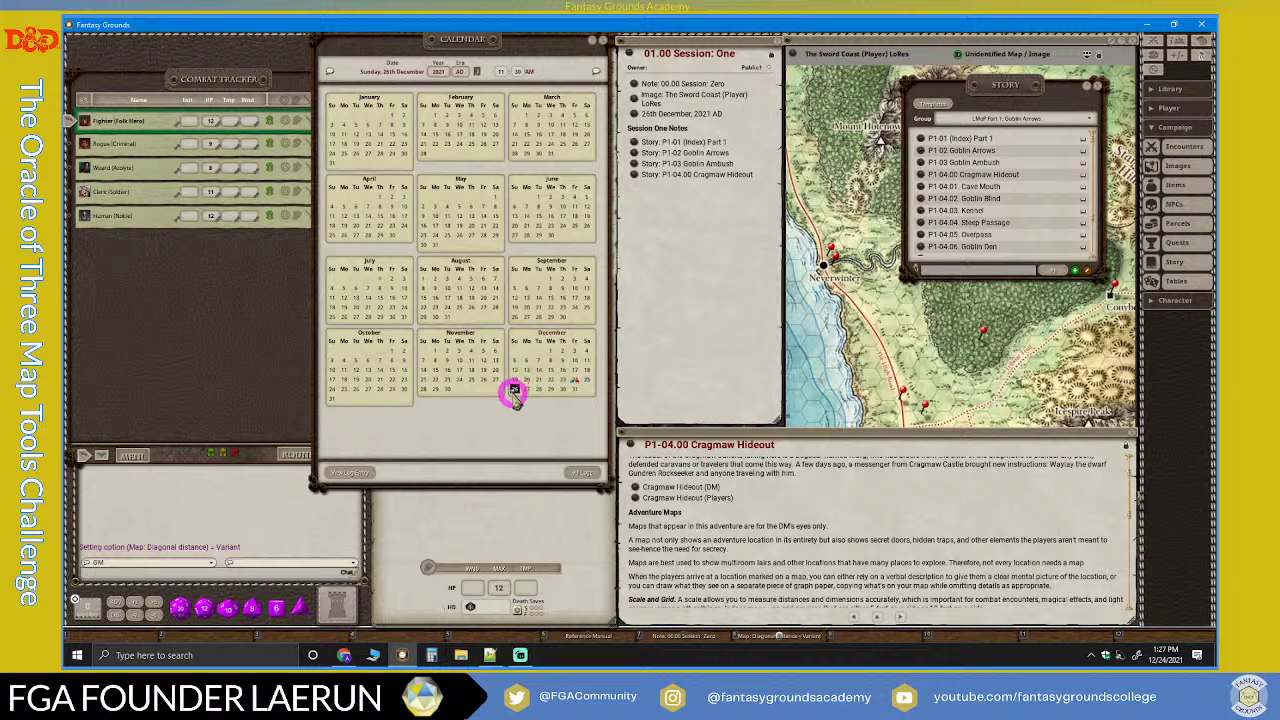
Step: Open and close the session logs list while reviewing the 26th December 2021 calendar
left_click(585, 477)
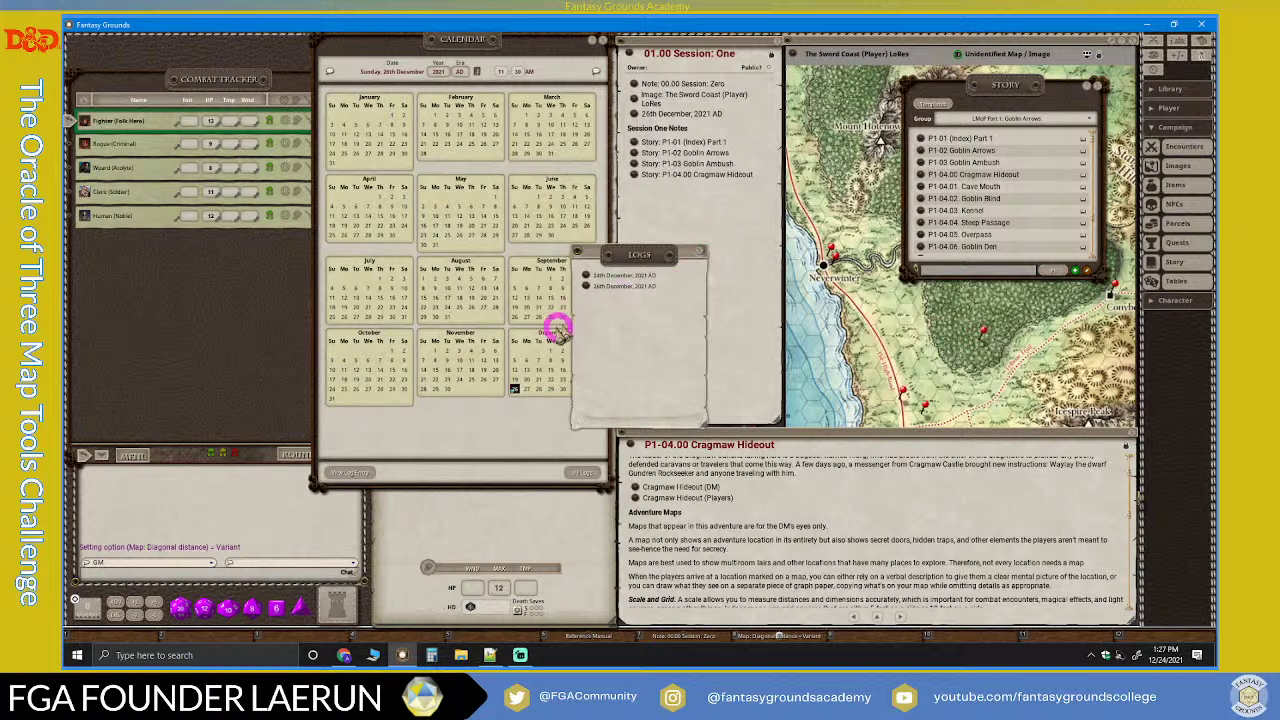
left_click(700, 253)
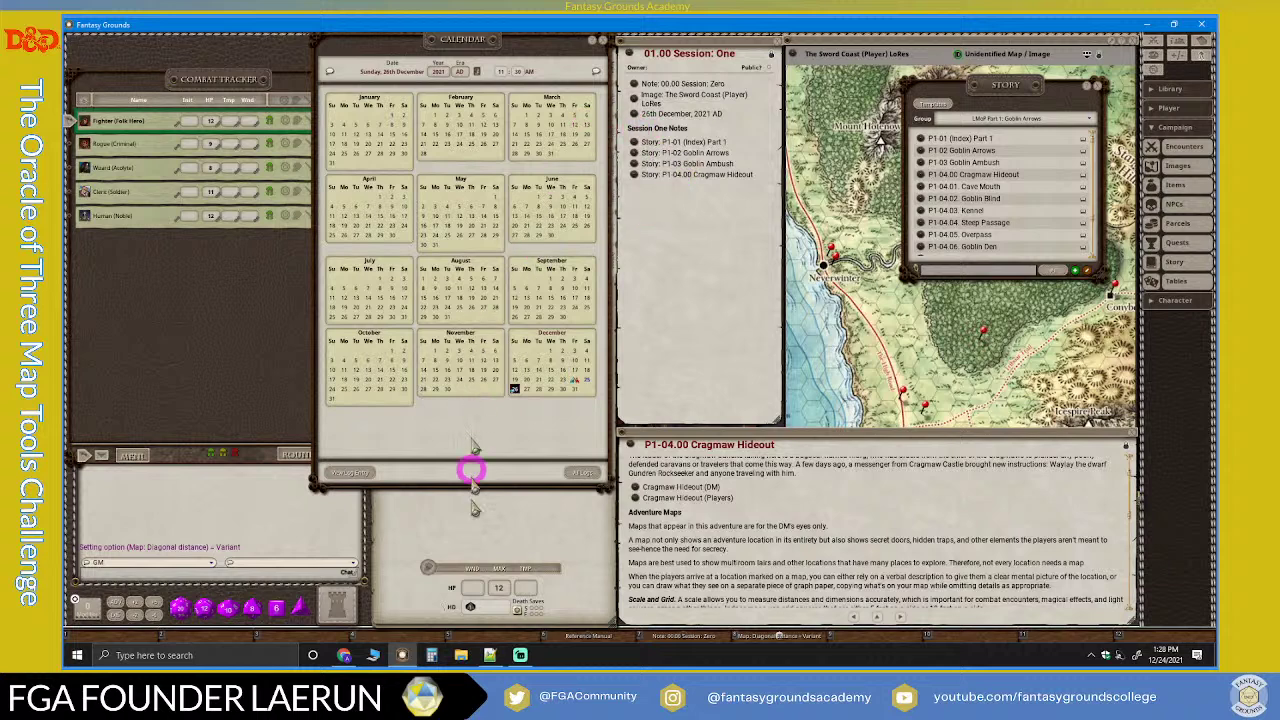
mouse_move(519, 659)
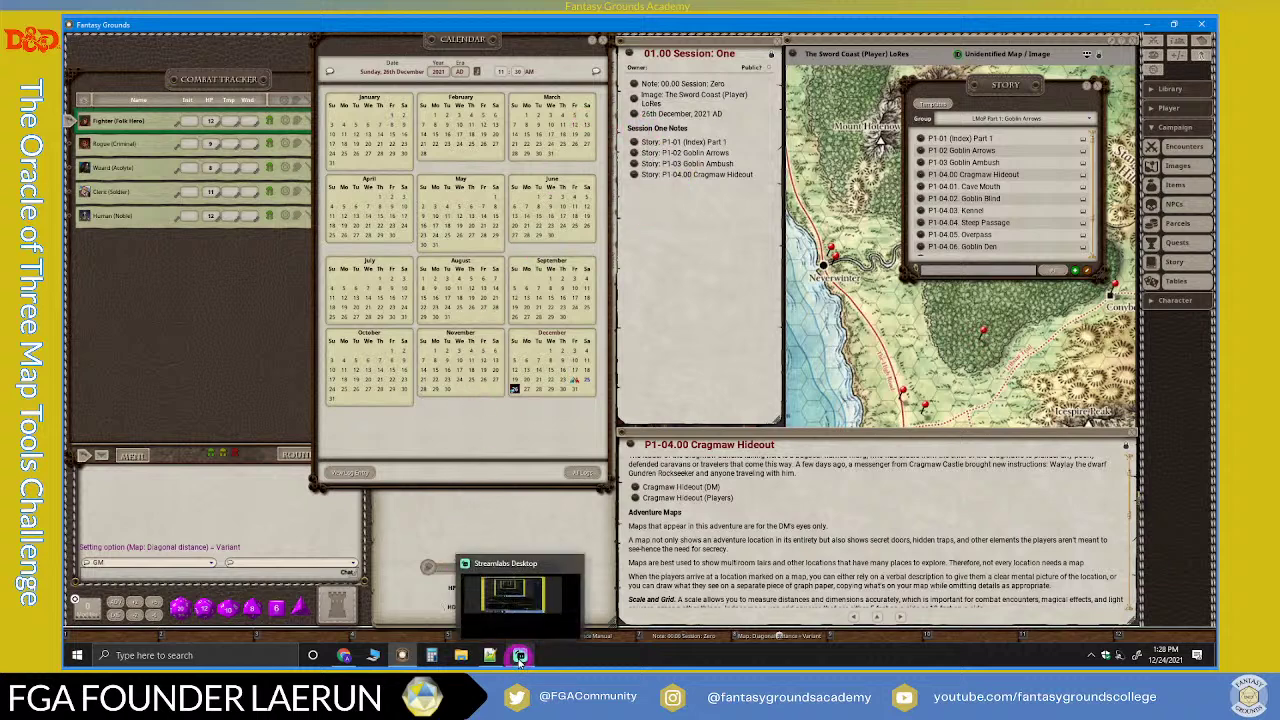
left_click(346, 655)
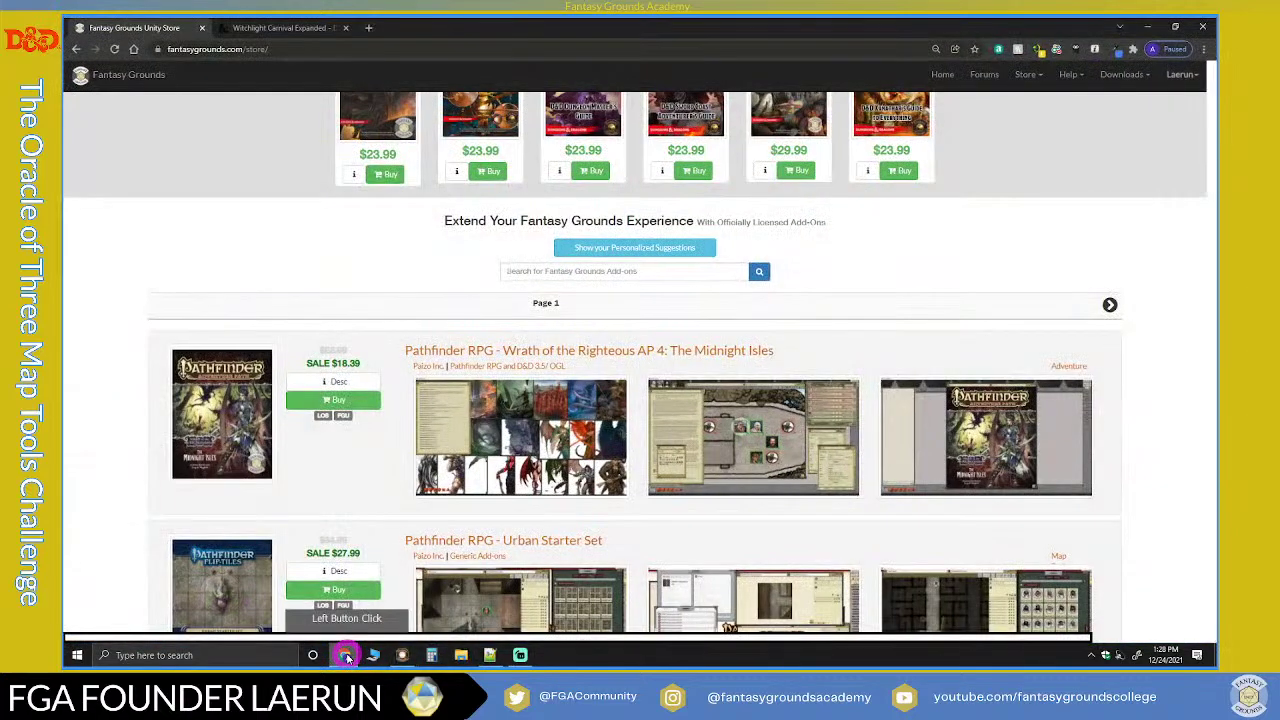
left_click(519, 655)
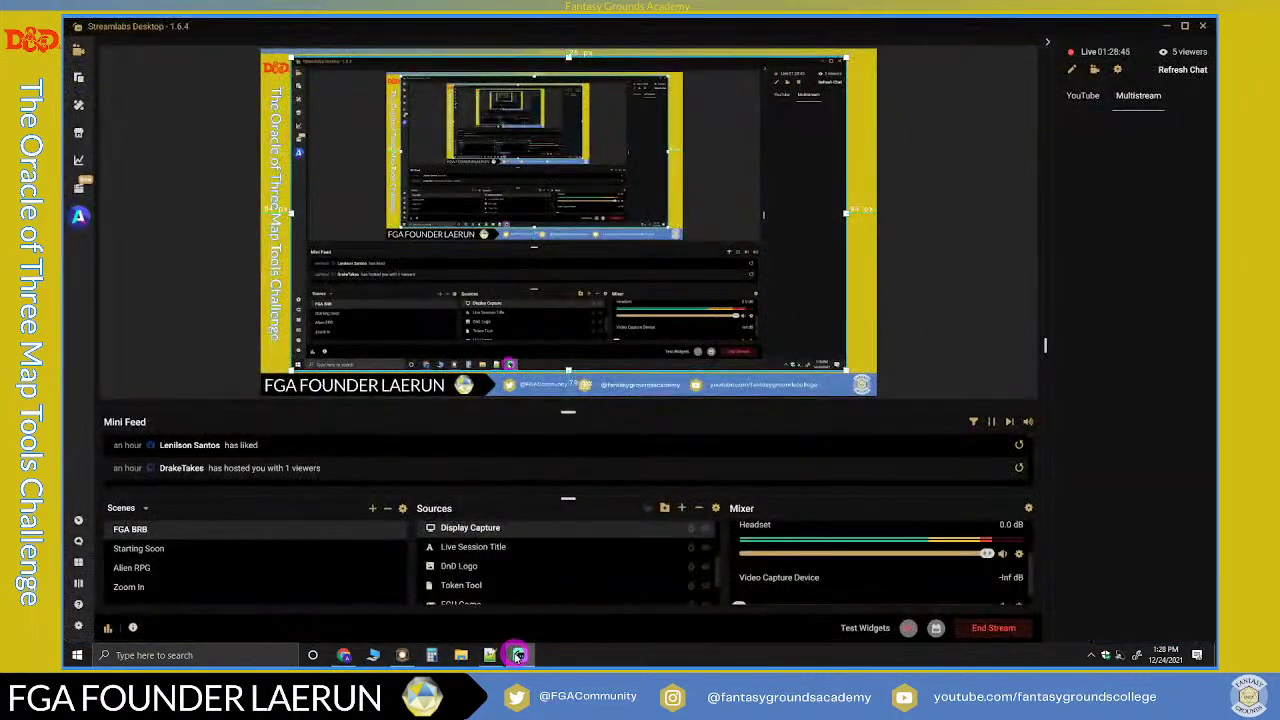
left_click(404, 655)
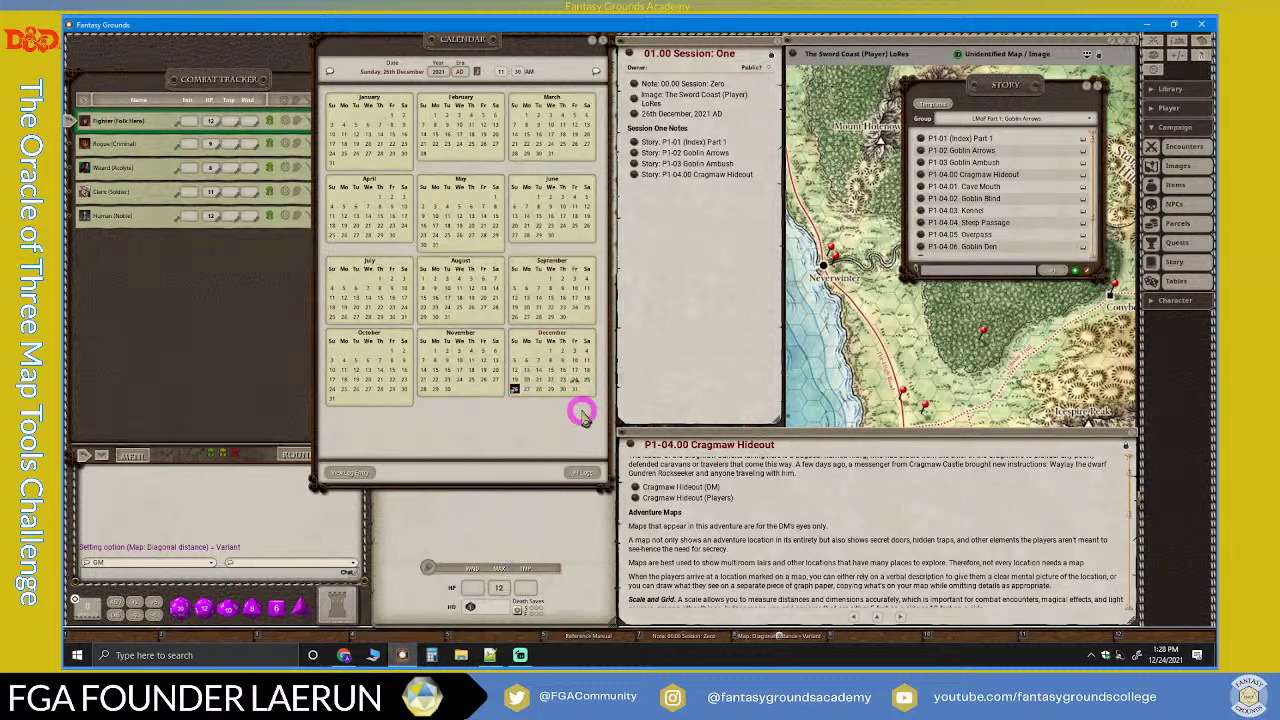
Step: Close the Calendar and the story list windows
left_click(601, 40)
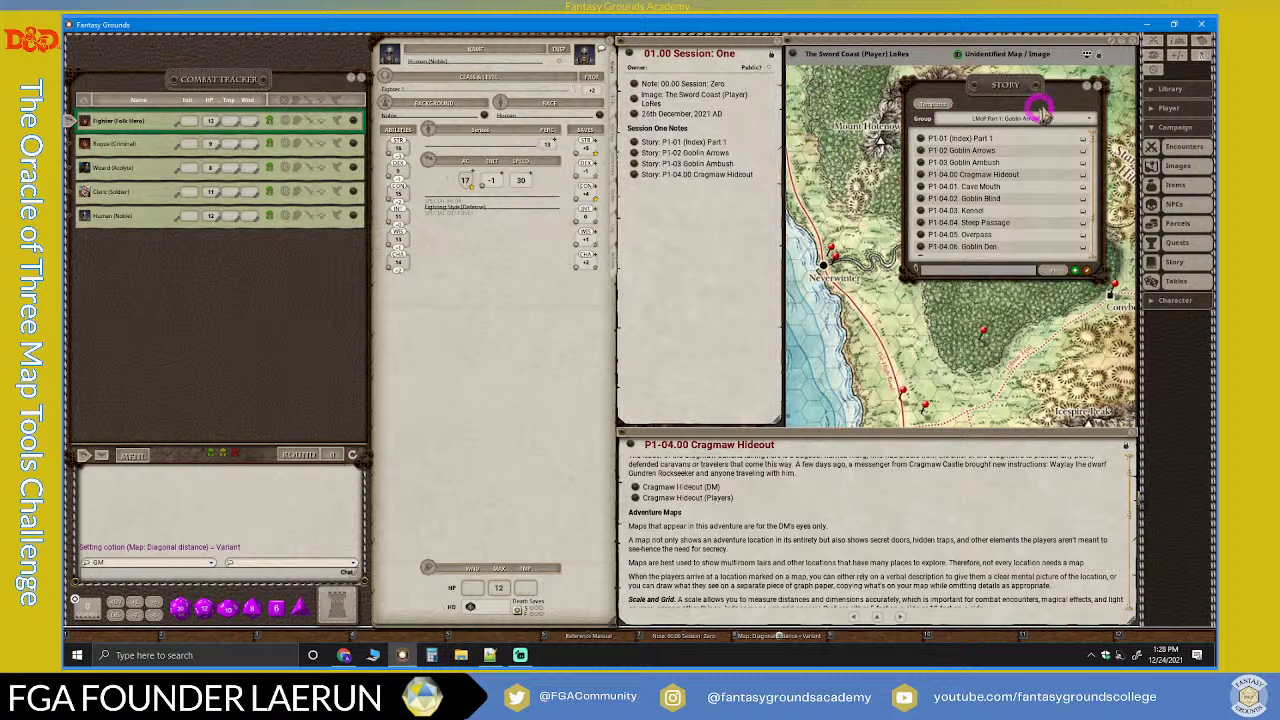
left_click(1096, 86)
left_click(672, 177)
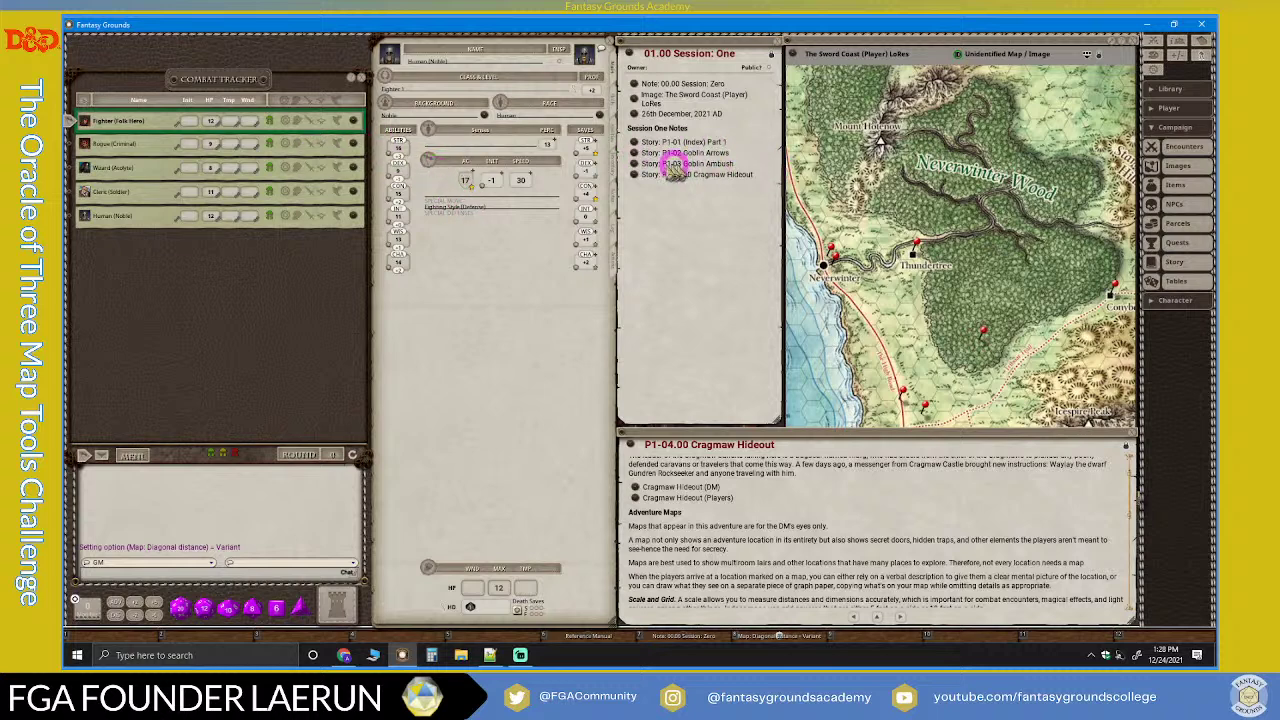
Step: Zoom the Sword Coast map toward the High Road and scroll the Cragmaw Hideout story text
scroll(843, 277, "up", 2)
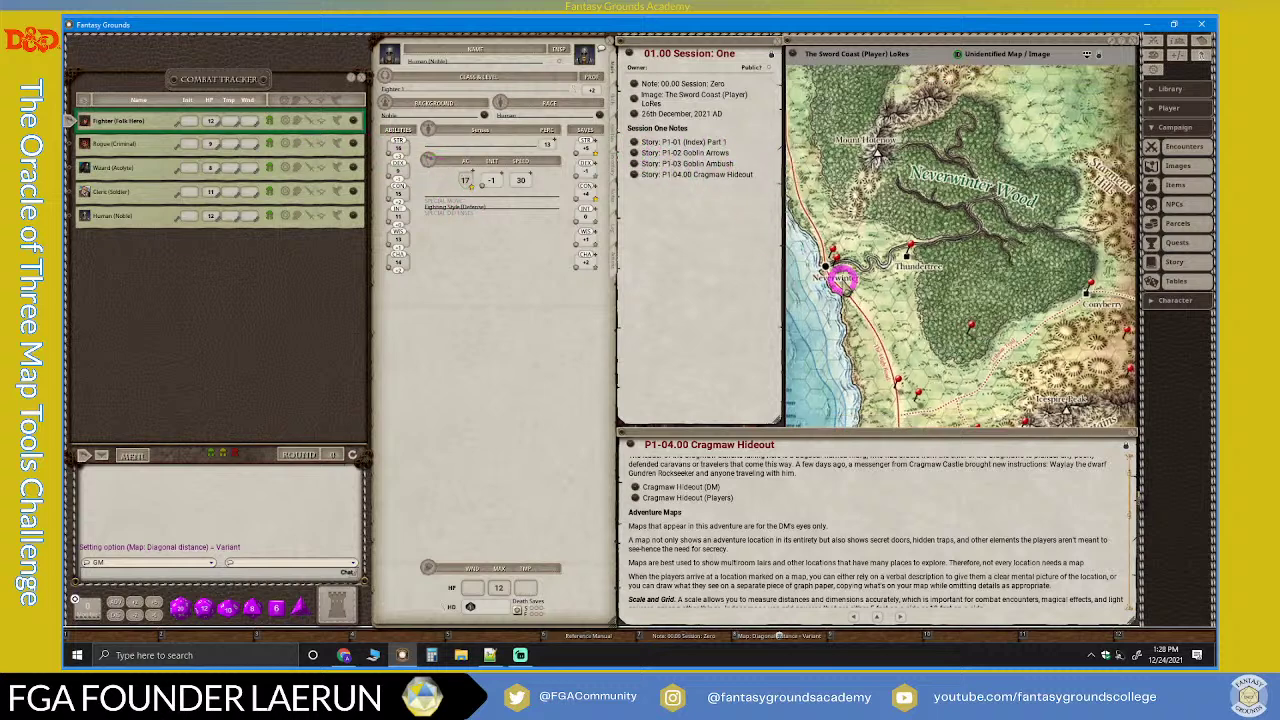
scroll(870, 332, "up", 2)
scroll(870, 332, "down", 2)
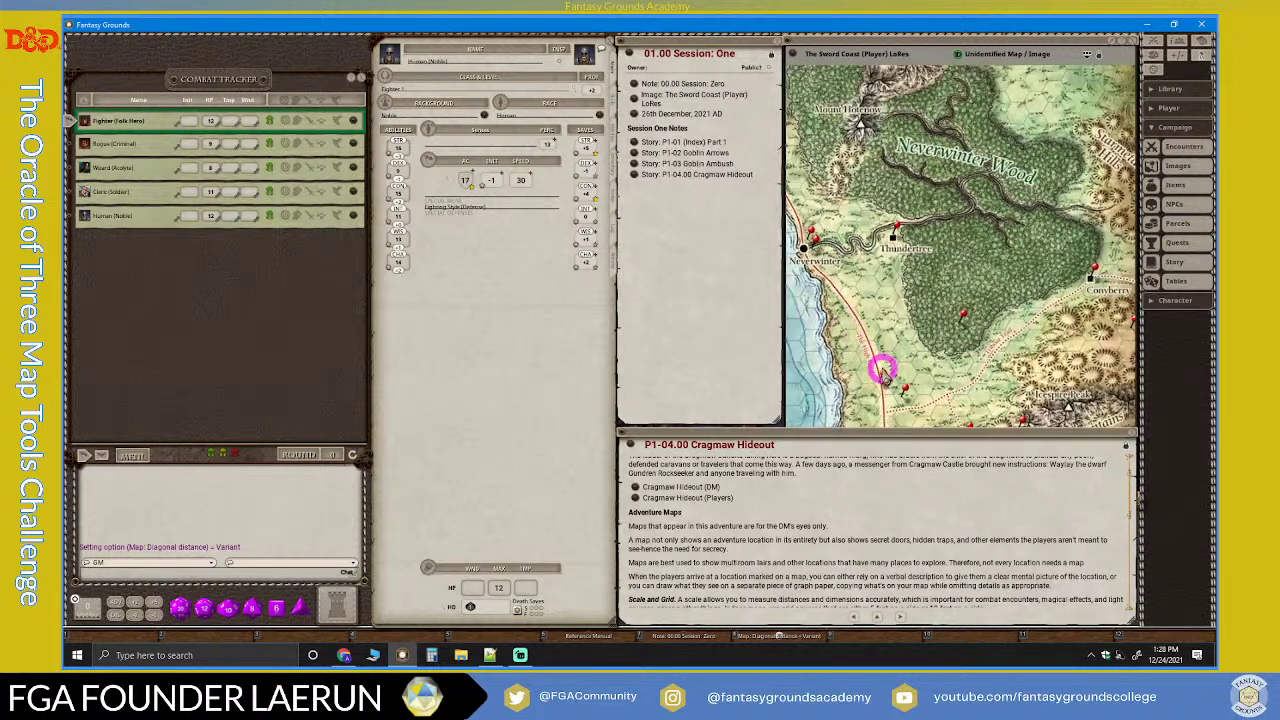
scroll(897, 398, "up", 4)
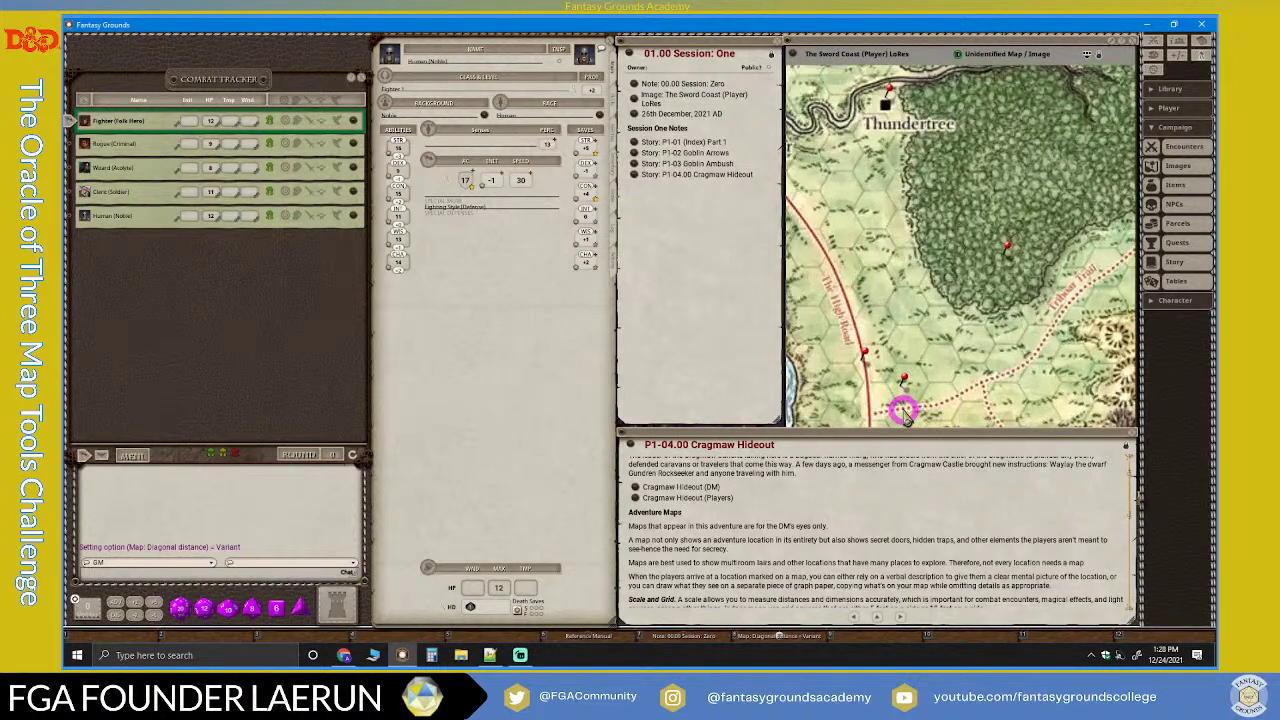
scroll(901, 411, "down", 1)
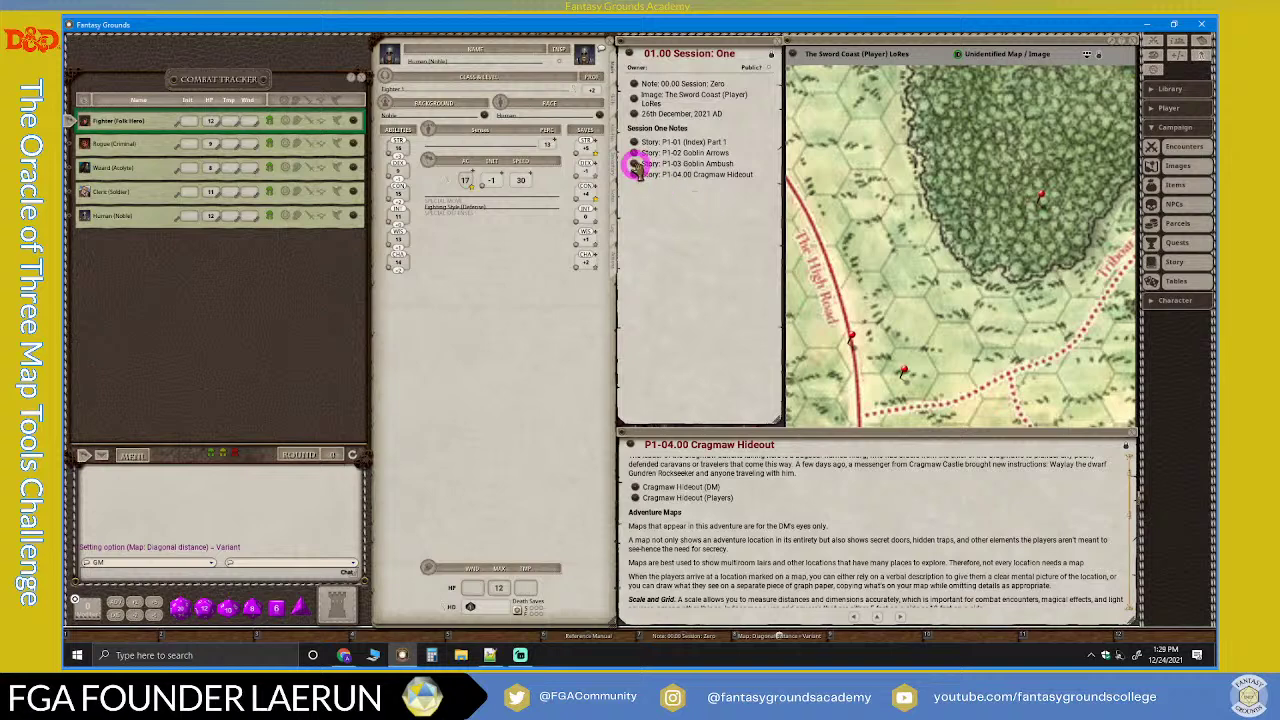
scroll(813, 520, "up", 1)
scroll(815, 527, "down", 4)
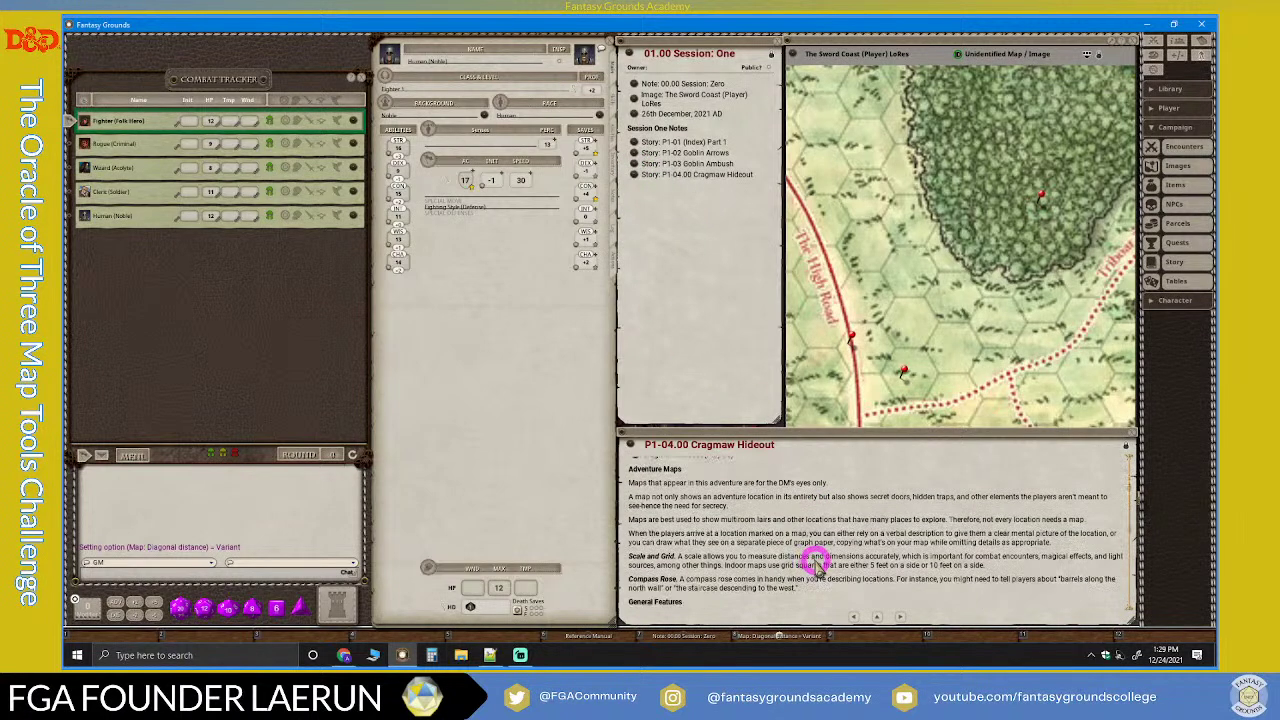
Step: Go back to the P1-03 Goblin Ambush story and post its Triboar Trail read-aloud text to chat
left_click(853, 614)
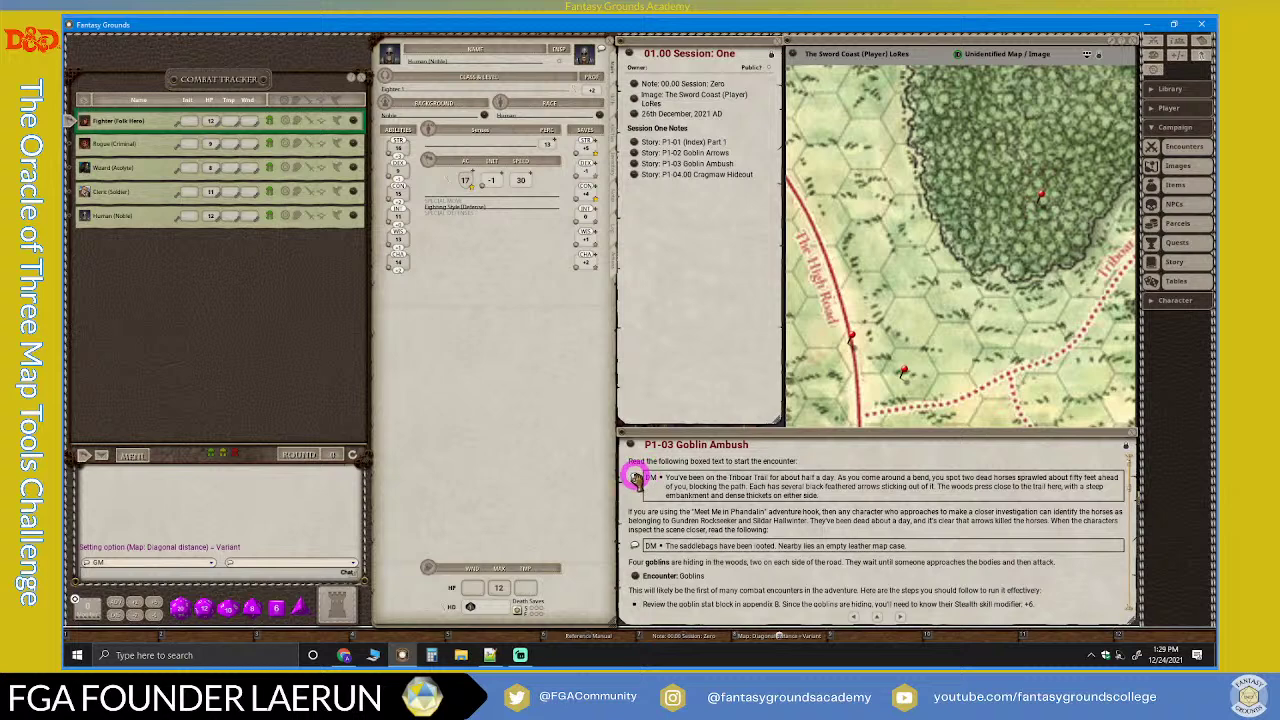
left_click(634, 477)
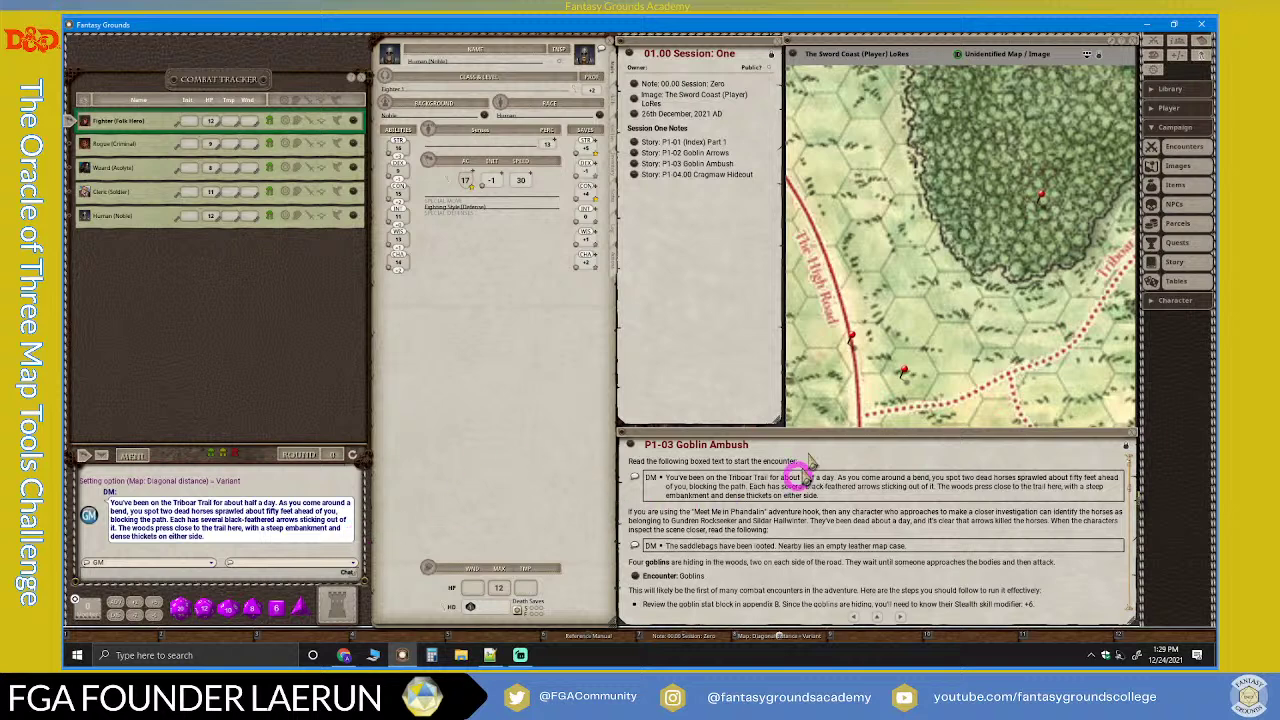
scroll(877, 368, "down", 3)
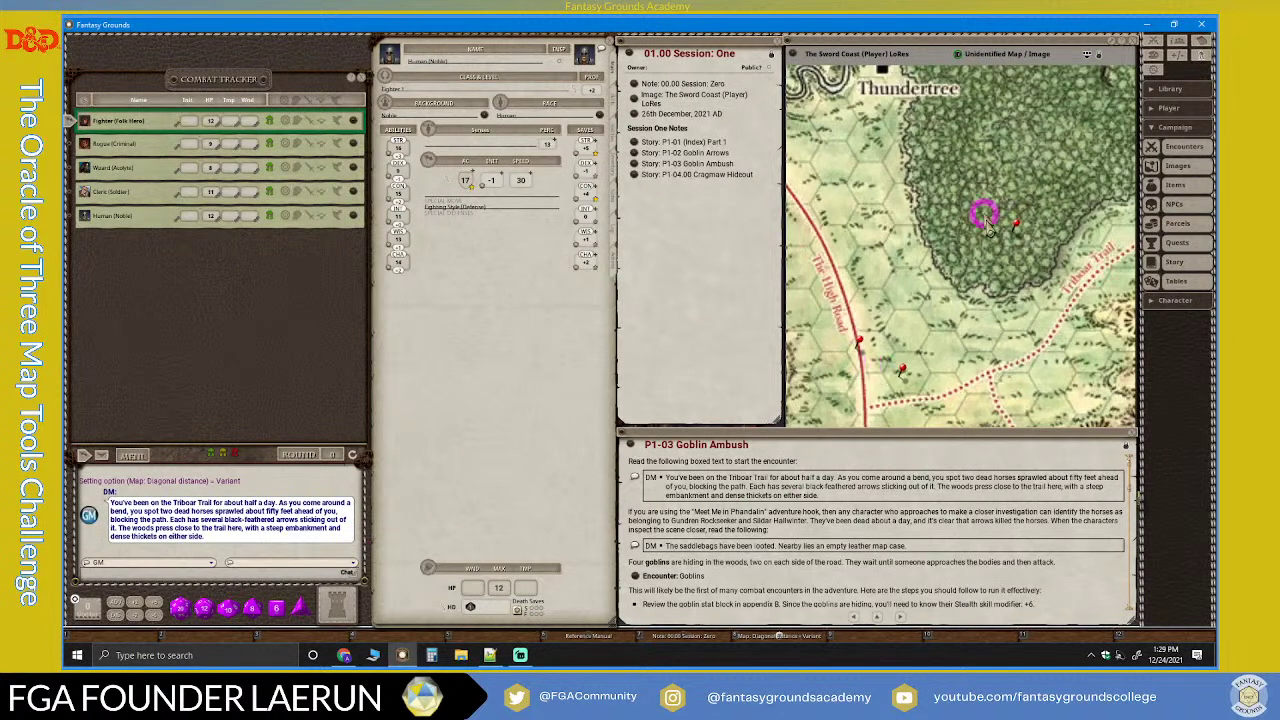
Step: Review the Party Sheet's Inventory and Order tabs, close it, and collapse the Campaign sidebar section
left_click(1182, 42)
left_click(800, 372)
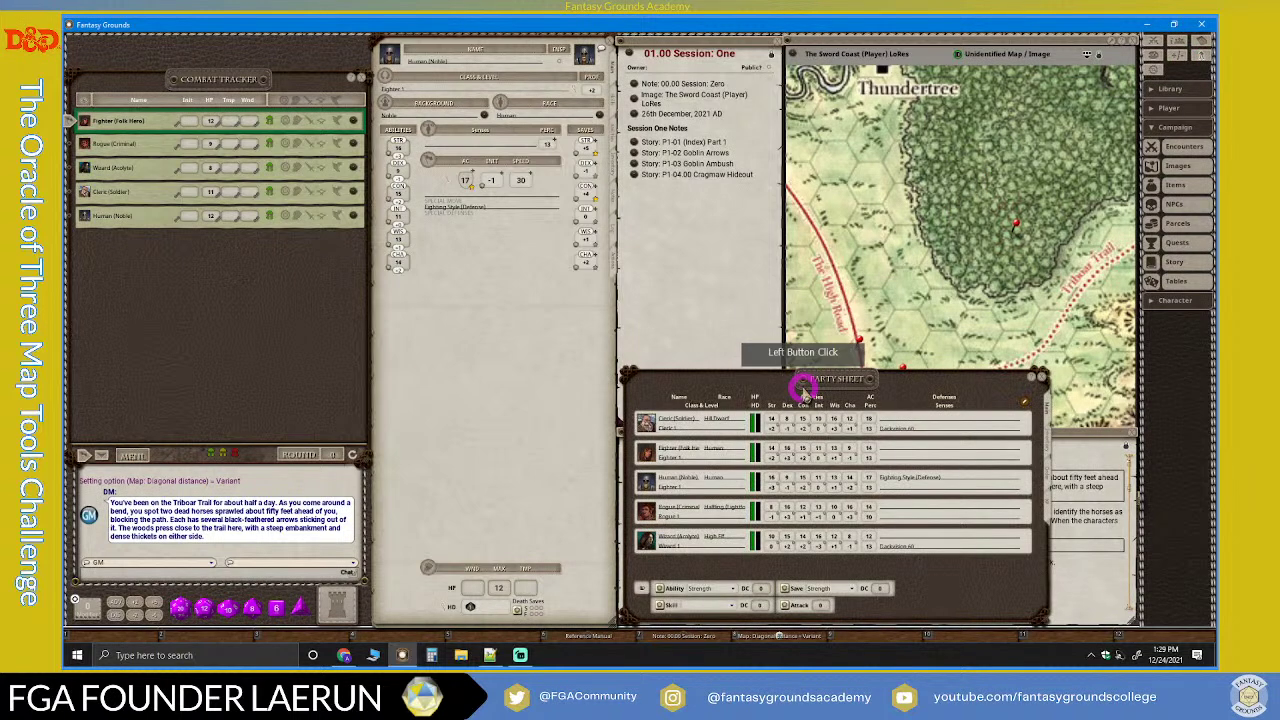
left_click(1044, 434)
left_click(1046, 475)
scroll(891, 491, "down", 2)
scroll(882, 493, "up", 5)
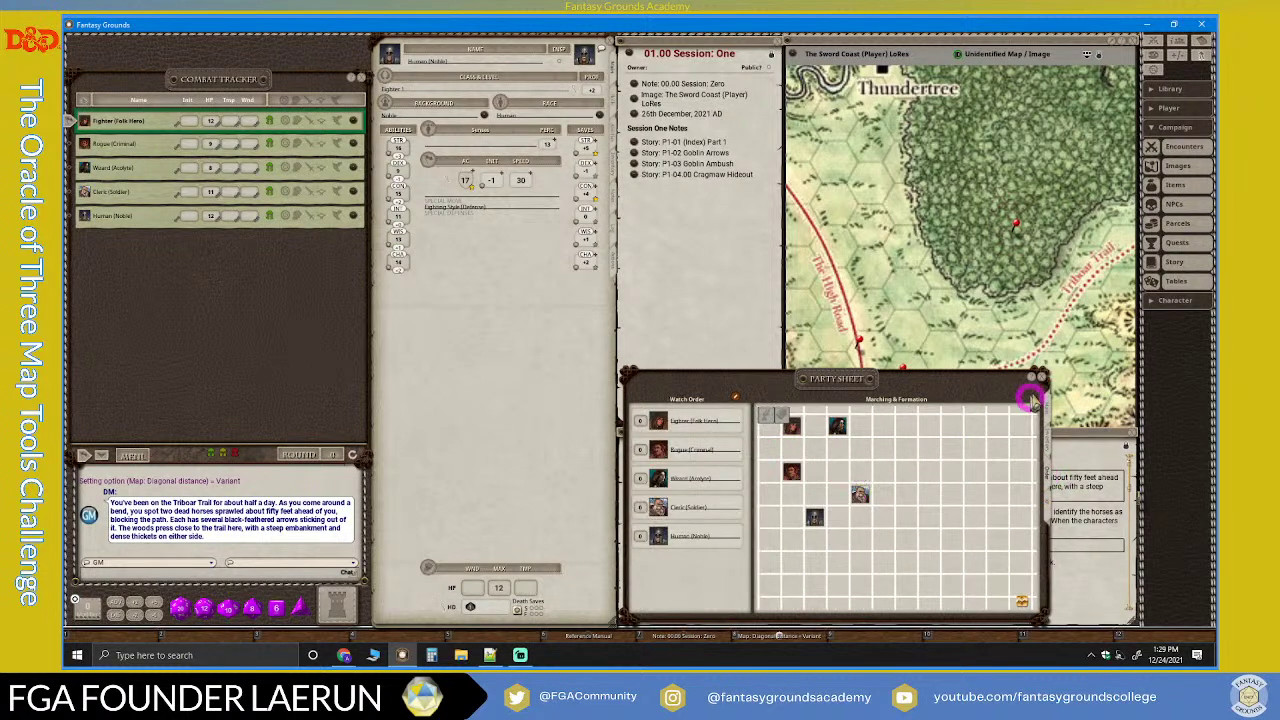
left_click(1039, 377)
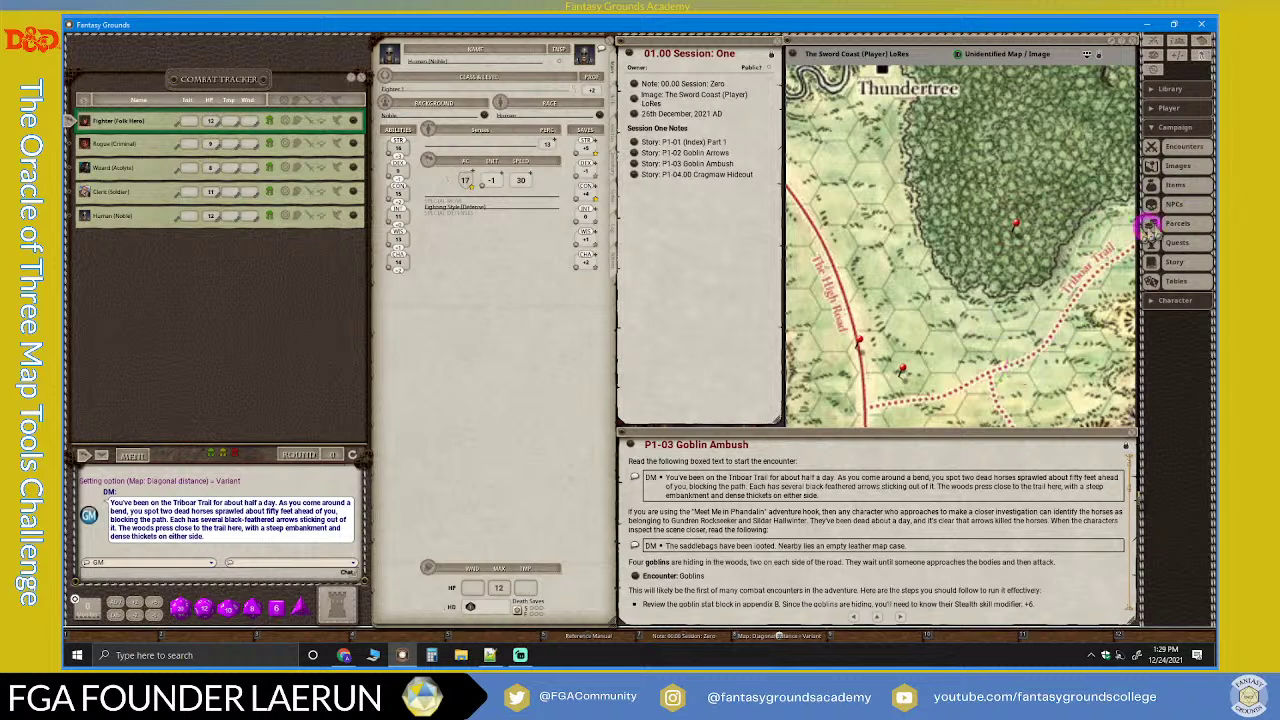
left_click(1154, 132)
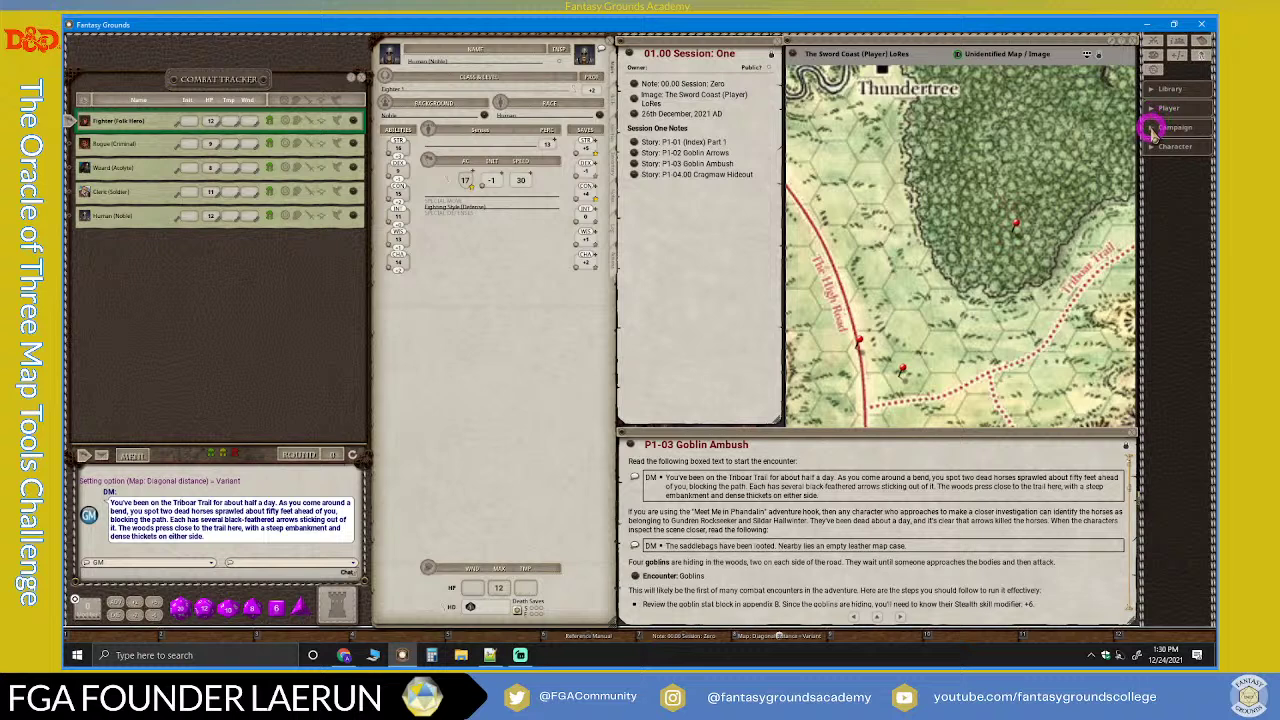
Step: Expand Campaign, open the Images list, and preview then close the Cover artwork
left_click(1152, 128)
left_click(1176, 165)
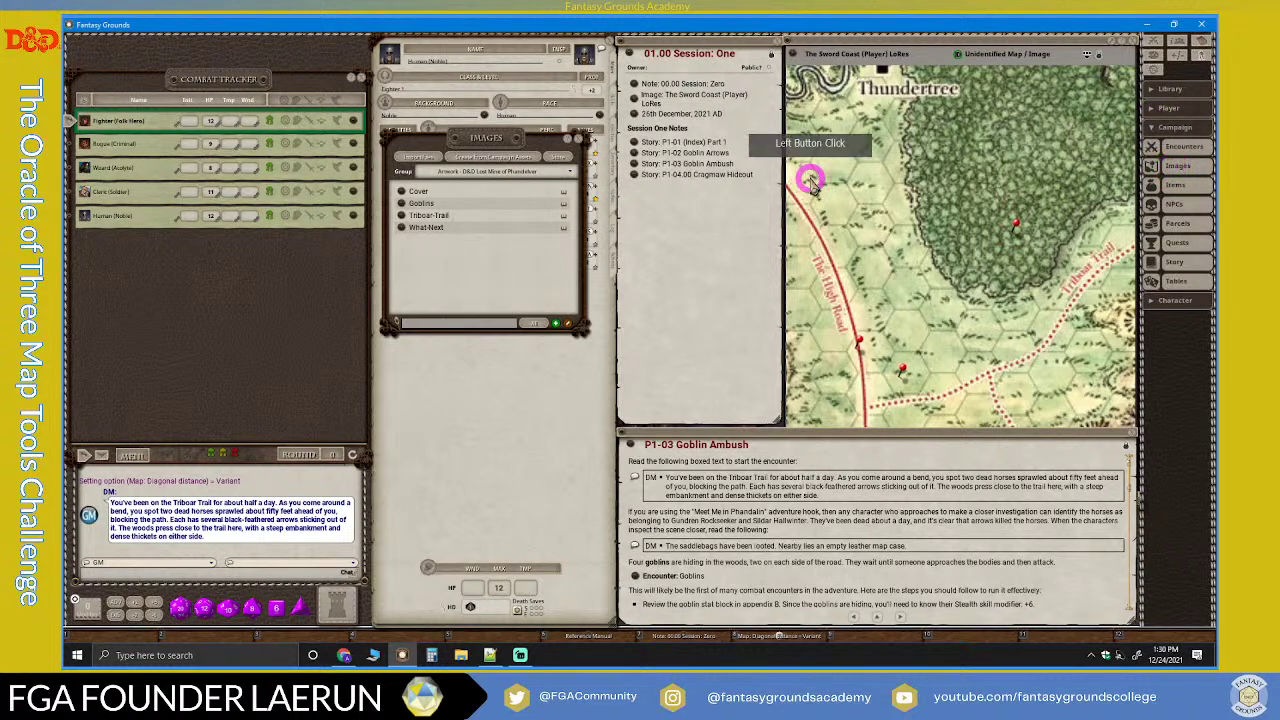
left_click_drag(491, 262, 486, 292)
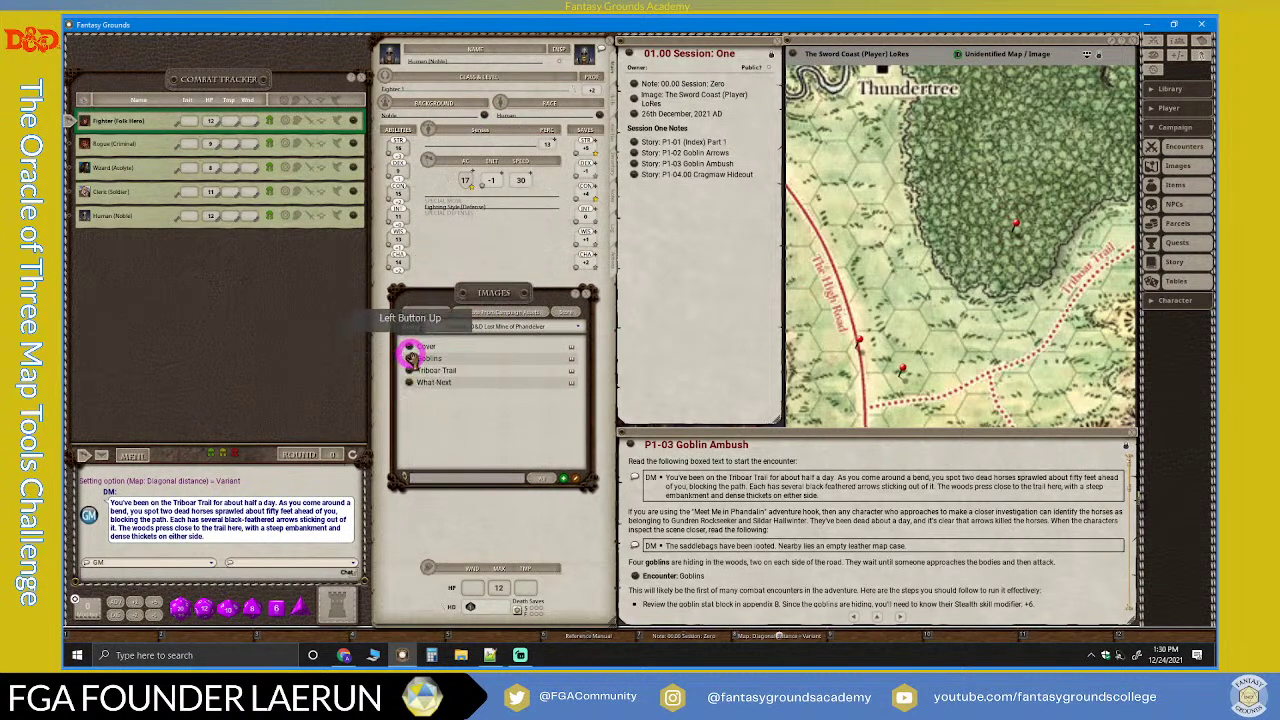
left_click(416, 346)
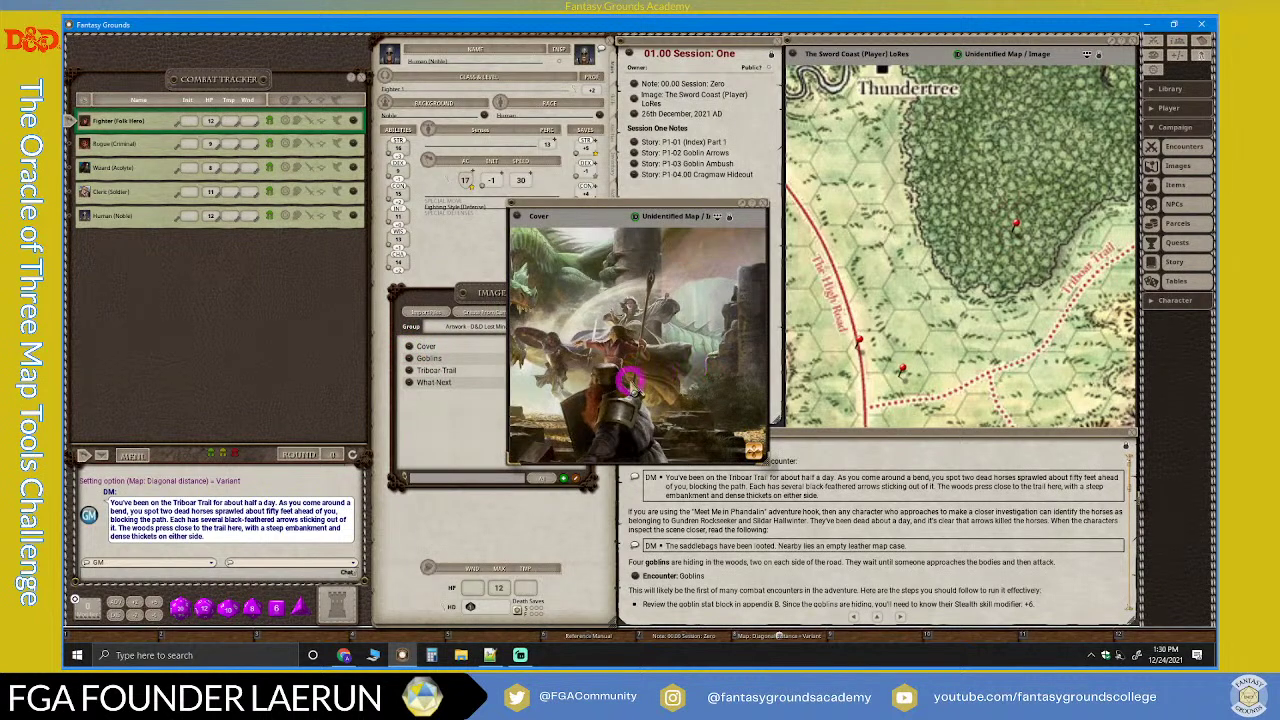
left_click(762, 205)
Step: Unlock the Session One note, link the Goblins image into it, and close the image
left_click(408, 360)
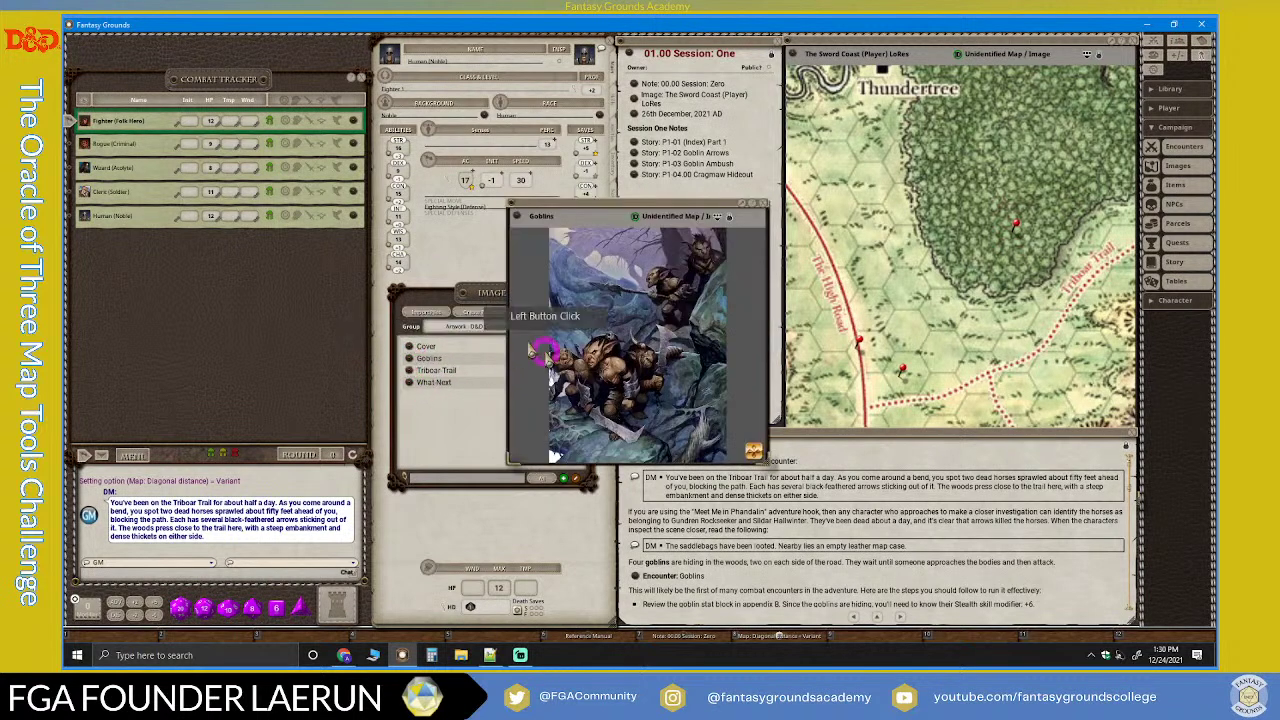
left_click_drag(609, 212, 886, 158)
scroll(894, 288, "up", 3)
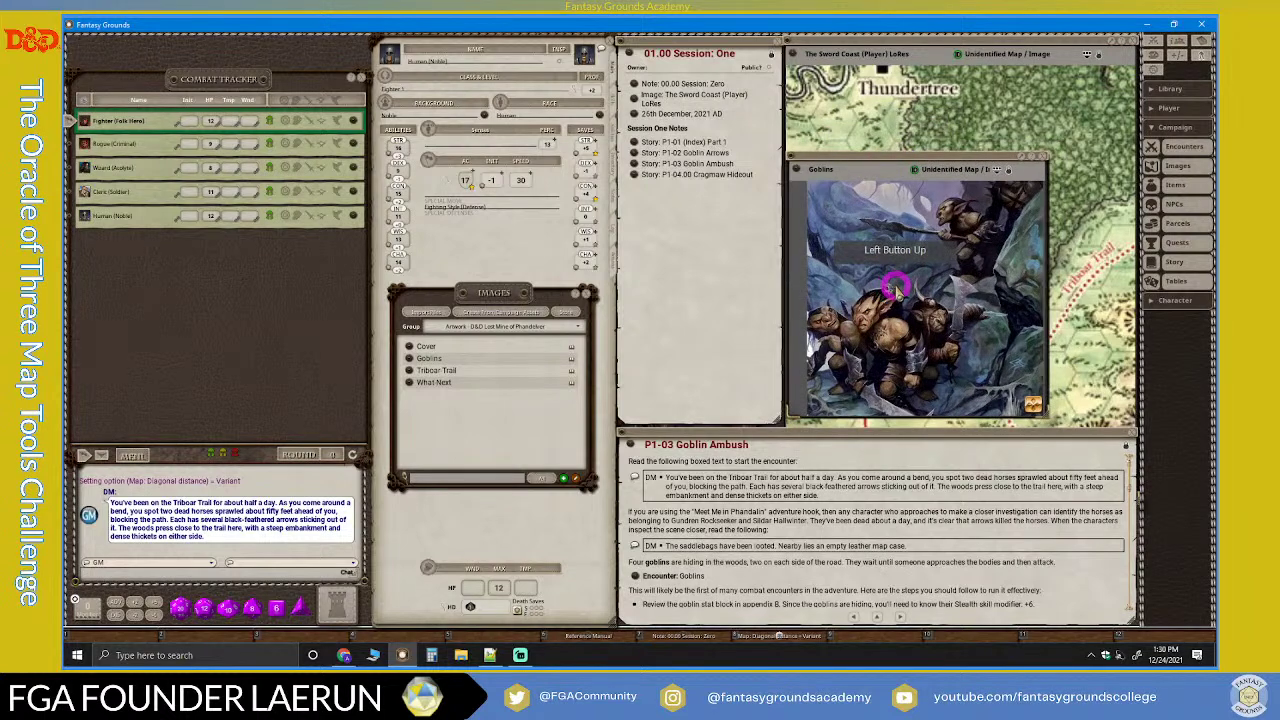
scroll(885, 270, "down", 3)
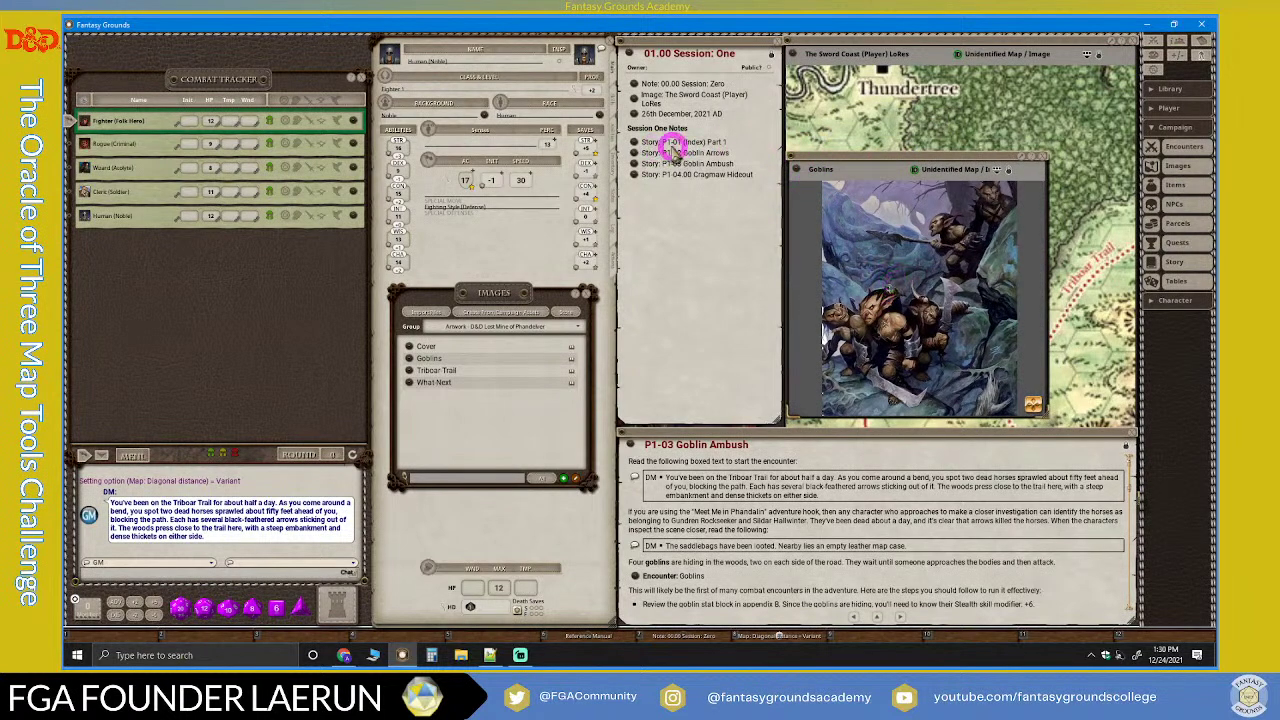
left_click_drag(797, 170, 763, 183)
left_click(773, 53)
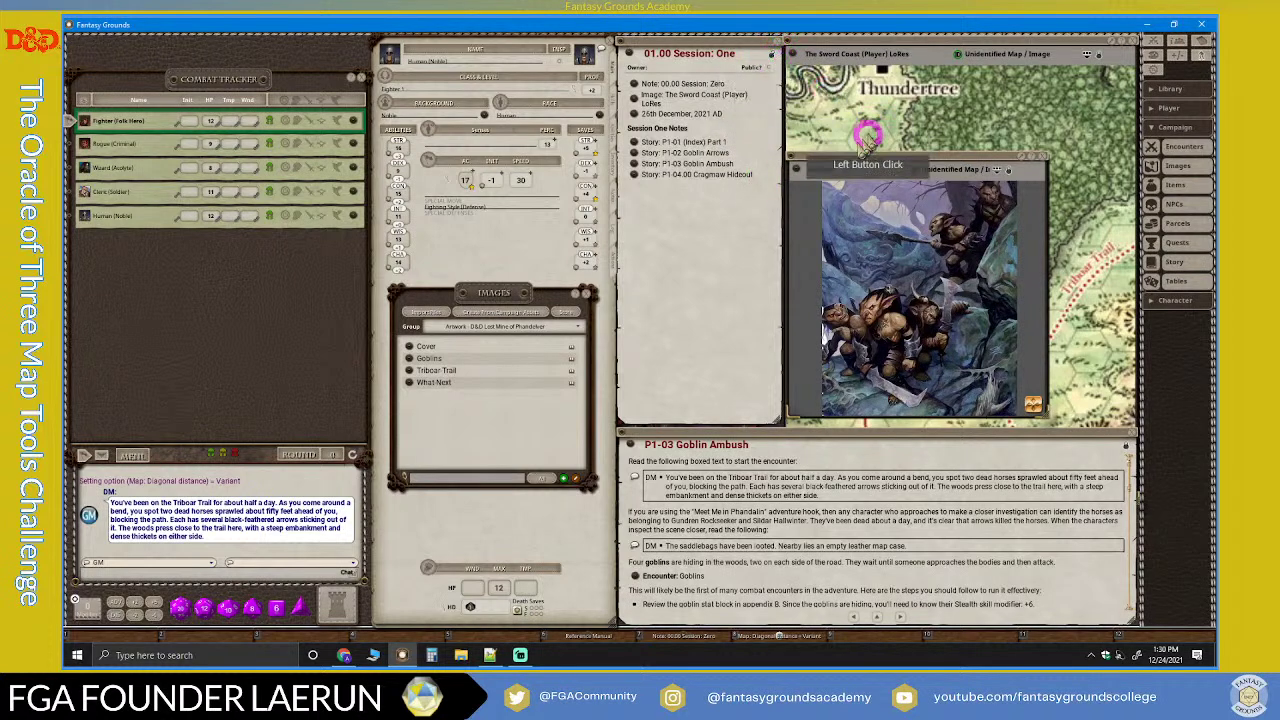
left_click_drag(798, 172, 761, 181)
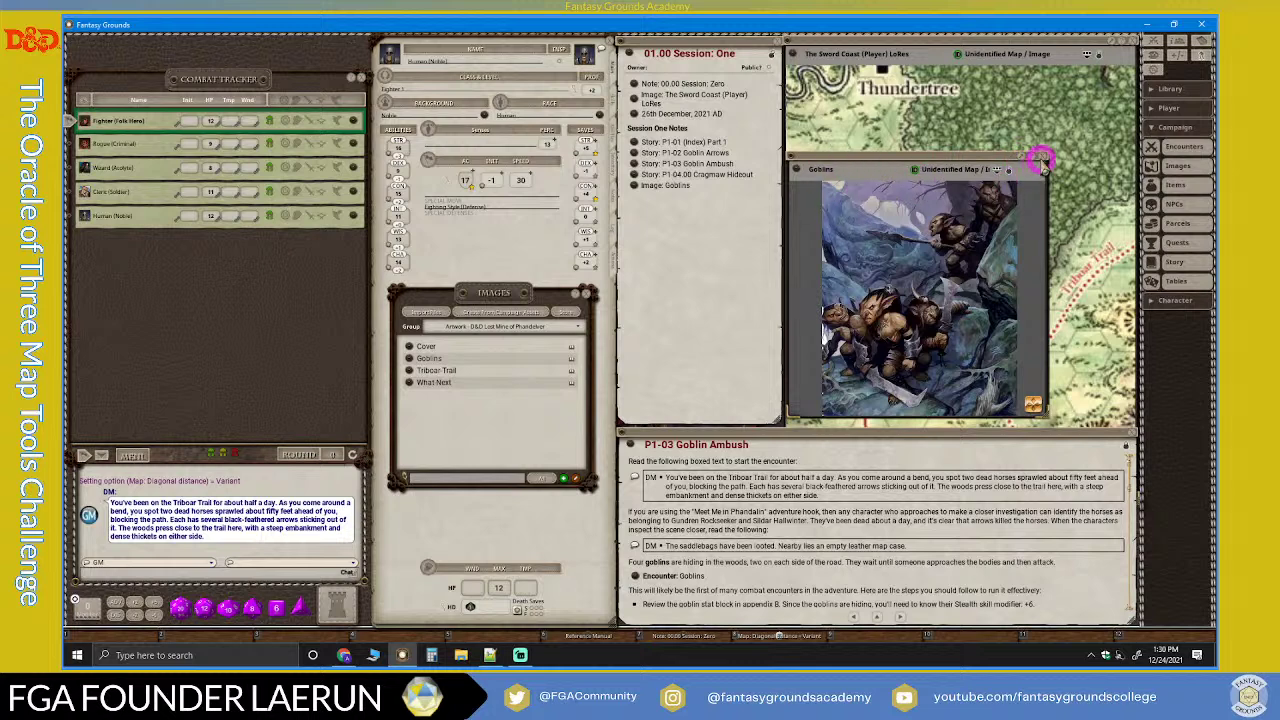
left_click(1044, 160)
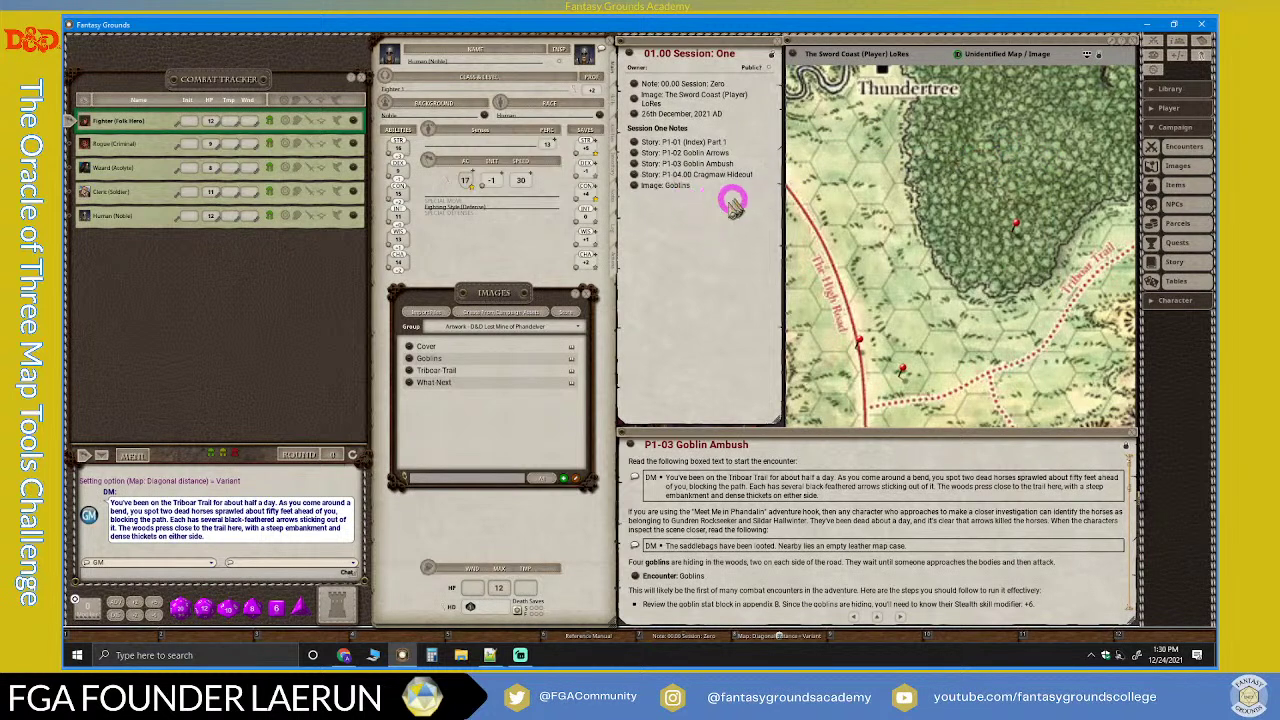
left_click(411, 371)
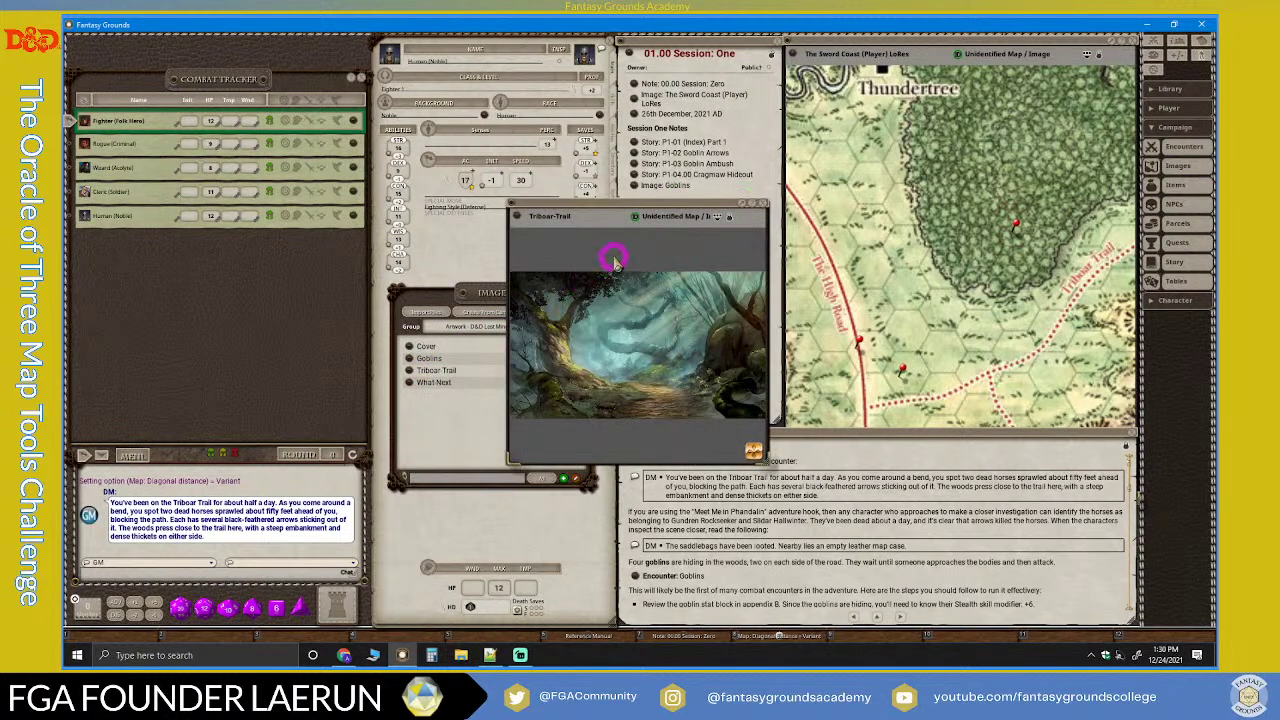
left_click_drag(638, 220, 771, 188)
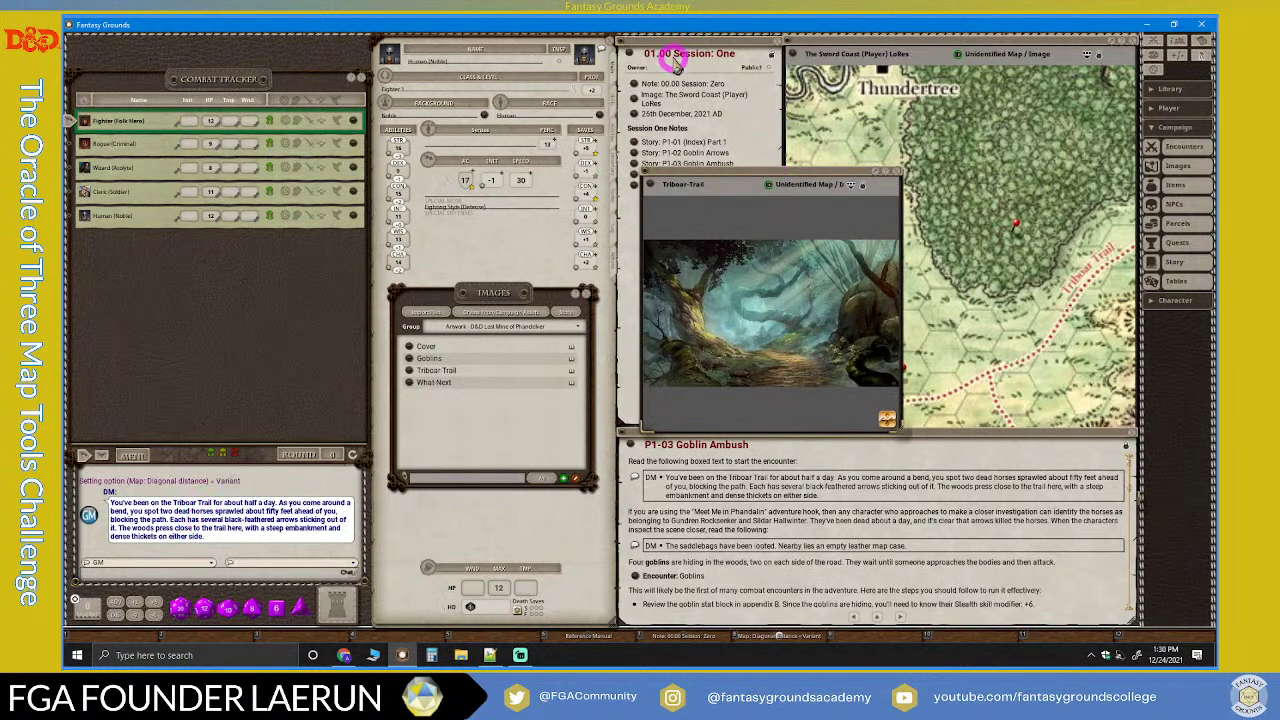
left_click_drag(749, 178, 894, 46)
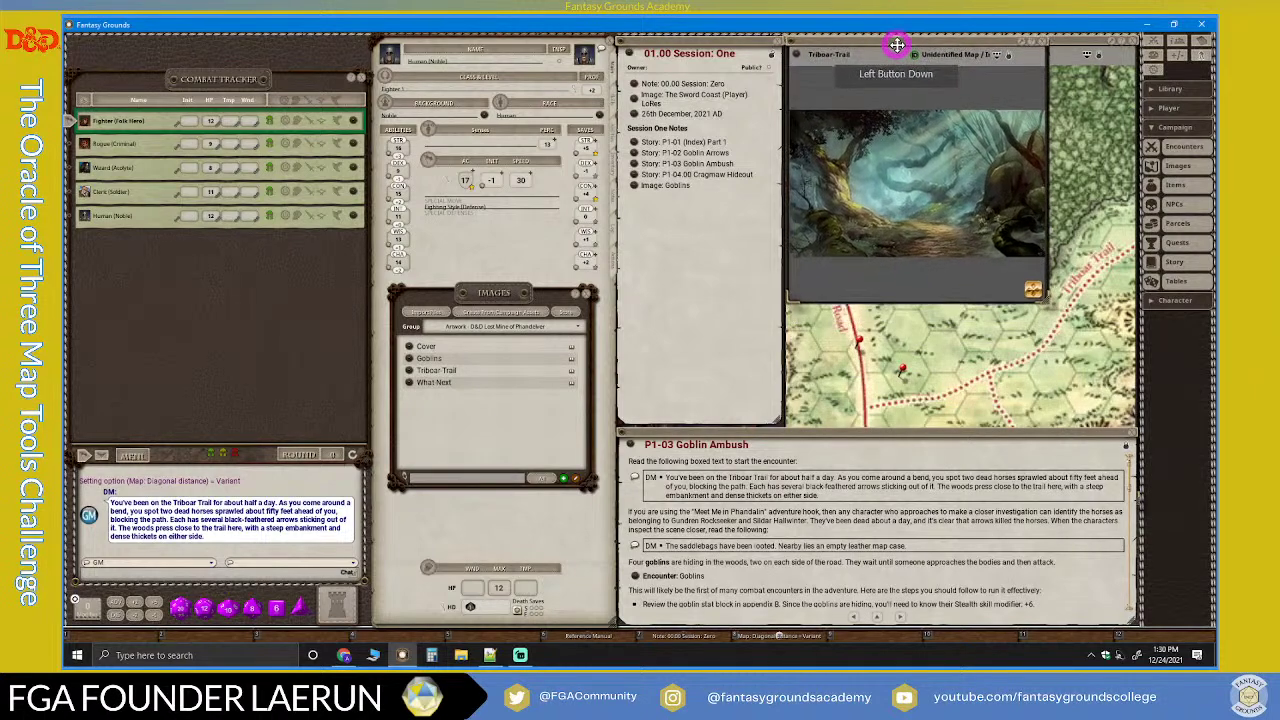
left_click_drag(1047, 268, 1140, 340)
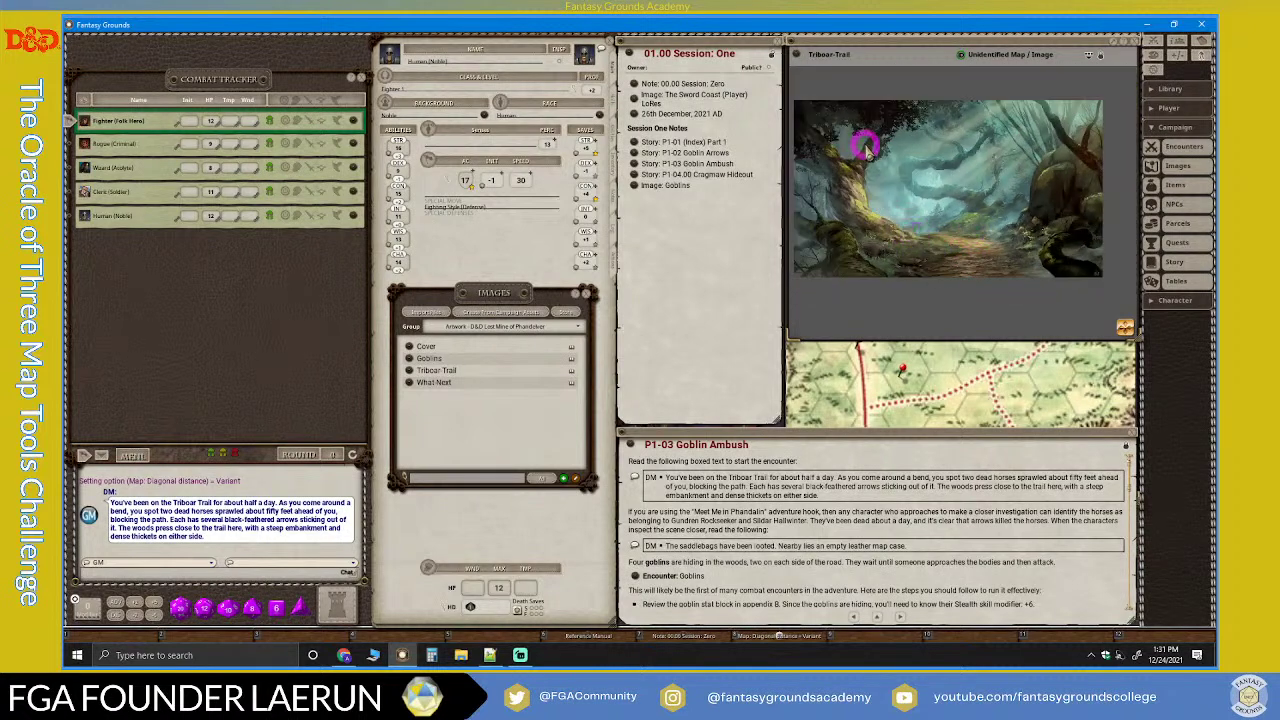
scroll(867, 150, "up", 1)
scroll(867, 150, "down", 1)
scroll(867, 150, "up", 3)
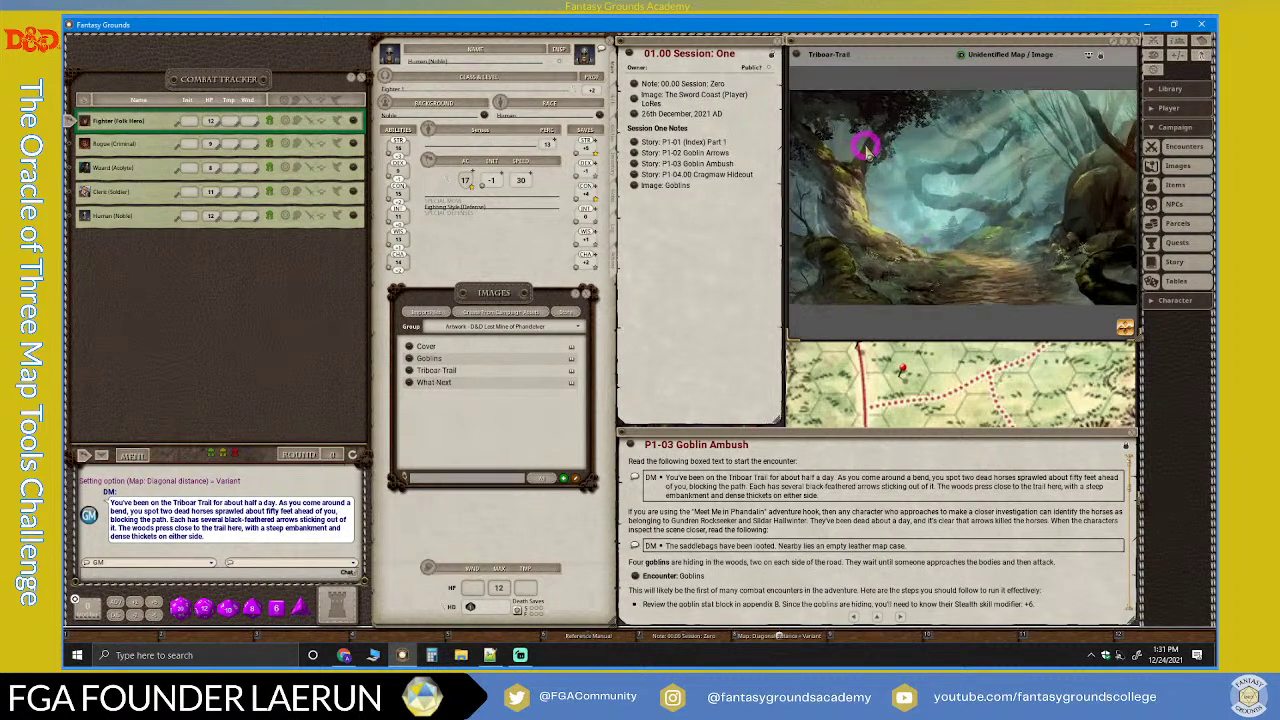
scroll(867, 150, "down", 4)
scroll(942, 175, "up", 2)
scroll(941, 171, "down", 1)
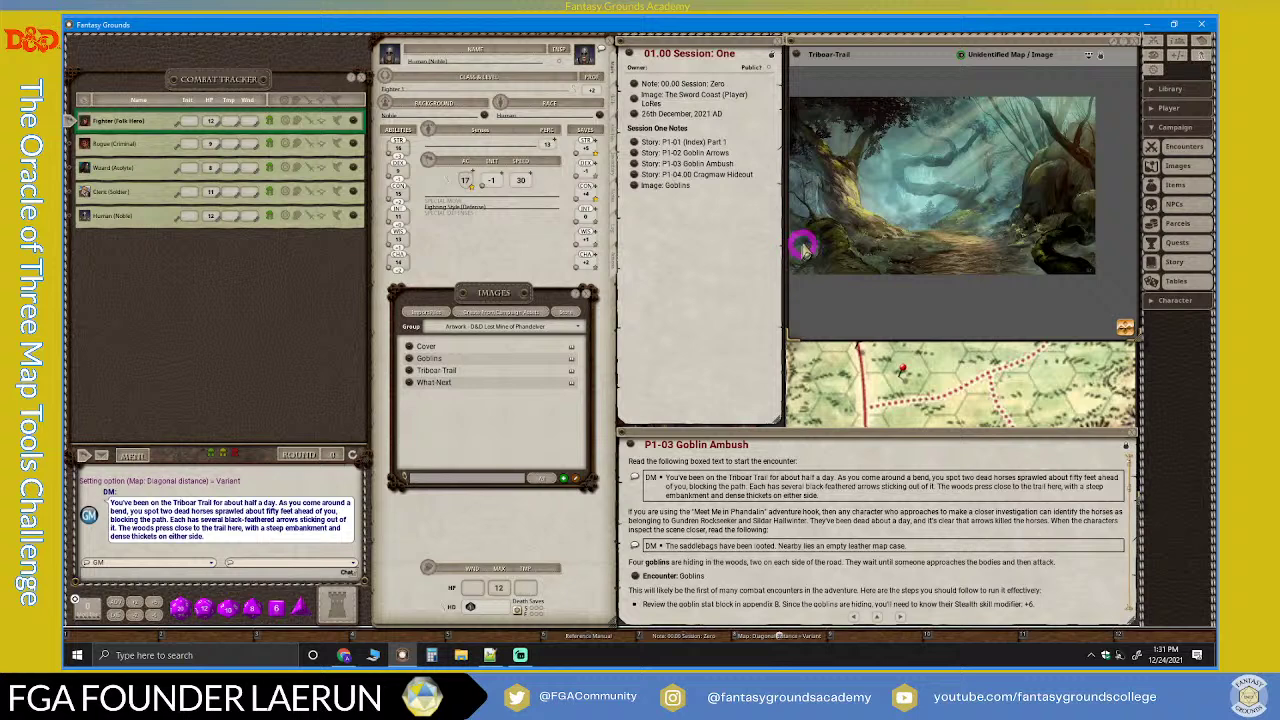
scroll(903, 255, "down", 1)
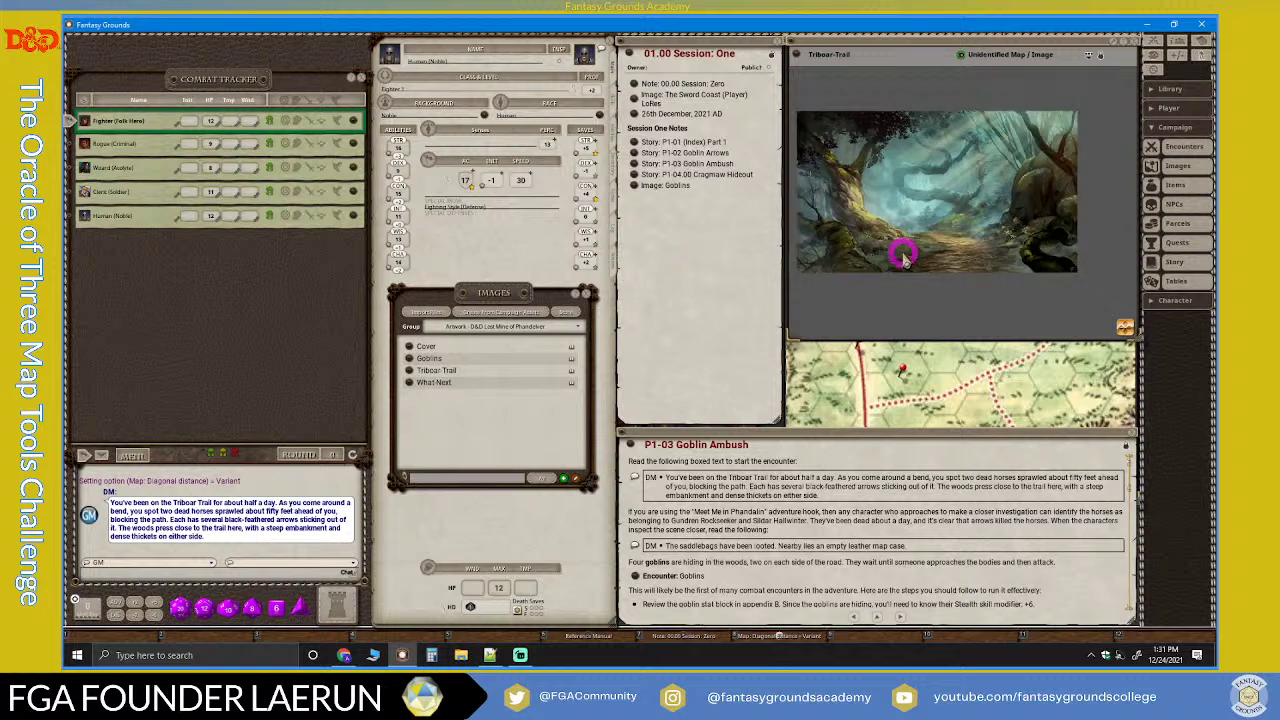
scroll(905, 253, "up", 4)
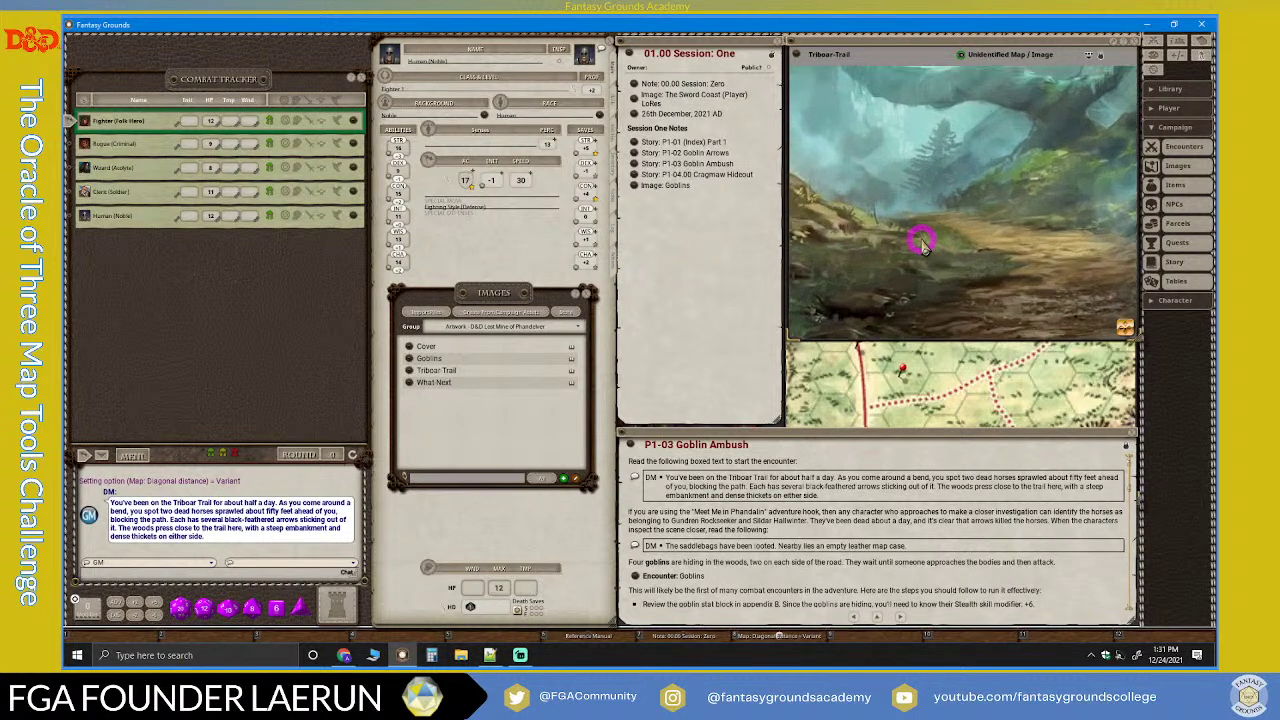
scroll(921, 242, "down", 5)
scroll(921, 242, "up", 1)
scroll(921, 242, "down", 1)
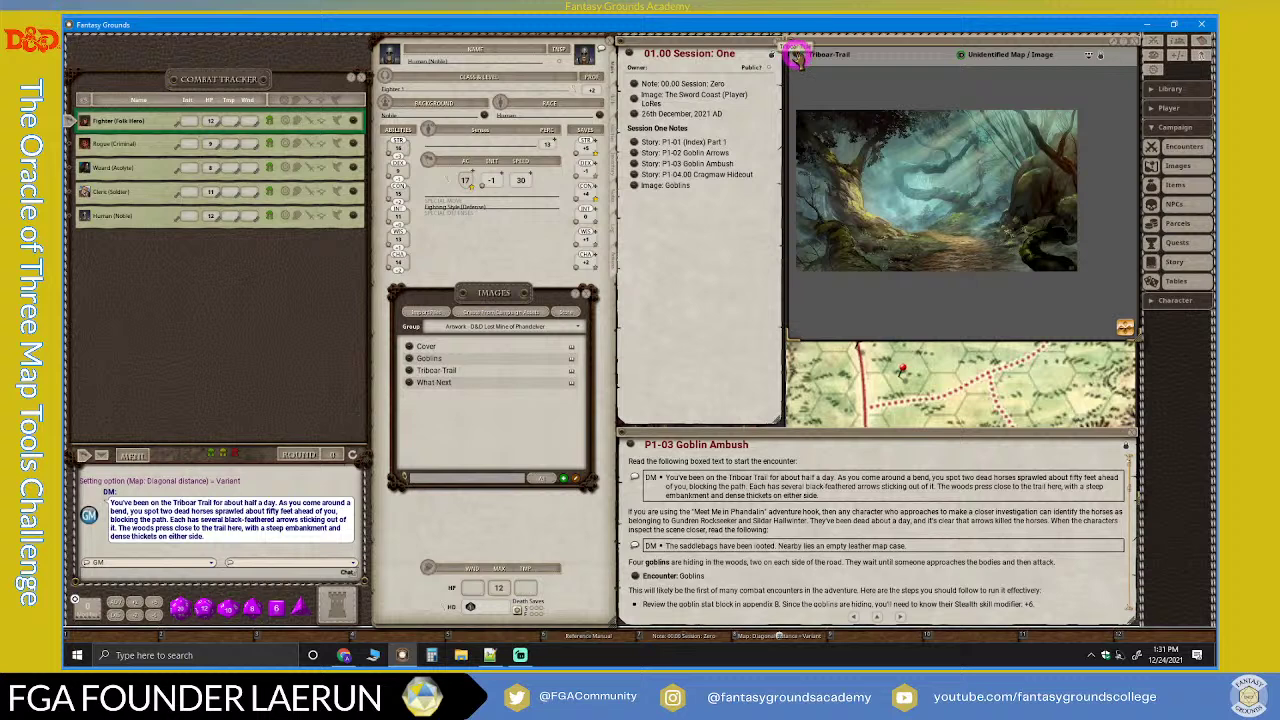
Step: Link the Triboar-Trail image into the Session One notes, pin the note onto the image, and close Images
left_click_drag(797, 60, 697, 194)
left_click_drag(626, 55, 893, 193)
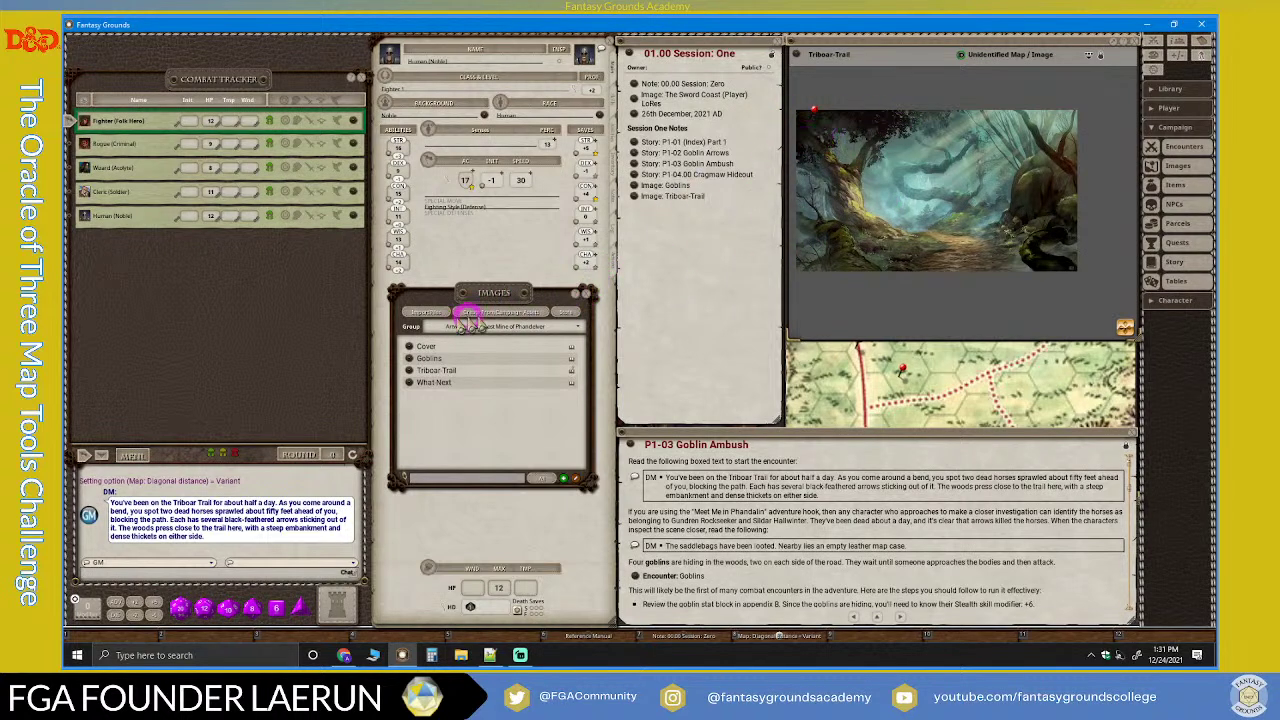
left_click(587, 293)
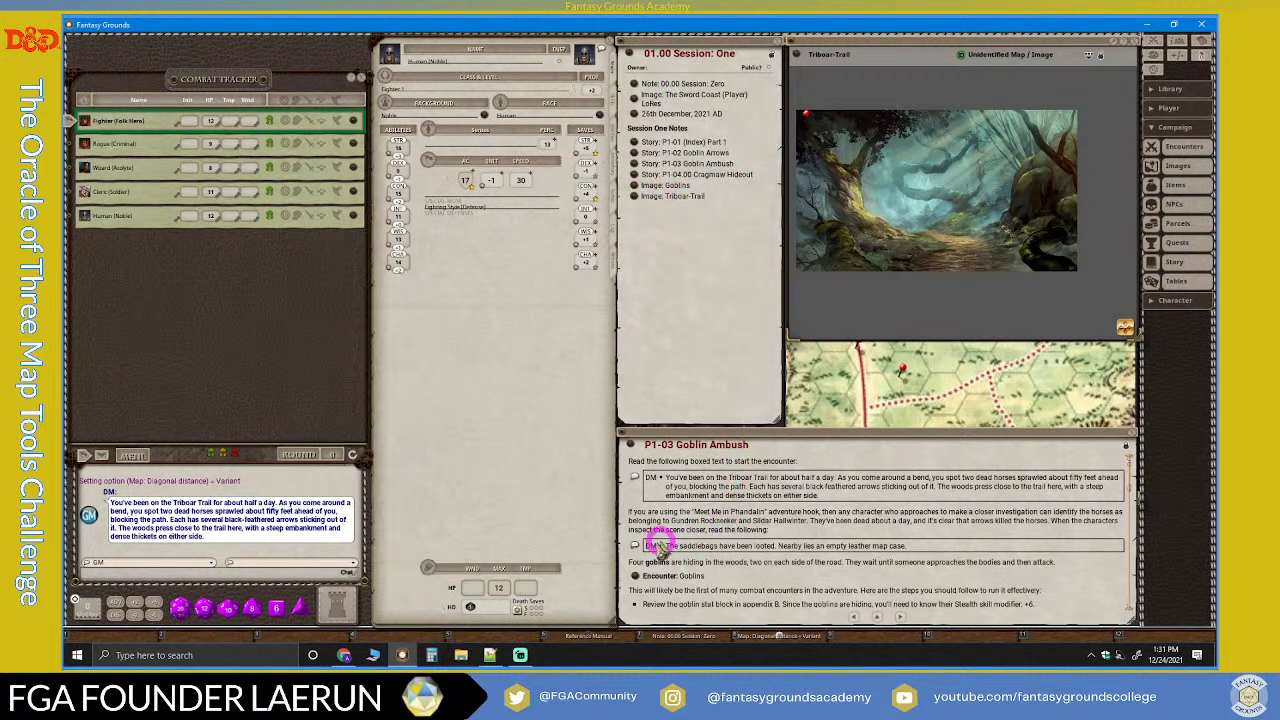
Step: Add the P1-03 Goblin Ambush encounter link to the Session One notes, then close the encounter
left_click(635, 576)
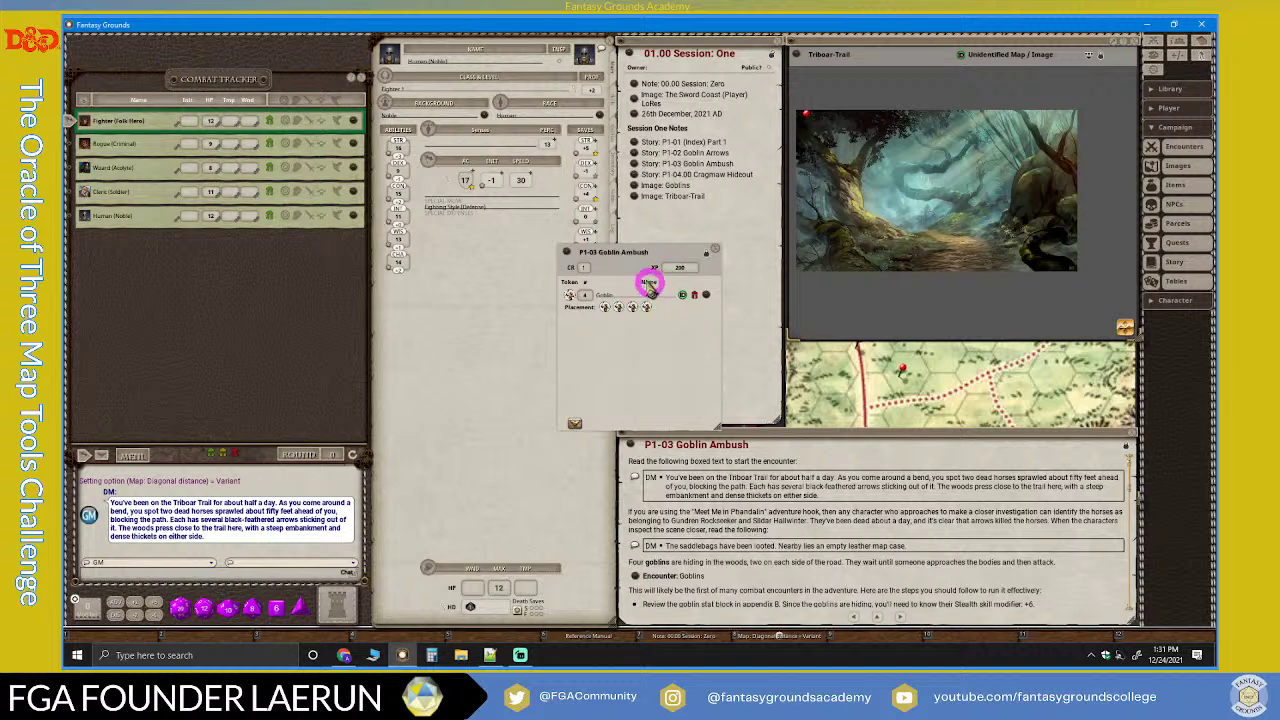
left_click_drag(640, 278, 477, 310)
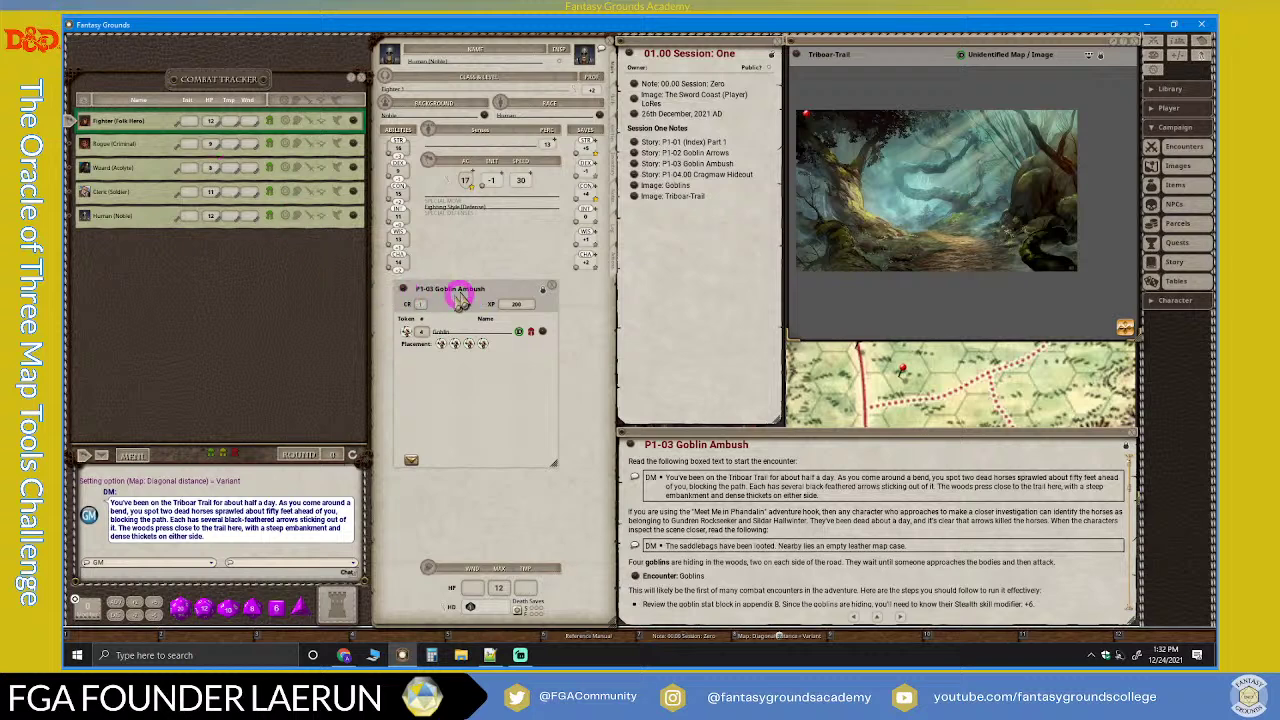
left_click_drag(476, 300, 837, 163)
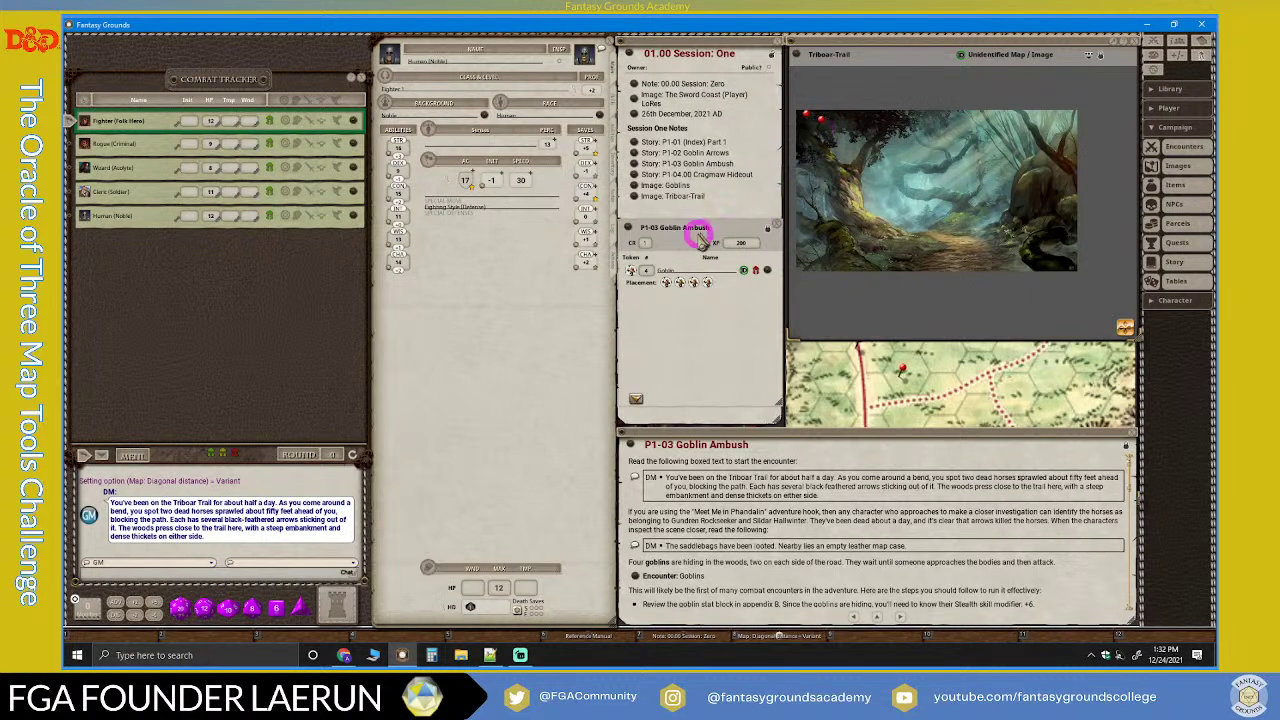
left_click_drag(688, 228, 704, 257)
left_click_drag(709, 200, 711, 206)
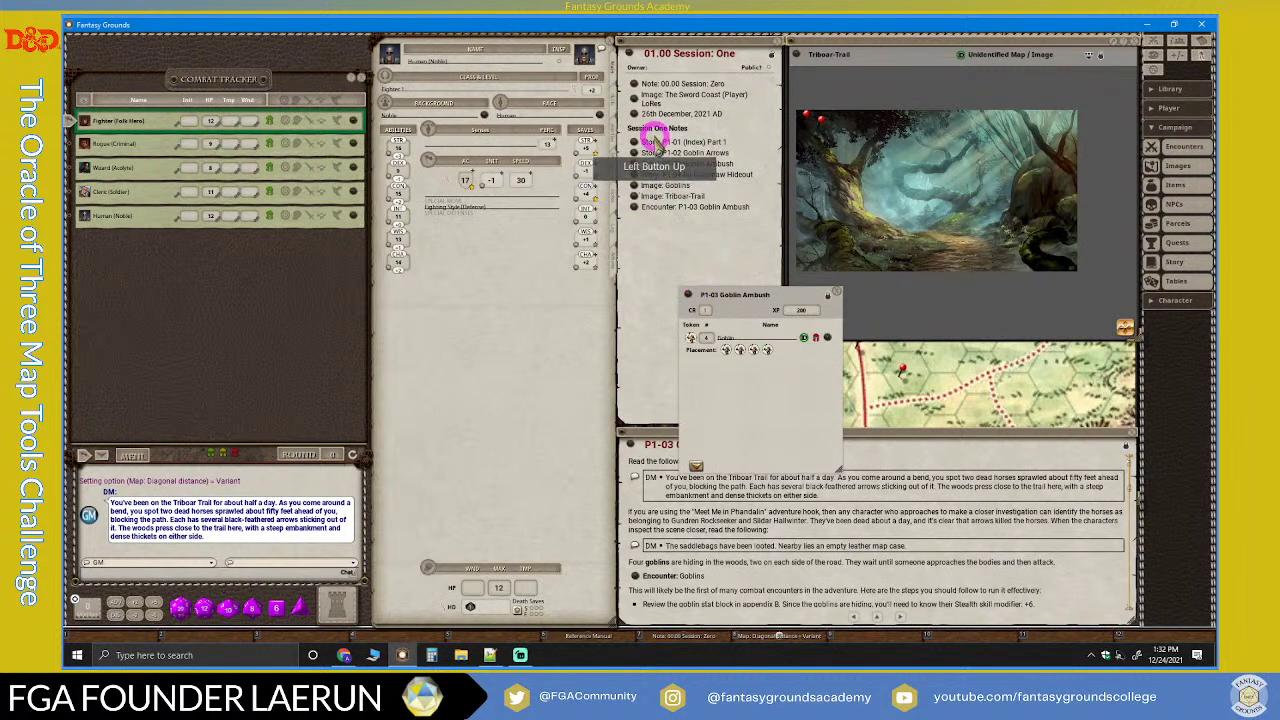
left_click_drag(780, 297, 720, 232)
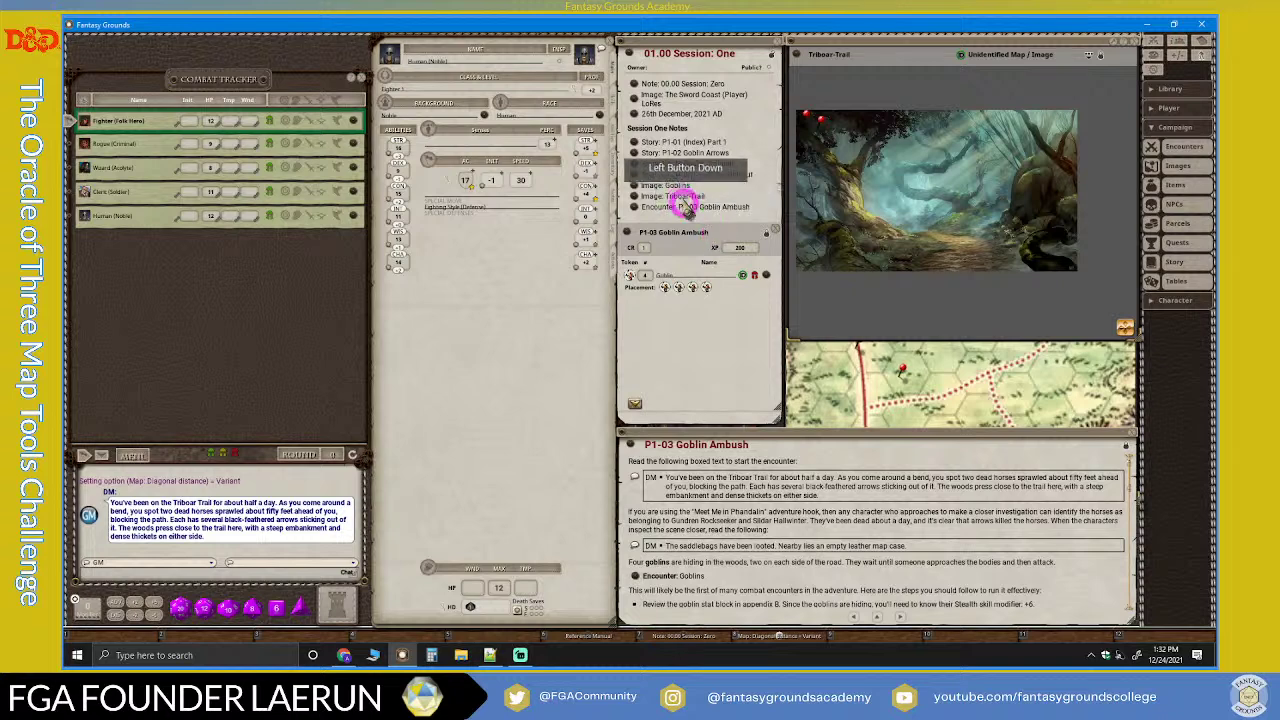
left_click(772, 232)
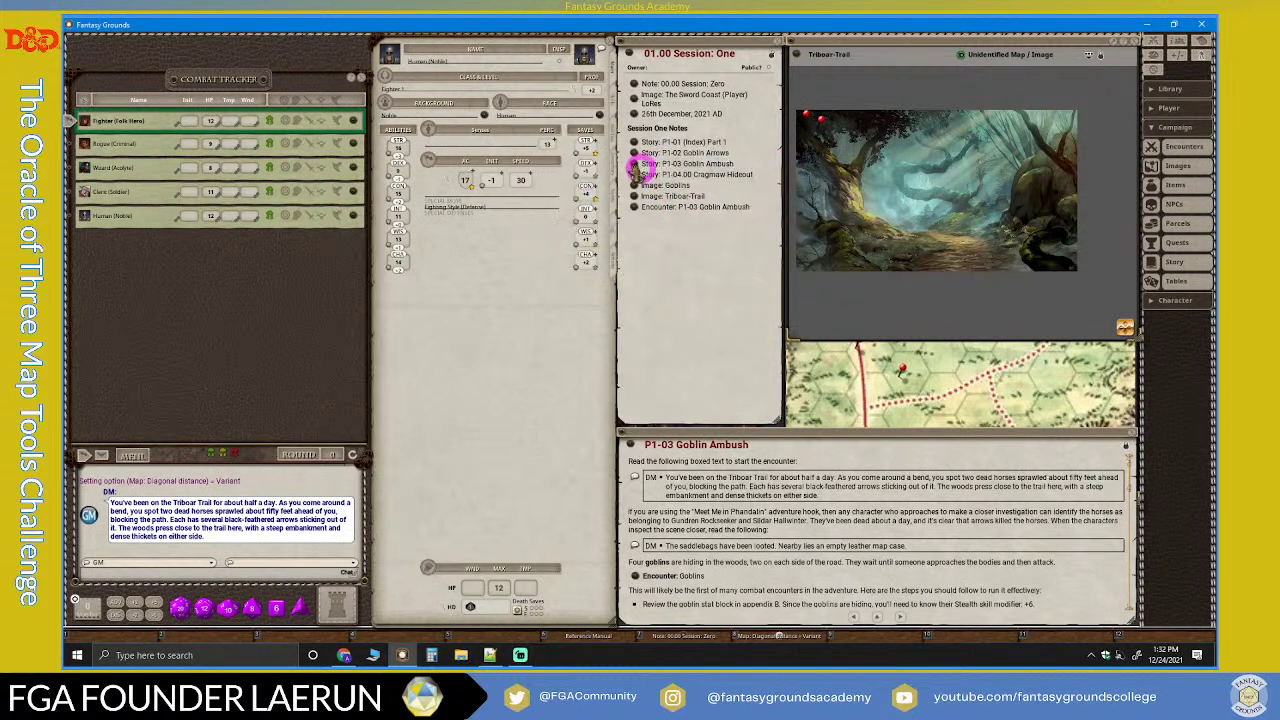
scroll(951, 194, "up", 5)
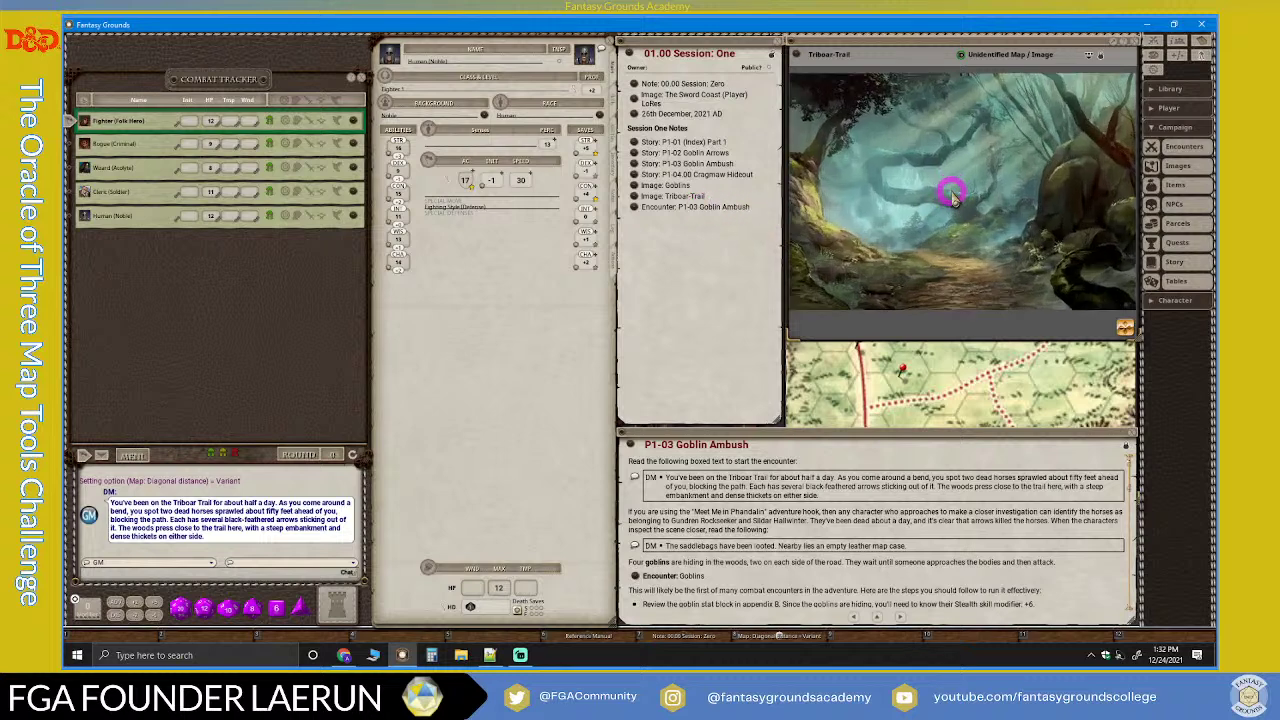
scroll(948, 195, "down", 3)
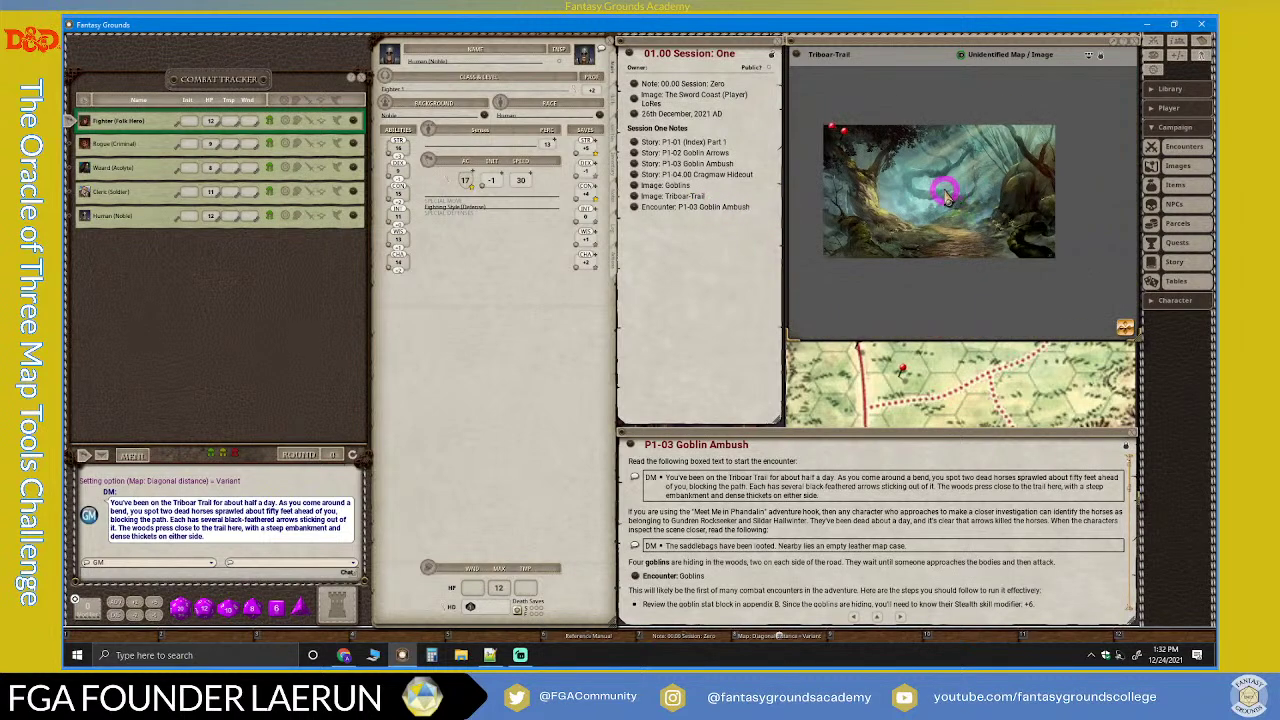
scroll(946, 186, "down", 1)
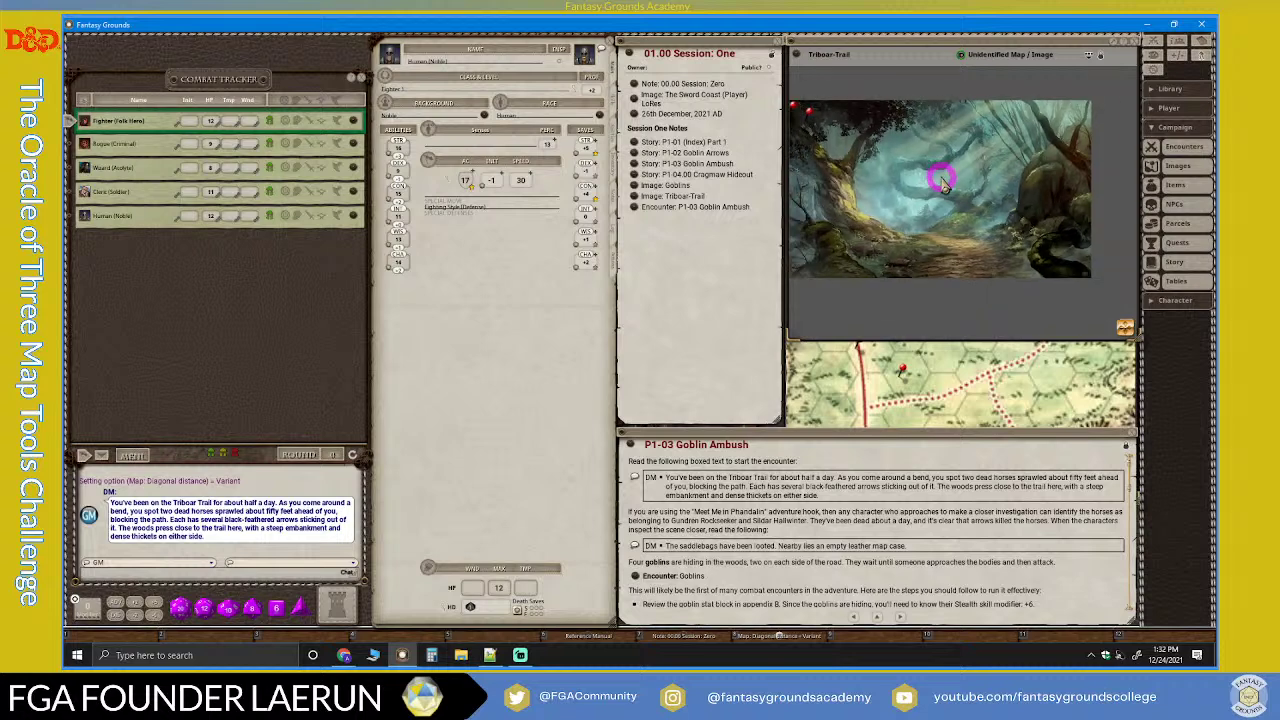
scroll(943, 183, "up", 1)
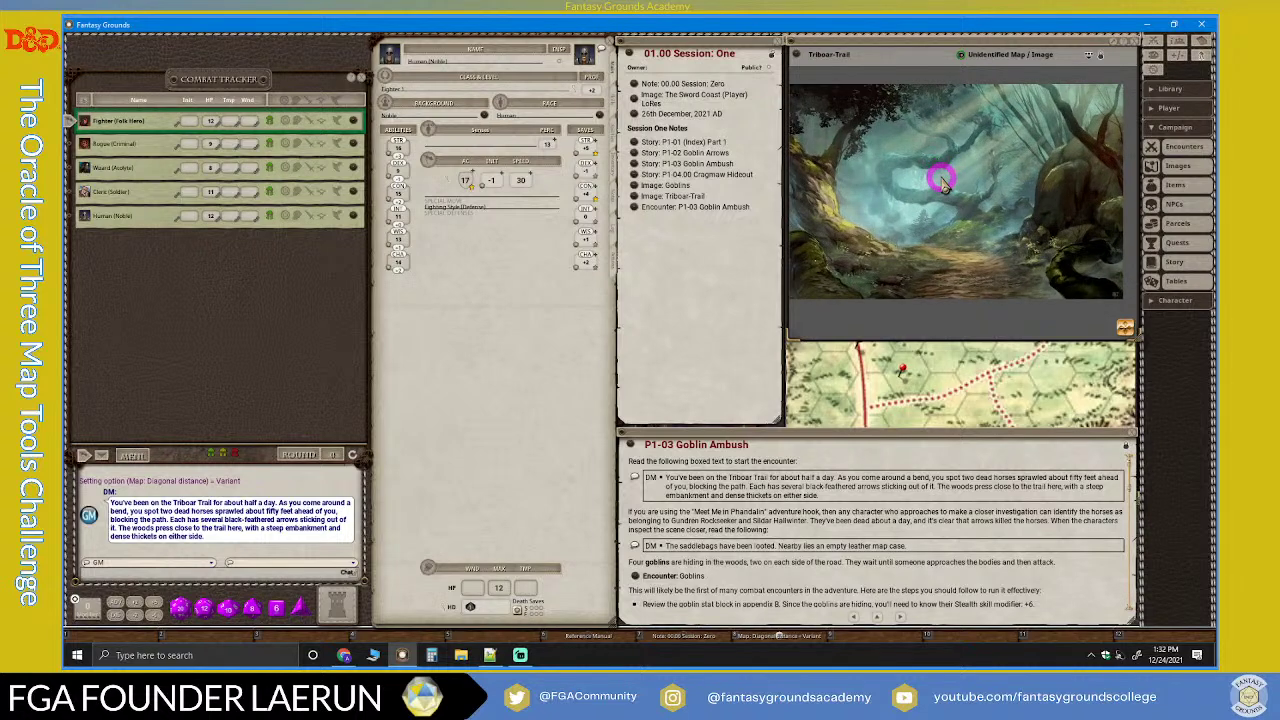
scroll(941, 183, "down", 2)
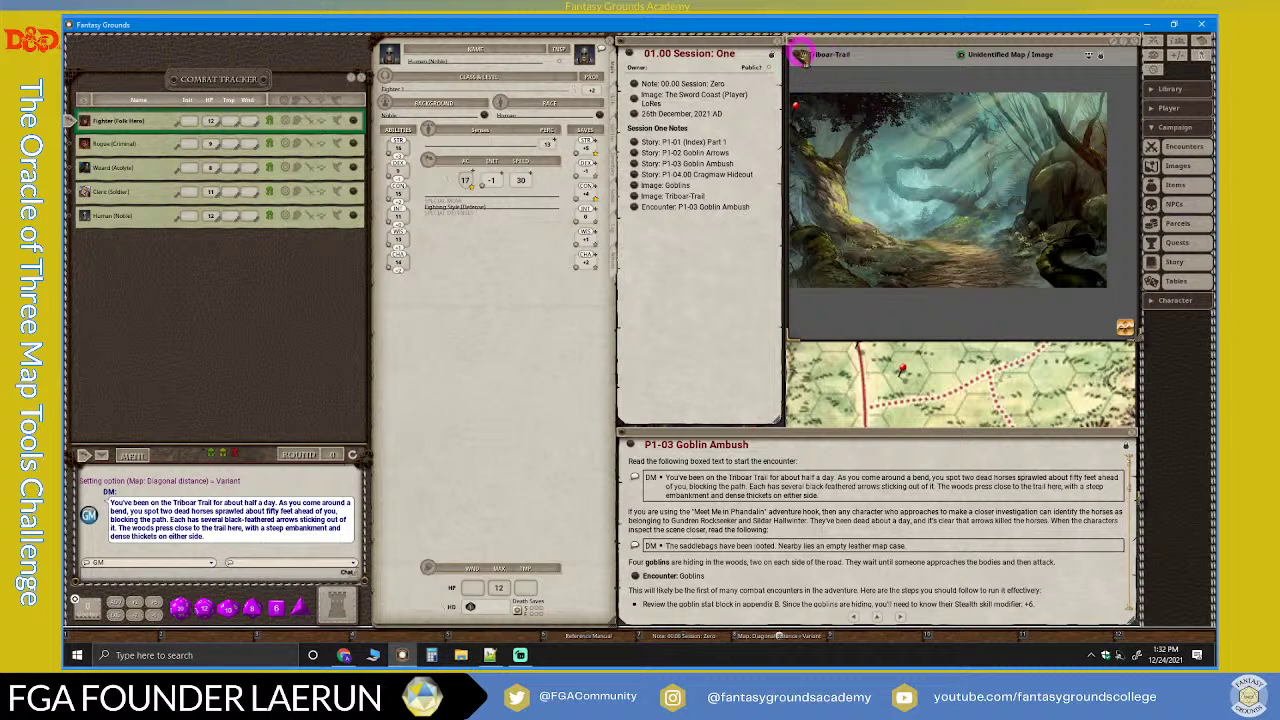
right_click(795, 87)
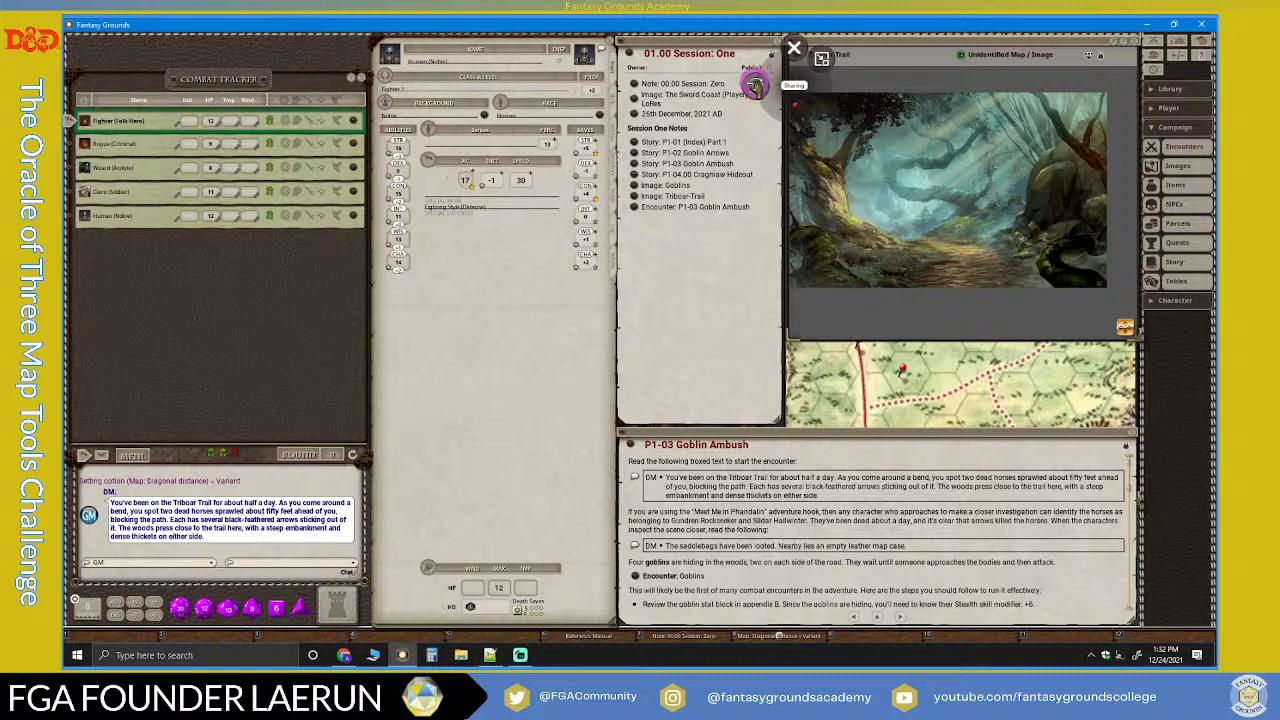
left_click(754, 86)
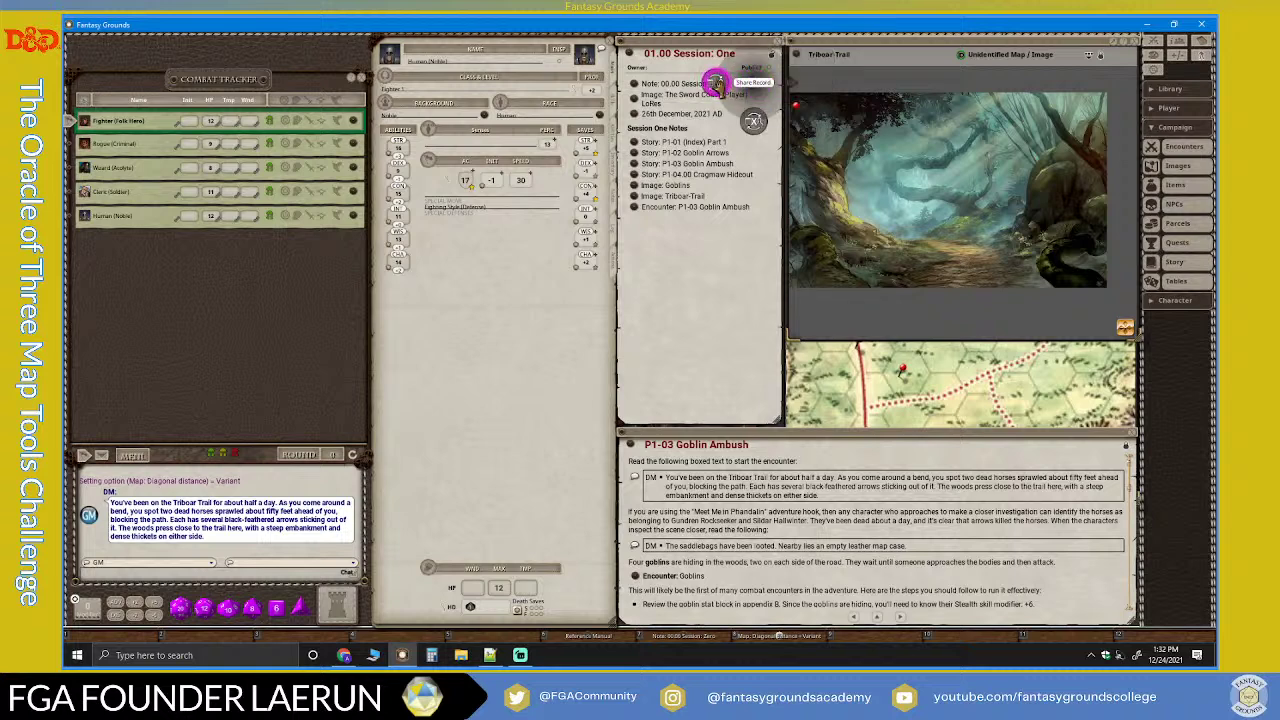
left_click(716, 82)
left_click(713, 82)
left_click(713, 82)
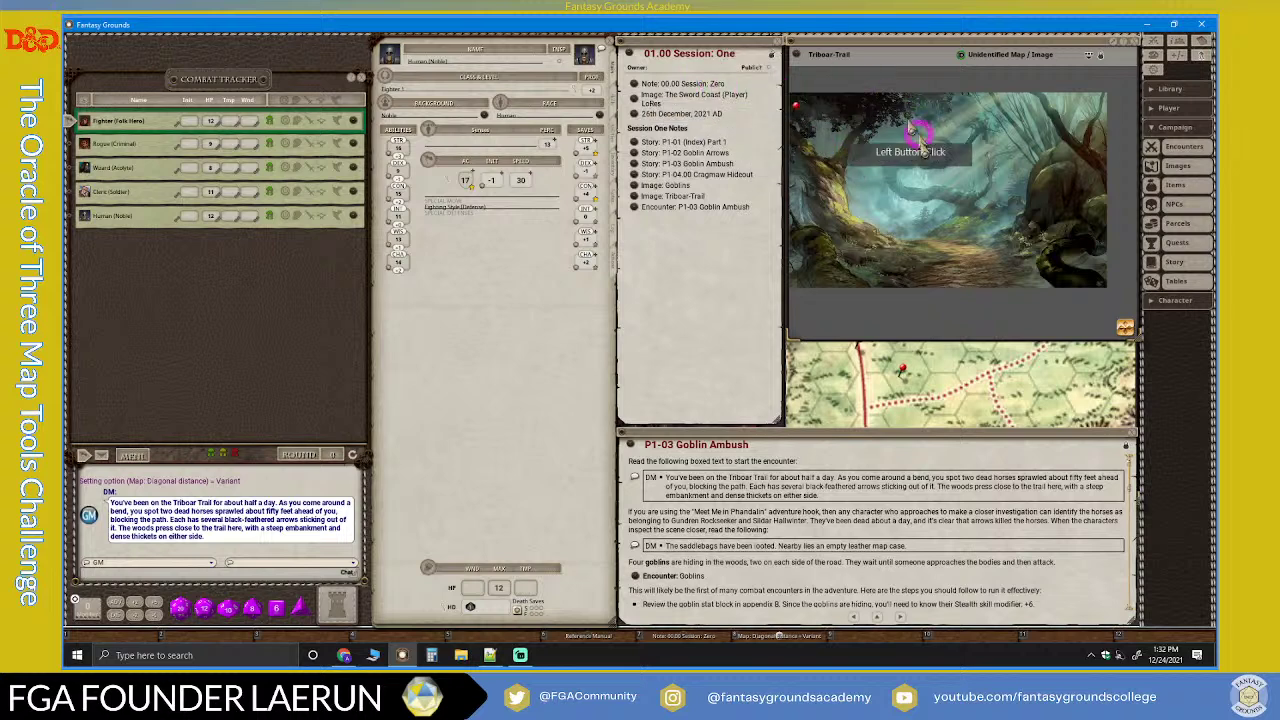
left_click_drag(858, 198, 829, 133)
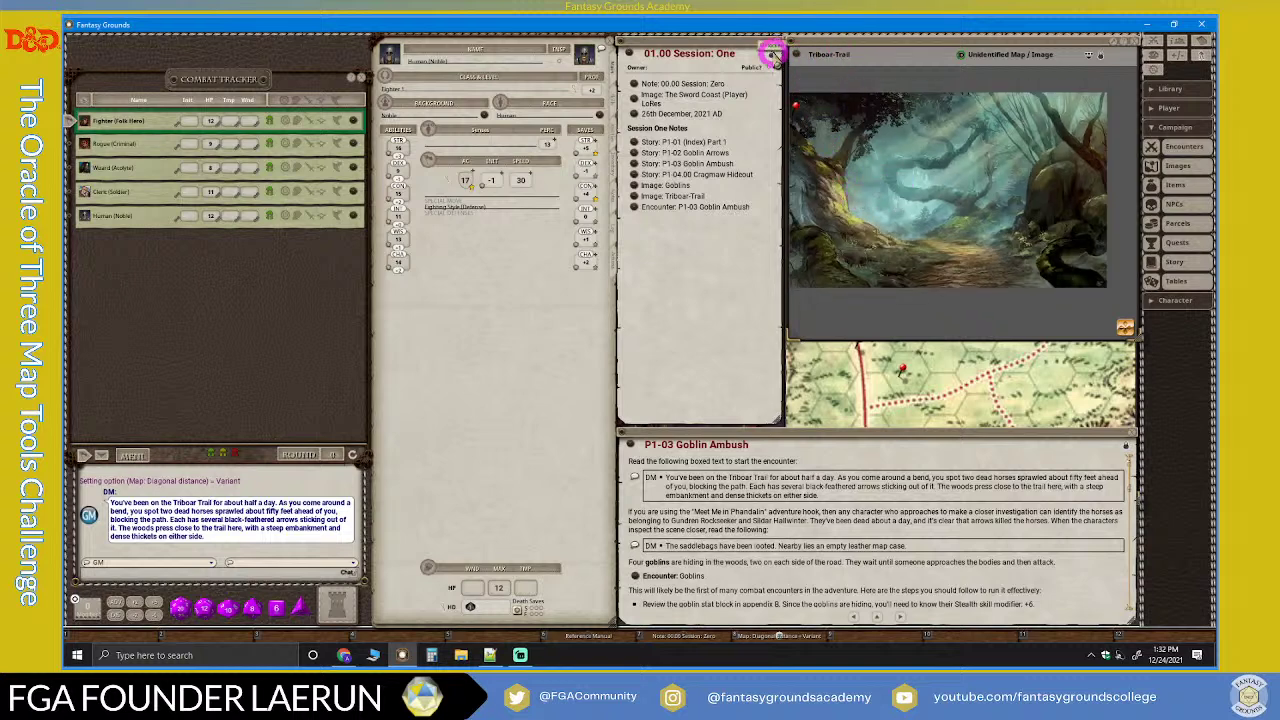
scroll(880, 152, "up", 2)
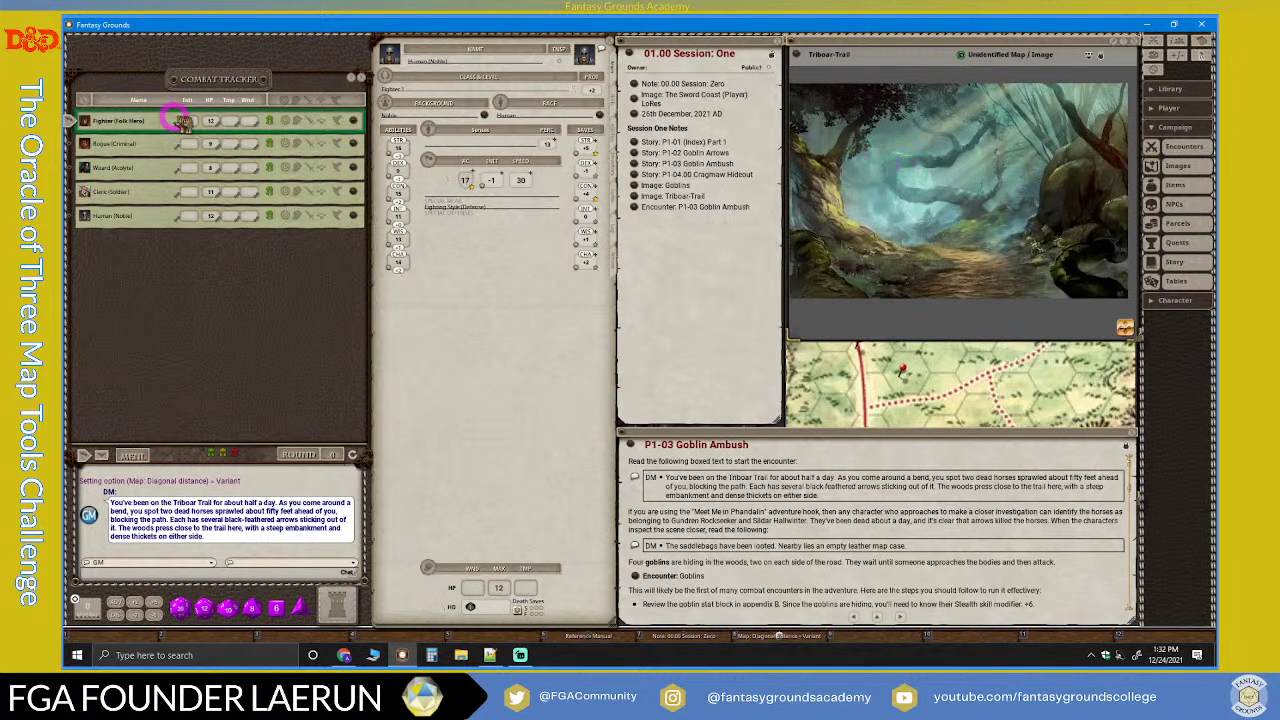
scroll(956, 162, "down", 2)
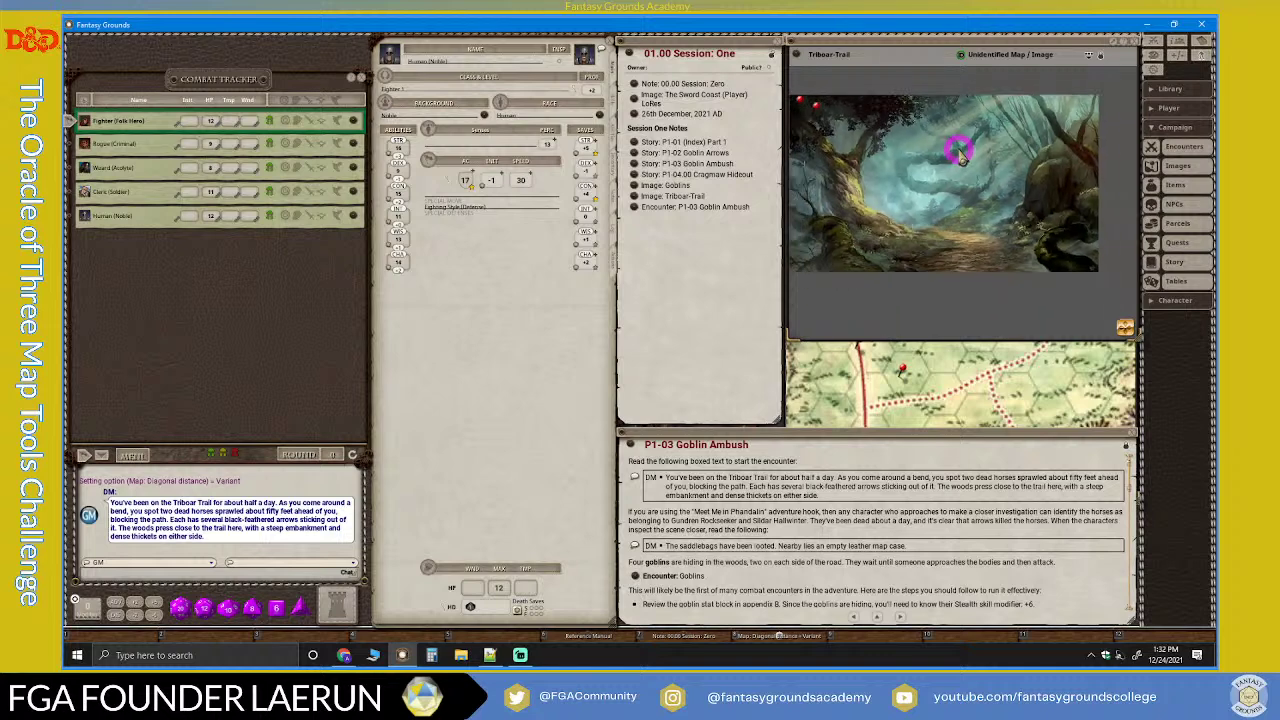
scroll(962, 160, "up", 3)
scroll(968, 152, "down", 2)
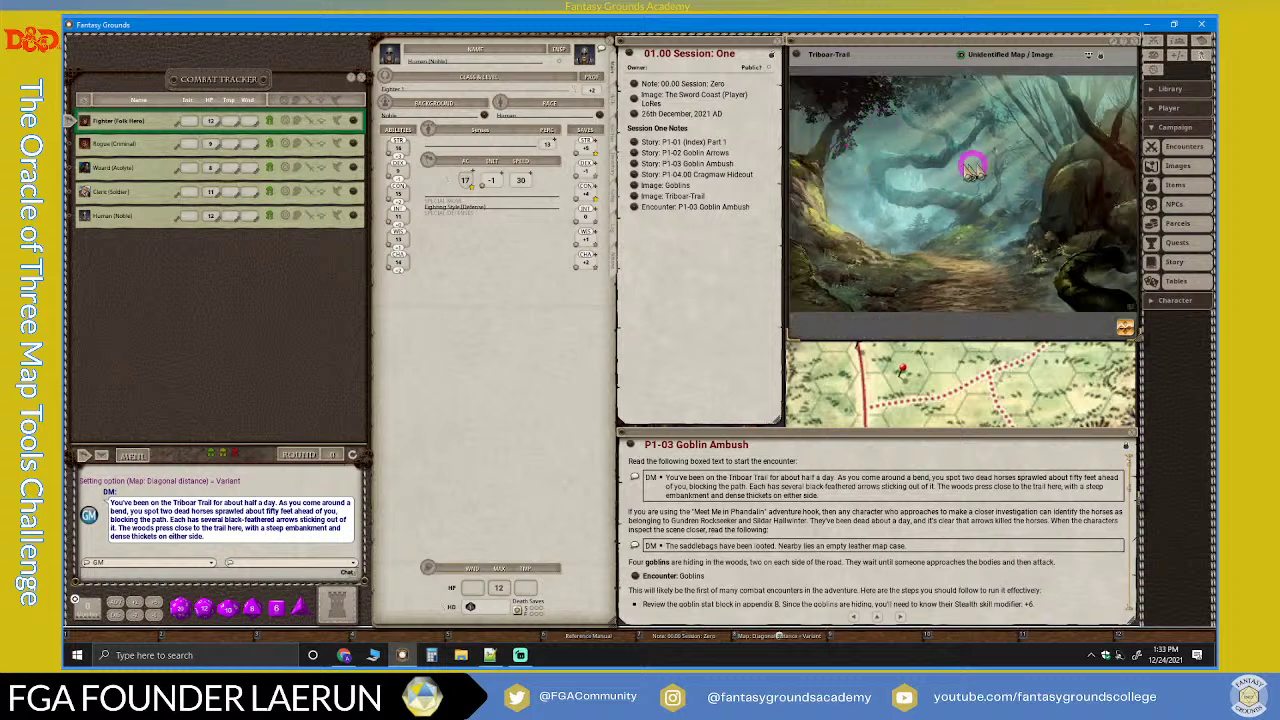
scroll(878, 183, "up", 1)
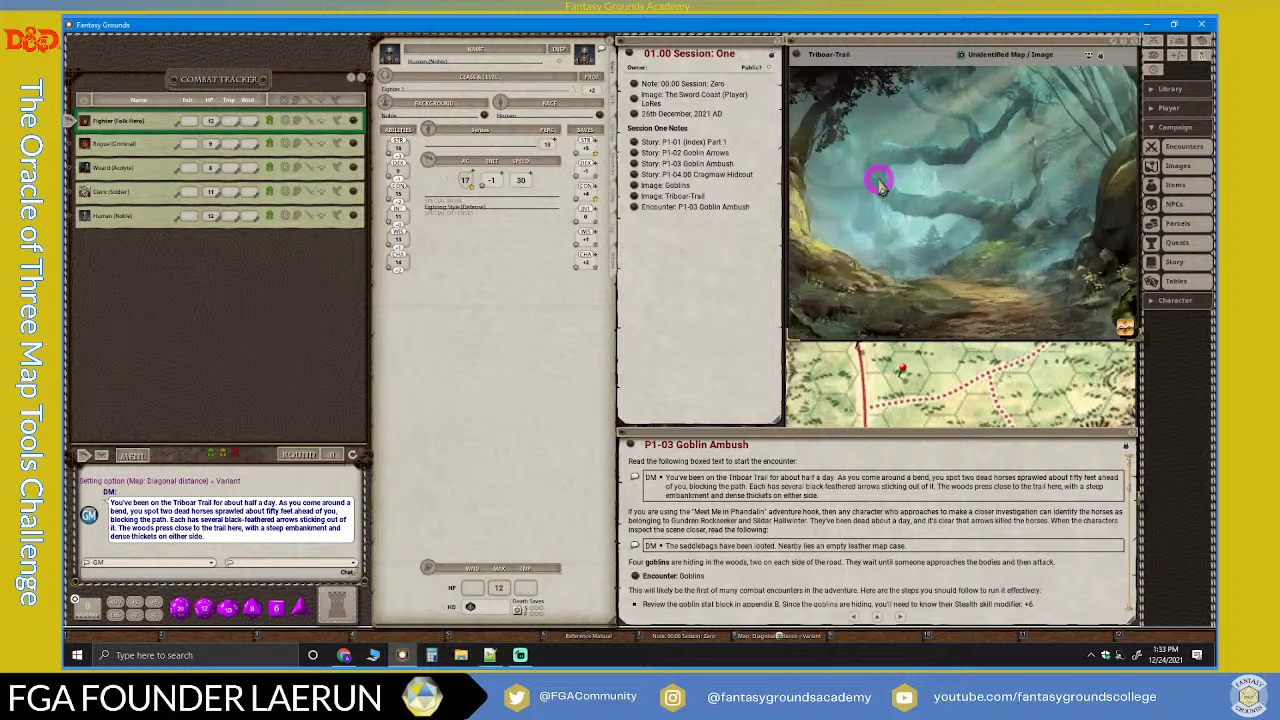
Step: Turn on the grid over the Triboar-Trail map with a grid size of 60.0
left_click(1101, 55)
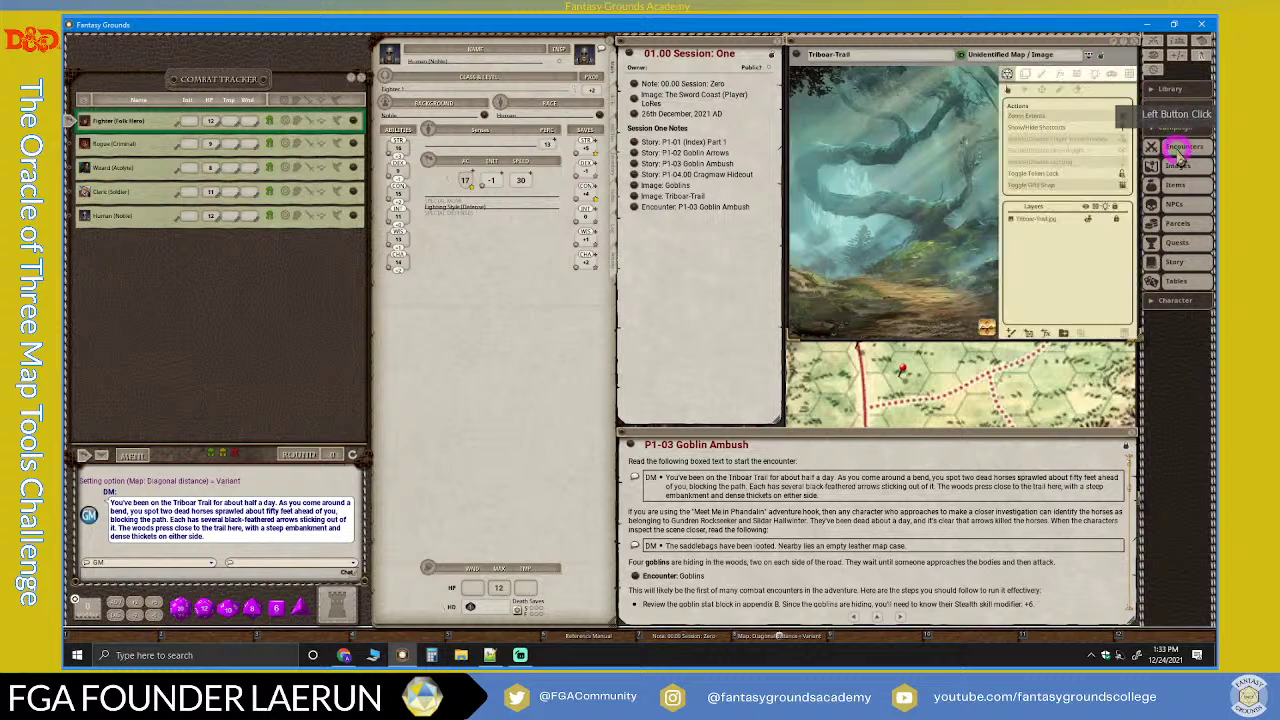
left_click(1128, 75)
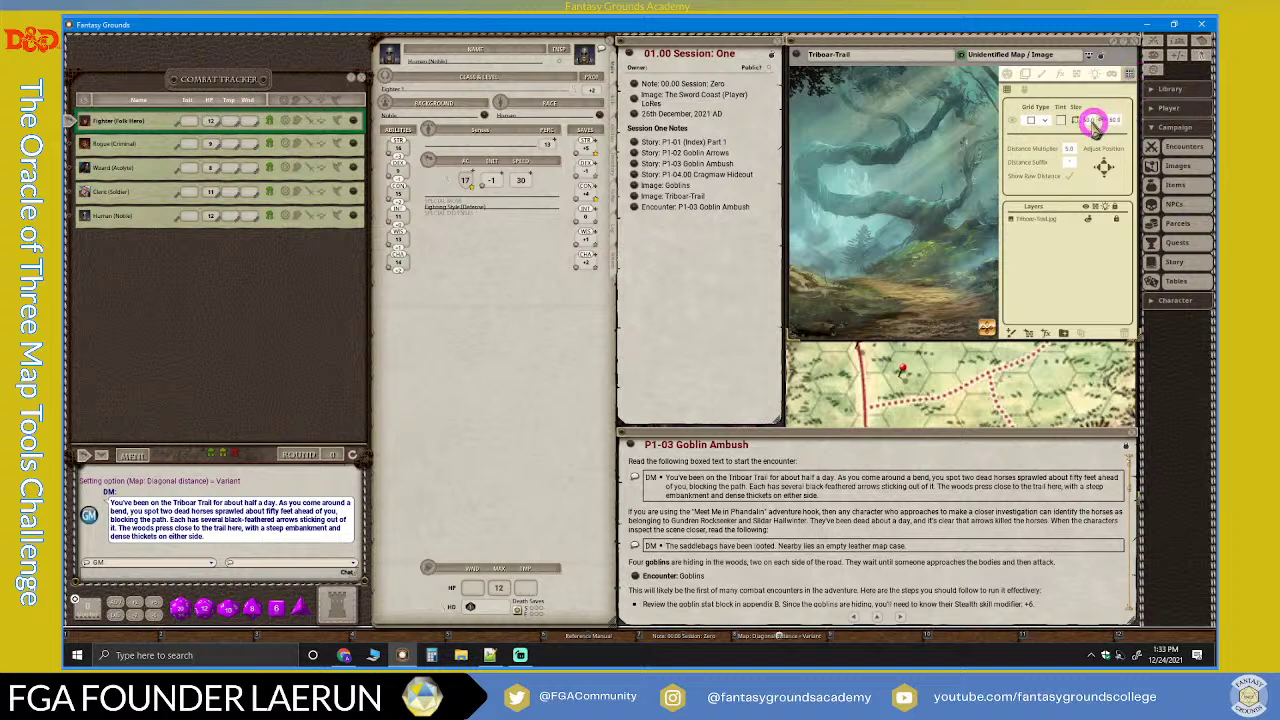
left_click(1013, 120)
scroll(903, 190, "down", 3)
scroll(853, 203, "up", 3)
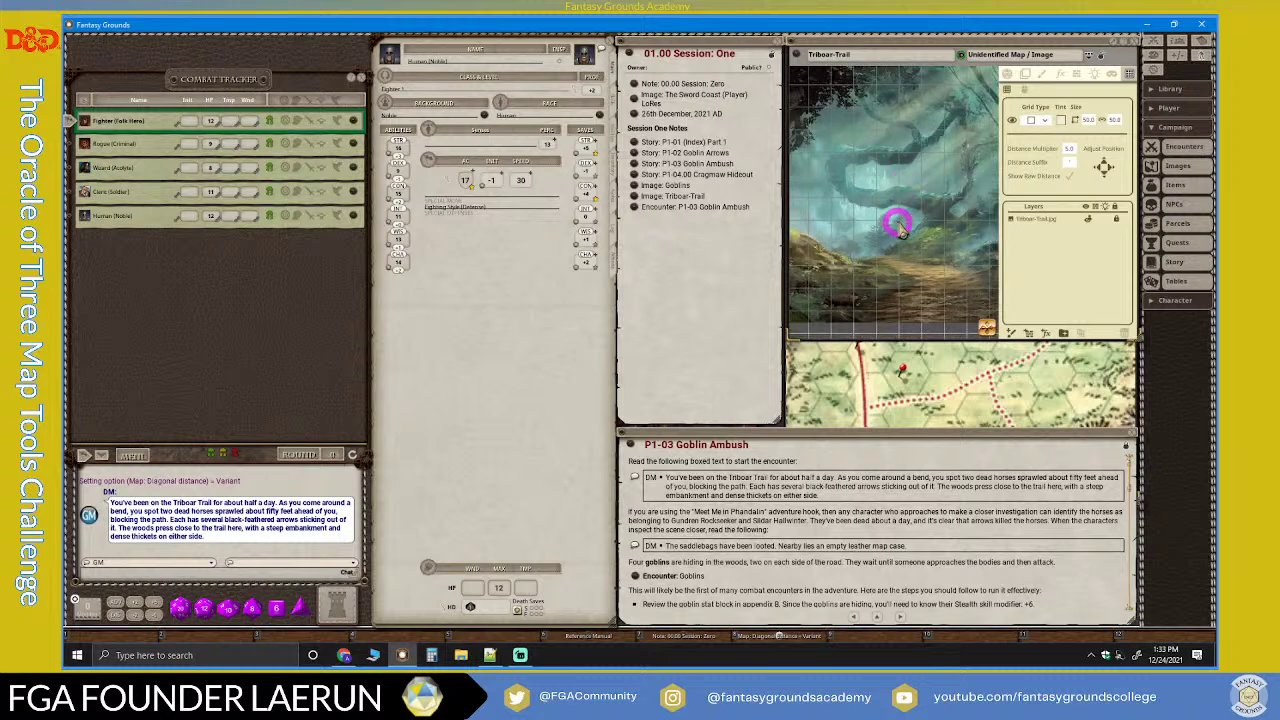
left_click(1060, 121)
left_click(1088, 120)
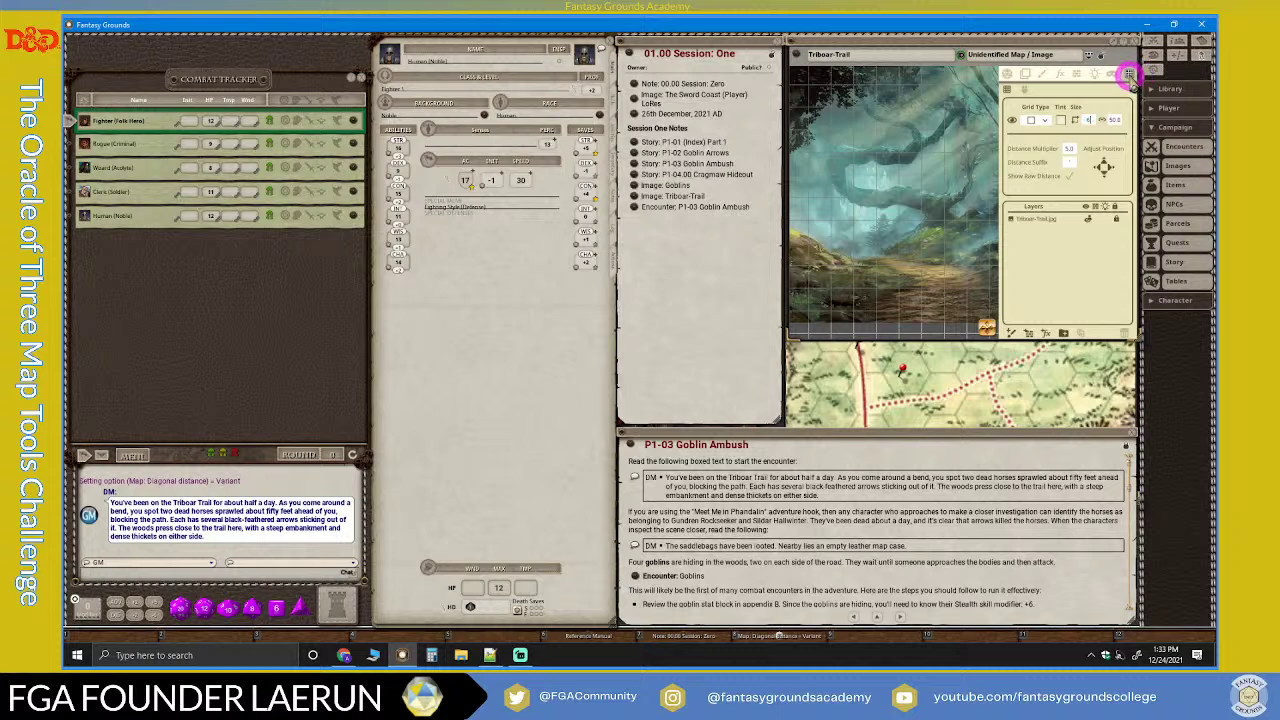
key("Tab")
left_click_drag(974, 177, 916, 210)
scroll(916, 212, "down", 2)
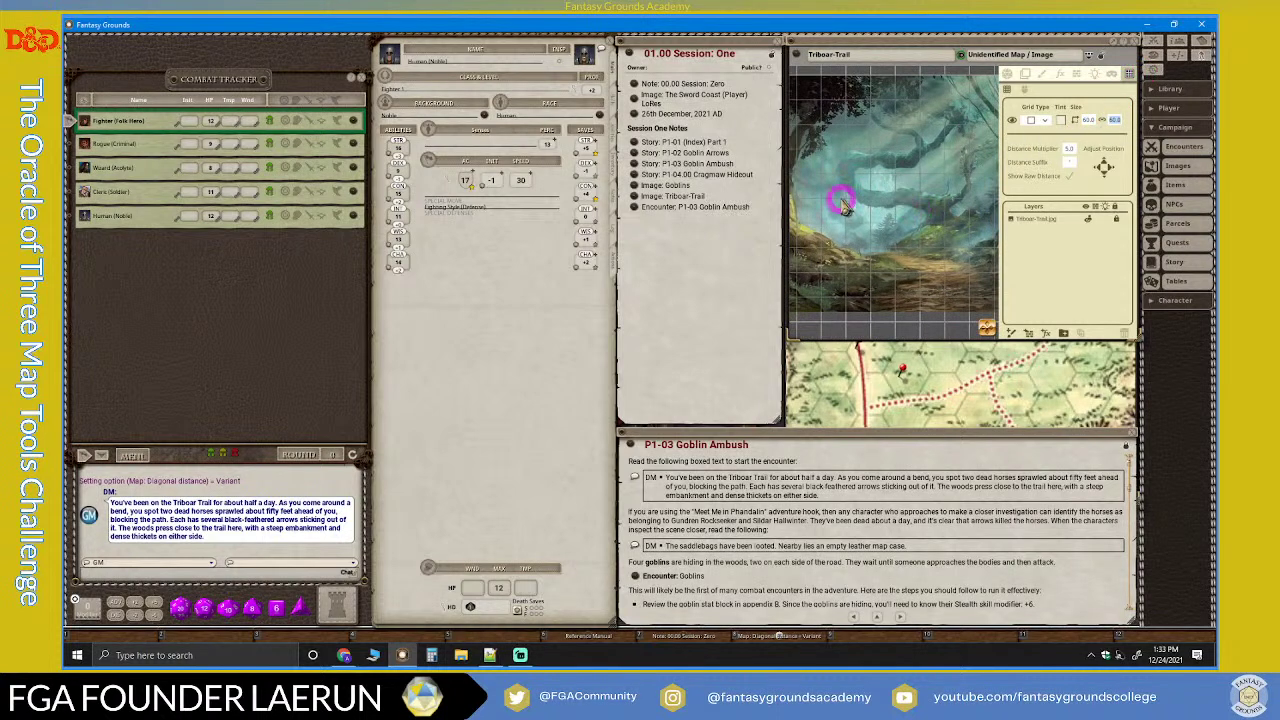
scroll(866, 196, "down", 1)
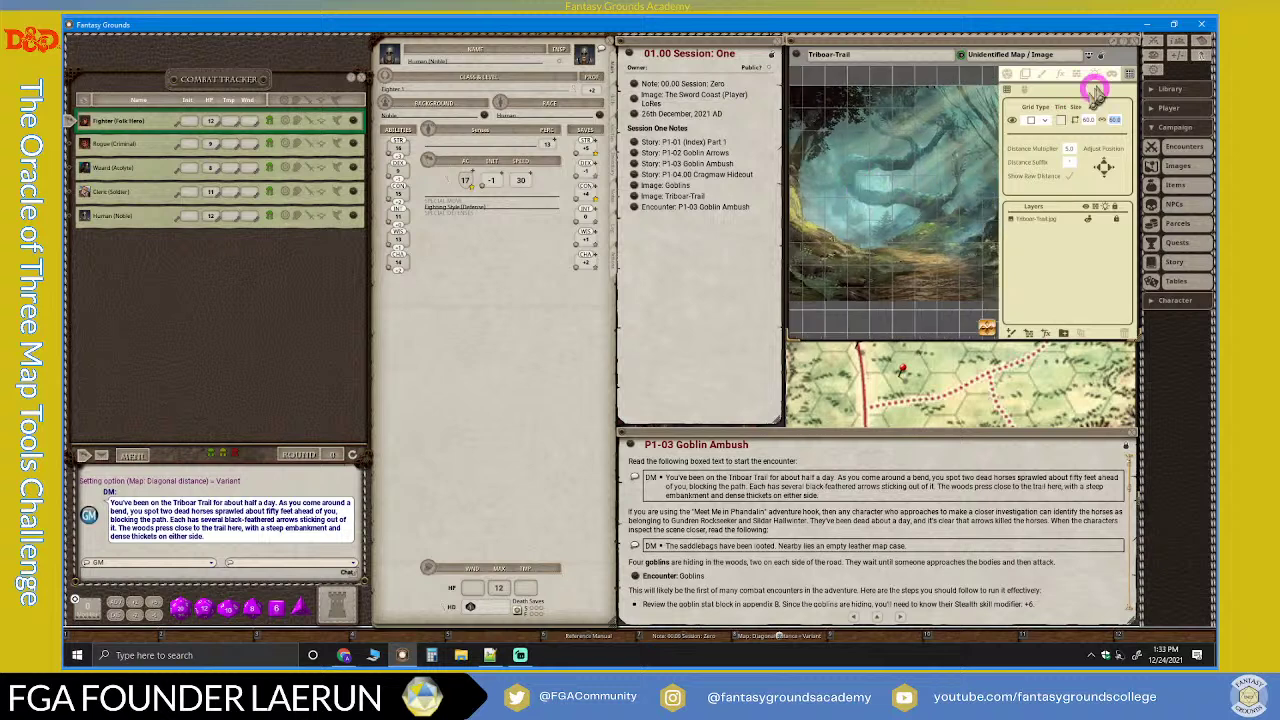
Step: Reopen the map's Layers panel, select the Triboar-Trail.jpg layer, and pan the map
left_click(1101, 58)
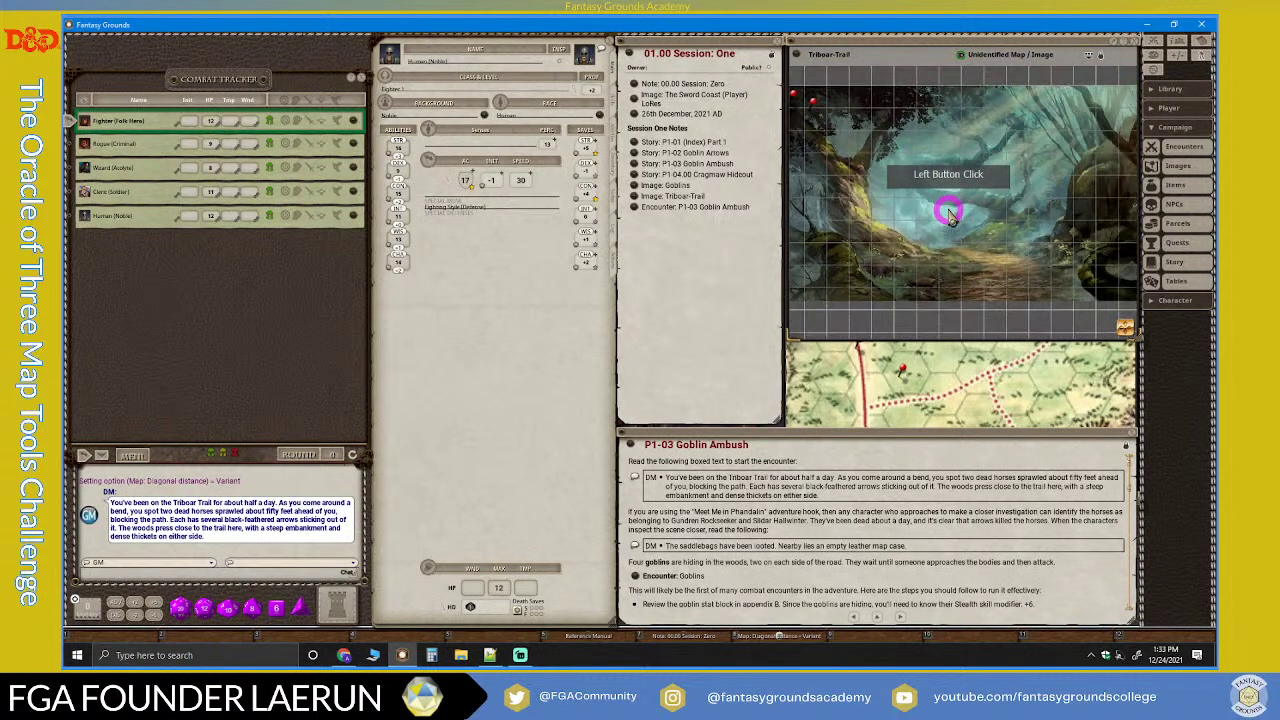
left_click(1101, 60)
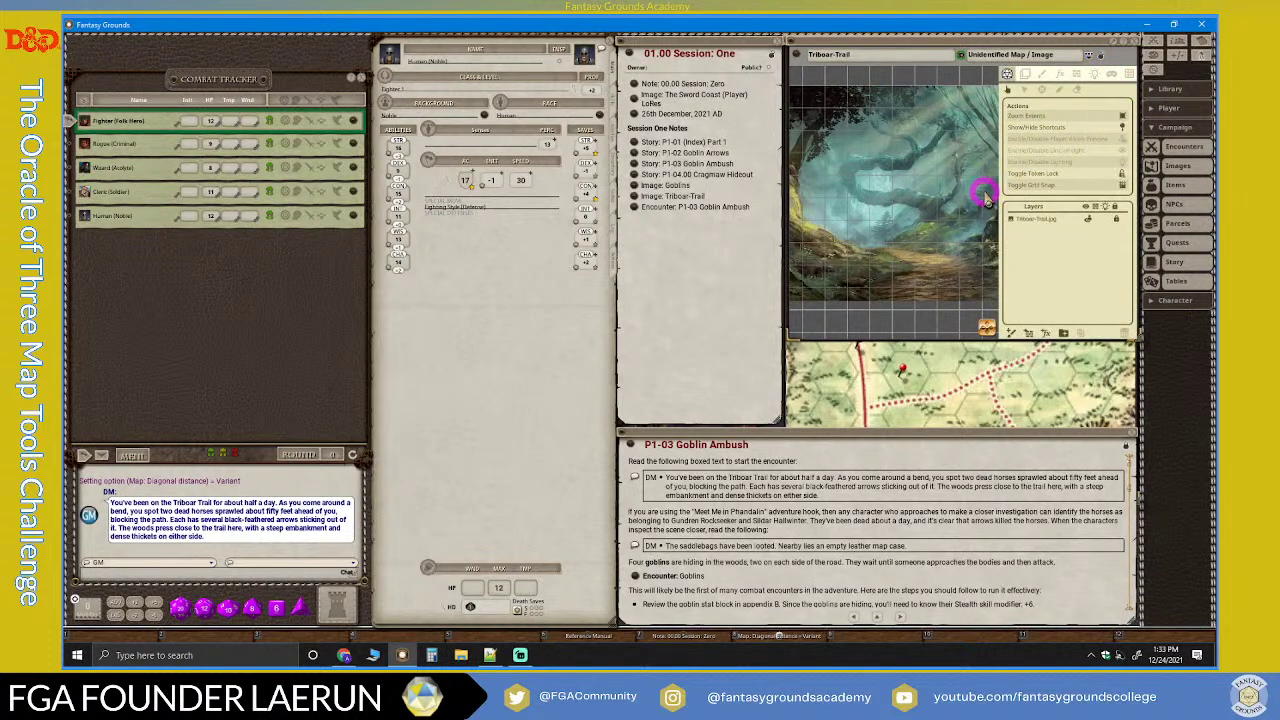
scroll(953, 222, "up", 1)
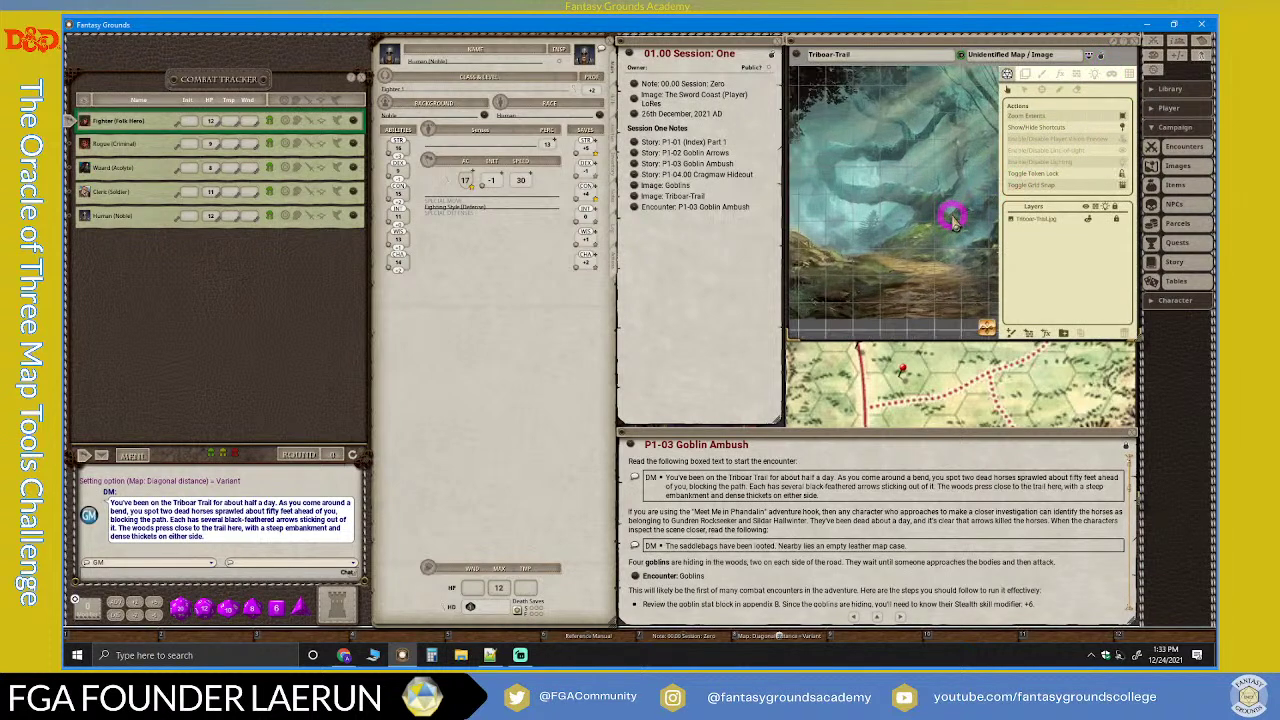
scroll(953, 220, "down", 1)
left_click(1036, 218)
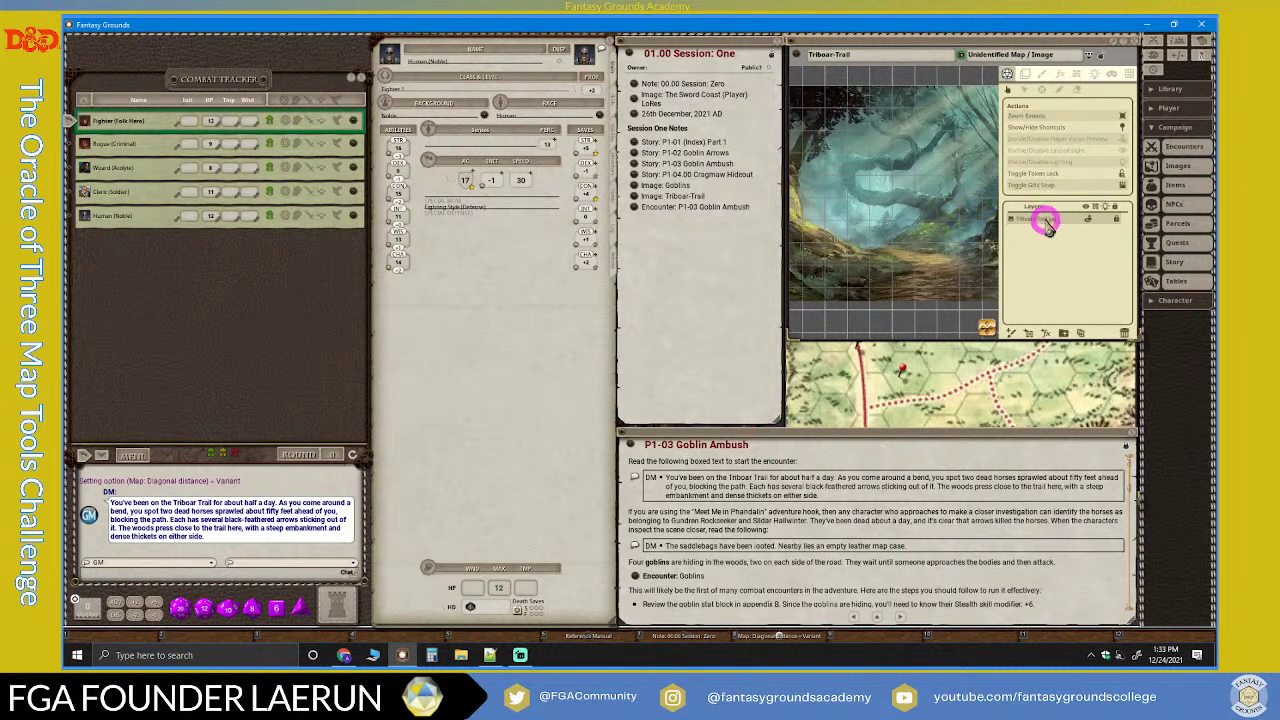
scroll(838, 198, "up", 2)
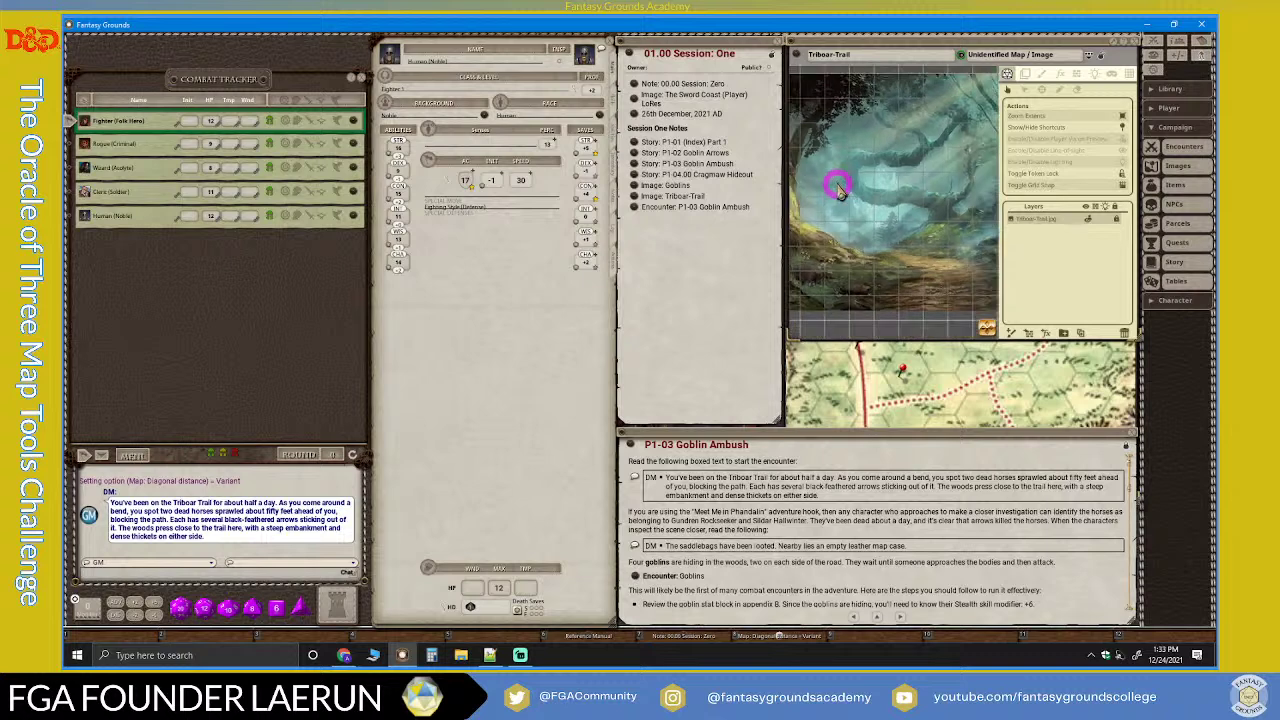
scroll(838, 192, "down", 2)
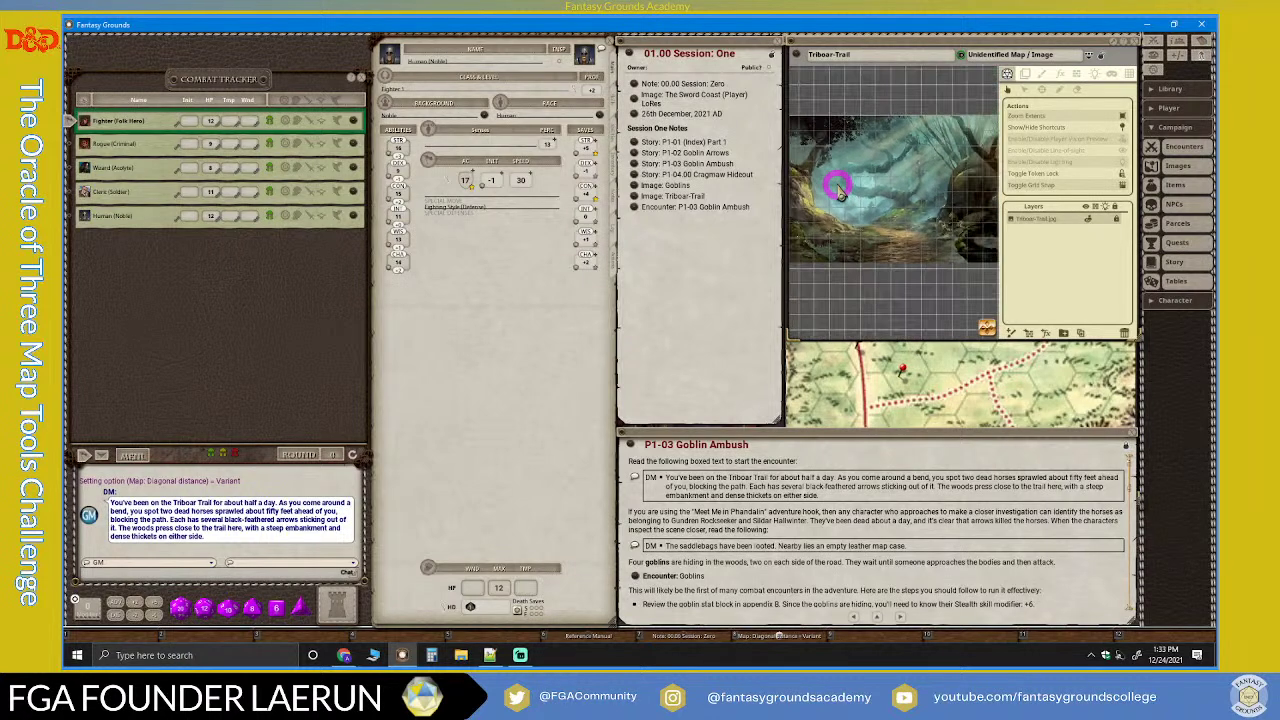
left_click_drag(985, 325, 797, 183)
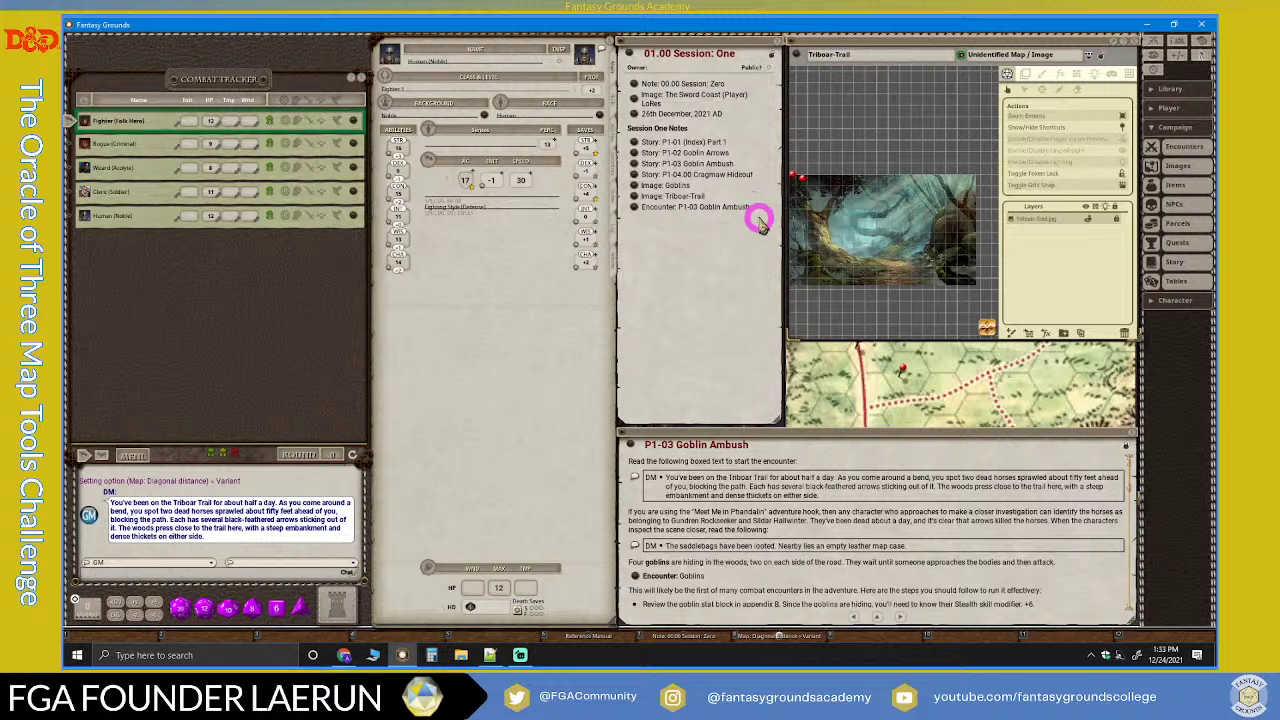
Step: Pan and zoom around the gridded Triboar-Trail map
scroll(876, 258, "up", 3)
scroll(884, 259, "down", 3)
left_click_drag(983, 327, 700, 229)
scroll(984, 296, "up", 2)
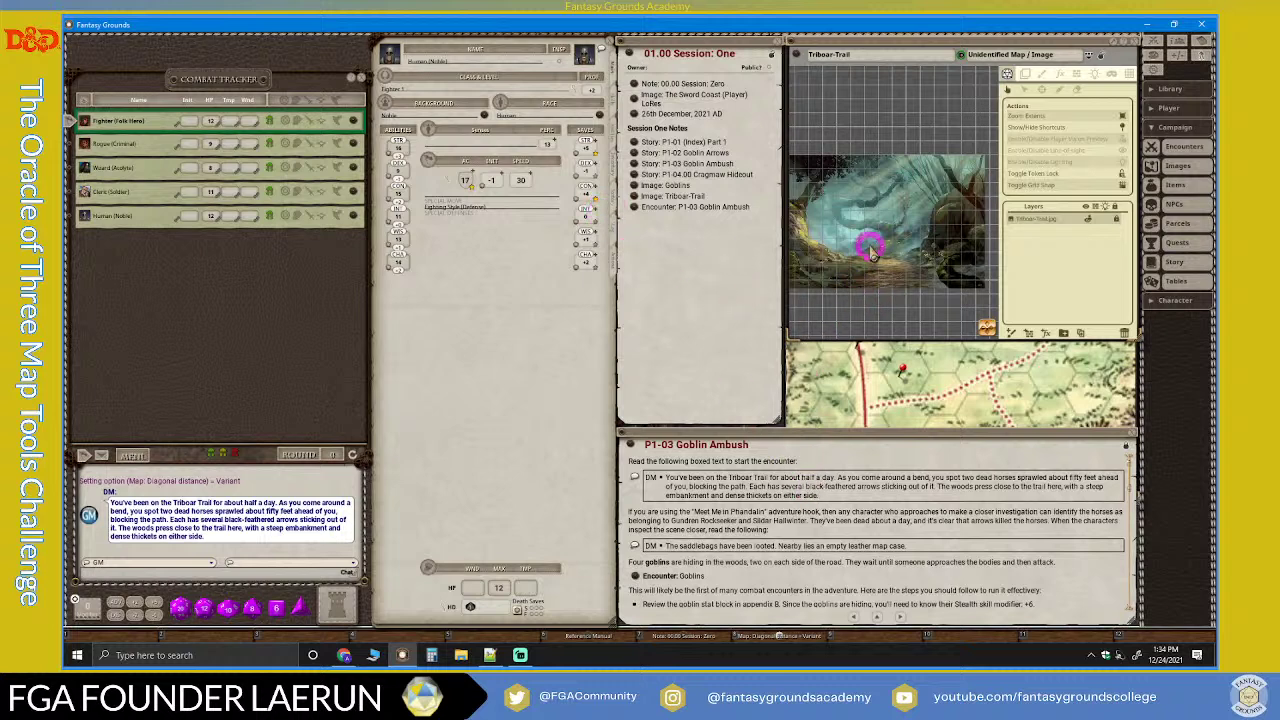
scroll(886, 543, "down", 3)
scroll(860, 565, "down", 3)
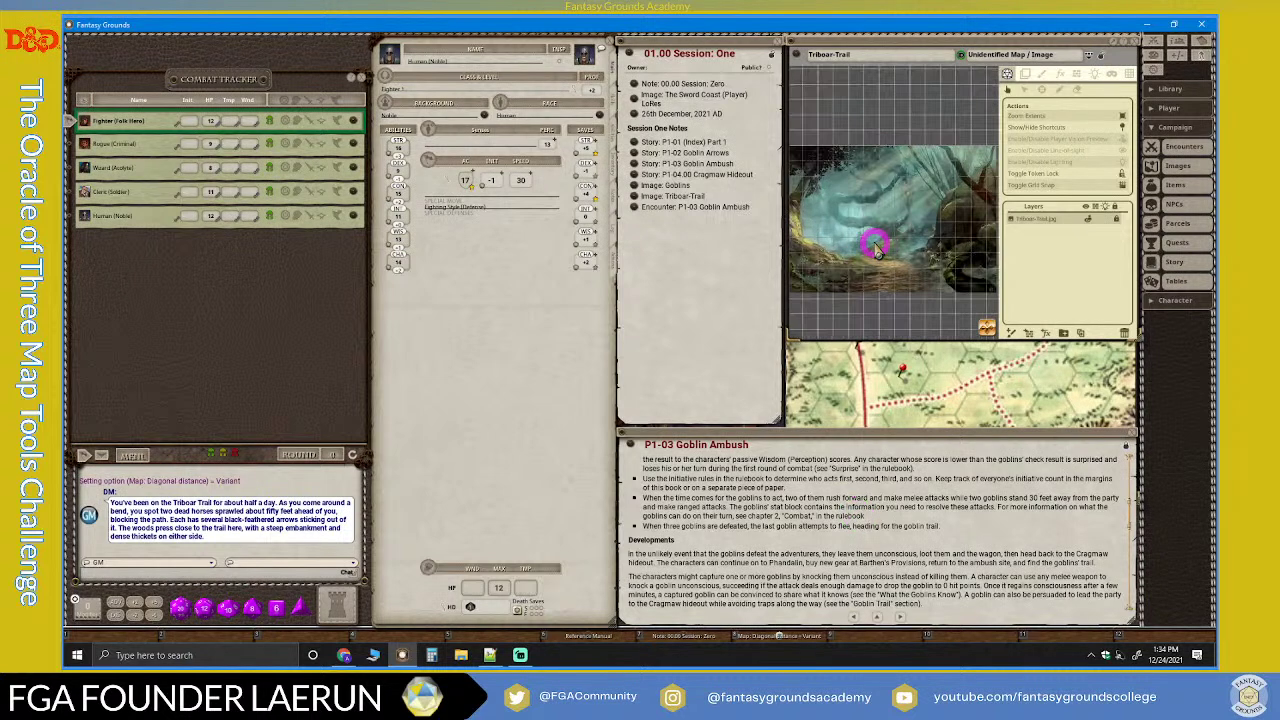
Step: Hide the map tools, close the Session One note, and move the map window left and enlarge it
left_click(1104, 56)
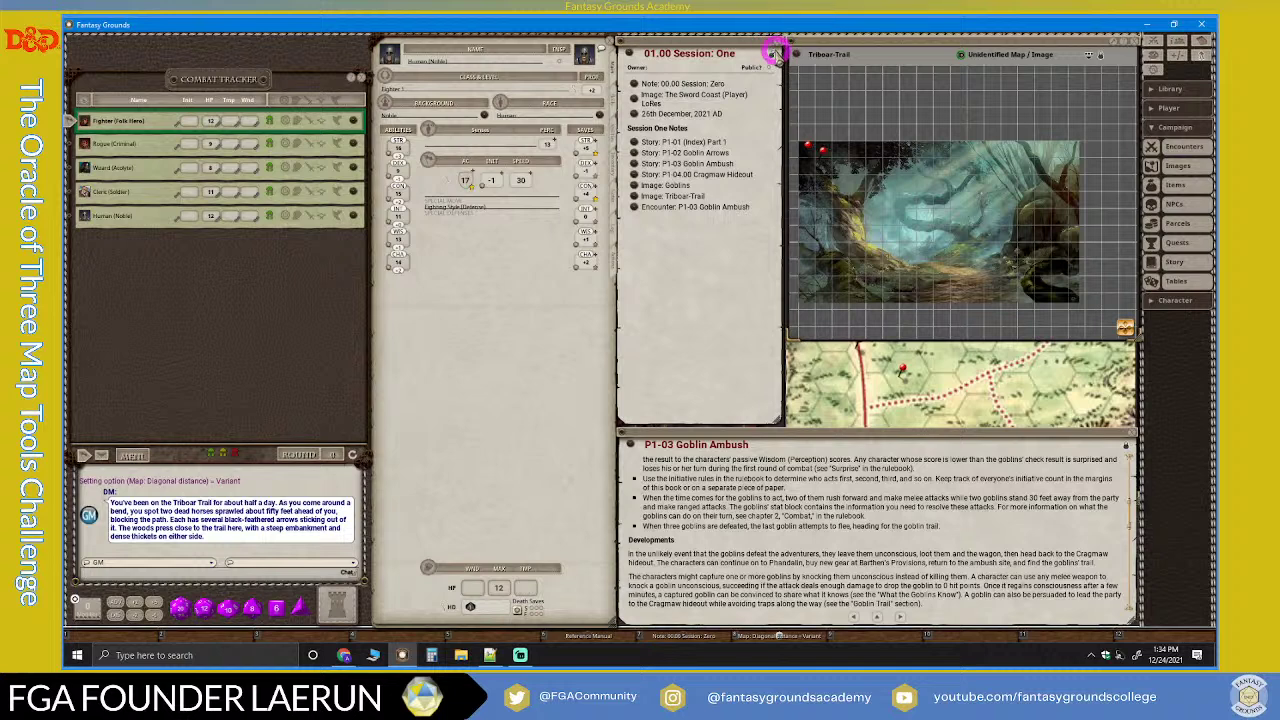
left_click(776, 50)
left_click_drag(846, 42, 674, 44)
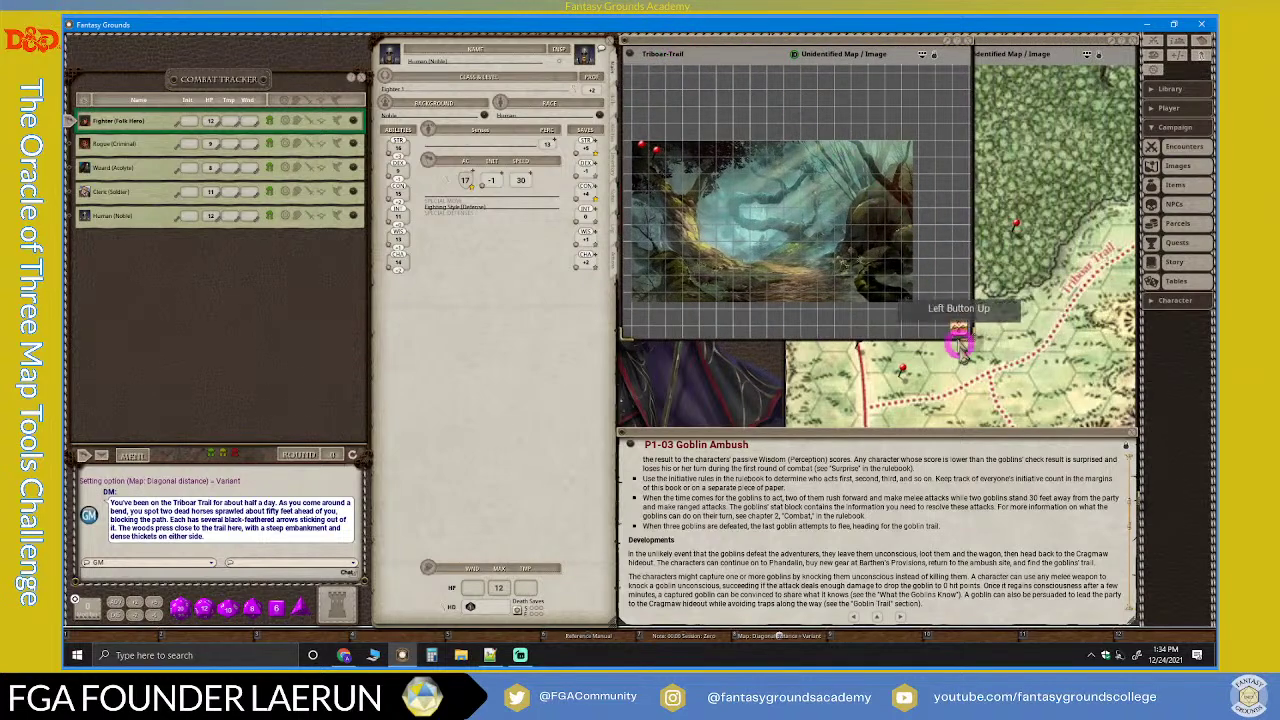
left_click_drag(978, 342, 1128, 402)
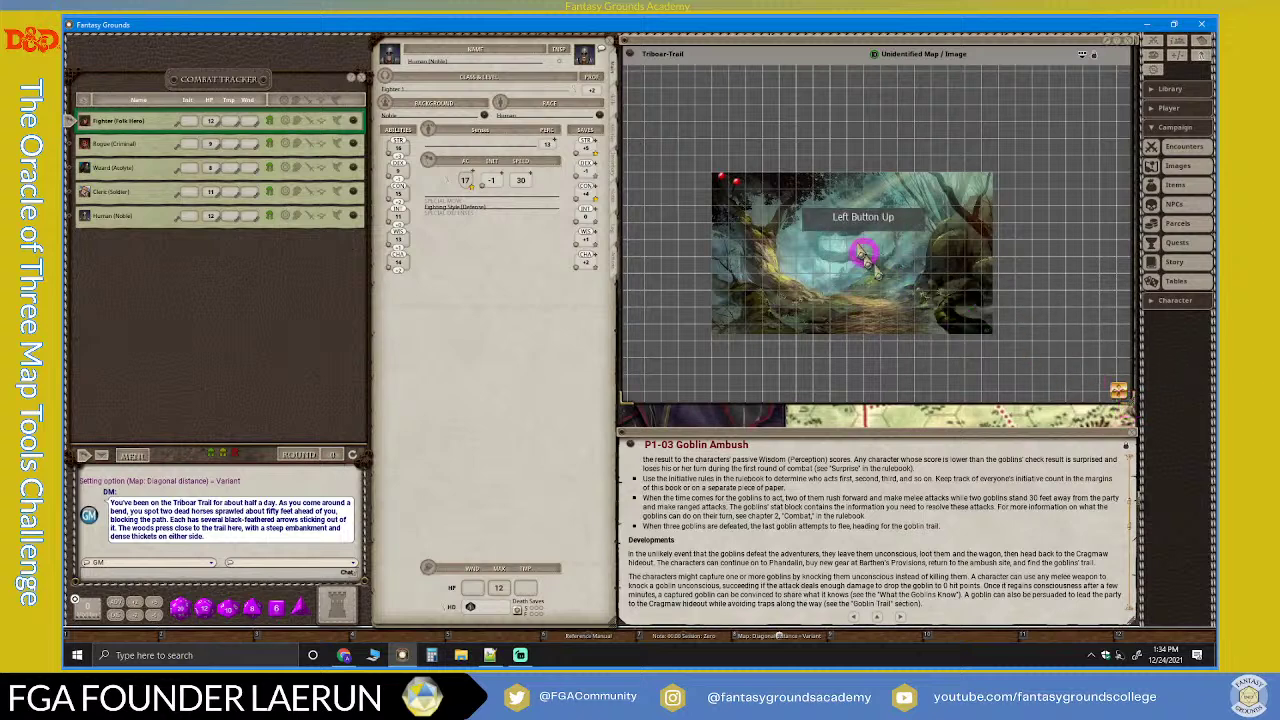
Step: Zoom the Triboar-Trail map to fit its enlarged window, then zoom out slightly
right_click(884, 142)
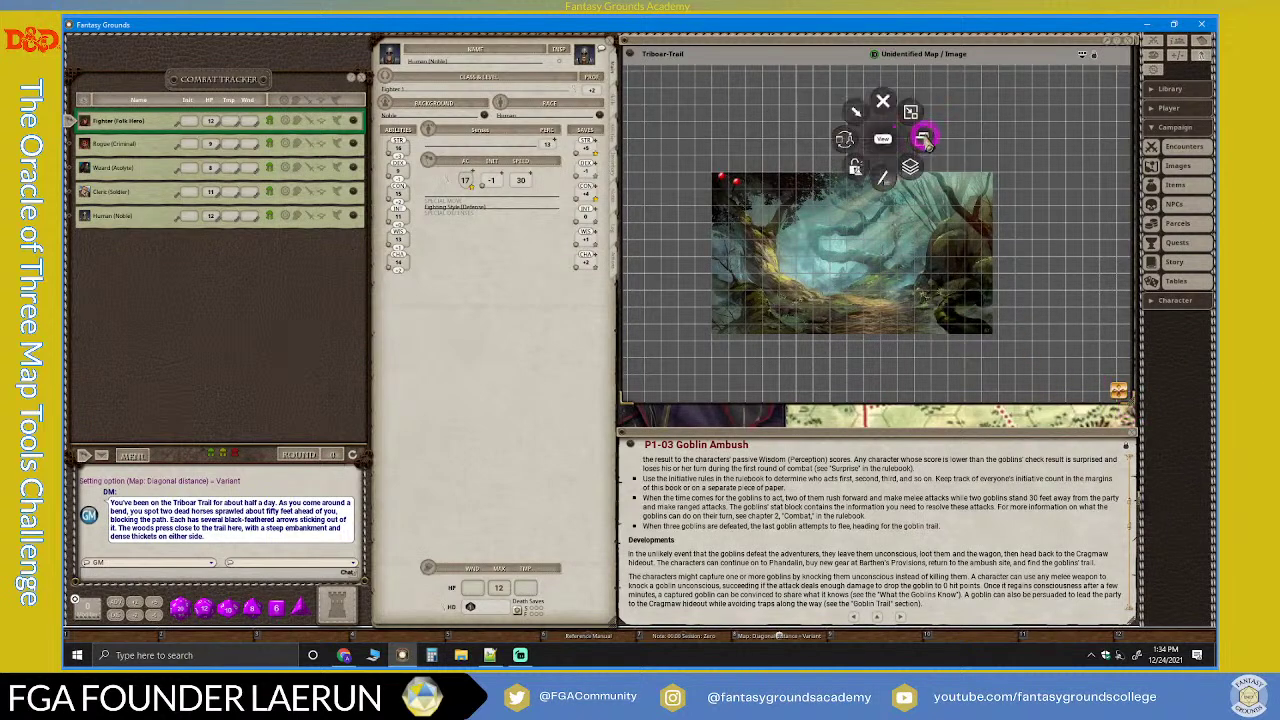
left_click(922, 139)
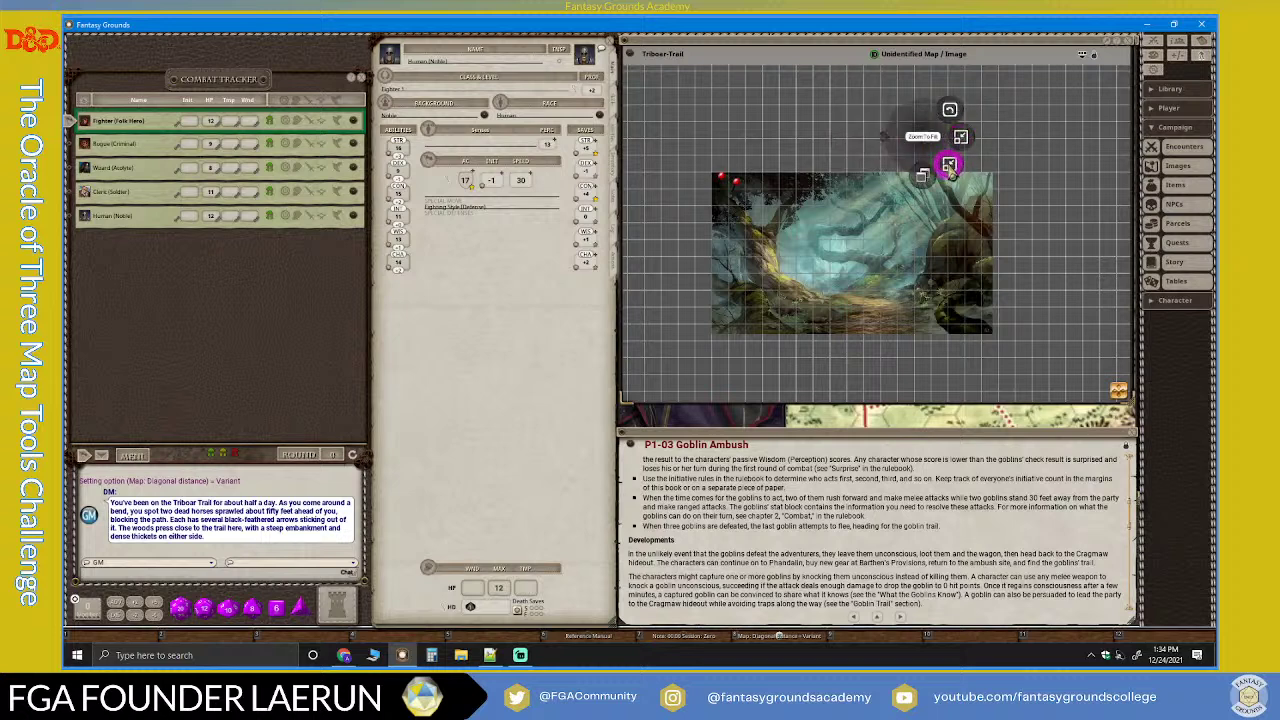
left_click(948, 165)
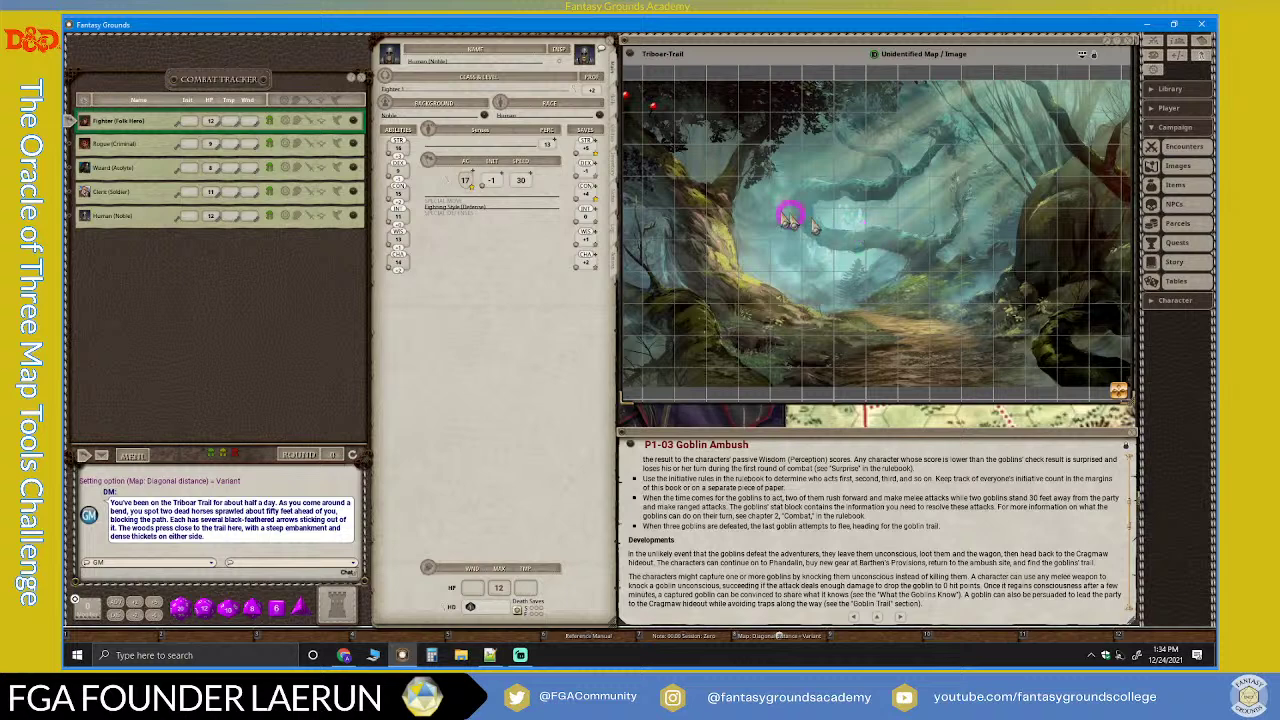
scroll(757, 193, "down", 1)
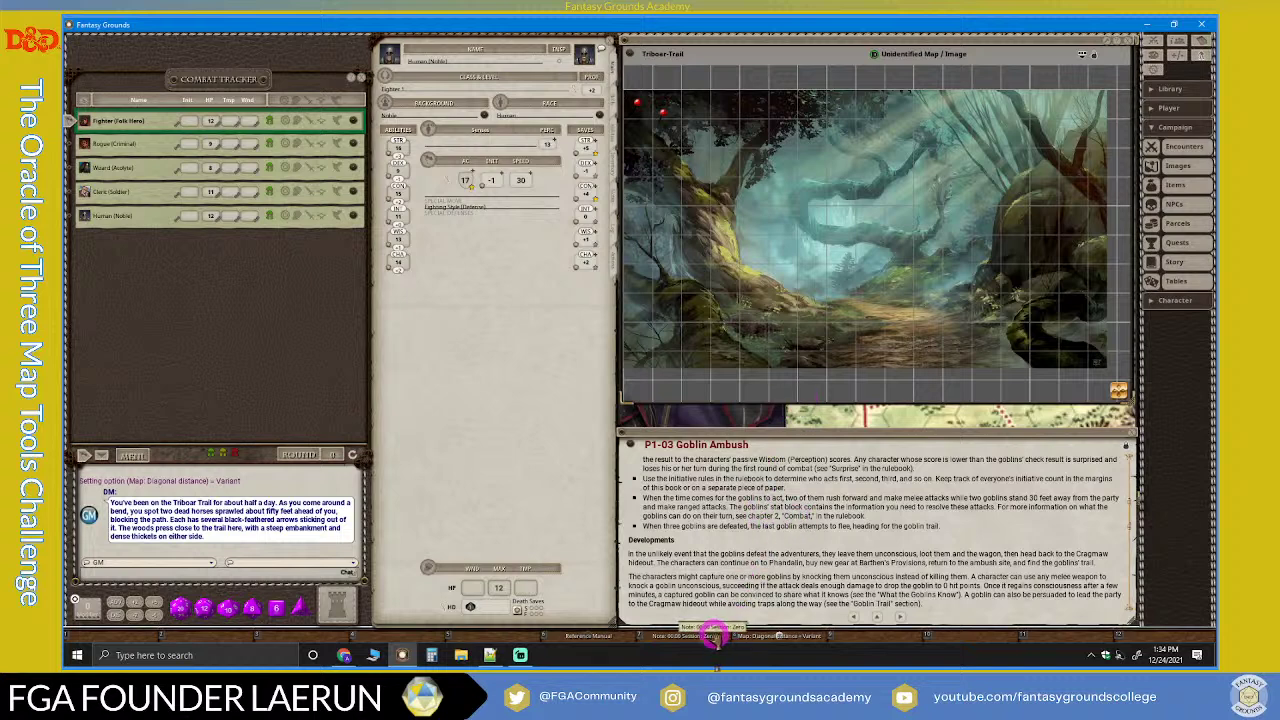
Step: Open and close the Session Zero note, then reopen the Session One note from its map pin
left_click(712, 637)
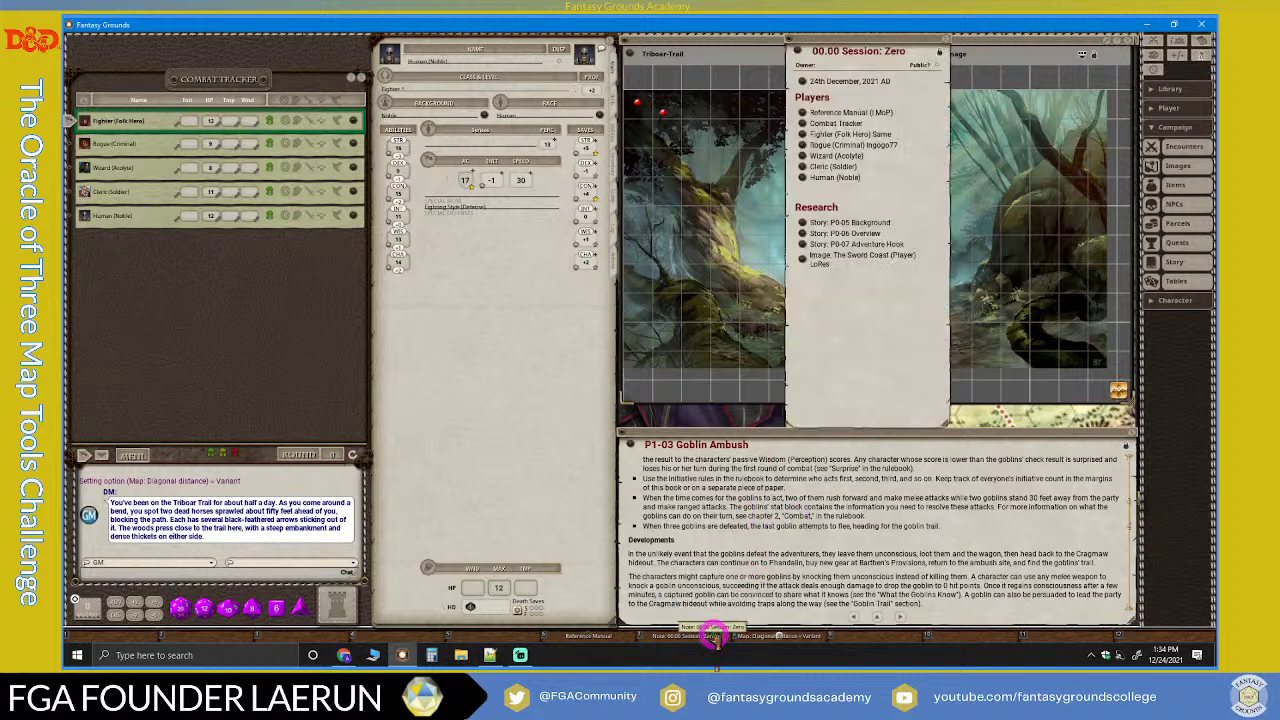
left_click(712, 637)
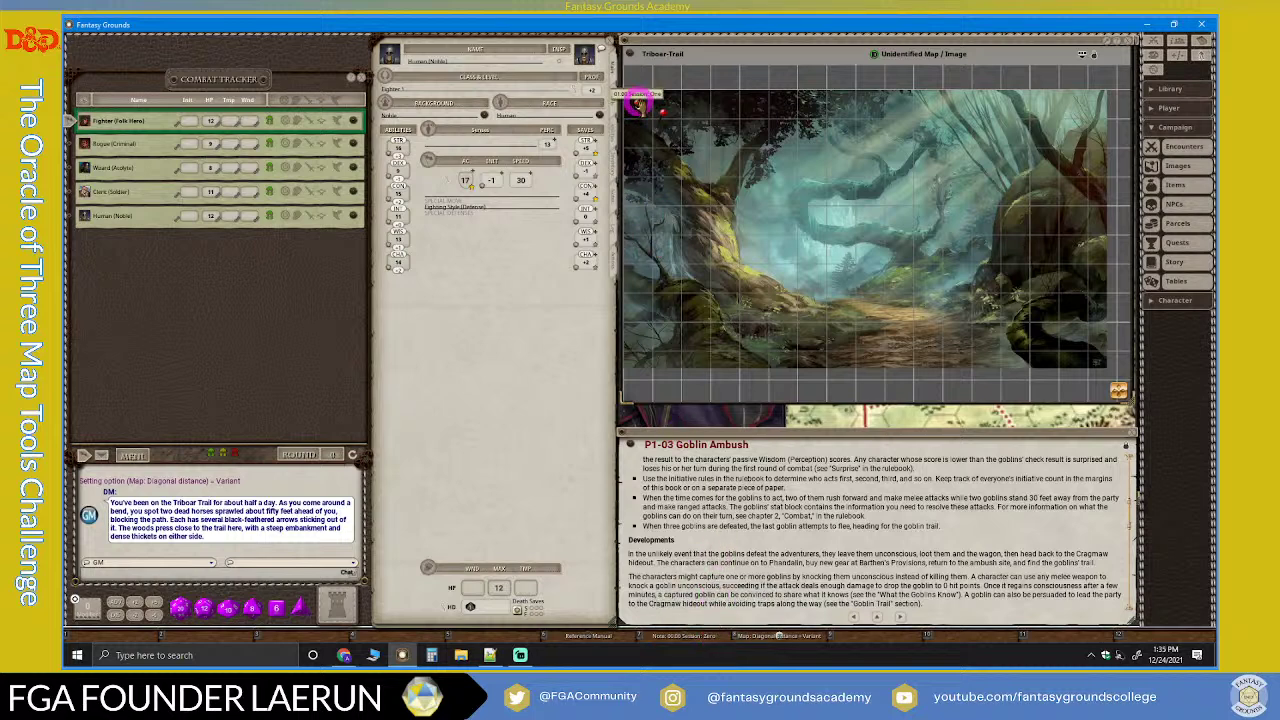
left_click(637, 104)
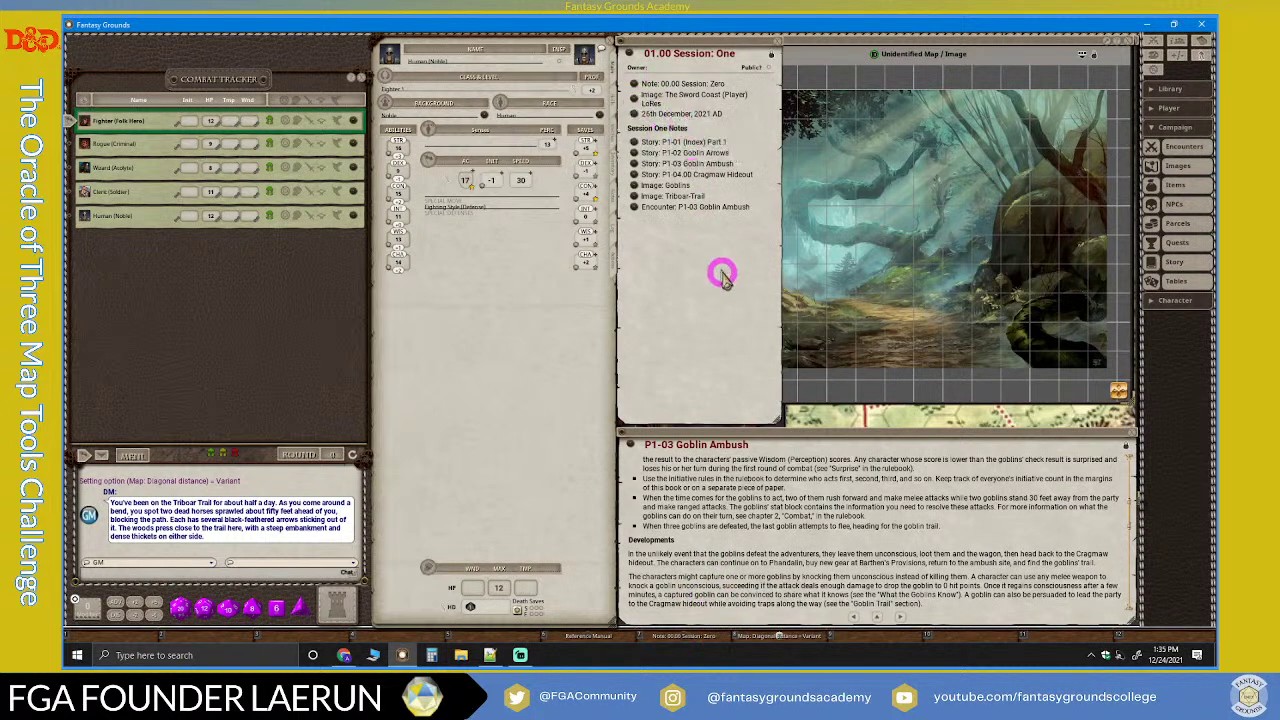
Step: Resize the Session One note and move it lower beside the map over the character sheet
left_click_drag(743, 300, 497, 525)
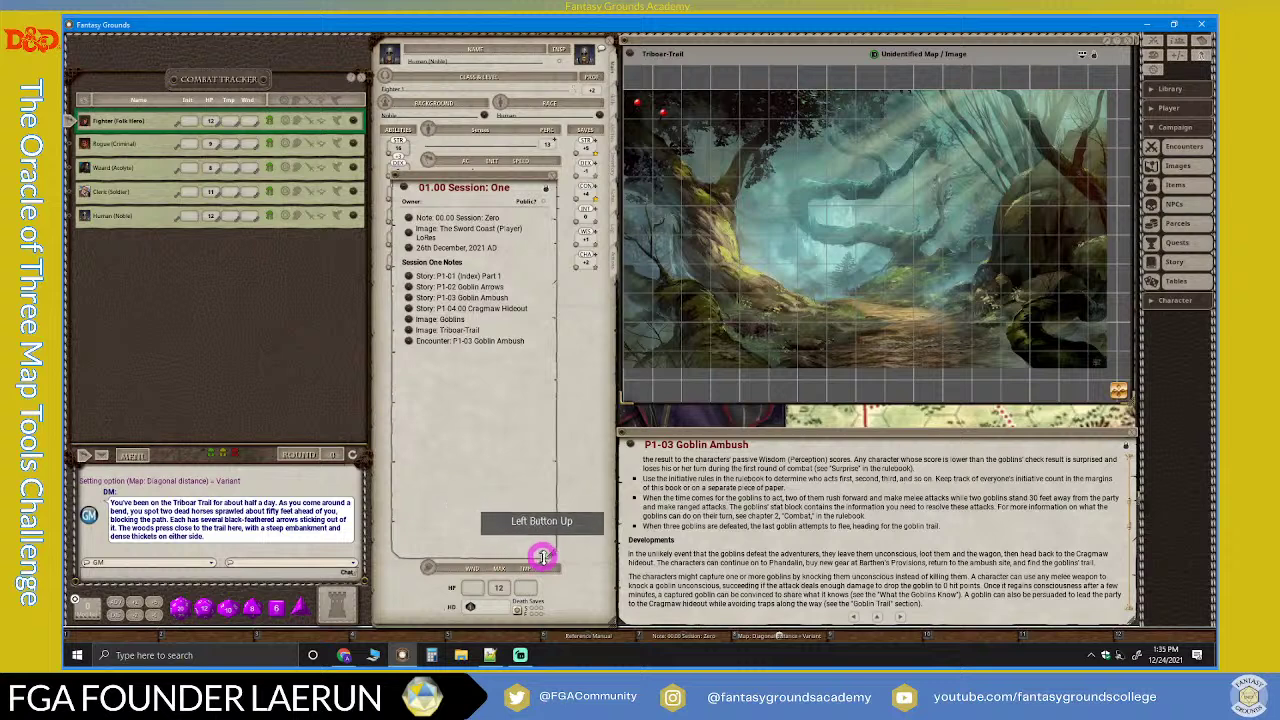
left_click_drag(549, 558, 545, 397)
left_click_drag(476, 186, 461, 331)
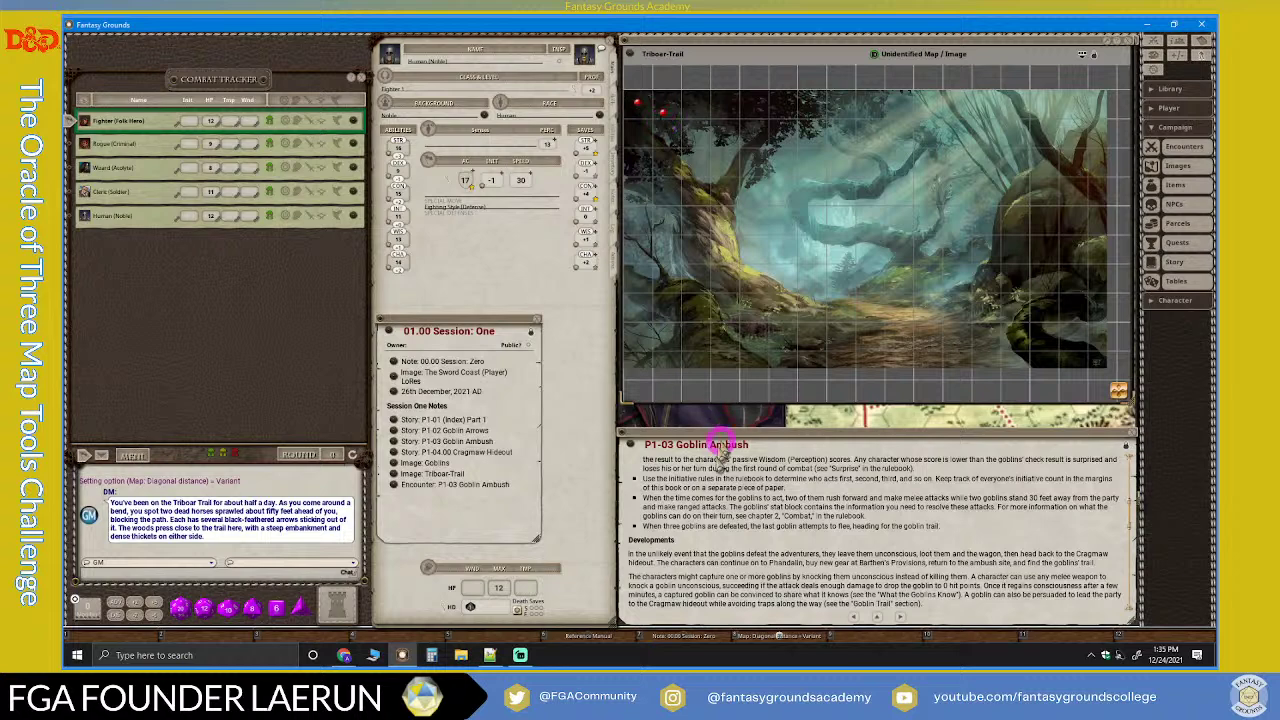
scroll(685, 541, "down", 1)
scroll(688, 541, "up", 6)
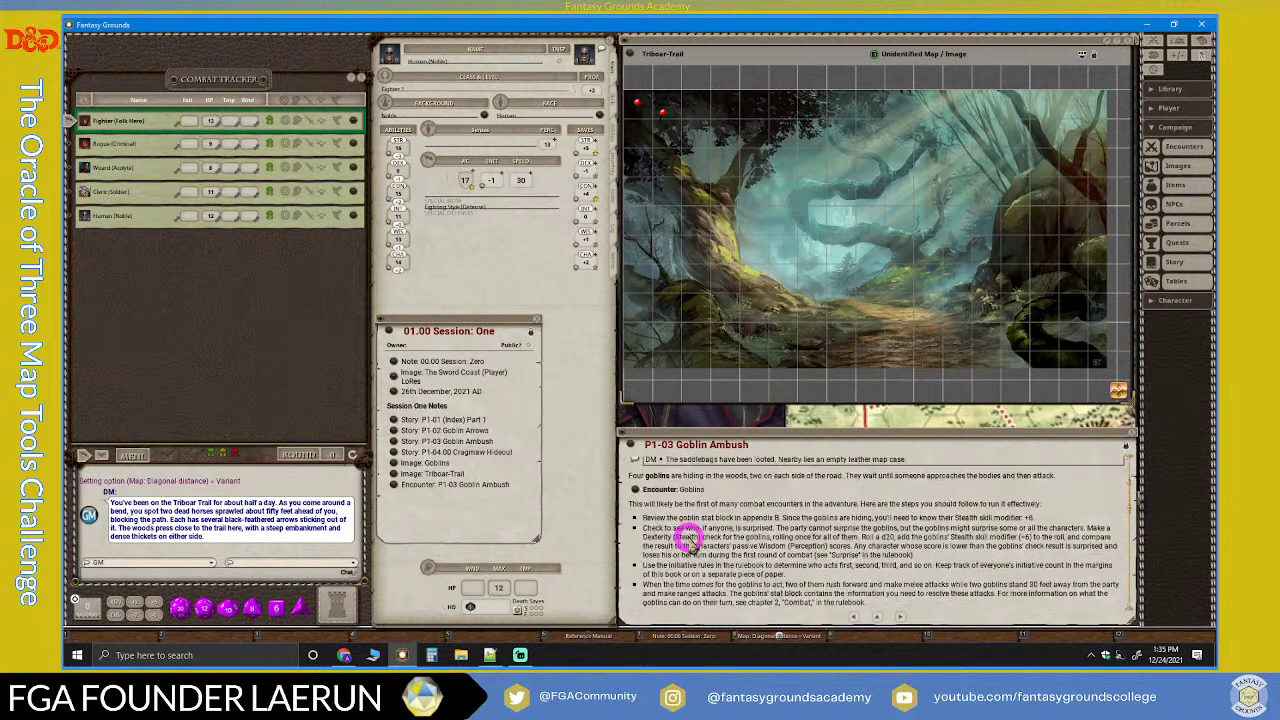
scroll(705, 515, "down", 10)
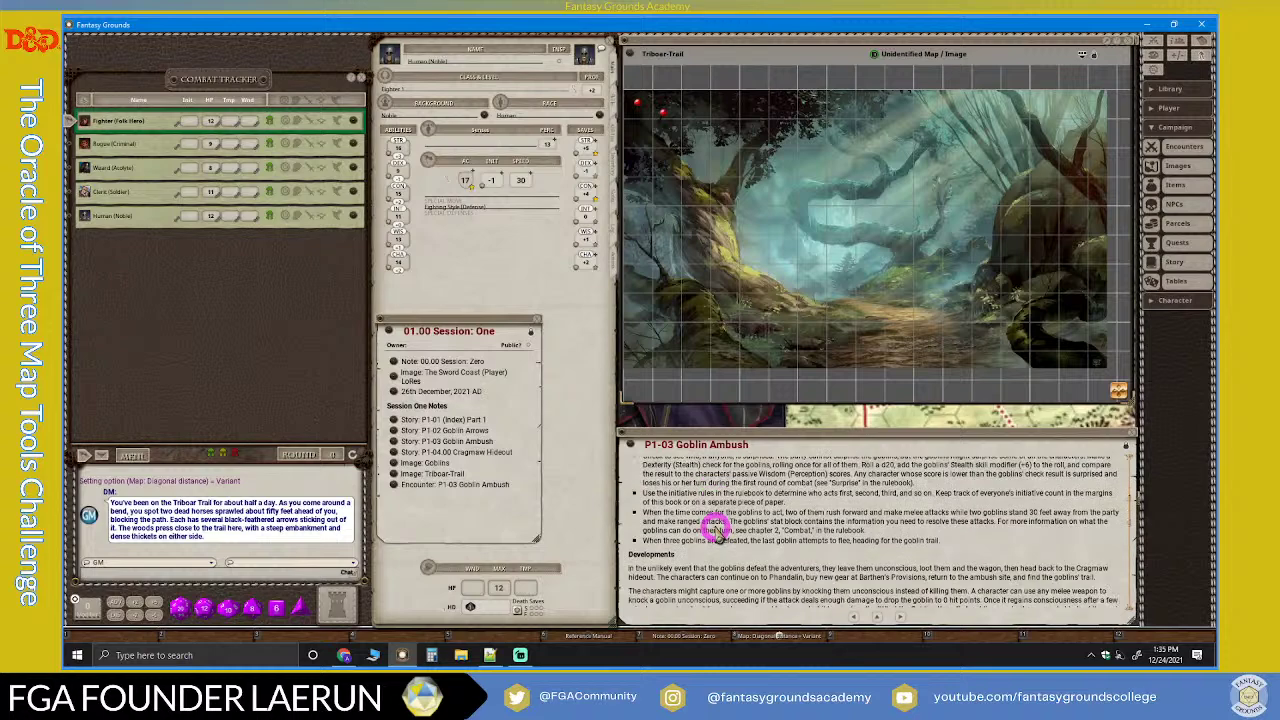
scroll(717, 532, "up", 4)
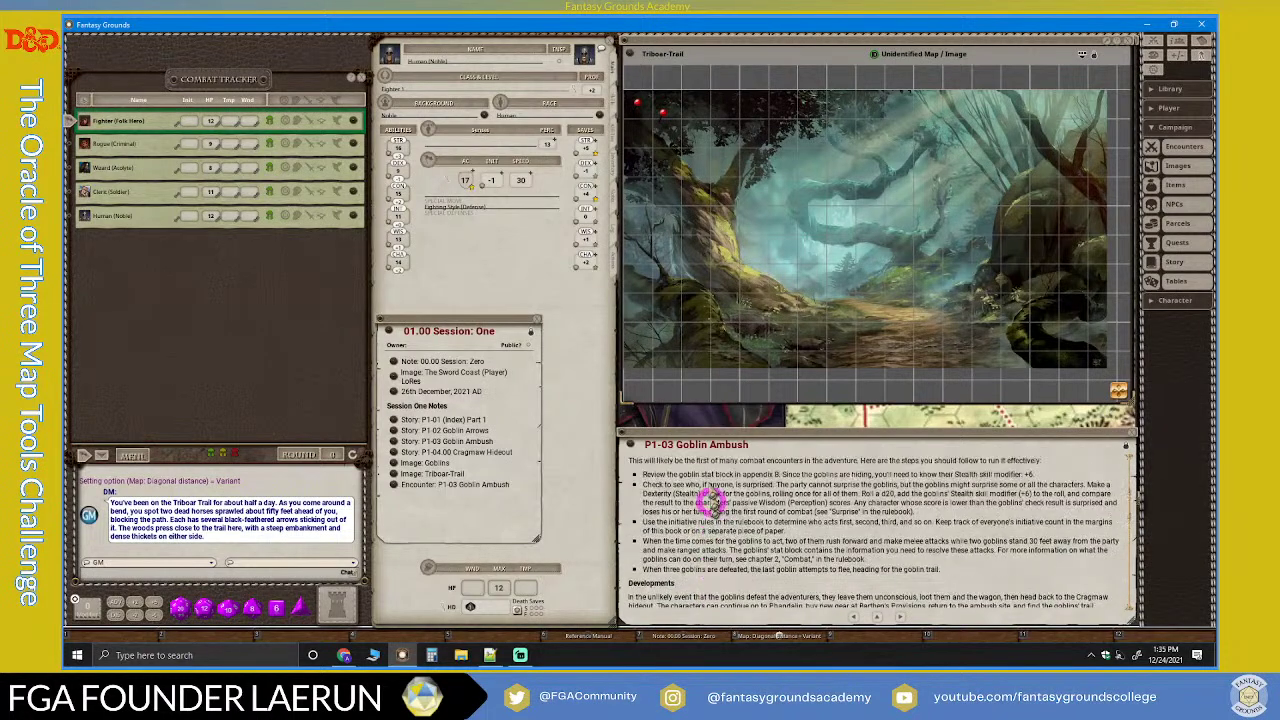
Step: Open the P1-03 Goblin Ambush encounter from its pin and add its goblins to the combat tracker
double_click(665, 113)
left_click(705, 240)
left_click_drag(706, 243, 526, 262)
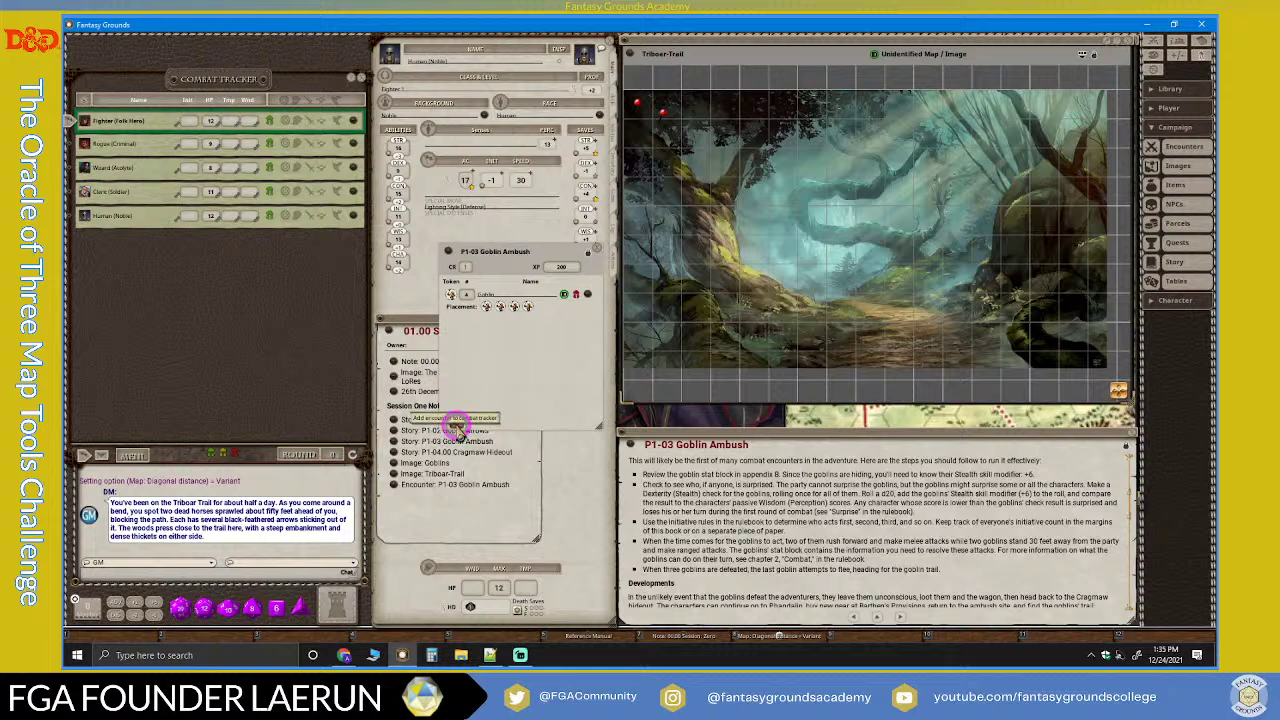
left_click(456, 424)
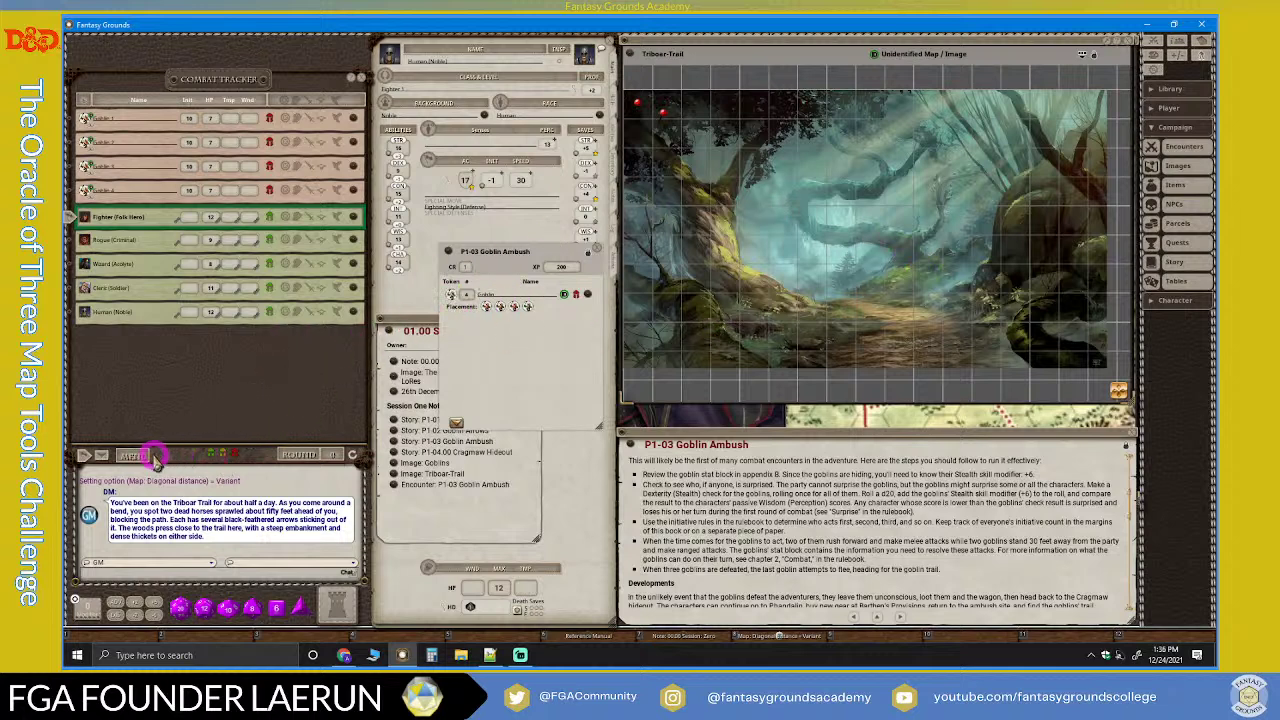
Step: Remove the goblins from the combat tracker with Delete Only Foes, leaving the five party characters
left_click(145, 455)
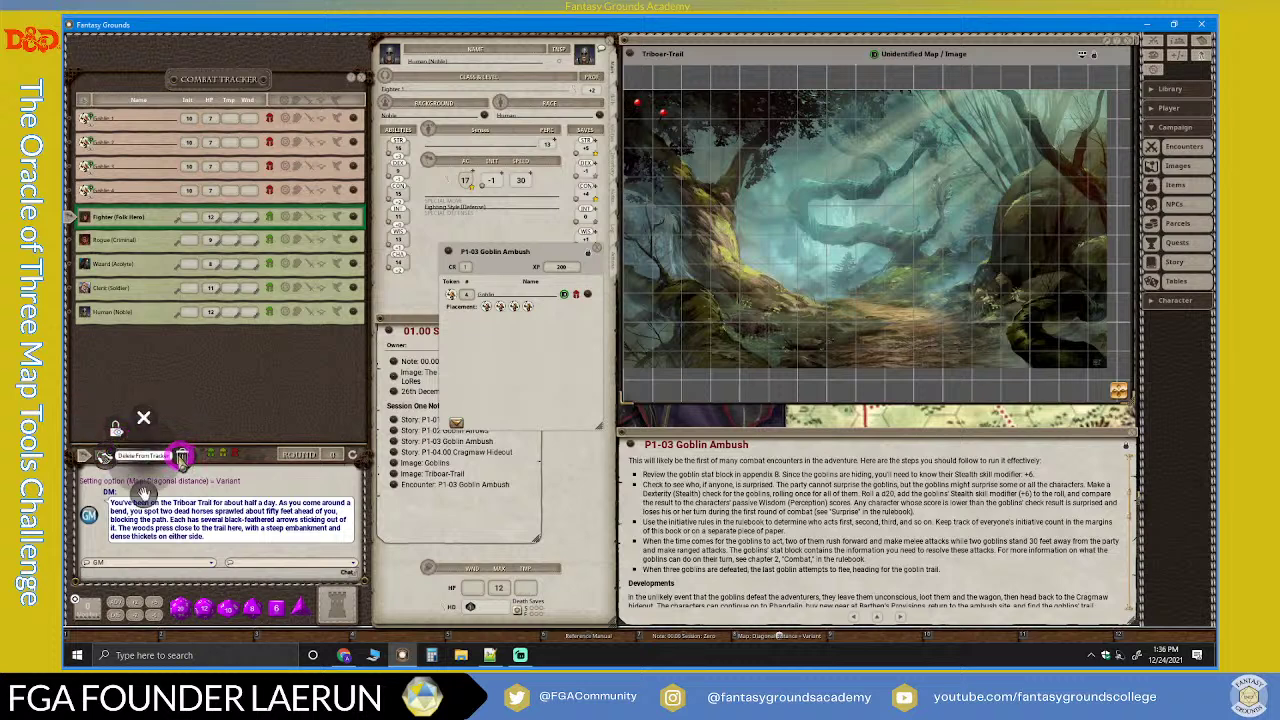
left_click(181, 455)
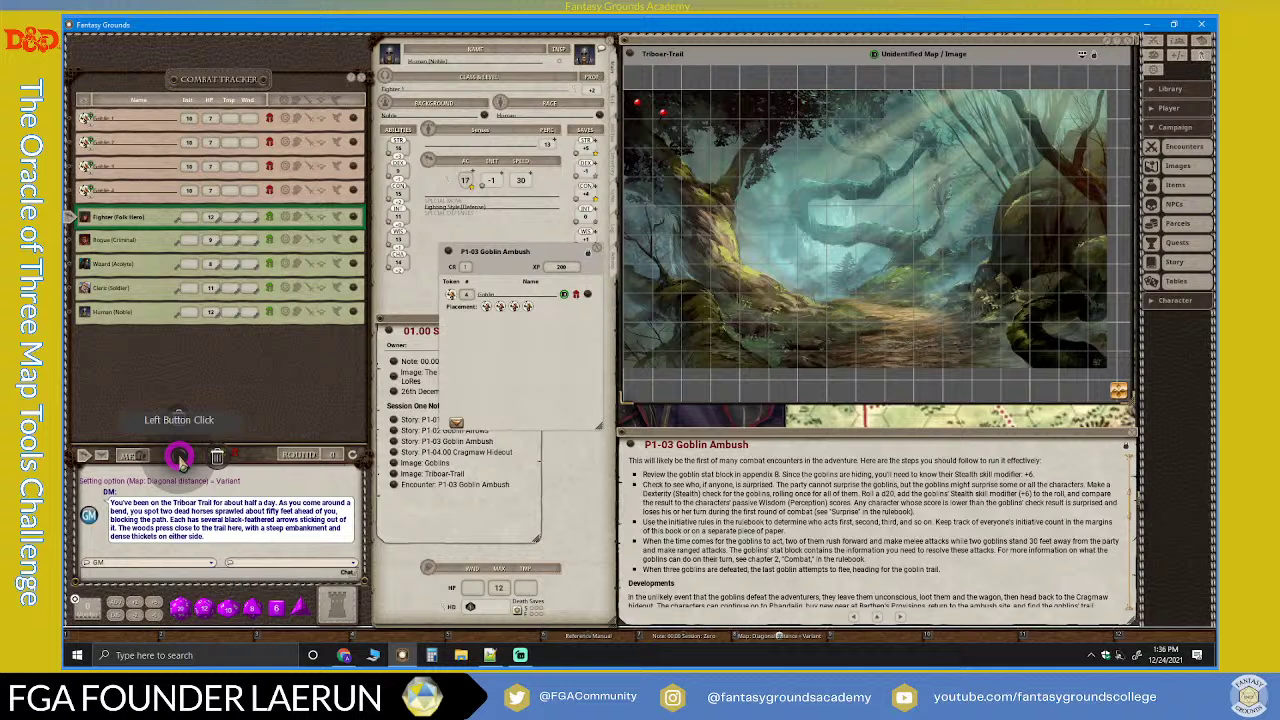
left_click(214, 455)
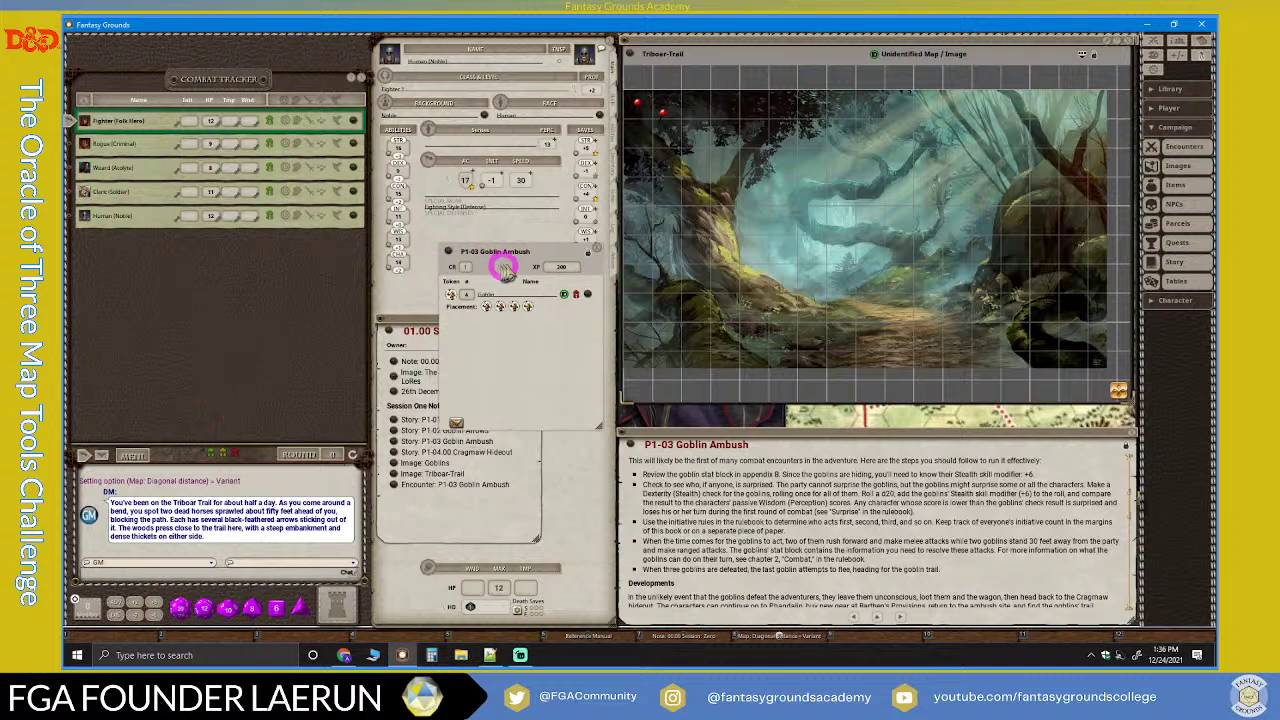
Step: Add four goblin tokens as placement markers to the Goblin Ambush encounter, totalling 200 XP
left_click_drag(530, 270, 526, 318)
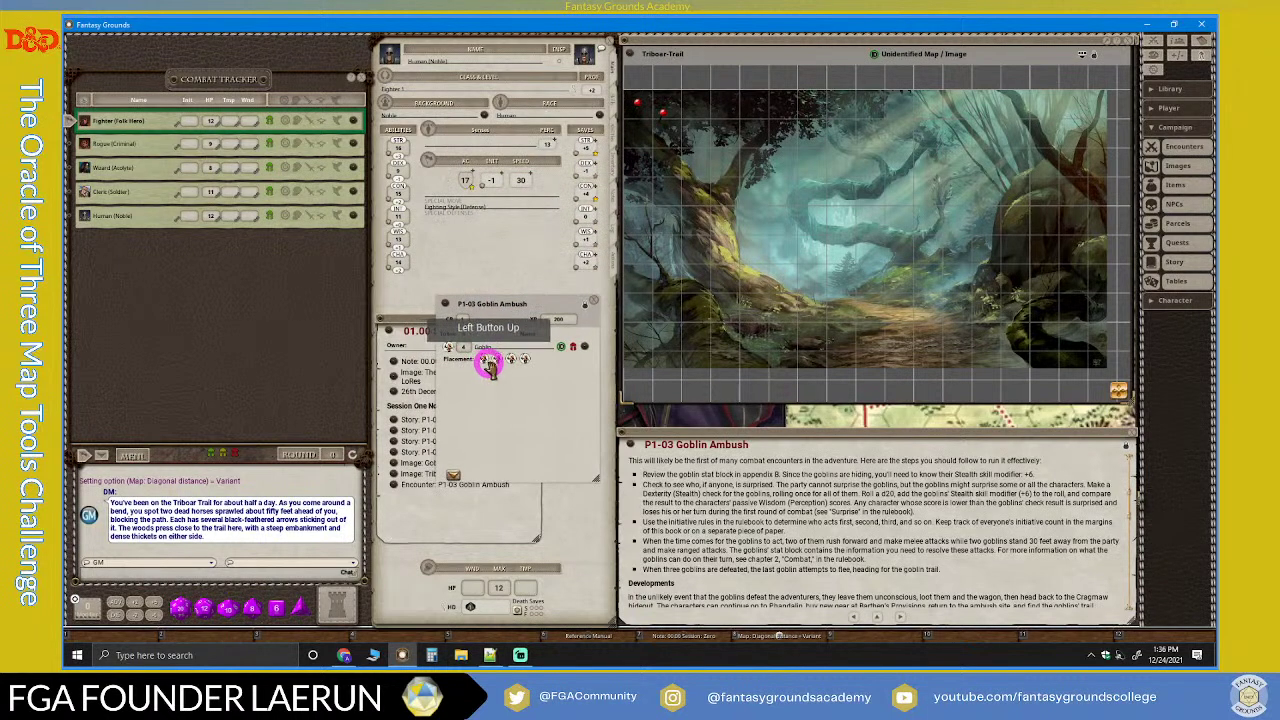
mouse_move(447, 346)
left_mouse_down()
mouse_move(515, 361)
mouse_move(479, 364)
mouse_move(522, 362)
left_mouse_up()
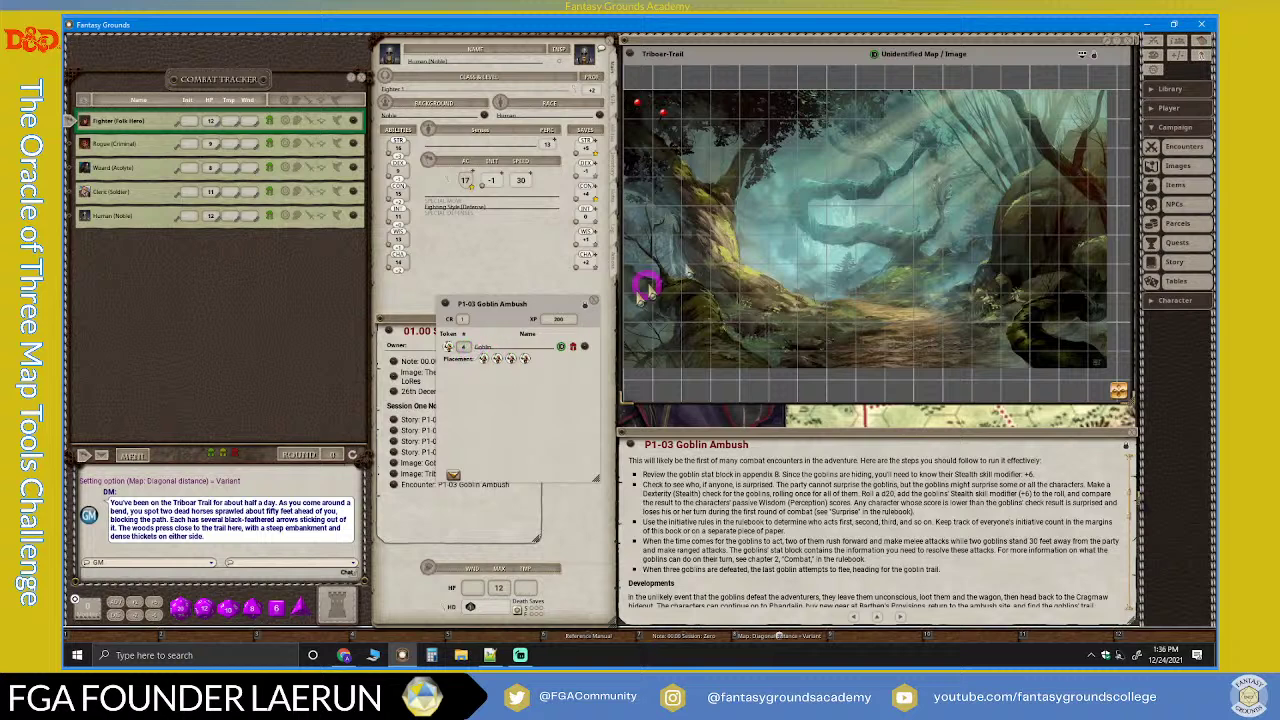
scroll(750, 252, "down", 2)
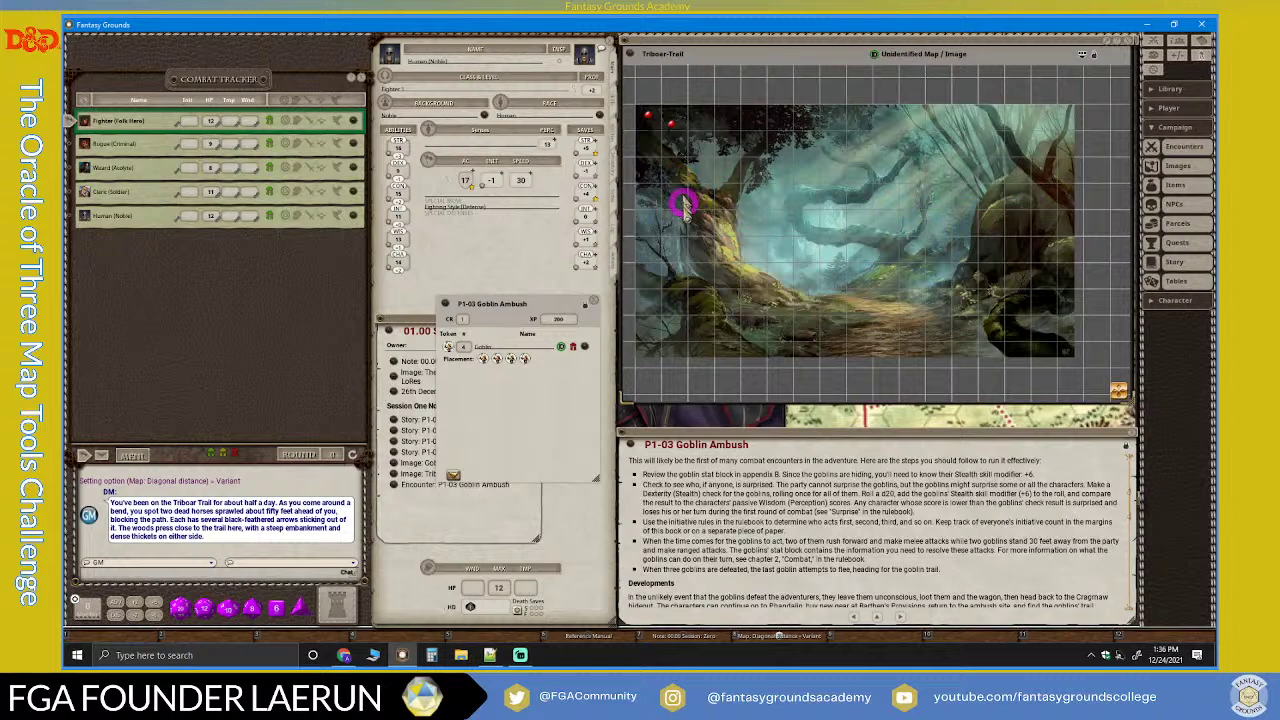
left_click_drag(449, 352, 511, 359)
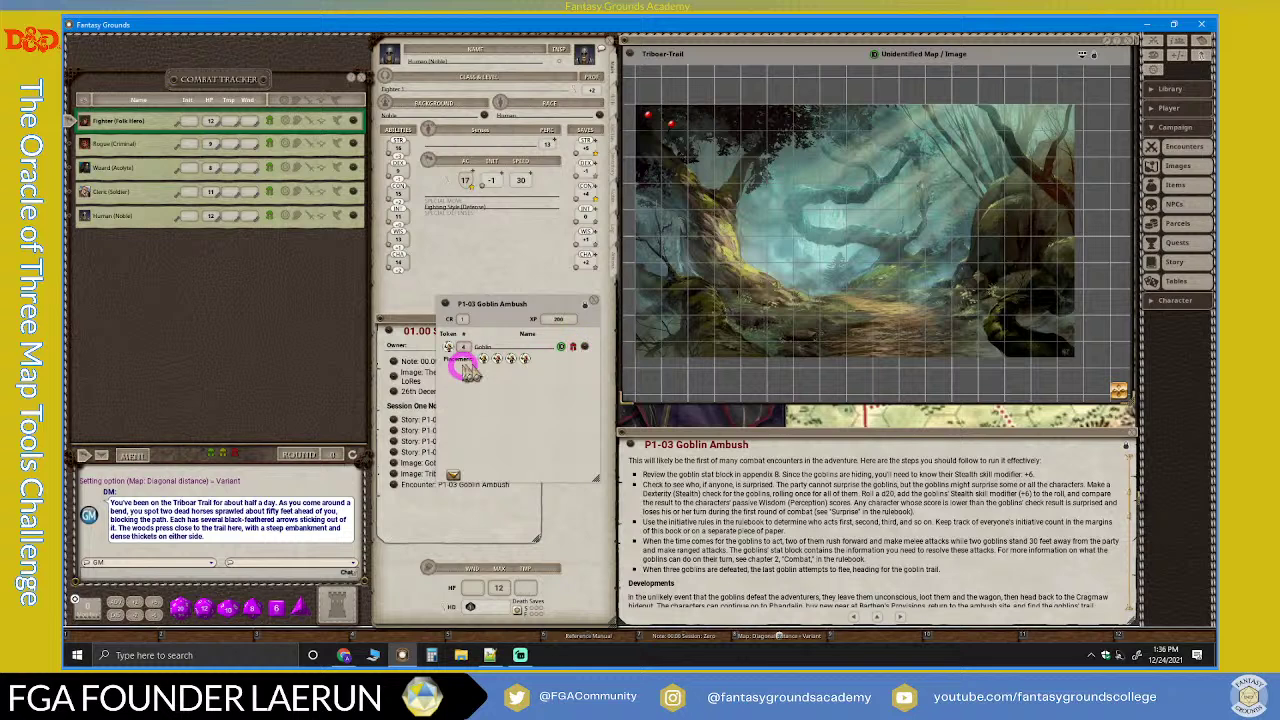
left_click_drag(444, 347, 481, 358)
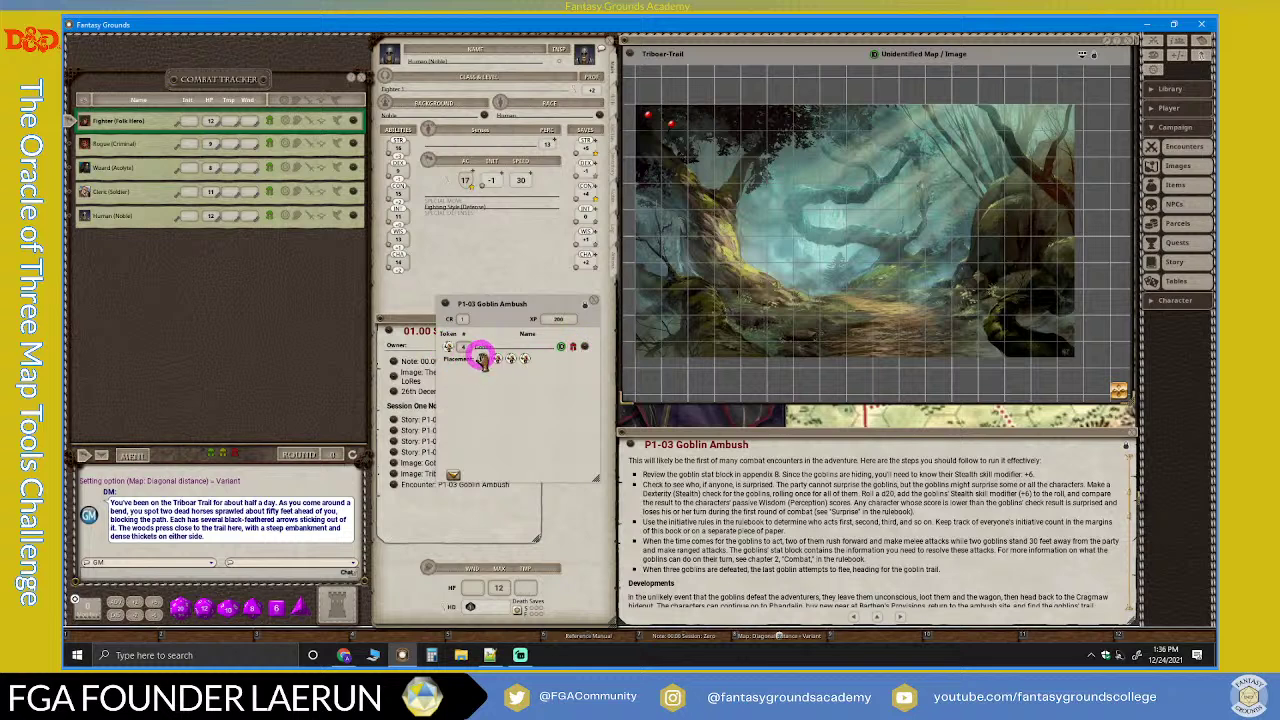
left_click(446, 352)
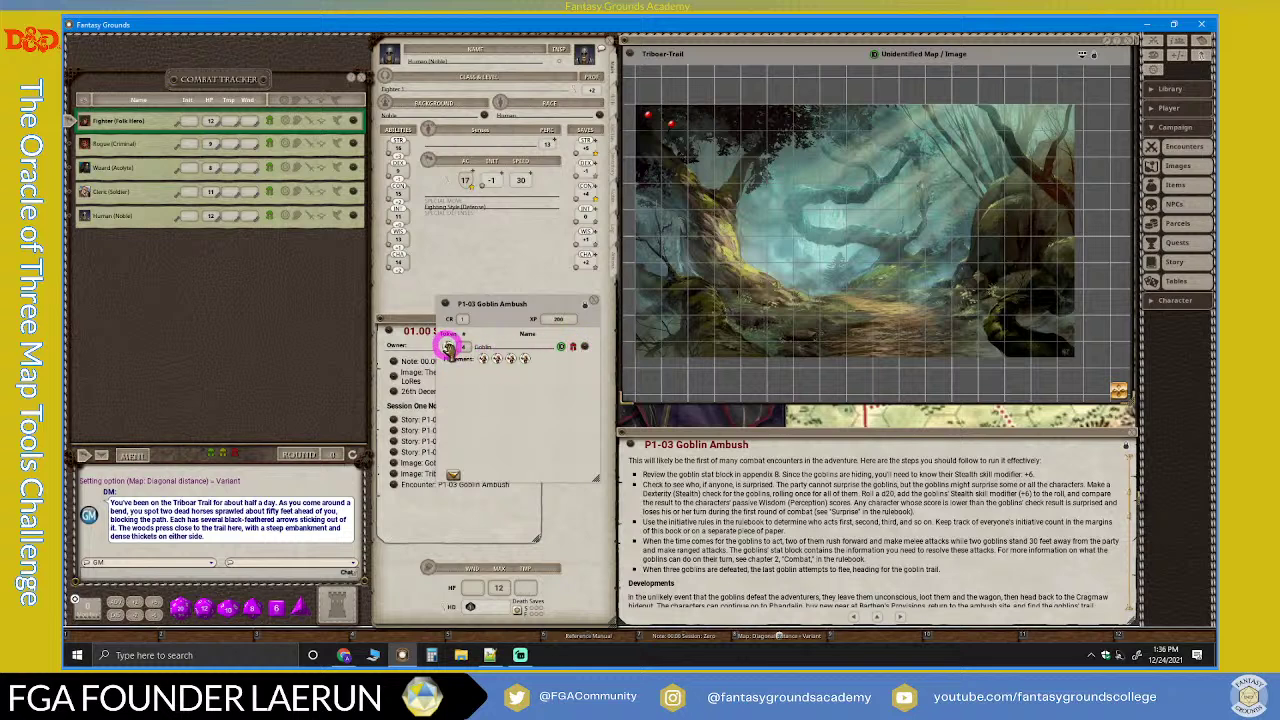
left_click_drag(449, 347, 810, 262)
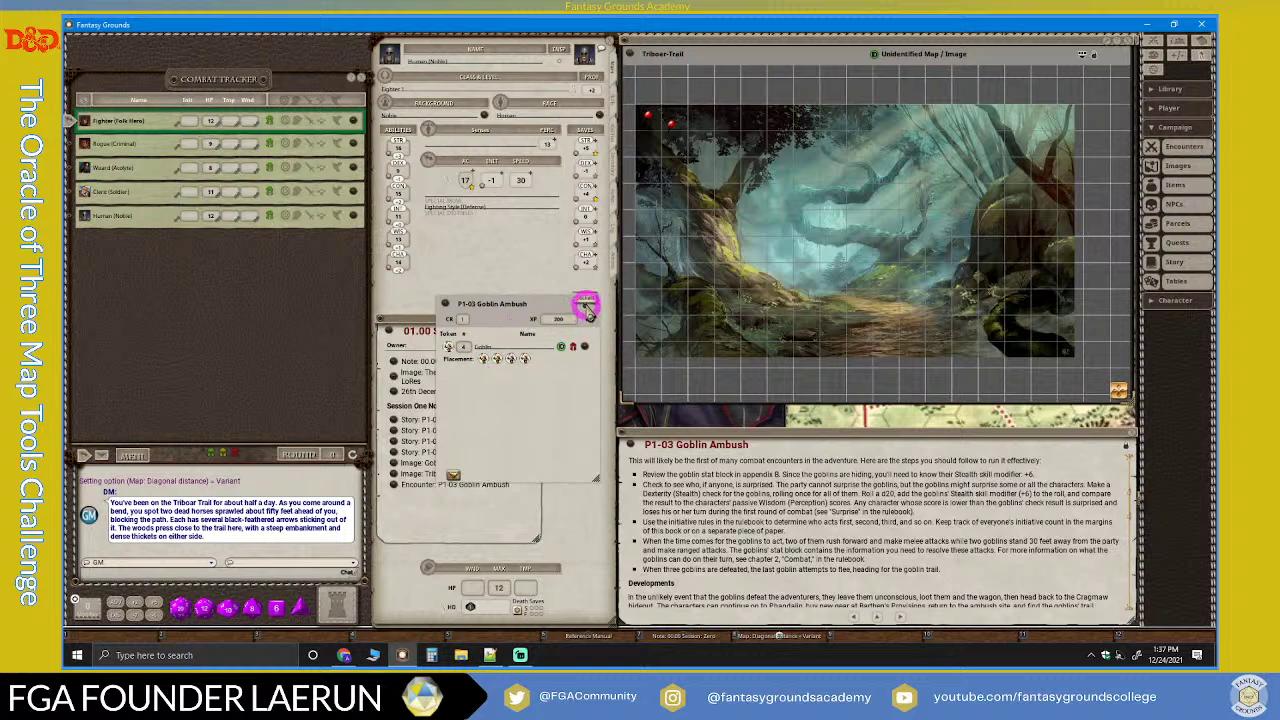
Step: Unlock the encounter, add a second goblin row, and set both goblin counts to 2
left_click(588, 306)
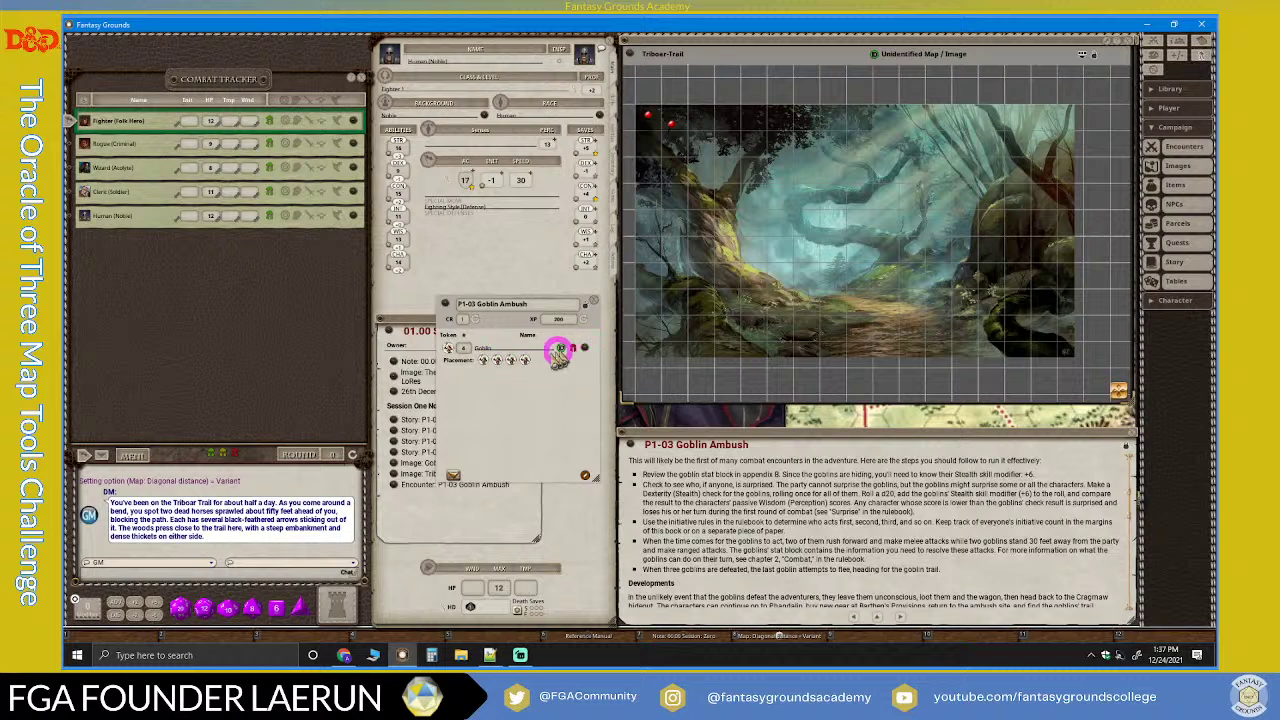
left_click_drag(610, 396, 567, 395)
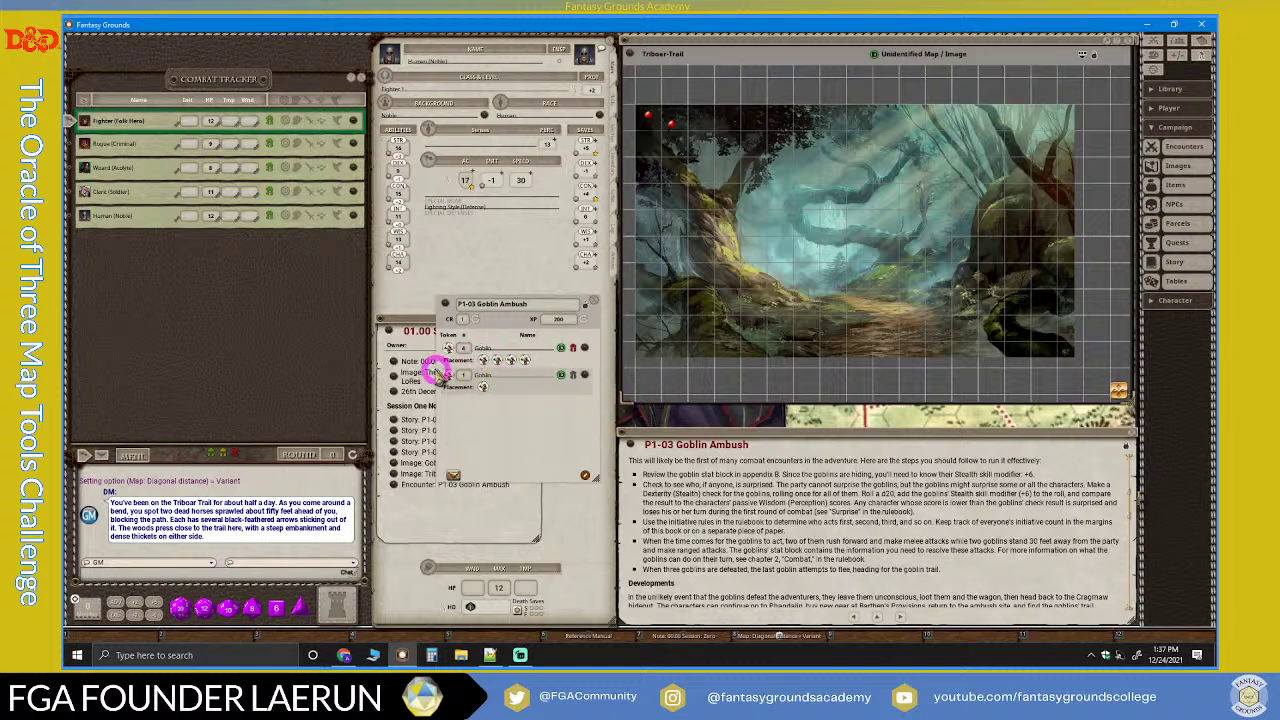
left_click_drag(463, 350, 589, 395)
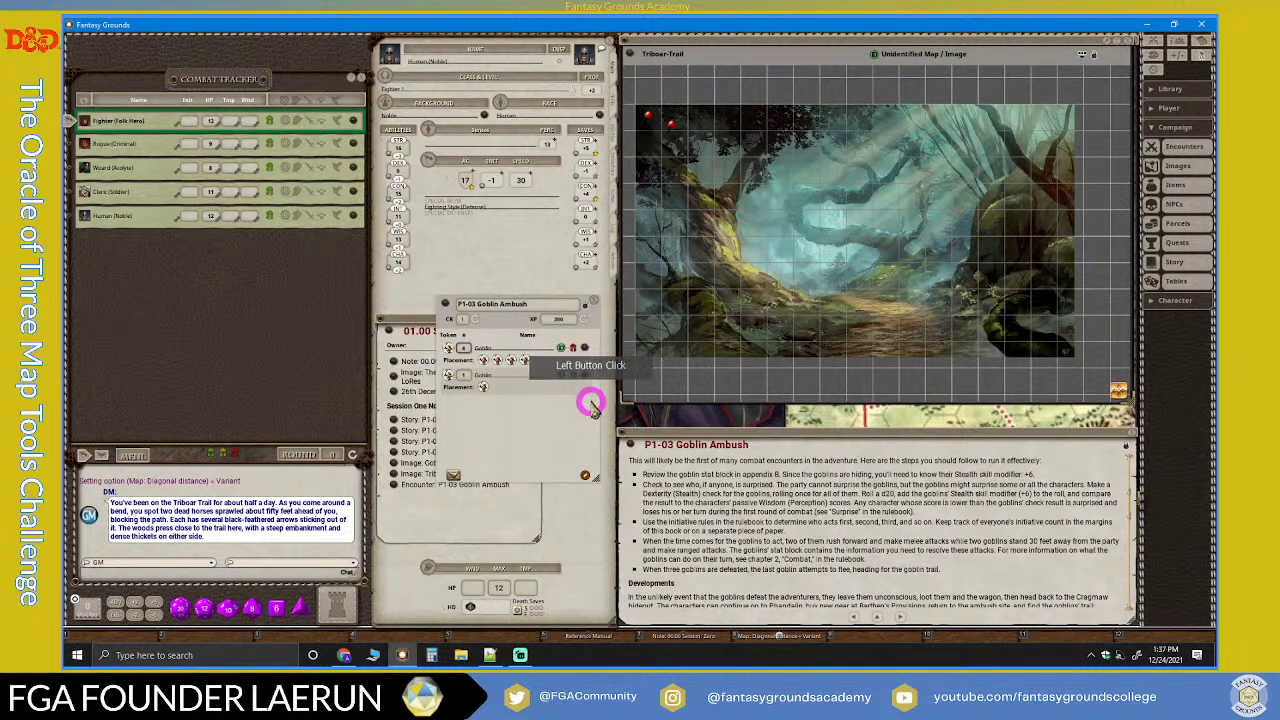
left_click(468, 373)
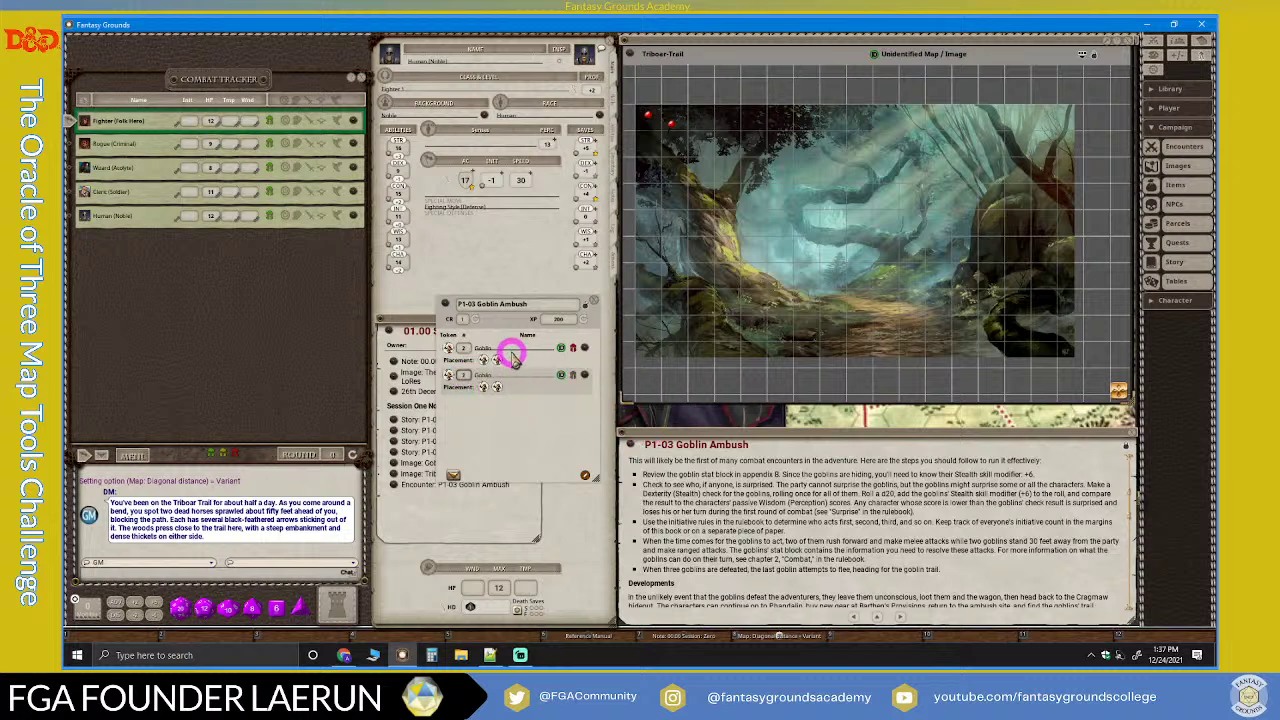
Step: Rename the goblin rows to 'Goblin: Missile' and 'Goblin: Melee'
left_click(584, 424)
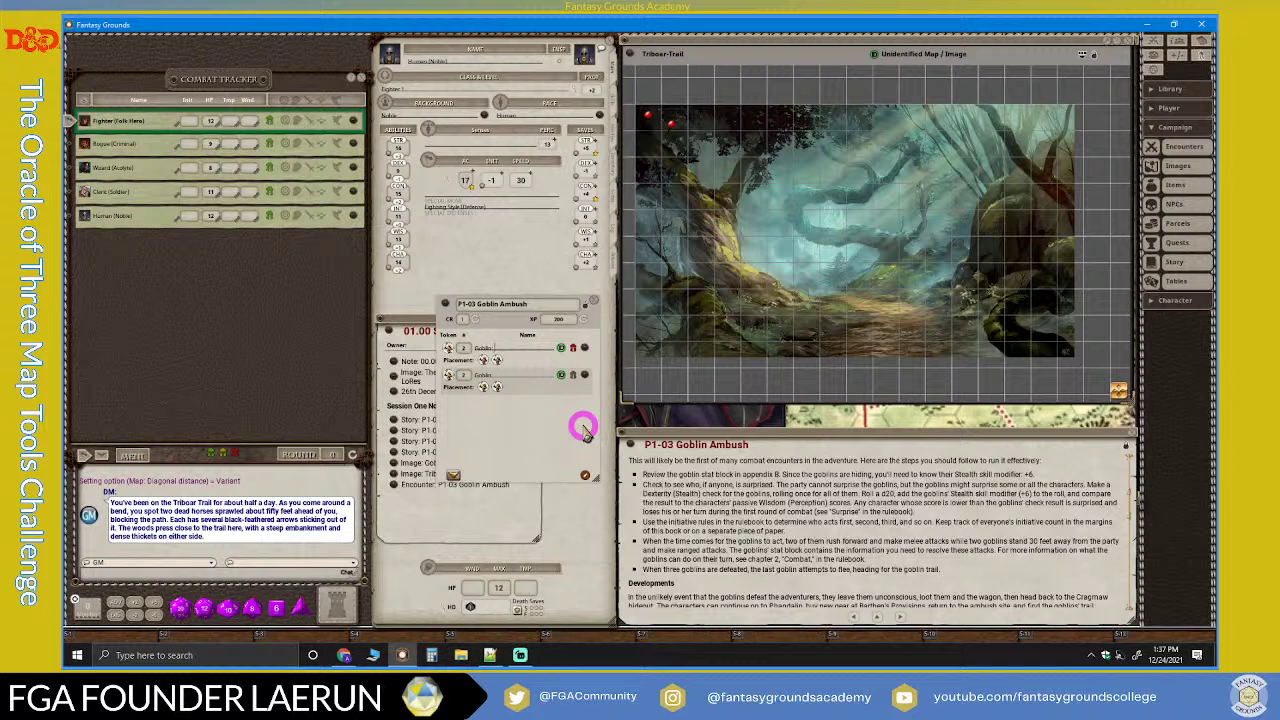
type("Melee")
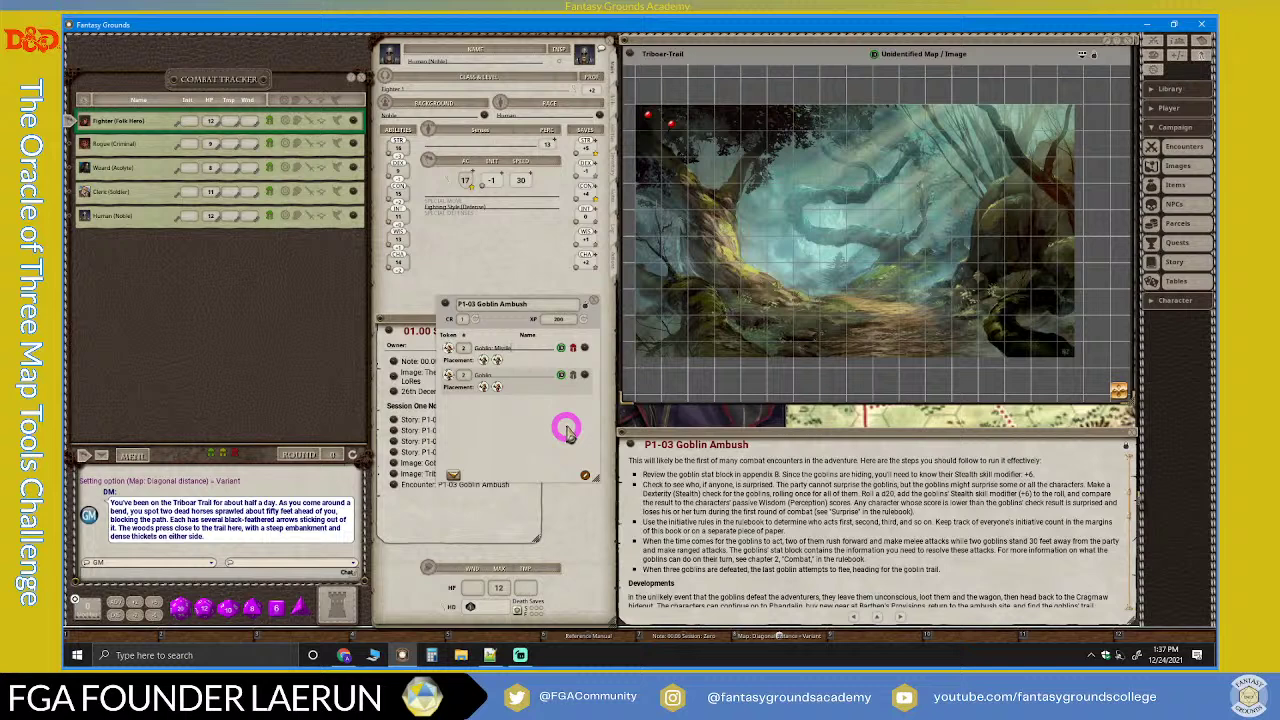
left_click(510, 377)
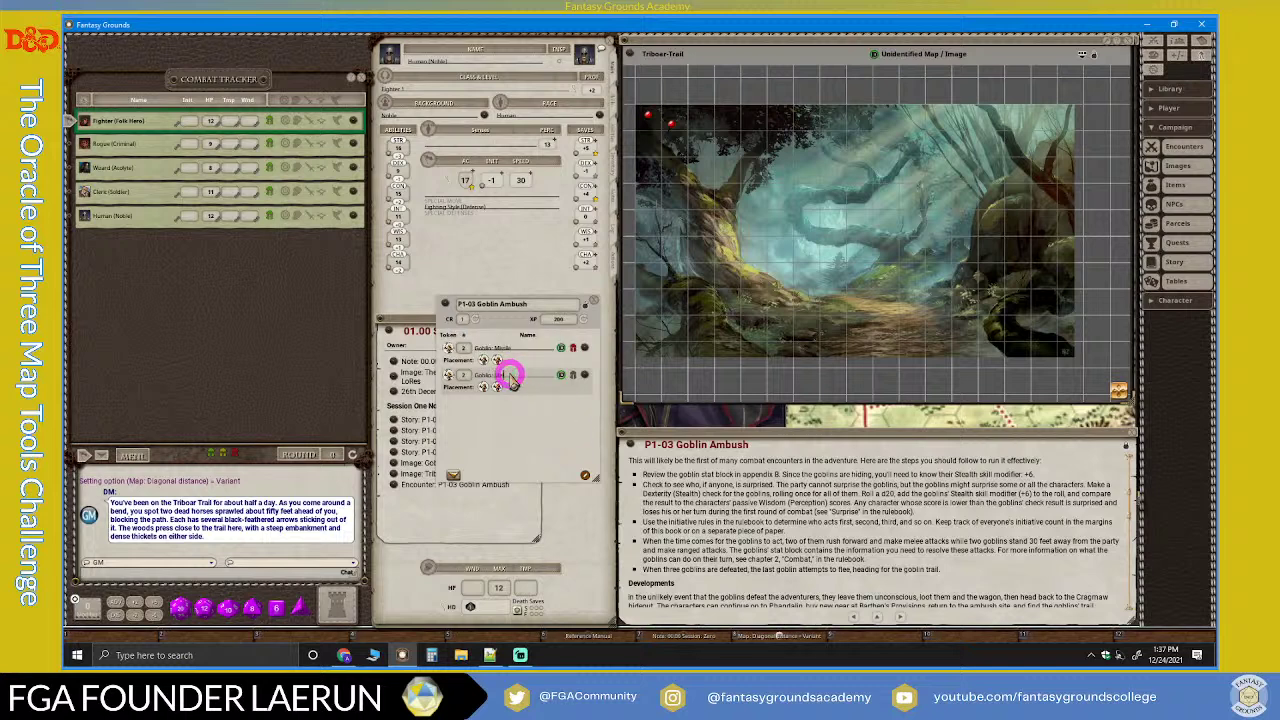
left_click(533, 405)
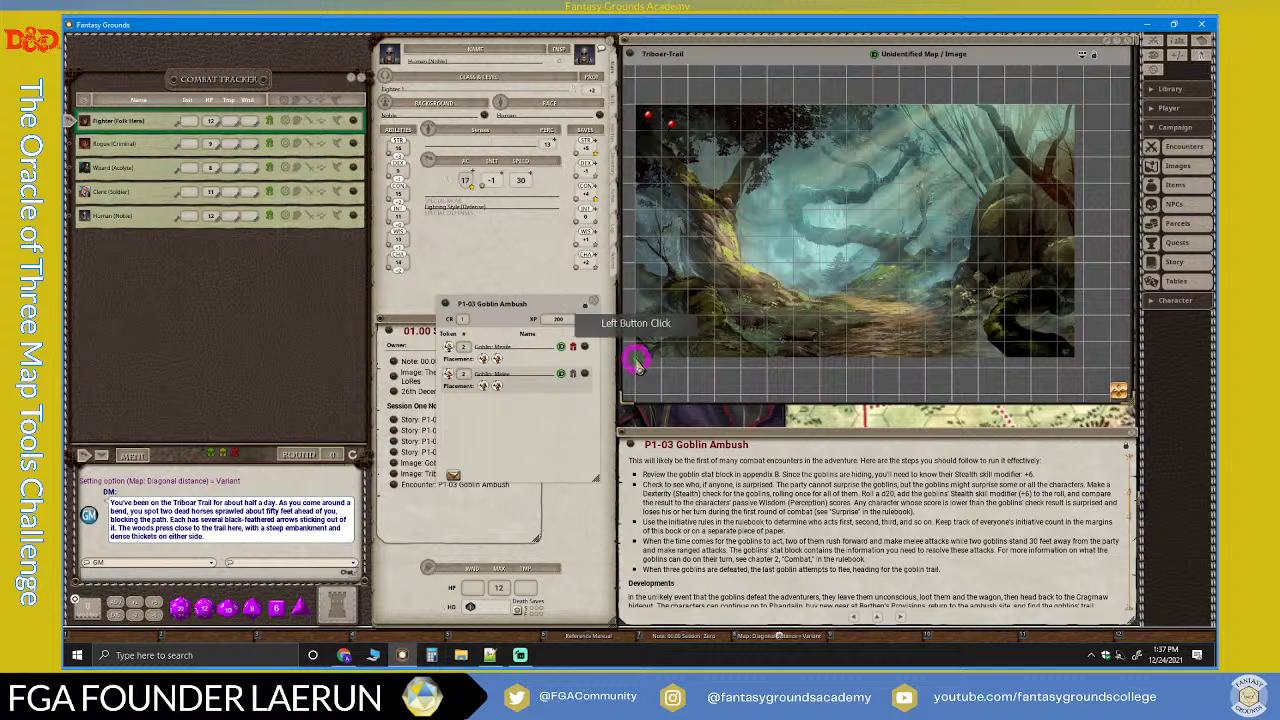
Step: Place the missile goblins near the map's upper corners and melee goblins near the lower corners
left_click_drag(565, 304, 582, 139)
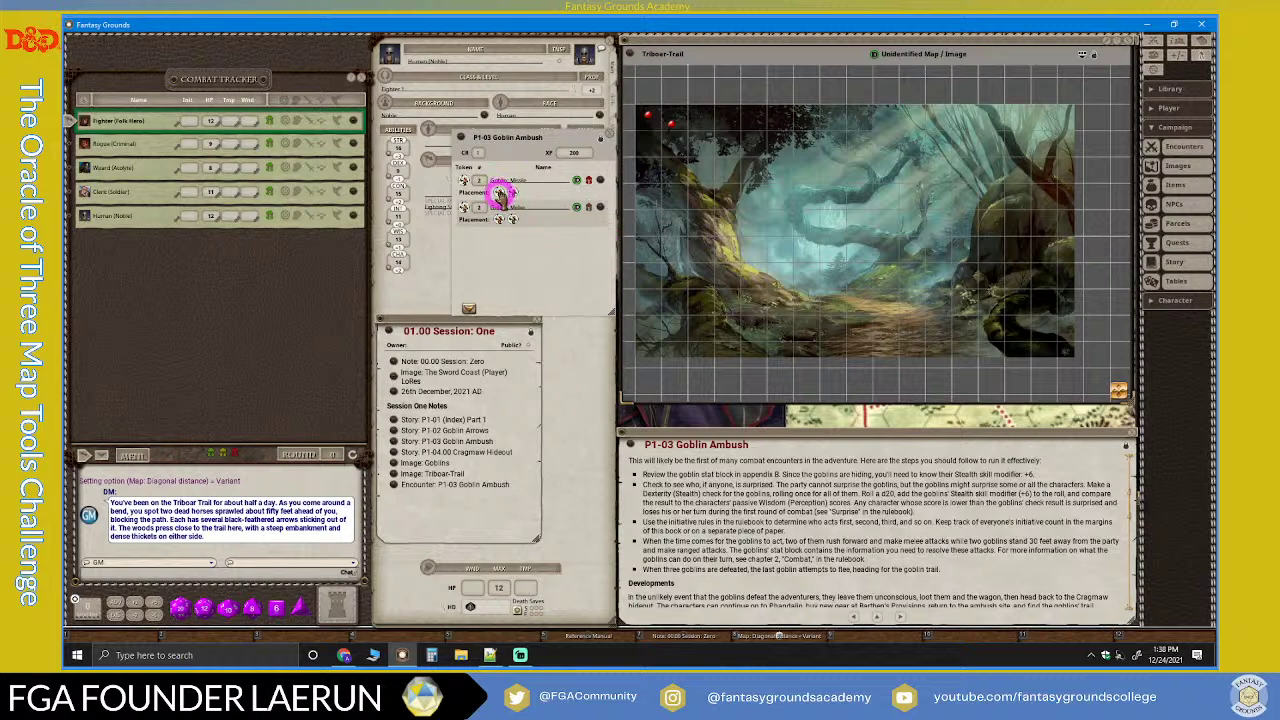
left_click_drag(499, 192, 727, 179)
left_click_drag(509, 194, 1043, 153)
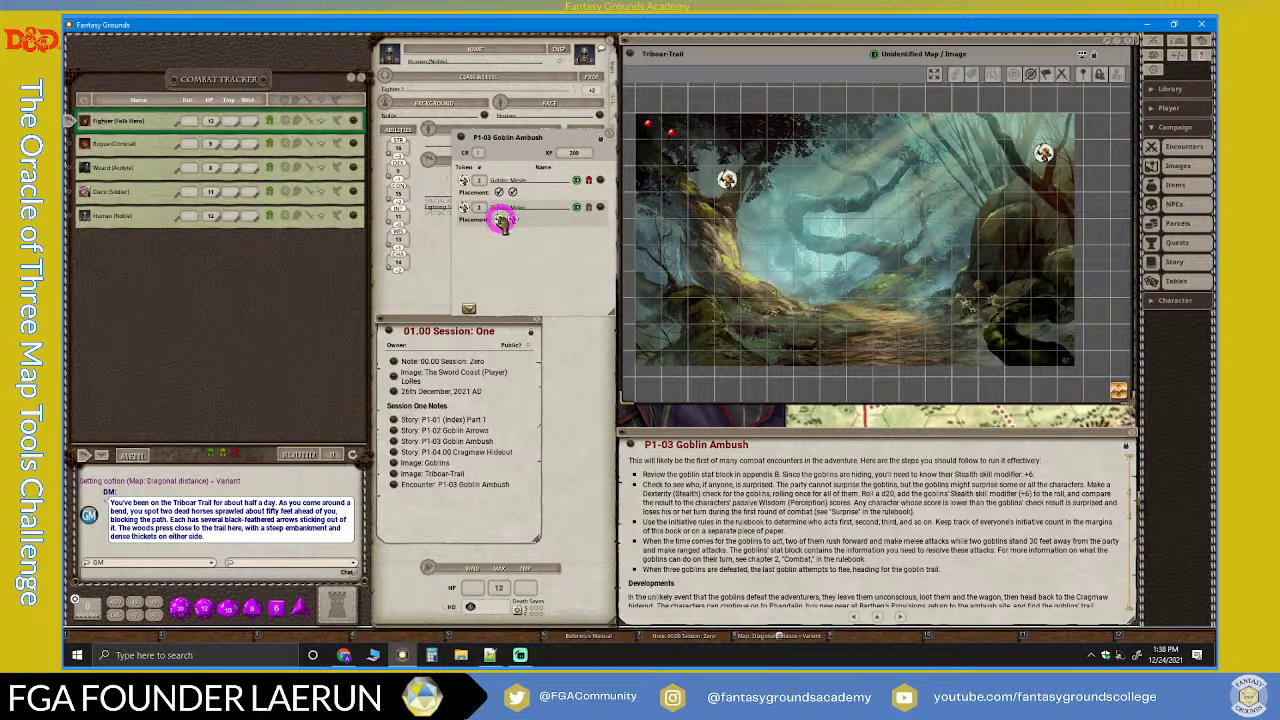
left_click_drag(500, 221, 676, 338)
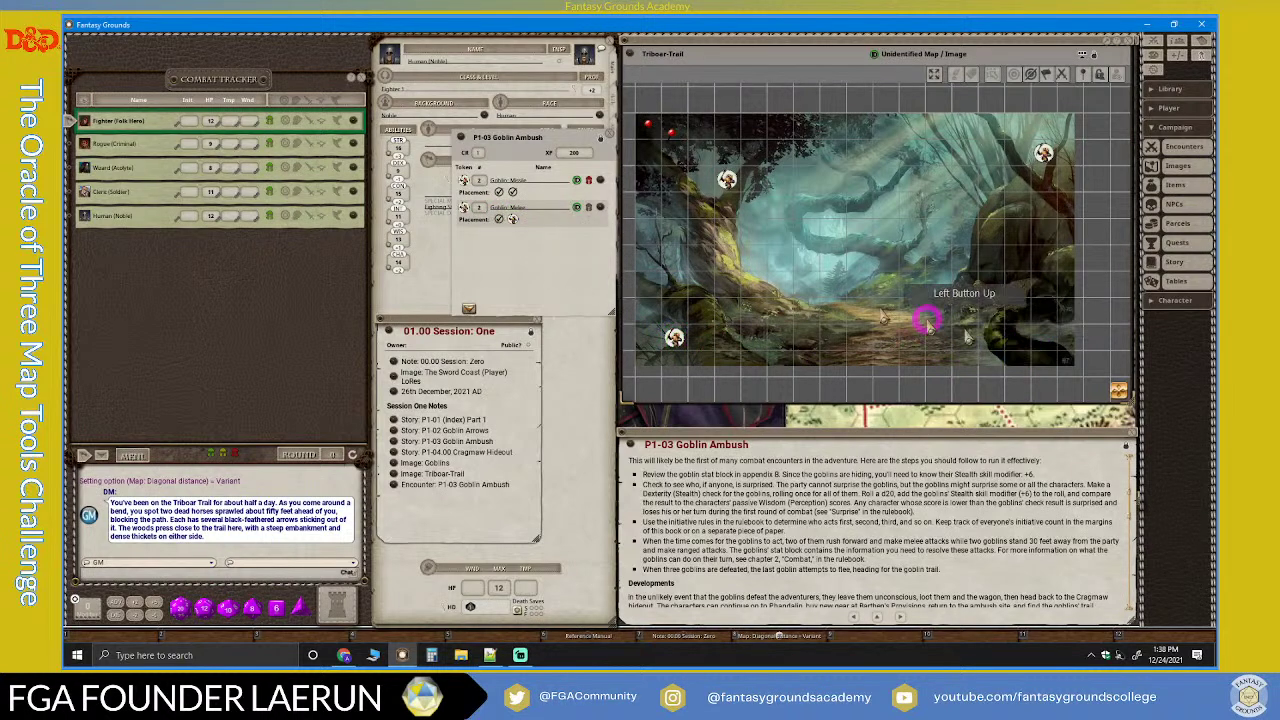
left_click_drag(512, 219, 1044, 338)
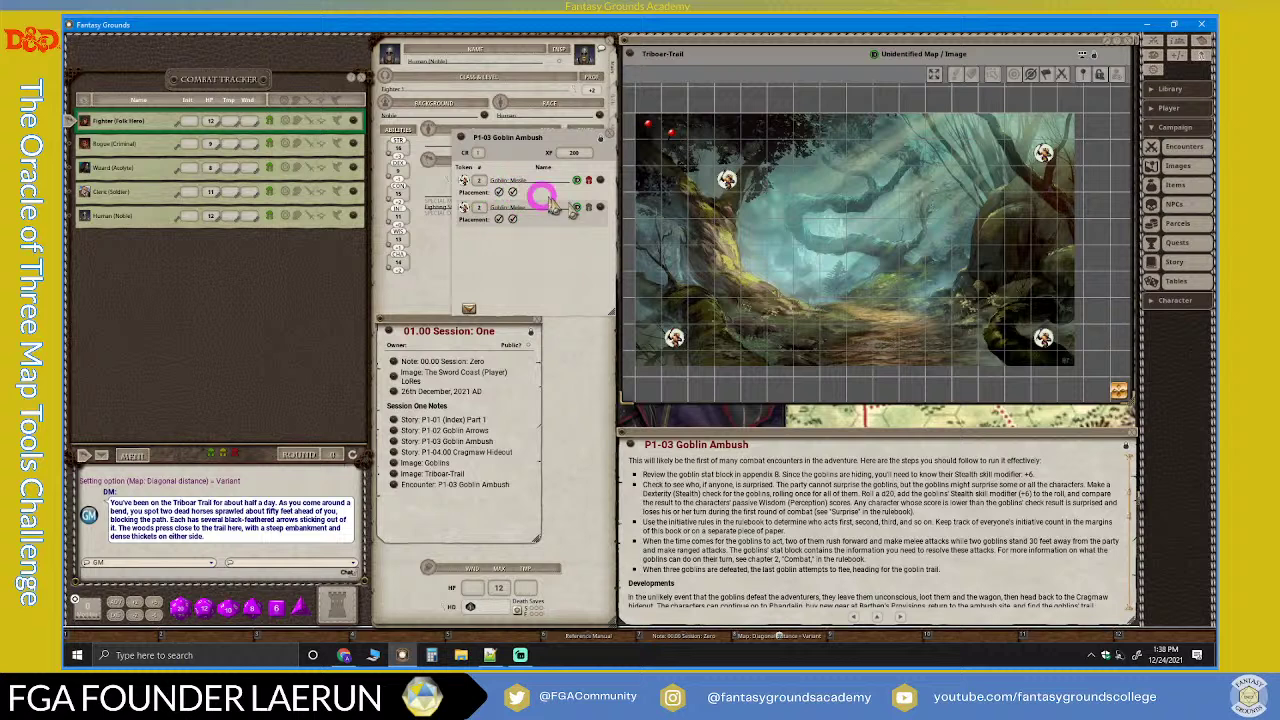
Step: Adjust one goblin's placement spot on the map and close the Goblin Ambush encounter
left_click_drag(554, 137, 597, 118)
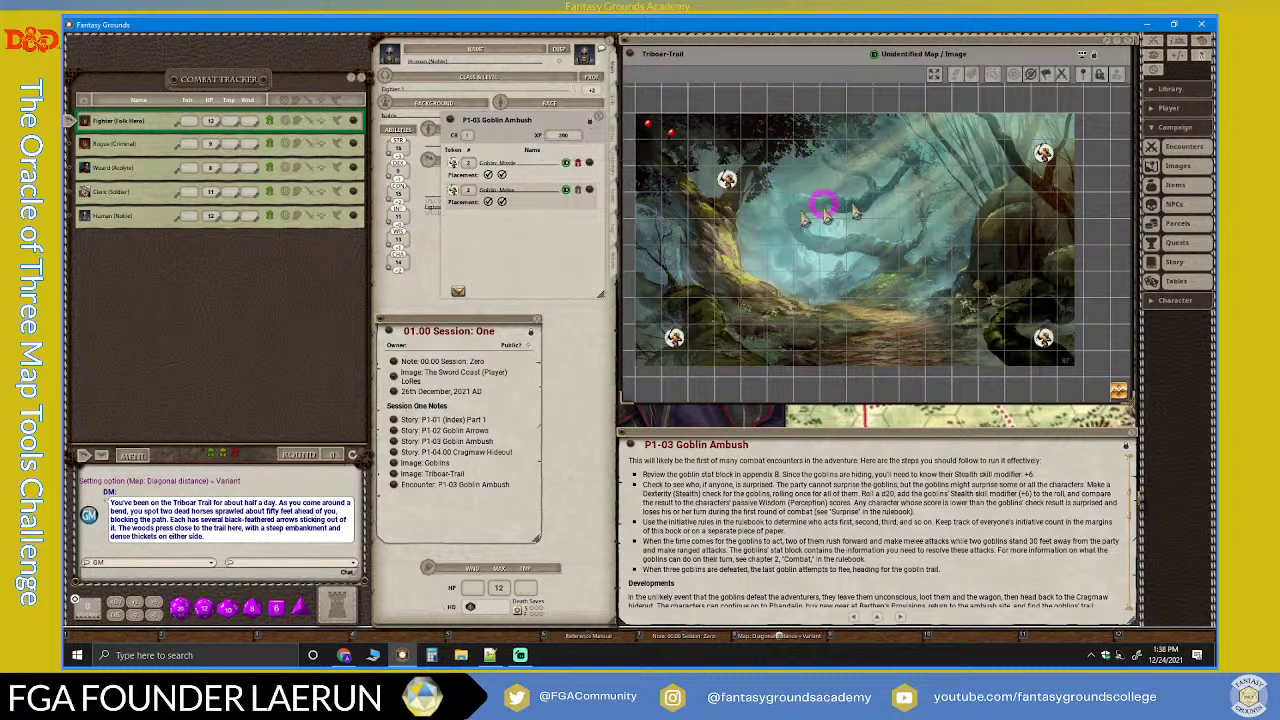
left_click_drag(501, 203, 612, 103)
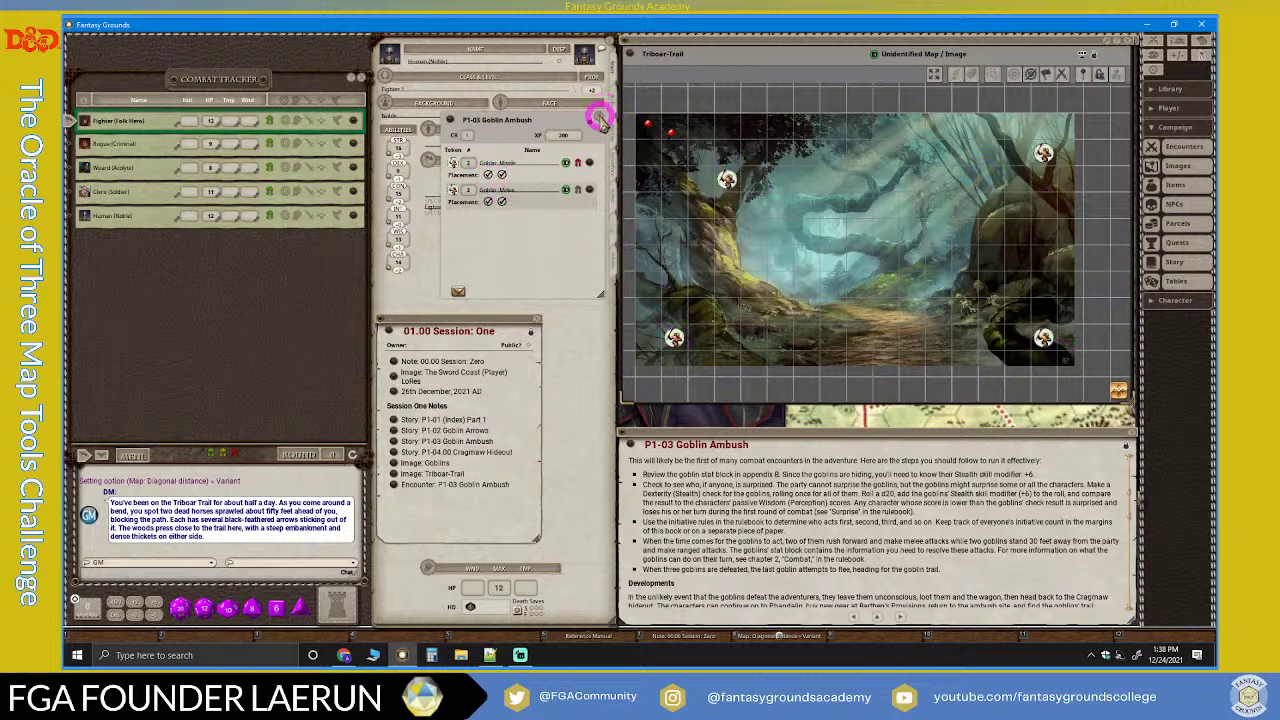
left_click(600, 118)
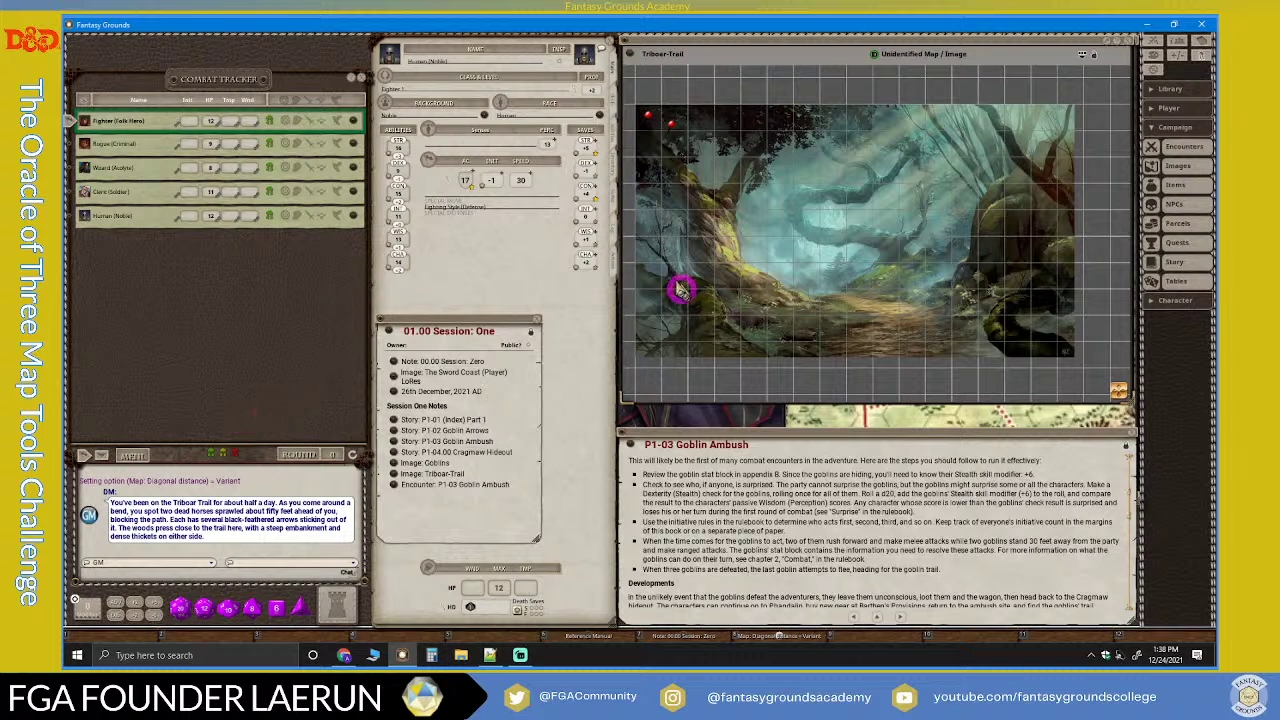
Step: Add the Goblin Ambush encounter's four goblins to the combat tracker and the map
left_click(674, 128)
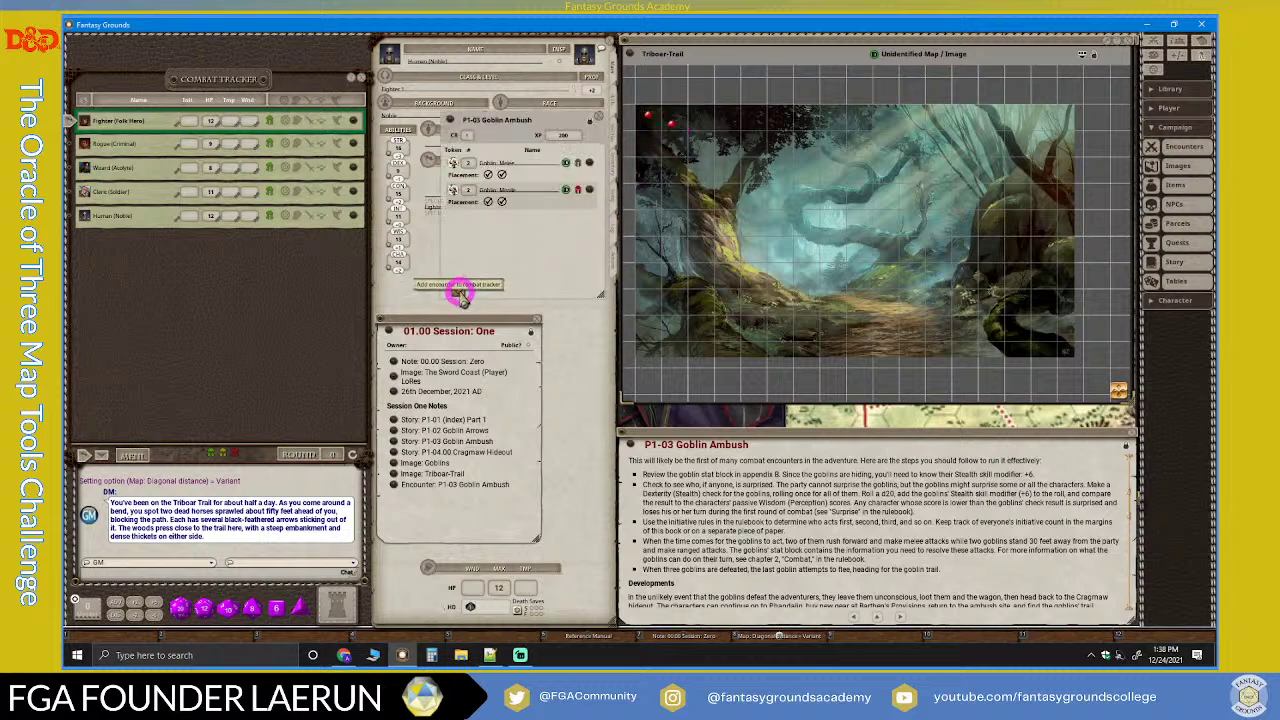
left_click(459, 293)
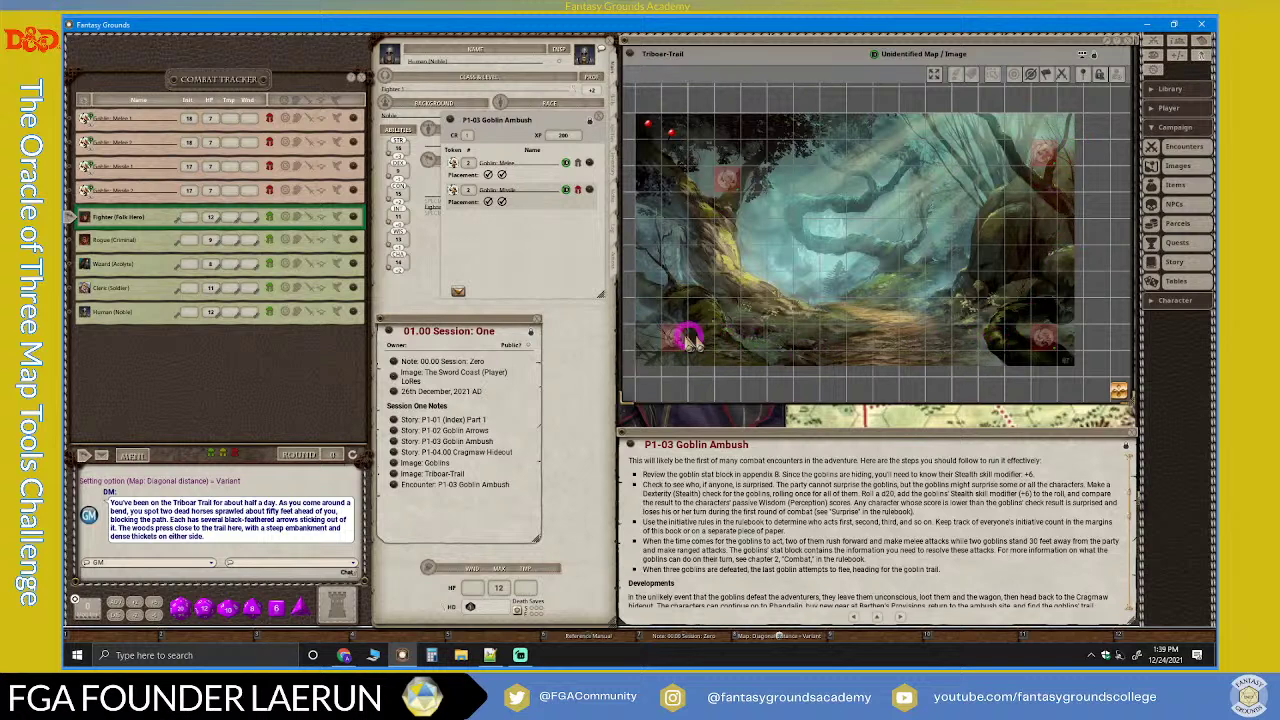
left_click_drag(491, 331, 542, 327)
Step: Close the session notes and encounter windows, then place the five party tokens along the trail
left_click(543, 316)
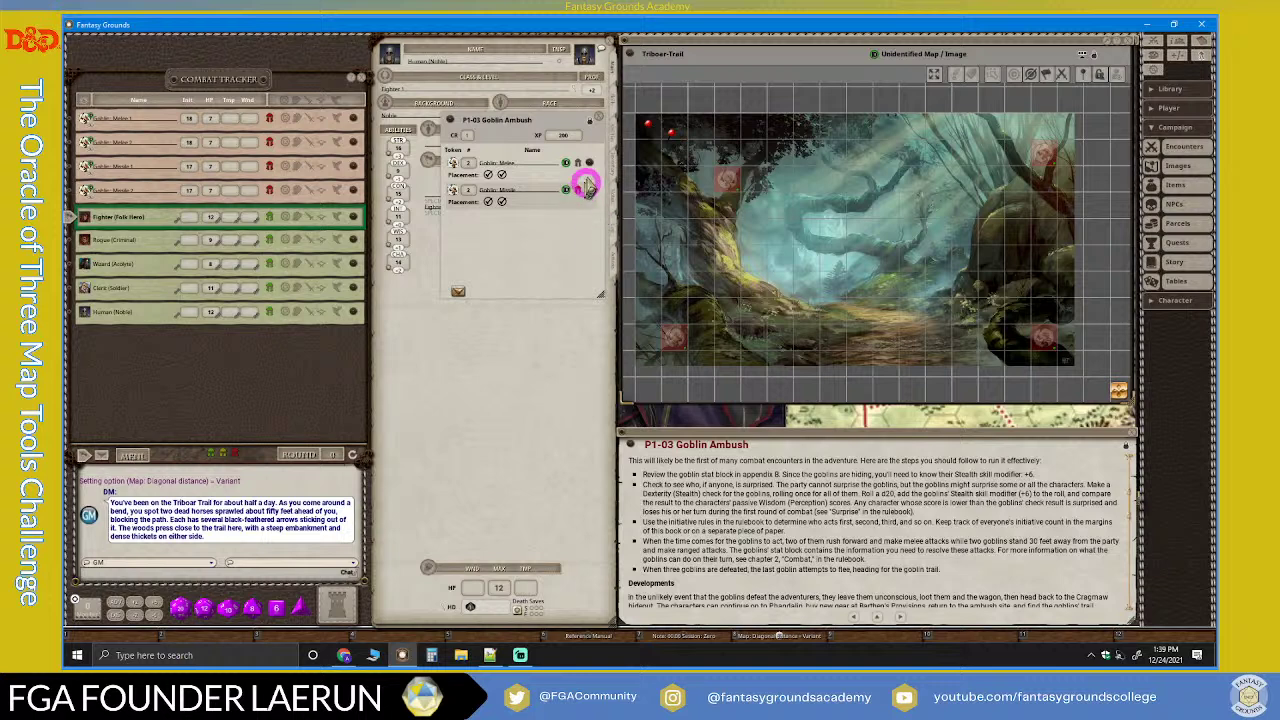
left_click(600, 118)
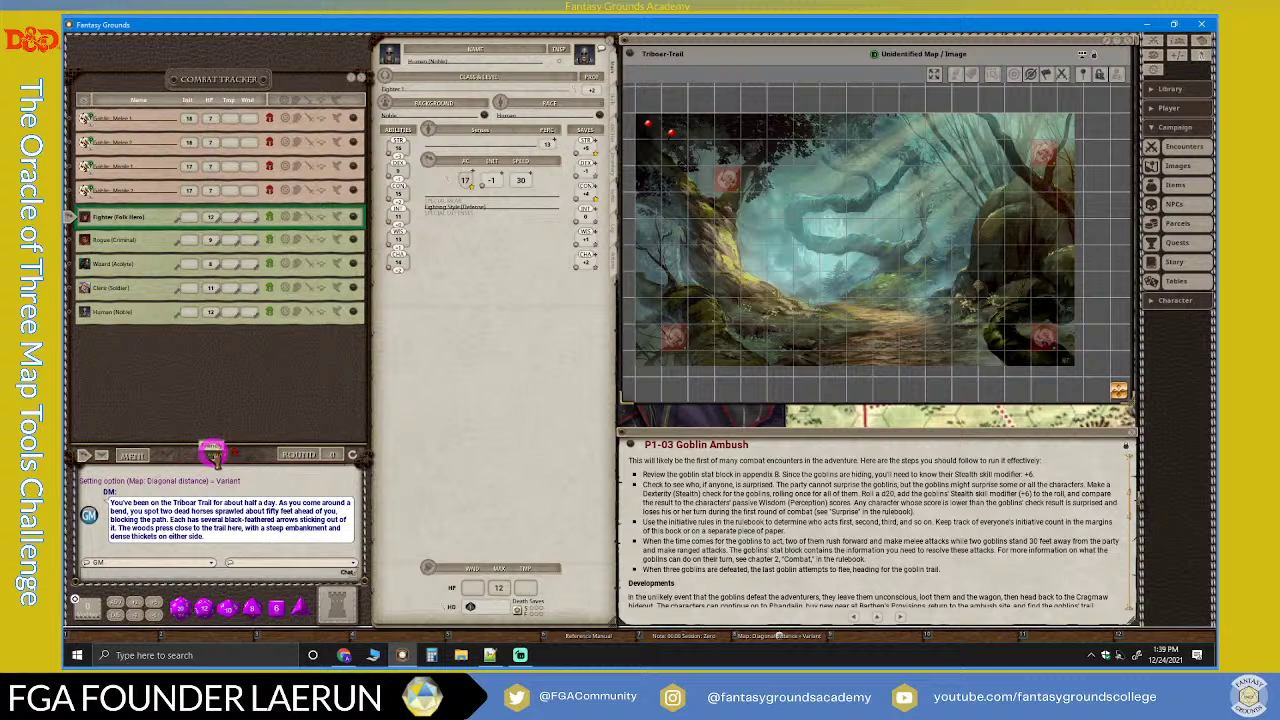
left_click_drag(210, 452, 886, 339)
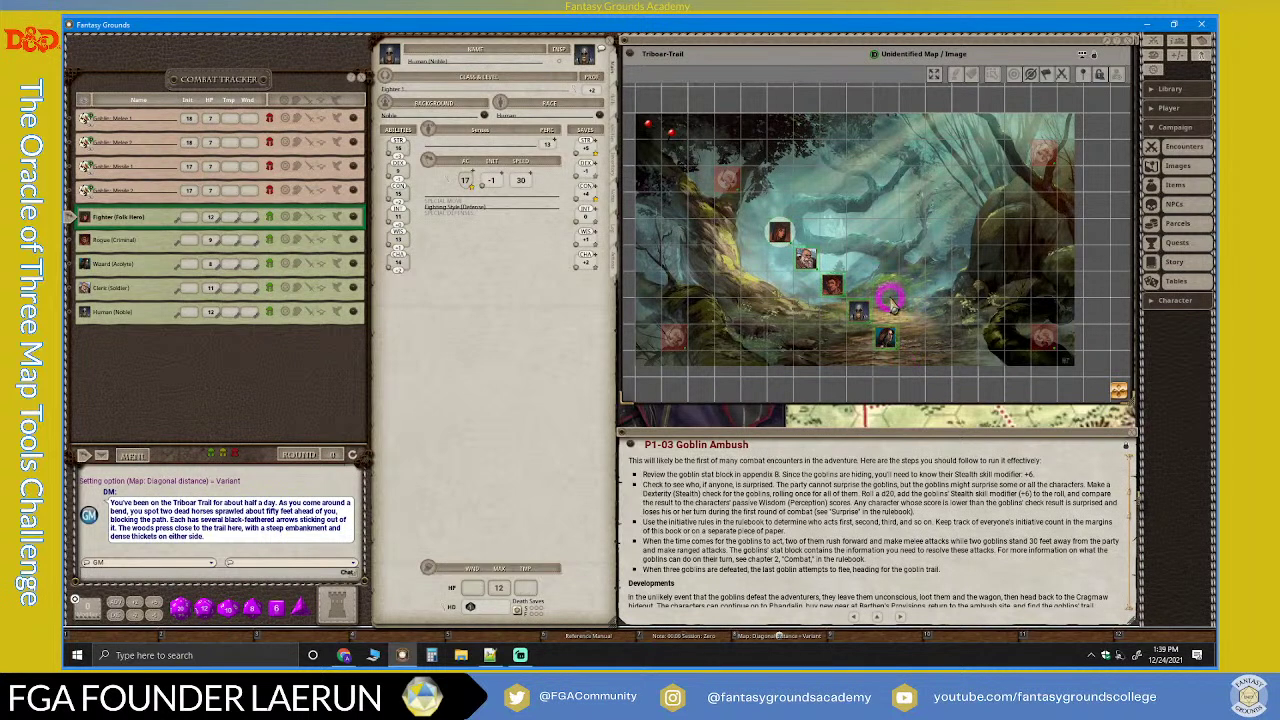
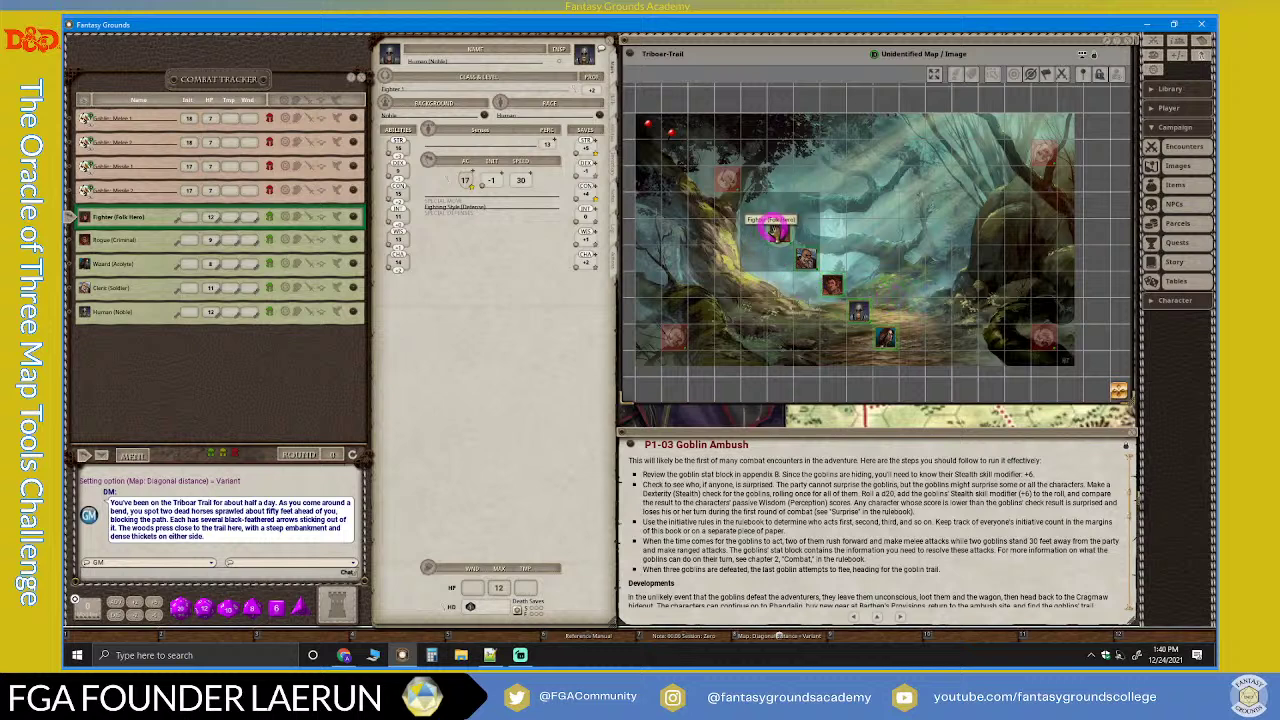
Step: Line up the Fighter, Wizard and other party tokens in a row along the lower trail
left_click_drag(780, 233, 885, 337)
left_click_drag(818, 278, 903, 310)
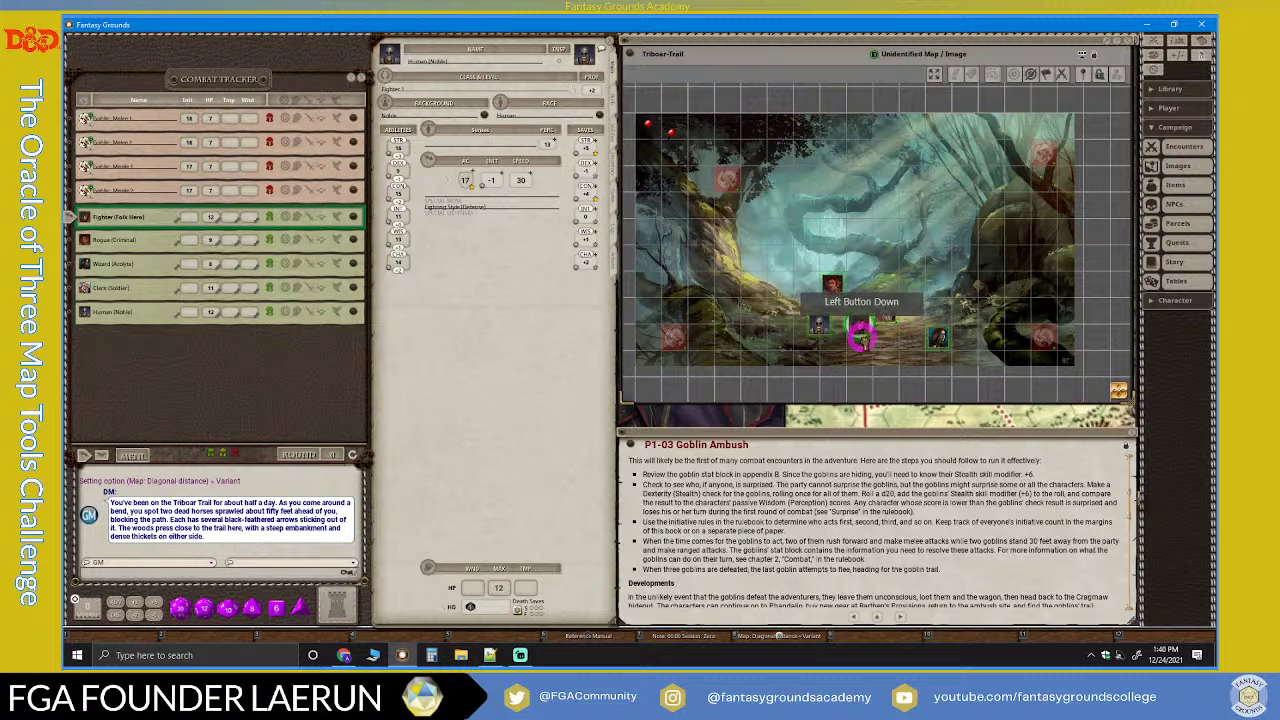
left_click_drag(930, 341, 919, 338)
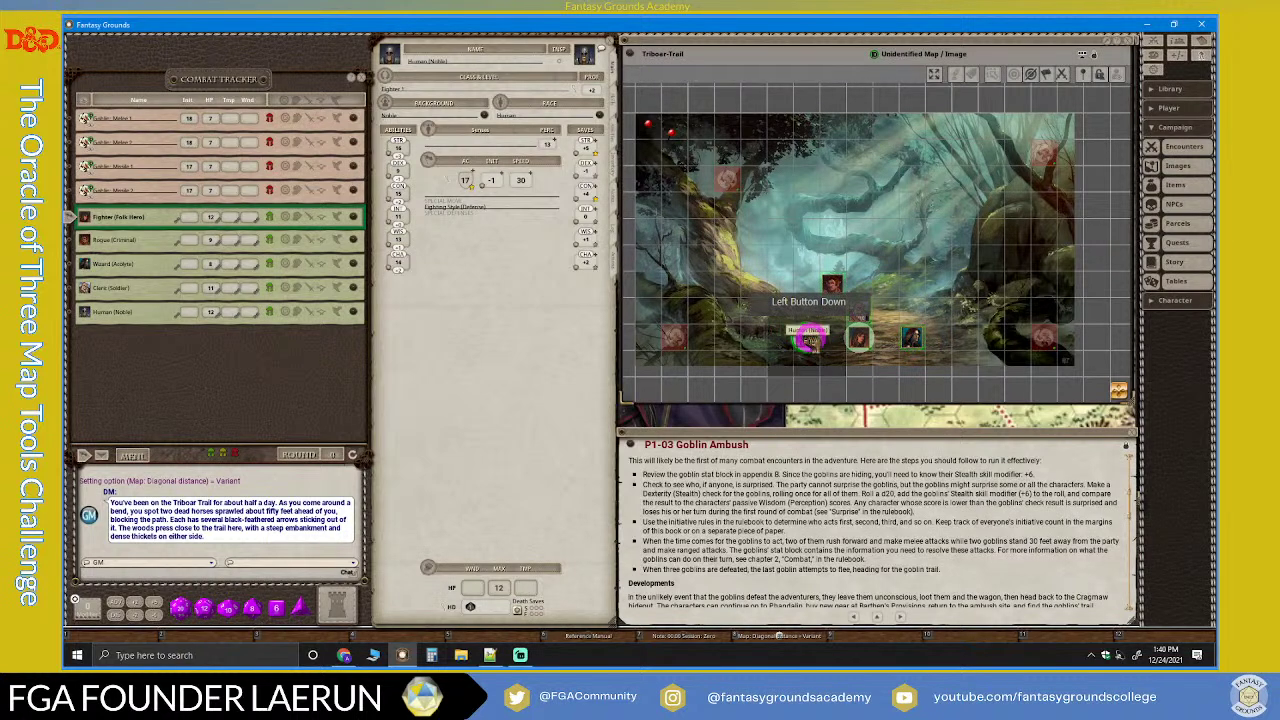
left_click_drag(845, 314, 886, 339)
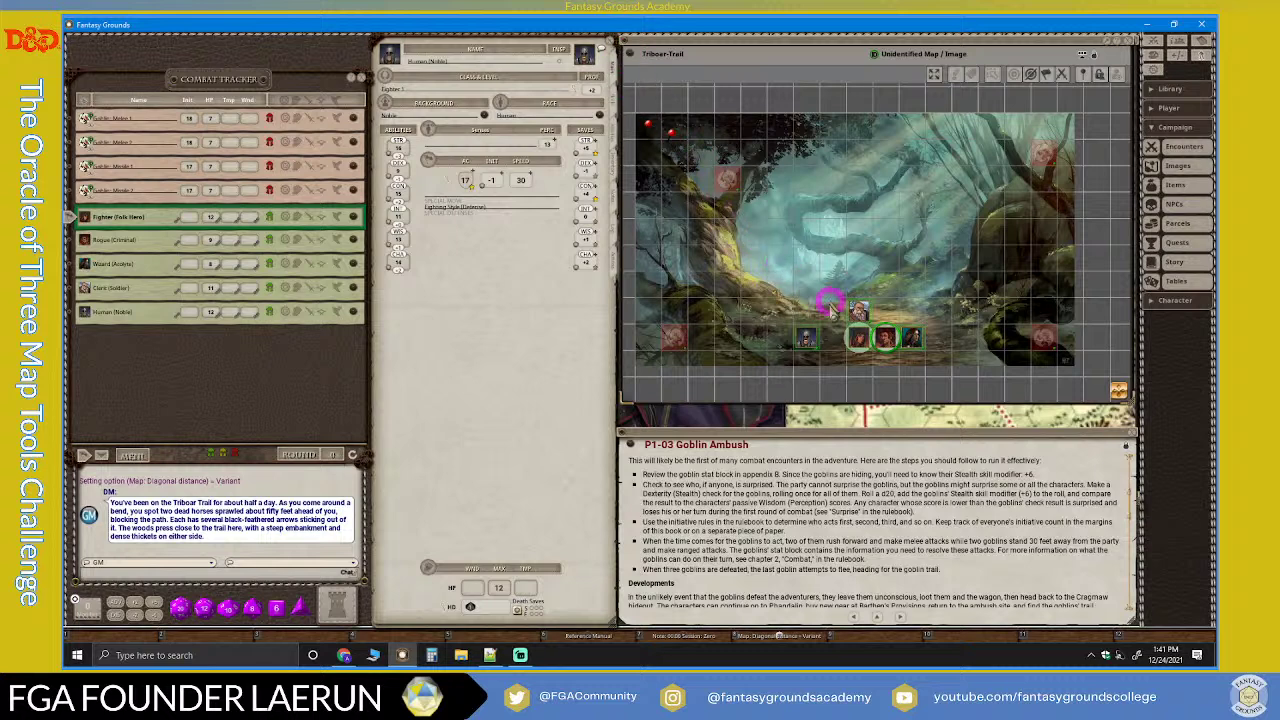
scroll(842, 348, "up", 3)
left_click(784, 332)
scroll(790, 337, "down", 3)
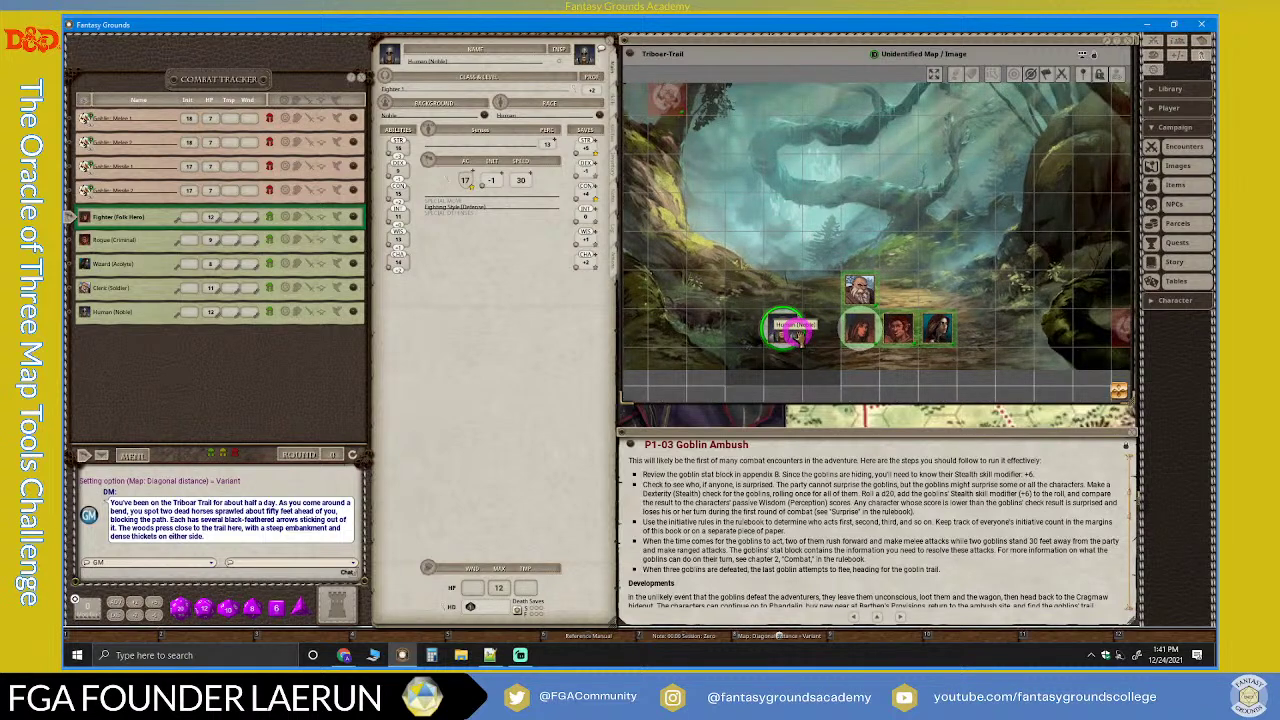
scroll(792, 335, "up", 1)
scroll(790, 335, "down", 1)
scroll(790, 335, "down", 1)
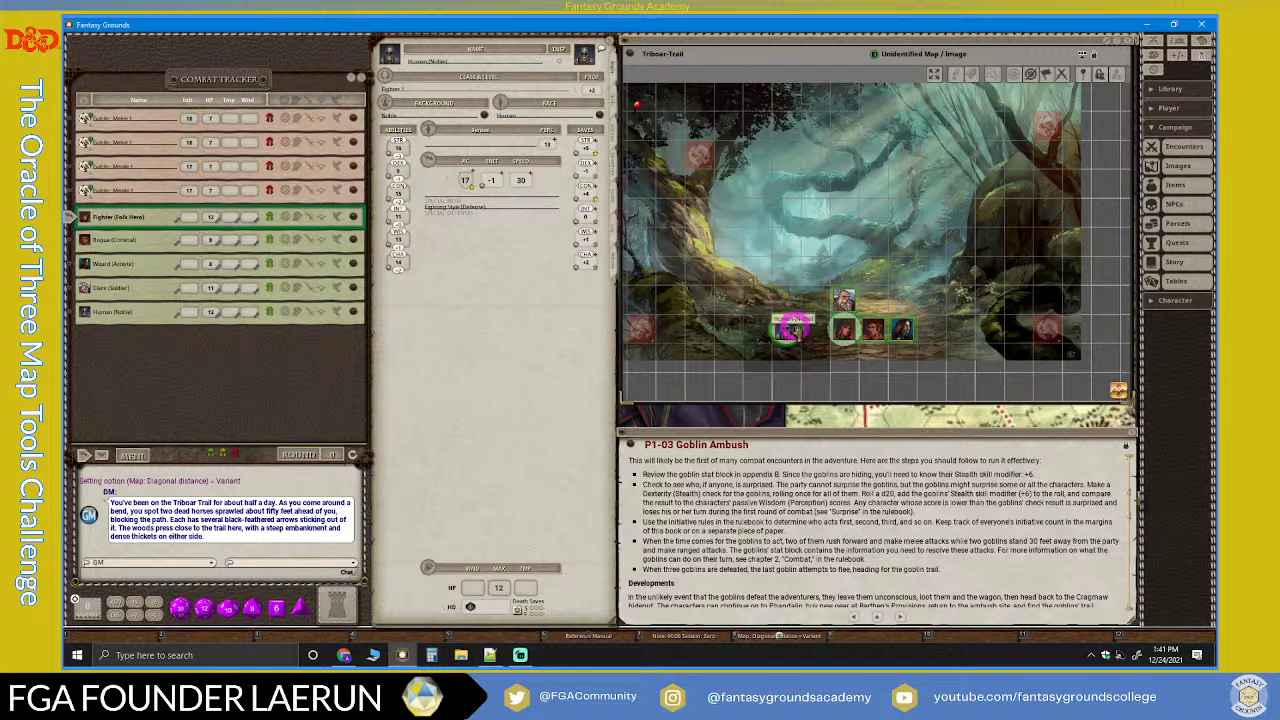
scroll(790, 322, "down", 1)
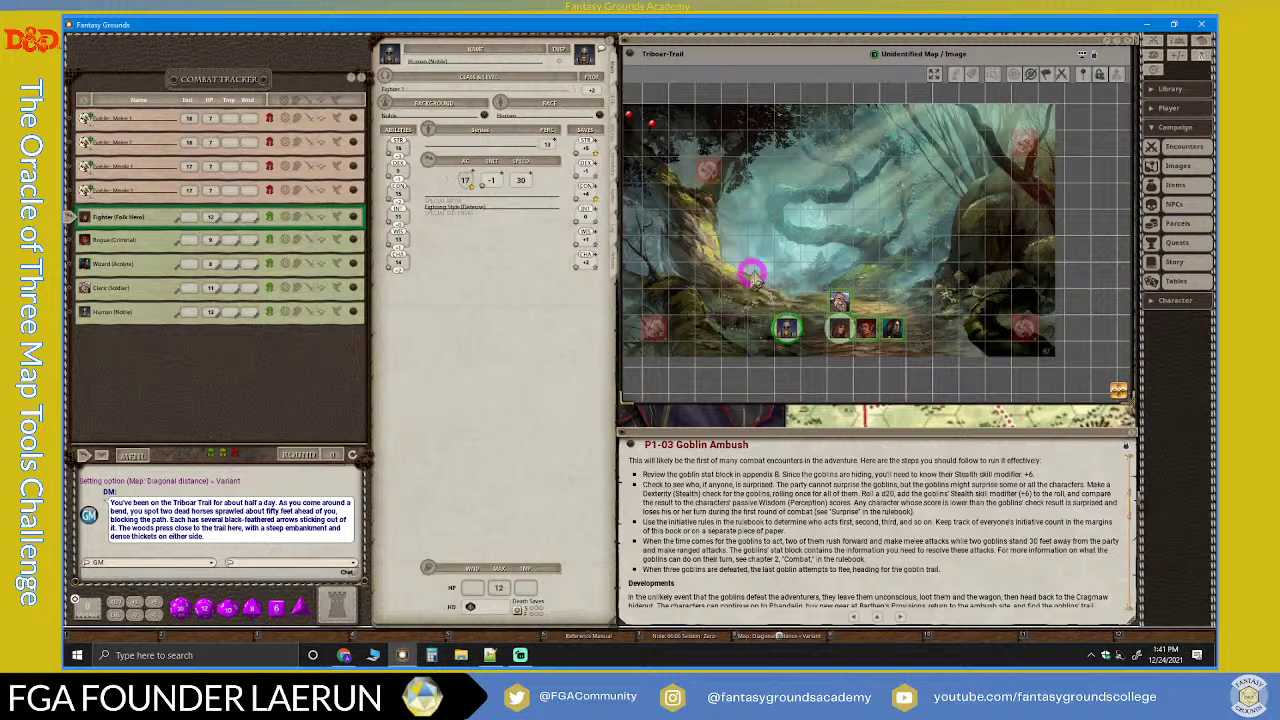
scroll(815, 508, "down", 3)
scroll(815, 508, "down", 3)
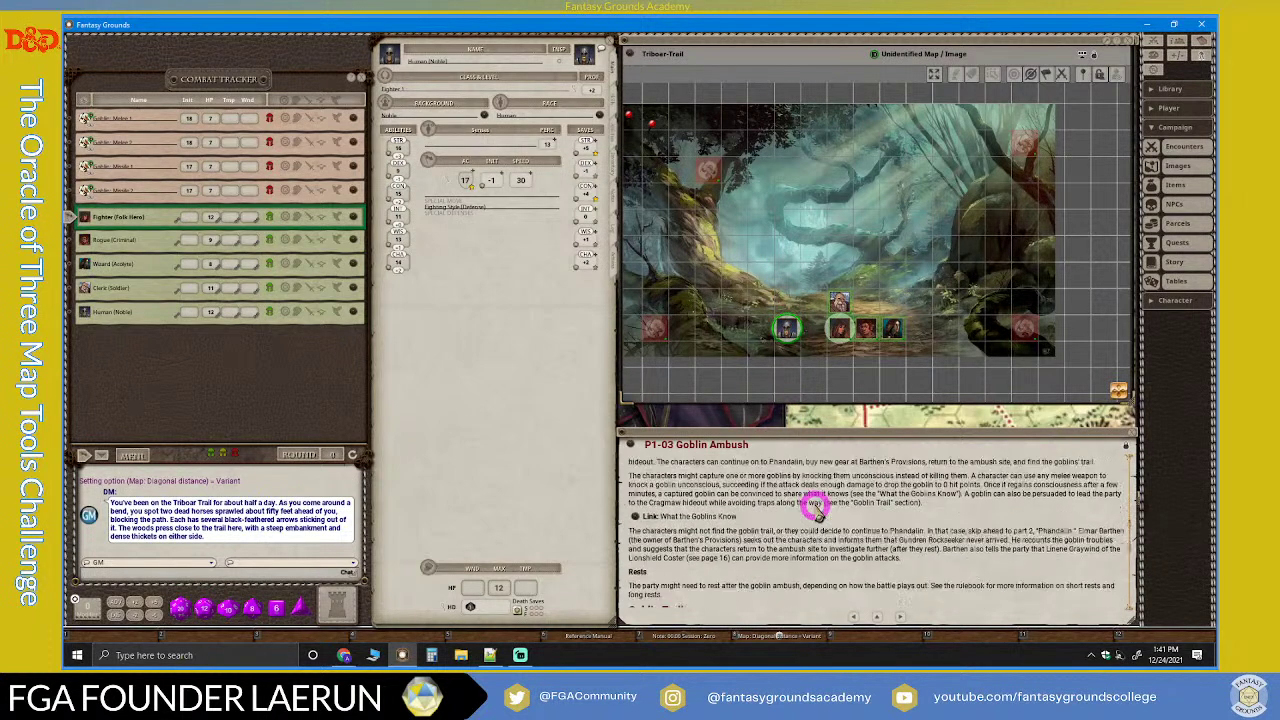
scroll(808, 512, "up", 1)
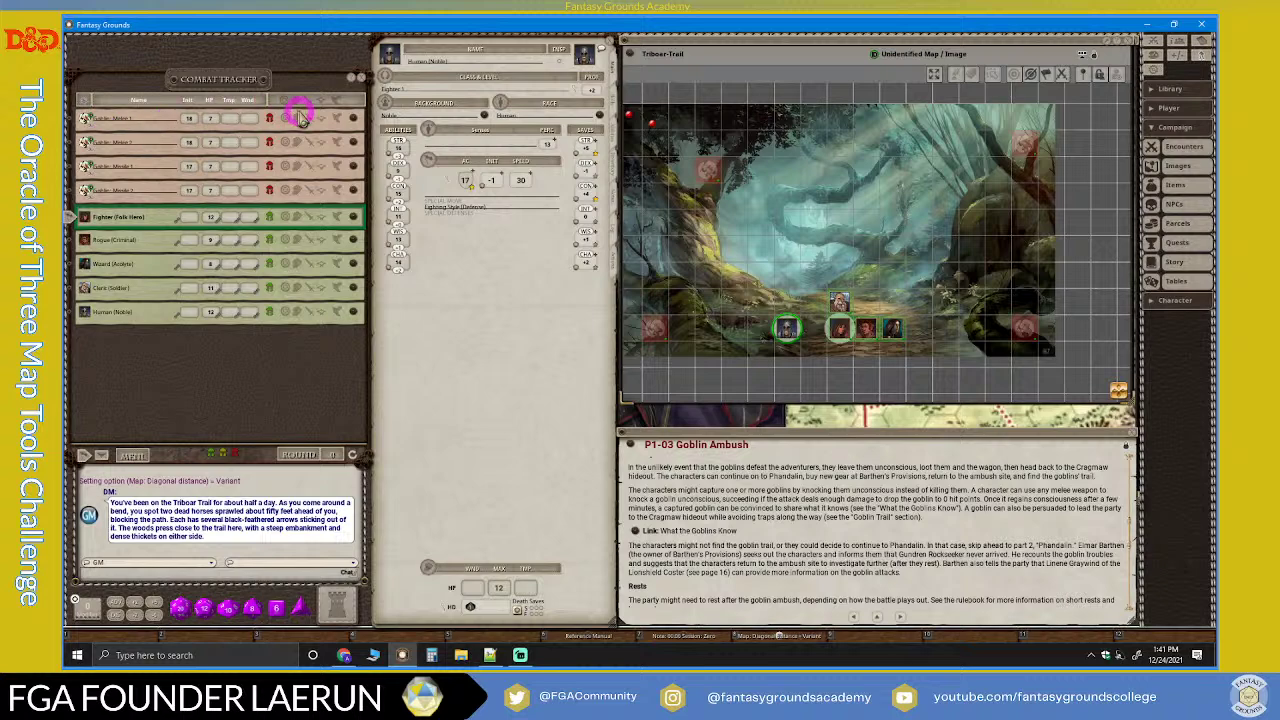
Step: Open the Goblin: Melee 1 and Missile 1 sheets, stacked and lengthened to show their attacks
left_click(351, 117)
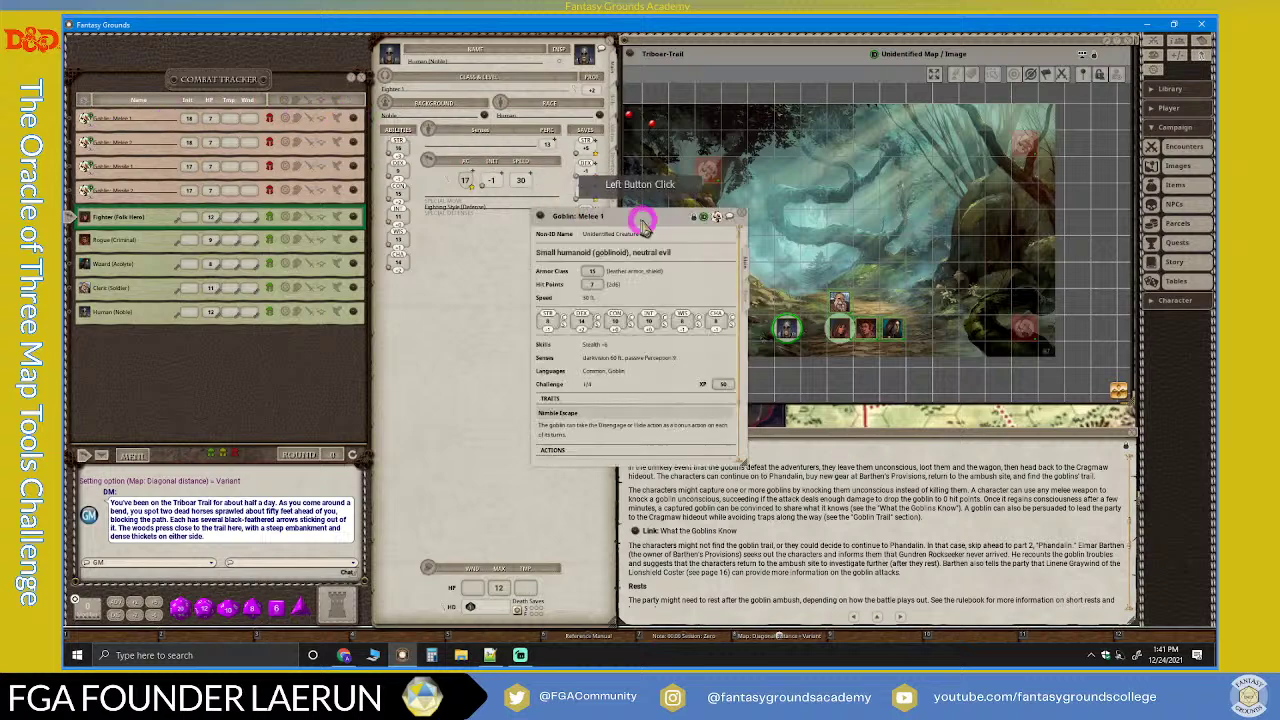
left_click_drag(657, 217, 491, 46)
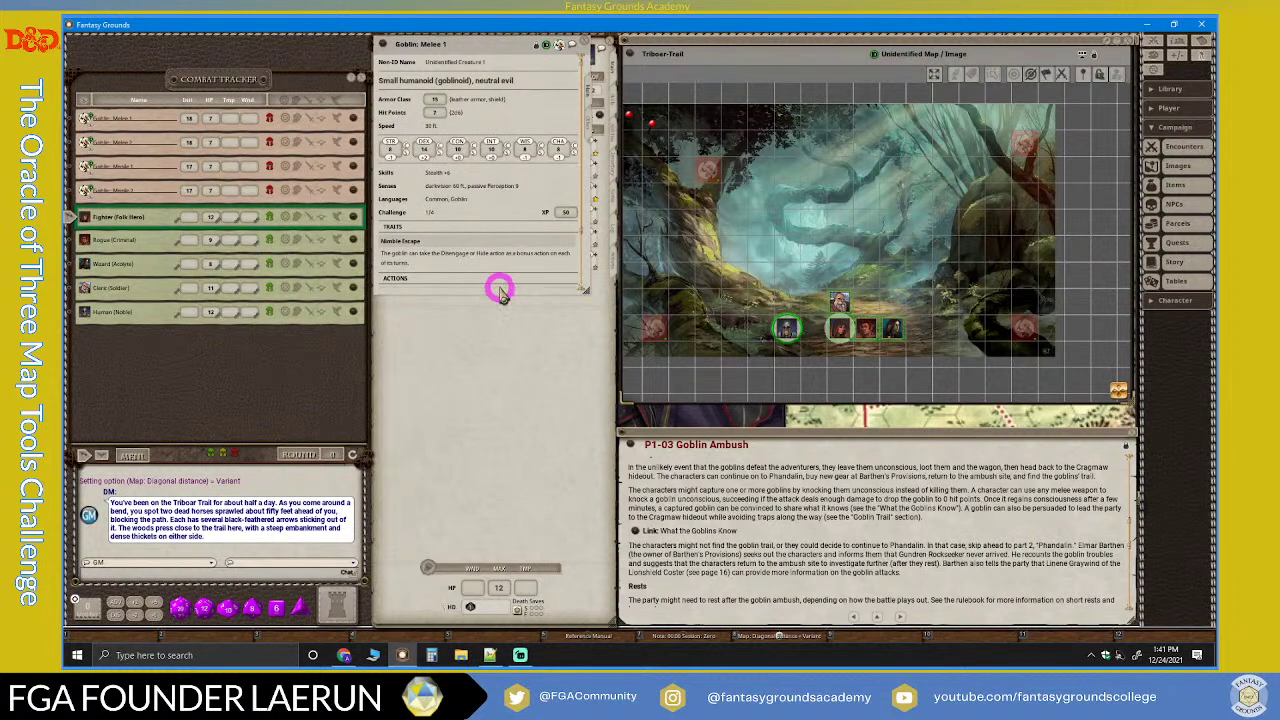
left_click_drag(499, 292, 508, 514)
left_click(352, 242)
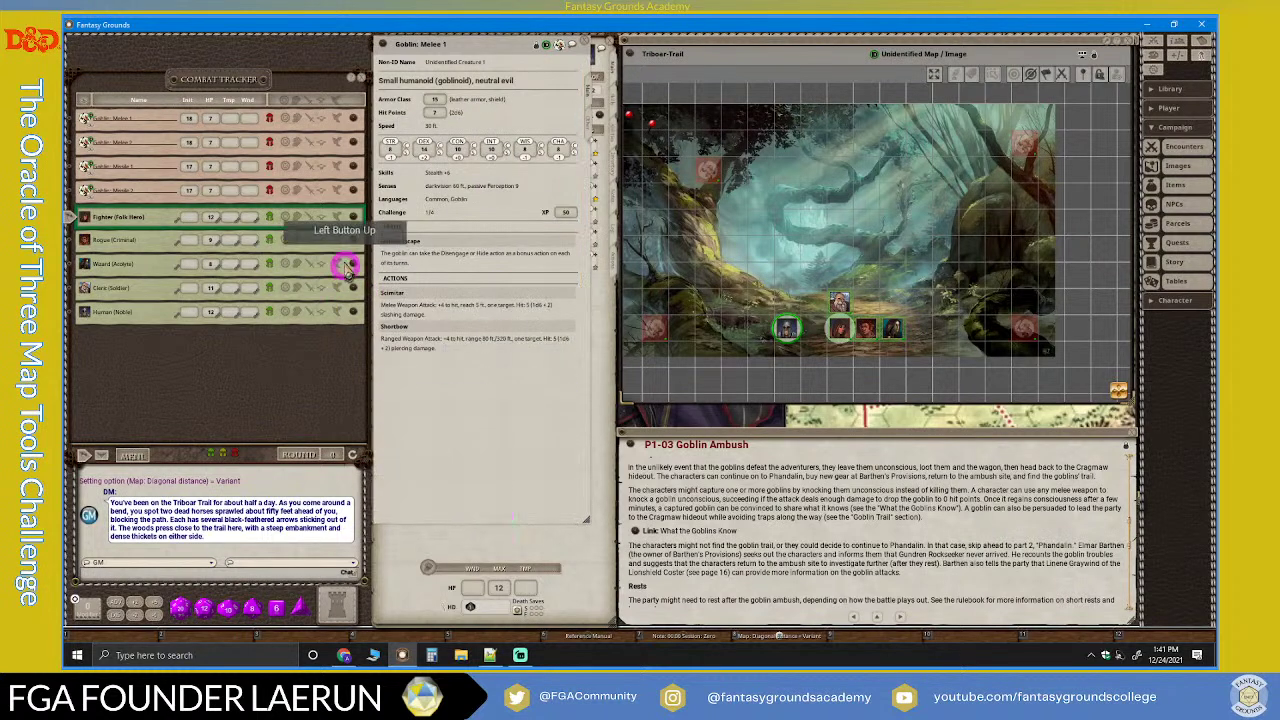
left_click(352, 166)
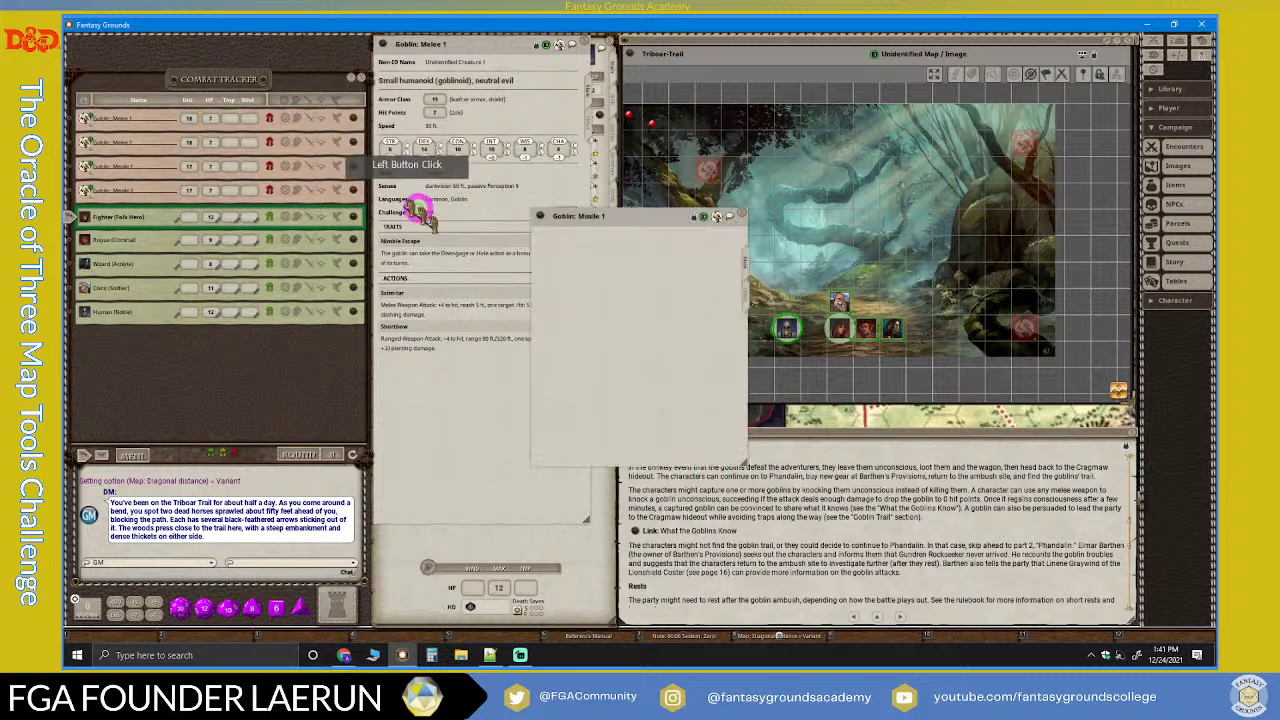
left_click(637, 228)
left_click_drag(636, 216, 476, 43)
left_click_drag(531, 314, 535, 530)
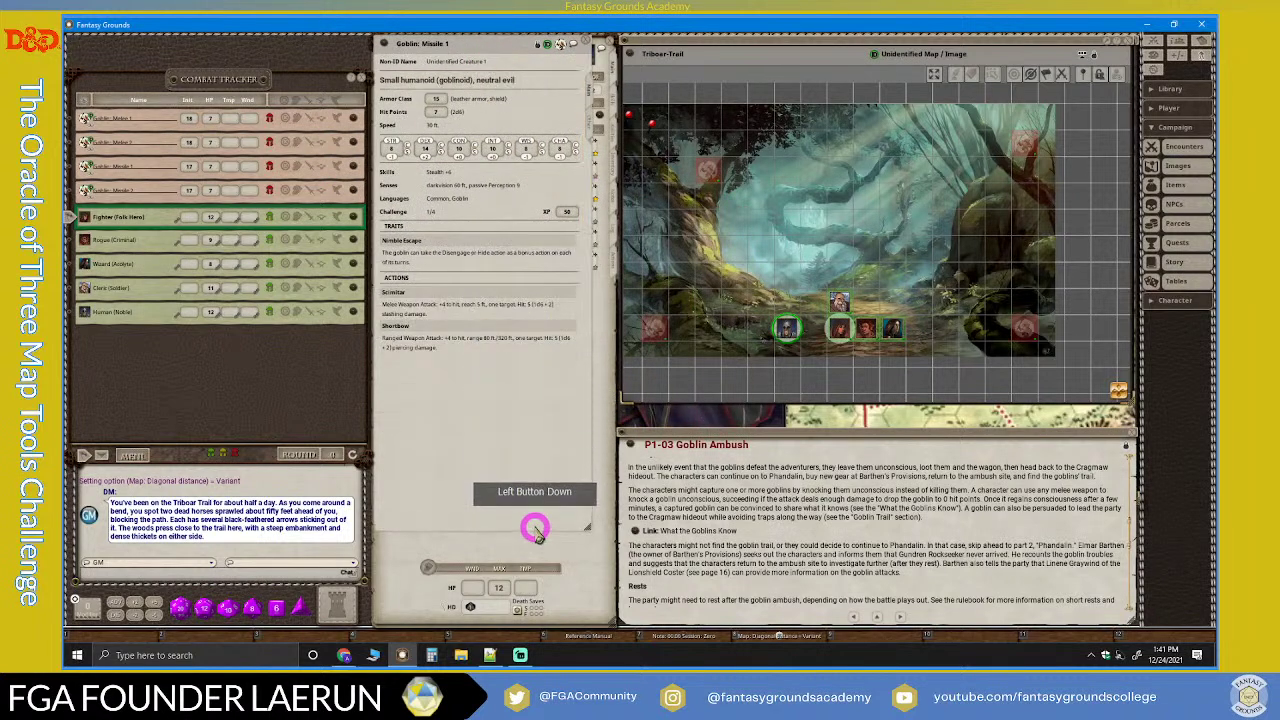
Step: Stack the Missile 2 and Melee 2 sheets, revealing Melee 2's Scimitar and Shortbow attacks
left_click(353, 190)
left_click_drag(651, 208, 493, 46)
left_click_drag(537, 290, 529, 529)
left_click(350, 118)
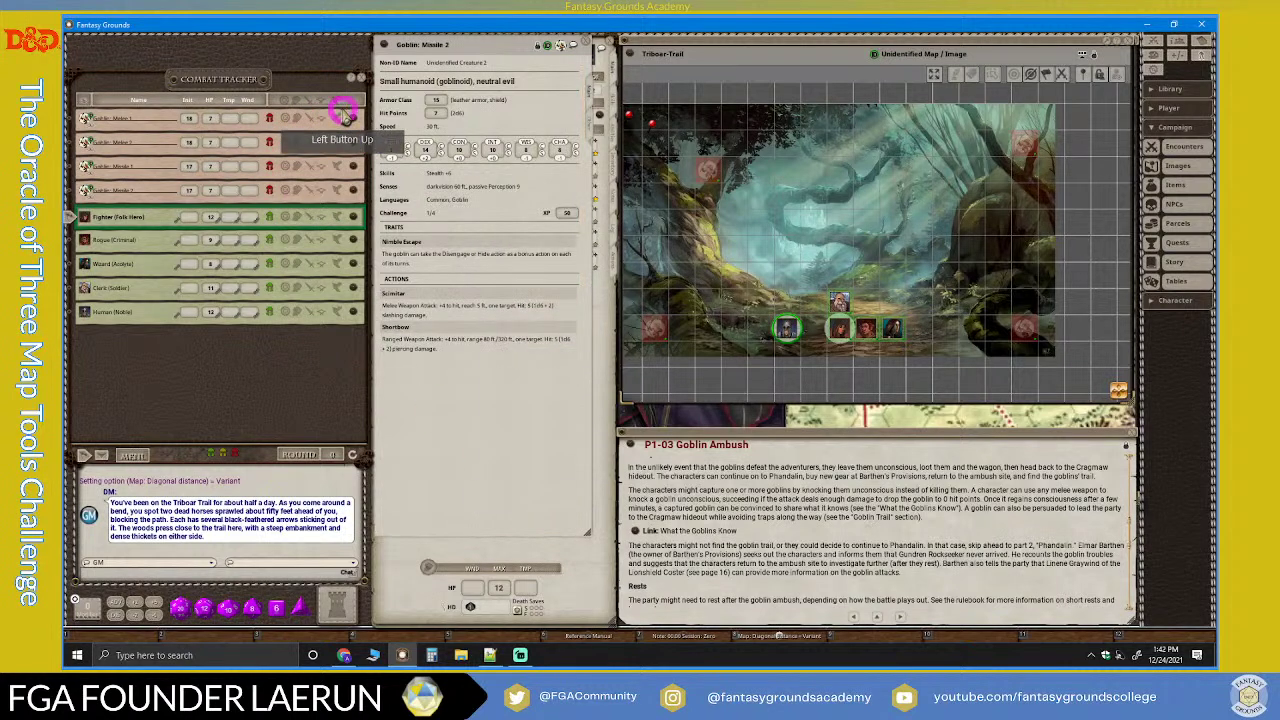
left_click_drag(352, 120, 354, 138)
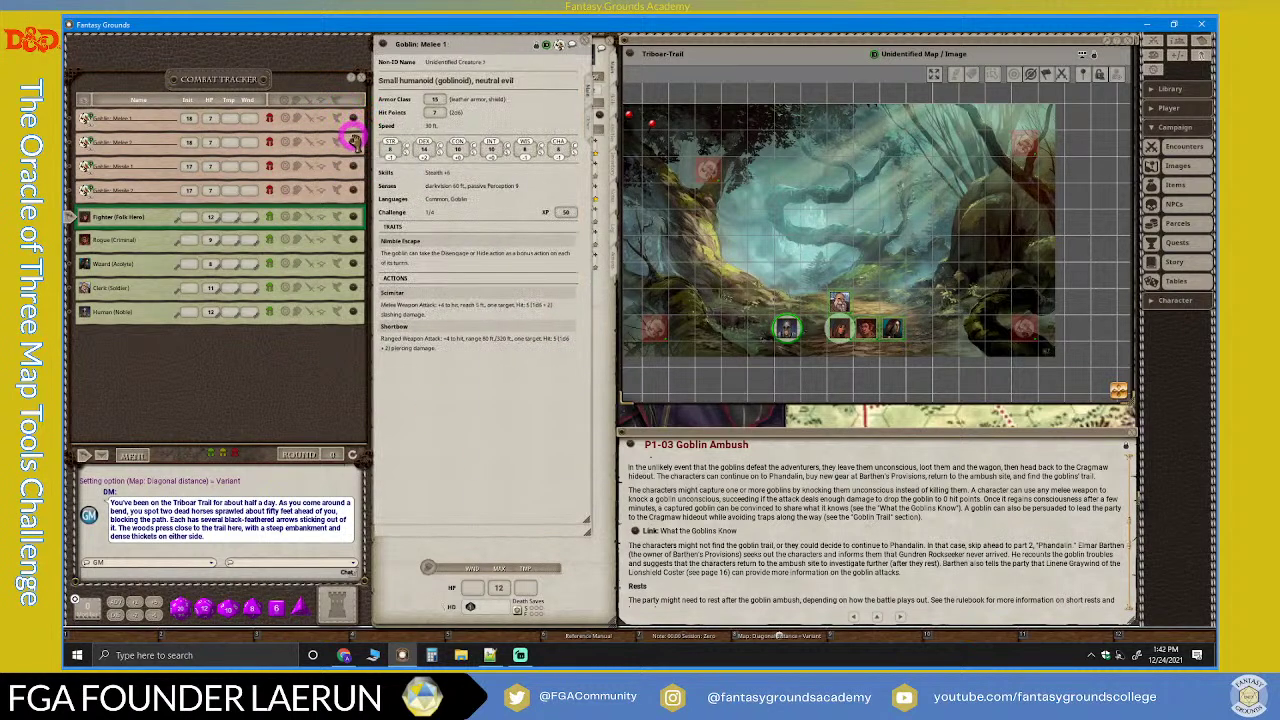
left_click_drag(646, 220, 488, 48)
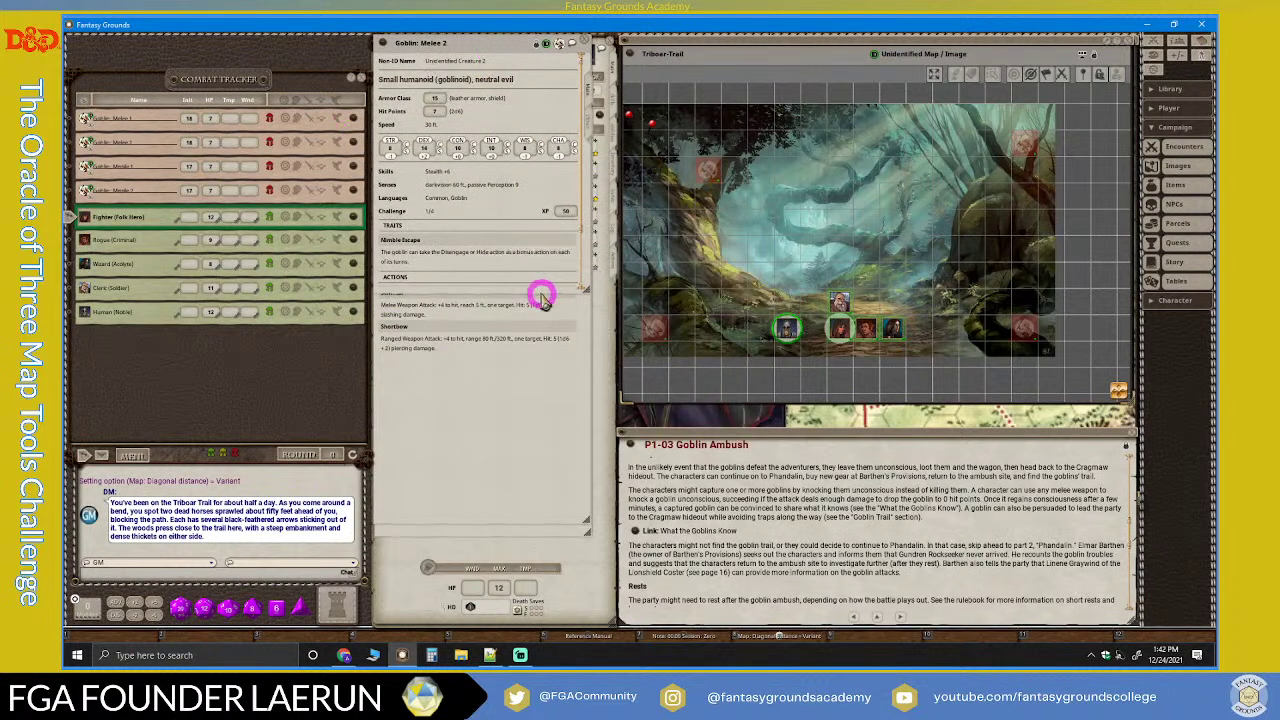
left_click_drag(555, 291, 172, 310)
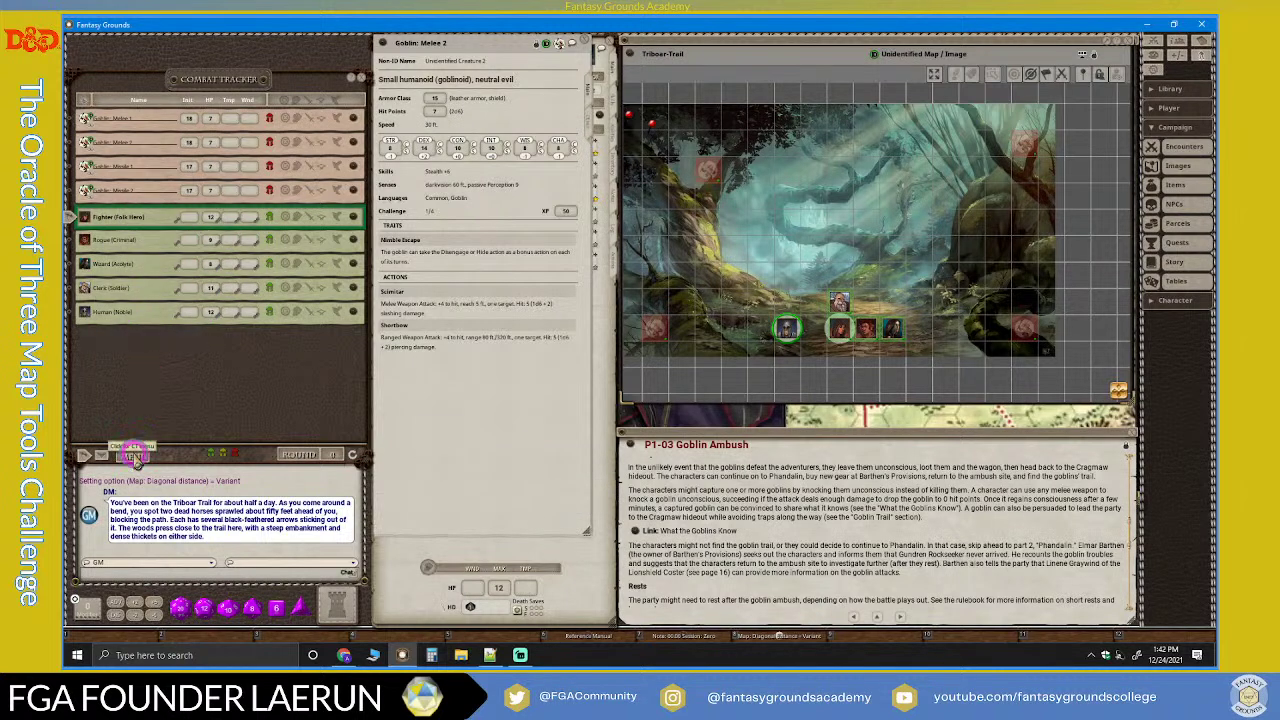
Step: Roll initiative for all combatants from the chat's Initiative menu
left_click(121, 455)
left_click(94, 455)
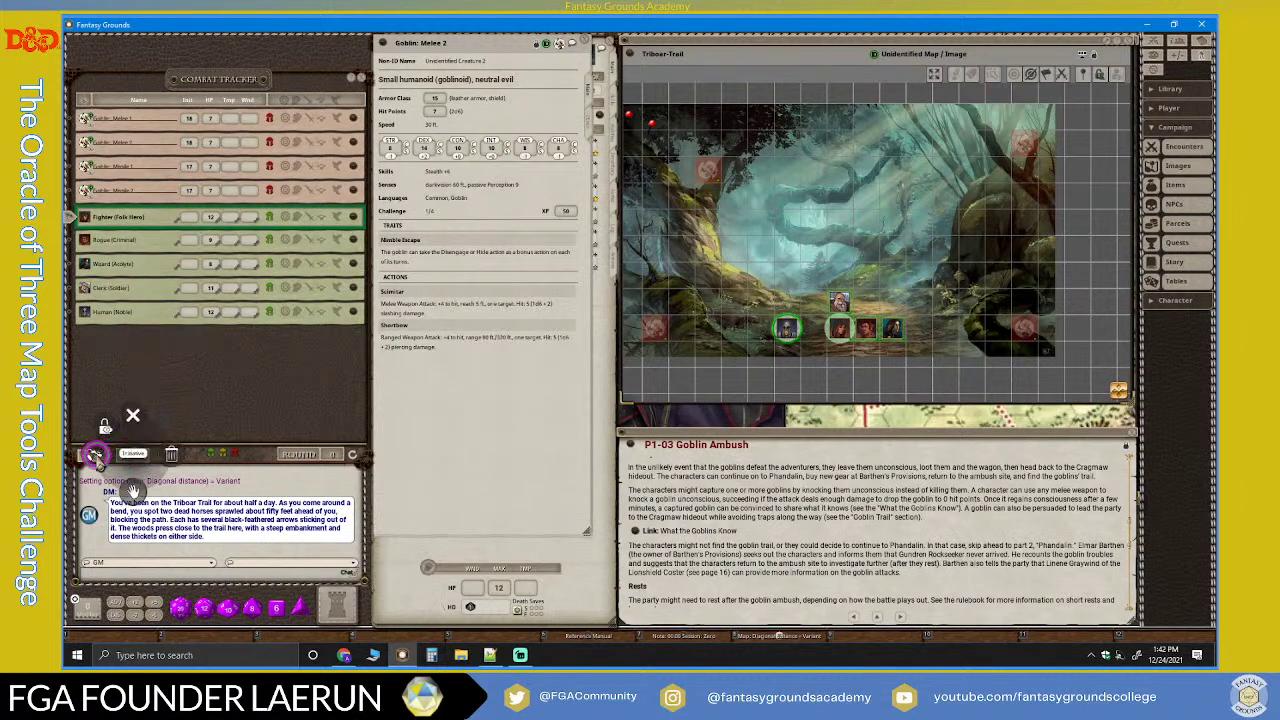
left_click(96, 457)
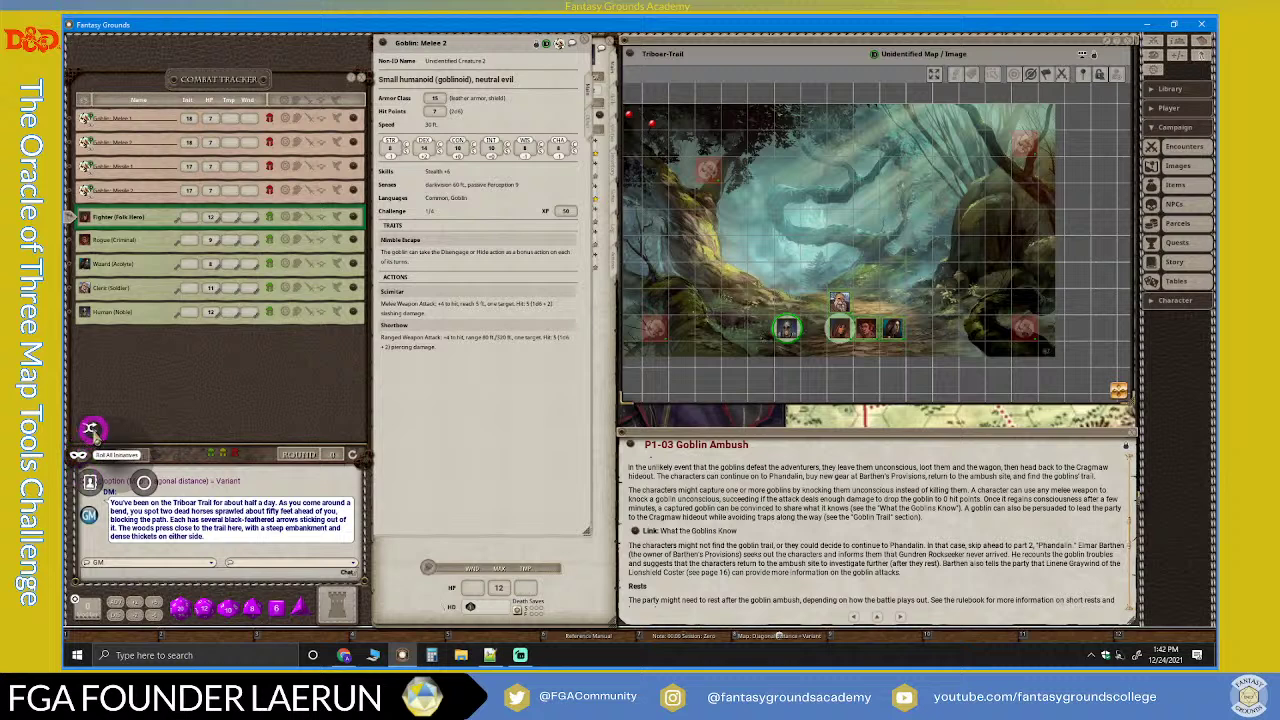
left_click(91, 431)
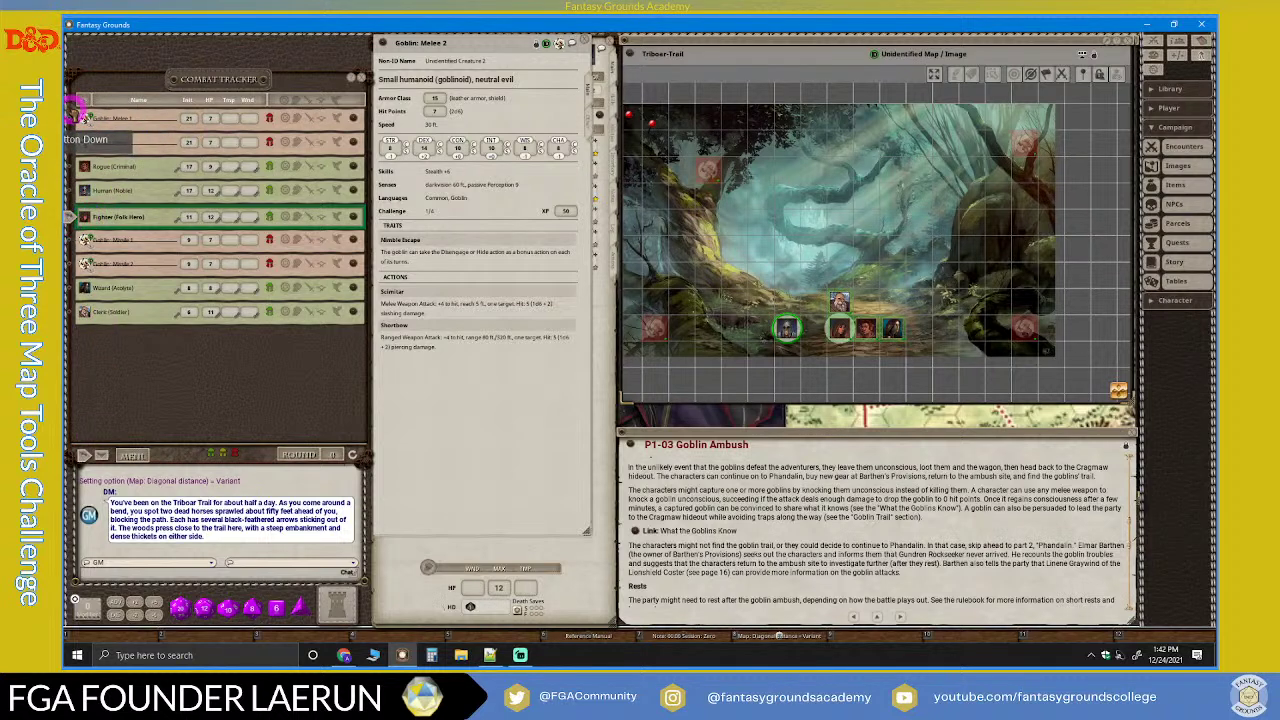
Step: Start combat on Goblin: Melee 1's turn and place its token on the trail
left_click(117, 135)
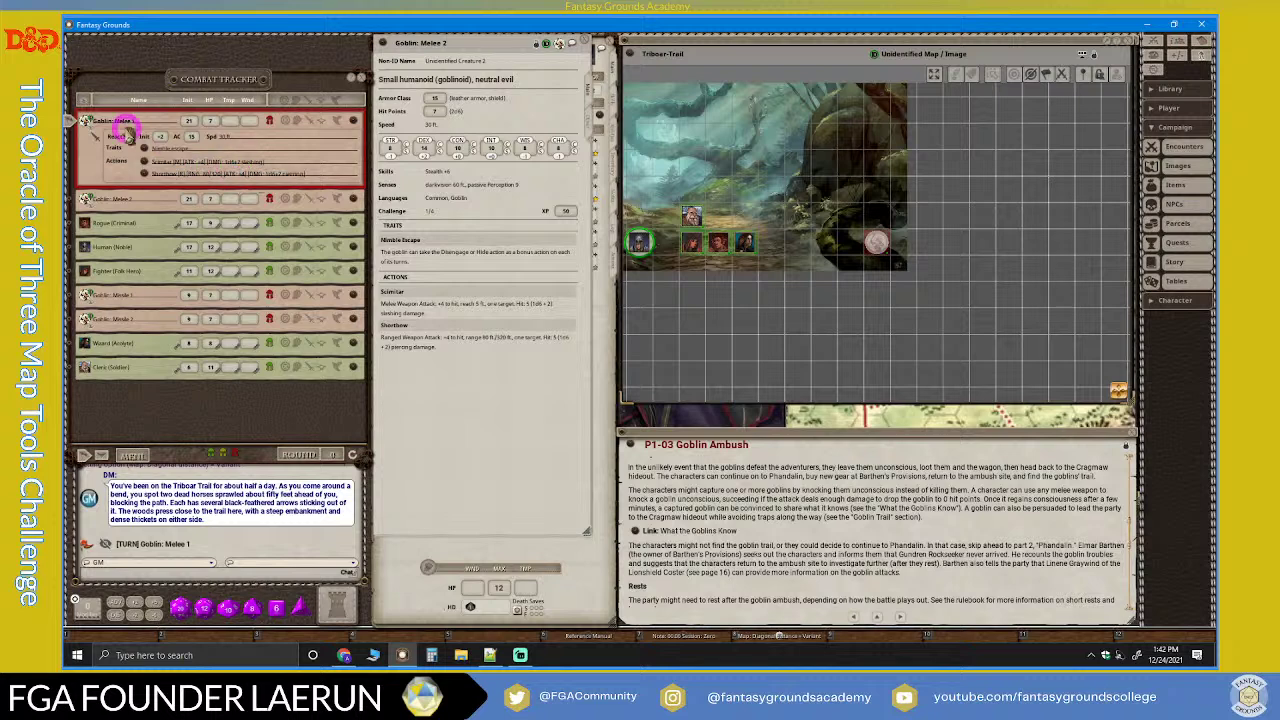
left_click_drag(133, 122, 868, 245)
scroll(870, 248, "down", 3)
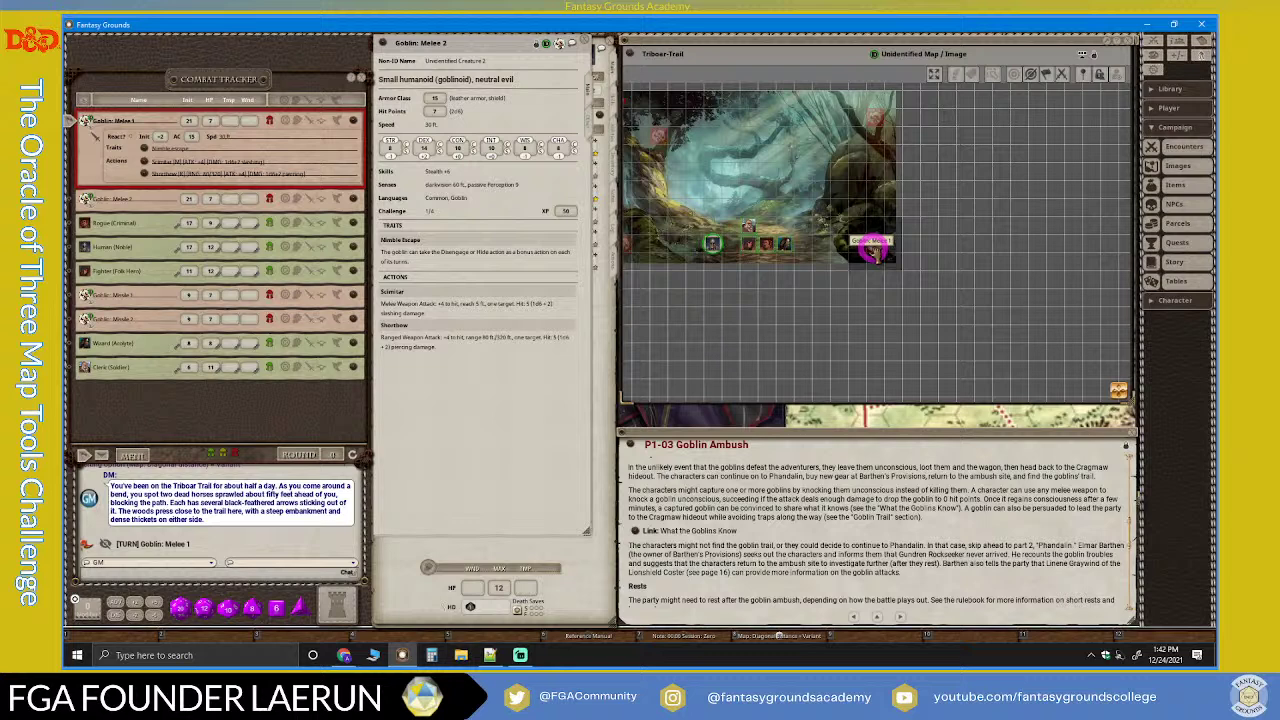
left_click_drag(875, 255, 874, 250)
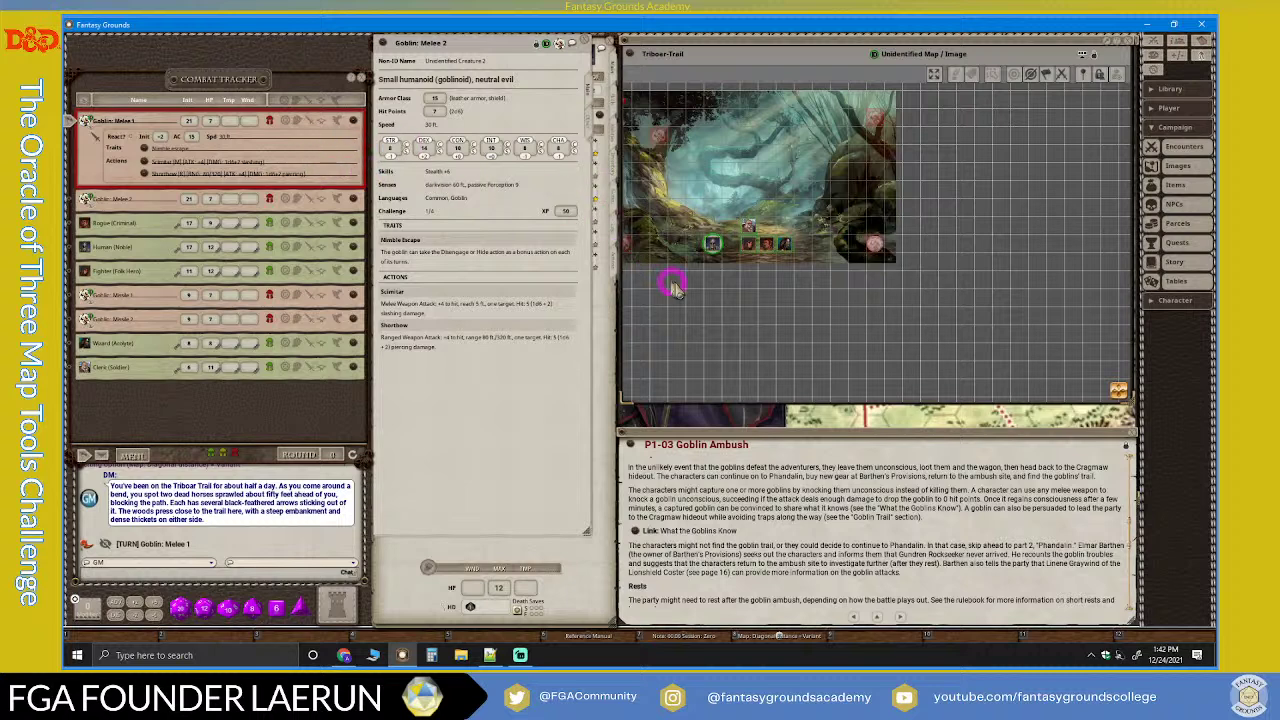
Step: Make Goblin: Melee 2's hidden Stealth roll through the dice tower, totalling 14
left_click_drag(205, 161, 313, 160)
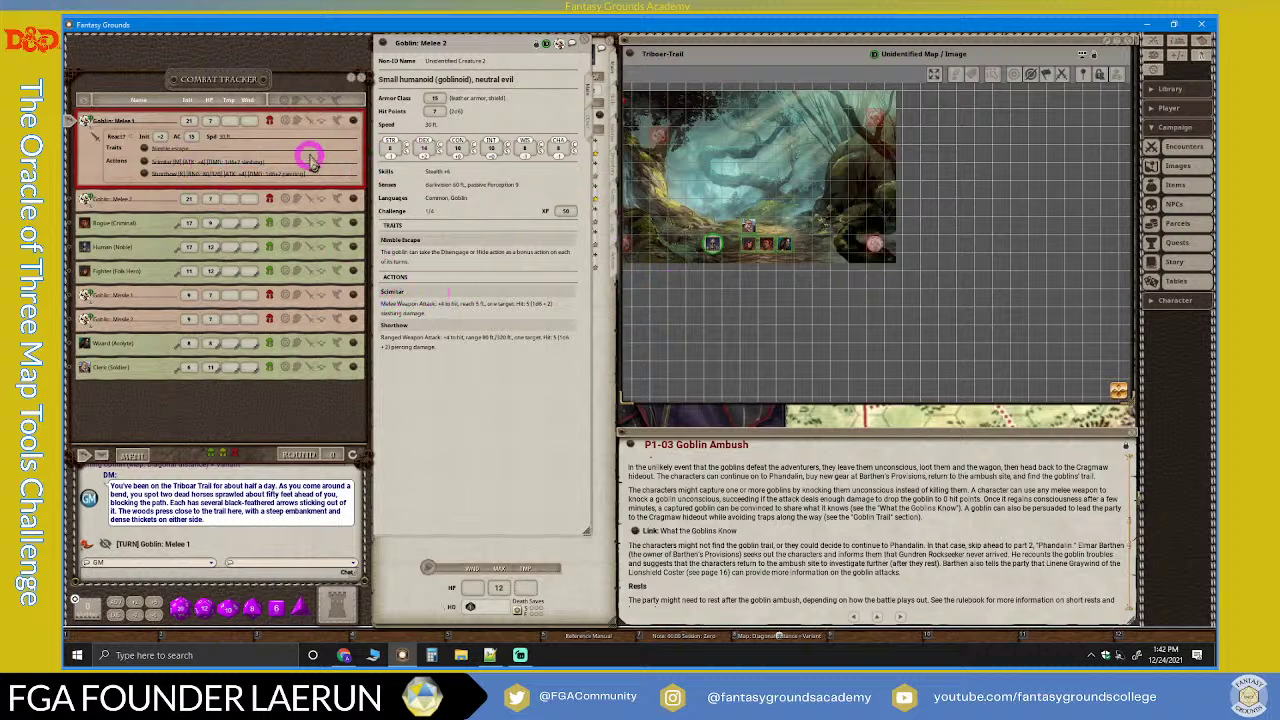
scroll(843, 514, "down", 2)
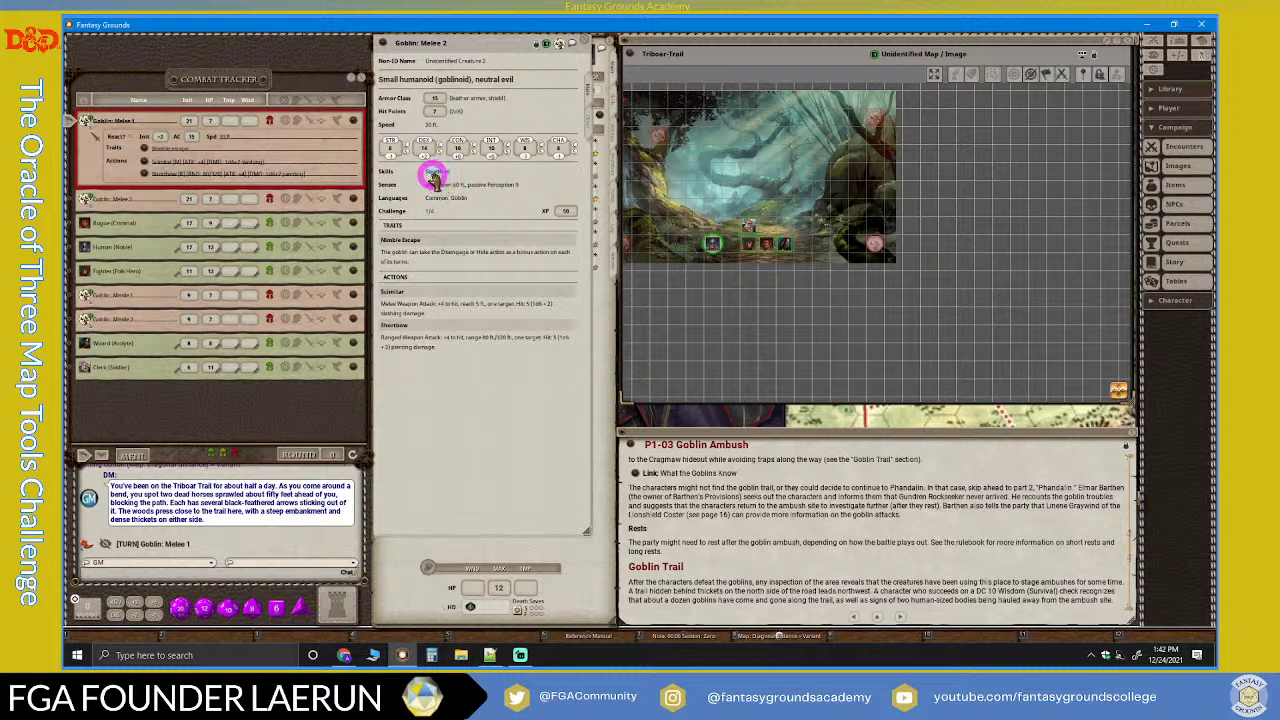
left_click(338, 603)
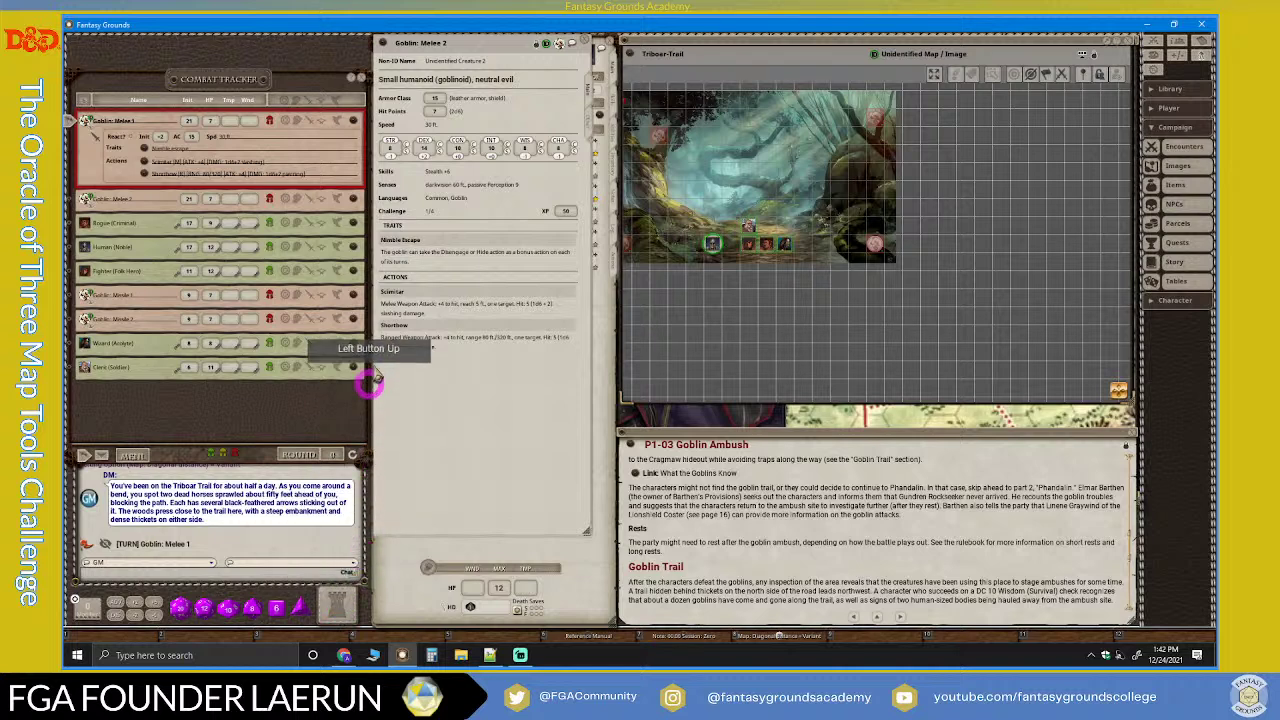
left_click_drag(441, 172, 338, 603)
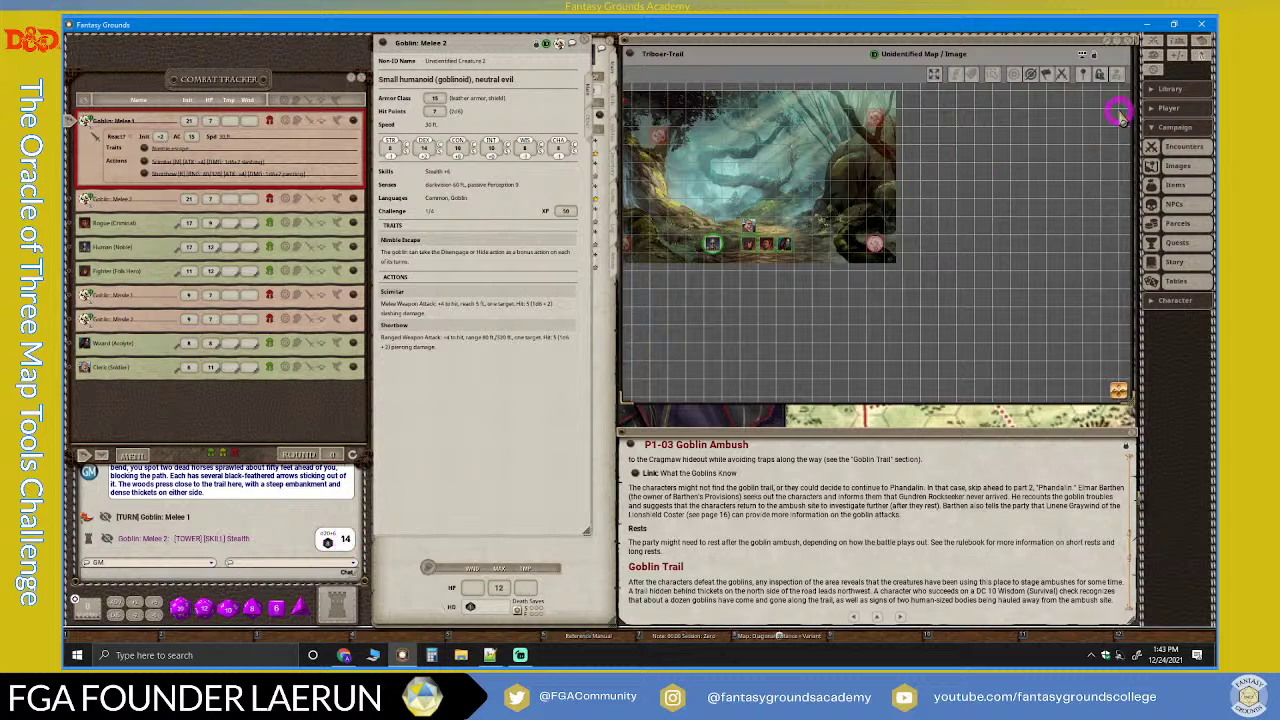
Step: Collapse the Campaign categories and review the heroes' stats on the party sheet, then close it
left_click(1170, 128)
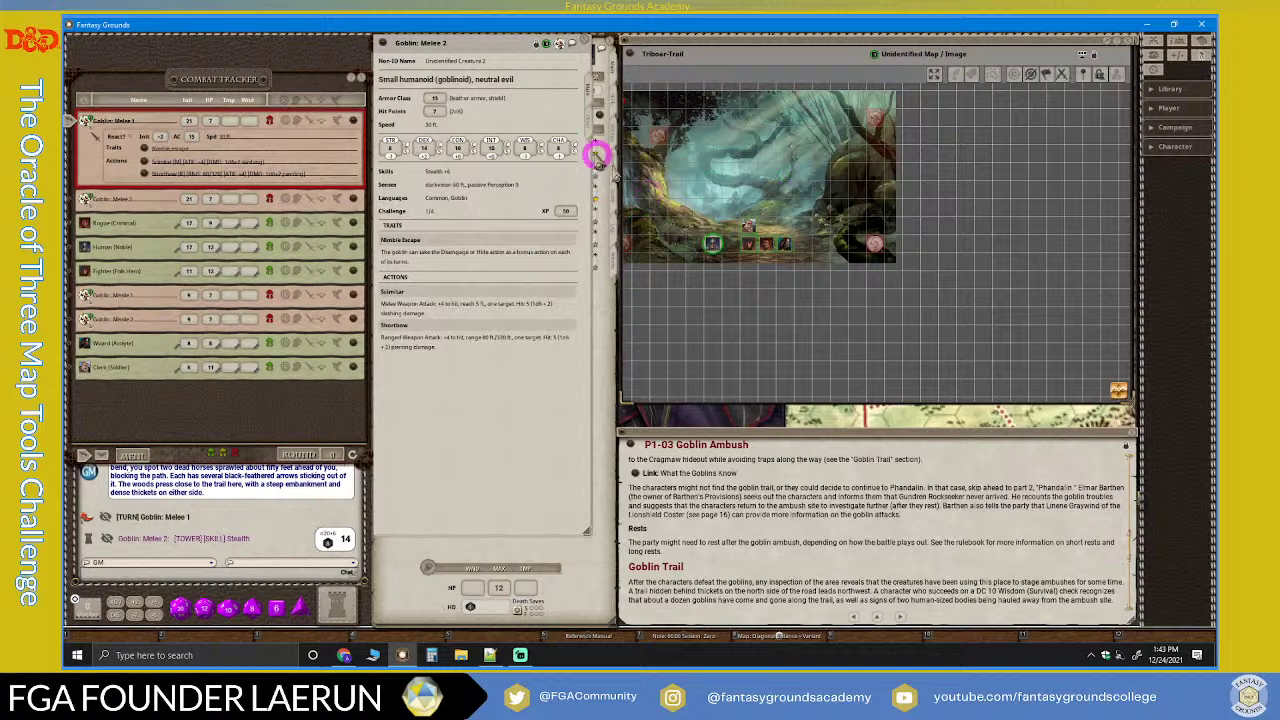
left_click(1175, 42)
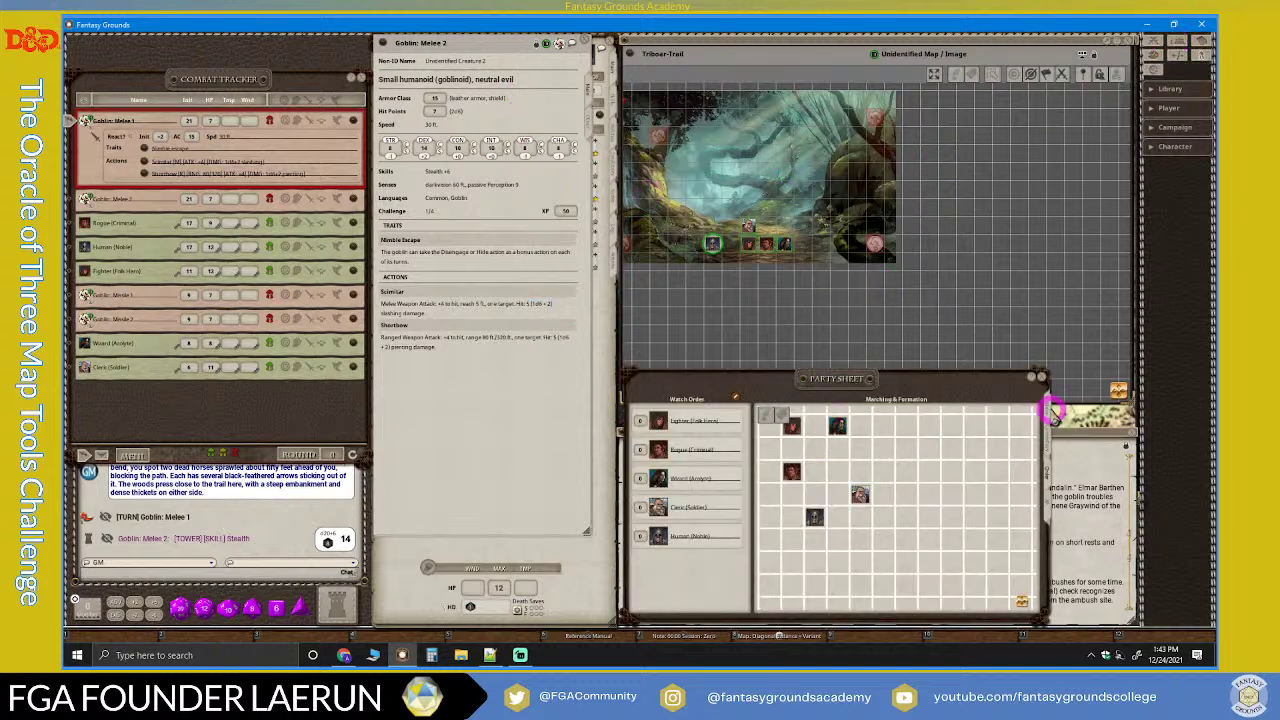
left_click(1047, 410)
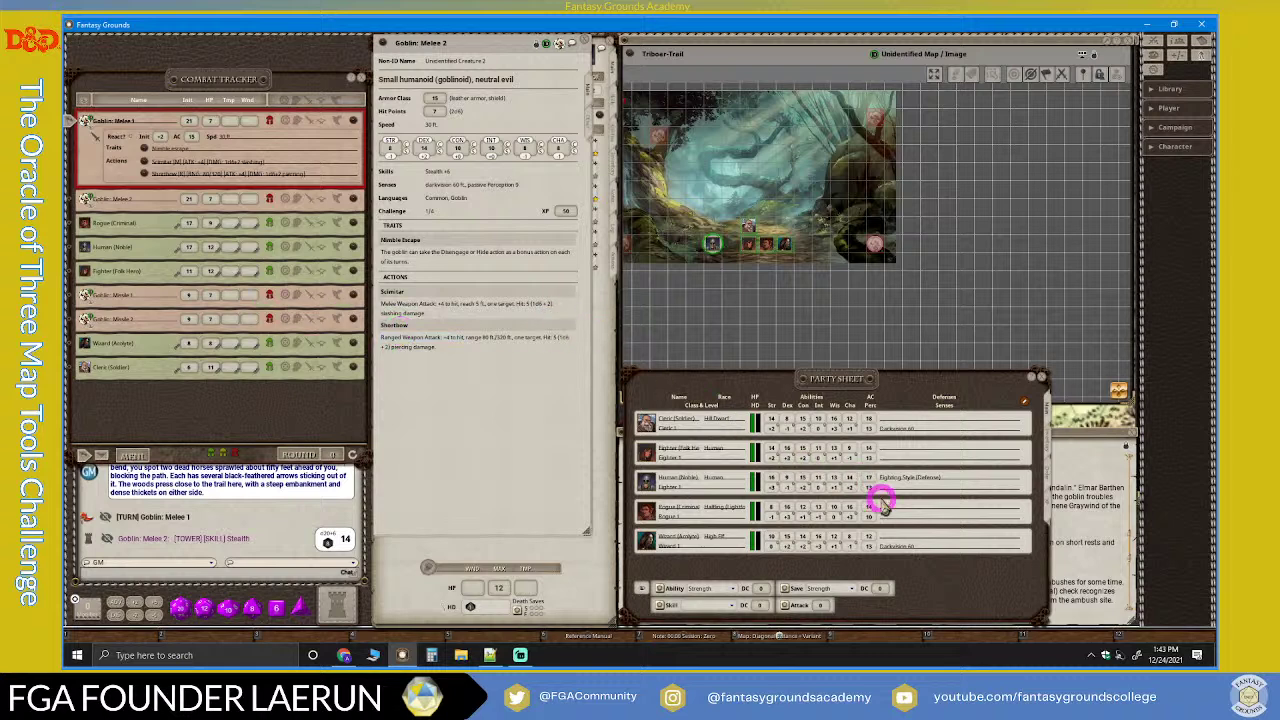
left_click(1042, 380)
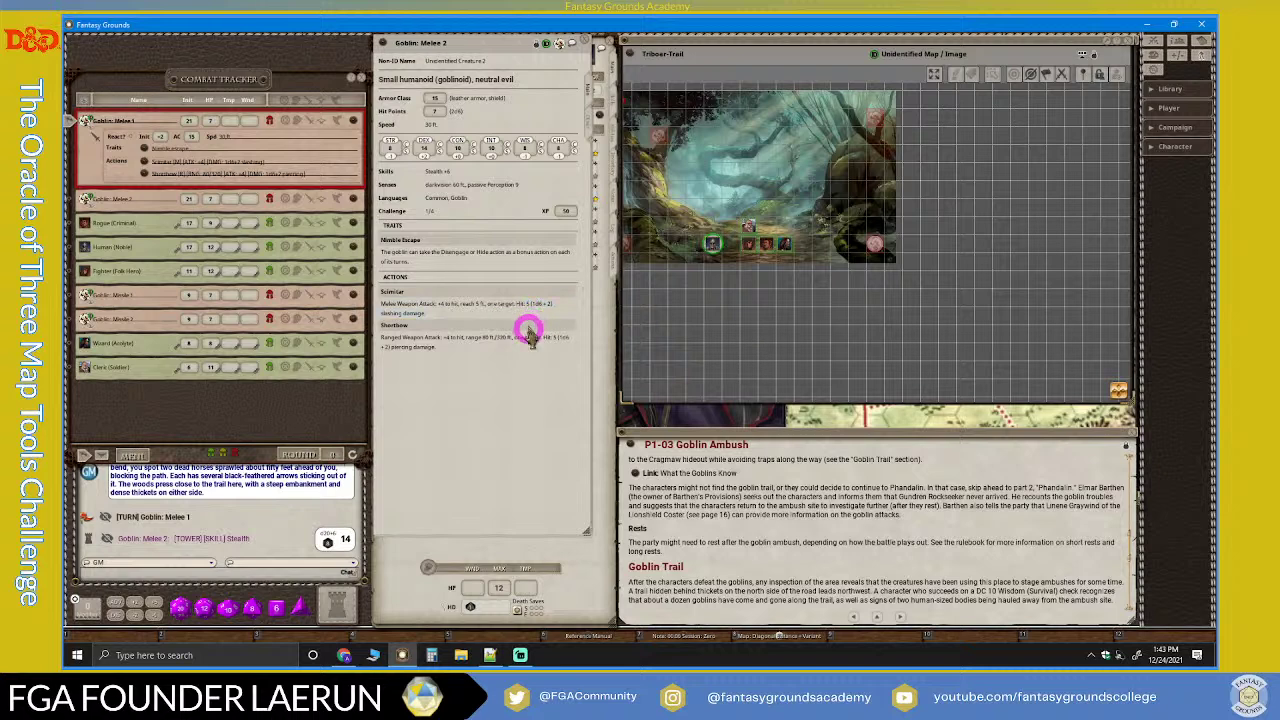
Step: Drag the Goblin Melee 1 token across the map toward the party
left_click_drag(514, 410, 745, 360)
scroll(787, 268, "up", 1)
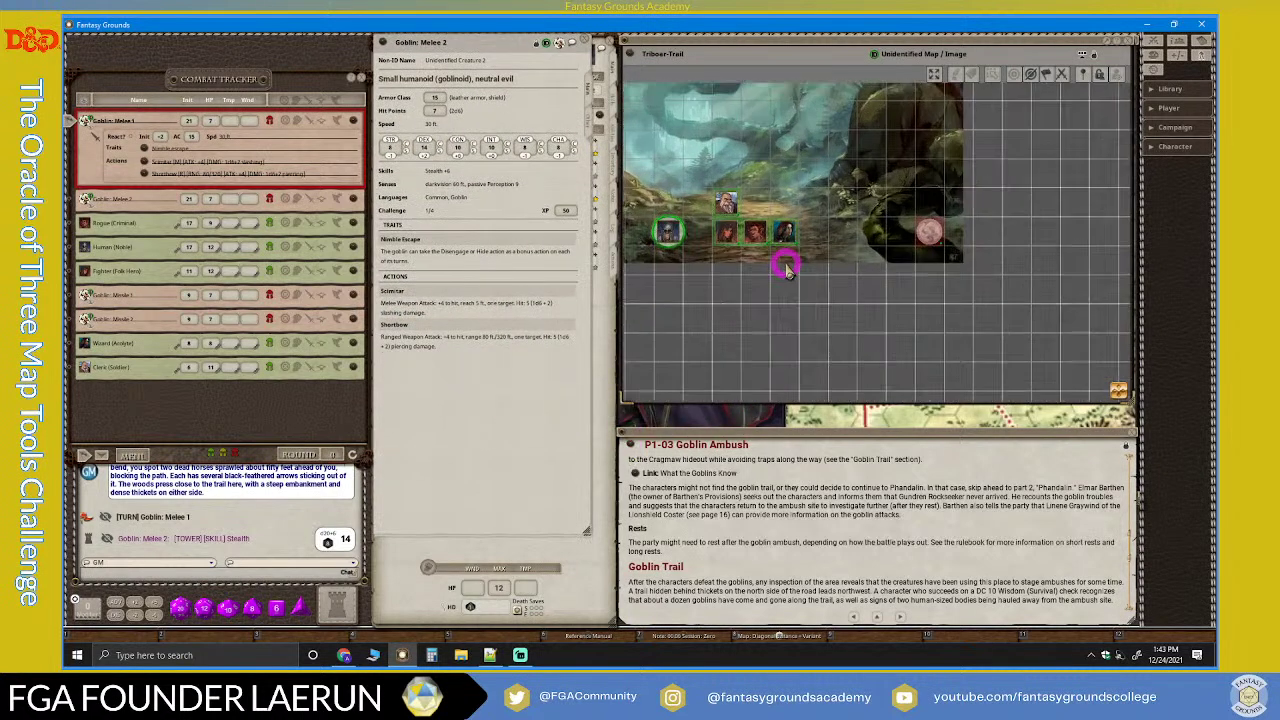
scroll(848, 262, "down", 1)
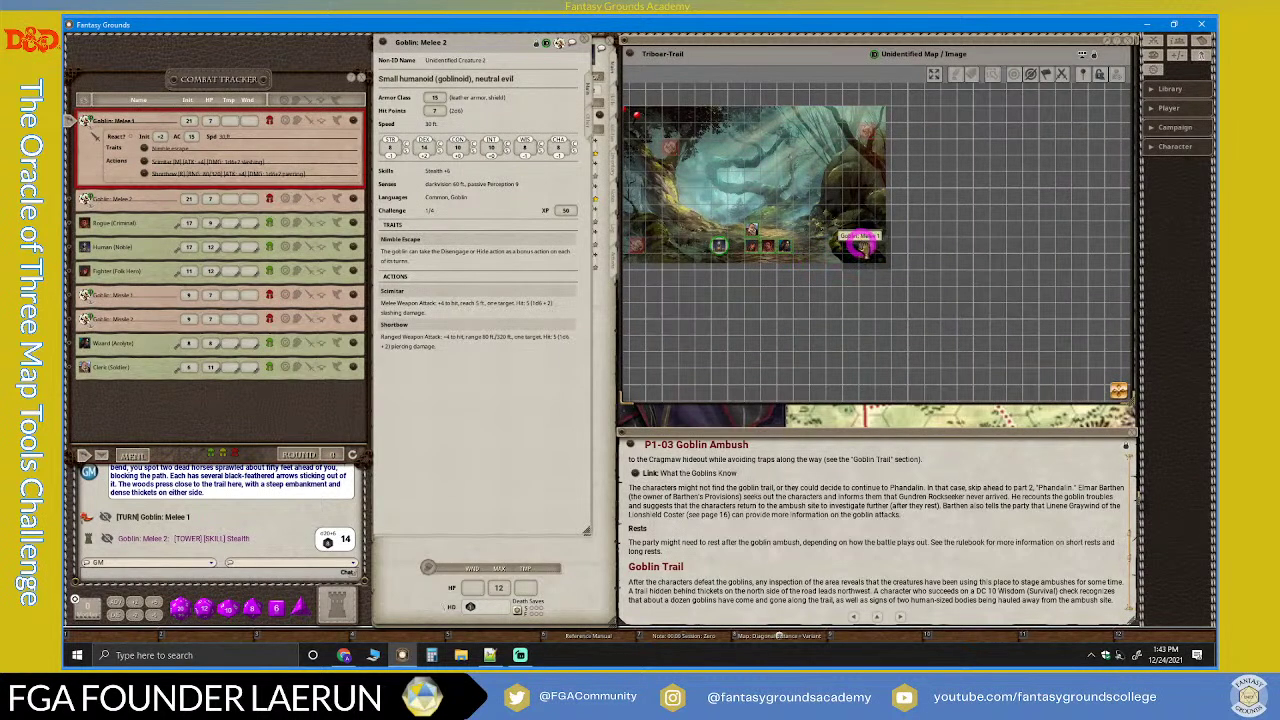
scroll(818, 256, "up", 3)
scroll(827, 253, "down", 3)
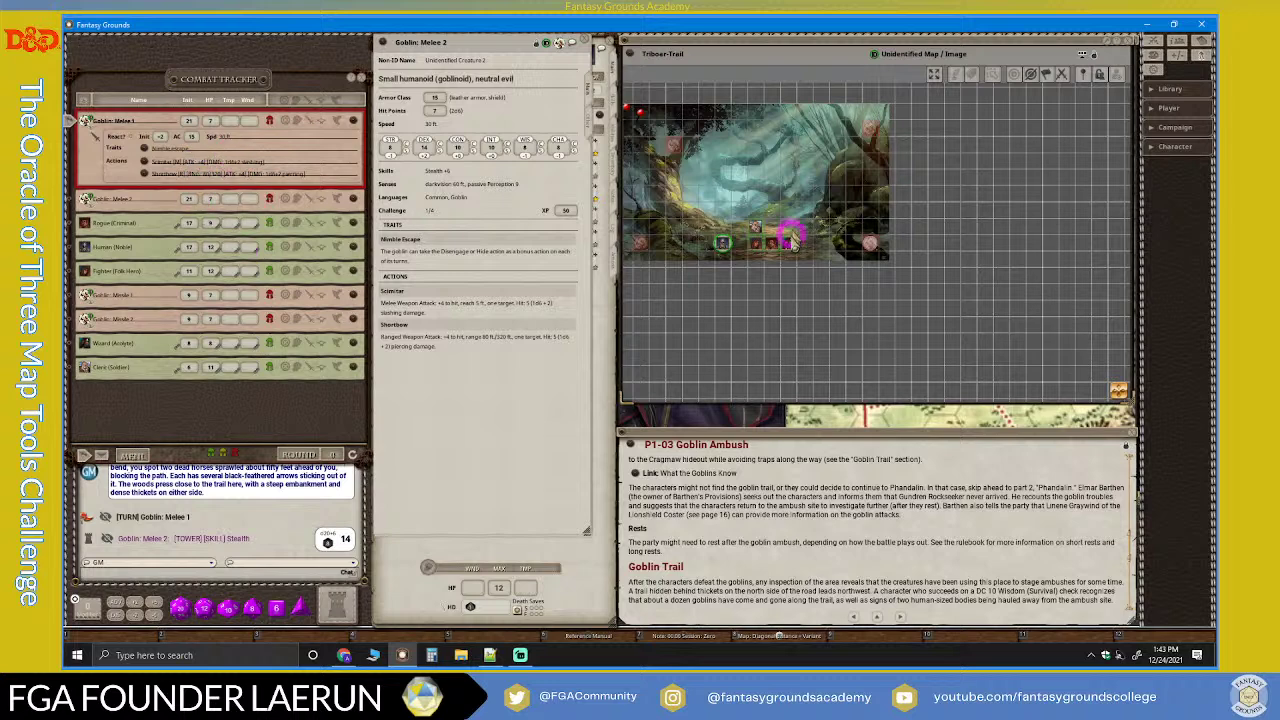
scroll(838, 228, "up", 2)
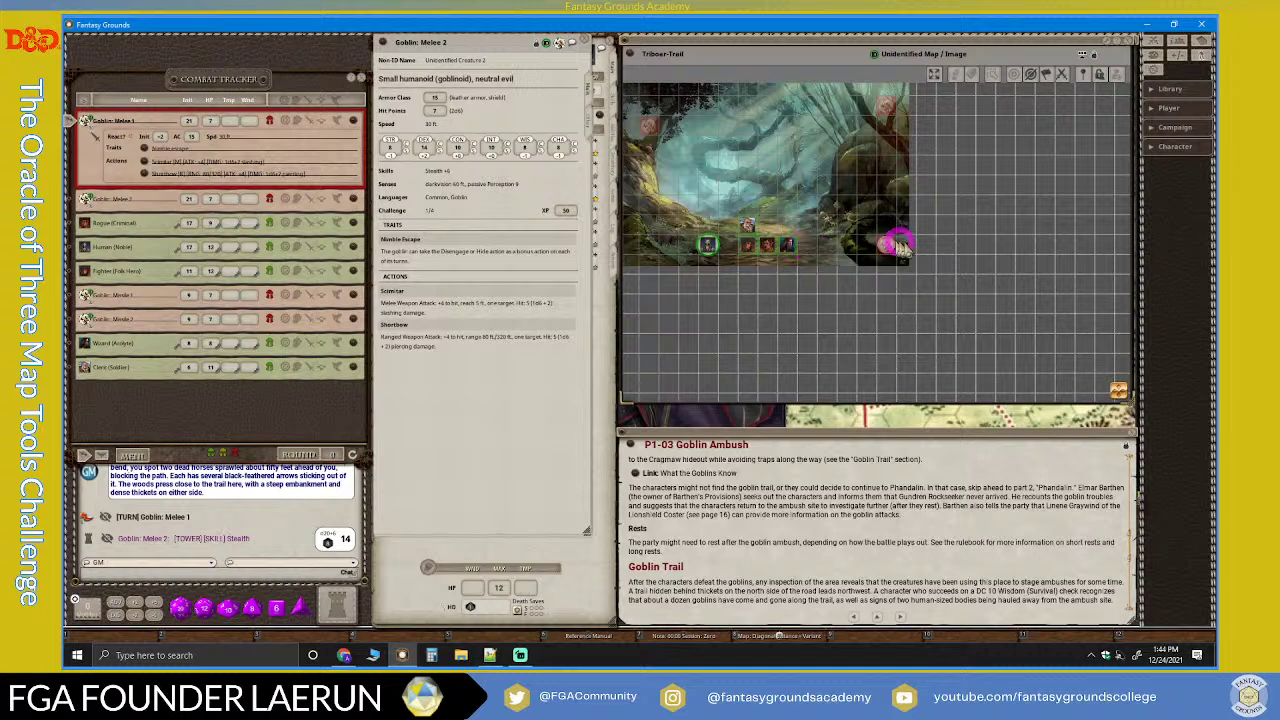
left_click_drag(887, 247, 806, 246)
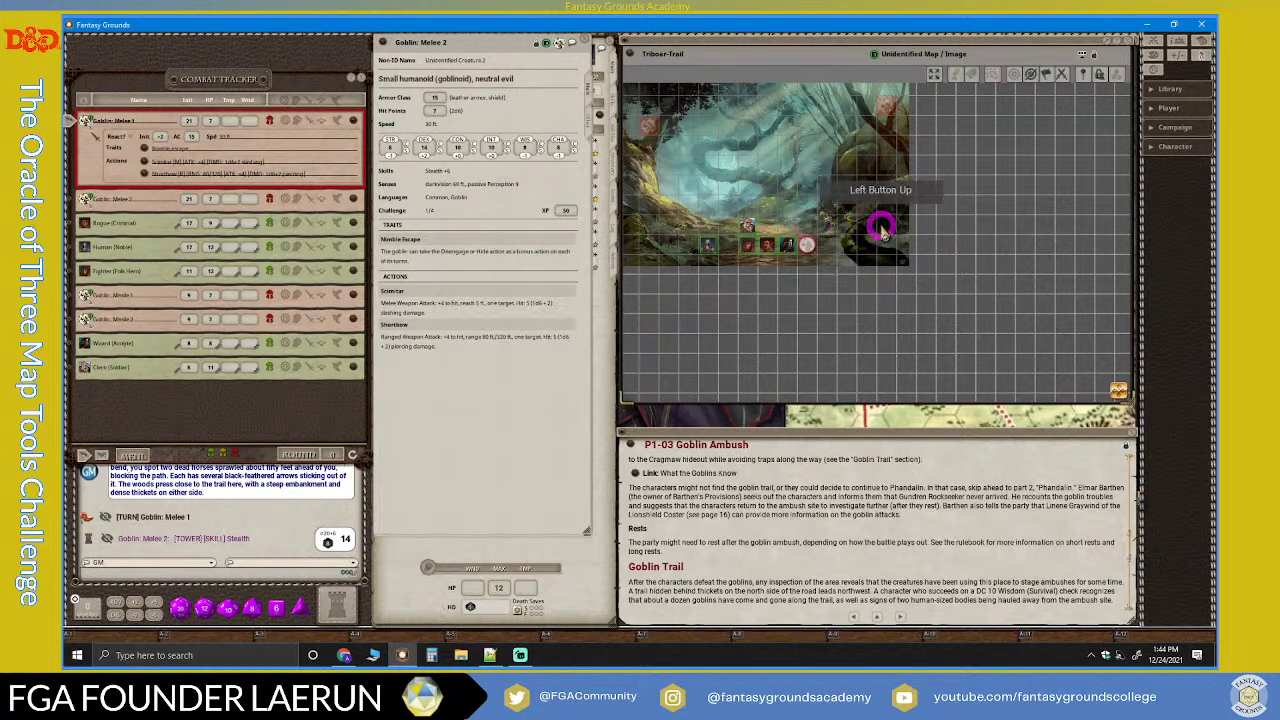
Step: Lock token movement and move the goblin up right beside the Fighter (Folk Hero)
left_click(1101, 77)
left_click(806, 250)
scroll(806, 255, "up", 2)
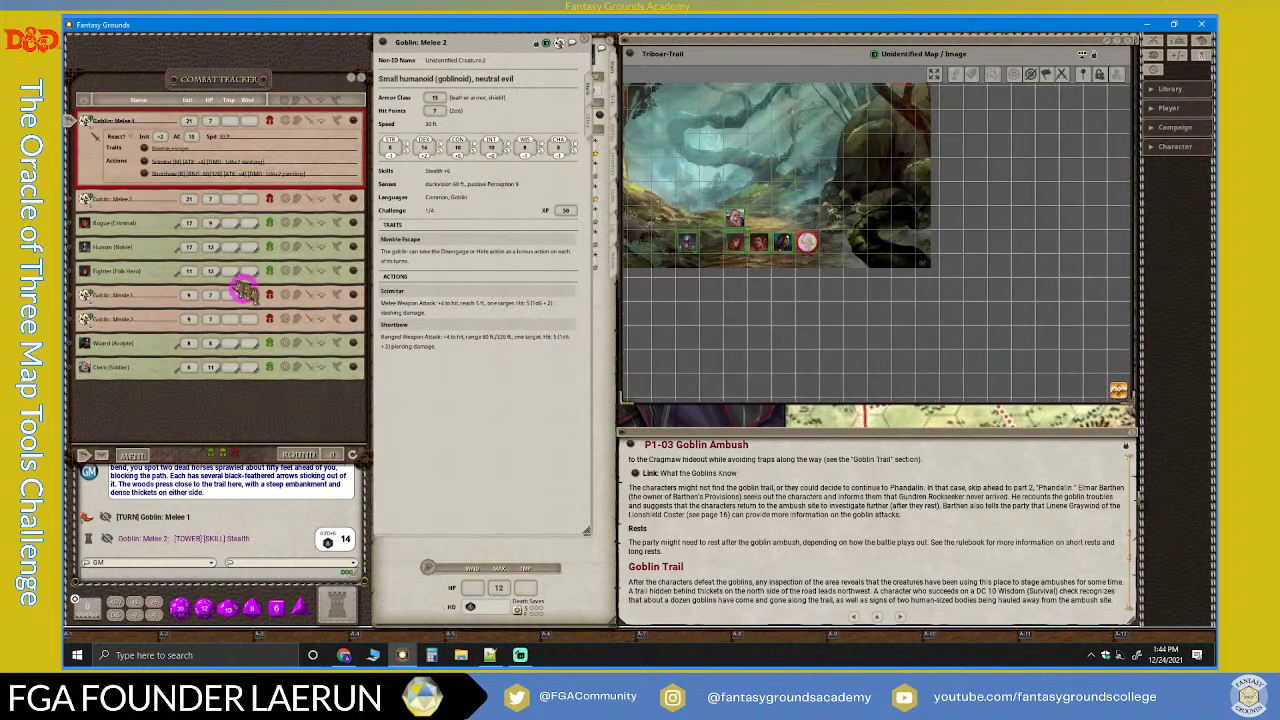
left_click(330, 454)
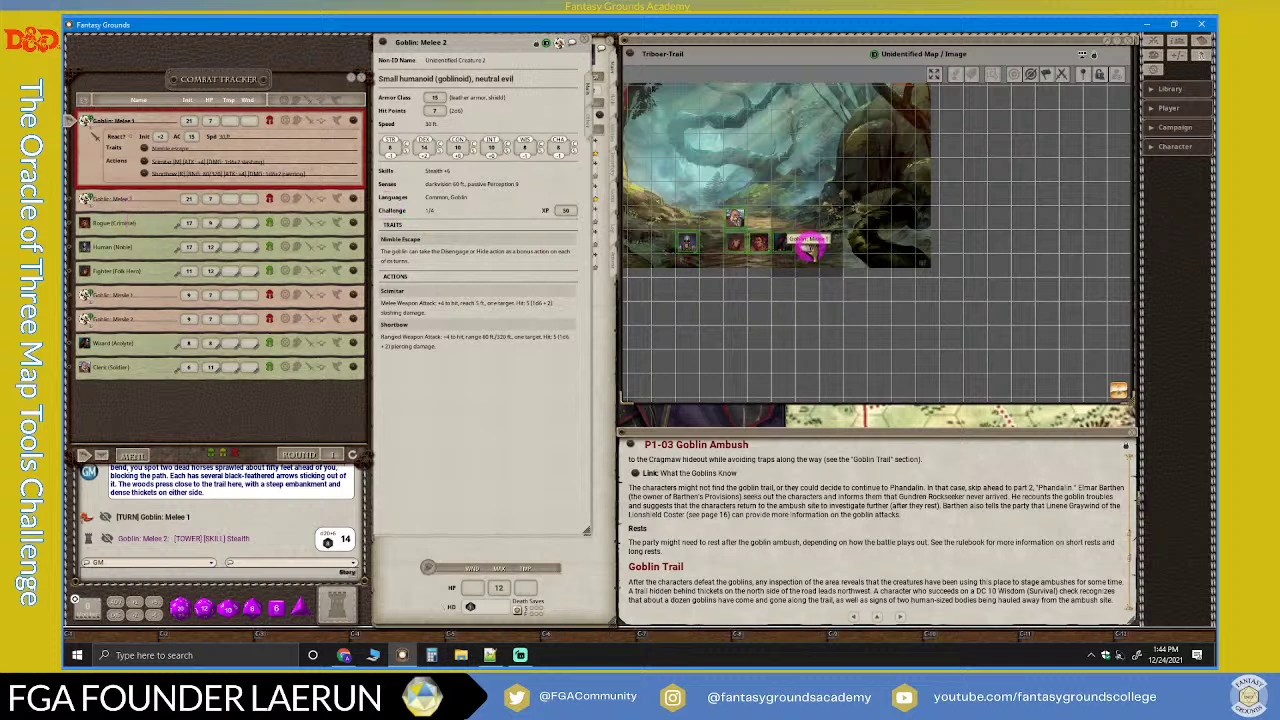
left_click_drag(808, 250, 808, 218)
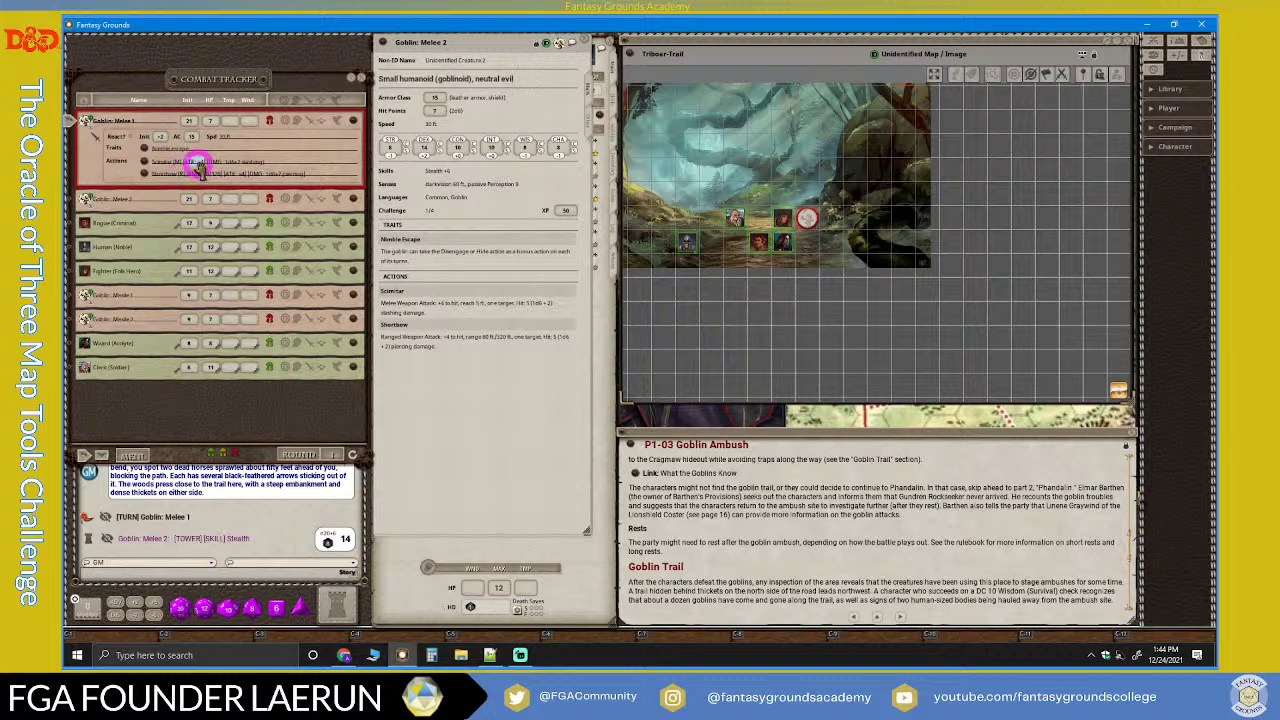
Step: Have Goblin Melee 1 hit the Fighter with its scimitar for 4 damage, then pass to Goblin Melee 2
left_click_drag(668, 218, 783, 215)
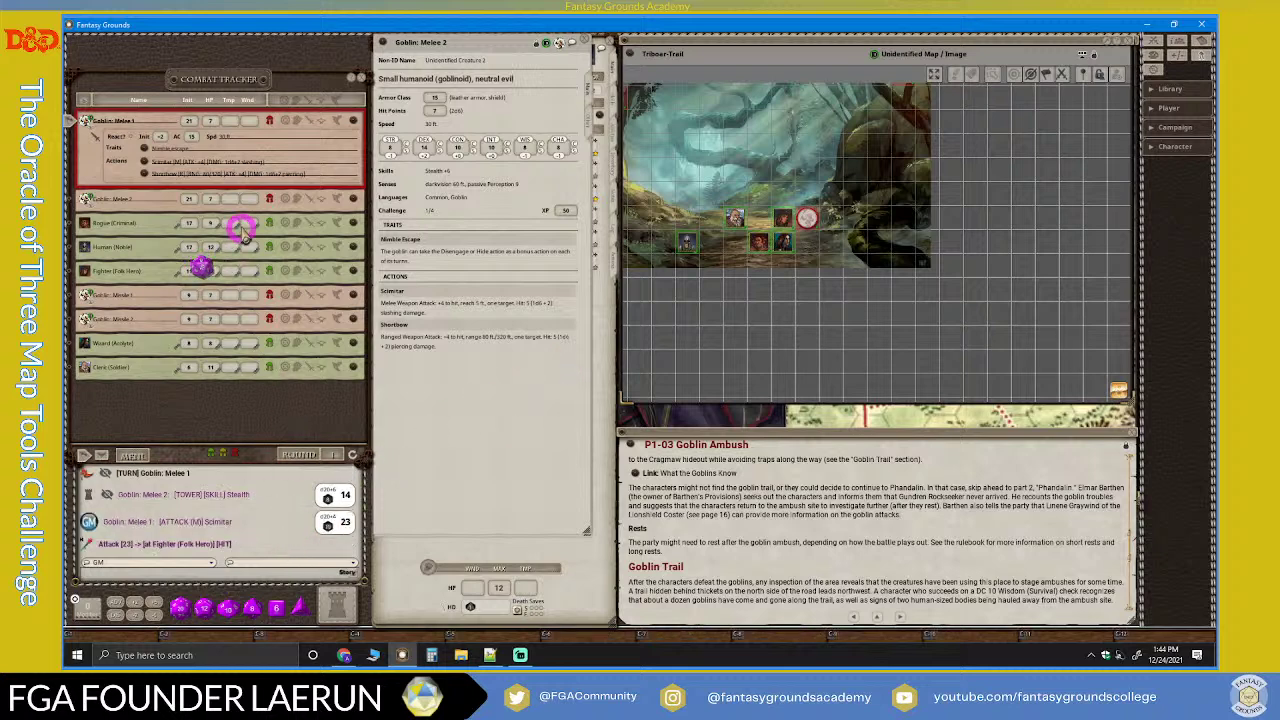
left_click_drag(245, 162, 134, 274)
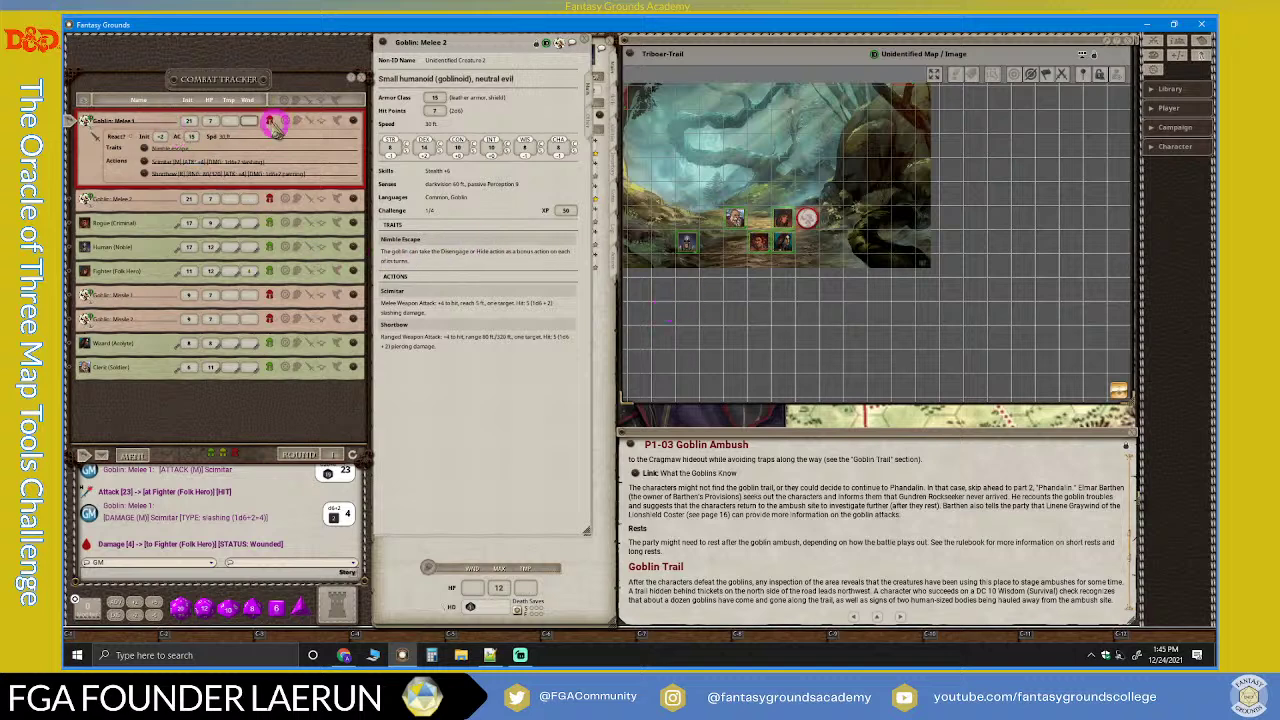
left_click(100, 455)
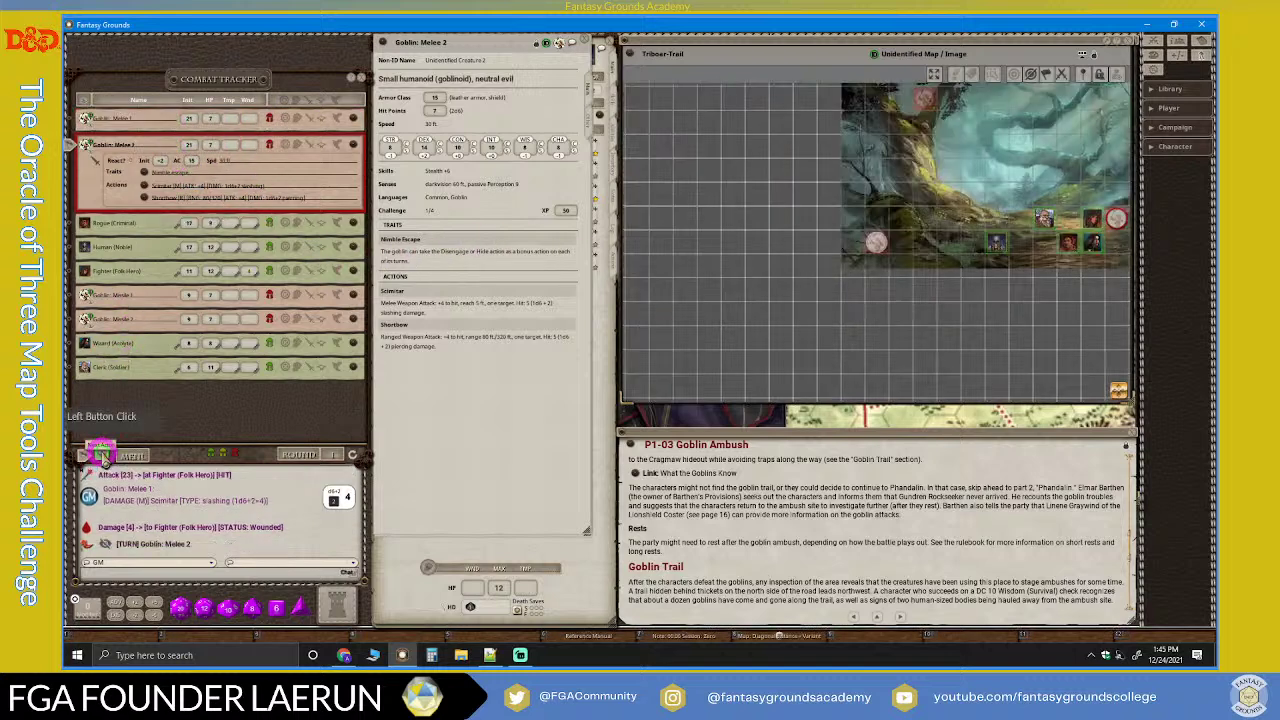
Step: Move Goblin Melee 2's token and roll its scimitar attacks at the Human (Noble)
left_click(872, 252)
left_click_drag(872, 252, 972, 243)
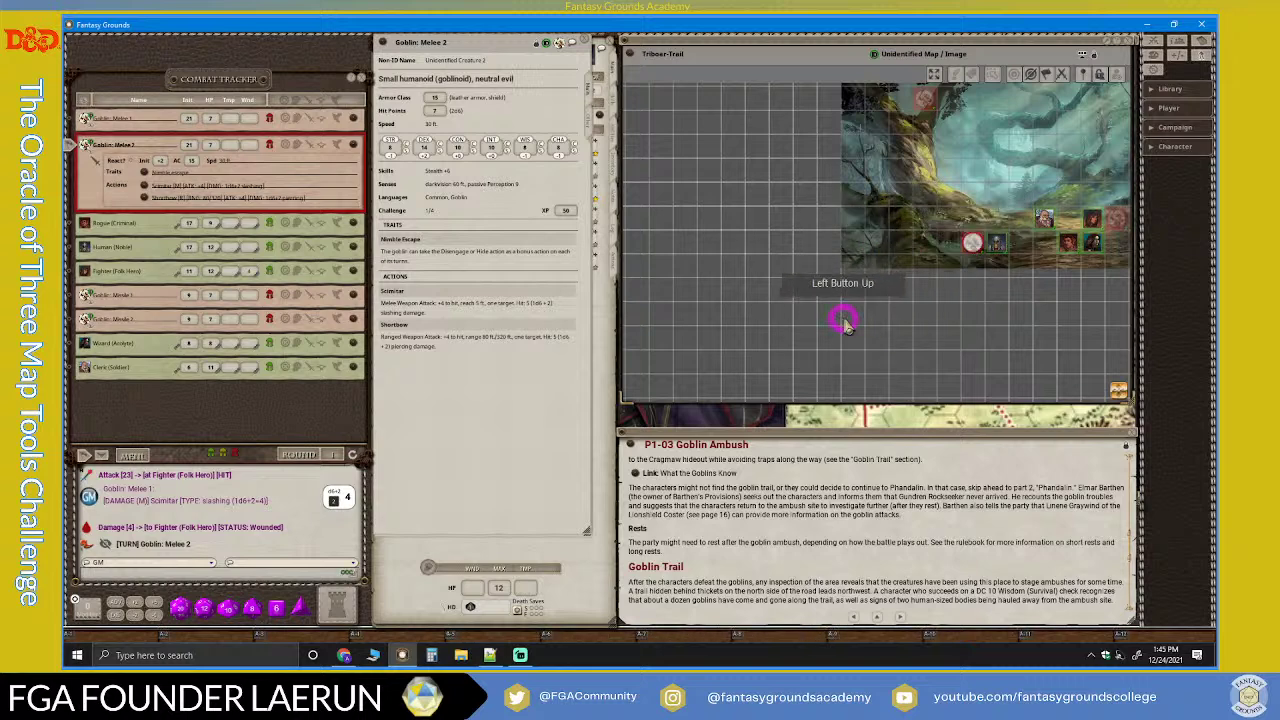
scroll(1035, 250, "up", 5)
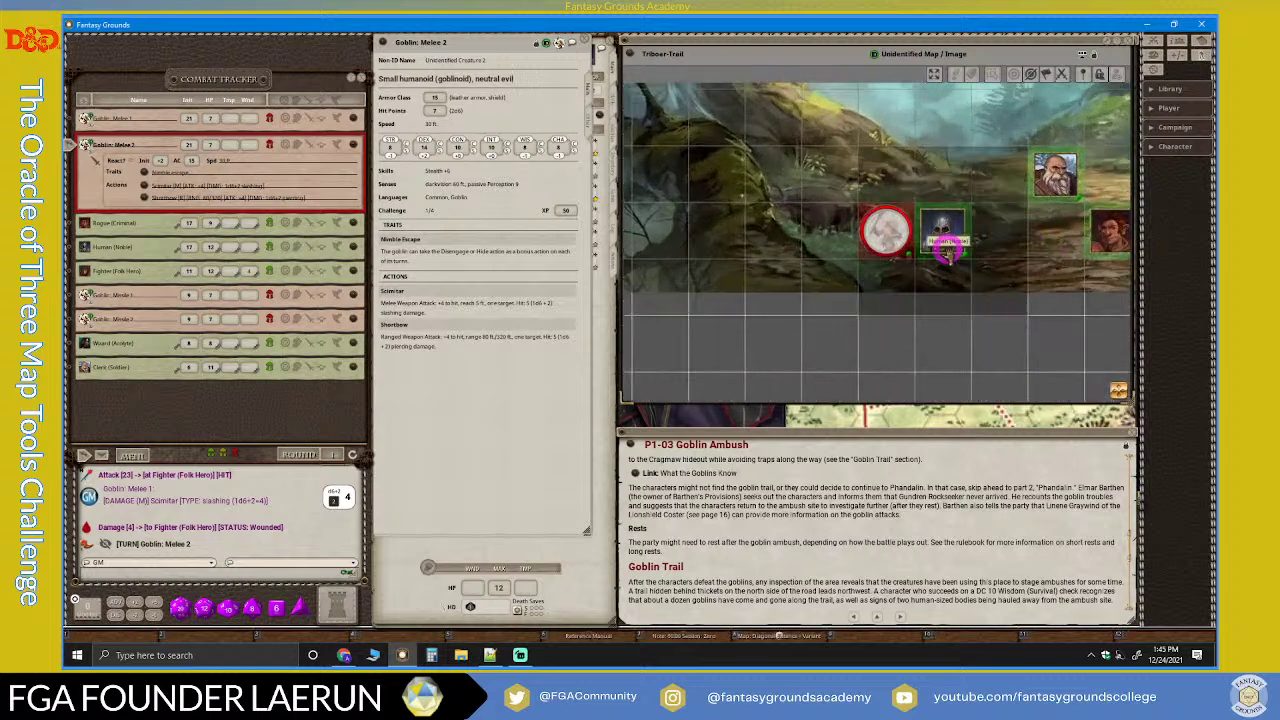
scroll(952, 252, "down", 1)
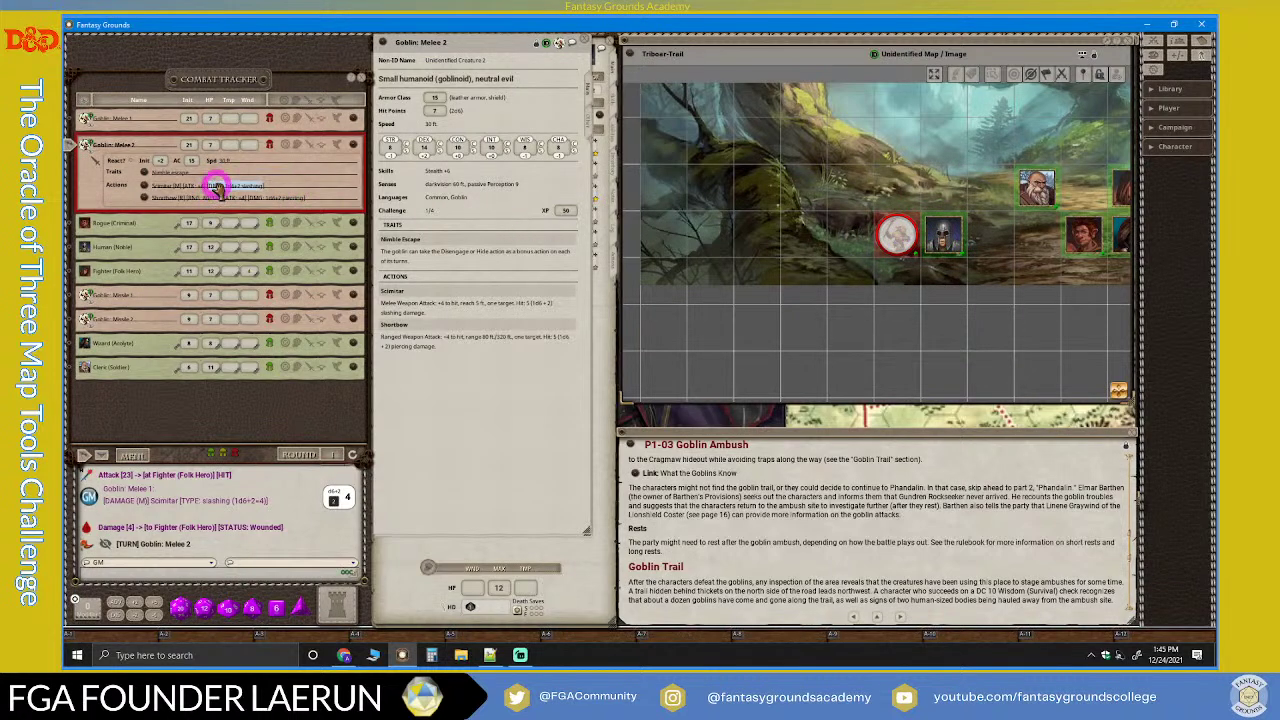
left_click_drag(215, 190, 943, 235)
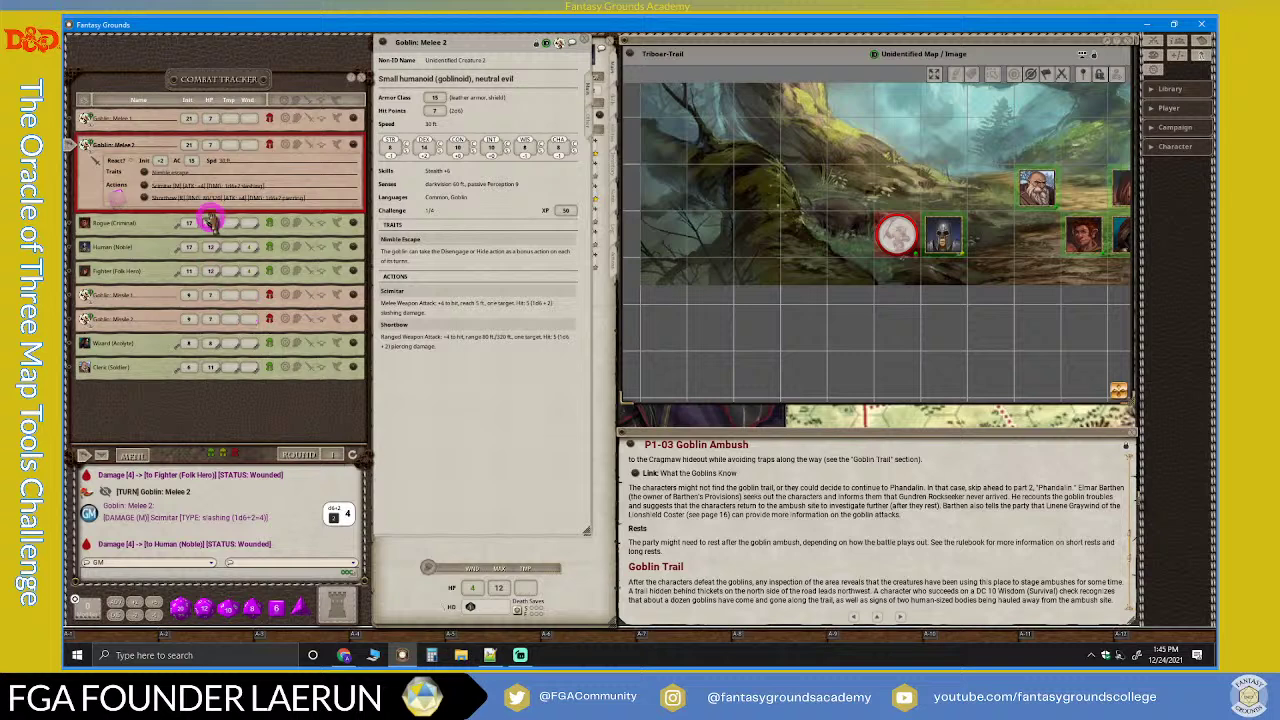
left_click_drag(197, 188, 893, 237)
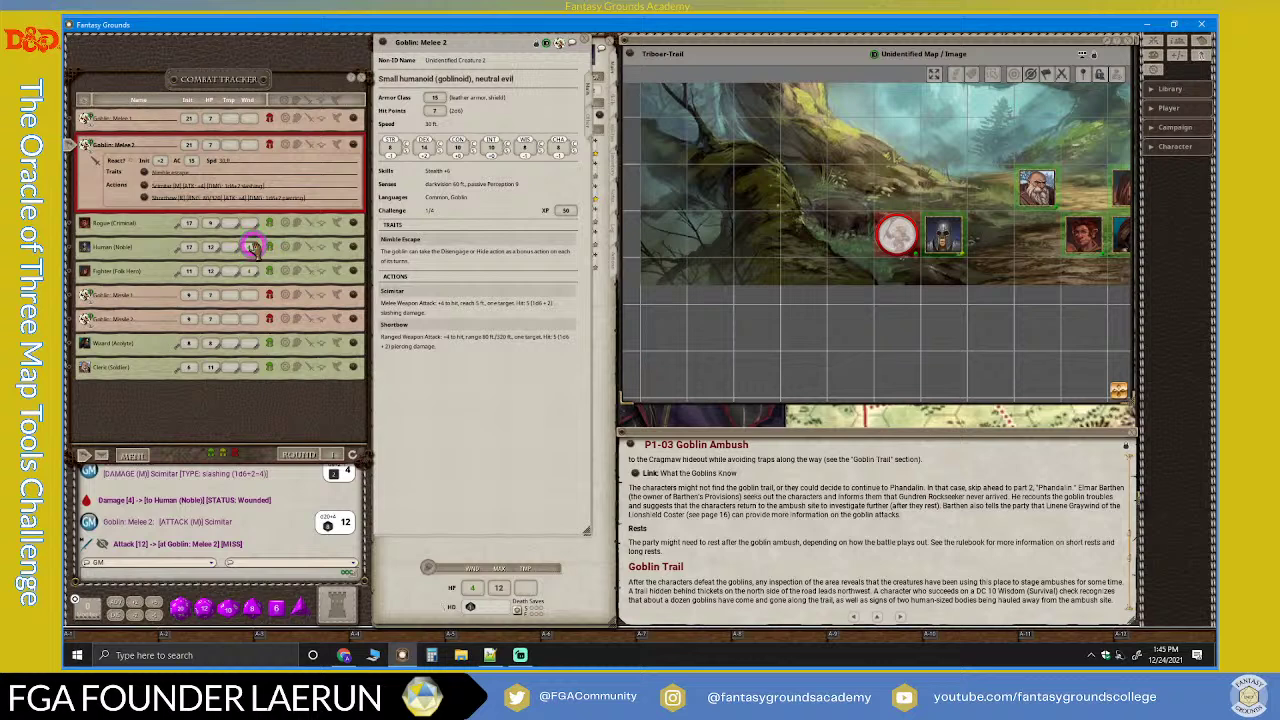
Step: Move the 4 wounds onto the Fighter (Folk Hero) in the tracker, then switch to Streamlabs Desktop
left_click(253, 247)
left_click_drag(253, 247, 277, 277)
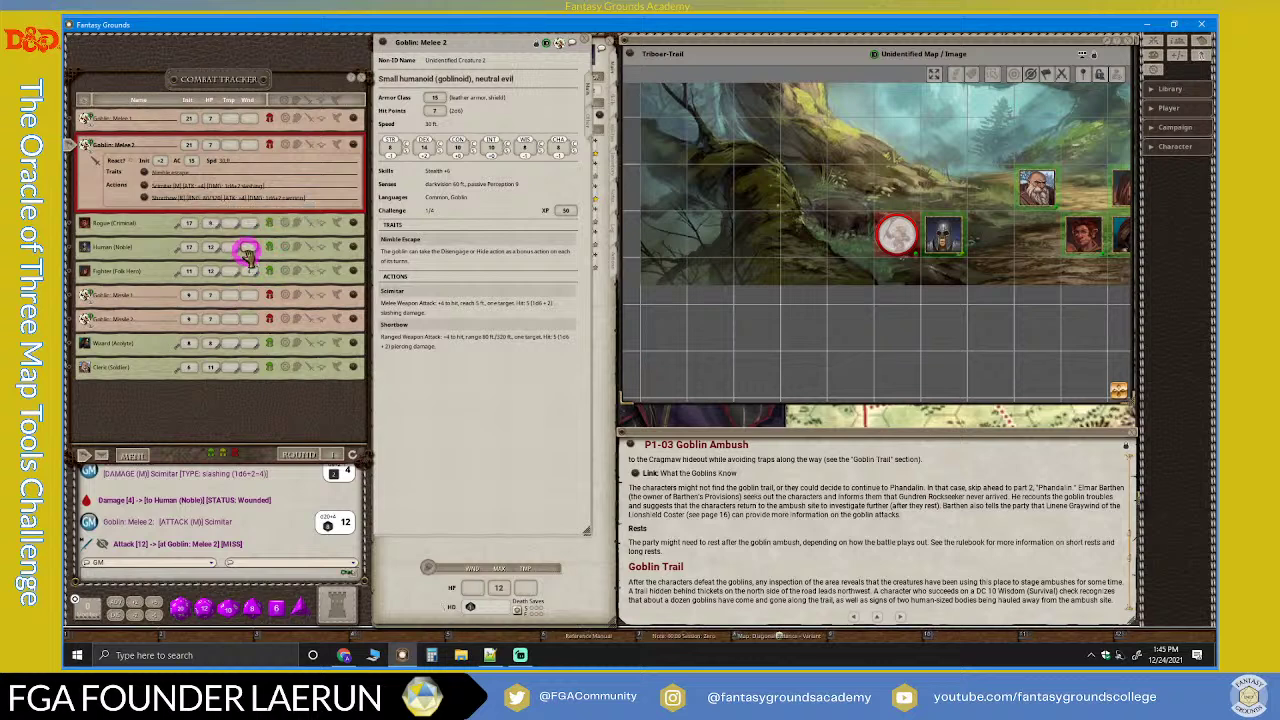
scroll(765, 290, "down", 2)
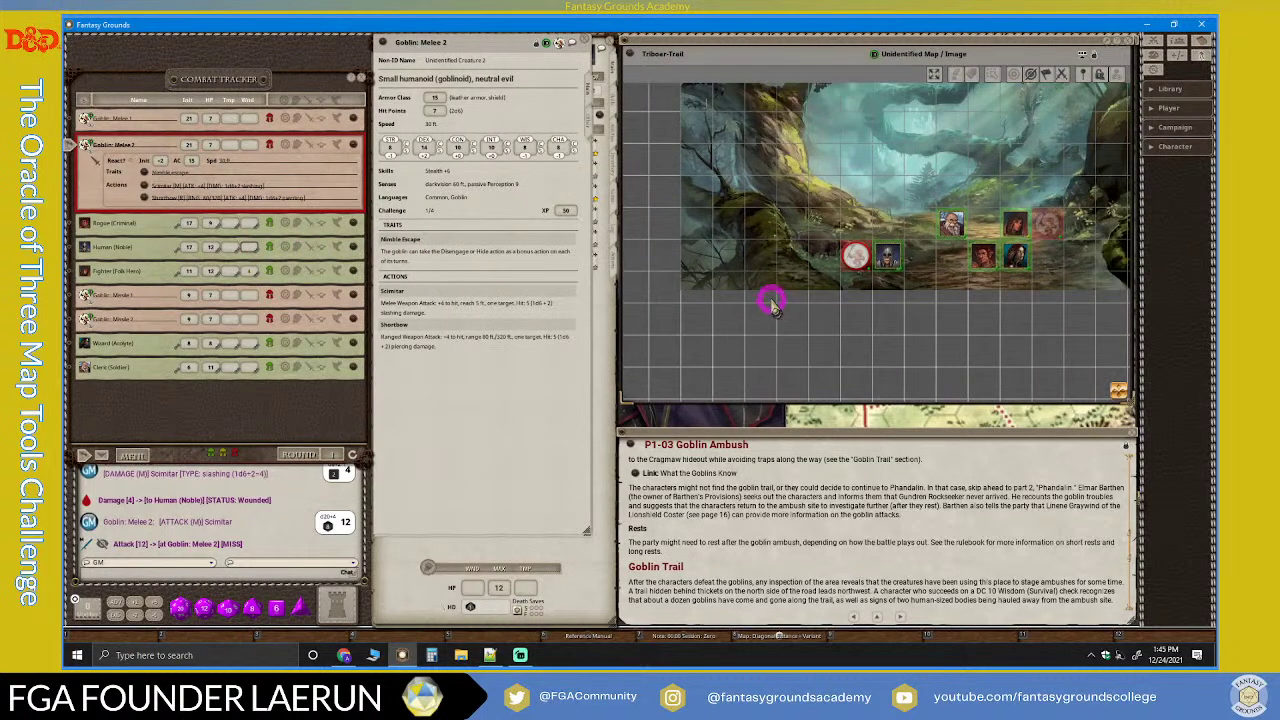
left_click(520, 655)
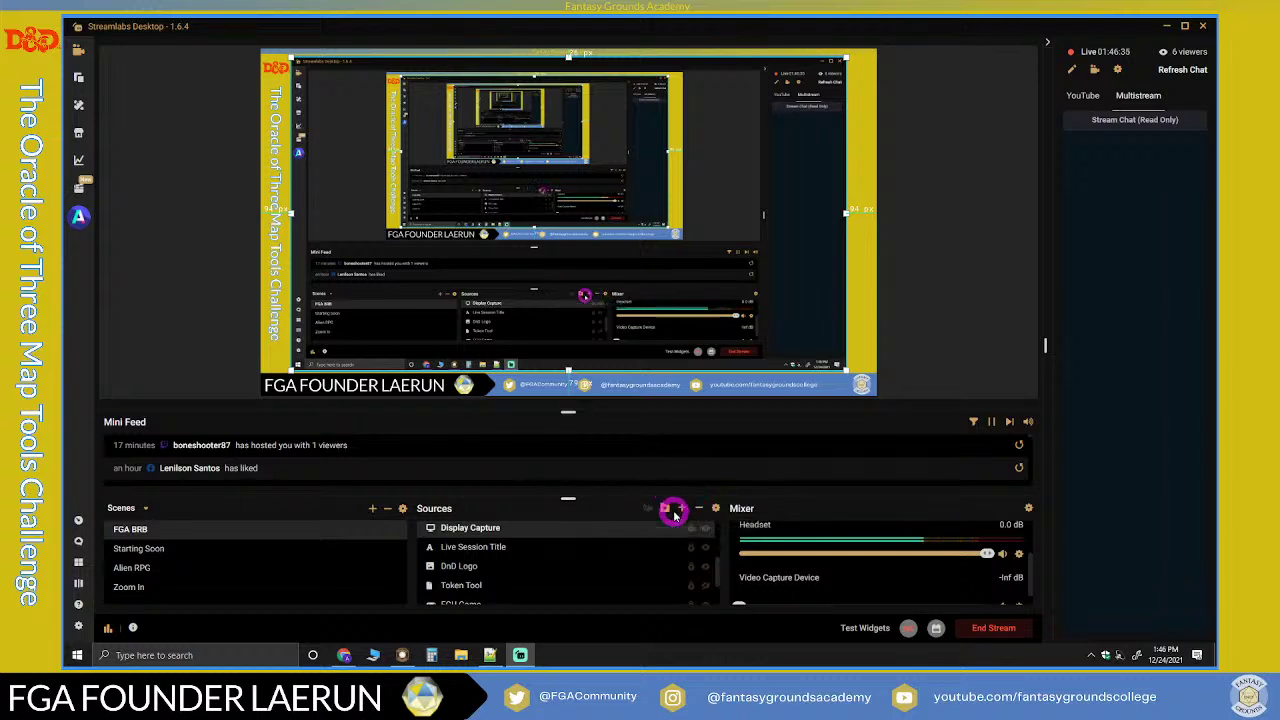
scroll(614, 486, "down", 2)
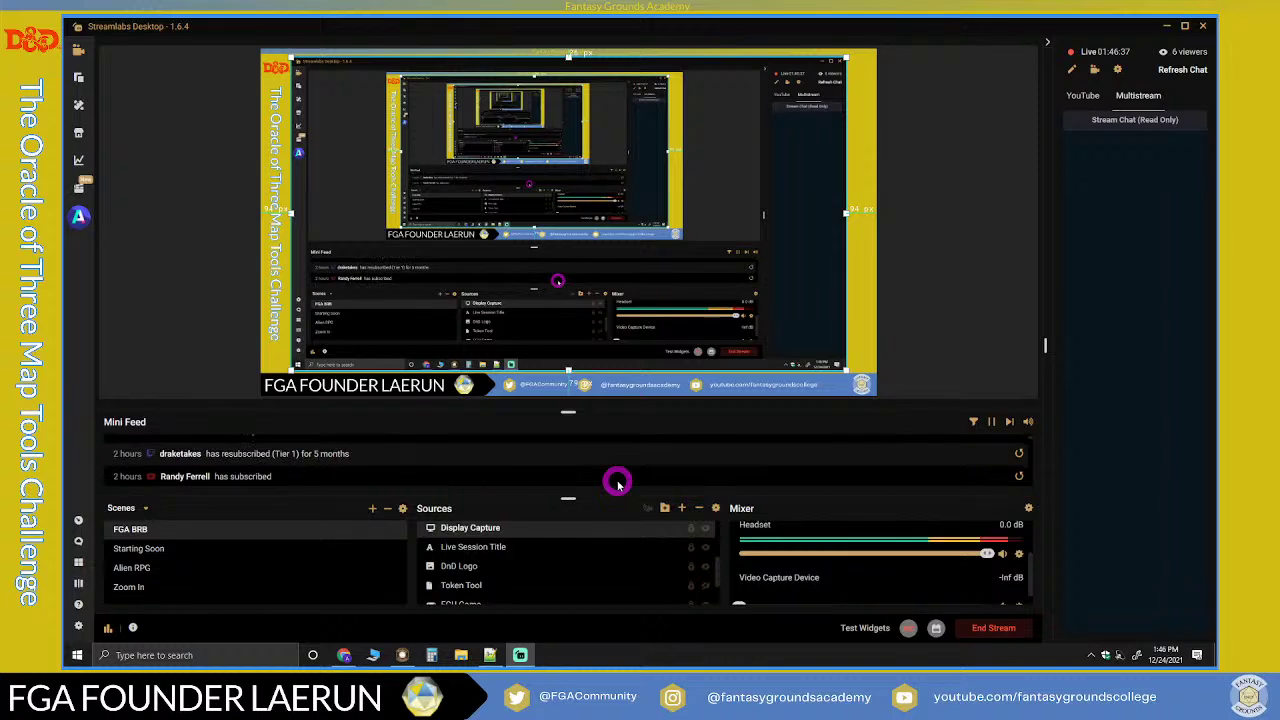
scroll(615, 485, "up", 2)
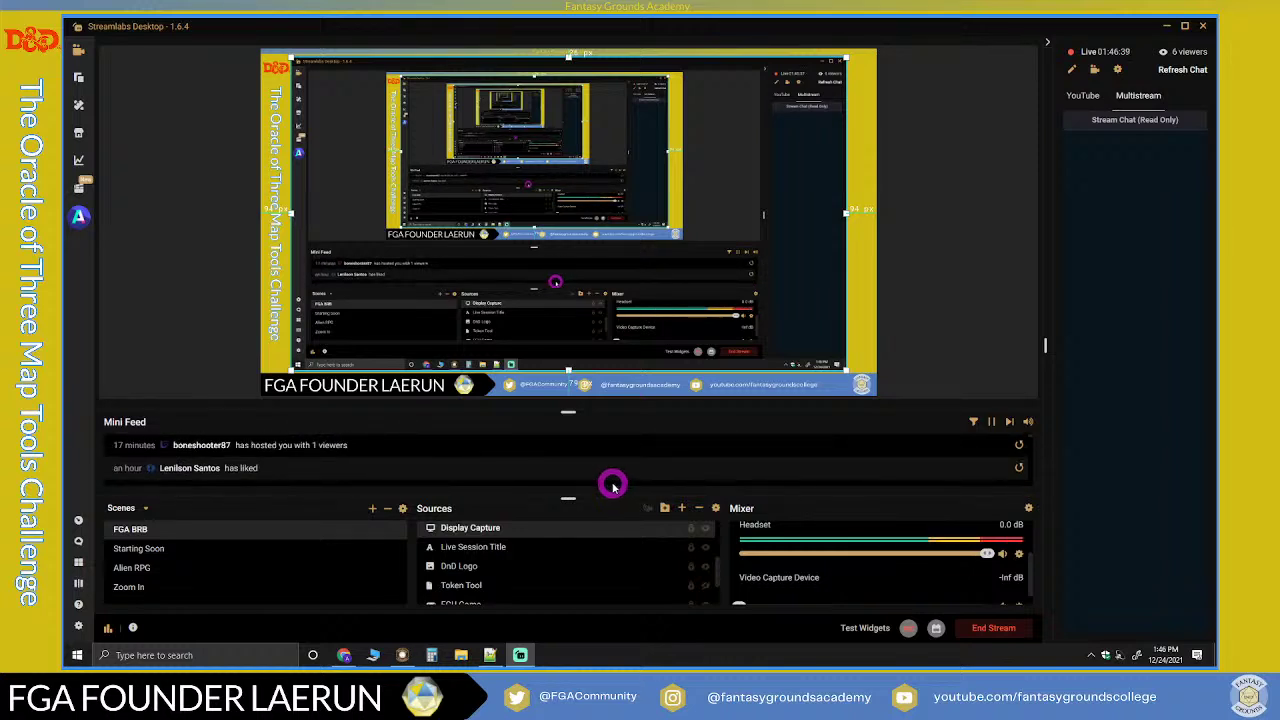